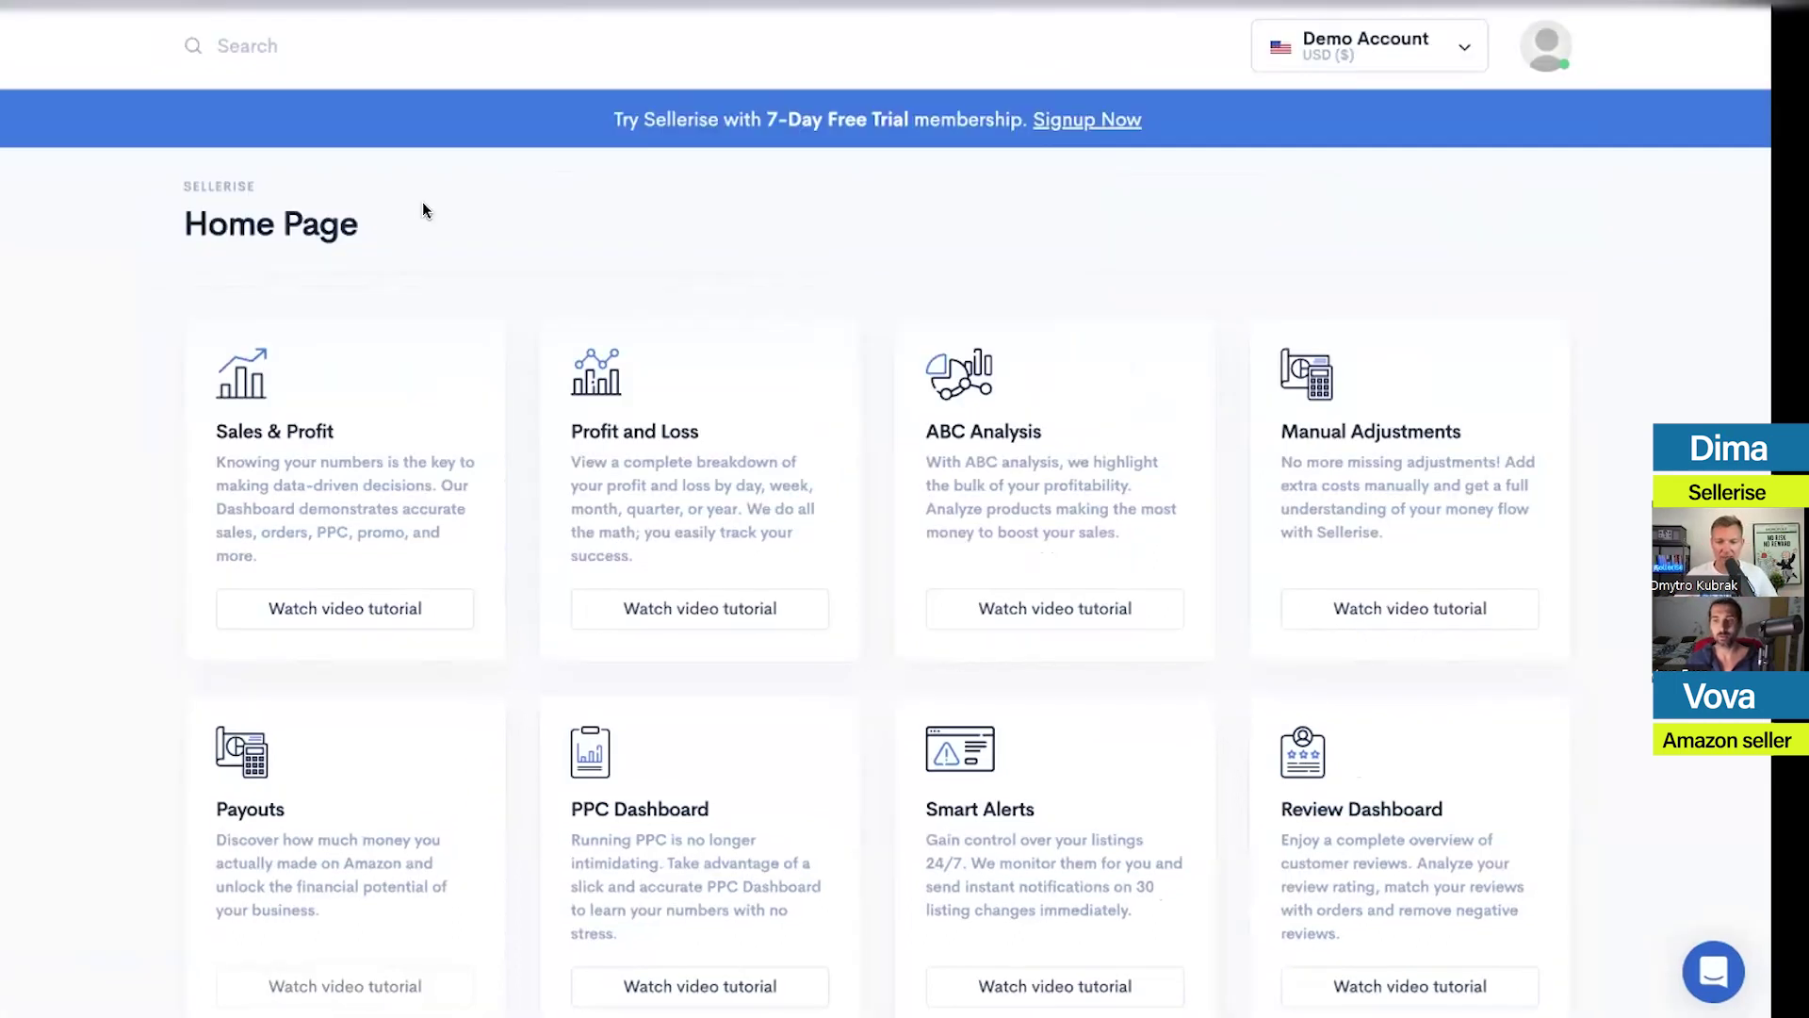
Log out of the demo account and reopen the demo from the Sellerise website's landing page
{"action": "left_click", "coordinate": [1546, 46]}
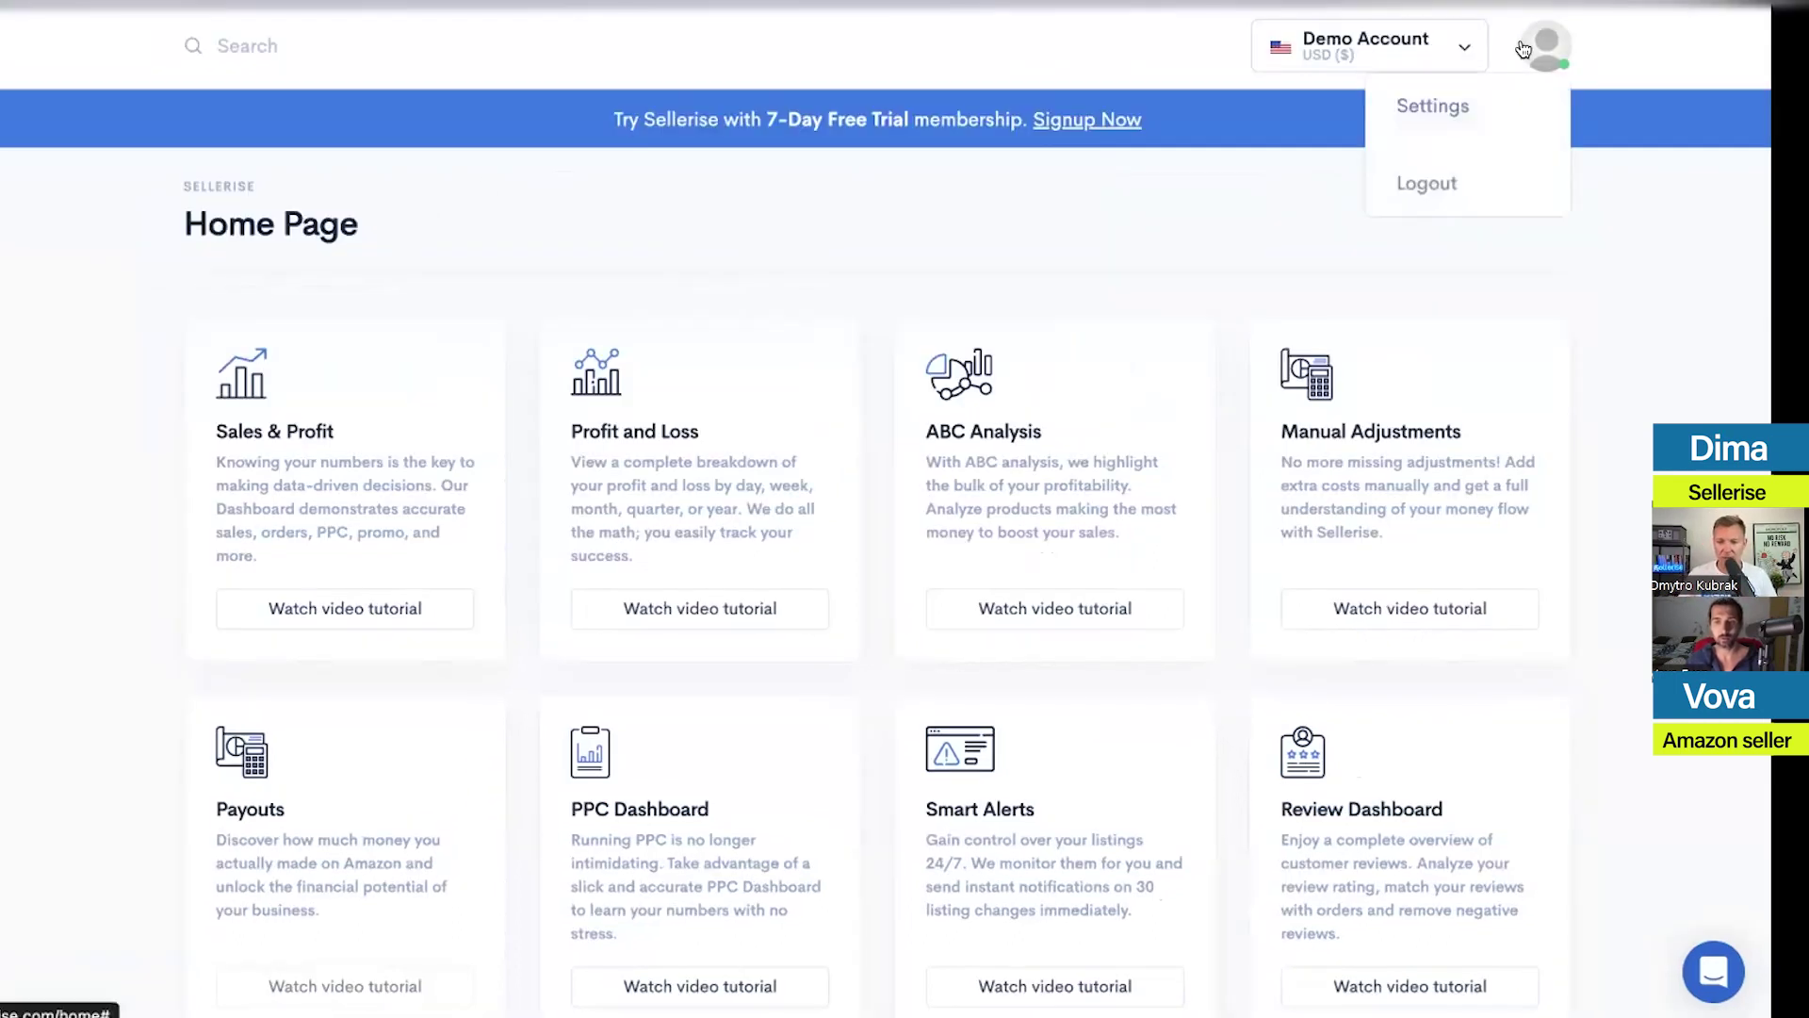
{"action": "left_click", "coordinate": [1426, 182]}
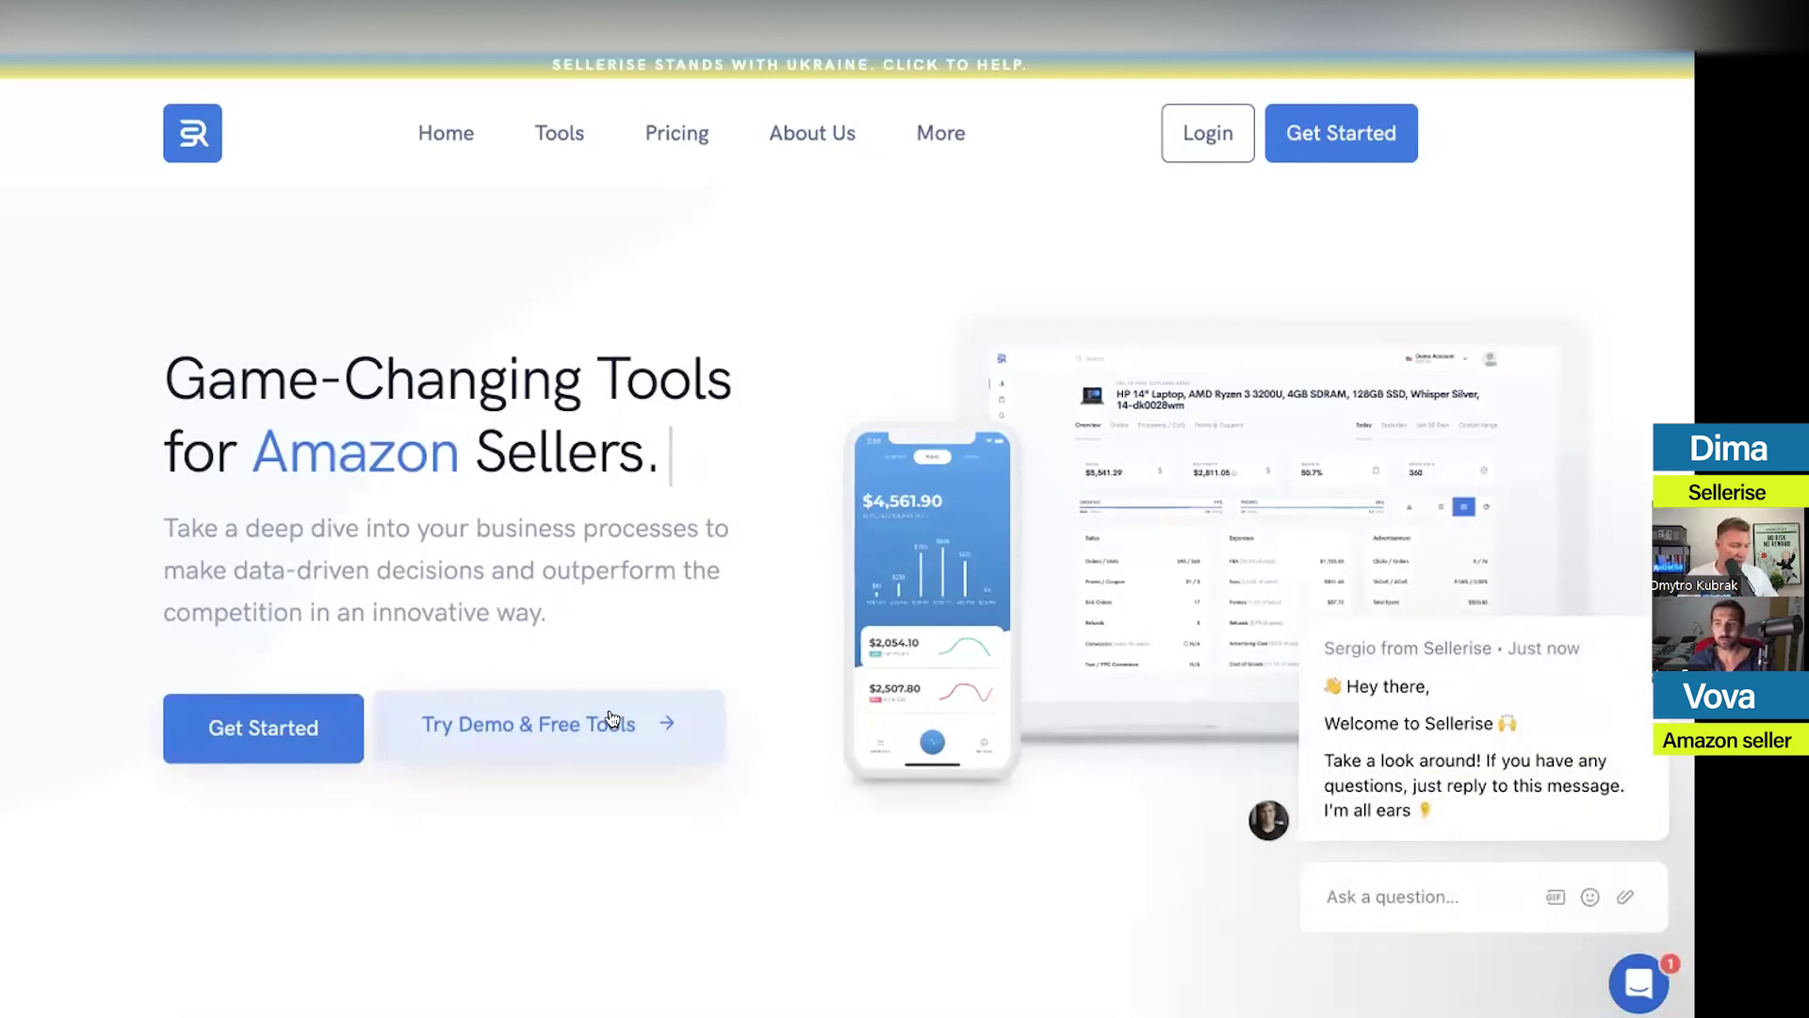
{"action": "left_click", "coordinate": [611, 719]}
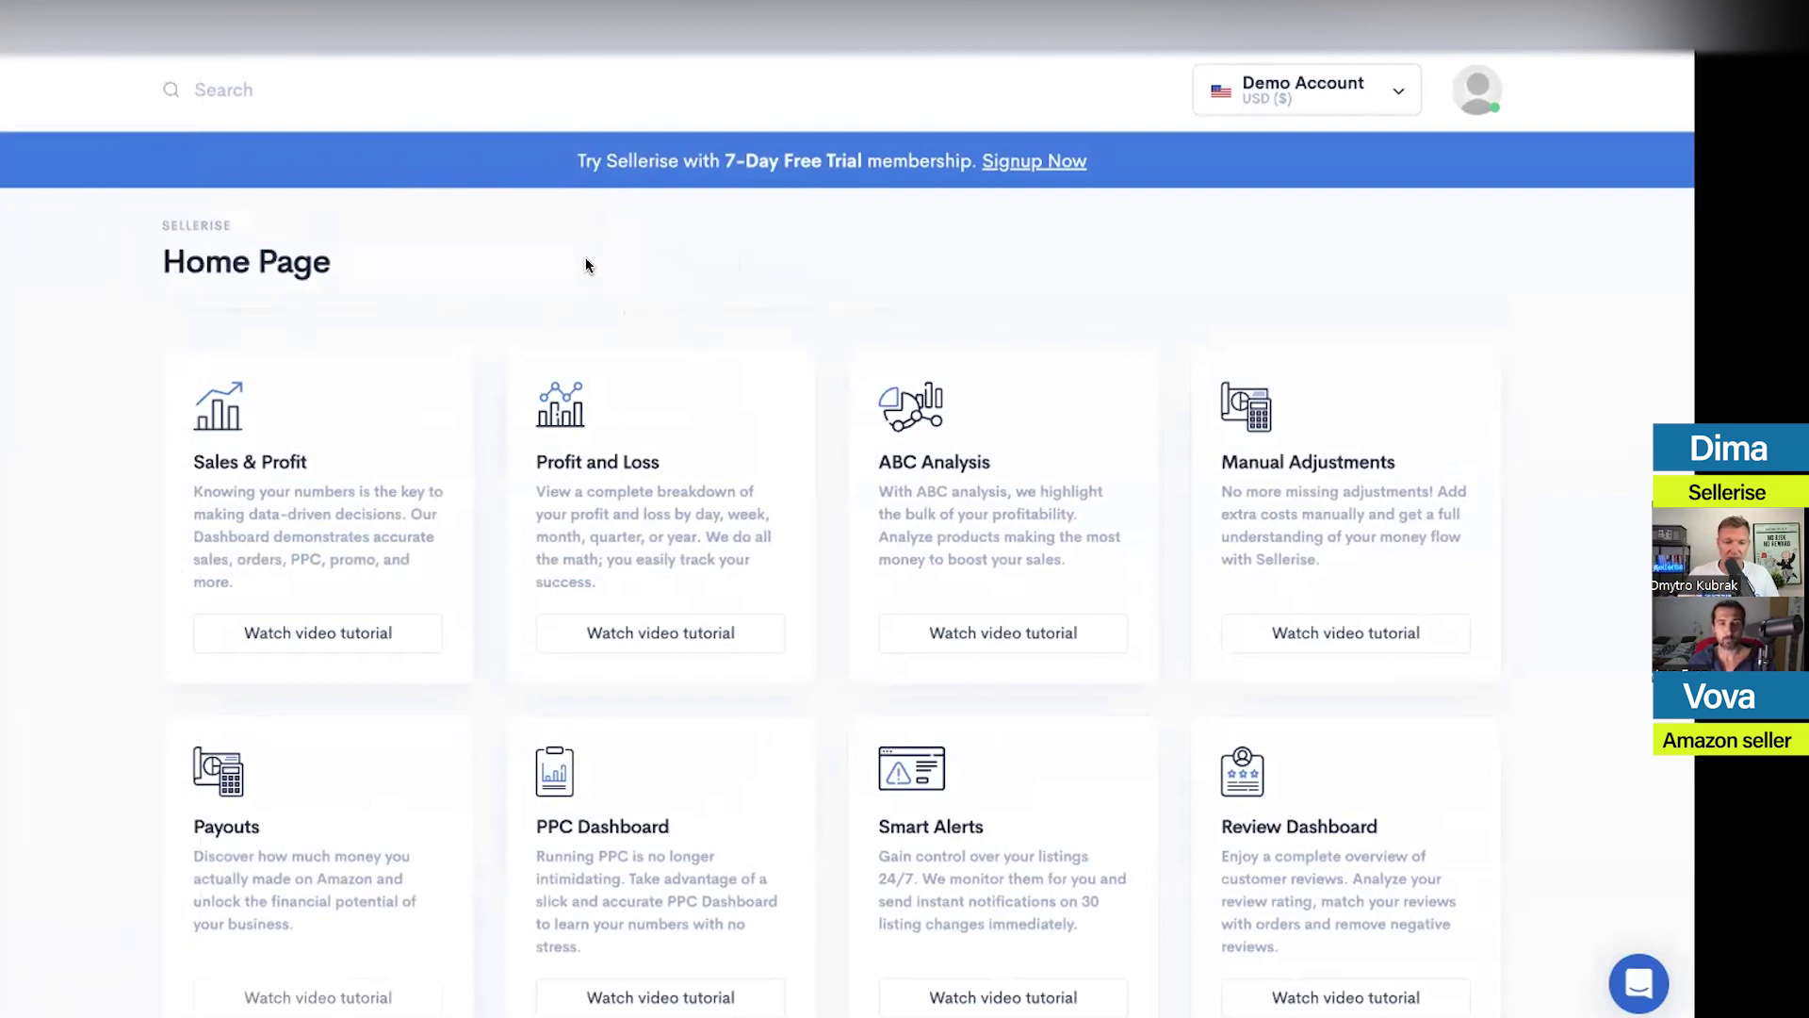
{"action": "scroll", "coordinate": [987, 294], "scroll_direction": "down", "scroll_amount": 7}
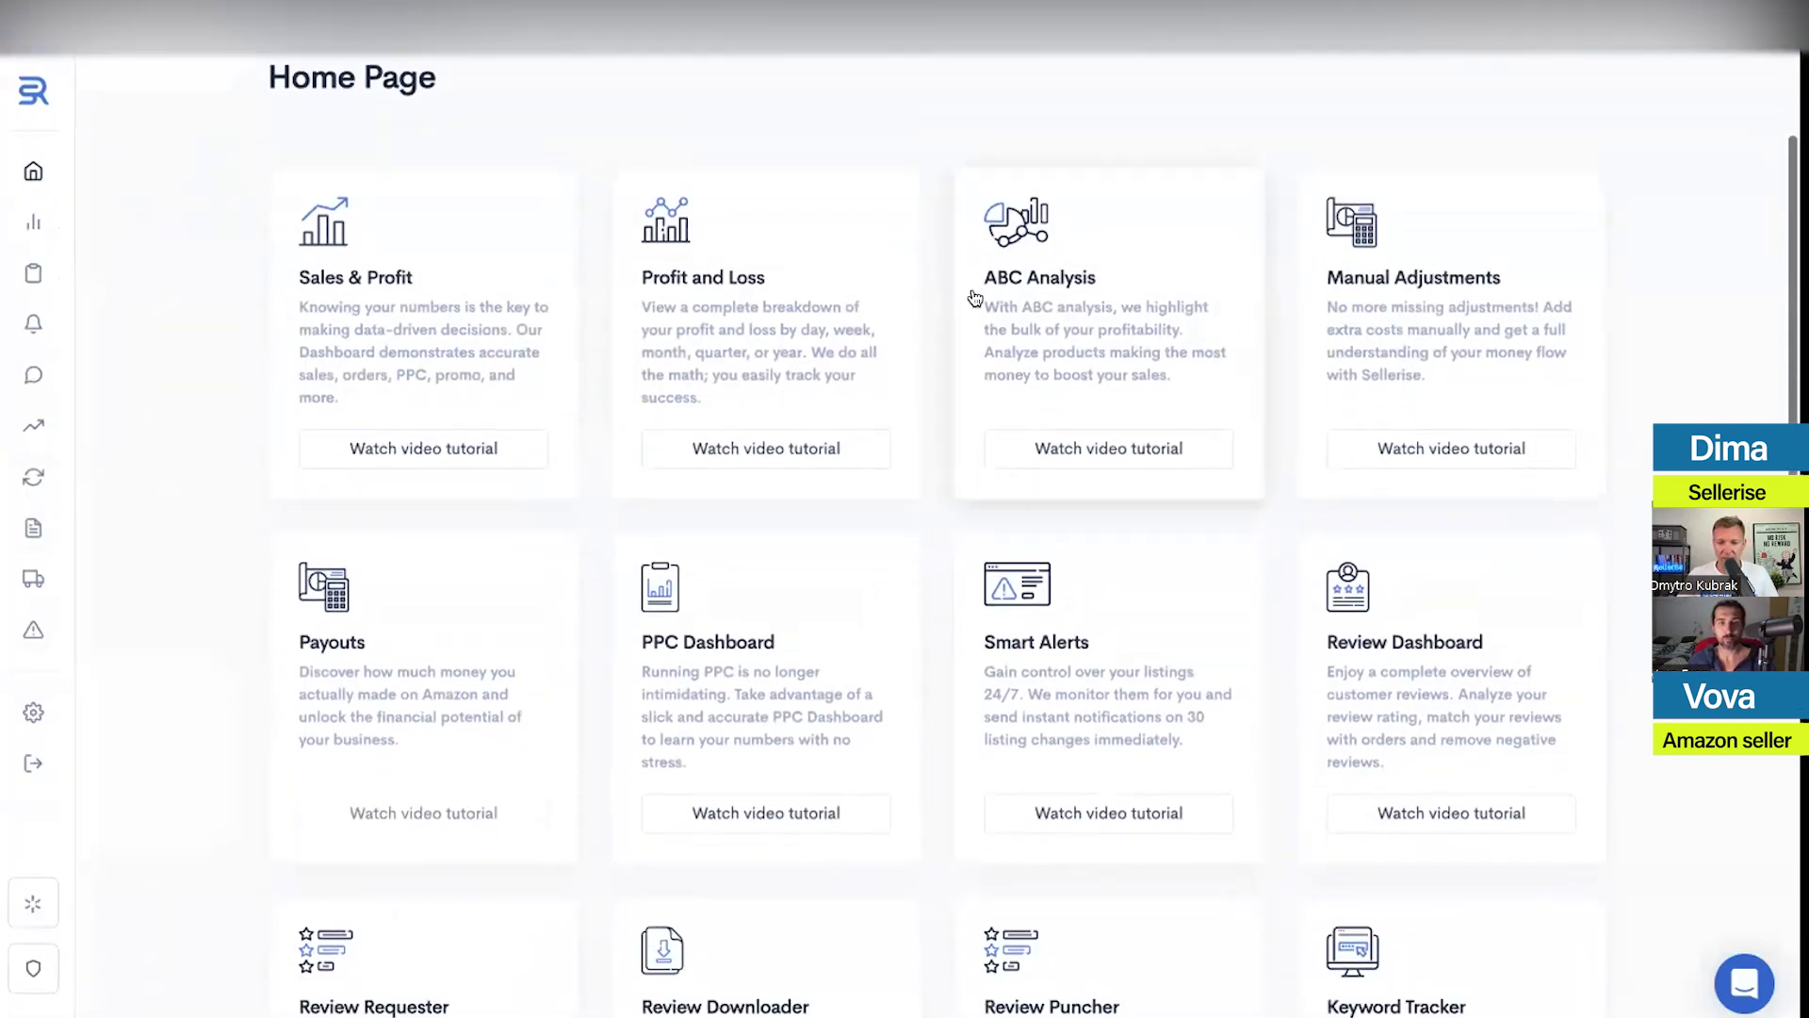
{"action": "scroll", "coordinate": [943, 295], "scroll_direction": "up", "scroll_amount": 7}
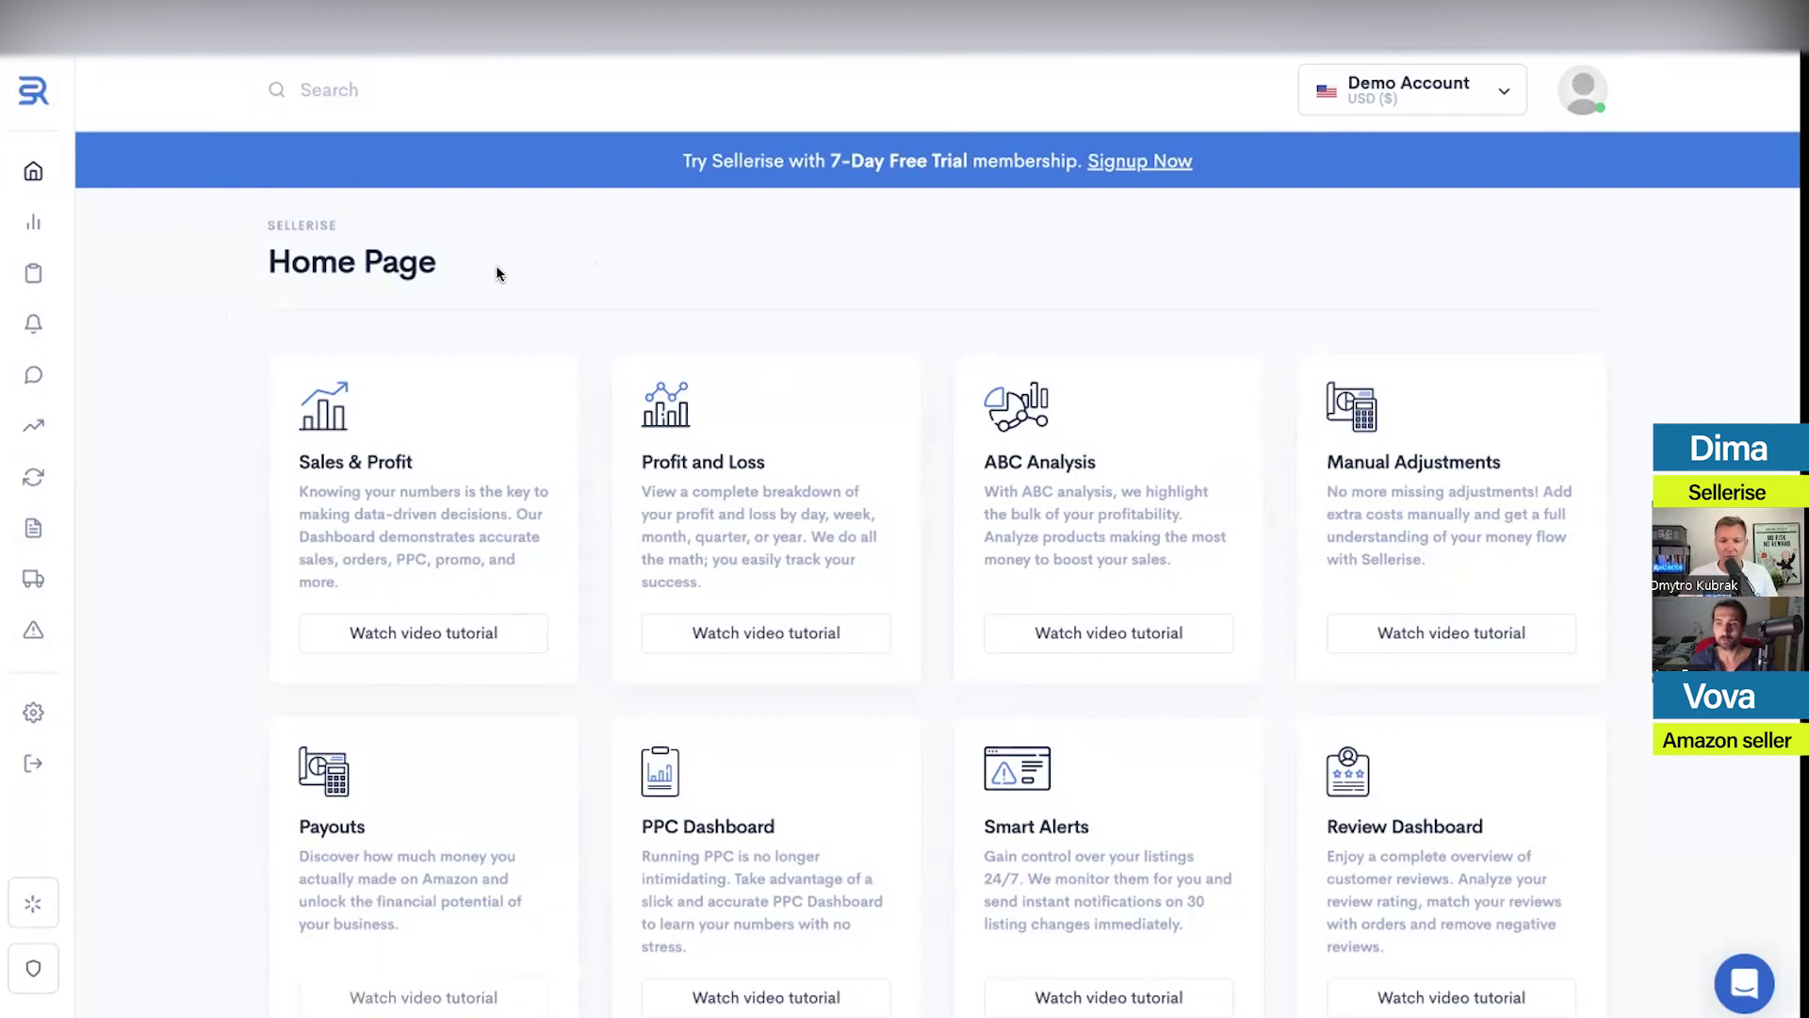
Open the Sales & Profit report in the Finances section
{"action": "left_click", "coordinate": [93, 219]}
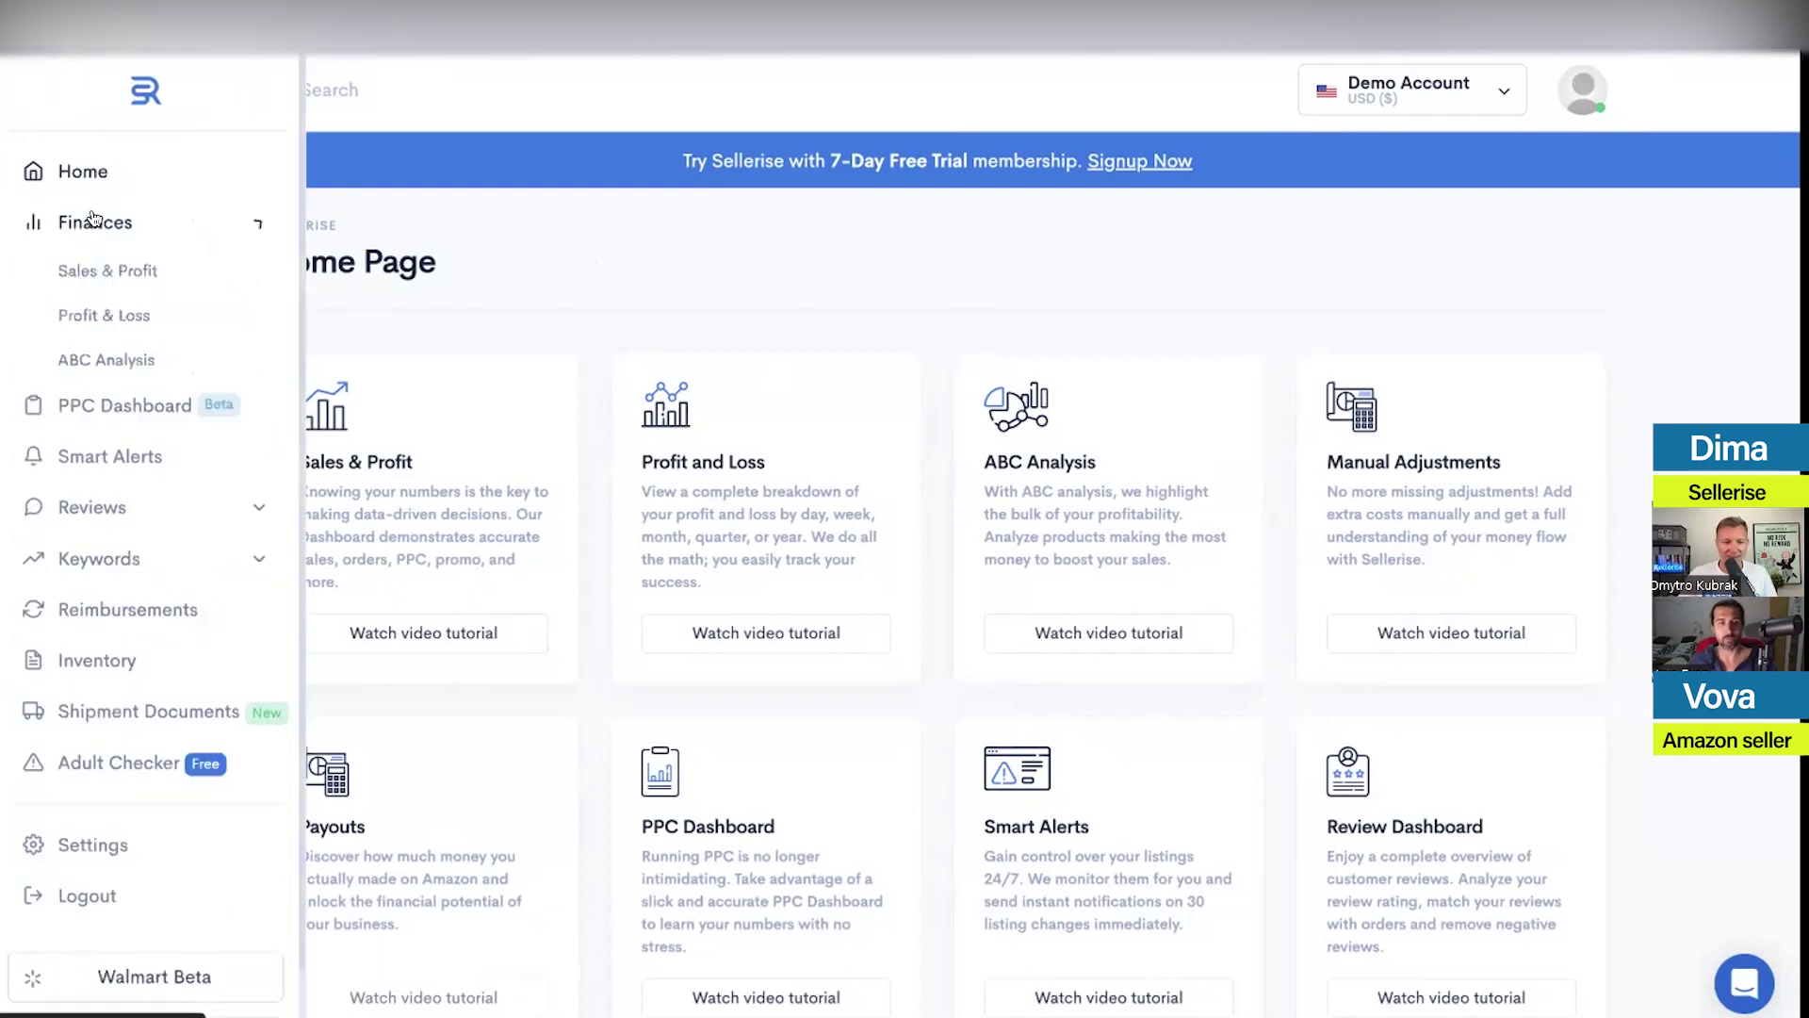
{"action": "mouse_move", "coordinate": [75, 185]}
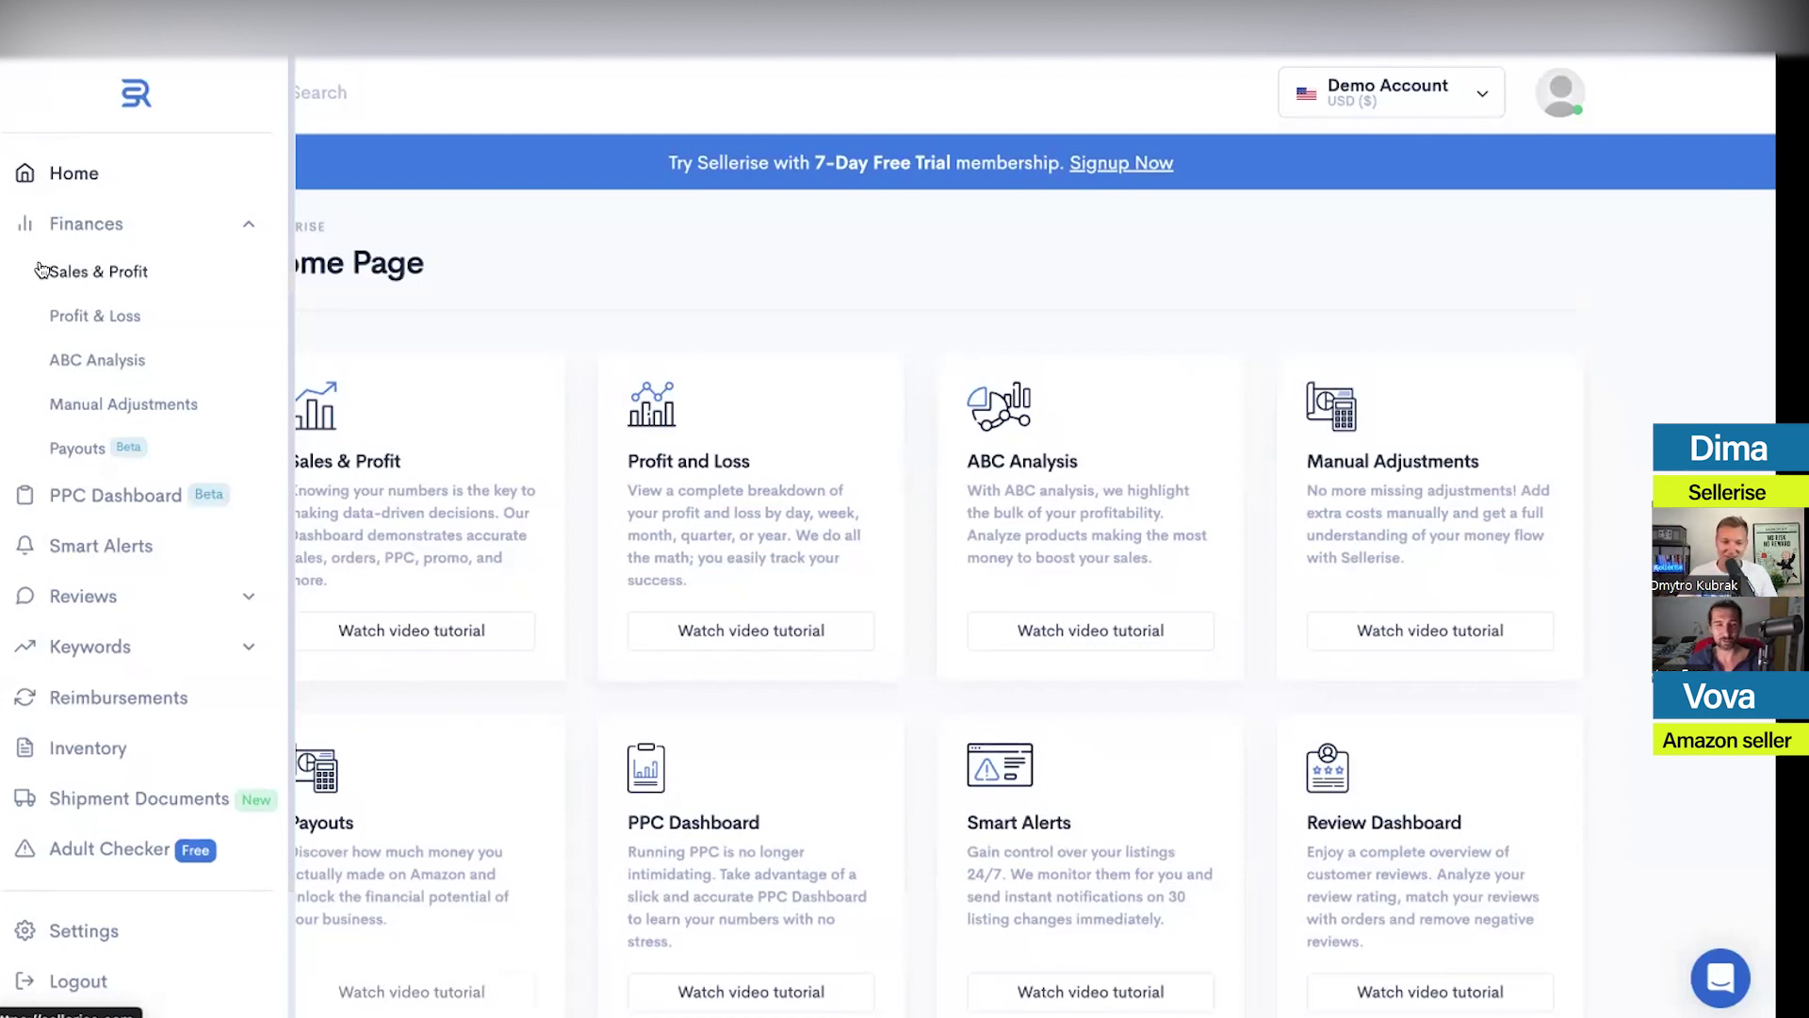
{"action": "left_click", "coordinate": [90, 274]}
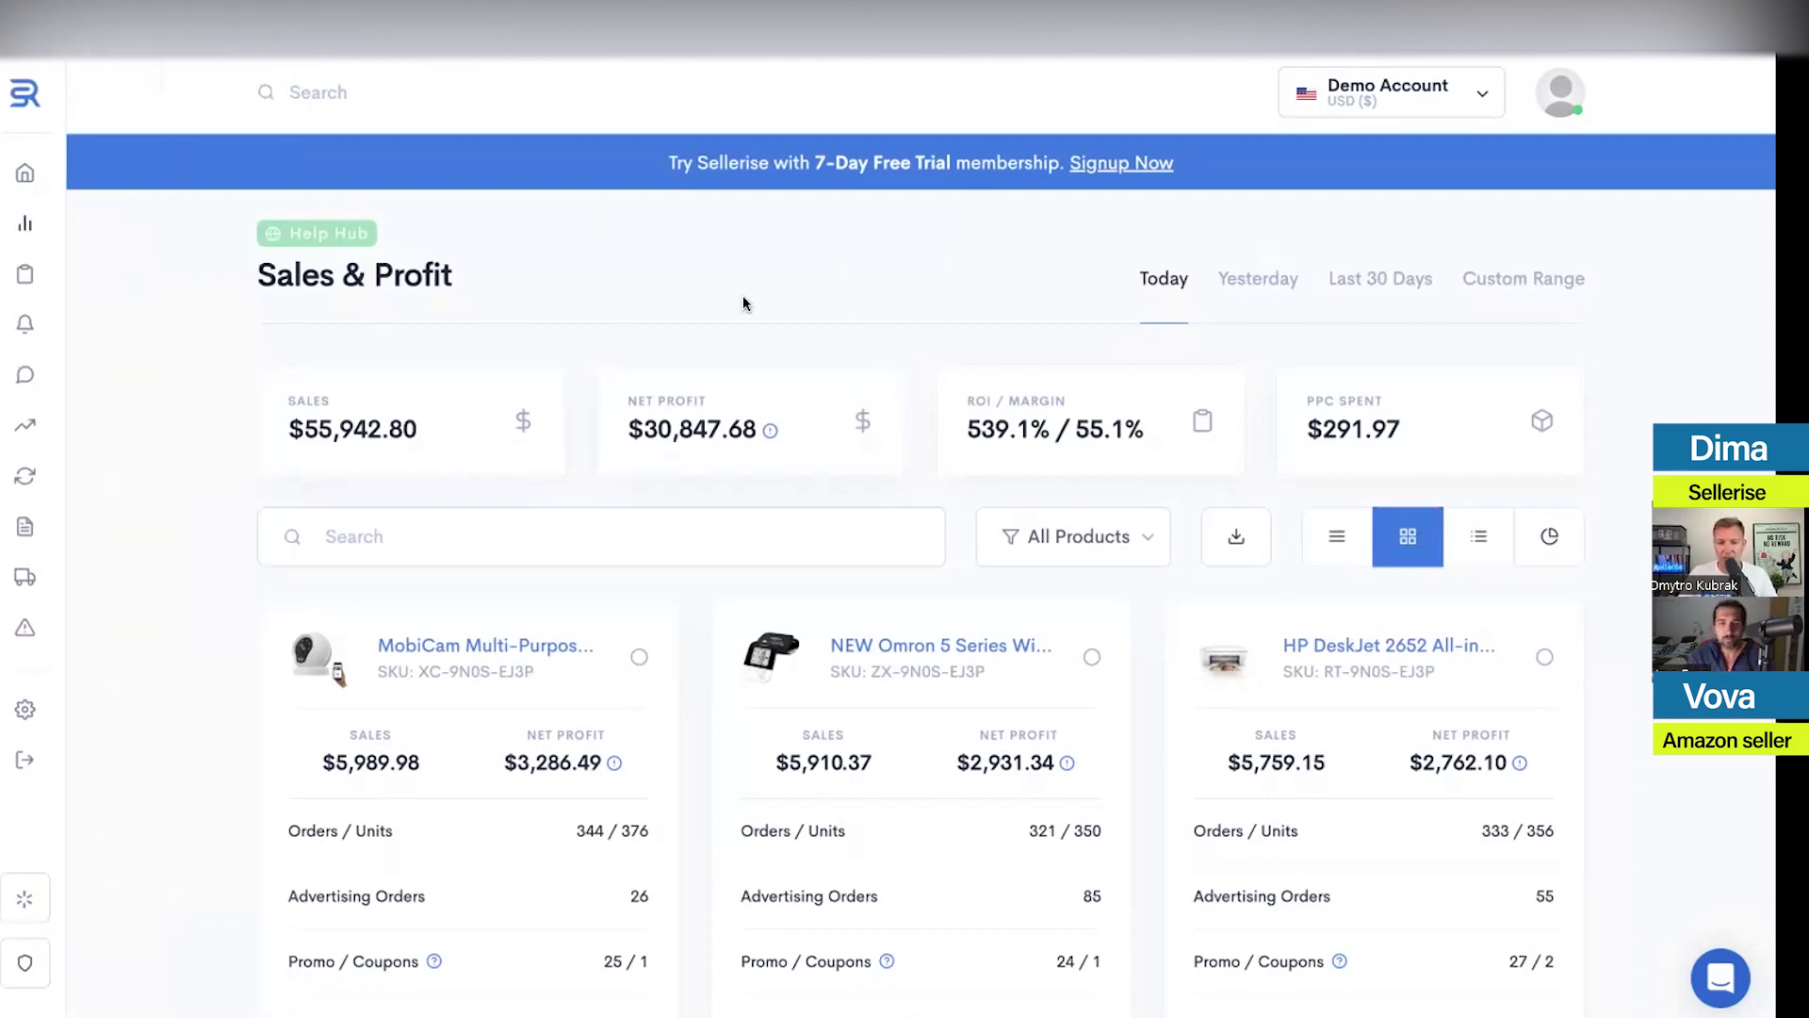
{"action": "left_click", "coordinate": [326, 239]}
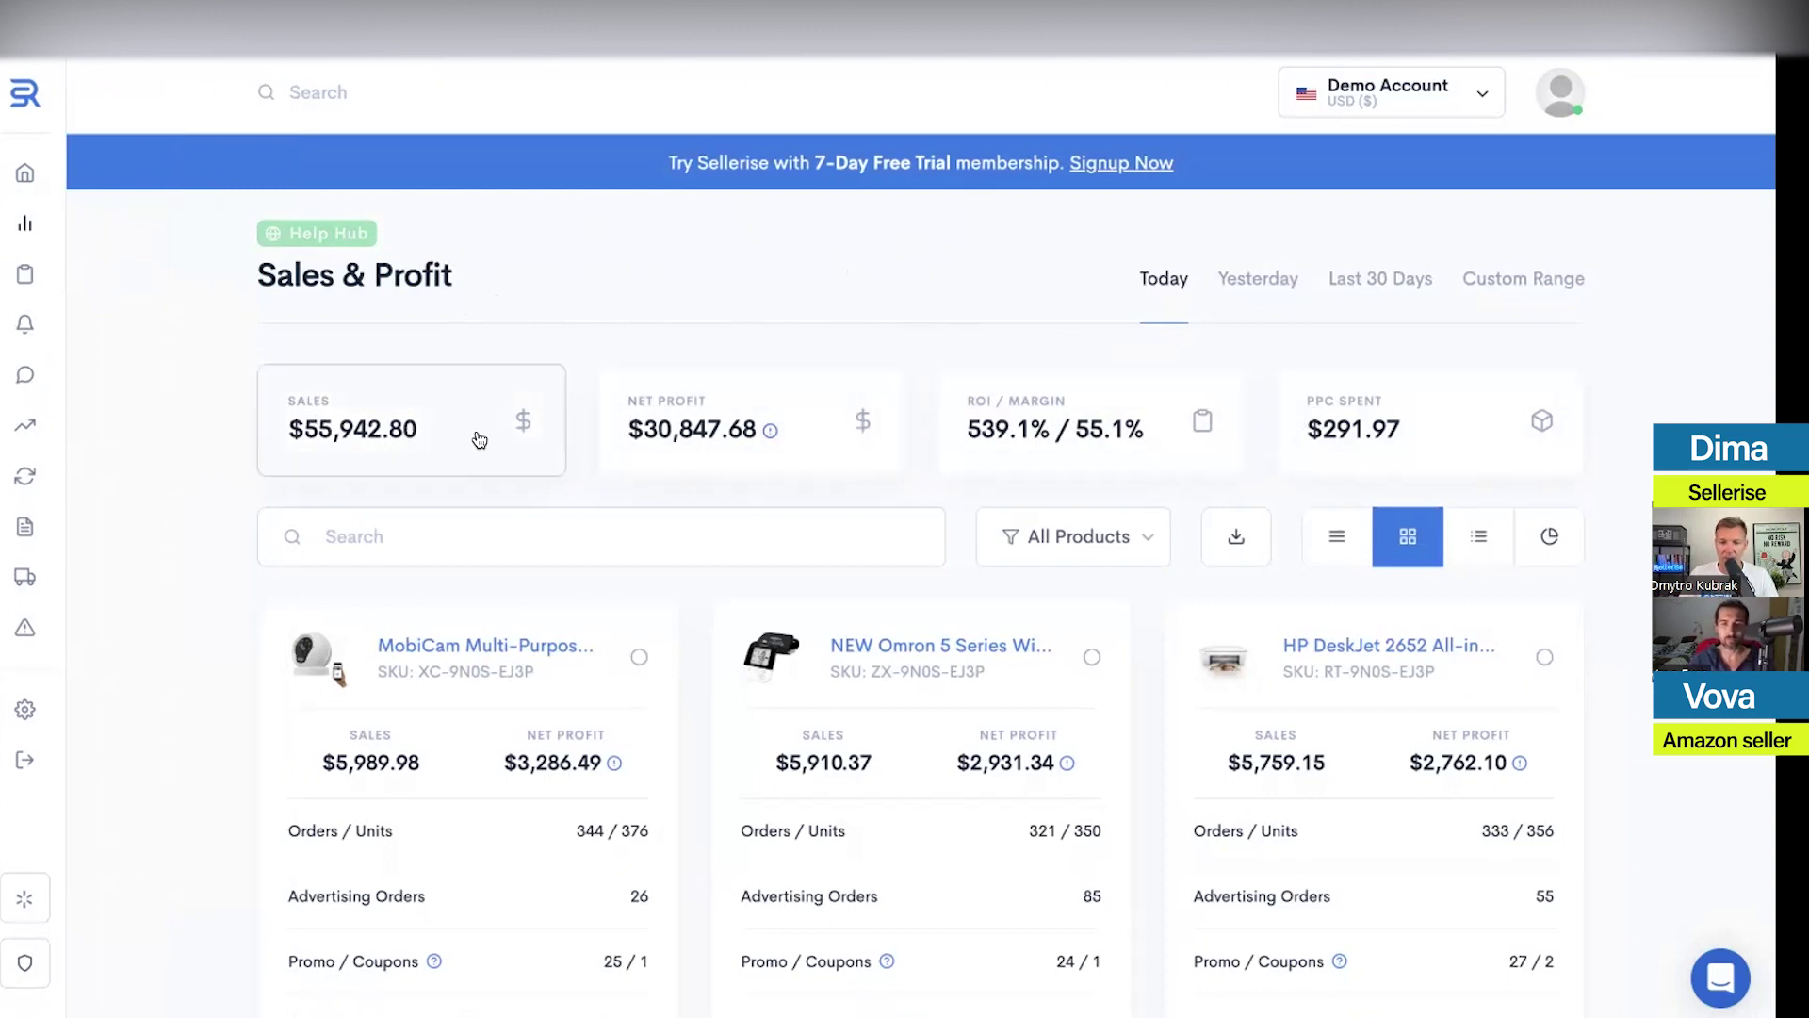
Add Units, Orders, Refunds and Advertising Units to the summary cards of the Sales & Profit report
{"action": "left_click", "coordinate": [439, 418]}
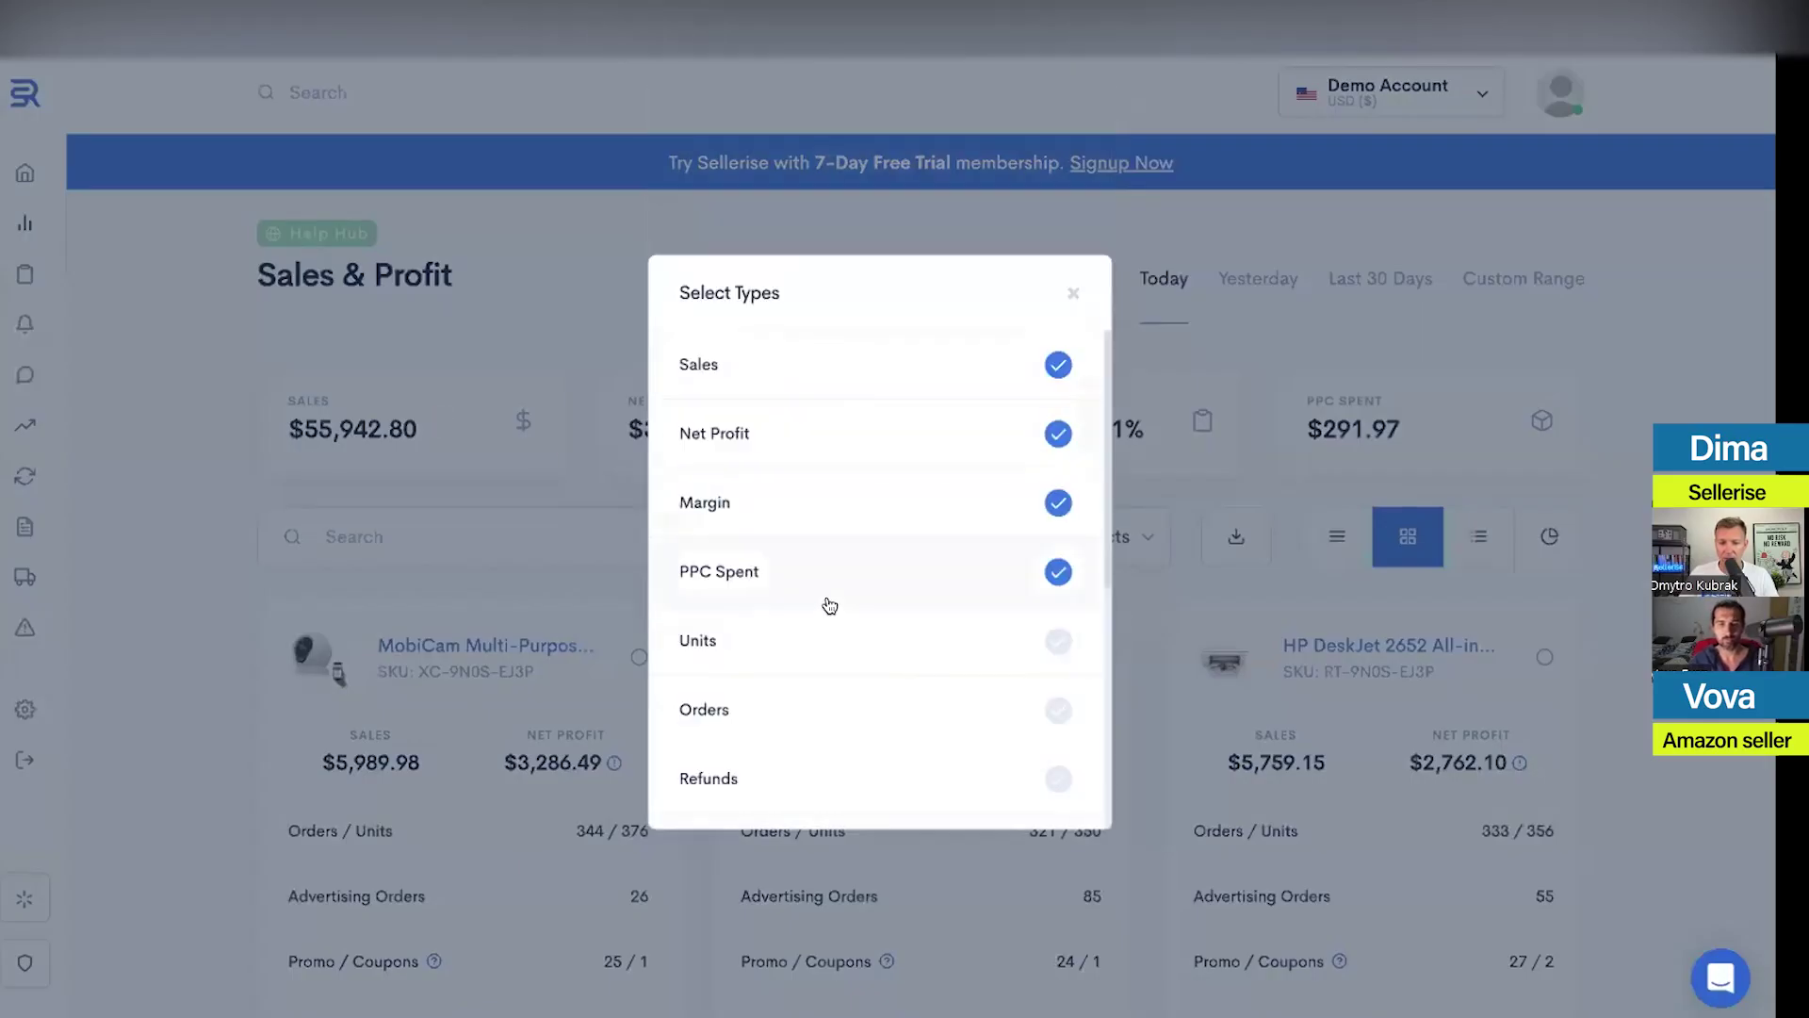
{"action": "scroll", "coordinate": [830, 604], "scroll_direction": "down", "scroll_amount": 1}
{"action": "left_click", "coordinate": [816, 556]}
{"action": "left_click", "coordinate": [828, 618]}
{"action": "left_click", "coordinate": [853, 683]}
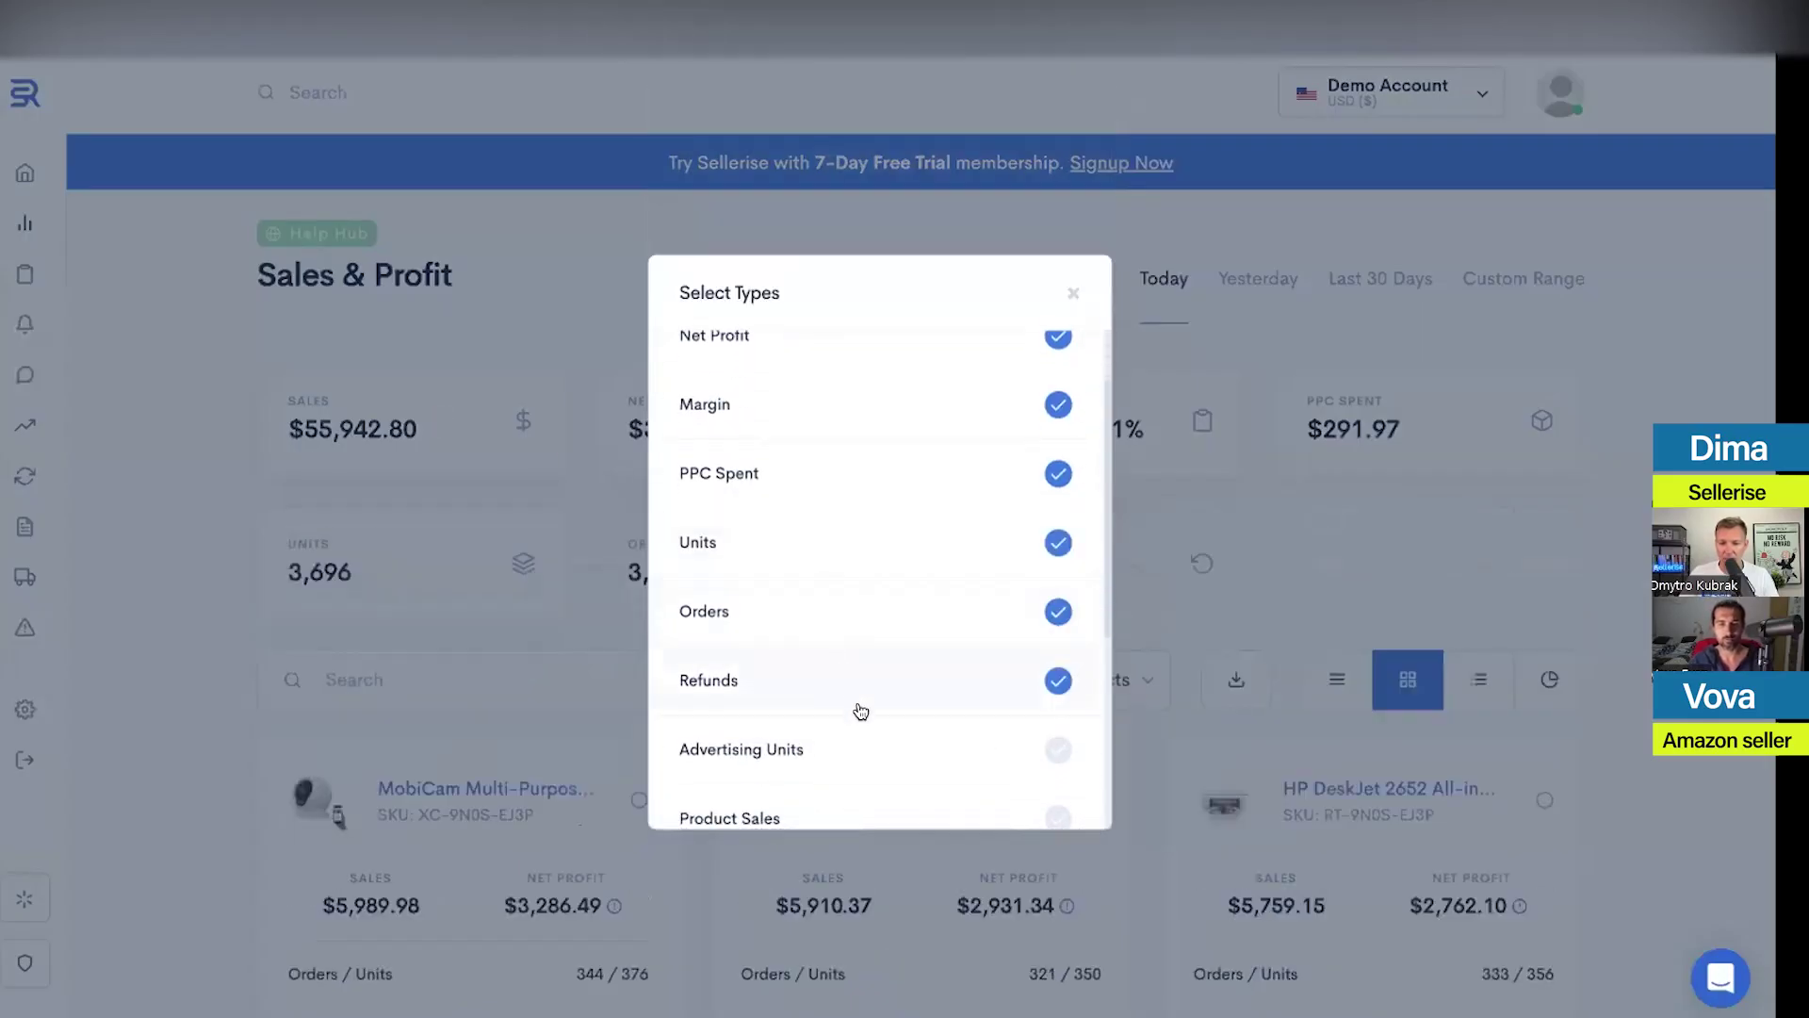
{"action": "left_click", "coordinate": [860, 747]}
{"action": "left_click", "coordinate": [1605, 431]}
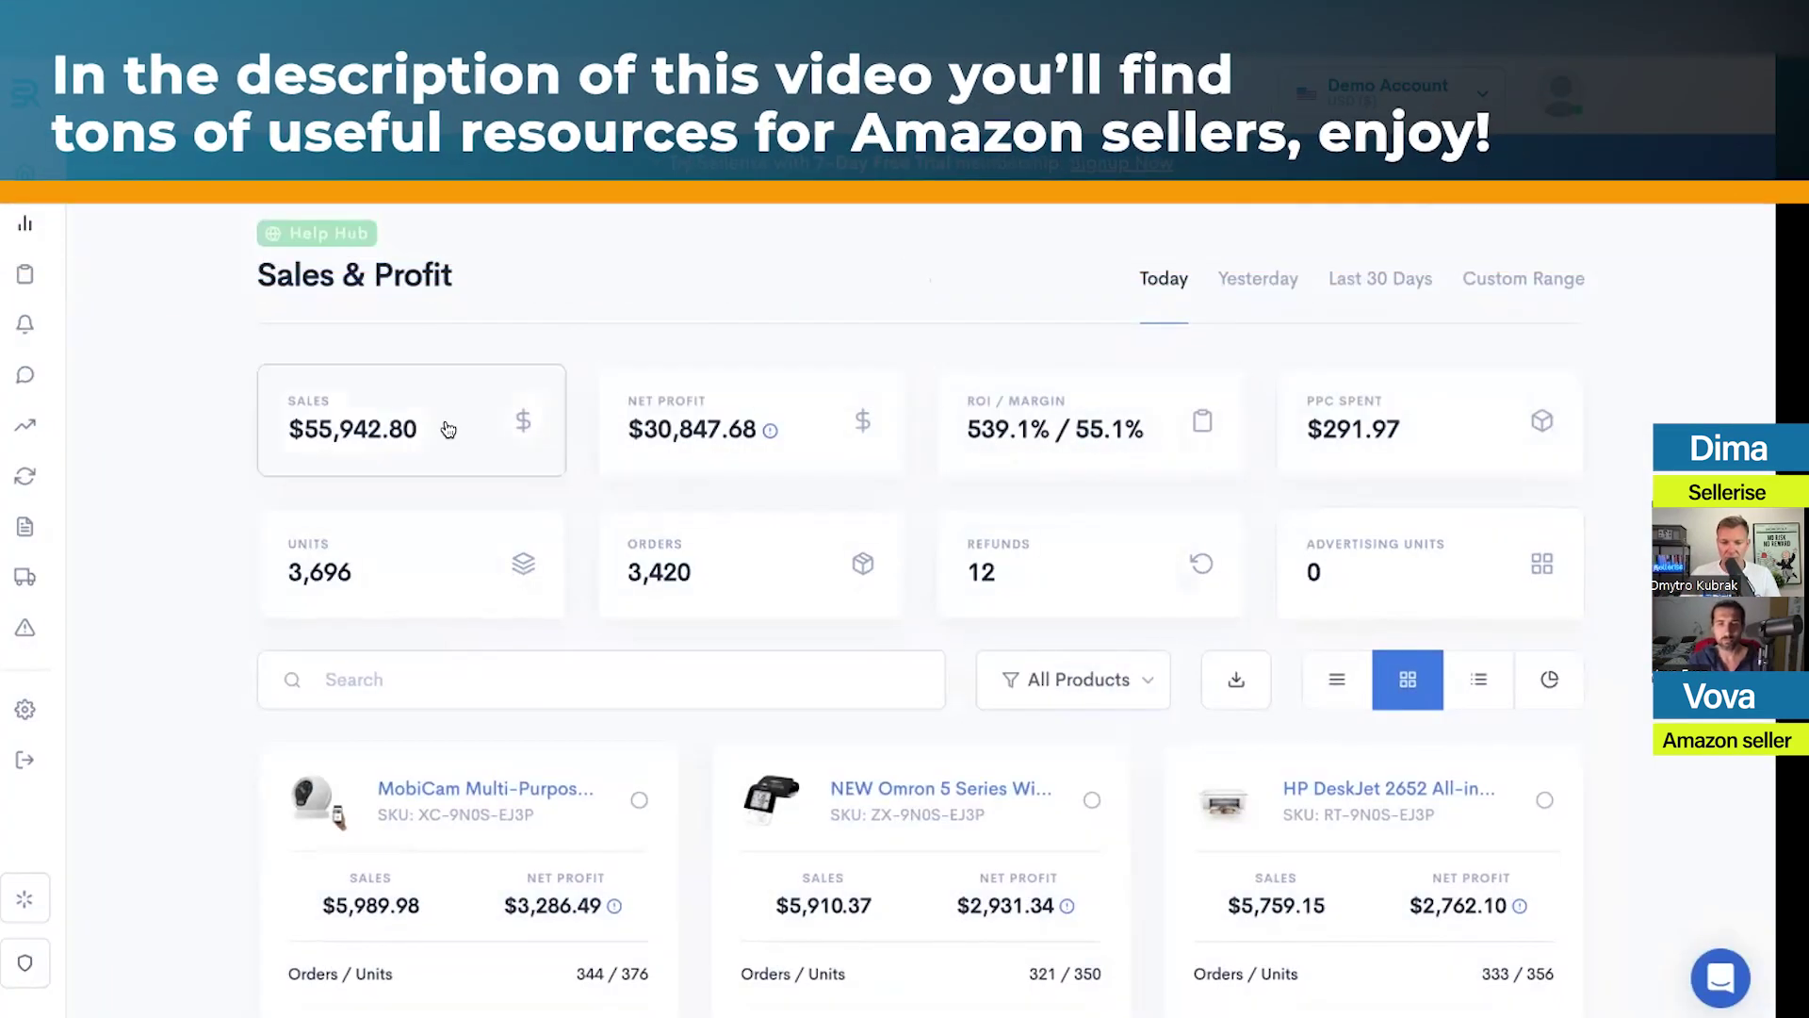
Remove Advertising Units, Refunds, Orders and Units from the summary cards
{"action": "left_click", "coordinate": [444, 429]}
{"action": "left_click", "coordinate": [886, 747]}
{"action": "left_click", "coordinate": [853, 673]}
{"action": "left_click", "coordinate": [823, 607]}
{"action": "left_click", "coordinate": [947, 551]}
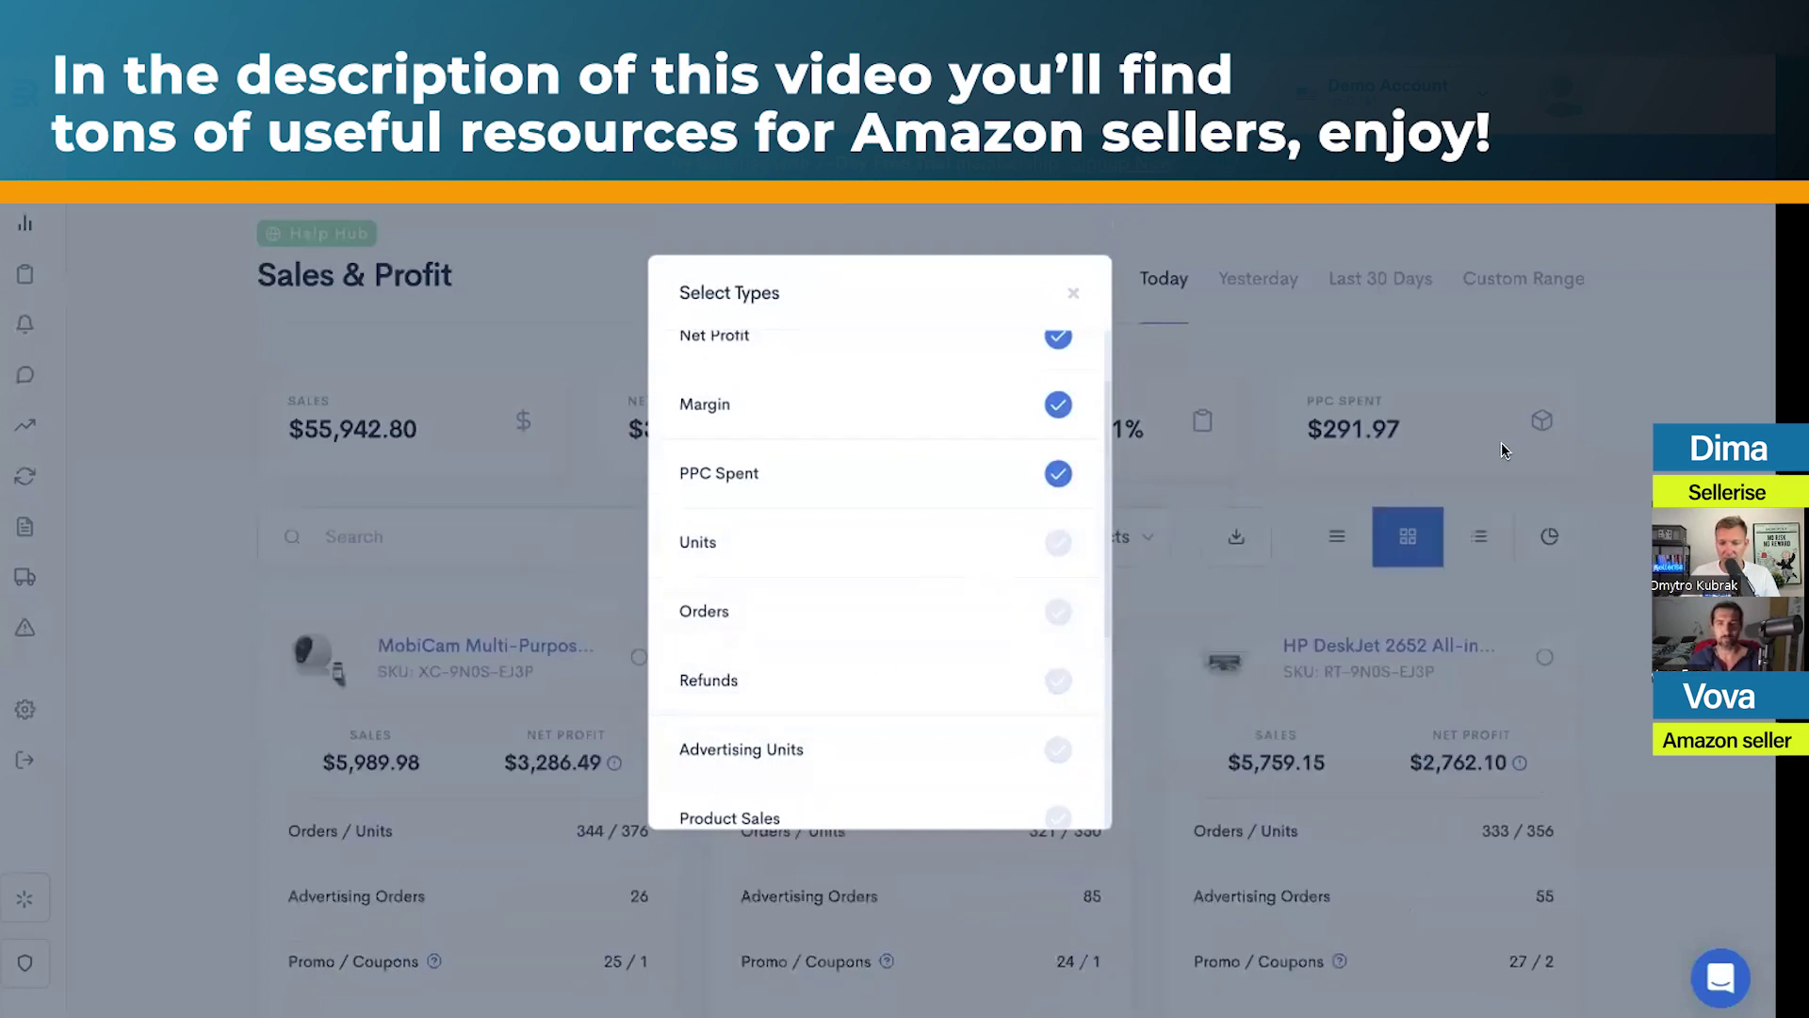
{"action": "left_click", "coordinate": [1623, 428]}
Show the Sales & Profit data as an extended information table covering the last 30 days
{"action": "scroll", "coordinate": [1514, 525], "scroll_direction": "down", "scroll_amount": 2}
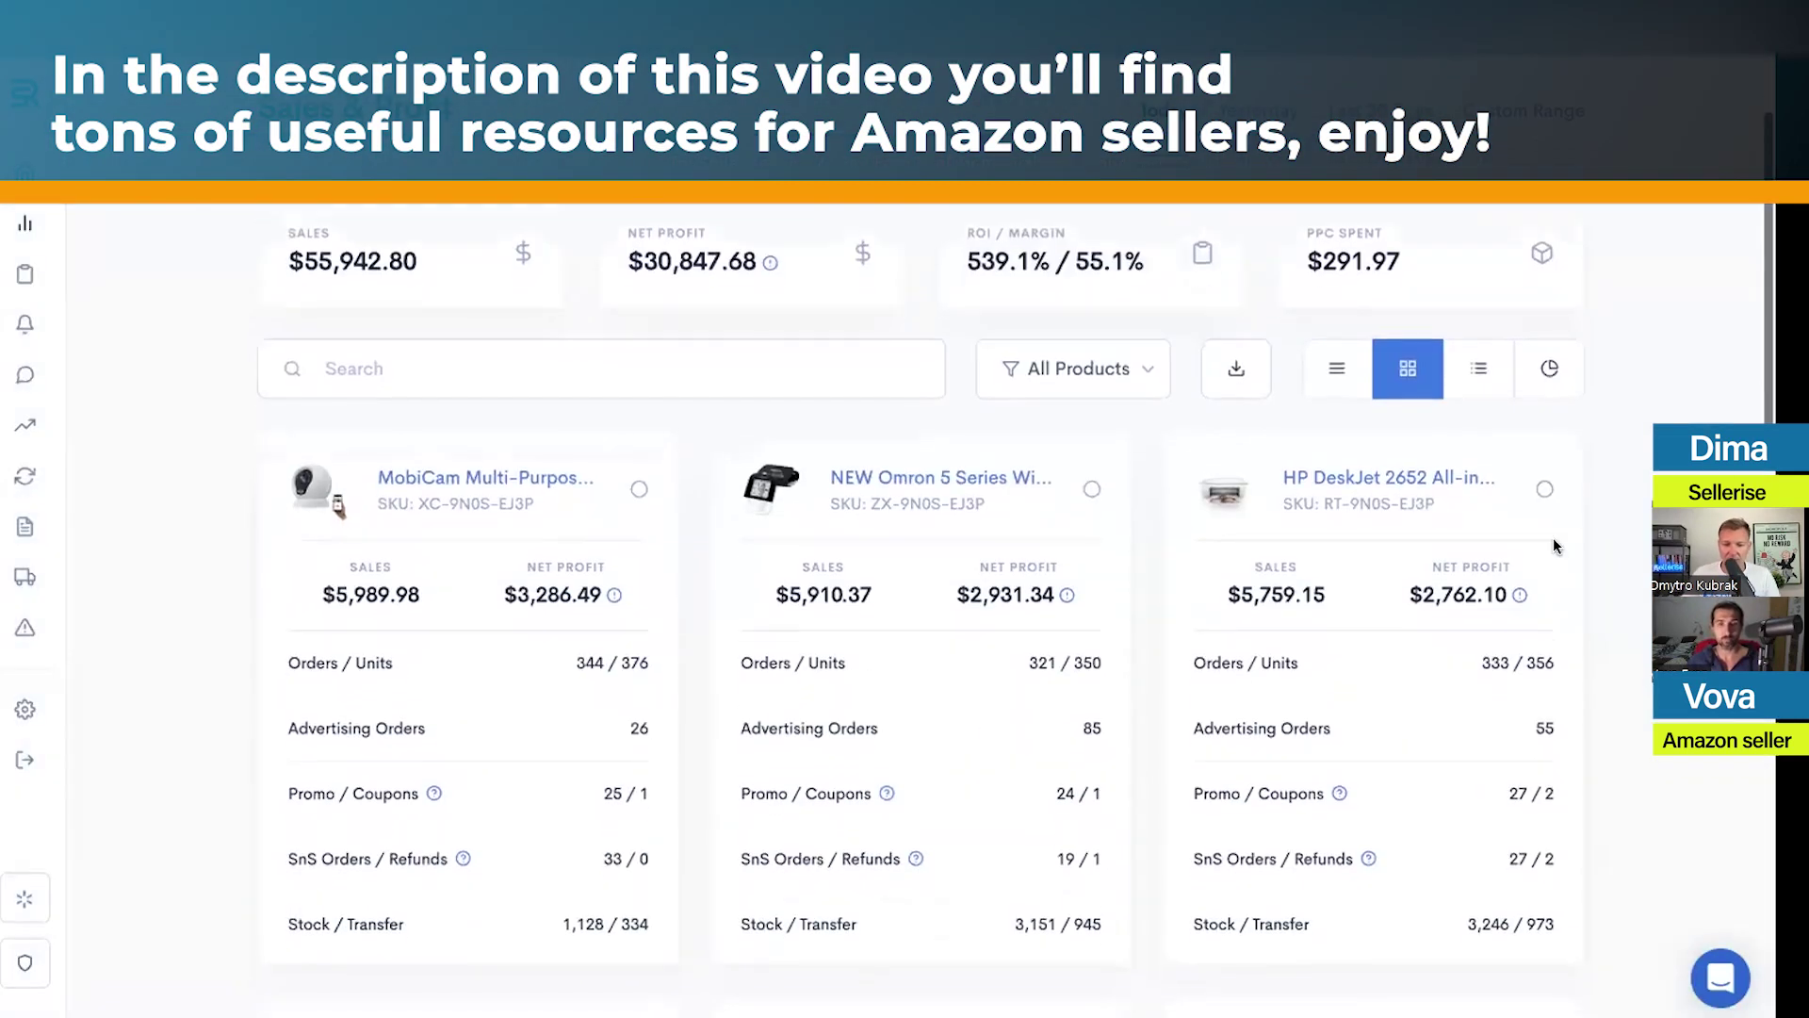
{"action": "left_click", "coordinate": [1334, 368]}
{"action": "left_click", "coordinate": [1389, 281]}
{"action": "scroll", "coordinate": [1571, 402], "scroll_direction": "down", "scroll_amount": 3}
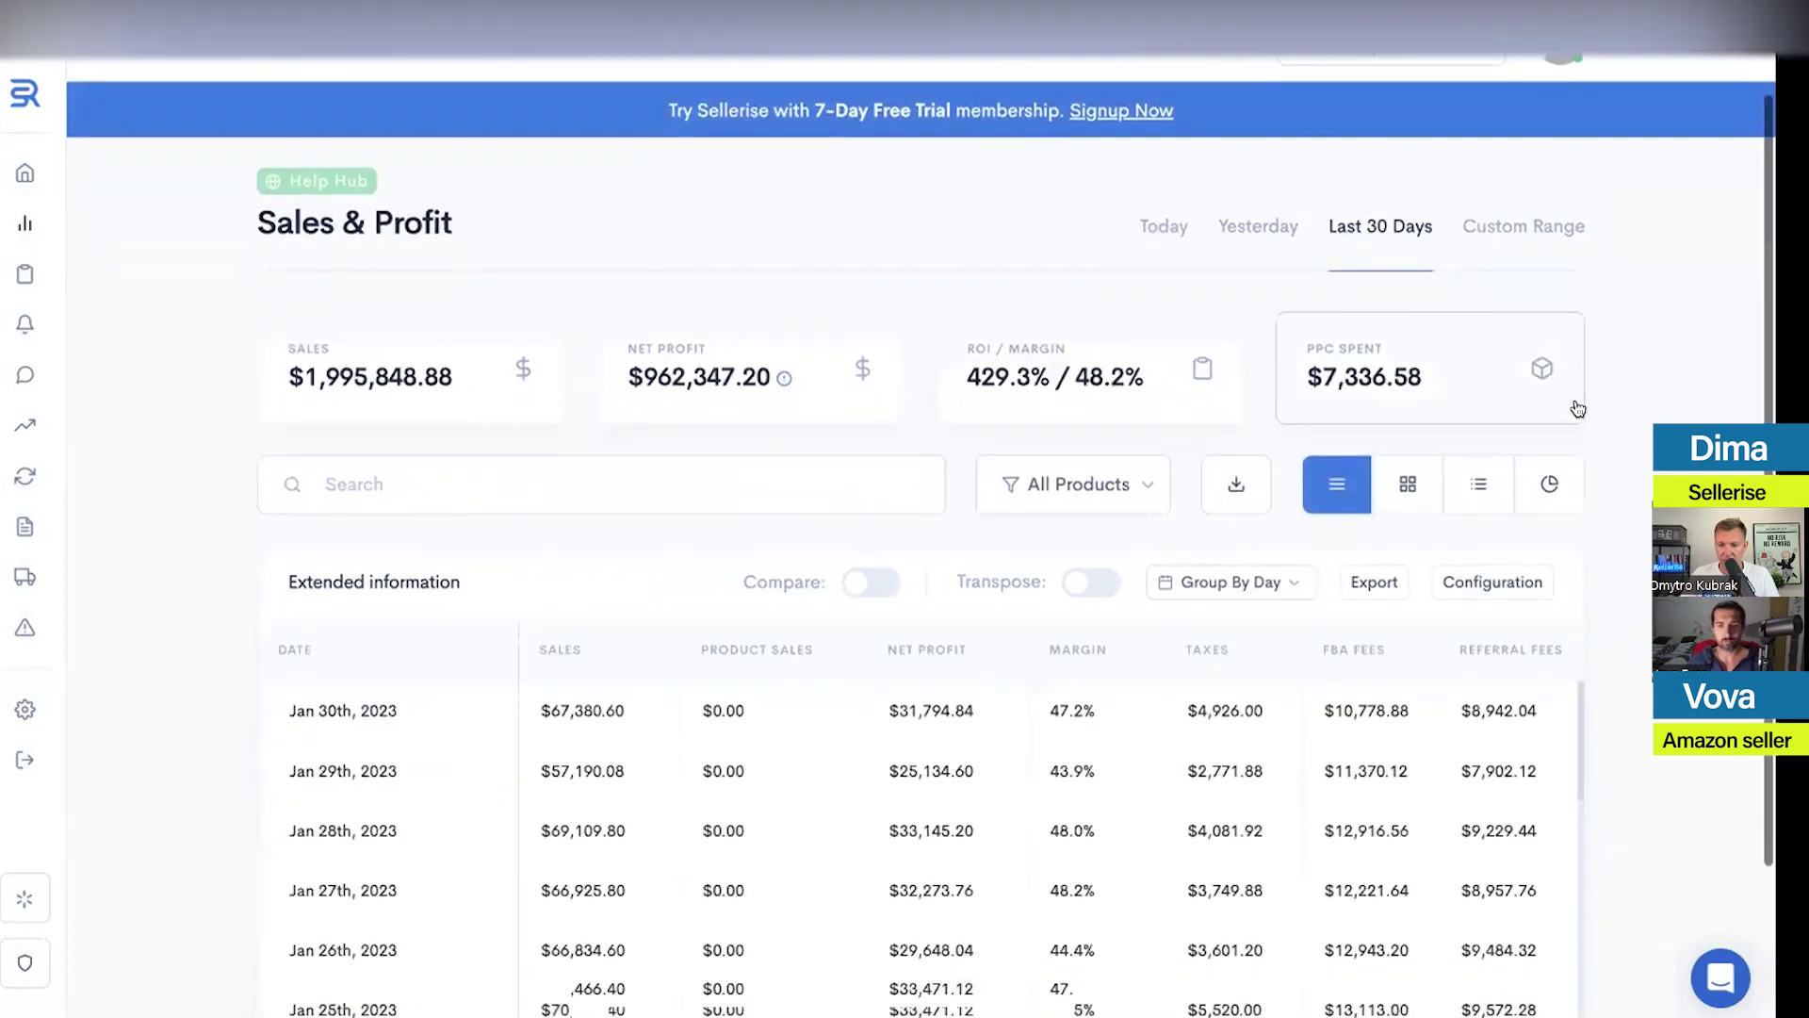
{"action": "scroll", "coordinate": [1546, 433], "scroll_direction": "up", "scroll_amount": 2}
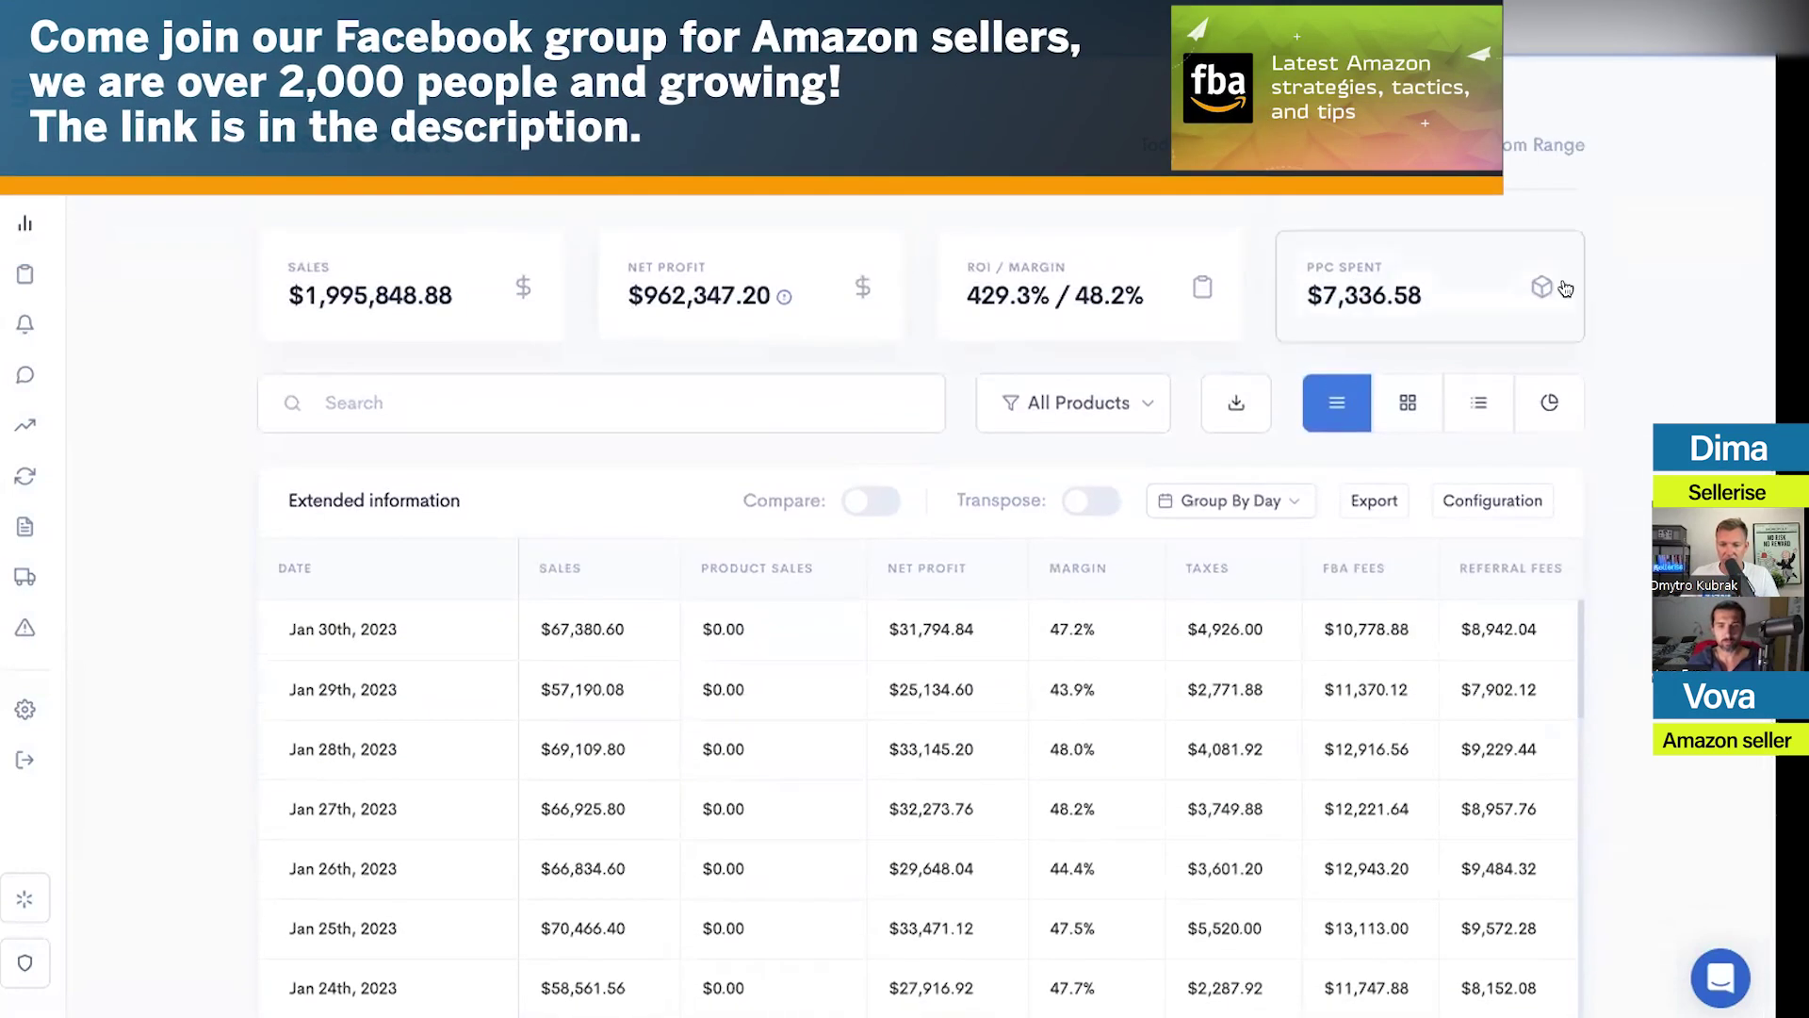
{"action": "scroll", "coordinate": [1503, 479], "scroll_direction": "down", "scroll_amount": 2}
{"action": "scroll", "coordinate": [864, 589], "scroll_direction": "down", "scroll_amount": 5}
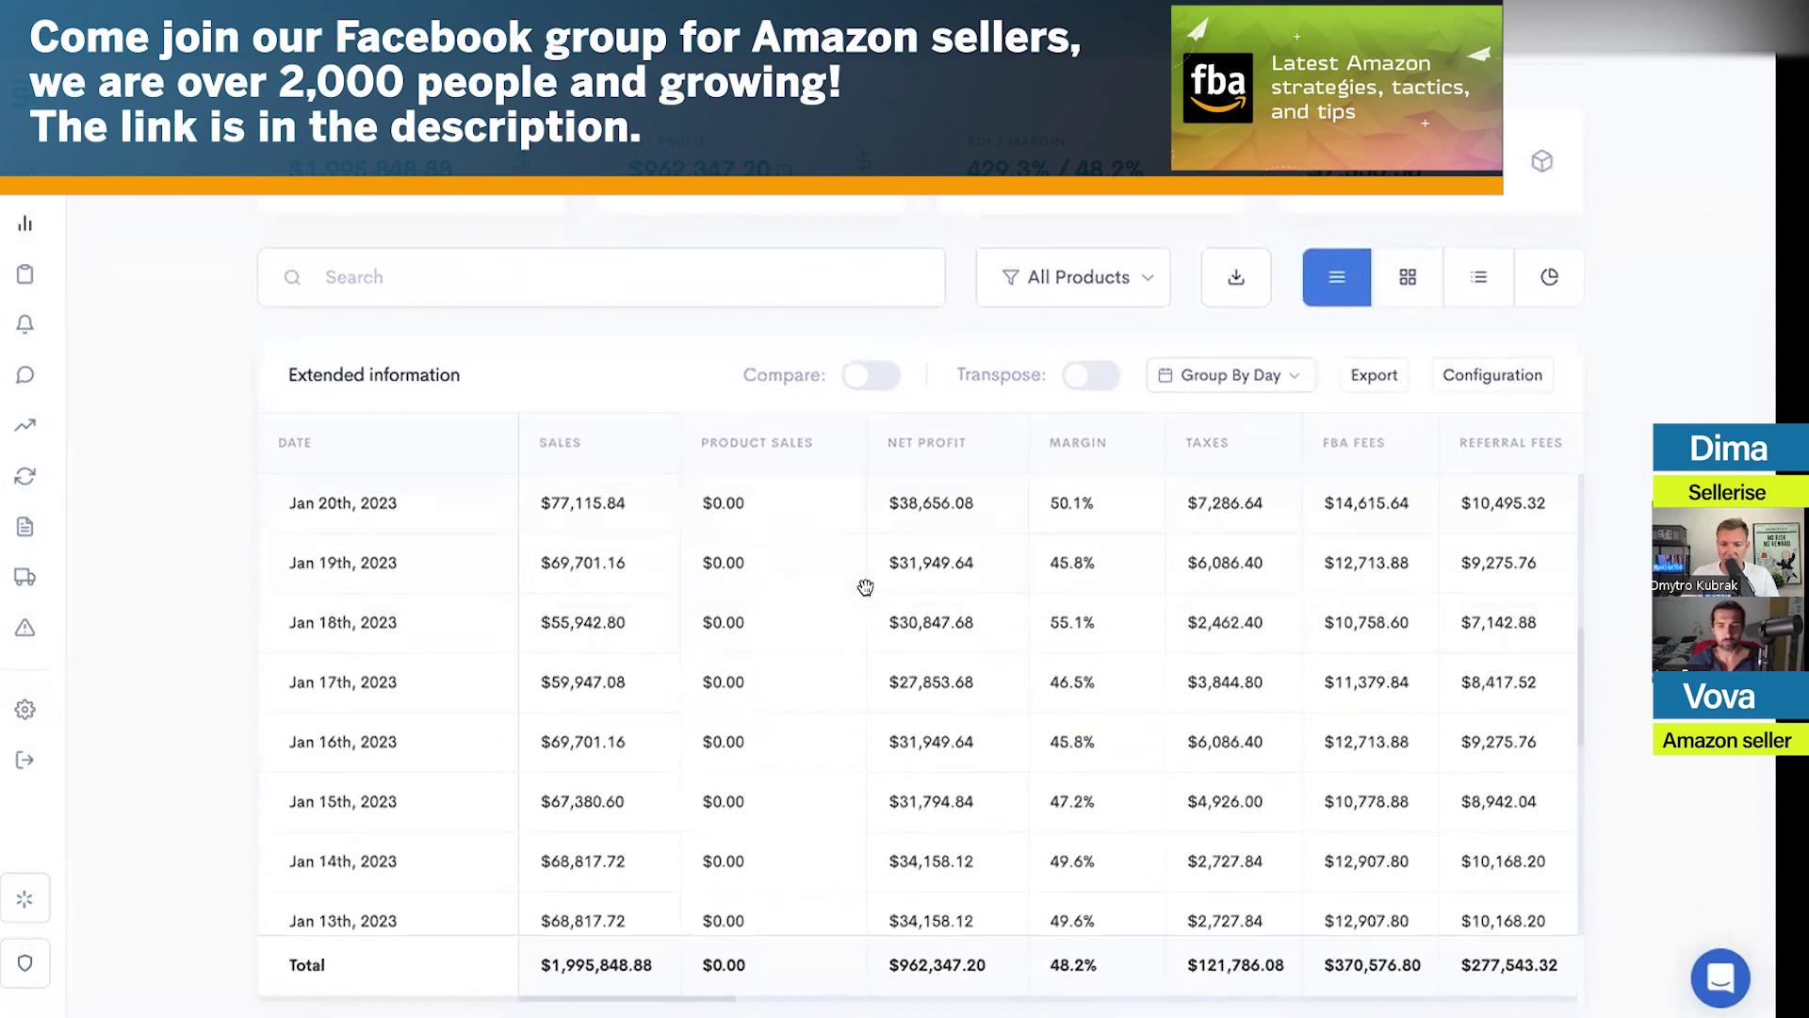
Review the metrics available as columns in the extended information table's configuration
{"action": "left_click", "coordinate": [1482, 375]}
{"action": "scroll", "coordinate": [1526, 556], "scroll_direction": "down", "scroll_amount": 10}
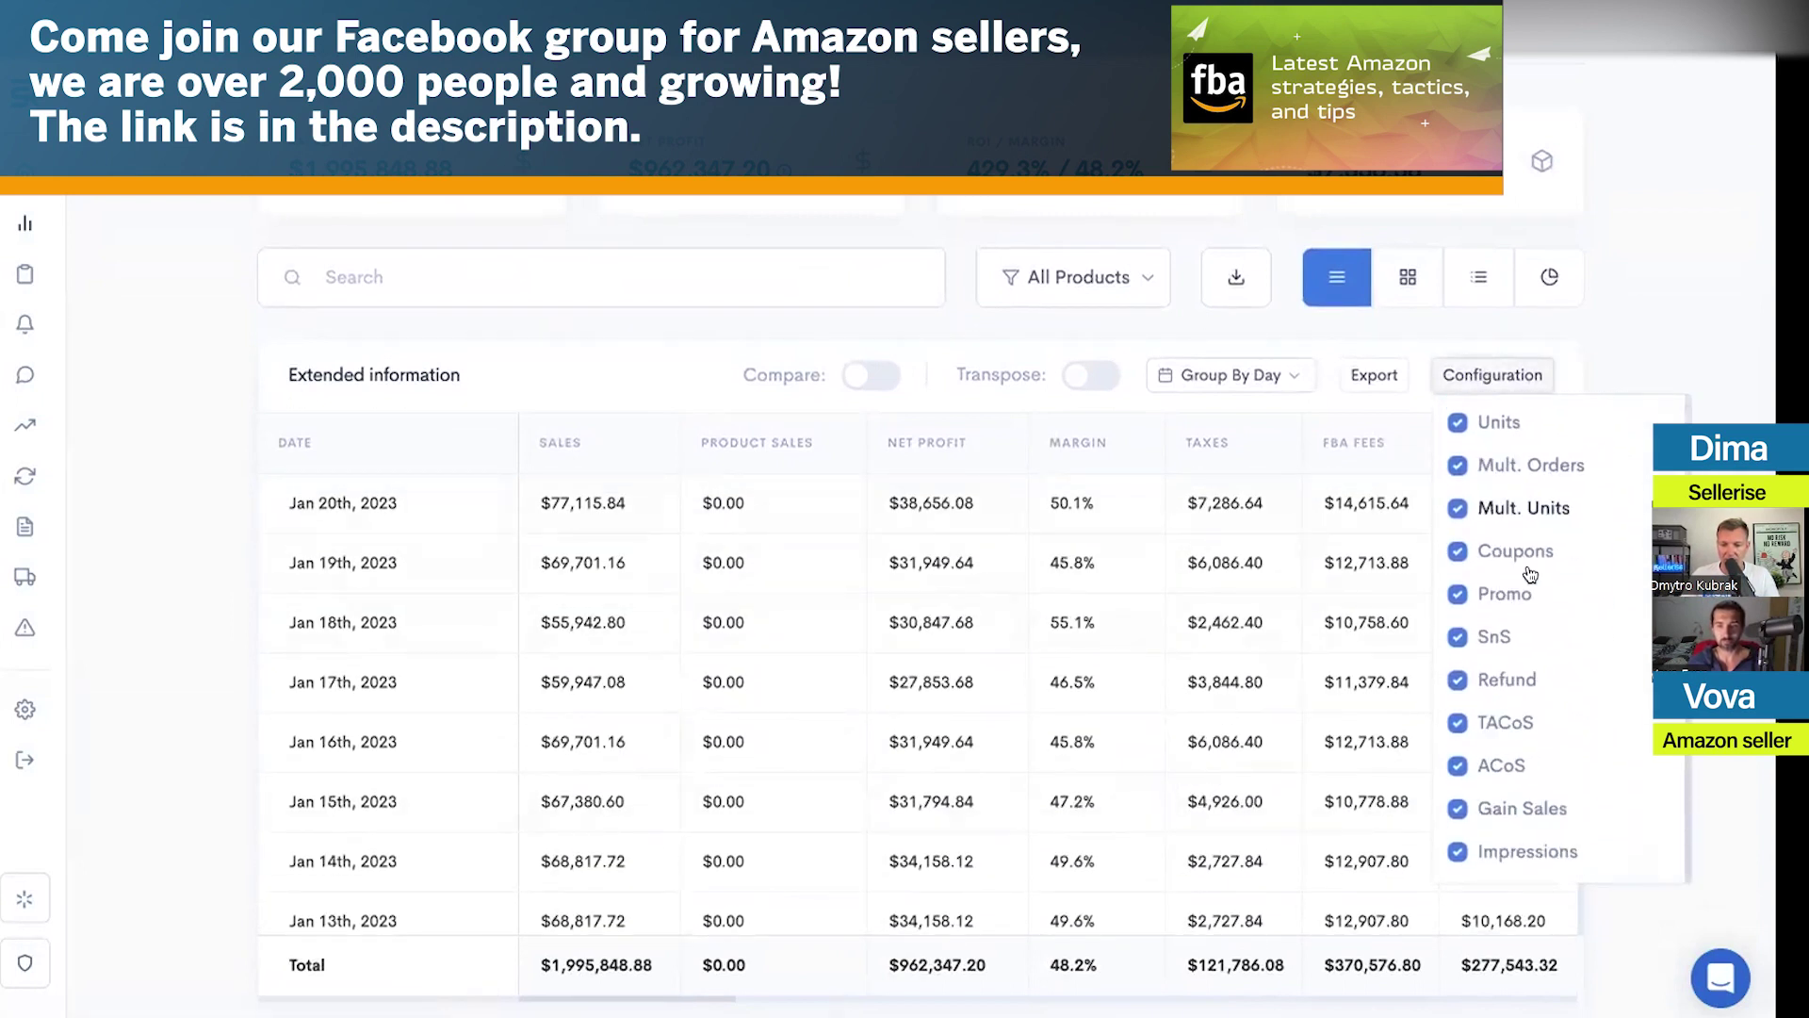
{"action": "scroll", "coordinate": [1527, 570], "scroll_direction": "up", "scroll_amount": 5}
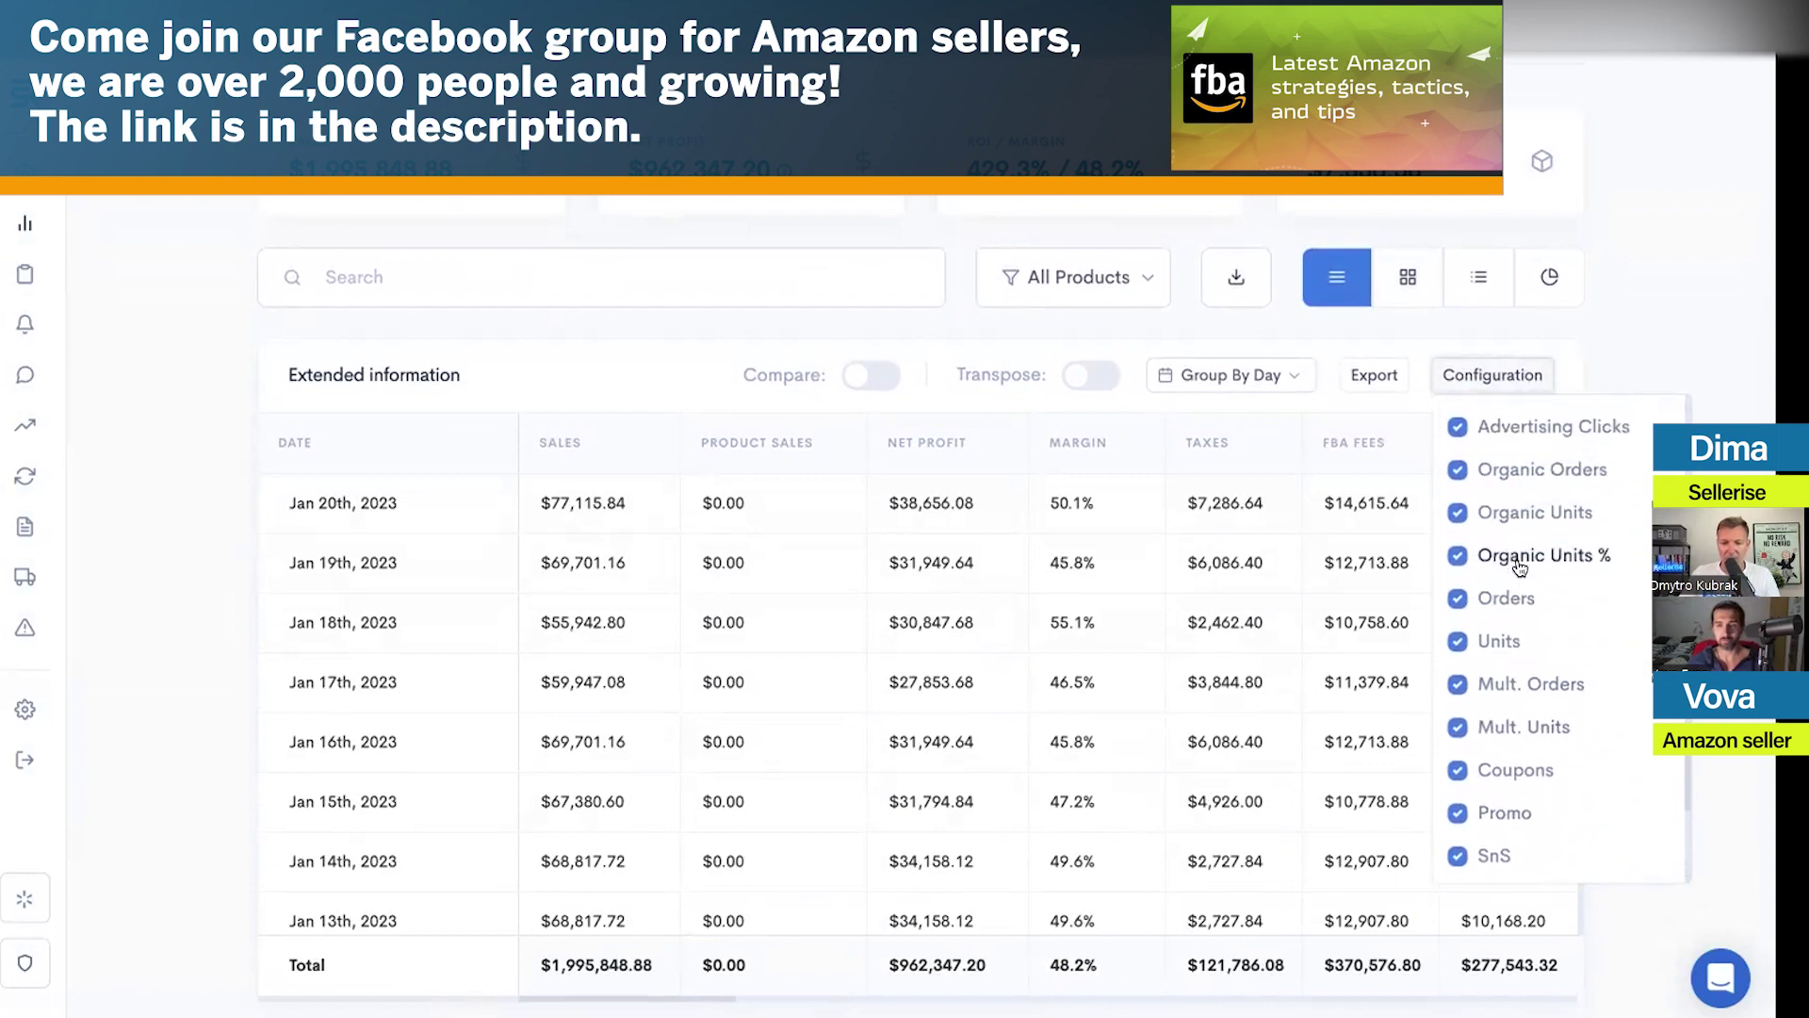
{"action": "scroll", "coordinate": [1520, 567], "scroll_direction": "up", "scroll_amount": 6}
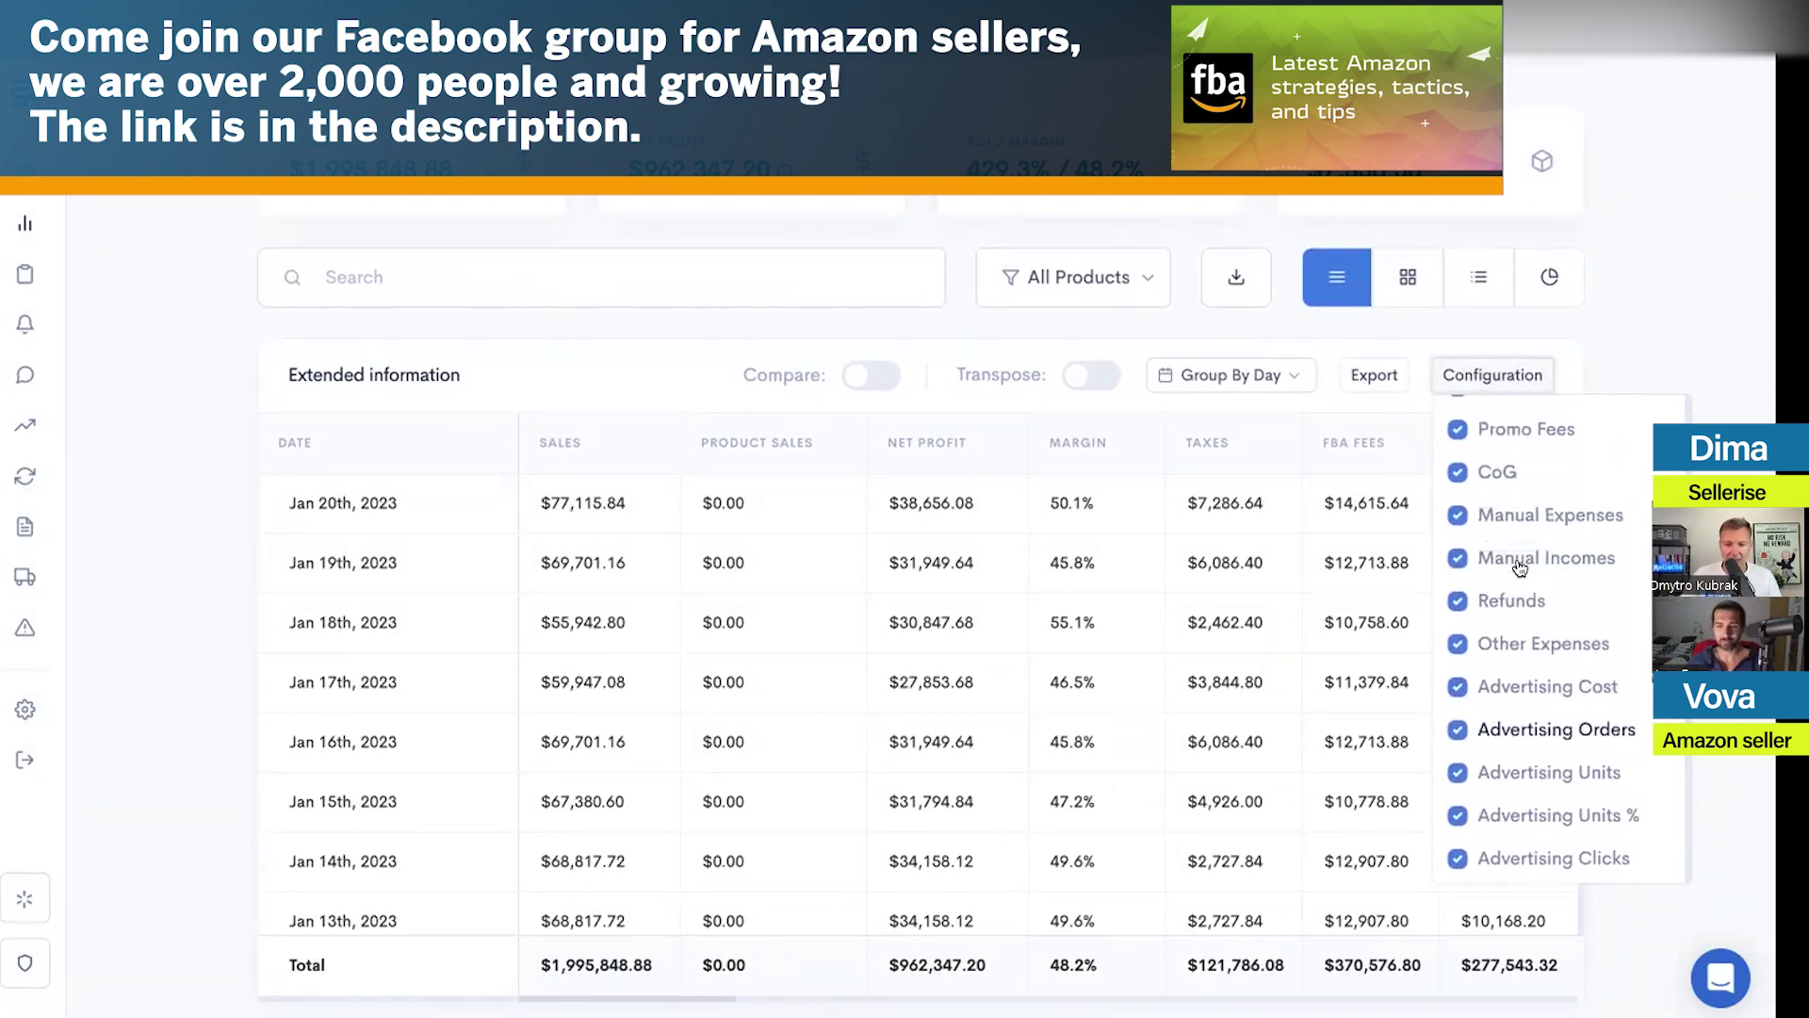
{"action": "scroll", "coordinate": [1520, 567], "scroll_direction": "up", "scroll_amount": 6}
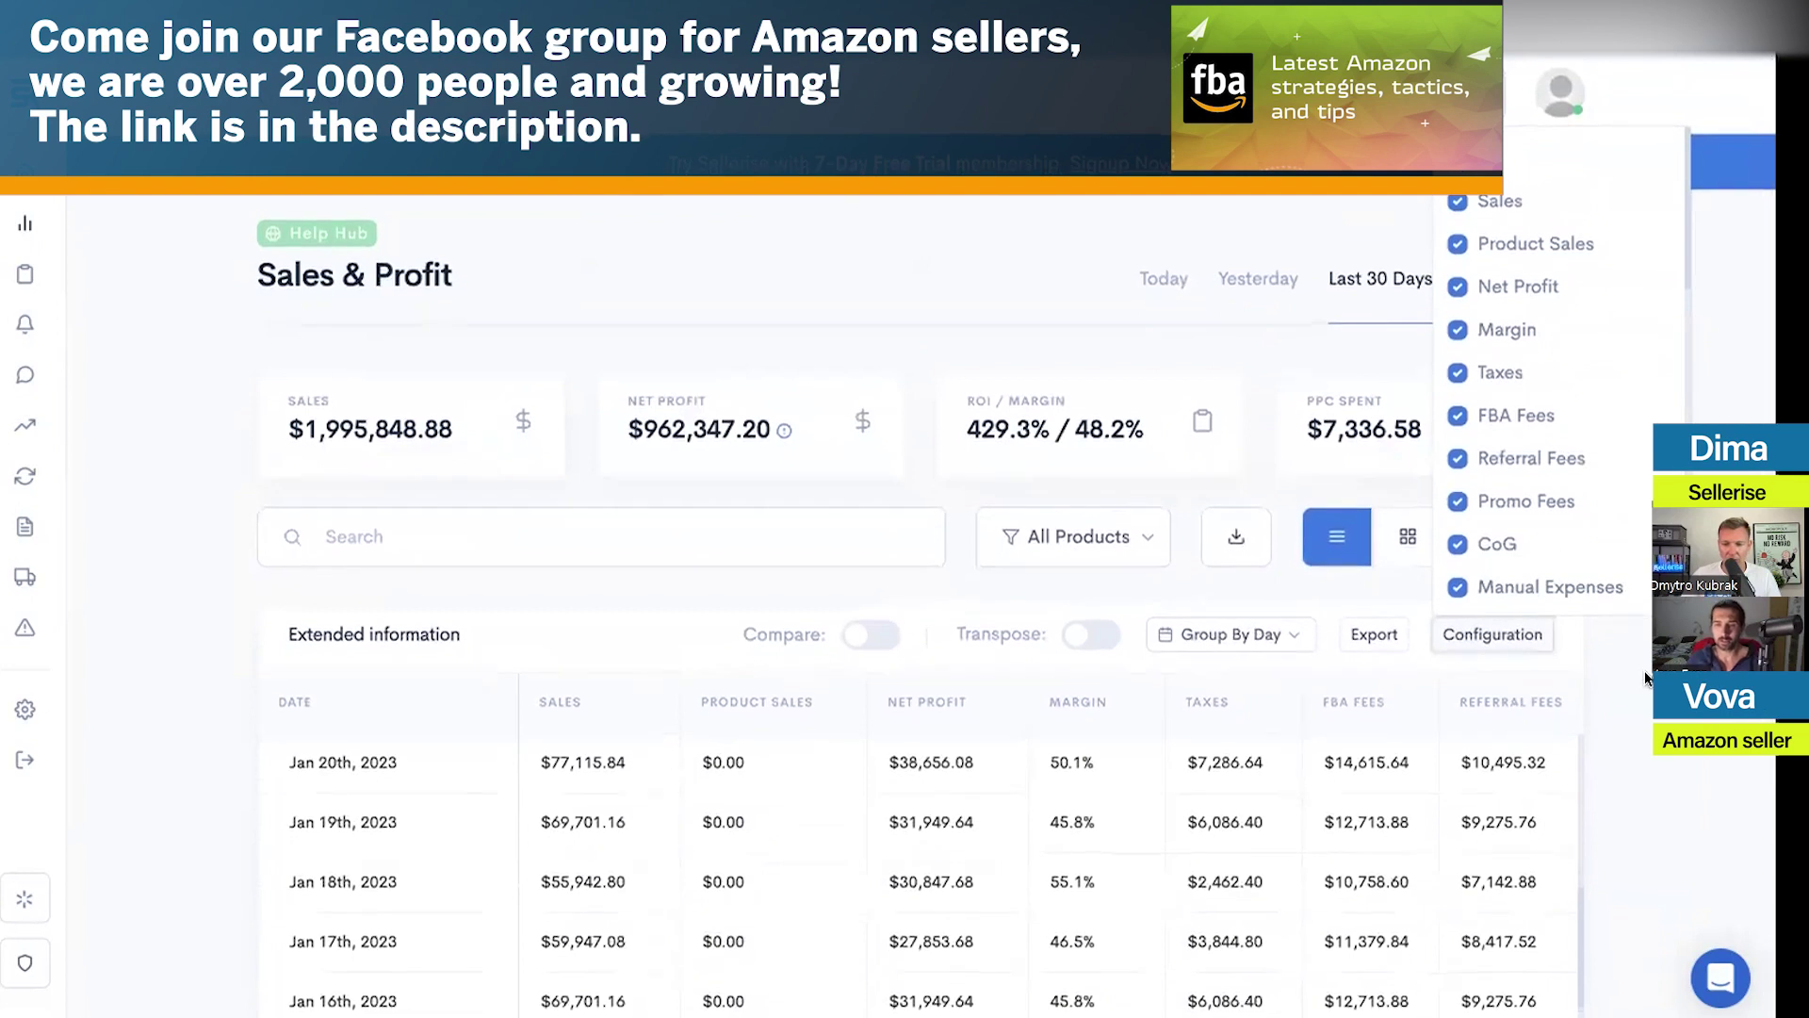
{"action": "left_click", "coordinate": [1614, 649]}
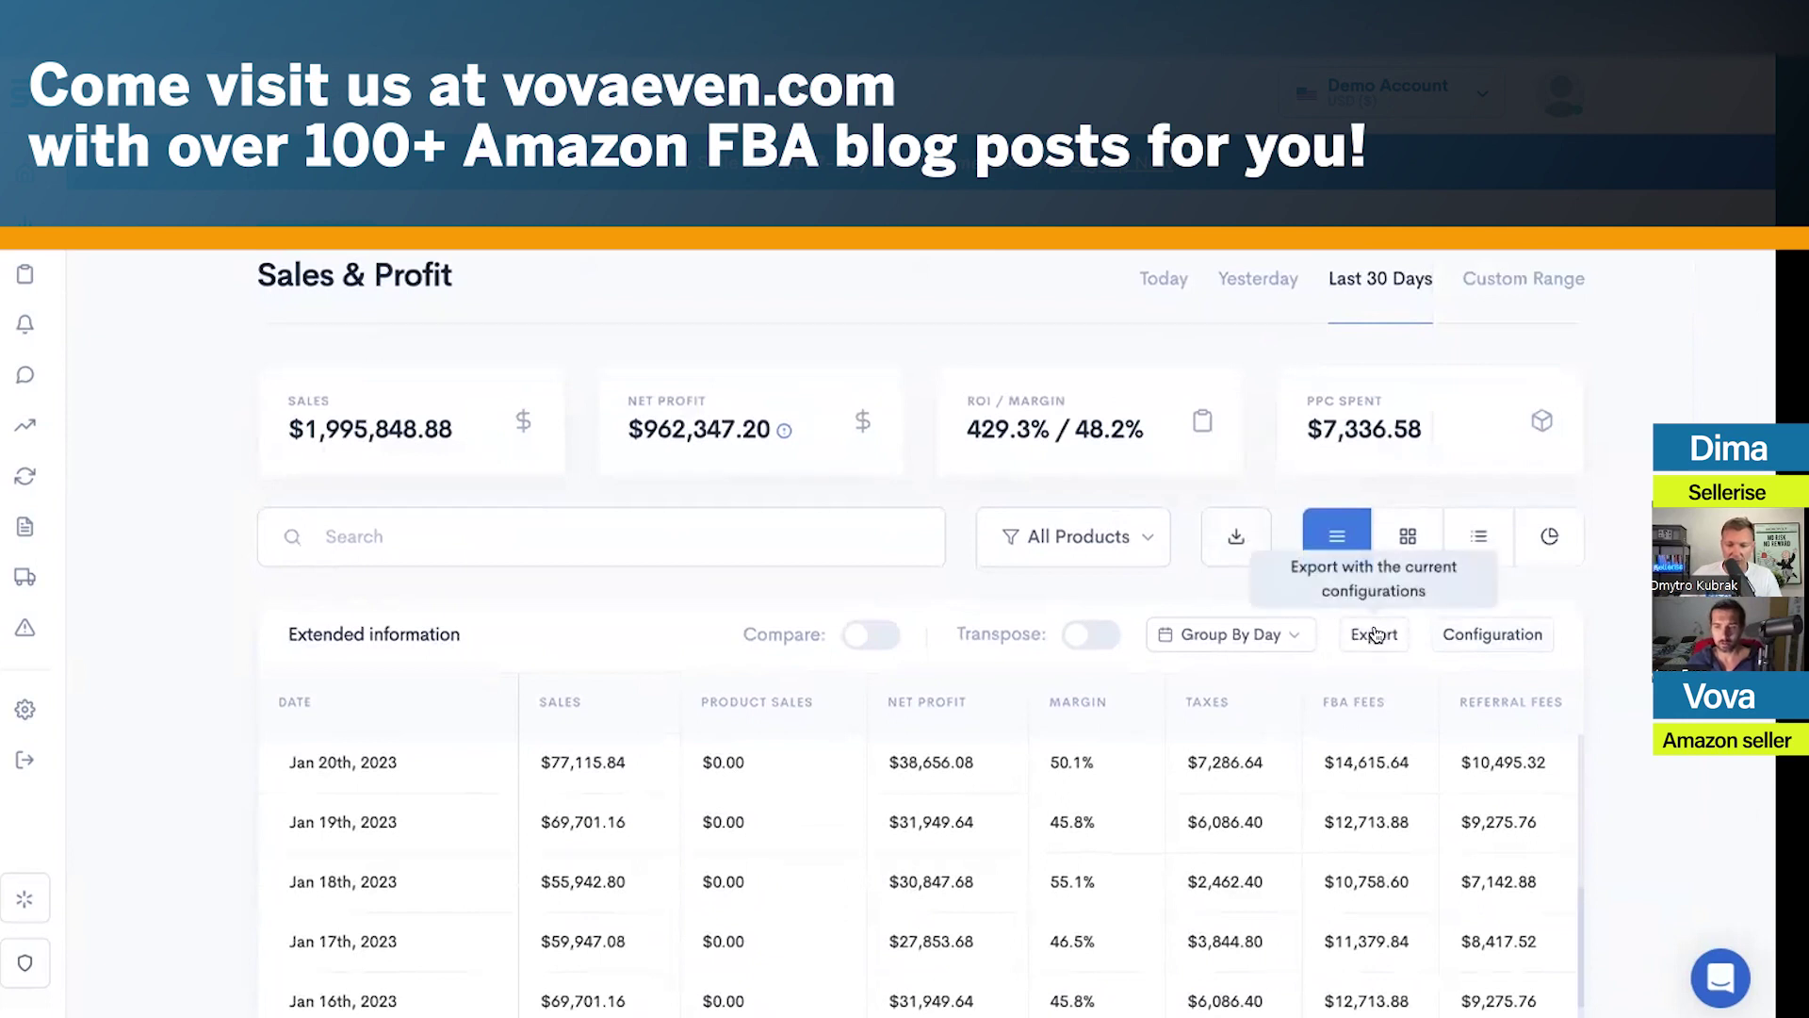
Group the extended information table by week and then by month
{"action": "scroll", "coordinate": [1555, 634], "scroll_direction": "down", "scroll_amount": 3}
{"action": "left_click", "coordinate": [1225, 503]}
{"action": "left_click", "coordinate": [1183, 585]}
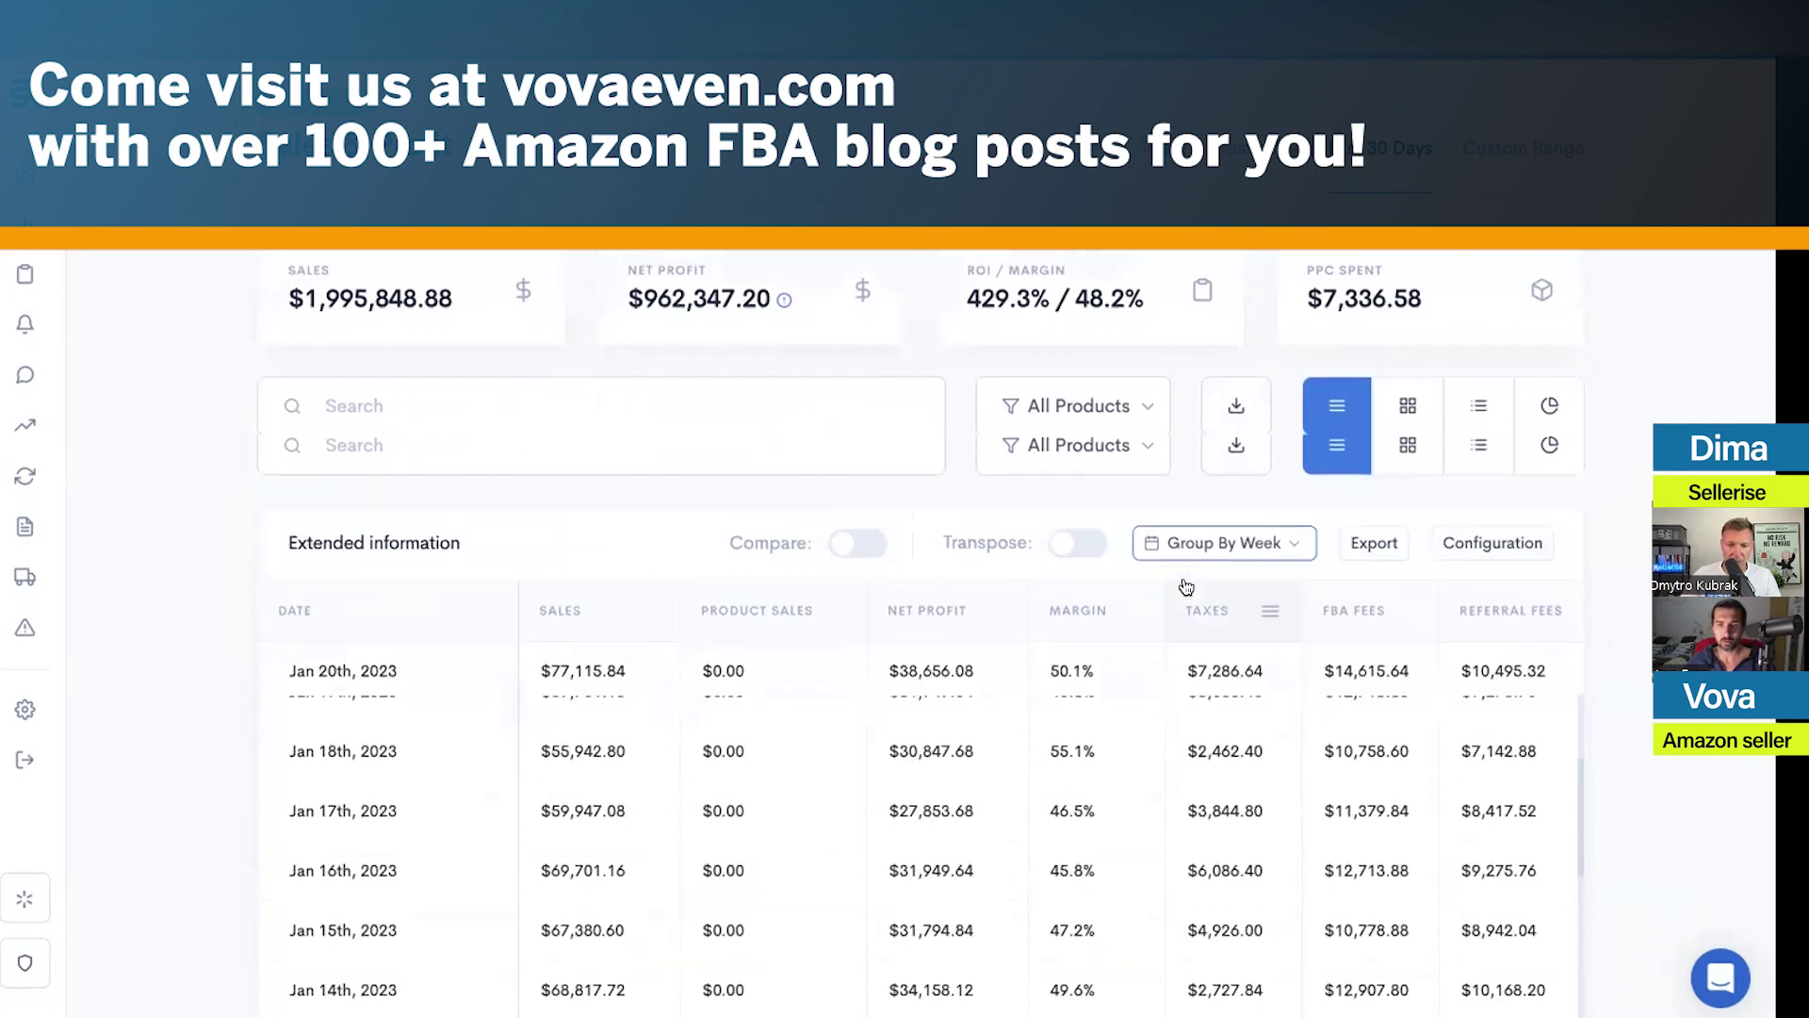
{"action": "left_click", "coordinate": [1284, 541]}
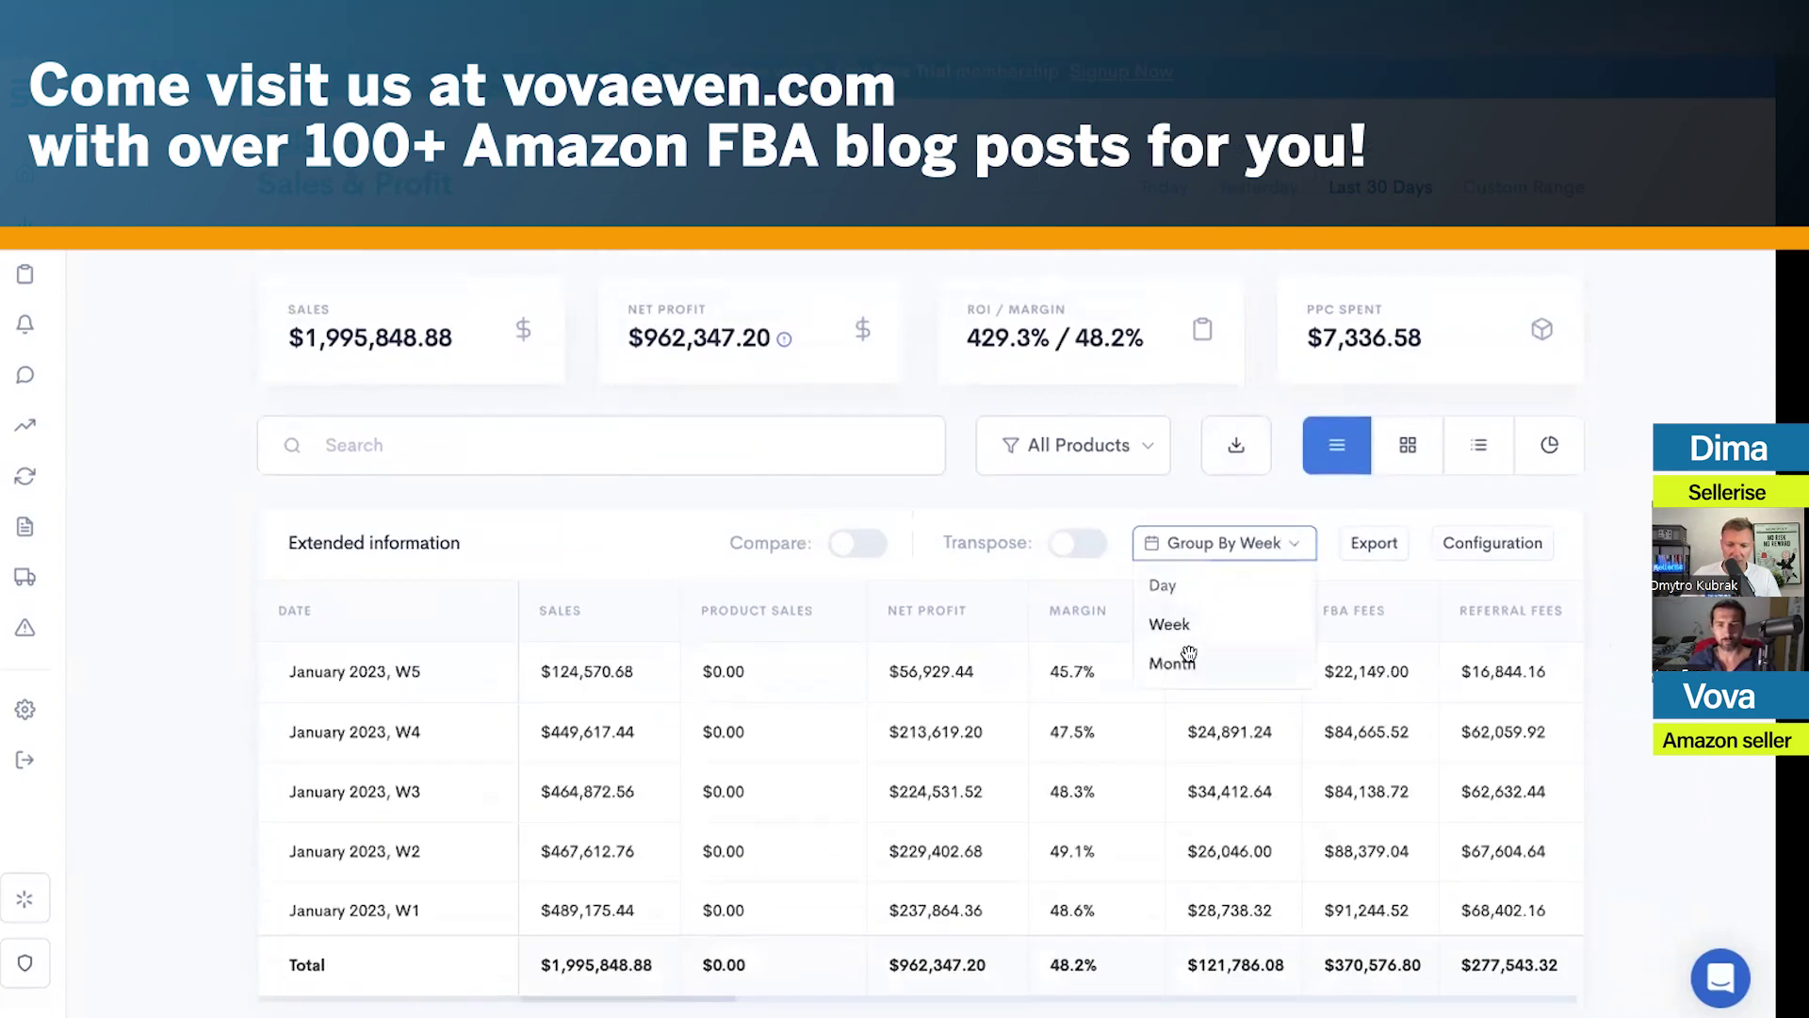
{"action": "left_click", "coordinate": [1177, 658]}
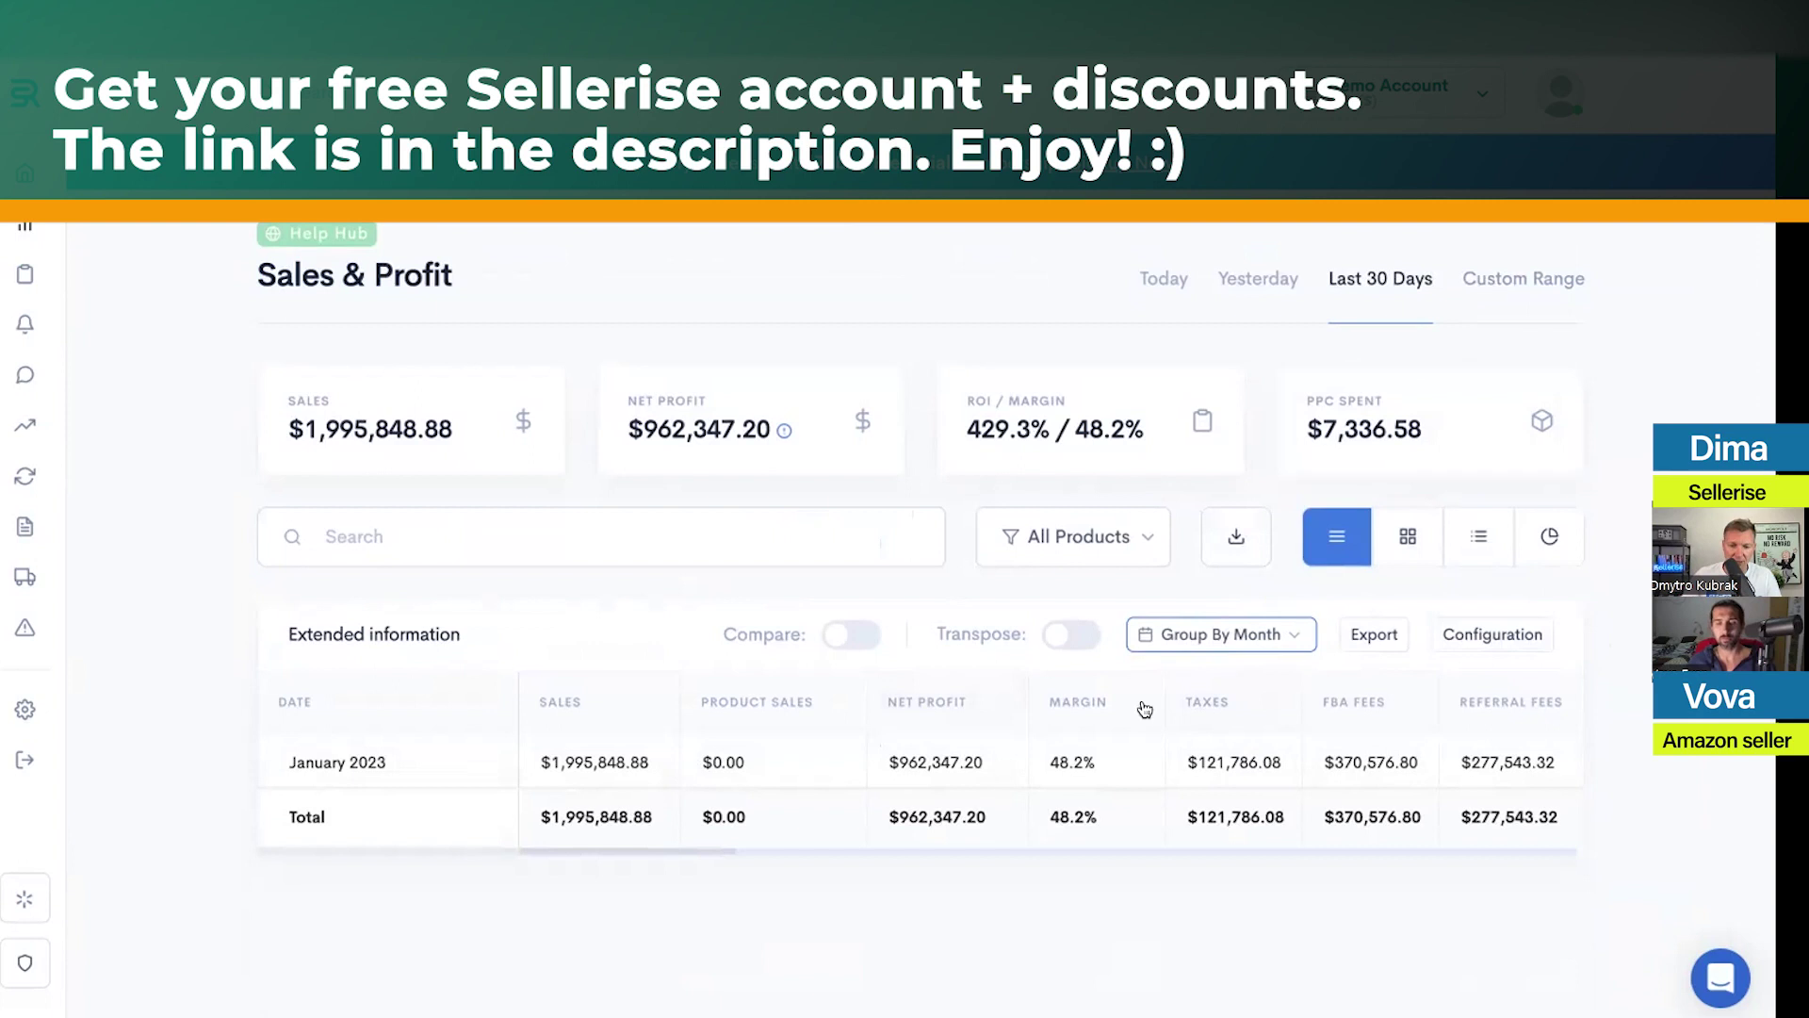
Set the extended information table's grouping back to day
{"action": "left_click", "coordinate": [1298, 646]}
{"action": "left_click", "coordinate": [1180, 688]}
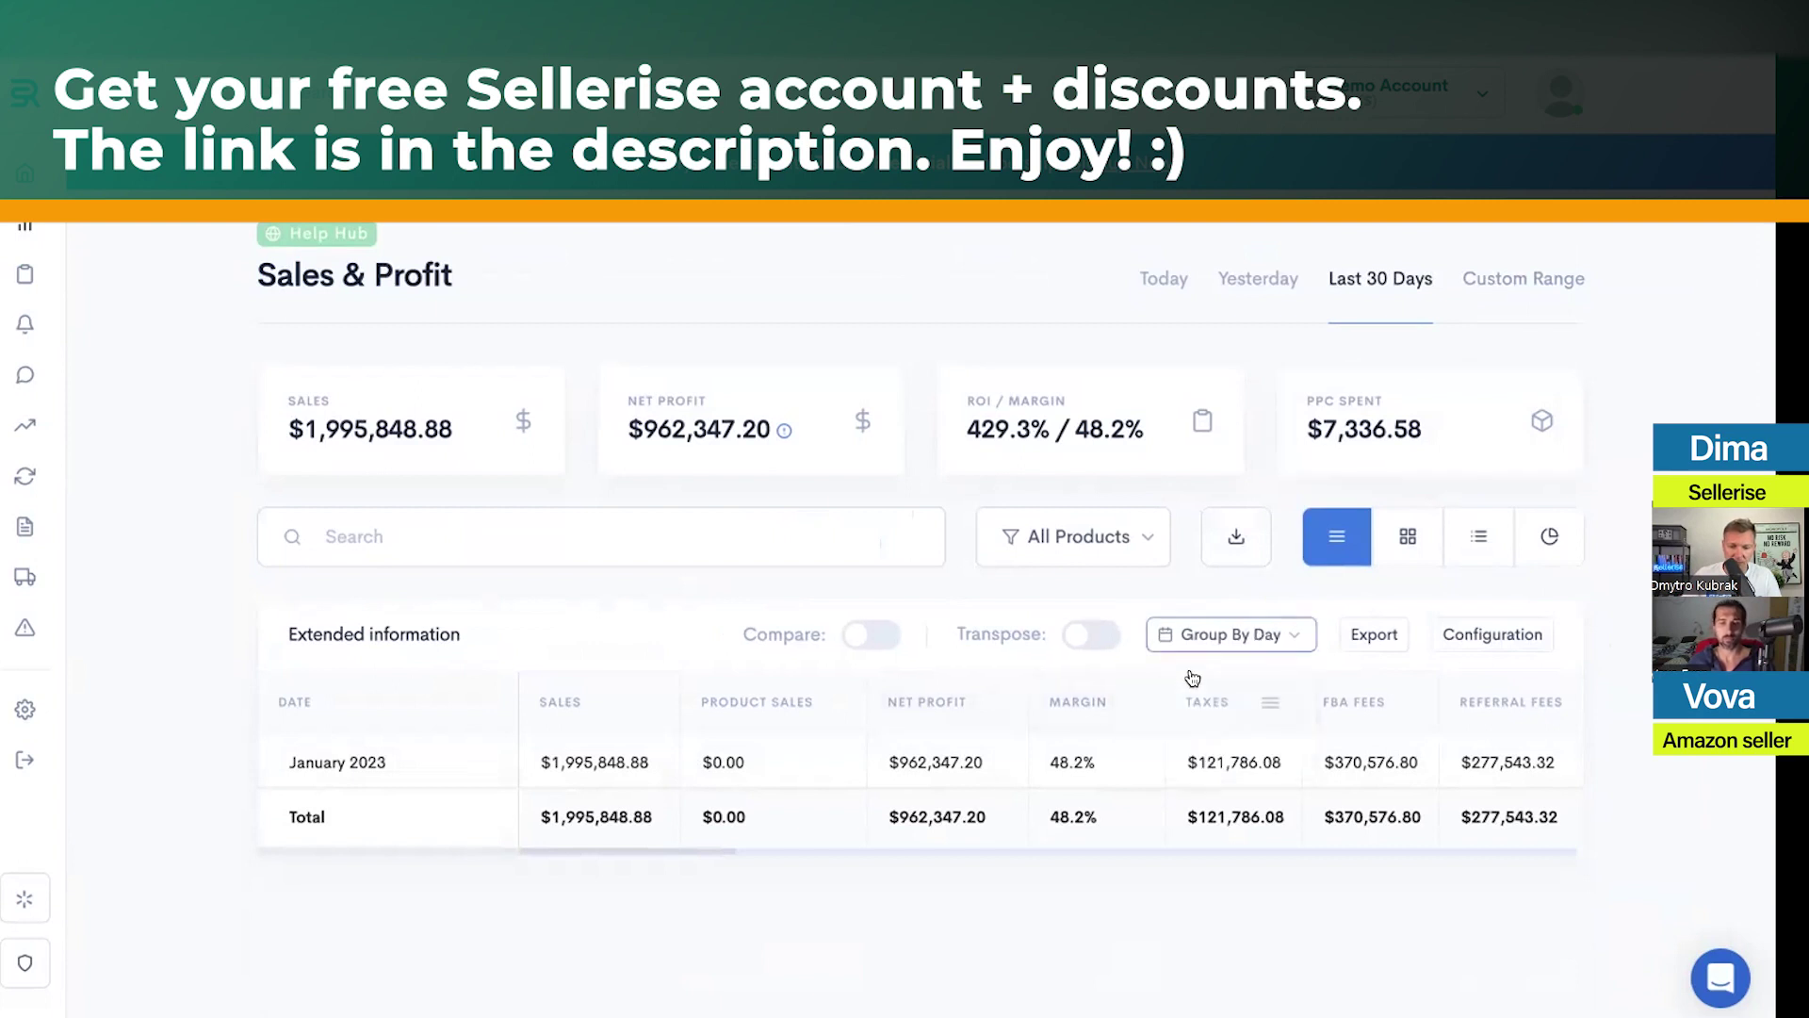
{"action": "scroll", "coordinate": [1555, 749], "scroll_direction": "down", "scroll_amount": 3}
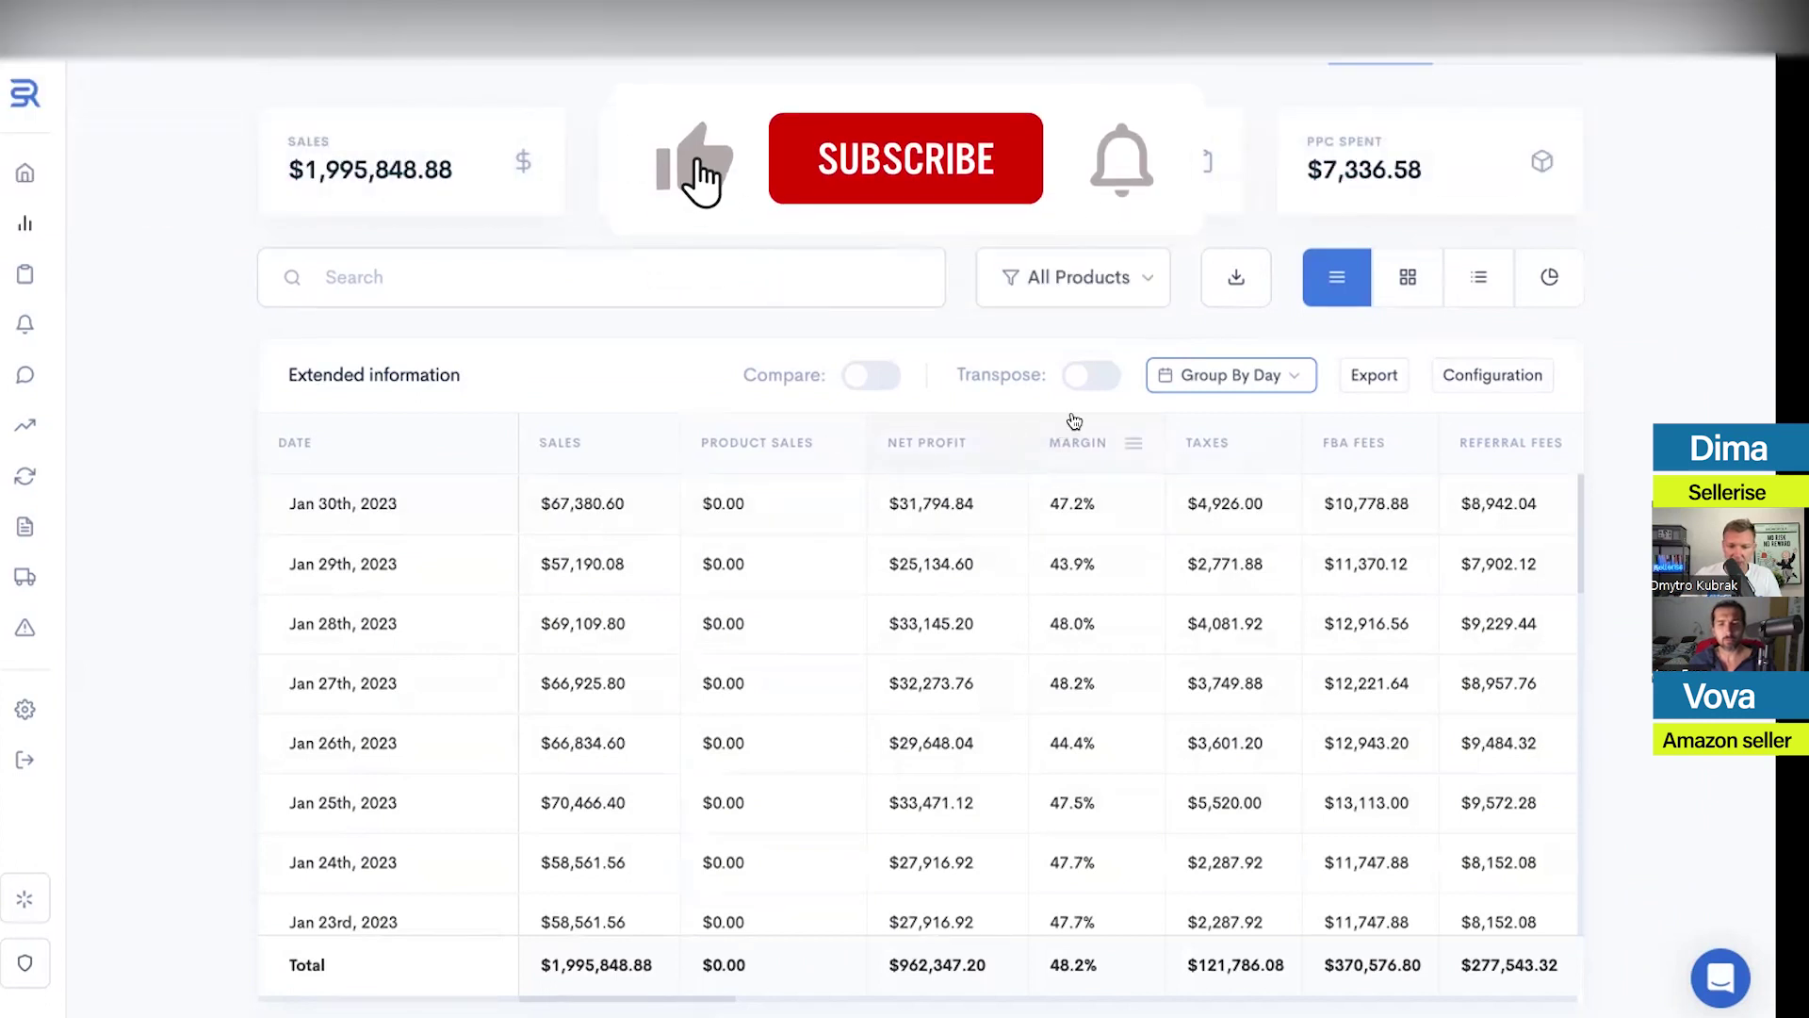
Transpose the extended information table, group it by week and look across the weekly columns
{"action": "left_click", "coordinate": [1086, 379]}
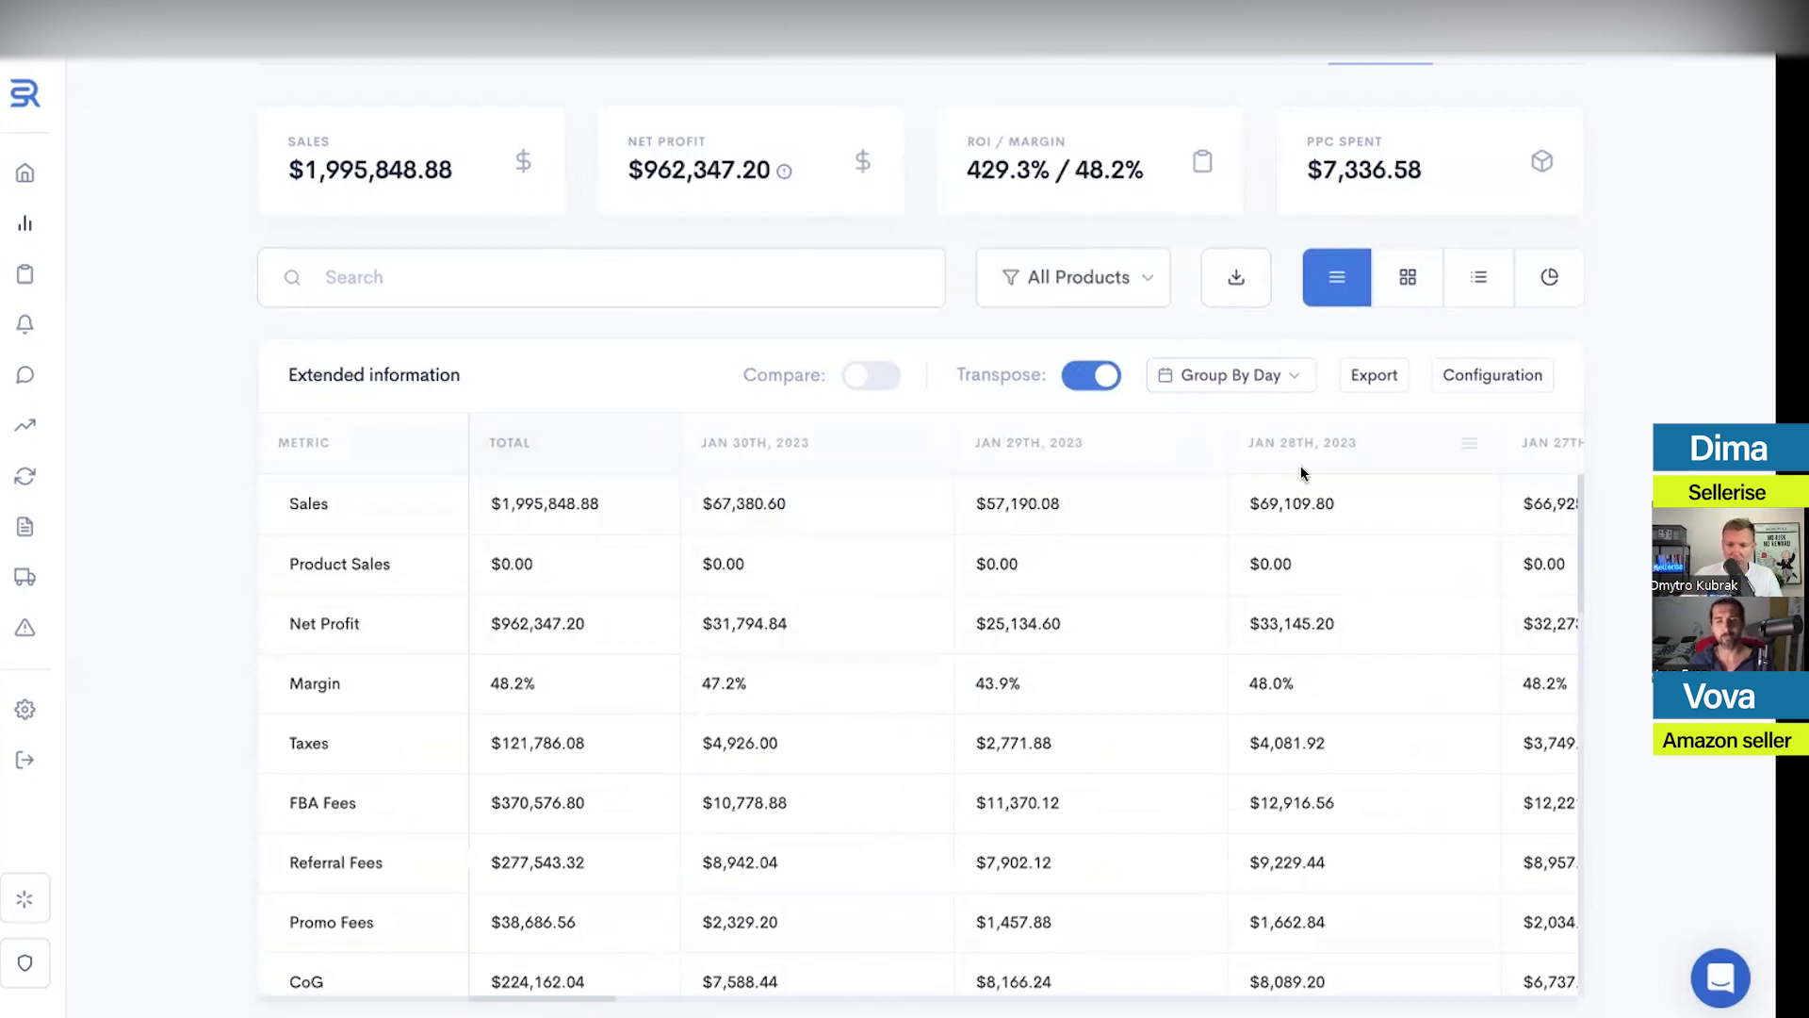
{"action": "left_click", "coordinate": [1285, 377]}
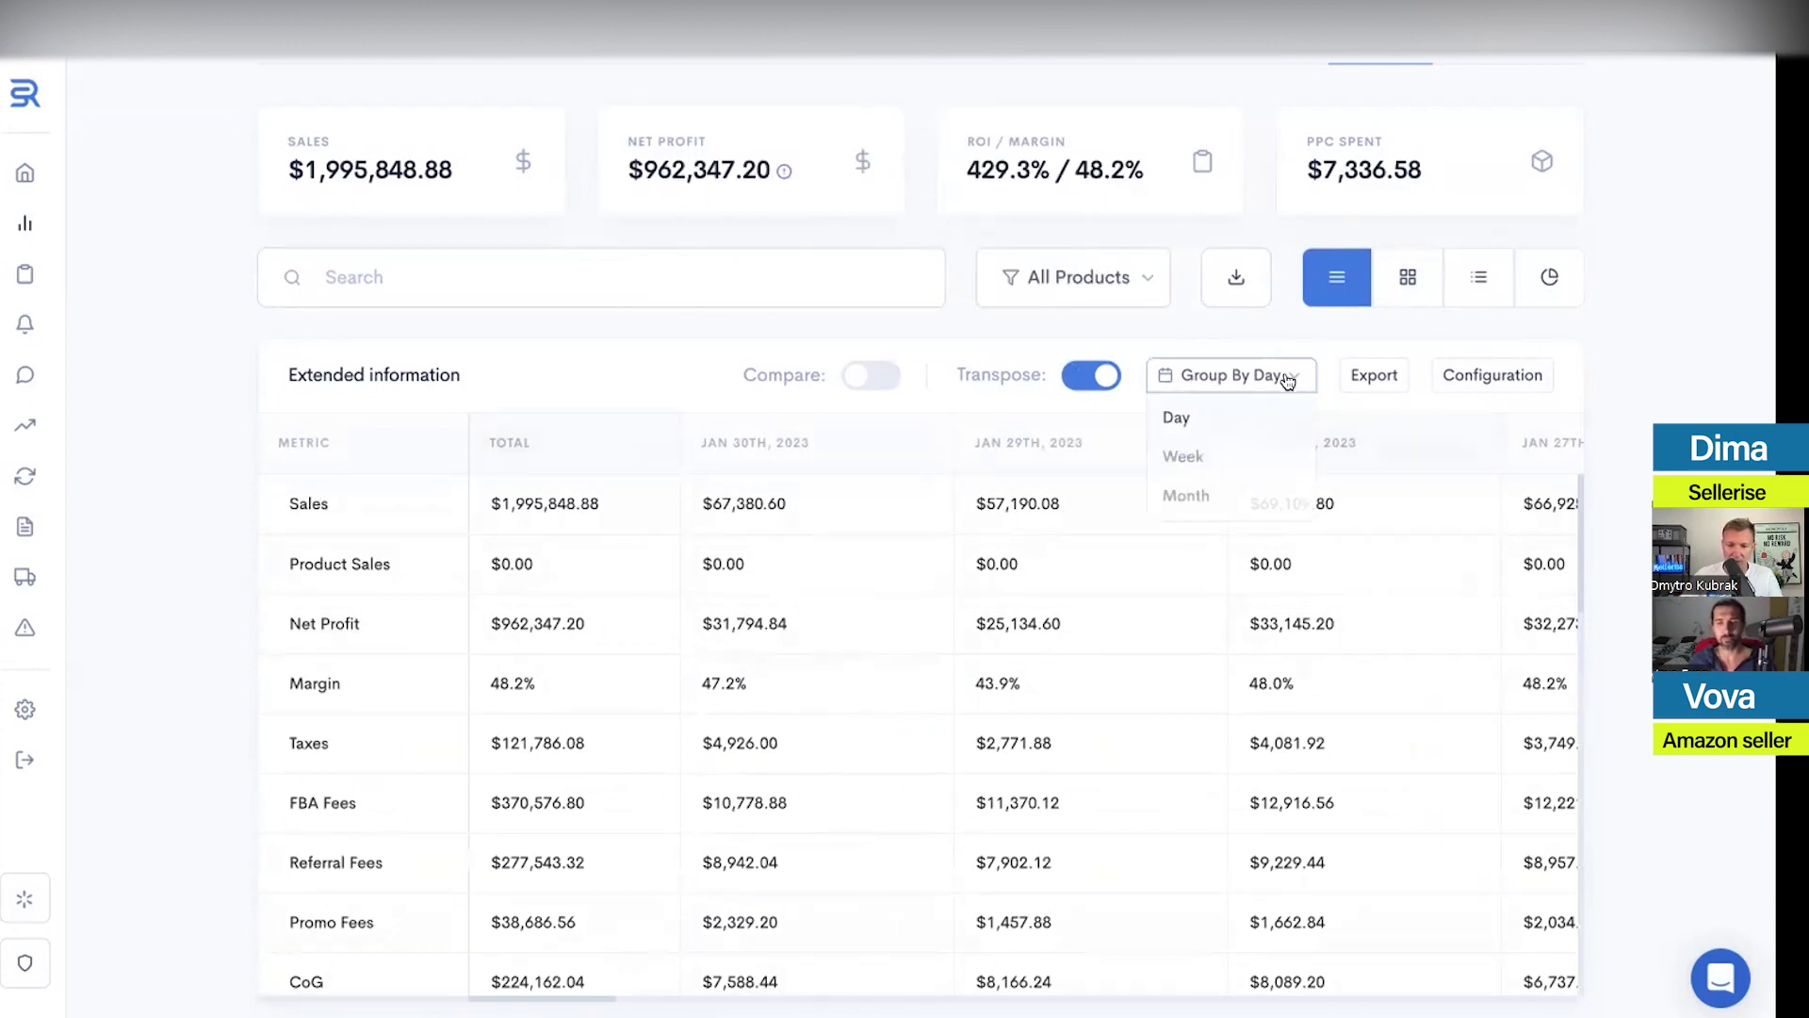
{"action": "left_click", "coordinate": [1232, 451]}
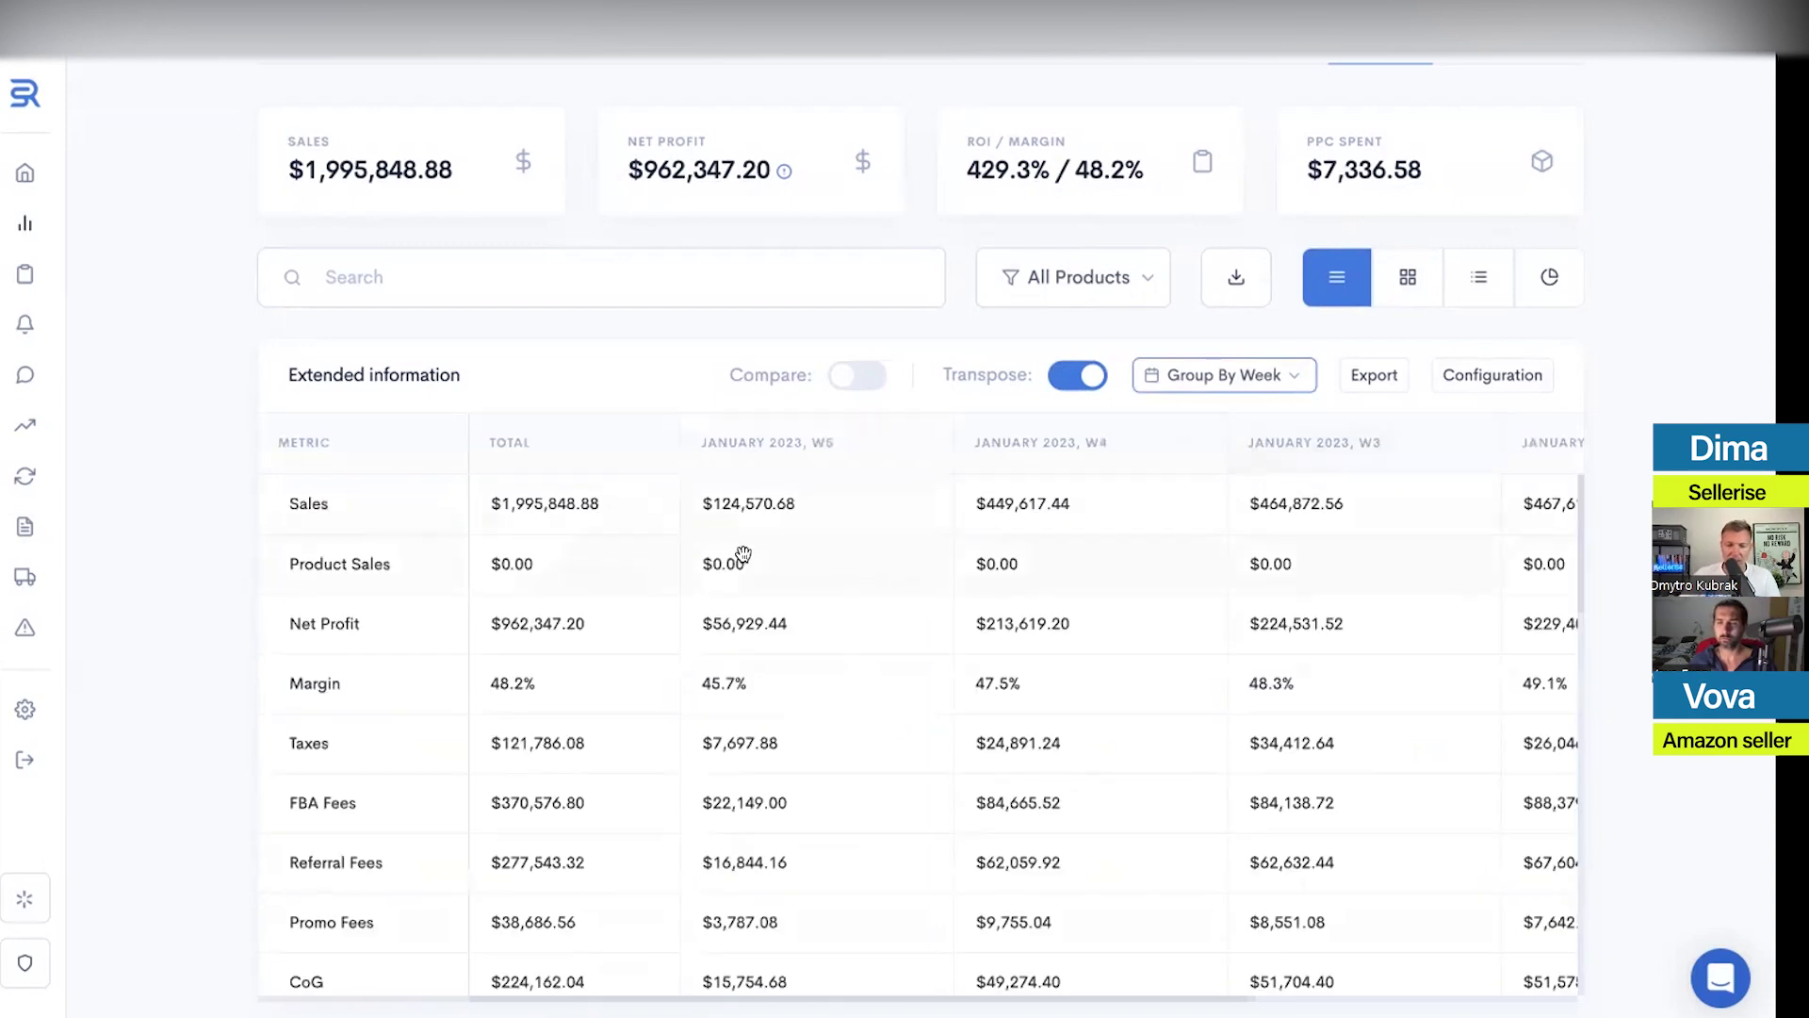
{"action": "scroll", "coordinate": [1155, 550], "scroll_direction": "right", "scroll_amount": 3}
{"action": "scroll", "coordinate": [1156, 550], "scroll_direction": "right", "scroll_amount": 2}
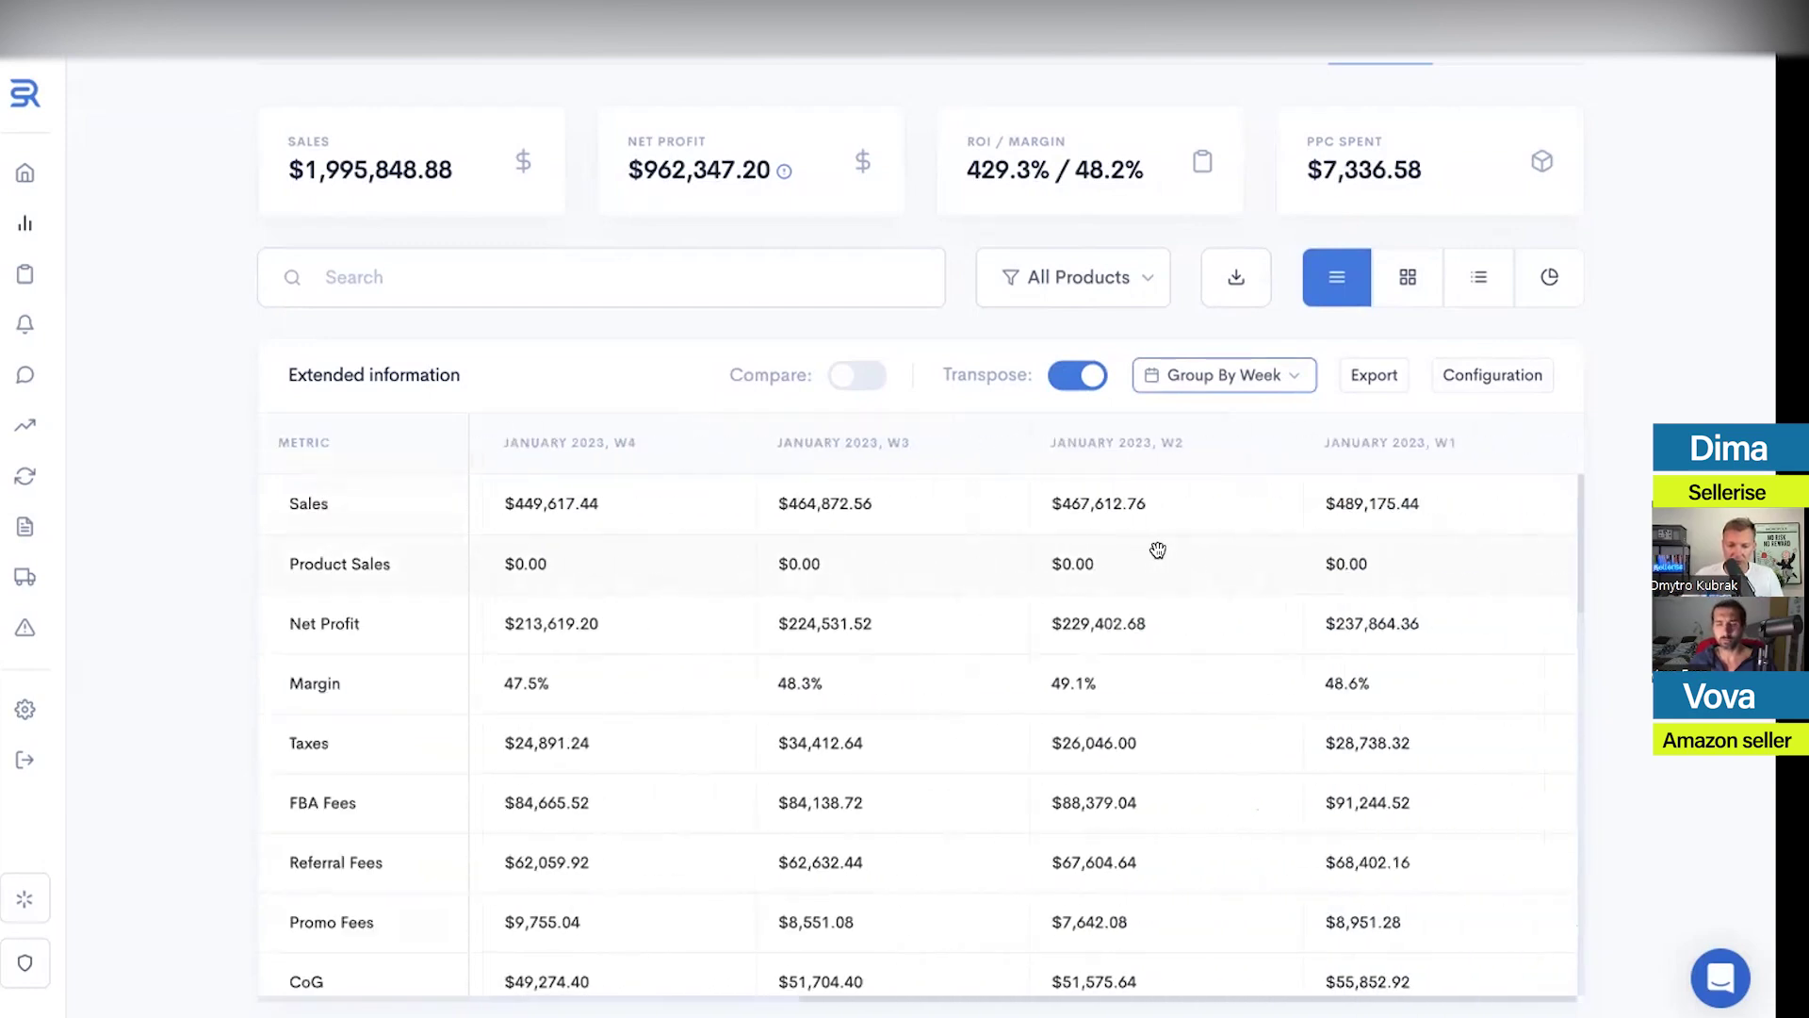
{"action": "scroll", "coordinate": [1159, 549], "scroll_direction": "left", "scroll_amount": 4}
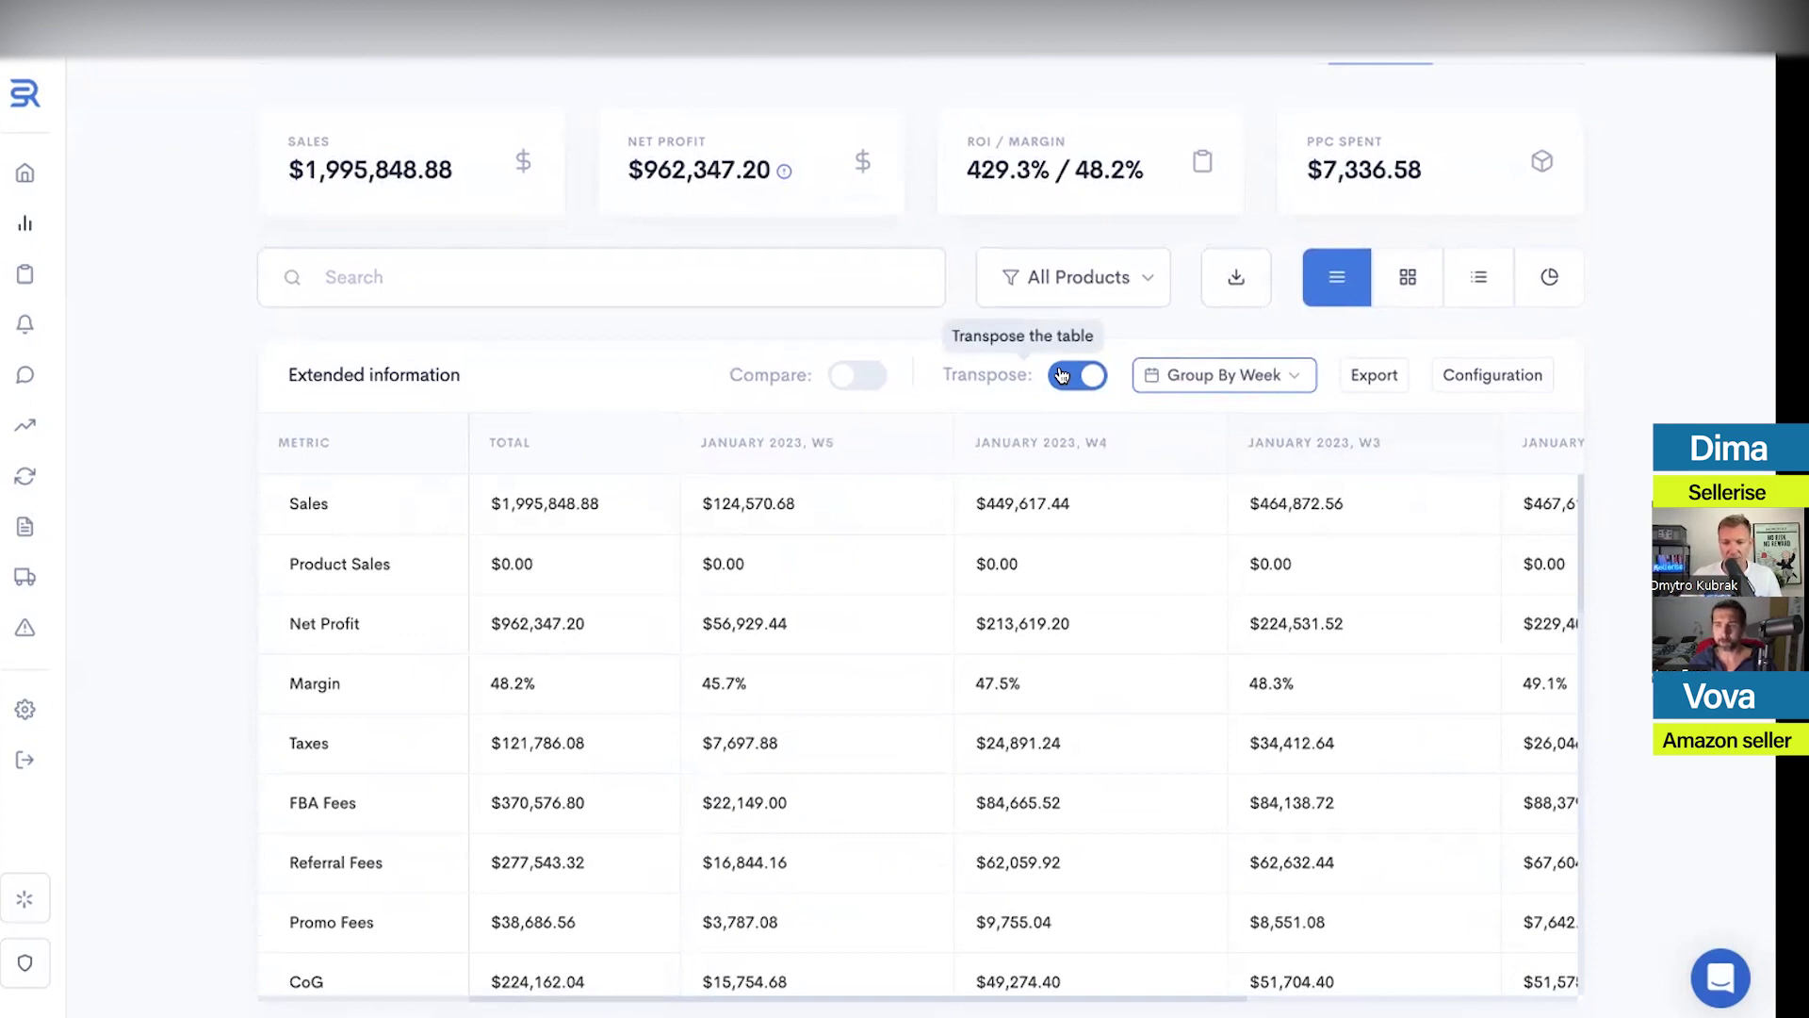
Turn off the transposition of the weekly extended information table
{"action": "left_click", "coordinate": [1292, 374]}
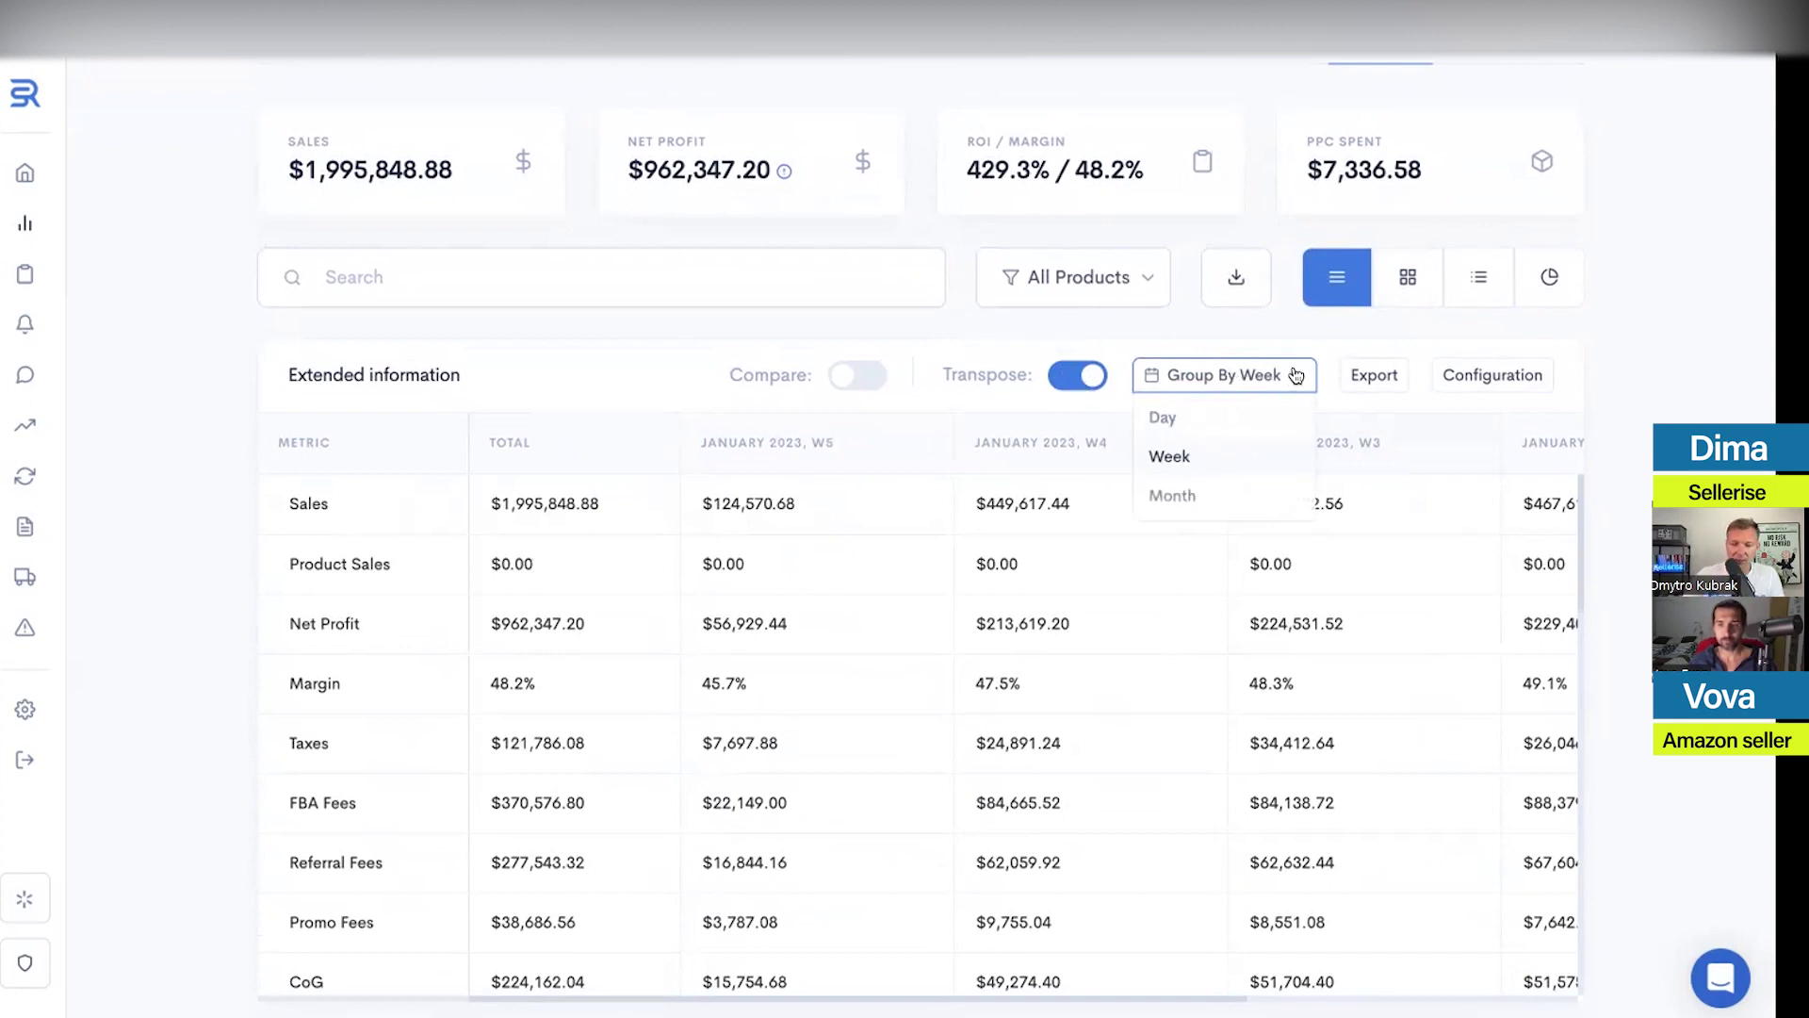
{"action": "left_click", "coordinate": [1294, 376]}
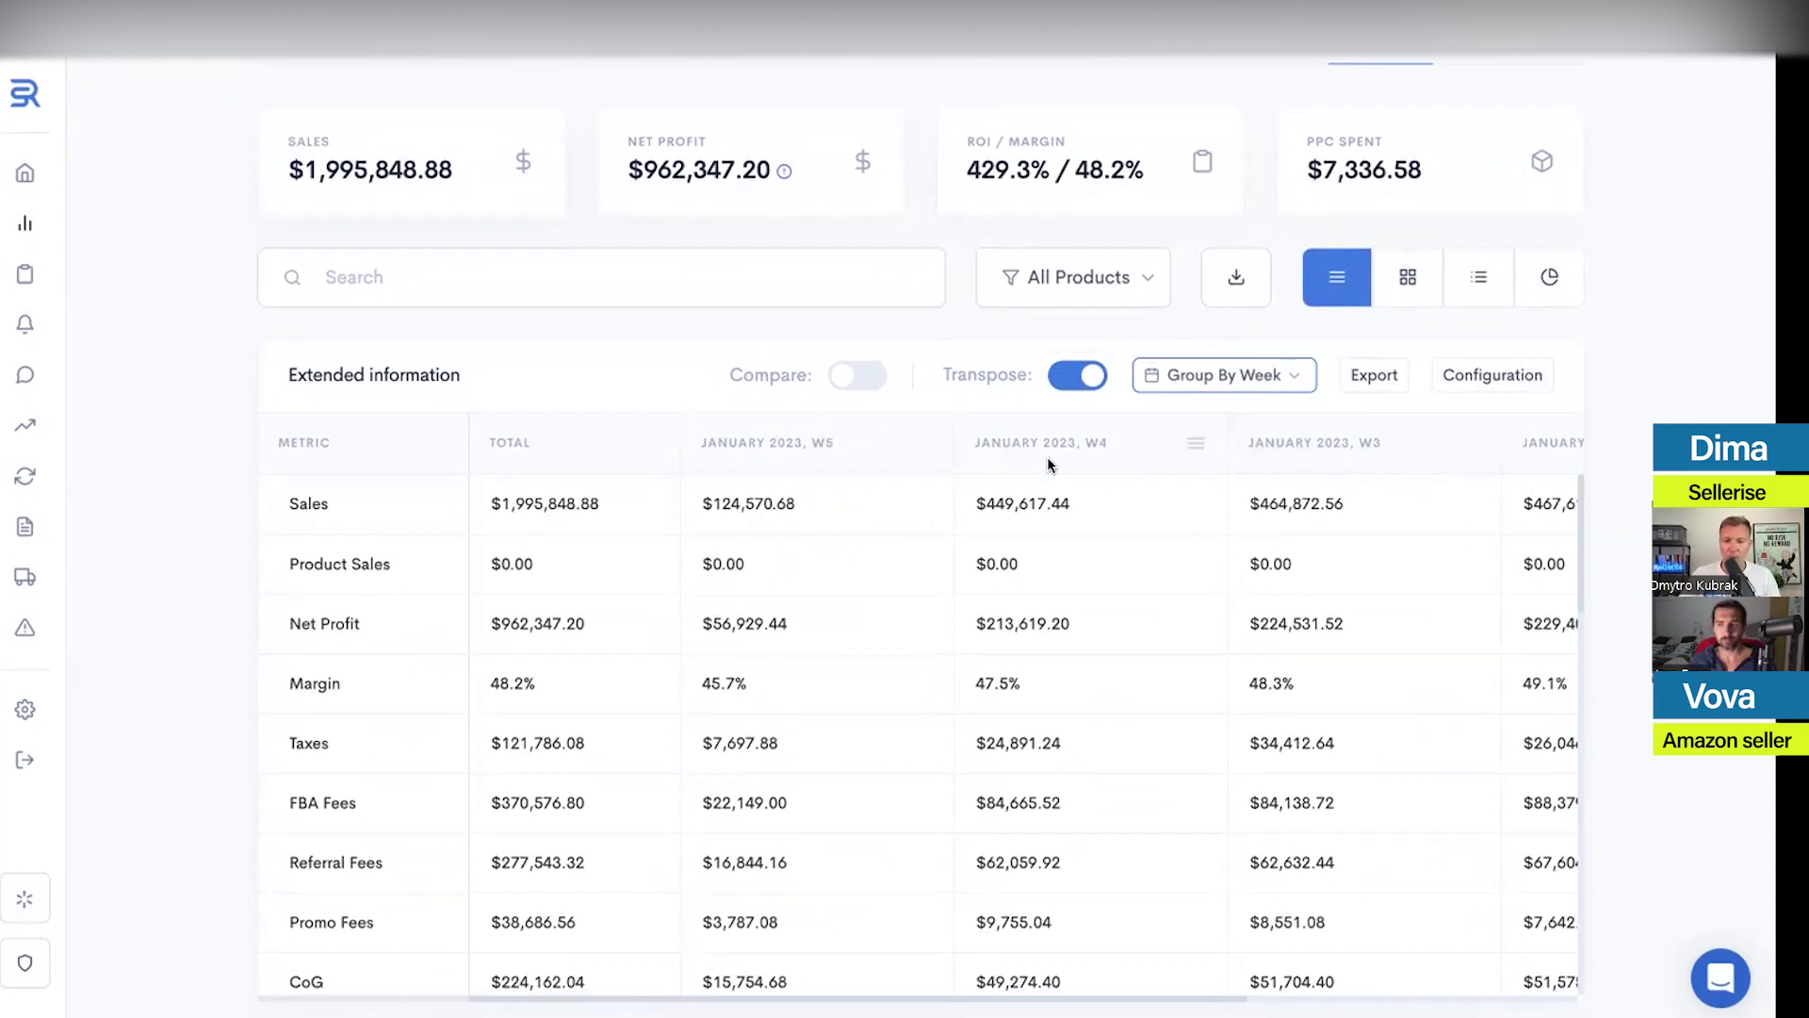
{"action": "left_click", "coordinate": [1066, 377]}
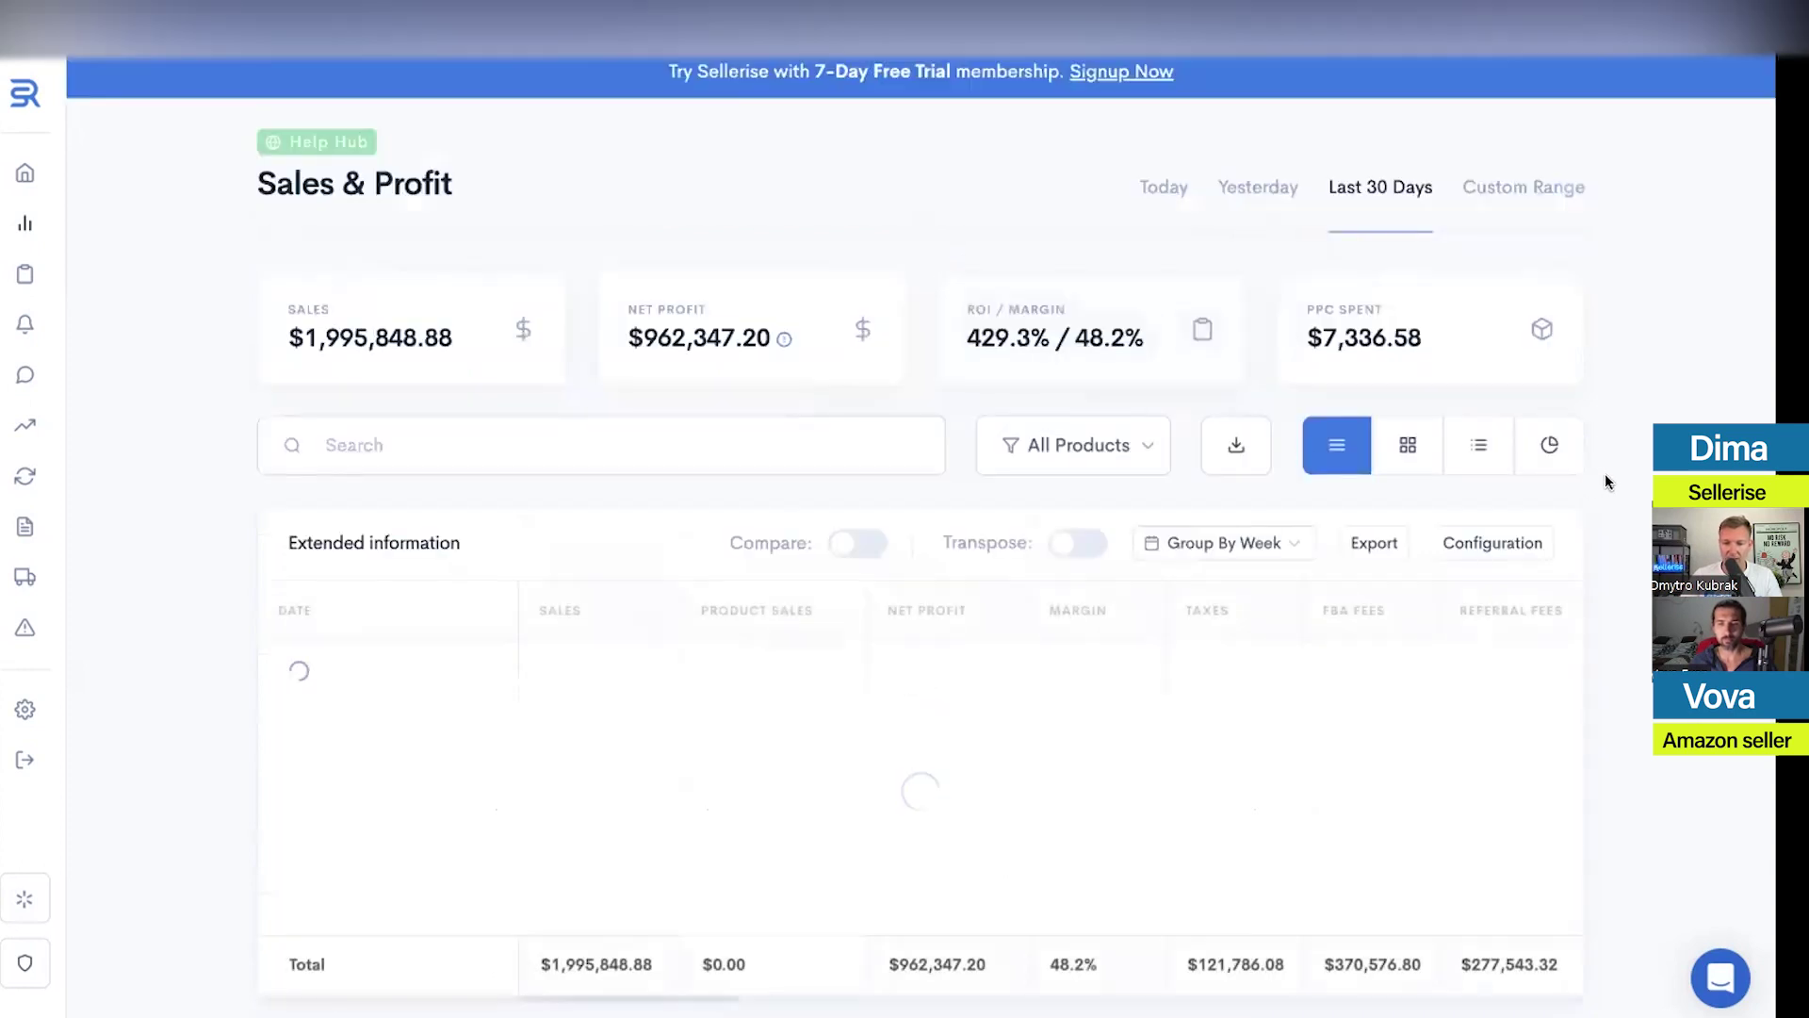
Switch the Sales & Profit report to the product cards view and examine the HP DeskJet 2652 card's order and stock metrics
{"action": "left_click", "coordinate": [1408, 445]}
{"action": "scroll", "coordinate": [1460, 438], "scroll_direction": "down", "scroll_amount": 3}
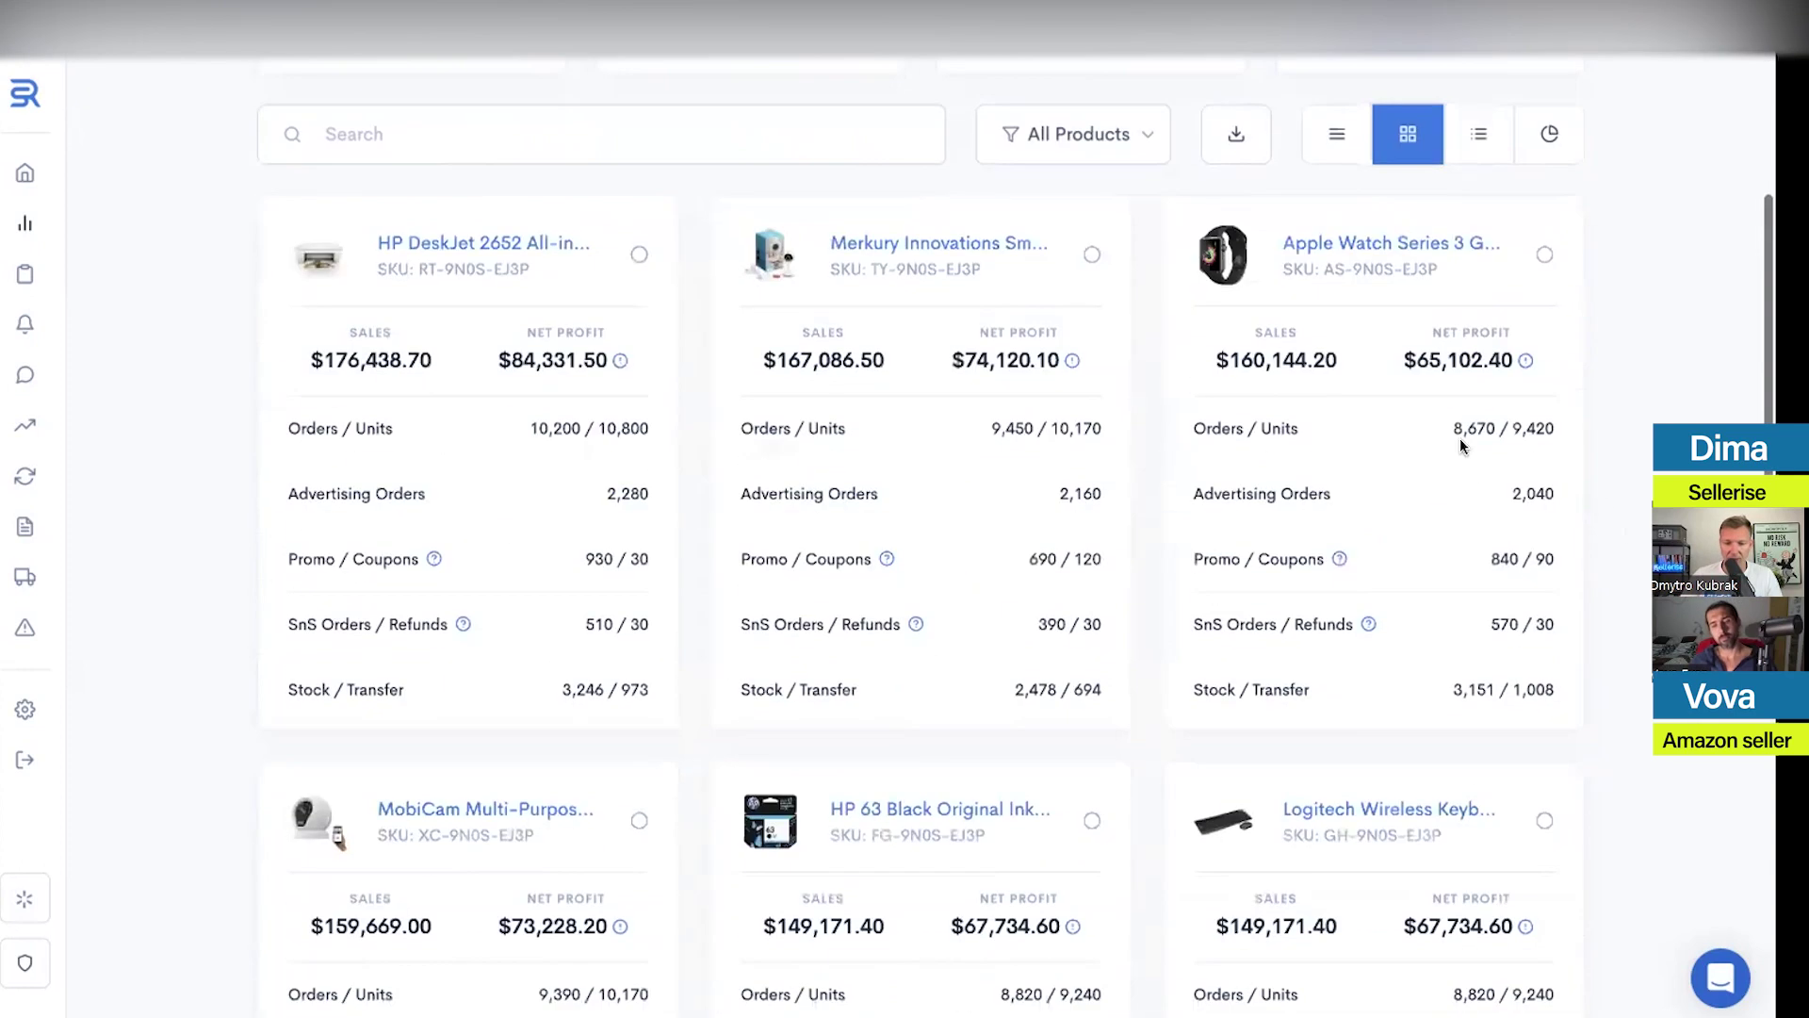
{"action": "left_click_drag", "start_coordinate": [279, 421], "coordinate": [639, 681]}
{"action": "left_click", "coordinate": [686, 666]}
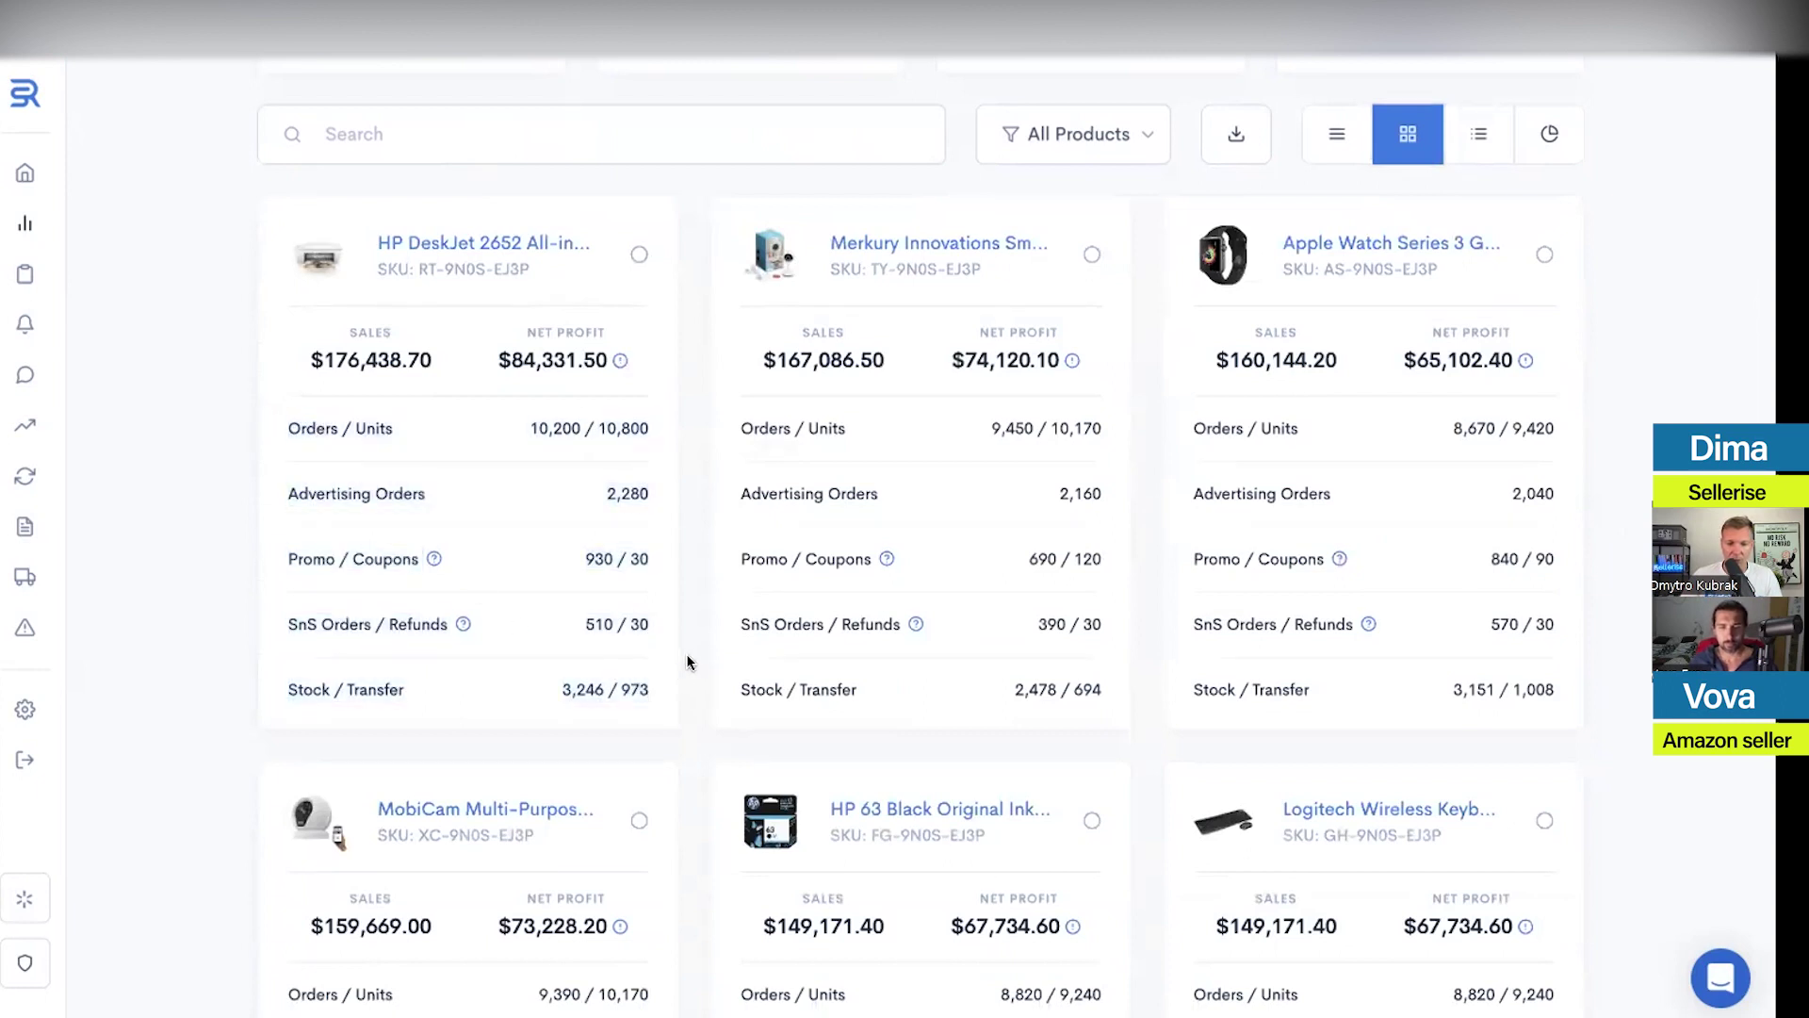
{"action": "scroll", "coordinate": [1474, 161], "scroll_direction": "up", "scroll_amount": 1}
Switch the report to the Summary By Product table and look across its columns and down its product rows
{"action": "left_click", "coordinate": [1479, 157]}
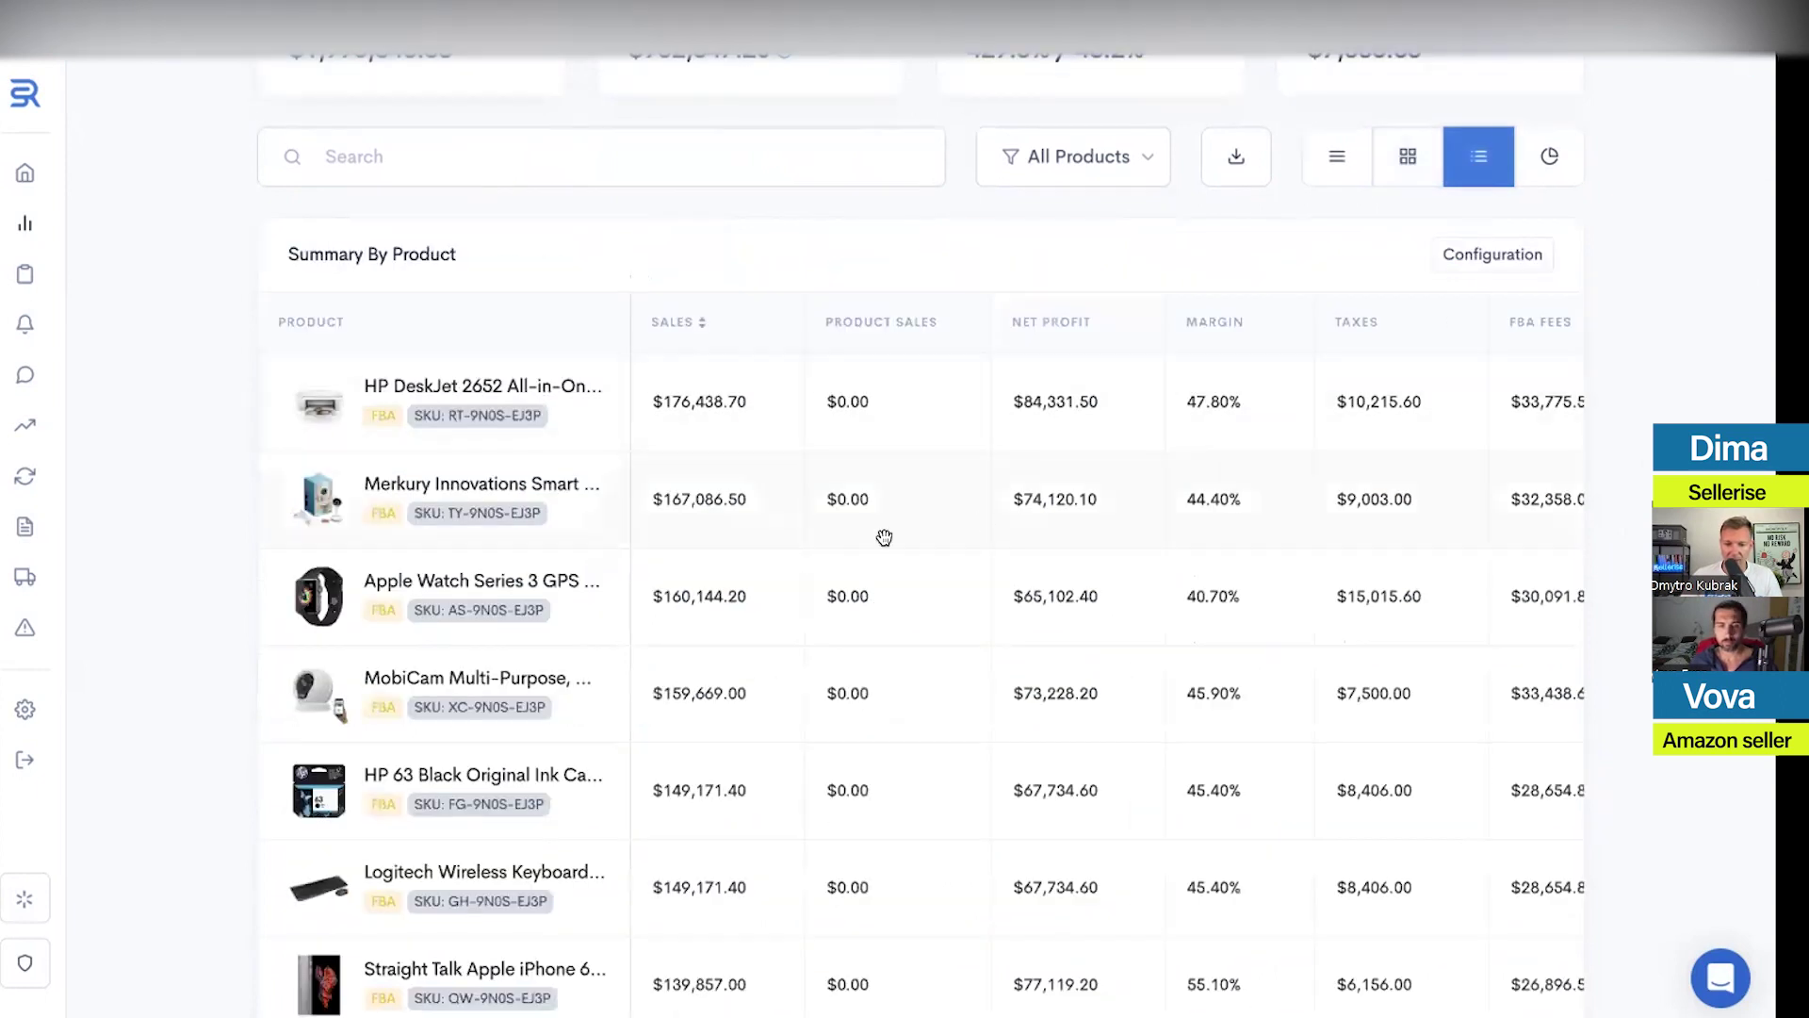
{"action": "scroll", "coordinate": [881, 533], "scroll_direction": "down", "scroll_amount": 1}
{"action": "scroll", "coordinate": [1119, 311], "scroll_direction": "right", "scroll_amount": 10}
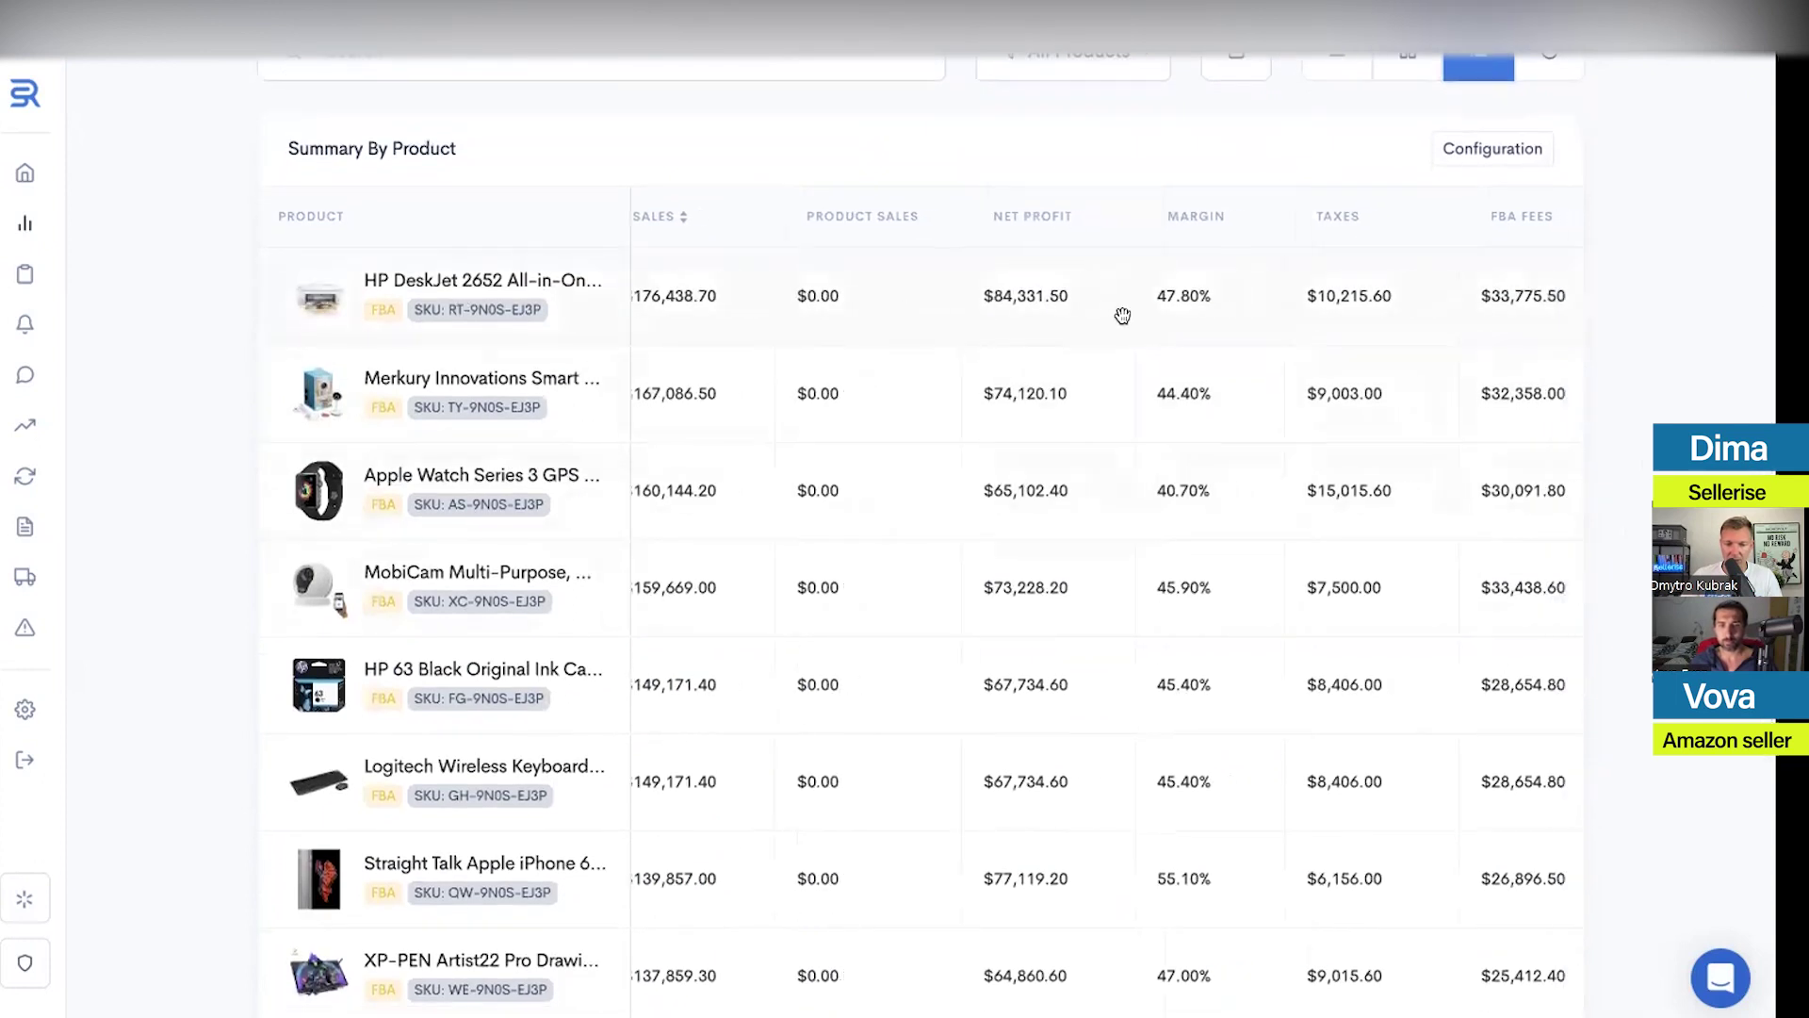
{"action": "scroll", "coordinate": [1423, 301], "scroll_direction": "right", "scroll_amount": 6}
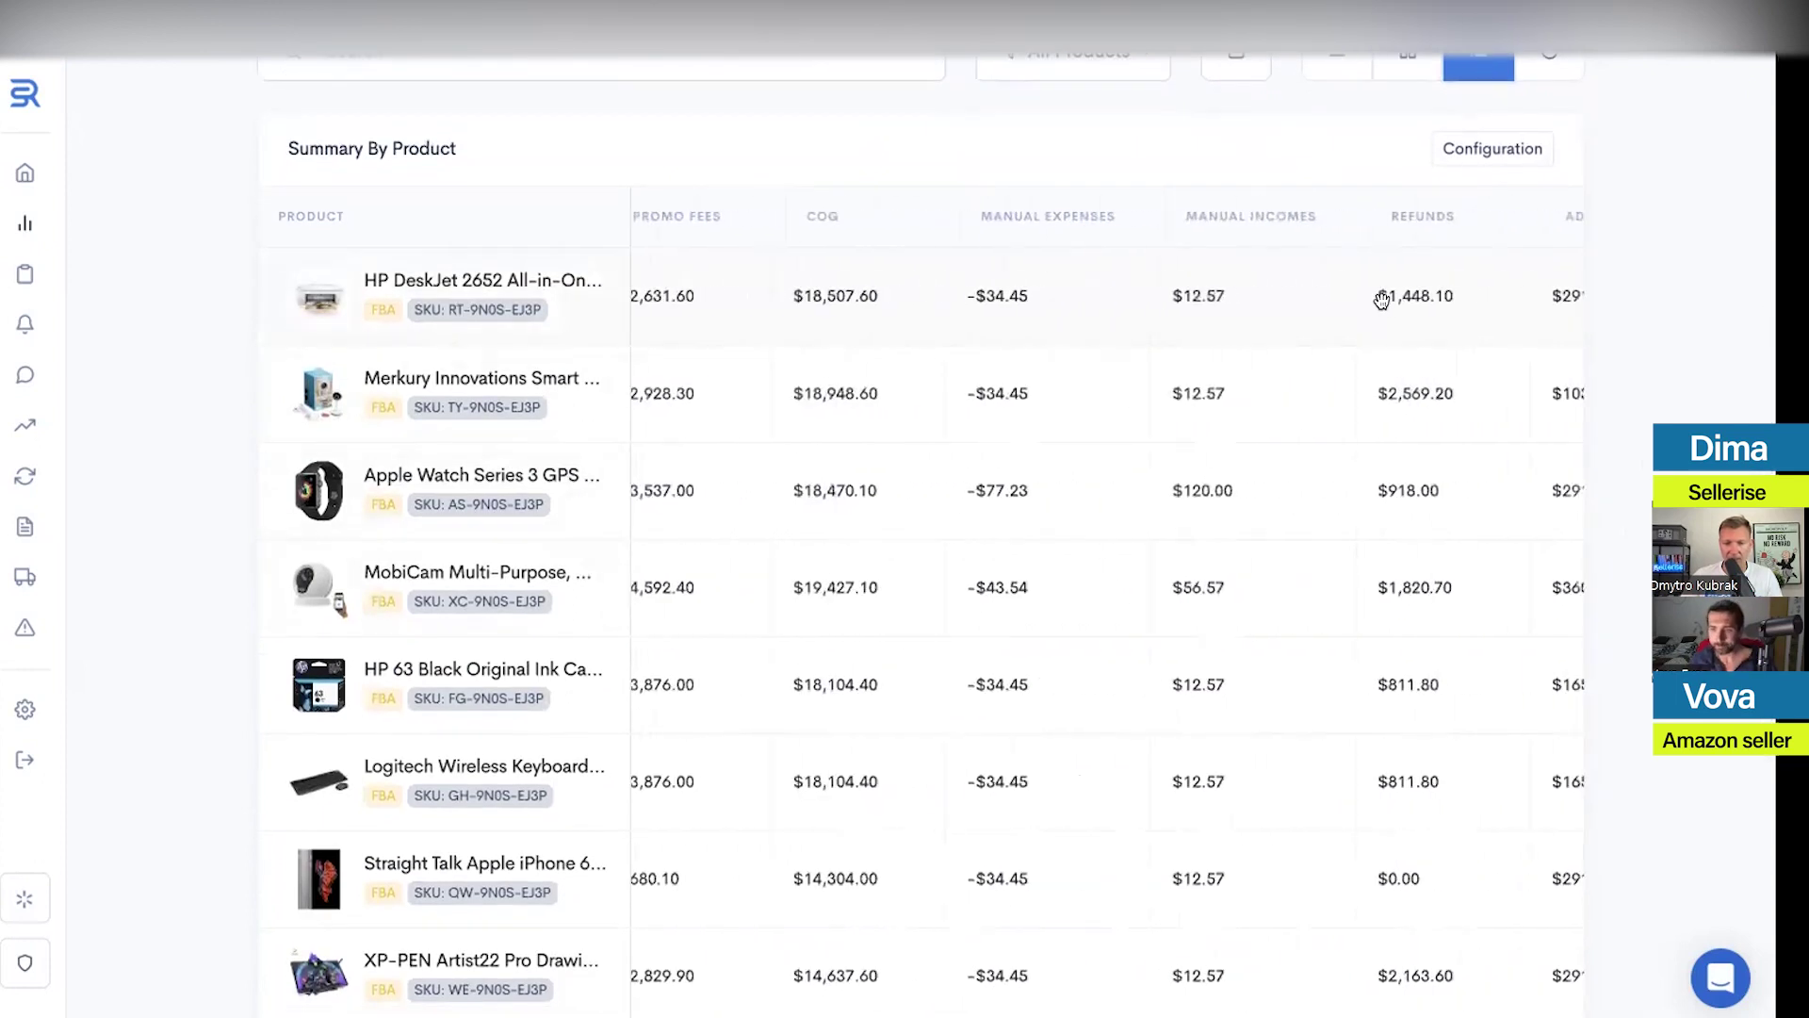
{"action": "scroll", "coordinate": [1320, 352], "scroll_direction": "down", "scroll_amount": 4}
{"action": "scroll", "coordinate": [1225, 340], "scroll_direction": "left", "scroll_amount": 9}
{"action": "scroll", "coordinate": [1141, 328], "scroll_direction": "left", "scroll_amount": 6}
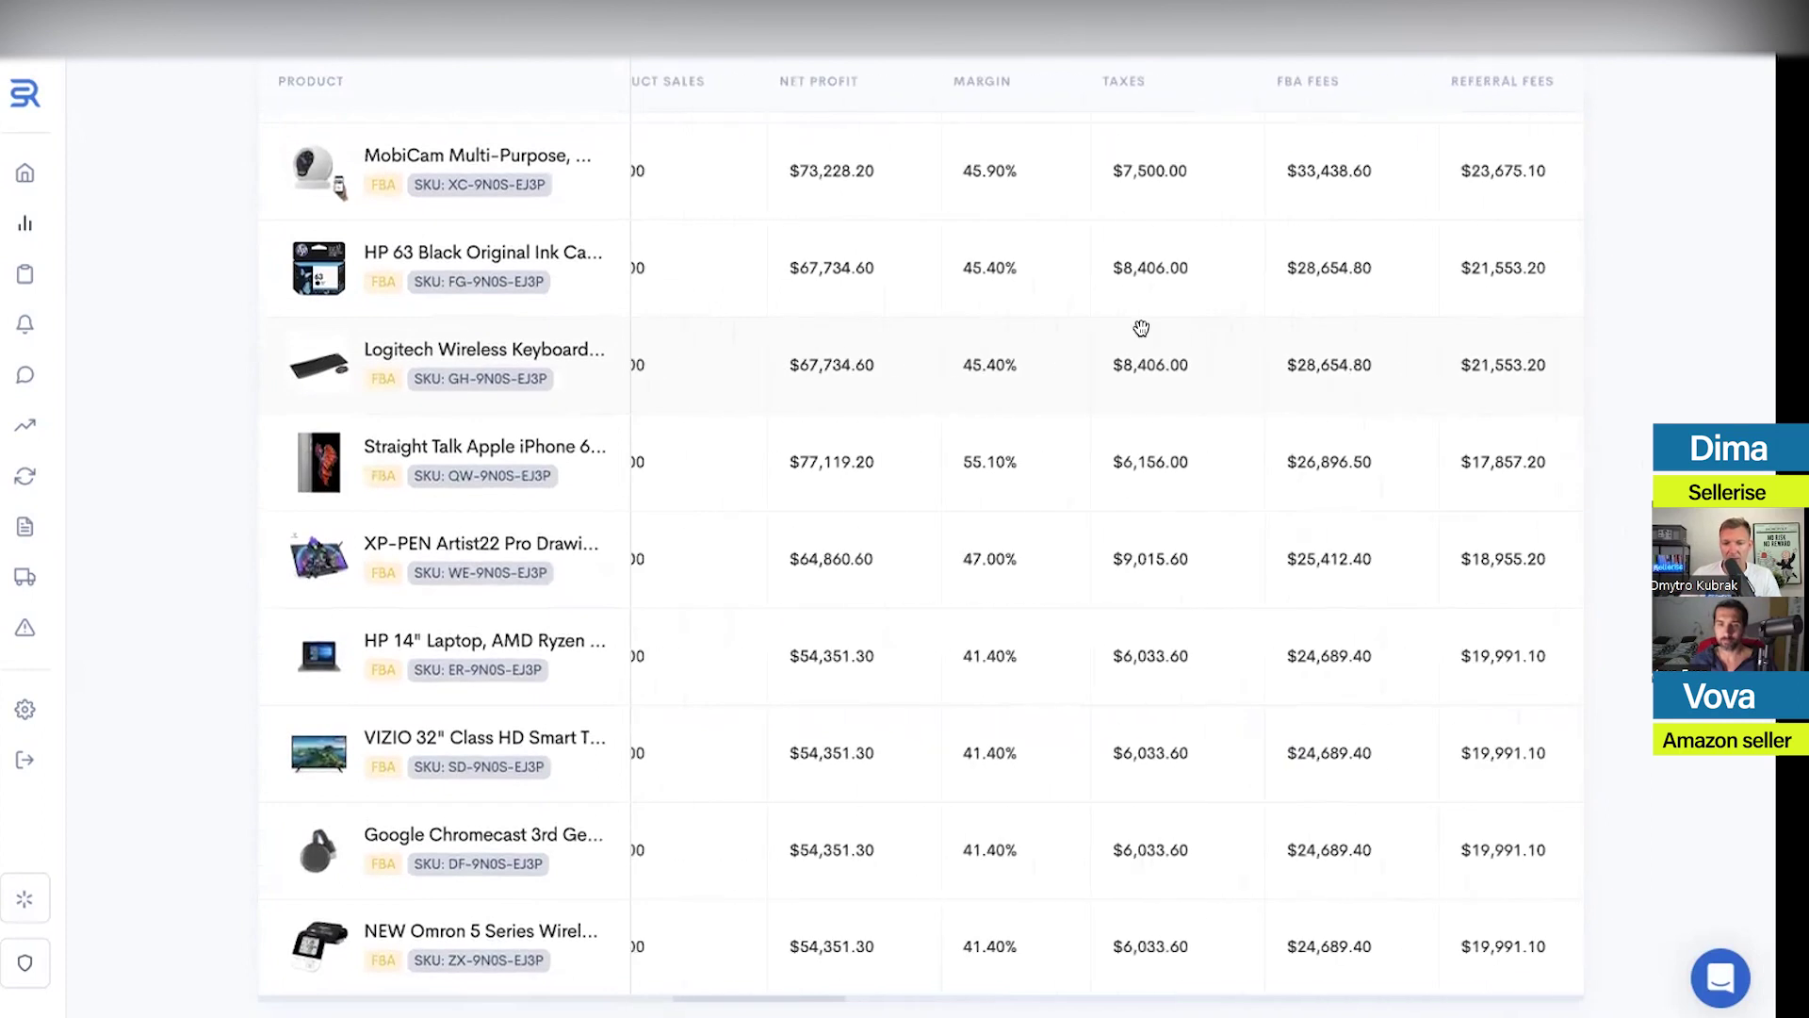
{"action": "scroll", "coordinate": [1122, 335], "scroll_direction": "up", "scroll_amount": 2}
{"action": "scroll", "coordinate": [1056, 315], "scroll_direction": "up", "scroll_amount": 4}
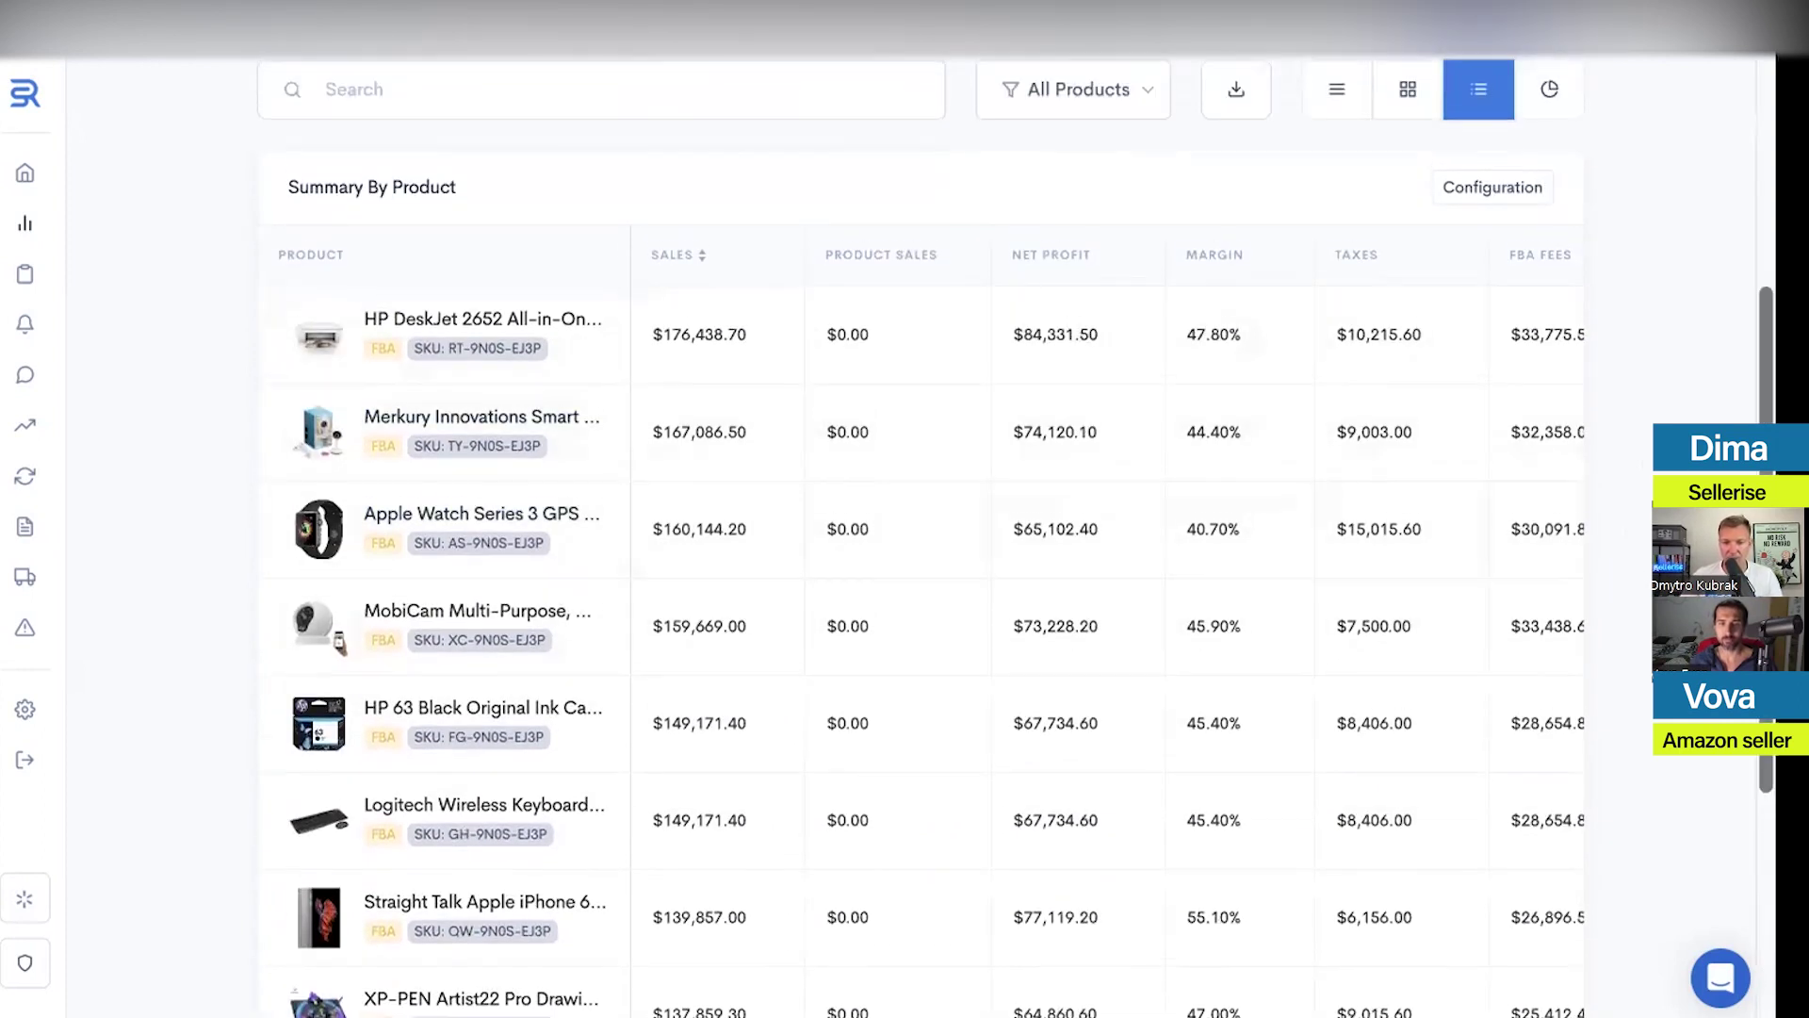
{"action": "scroll", "coordinate": [1508, 556], "scroll_direction": "up", "scroll_amount": 2}
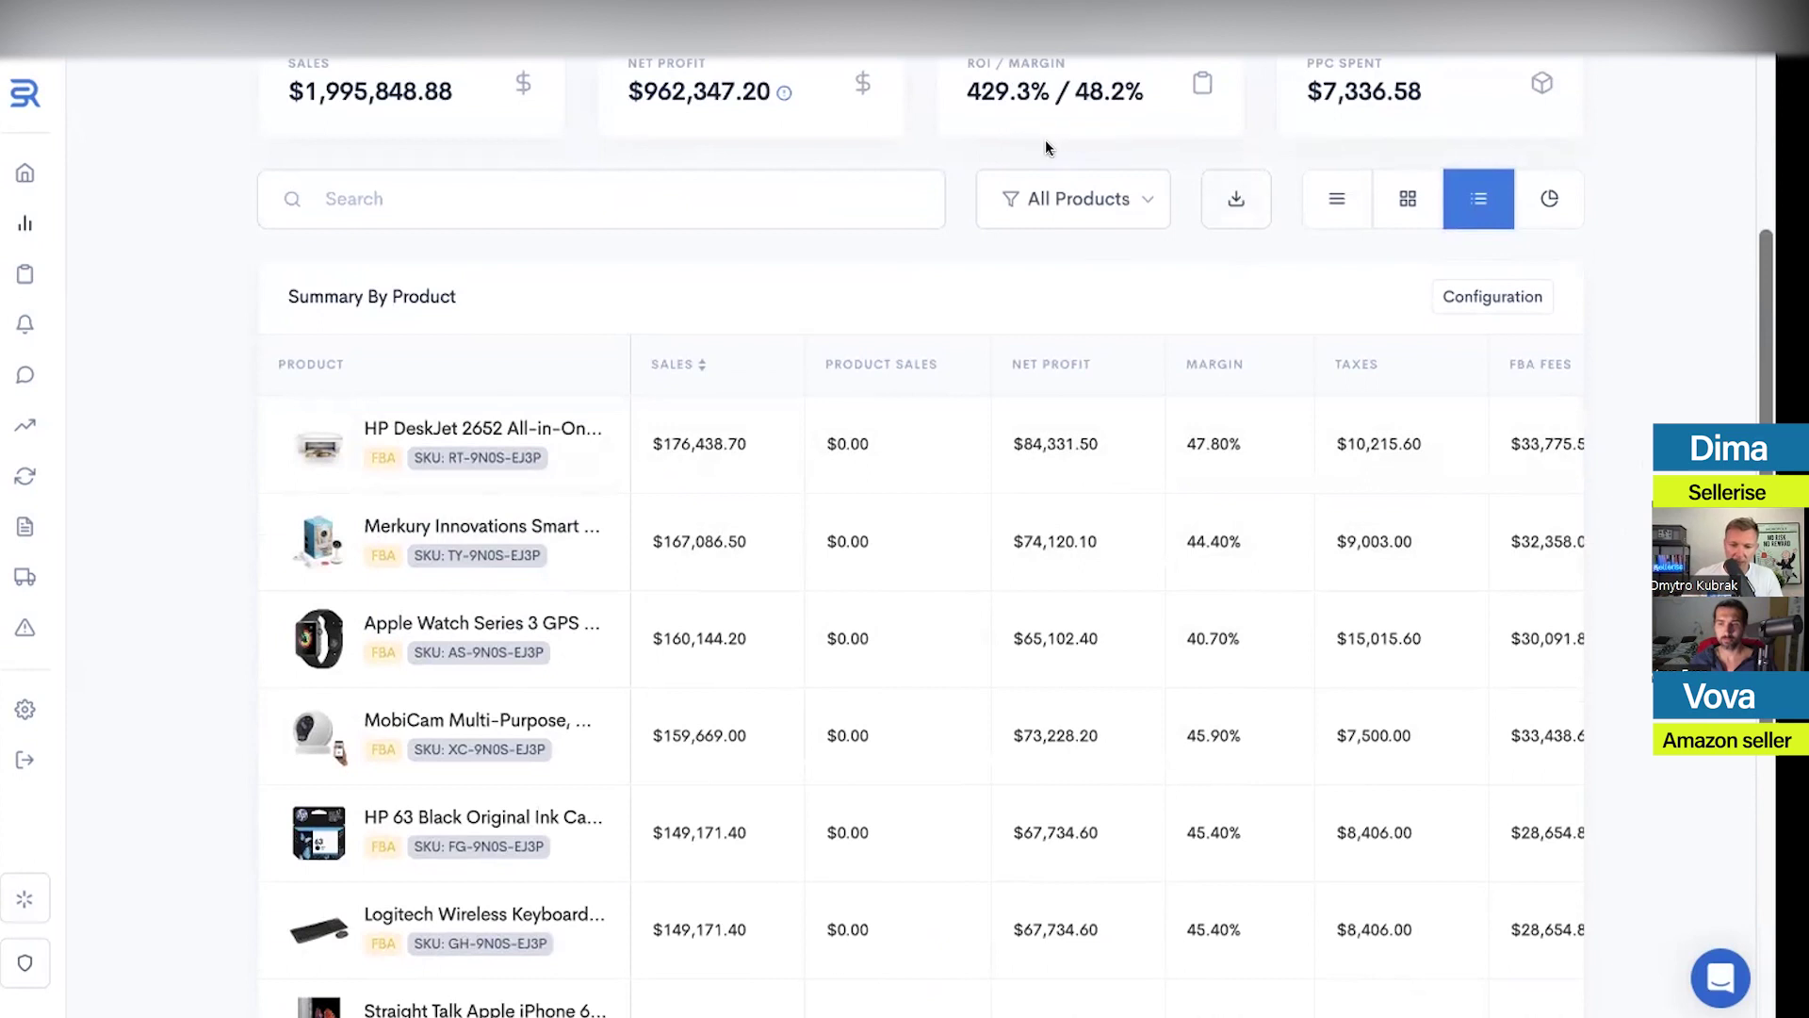
Look at the brand groups offered in the product filter, and switch the report back to the product cards view
{"action": "left_click", "coordinate": [1144, 198]}
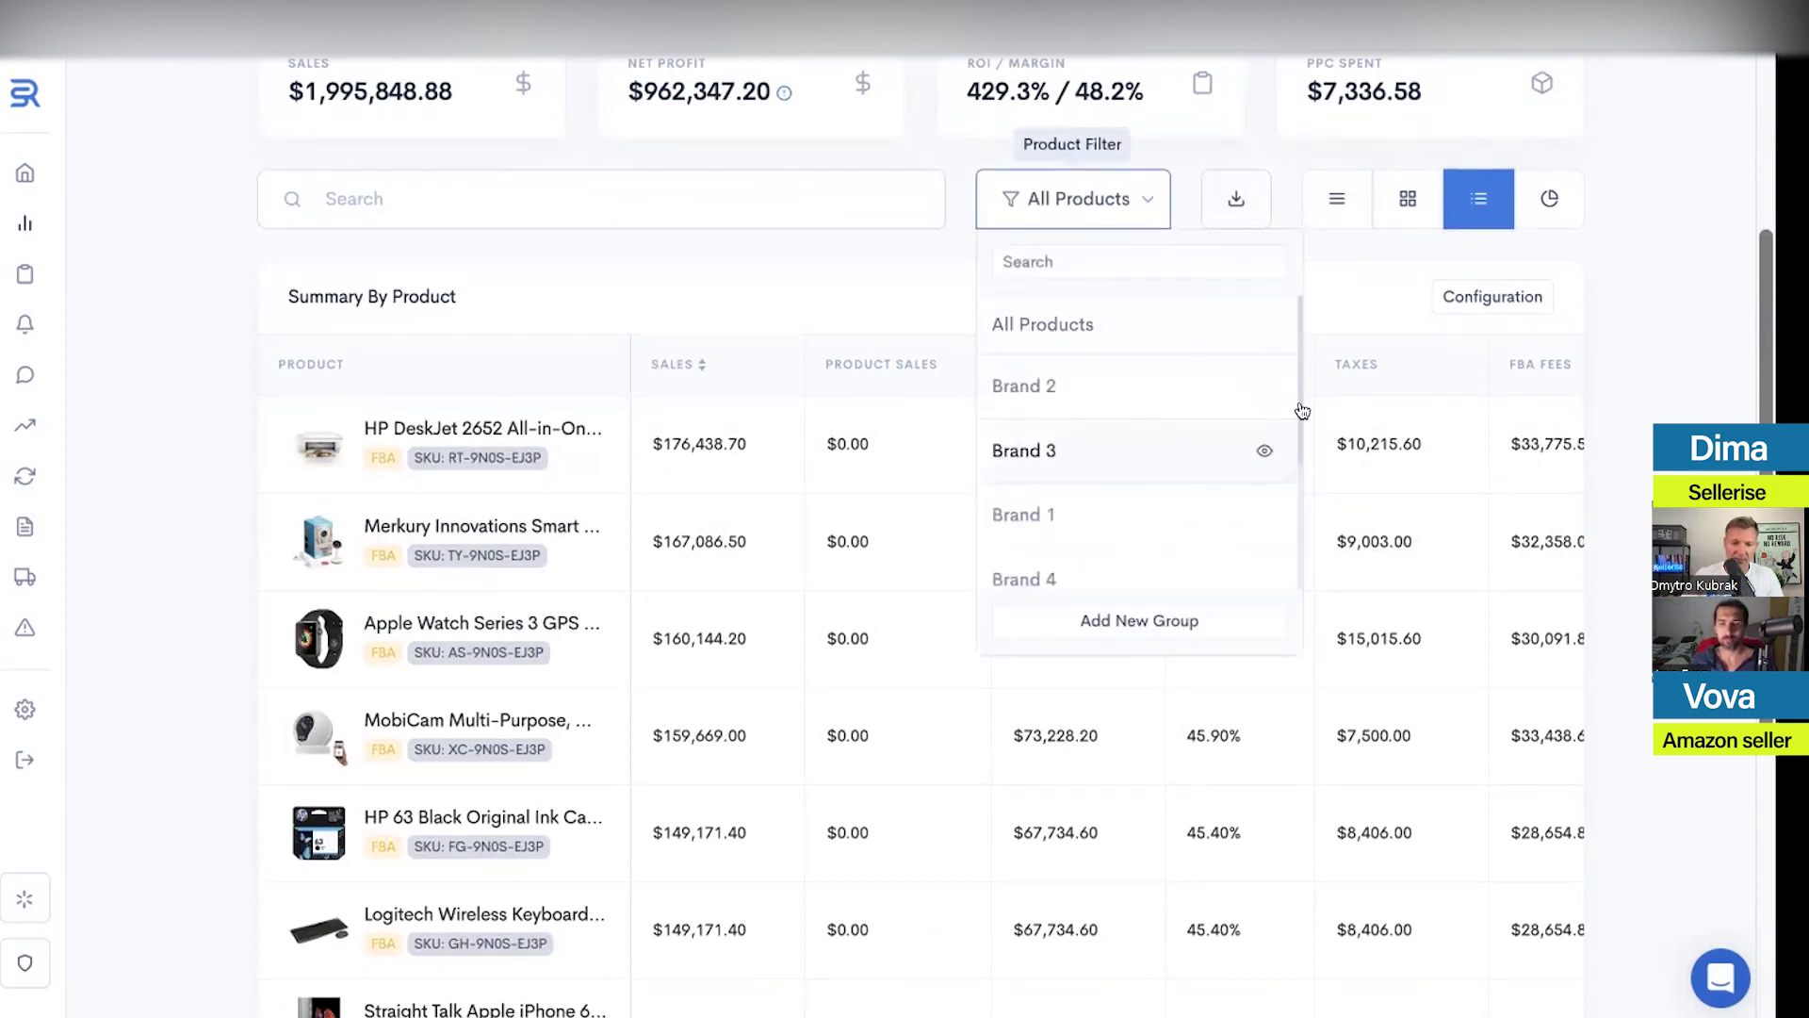
{"action": "left_click", "coordinate": [1605, 331]}
{"action": "scroll", "coordinate": [1608, 329], "scroll_direction": "up", "scroll_amount": 2}
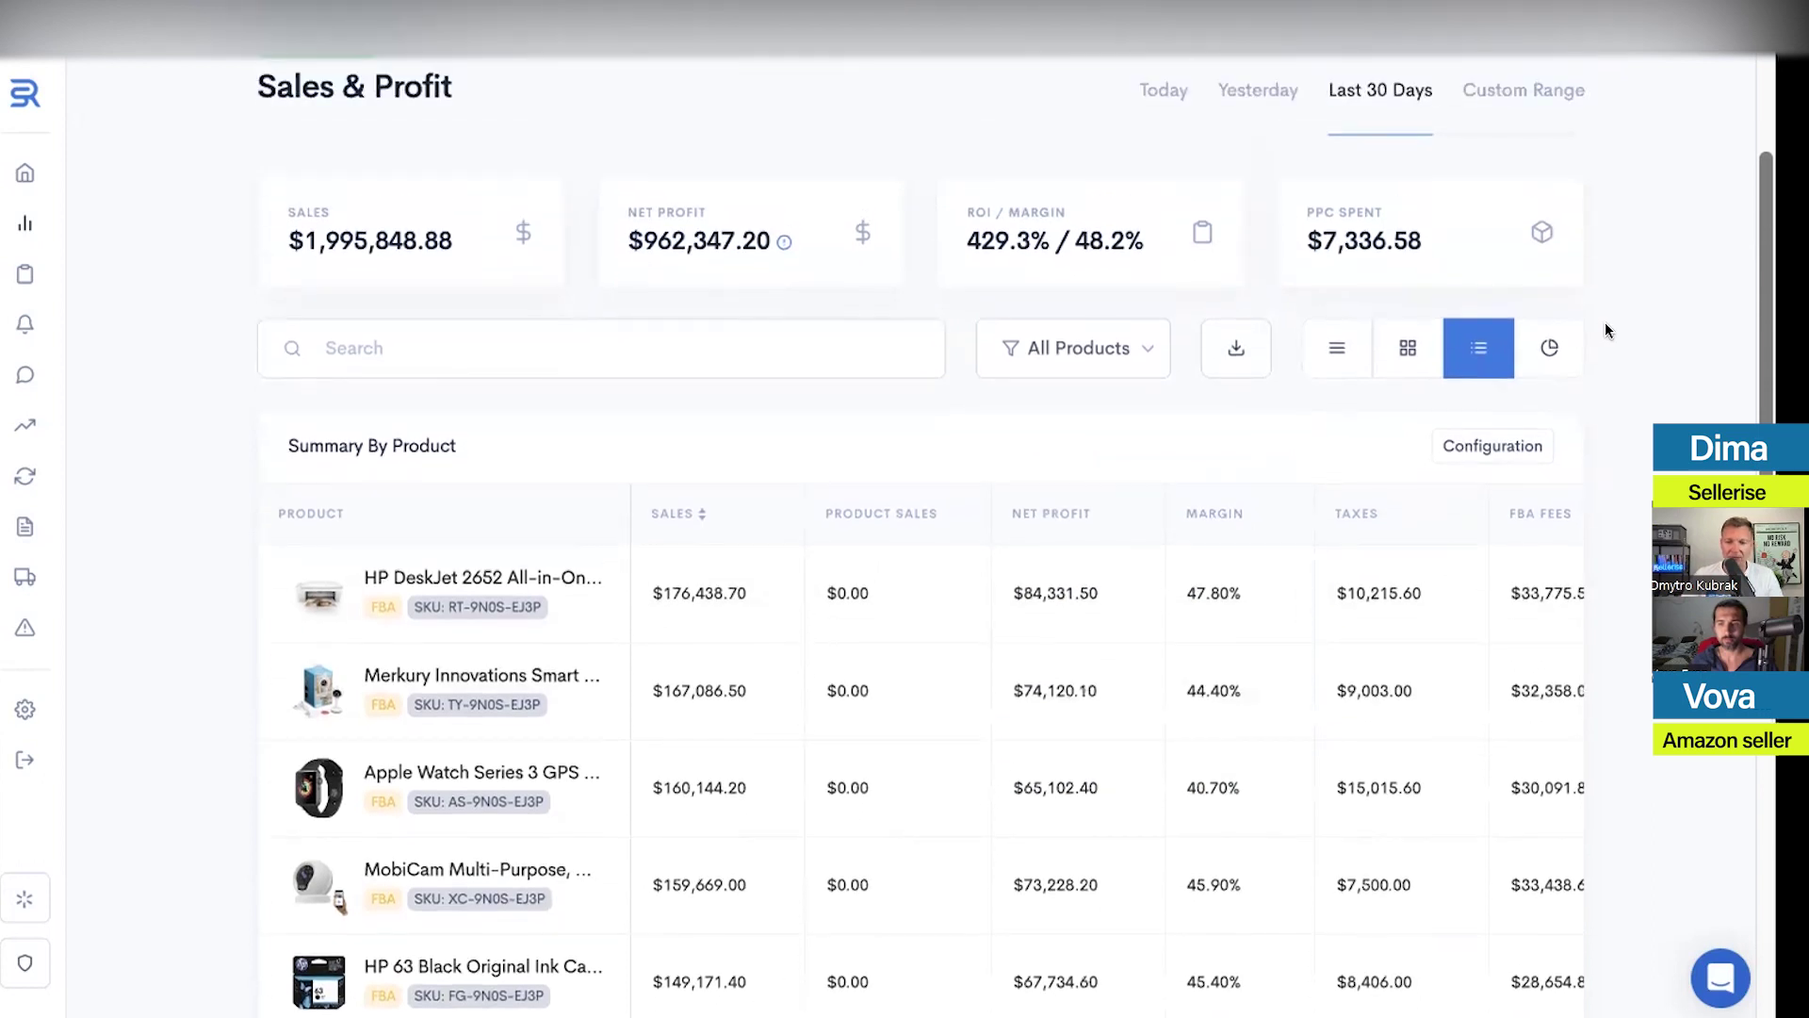
{"action": "scroll", "coordinate": [1609, 330], "scroll_direction": "up", "scroll_amount": 1}
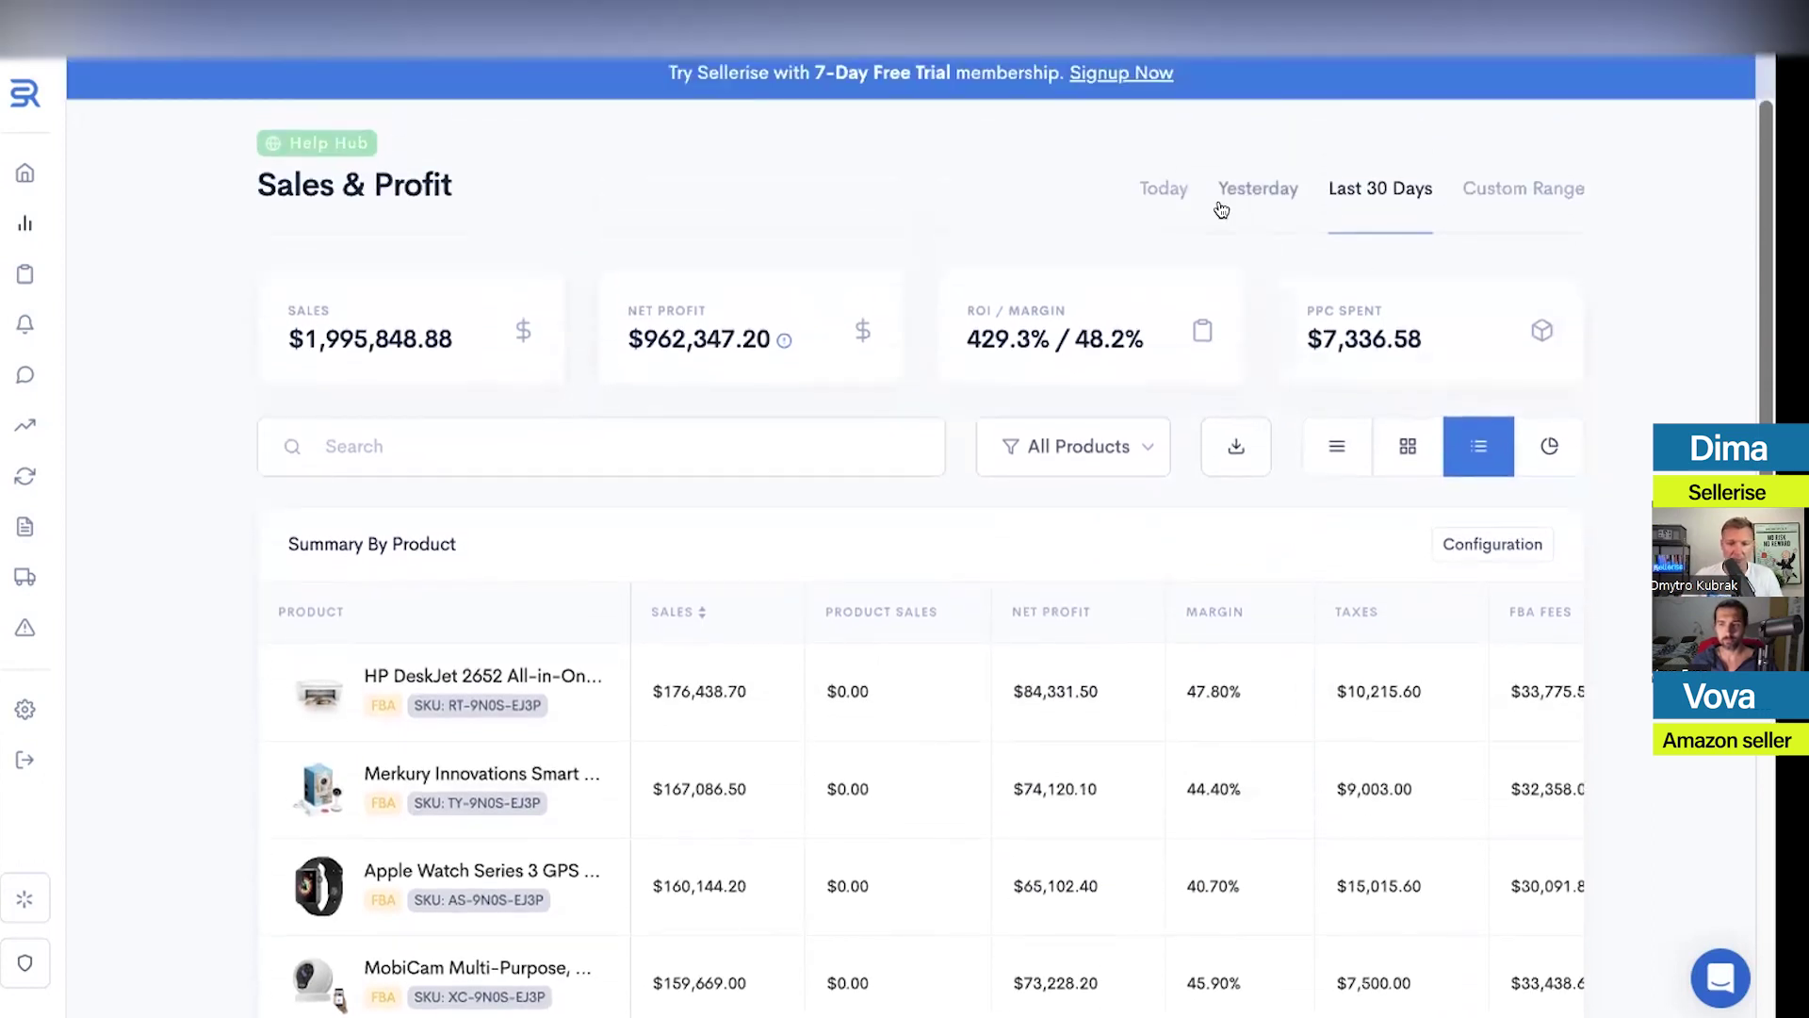
{"action": "left_click", "coordinate": [1408, 446]}
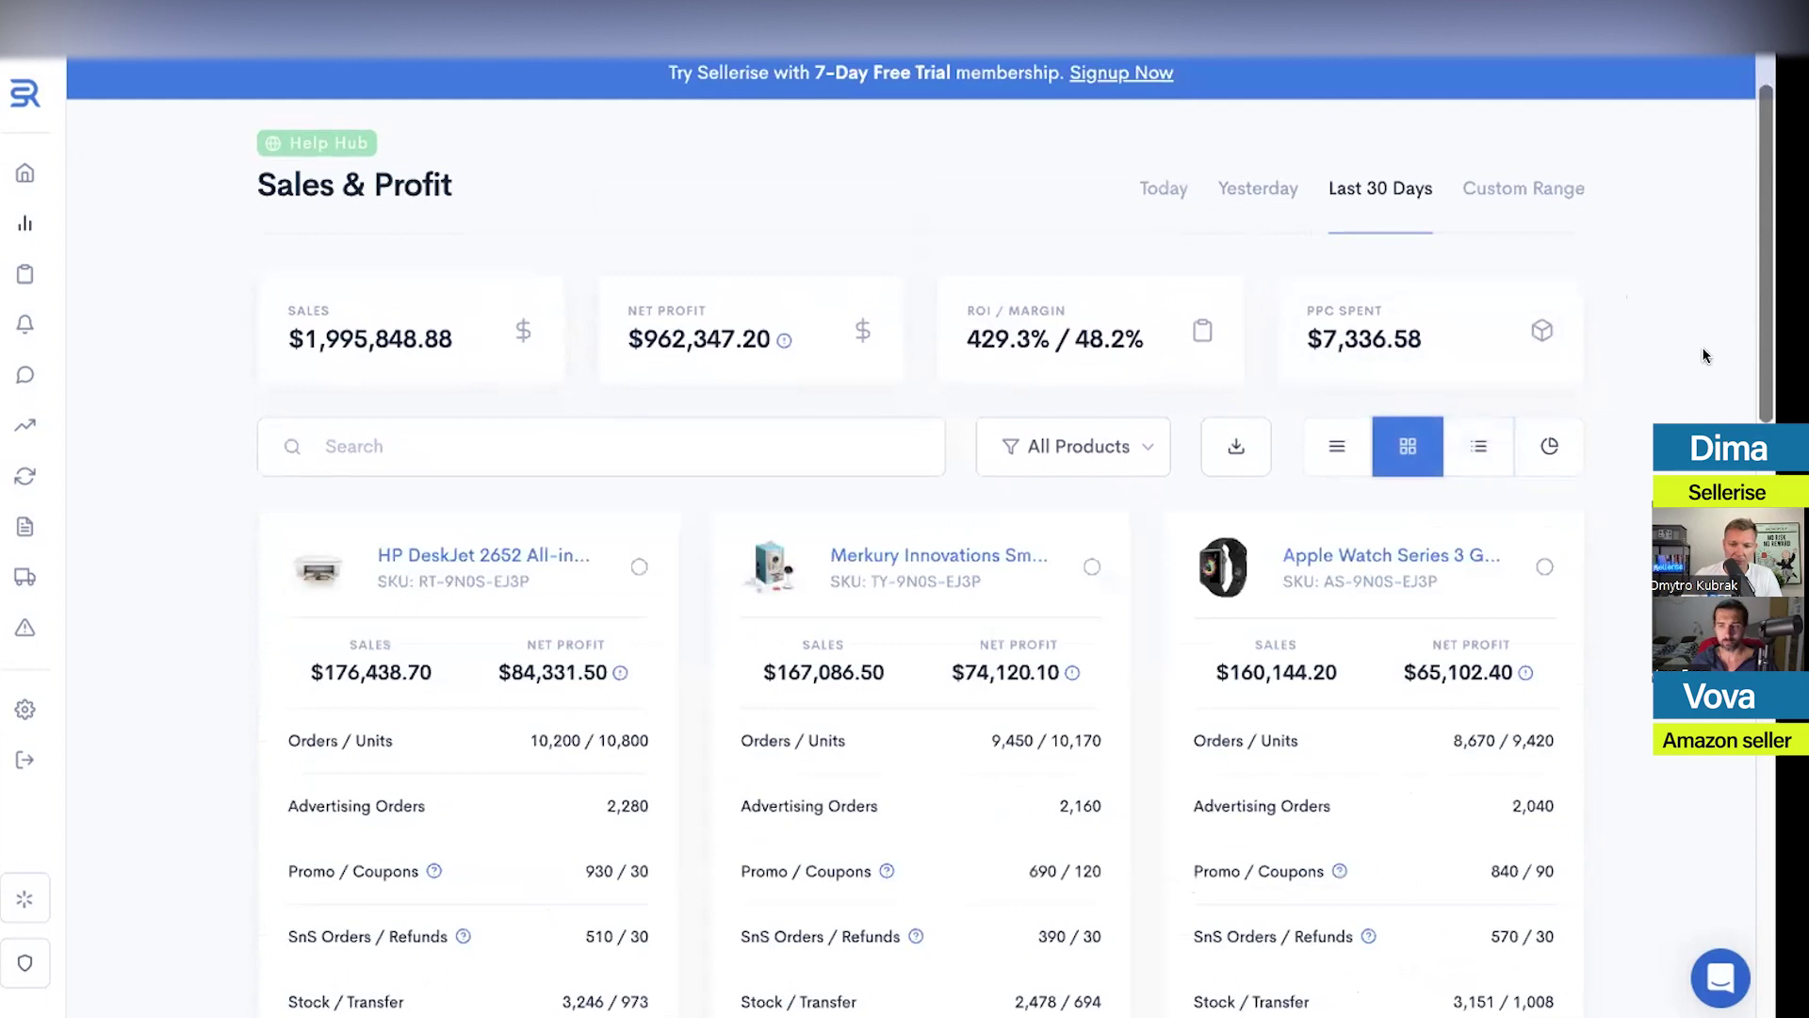
{"action": "scroll", "coordinate": [1651, 364], "scroll_direction": "down", "scroll_amount": 2}
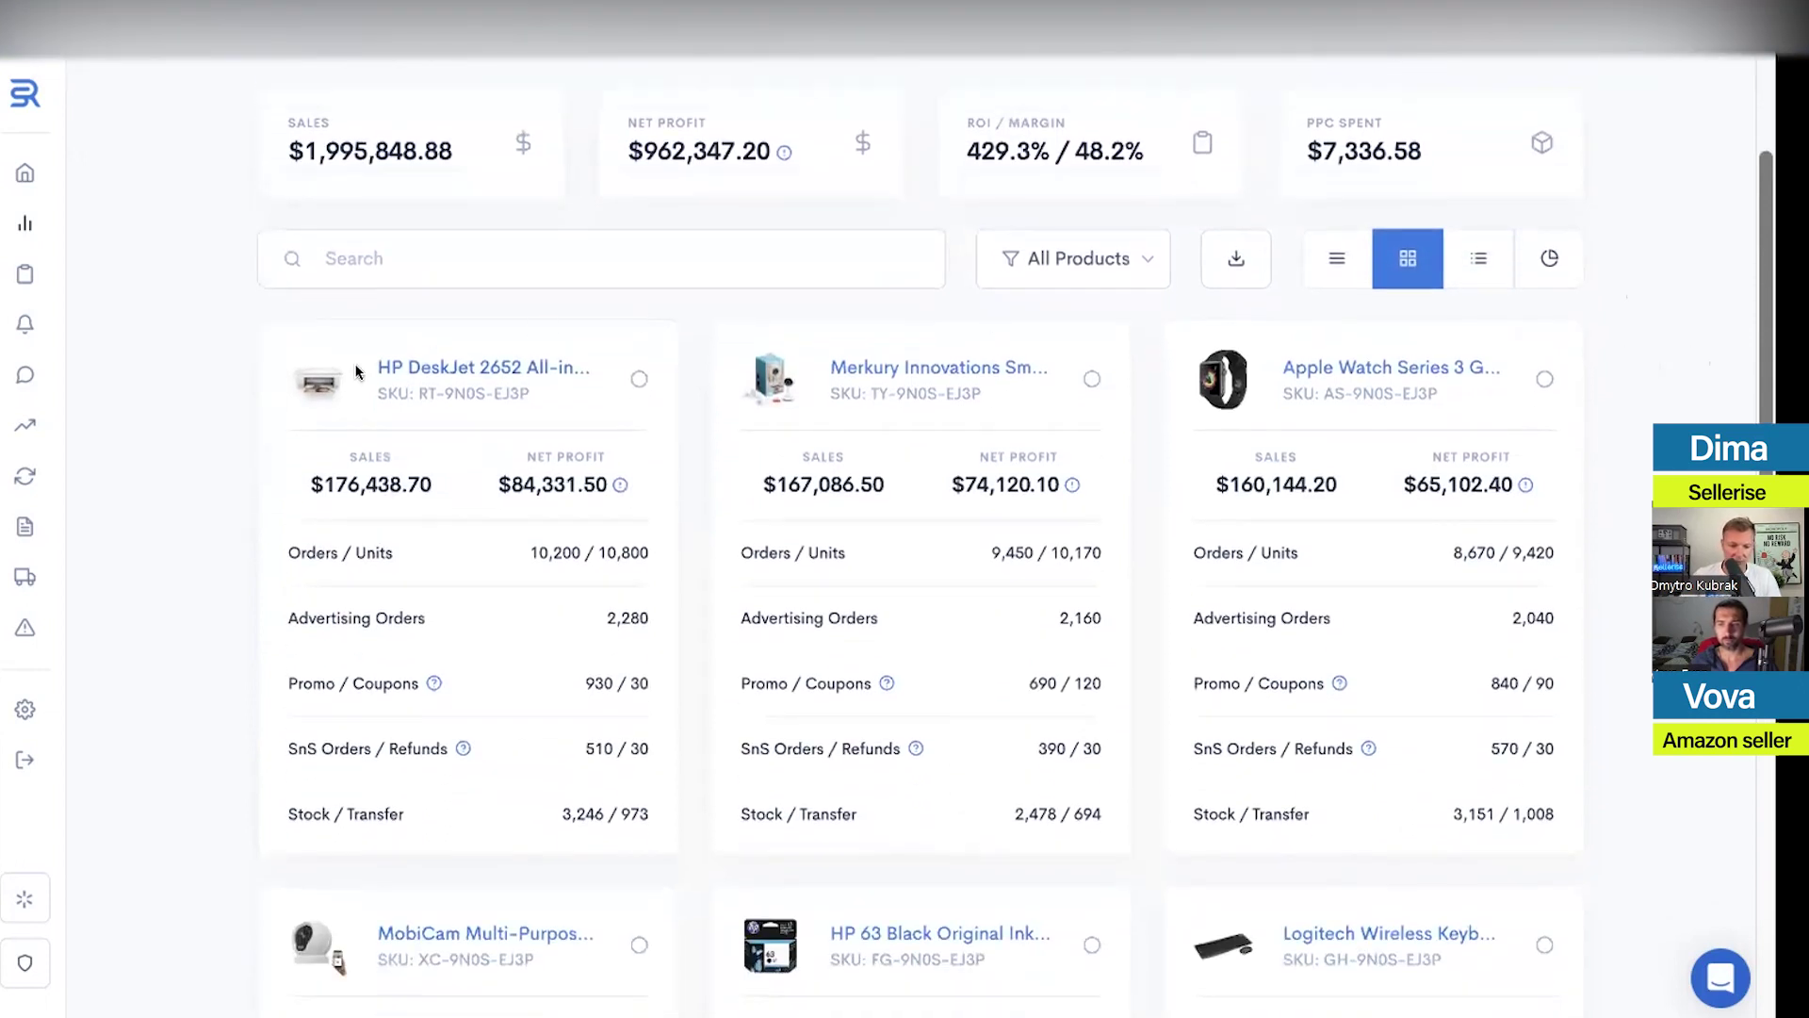
Start a new product group and select the Straight Talk iPhone 6s, XP-PEN Artist22 Pro and HP 14" Laptop for it
{"action": "left_click", "coordinate": [1147, 258]}
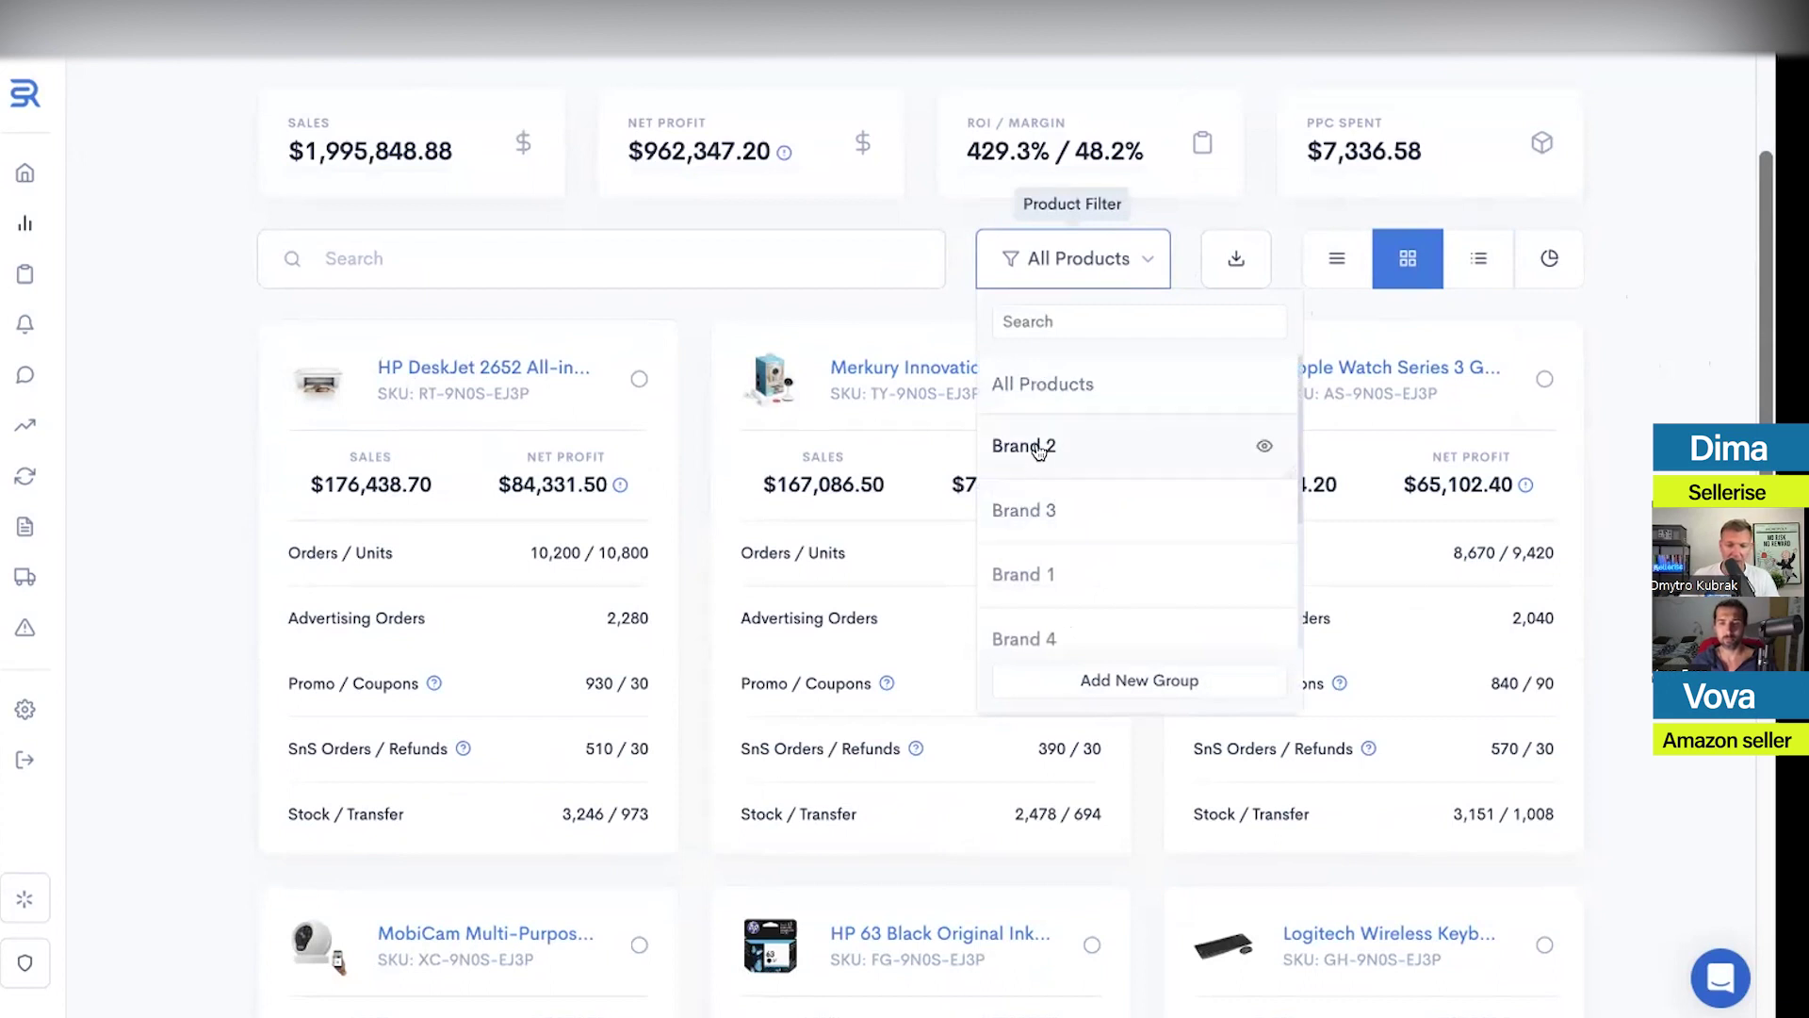
{"action": "left_click", "coordinate": [1138, 682]}
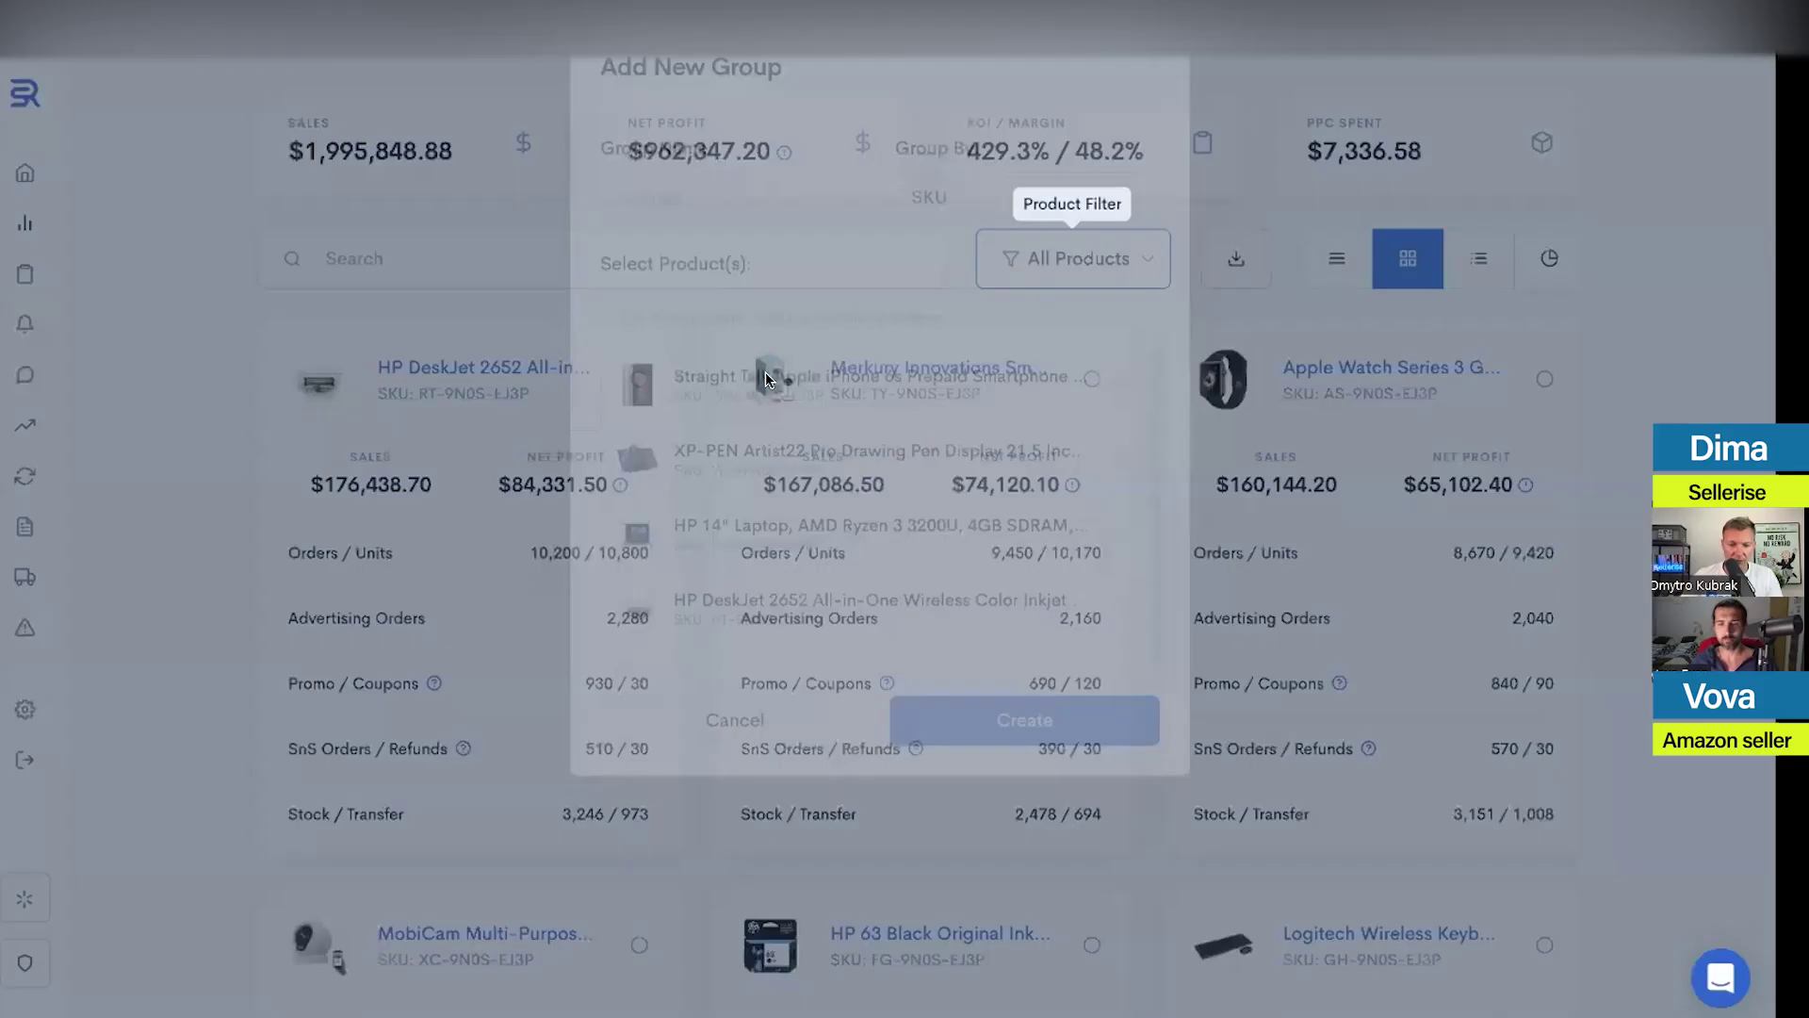
{"action": "left_click", "coordinate": [1118, 539]}
{"action": "left_click", "coordinate": [1118, 613]}
{"action": "left_click", "coordinate": [1119, 687]}
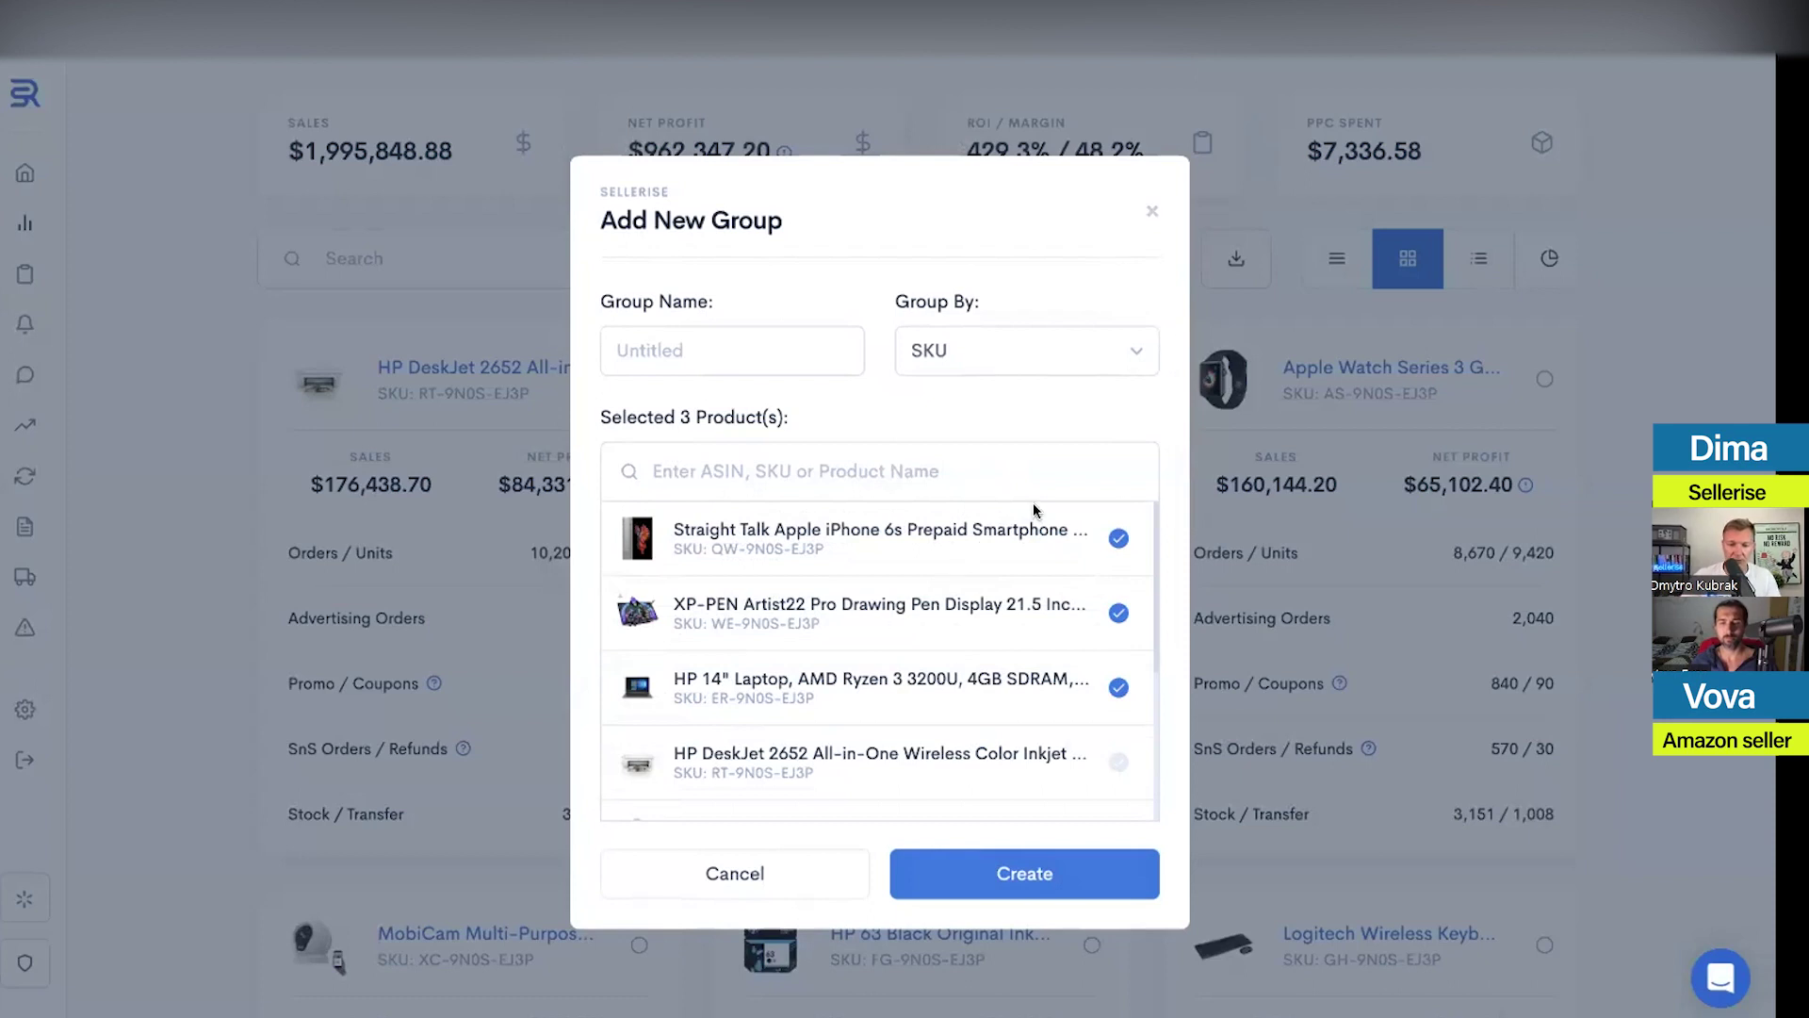
Name the new product group STAR 1
{"action": "left_click", "coordinate": [648, 341]}
{"action": "type", "text": "Д"}
{"action": "key", "text": "BackSpace"}
{"action": "type", "text": "LAUM"}
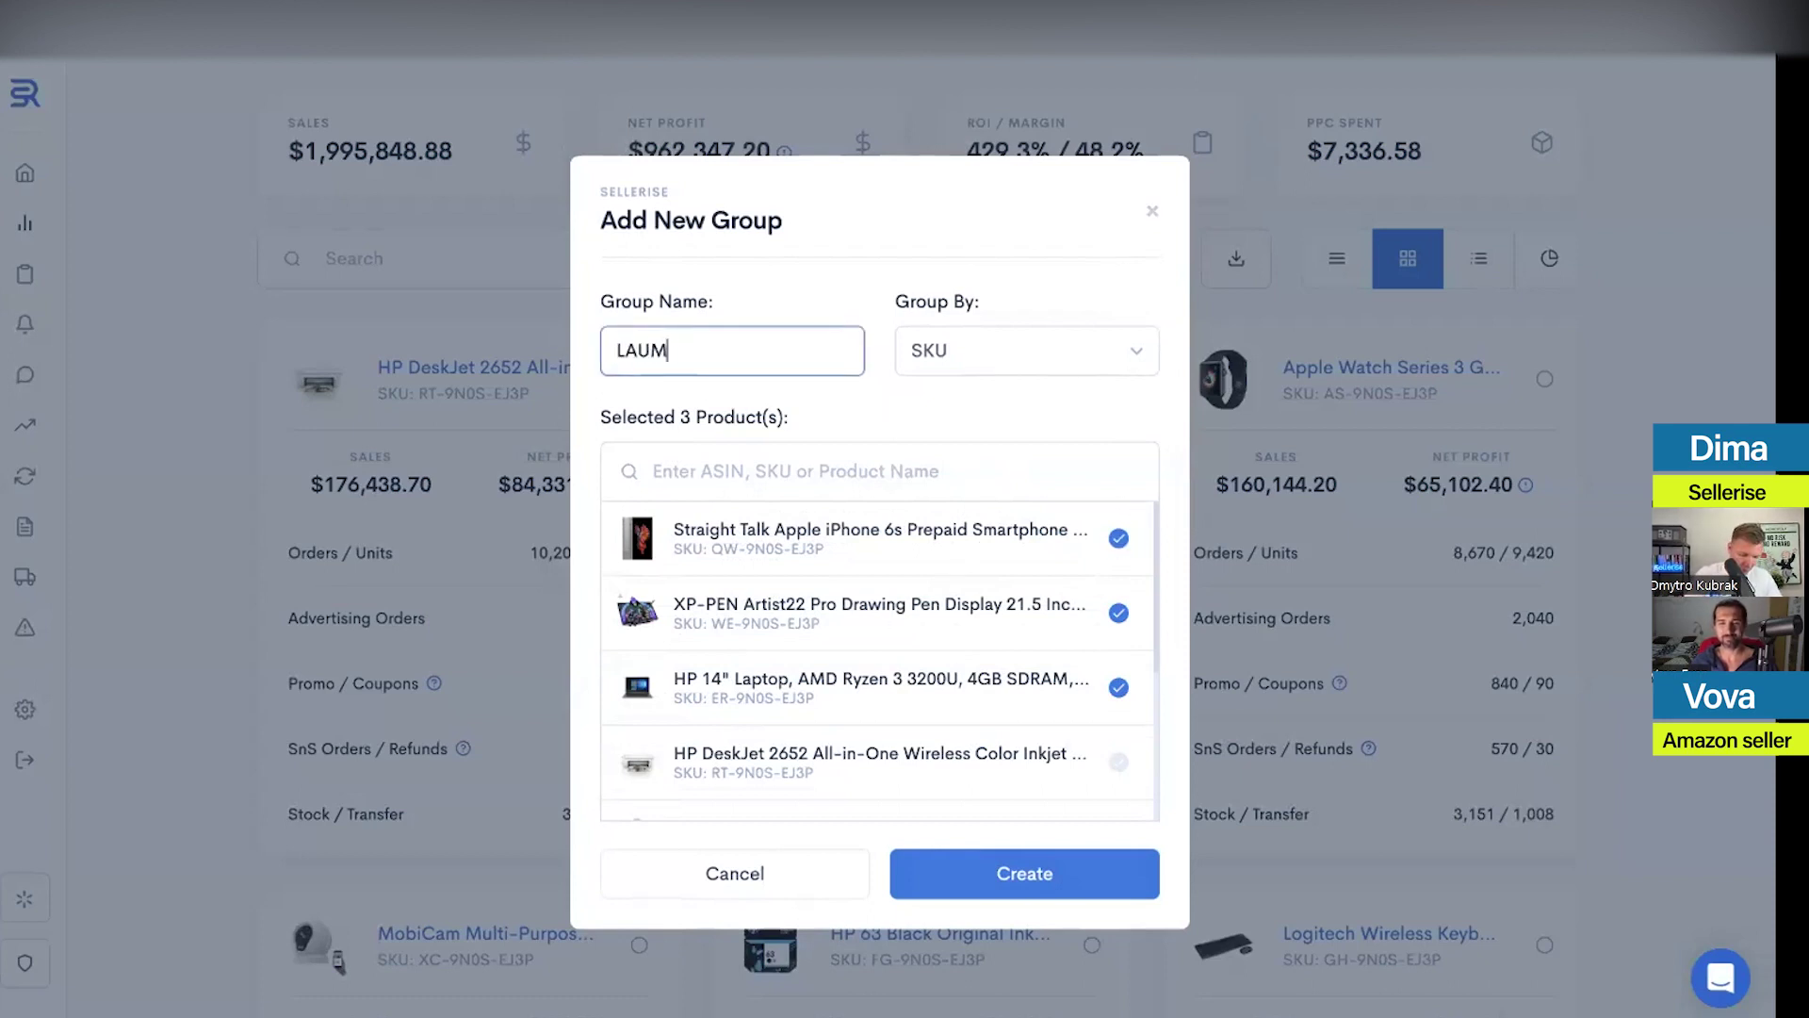
{"action": "key", "text": "BackSpace"}
{"action": "key", "text": "BackSpace"}
{"action": "key", "text": "BackSpace"}
{"action": "key", "text": "BackSpace"}
{"action": "type", "text": "STA"}
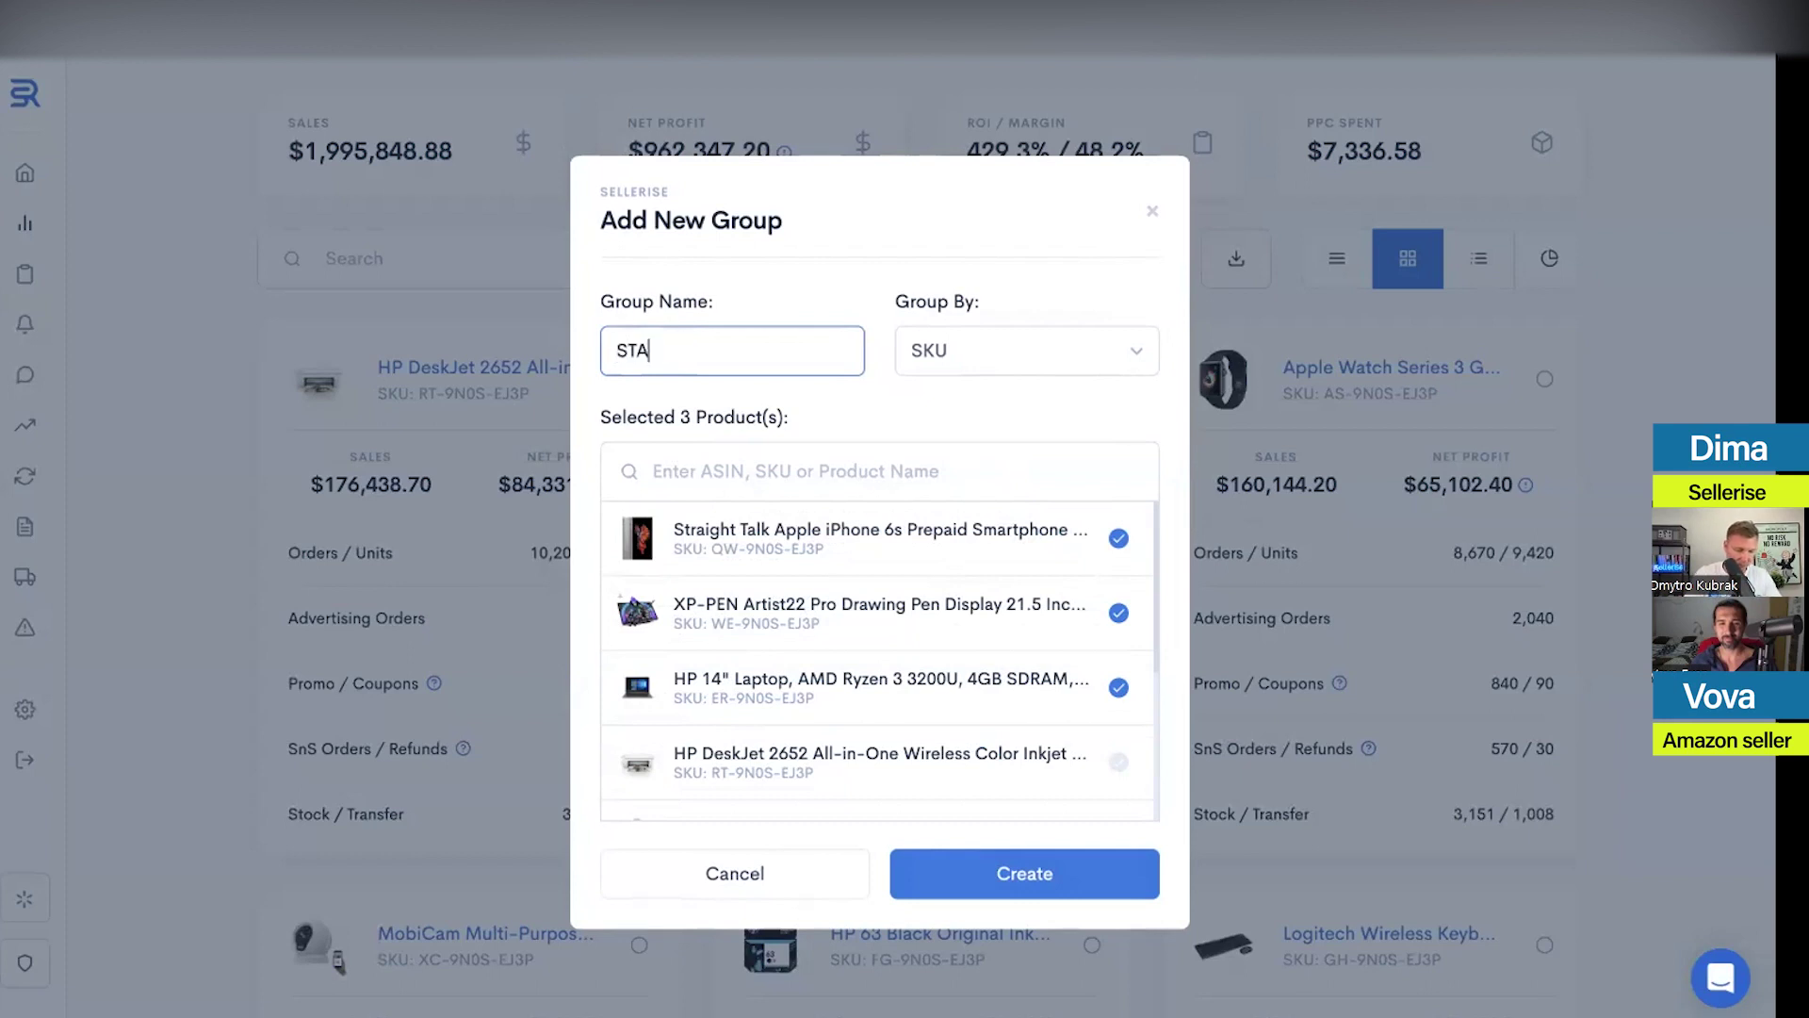
{"action": "type", "text": "R 1"}
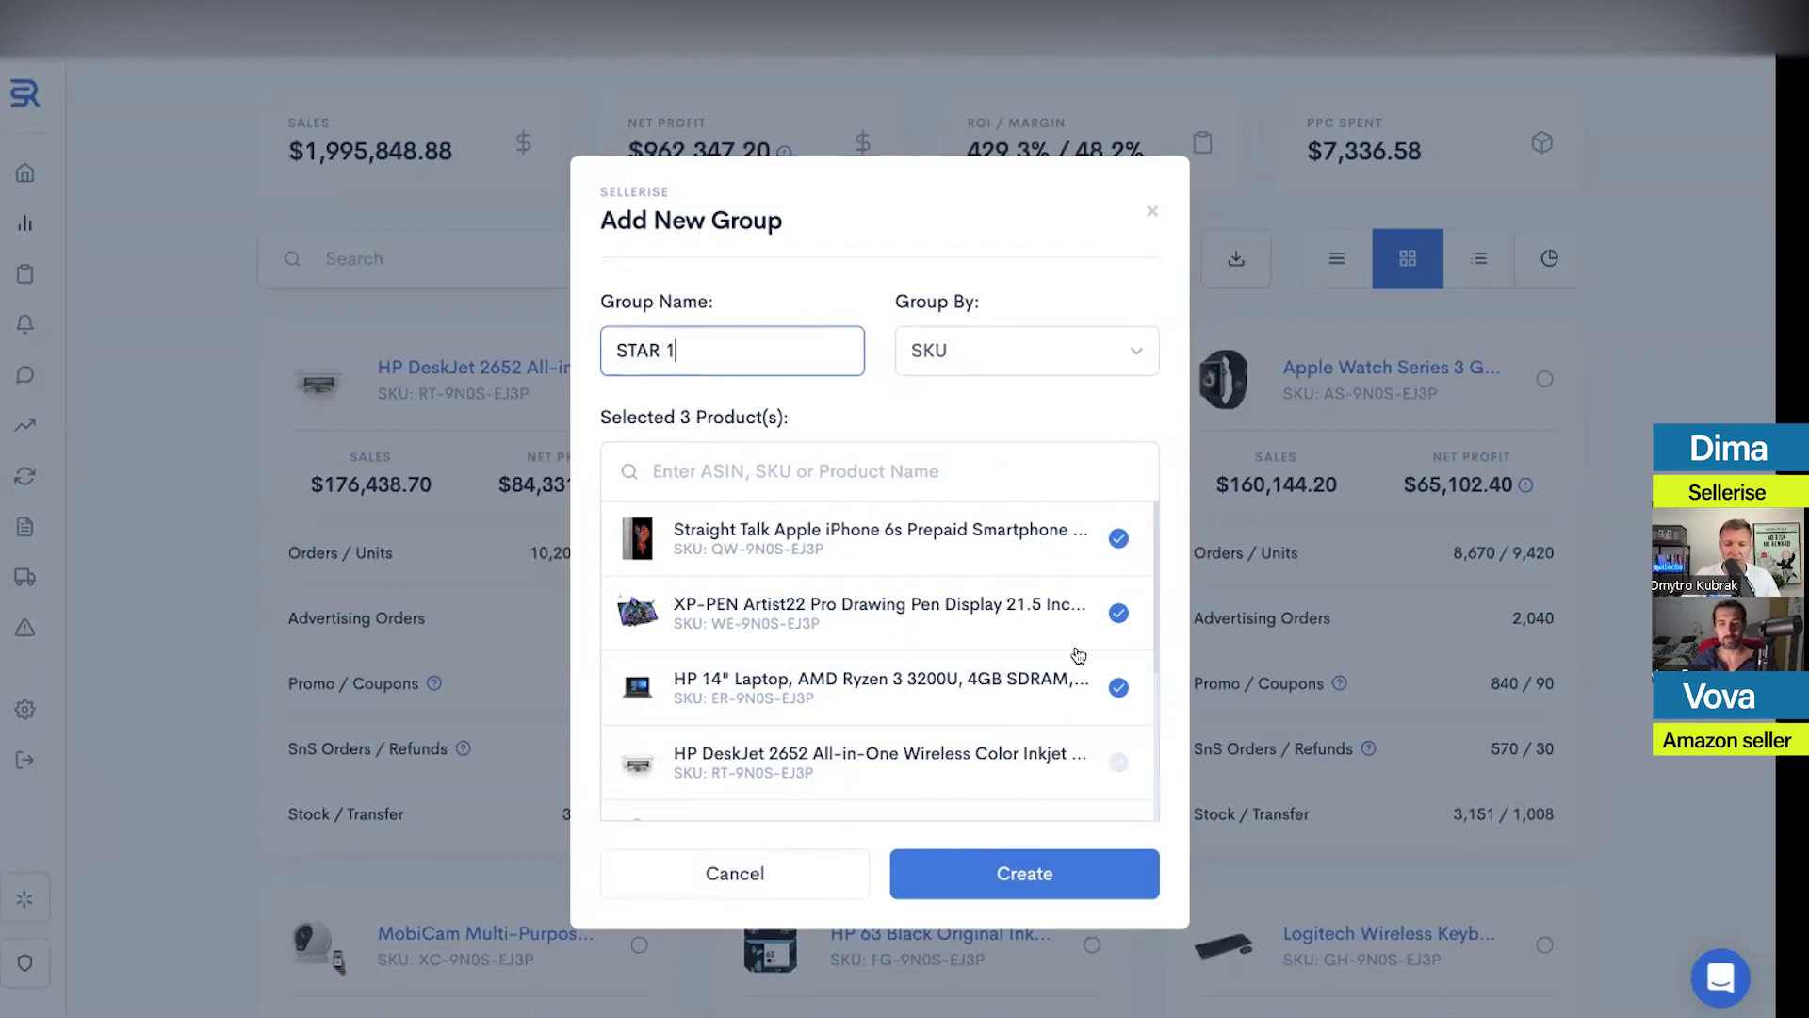
Check the new group's Group By options, keeping SKU, and cancel creating the group
{"action": "left_click", "coordinate": [1073, 351]}
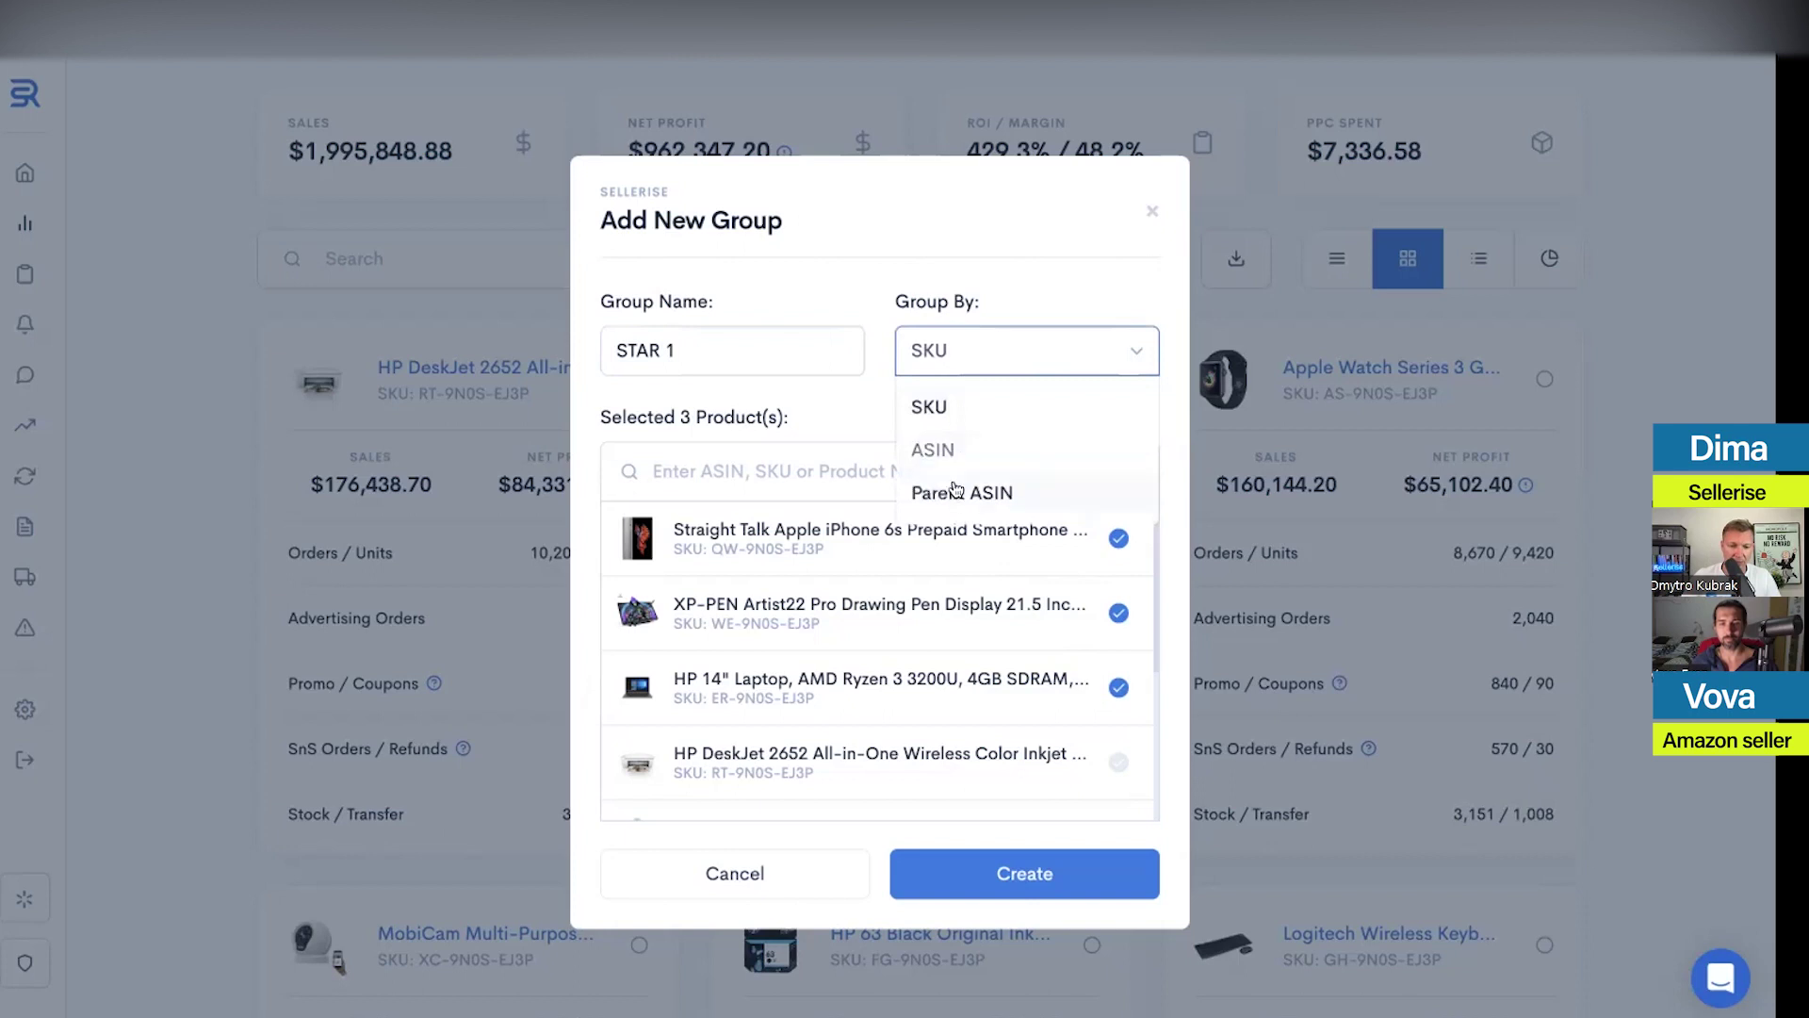
{"action": "left_click", "coordinate": [886, 326]}
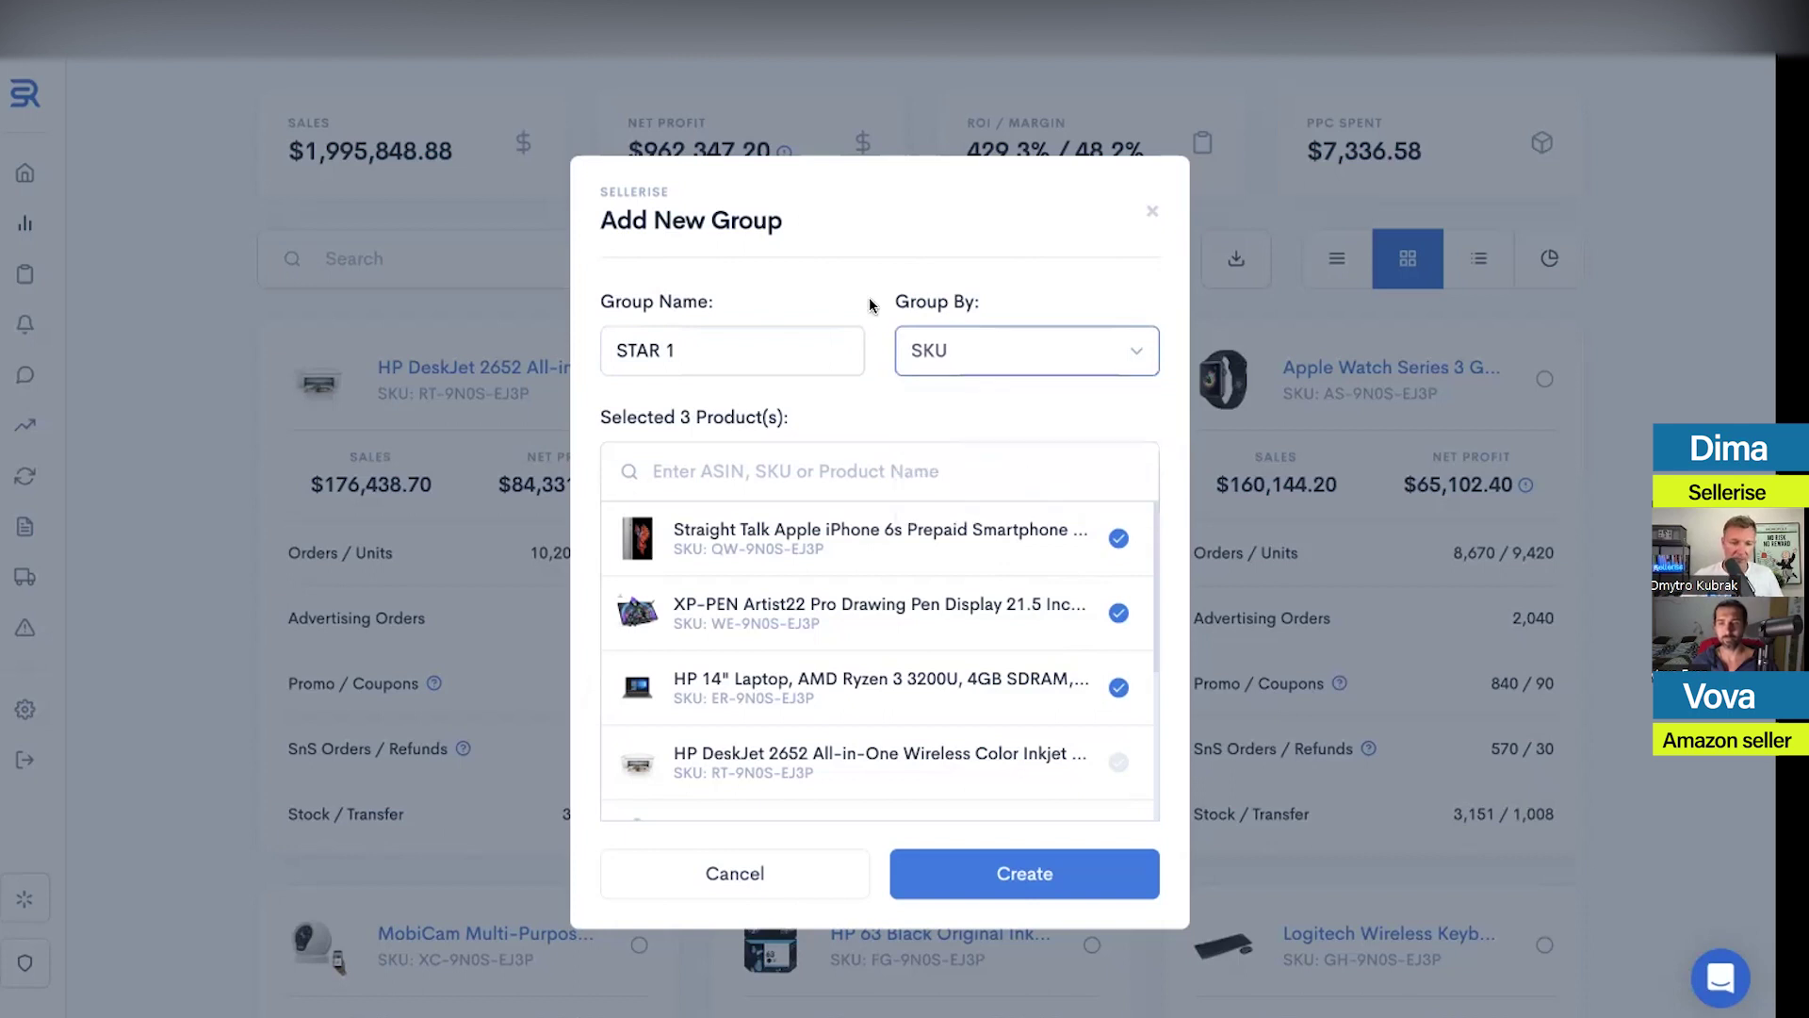
{"action": "left_click", "coordinate": [756, 875]}
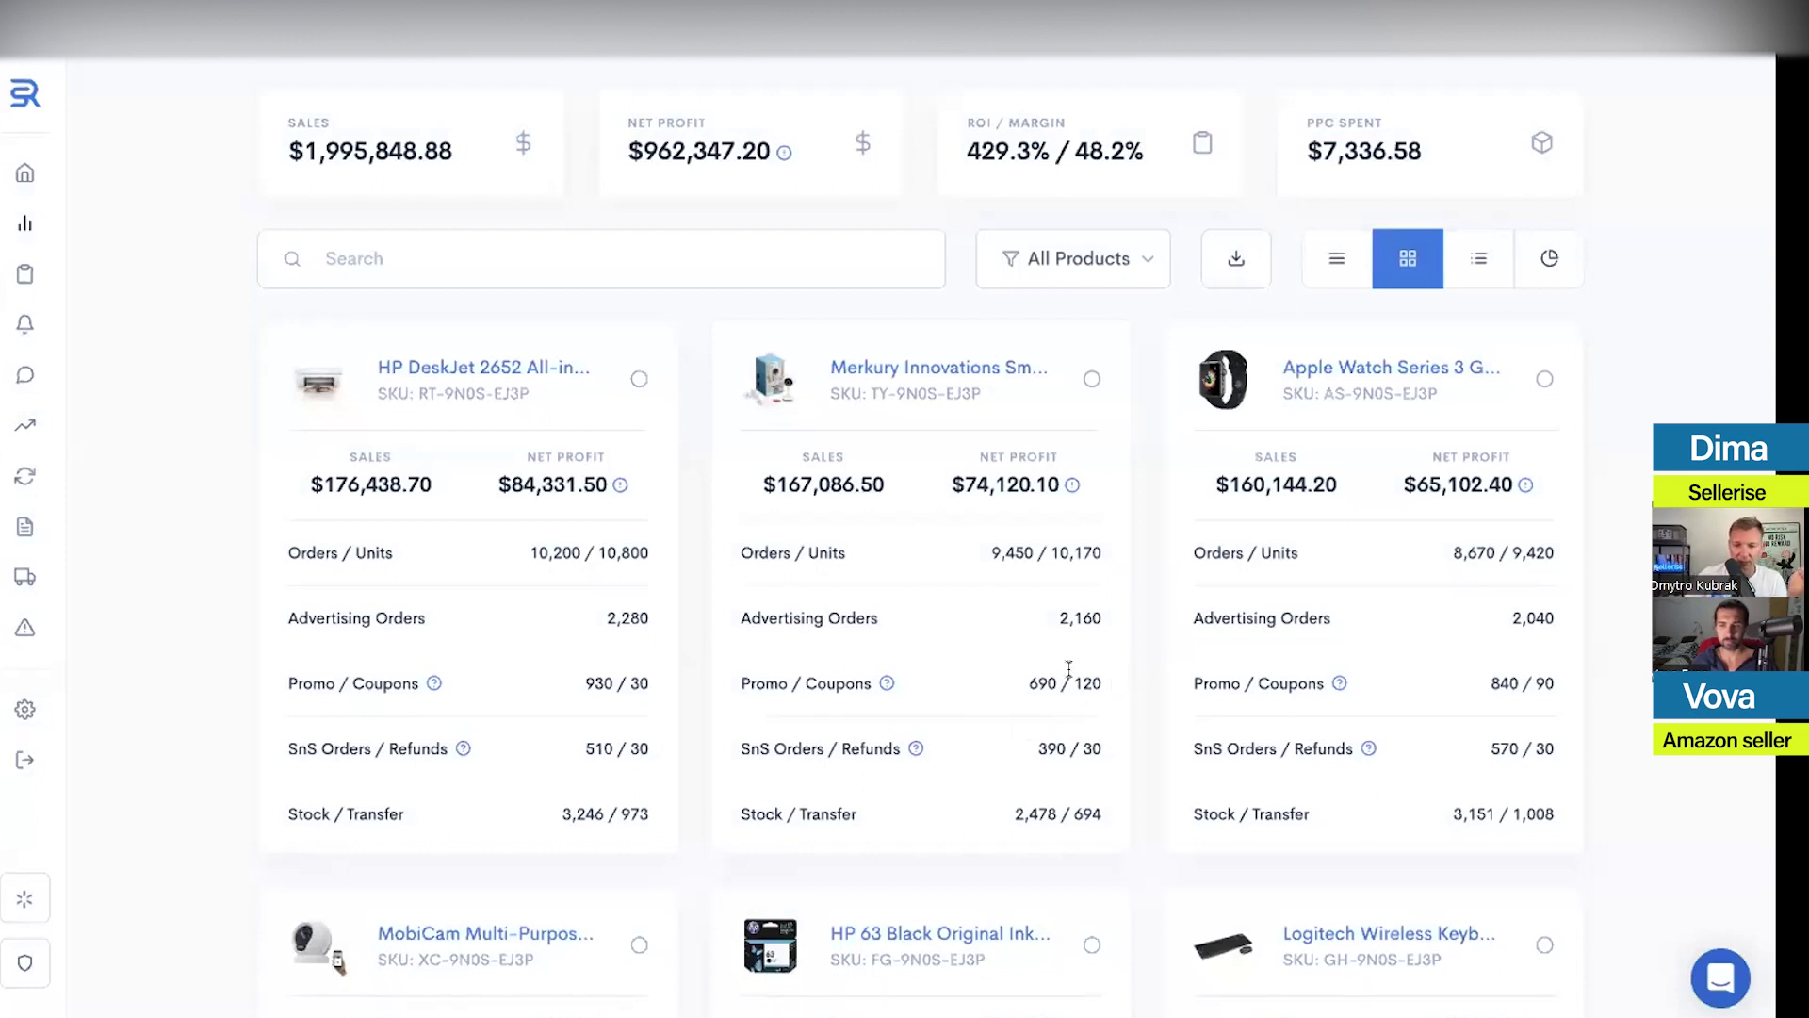
Look at the product filter's group list again without choosing one and go back to the report's heading and summary figures
{"action": "left_click", "coordinate": [1102, 273]}
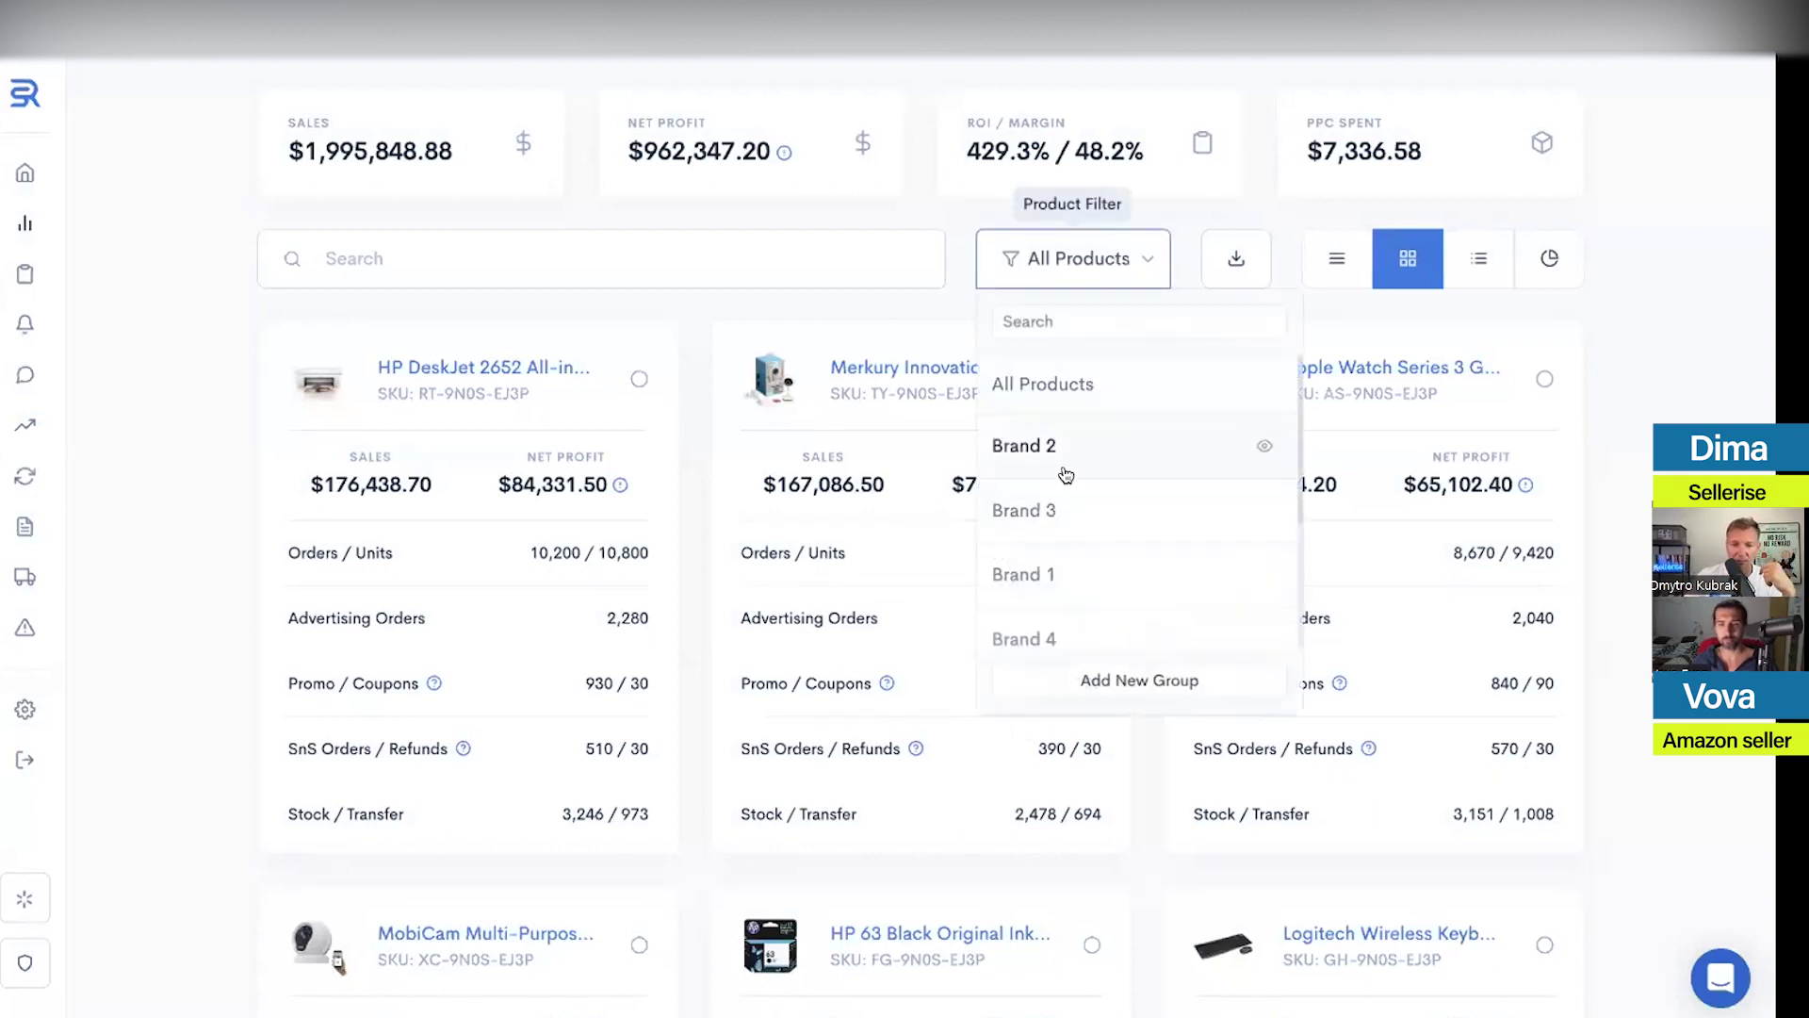
{"action": "left_click", "coordinate": [1611, 495]}
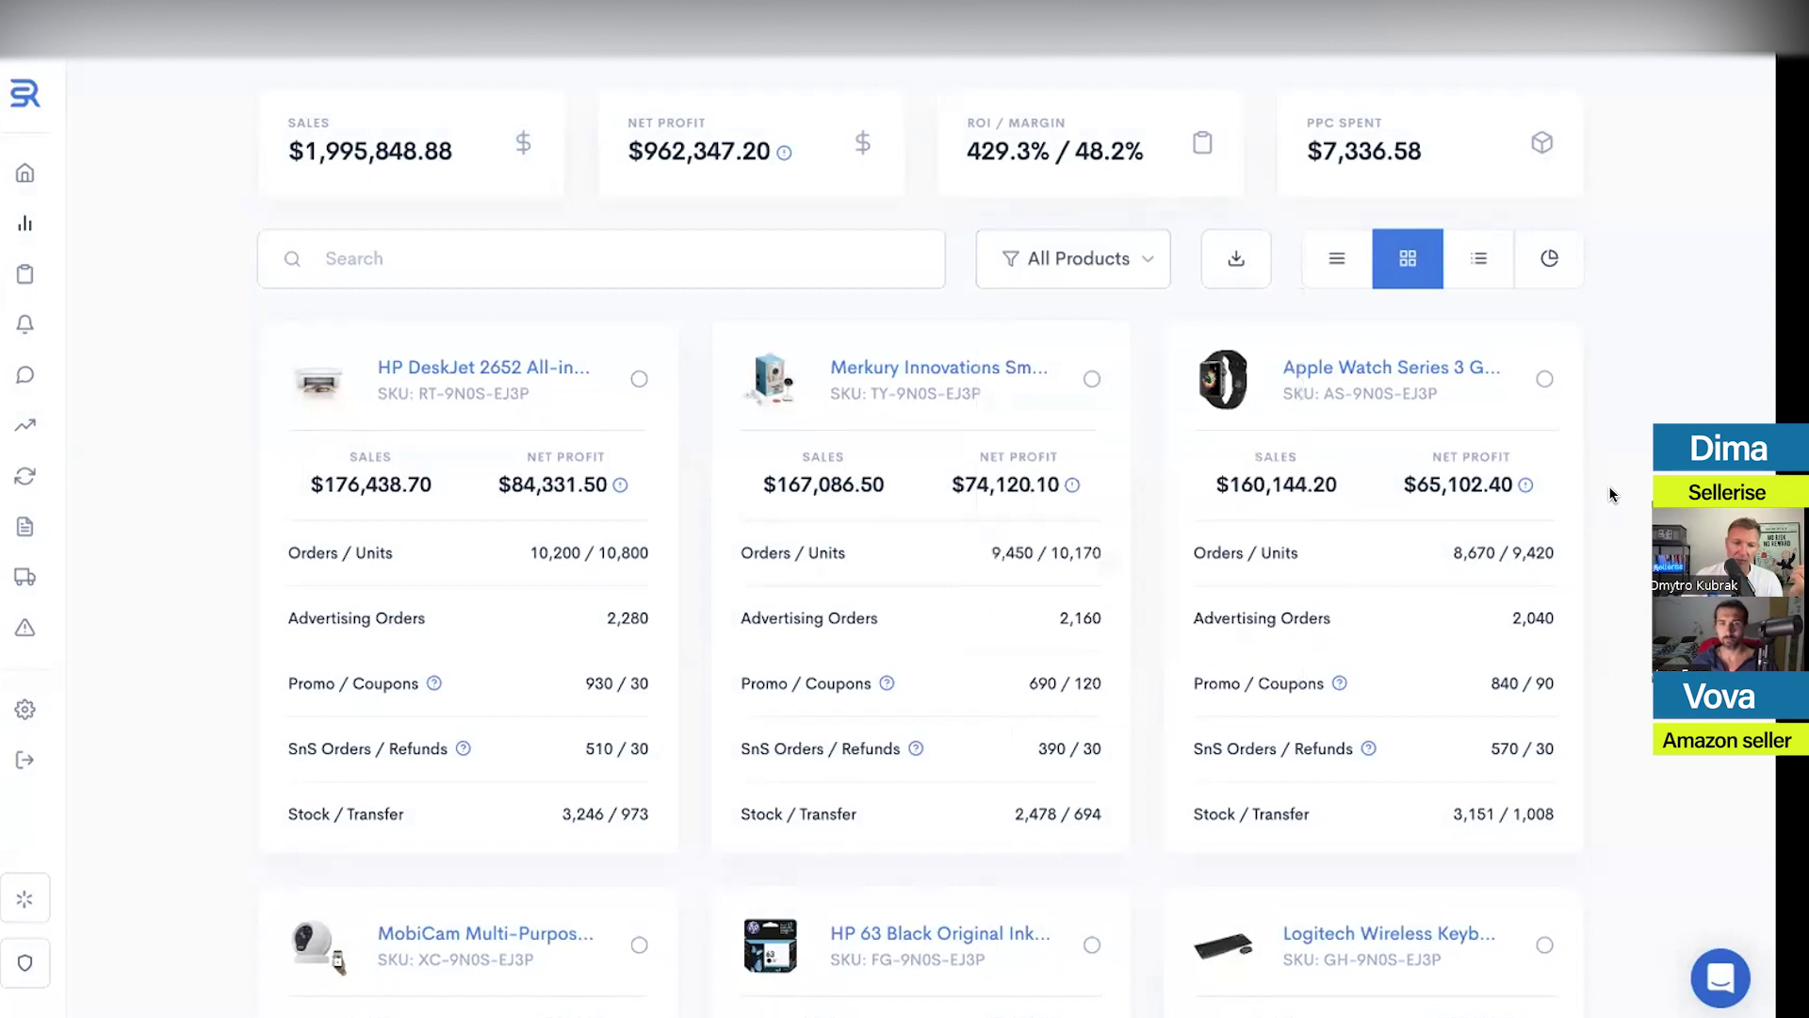
{"action": "scroll", "coordinate": [1602, 490], "scroll_direction": "up", "scroll_amount": 3}
{"action": "left_click_drag", "start_coordinate": [465, 429], "coordinate": [302, 414]}
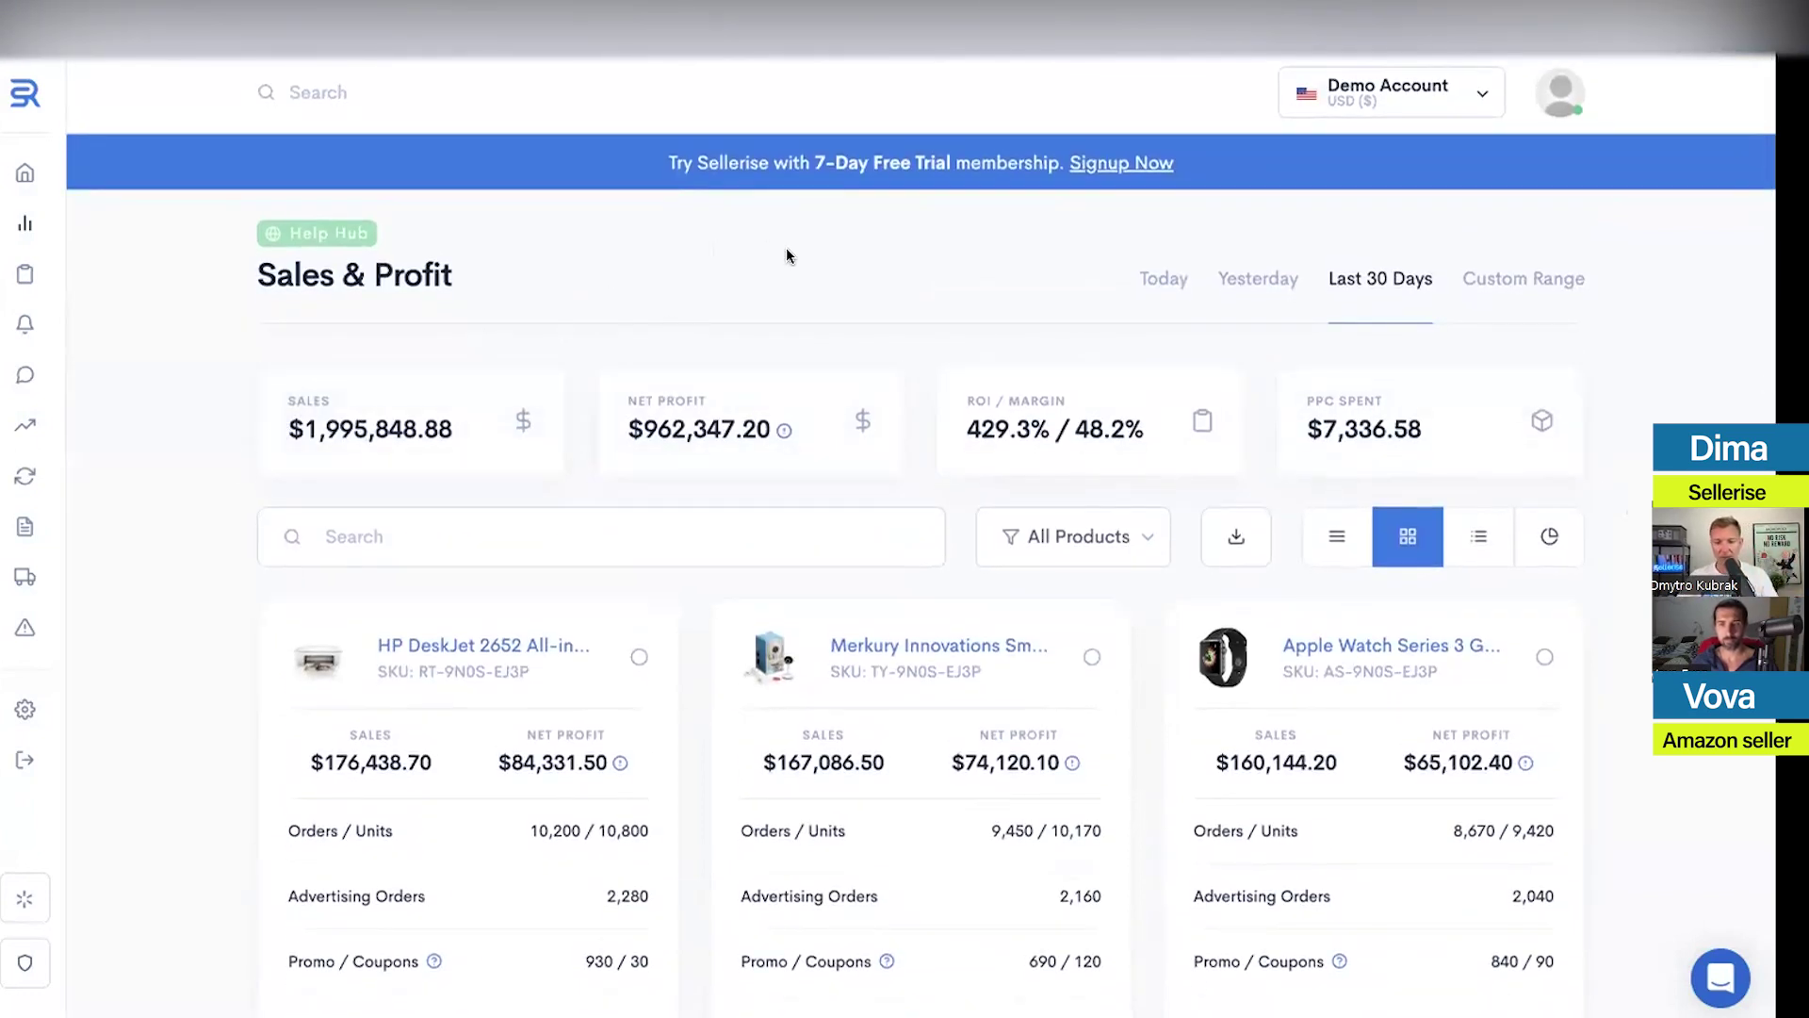
{"action": "left_click_drag", "start_coordinate": [256, 272], "coordinate": [529, 262]}
{"action": "left_click", "coordinate": [529, 269]}
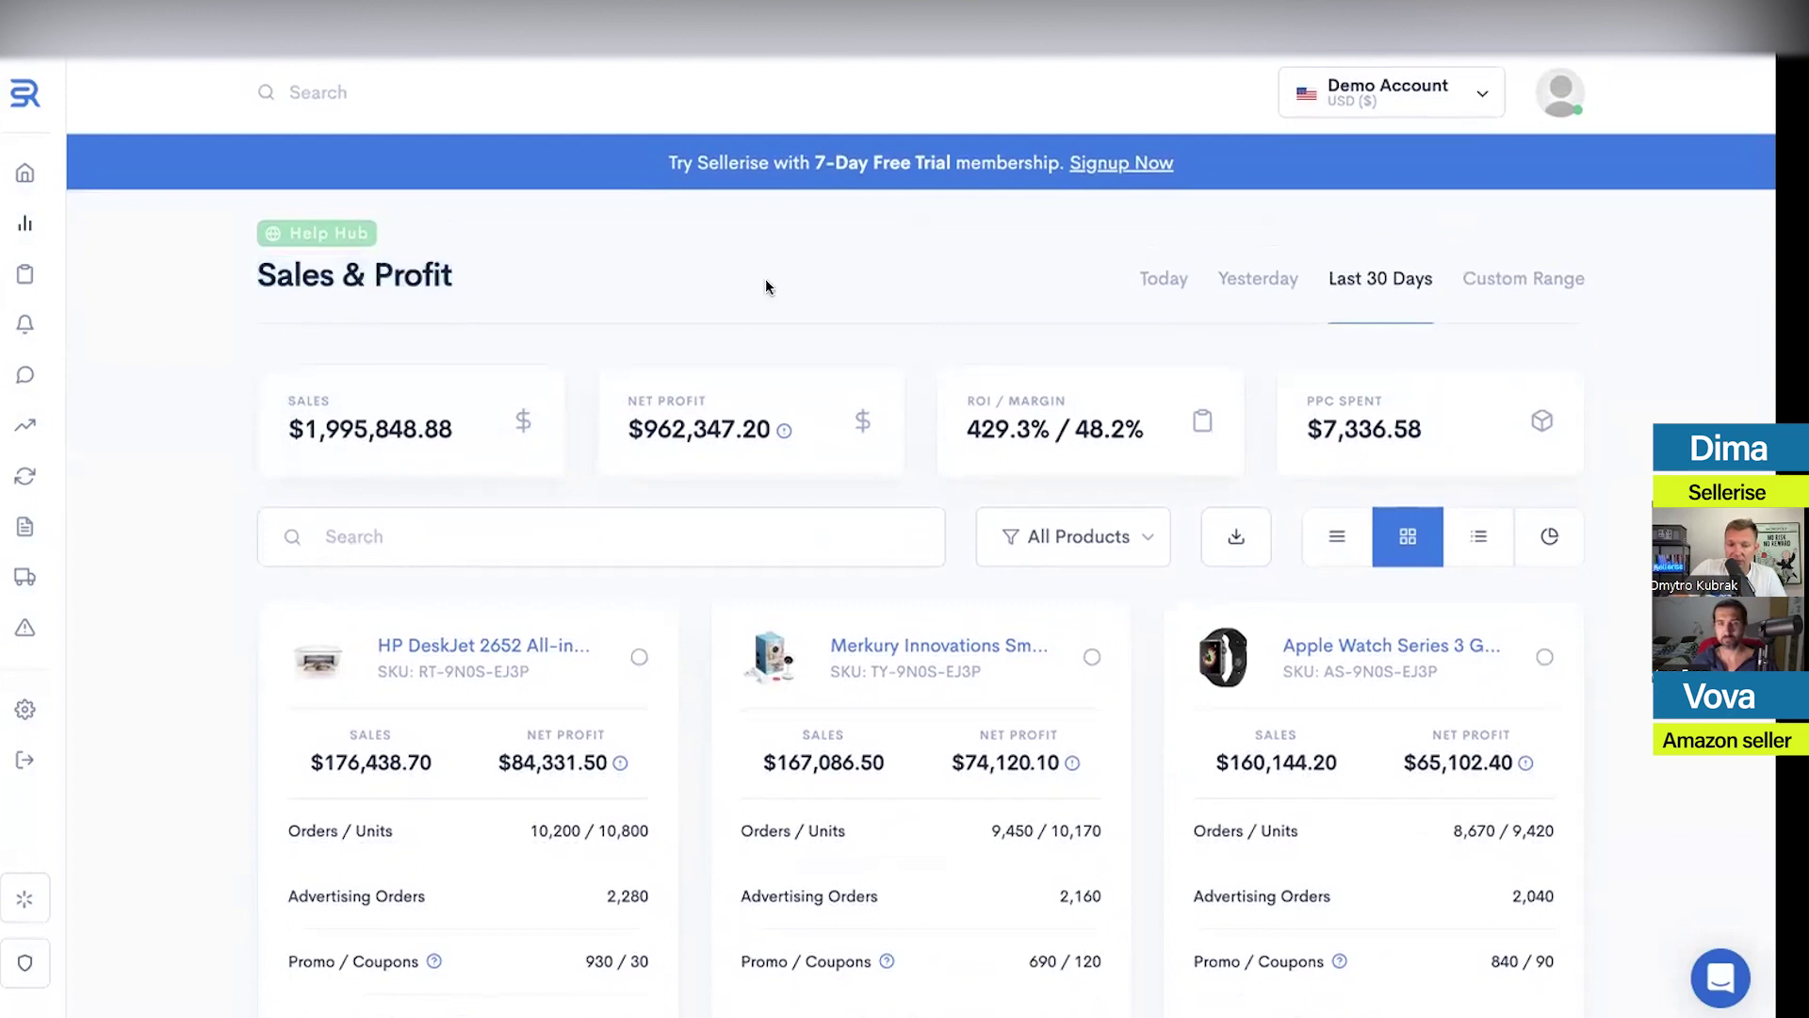
Open the HP DeskJet 2652 printer's detail page and switch its overview to the daily extended information table
{"action": "left_click", "coordinate": [458, 647]}
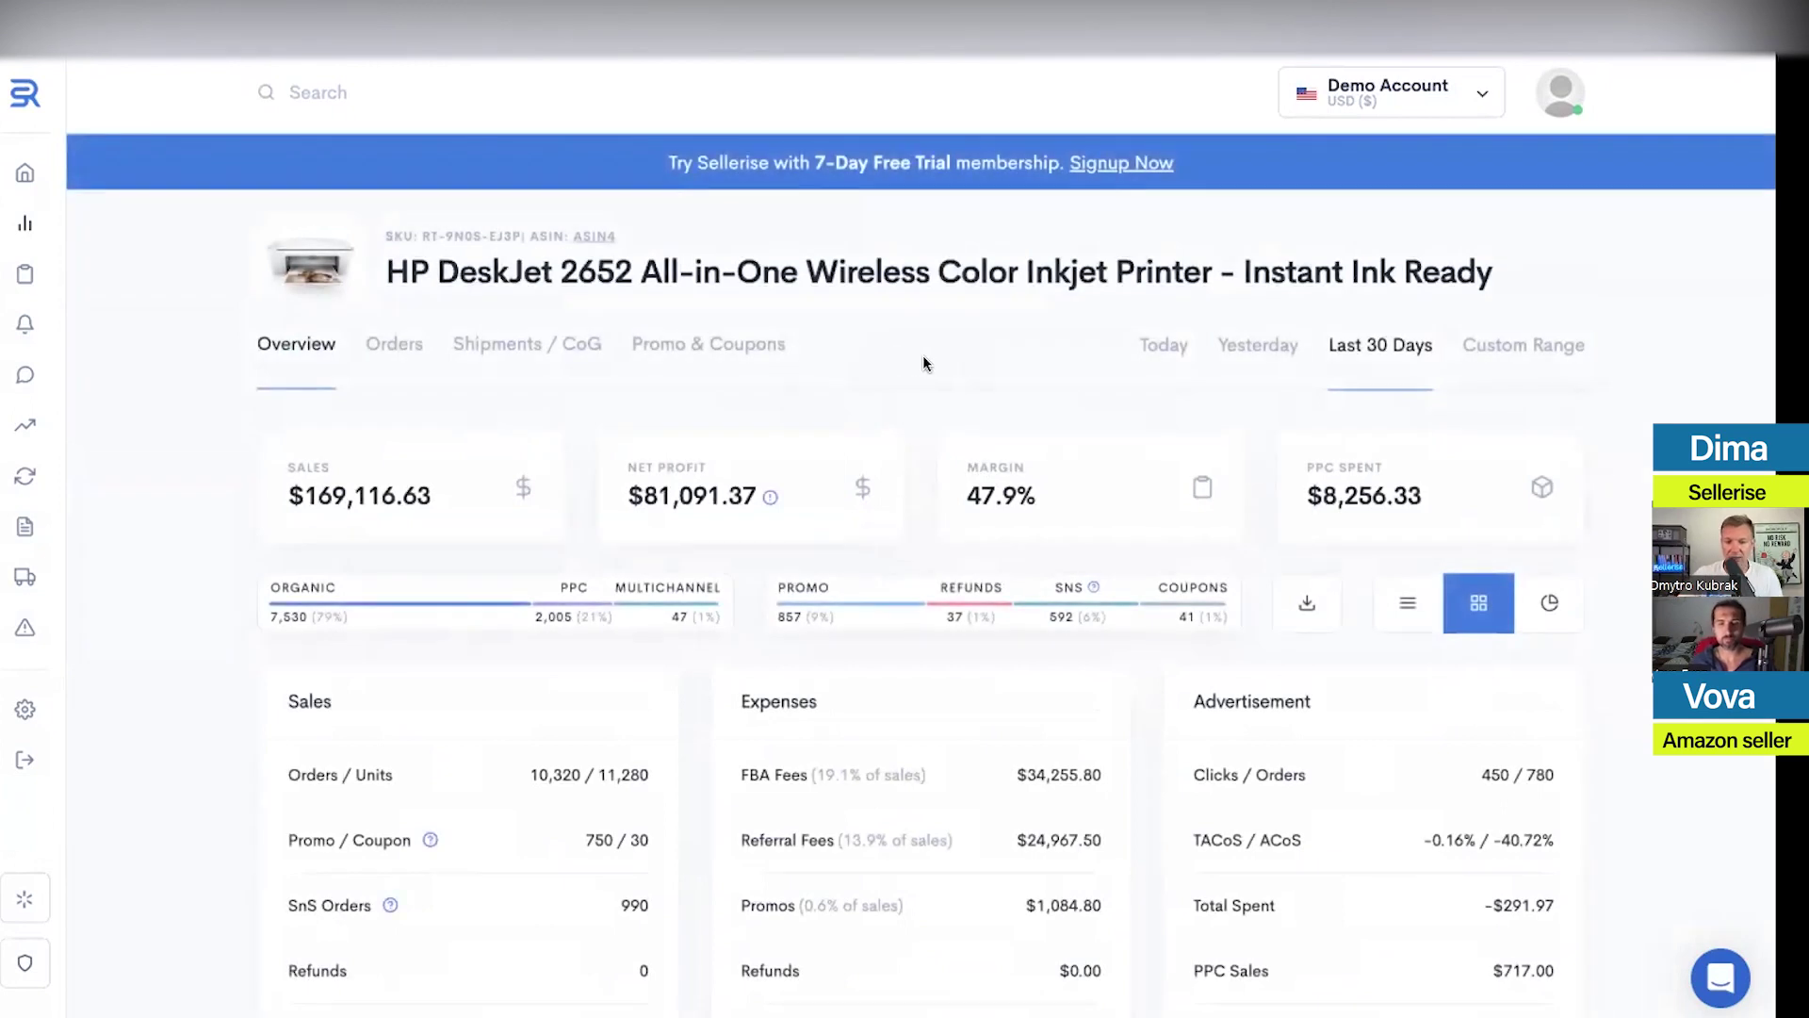
{"action": "scroll", "coordinate": [923, 354], "scroll_direction": "down", "scroll_amount": 2}
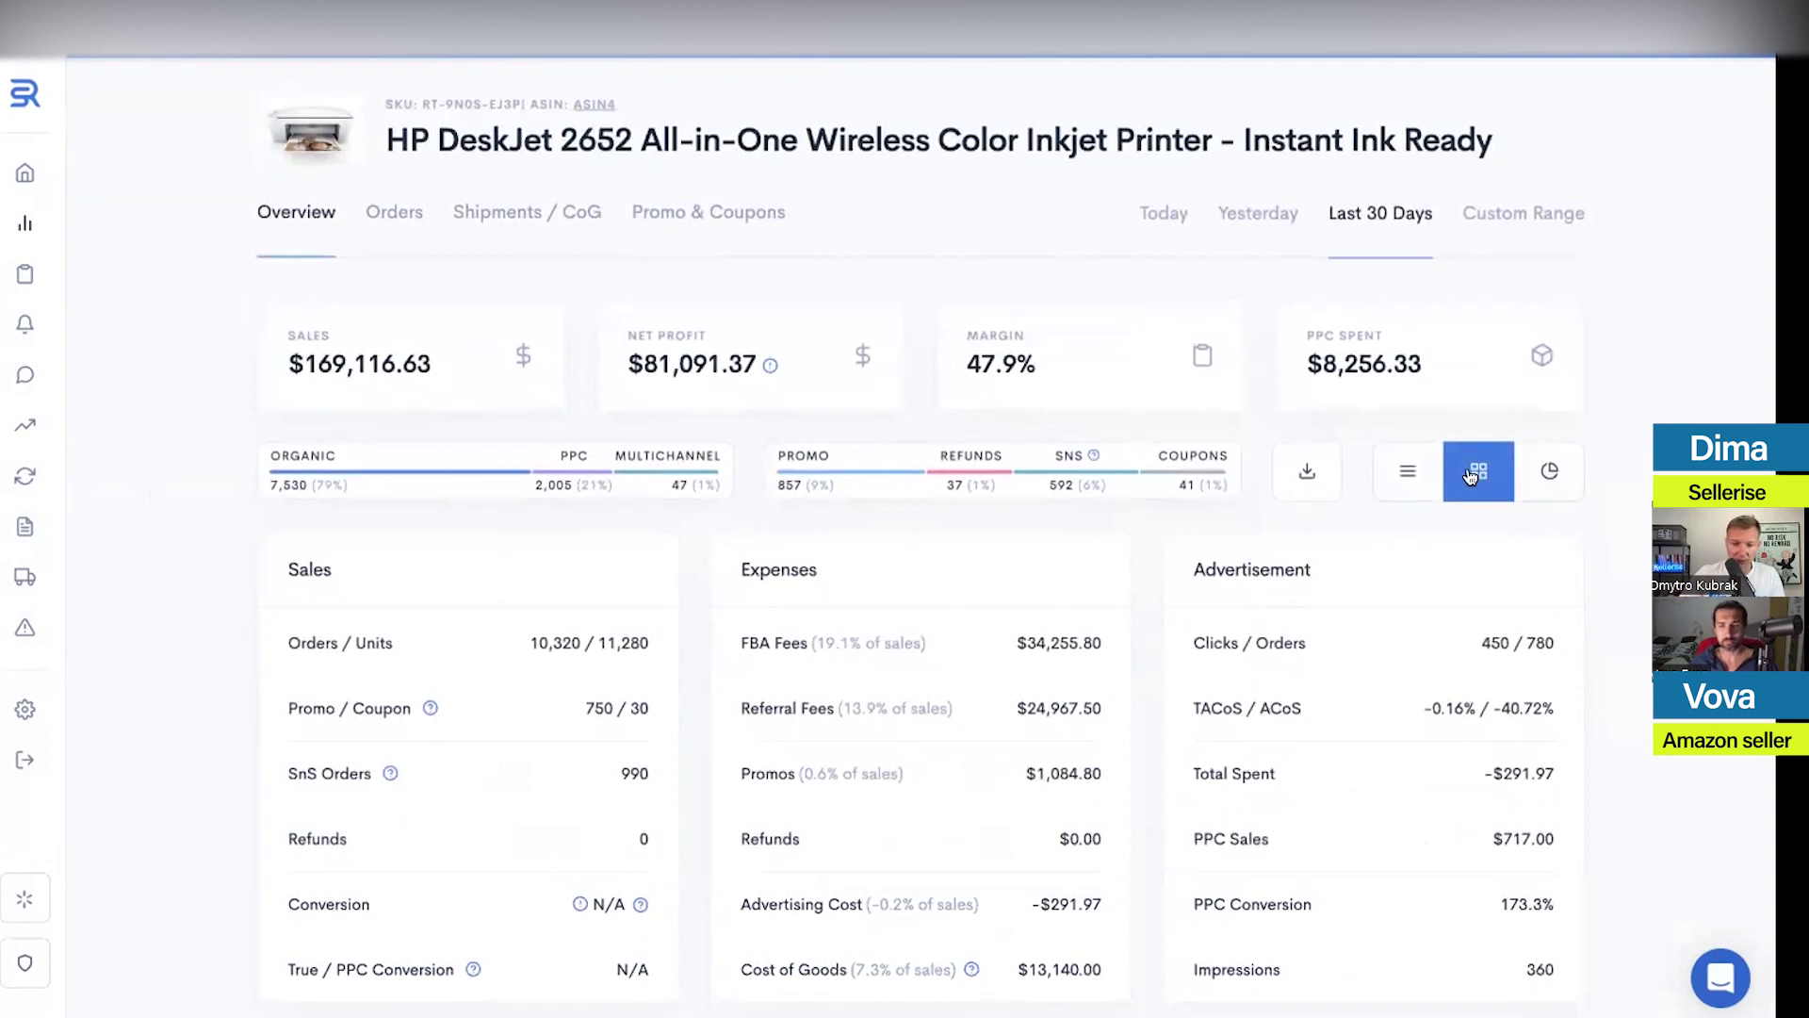
{"action": "left_click", "coordinate": [1405, 476]}
{"action": "scroll", "coordinate": [1447, 584], "scroll_direction": "down", "scroll_amount": 3}
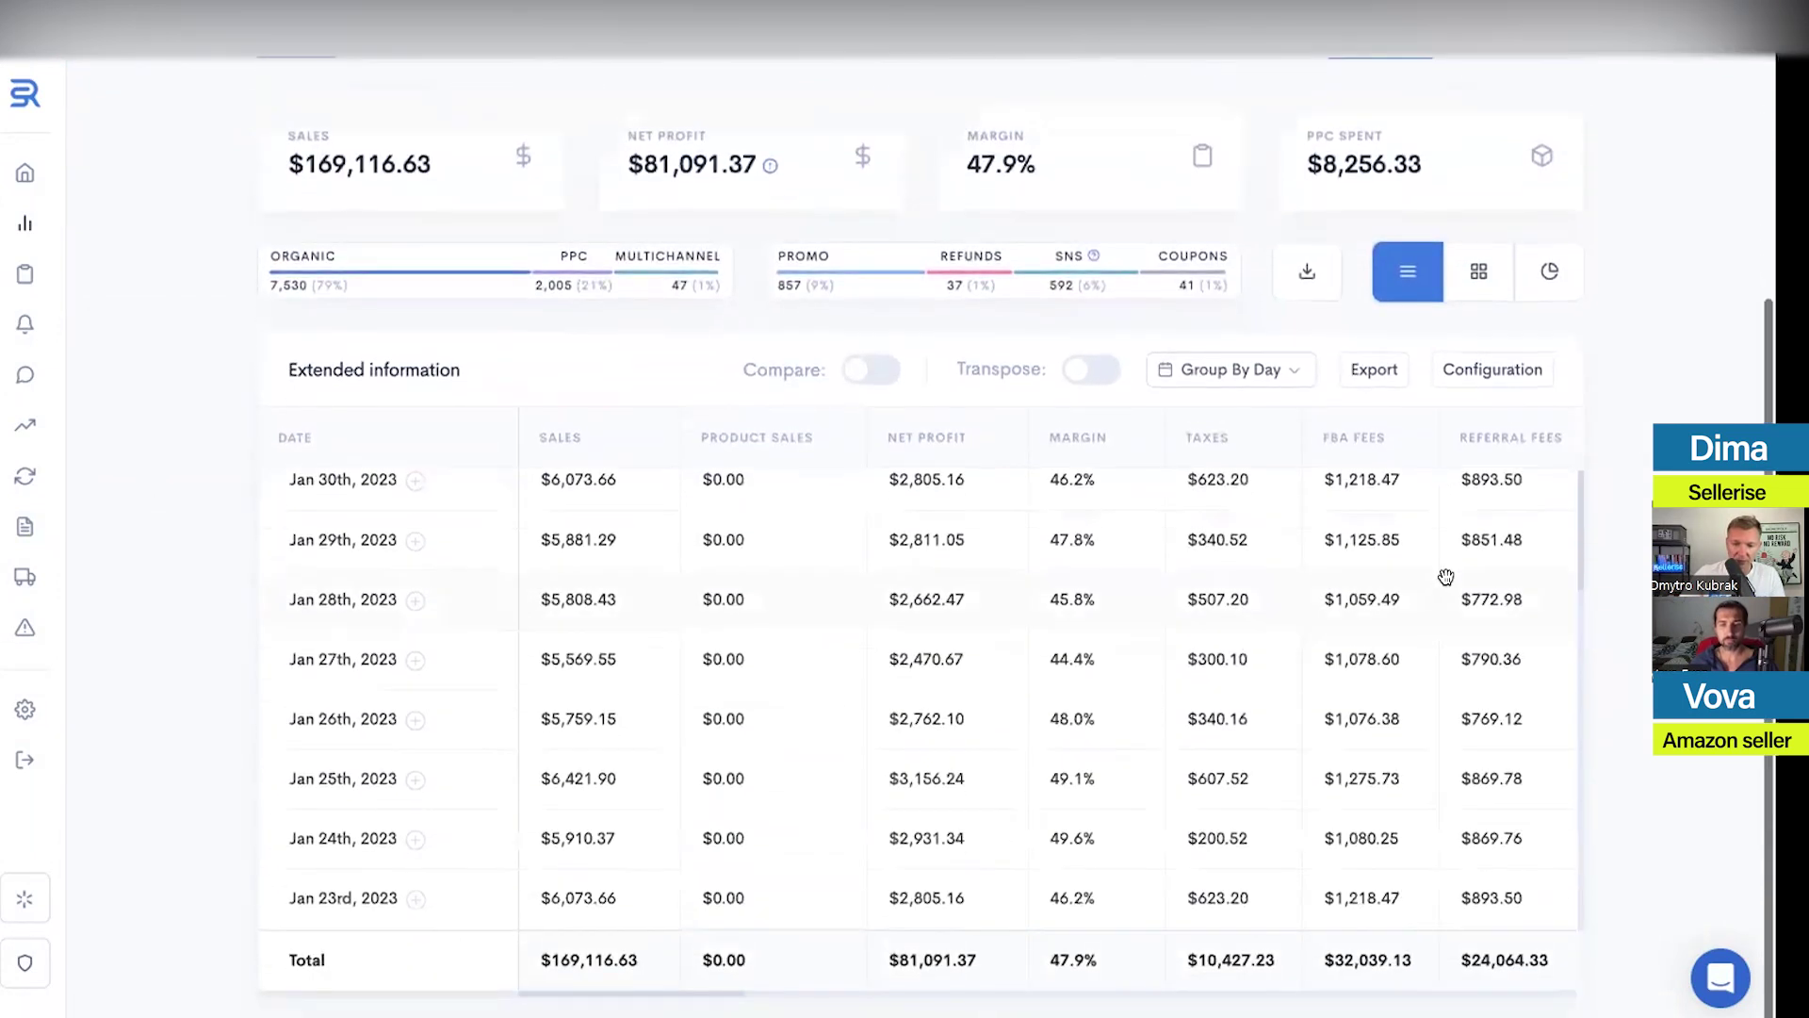
Transpose the printer's daily extended information table and turn the transposition off again
{"action": "scroll", "coordinate": [1143, 596], "scroll_direction": "up", "scroll_amount": 3}
{"action": "left_click", "coordinate": [1090, 374]}
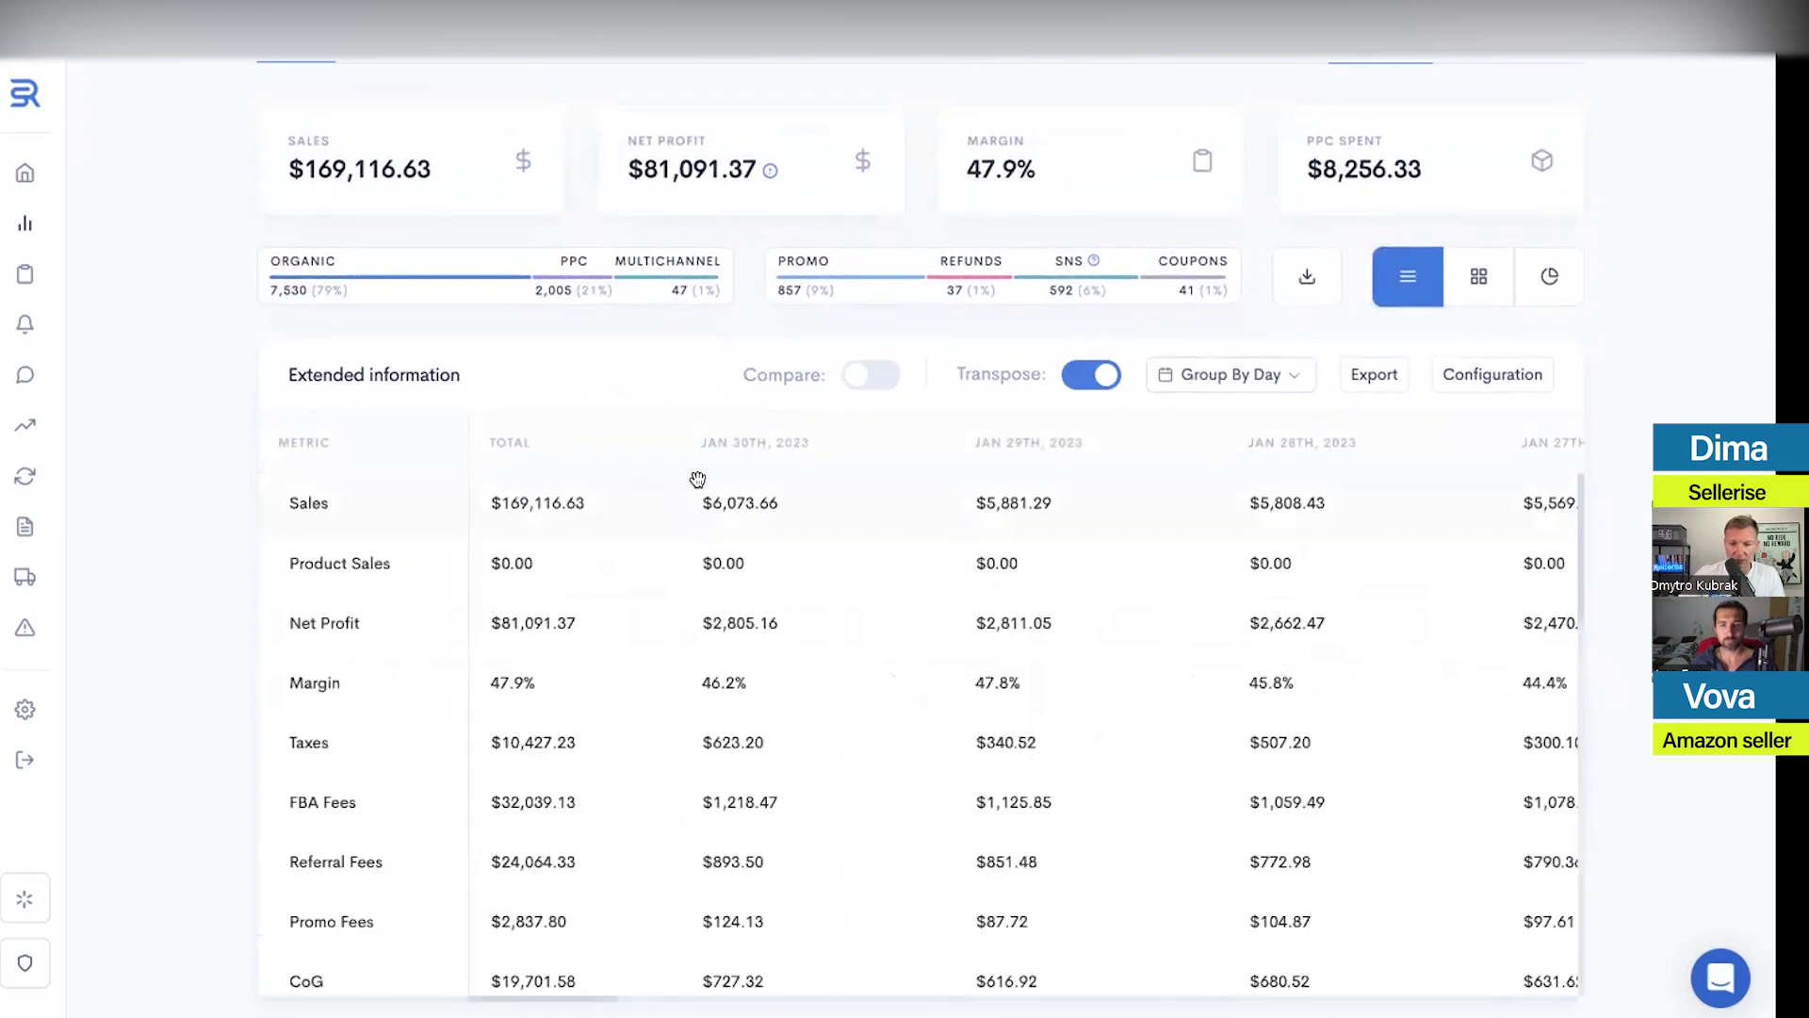
{"action": "left_click", "coordinate": [1090, 374]}
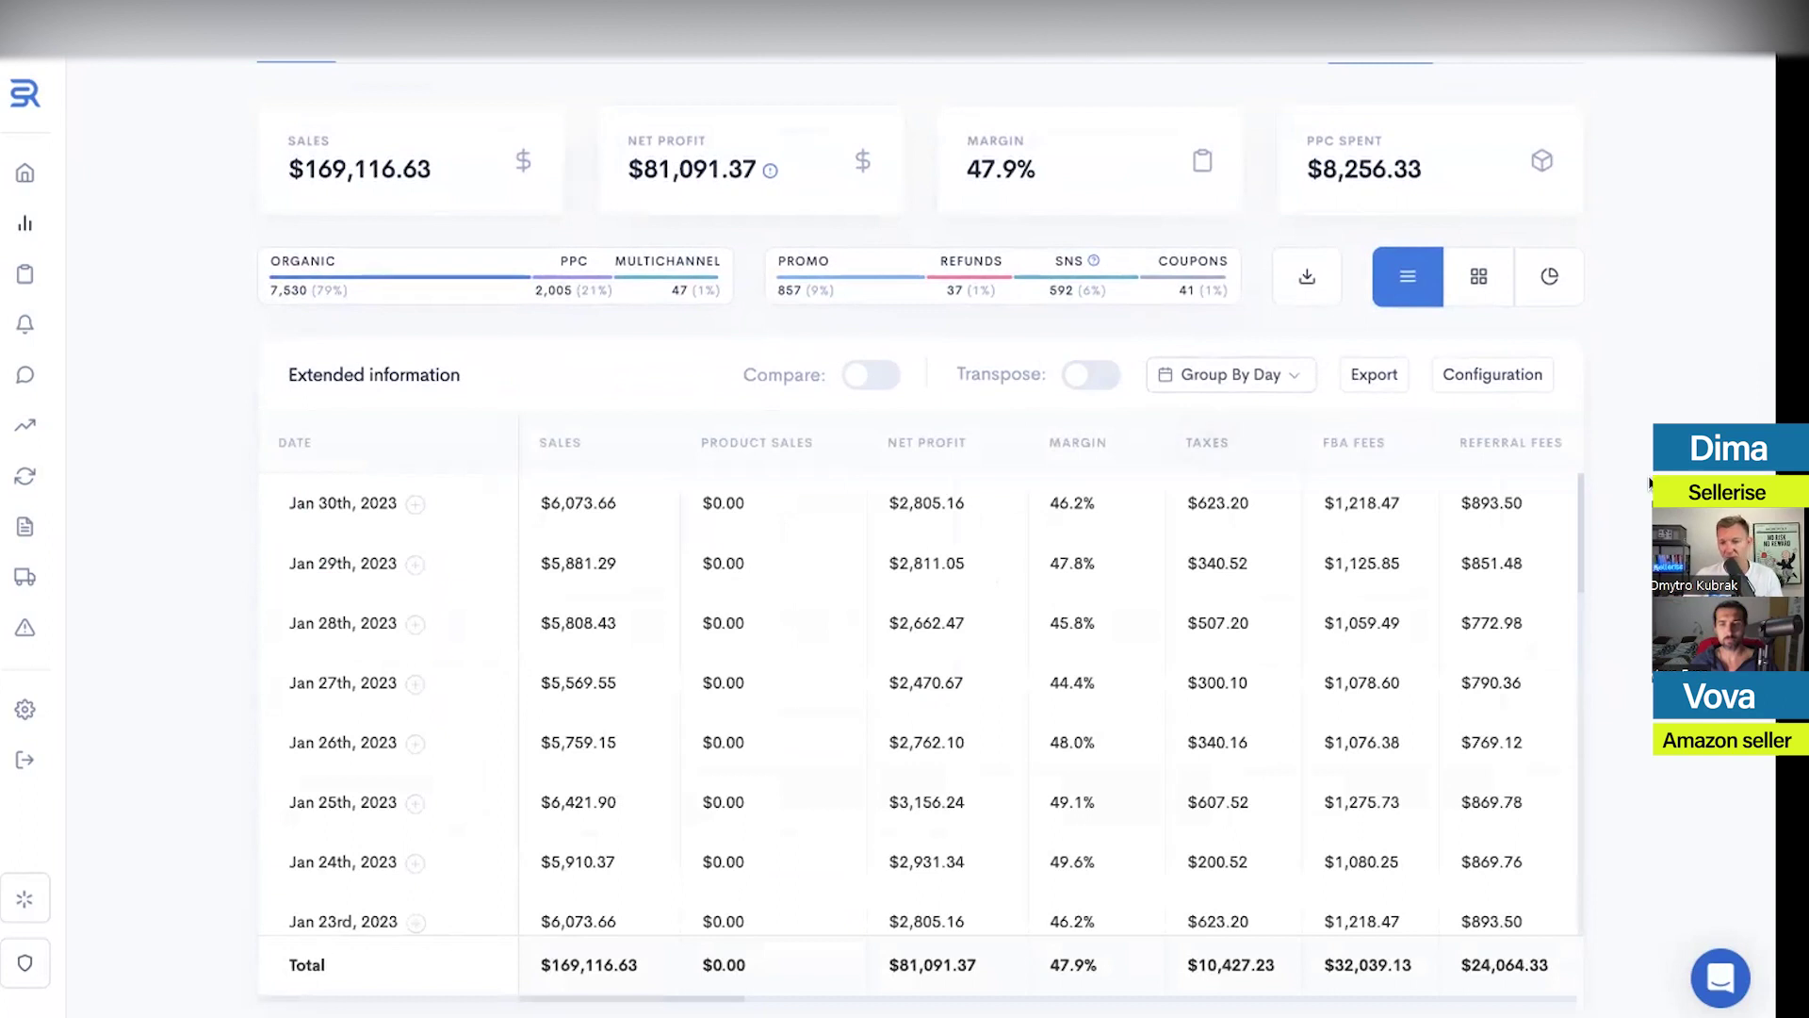
View the metric types available for the printer's summary cards and close the selection without changing it
{"action": "scroll", "coordinate": [1649, 483], "scroll_direction": "up", "scroll_amount": 4}
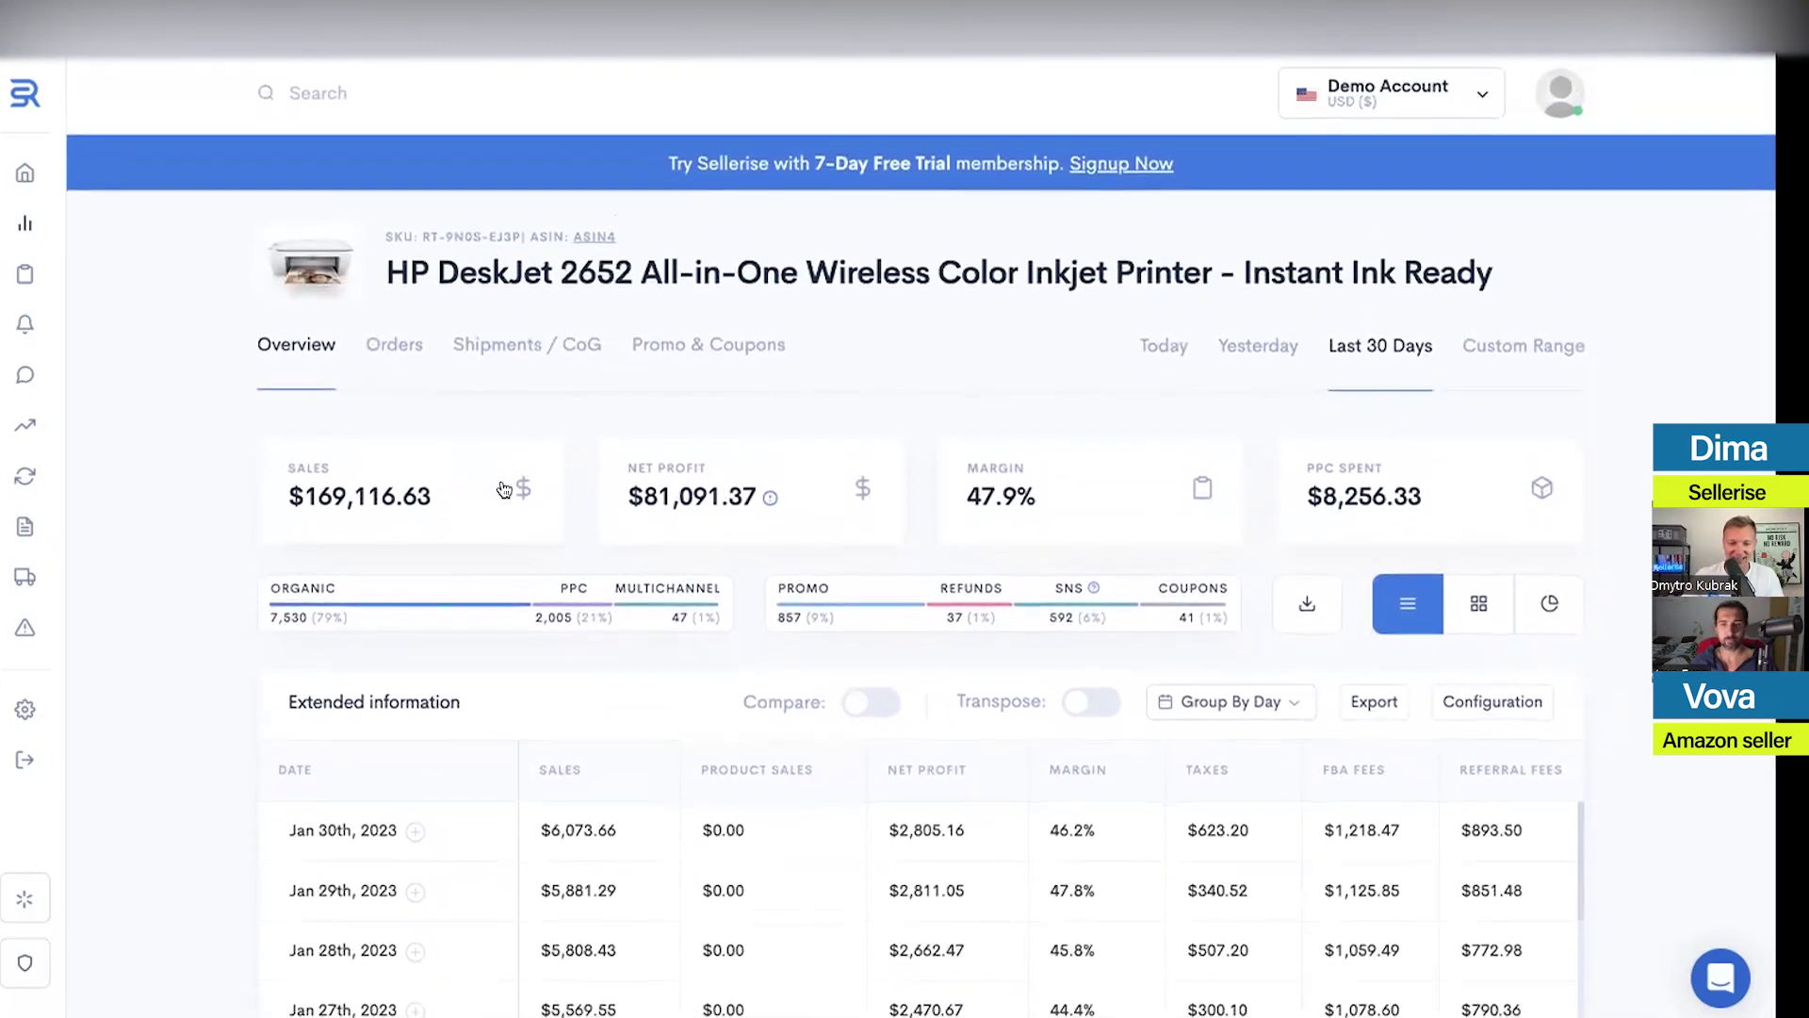
{"action": "left_click", "coordinate": [518, 485]}
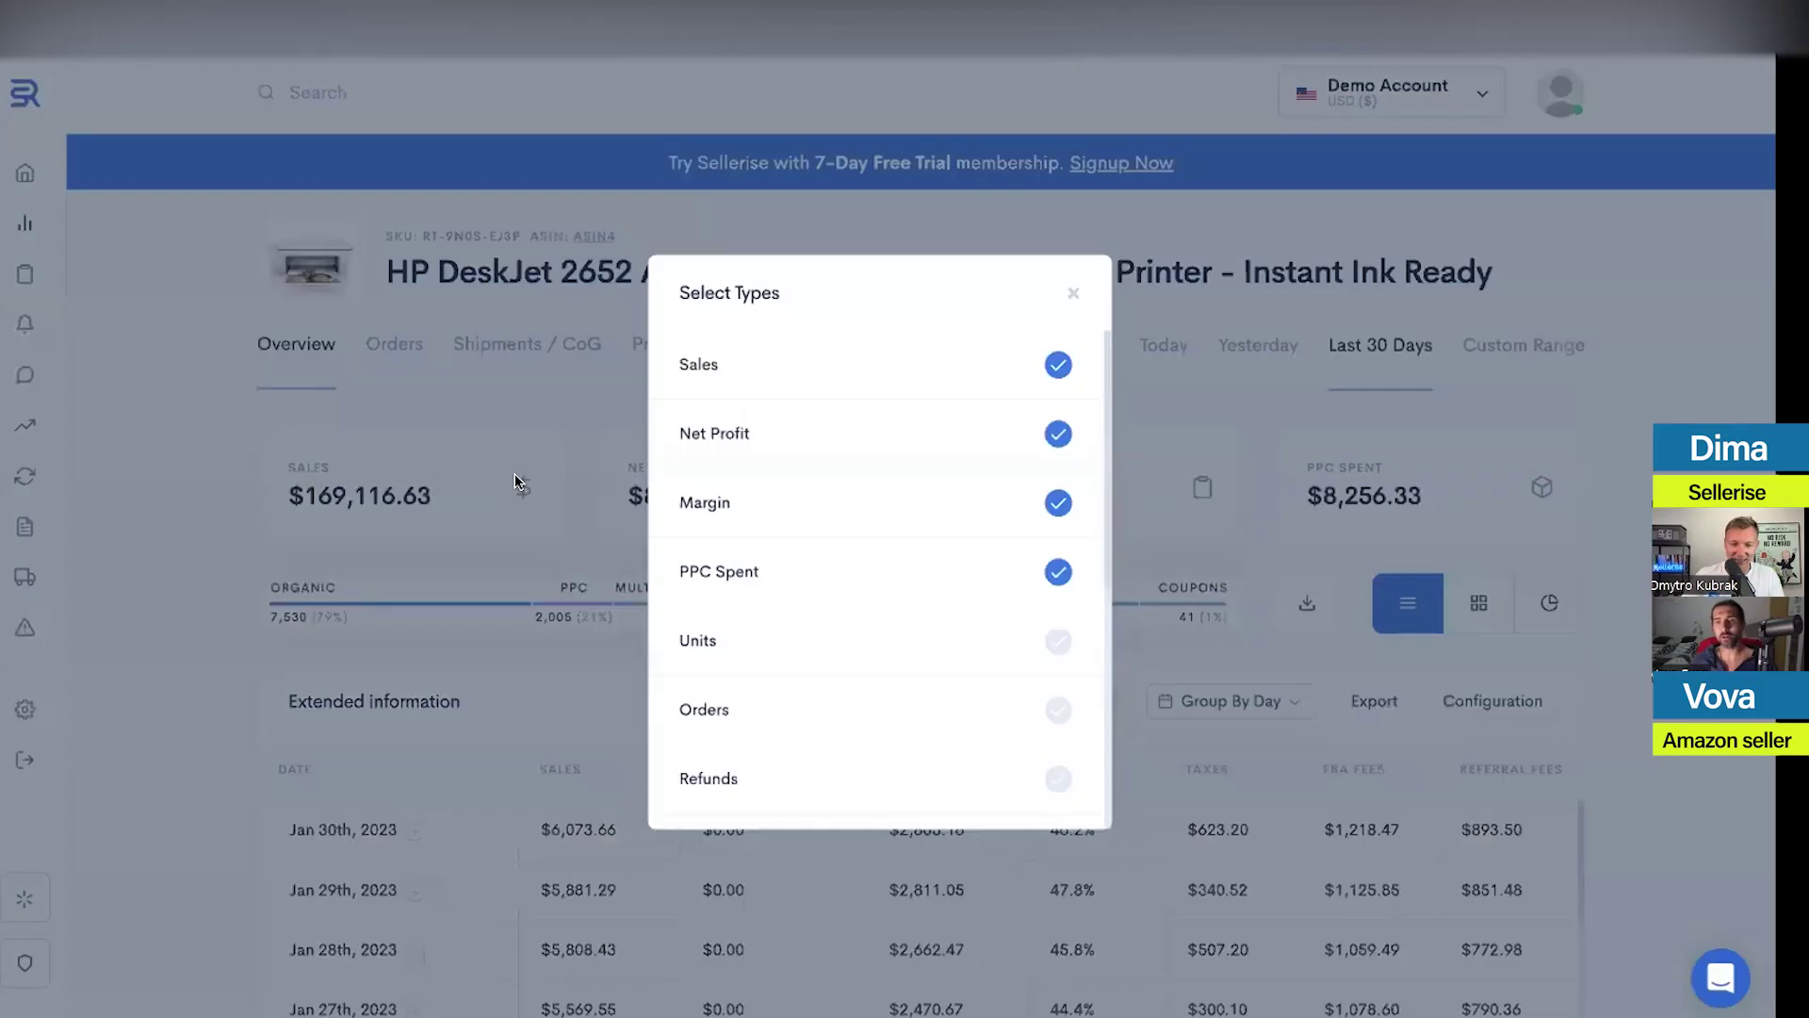
{"action": "left_click", "coordinate": [1075, 292]}
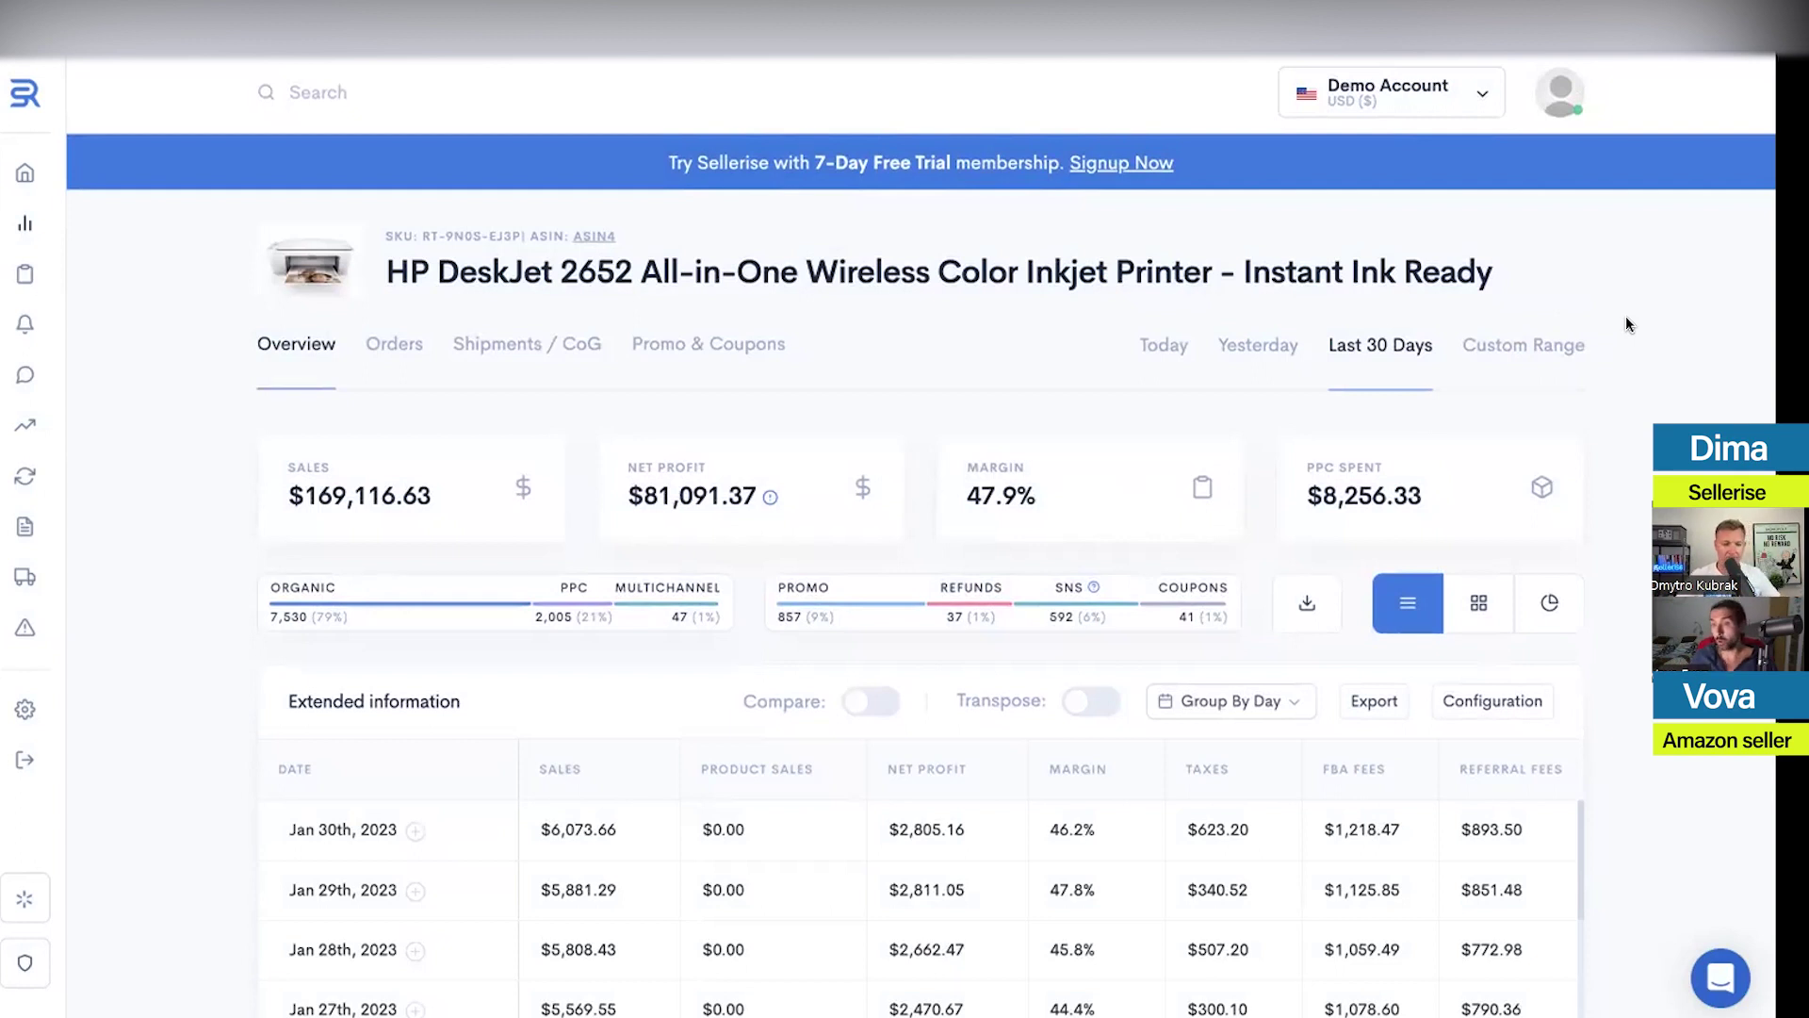
{"action": "scroll", "coordinate": [1656, 398], "scroll_direction": "down", "scroll_amount": 4}
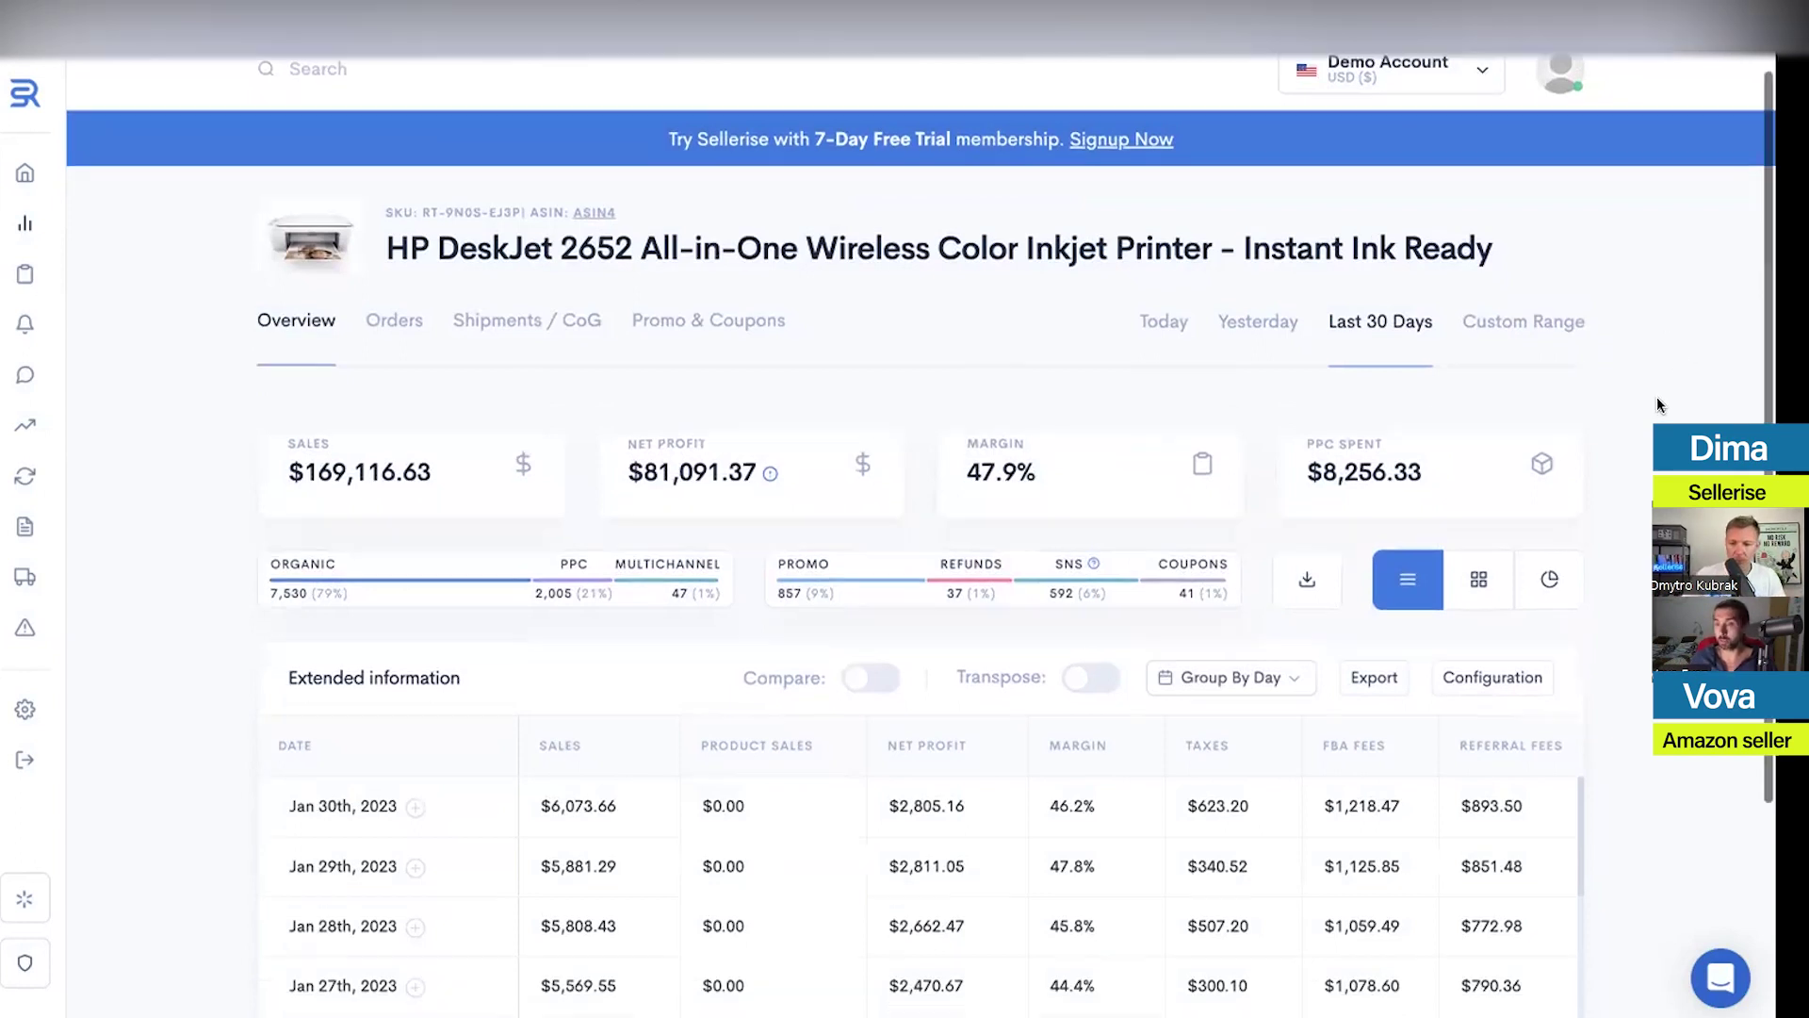
Pin the Ad. Cost column to the left of the printer's daily extended information table
{"action": "scroll", "coordinate": [1265, 525], "scroll_direction": "down", "scroll_amount": 3}
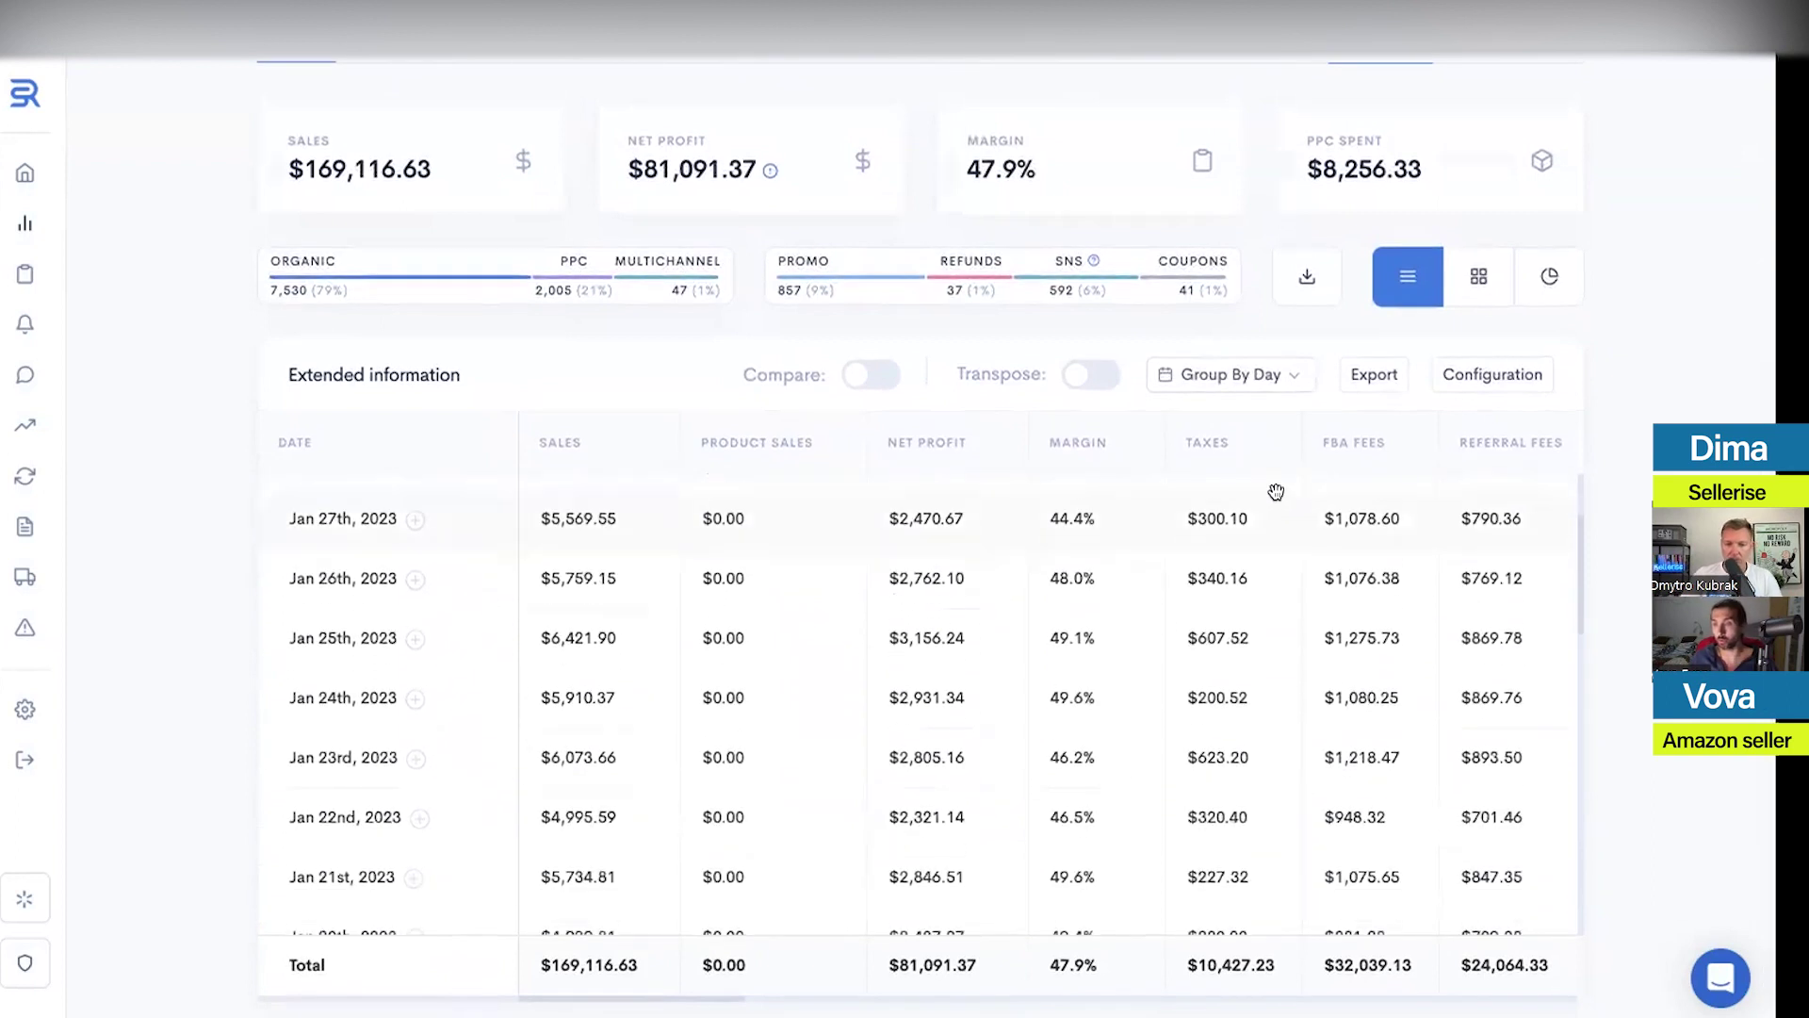
{"action": "scroll", "coordinate": [1282, 489], "scroll_direction": "up", "scroll_amount": 3}
{"action": "scroll", "coordinate": [1258, 563], "scroll_direction": "right", "scroll_amount": 10}
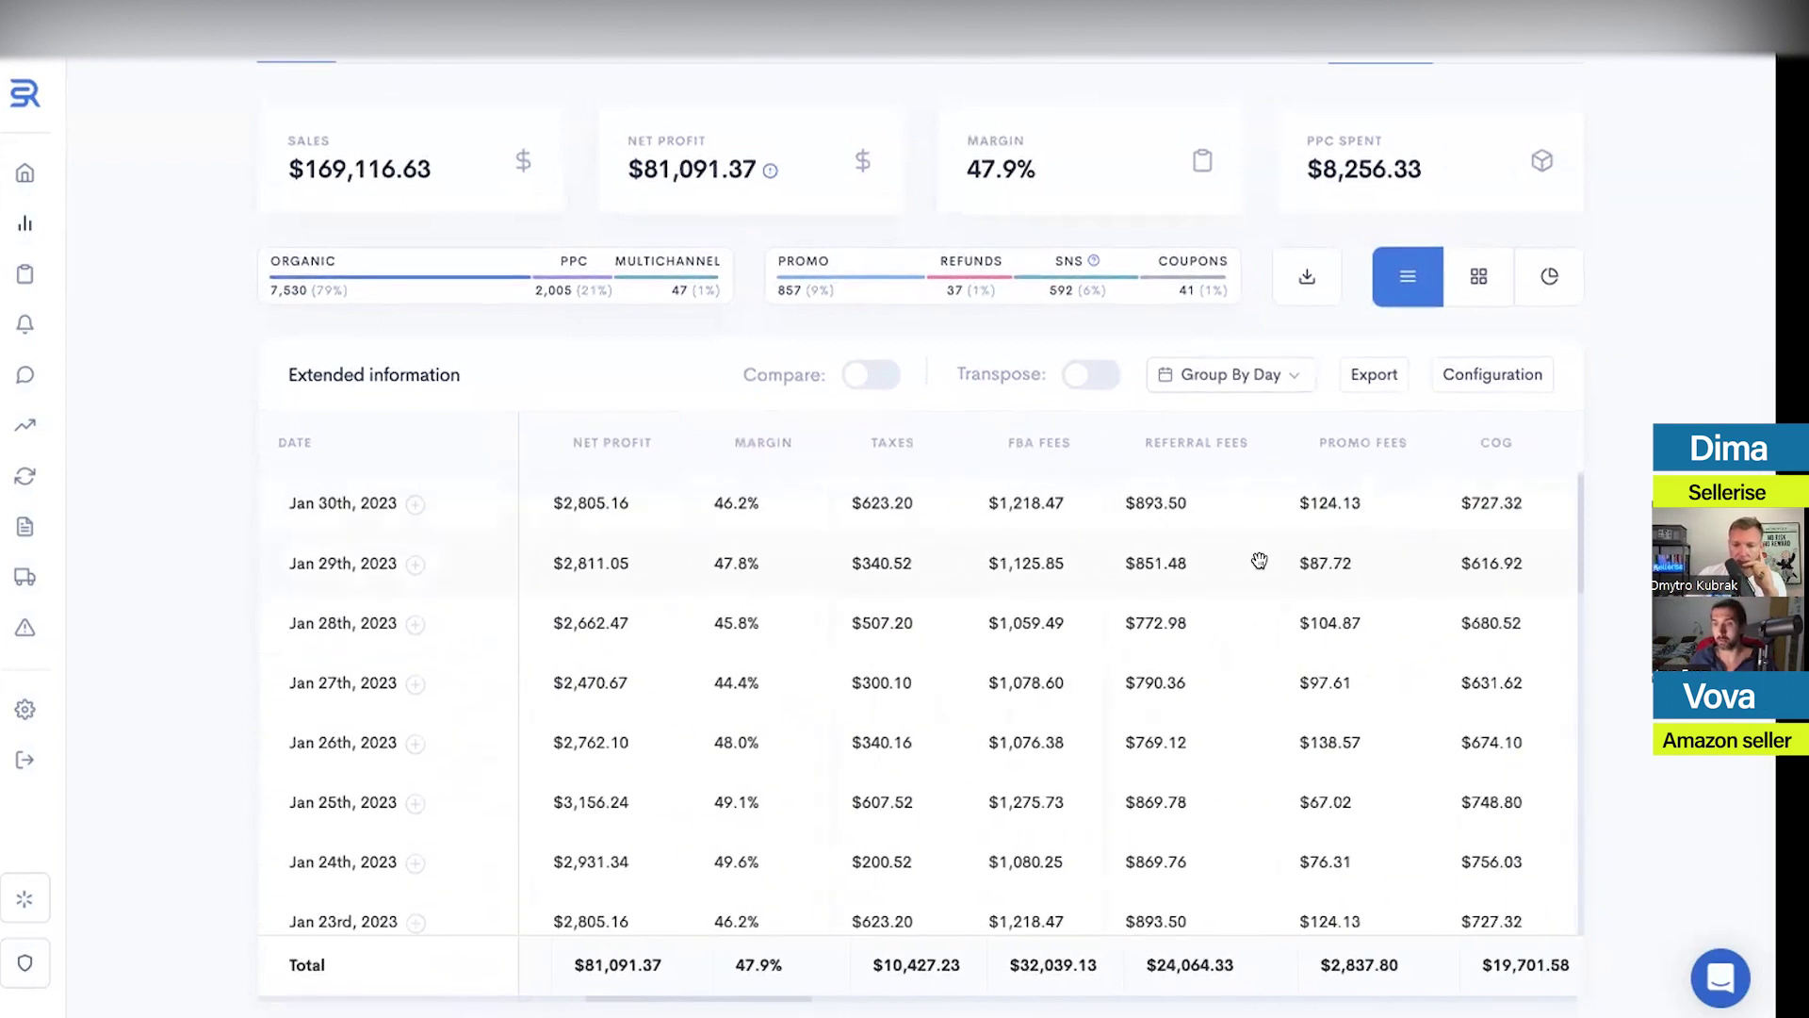
{"action": "scroll", "coordinate": [1258, 562], "scroll_direction": "right", "scroll_amount": 6}
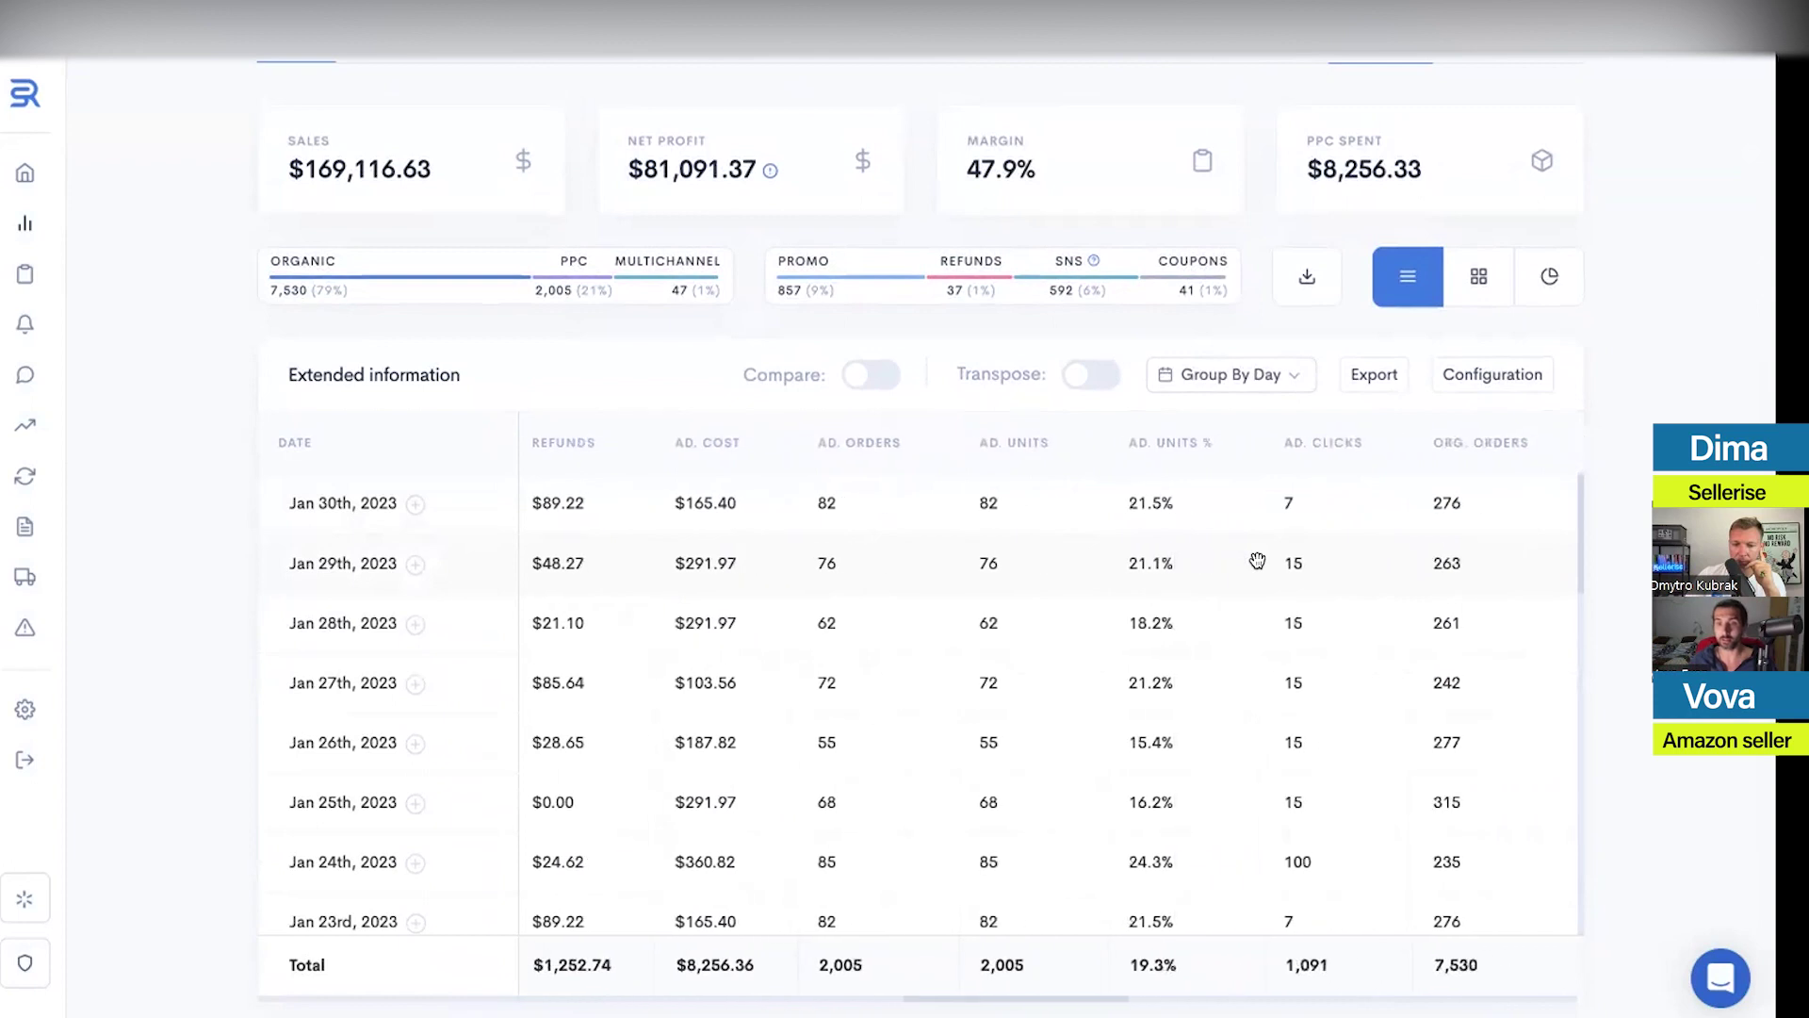
{"action": "scroll", "coordinate": [1258, 563], "scroll_direction": "left", "scroll_amount": 1}
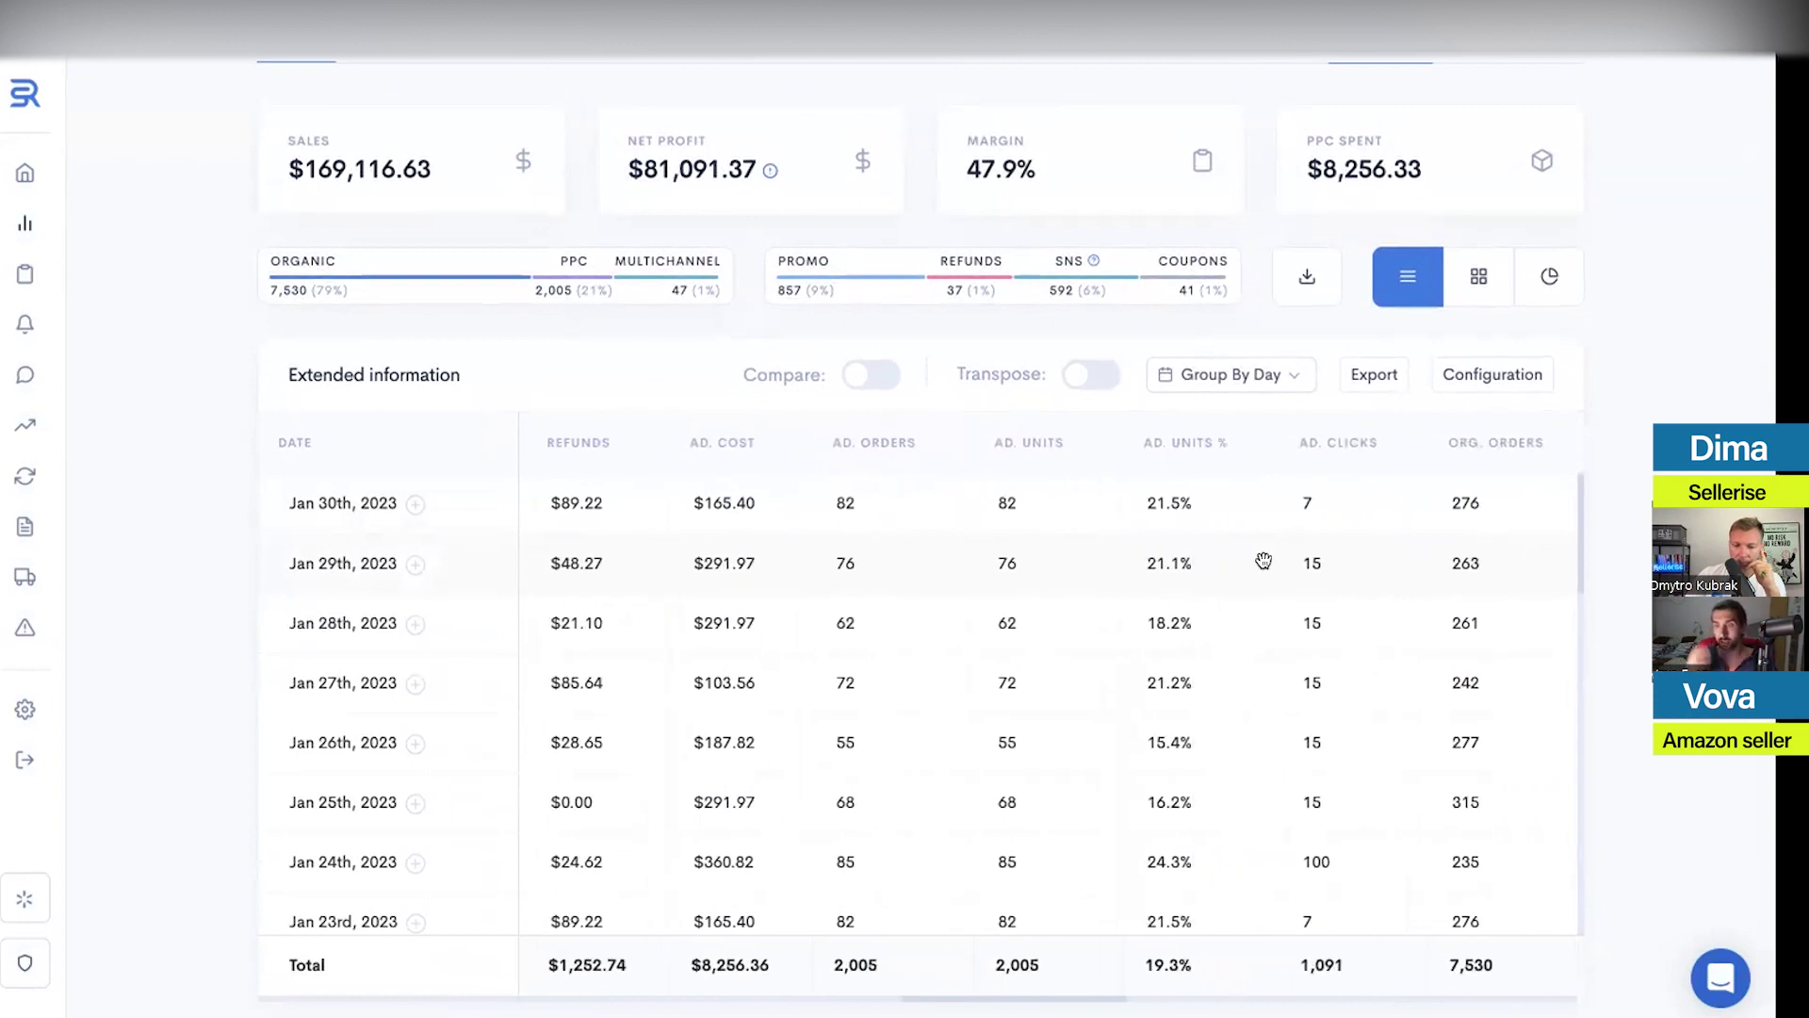
{"action": "scroll", "coordinate": [1262, 562], "scroll_direction": "right", "scroll_amount": 1}
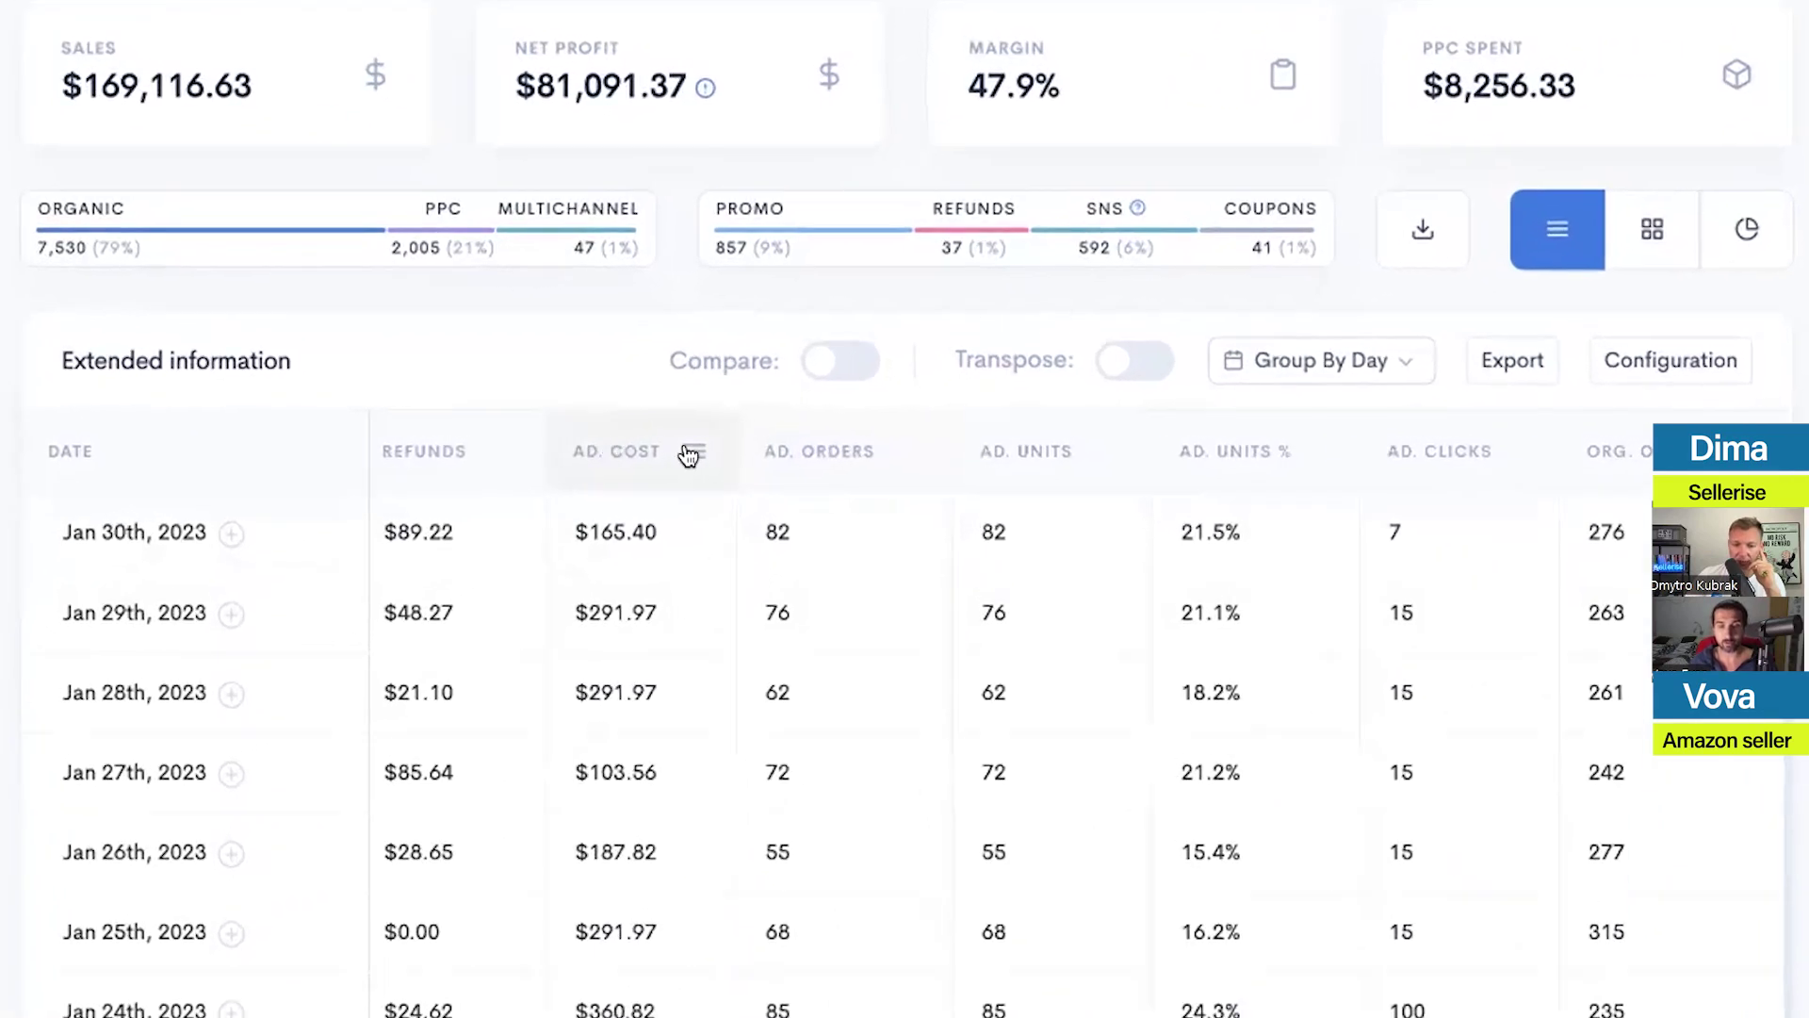
{"action": "left_click", "coordinate": [691, 454]}
{"action": "mouse_move", "coordinate": [768, 539]}
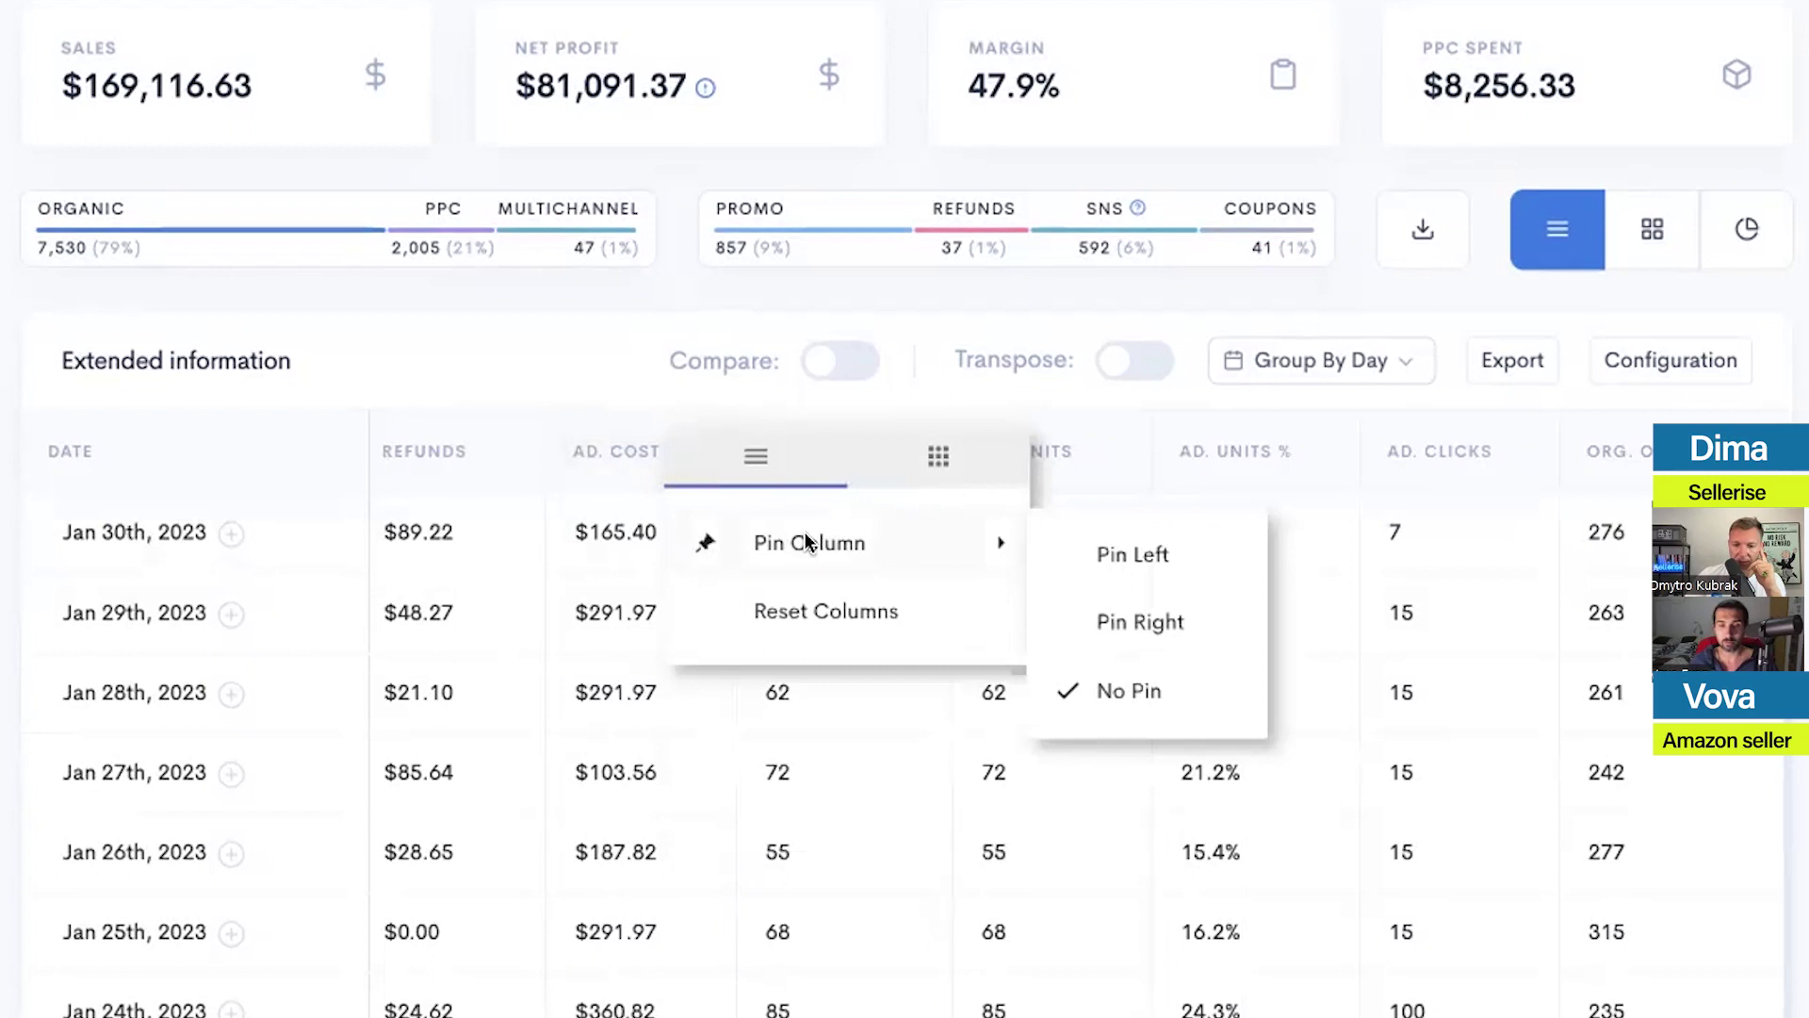
{"action": "left_click", "coordinate": [1112, 554]}
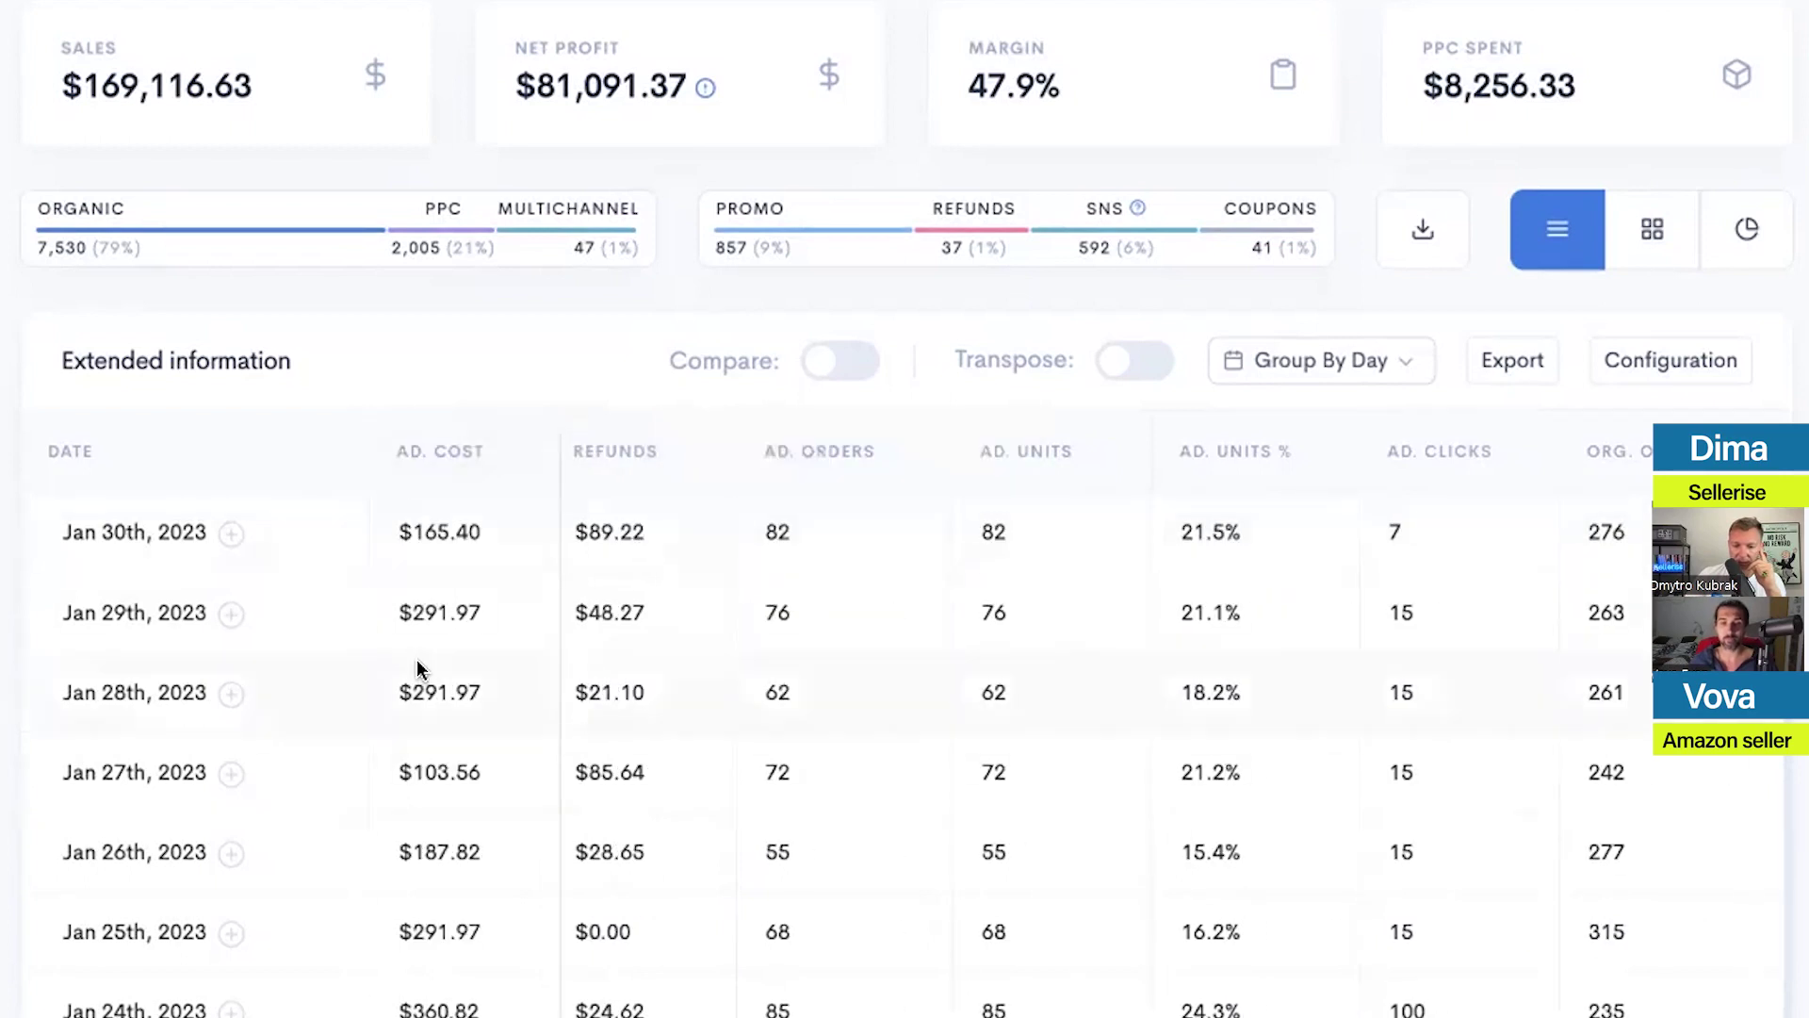
Pin the Net Profit column to the left of the extended information table as well
{"action": "scroll", "coordinate": [1013, 500], "scroll_direction": "left", "scroll_amount": 5}
{"action": "scroll", "coordinate": [1004, 498], "scroll_direction": "left", "scroll_amount": 2}
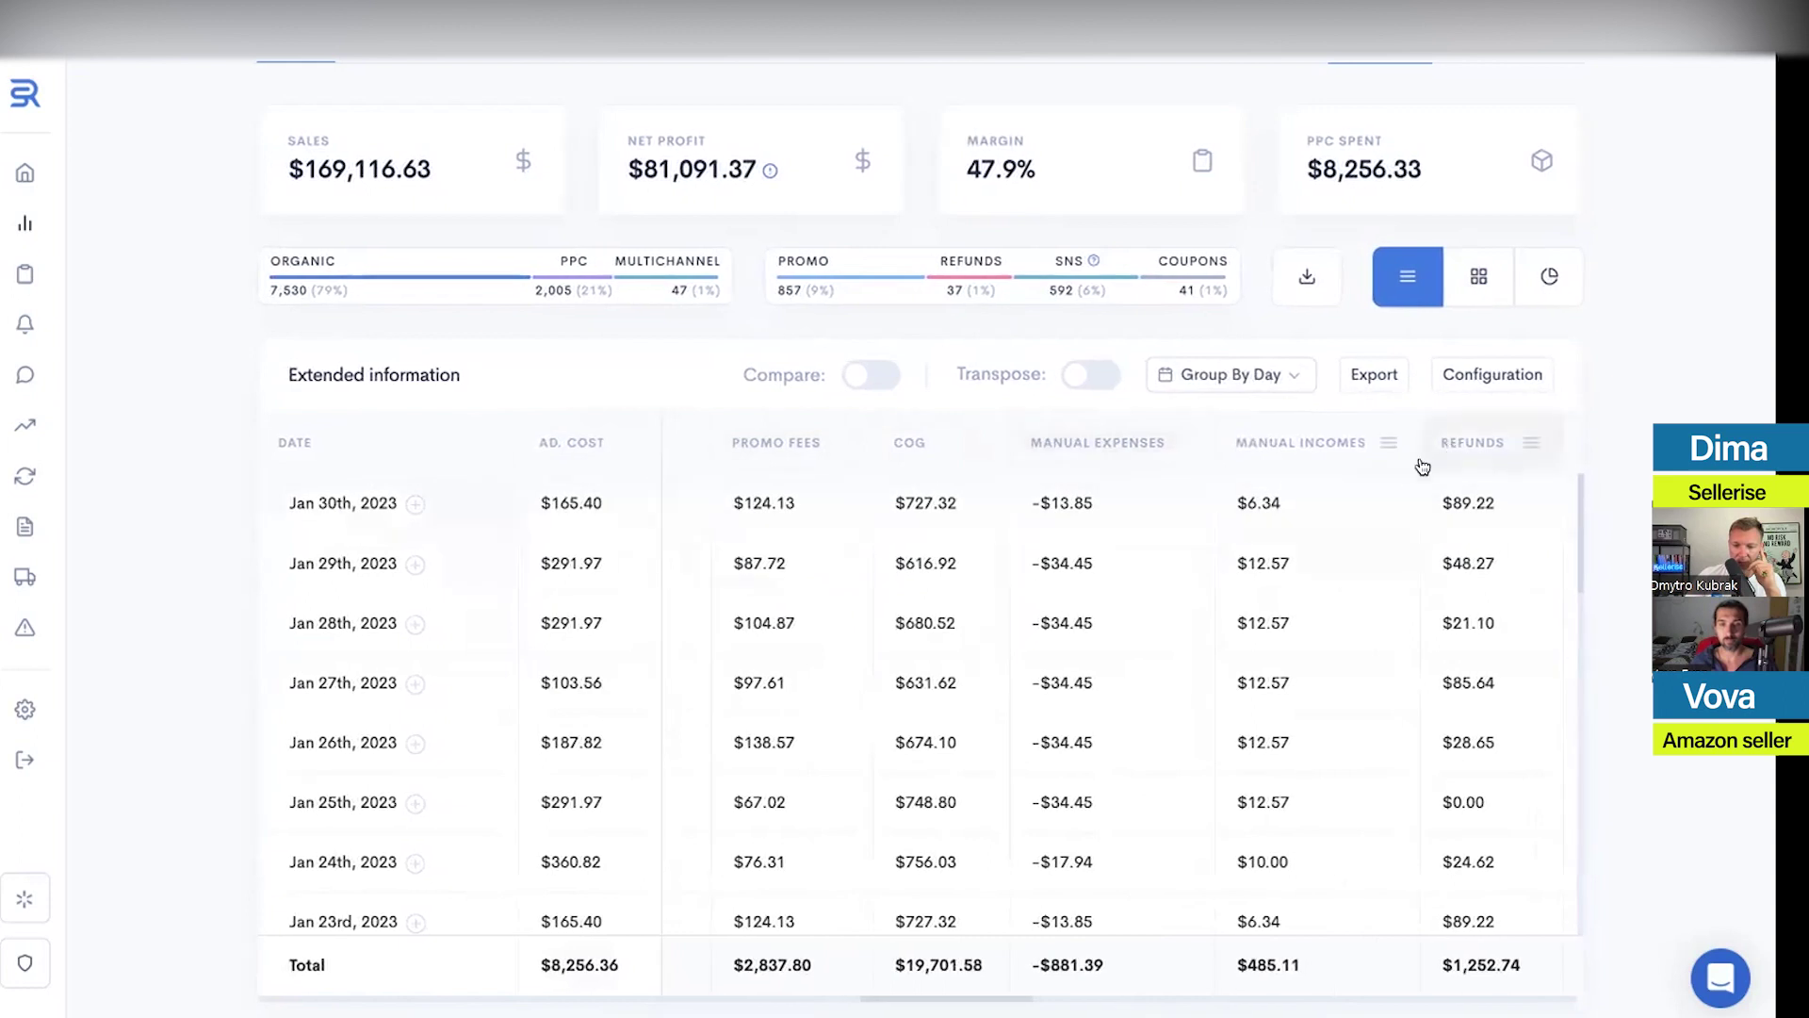
{"action": "scroll", "coordinate": [885, 578], "scroll_direction": "left", "scroll_amount": 6}
{"action": "scroll", "coordinate": [737, 521], "scroll_direction": "left", "scroll_amount": 4}
{"action": "left_click", "coordinate": [1093, 438]}
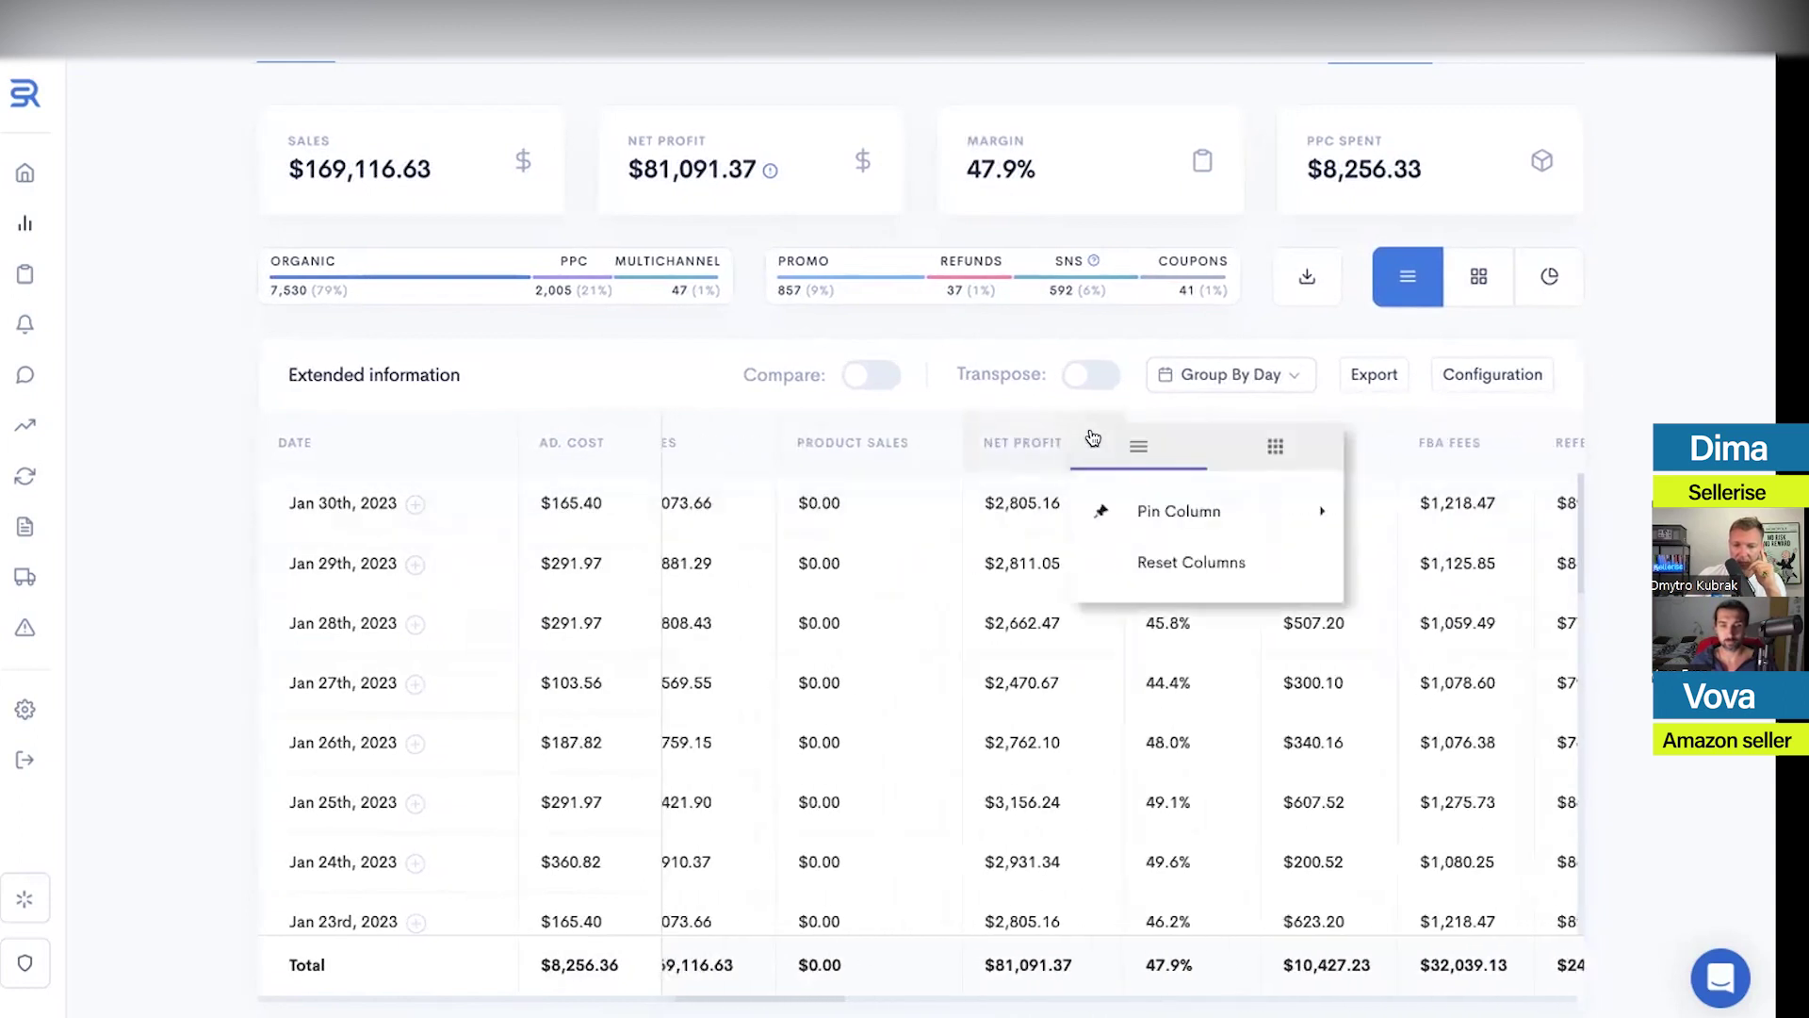
{"action": "left_click", "coordinate": [1405, 510]}
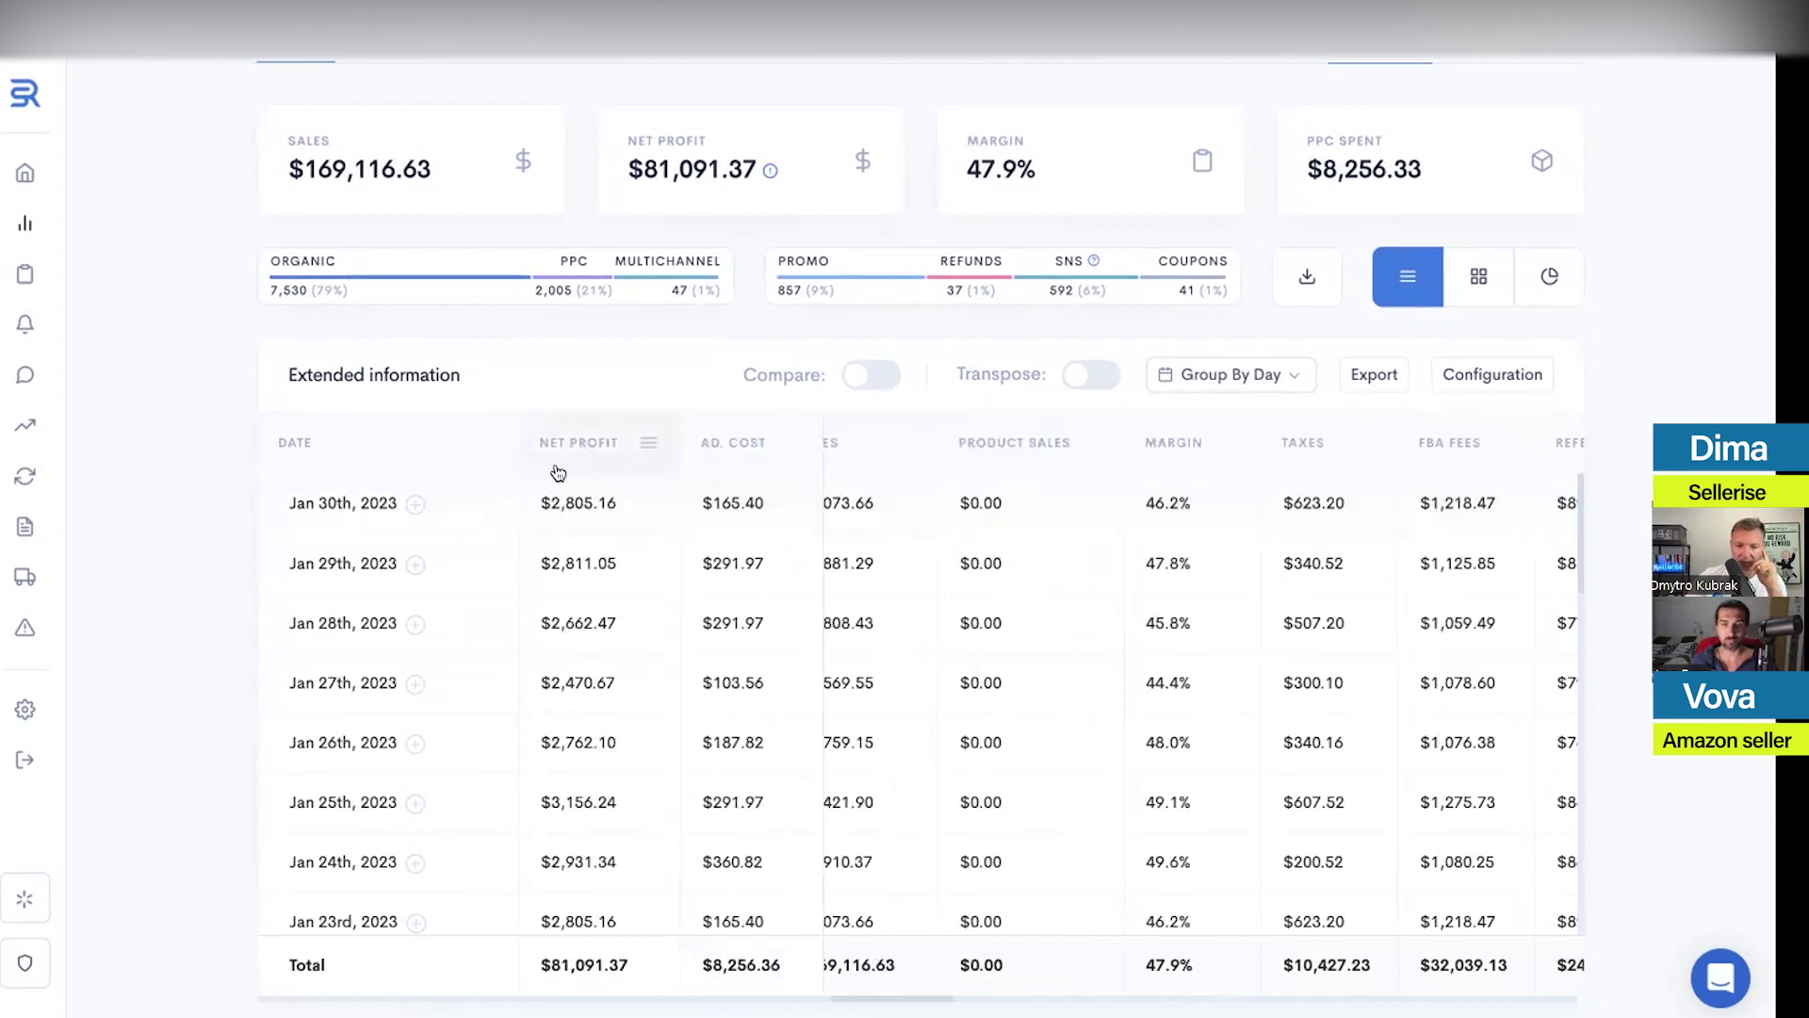
Examine the daily rows with the pinned Net Profit and Ad. Cost columns alongside the printer's summary cards
{"action": "scroll", "coordinate": [671, 608], "scroll_direction": "down", "scroll_amount": 7}
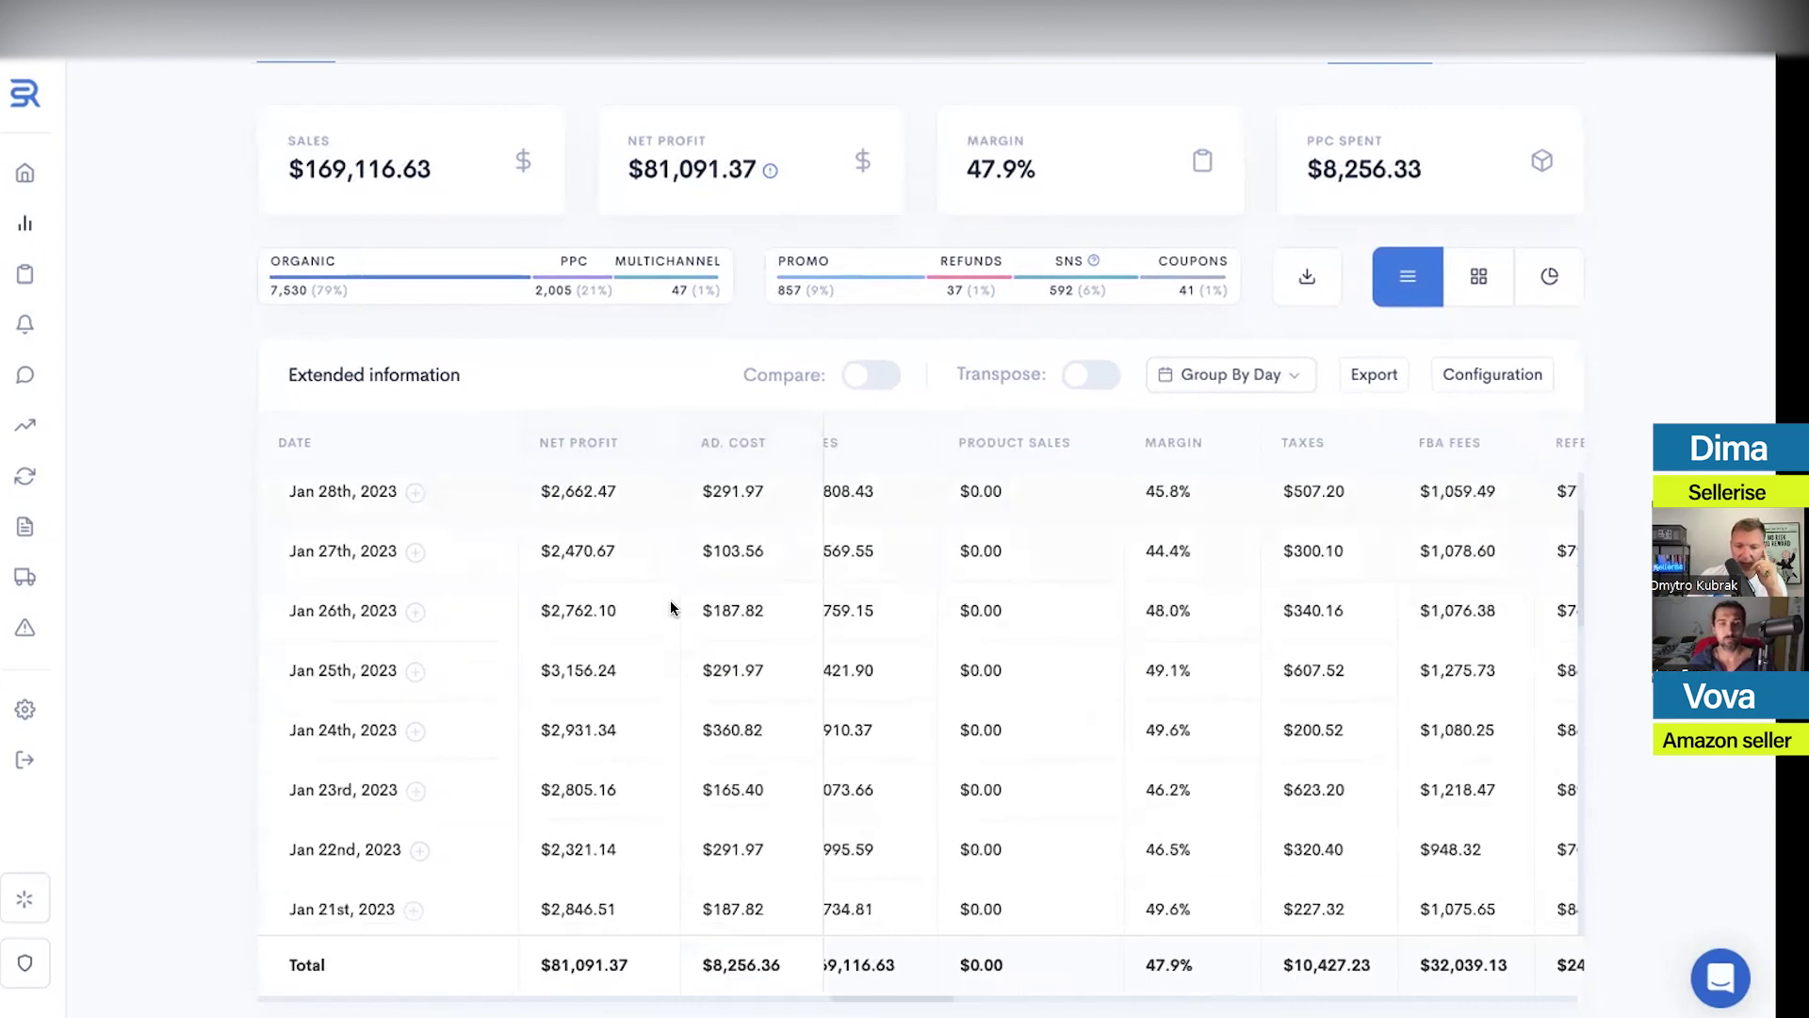
{"action": "scroll", "coordinate": [671, 607], "scroll_direction": "down", "scroll_amount": 10}
{"action": "scroll", "coordinate": [679, 620], "scroll_direction": "up", "scroll_amount": 6}
{"action": "scroll", "coordinate": [679, 620], "scroll_direction": "up", "scroll_amount": 10}
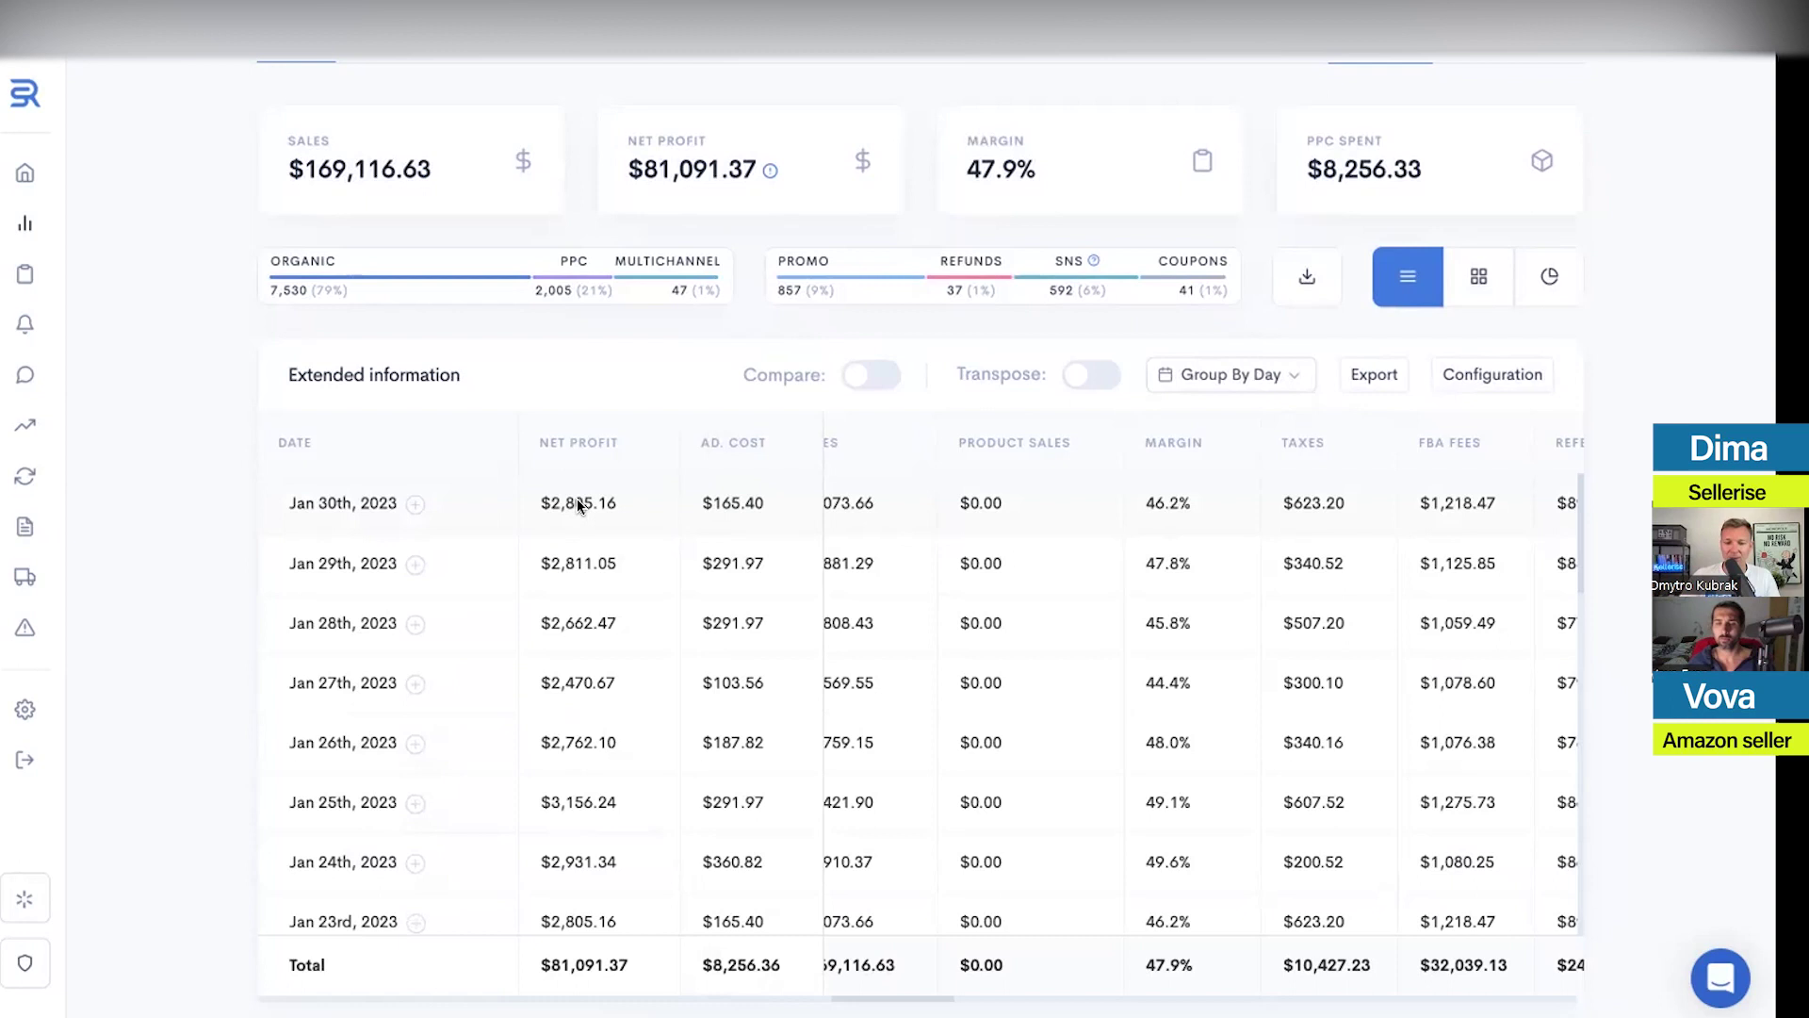
{"action": "scroll", "coordinate": [927, 516], "scroll_direction": "up", "scroll_amount": 1}
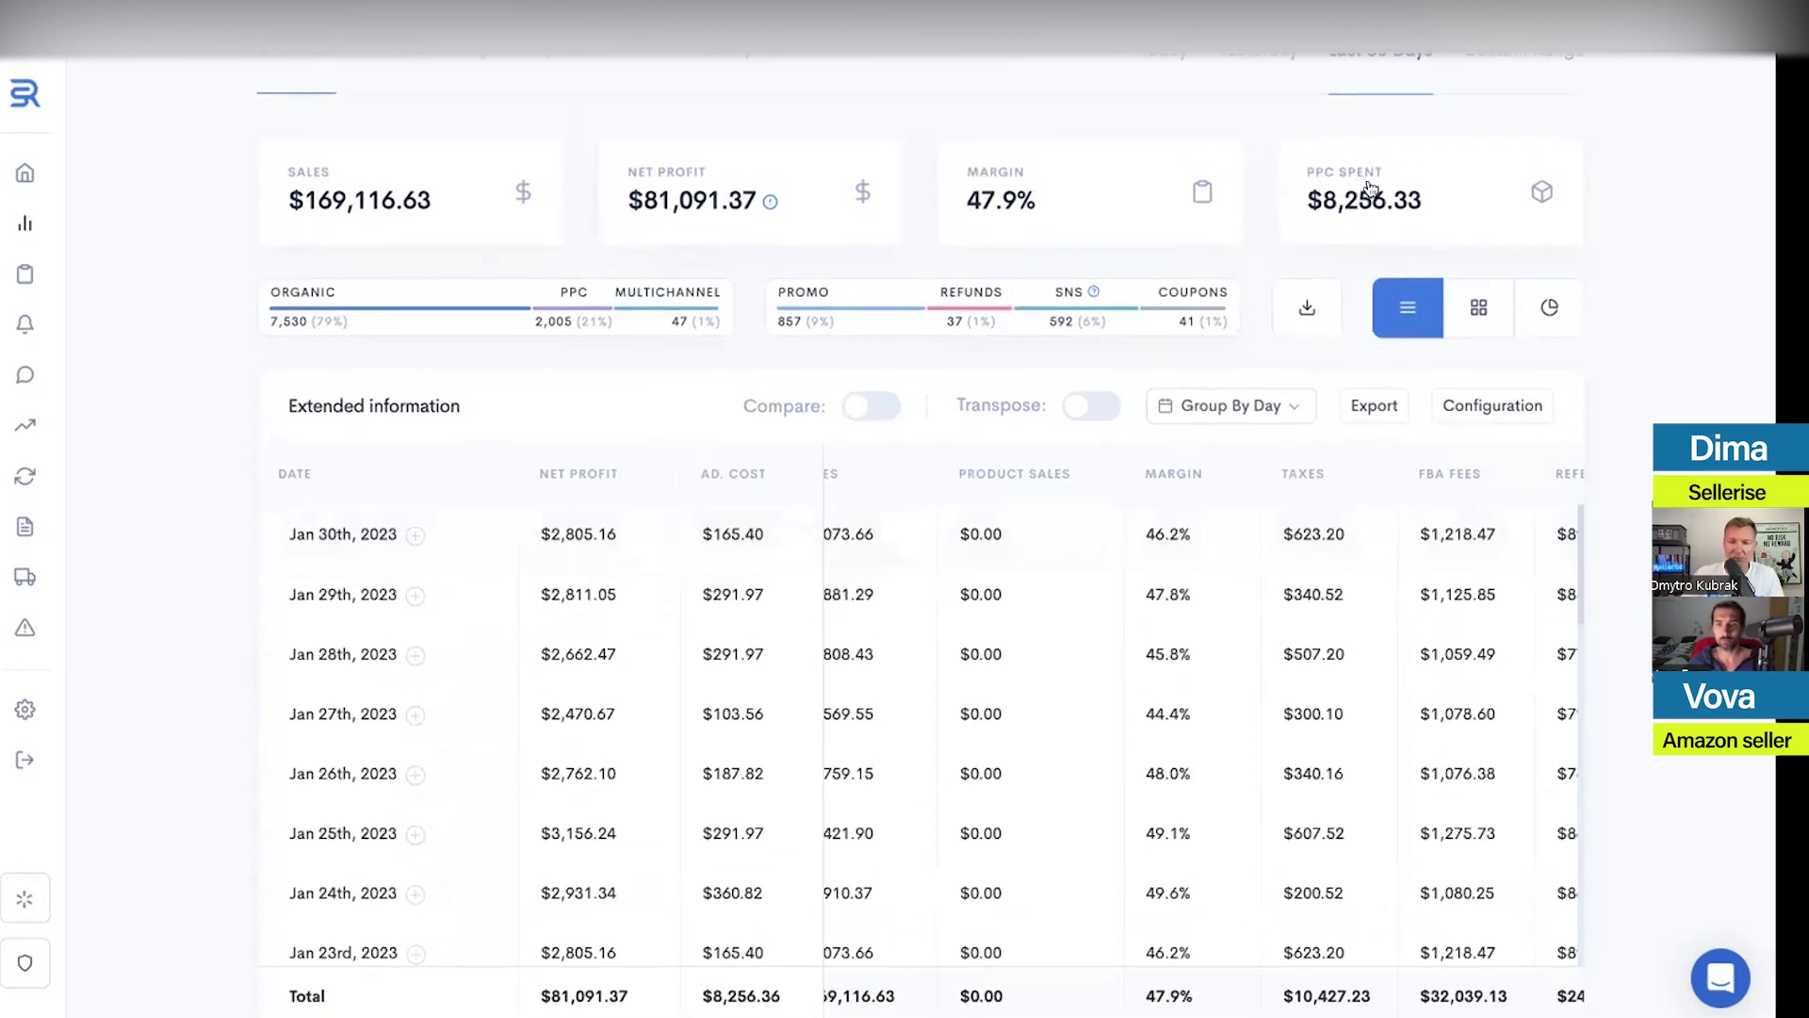
{"action": "scroll", "coordinate": [1372, 188], "scroll_direction": "up", "scroll_amount": 3}
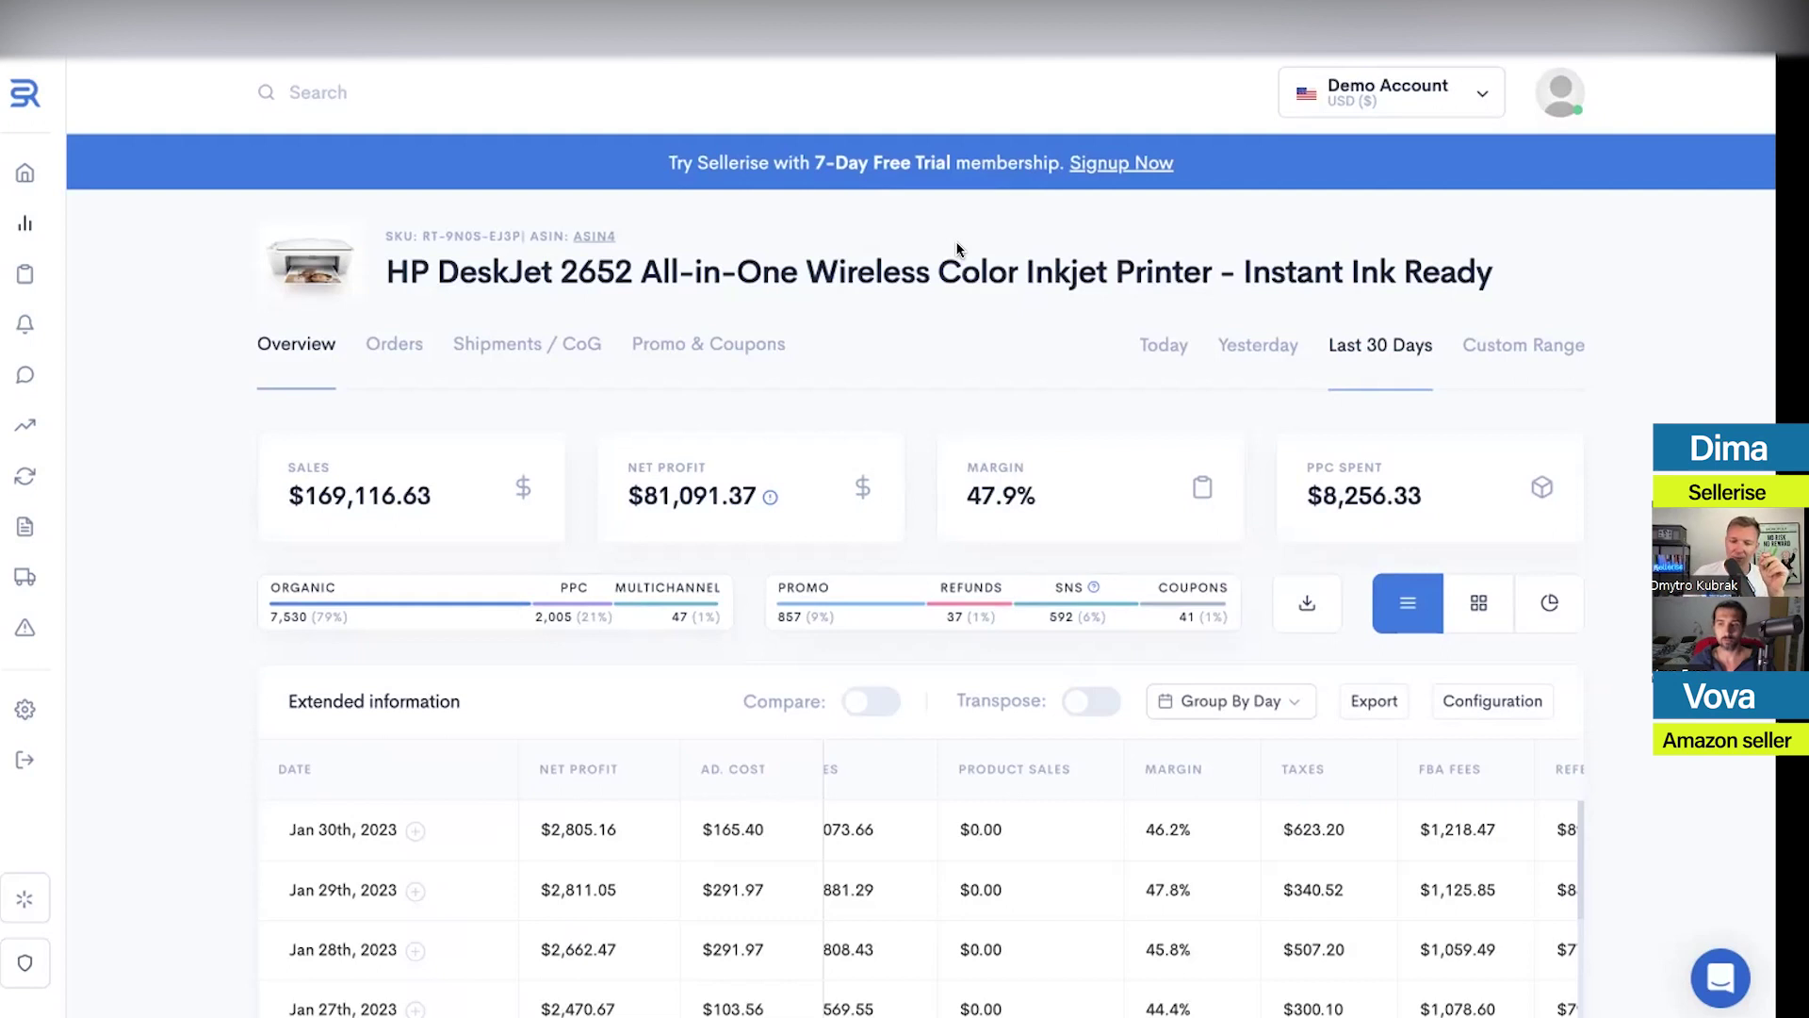
{"action": "scroll", "coordinate": [918, 367], "scroll_direction": "down", "scroll_amount": 3}
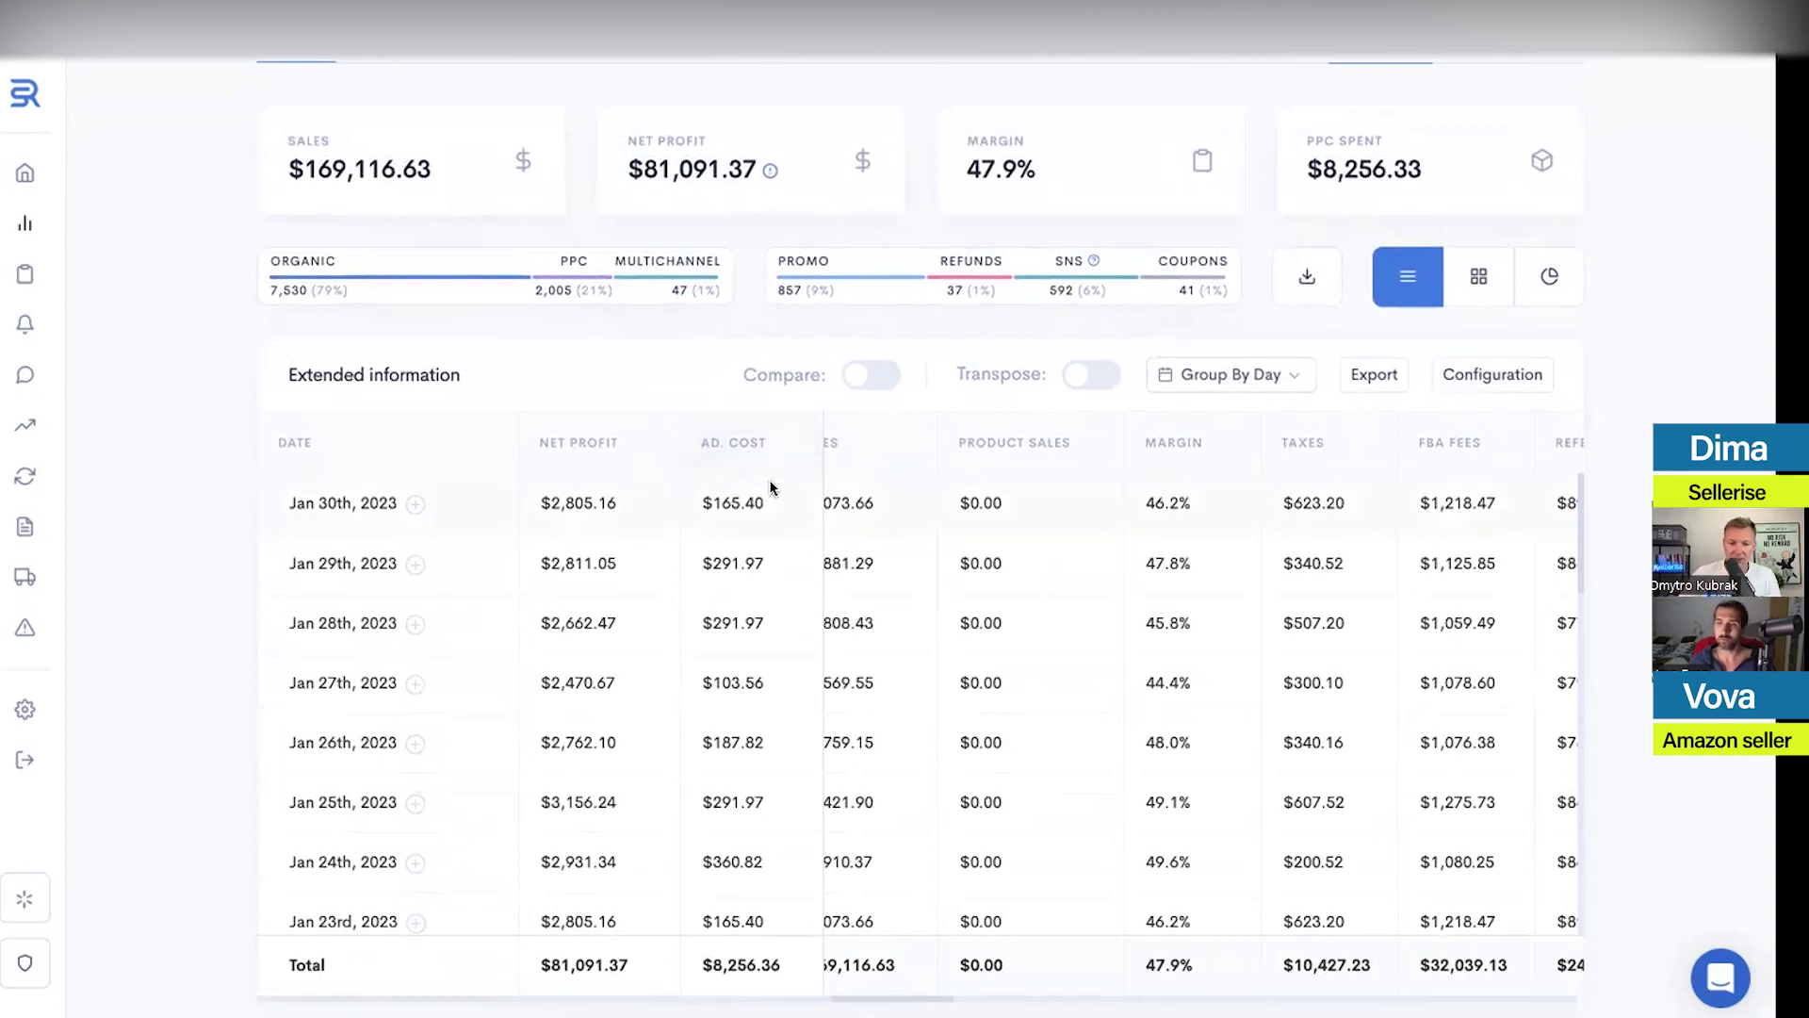
{"action": "scroll", "coordinate": [775, 482], "scroll_direction": "up", "scroll_amount": 3}
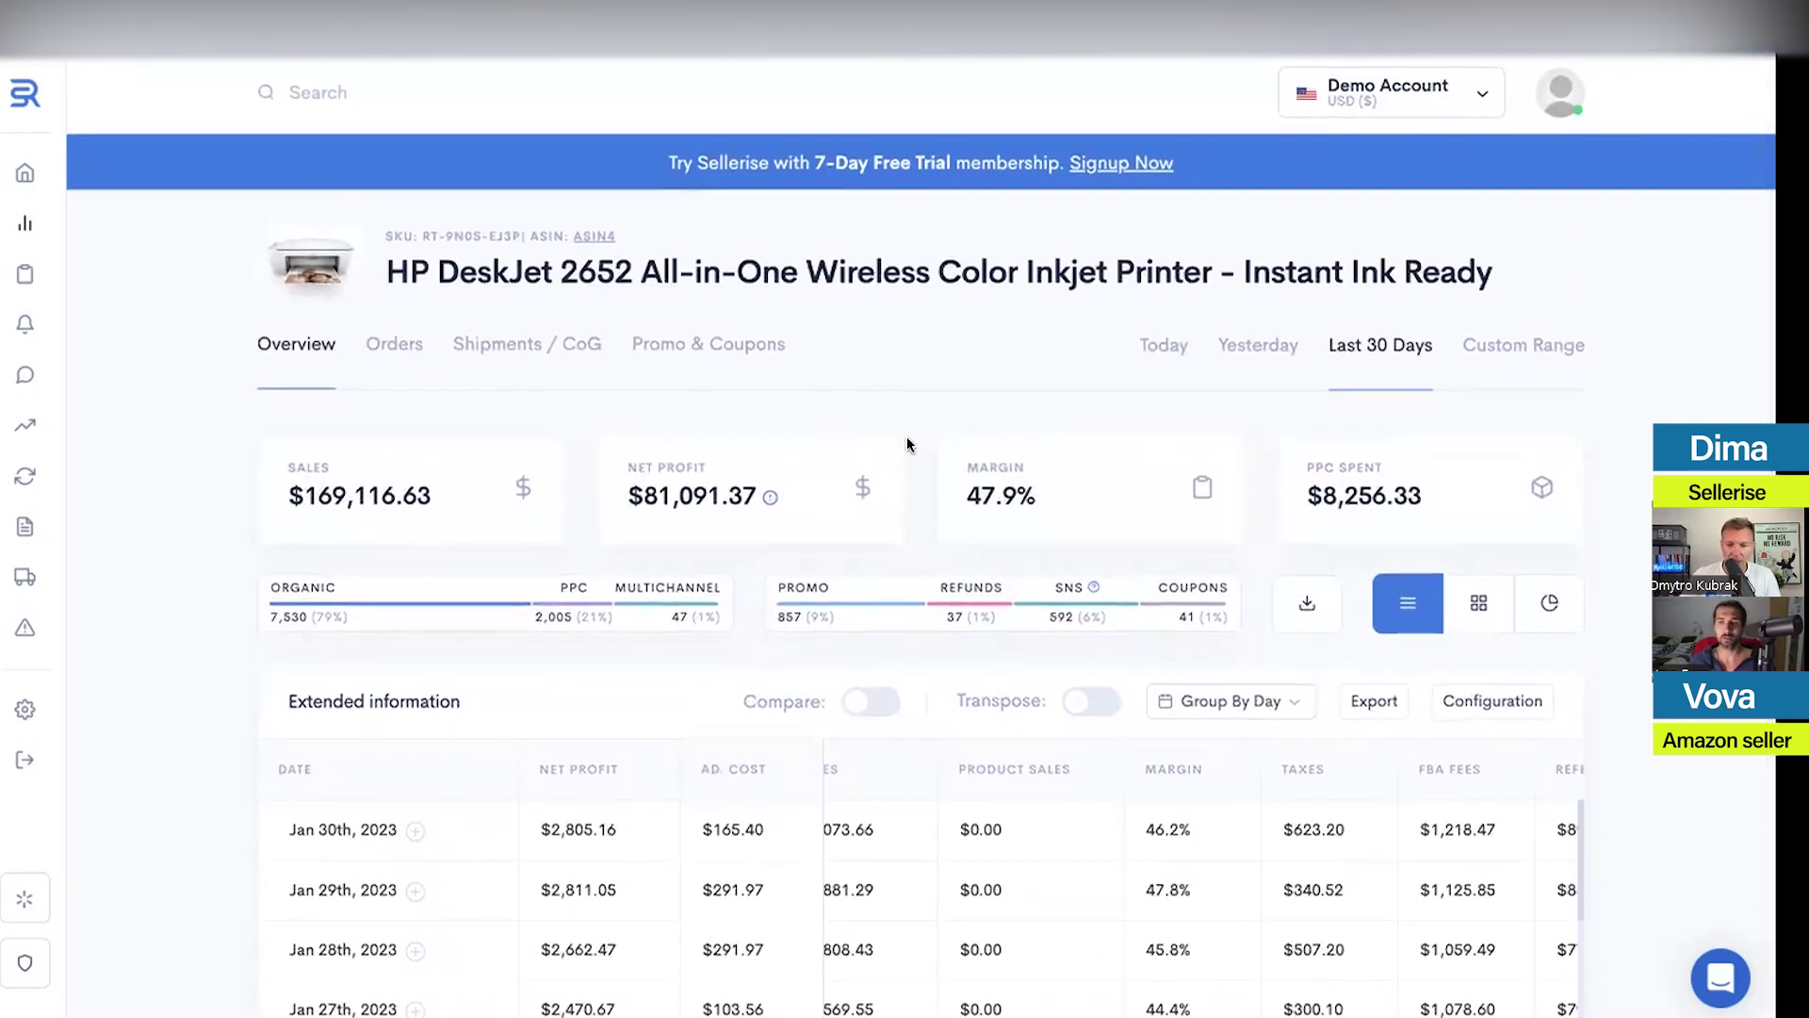
{"action": "scroll", "coordinate": [907, 438], "scroll_direction": "down", "scroll_amount": 3}
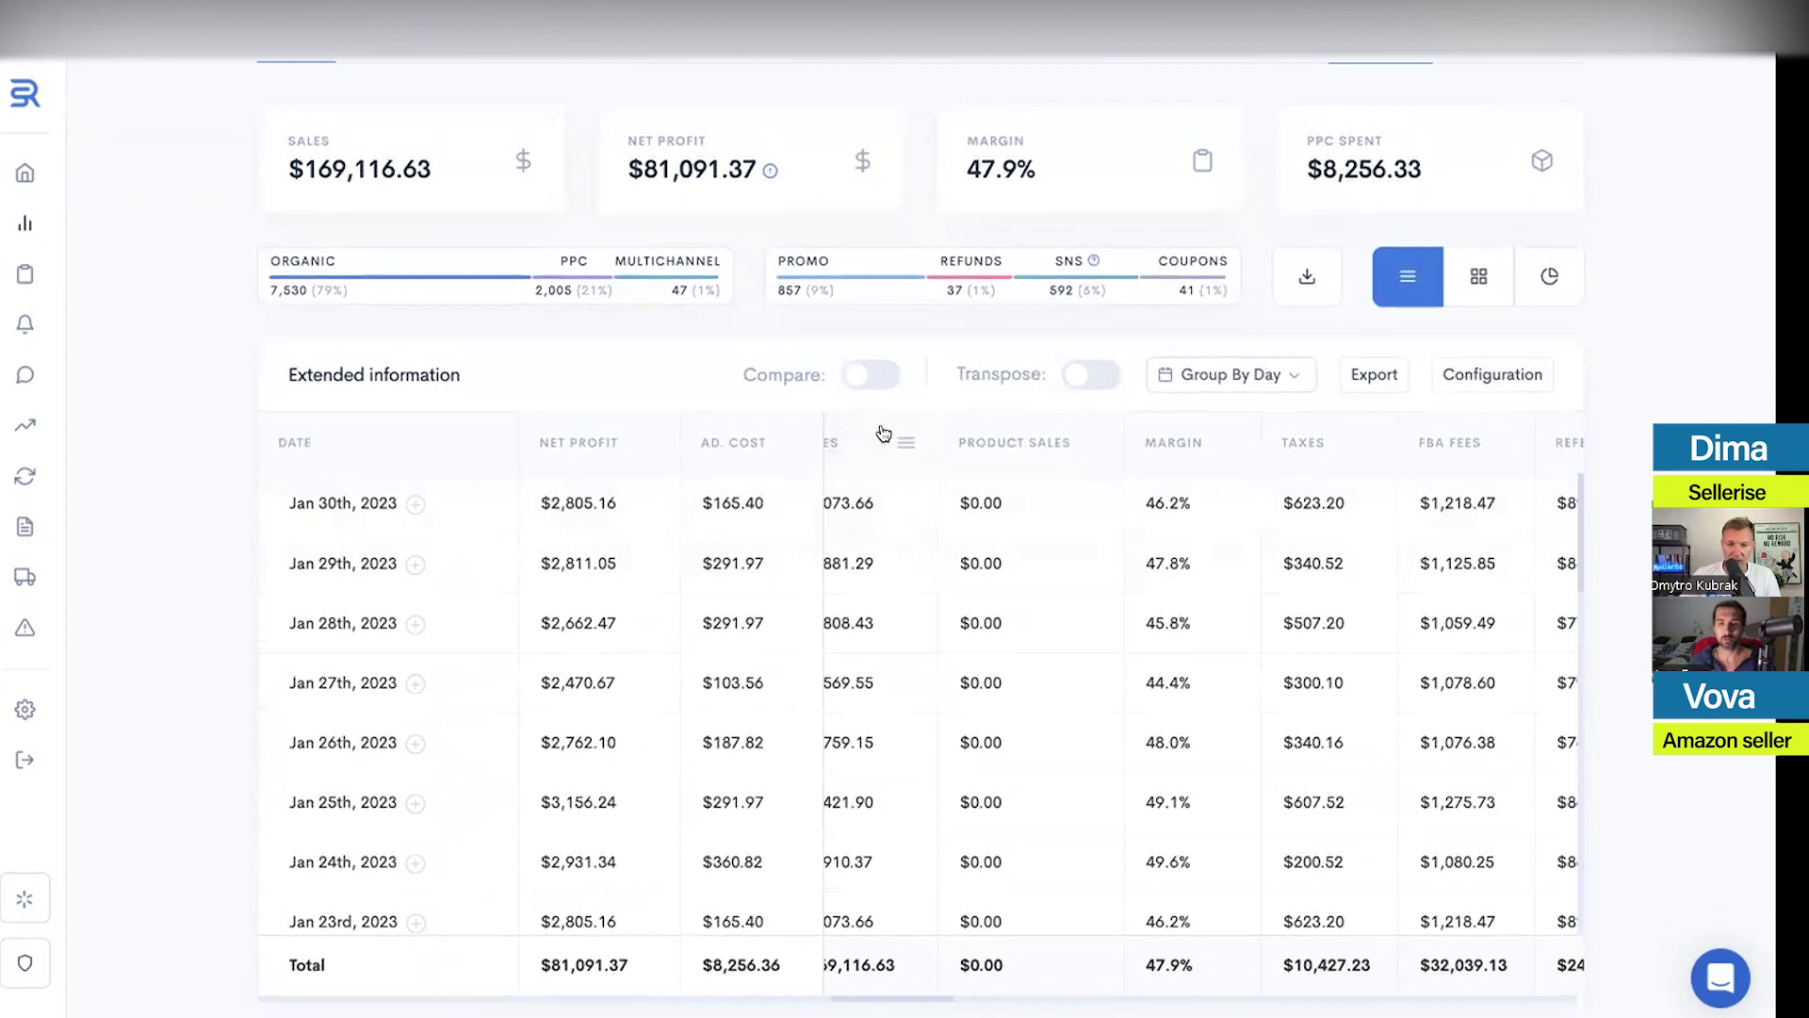
{"action": "scroll", "coordinate": [883, 433], "scroll_direction": "up", "scroll_amount": 3}
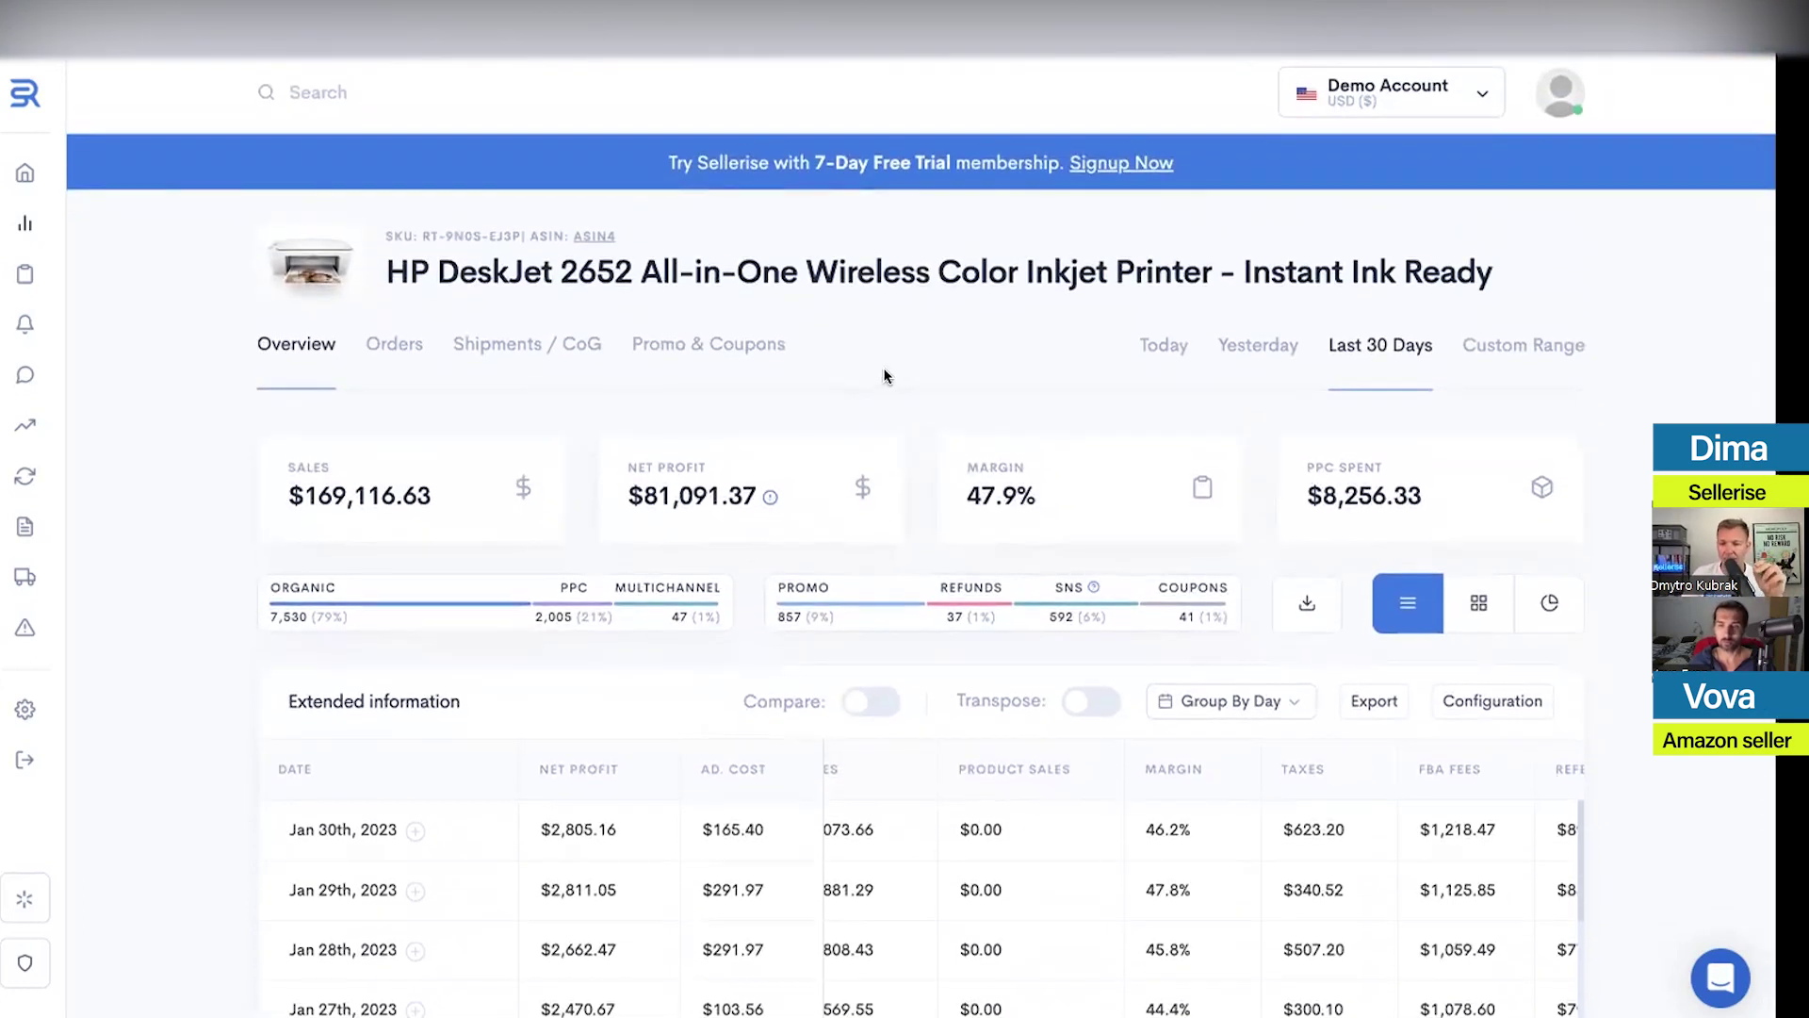
{"action": "scroll", "coordinate": [893, 380], "scroll_direction": "down", "scroll_amount": 3}
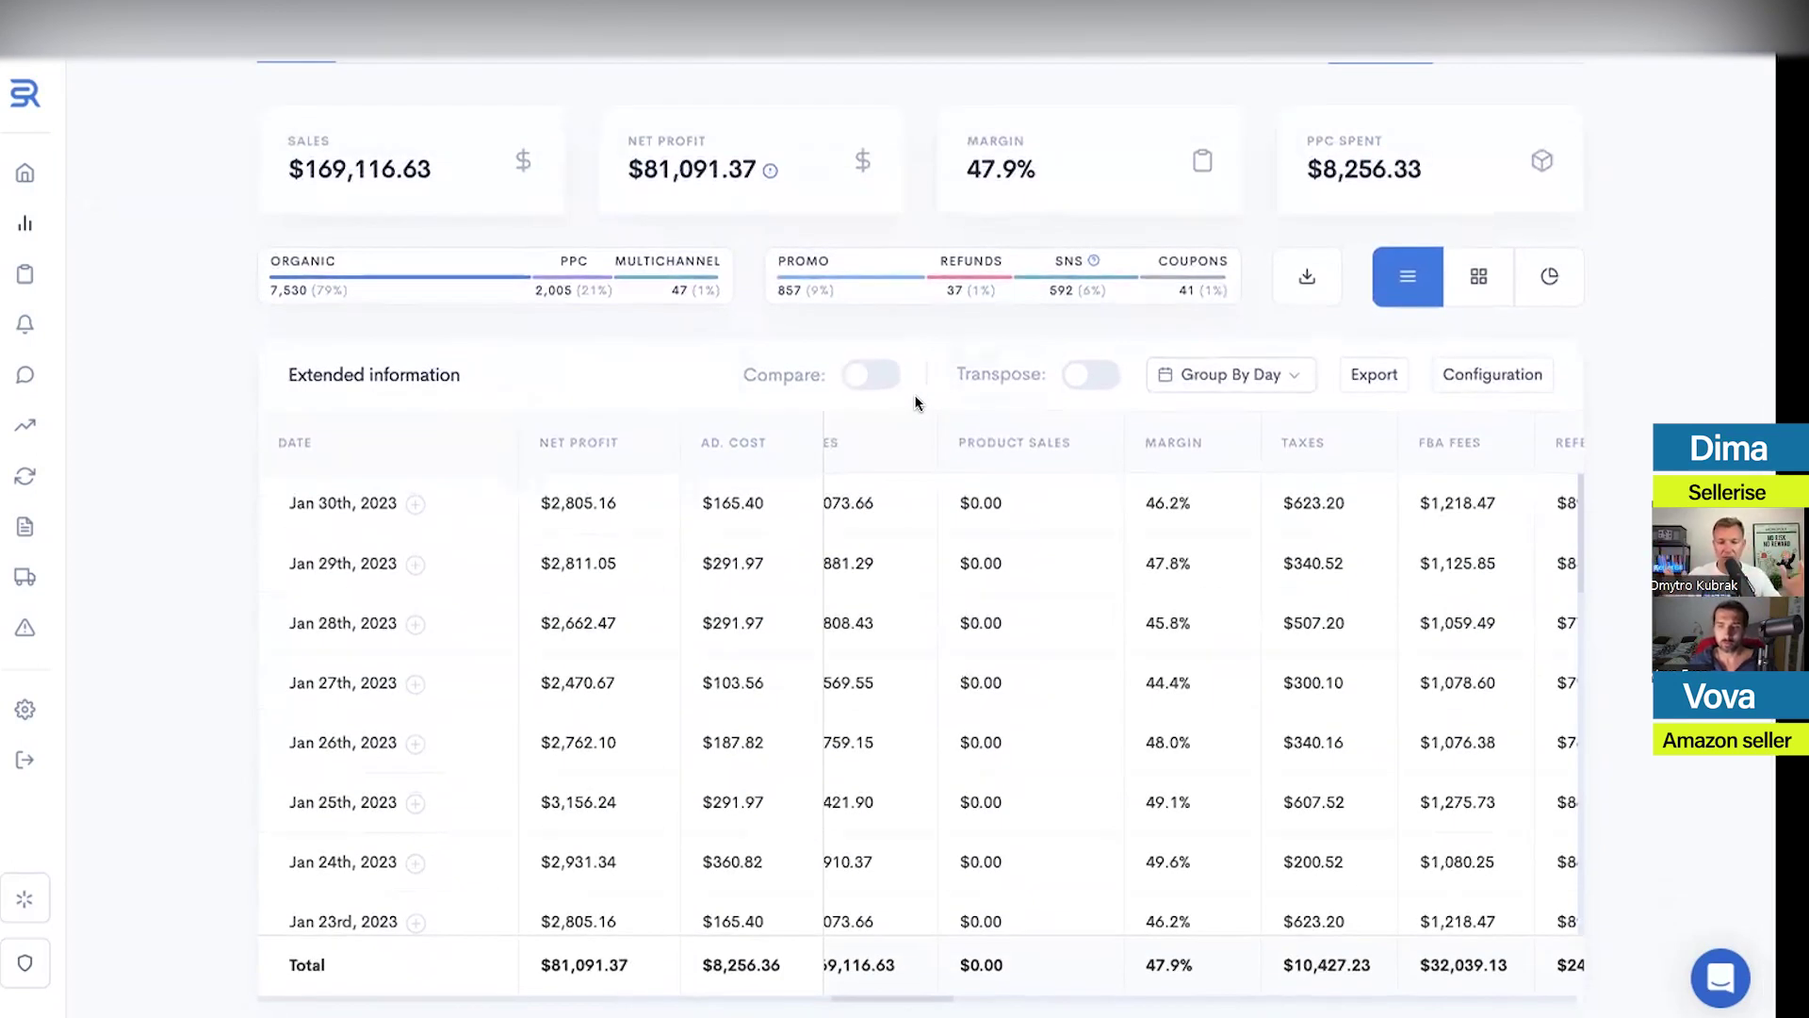
View the Ad. Cost column's options, close them without a change and return to the printer's page heading
{"action": "left_click", "coordinate": [790, 442]}
{"action": "left_click", "coordinate": [1661, 415]}
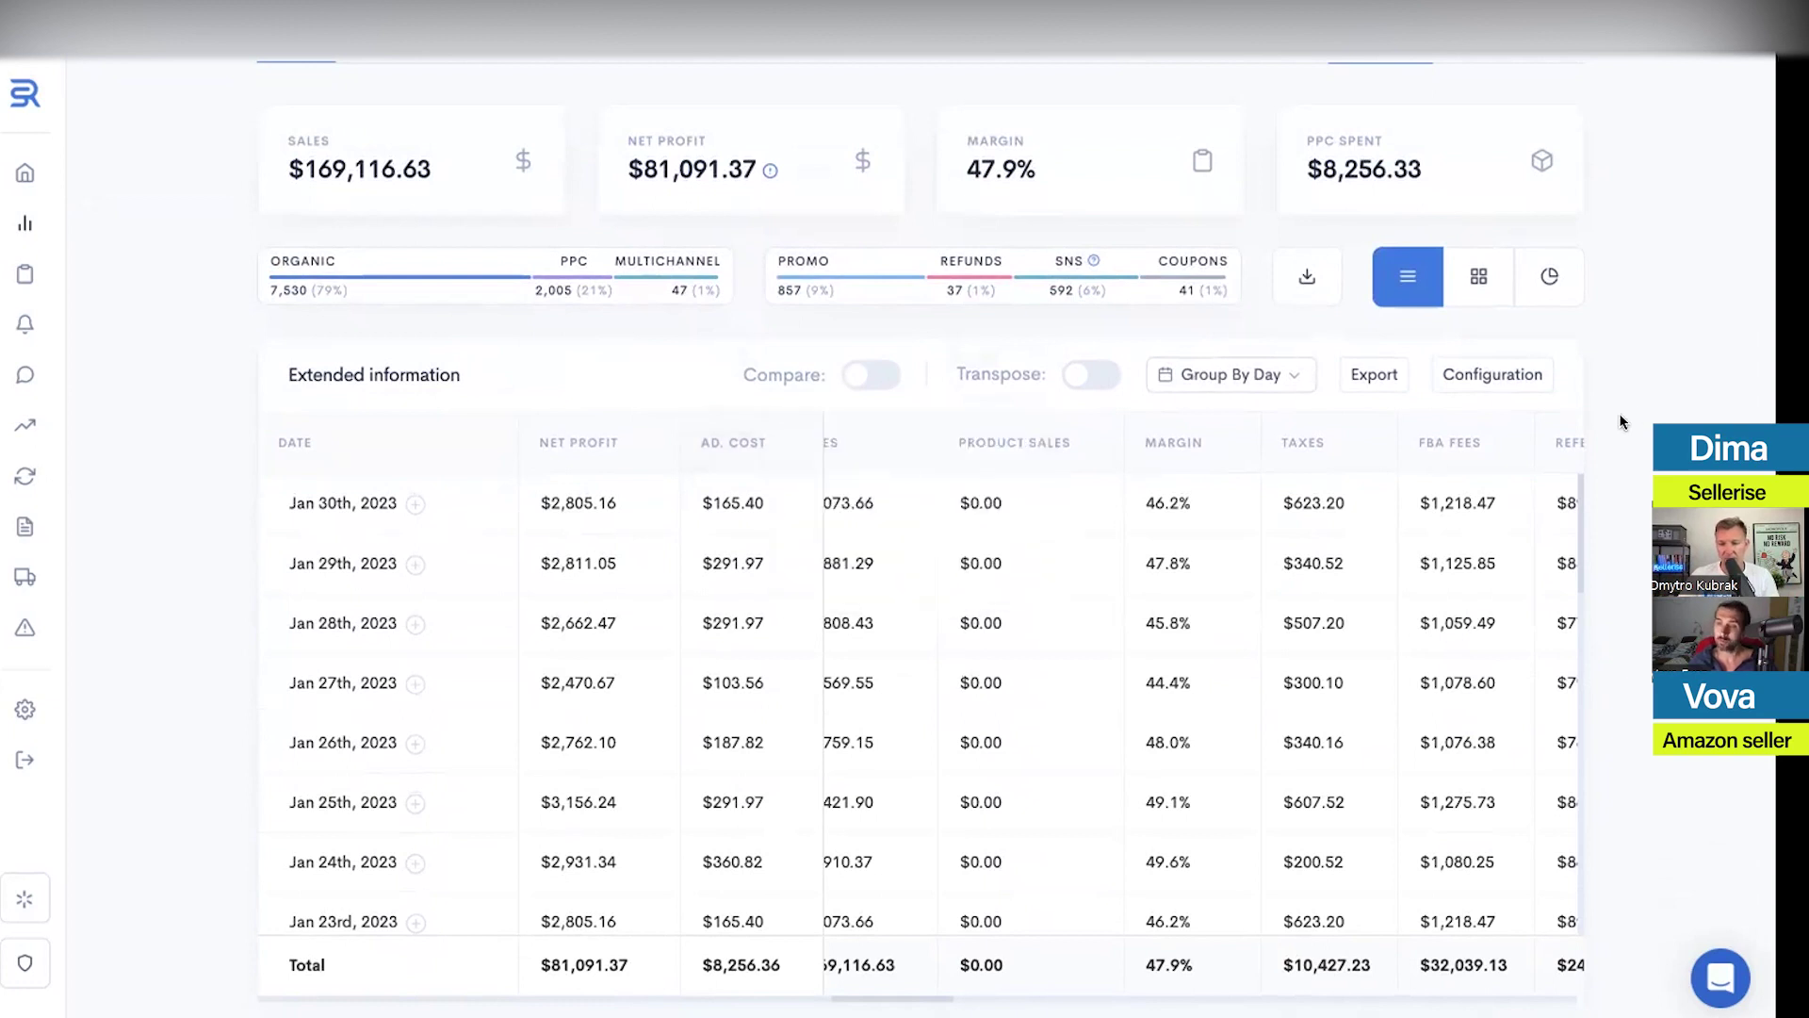
{"action": "scroll", "coordinate": [1612, 415], "scroll_direction": "up", "scroll_amount": 3}
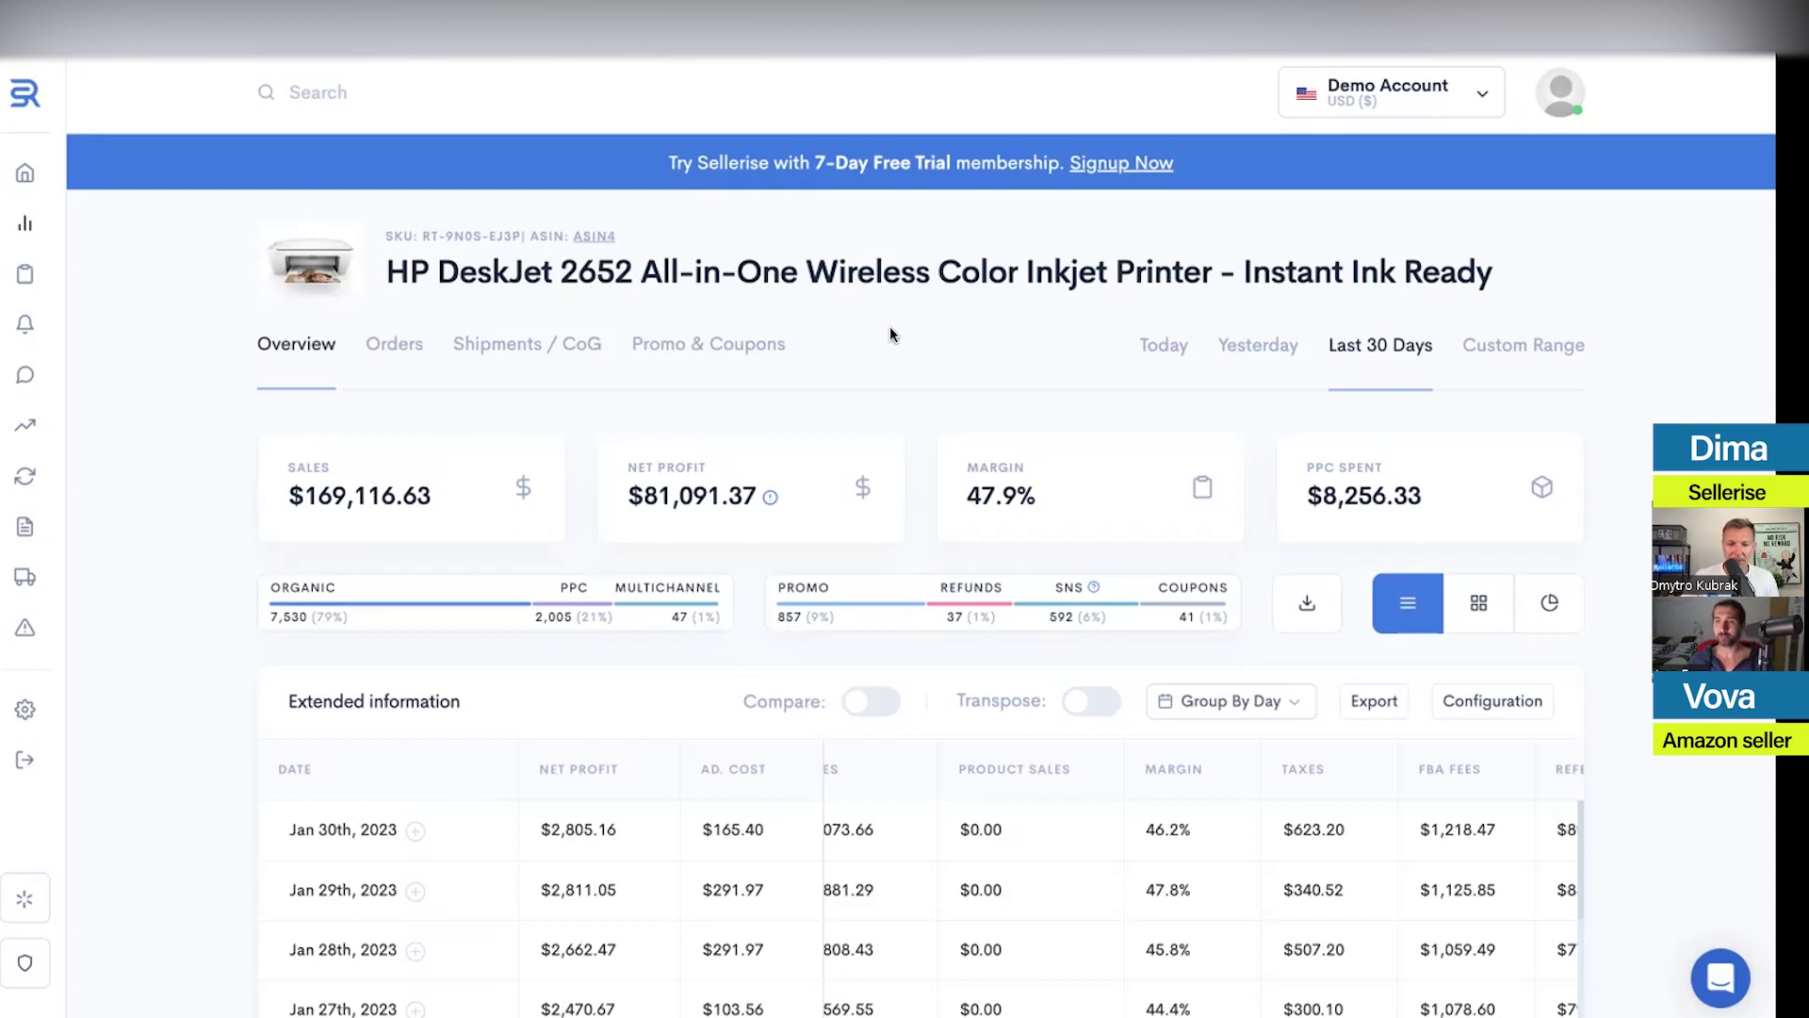
{"action": "left_click_drag", "start_coordinate": [178, 343], "coordinate": [901, 399]}
{"action": "left_click", "coordinate": [930, 392]}
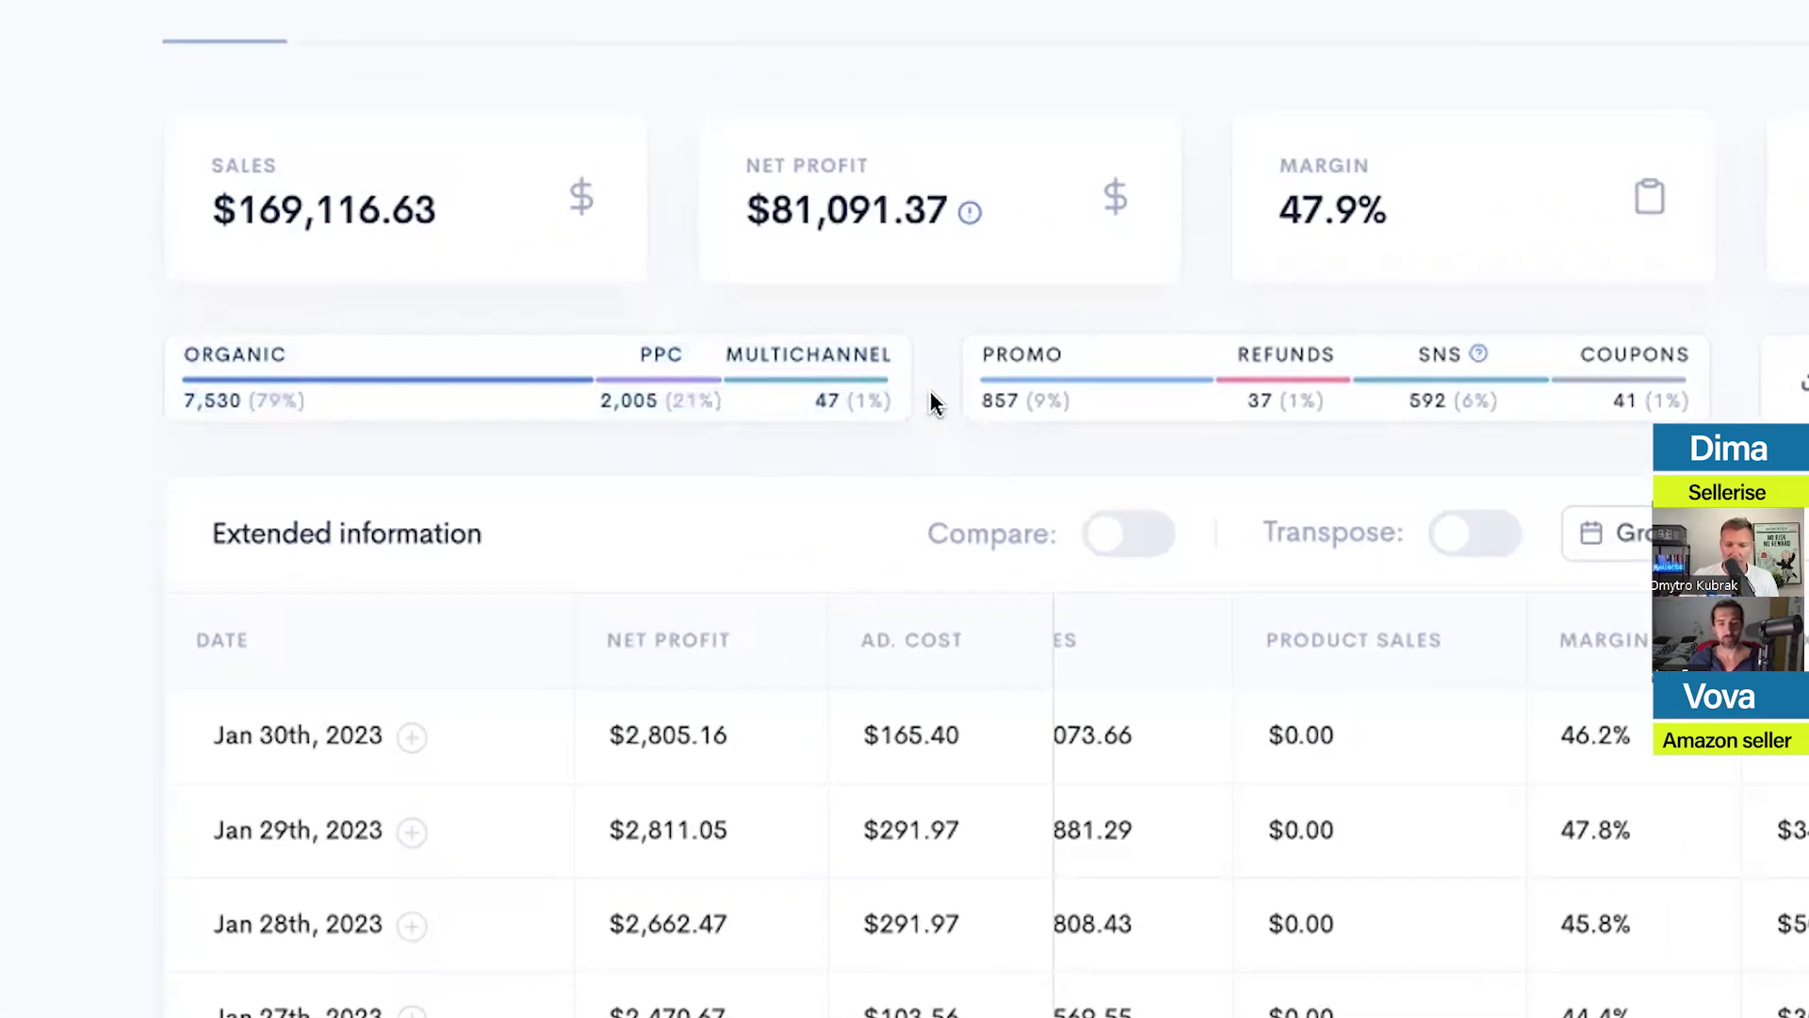
{"action": "left_click_drag", "start_coordinate": [1410, 370], "coordinate": [1710, 370]}
{"action": "left_click", "coordinate": [1709, 370]}
Review the columns available in the extended information table's configuration and close the list without changing it
{"action": "scroll", "coordinate": [1099, 751], "scroll_direction": "down", "scroll_amount": 2}
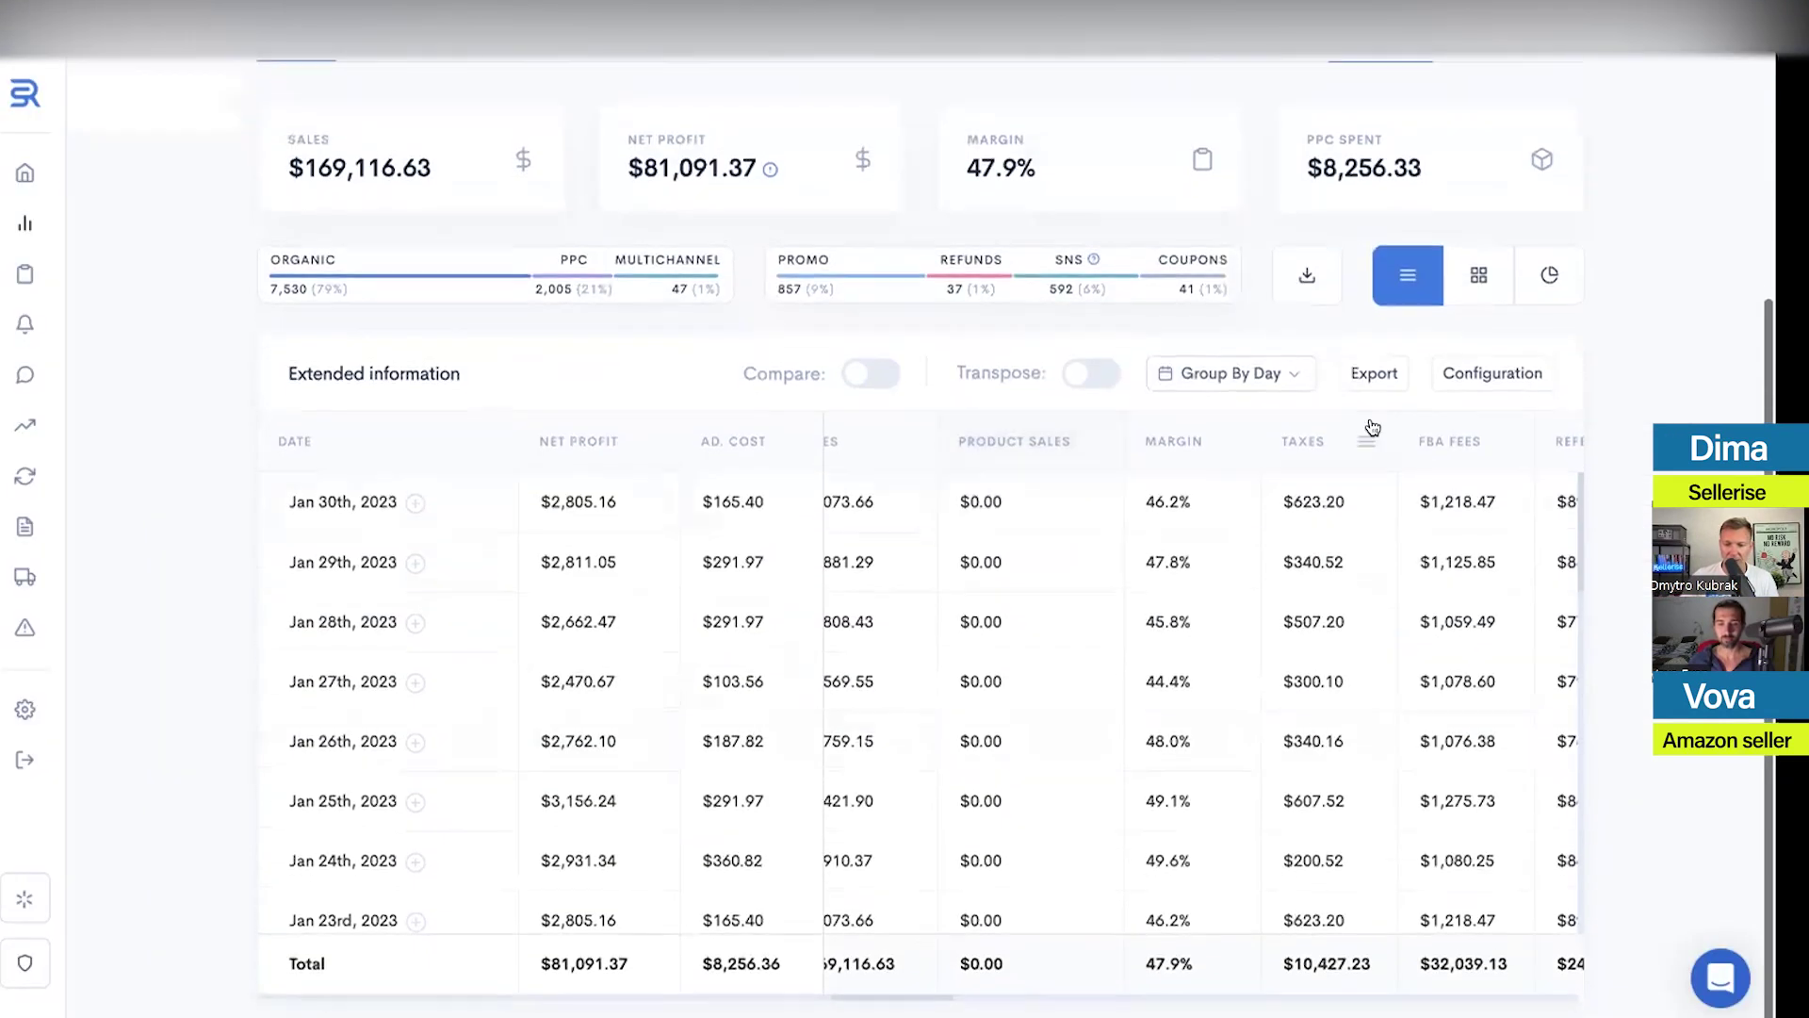
{"action": "left_click", "coordinate": [1493, 374]}
{"action": "scroll", "coordinate": [1538, 531], "scroll_direction": "down", "scroll_amount": 10}
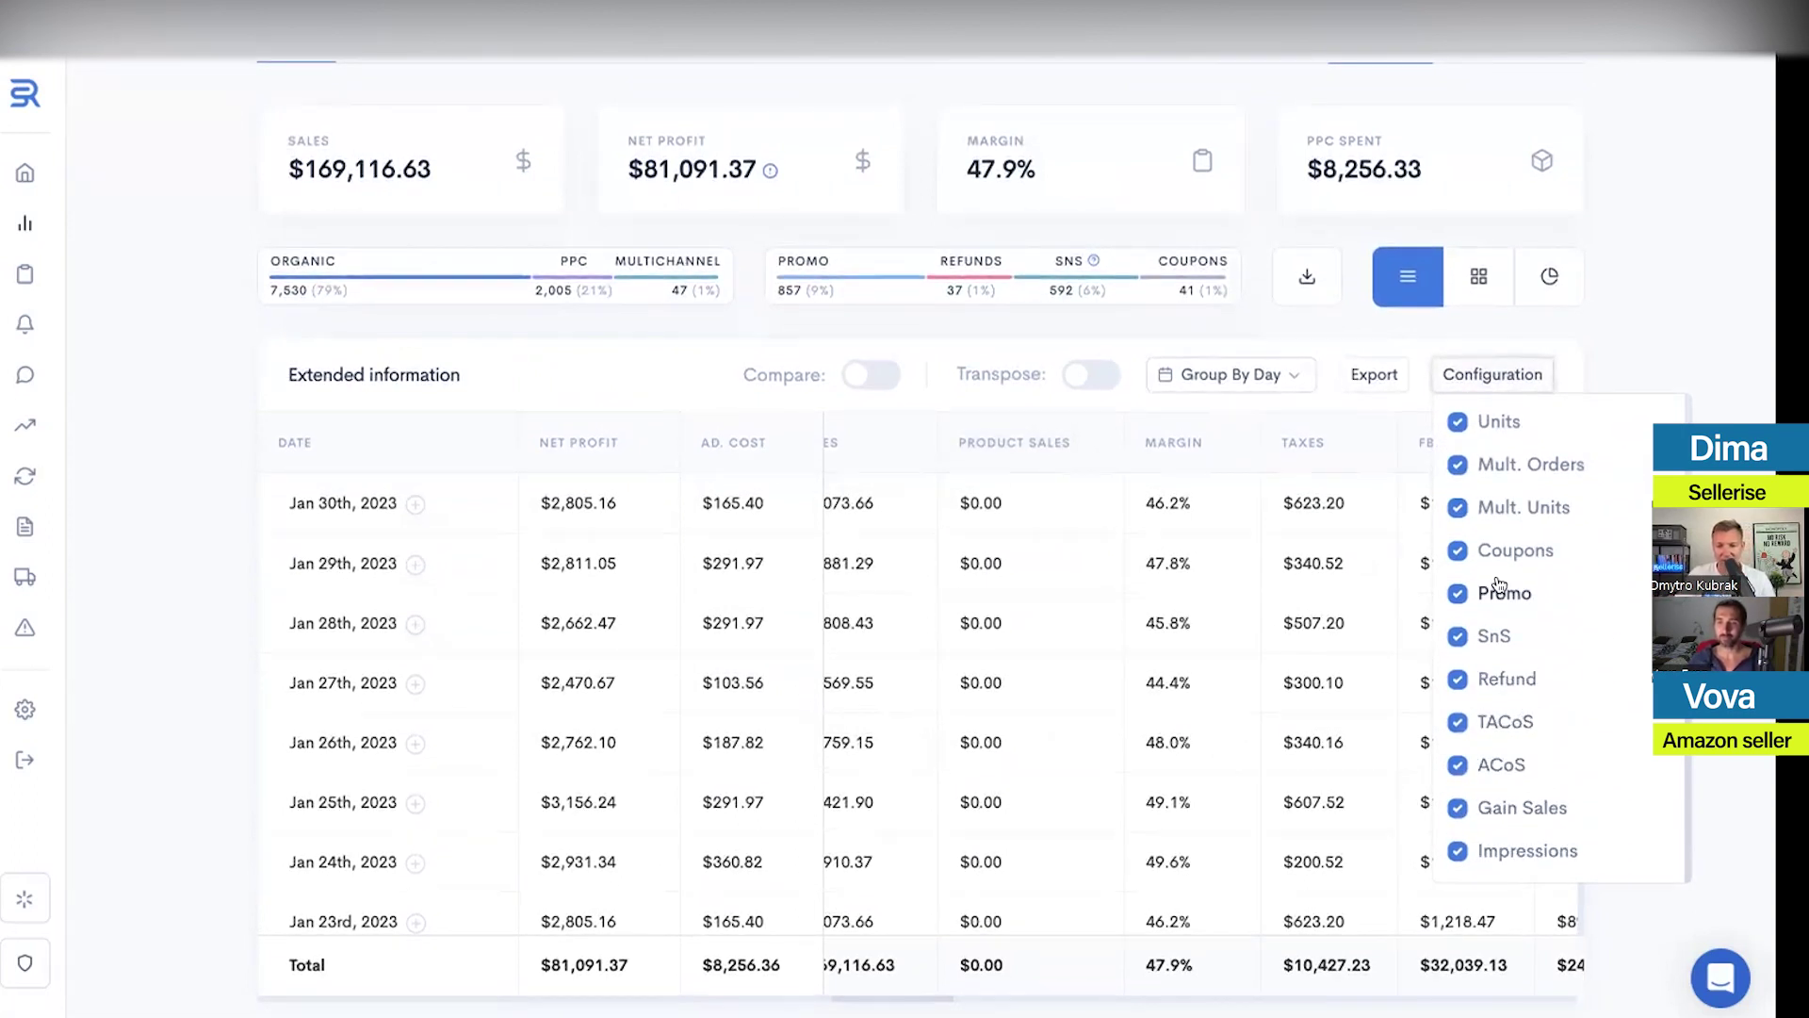
{"action": "scroll", "coordinate": [1491, 630], "scroll_direction": "up", "scroll_amount": 3}
{"action": "scroll", "coordinate": [1491, 629], "scroll_direction": "up", "scroll_amount": 6}
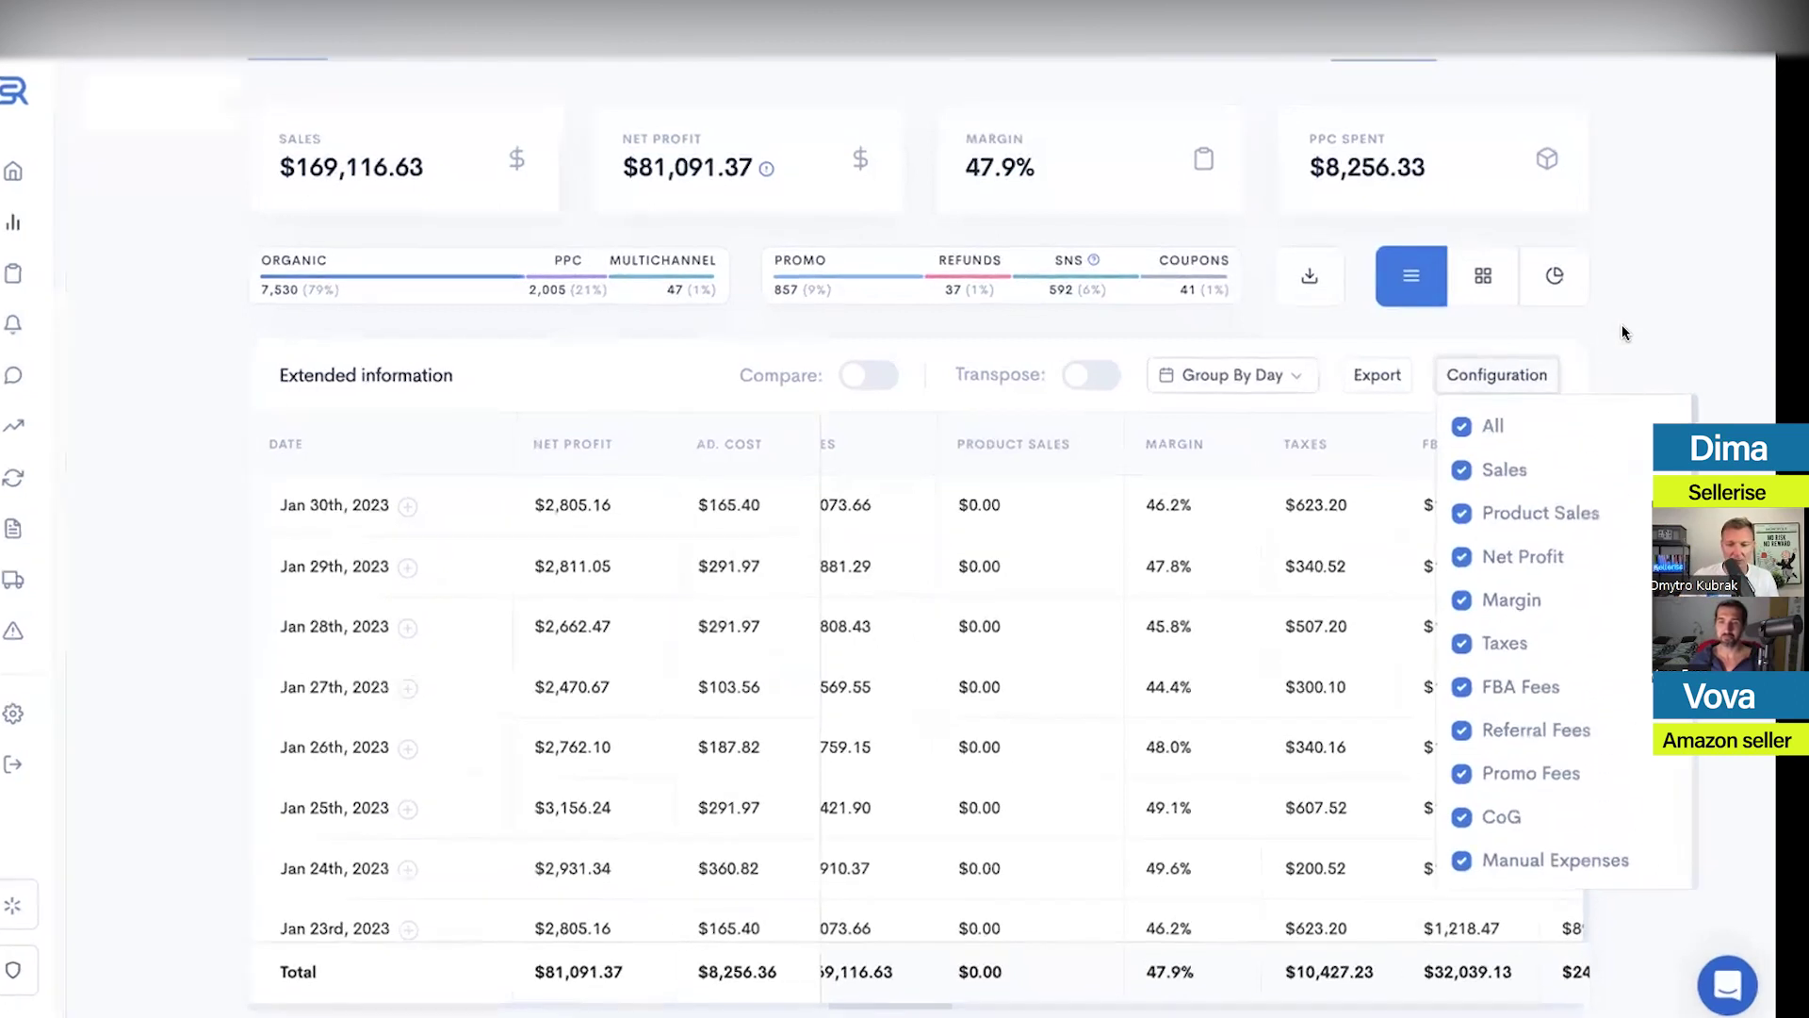
{"action": "left_click", "coordinate": [1343, 324]}
Open the printer's Orders section and view the map of orders by US state for the last 30 days
{"action": "scroll", "coordinate": [417, 335], "scroll_direction": "up", "scroll_amount": 5}
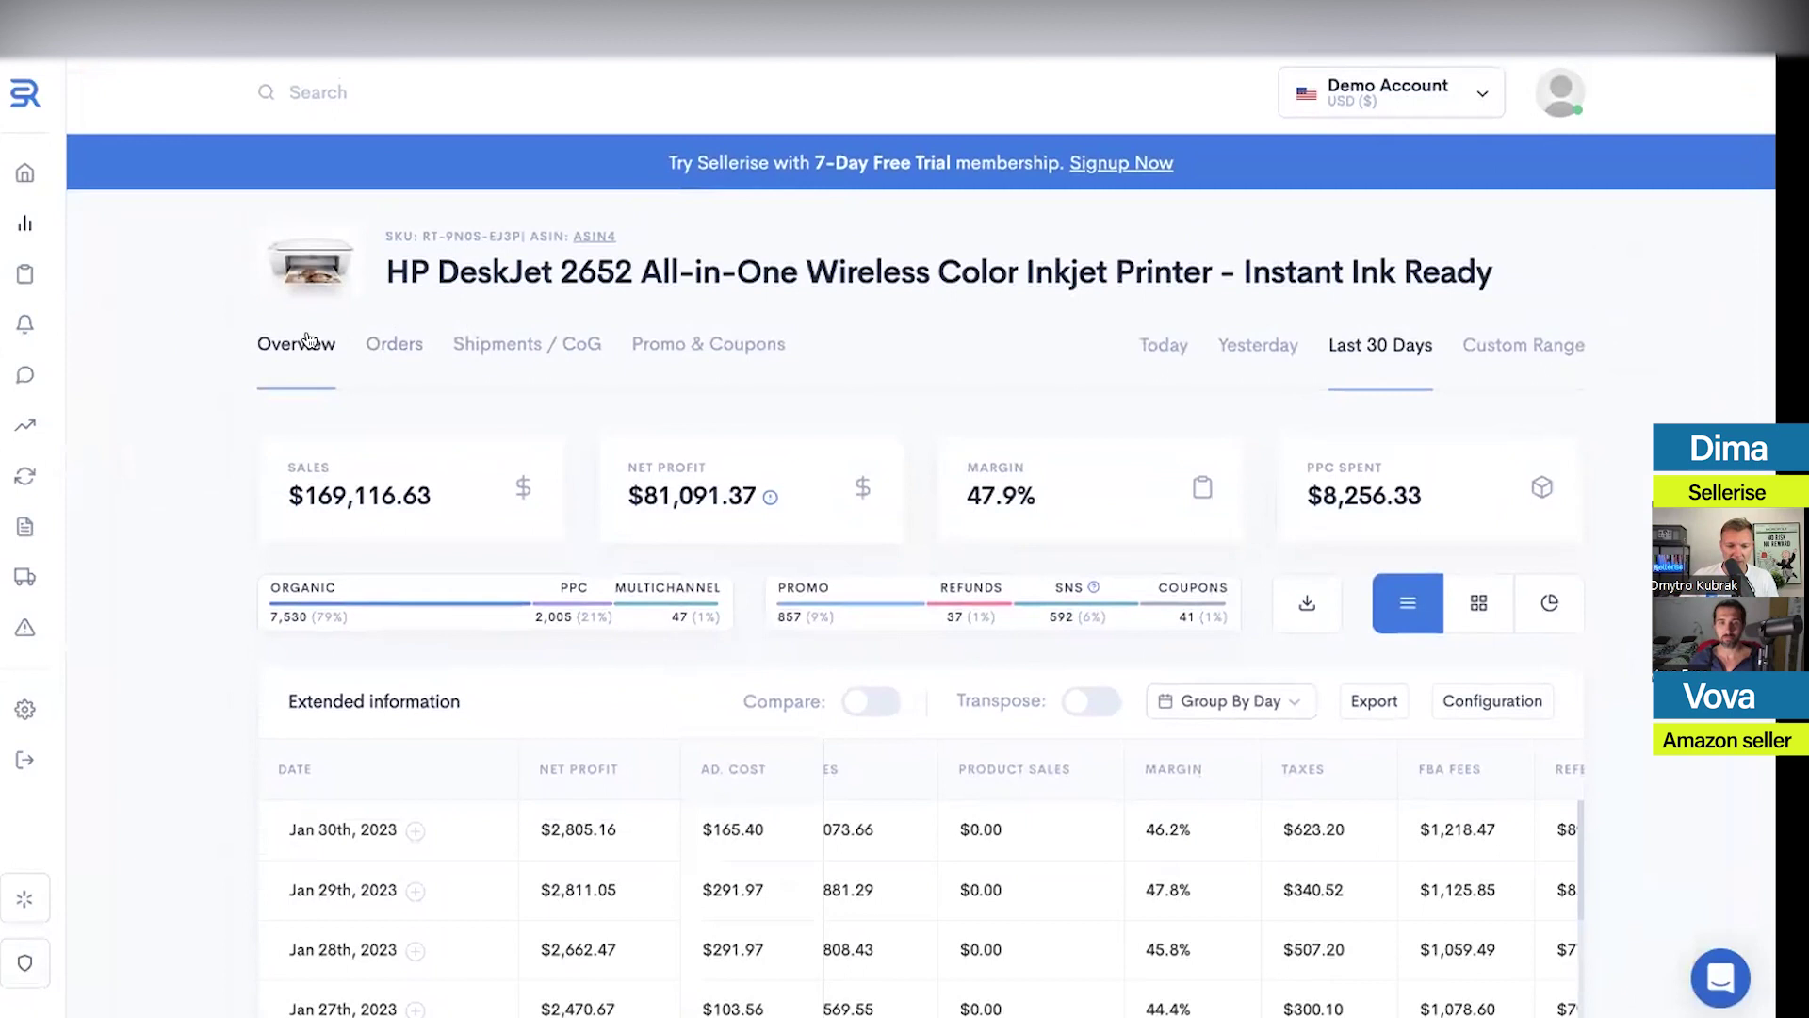
{"action": "left_click", "coordinate": [119, 335]}
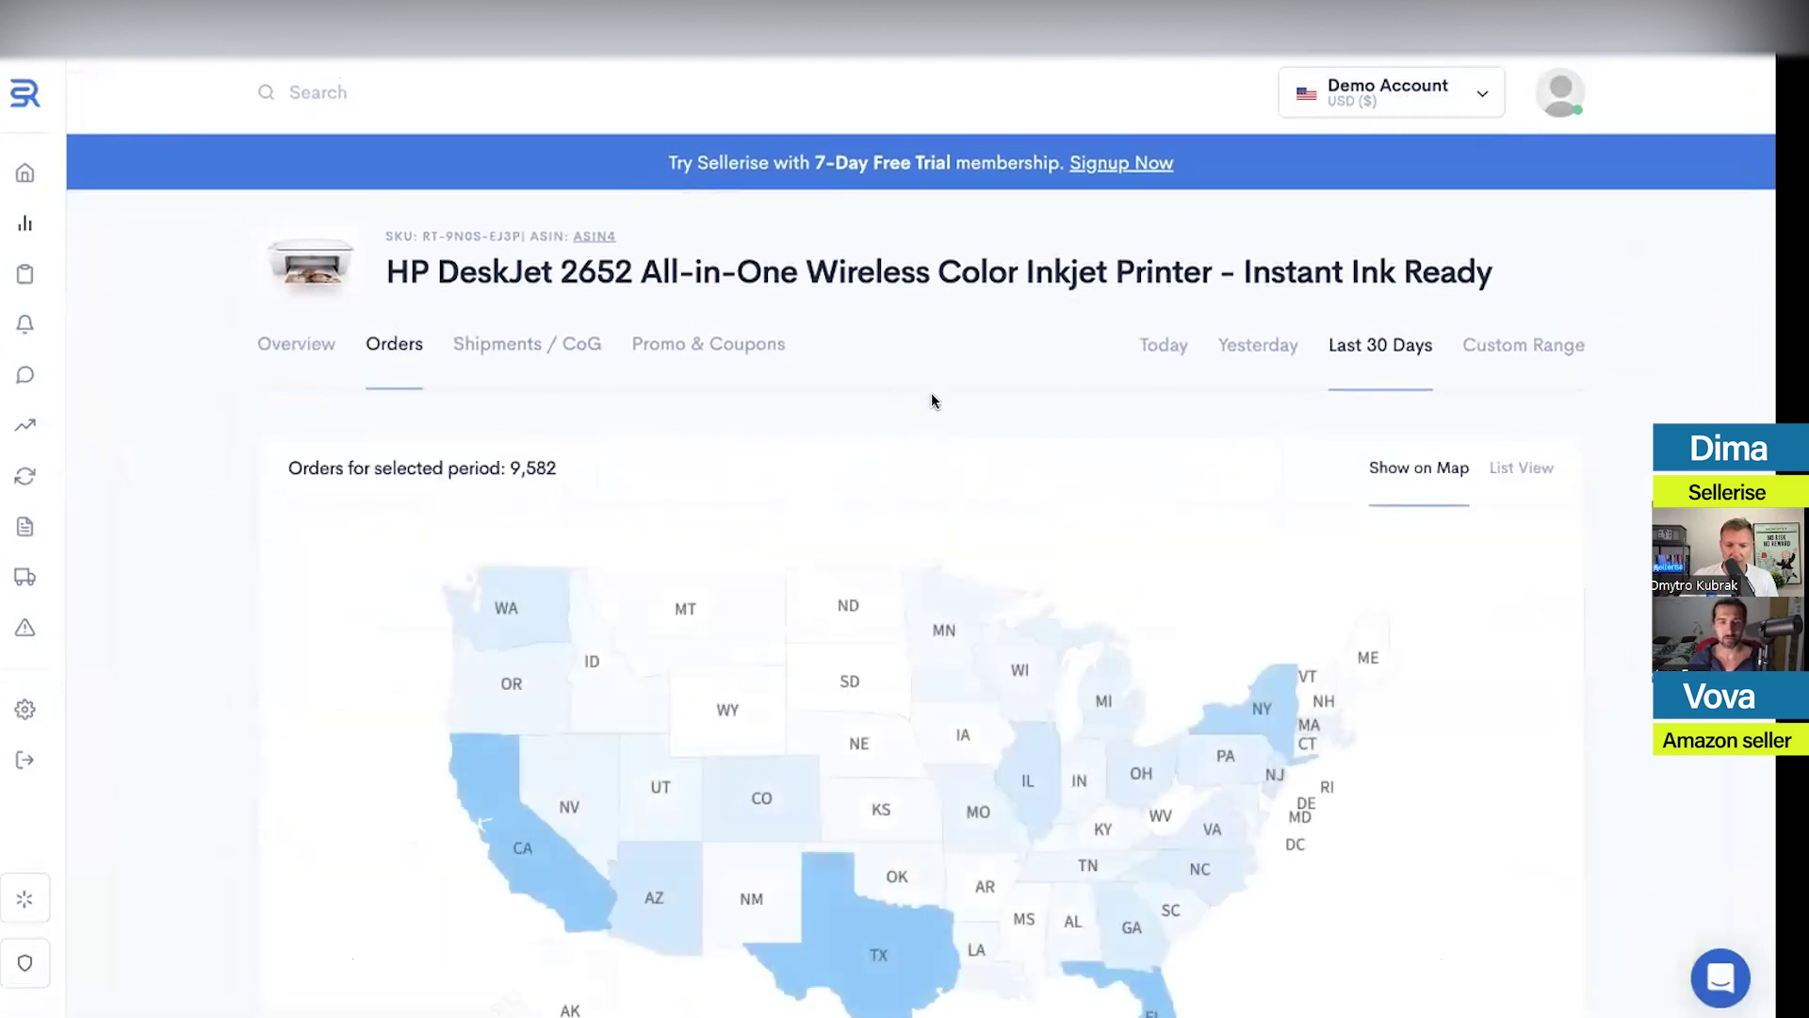
{"action": "scroll", "coordinate": [931, 392], "scroll_direction": "down", "scroll_amount": 3}
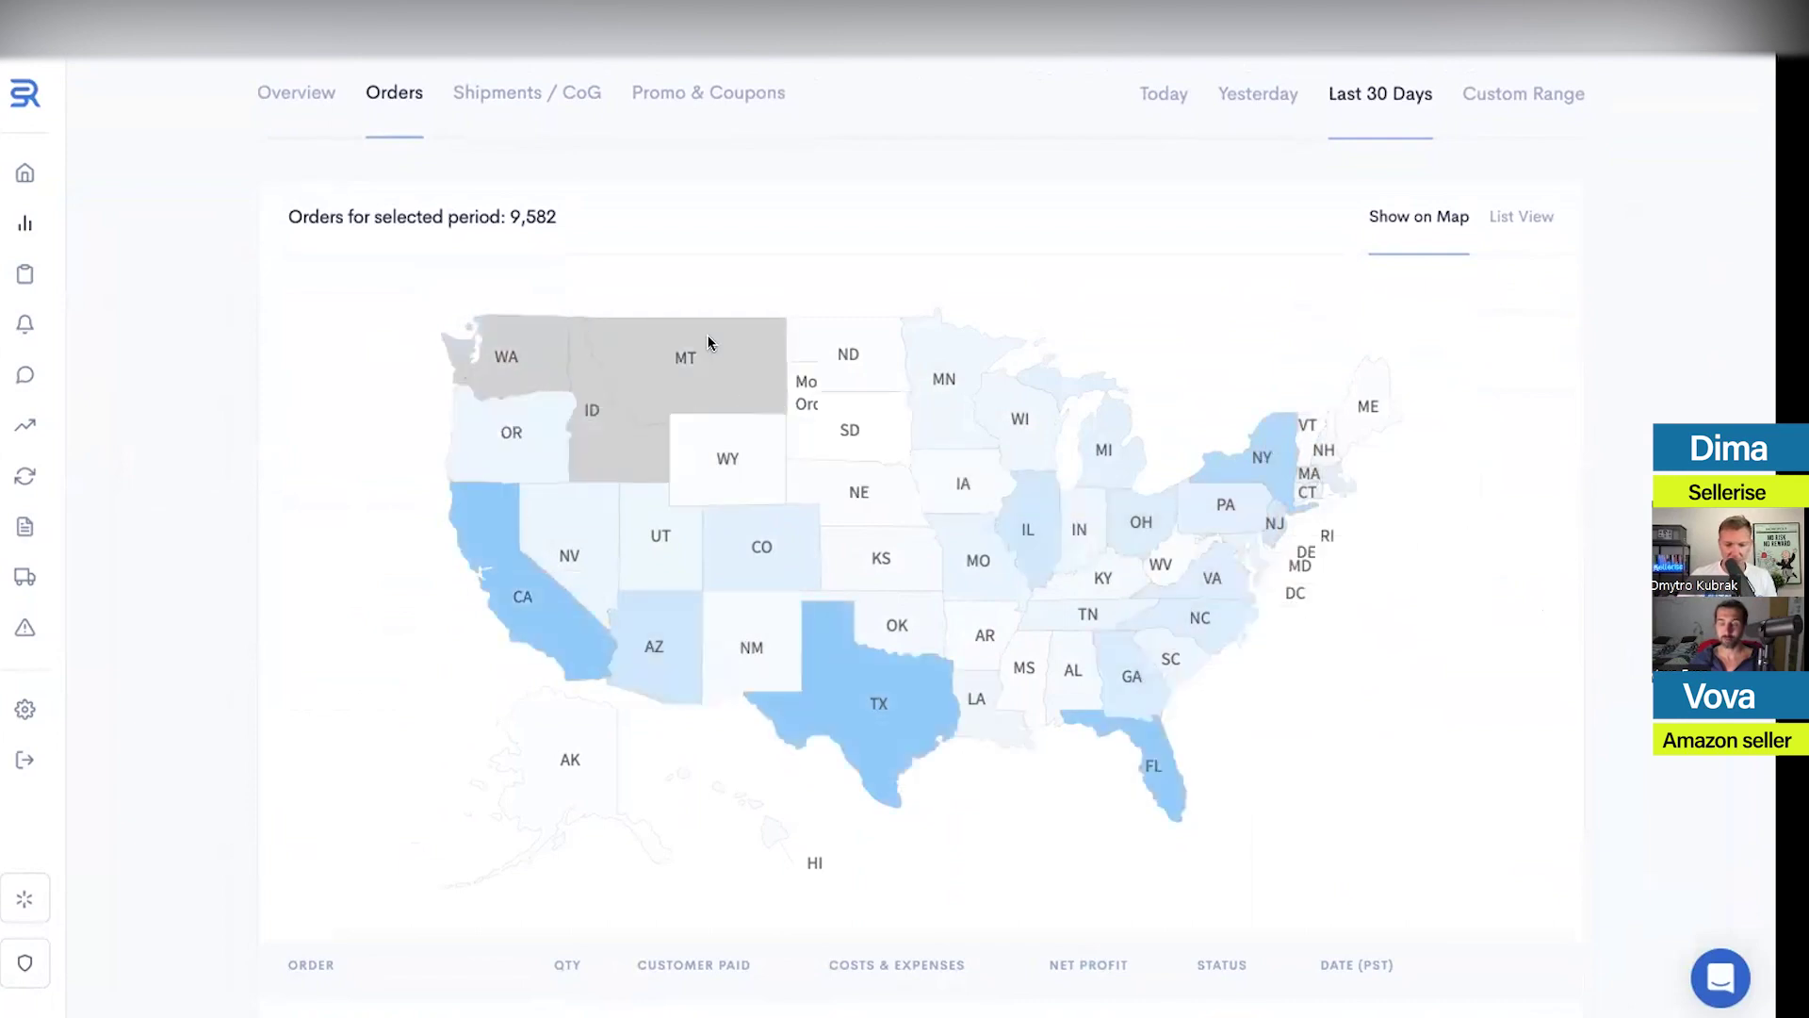
{"action": "scroll", "coordinate": [672, 350], "scroll_direction": "up", "scroll_amount": 2}
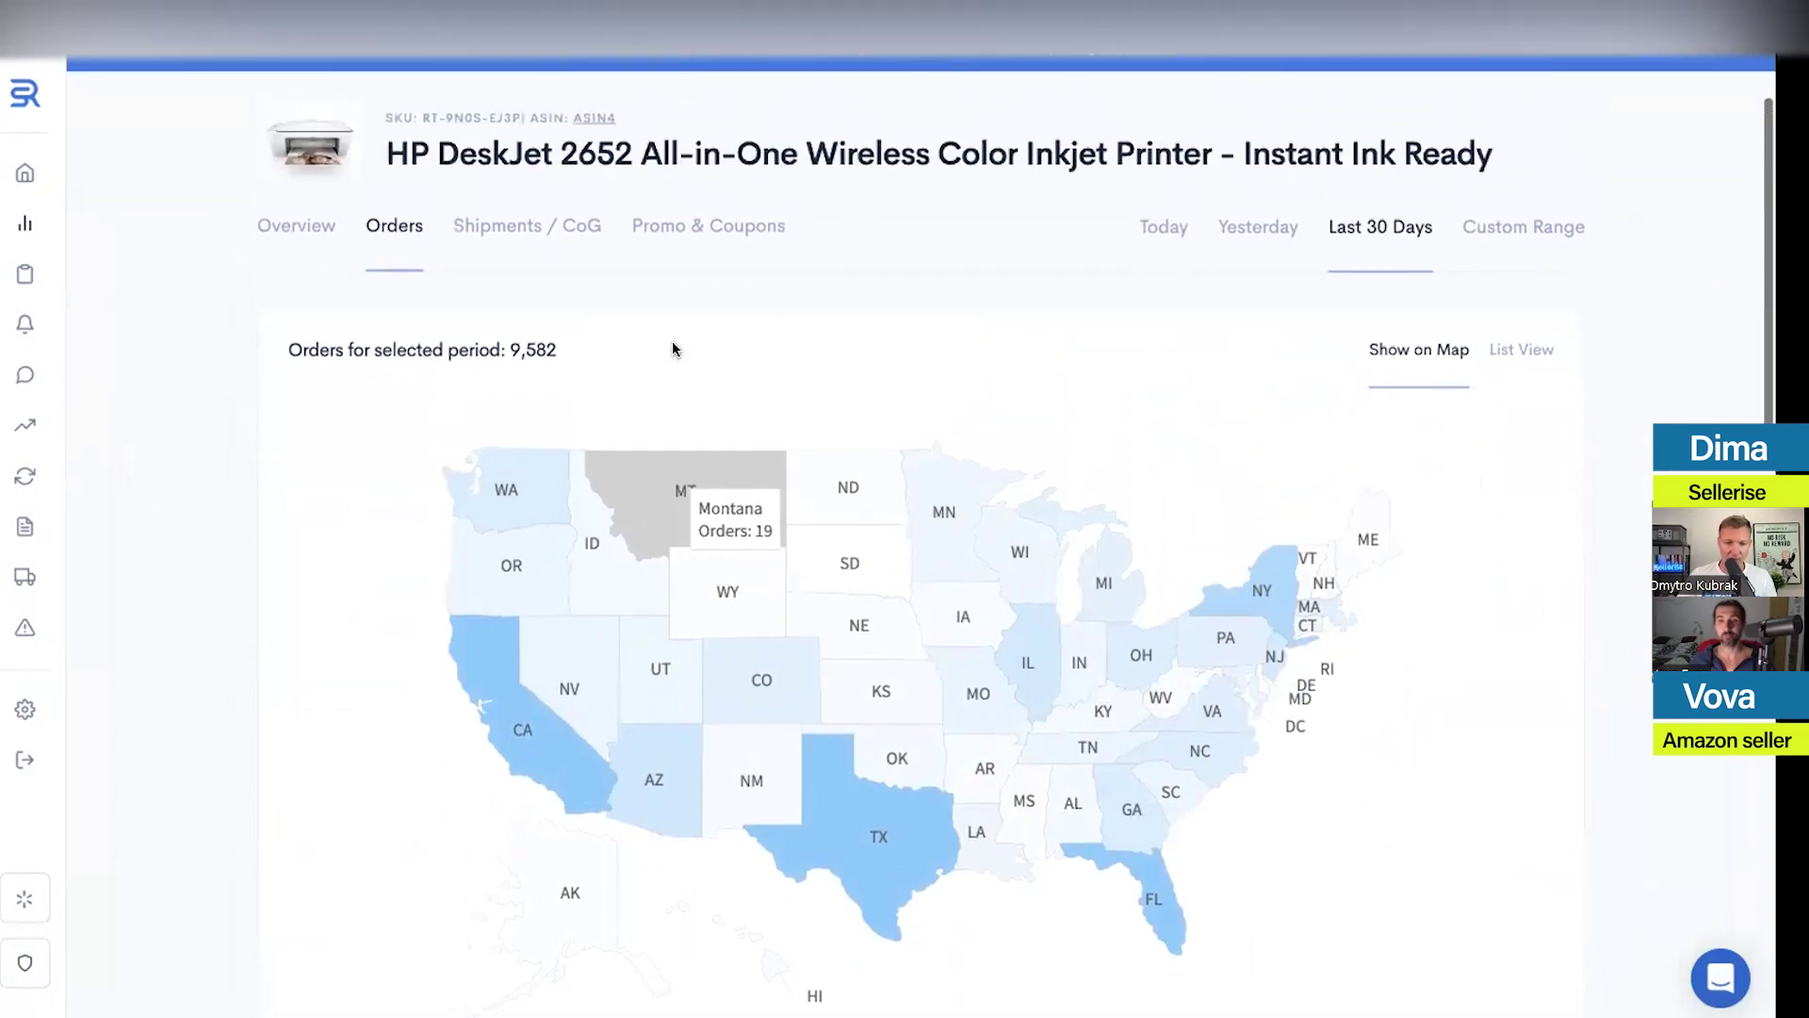
{"action": "scroll", "coordinate": [672, 349], "scroll_direction": "up", "scroll_amount": 2}
Open the printer's Shipments / CoG section and look through the shipments with their quantities, statuses and unit costs
{"action": "left_click", "coordinate": [528, 341]}
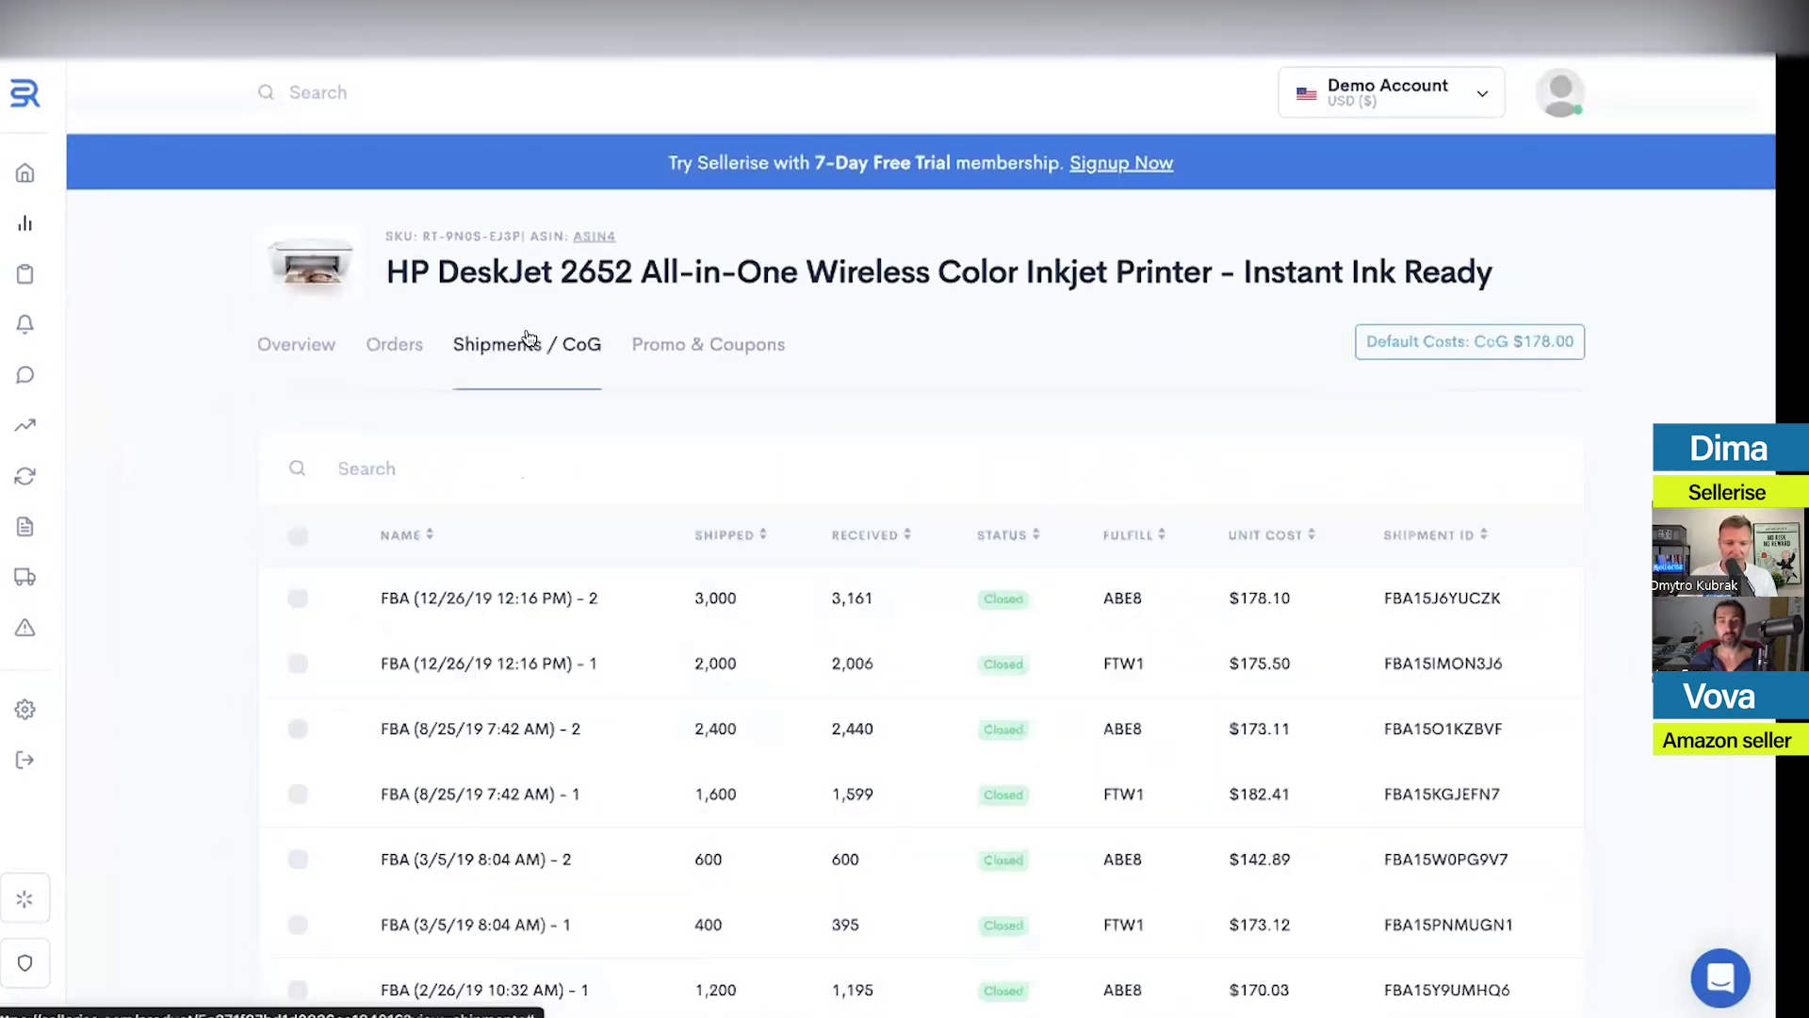
{"action": "scroll", "coordinate": [1036, 377], "scroll_direction": "down", "scroll_amount": 3}
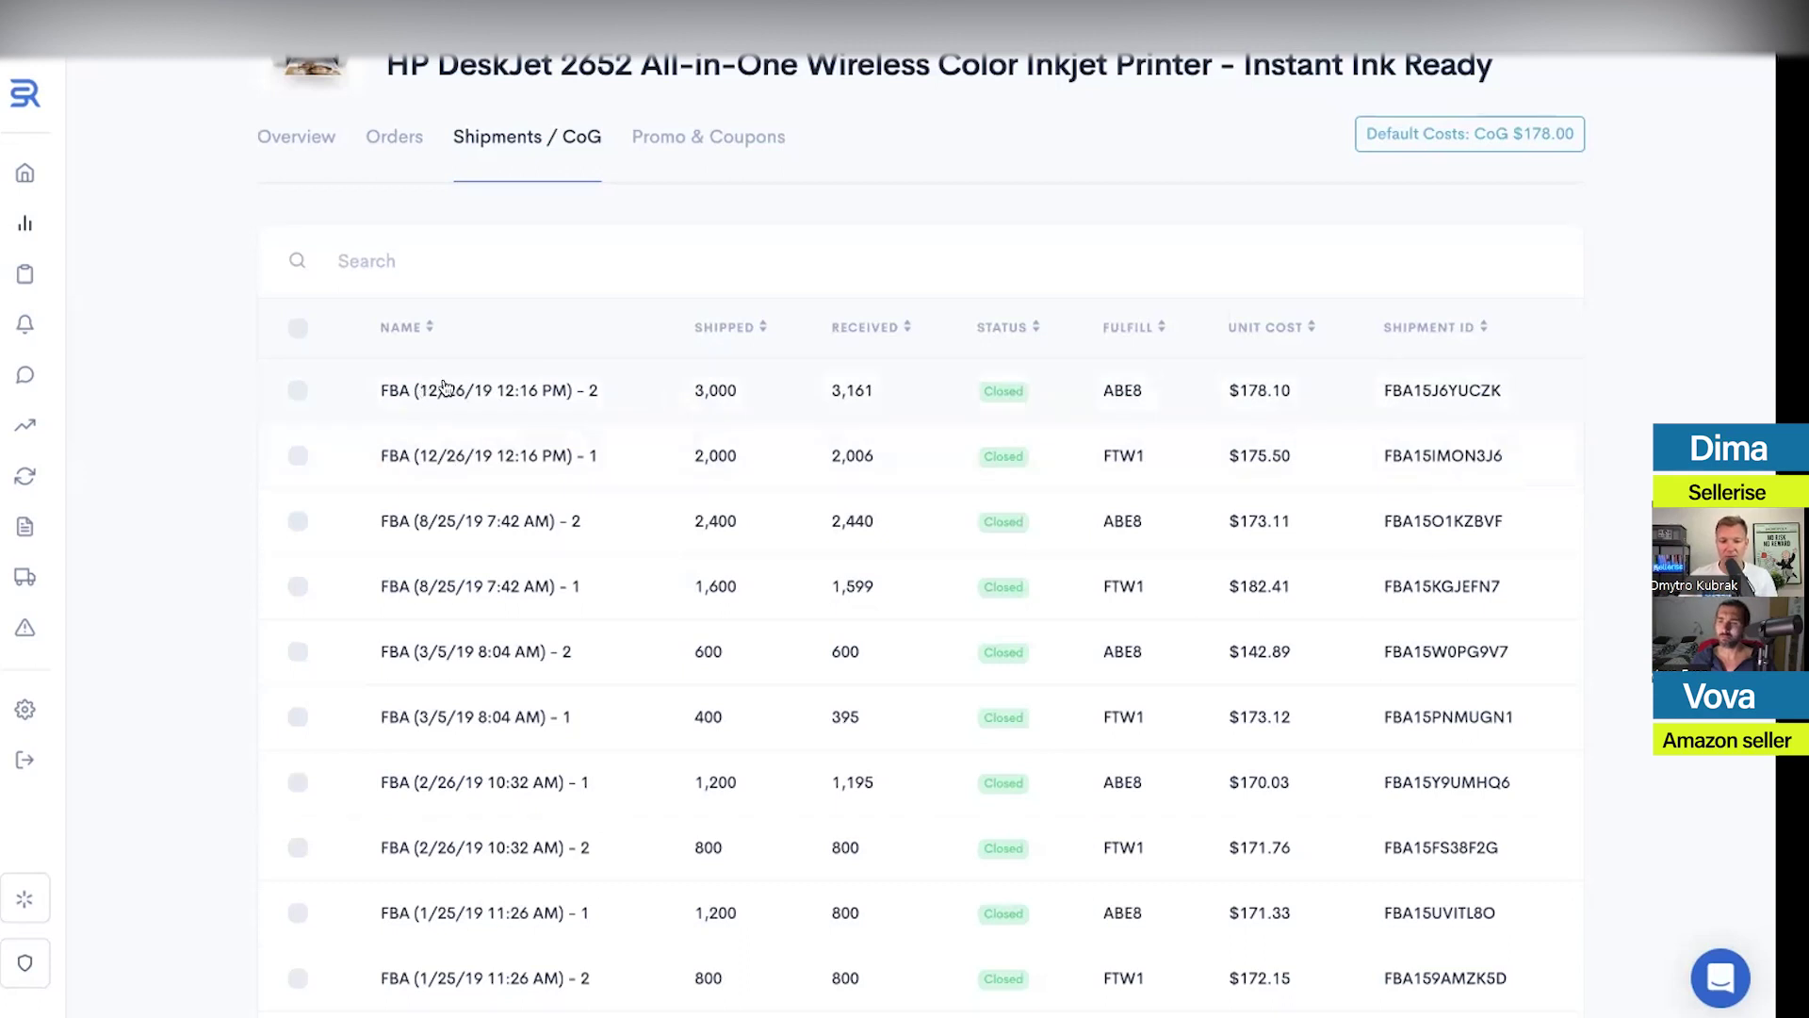
{"action": "left_click_drag", "start_coordinate": [601, 390], "coordinate": [381, 388]}
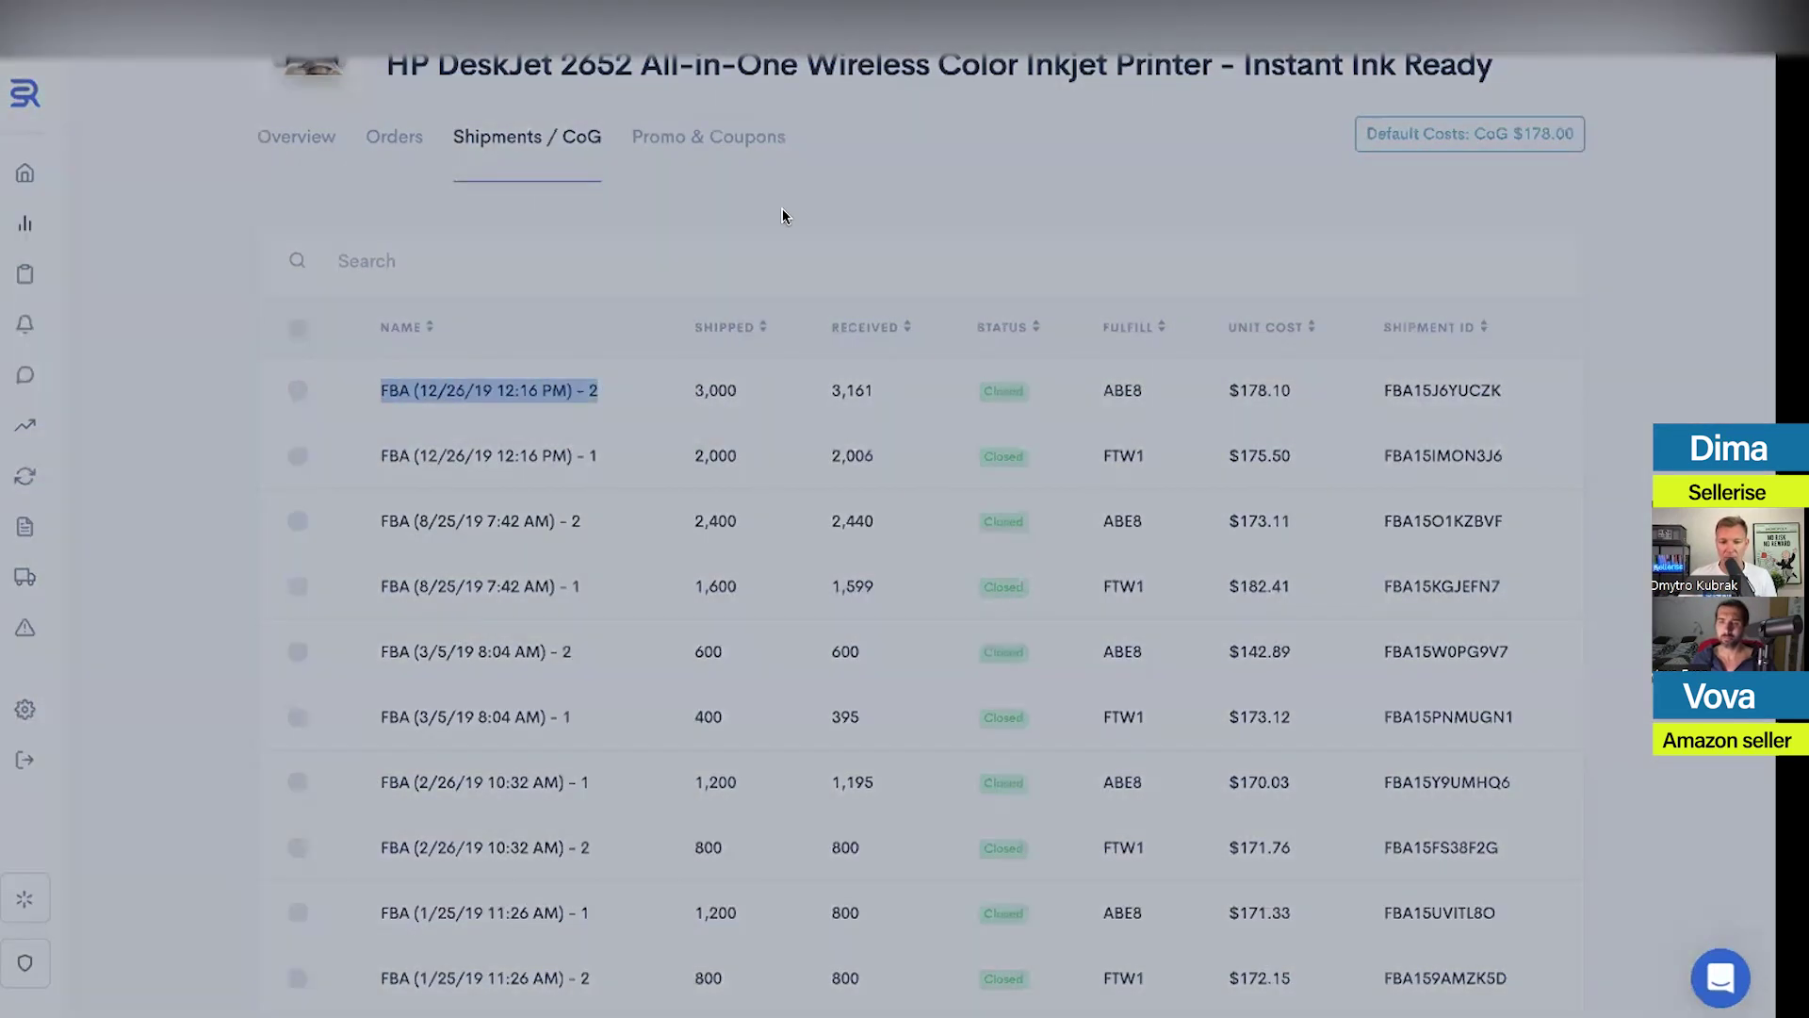
{"action": "left_click", "coordinate": [1208, 270]}
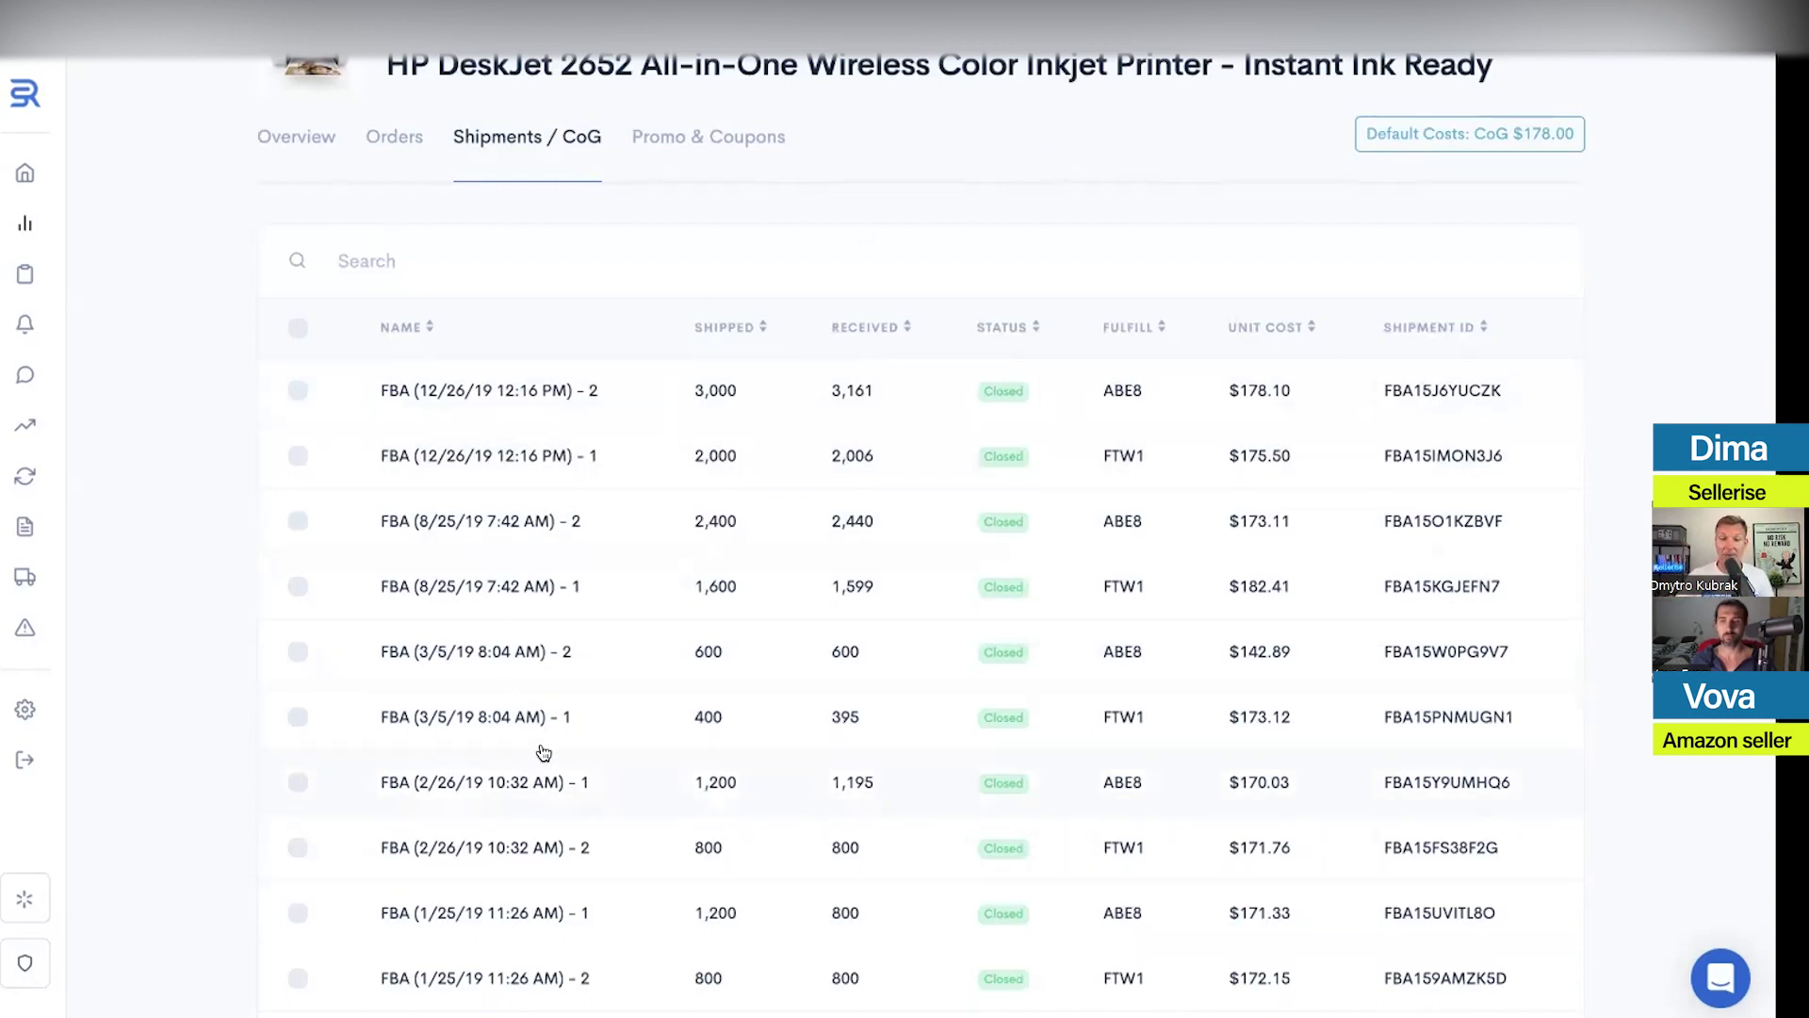
{"action": "scroll", "coordinate": [476, 782], "scroll_direction": "down", "scroll_amount": 2}
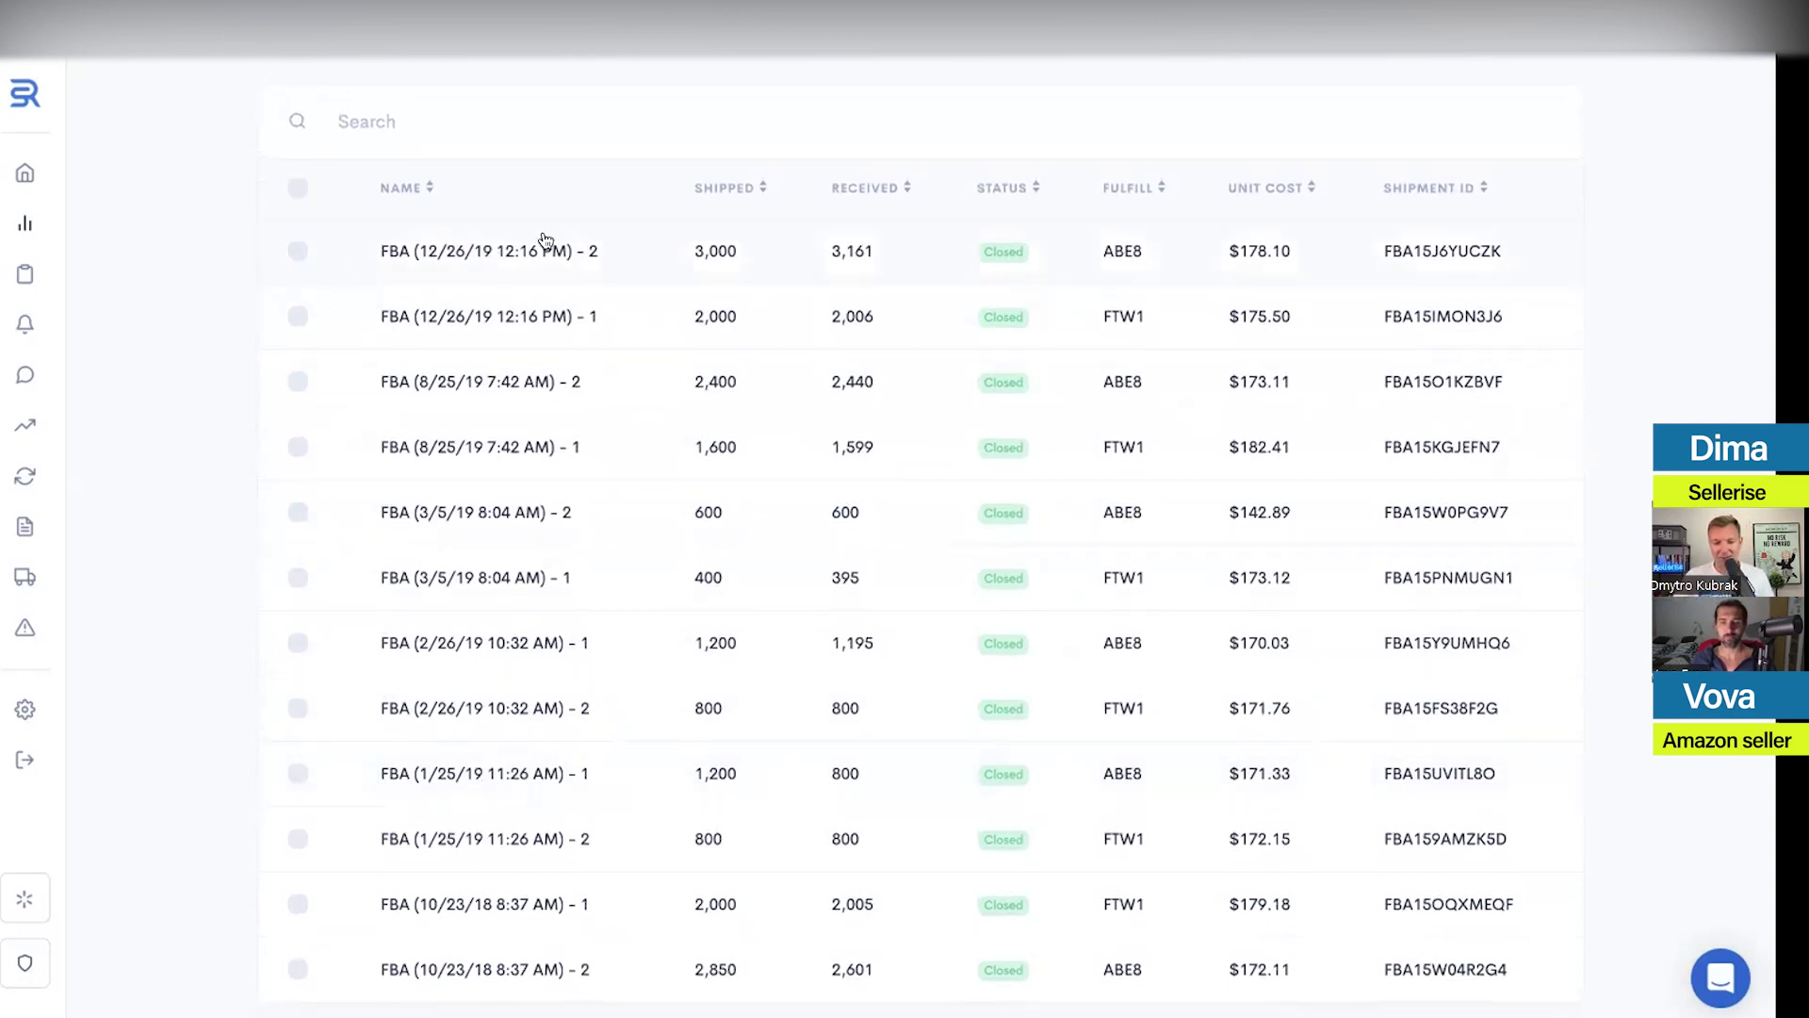
{"action": "scroll", "coordinate": [553, 525], "scroll_direction": "up", "scroll_amount": 2}
{"action": "scroll", "coordinate": [557, 525], "scroll_direction": "down", "scroll_amount": 2}
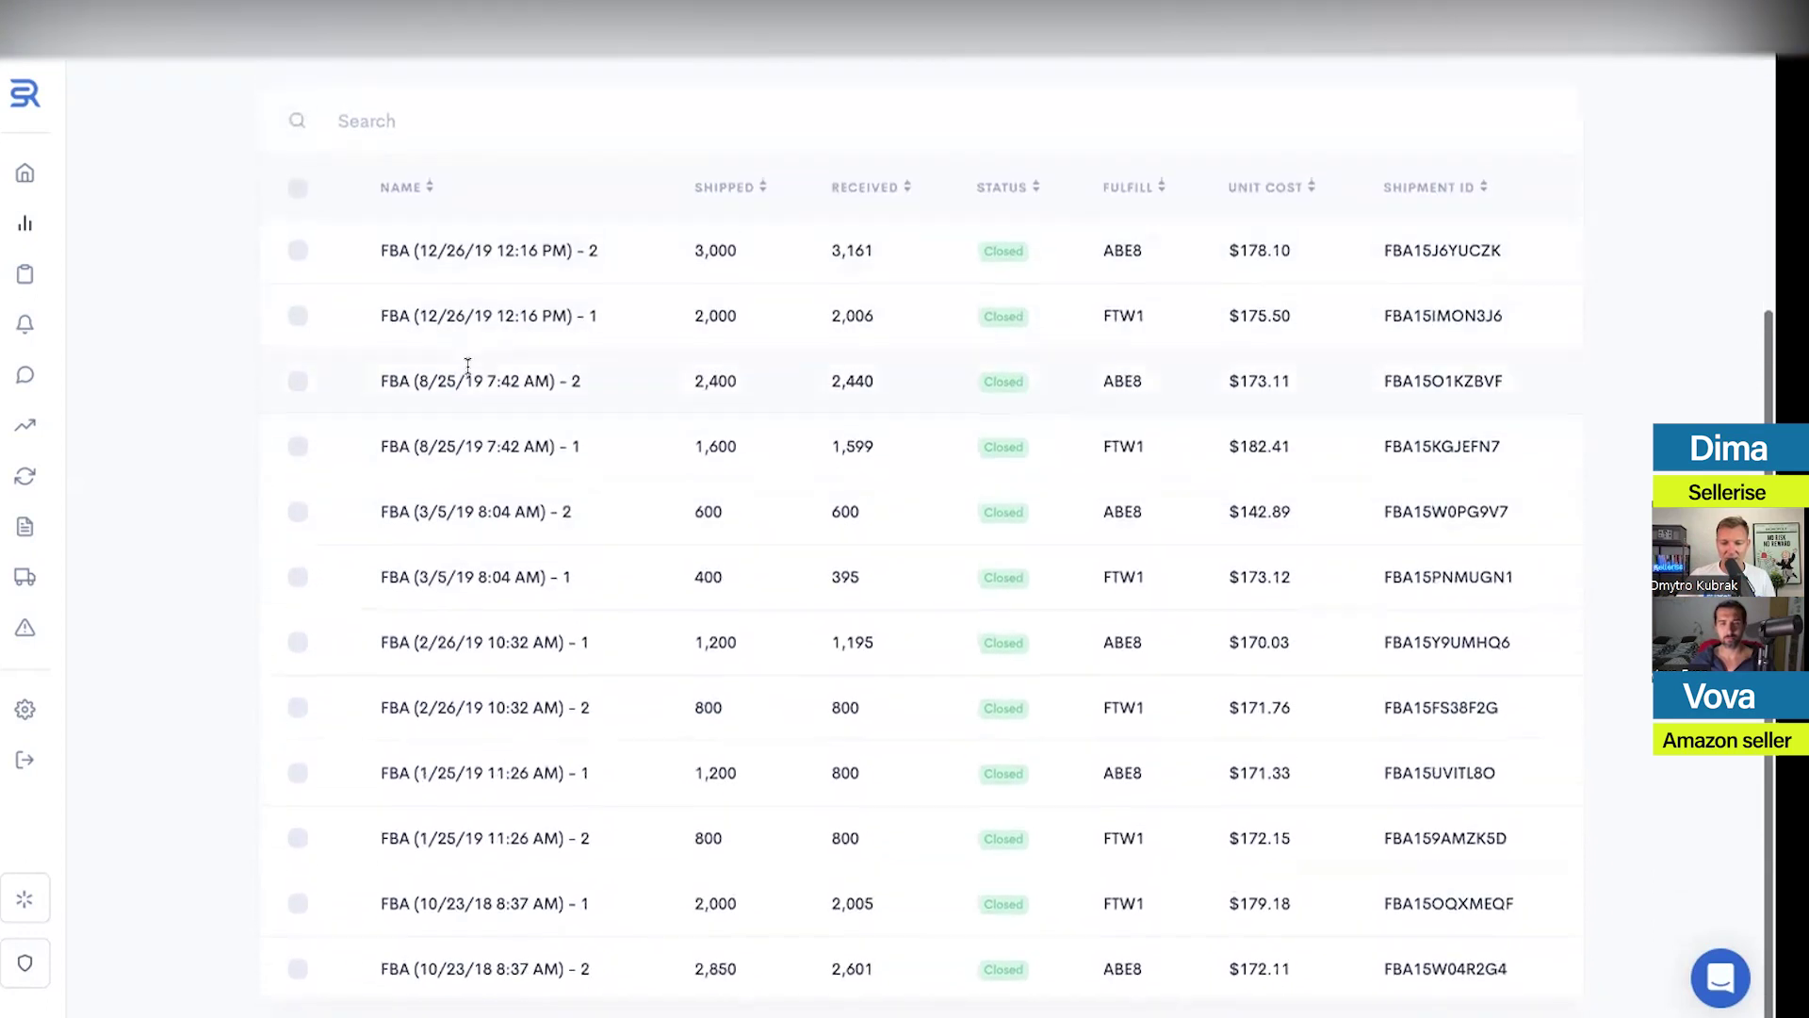
Review the recent shipments and the printer's default cost of goods setting, closing the setting without changing it
{"action": "scroll", "coordinate": [489, 412], "scroll_direction": "up", "scroll_amount": 3}
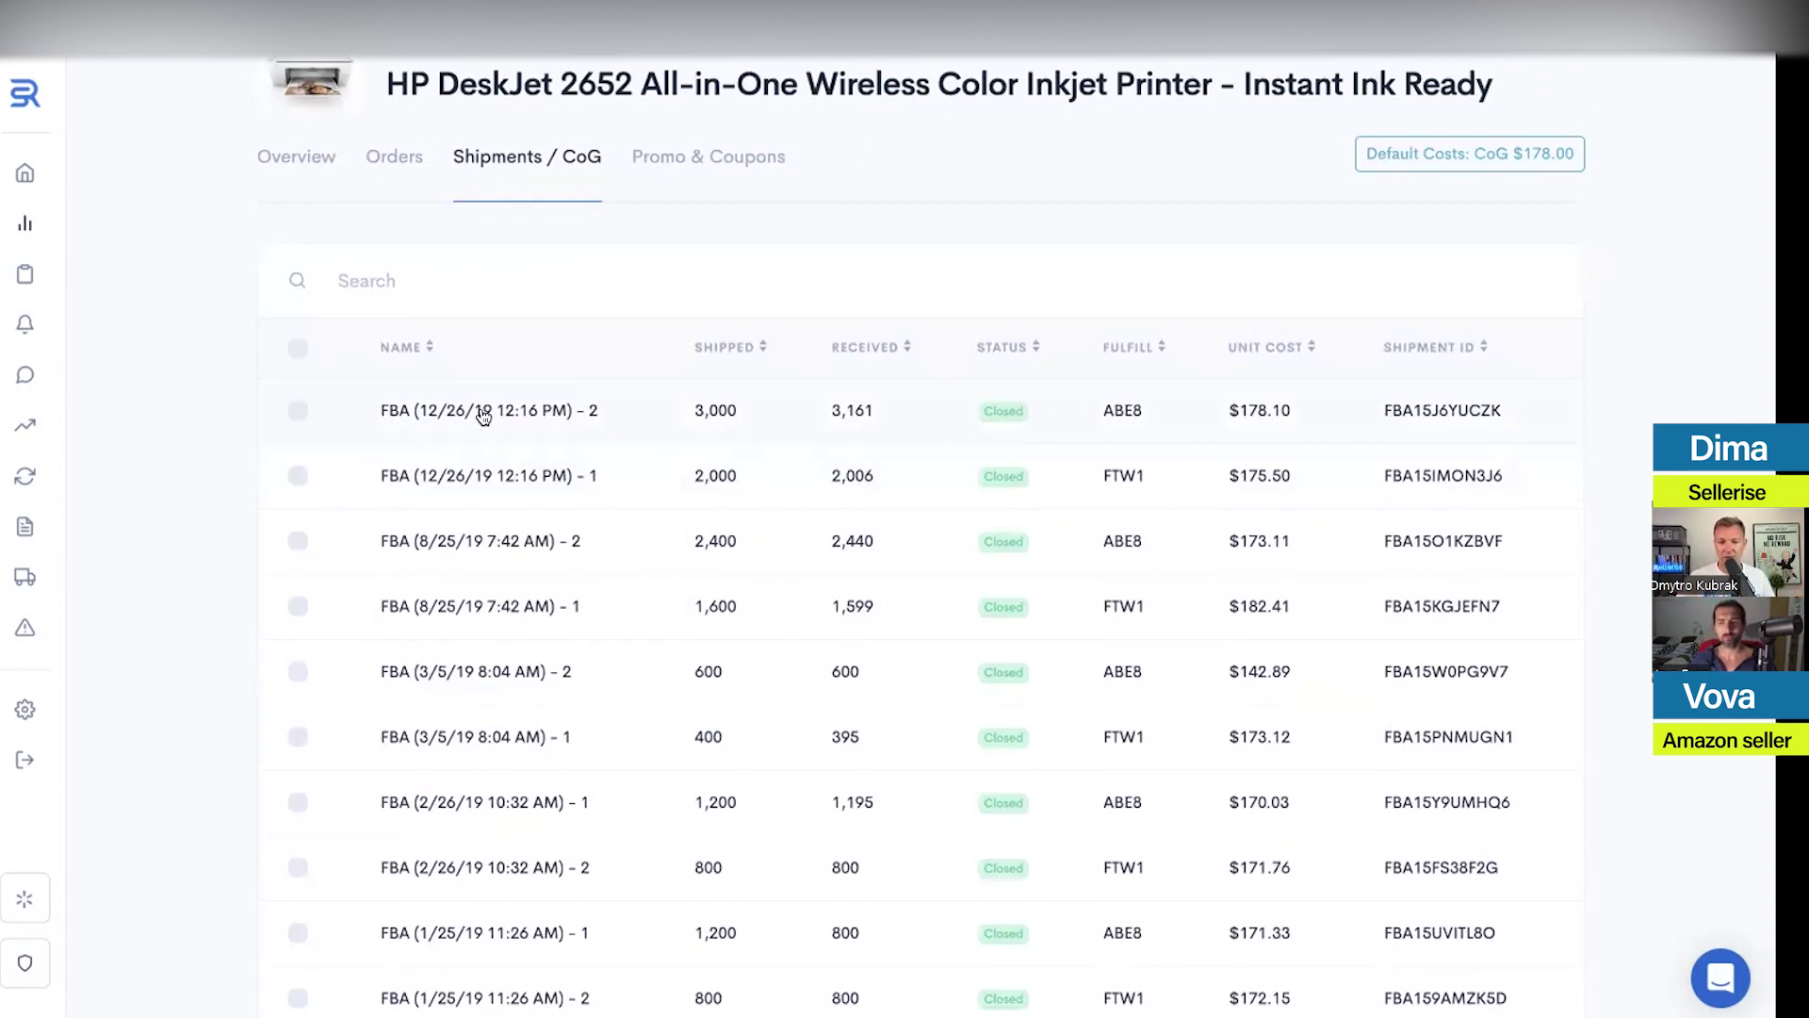
{"action": "scroll", "coordinate": [579, 287], "scroll_direction": "up", "scroll_amount": 1}
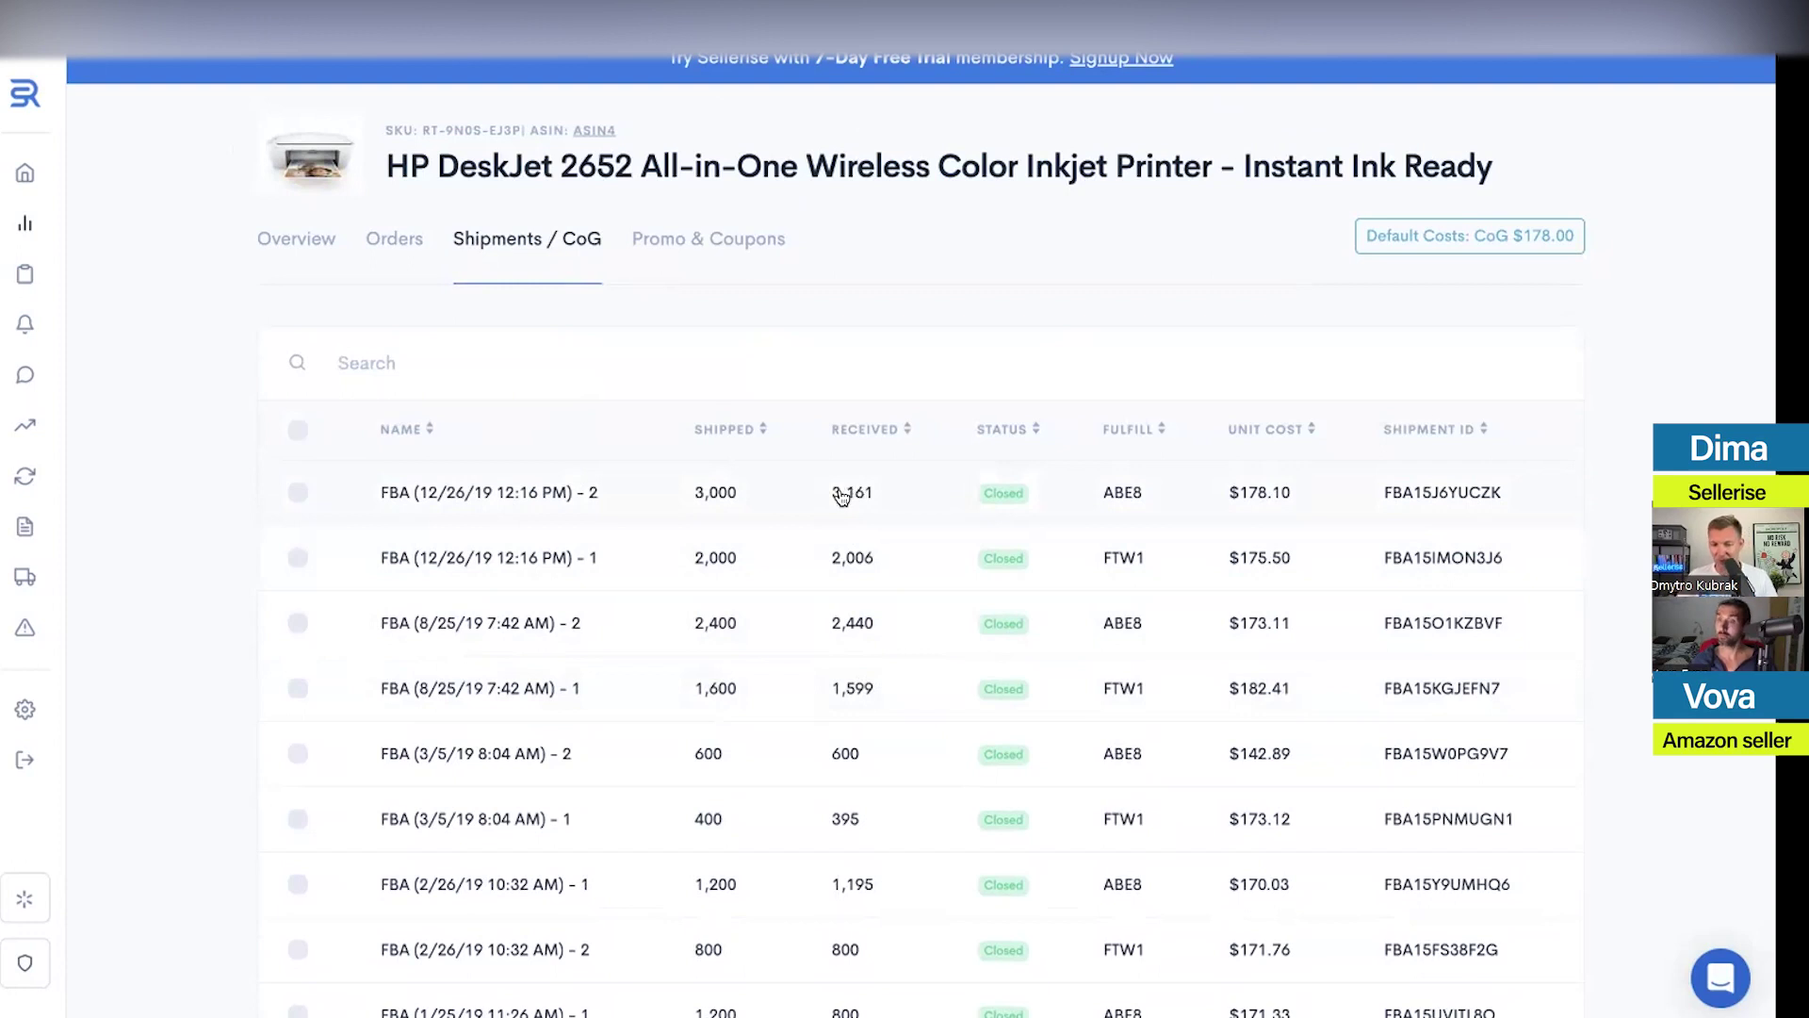
{"action": "scroll", "coordinate": [1236, 505], "scroll_direction": "up", "scroll_amount": 2}
{"action": "scroll", "coordinate": [1332, 585], "scroll_direction": "down", "scroll_amount": 2}
{"action": "scroll", "coordinate": [1332, 585], "scroll_direction": "up", "scroll_amount": 2}
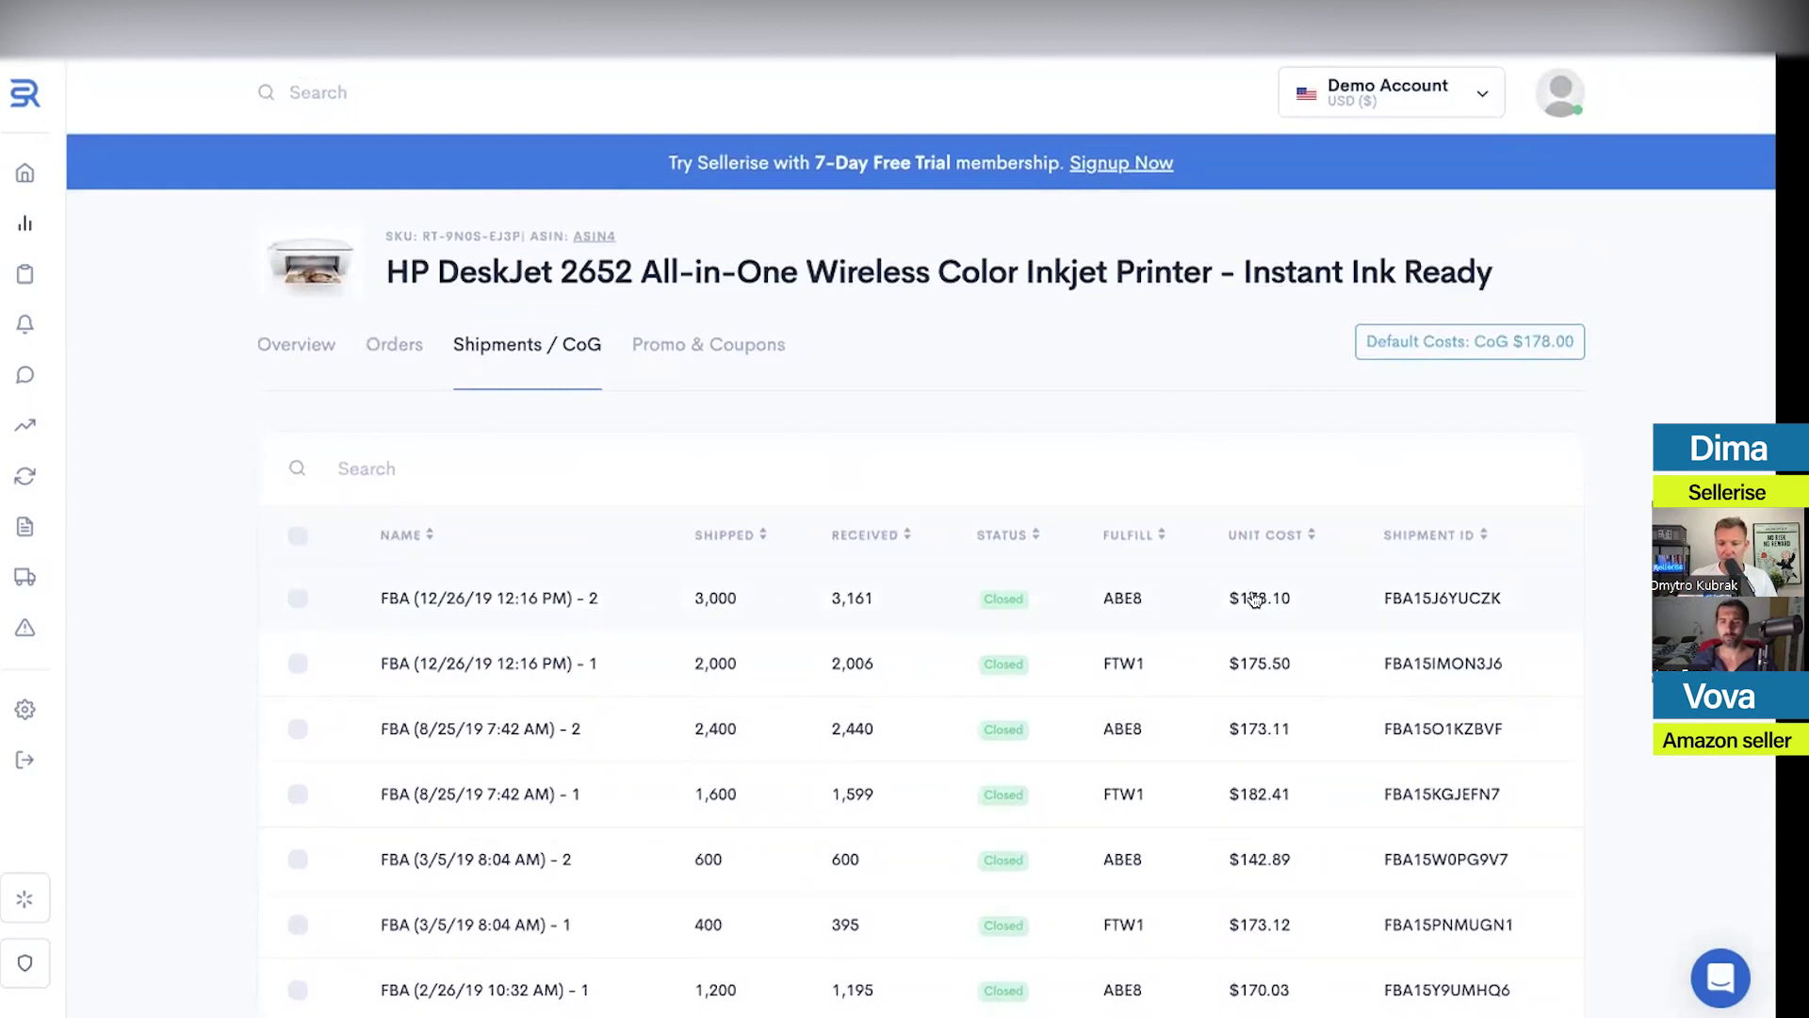
{"action": "scroll", "coordinate": [1260, 597], "scroll_direction": "down", "scroll_amount": 2}
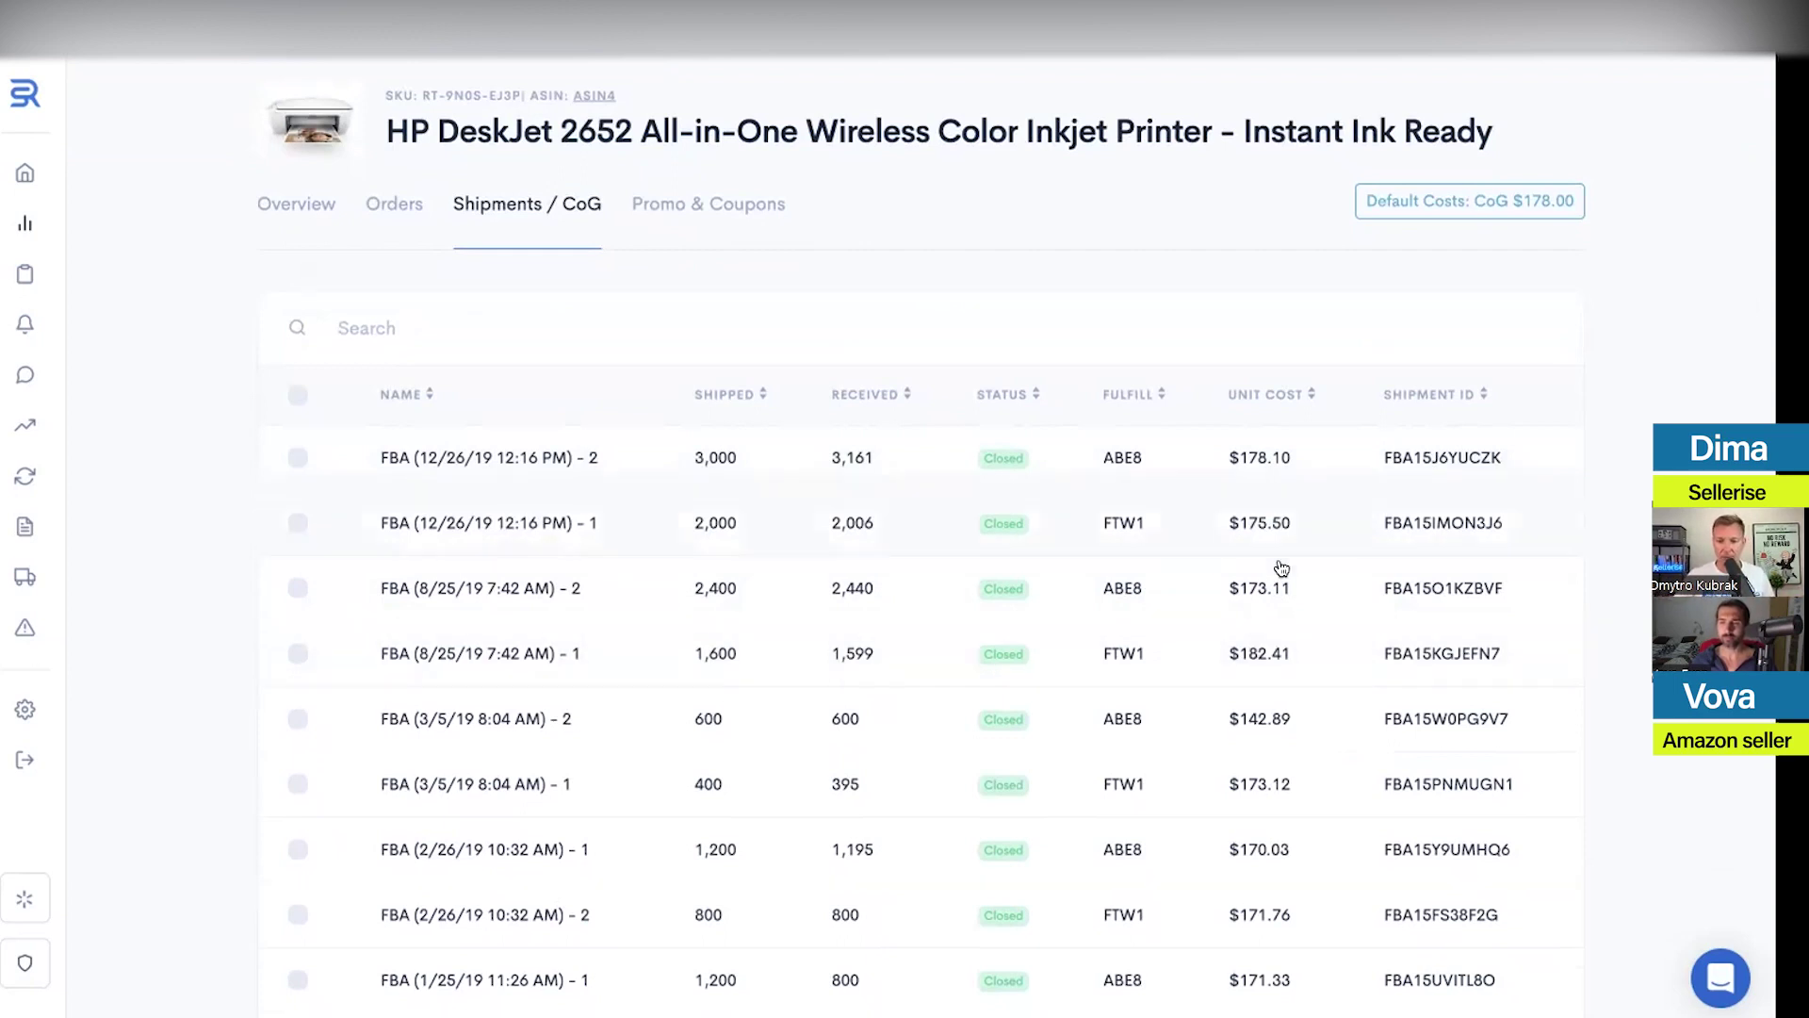
{"action": "left_click", "coordinate": [1411, 198]}
{"action": "double_click", "coordinate": [808, 608]}
{"action": "left_click", "coordinate": [846, 605]}
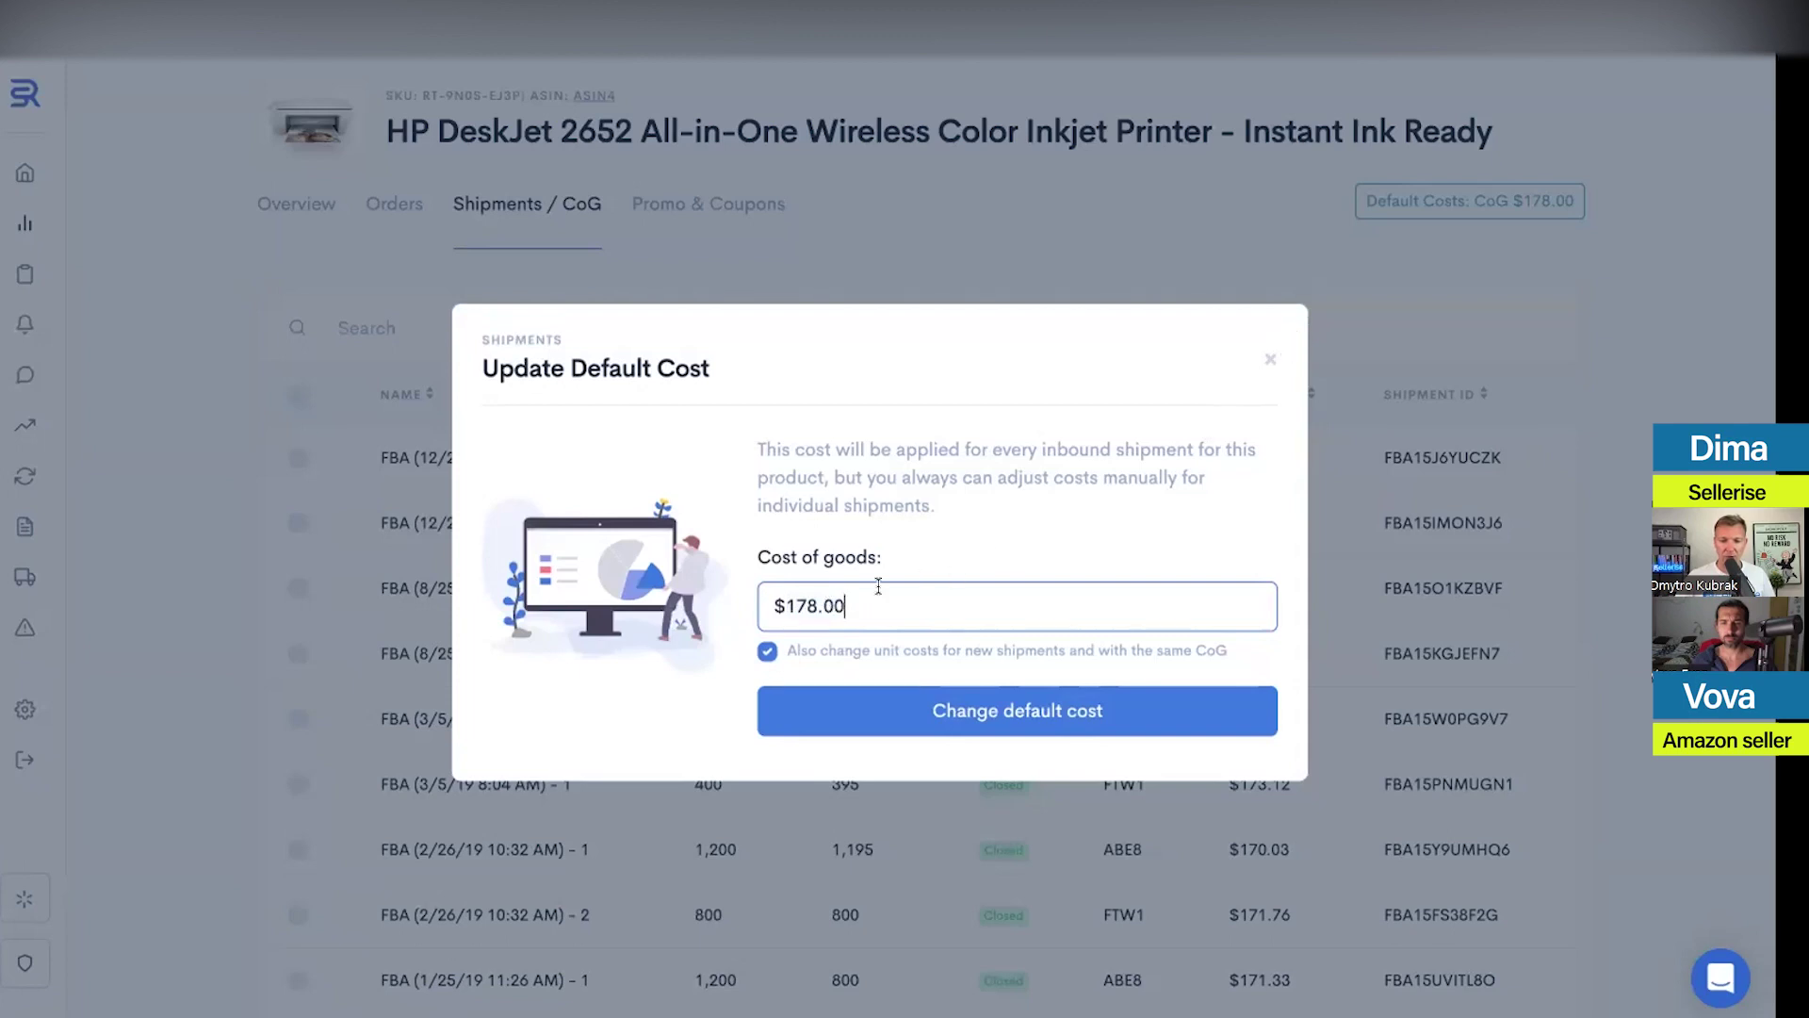
{"action": "left_click", "coordinate": [1270, 359]}
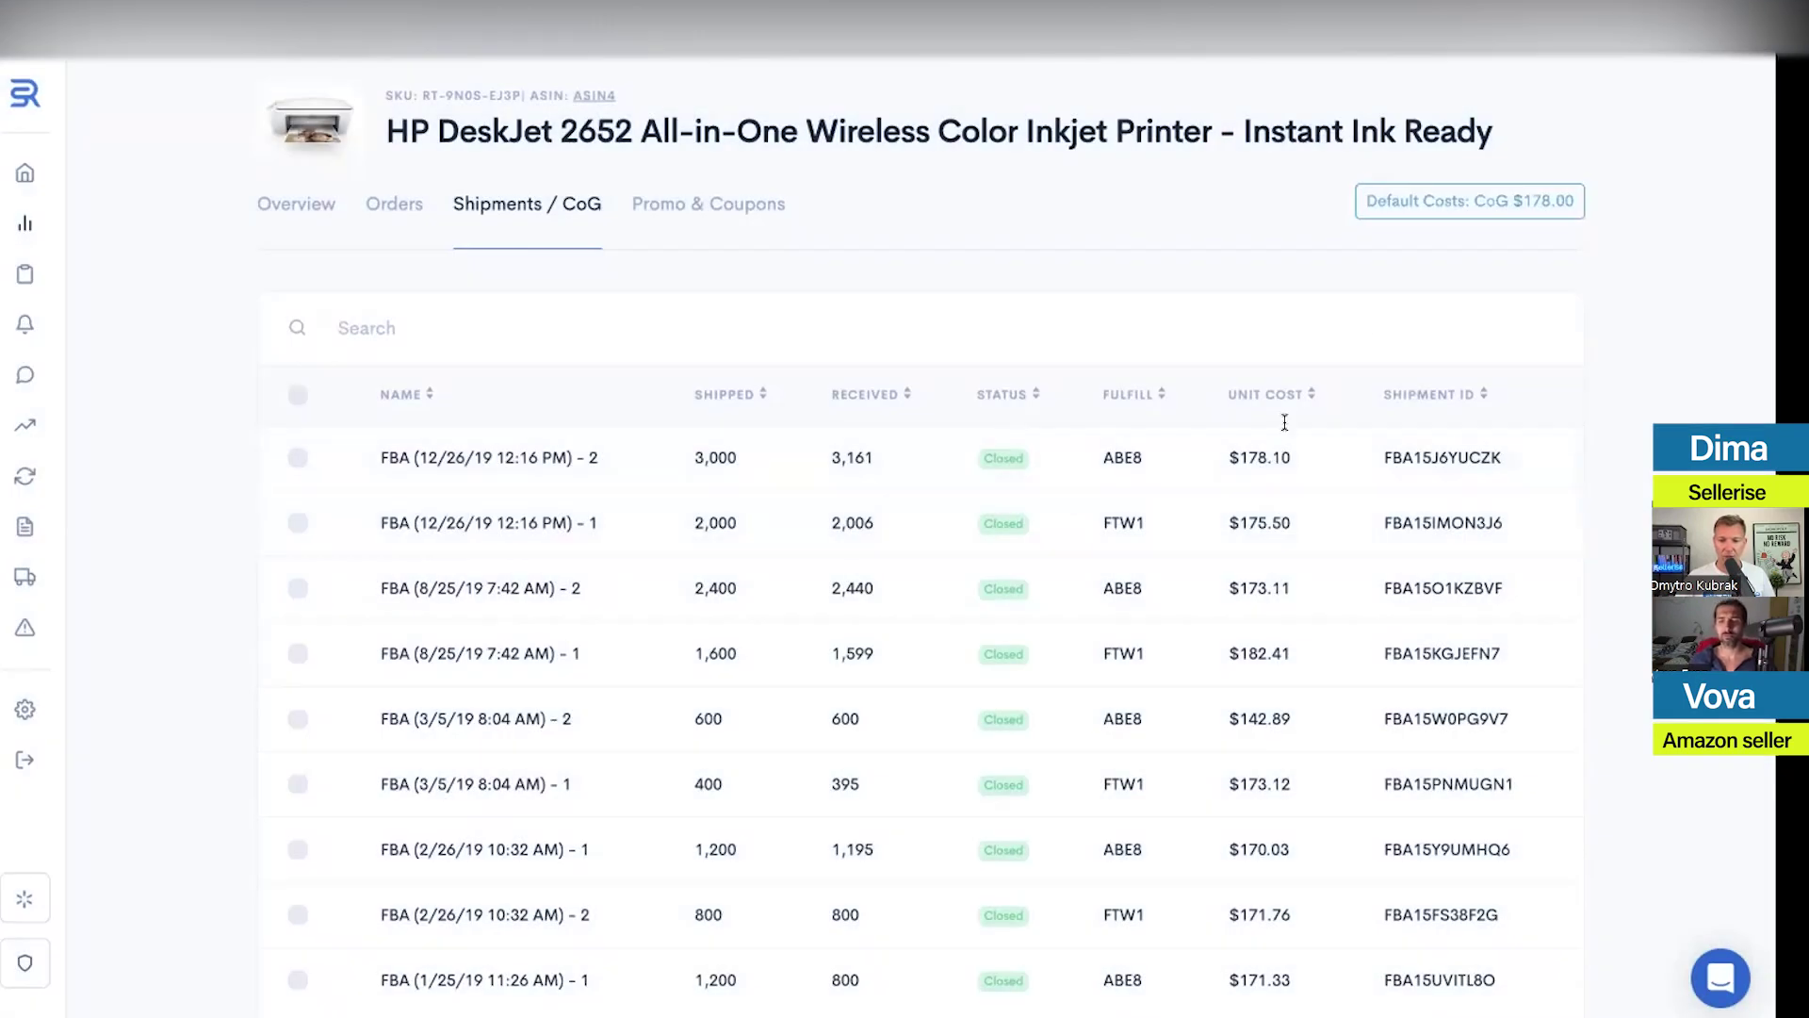
{"action": "left_click", "coordinate": [1553, 204]}
{"action": "double_click", "coordinate": [830, 608]}
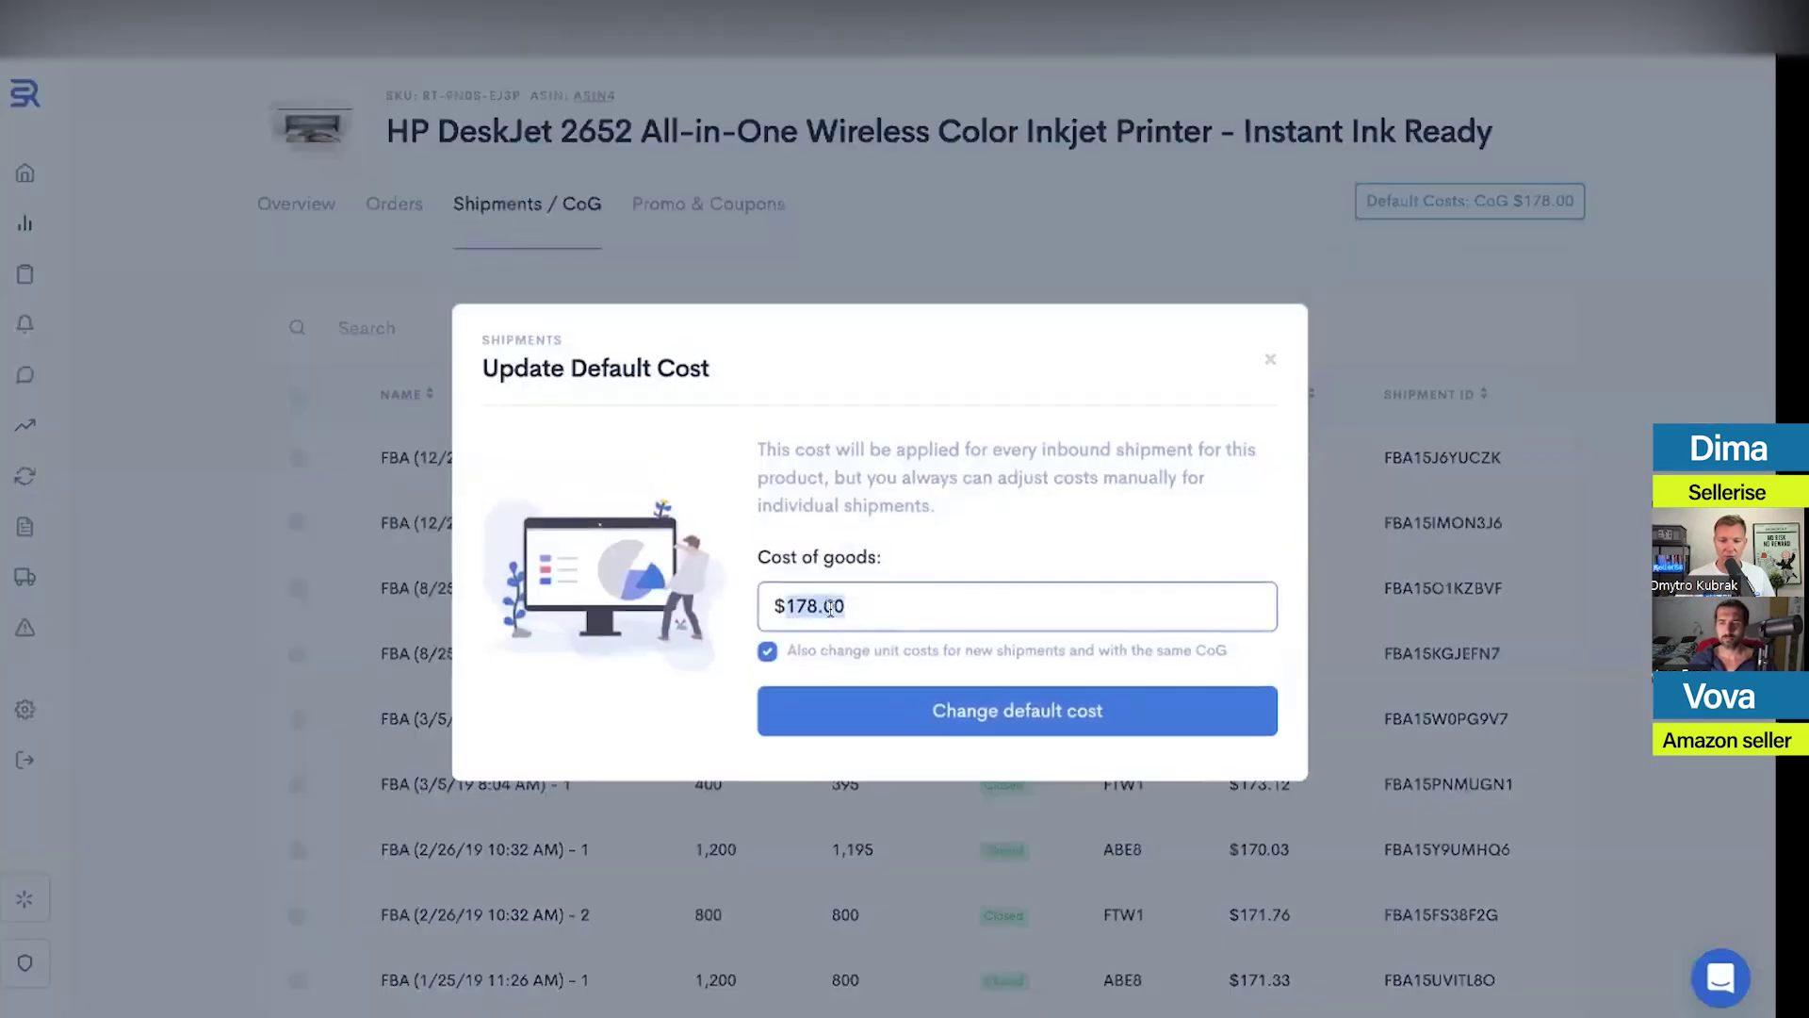
{"action": "left_click", "coordinate": [1271, 359]}
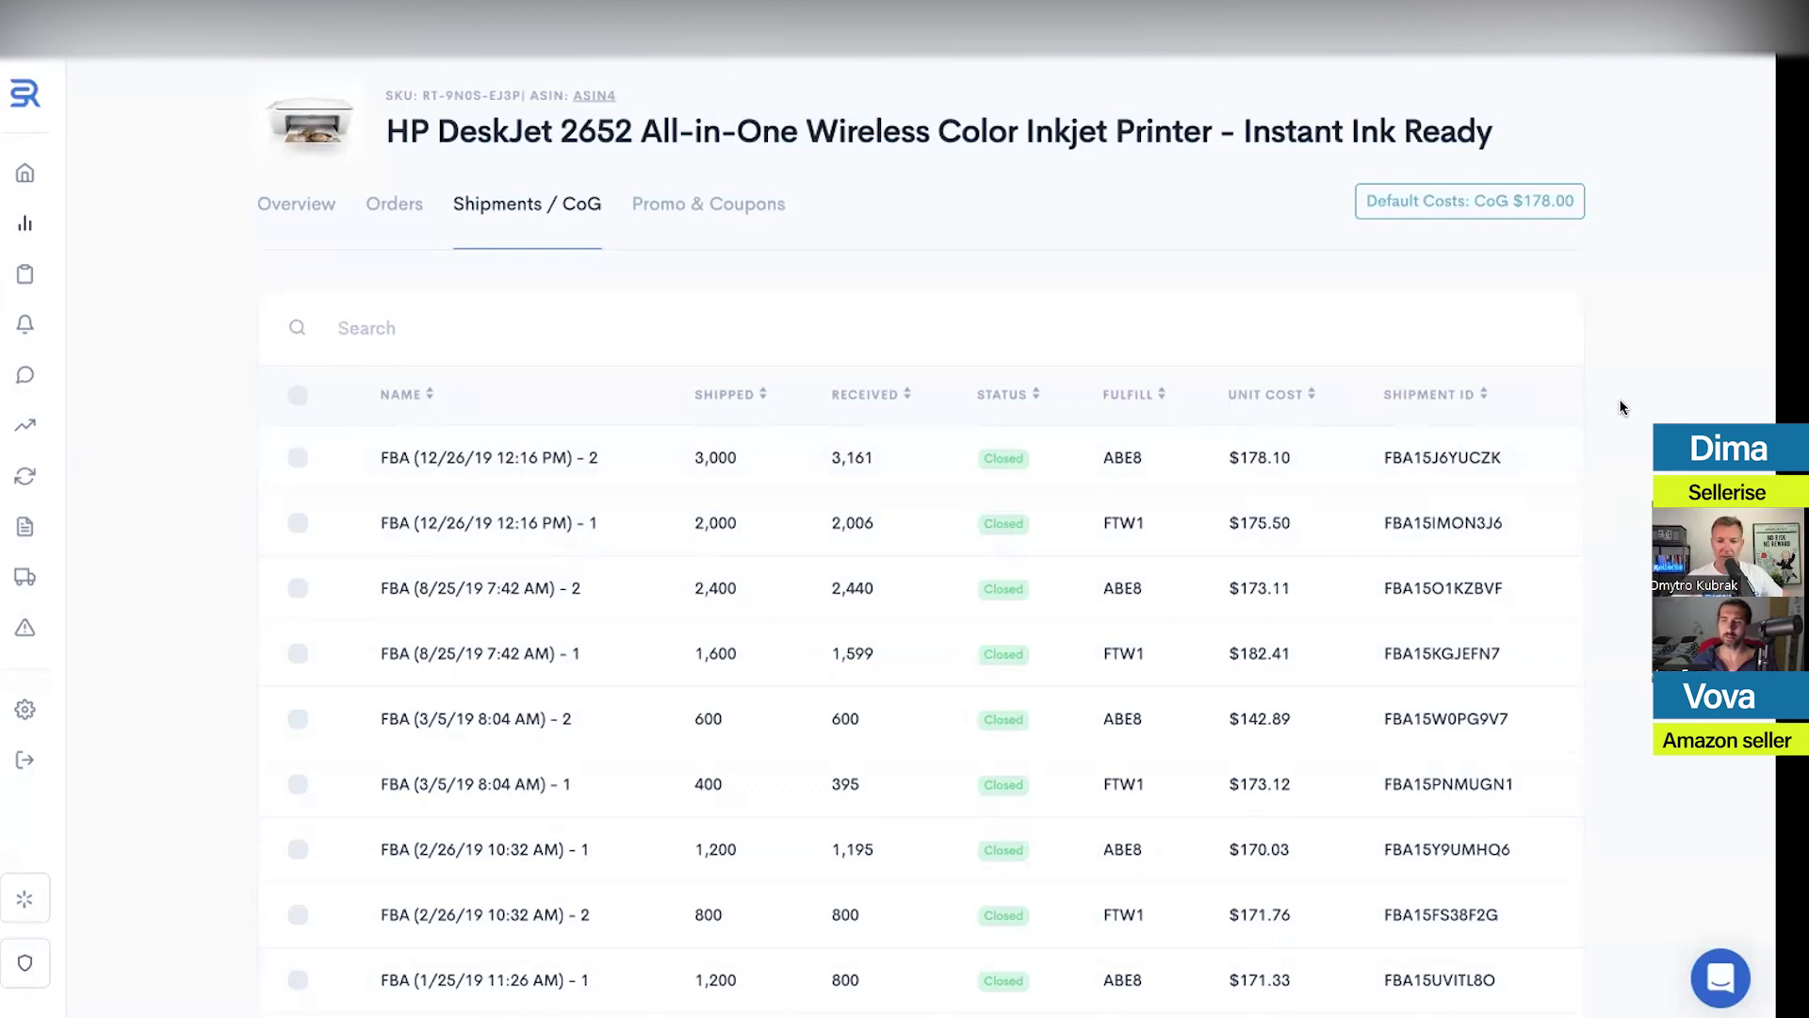
Set a group unit cost of $200 for the four shipments dated 12/26/19 and 8/25/19 and save it
{"action": "left_click", "coordinate": [298, 458]}
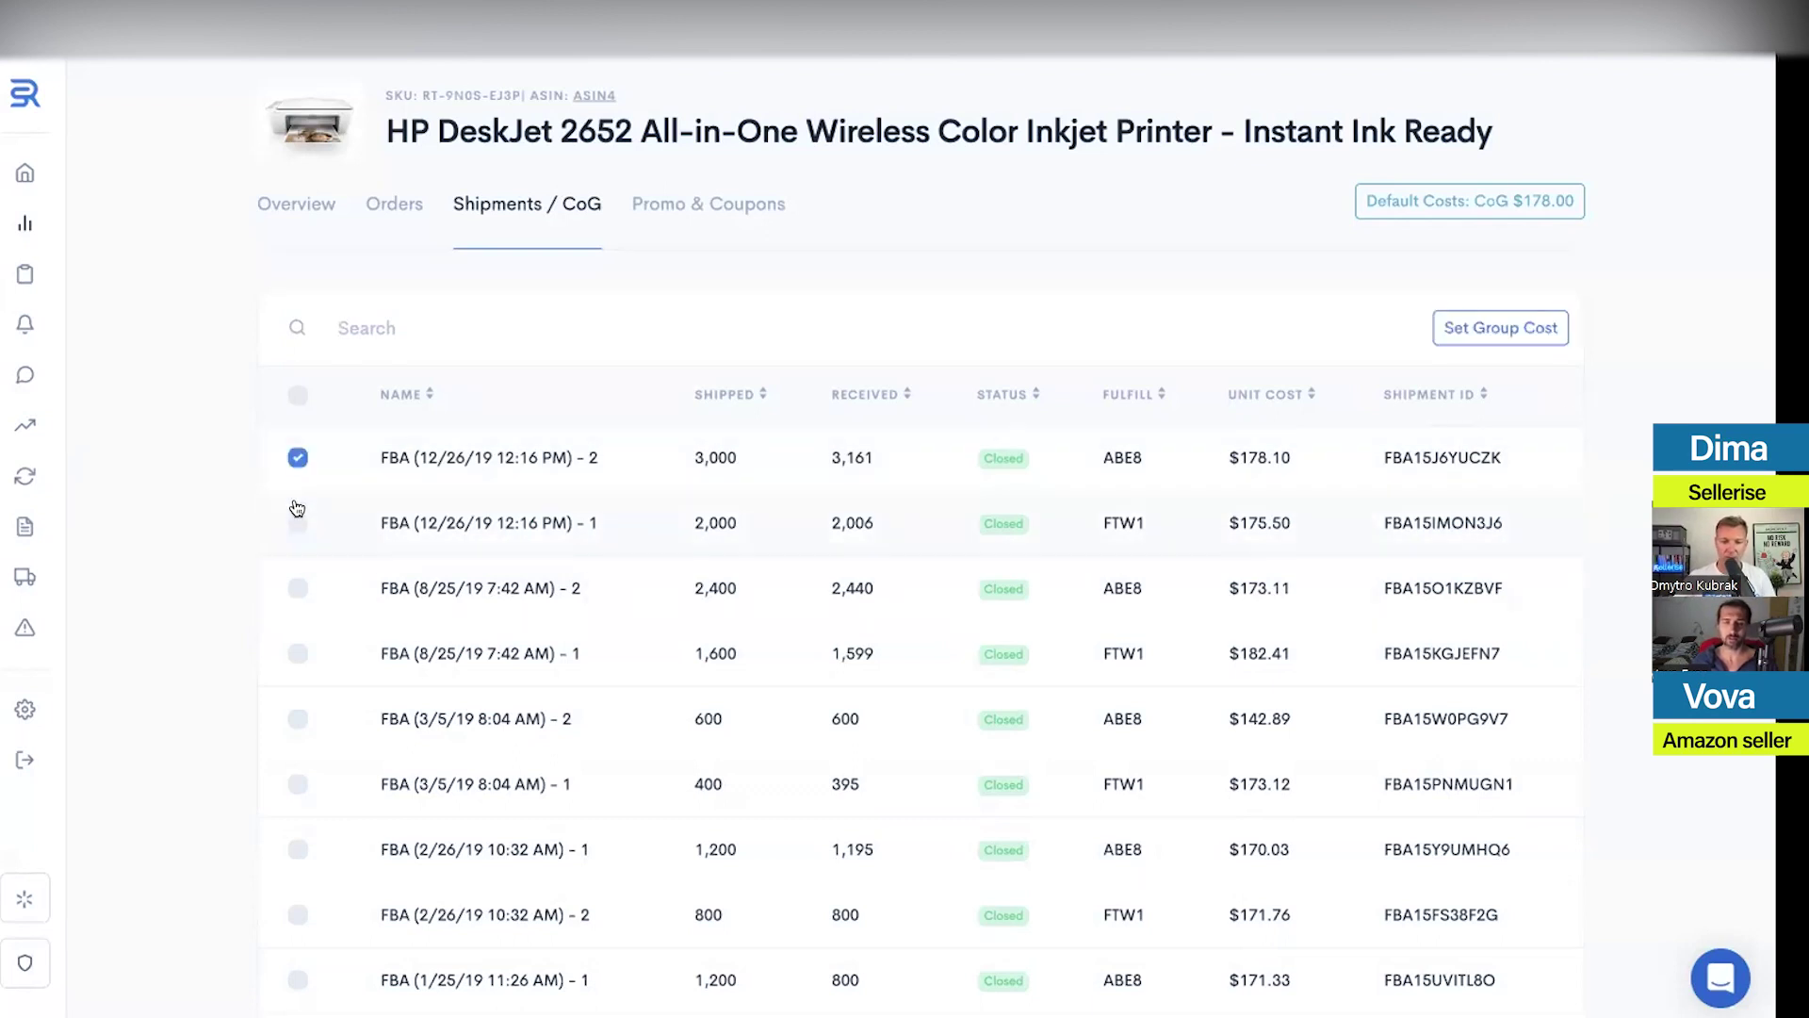
{"action": "left_click", "coordinate": [298, 522]}
{"action": "left_click", "coordinate": [297, 588]}
{"action": "left_click", "coordinate": [298, 652]}
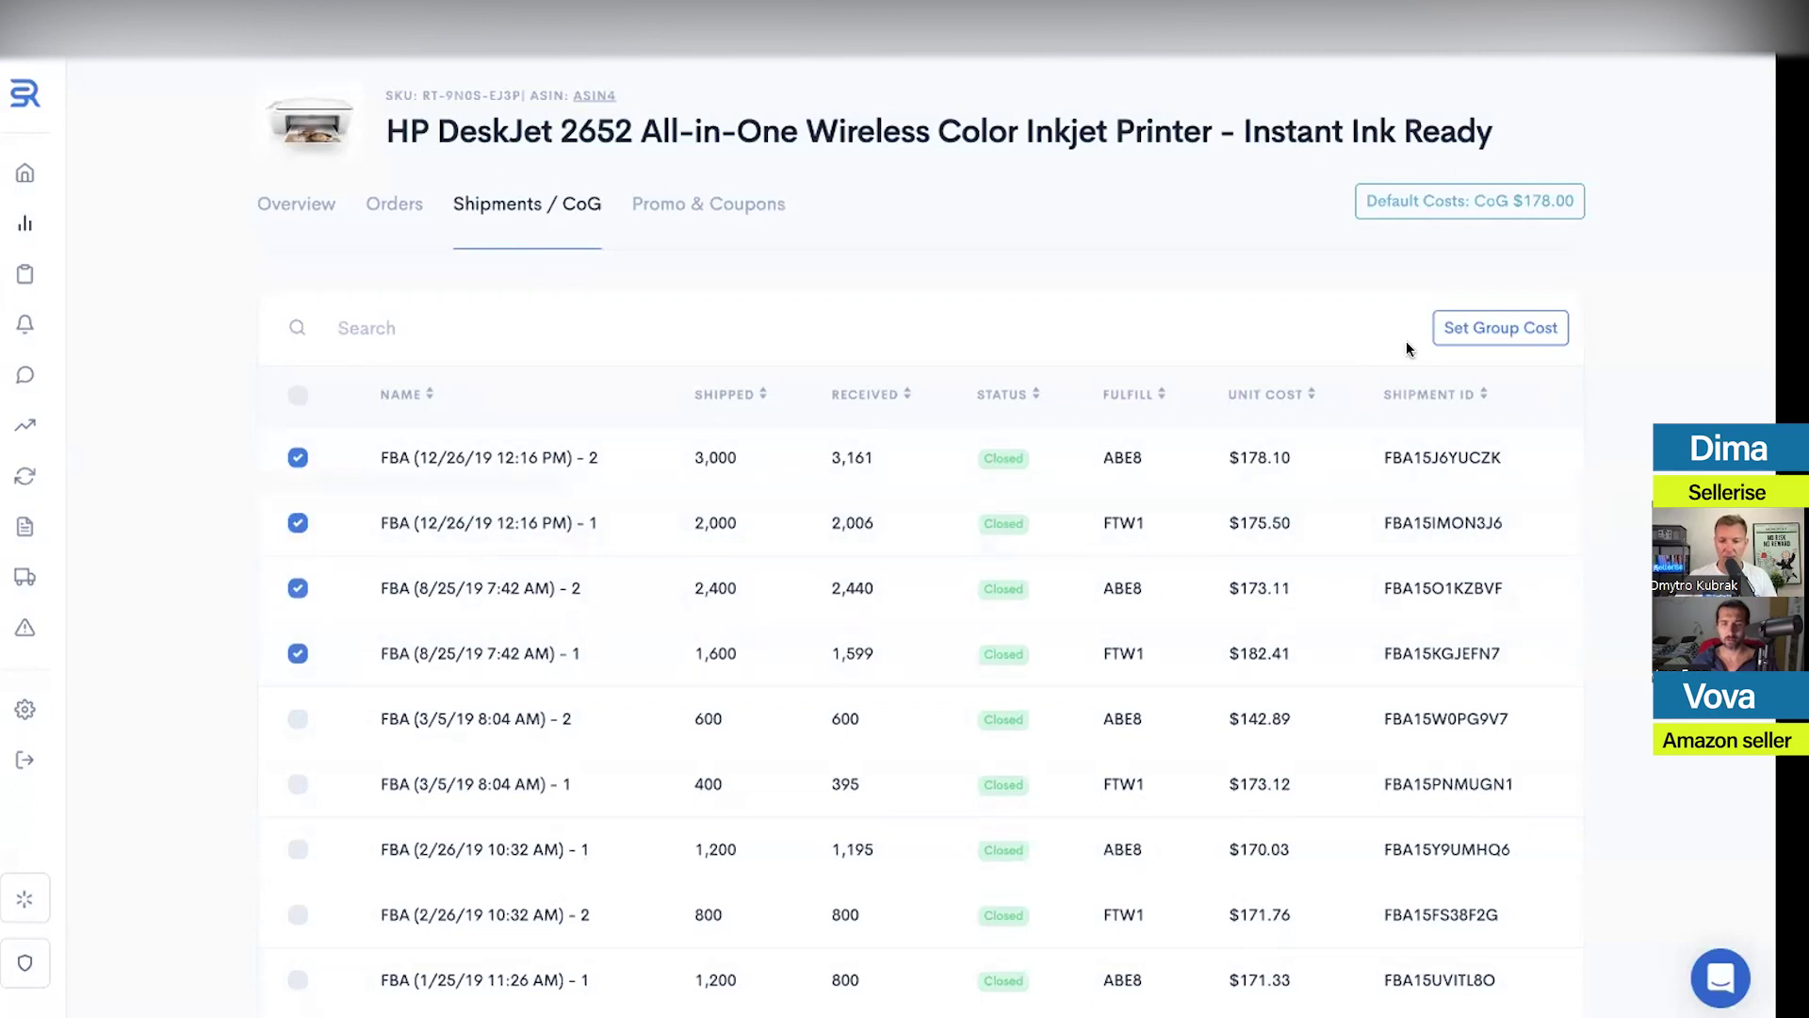
{"action": "left_click", "coordinate": [1489, 328]}
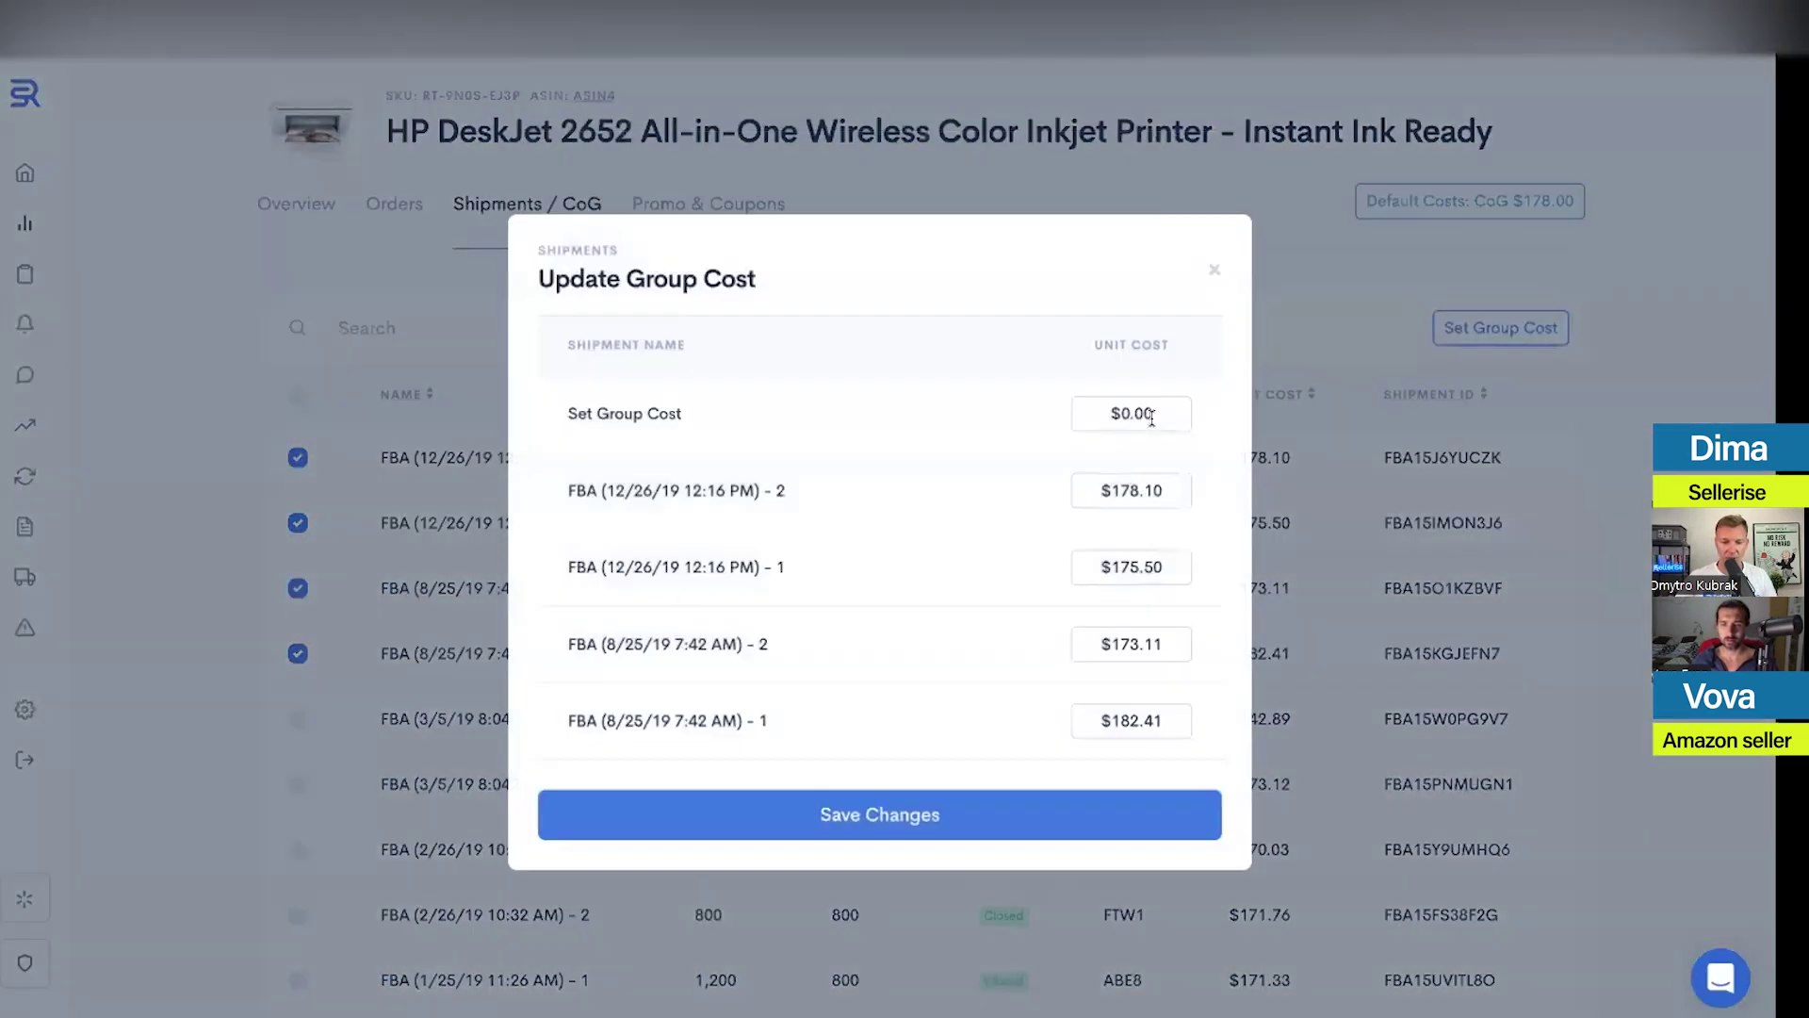
{"action": "double_click", "coordinate": [1156, 406]}
{"action": "type", "text": "200"}
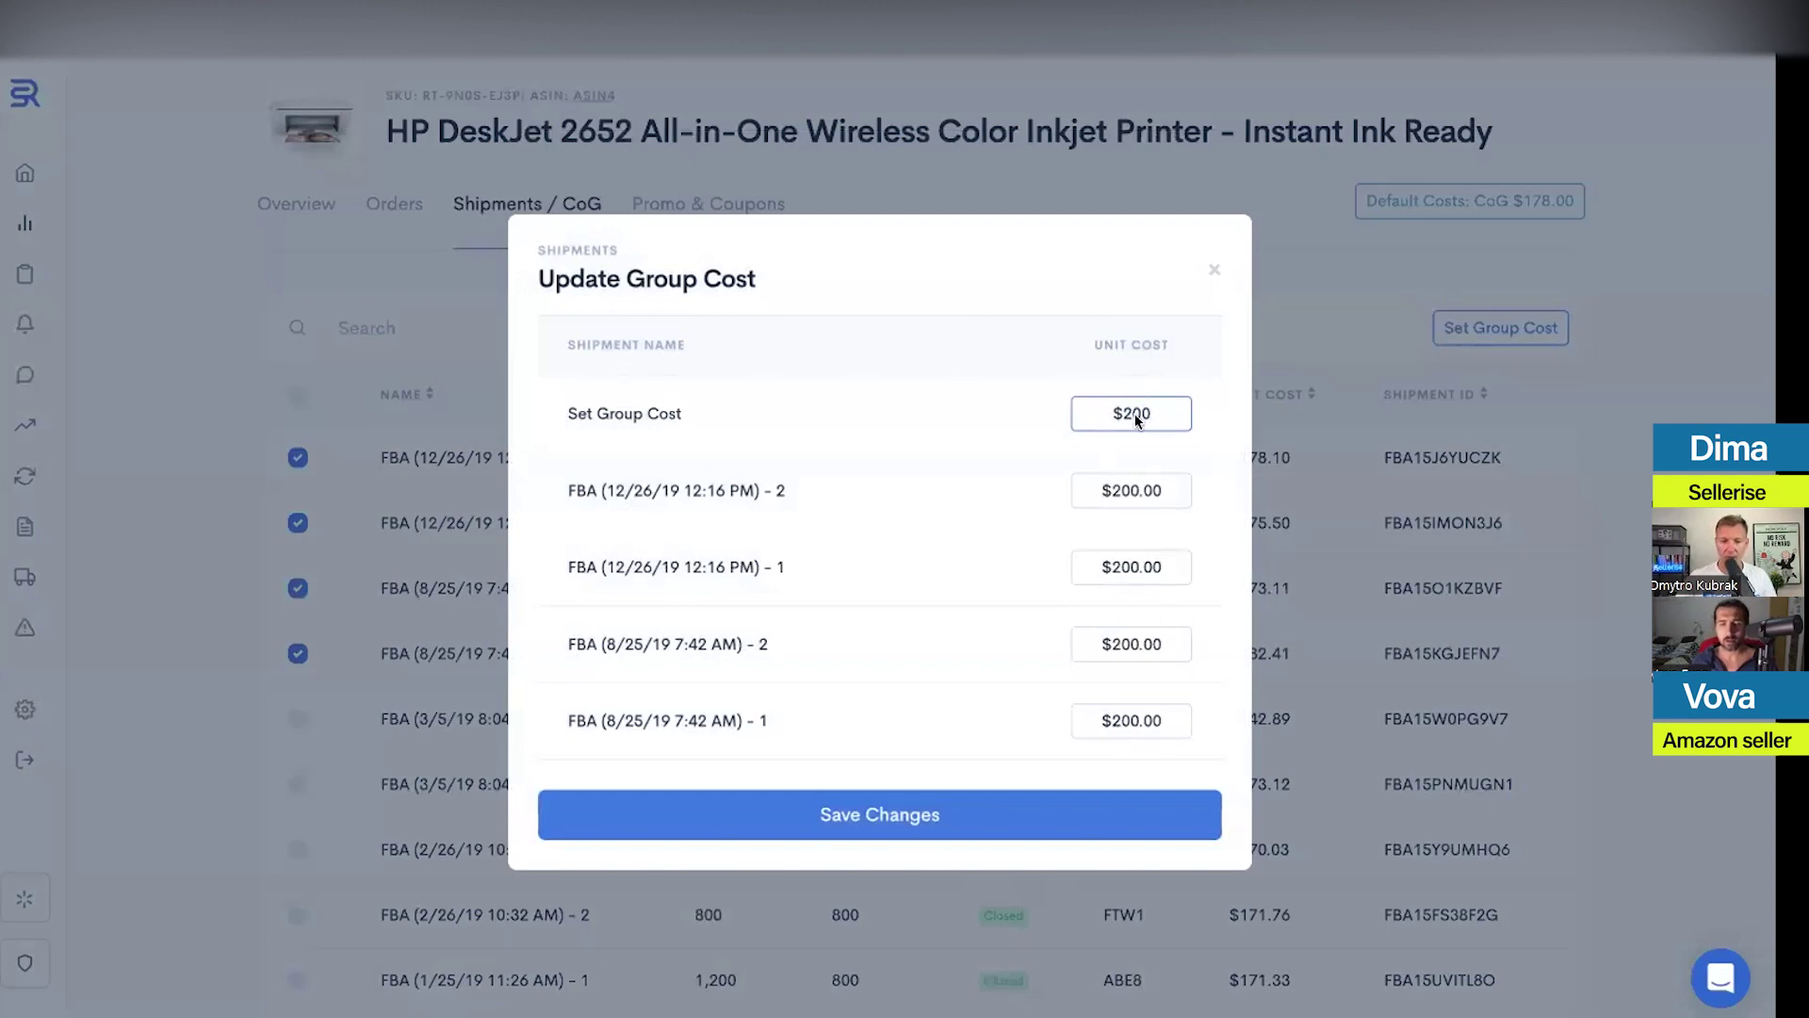
{"action": "left_click", "coordinate": [997, 813]}
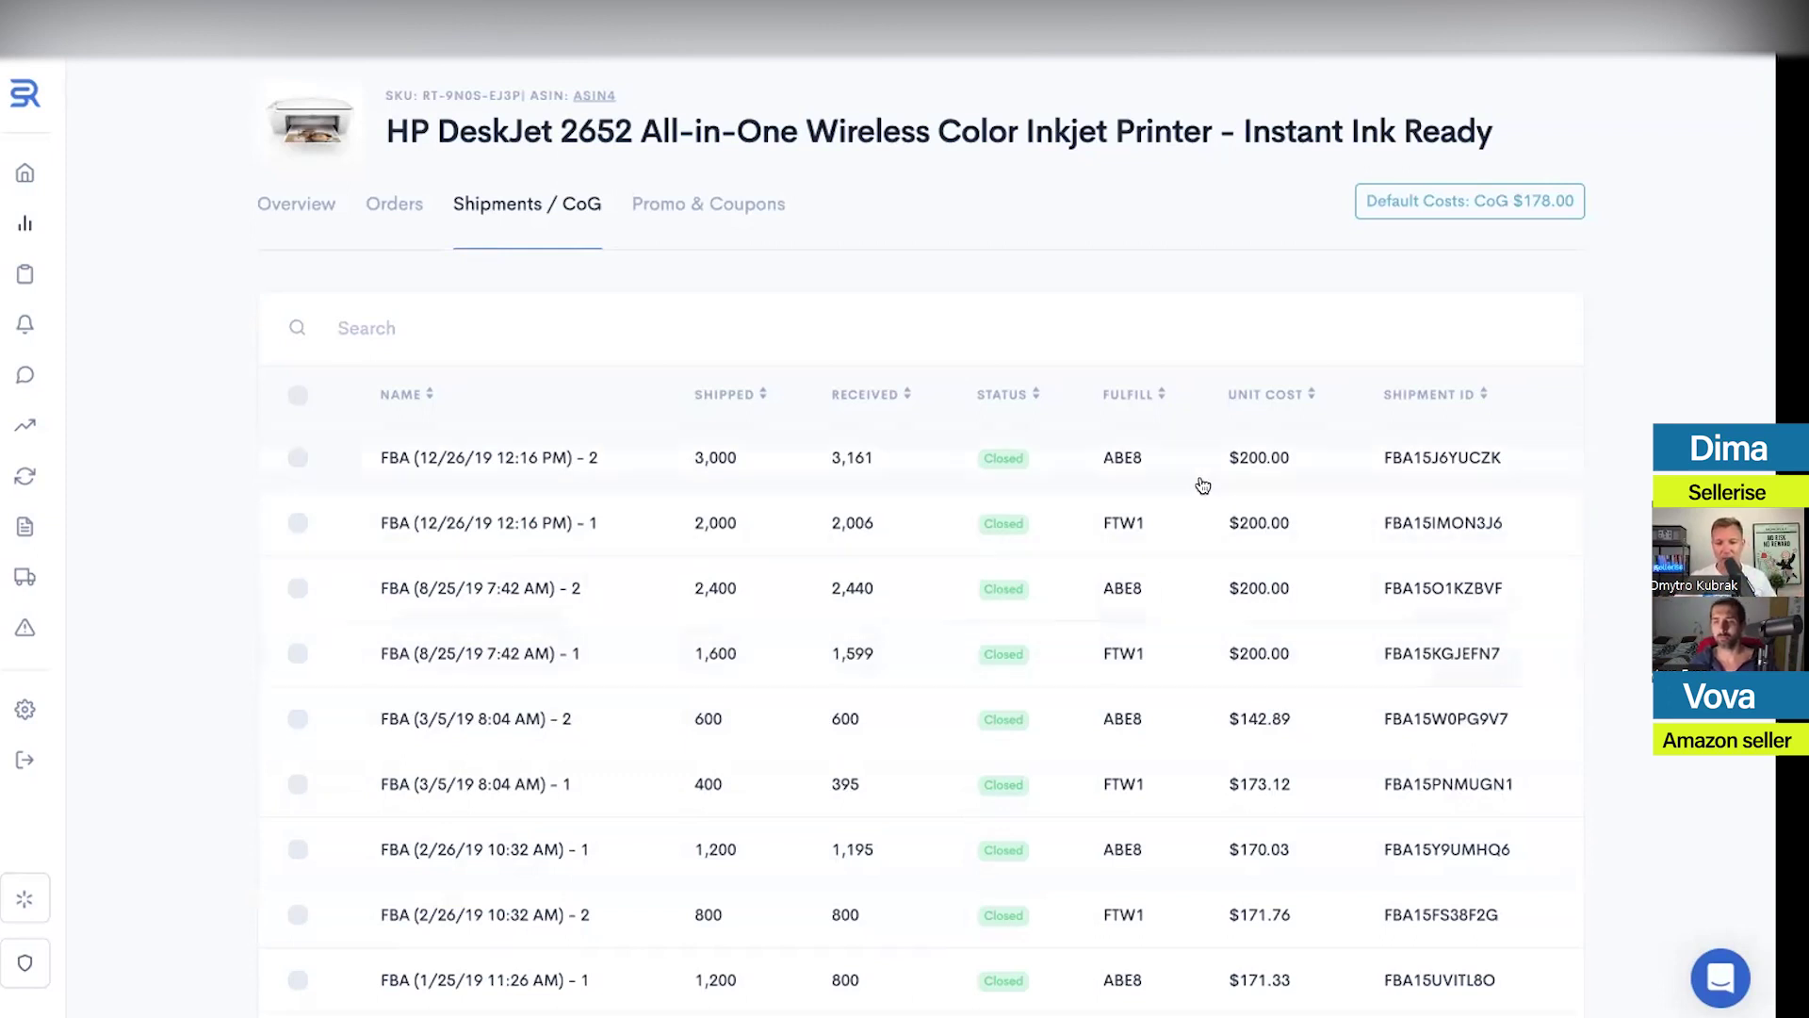
Open the printer's Promo & Coupons section and view the daily chart of the Subscribe and Save Promotion
{"action": "scroll", "coordinate": [1203, 638], "scroll_direction": "down", "scroll_amount": 2}
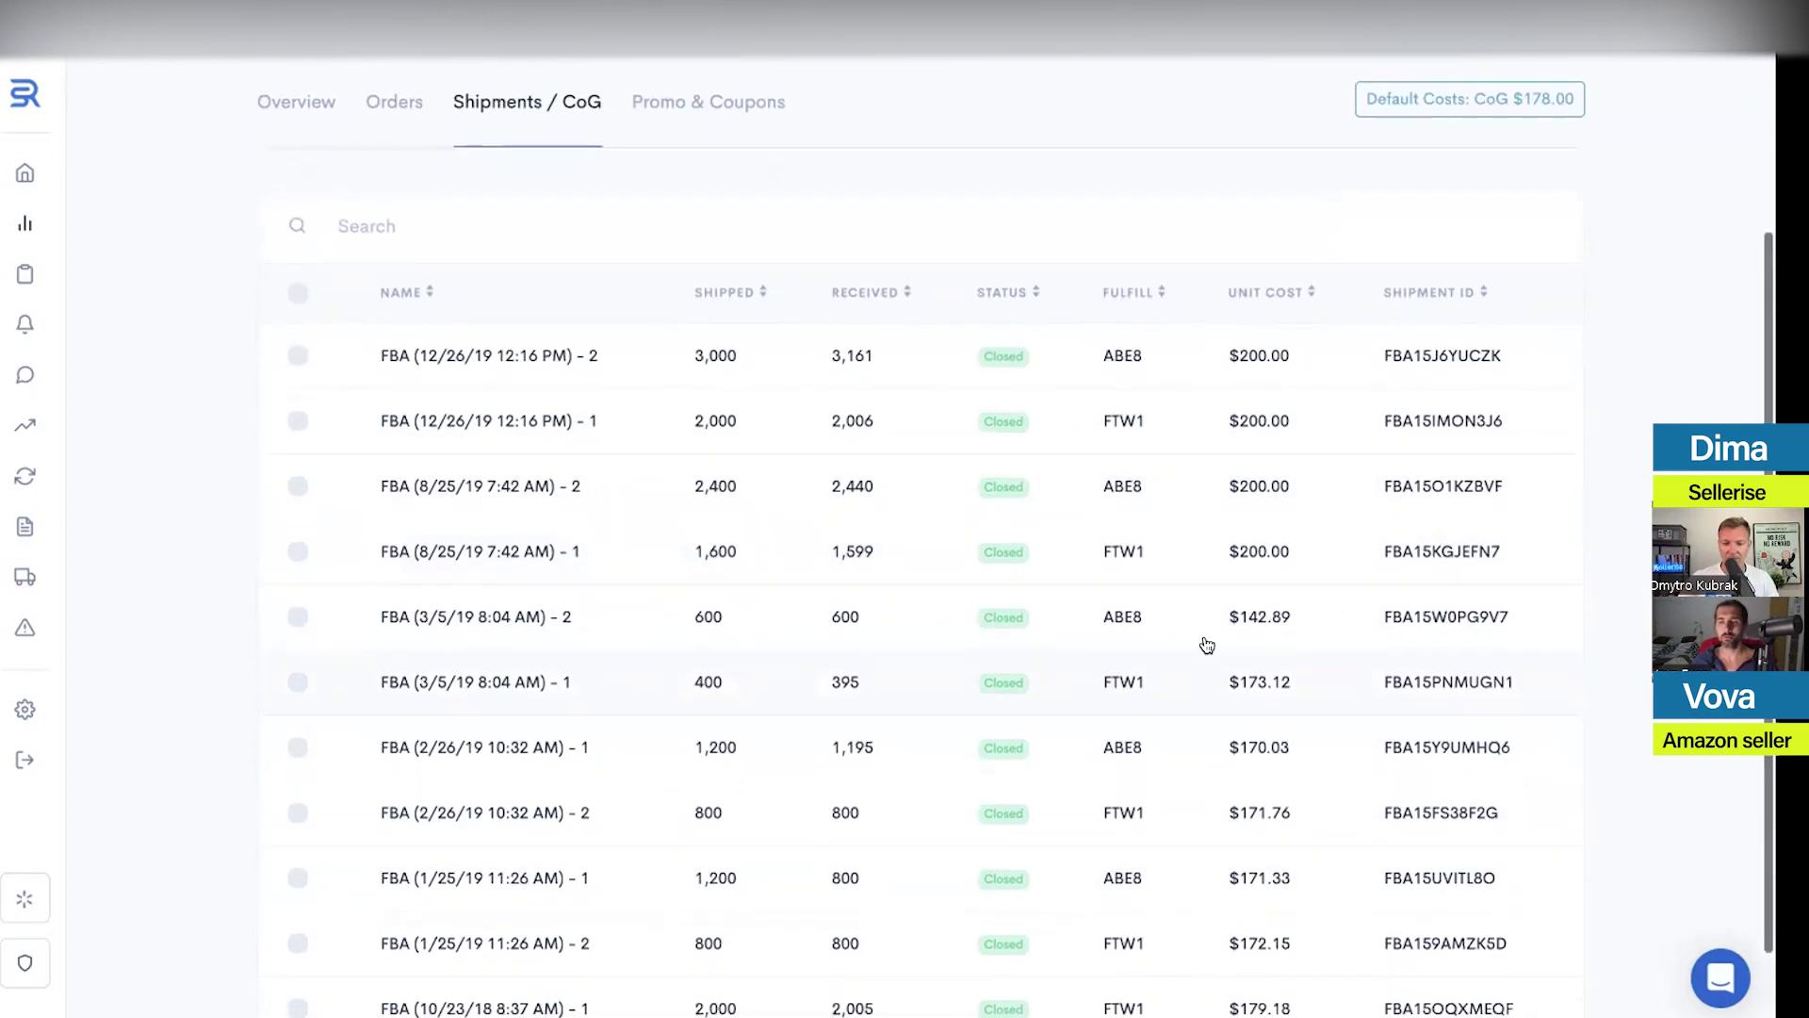
{"action": "scroll", "coordinate": [1206, 641], "scroll_direction": "up", "scroll_amount": 4}
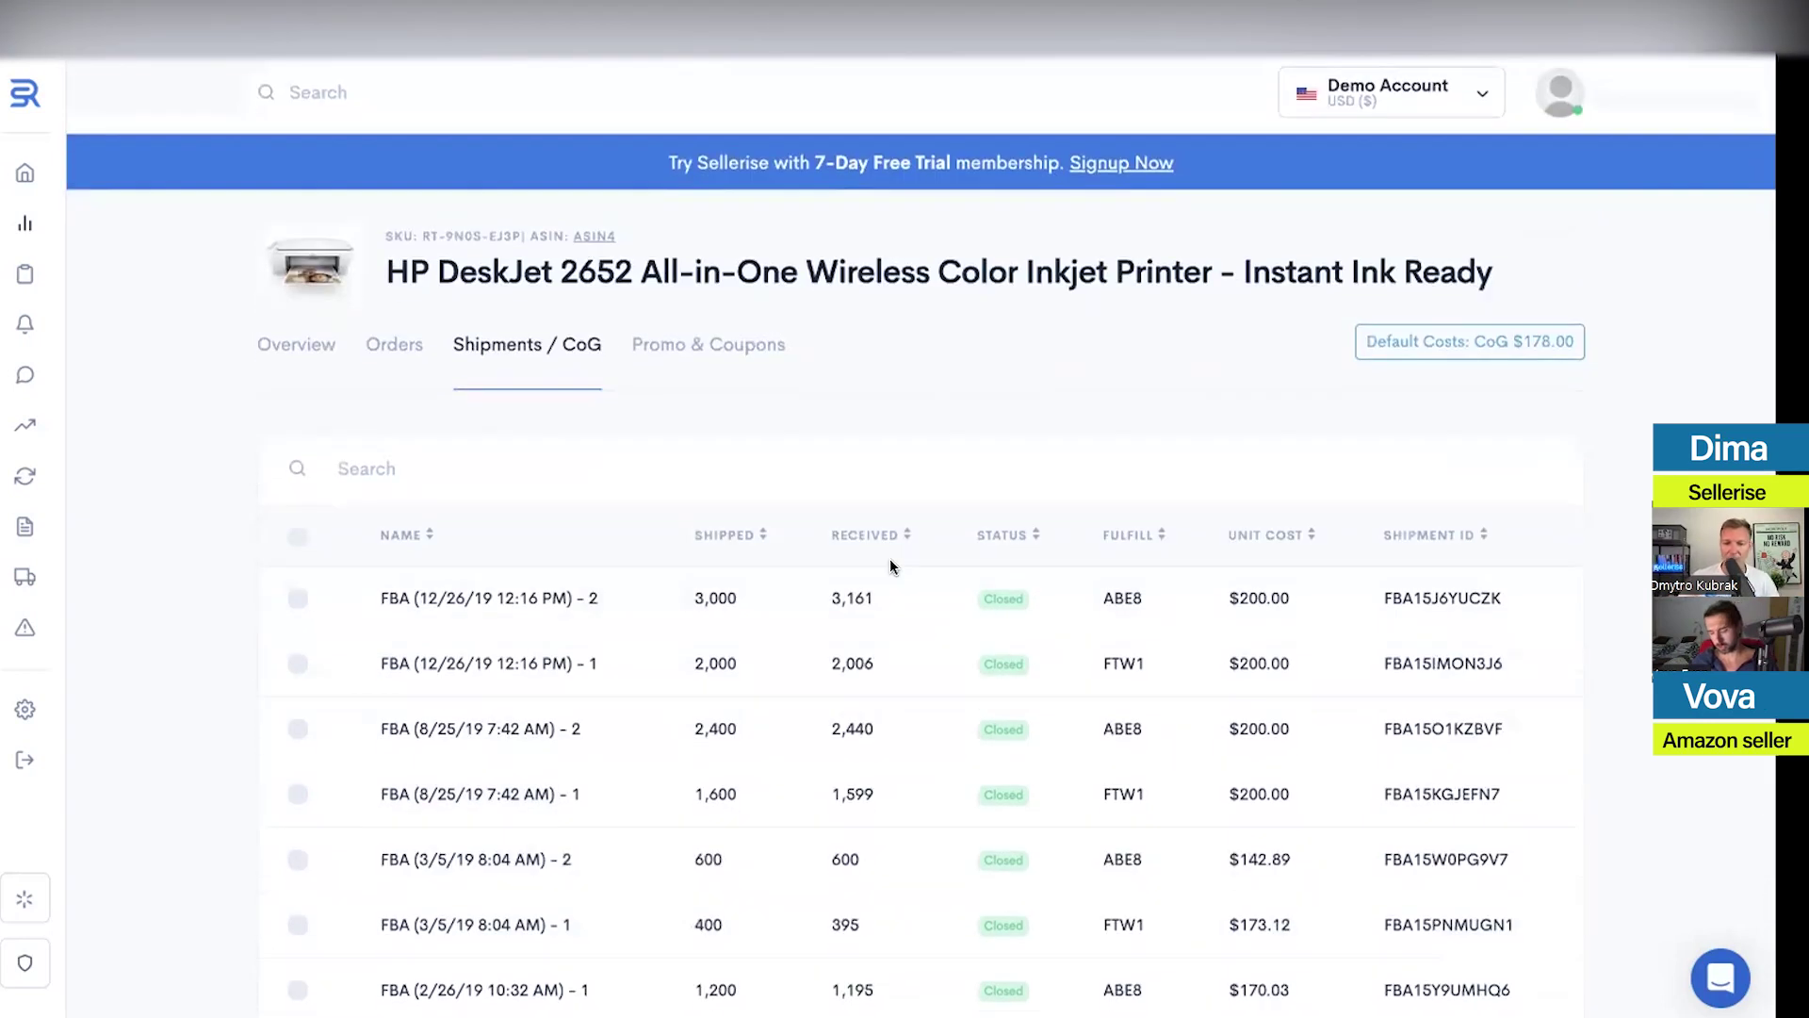
{"action": "left_click", "coordinate": [731, 347]}
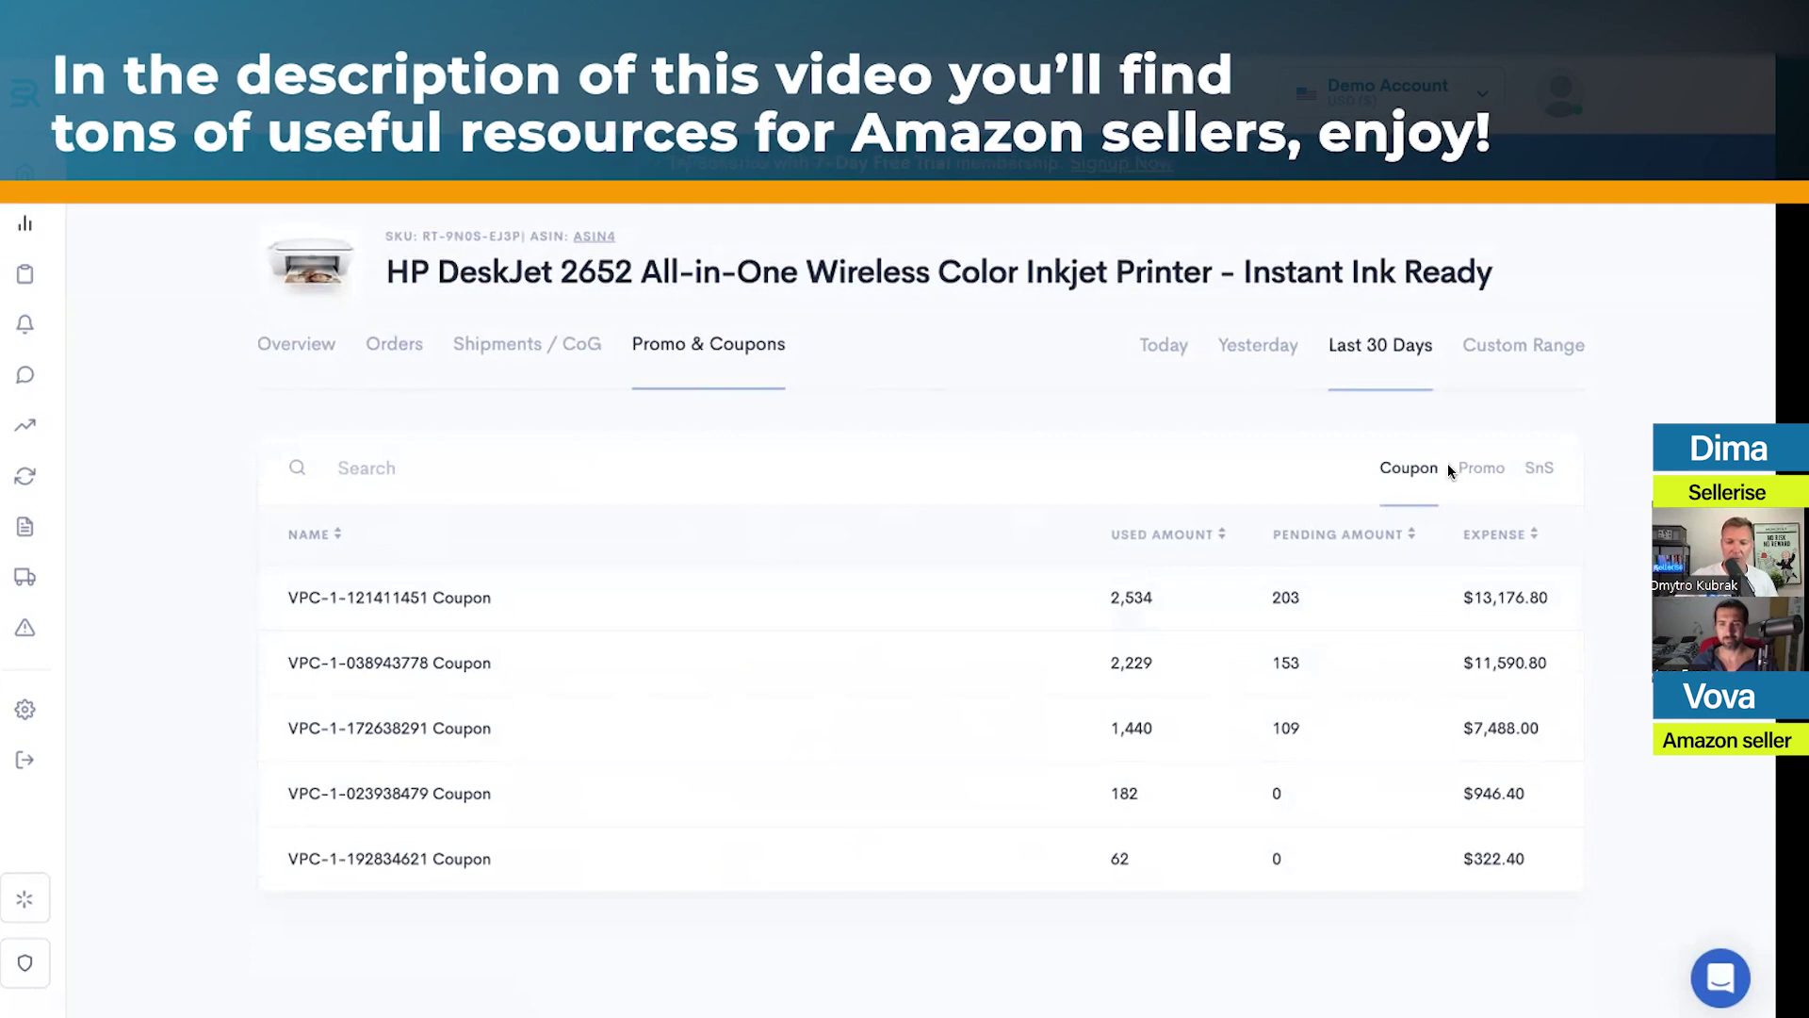
{"action": "left_click", "coordinate": [1480, 467]}
{"action": "left_click", "coordinate": [1539, 467]}
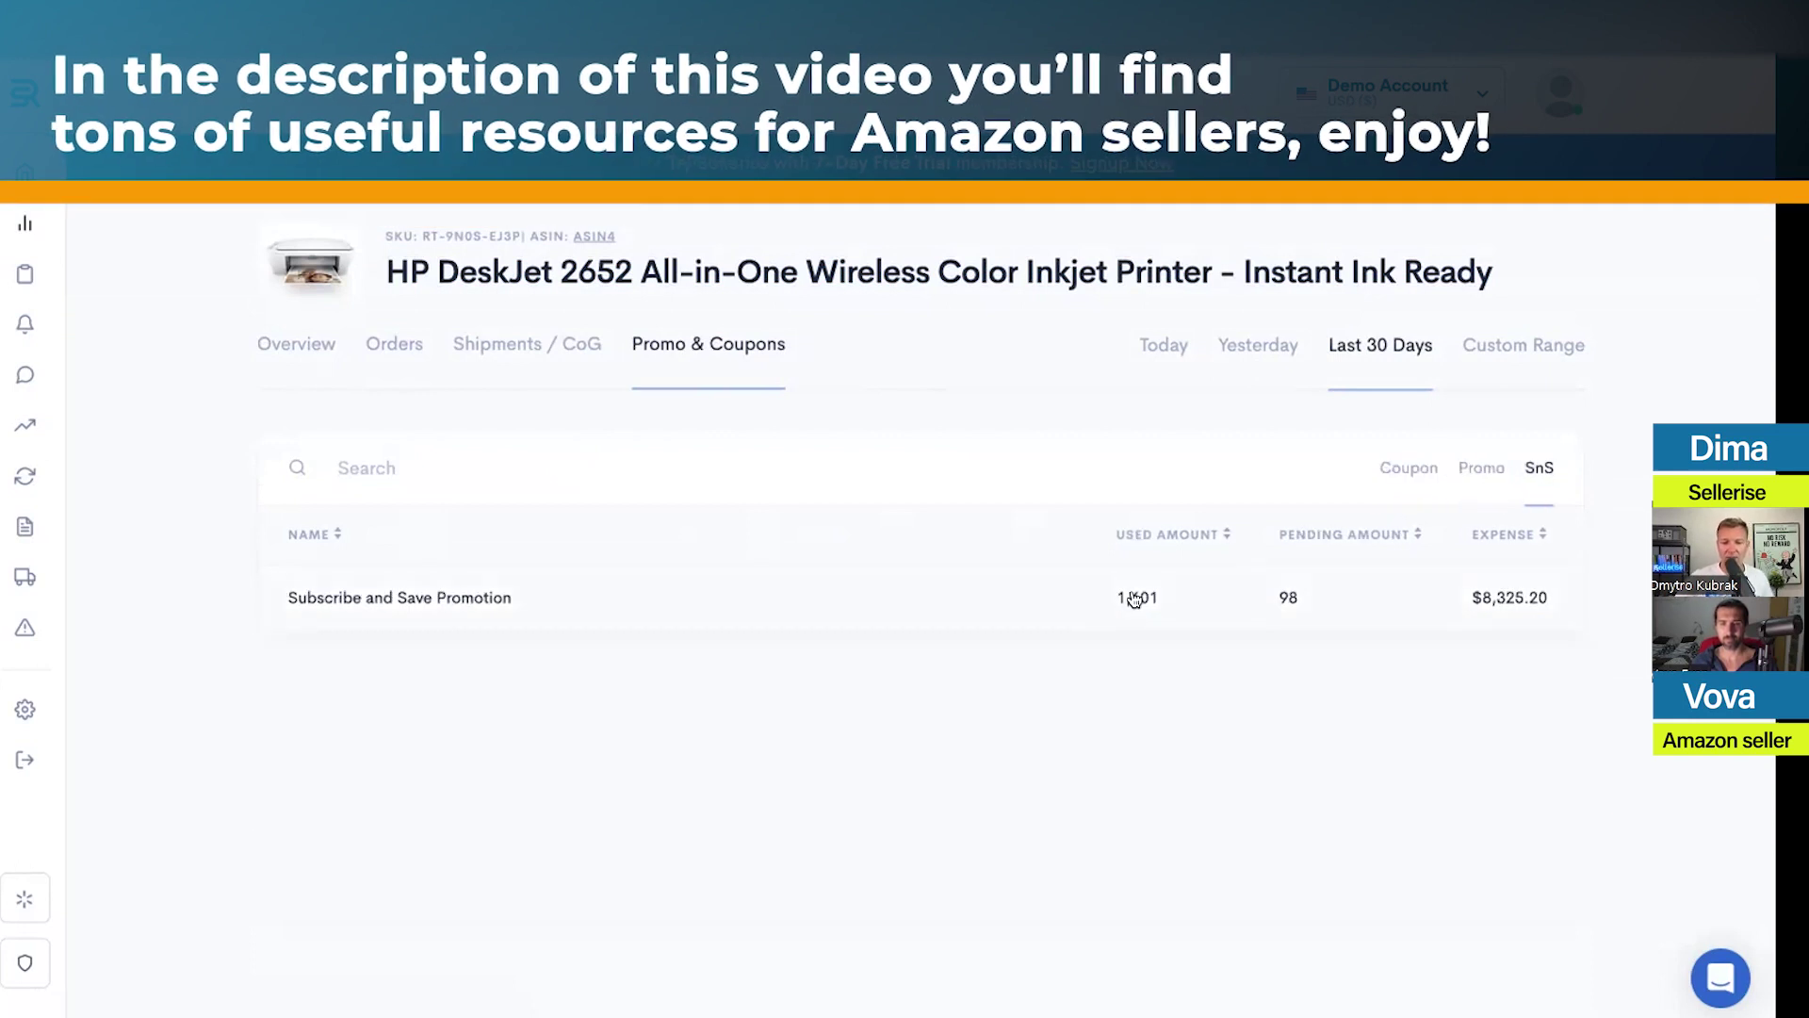
{"action": "left_click", "coordinate": [1136, 599]}
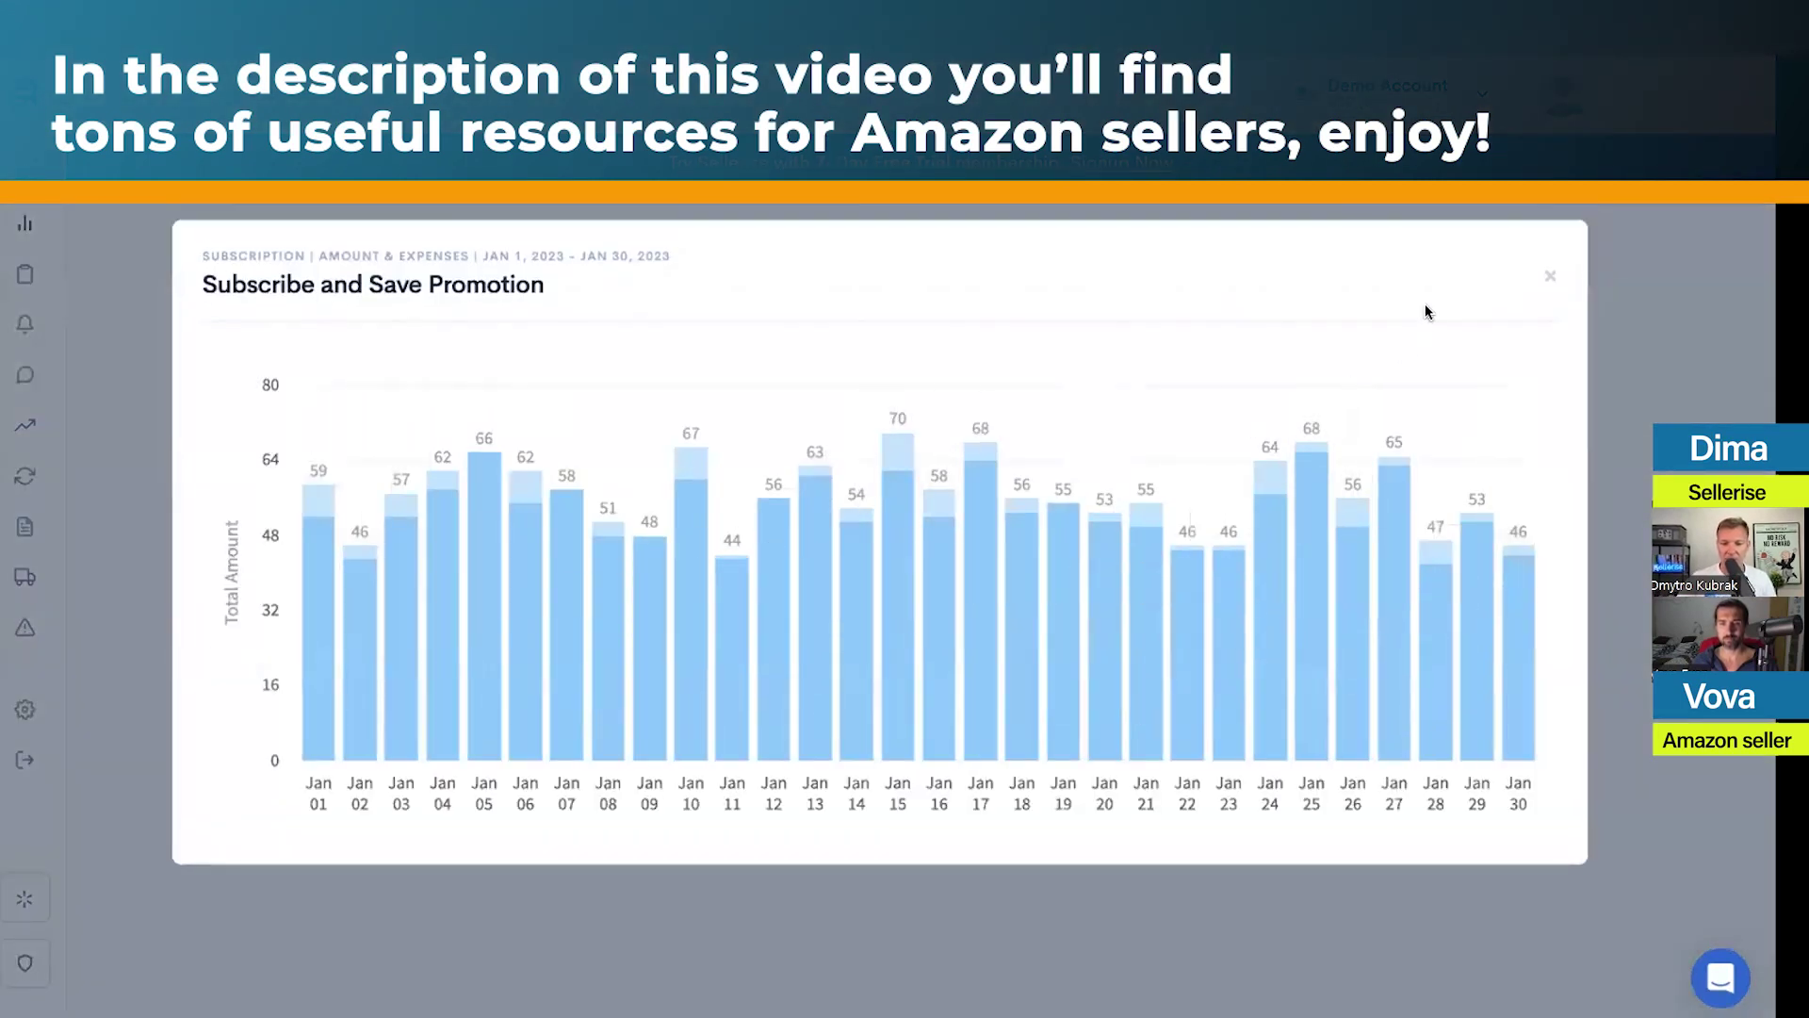
{"action": "left_click", "coordinate": [1550, 275]}
View the printer's Promo list, return to the Coupon list and examine the first coupon's daily chart
{"action": "left_click", "coordinate": [1481, 467]}
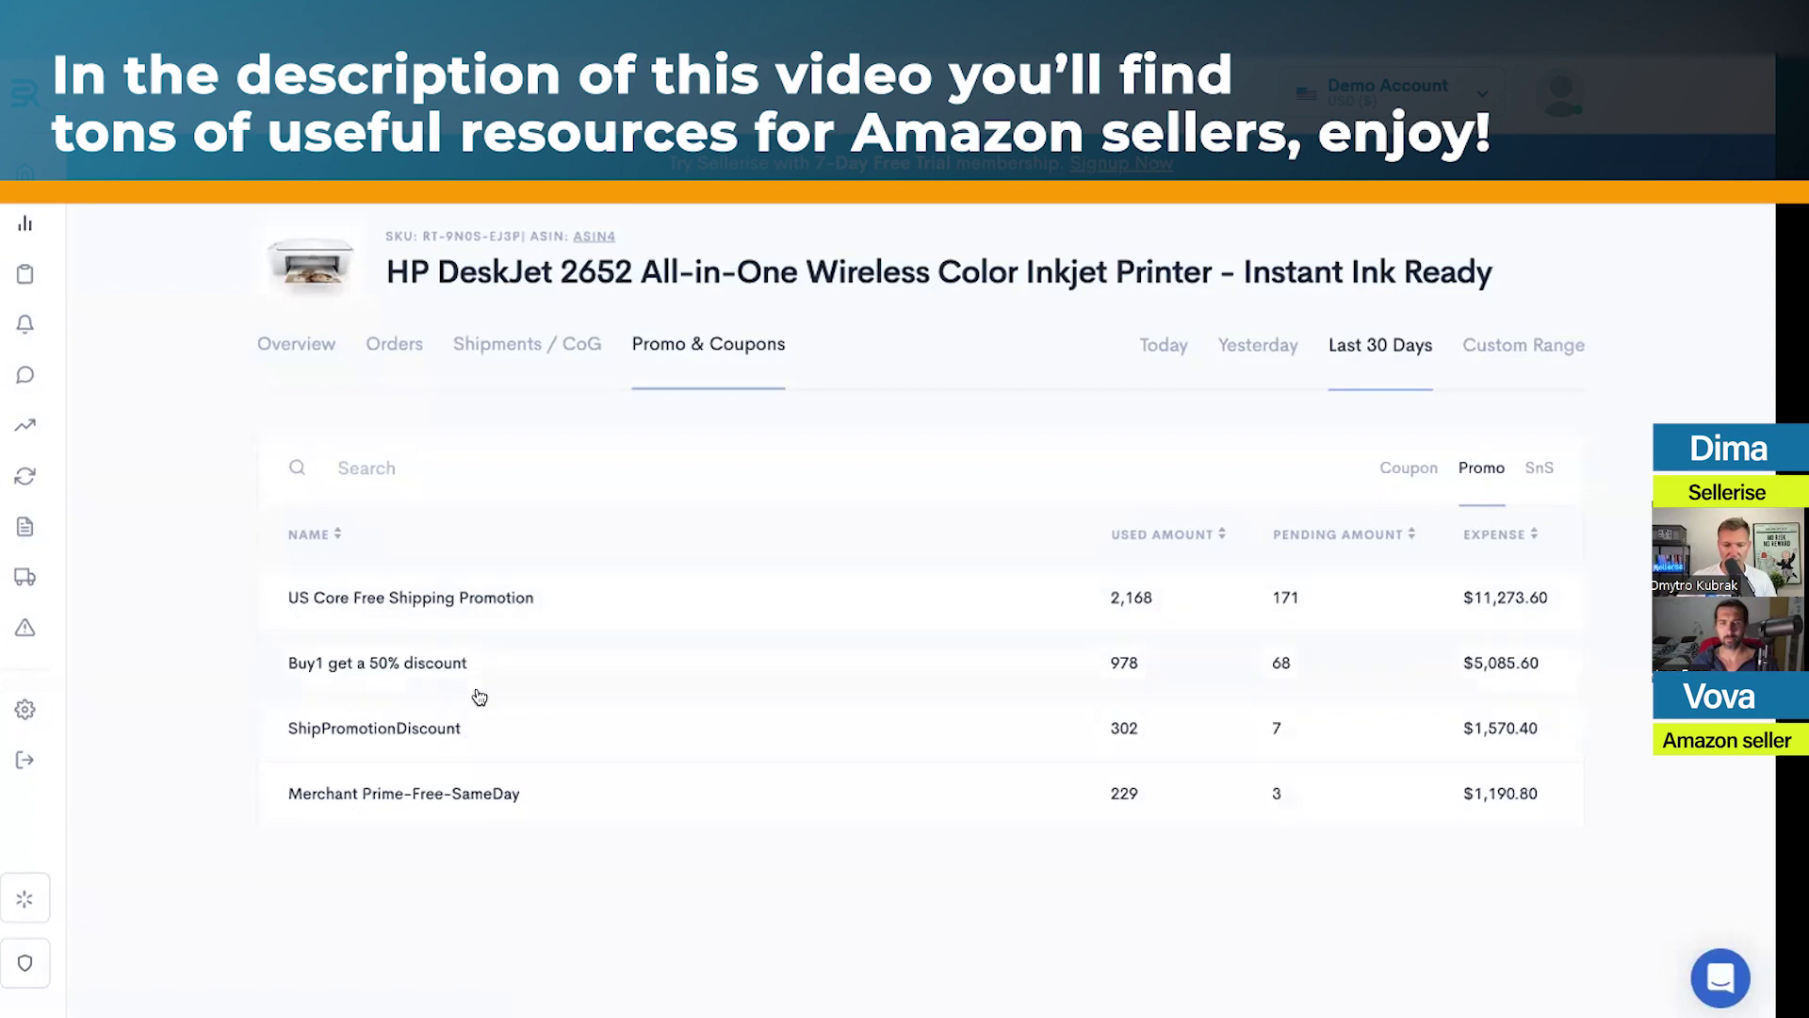
{"action": "left_click", "coordinate": [1409, 468]}
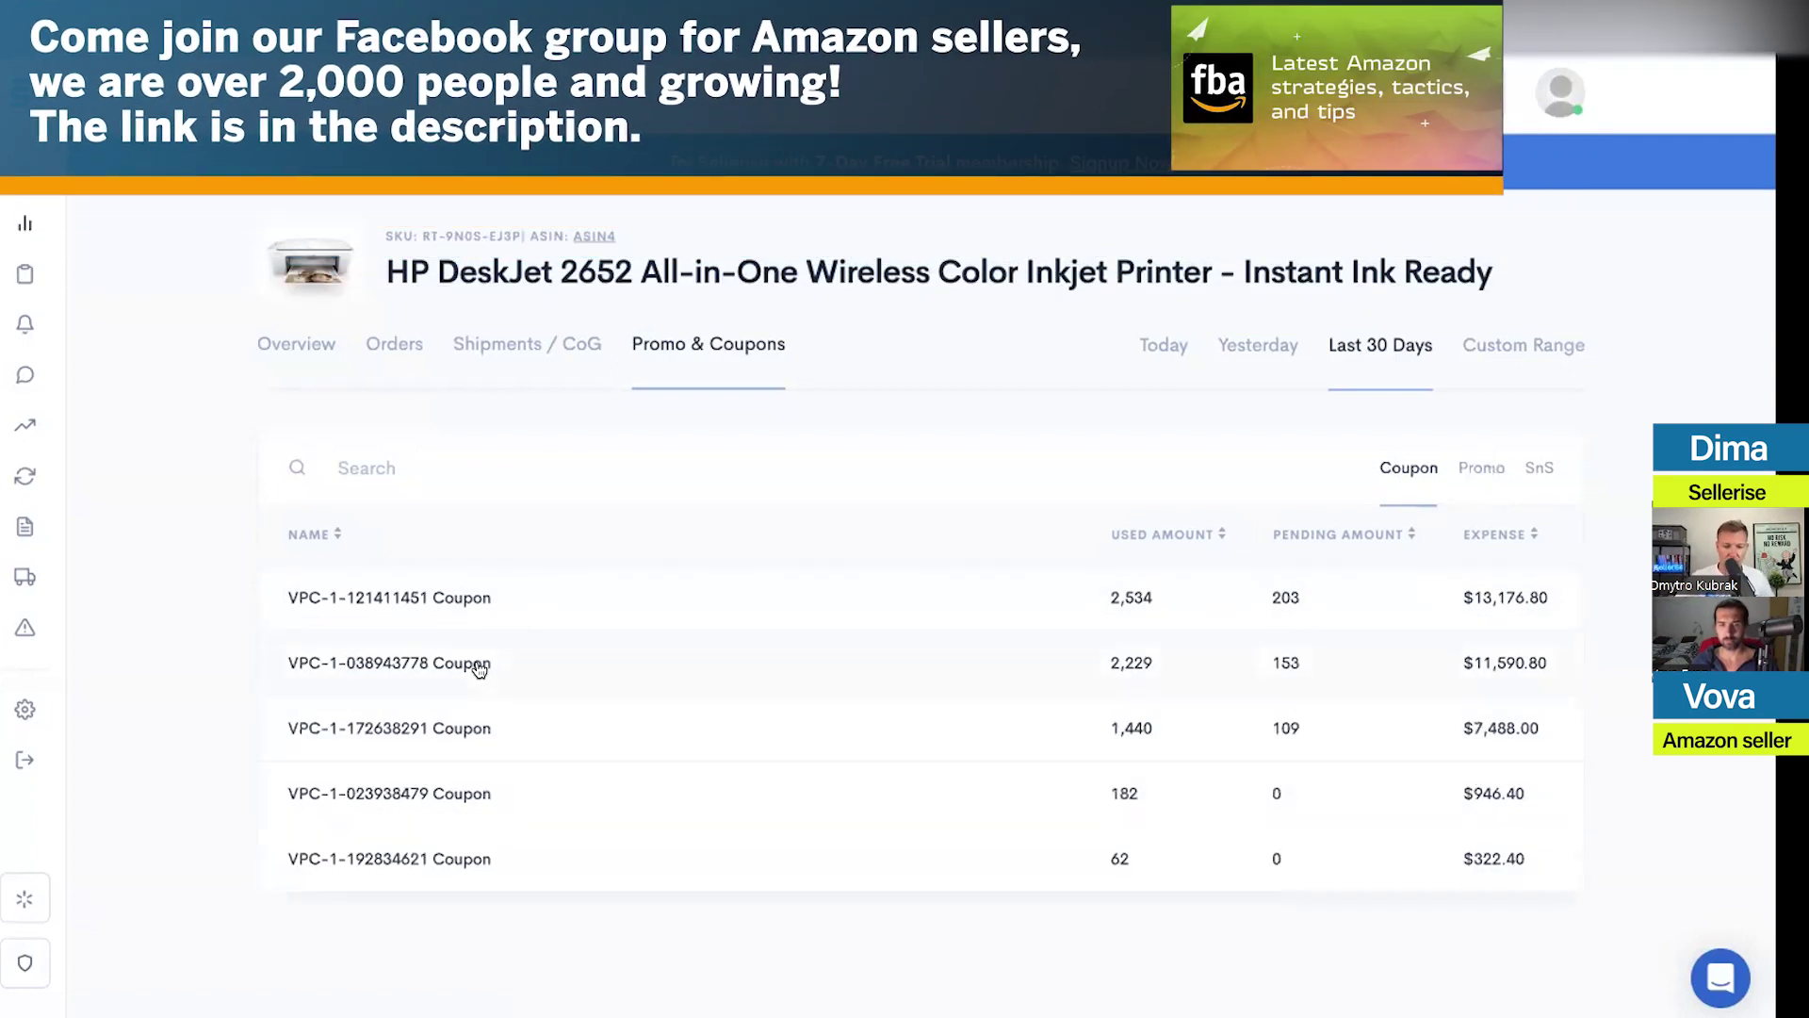
{"action": "left_click", "coordinate": [982, 594]}
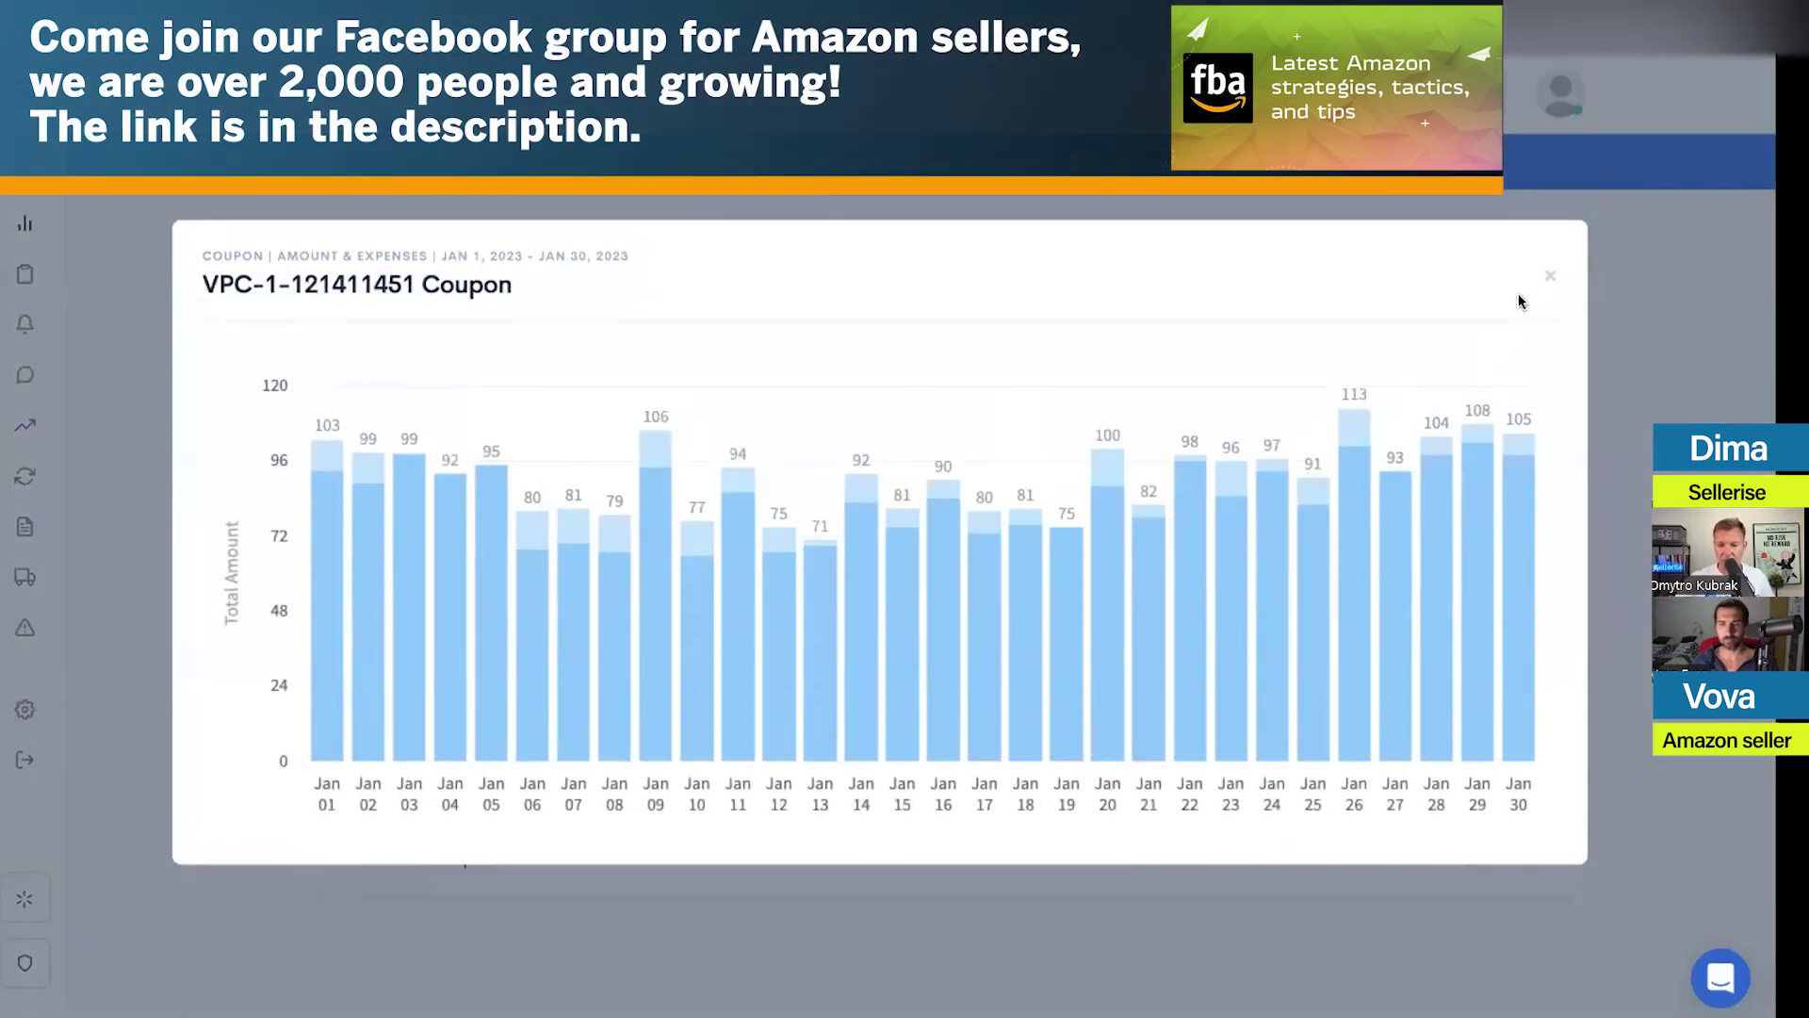
{"action": "left_click", "coordinate": [1549, 276]}
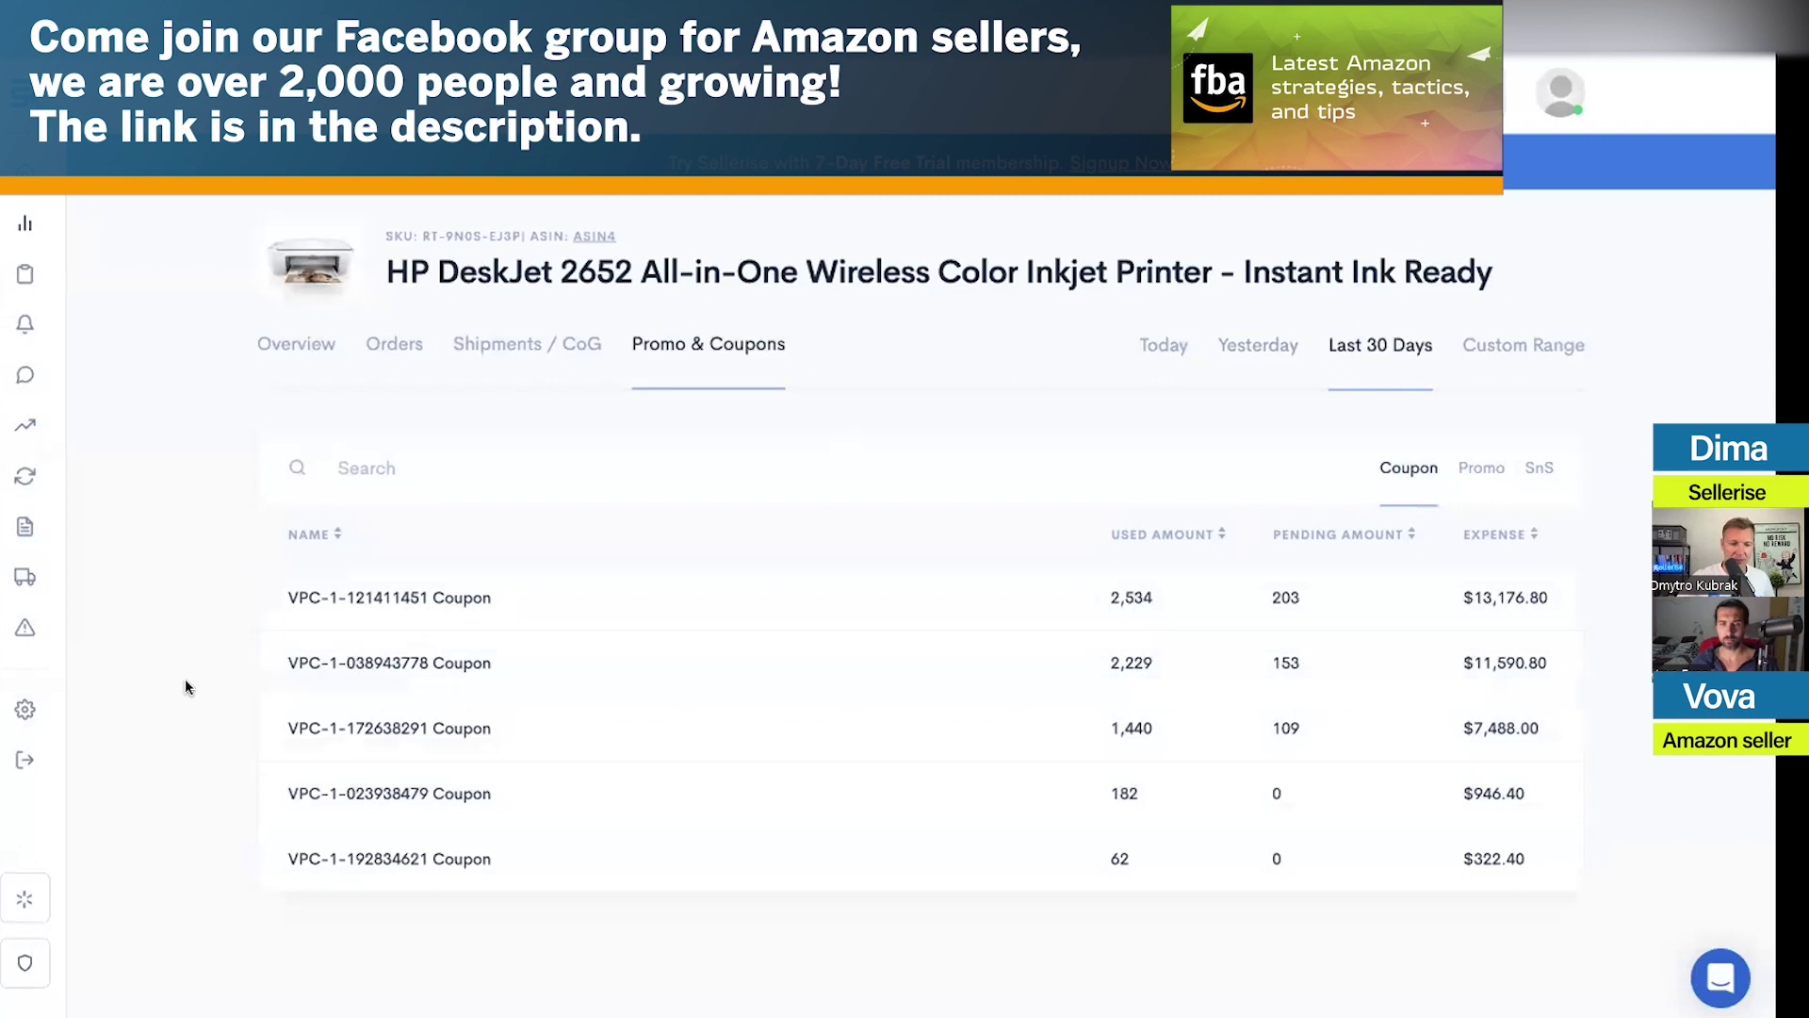
Open the Profit & Loss report and look across its monthly columns from sales down to ROI
{"action": "mouse_move", "coordinate": [83, 320]}
{"action": "left_click", "coordinate": [83, 223]}
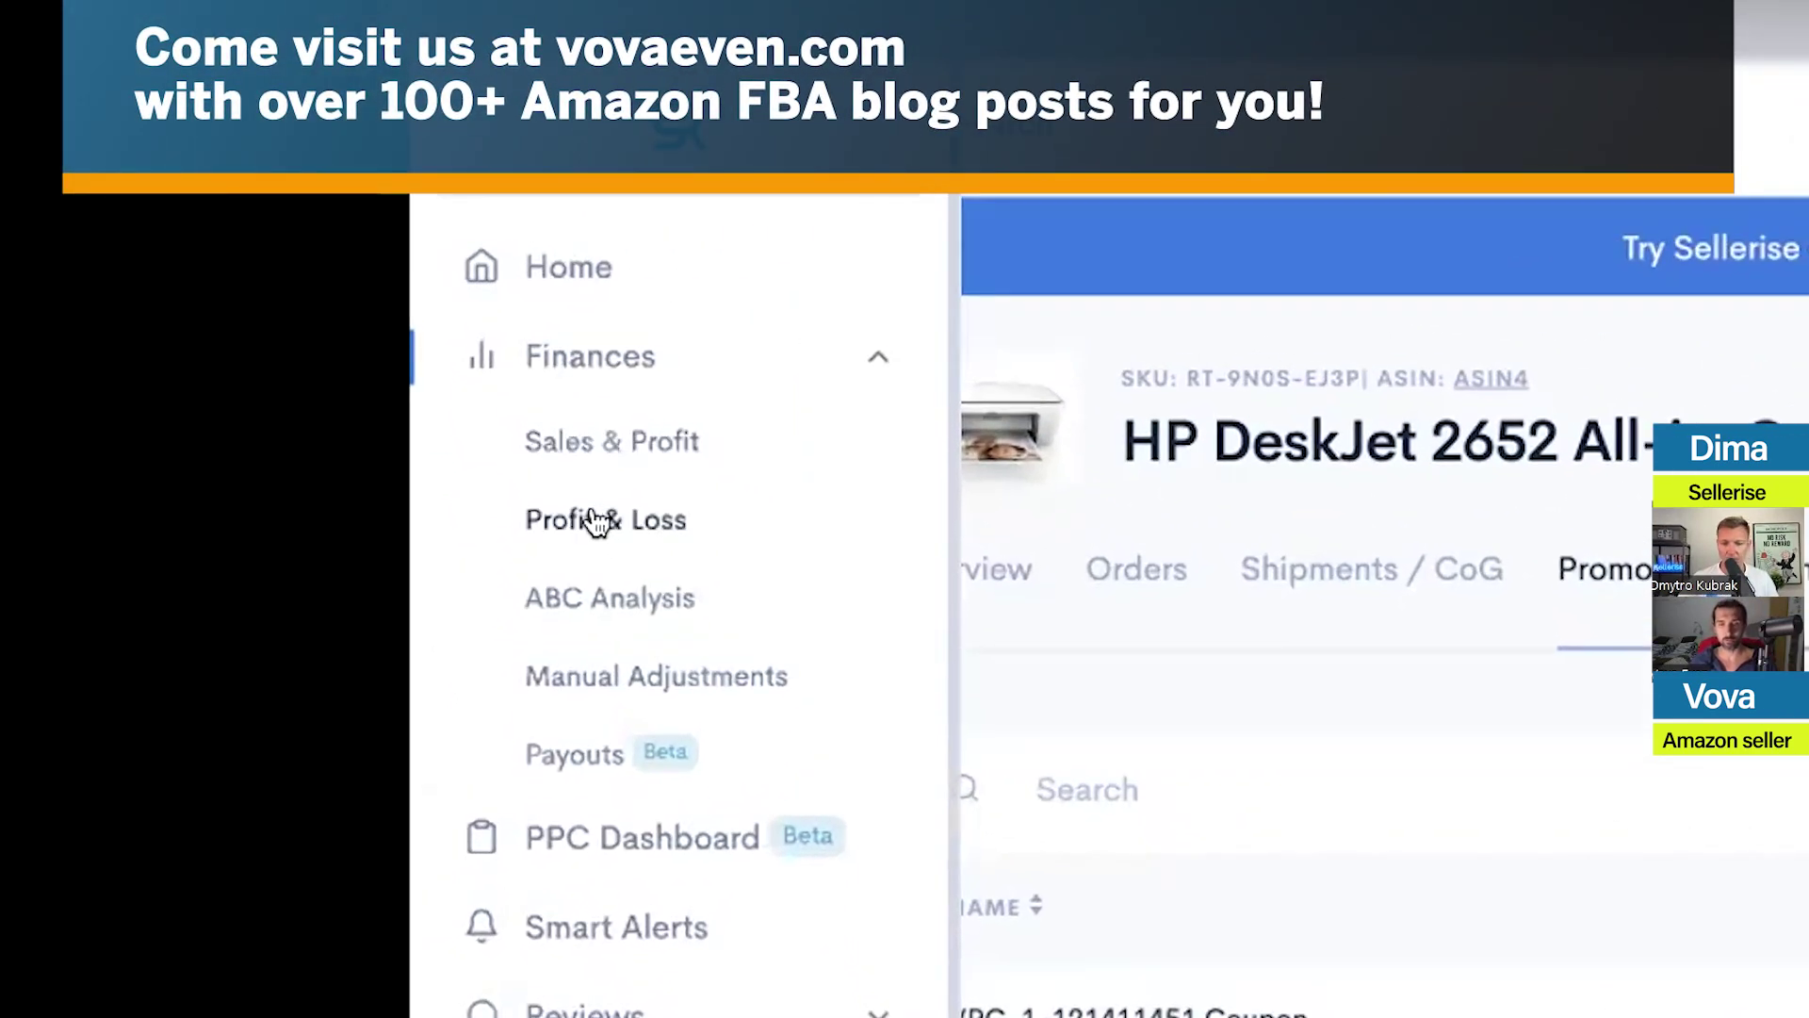
{"action": "left_click", "coordinate": [603, 528]}
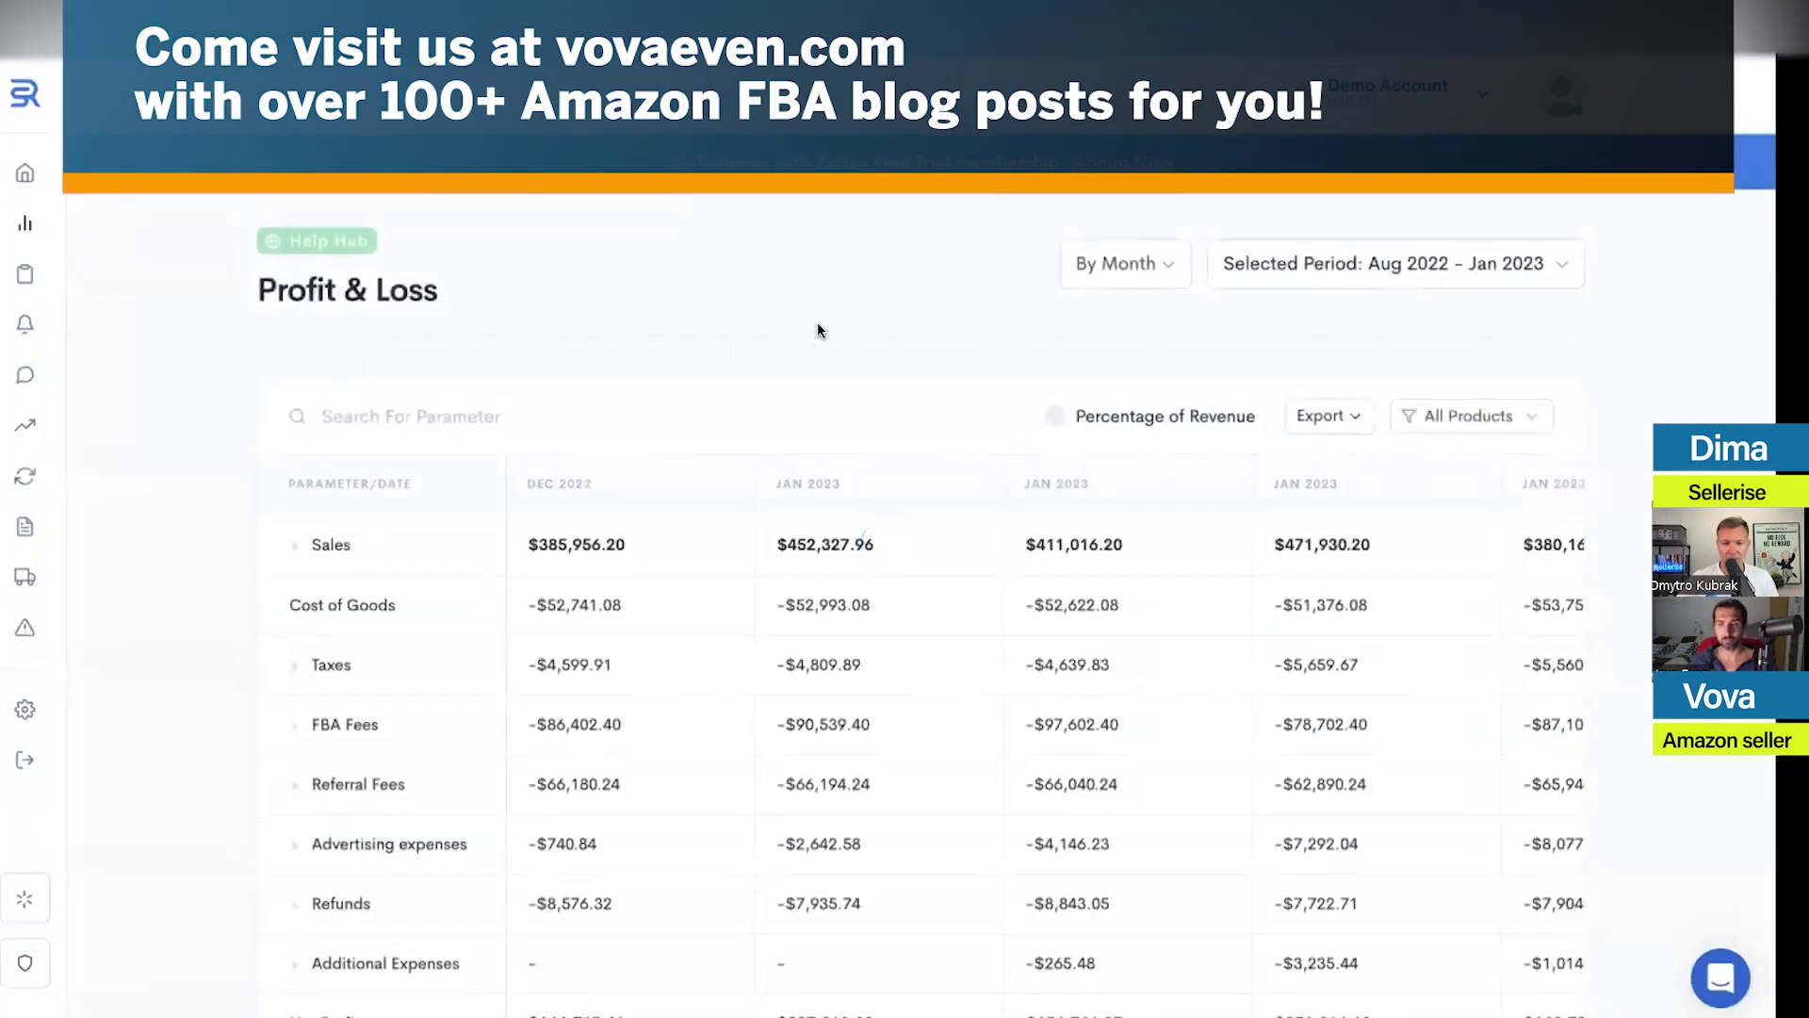
{"action": "scroll", "coordinate": [1287, 556], "scroll_direction": "down", "scroll_amount": 2}
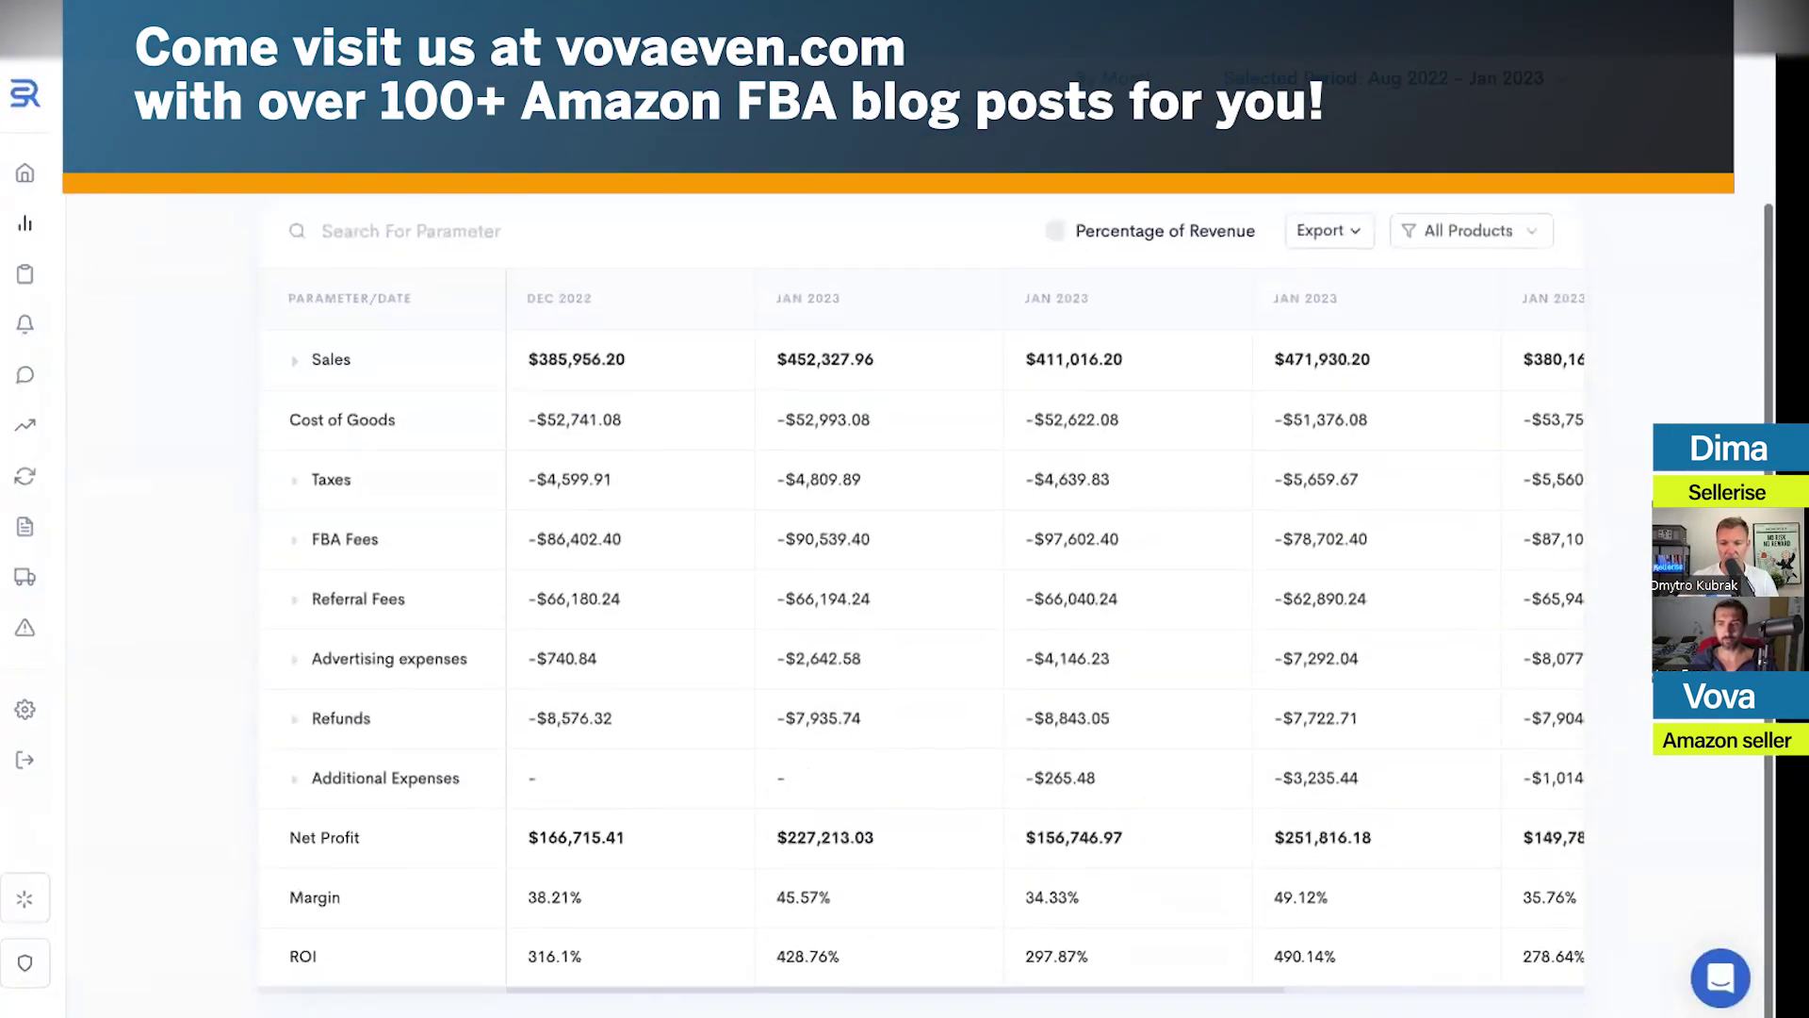
{"action": "scroll", "coordinate": [1286, 556], "scroll_direction": "right", "scroll_amount": 5}
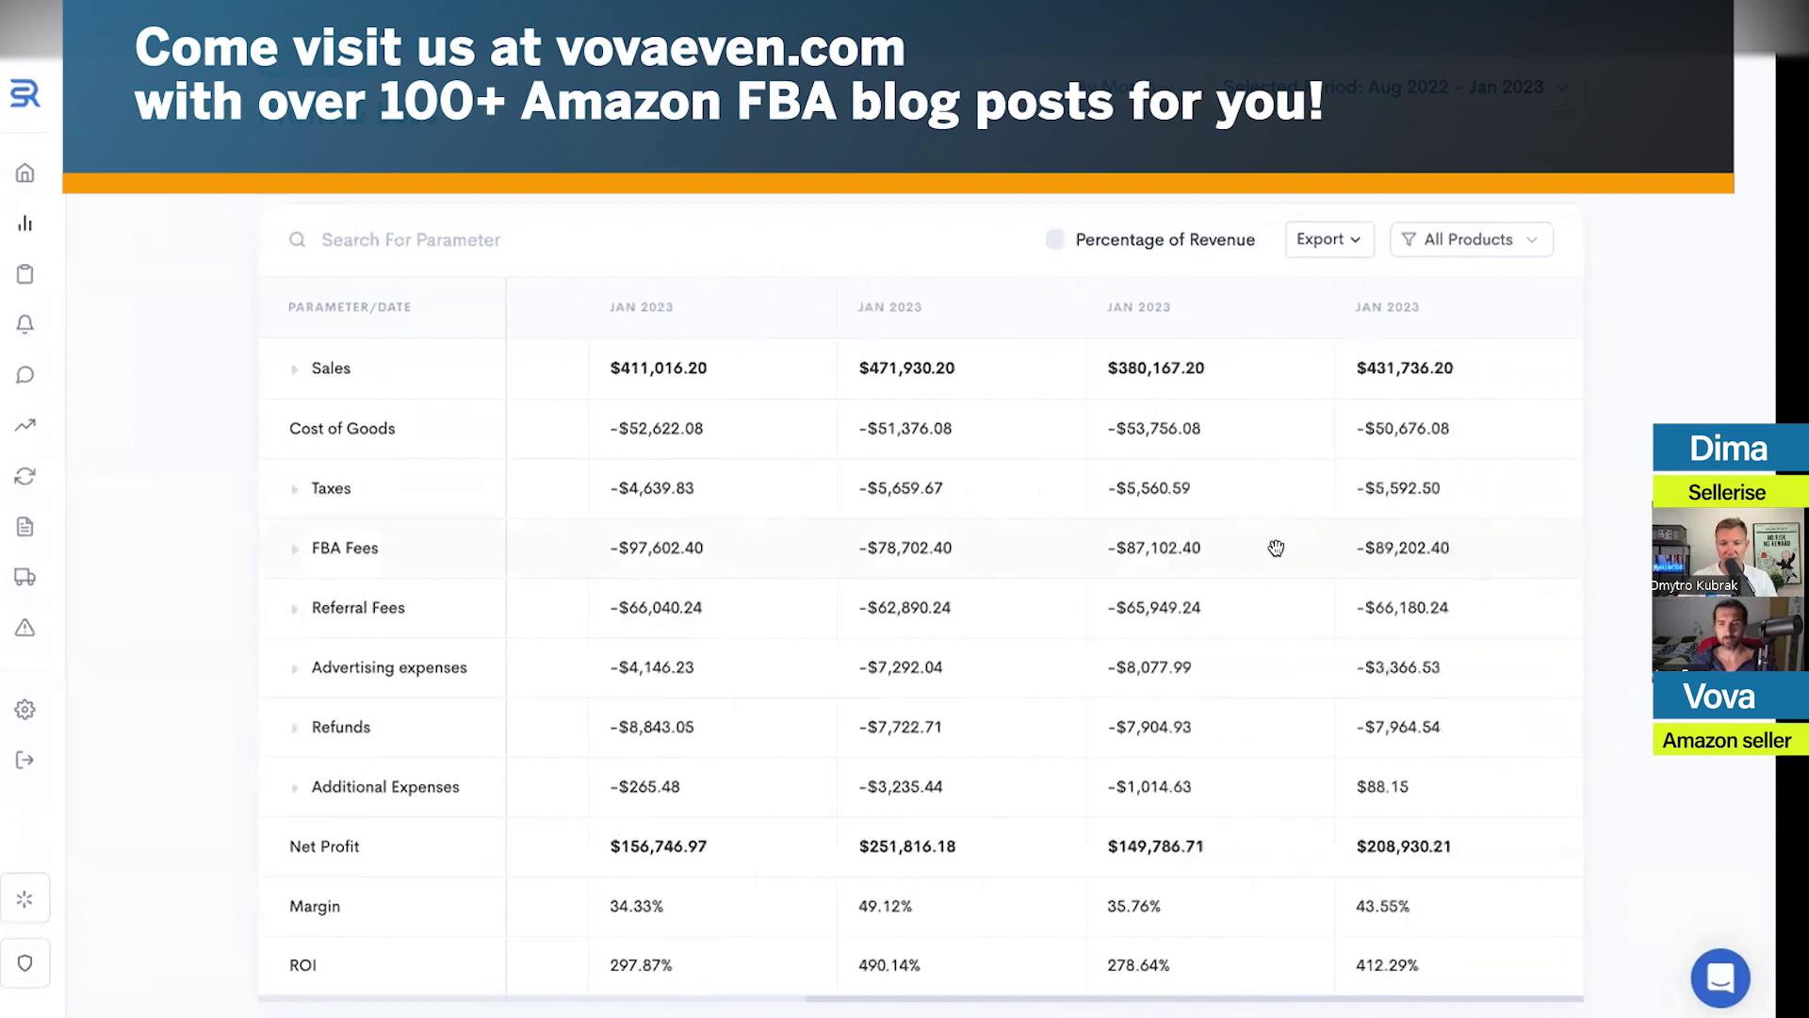
{"action": "scroll", "coordinate": [1272, 550], "scroll_direction": "left", "scroll_amount": 5}
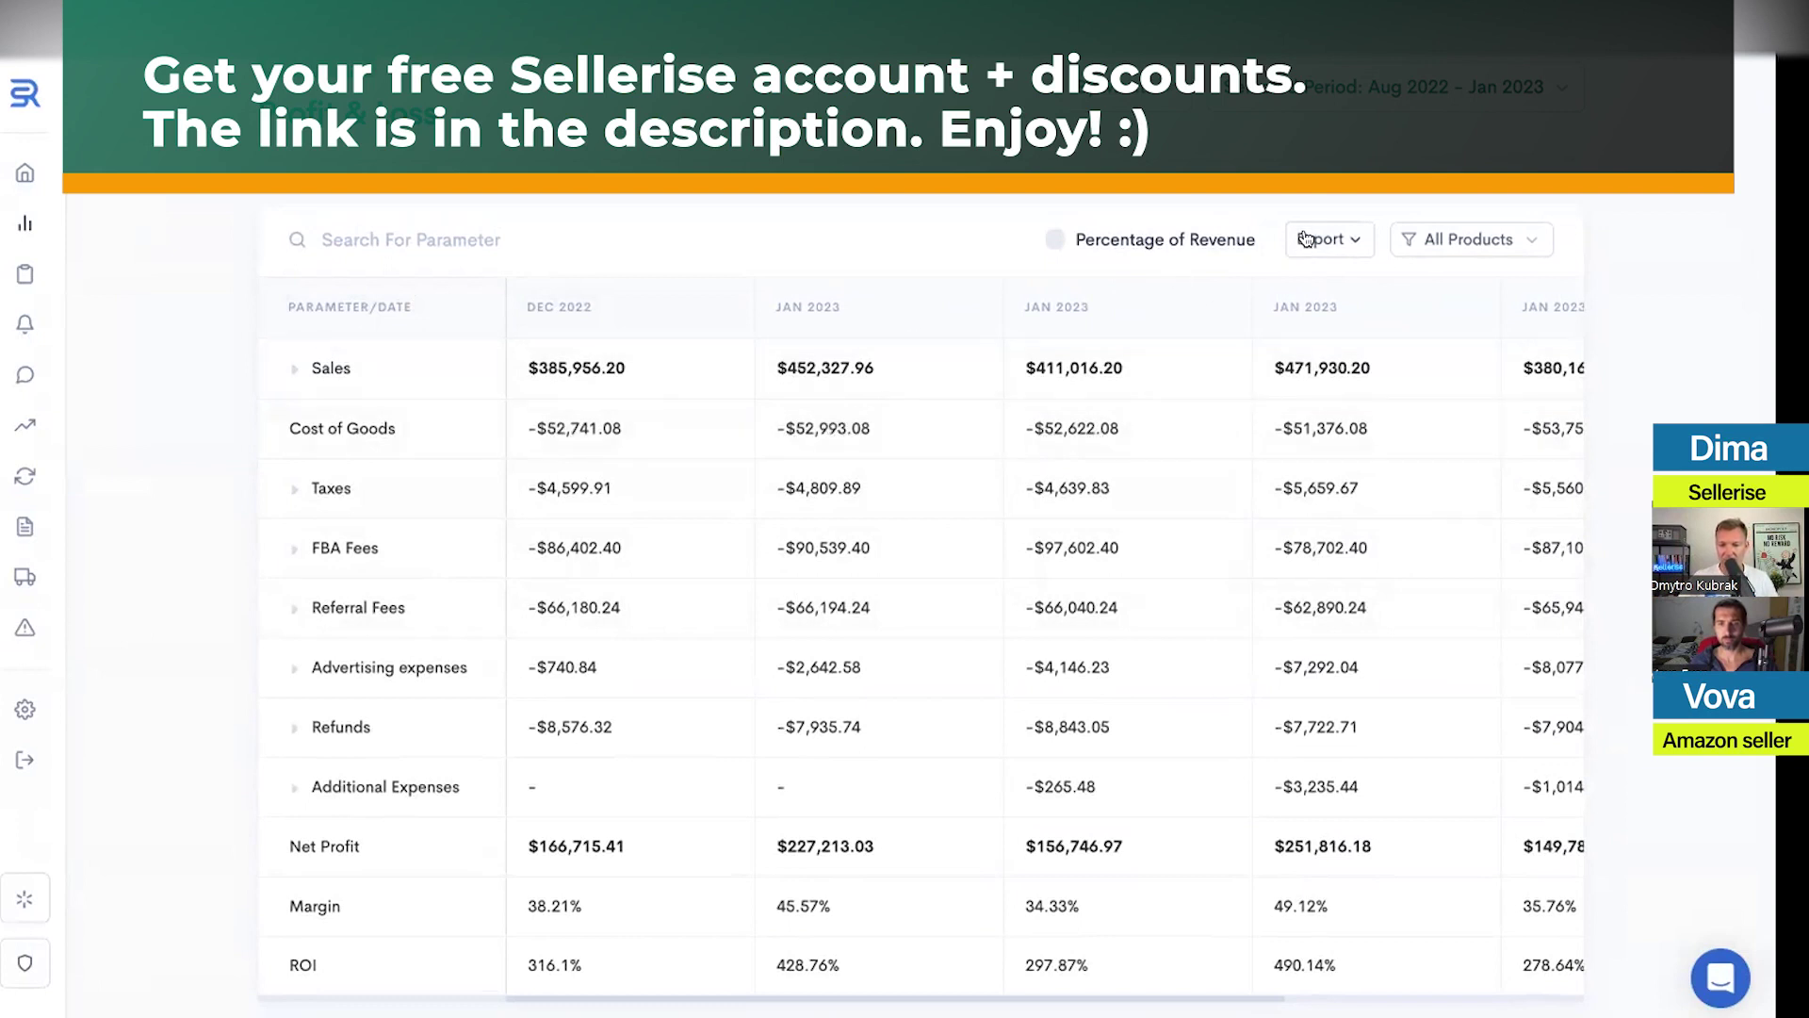
Show the Profit & Loss figures as a percentage of revenue and switch back to dollar amounts
{"action": "left_click", "coordinate": [1055, 240]}
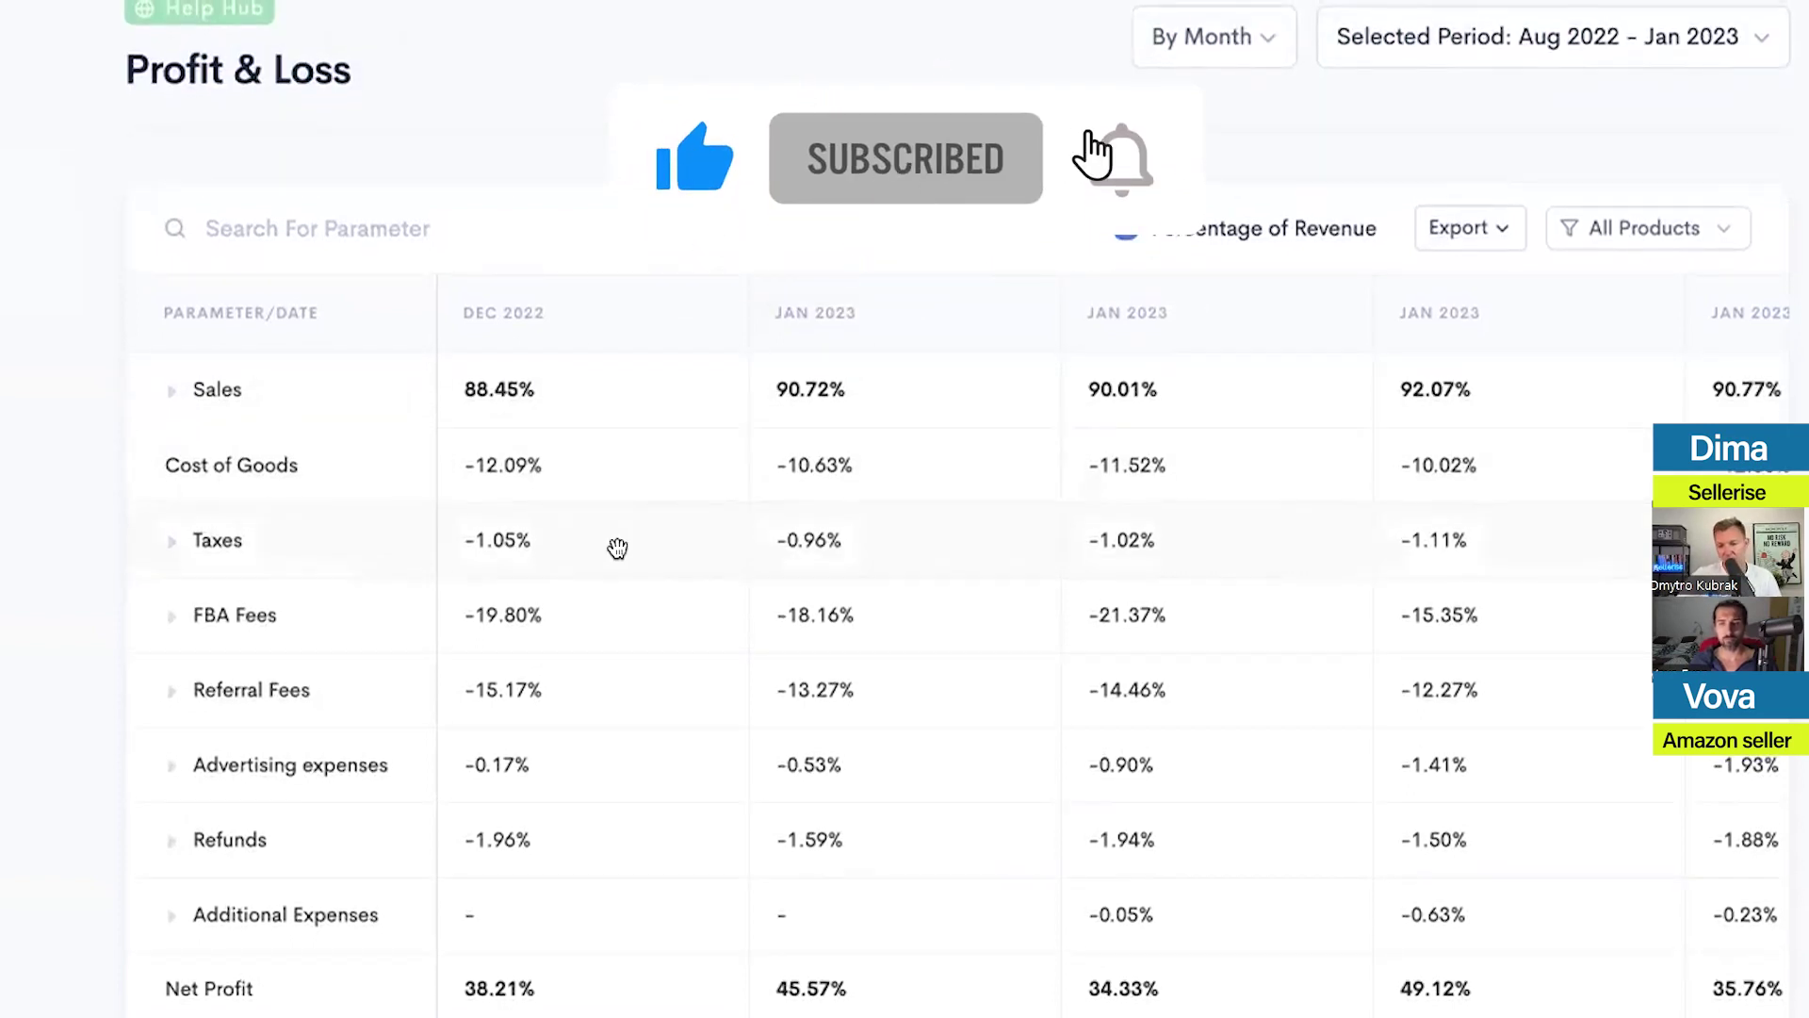
{"action": "left_click", "coordinate": [1124, 230]}
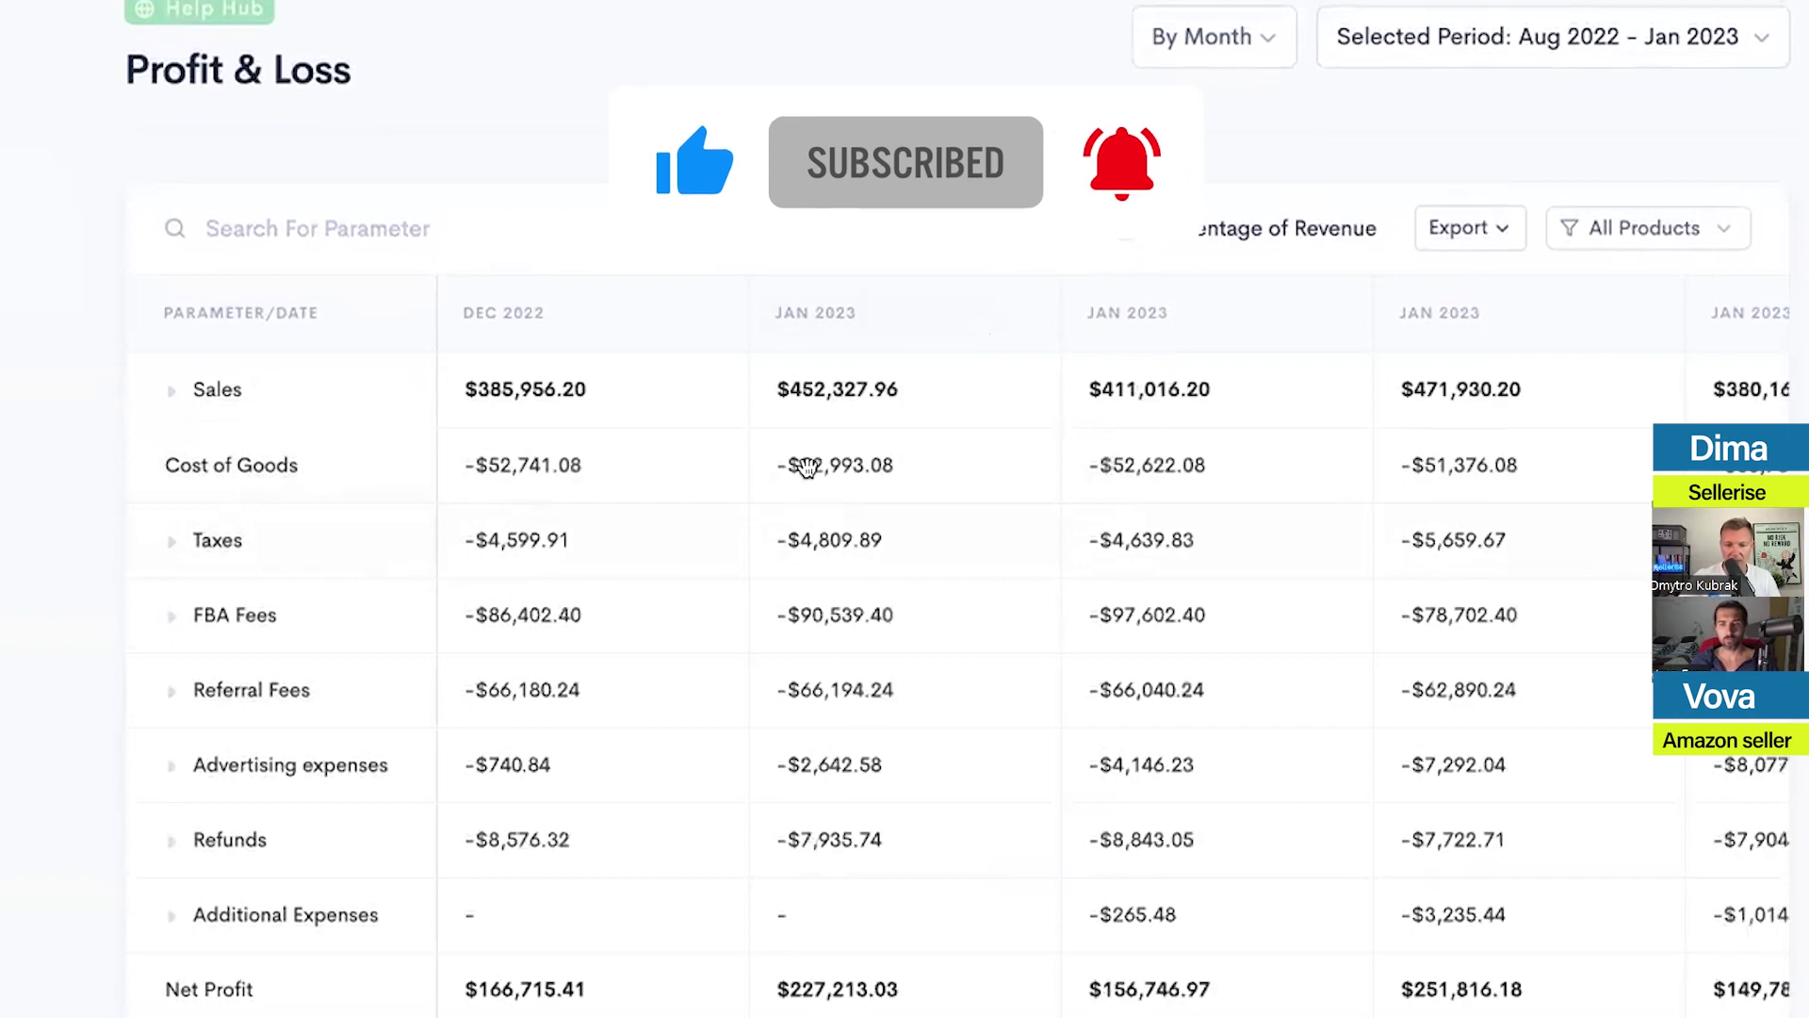
{"action": "scroll", "coordinate": [659, 626], "scroll_direction": "down", "scroll_amount": 2}
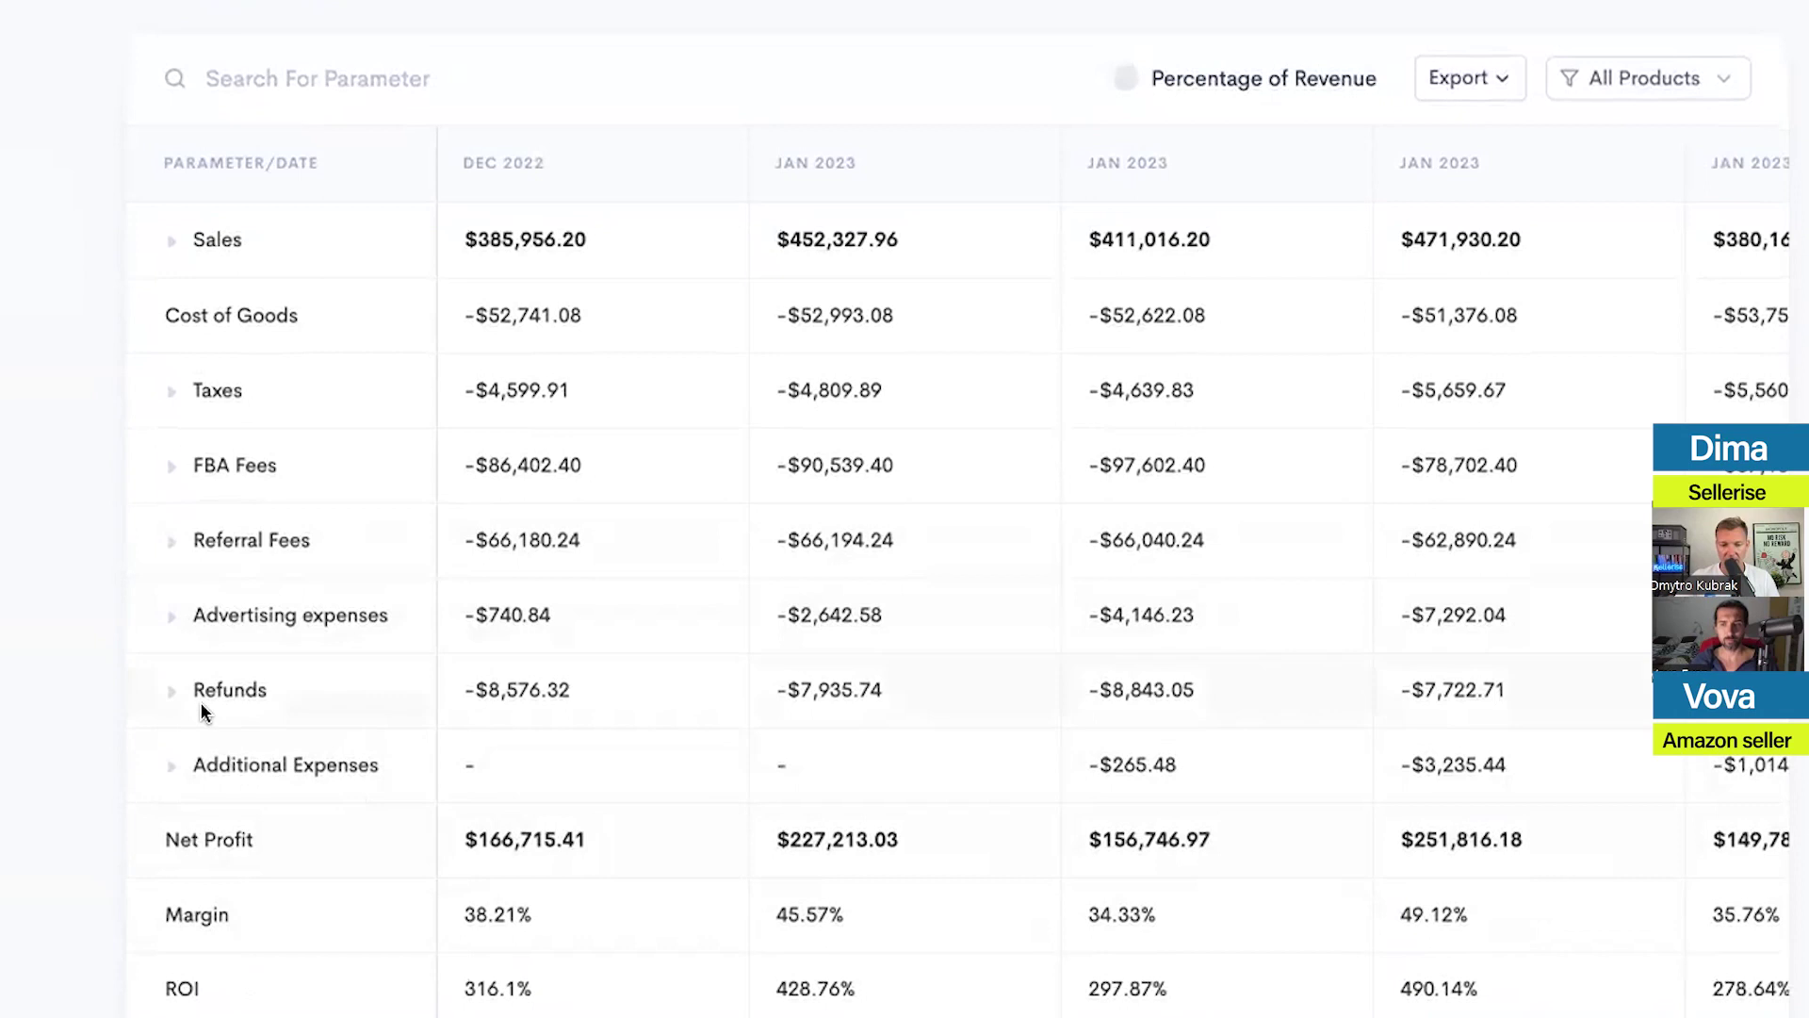
Check the Refunds row and view the export formats available for the Profit & Loss report
{"action": "left_click", "coordinate": [169, 693]}
{"action": "left_click", "coordinate": [1499, 77]}
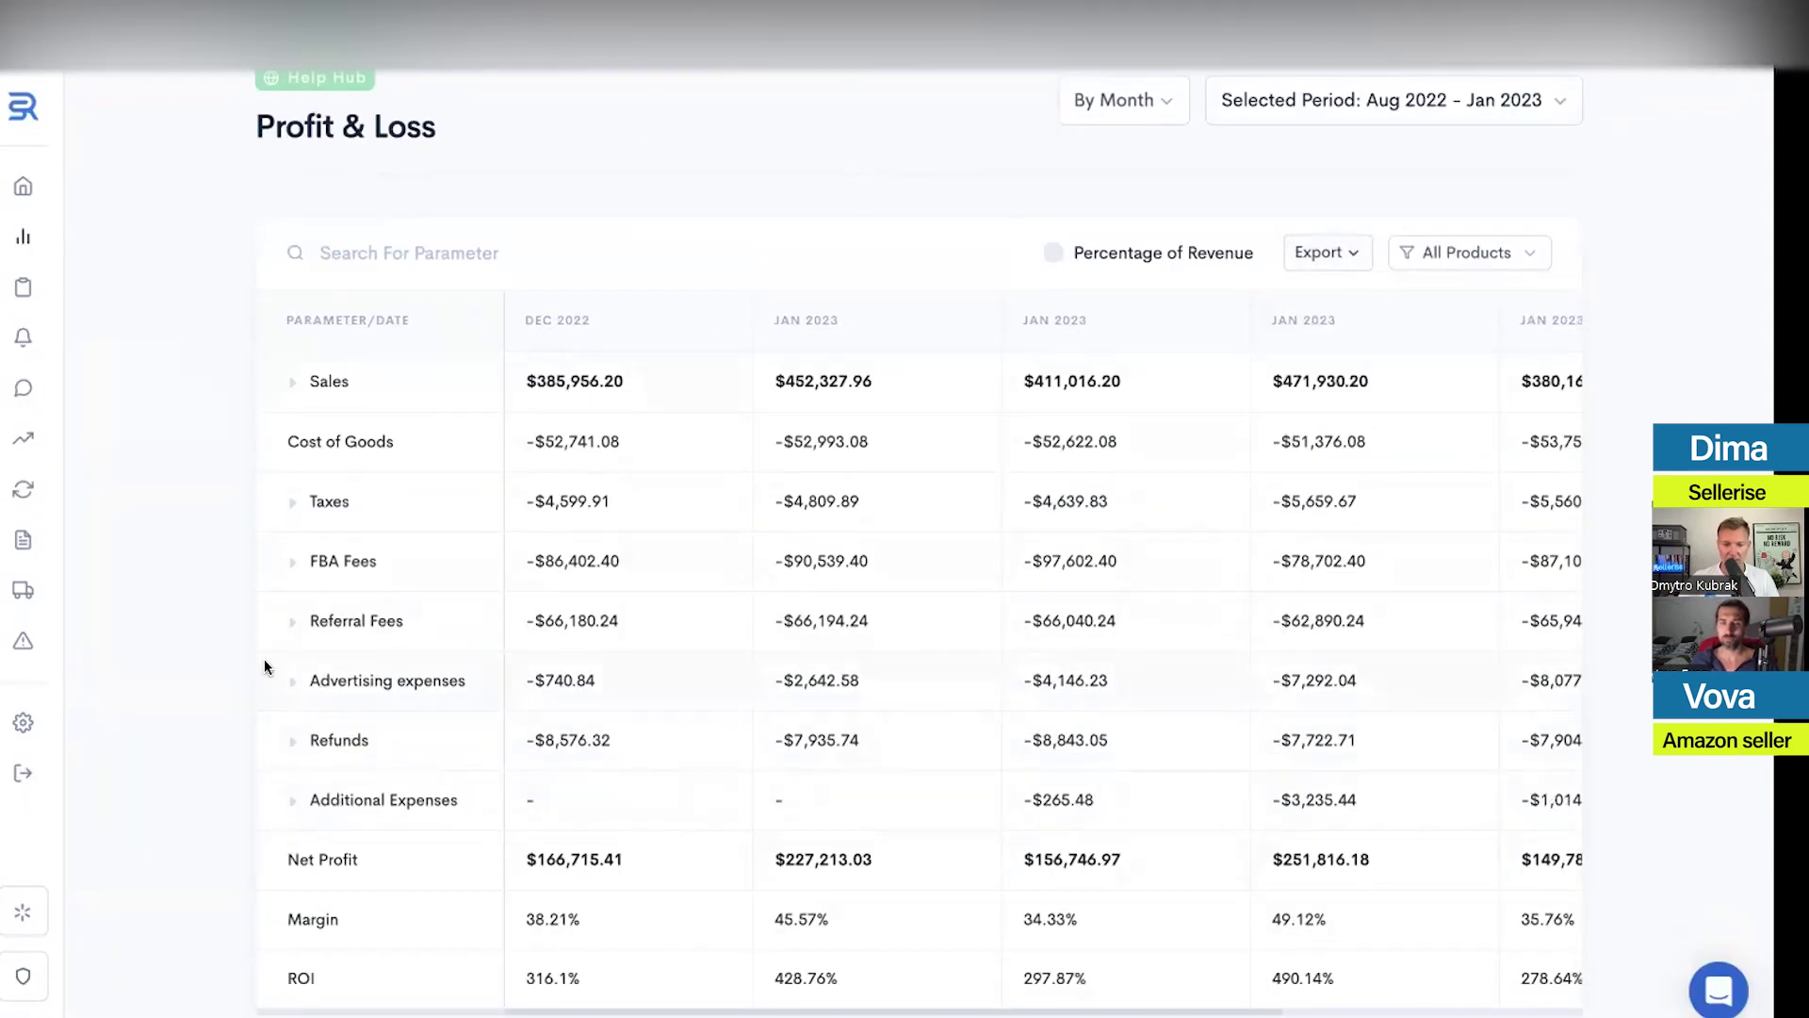
{"action": "left_click", "coordinate": [1328, 251]}
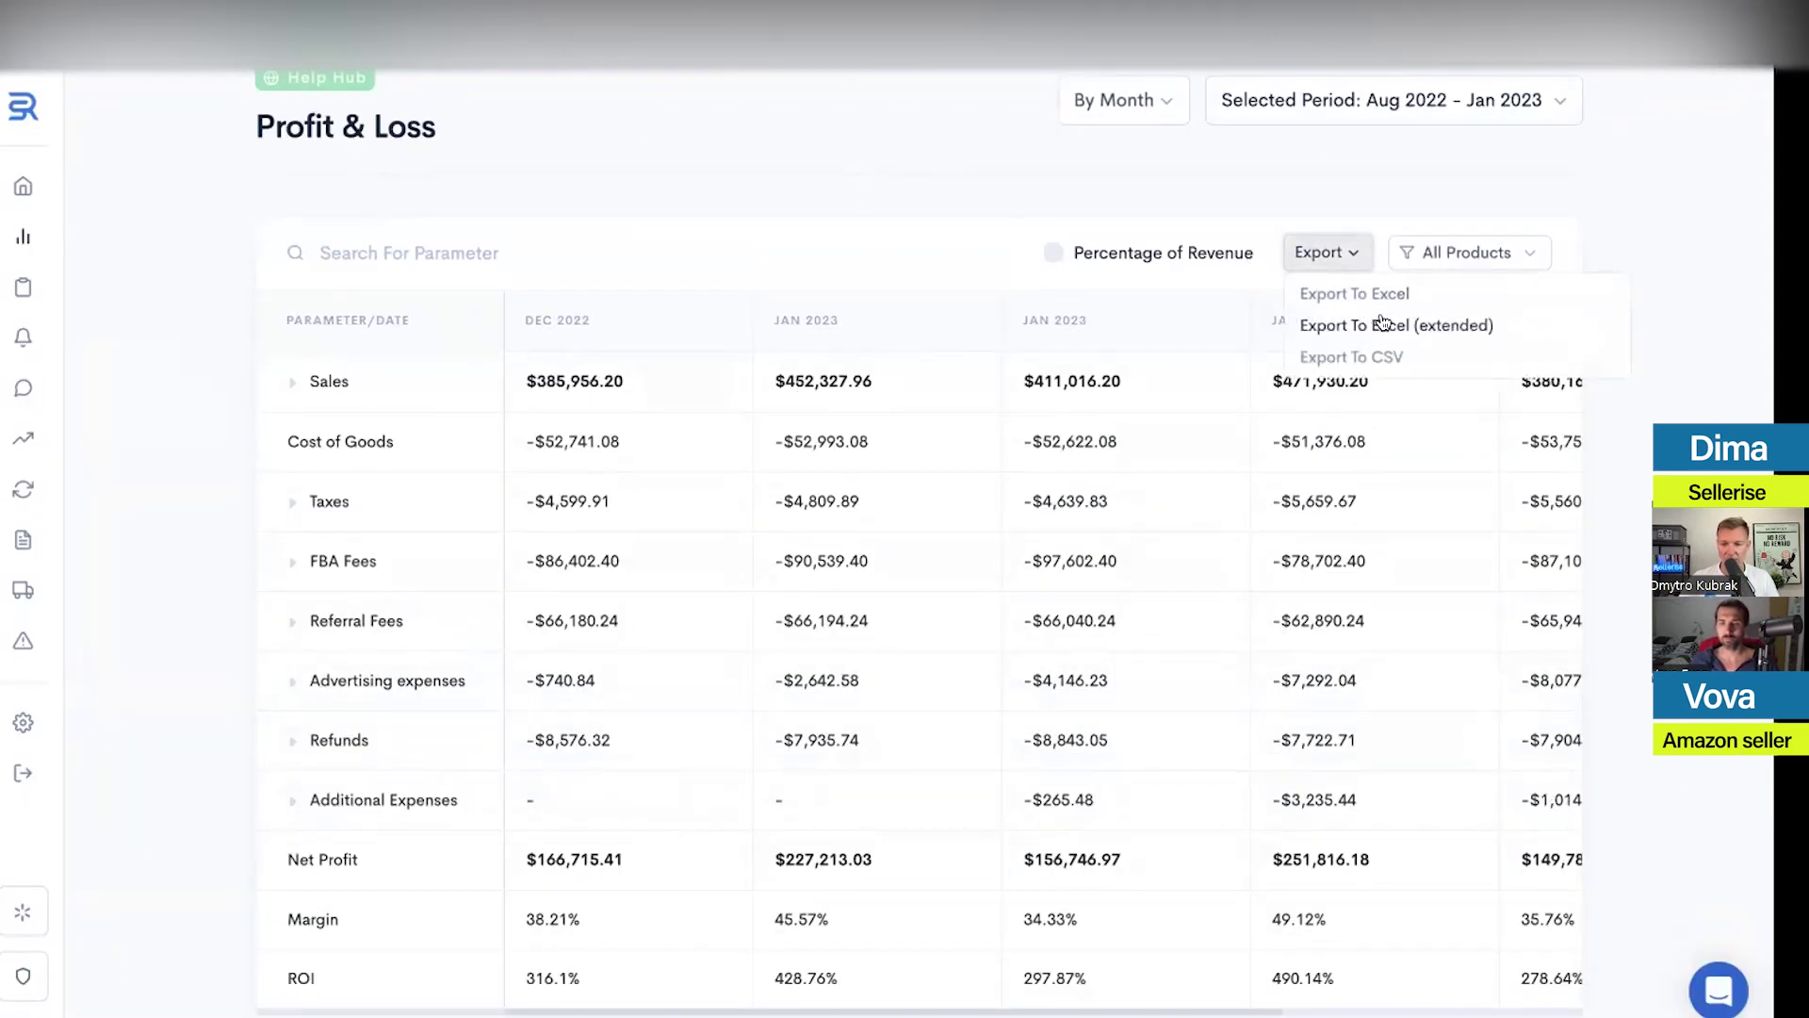
Expand the Sales row and its Promotion subrow in the Profit & Loss table to examine their breakdown
{"action": "left_click", "coordinate": [288, 383]}
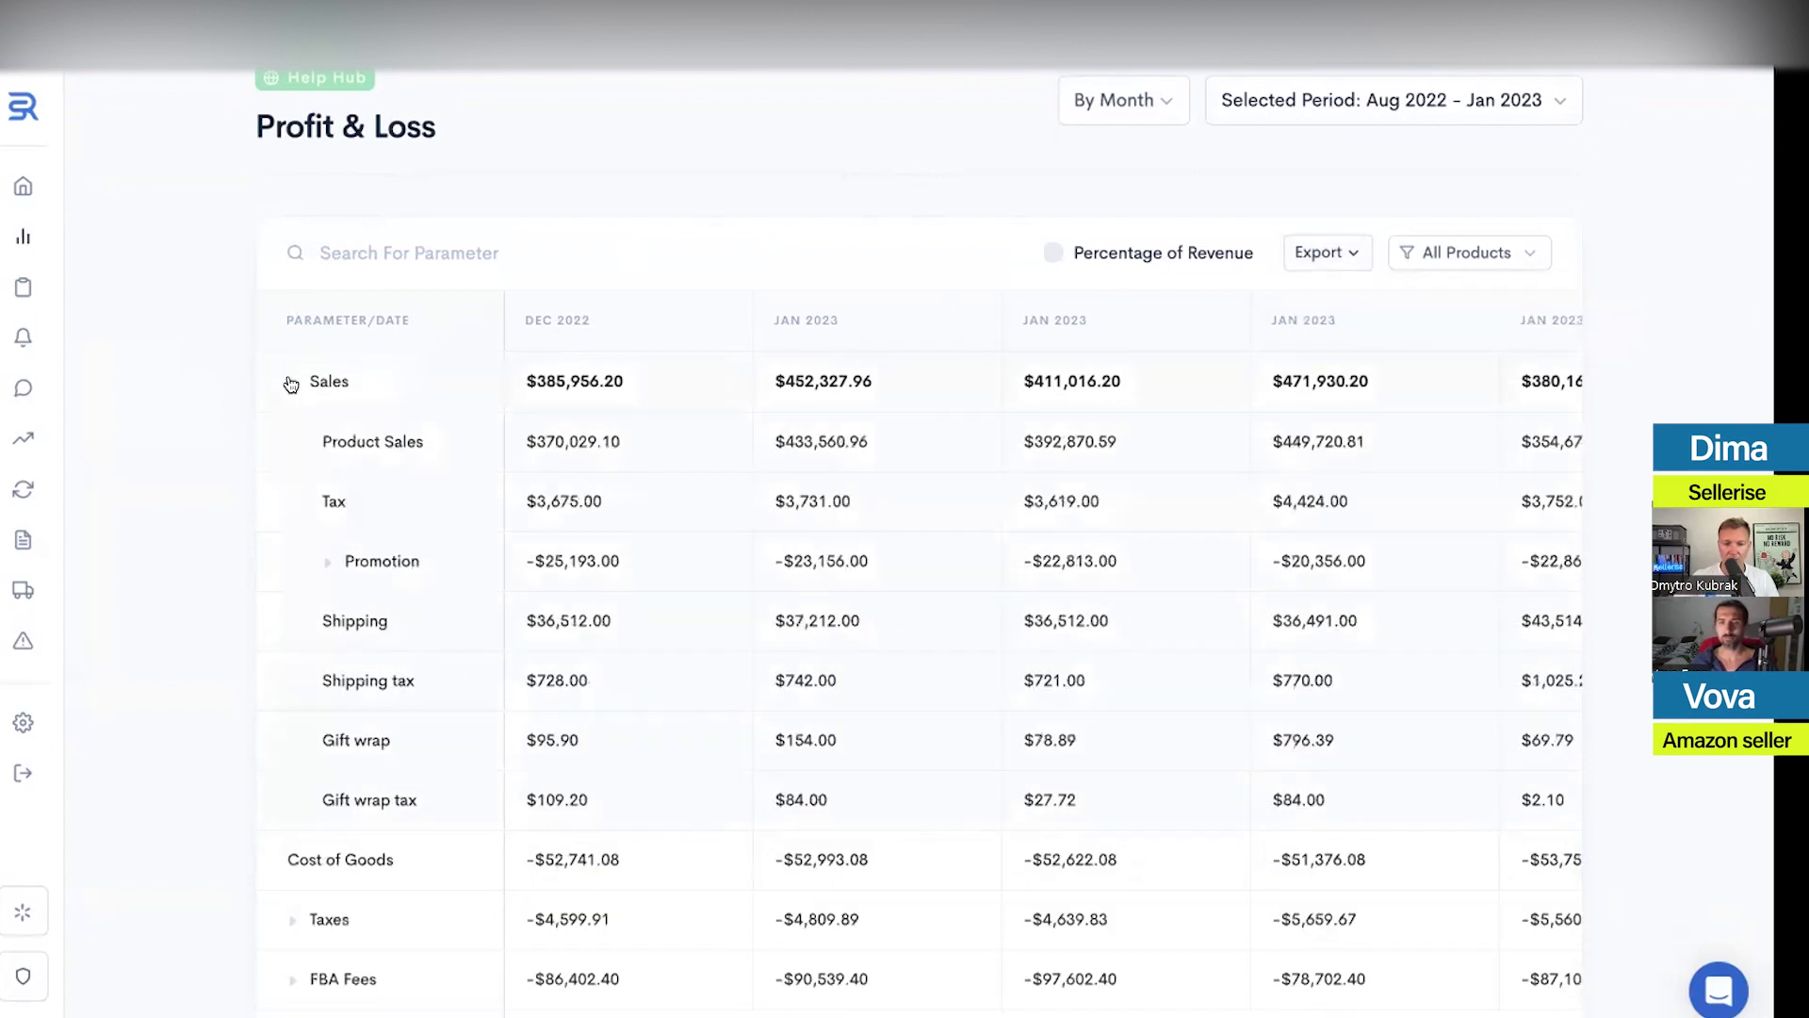
{"action": "left_click", "coordinate": [327, 561]}
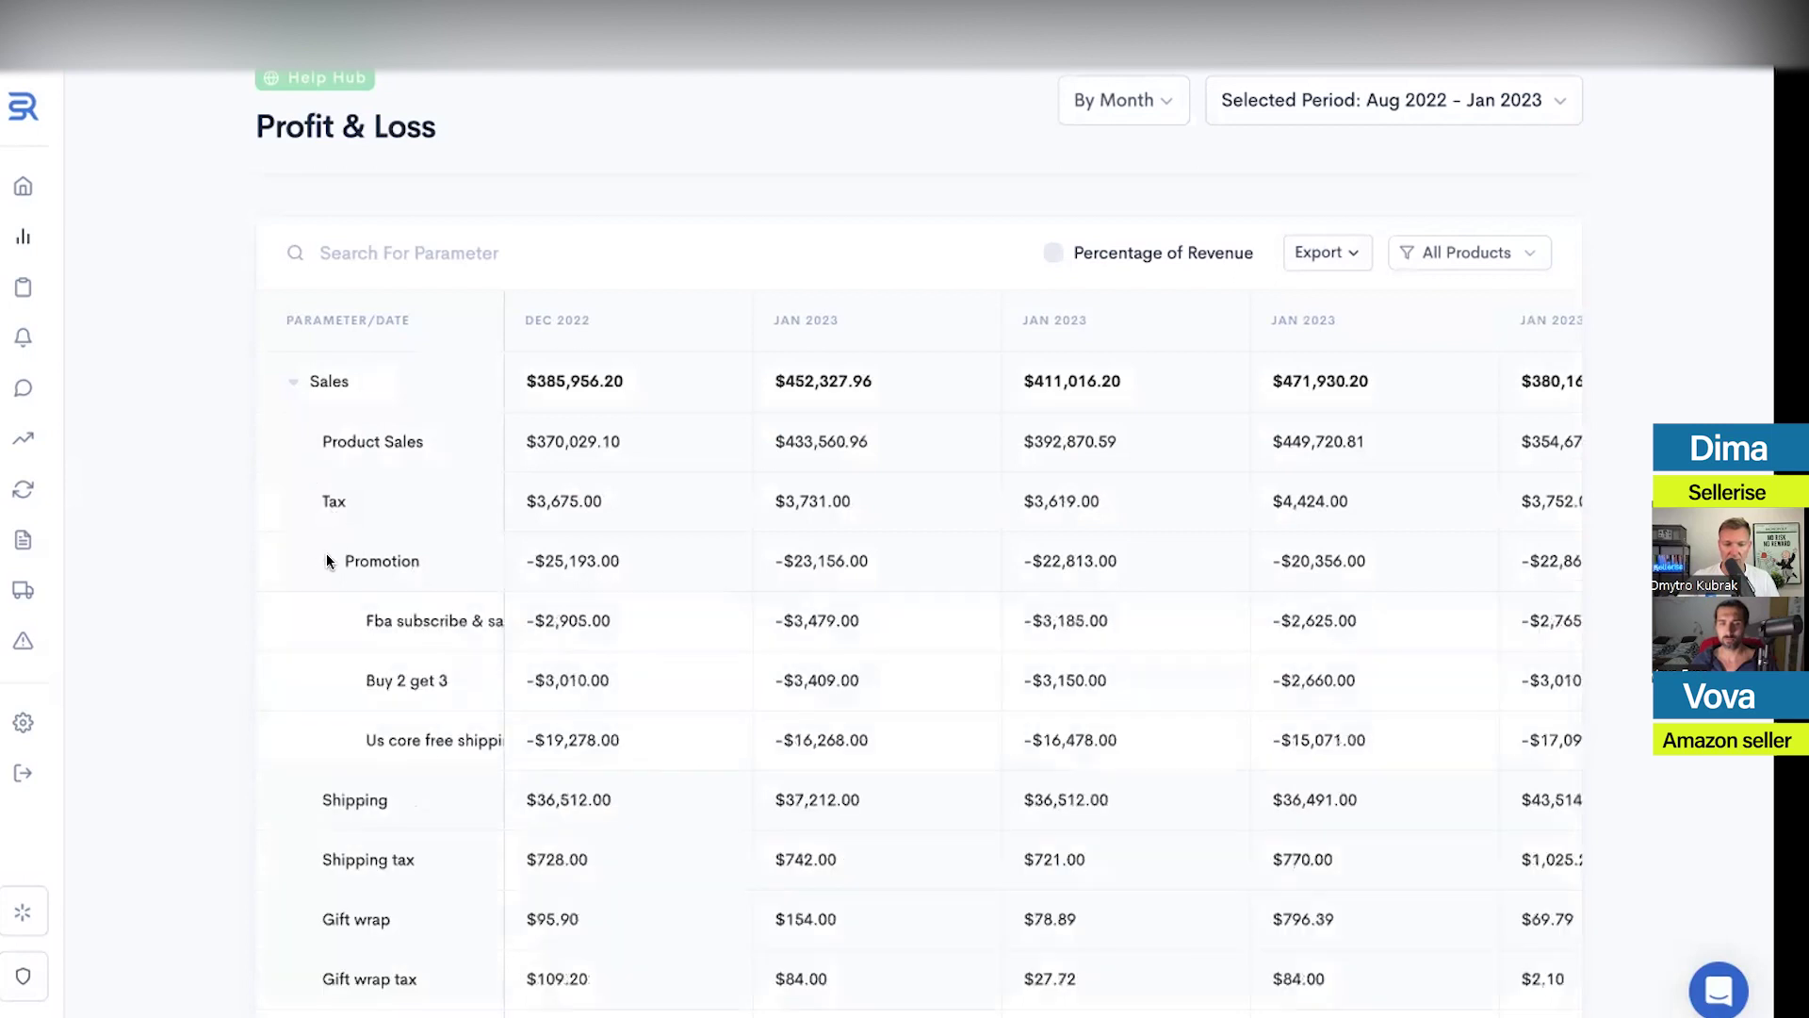
{"action": "scroll", "coordinate": [492, 524], "scroll_direction": "down", "scroll_amount": 2}
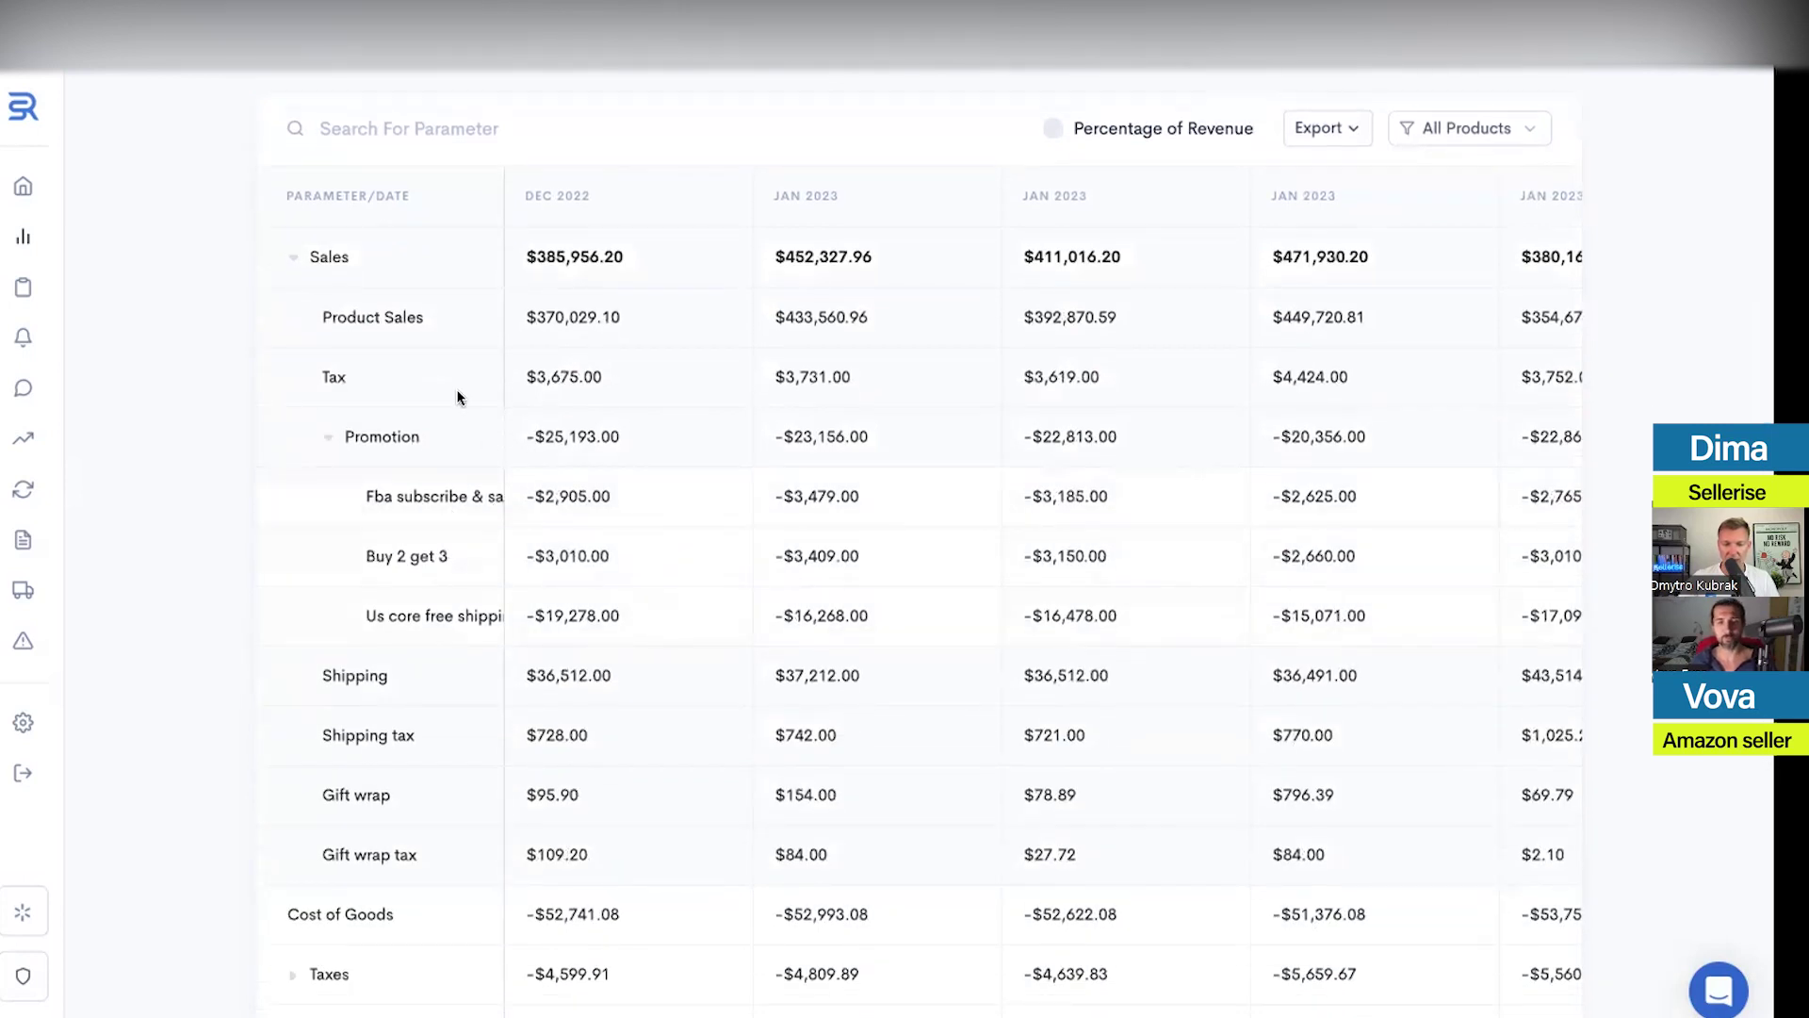
Expand the Taxes row in the Profit & Loss table to examine its breakdown
{"action": "scroll", "coordinate": [660, 528], "scroll_direction": "down", "scroll_amount": 5}
{"action": "left_click", "coordinate": [492, 506]}
{"action": "scroll", "coordinate": [492, 505], "scroll_direction": "down", "scroll_amount": 2}
{"action": "scroll", "coordinate": [492, 505], "scroll_direction": "up", "scroll_amount": 10}
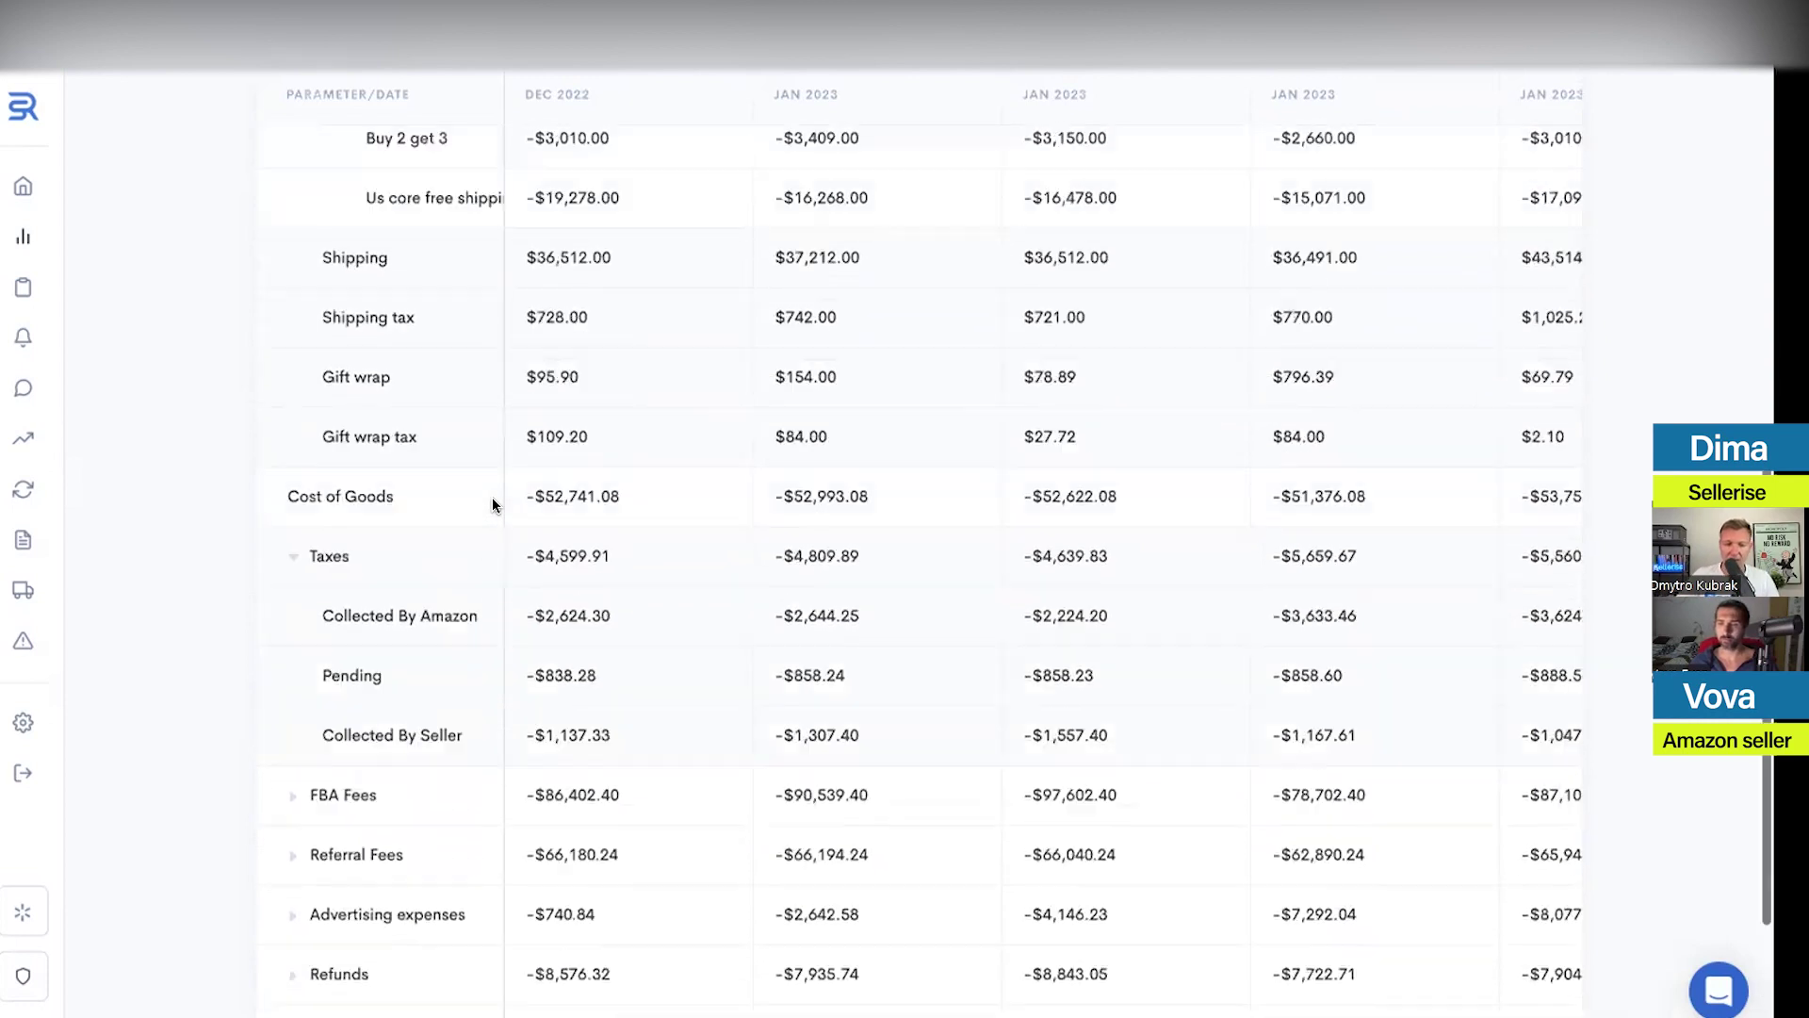
Collapse the Sales and Taxes rows of the Profit & Loss table
{"action": "left_click", "coordinate": [292, 557]}
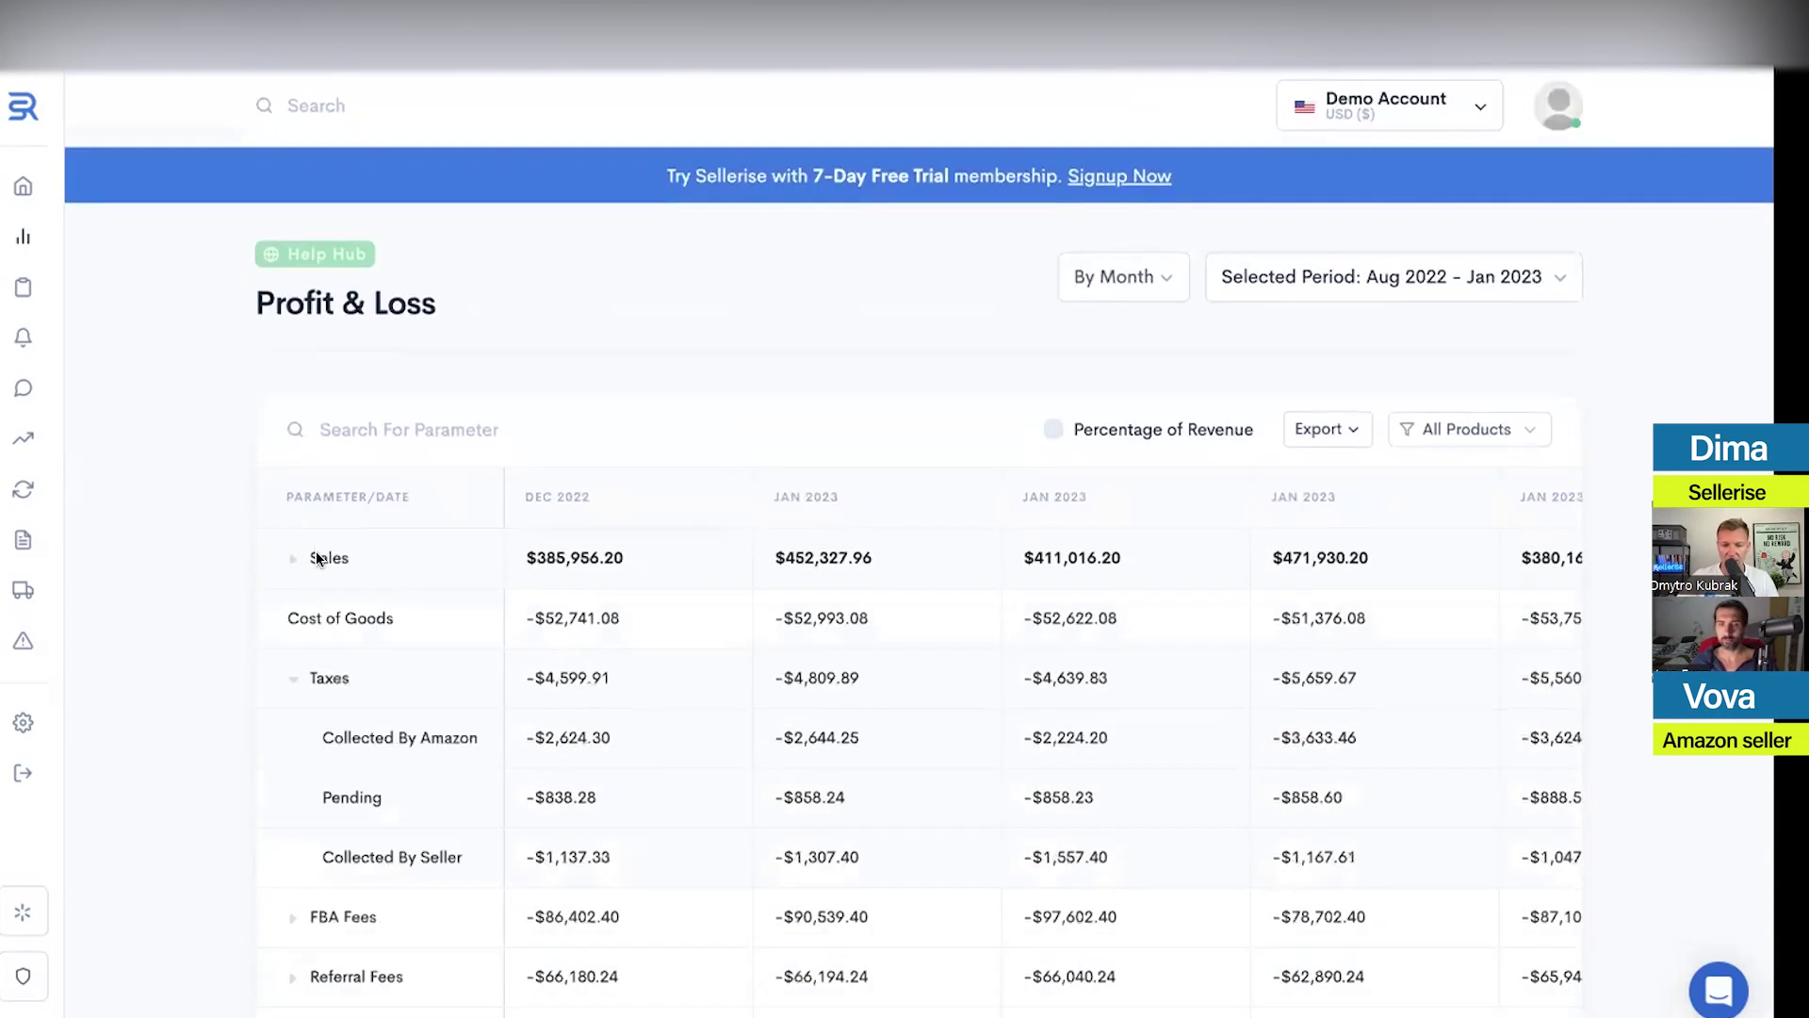
{"action": "left_click", "coordinate": [293, 678]}
{"action": "scroll", "coordinate": [439, 591], "scroll_direction": "down", "scroll_amount": 1}
{"action": "scroll", "coordinate": [403, 653], "scroll_direction": "down", "scroll_amount": 1}
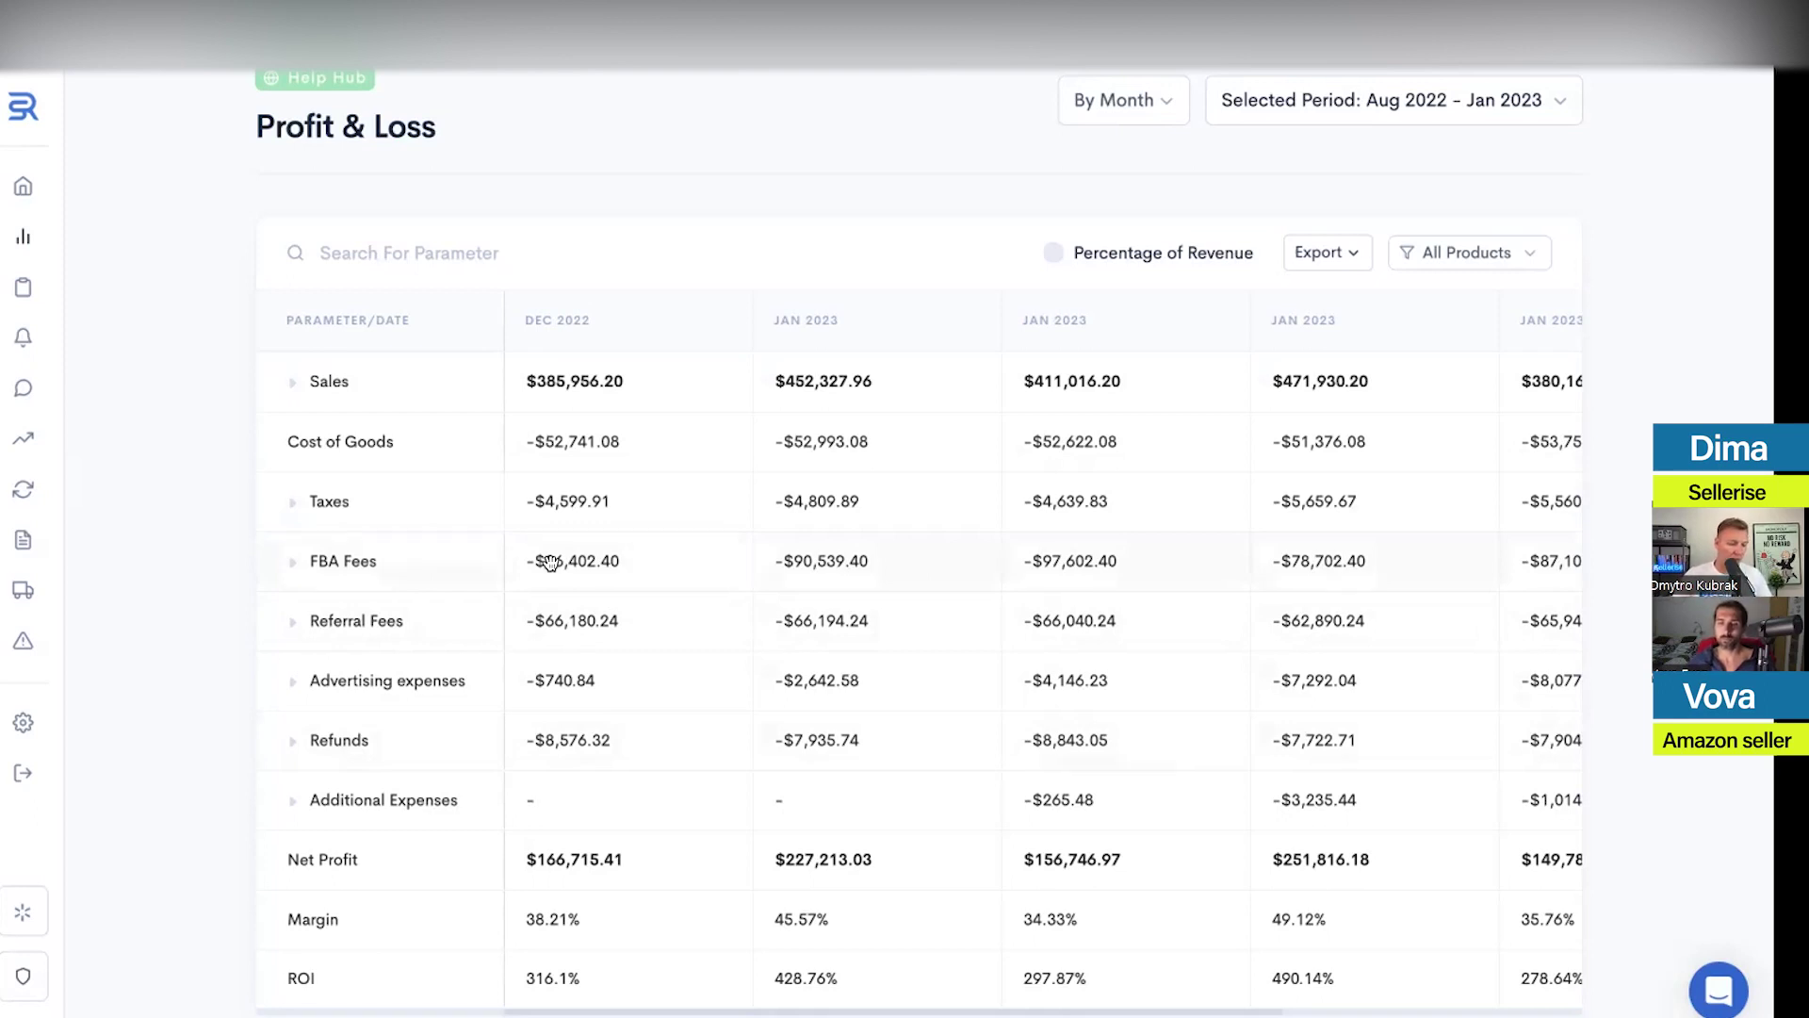
Recheck the Taxes breakdown by seller, Amazon and pending amounts, and collapse the row again
{"action": "left_click", "coordinate": [295, 500]}
{"action": "scroll", "coordinate": [622, 609], "scroll_direction": "down", "scroll_amount": 1}
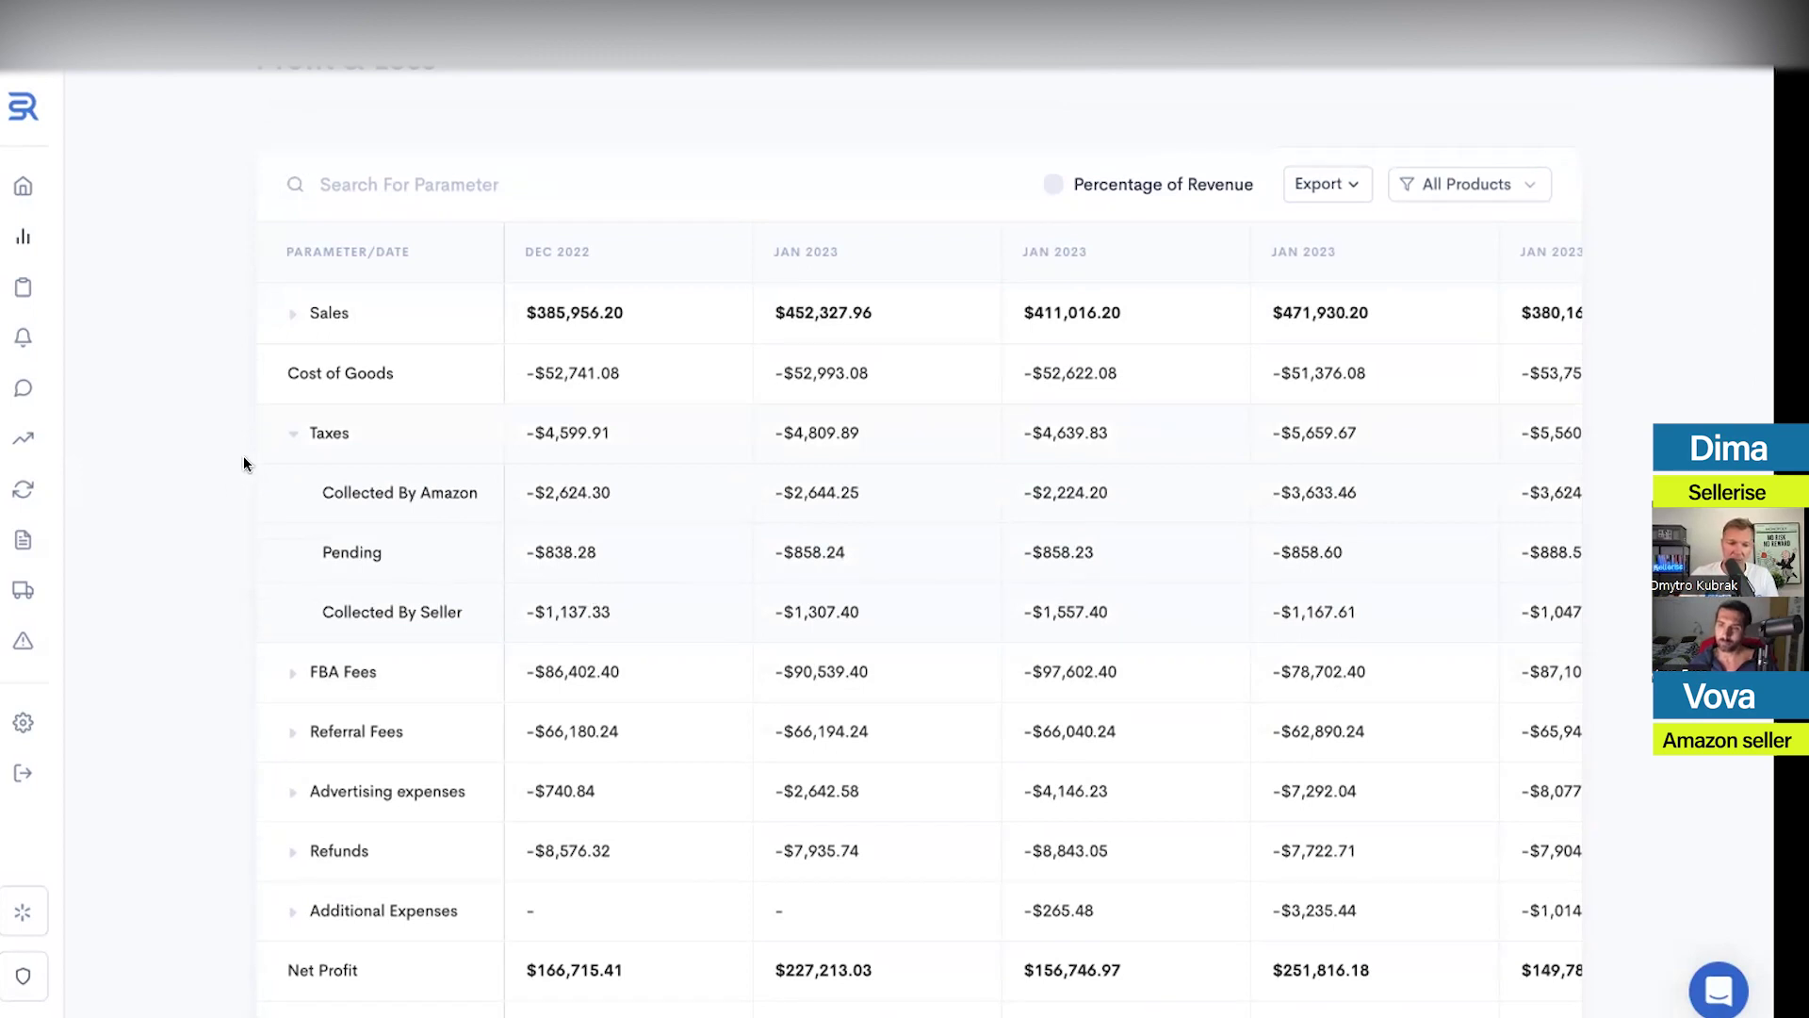
{"action": "left_click", "coordinate": [289, 434]}
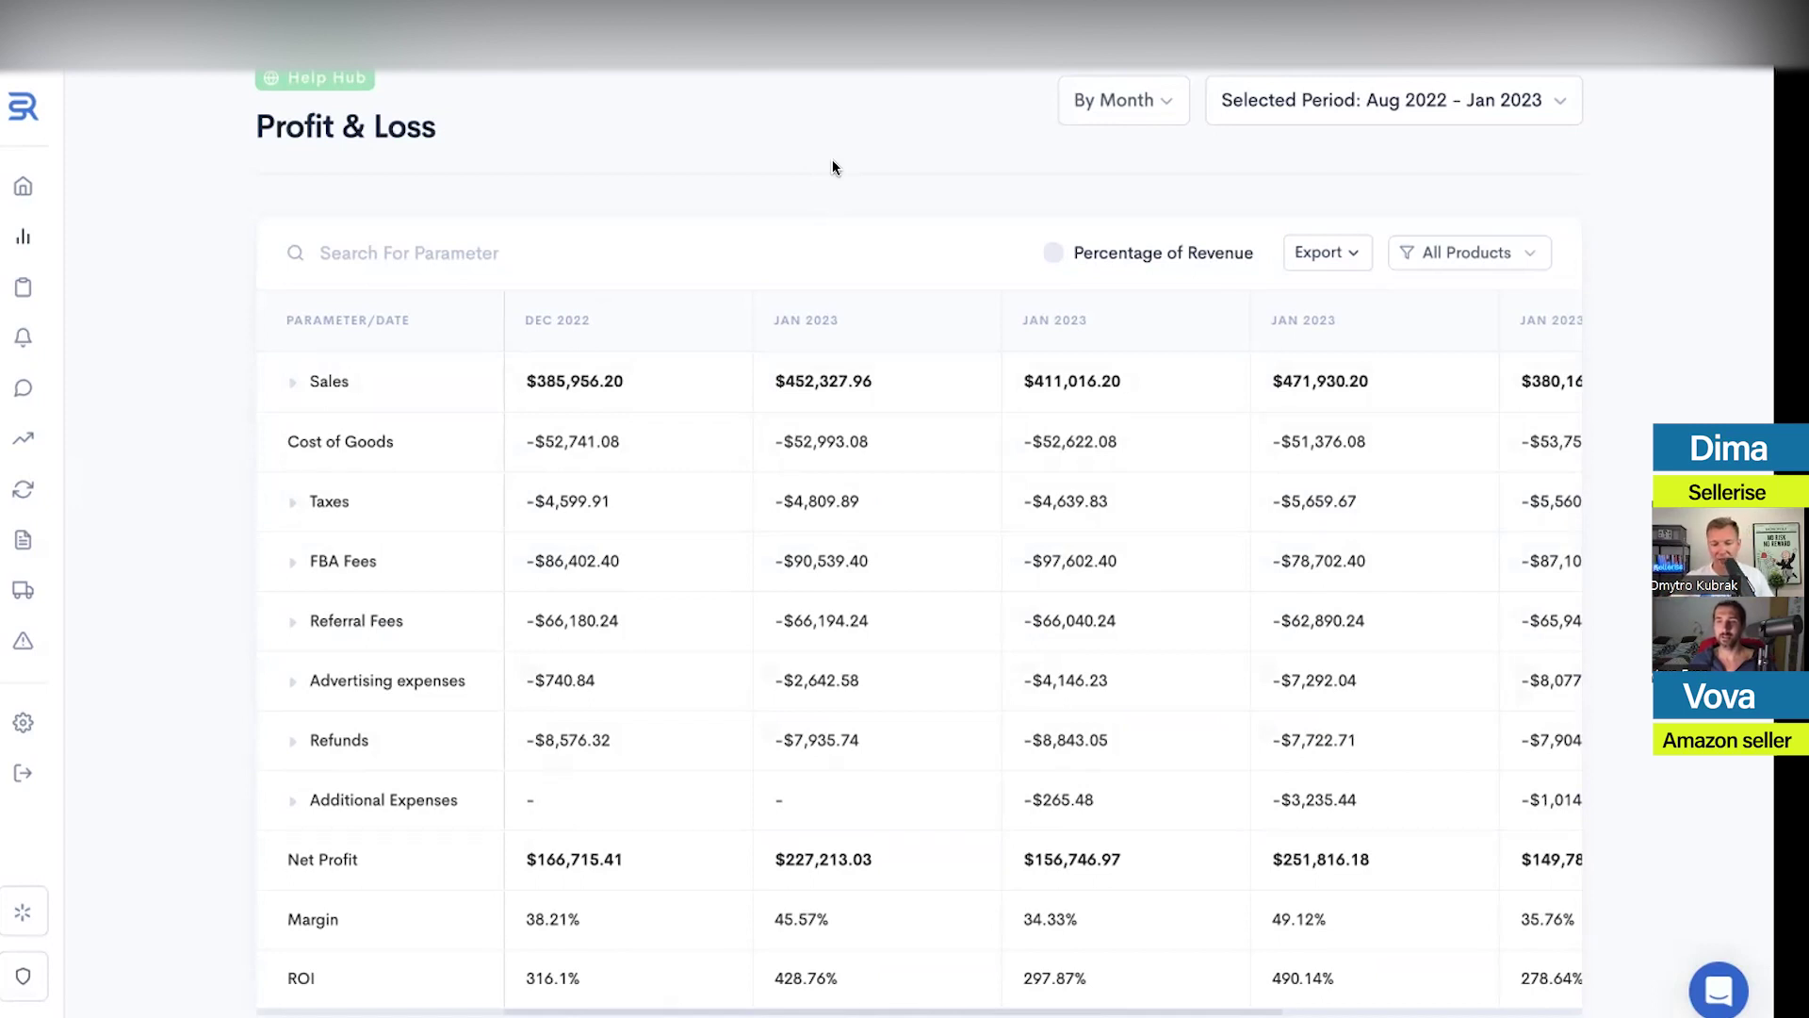
{"action": "scroll", "coordinate": [816, 160], "scroll_direction": "up", "scroll_amount": 2}
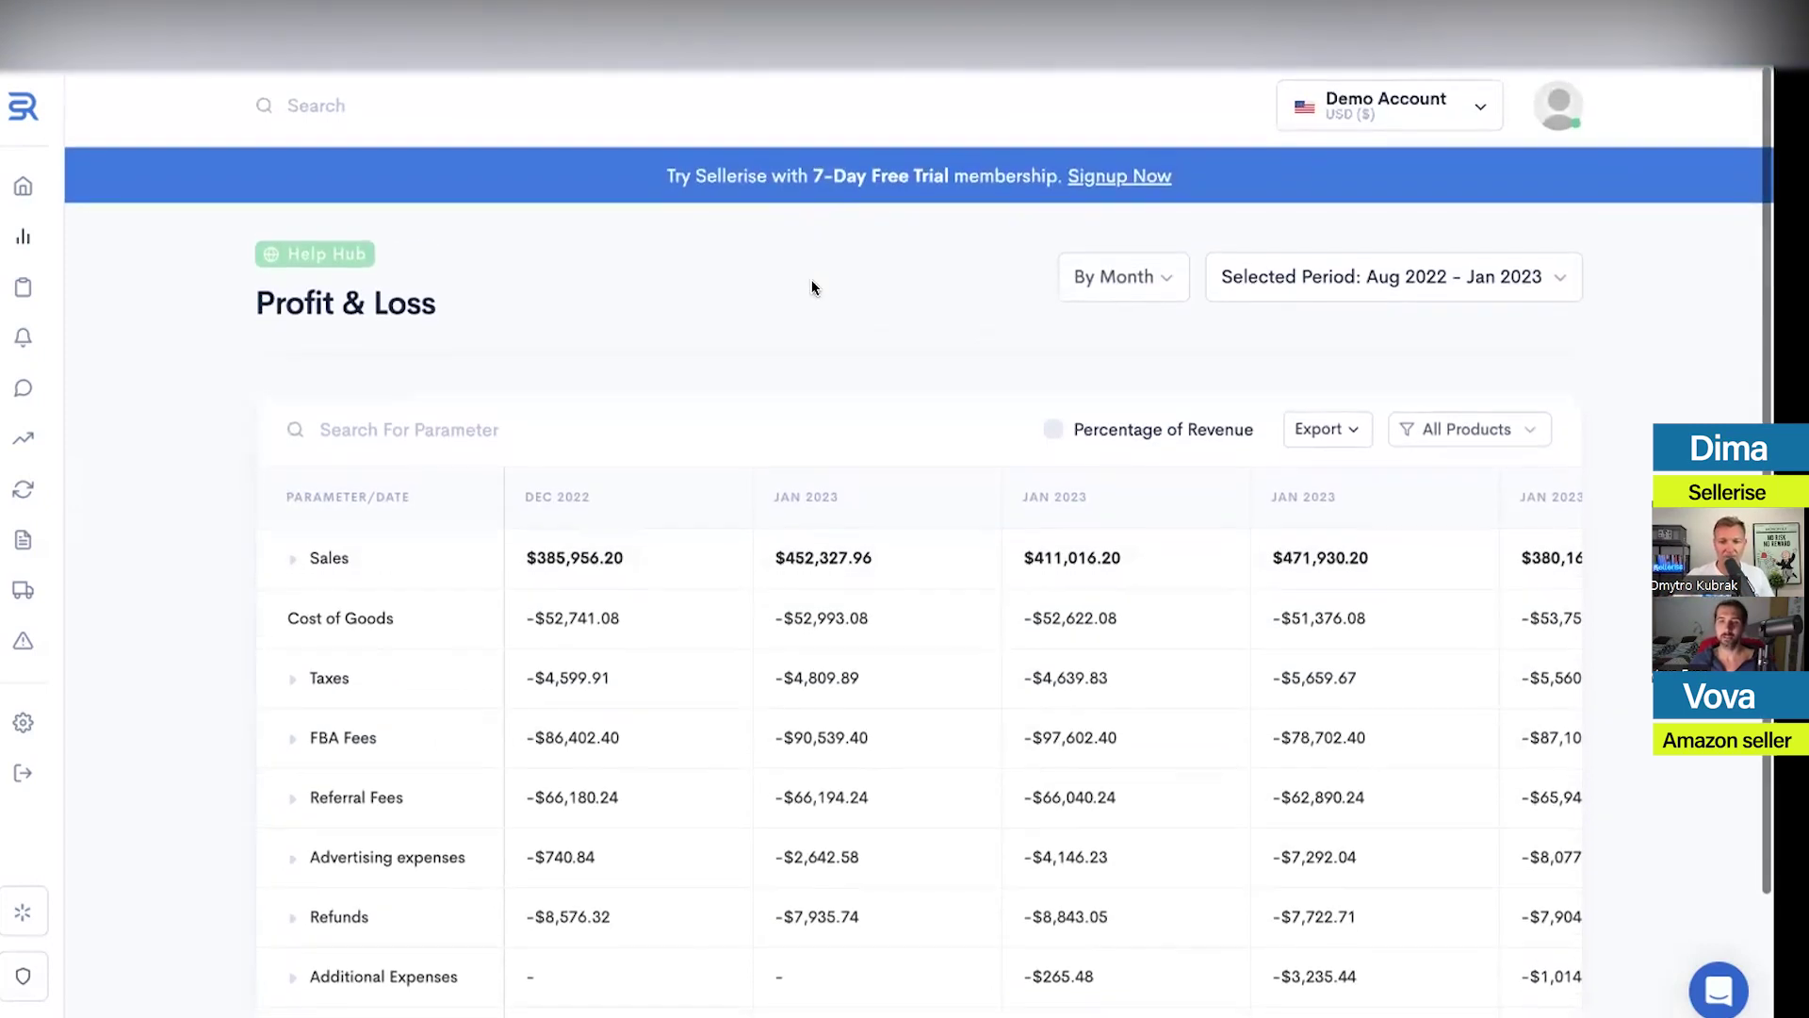
{"action": "scroll", "coordinate": [828, 288], "scroll_direction": "down", "scroll_amount": 2}
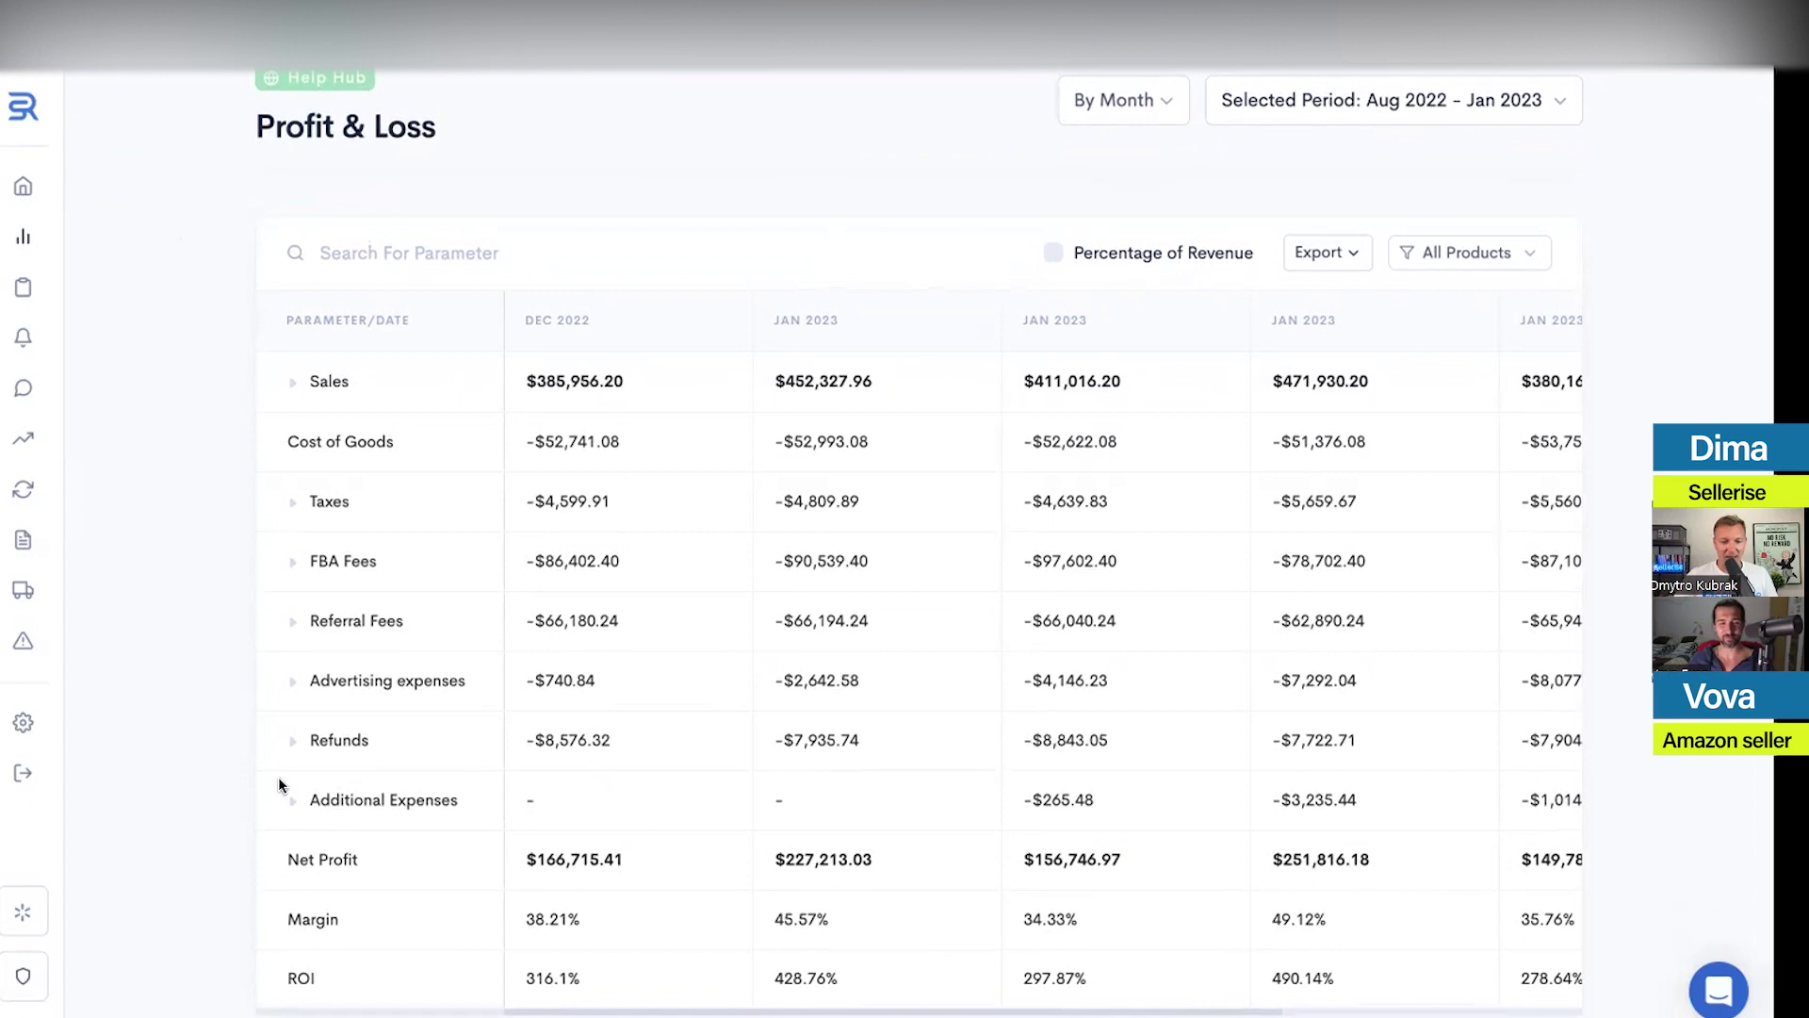
Expand the Additional Expenses row to examine its subitems such as storage fees and warehouse losses
{"action": "left_click", "coordinate": [326, 732]}
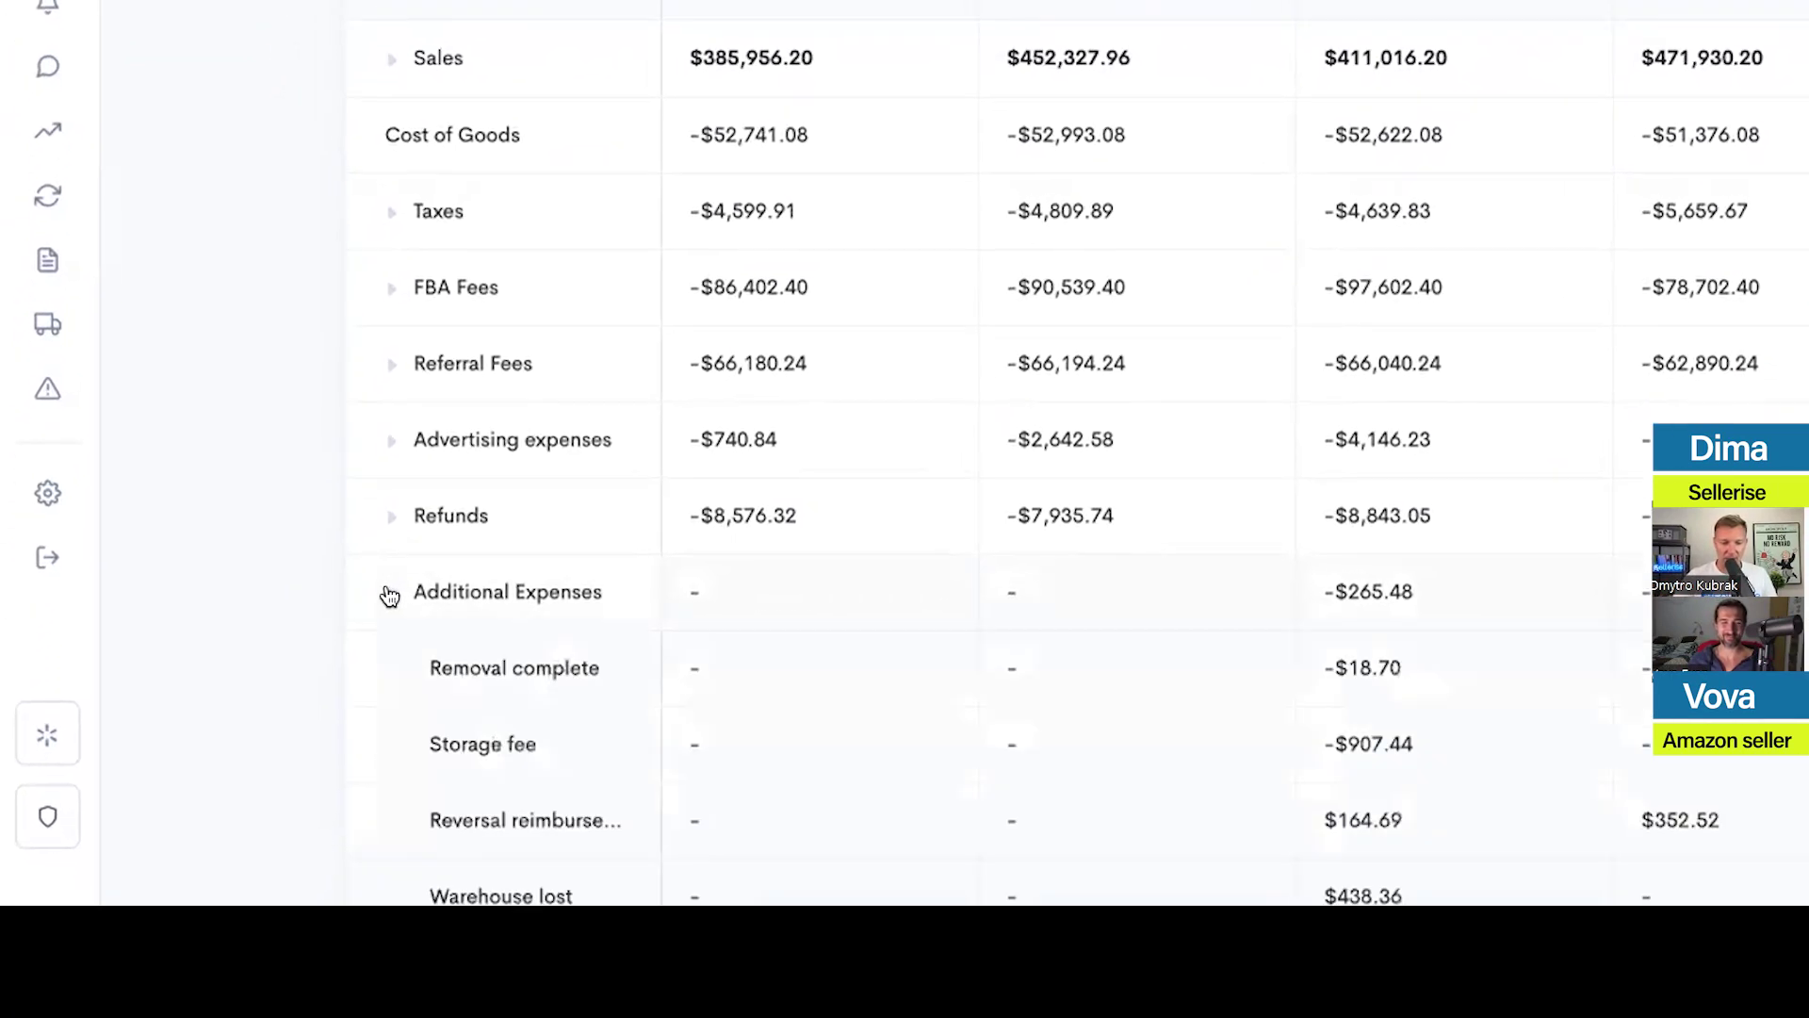
{"action": "scroll", "coordinate": [415, 527], "scroll_direction": "down", "scroll_amount": 3}
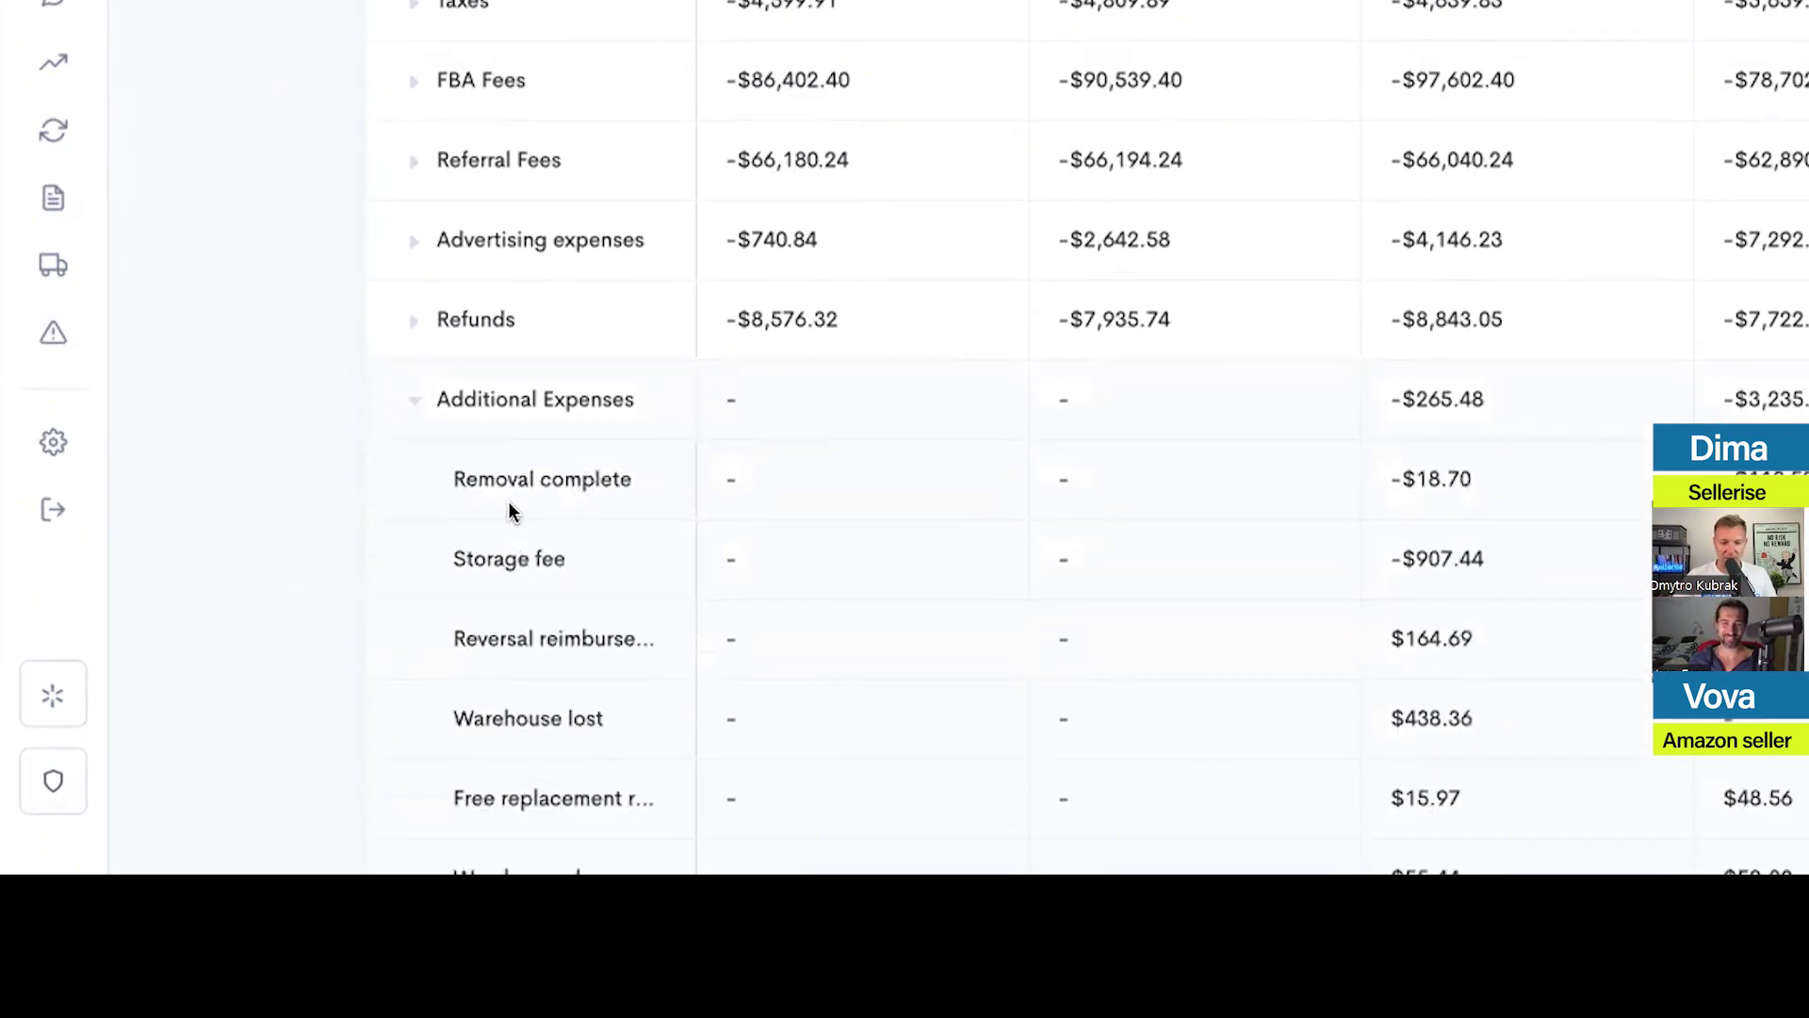
{"action": "scroll", "coordinate": [509, 510], "scroll_direction": "up", "scroll_amount": 5}
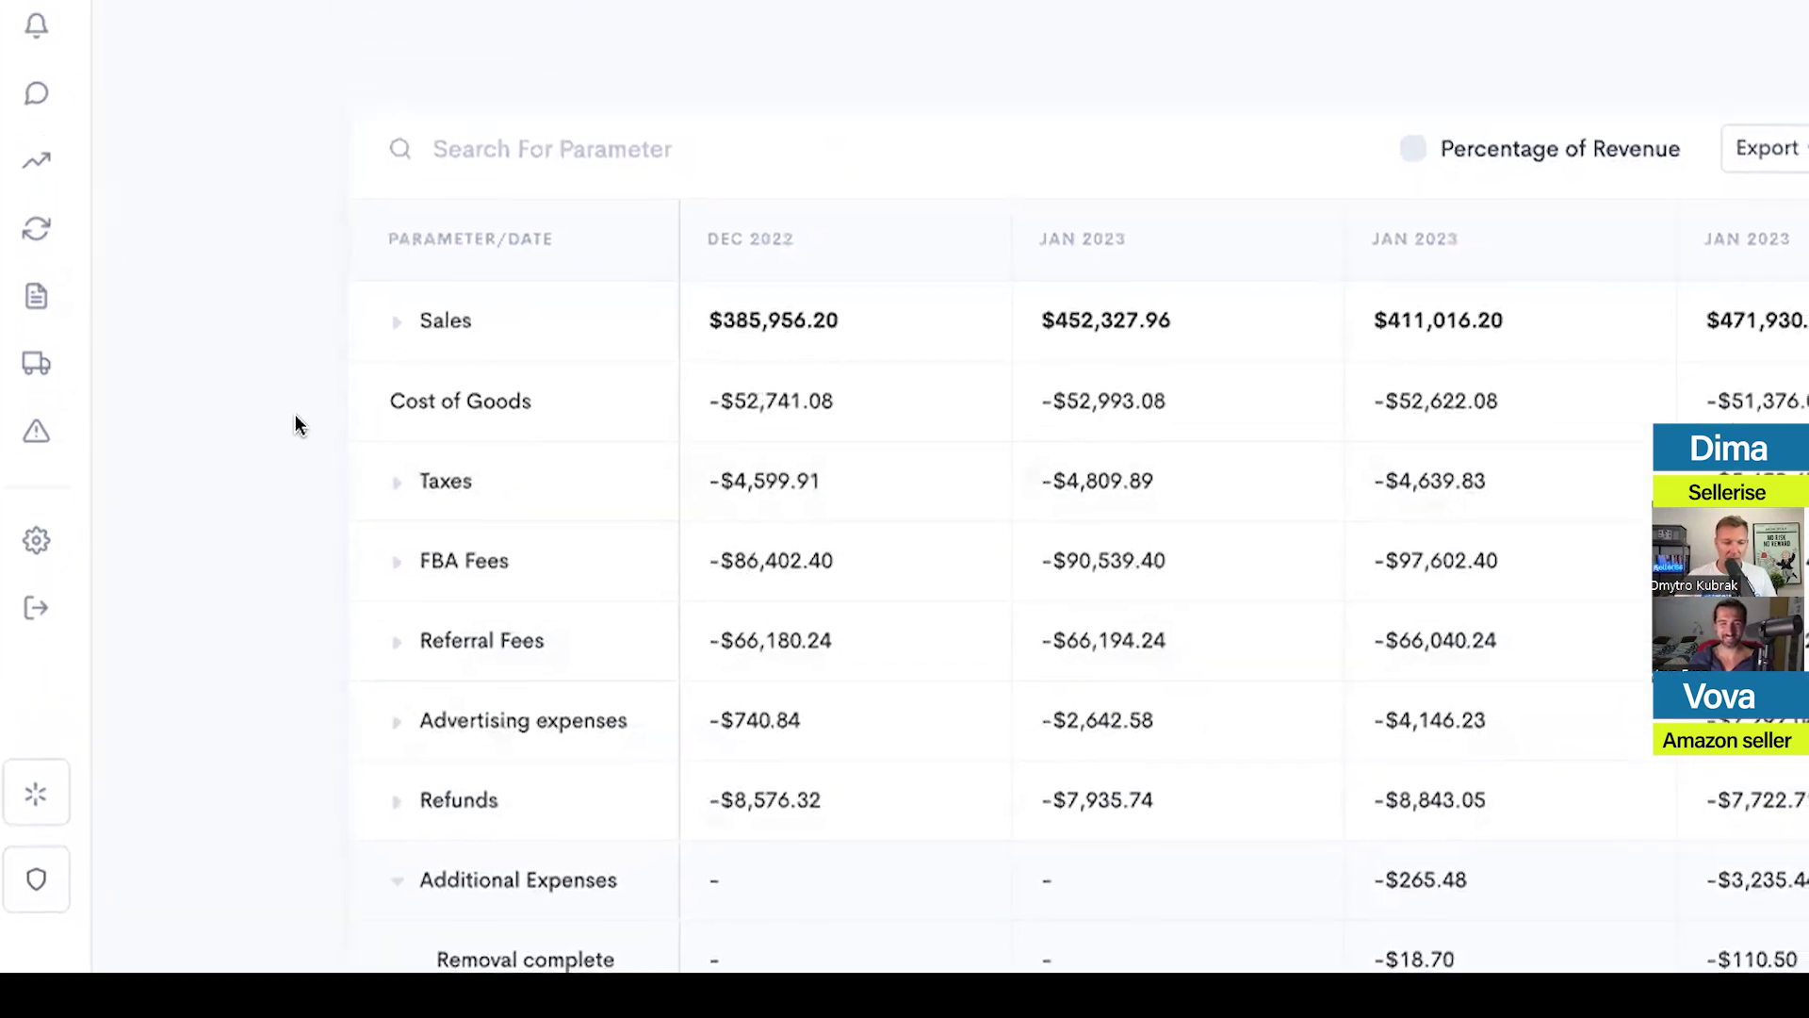
Open Manual Adjustments and look through the list of past adjustments
{"action": "mouse_move", "coordinate": [21, 47]}
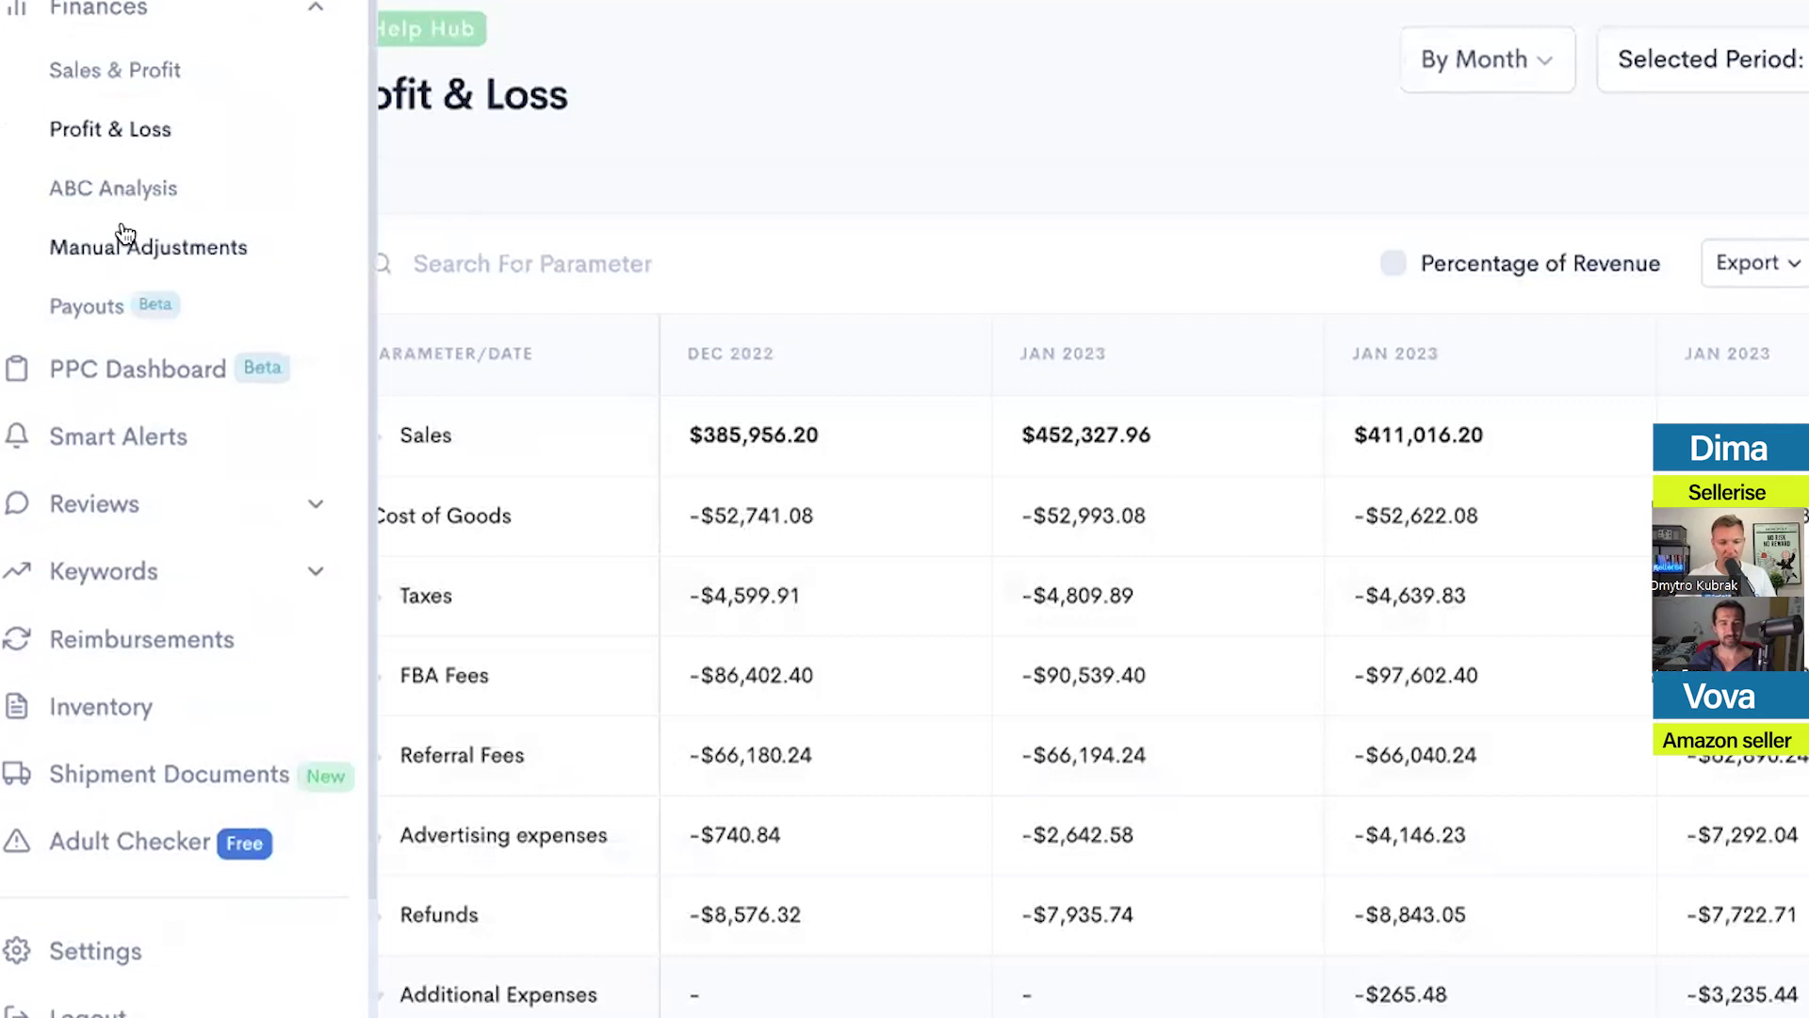
{"action": "left_click", "coordinate": [111, 243]}
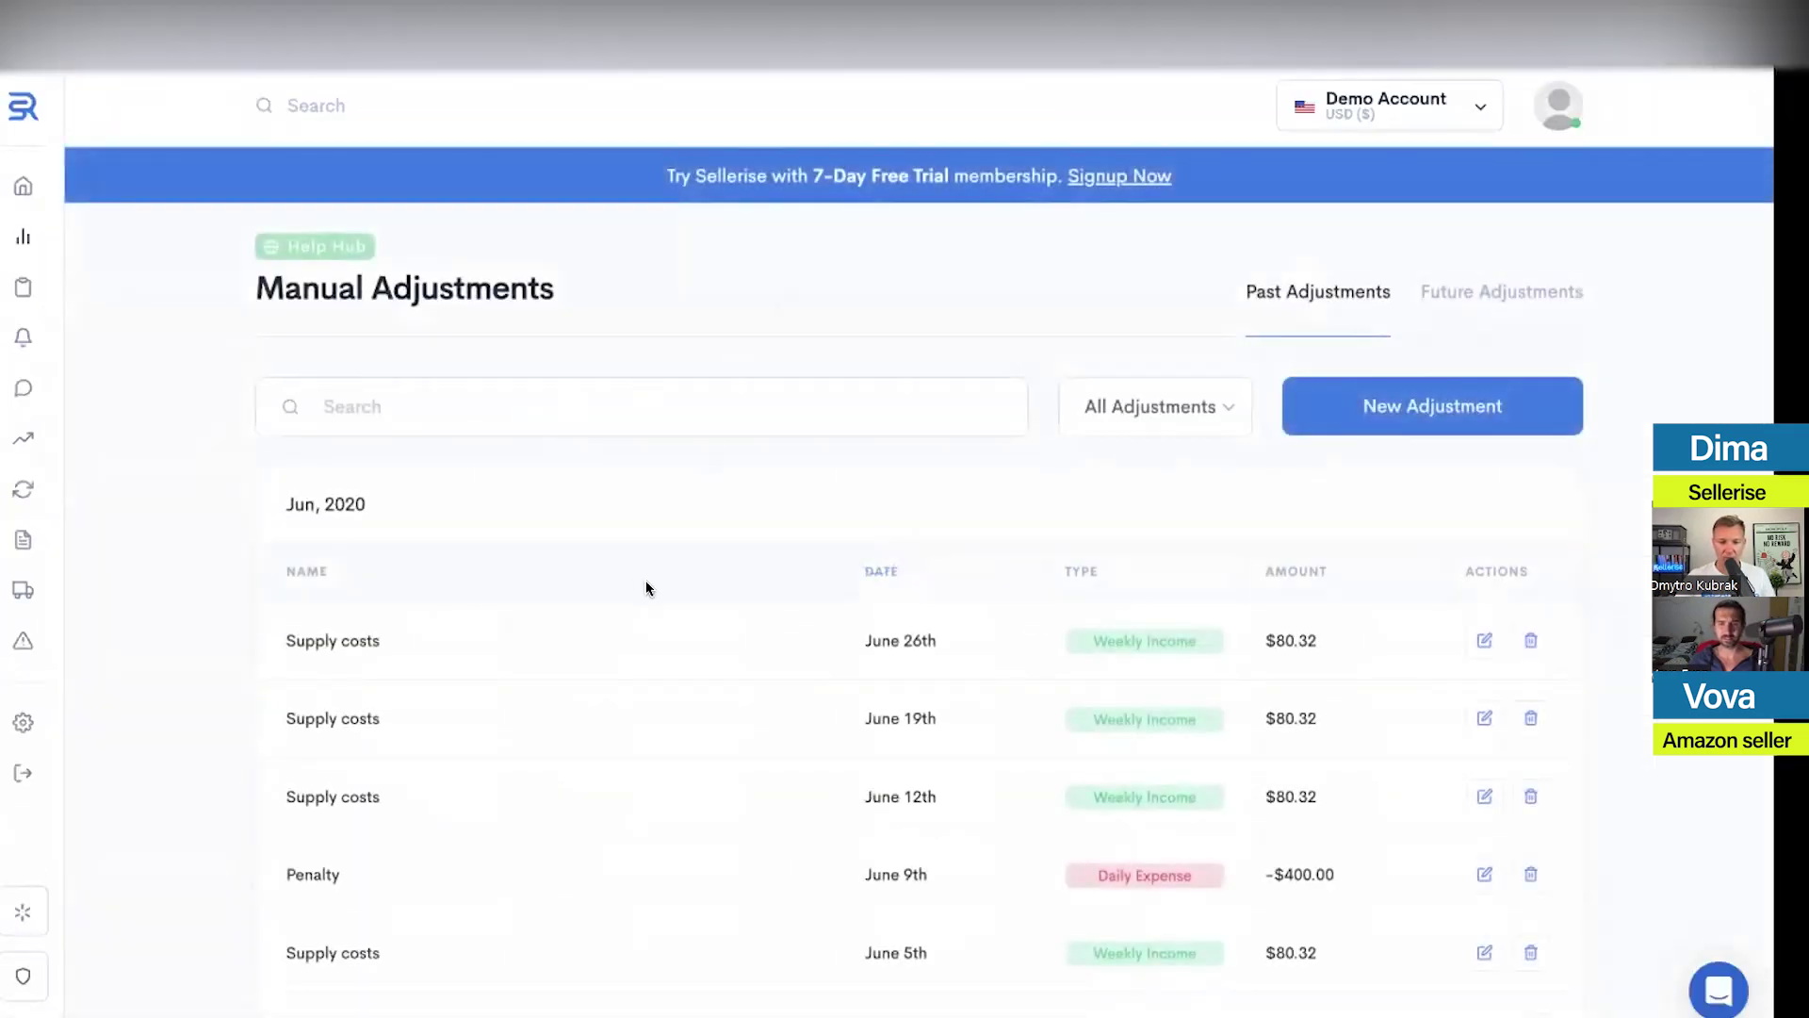
{"action": "scroll", "coordinate": [647, 578], "scroll_direction": "down", "scroll_amount": 4}
{"action": "scroll", "coordinate": [646, 575], "scroll_direction": "up", "scroll_amount": 4}
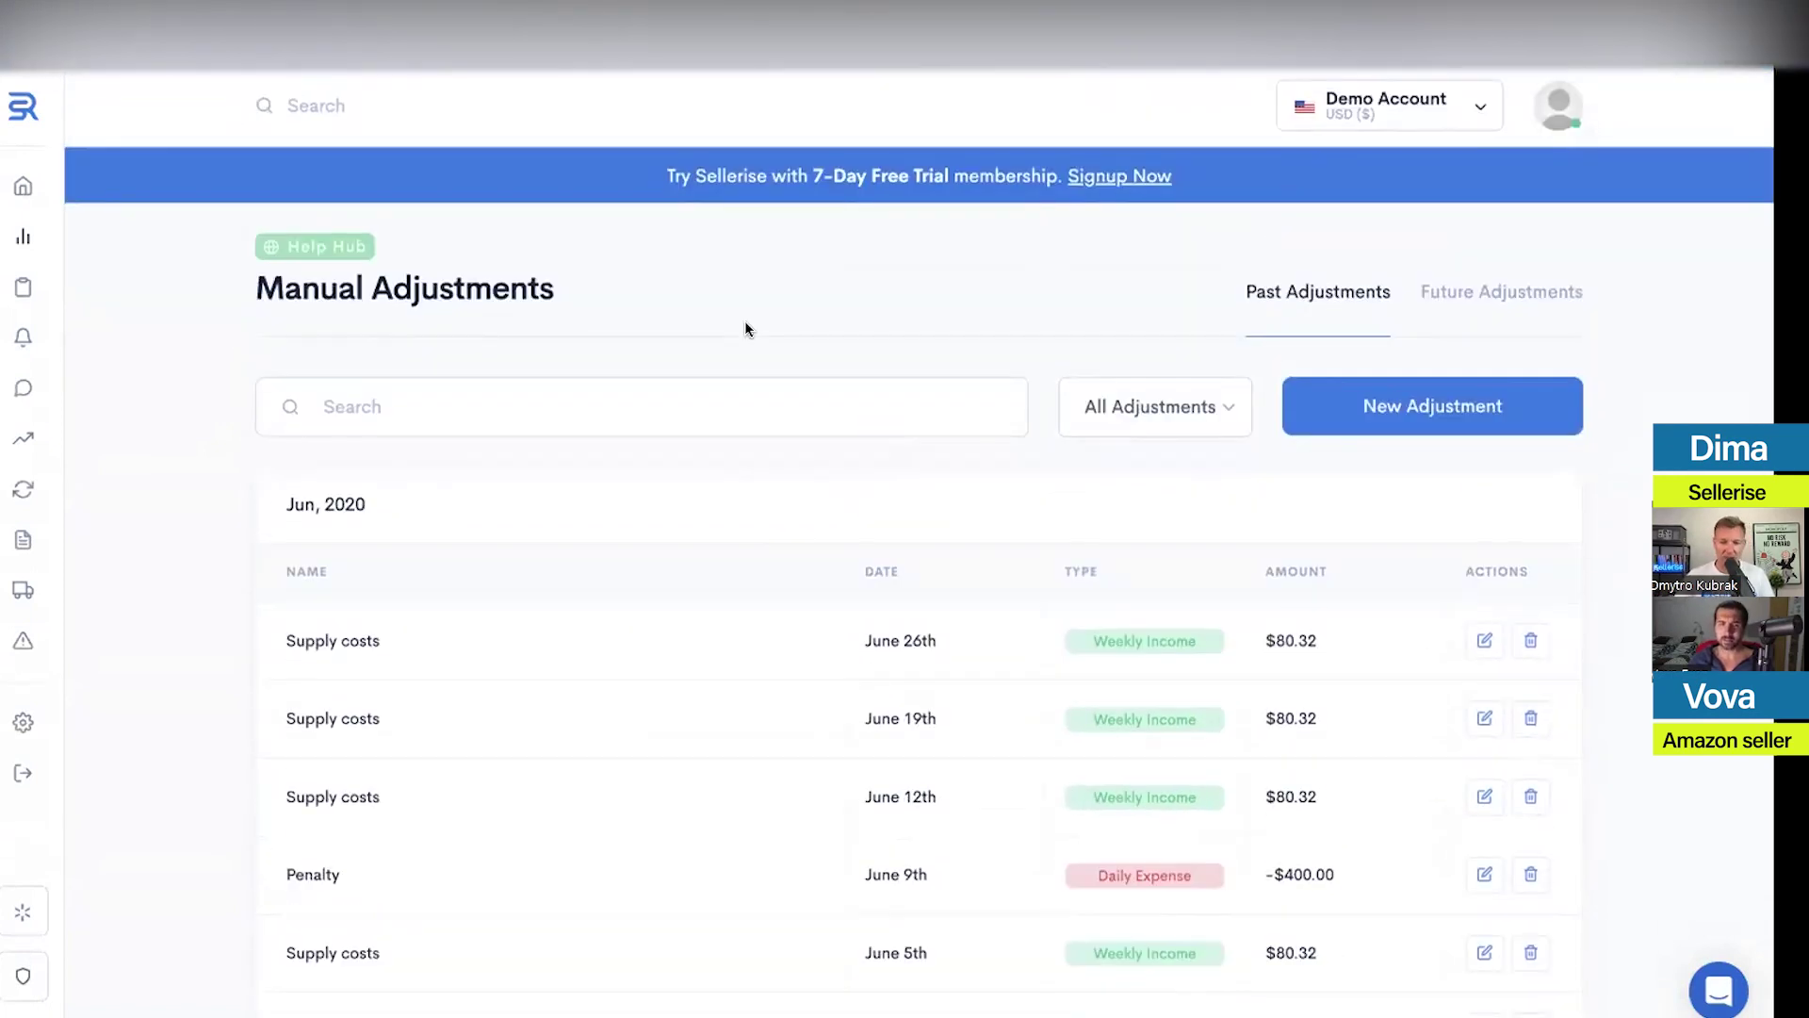
Start a new one-time adjustment named Designer for the Straight Talk Apple iPhone 6s product
{"action": "left_click", "coordinate": [1423, 405]}
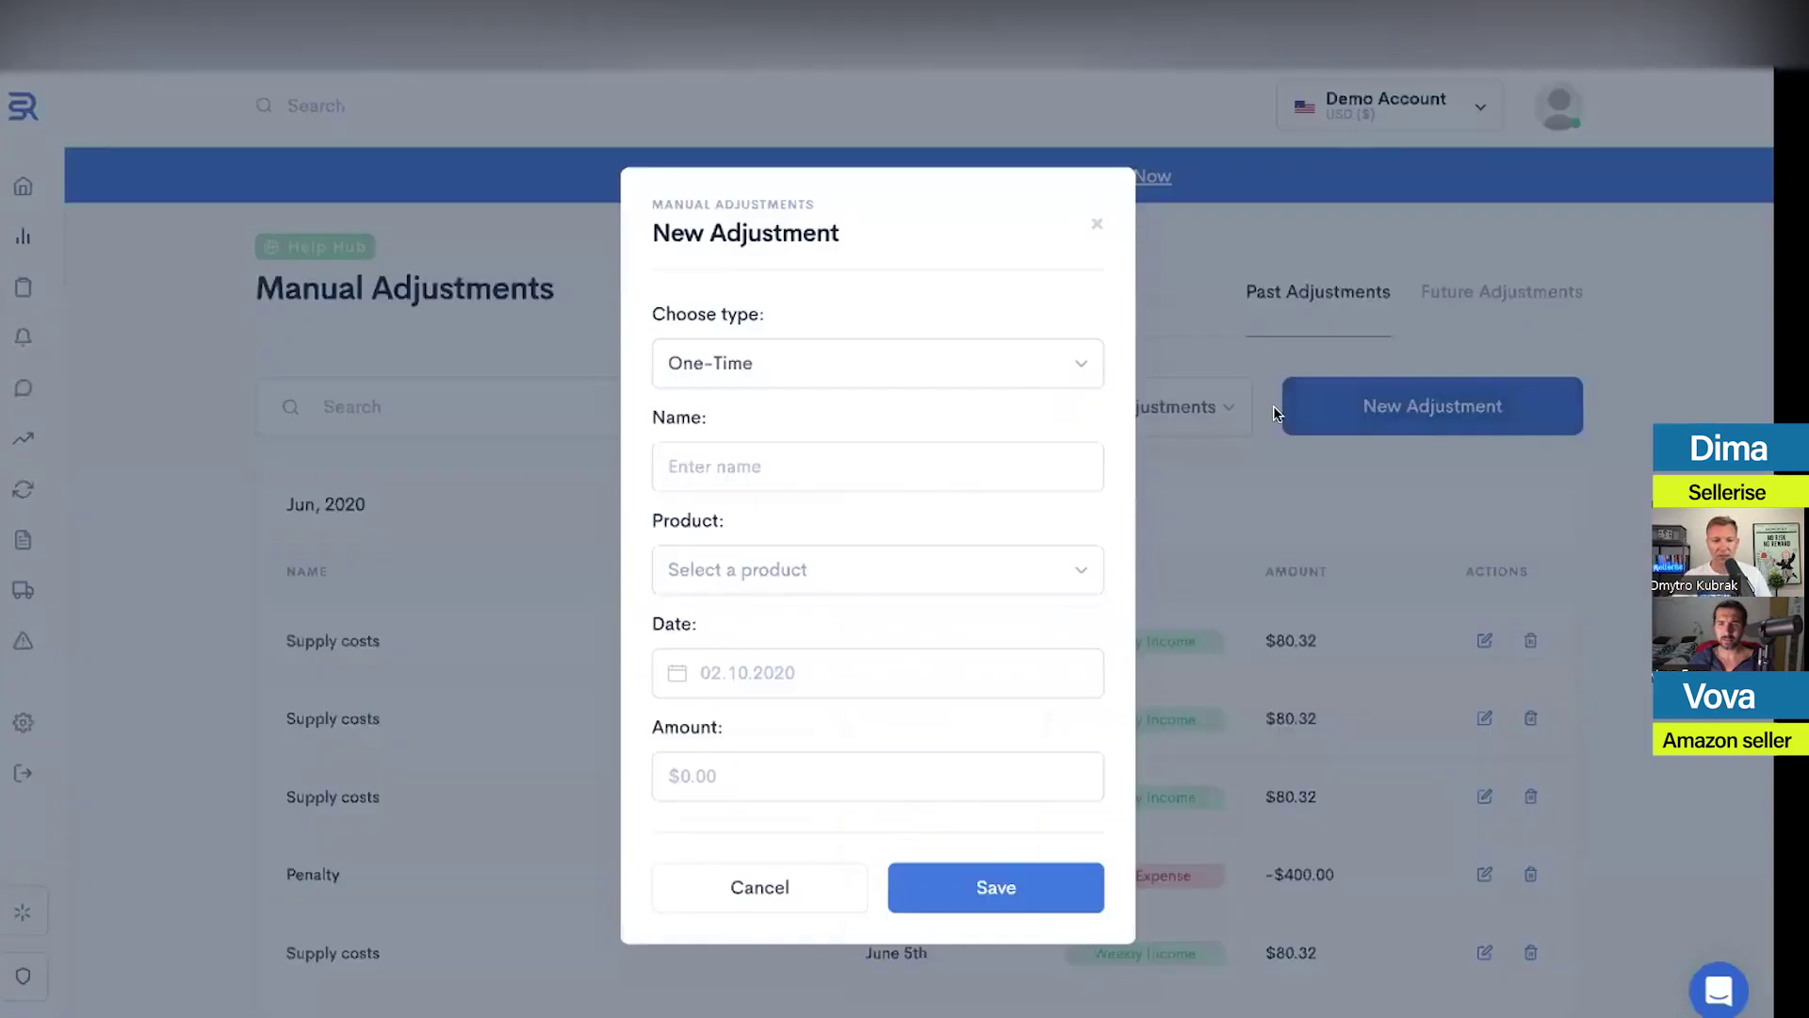
{"action": "left_click", "coordinate": [933, 465]}
{"action": "type", "text": "Designer"}
{"action": "left_click", "coordinate": [819, 566]}
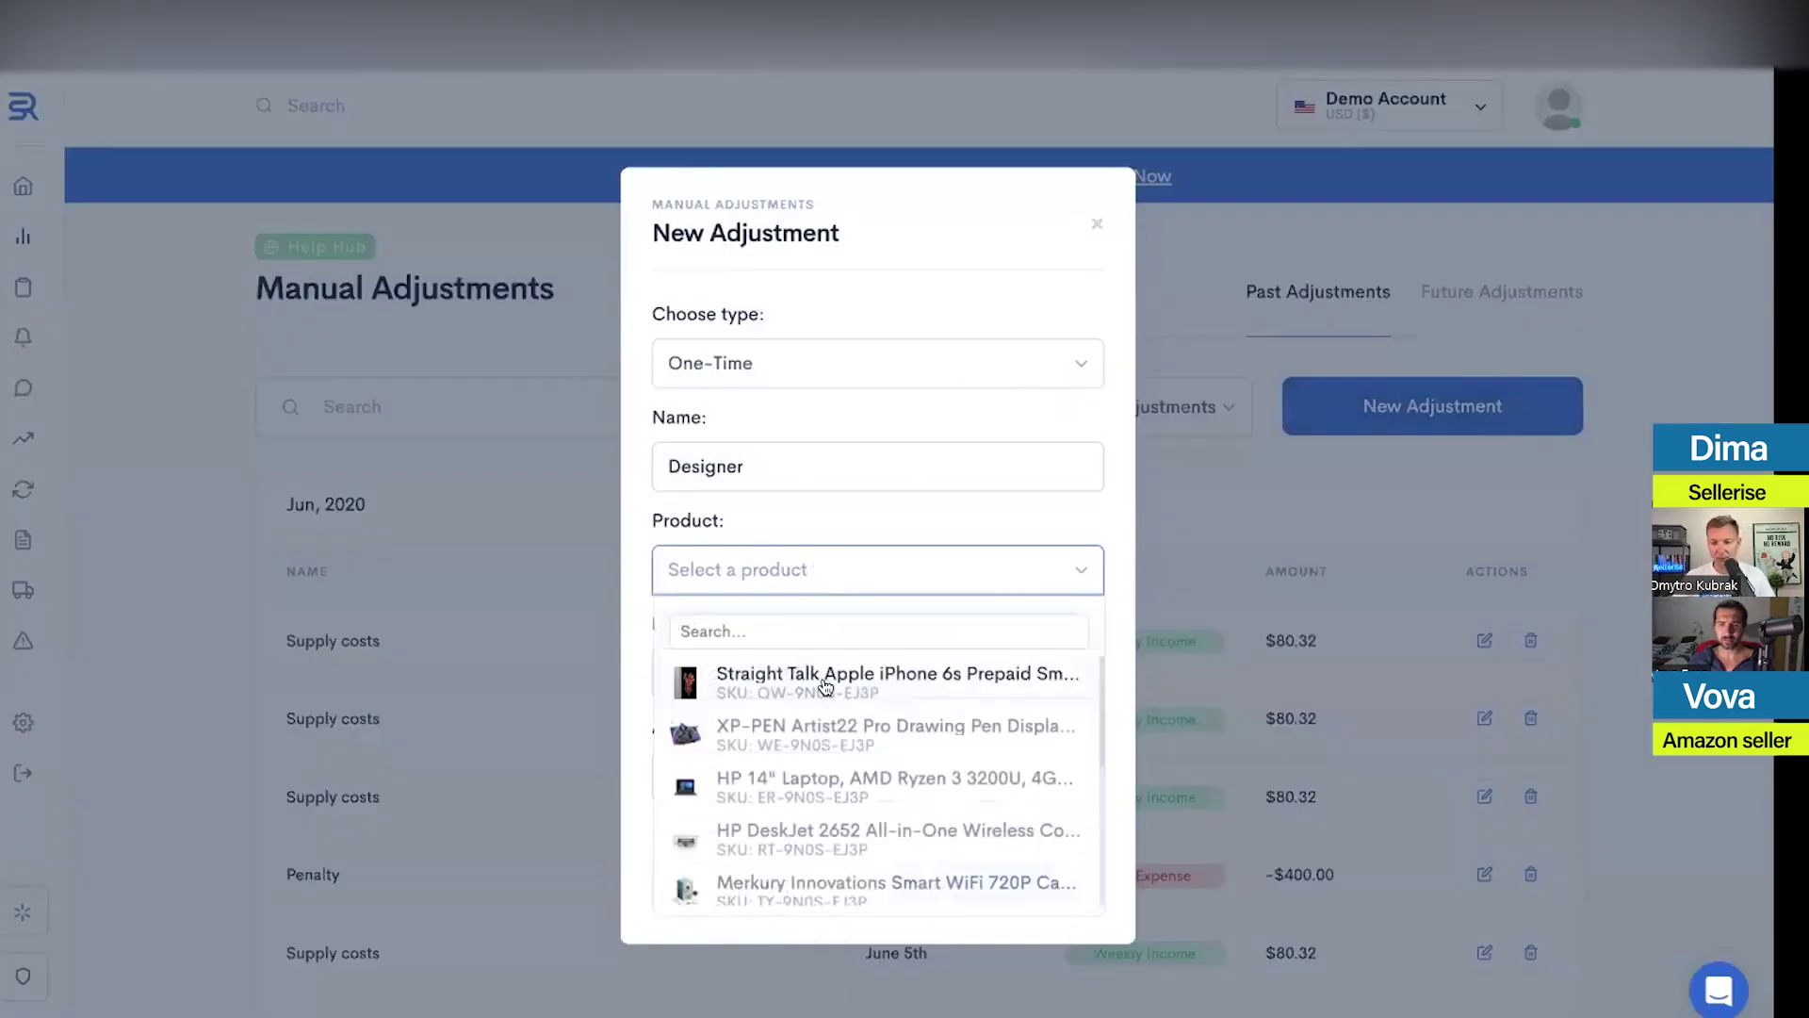
{"action": "left_click", "coordinate": [789, 733]}
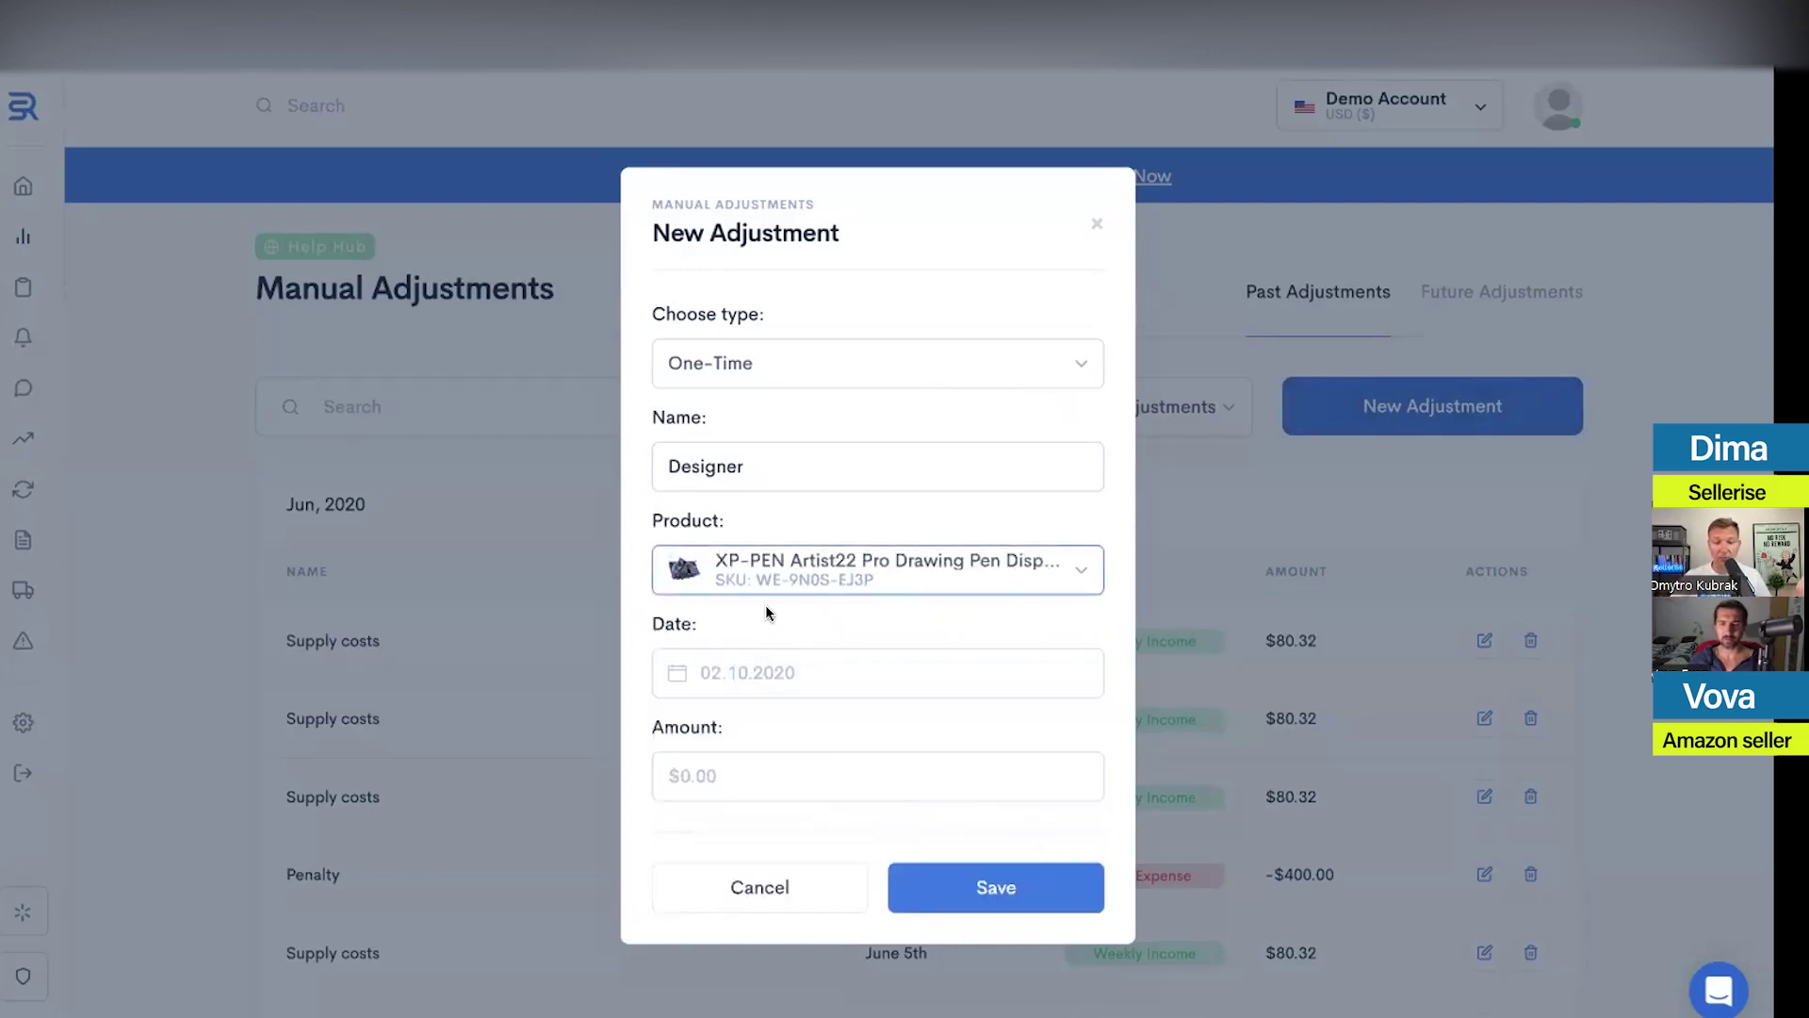
{"action": "left_click", "coordinate": [832, 583]}
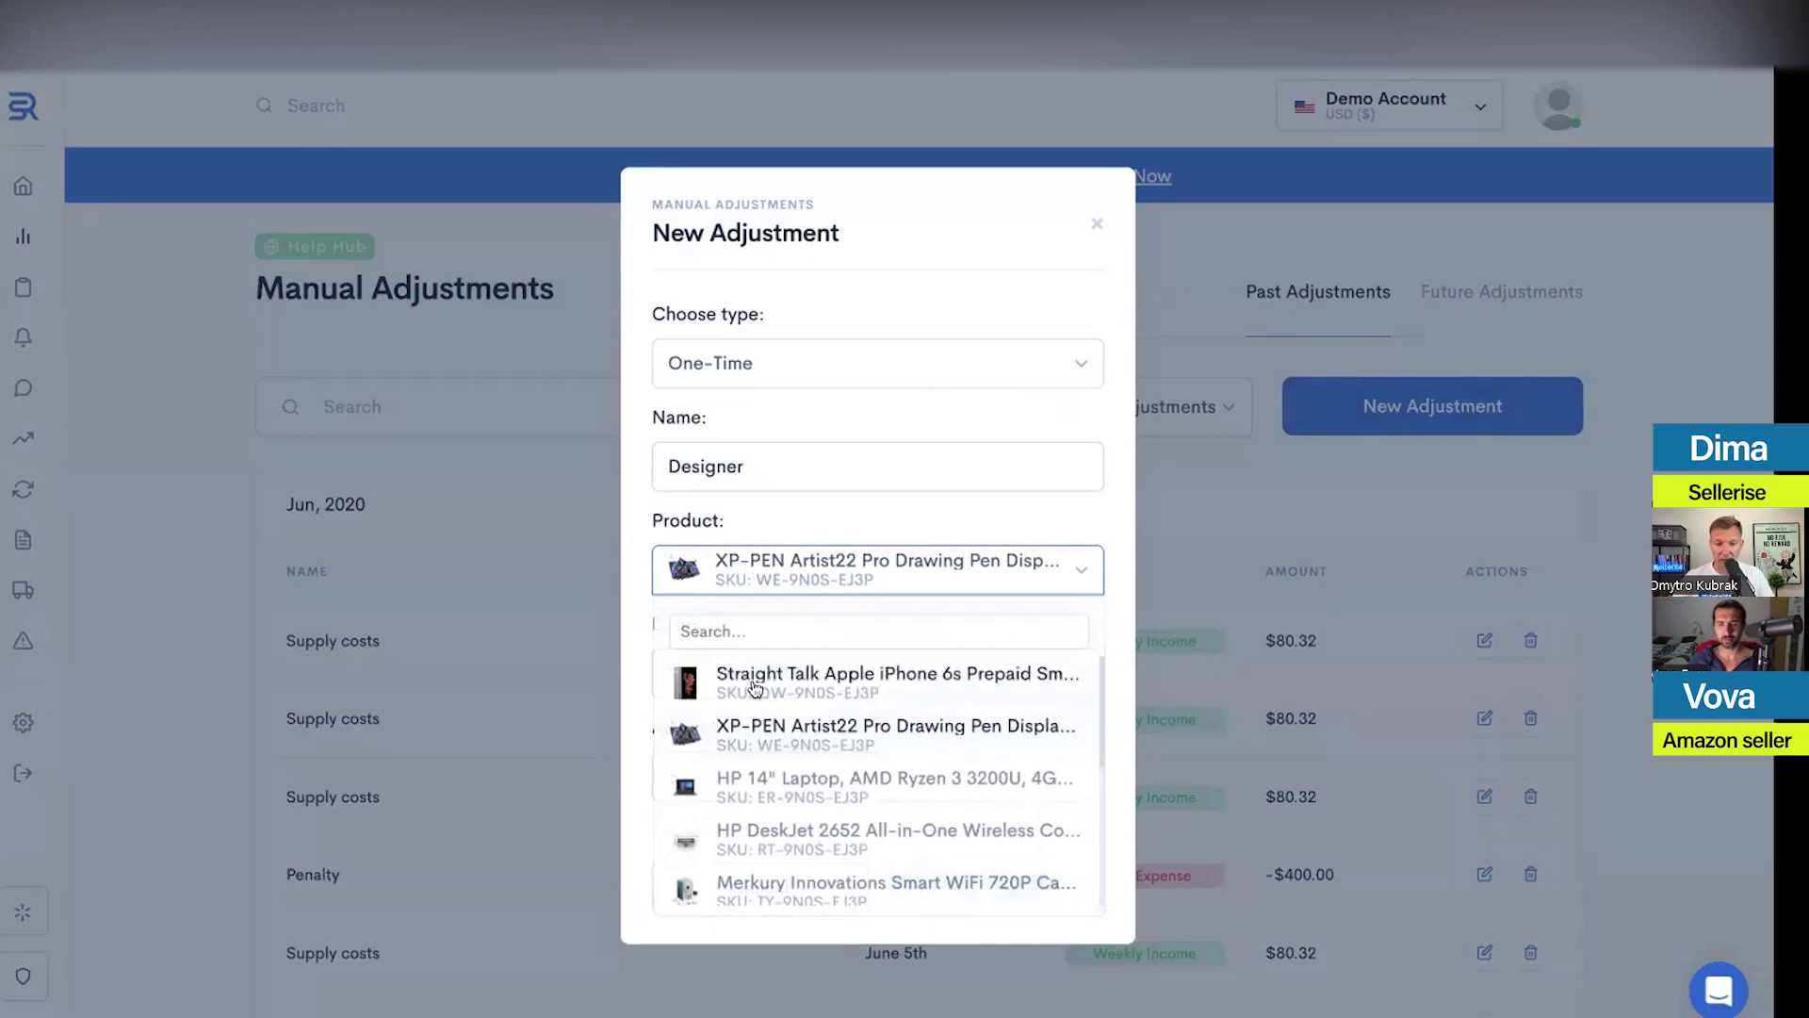
{"action": "left_click", "coordinate": [805, 699]}
{"action": "left_click", "coordinate": [816, 621]}
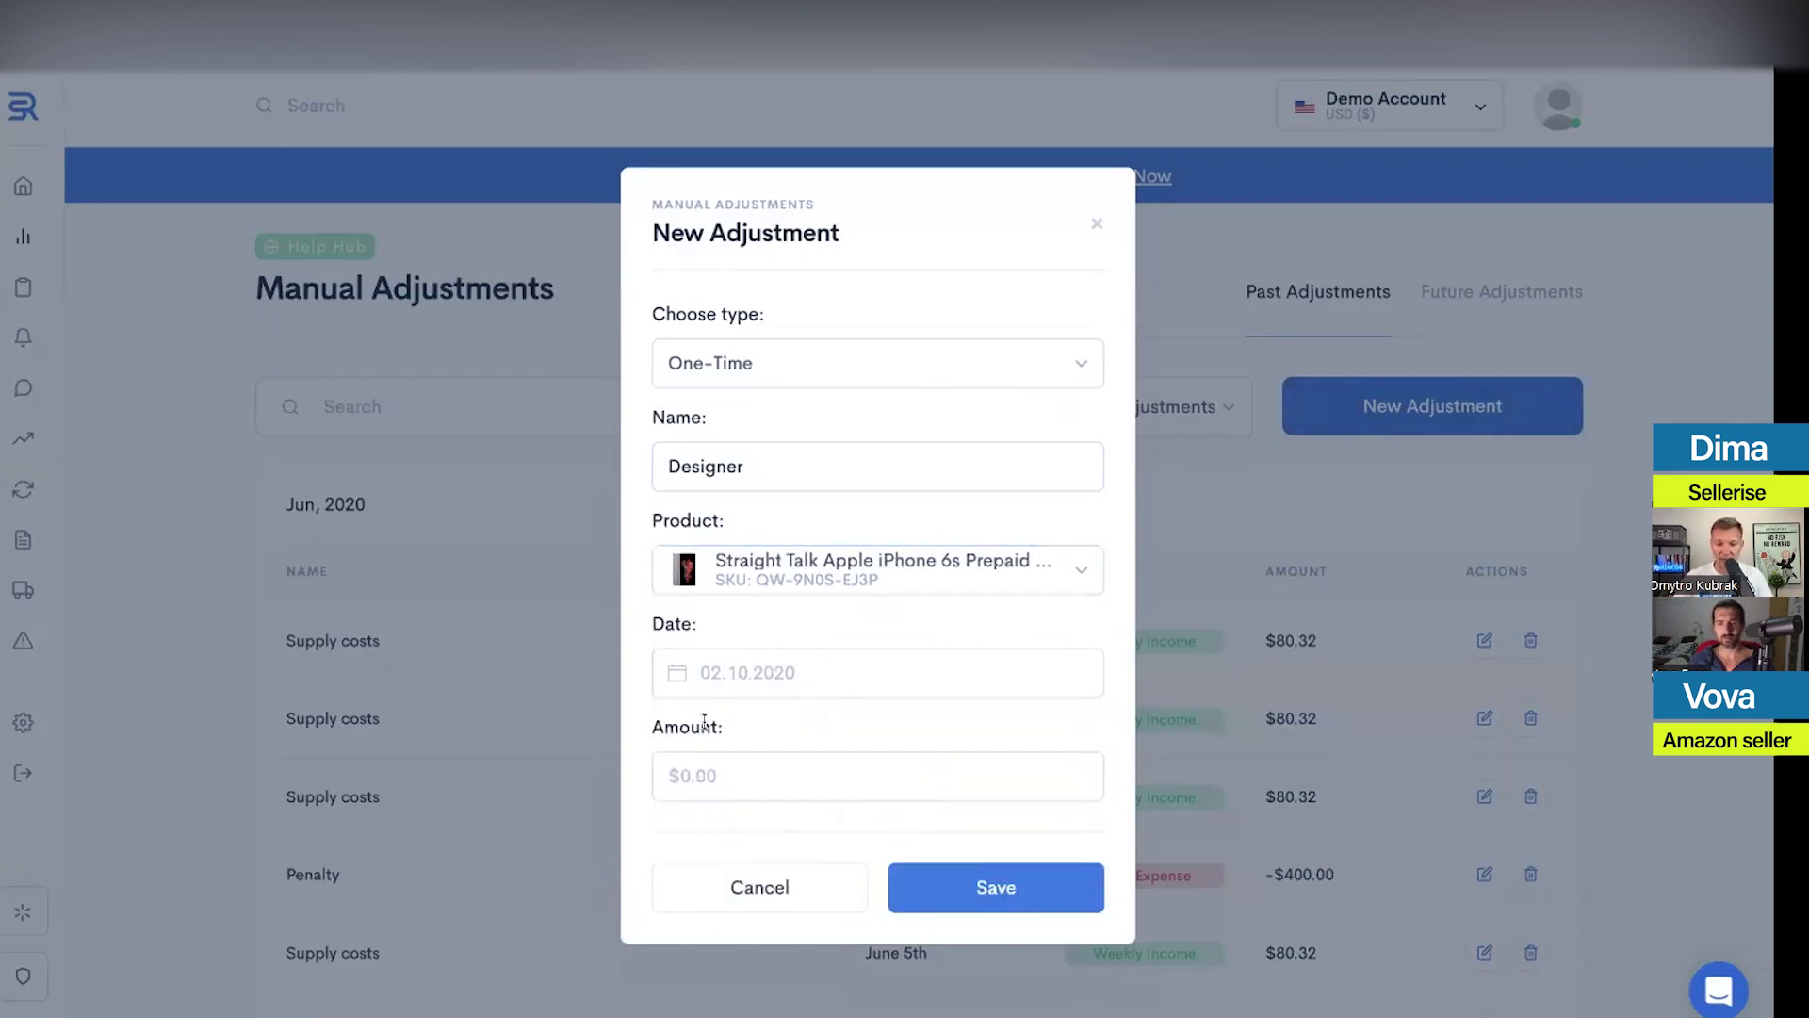
Set the Designer adjustment's amount to $375 and save it
{"action": "left_click", "coordinate": [714, 757]}
{"action": "type", "text": "375"}
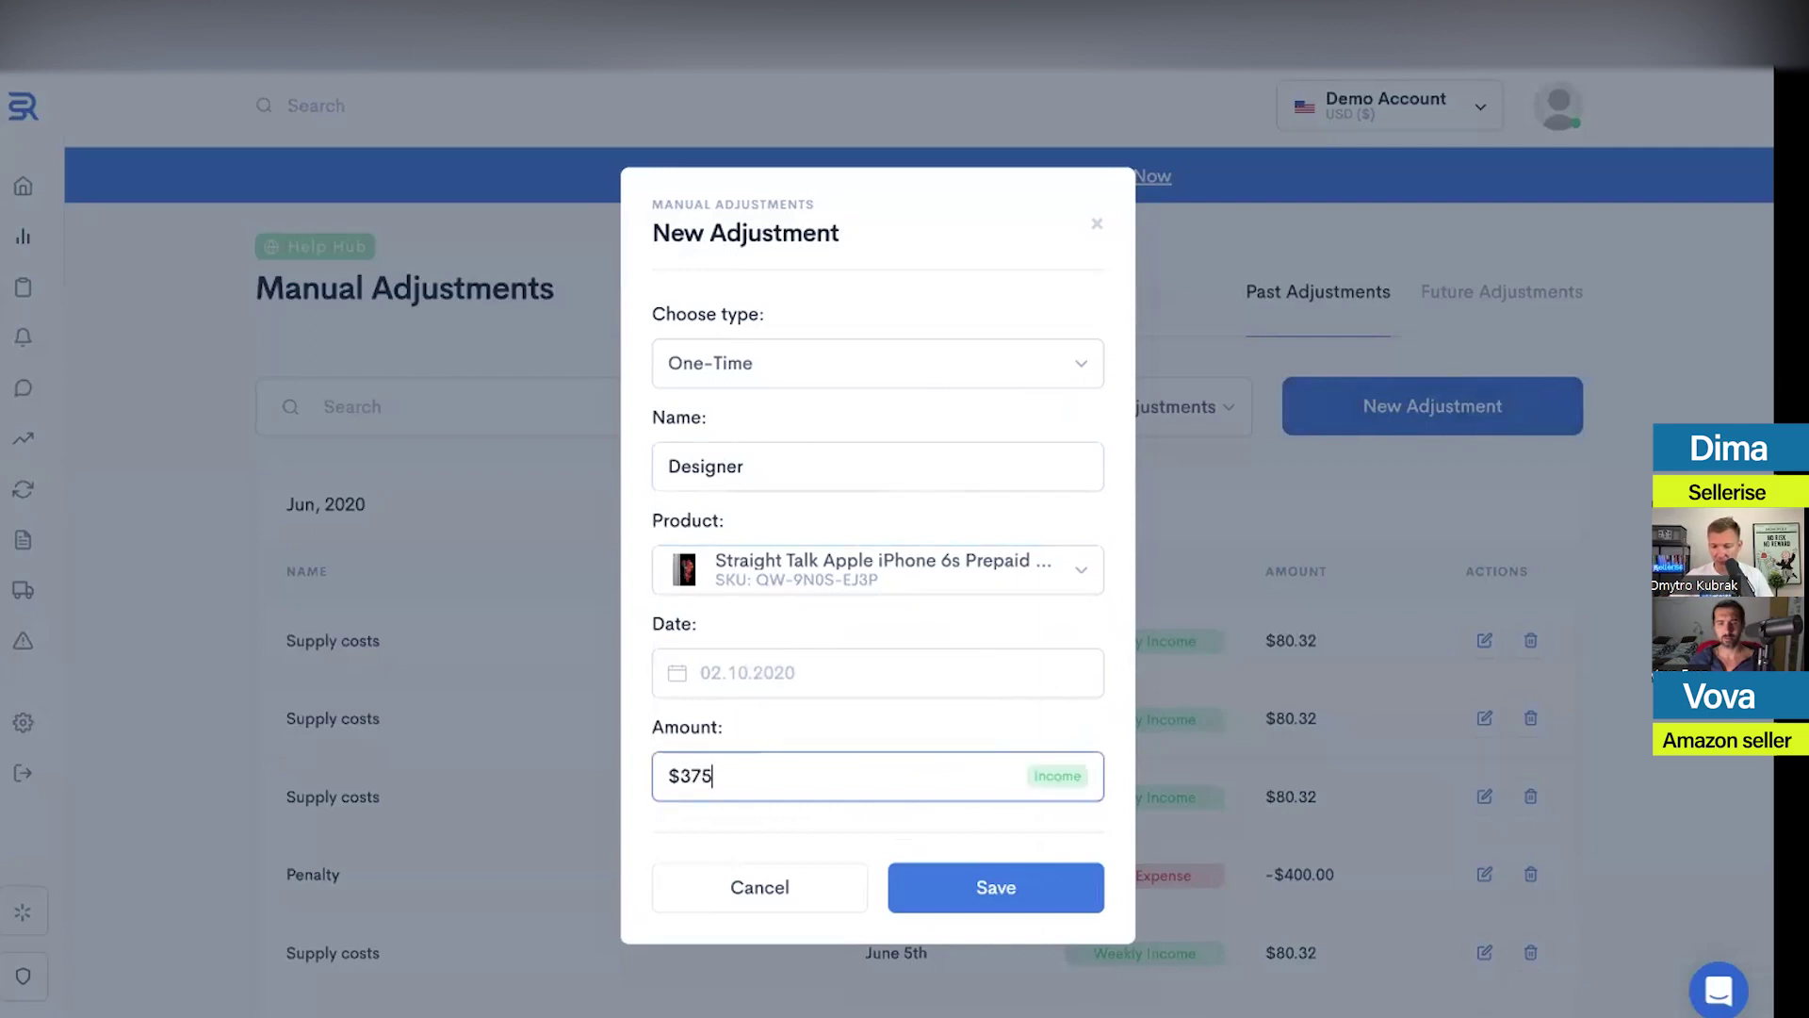
{"action": "left_click", "coordinate": [993, 889]}
{"action": "left_click", "coordinate": [982, 887]}
{"action": "left_click", "coordinate": [980, 887]}
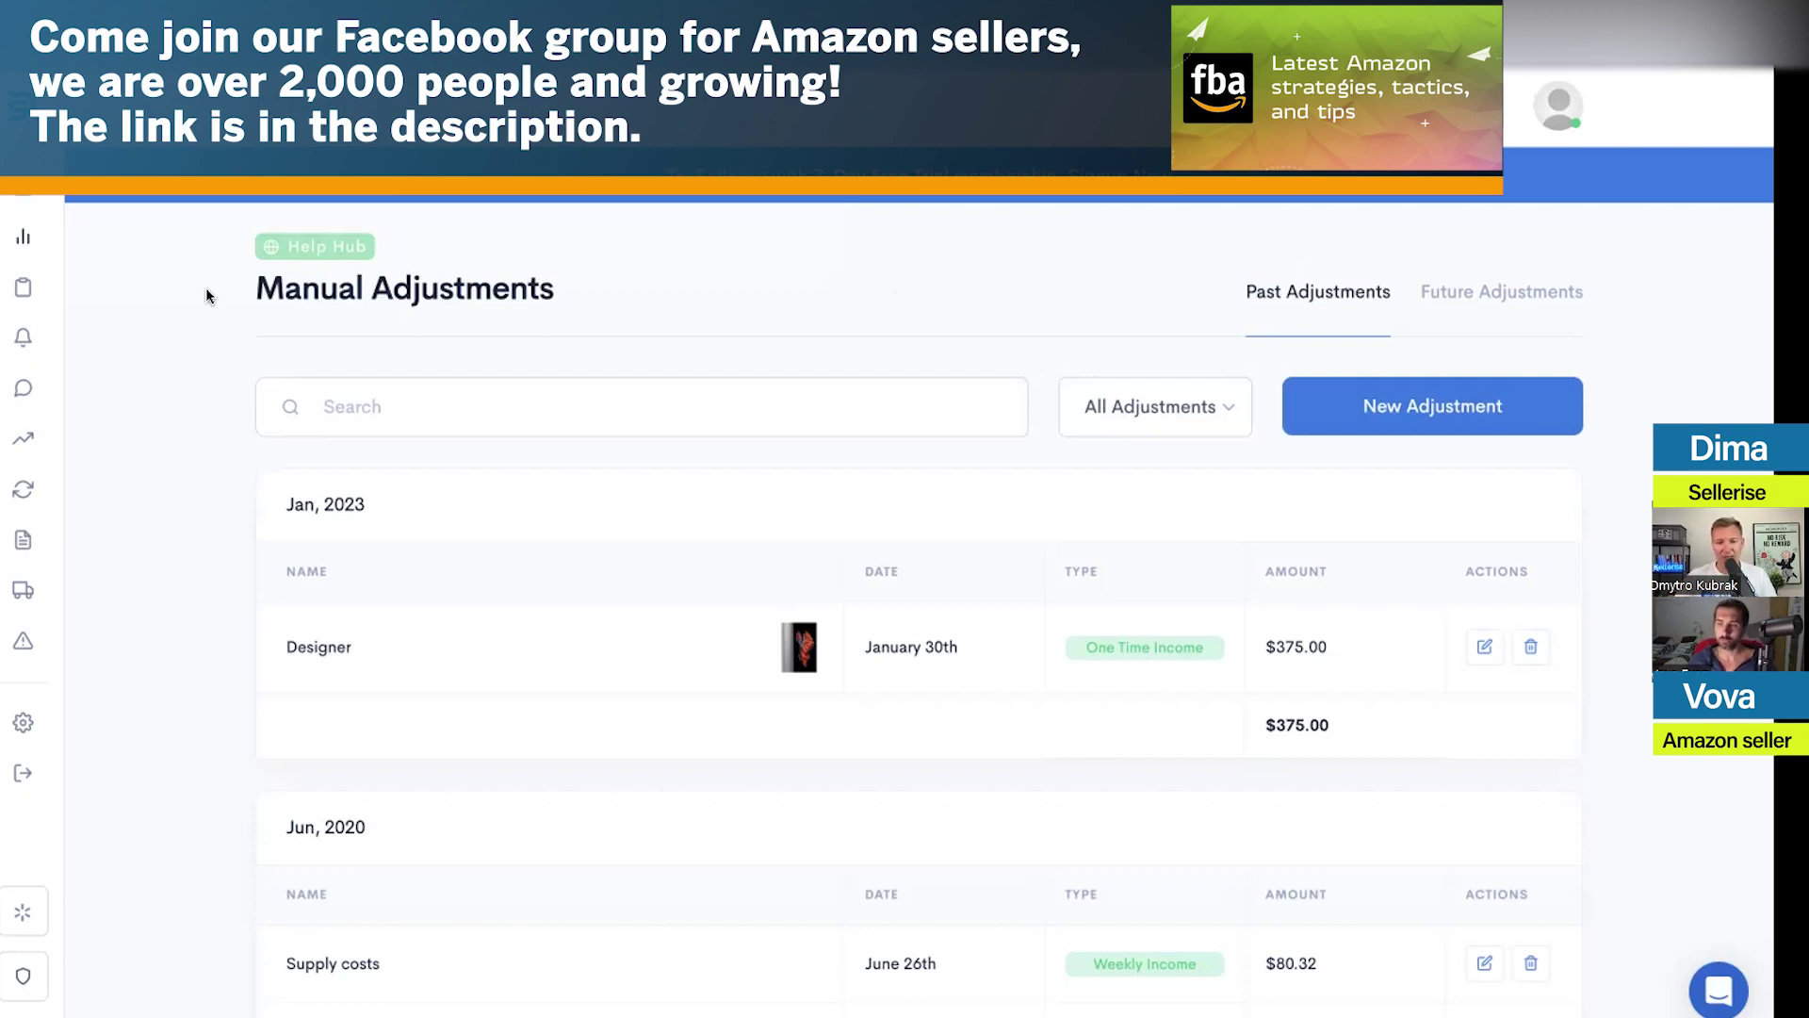
{"action": "mouse_move", "coordinate": [28, 288]}
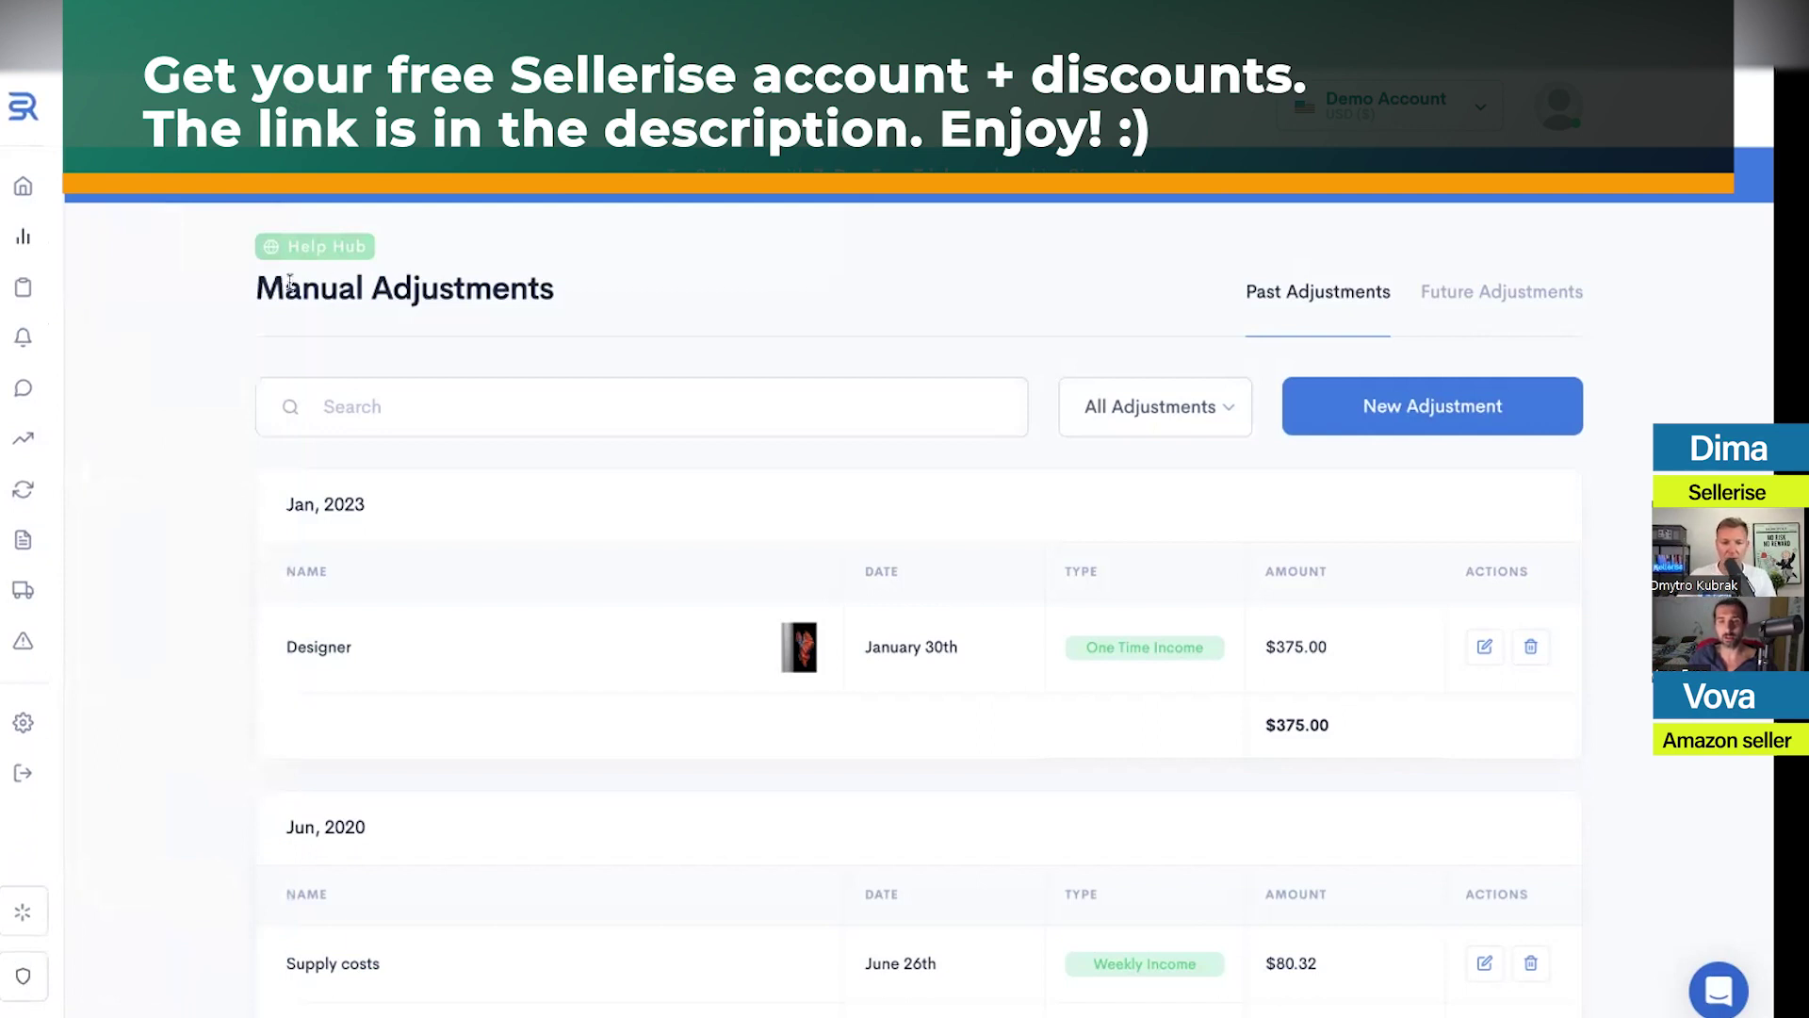
{"action": "mouse_move", "coordinate": [26, 212]}
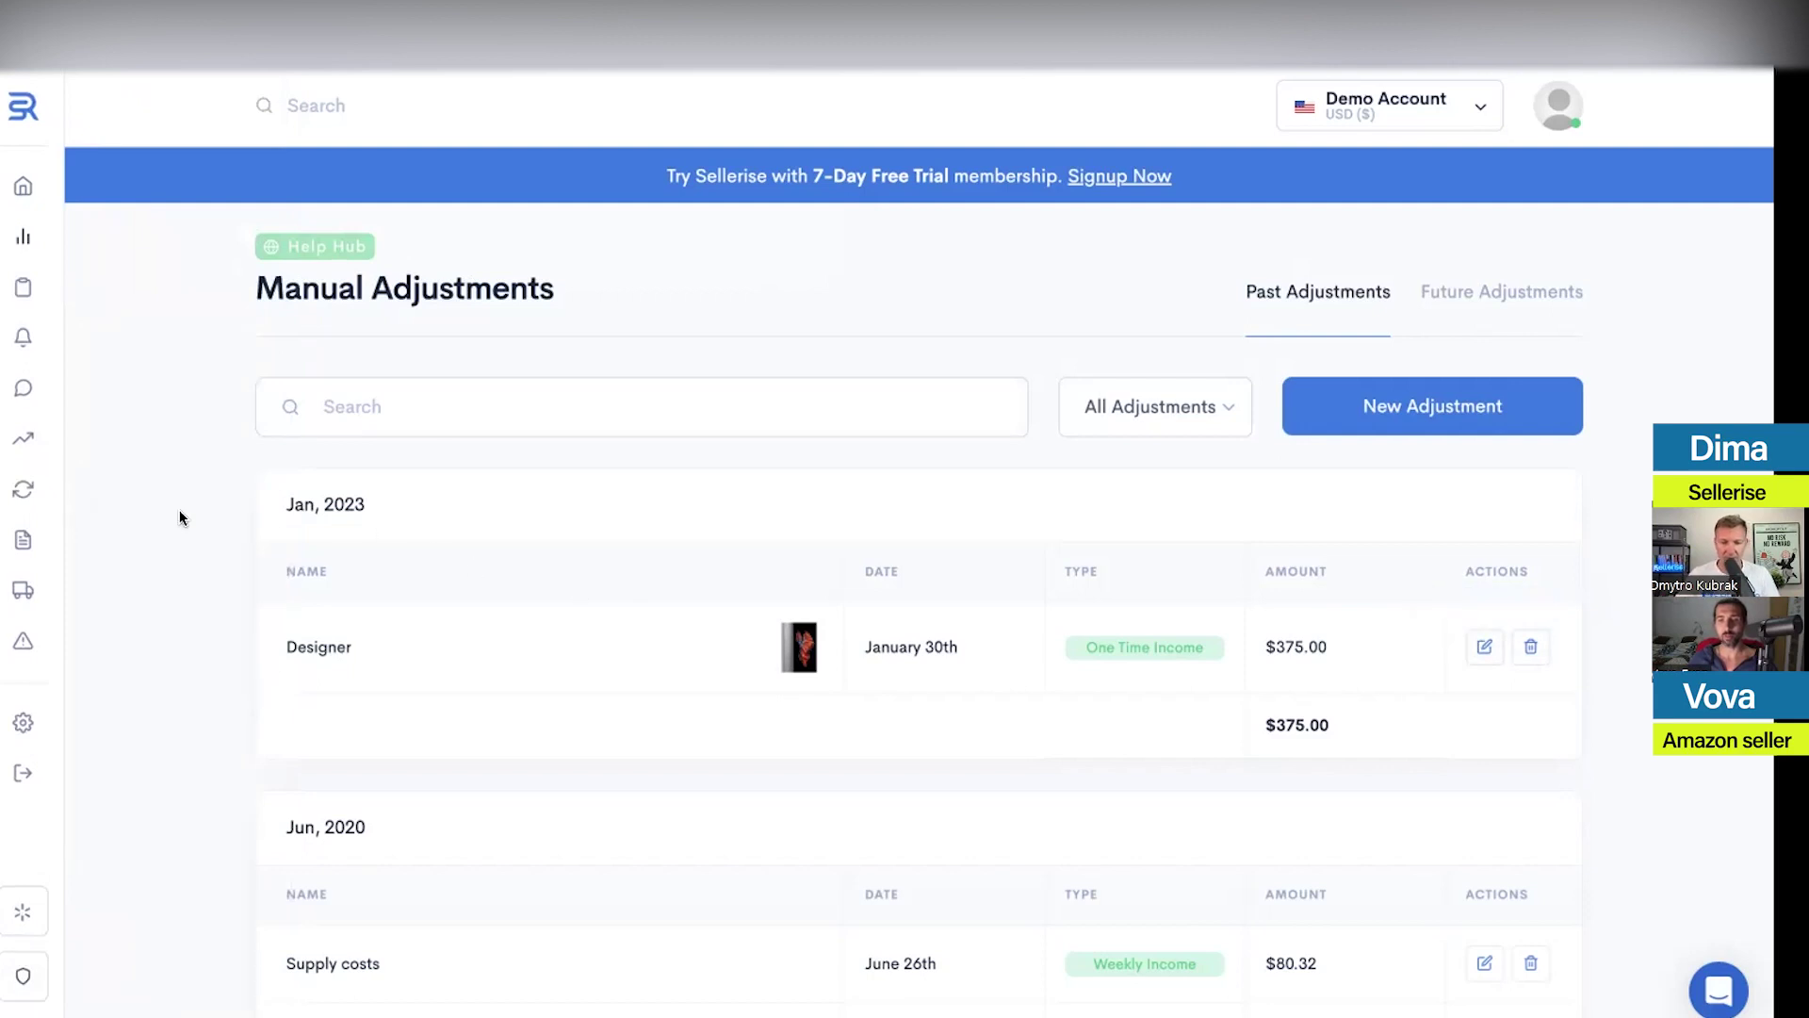
{"action": "left_click", "coordinate": [1420, 405]}
{"action": "left_click", "coordinate": [1043, 370]}
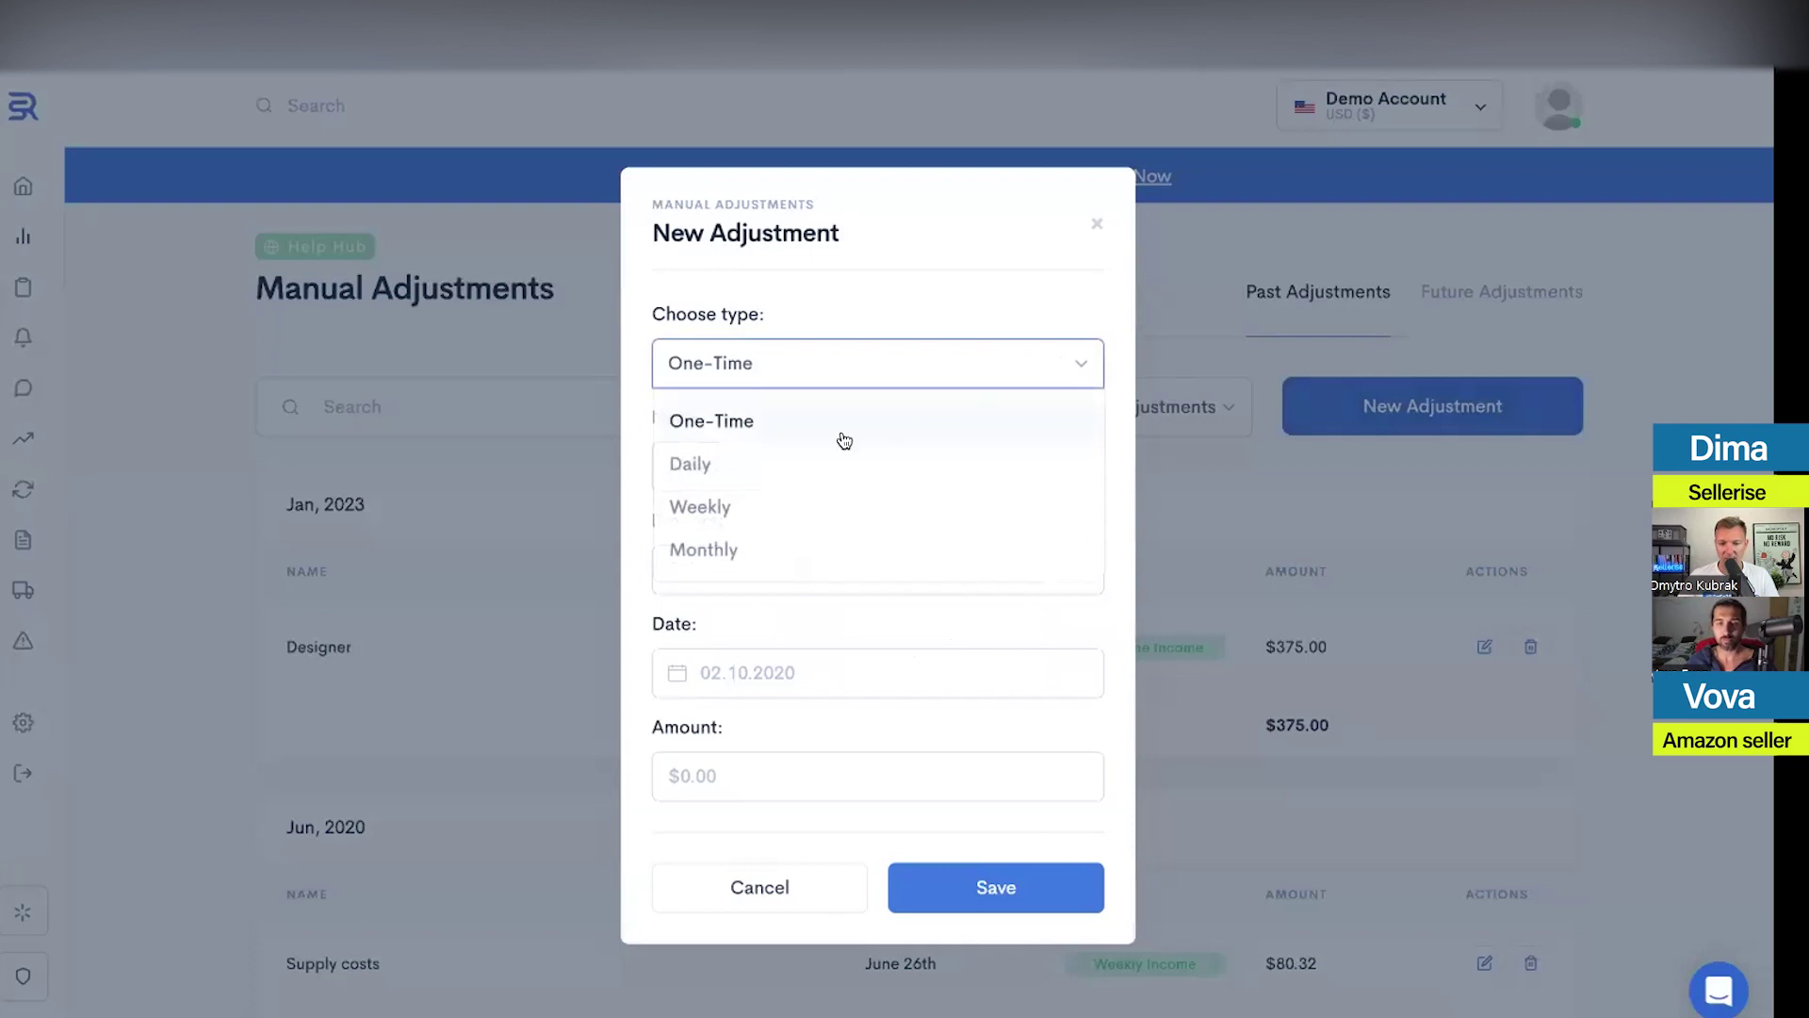
{"action": "left_click", "coordinate": [743, 544]}
{"action": "left_click", "coordinate": [789, 462]}
{"action": "type", "text": "Selerise"}
{"action": "key", "text": "BackSpace"}
{"action": "key", "text": "BackSpace"}
{"action": "key", "text": "BackSpace"}
{"action": "key", "text": "BackSpace"}
{"action": "key", "text": "BackSpace"}
{"action": "type", "text": "lerise"}
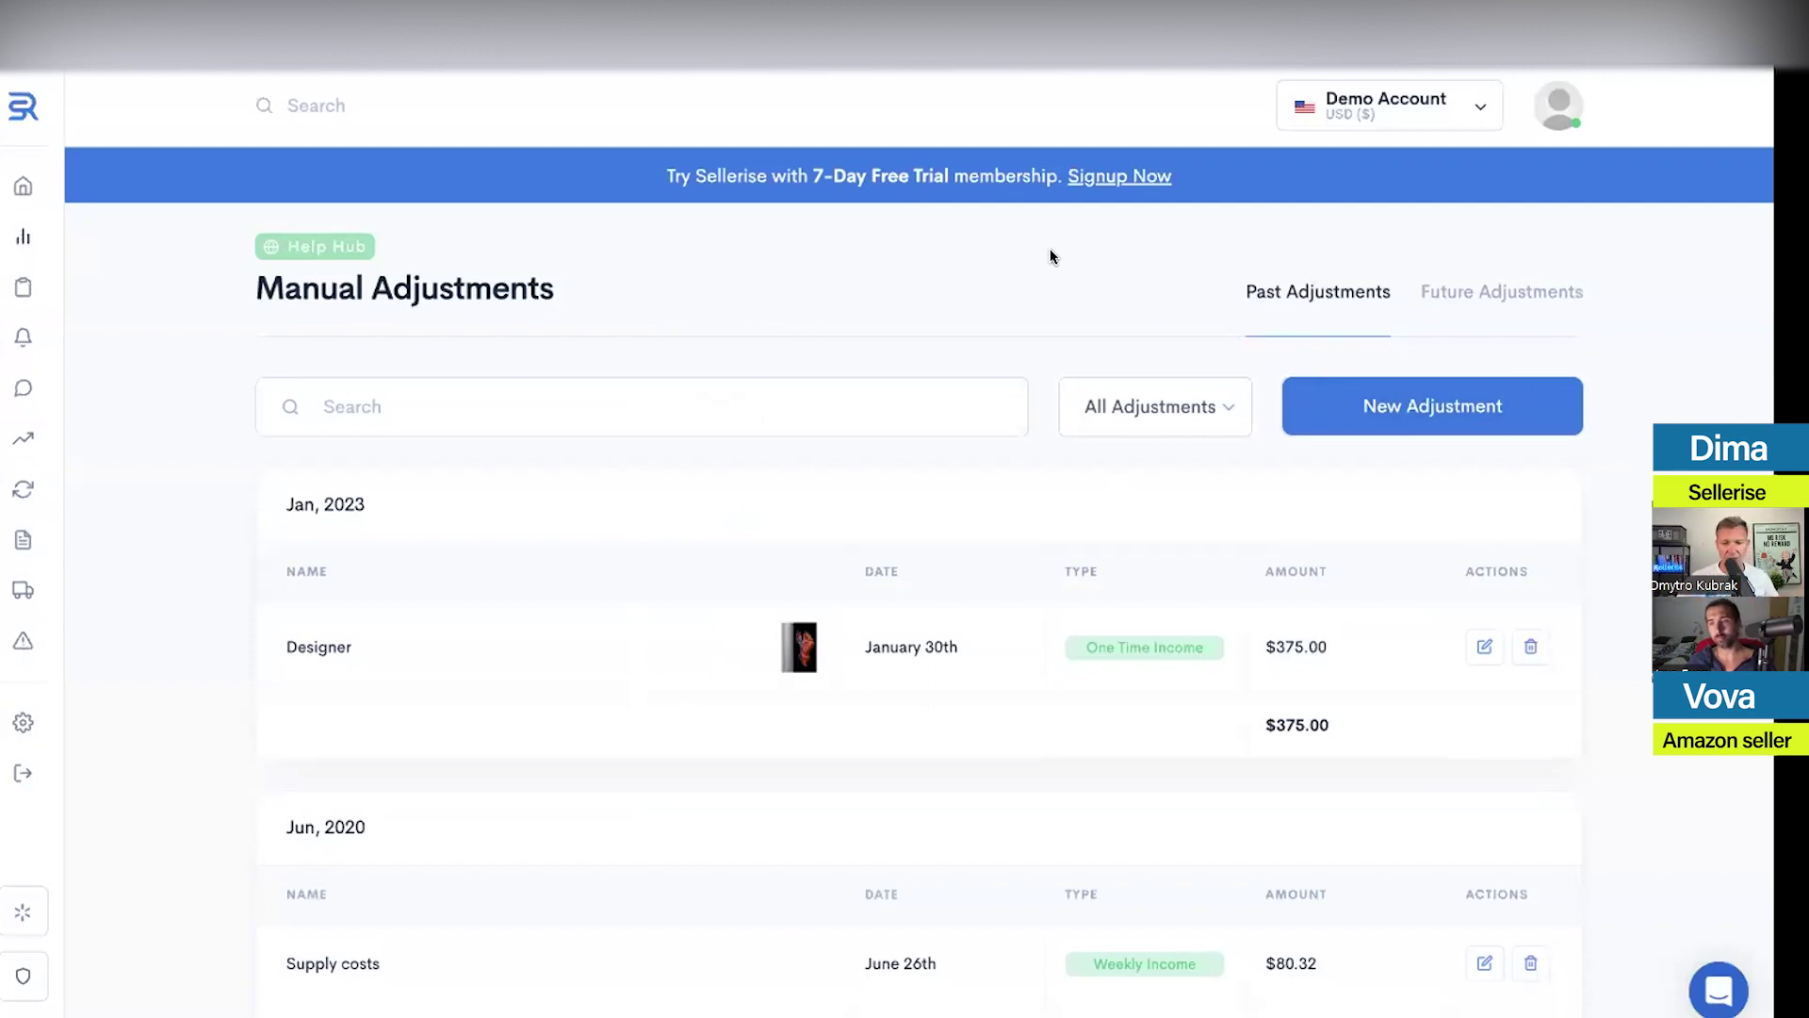
Check the Future Adjustments list against the past ones, and reopen the Sales & Profit page
{"action": "left_click", "coordinate": [1519, 290]}
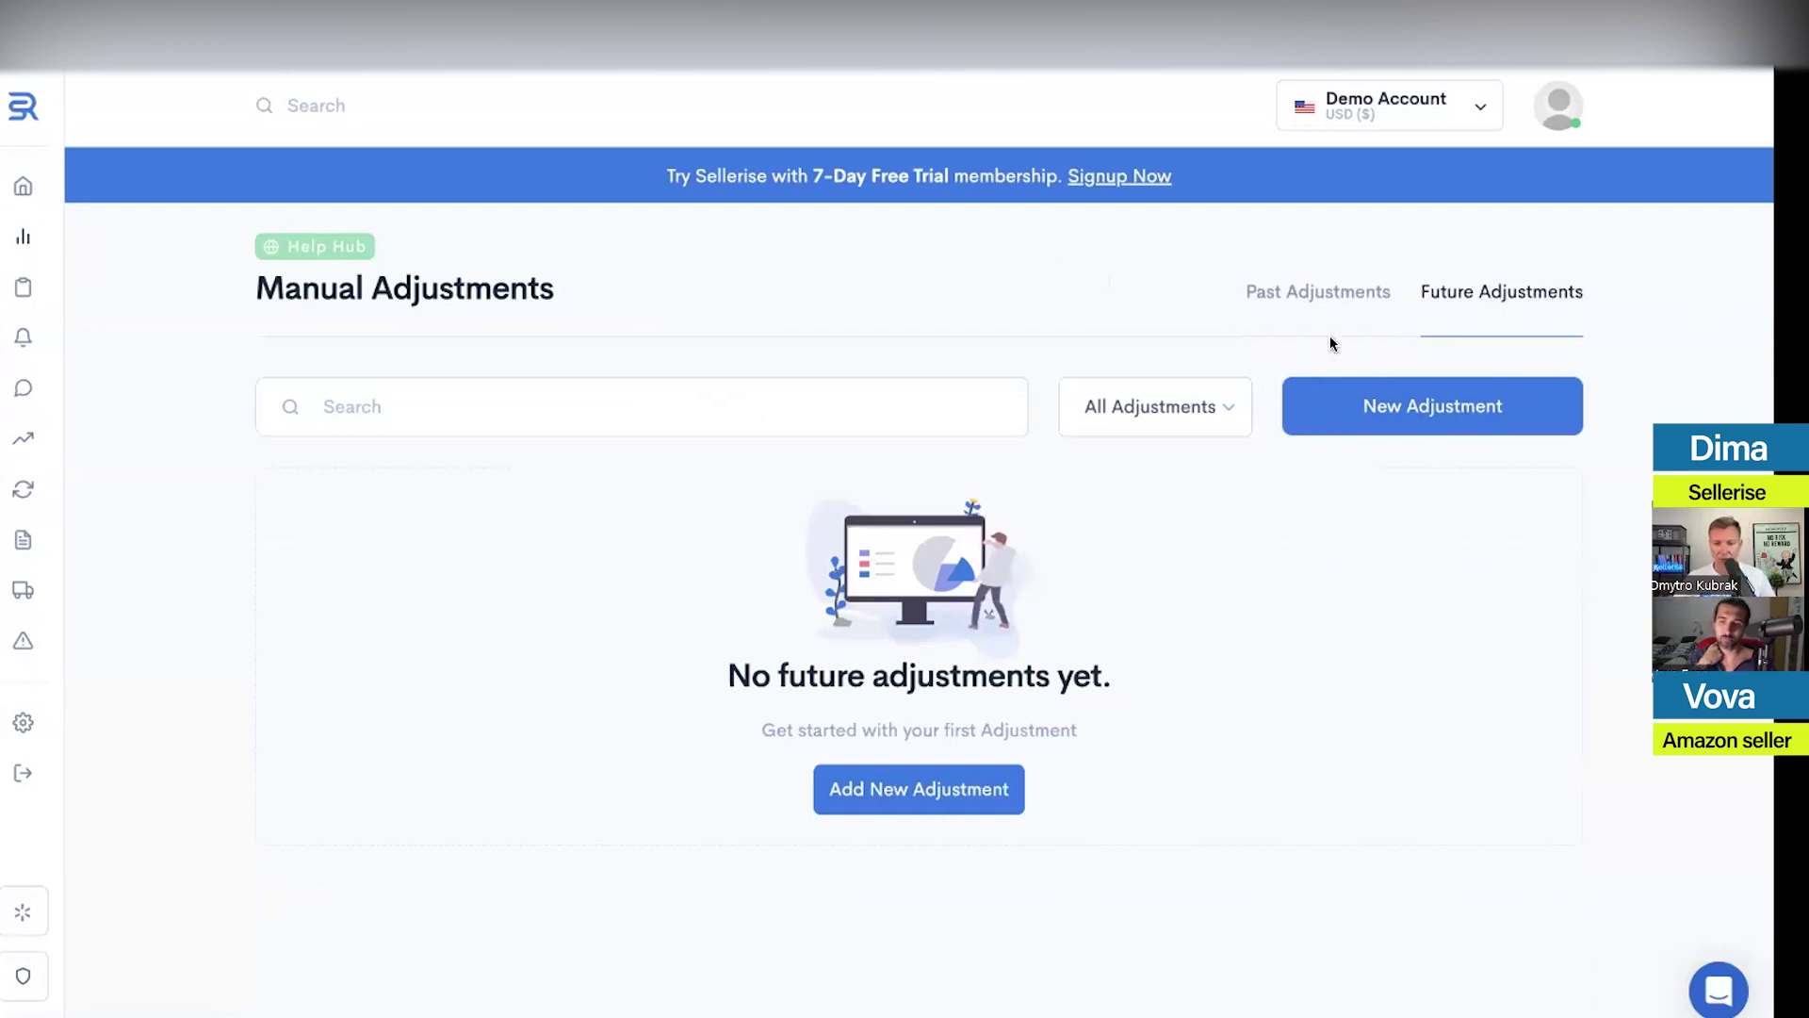
{"action": "left_click", "coordinate": [1319, 291]}
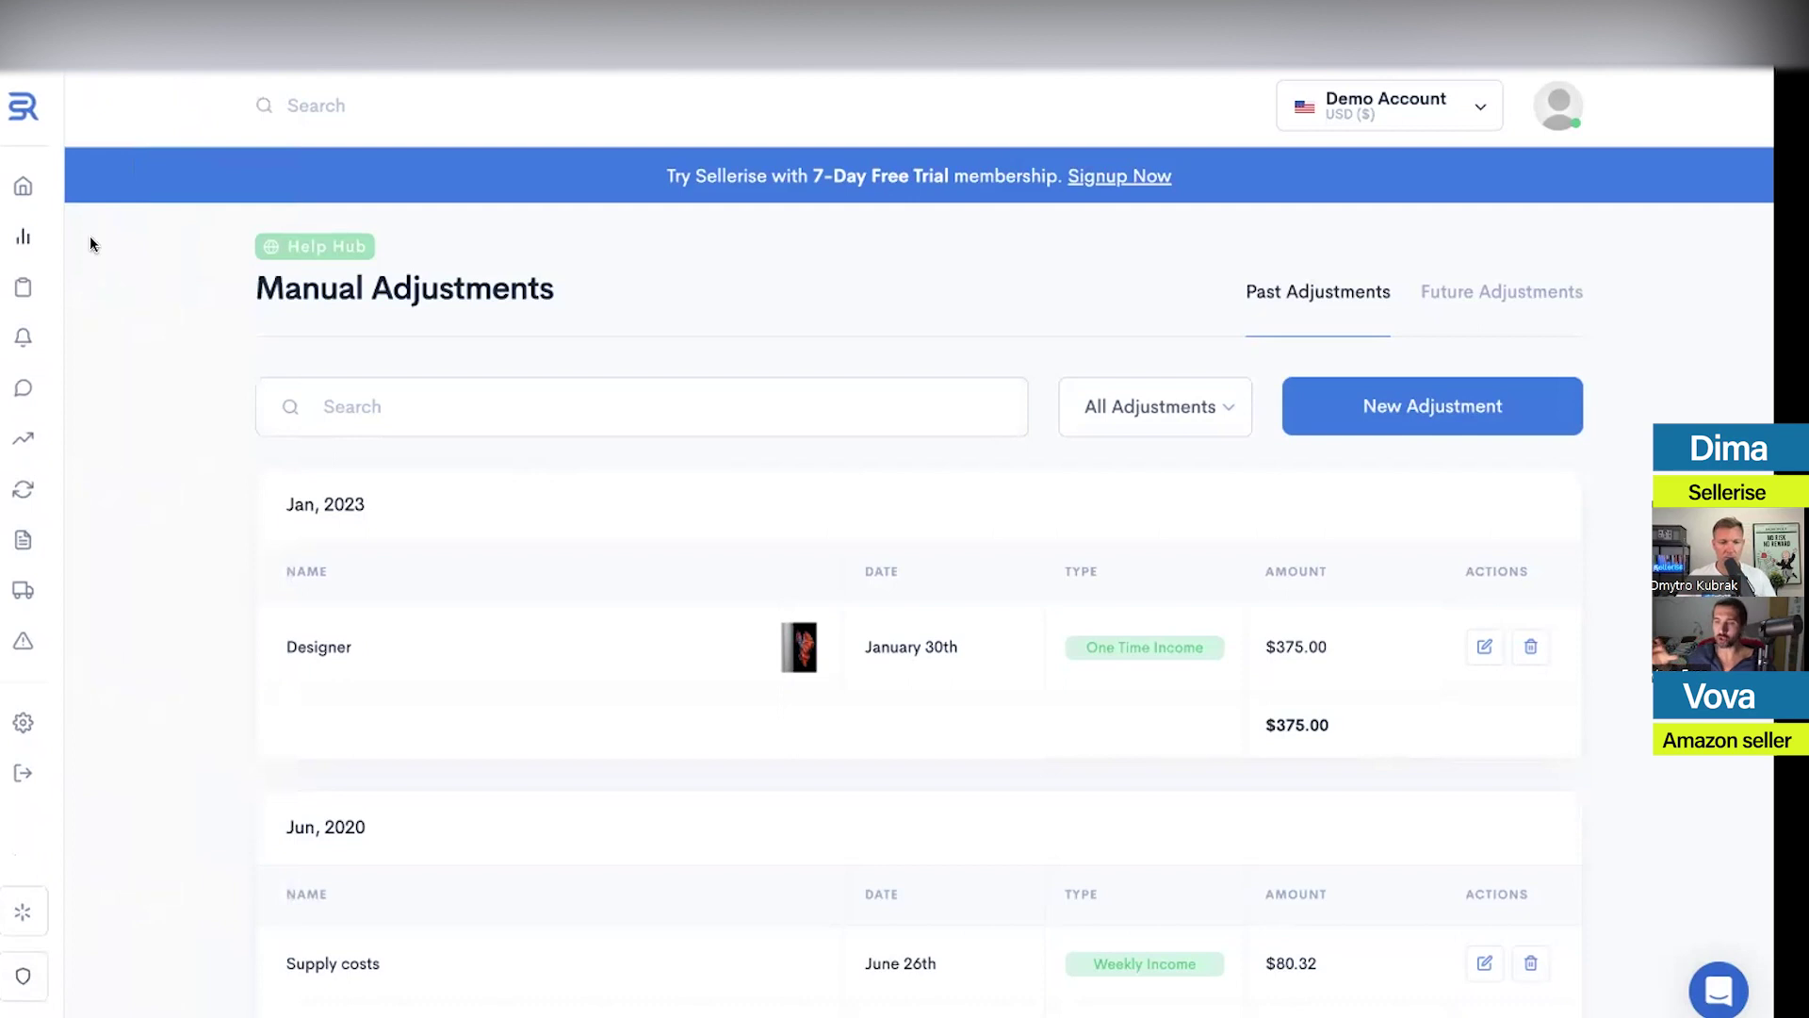
{"action": "left_click", "coordinate": [88, 274]}
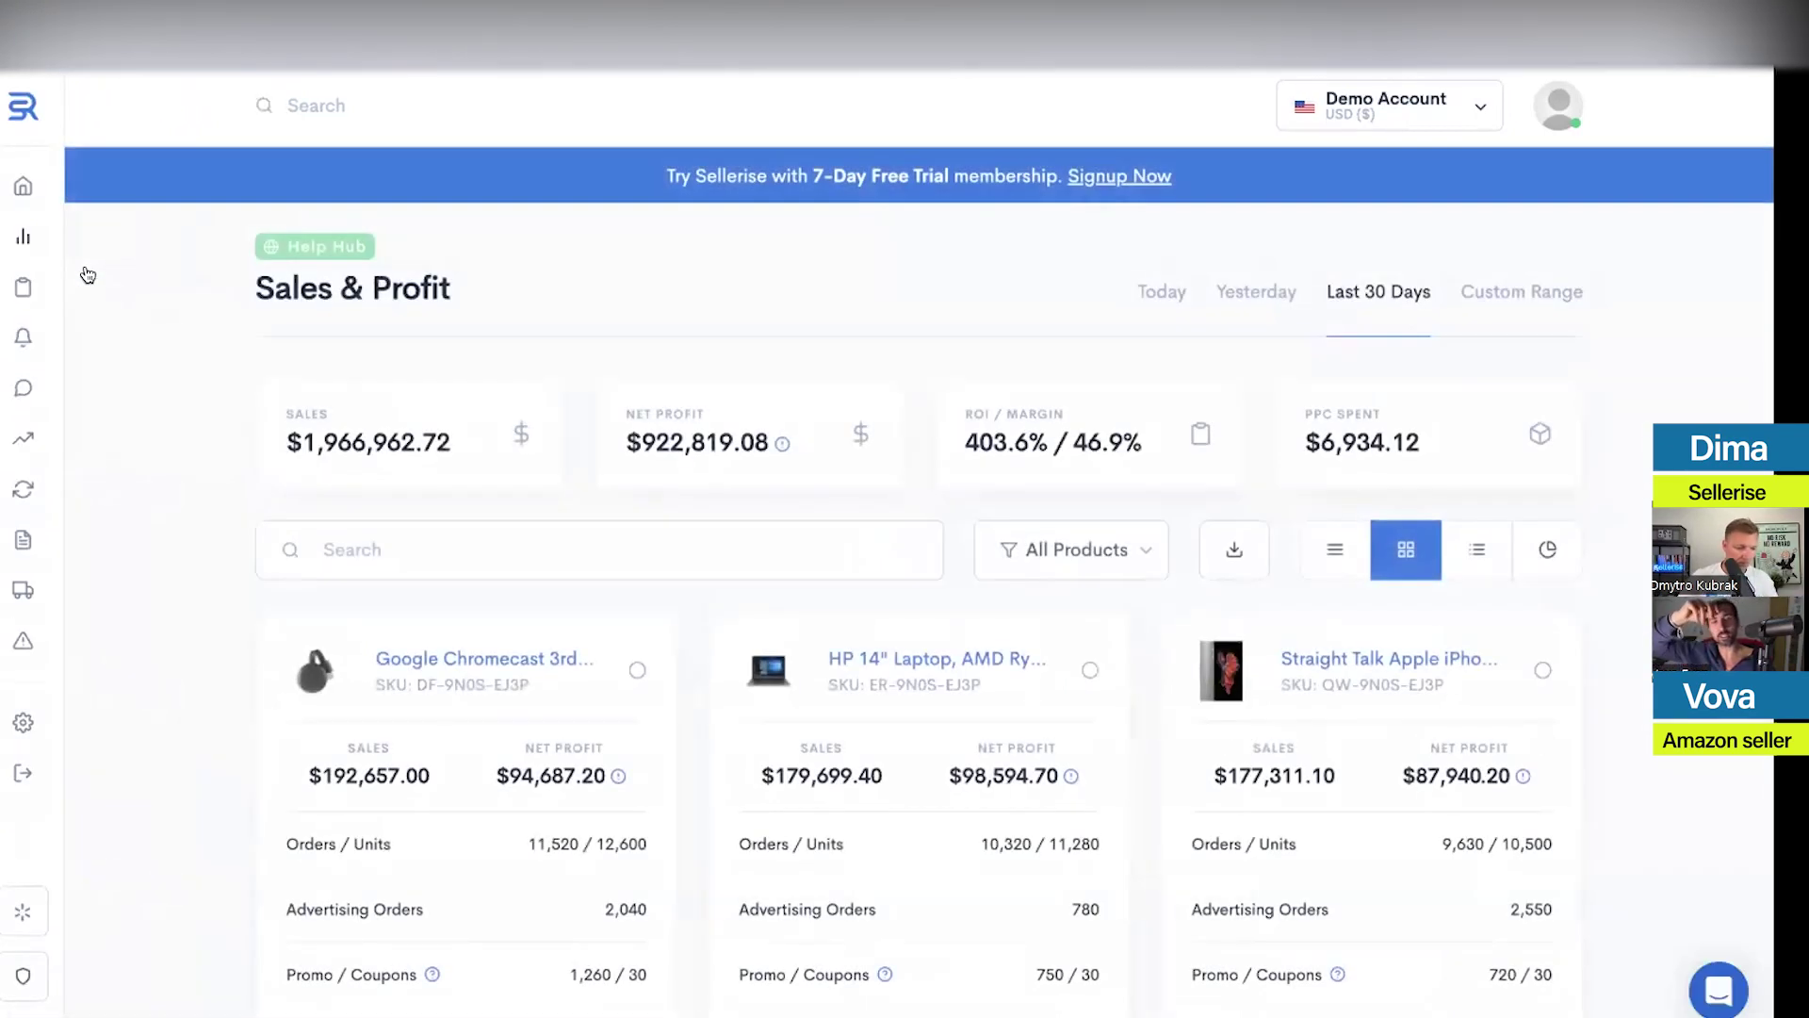
Open ABC Analysis and examine this month's products by profit, share in profit, cumulative profit and group
{"action": "mouse_move", "coordinate": [83, 321]}
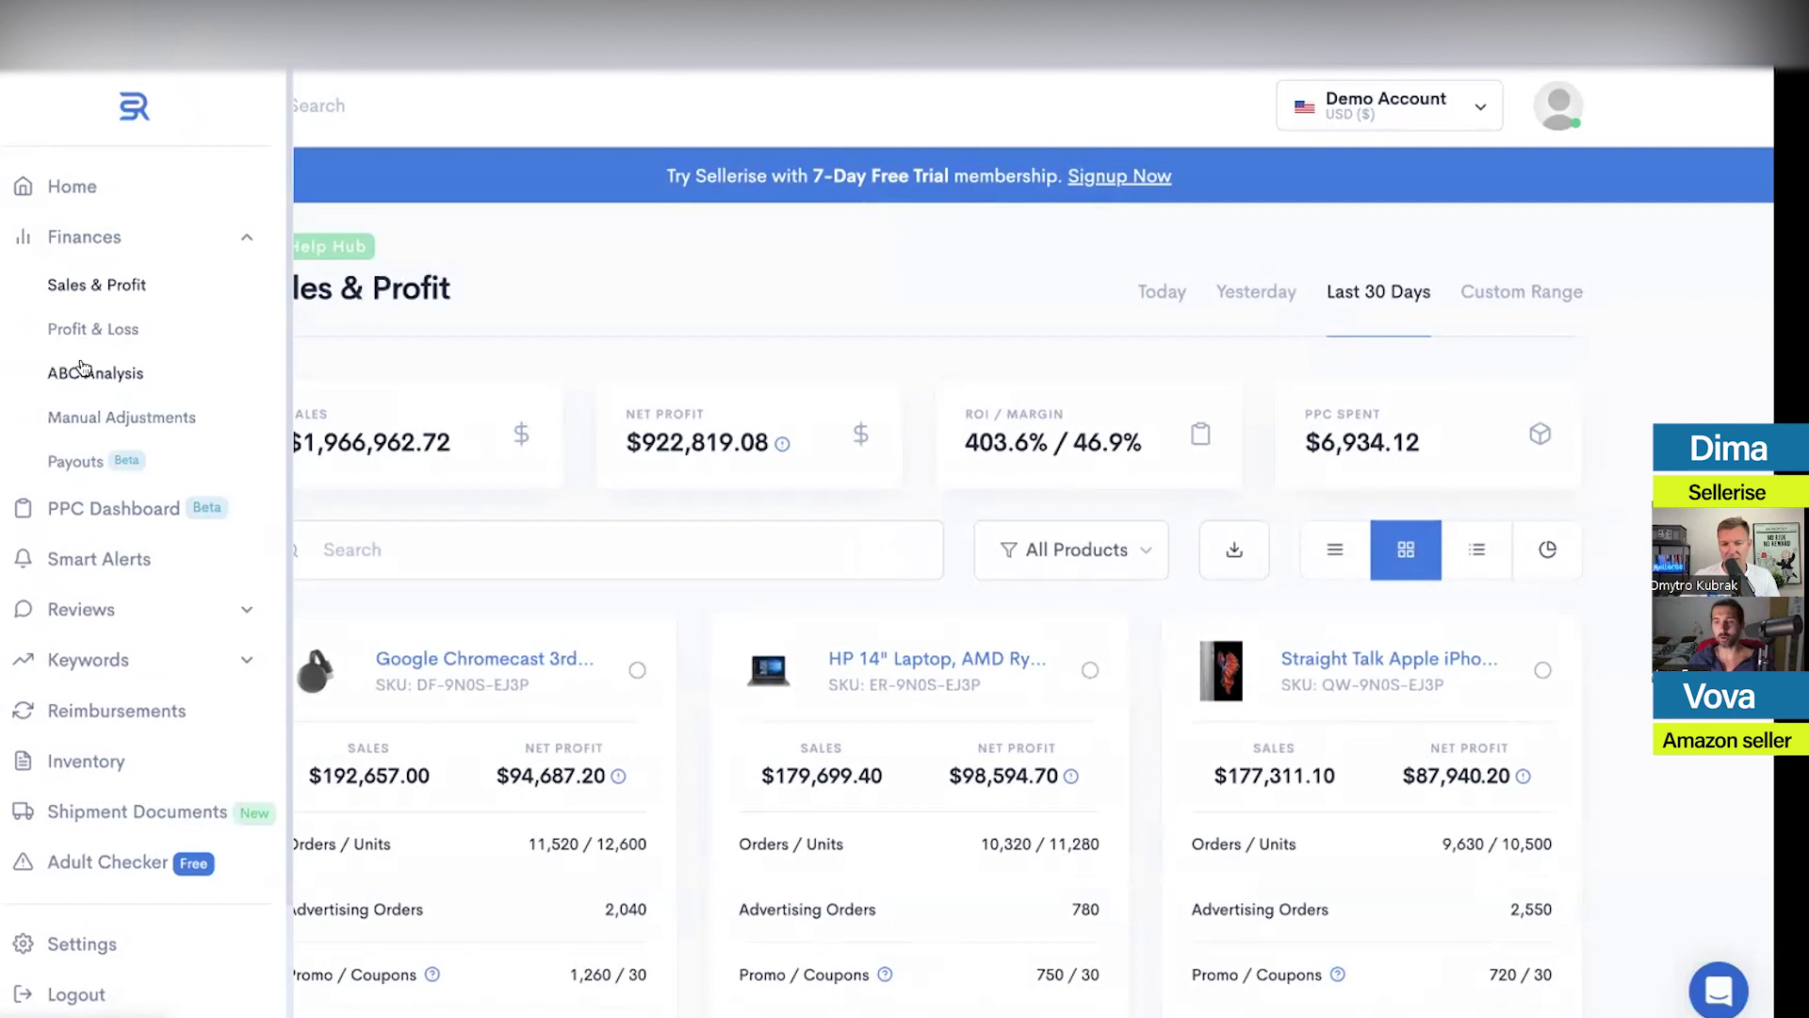
{"action": "left_click", "coordinate": [596, 430]}
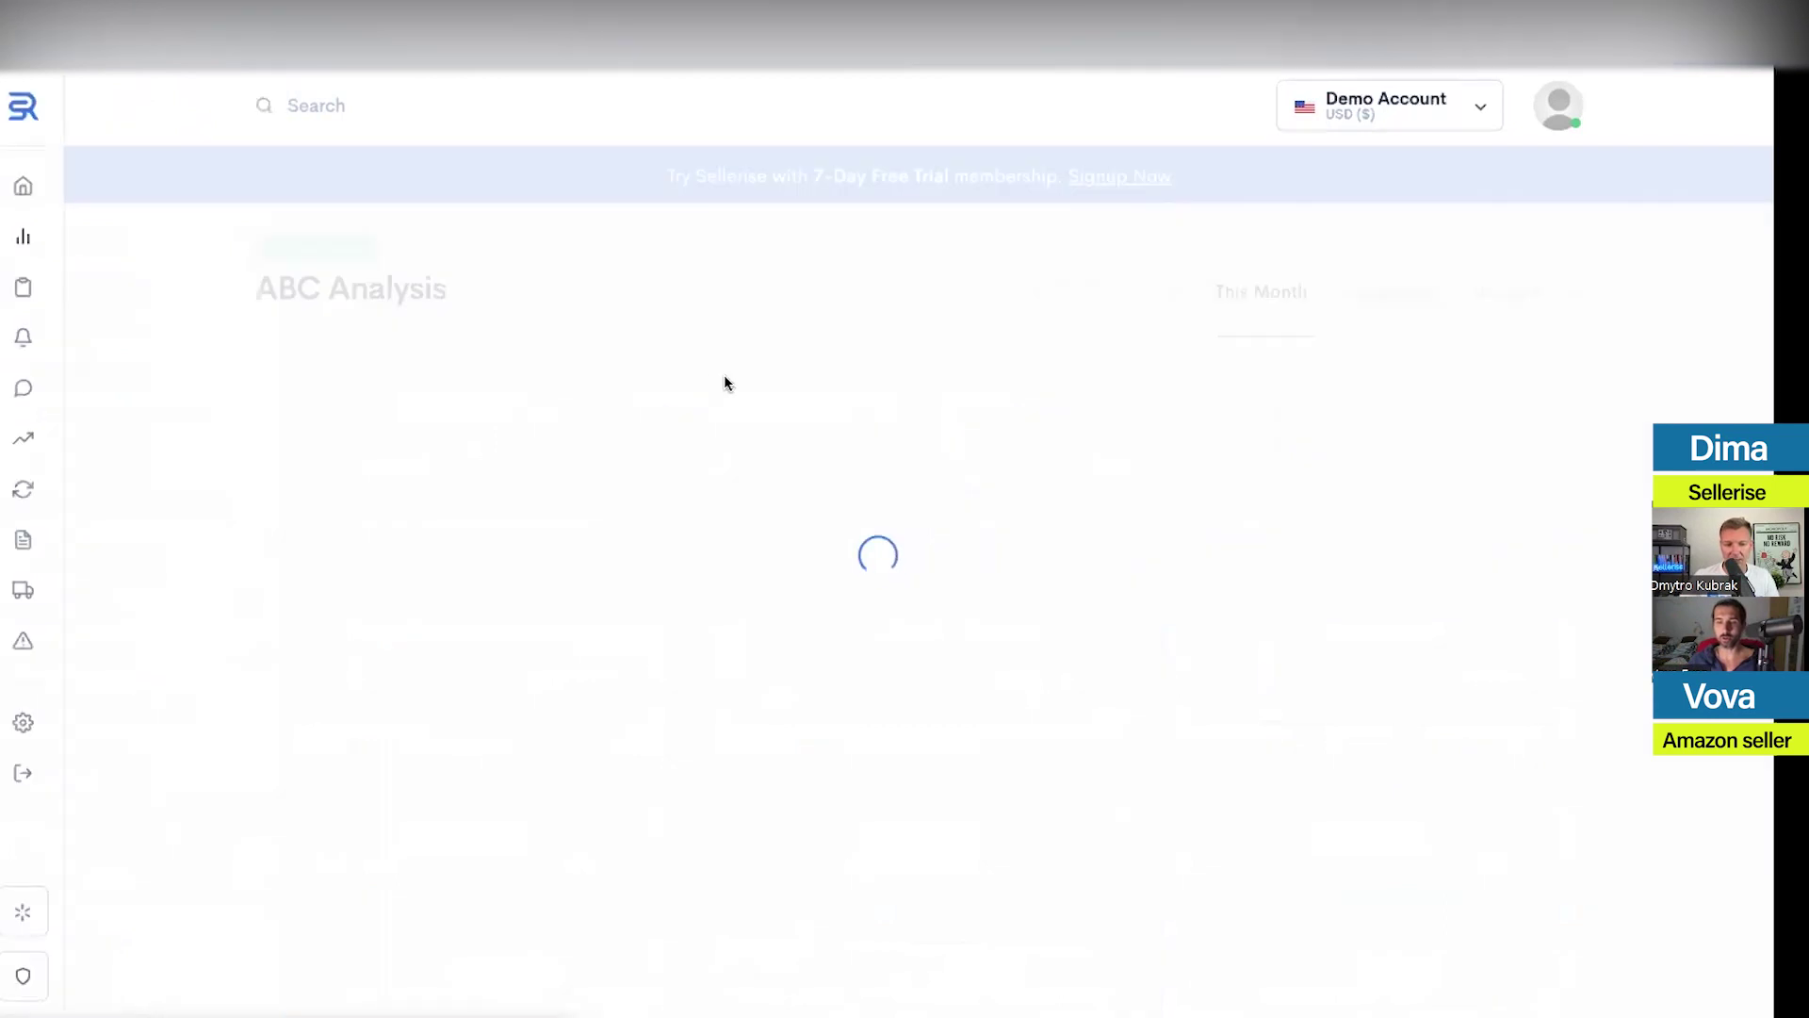
{"action": "scroll", "coordinate": [1625, 416], "scroll_direction": "down", "scroll_amount": 3}
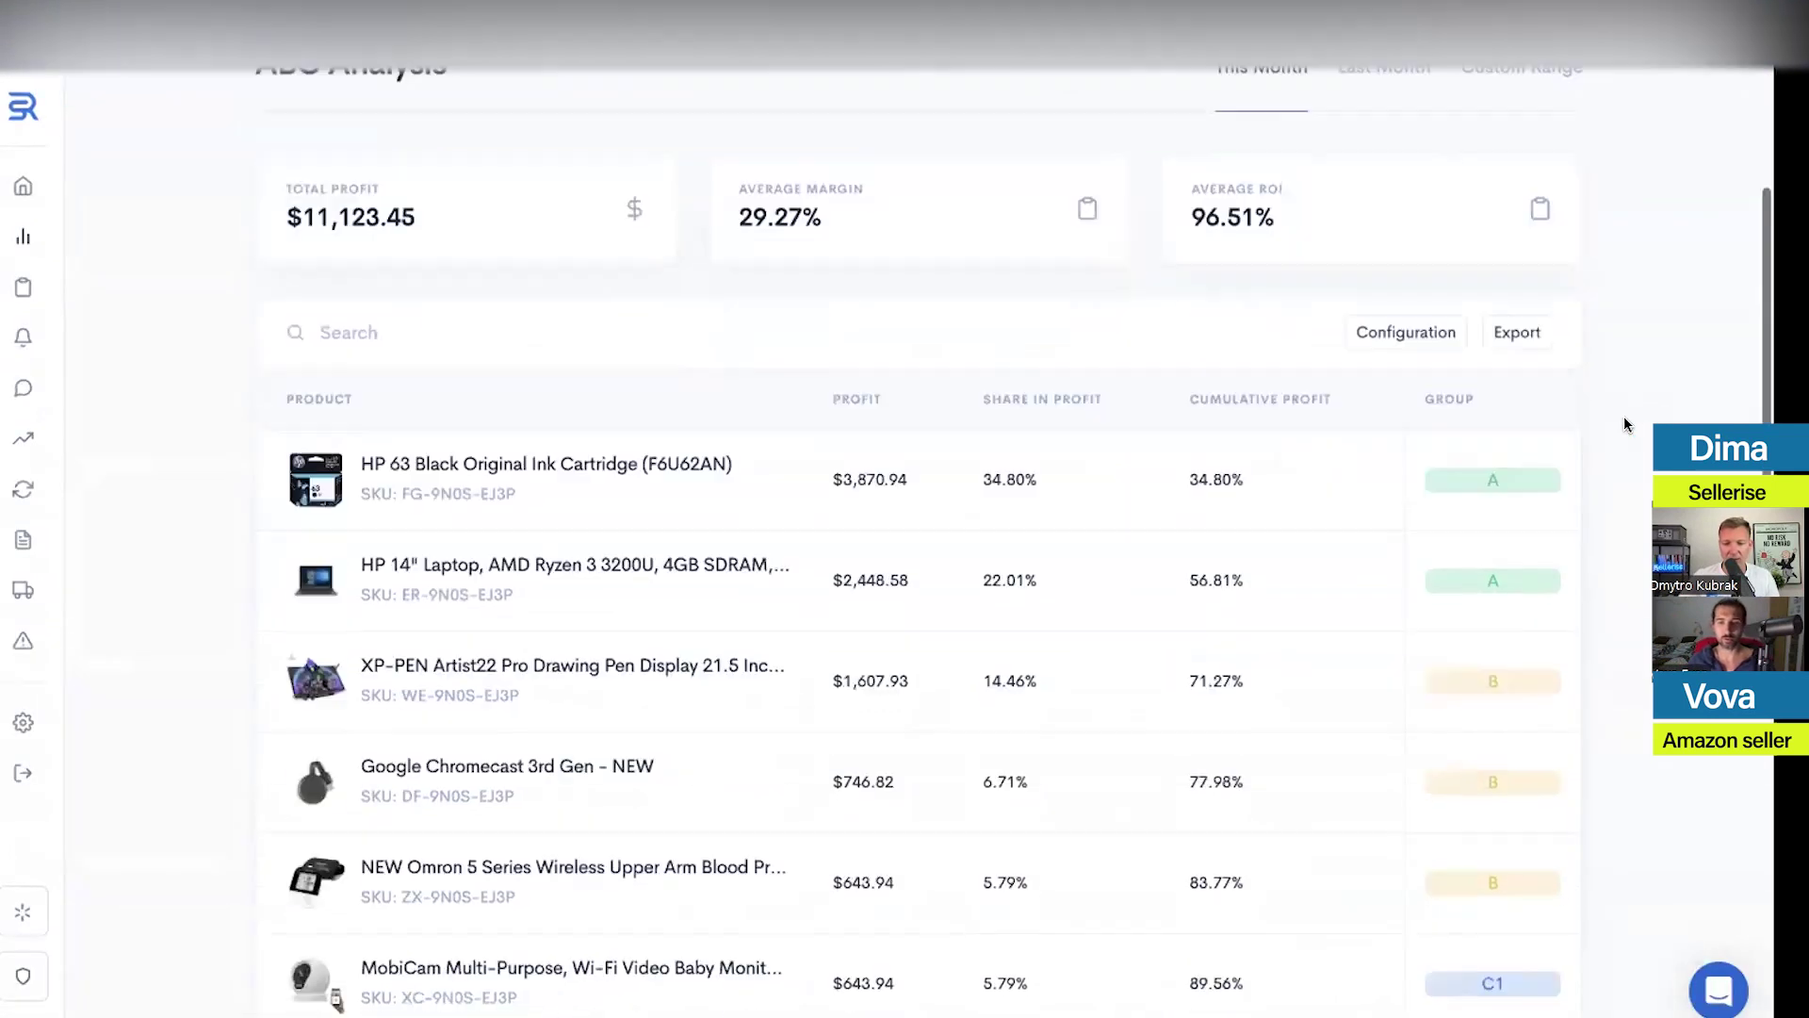
{"action": "scroll", "coordinate": [1625, 421], "scroll_direction": "down", "scroll_amount": 6}
{"action": "scroll", "coordinate": [1625, 422], "scroll_direction": "up", "scroll_amount": 8}
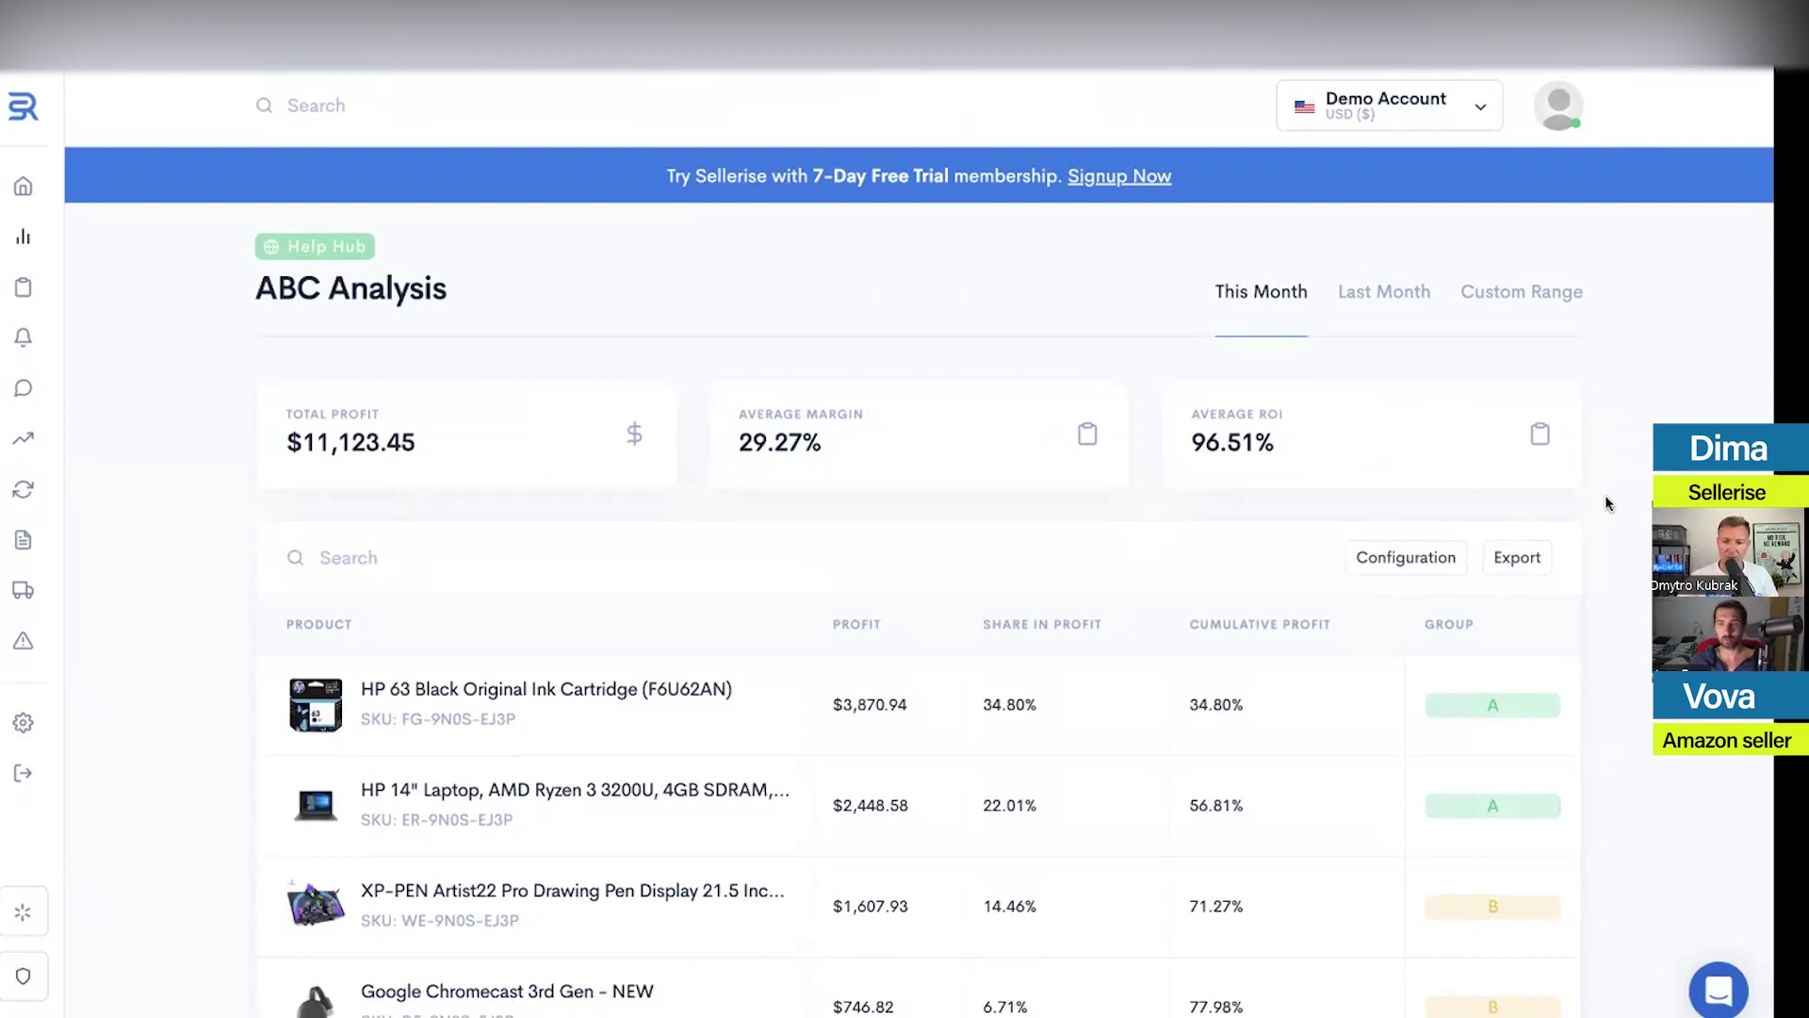
{"action": "scroll", "coordinate": [1608, 504], "scroll_direction": "down", "scroll_amount": 1}
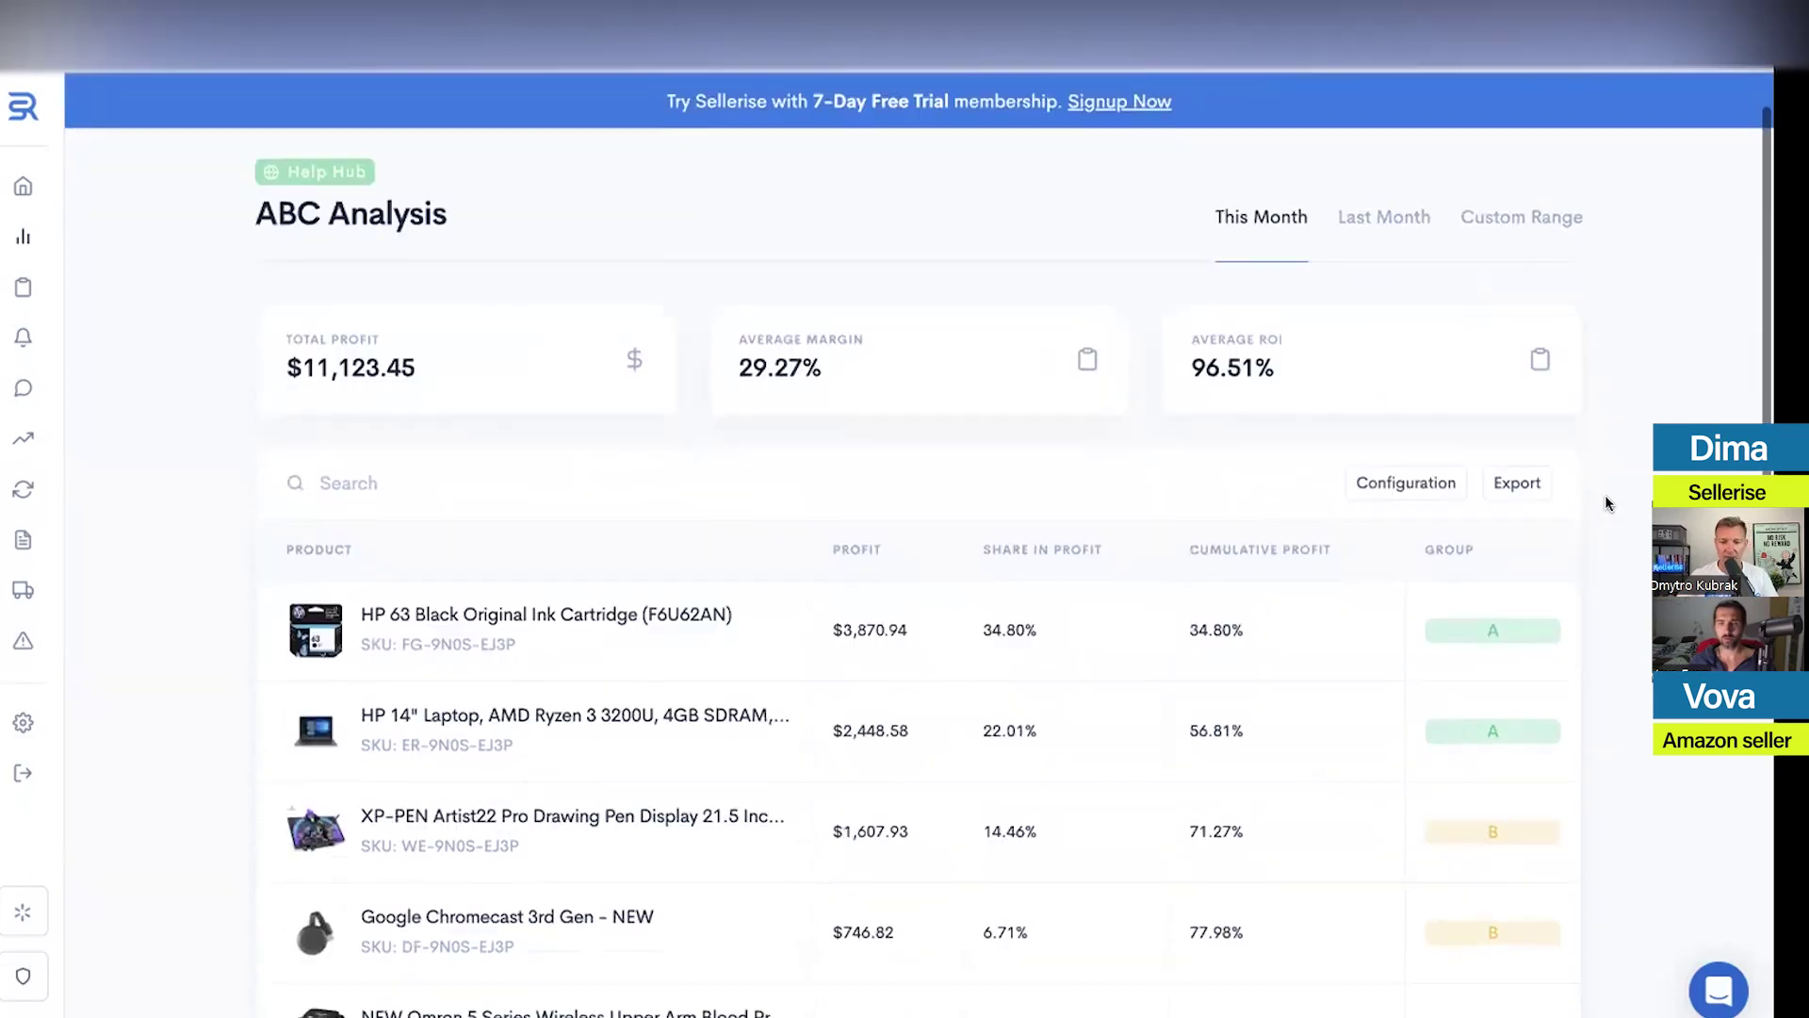
{"action": "scroll", "coordinate": [1604, 495], "scroll_direction": "down", "scroll_amount": 2}
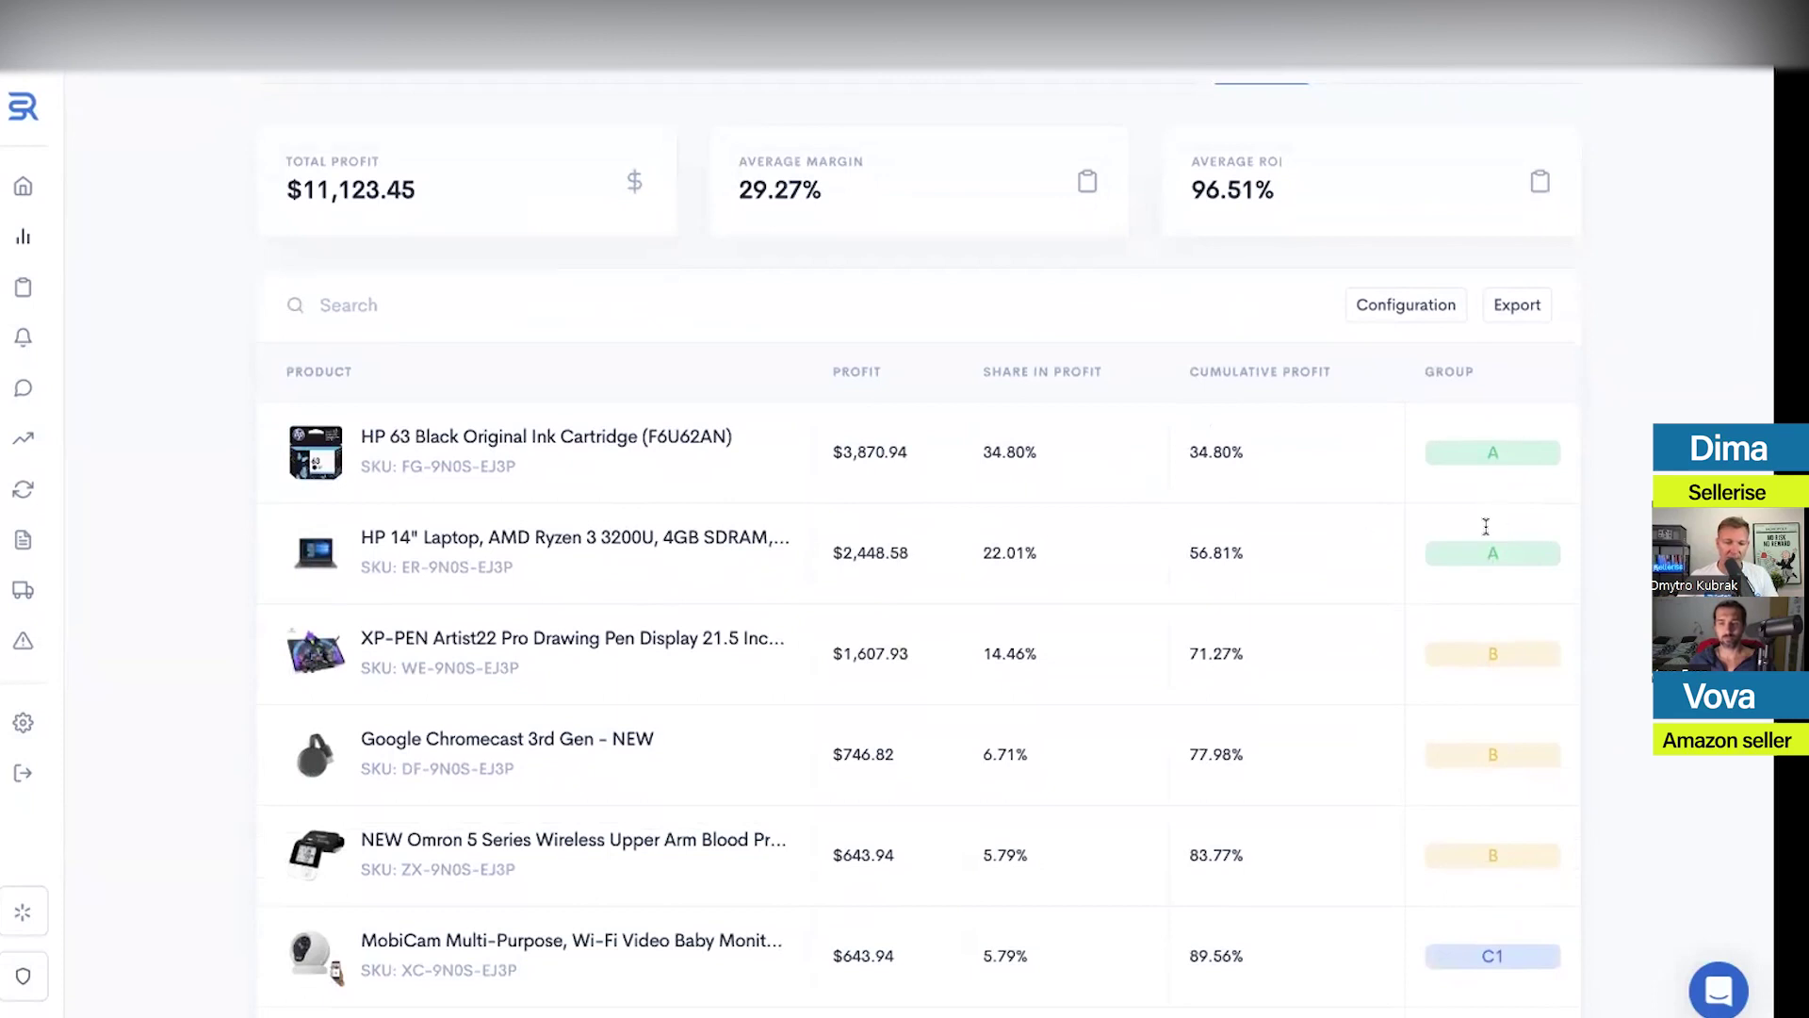
{"action": "scroll", "coordinate": [1631, 565], "scroll_direction": "down", "scroll_amount": 5}
{"action": "scroll", "coordinate": [1626, 558], "scroll_direction": "up", "scroll_amount": 3}
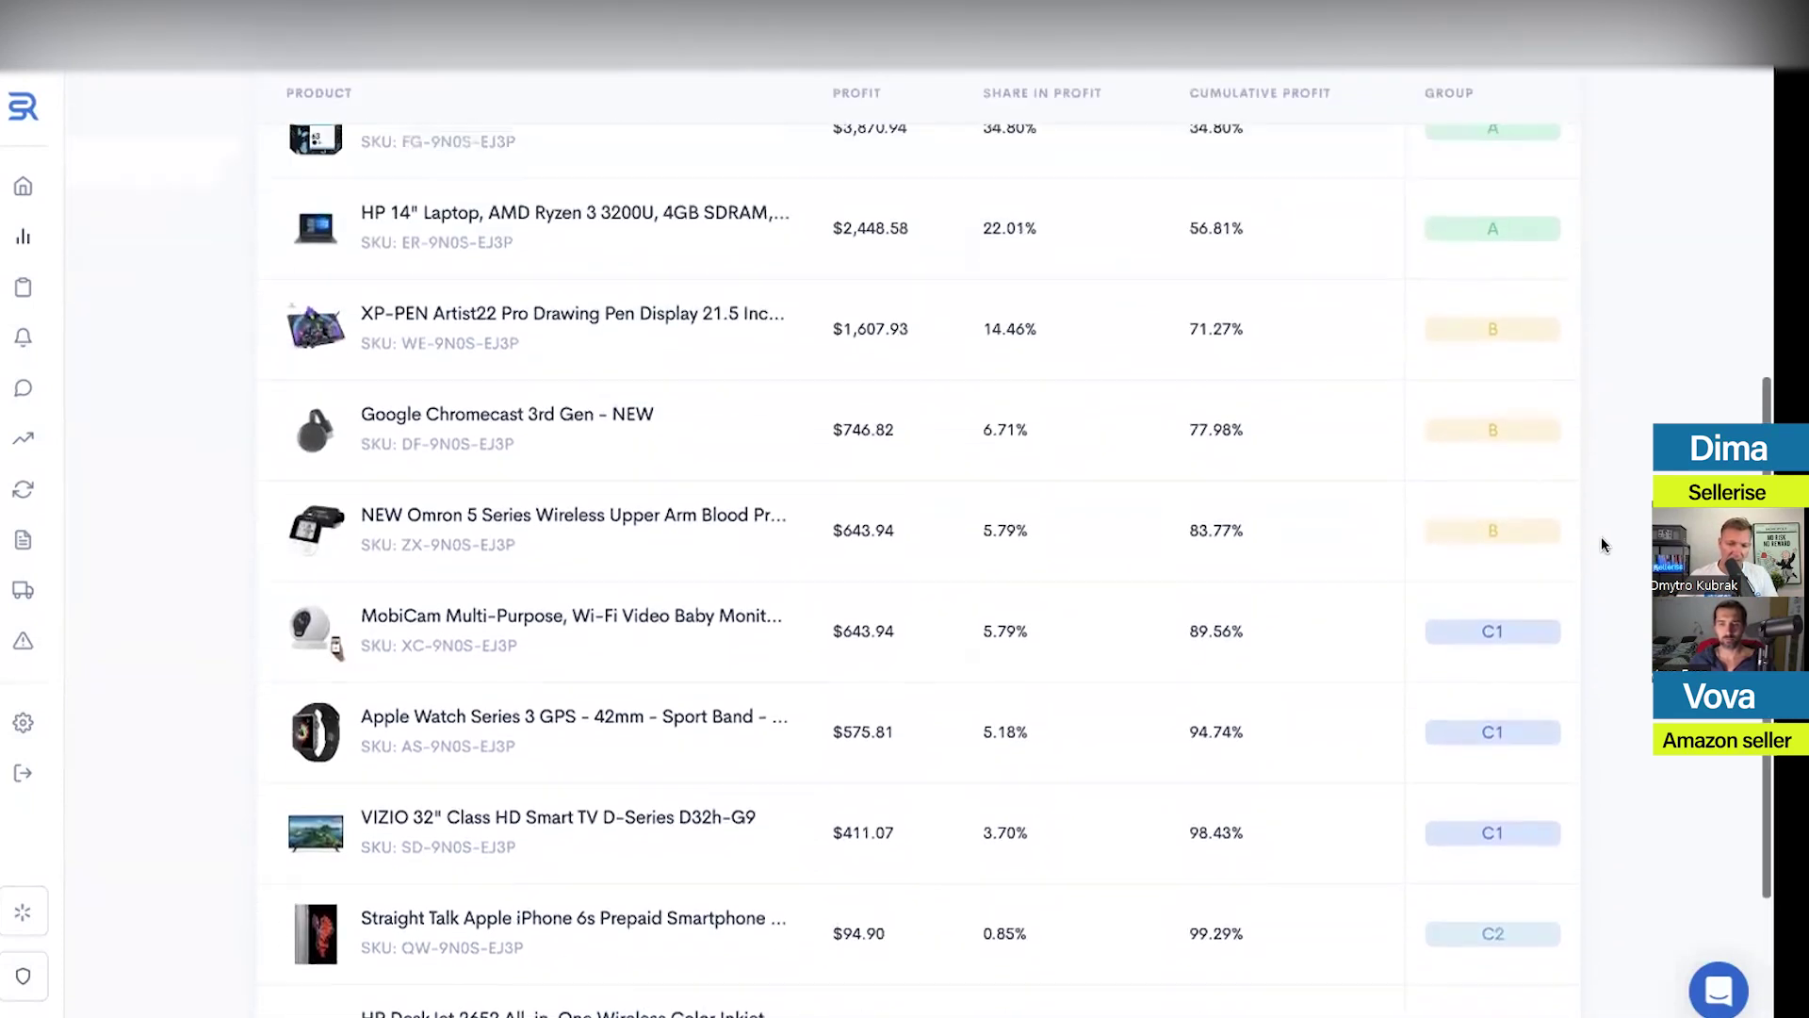
{"action": "scroll", "coordinate": [1604, 545], "scroll_direction": "up", "scroll_amount": 6}
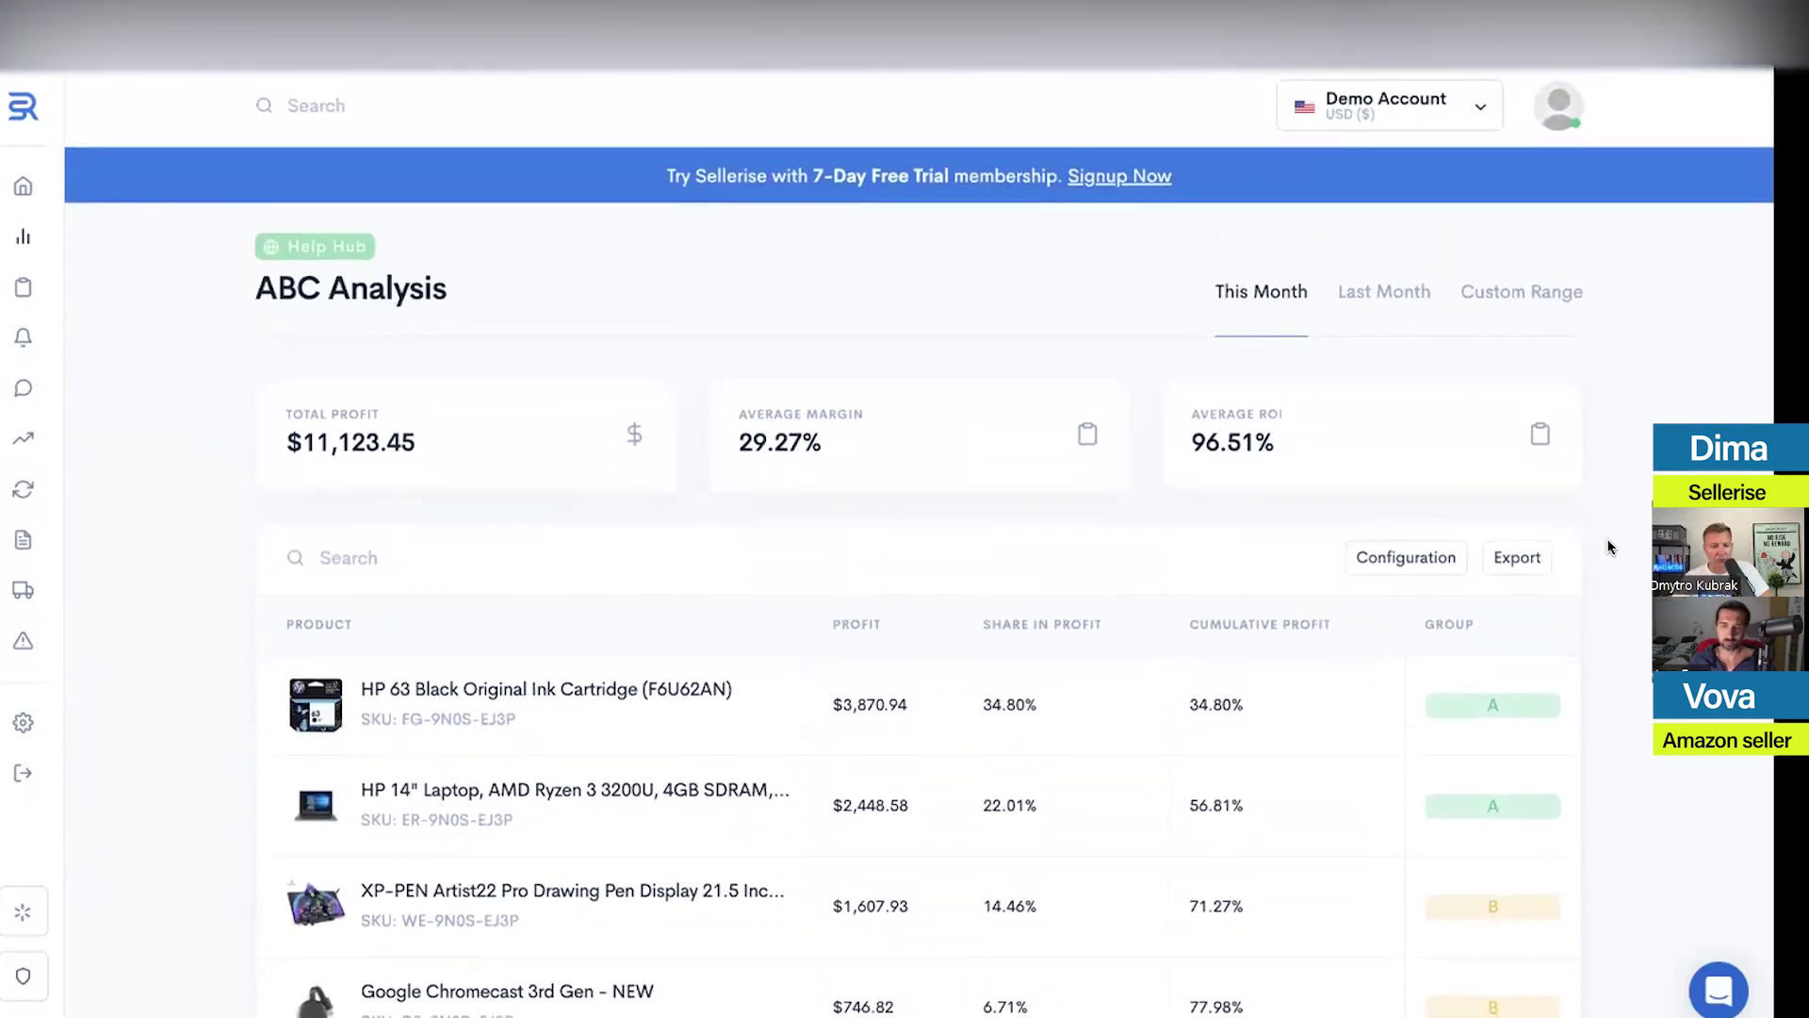
Examine how the ABC Analysis table assigns products to groups A, B, C1 and C2
{"action": "scroll", "coordinate": [1608, 539], "scroll_direction": "down", "scroll_amount": 2}
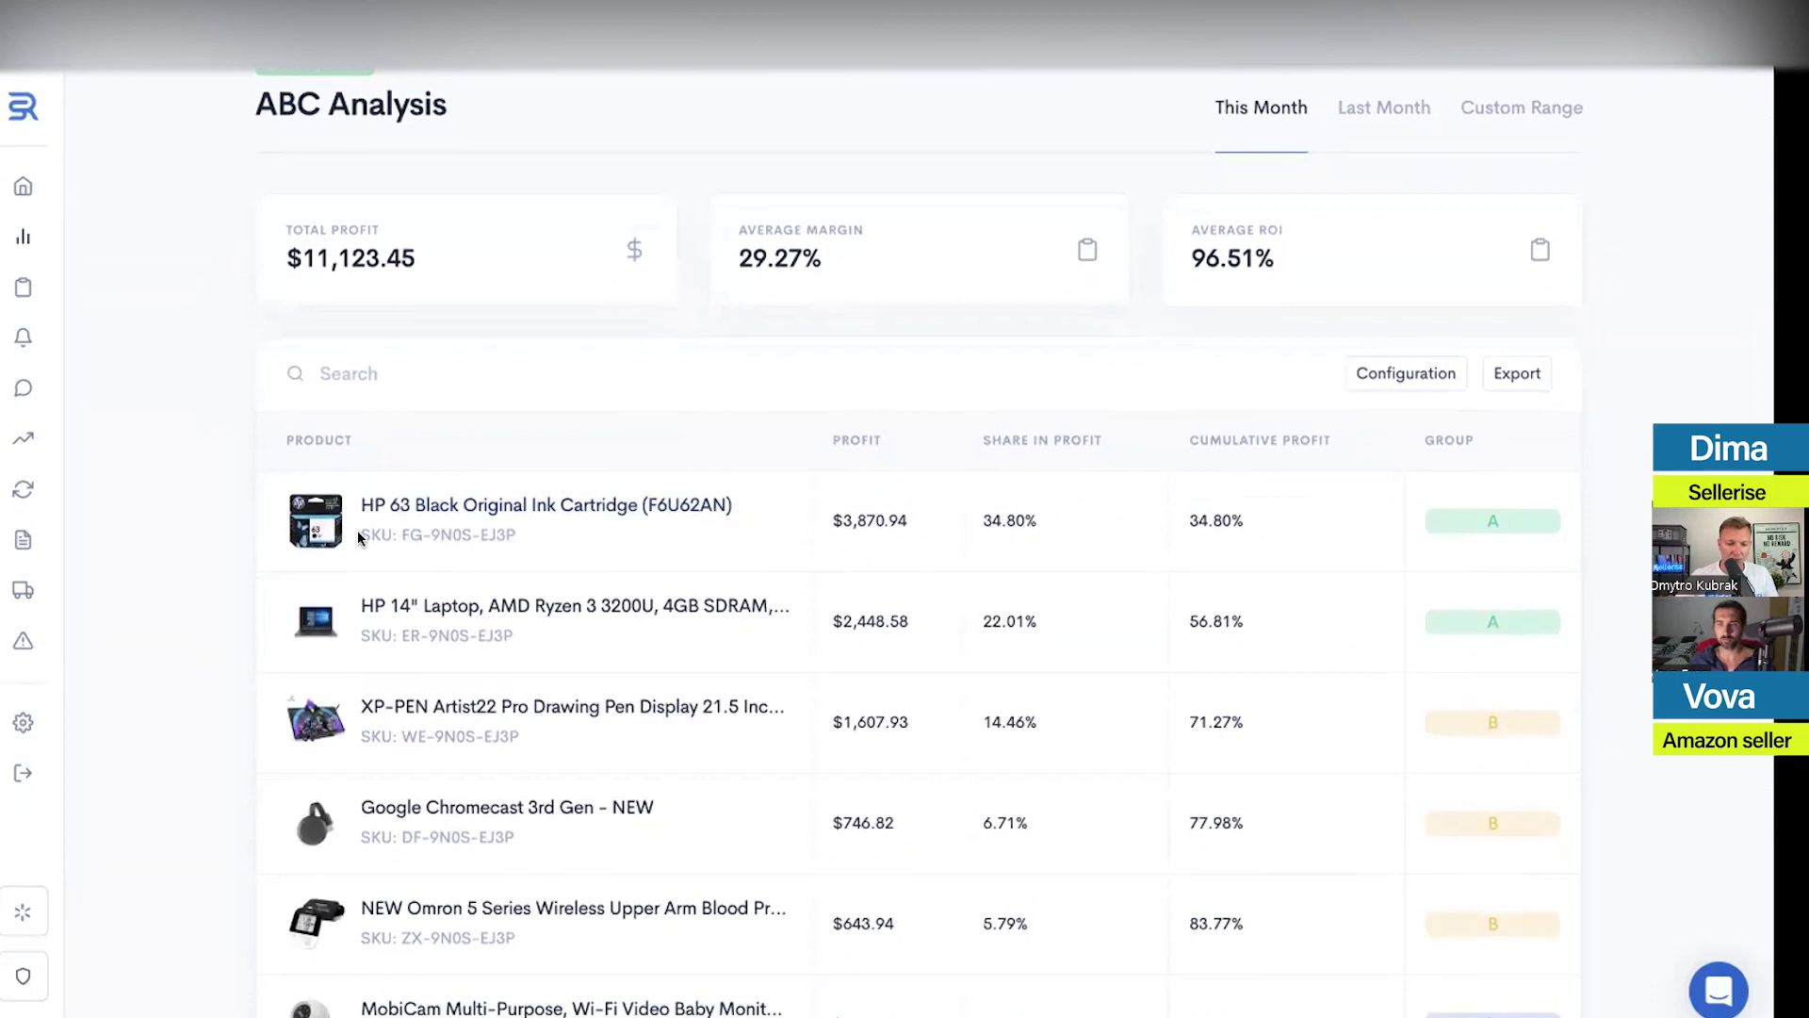
{"action": "scroll", "coordinate": [1337, 683], "scroll_direction": "down", "scroll_amount": 1}
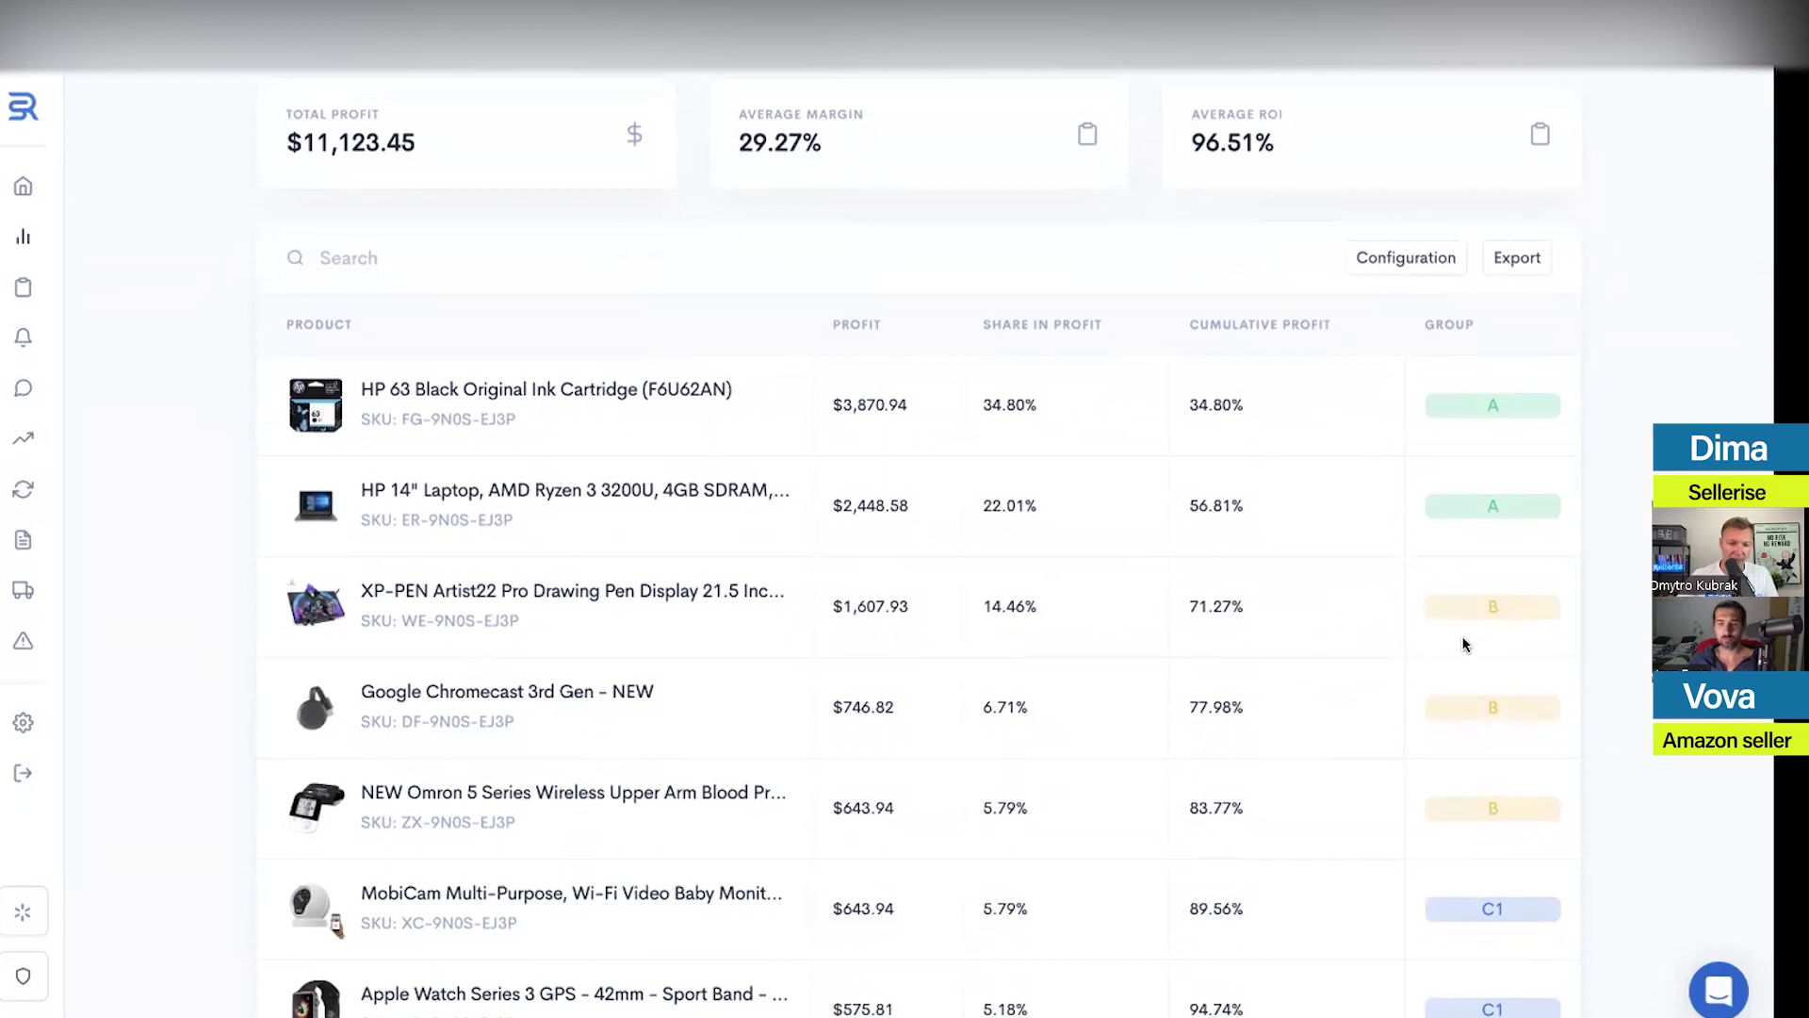
{"action": "scroll", "coordinate": [1349, 654], "scroll_direction": "down", "scroll_amount": 3}
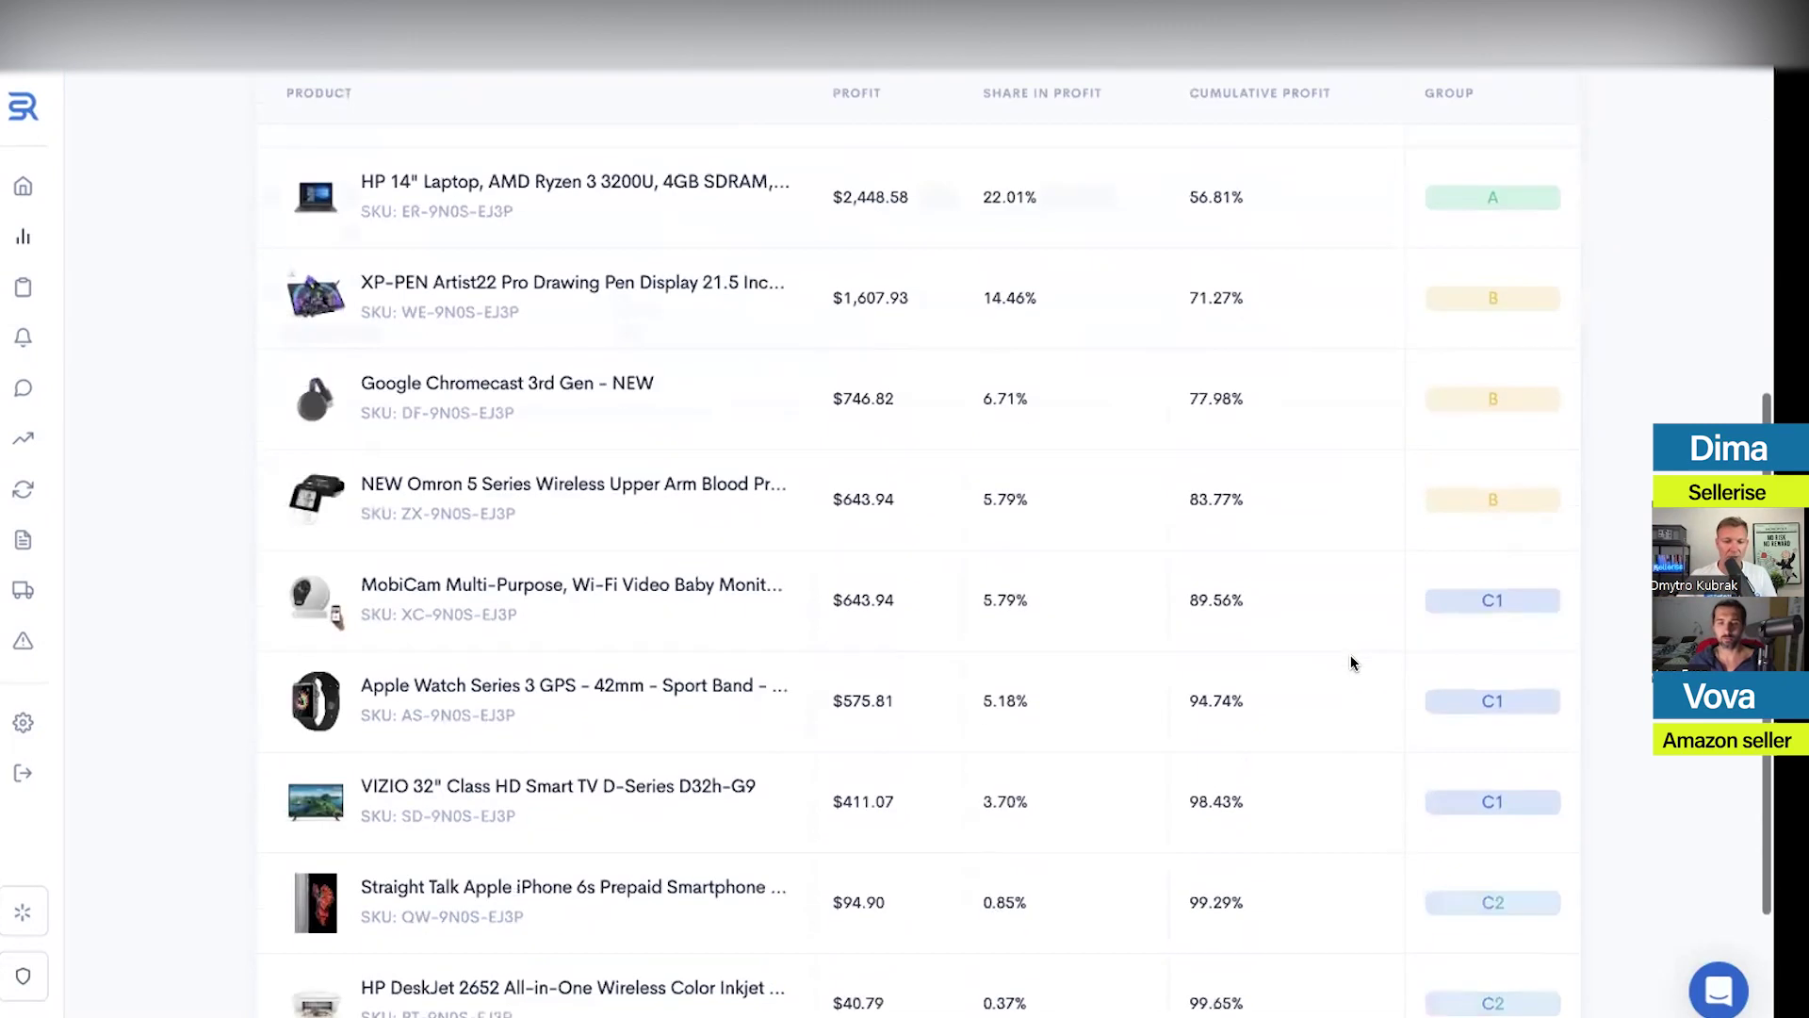
{"action": "scroll", "coordinate": [1349, 654], "scroll_direction": "down", "scroll_amount": 2}
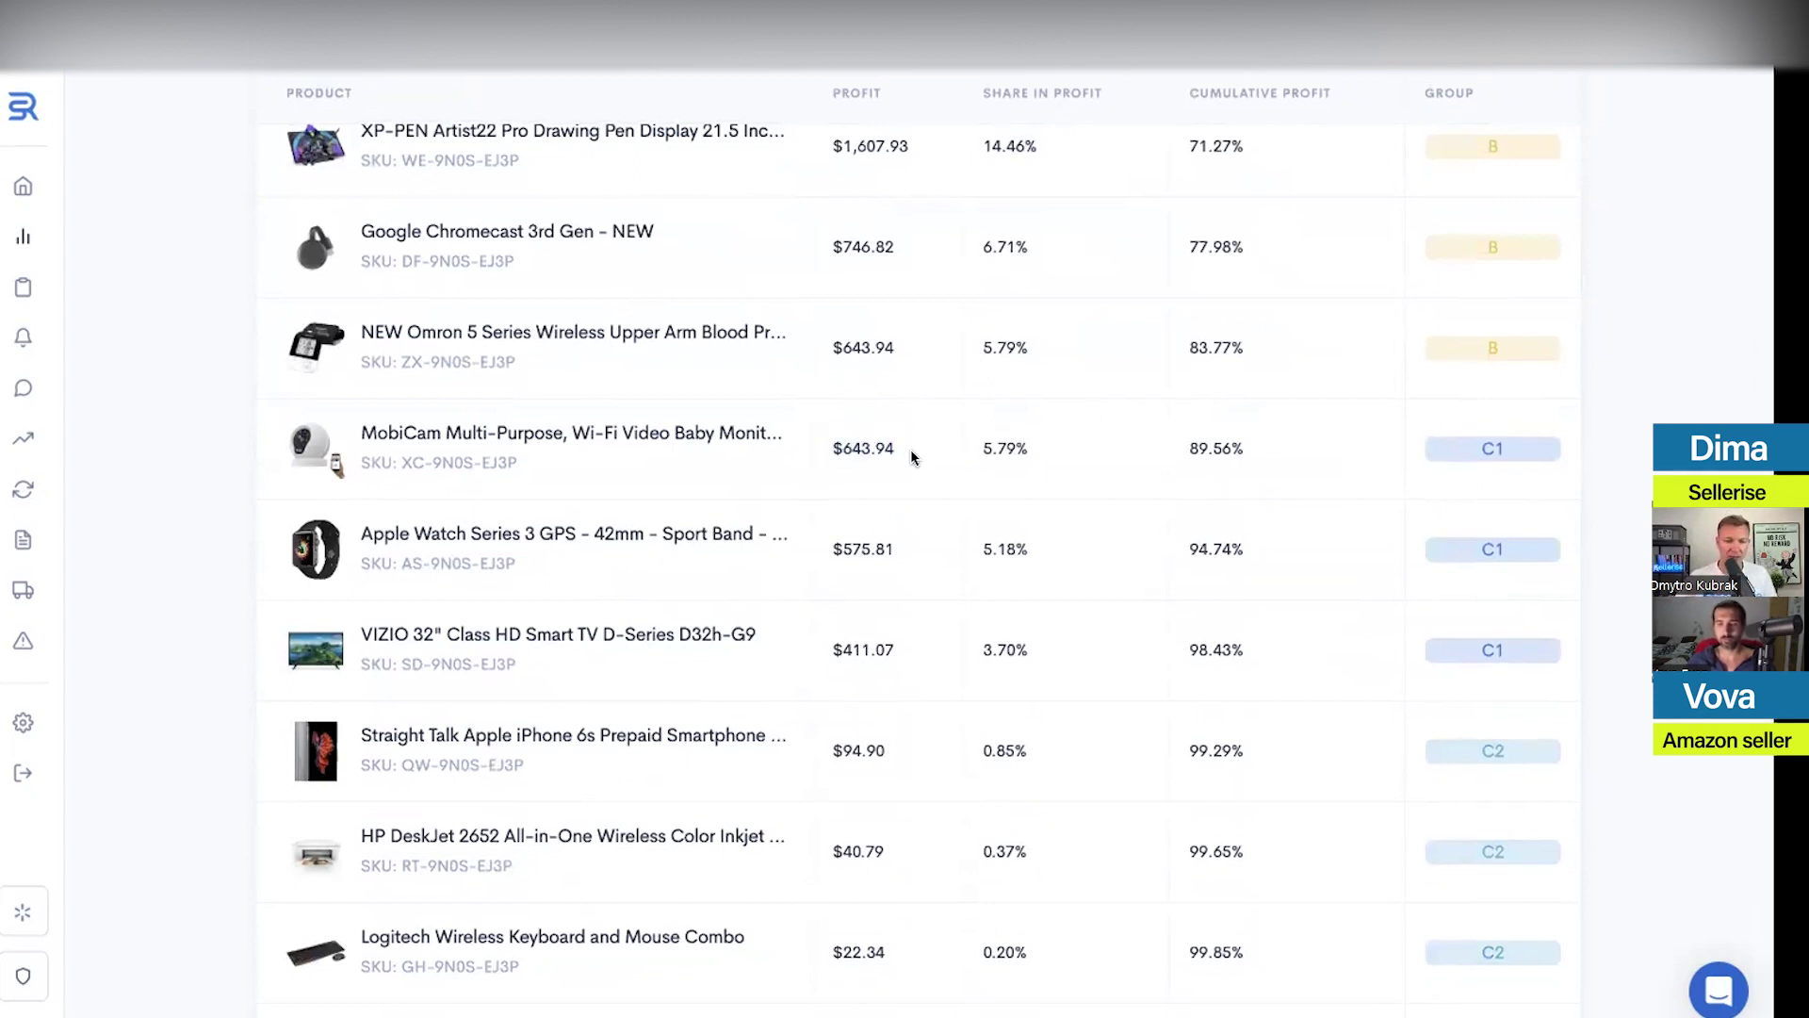
Add the CoG Value, ROI and Margin columns to the ABC Analysis table and review them for each product
{"action": "scroll", "coordinate": [1168, 452], "scroll_direction": "up", "scroll_amount": 8}
{"action": "left_click", "coordinate": [1378, 423]}
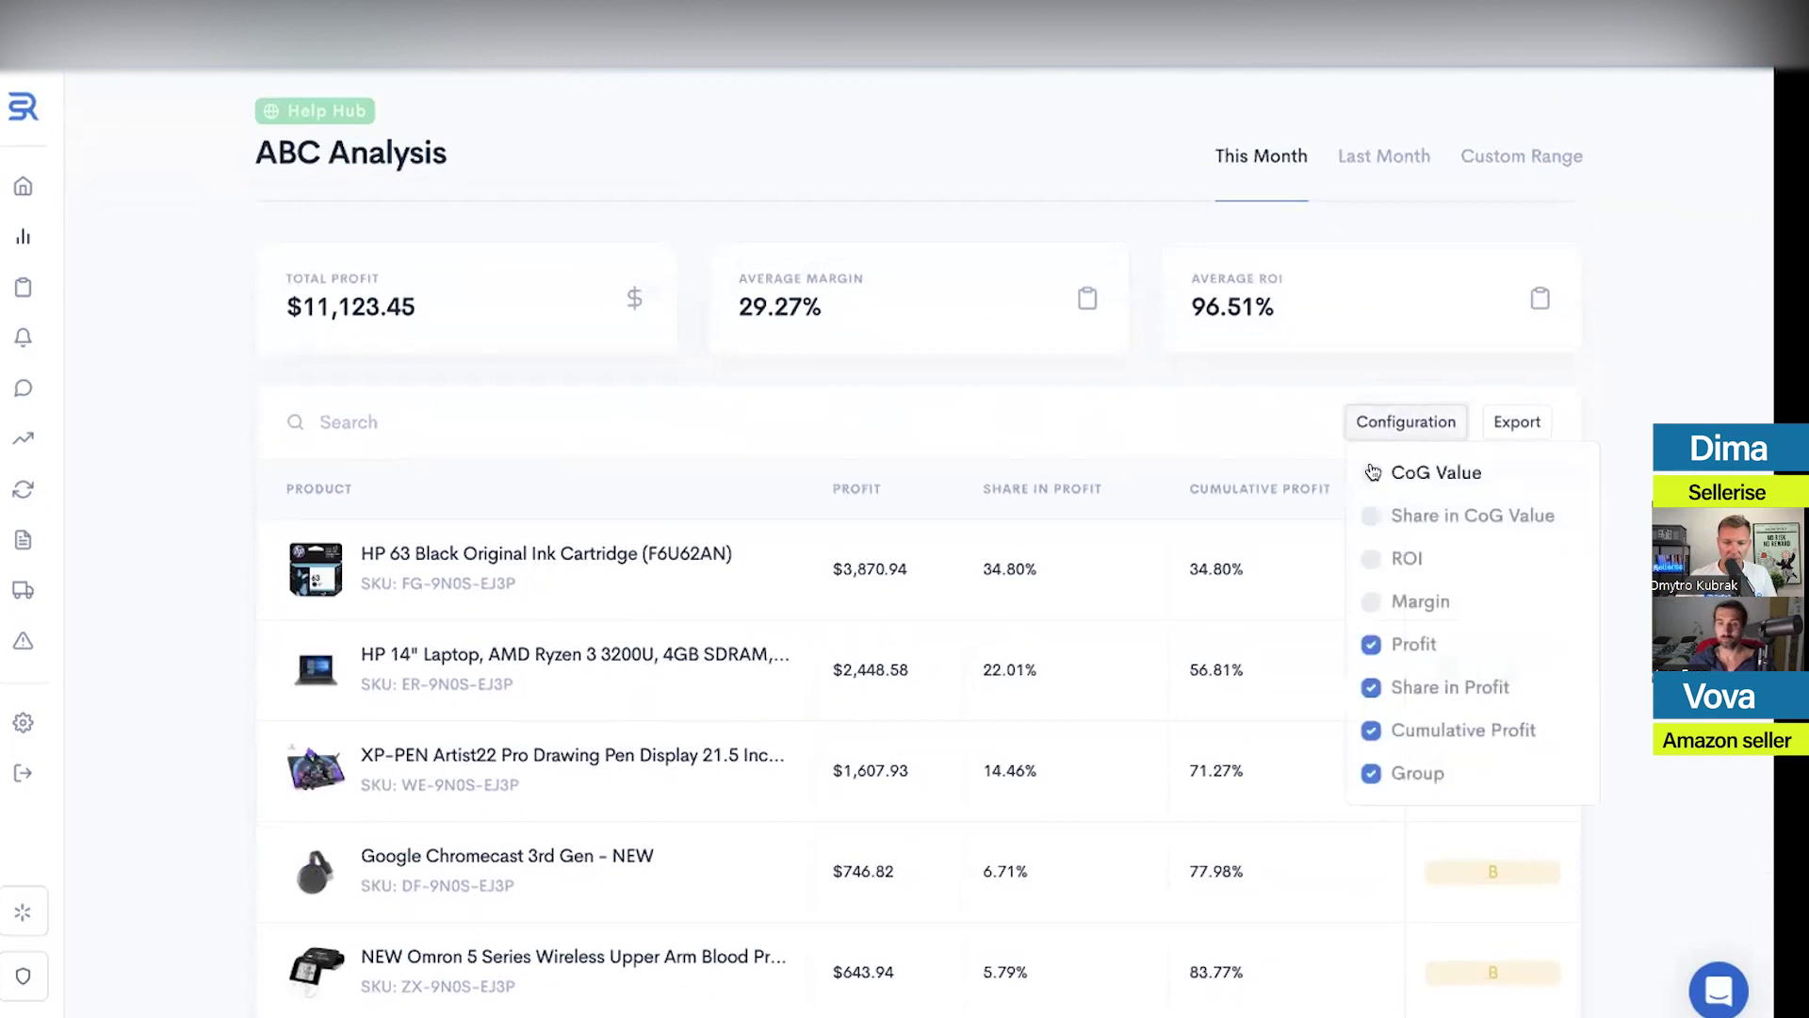
{"action": "left_click", "coordinate": [1373, 471]}
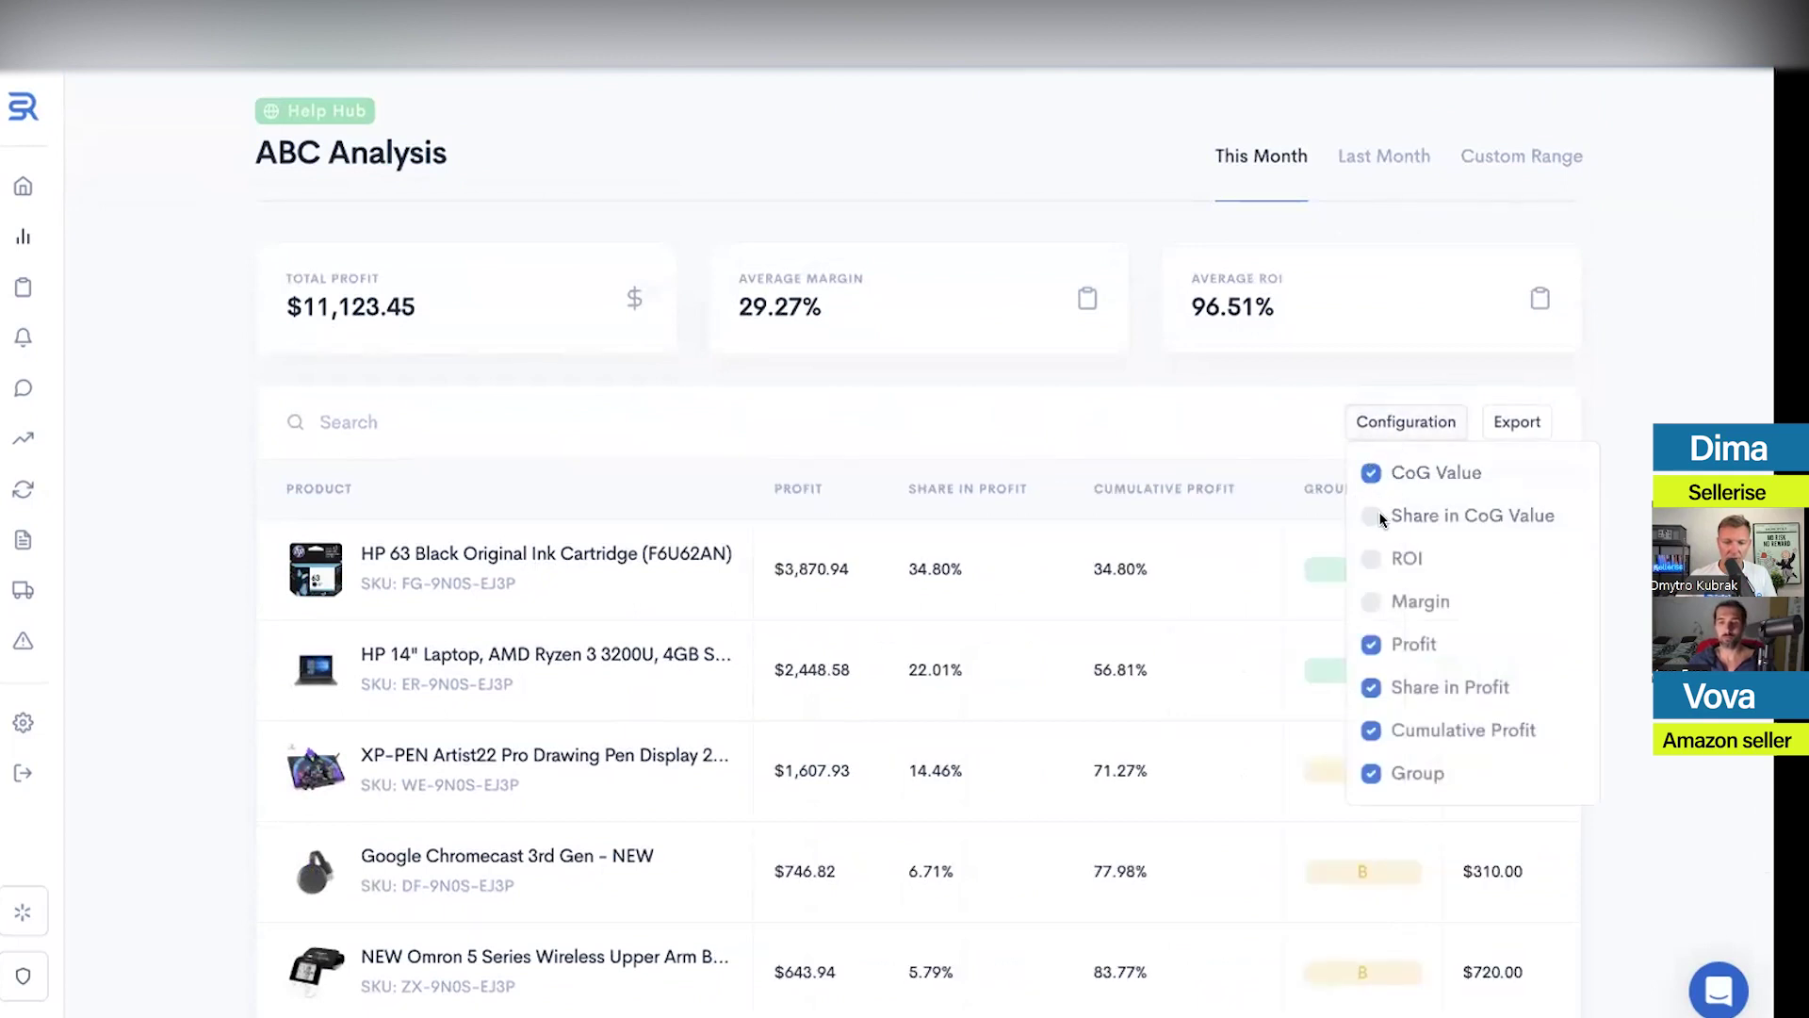
{"action": "left_click", "coordinate": [1372, 558]}
{"action": "left_click", "coordinate": [1371, 601]}
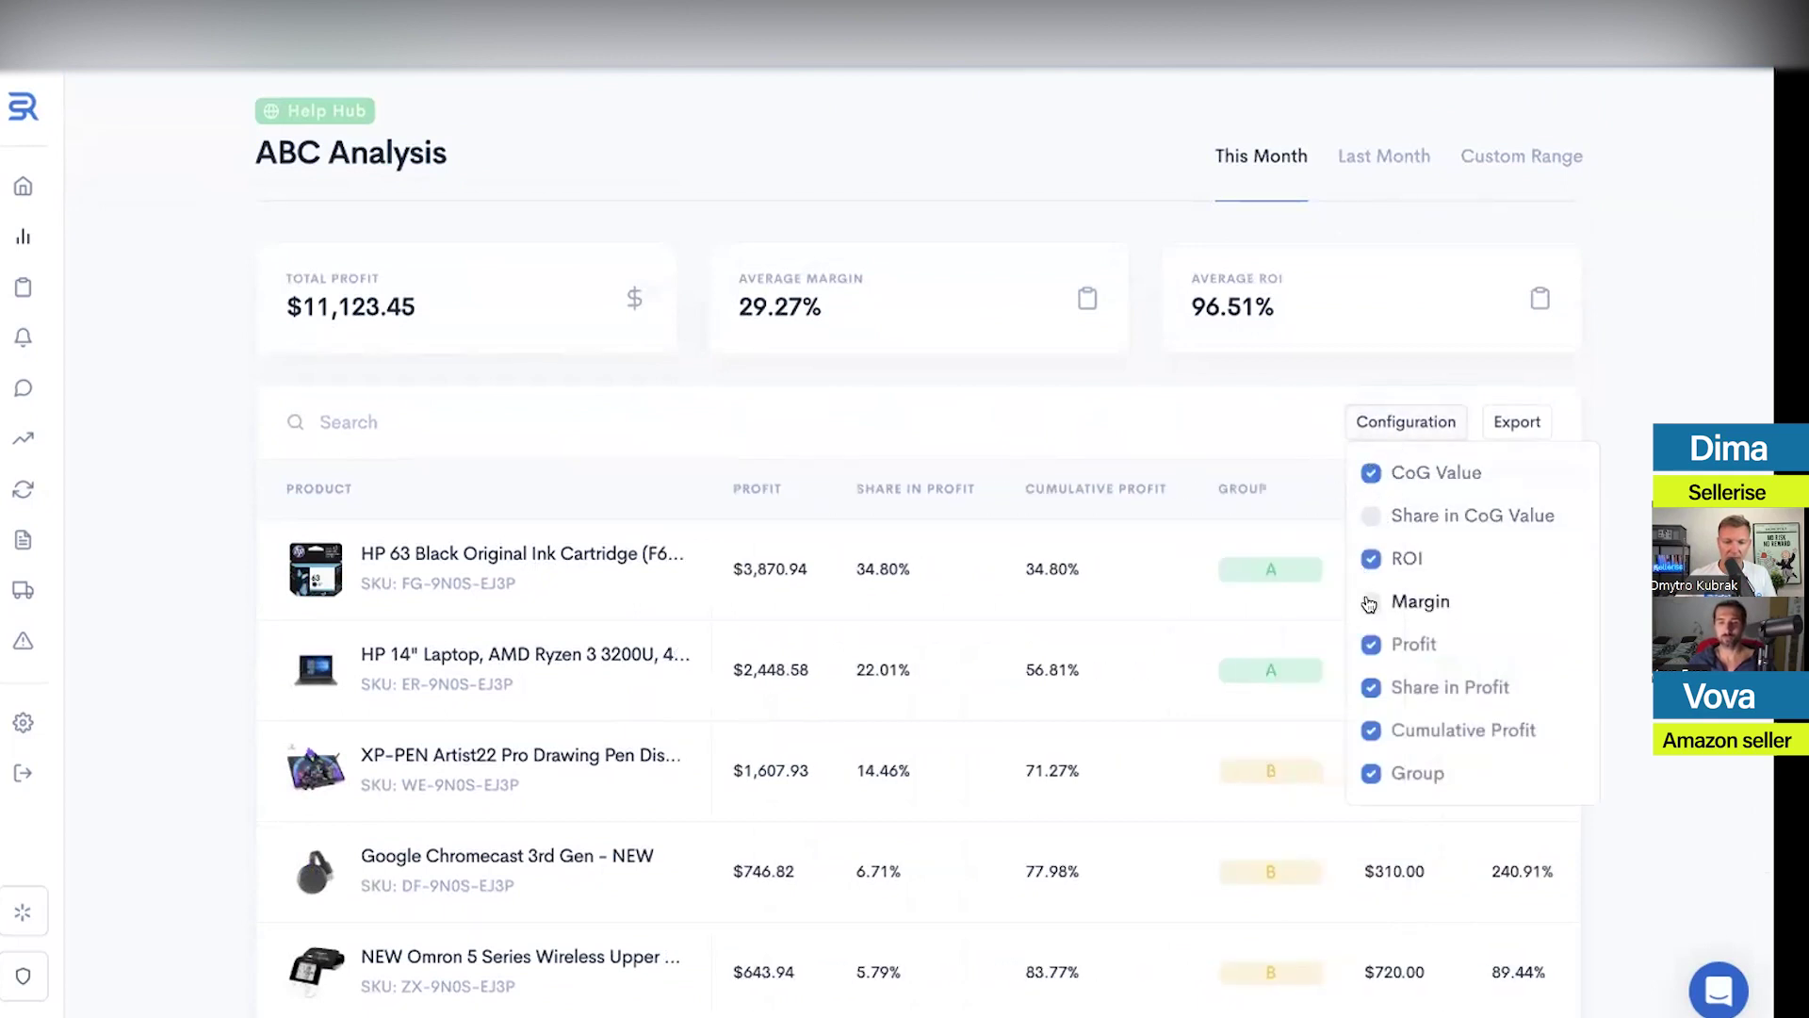
{"action": "left_click", "coordinate": [1620, 379]}
{"action": "scroll", "coordinate": [1348, 579], "scroll_direction": "down", "scroll_amount": 3}
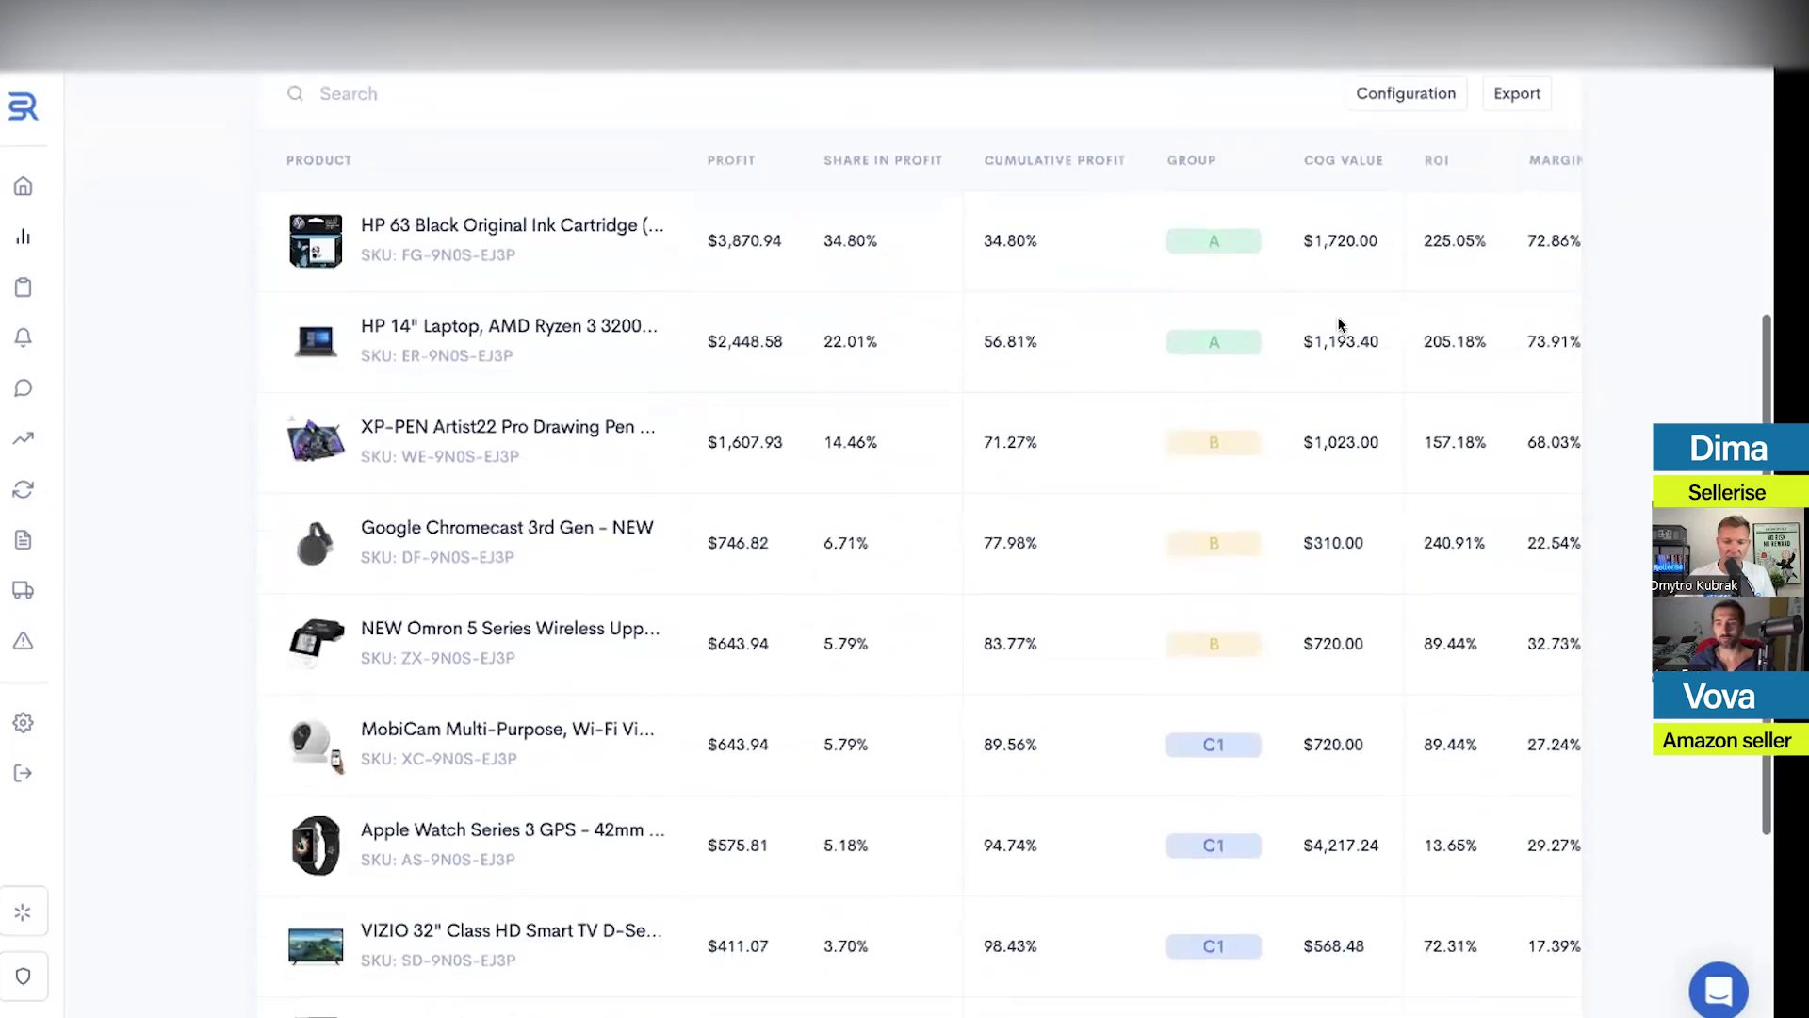
{"action": "scroll", "coordinate": [1349, 459], "scroll_direction": "up", "scroll_amount": 1}
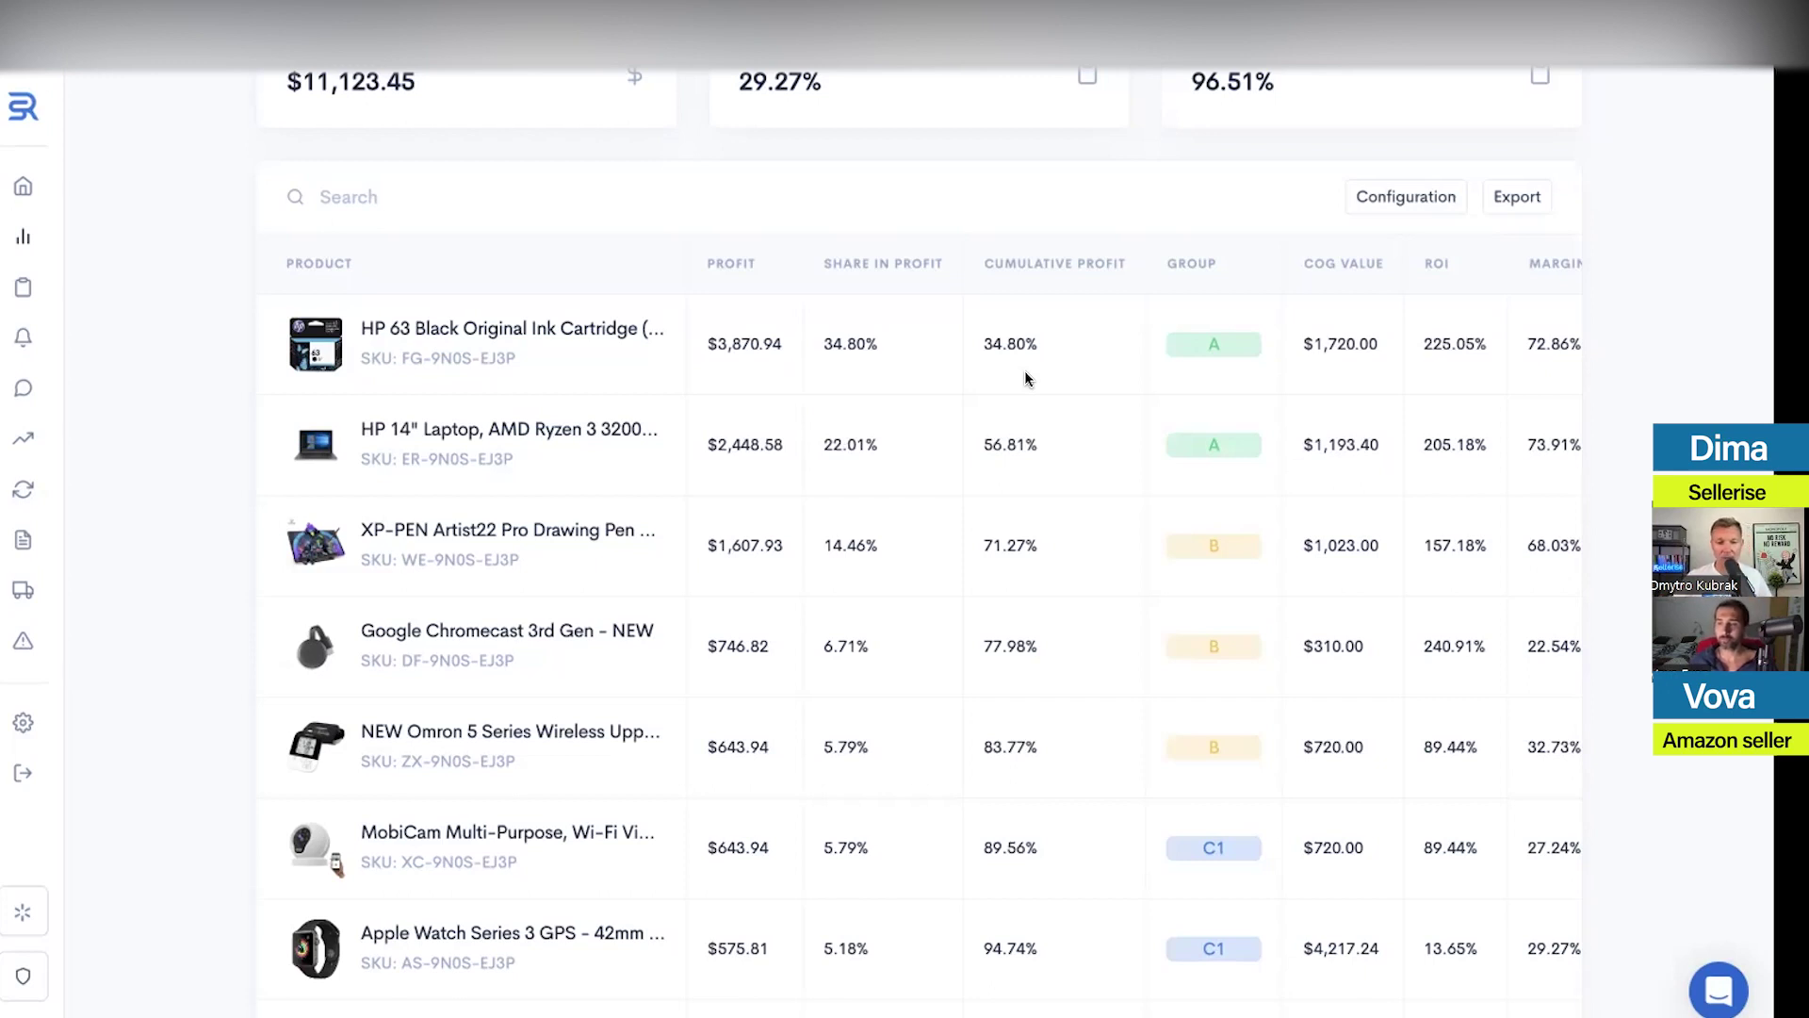
{"action": "scroll", "coordinate": [932, 377], "scroll_direction": "up", "scroll_amount": 4}
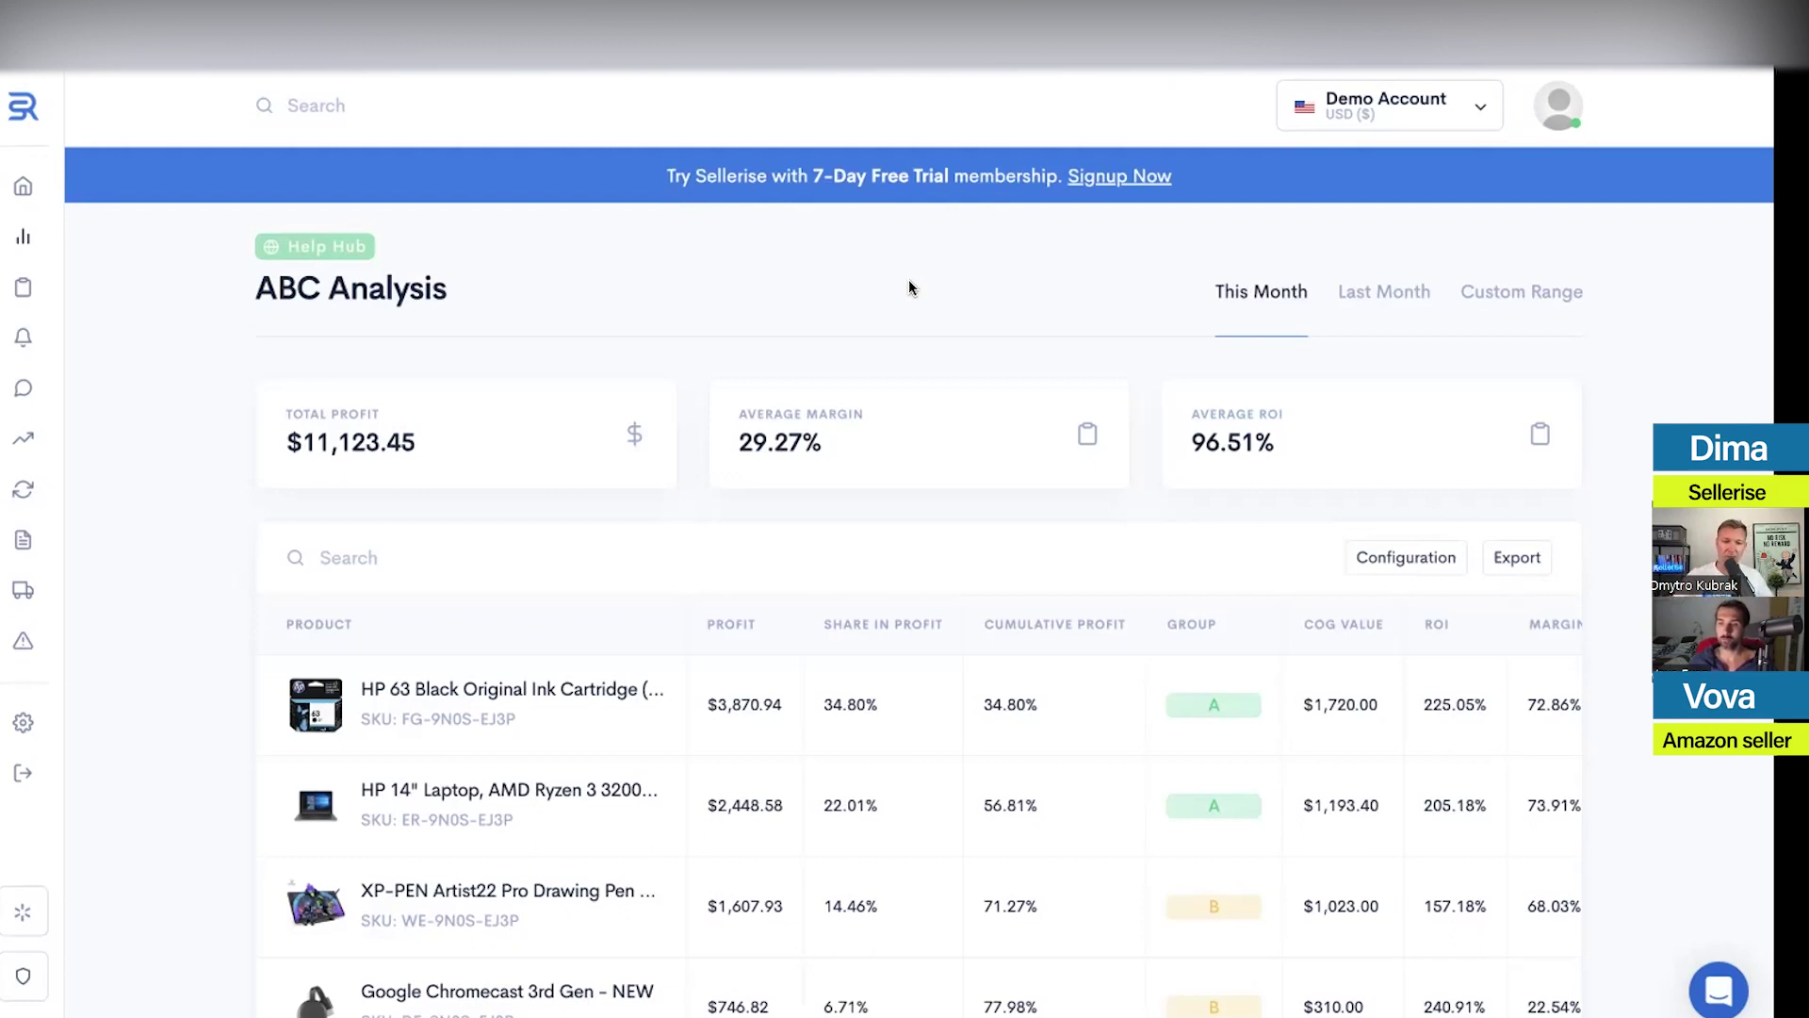
Open the Payouts page and review the payout breakdown by parameter and product
{"action": "mouse_move", "coordinate": [94, 460]}
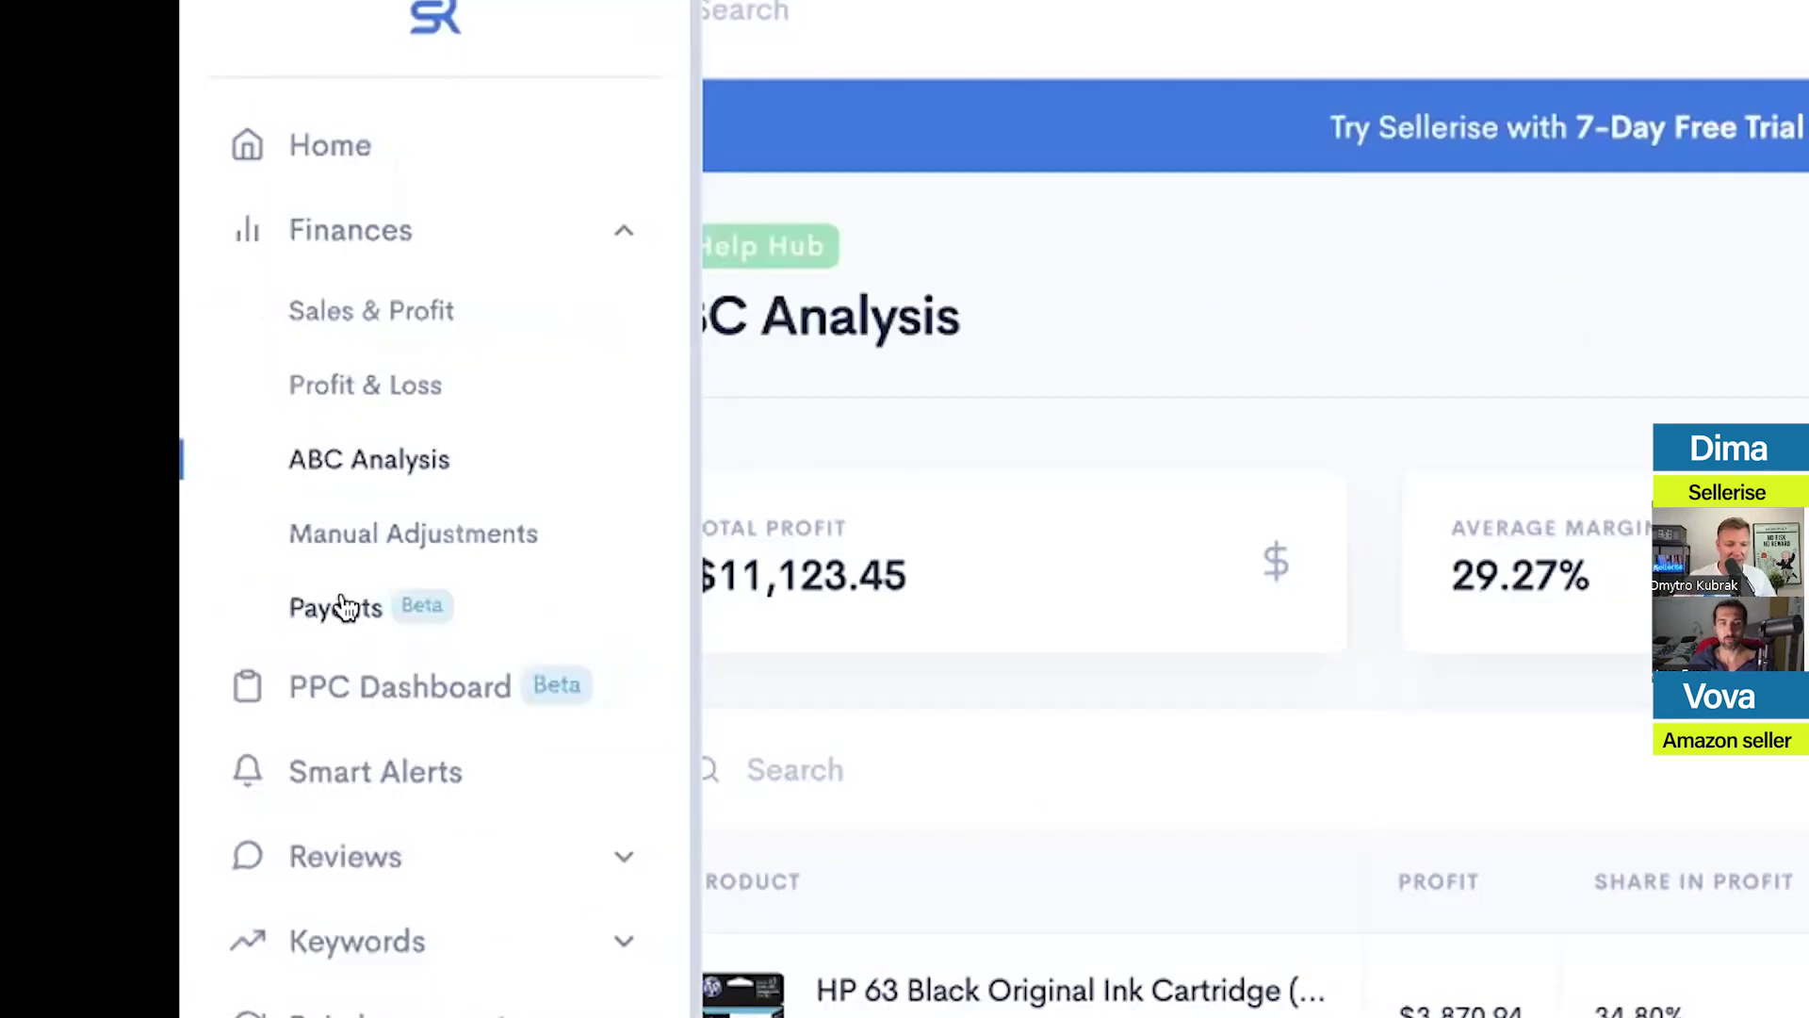
{"action": "left_click", "coordinate": [344, 608]}
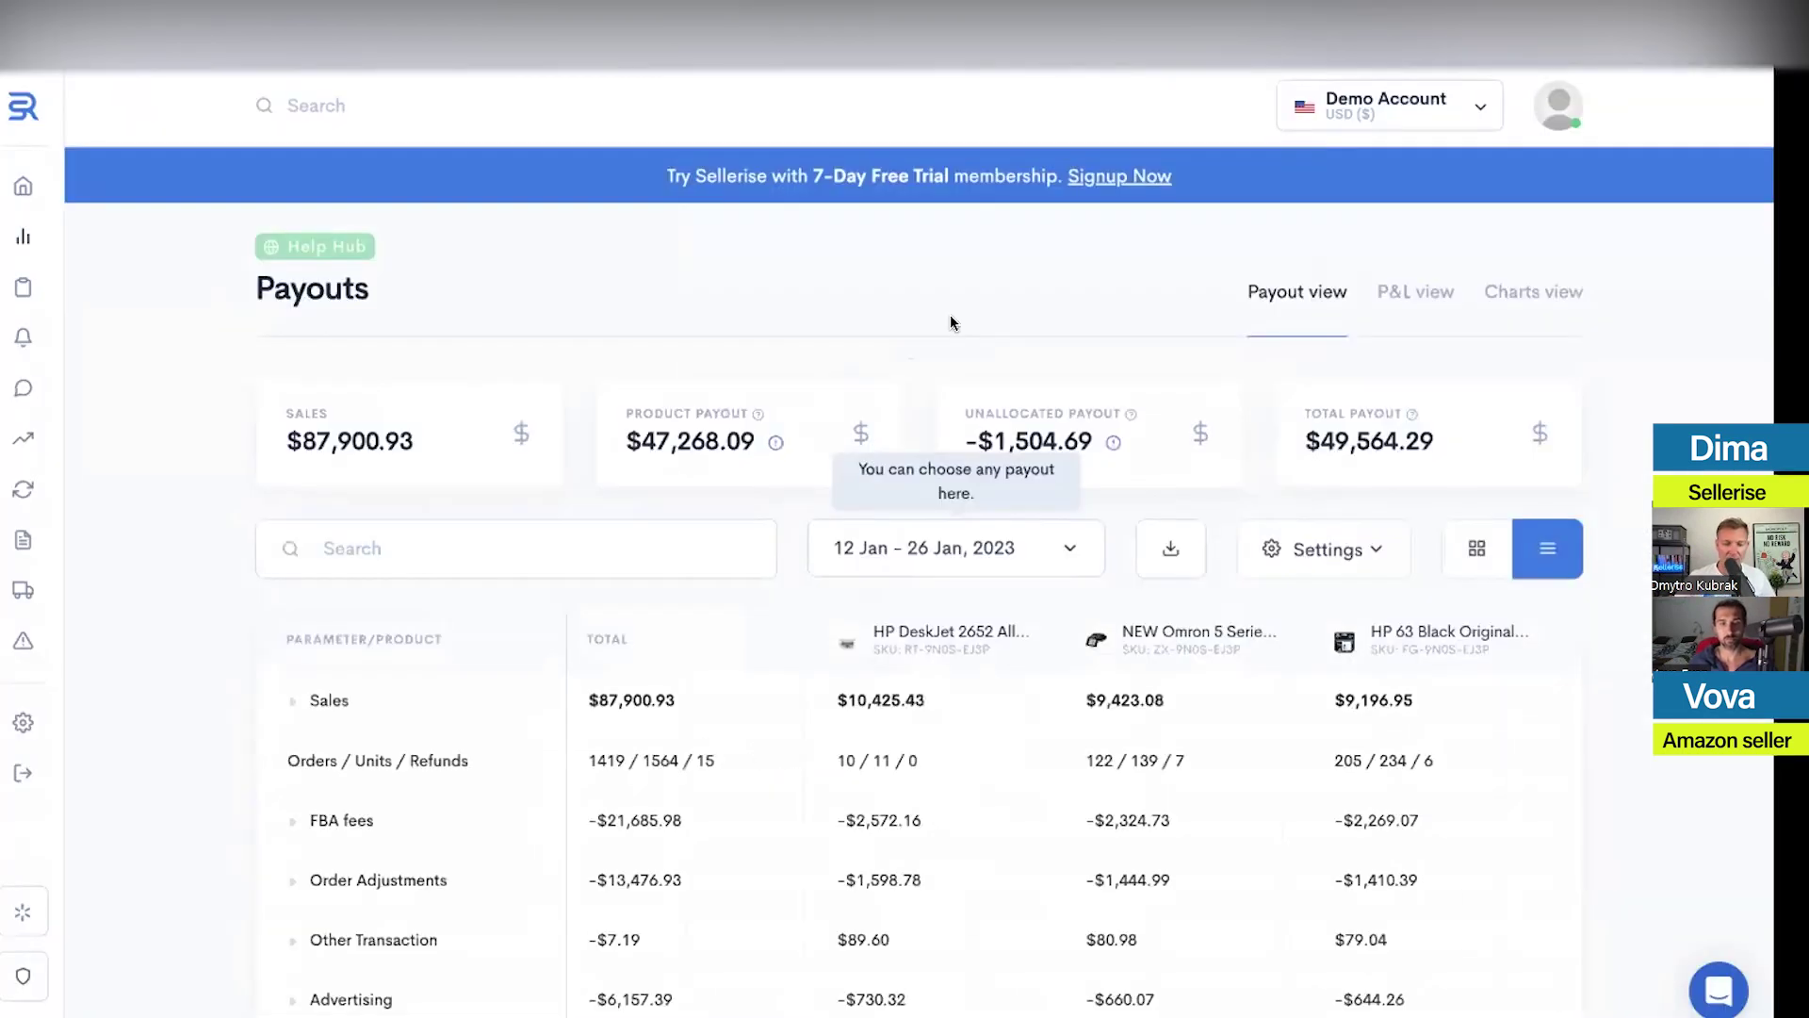
{"action": "scroll", "coordinate": [1657, 398], "scroll_direction": "down", "scroll_amount": 2}
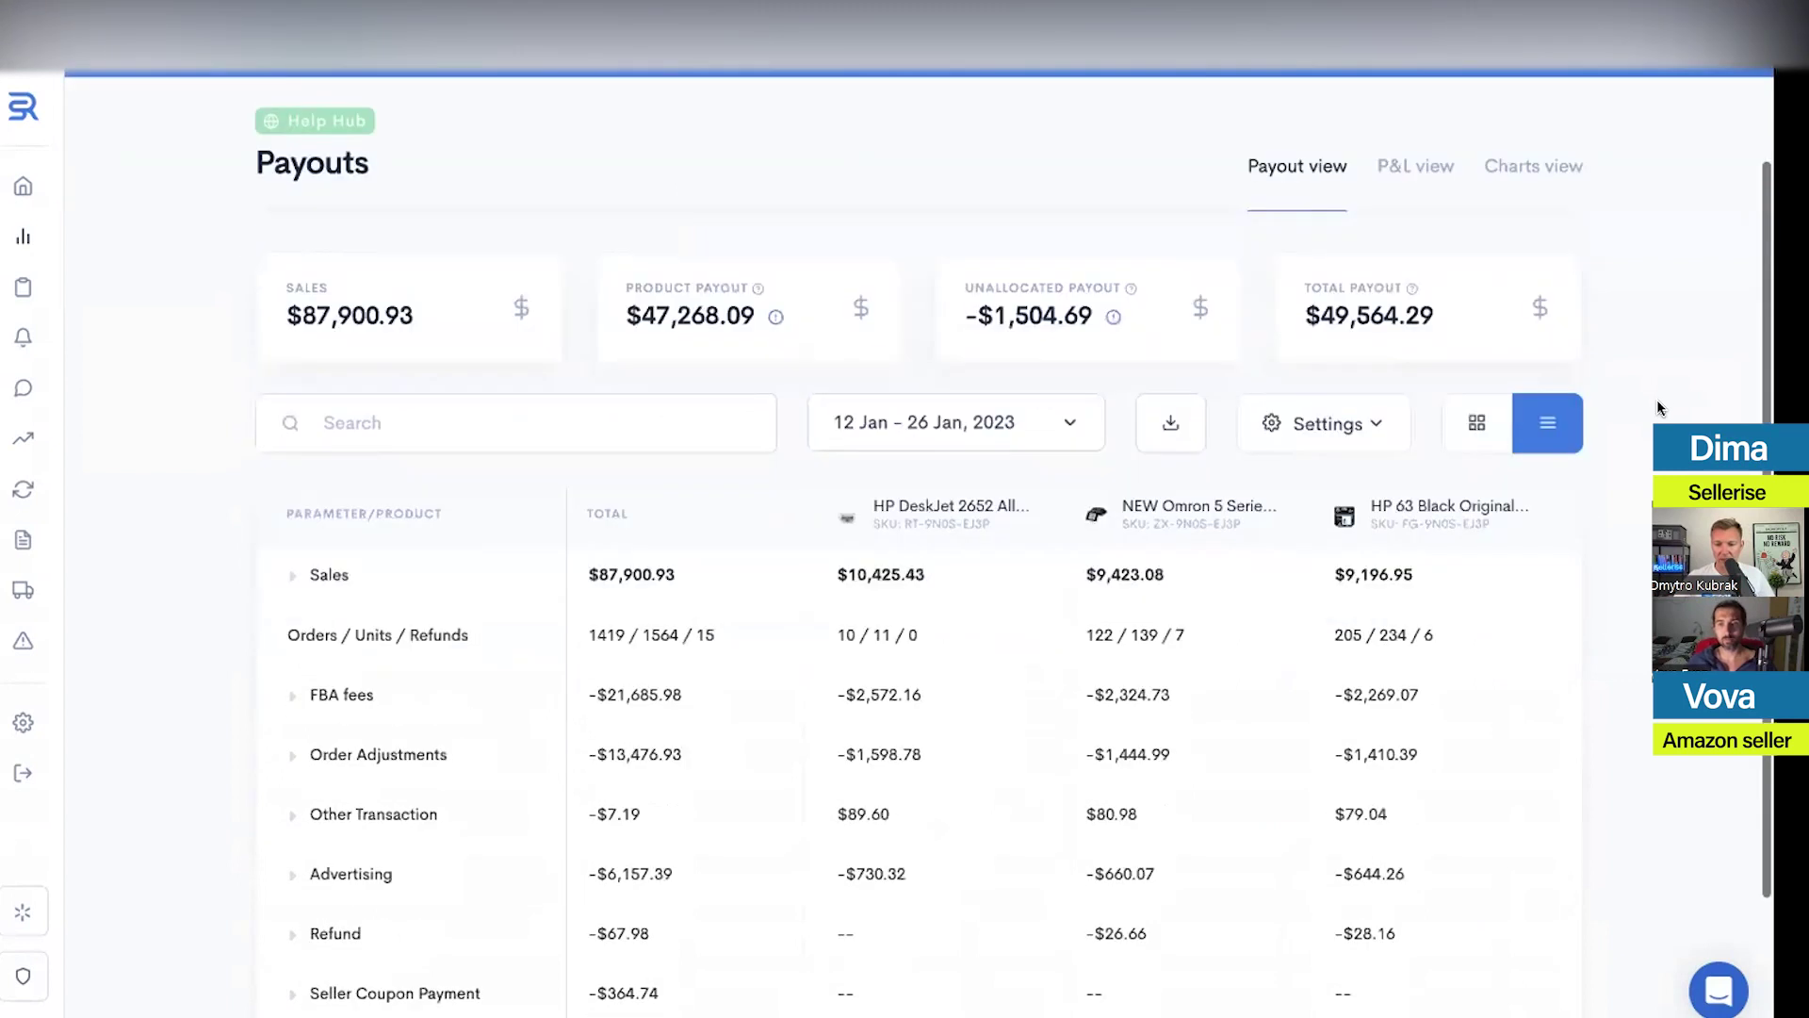
{"action": "scroll", "coordinate": [1657, 398], "scroll_direction": "down", "scroll_amount": 3}
{"action": "scroll", "coordinate": [1657, 398], "scroll_direction": "up", "scroll_amount": 5}
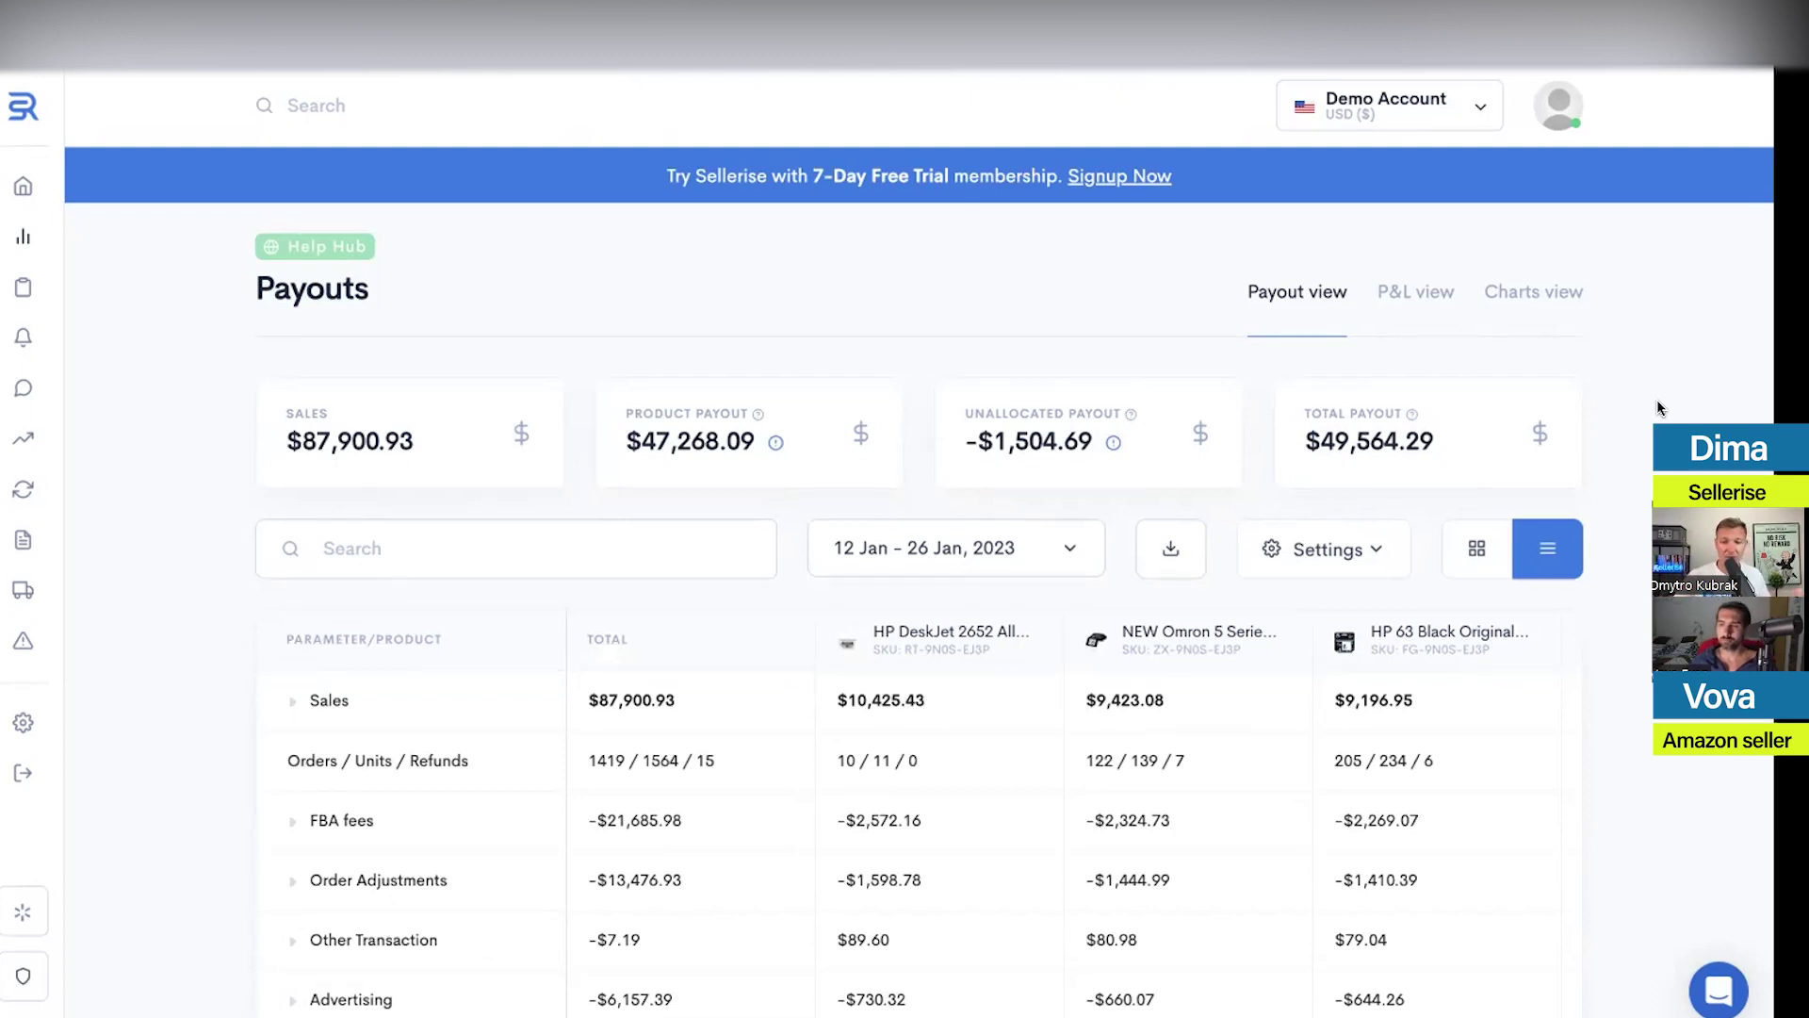
Check the list of standard settlements without changing the selected one, and look into the Sales row's details
{"action": "left_click", "coordinate": [1072, 543]}
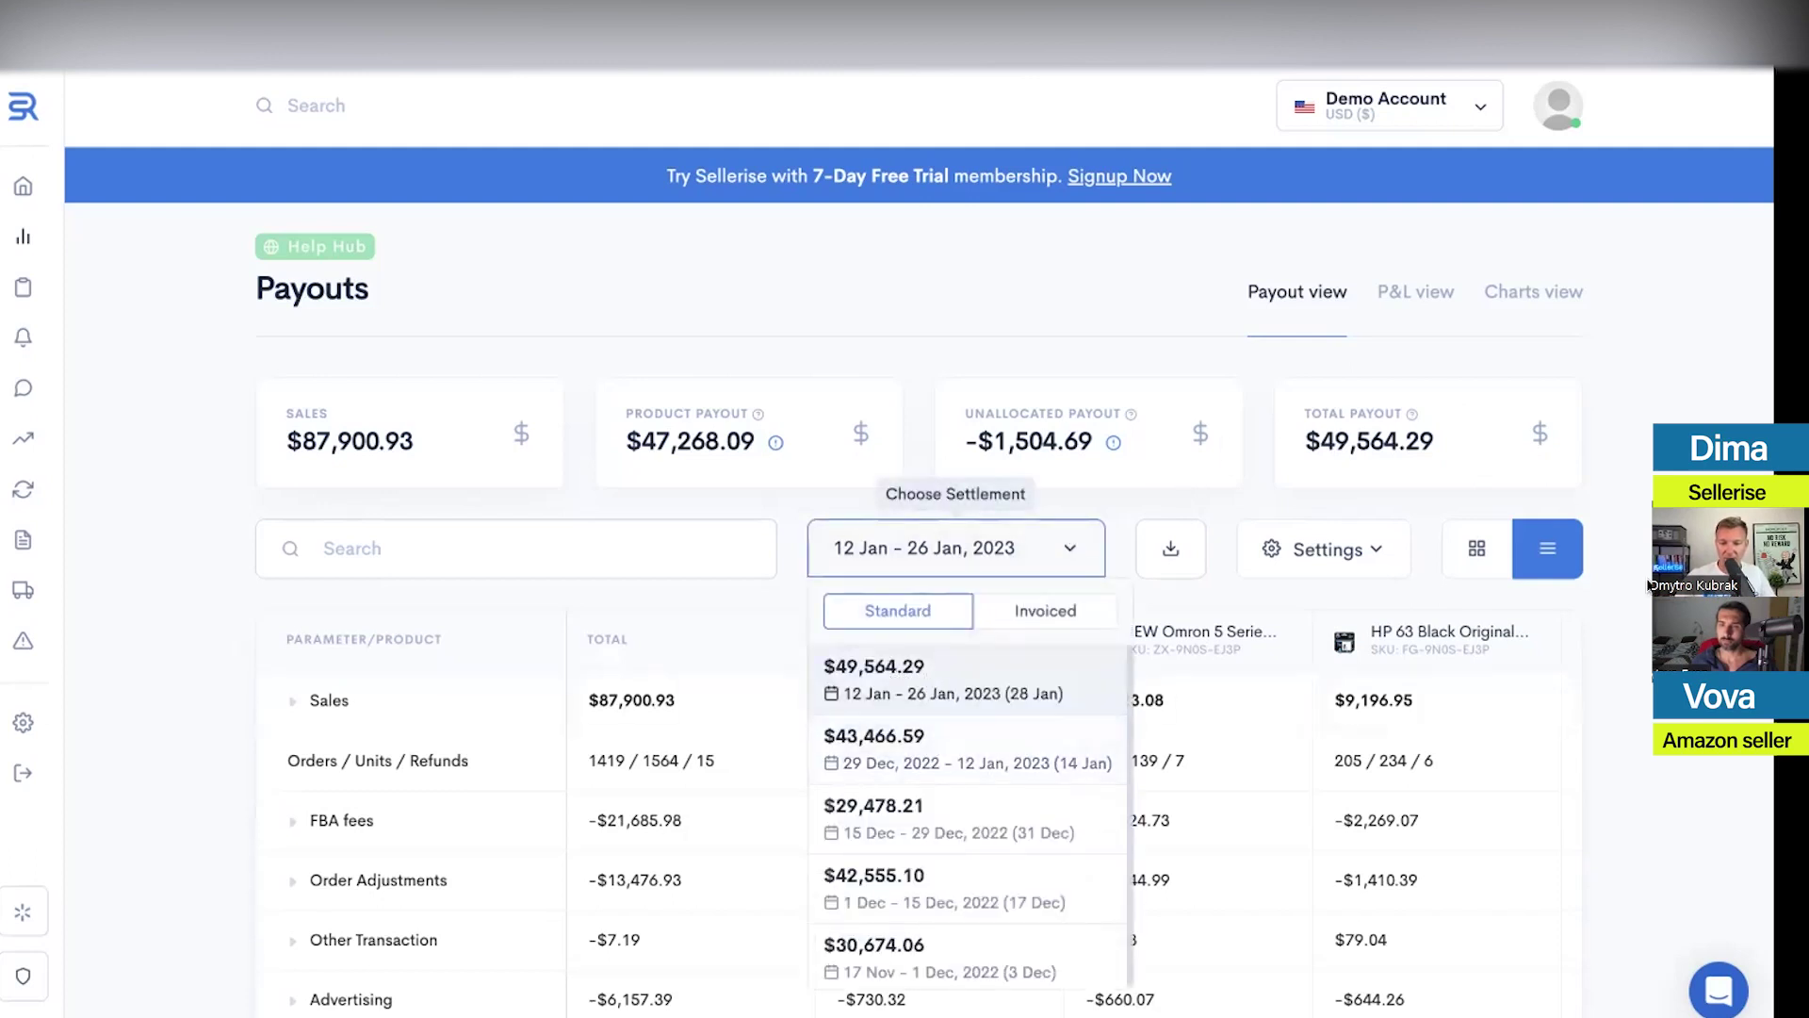
{"action": "left_click", "coordinate": [1546, 231]}
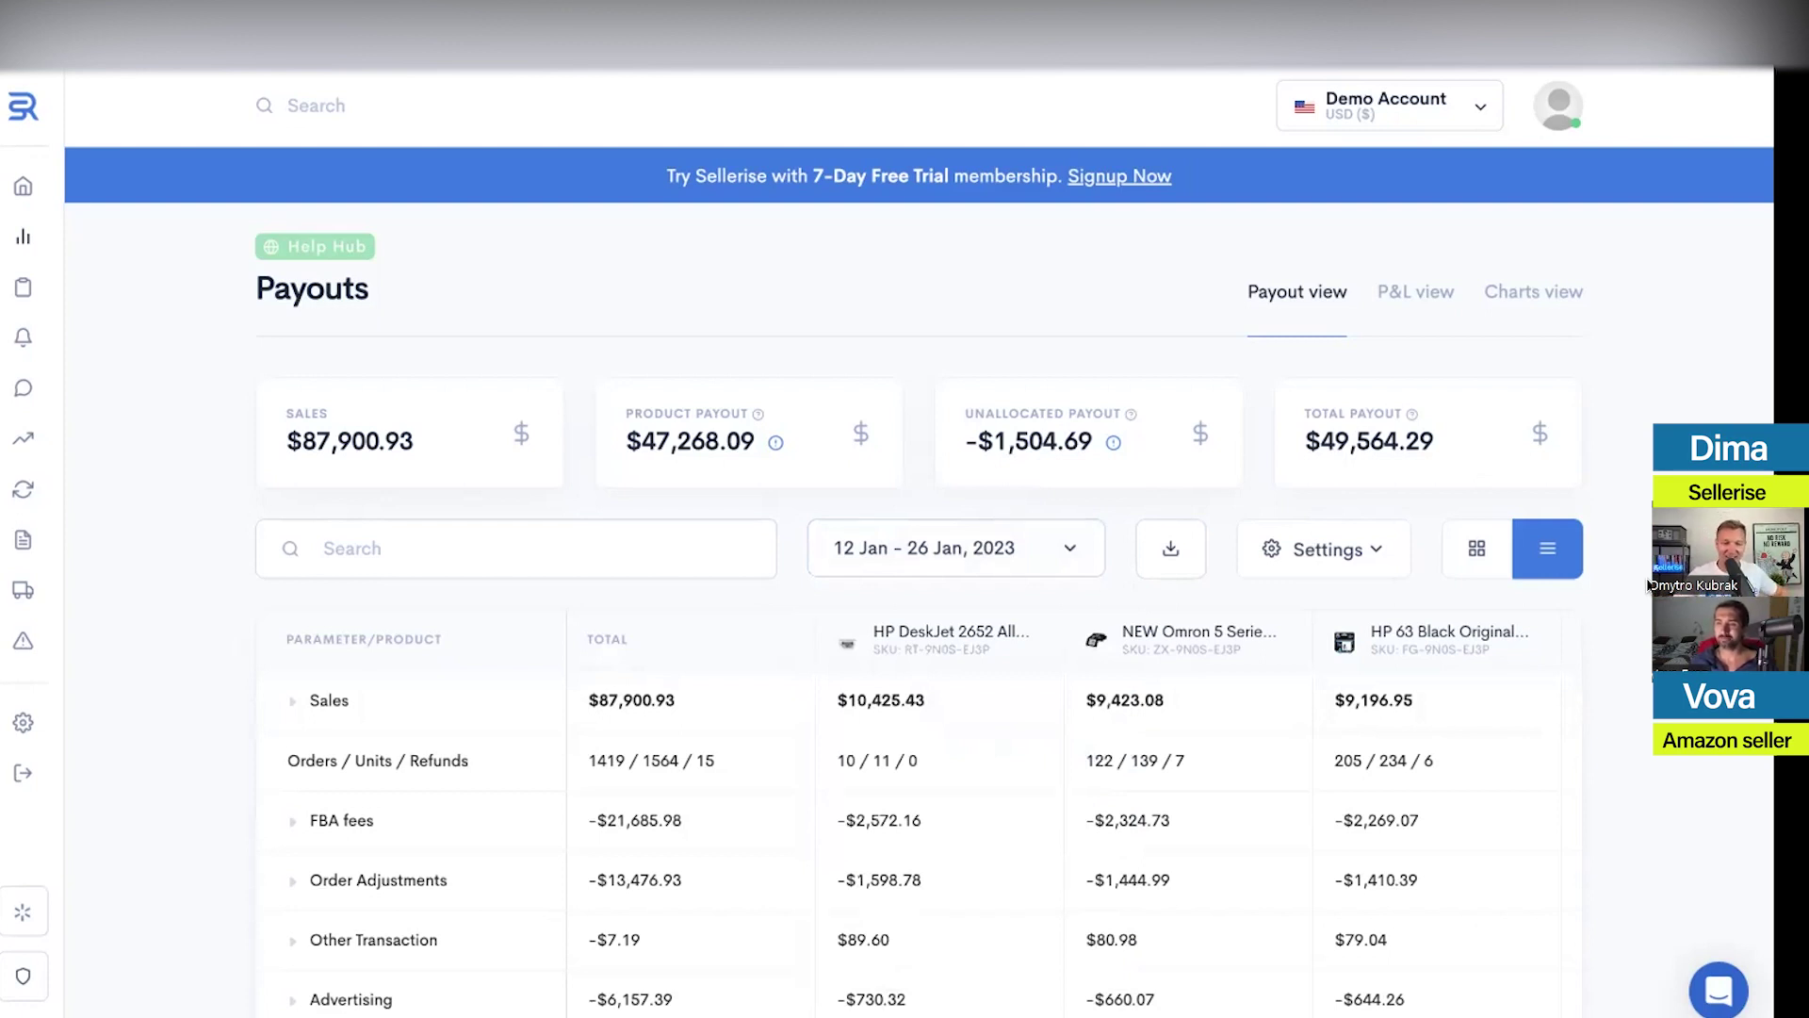
{"action": "scroll", "coordinate": [612, 521], "scroll_direction": "down", "scroll_amount": 3}
{"action": "scroll", "coordinate": [609, 751], "scroll_direction": "down", "scroll_amount": 1}
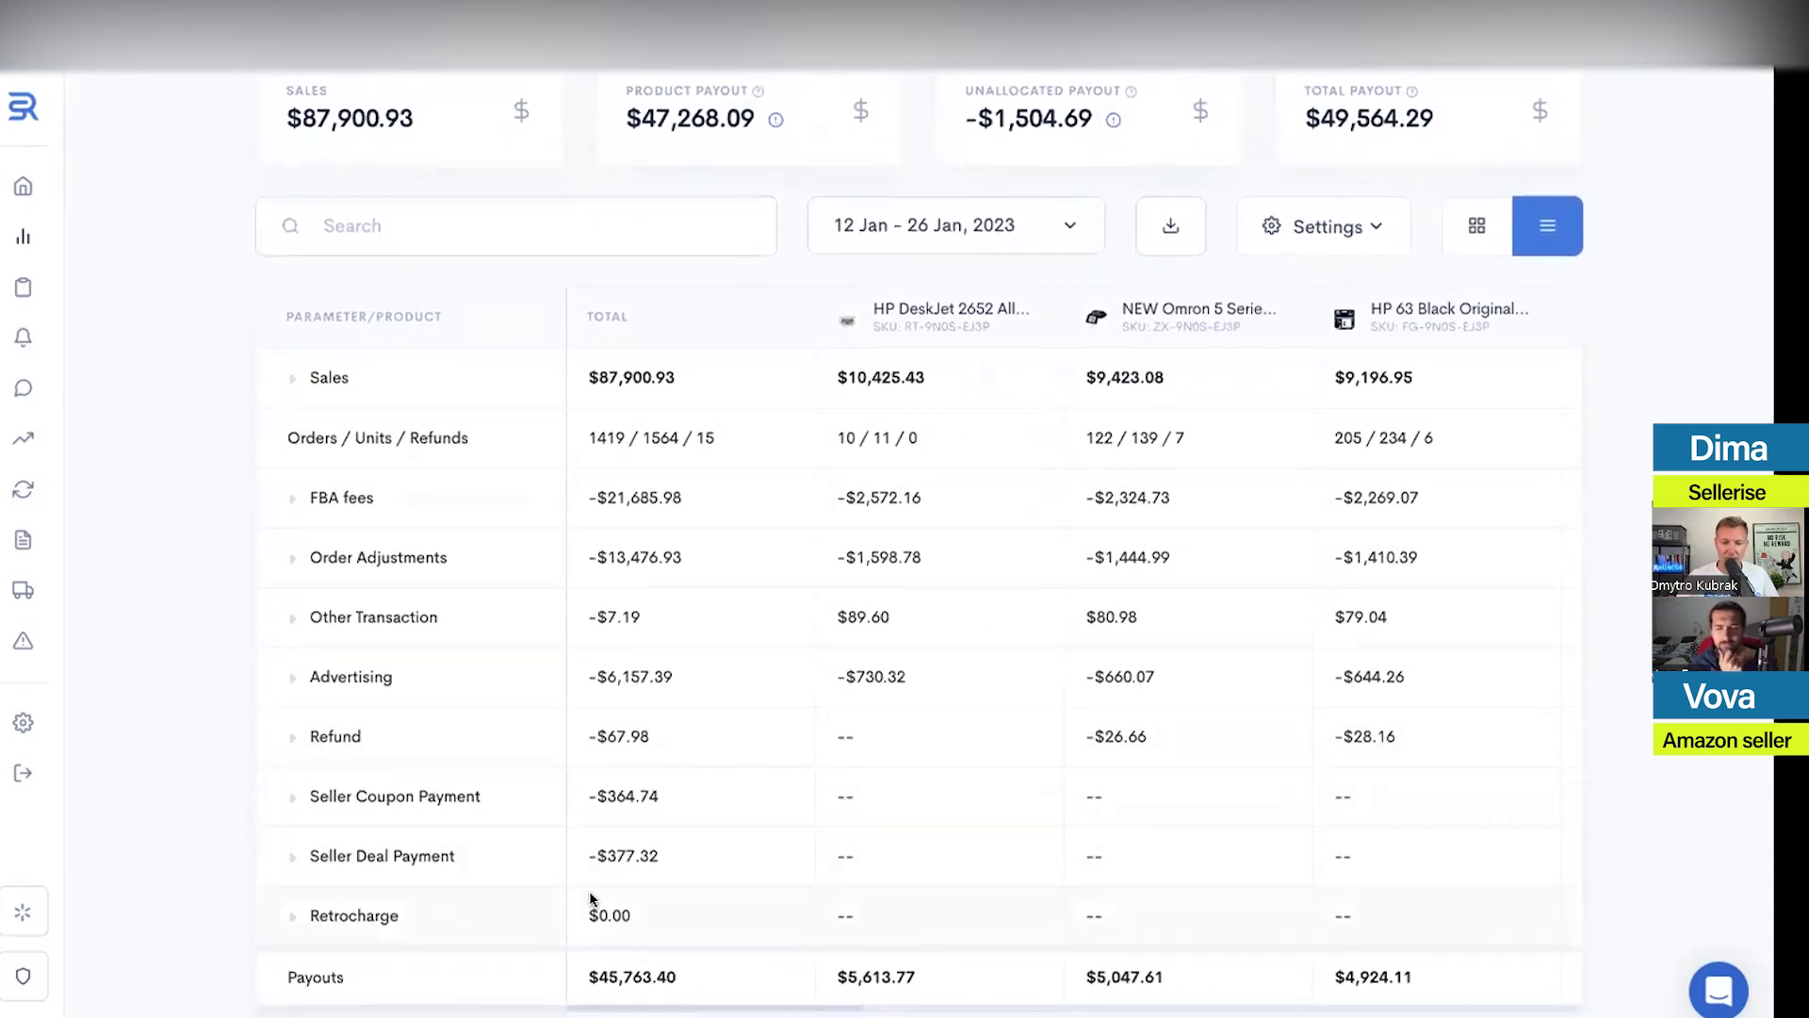
{"action": "left_click", "coordinate": [294, 381]}
{"action": "left_click", "coordinate": [294, 382]}
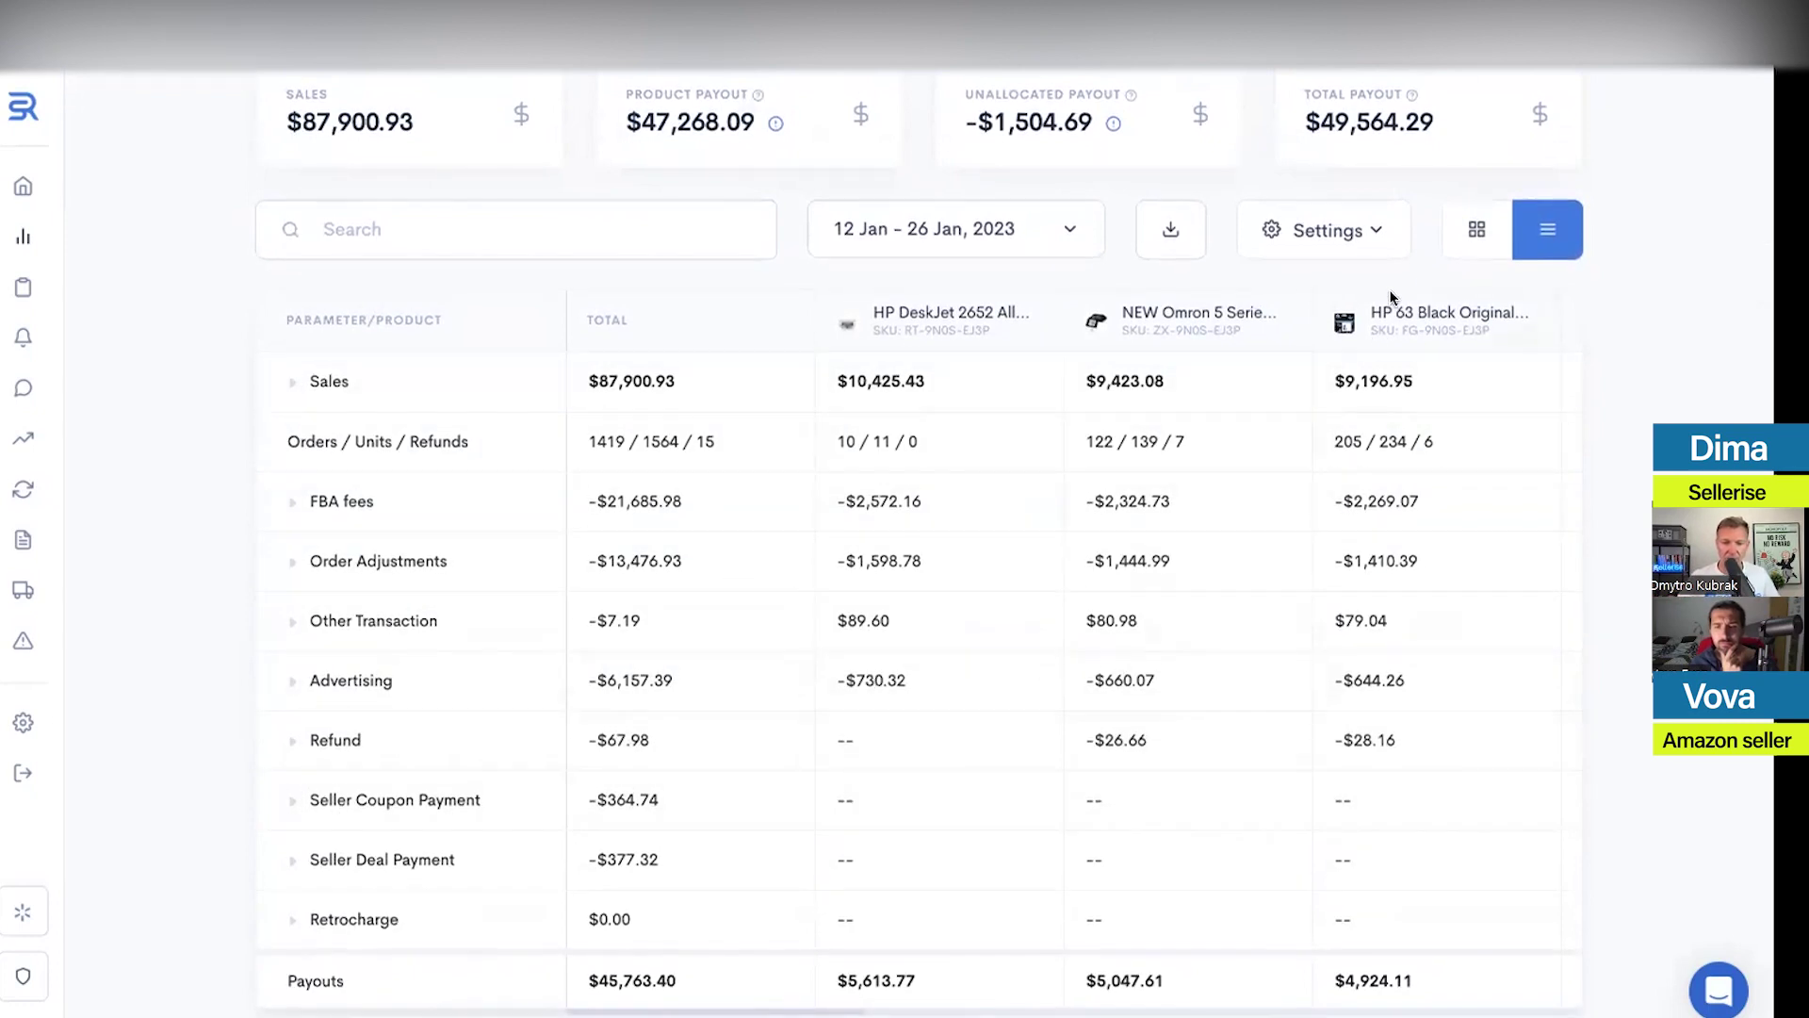
Turn on Show Cost of Goods and Manual Adjustments for the payout table
{"action": "left_click", "coordinate": [1338, 227]}
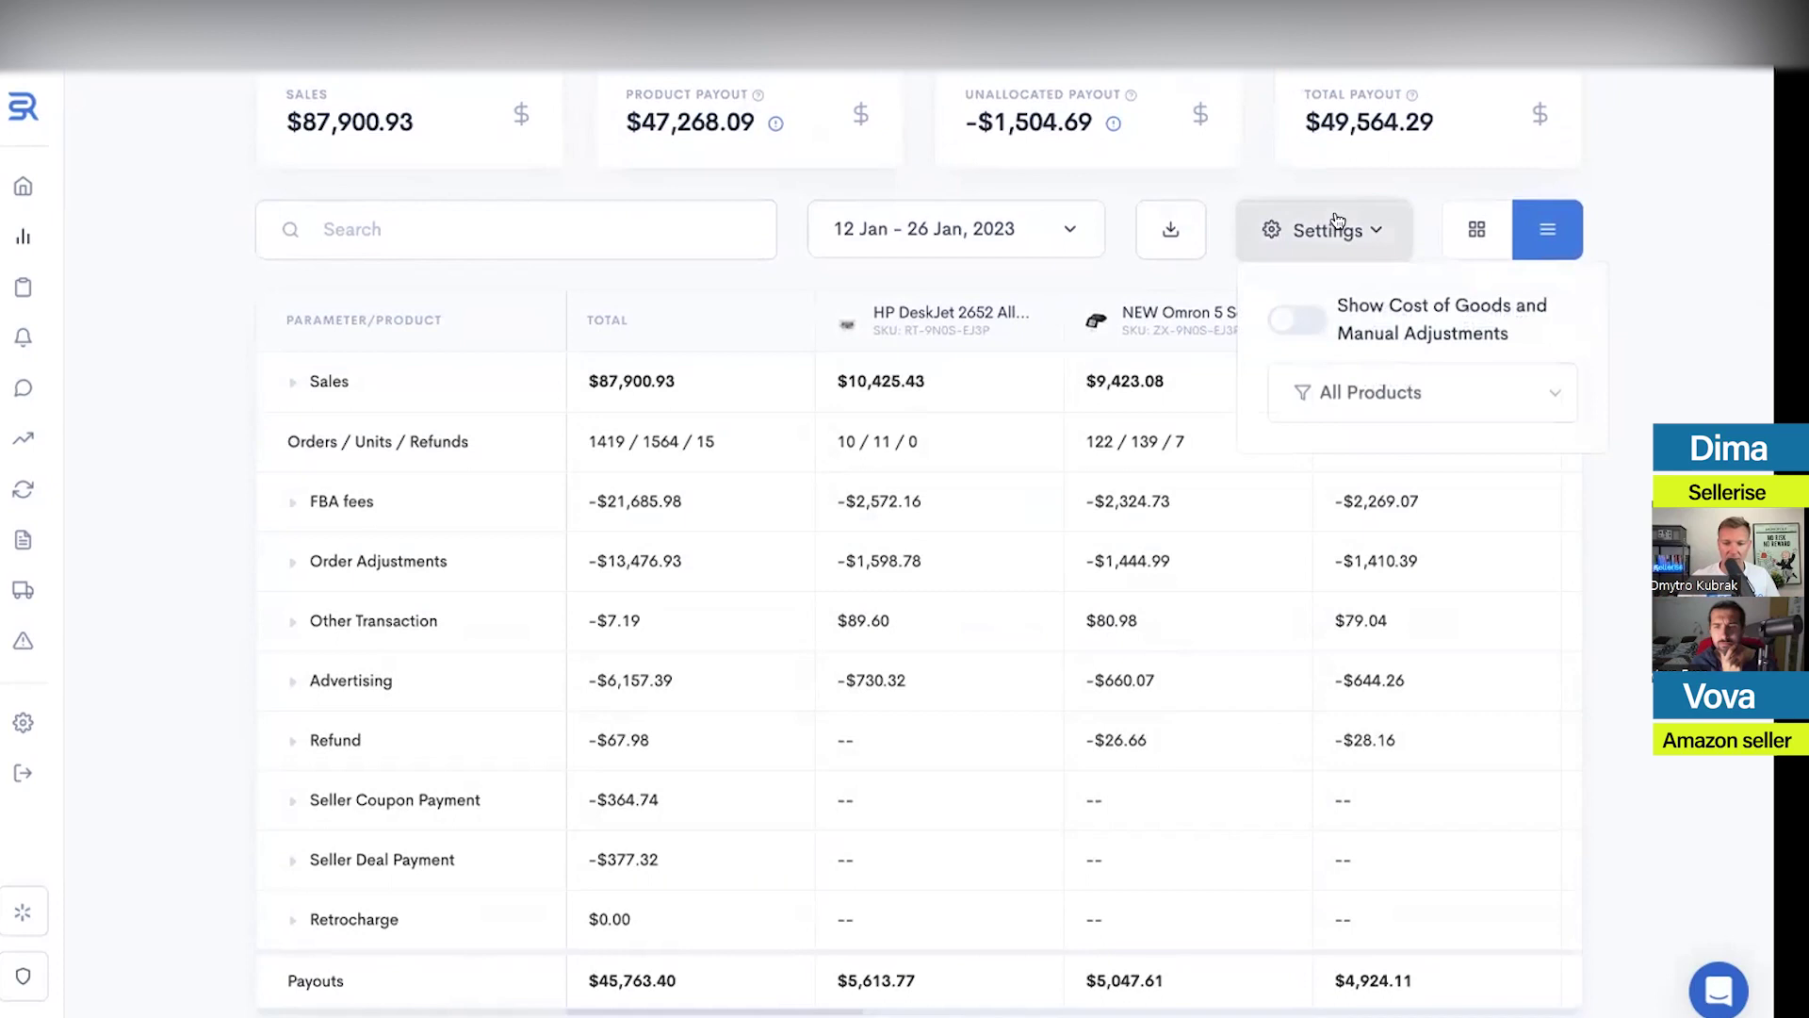
{"action": "left_click", "coordinate": [1291, 324]}
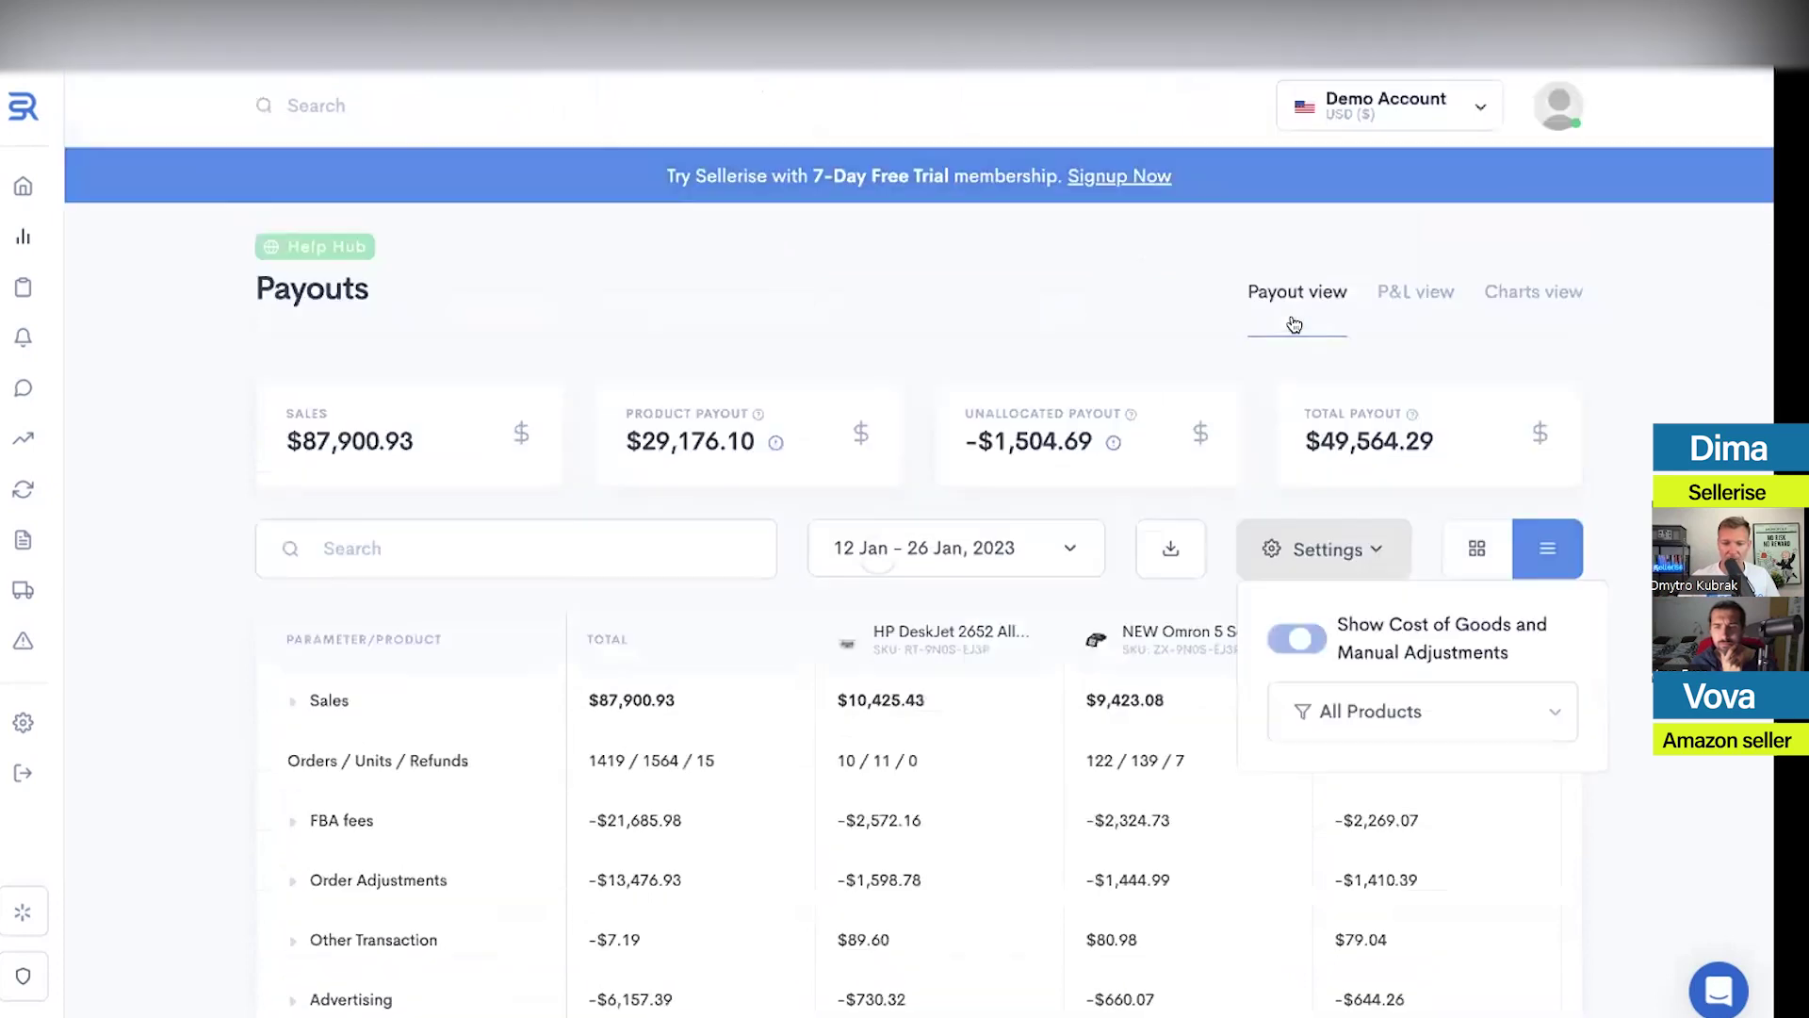
{"action": "scroll", "coordinate": [1358, 644], "scroll_direction": "down", "scroll_amount": 2}
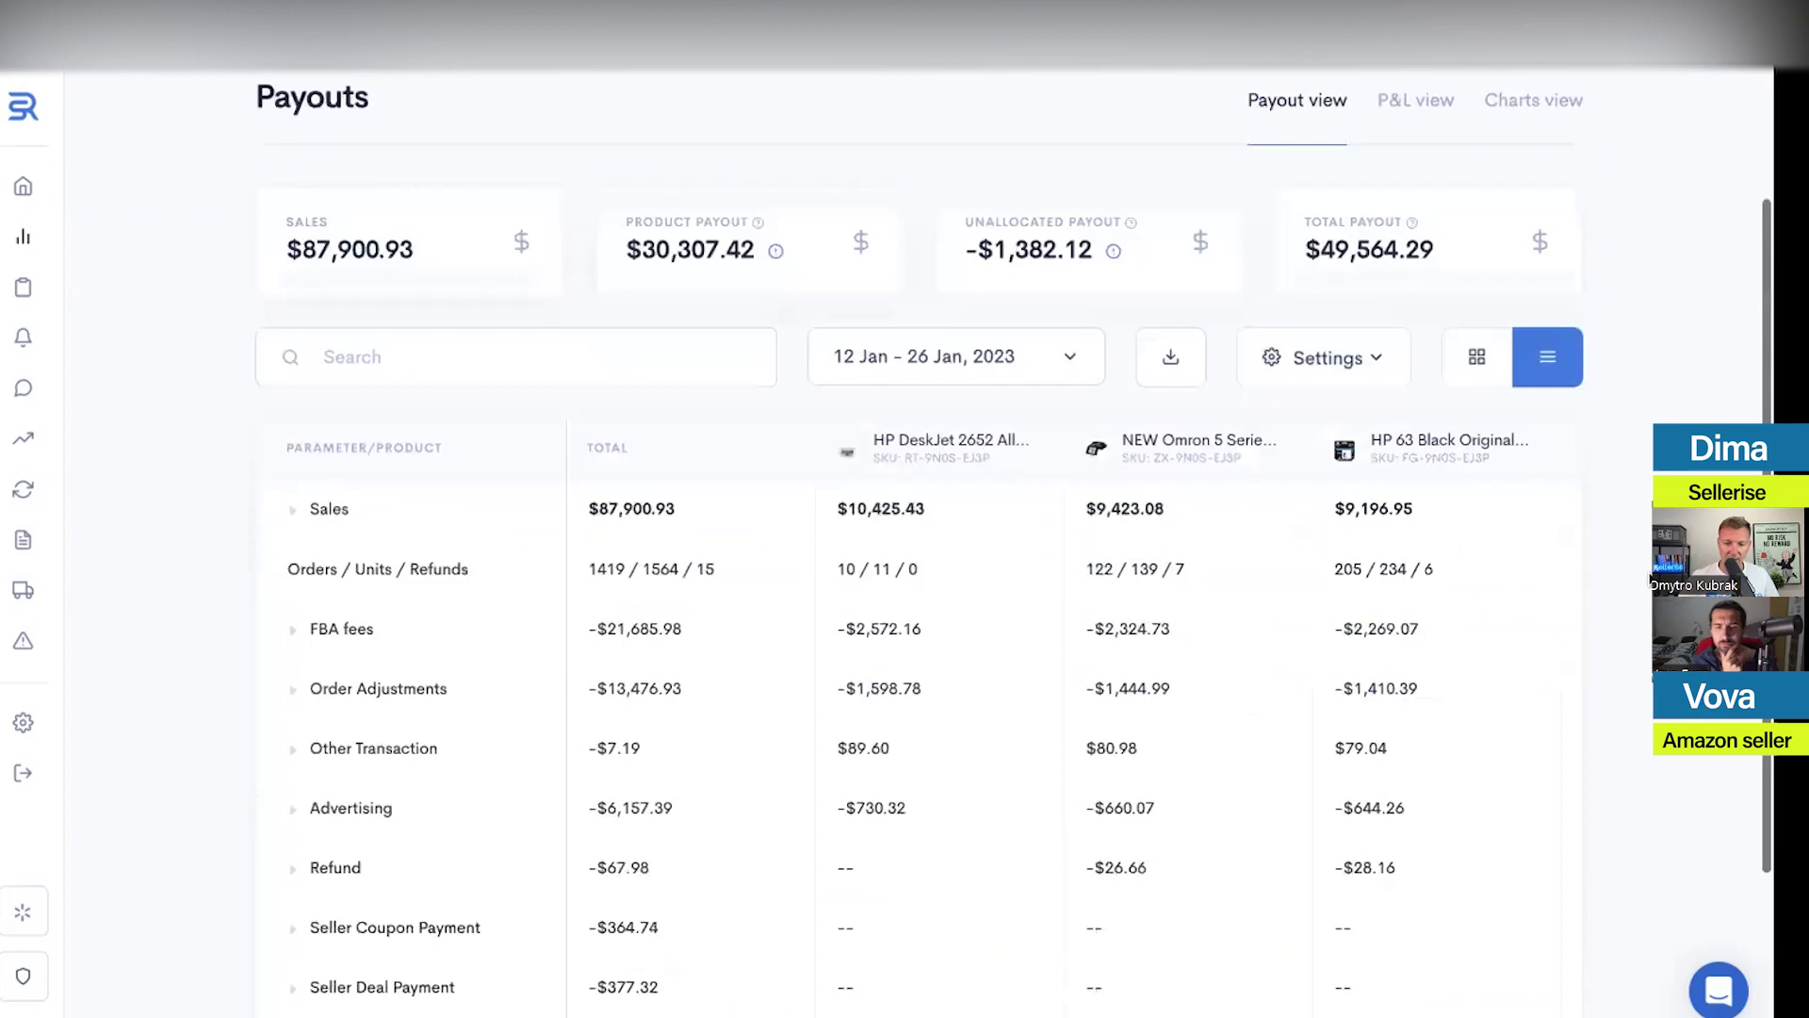
{"action": "scroll", "coordinate": [868, 807], "scroll_direction": "down", "scroll_amount": 3}
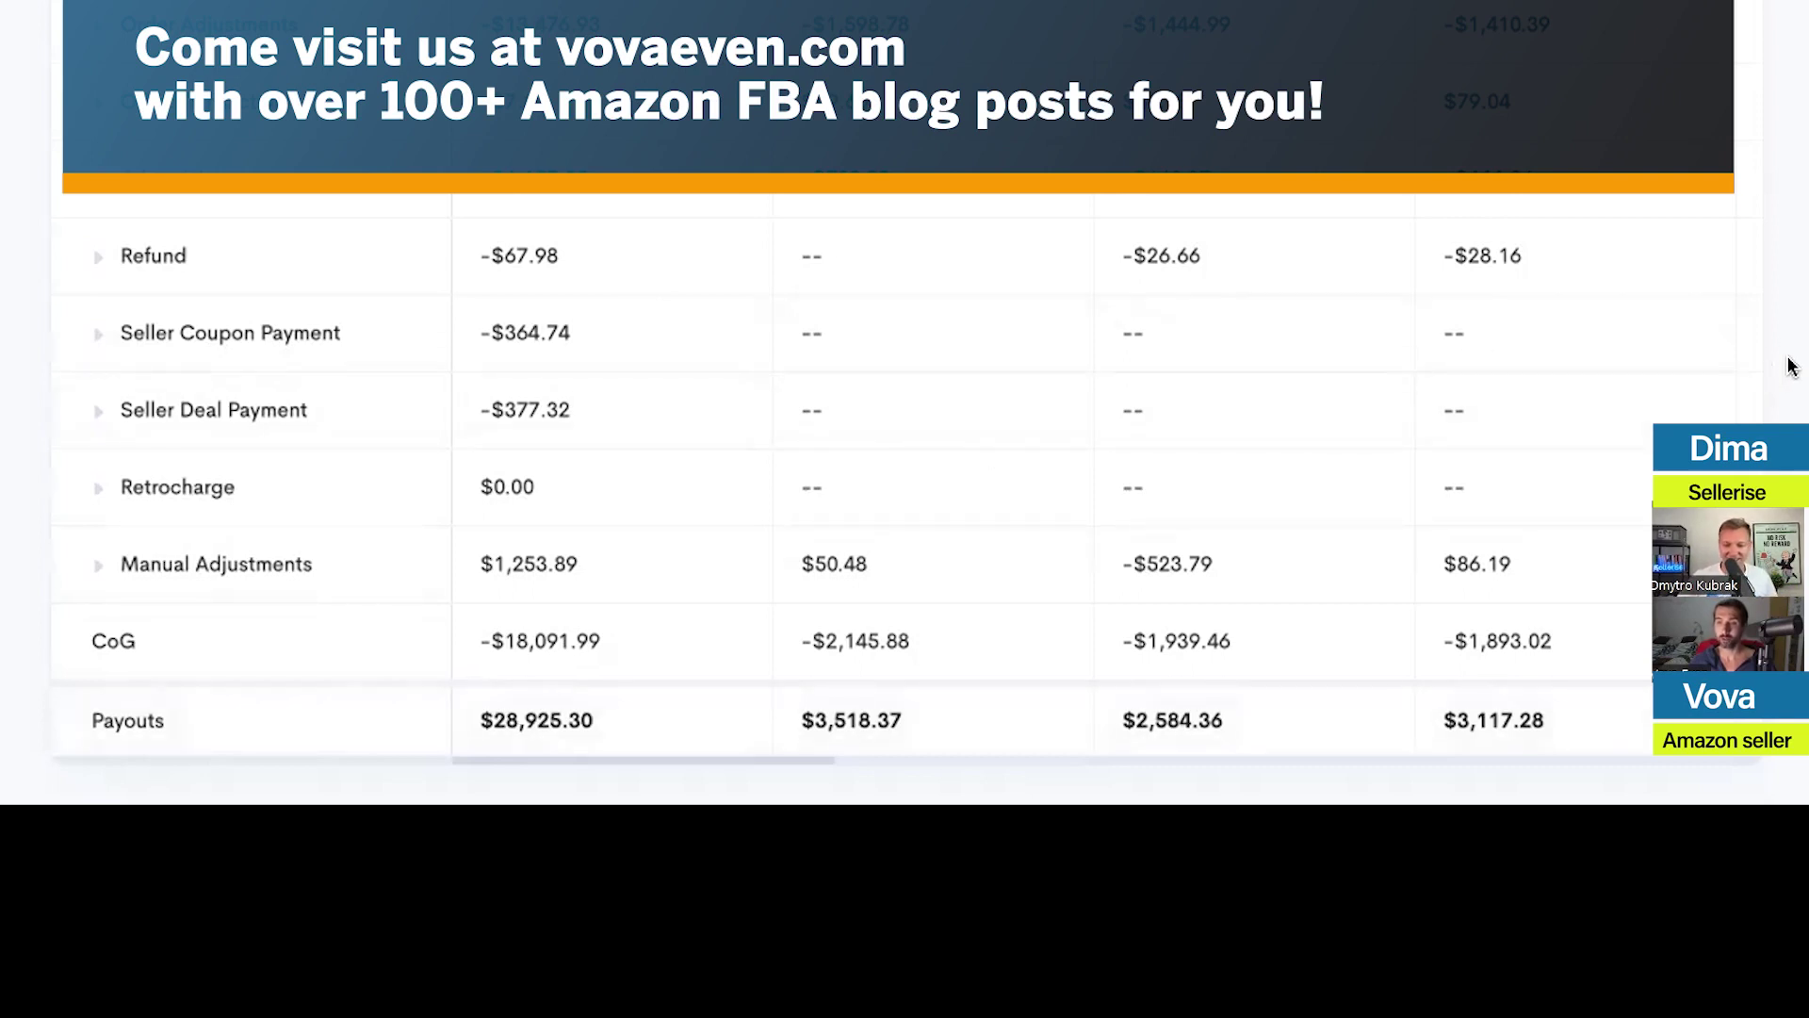
Compare the payout summary cards with the Manual Adjustments, CoG and Payouts rows of the table
{"action": "scroll", "coordinate": [1777, 369], "scroll_direction": "up", "scroll_amount": 10}
{"action": "scroll", "coordinate": [1795, 366], "scroll_direction": "down", "scroll_amount": 6}
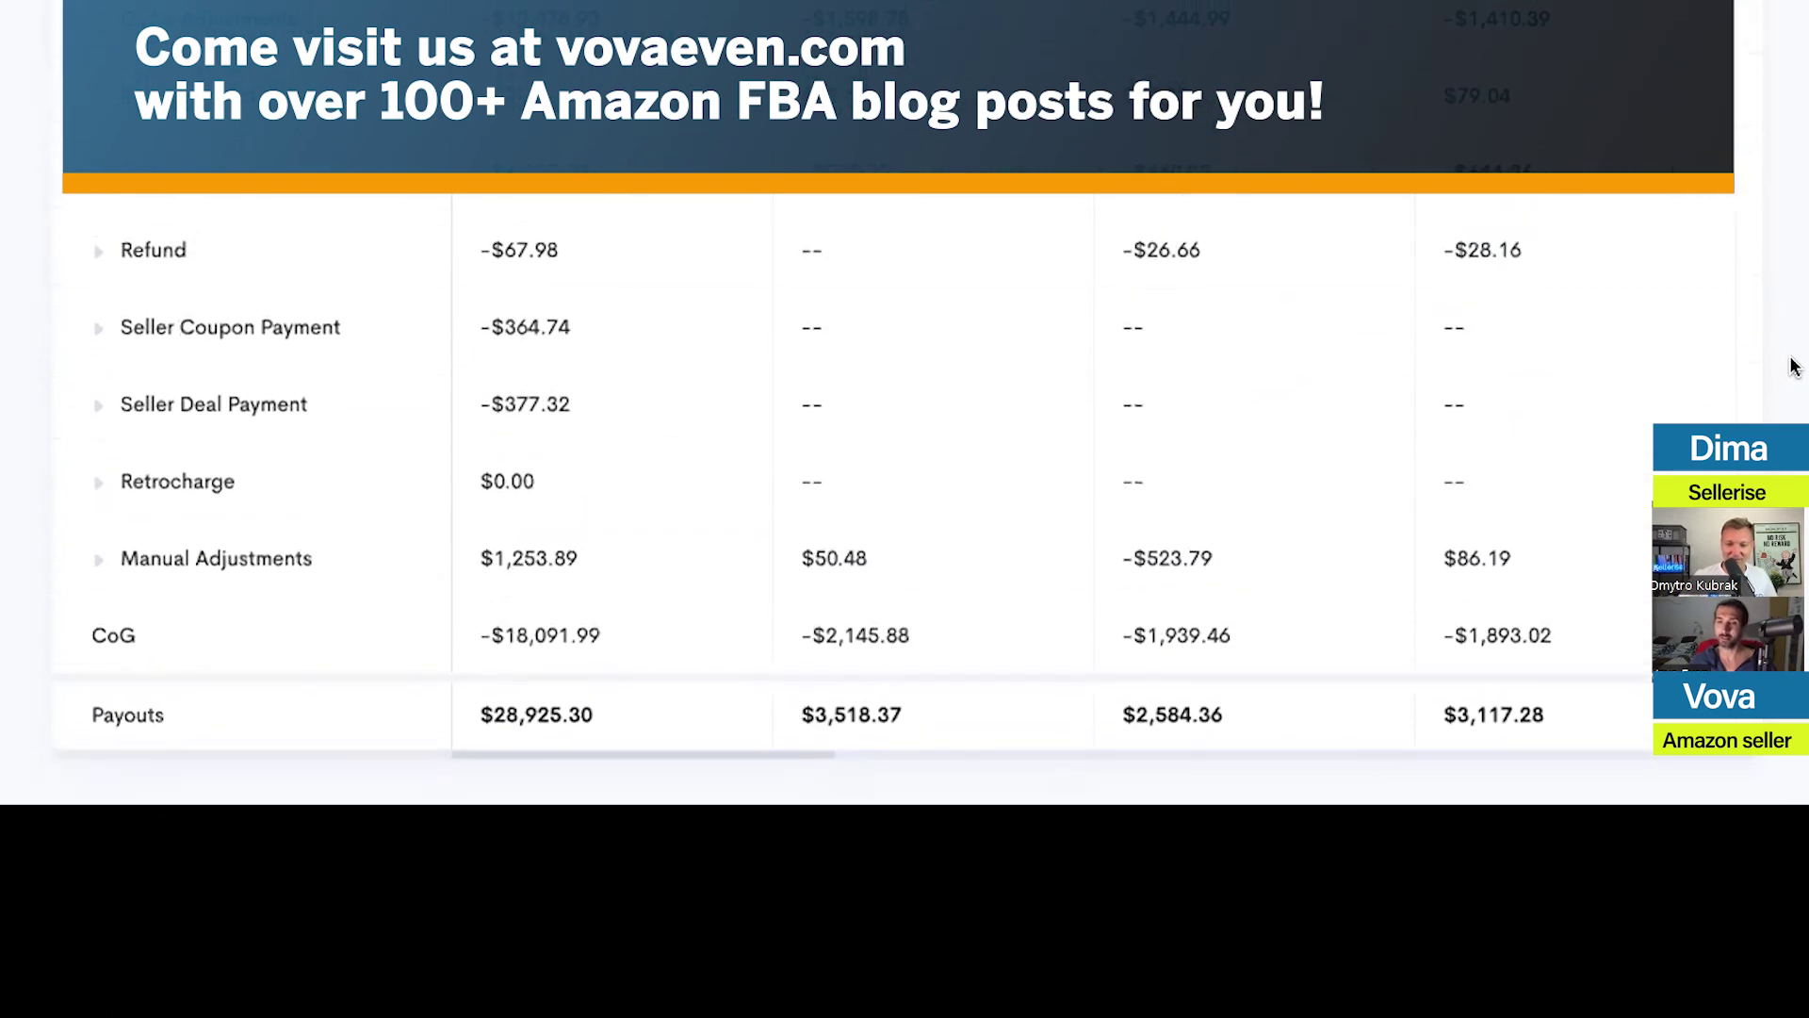
{"action": "scroll", "coordinate": [1195, 336], "scroll_direction": "up", "scroll_amount": 10}
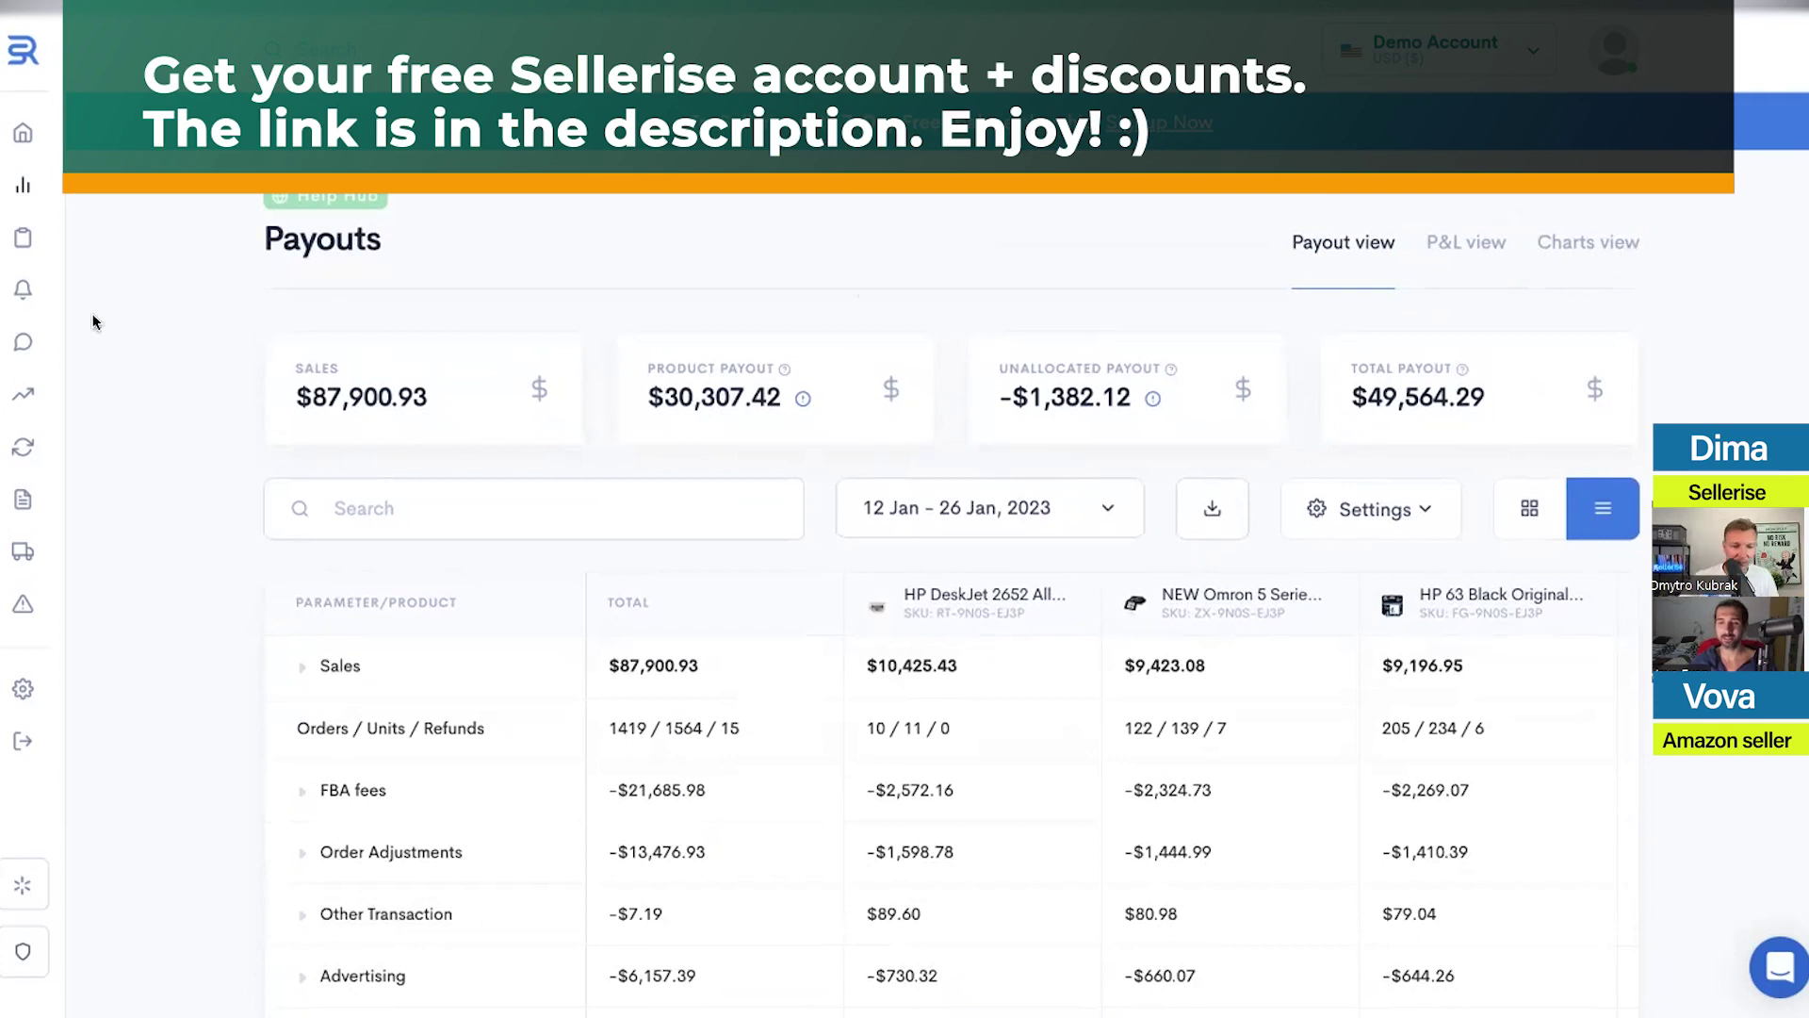
{"action": "mouse_move", "coordinate": [57, 325]}
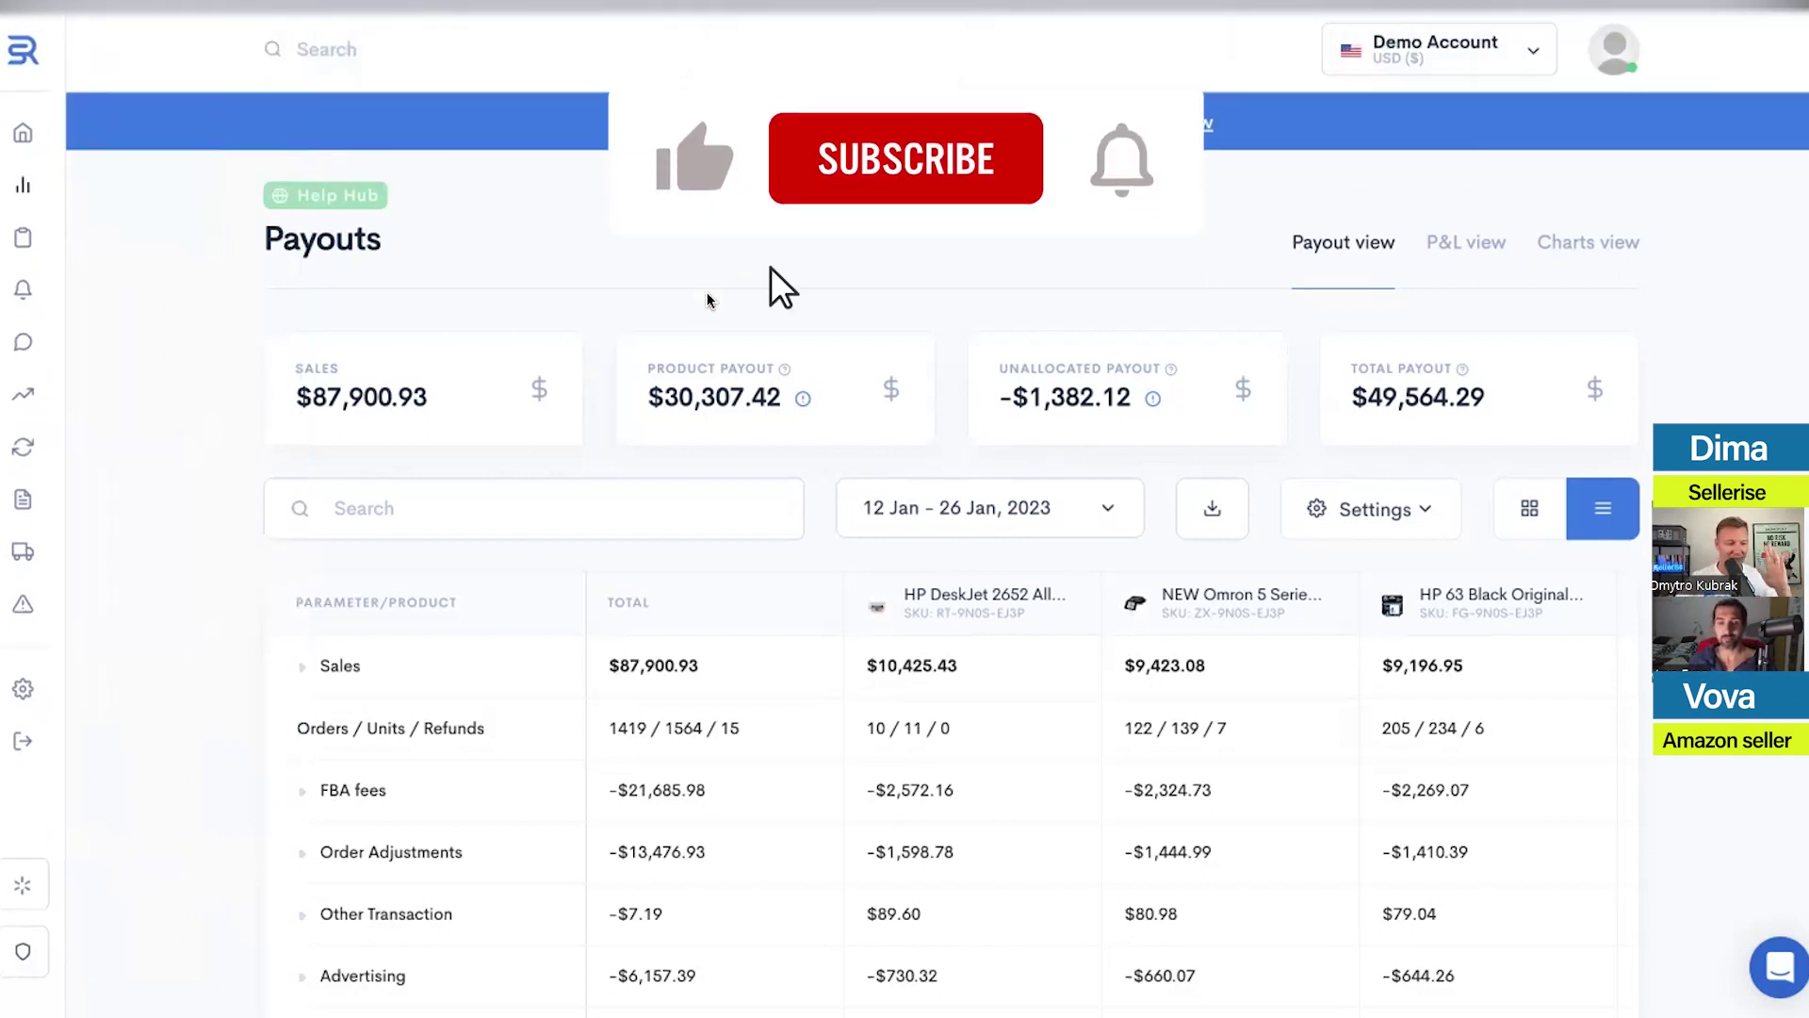
{"action": "scroll", "coordinate": [781, 293], "scroll_direction": "down", "scroll_amount": 5}
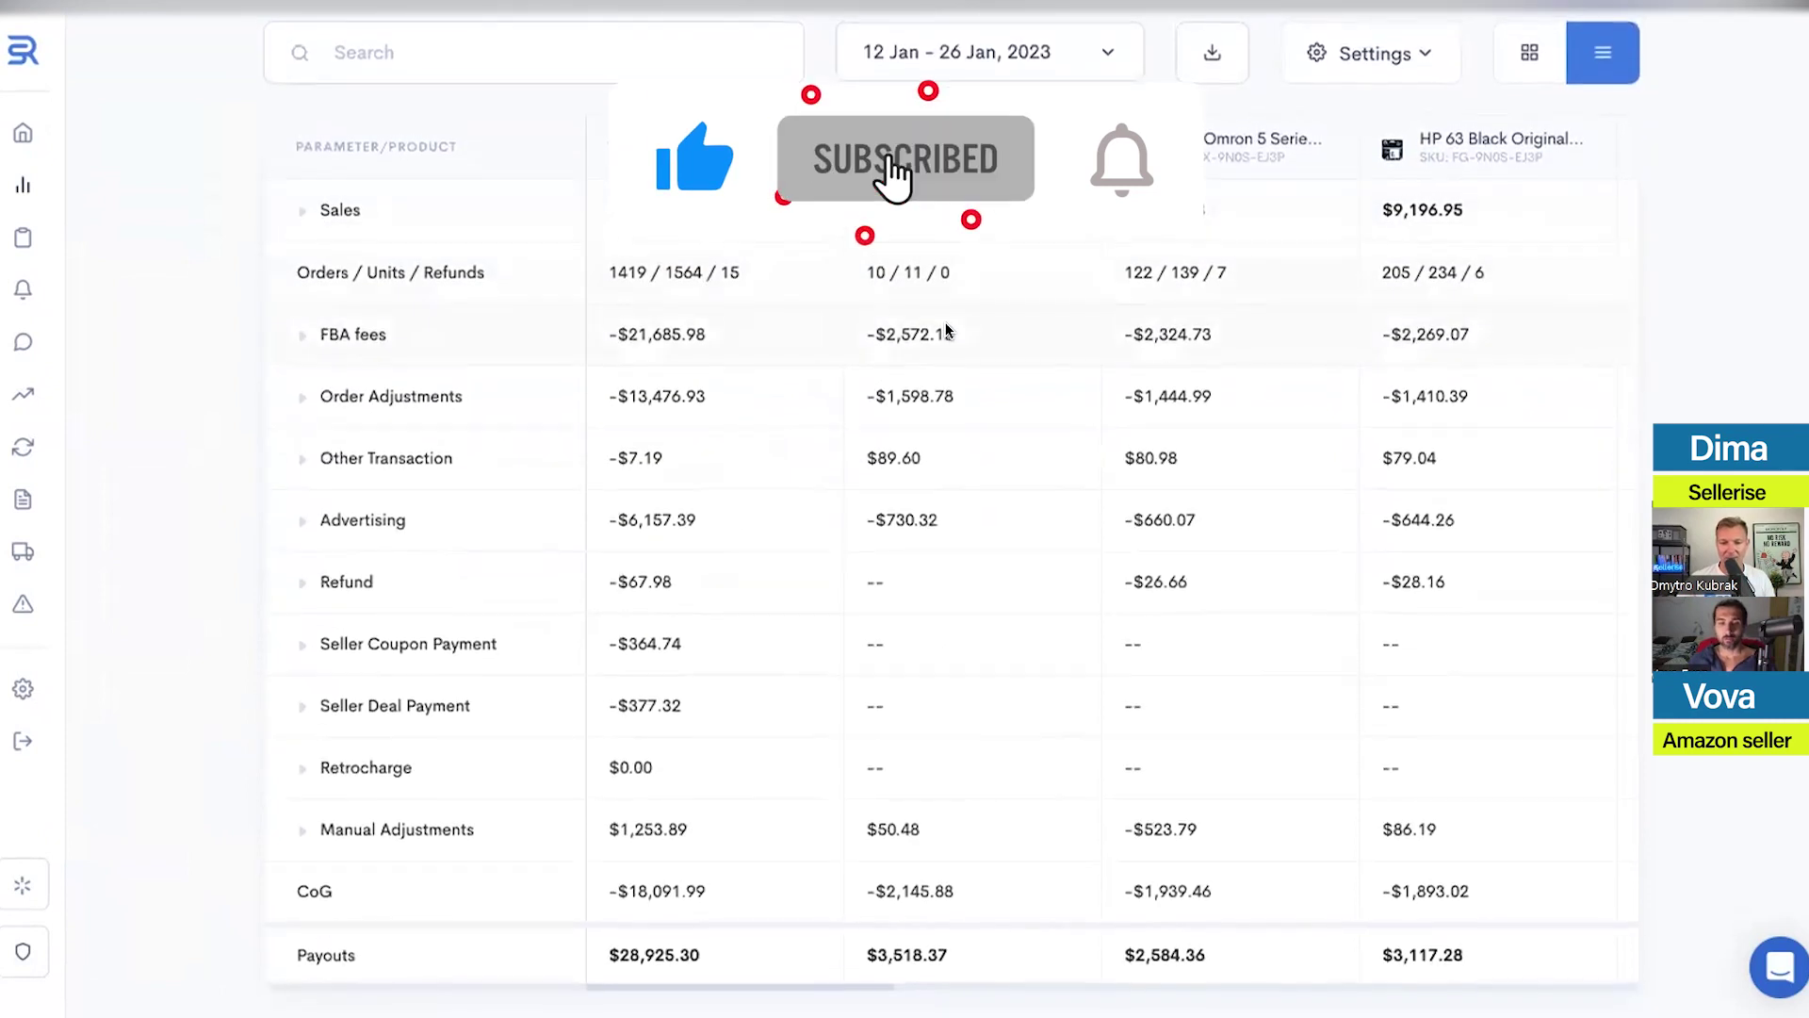
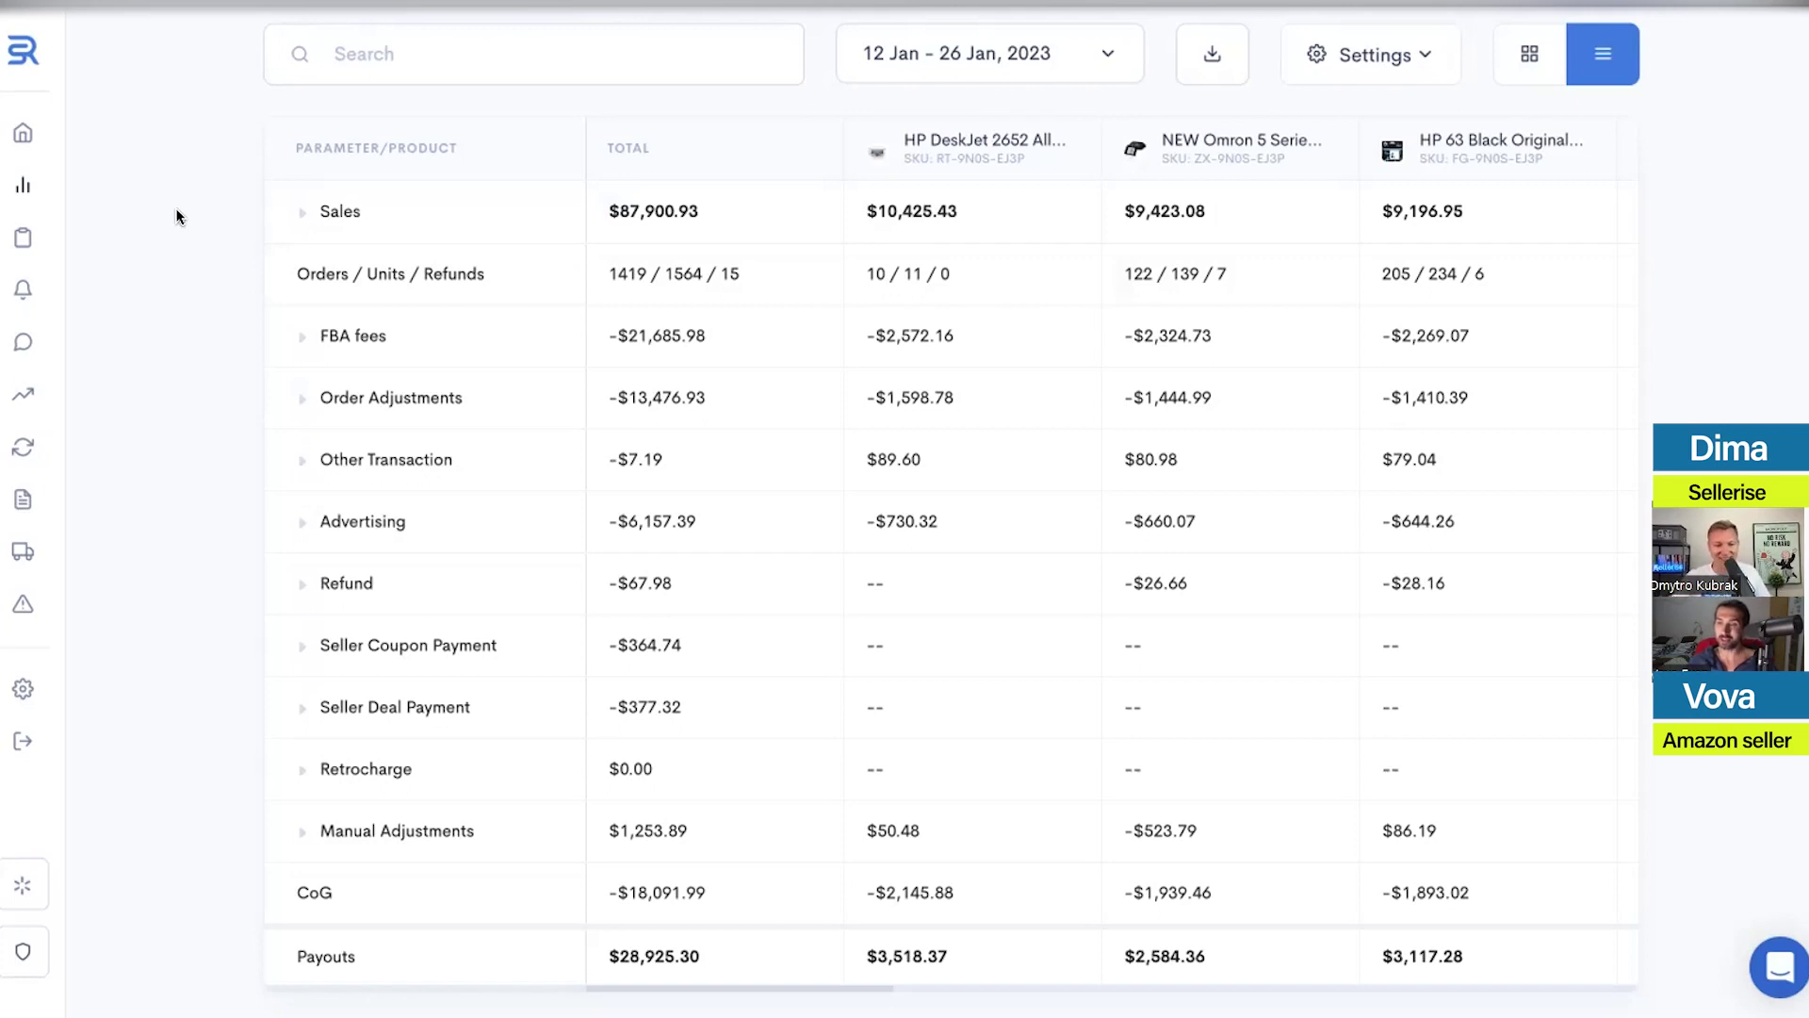
Open the PPC Dashboard and review the Sponsored Products summary cards and report for the last 30 days
{"action": "mouse_move", "coordinate": [60, 318]}
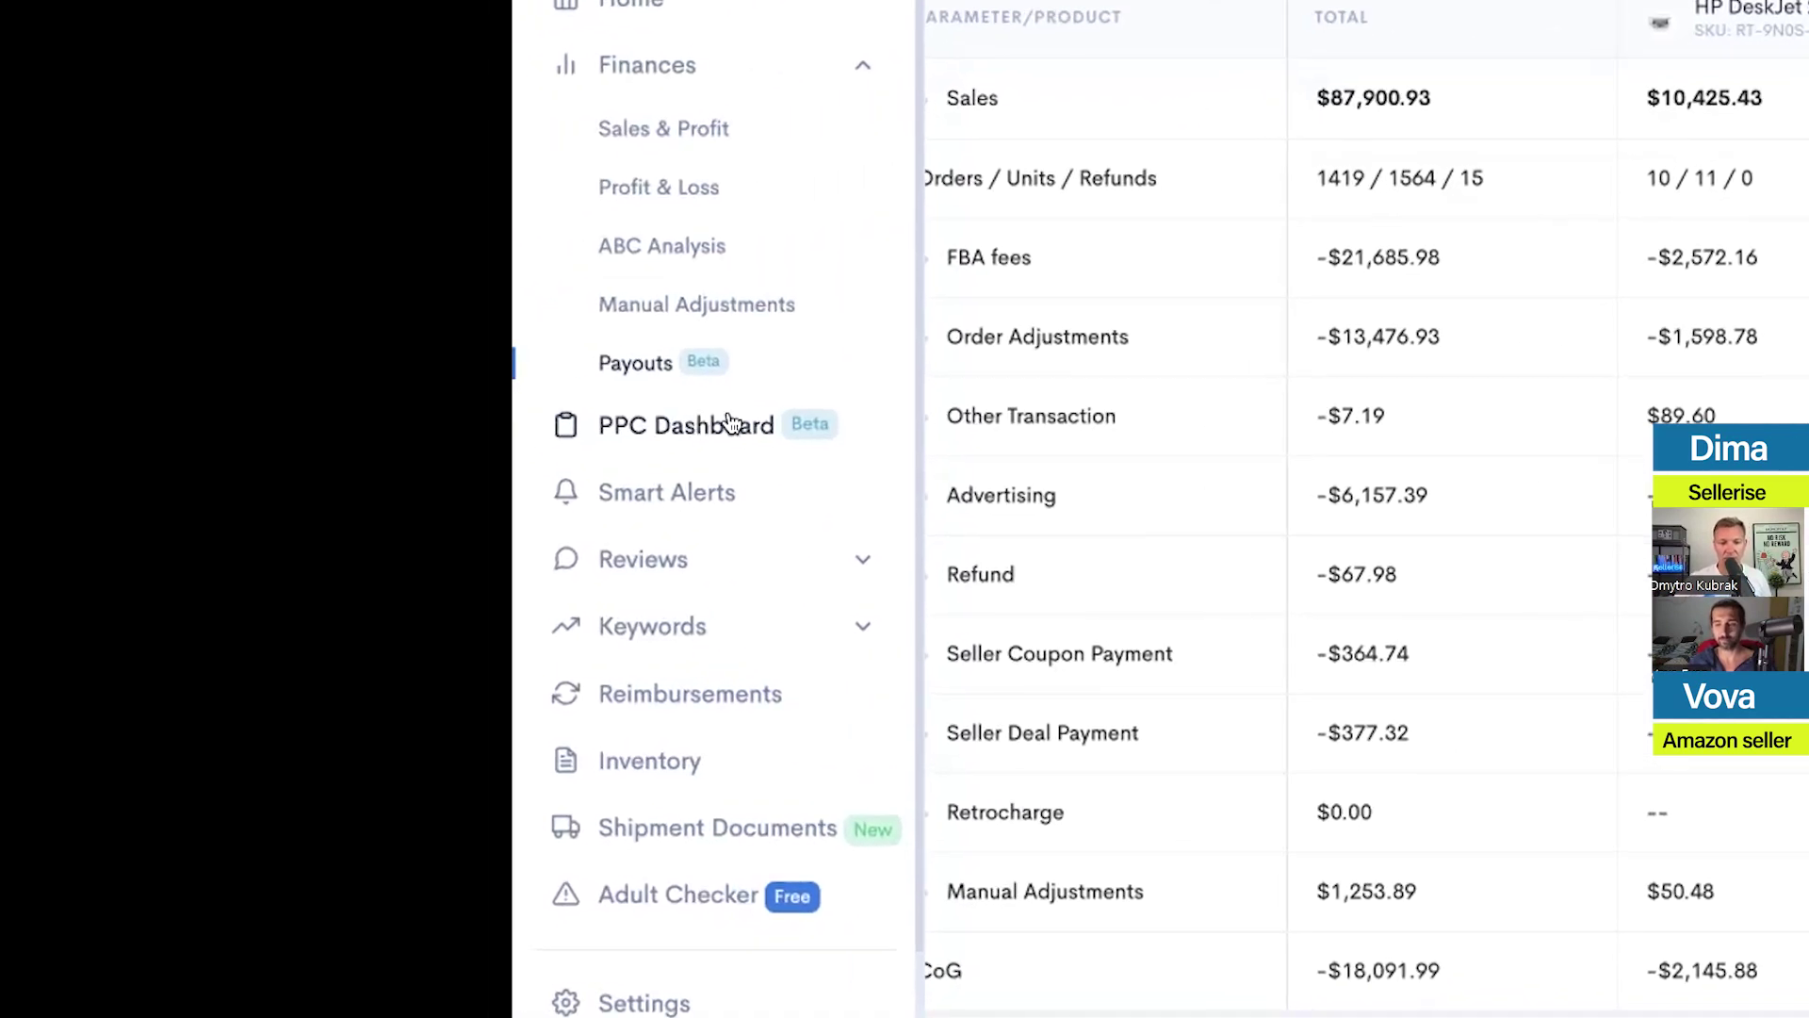
{"action": "left_click", "coordinate": [731, 423]}
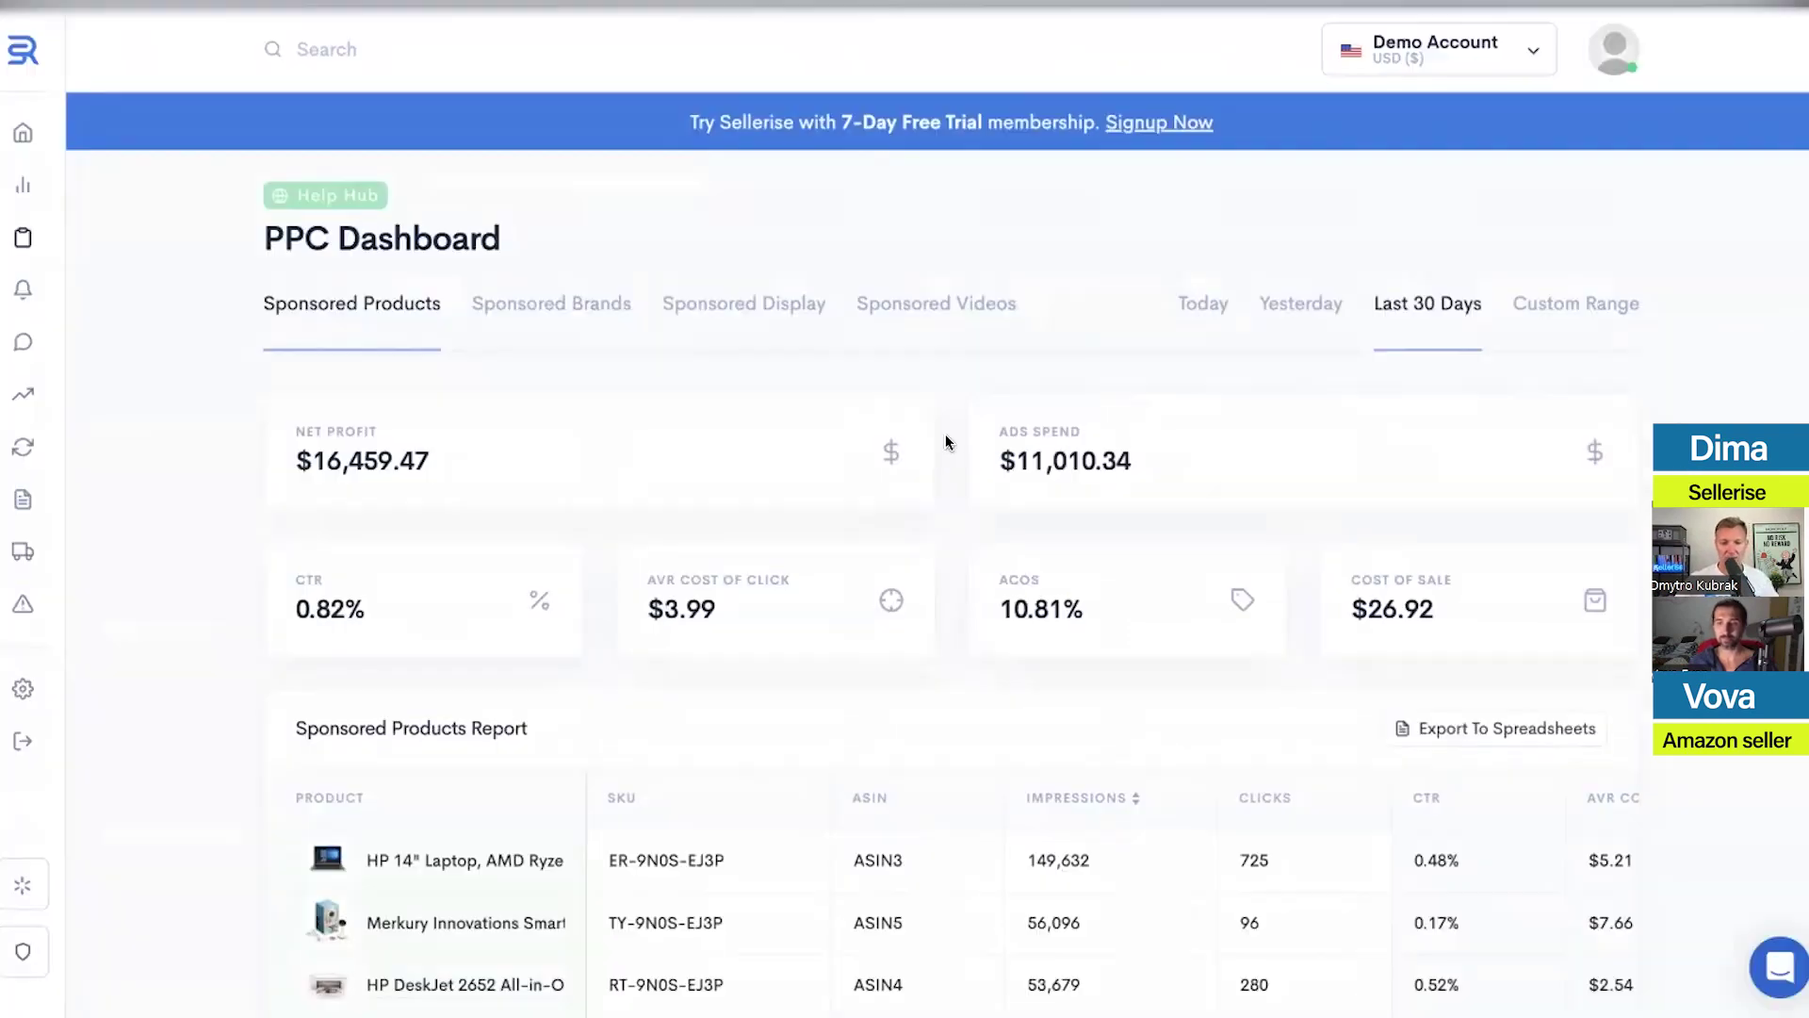
{"action": "scroll", "coordinate": [1760, 387], "scroll_direction": "down", "scroll_amount": 1}
{"action": "scroll", "coordinate": [946, 441], "scroll_direction": "down", "scroll_amount": 1}
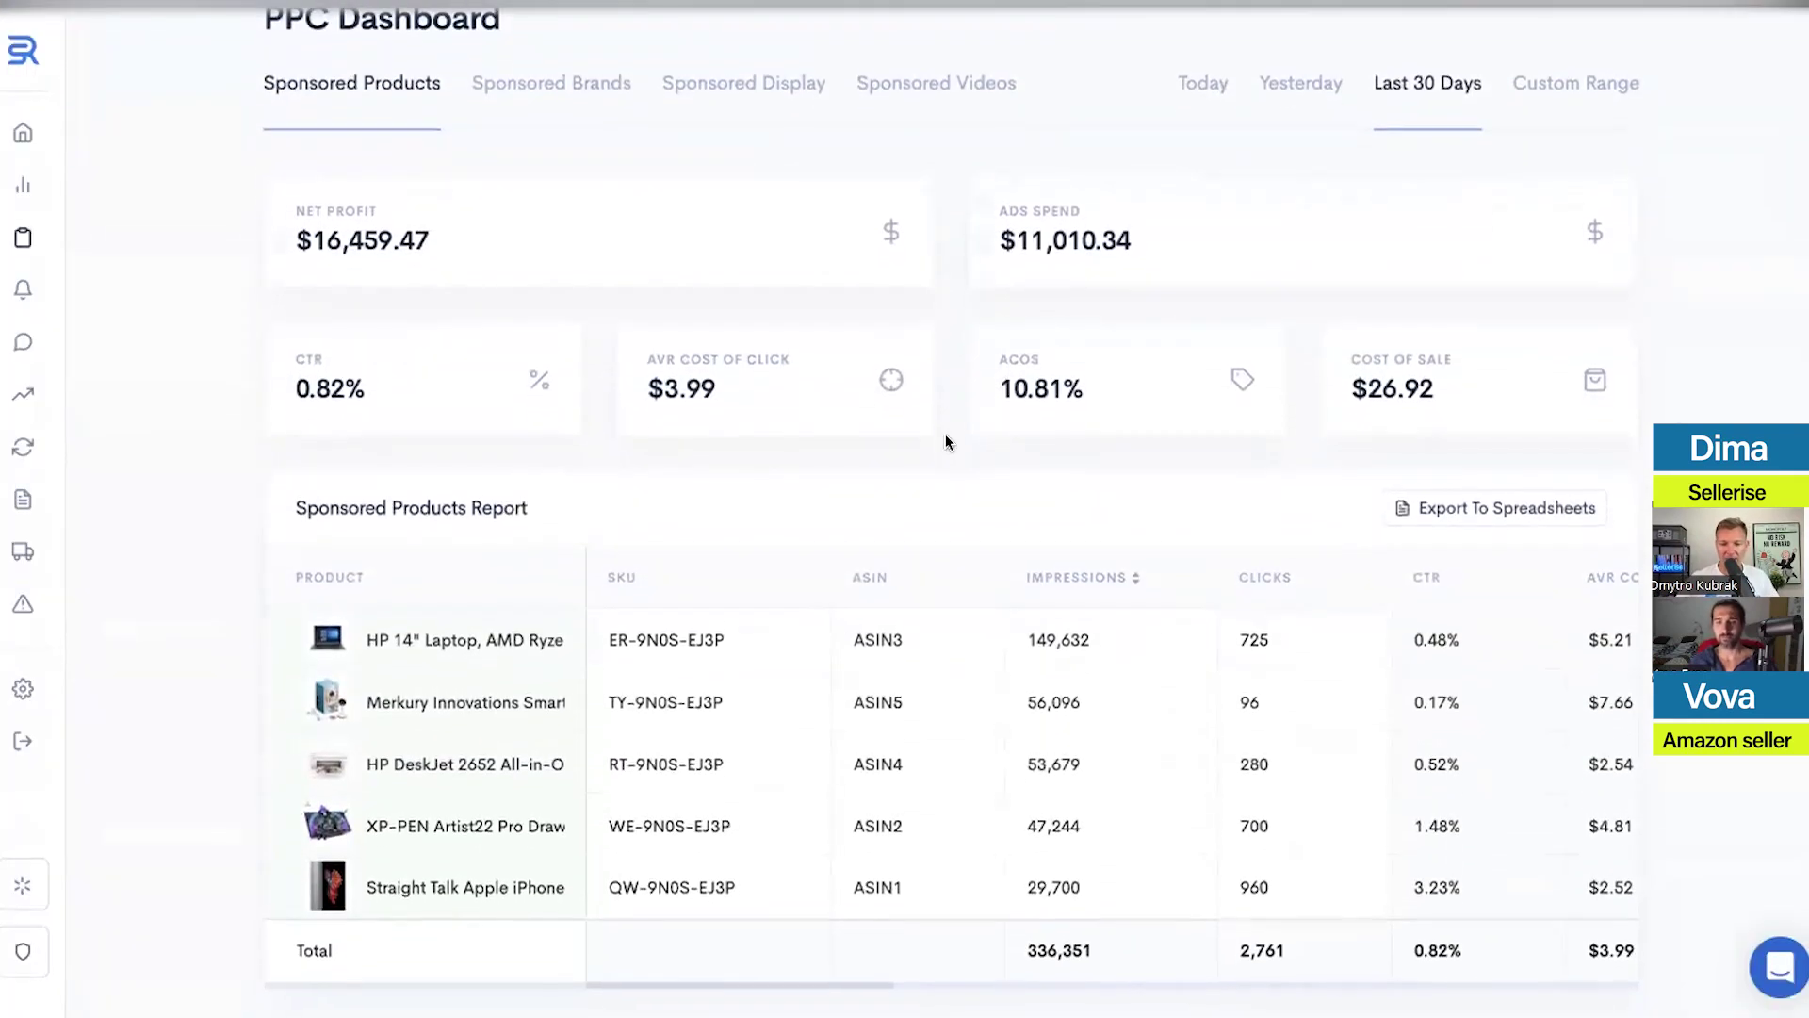
{"action": "scroll", "coordinate": [946, 441], "scroll_direction": "up", "scroll_amount": 3}
{"action": "scroll", "coordinate": [946, 441], "scroll_direction": "down", "scroll_amount": 2}
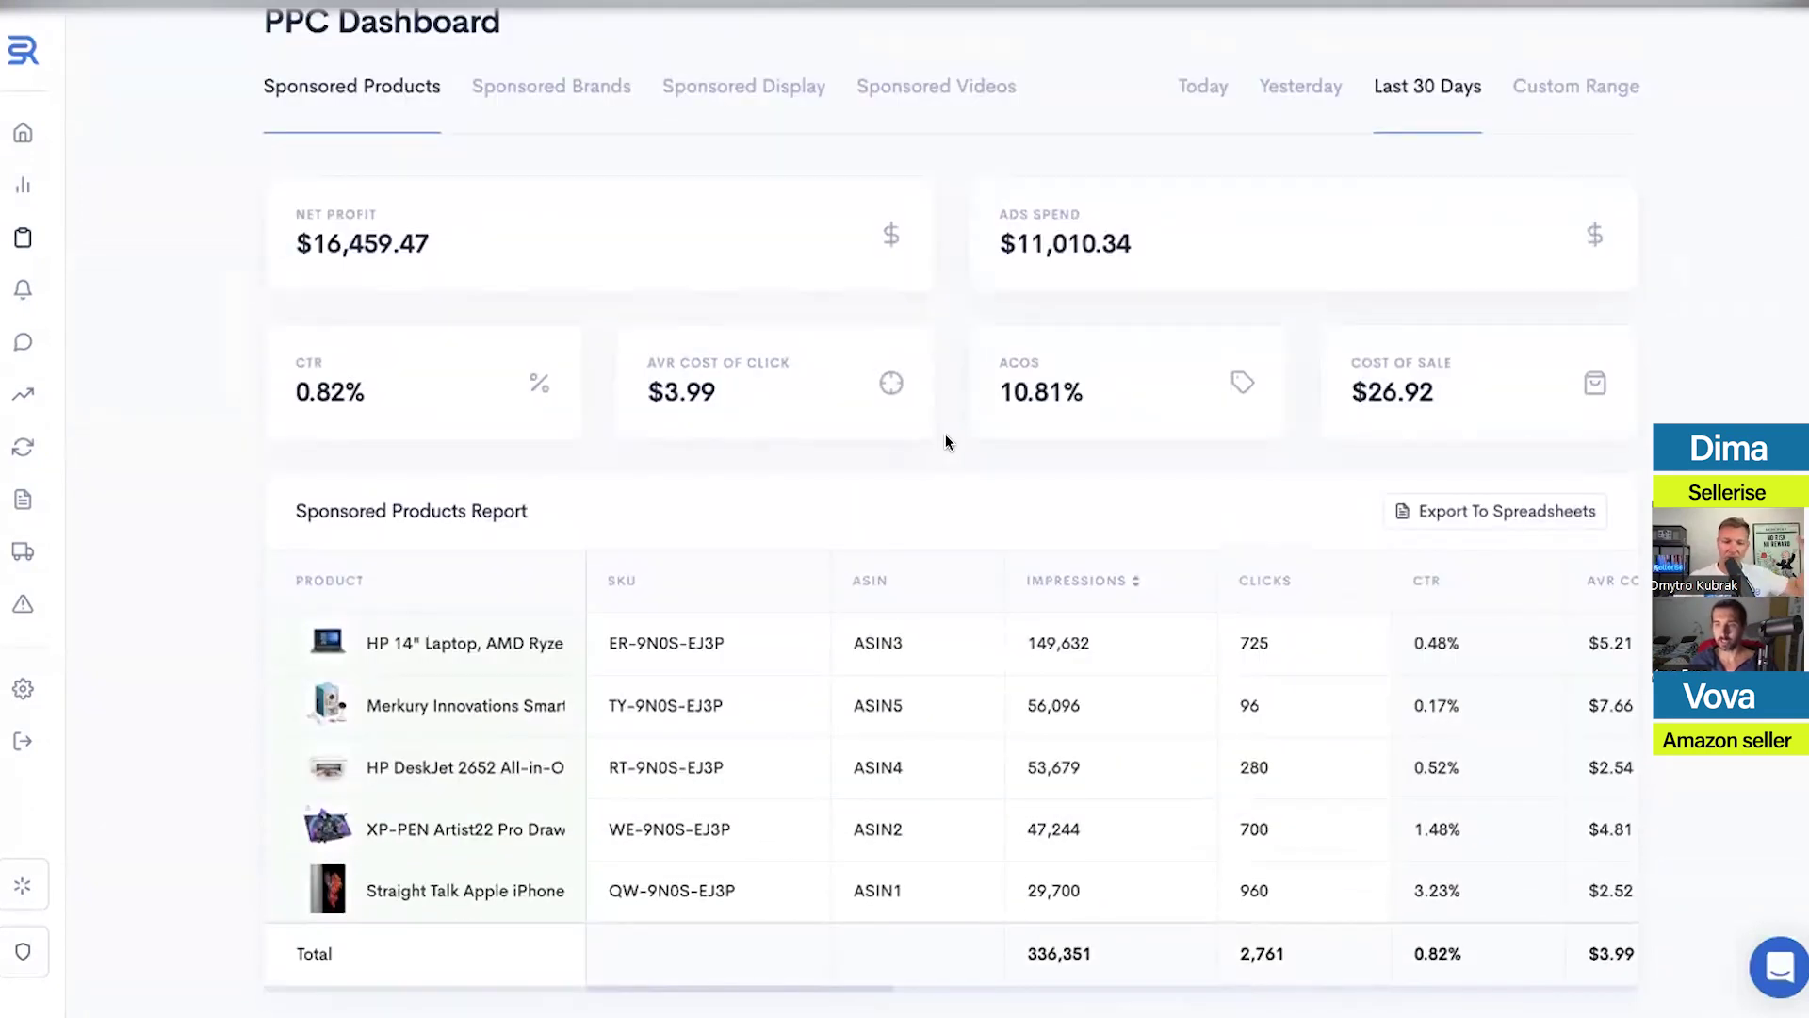
{"action": "scroll", "coordinate": [946, 441], "scroll_direction": "up", "scroll_amount": 1}
{"action": "scroll", "coordinate": [946, 441], "scroll_direction": "down", "scroll_amount": 1}
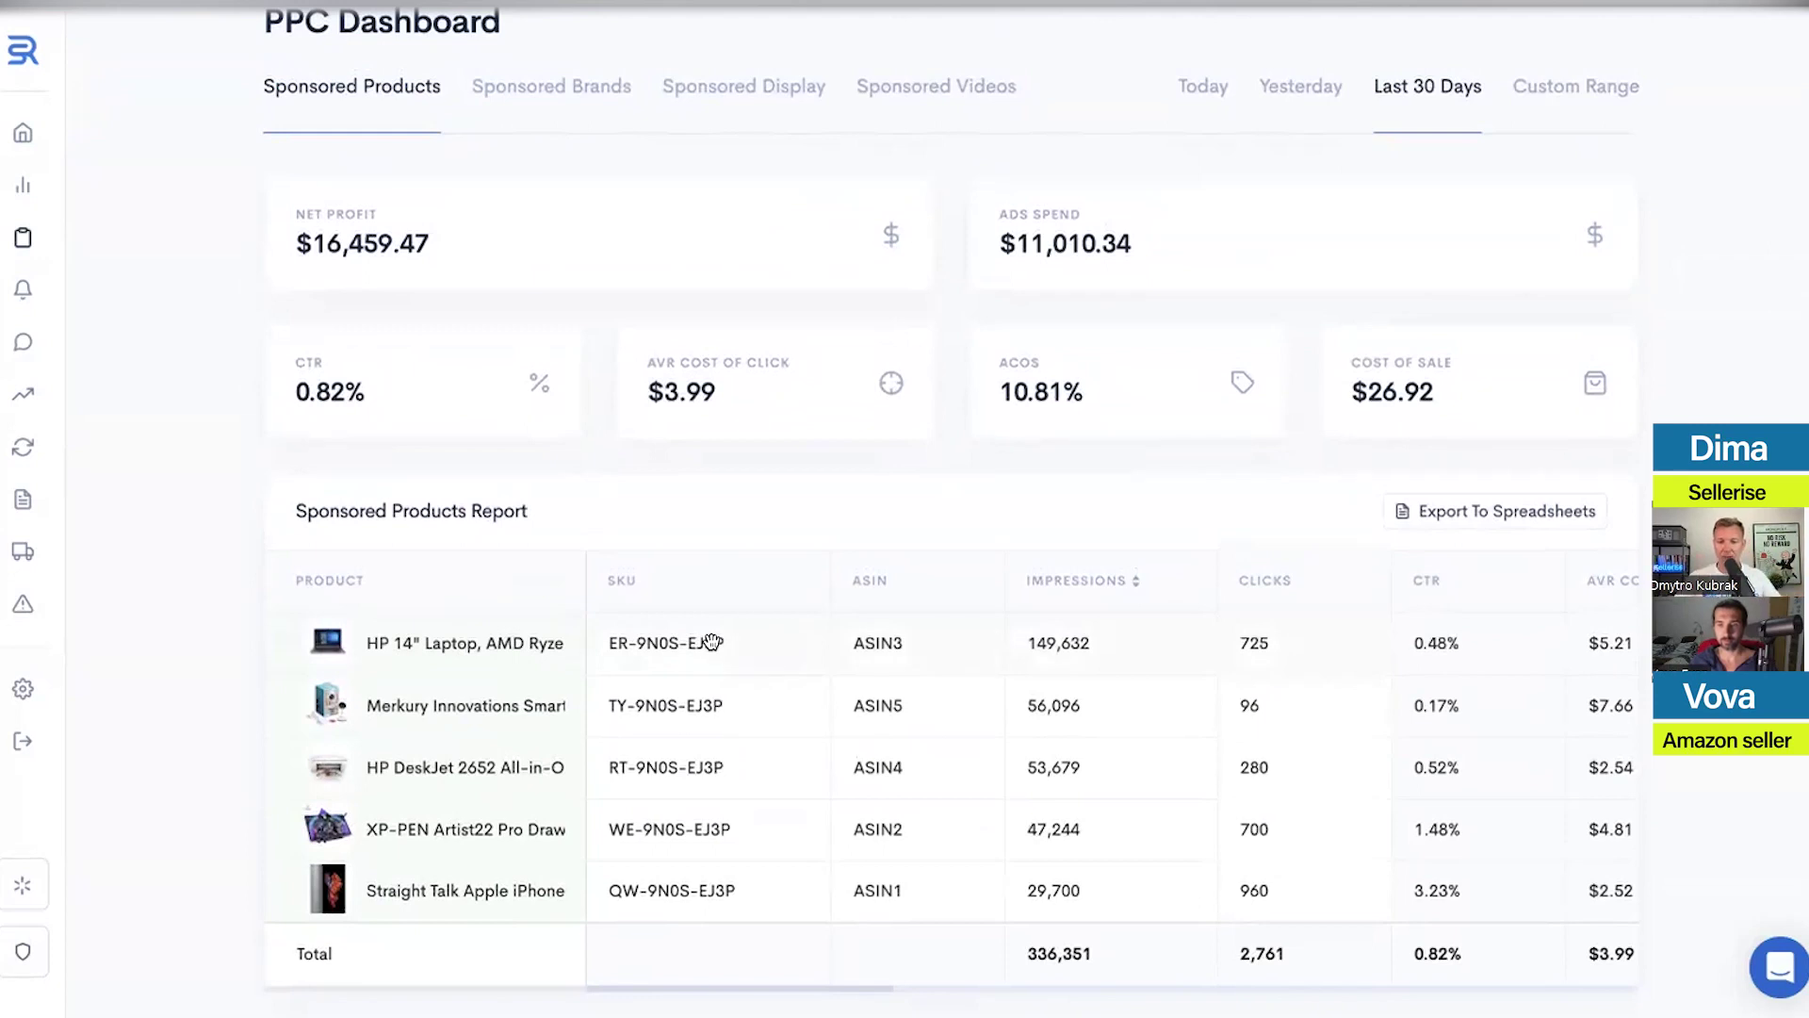
Examine the remaining columns of the Sponsored Products Report and return to its first columns
{"action": "scroll", "coordinate": [1013, 642], "scroll_direction": "right", "scroll_amount": 4}
{"action": "scroll", "coordinate": [1042, 652], "scroll_direction": "right", "scroll_amount": 3}
{"action": "scroll", "coordinate": [1037, 650], "scroll_direction": "left", "scroll_amount": 5}
{"action": "scroll", "coordinate": [1035, 652], "scroll_direction": "left", "scroll_amount": 3}
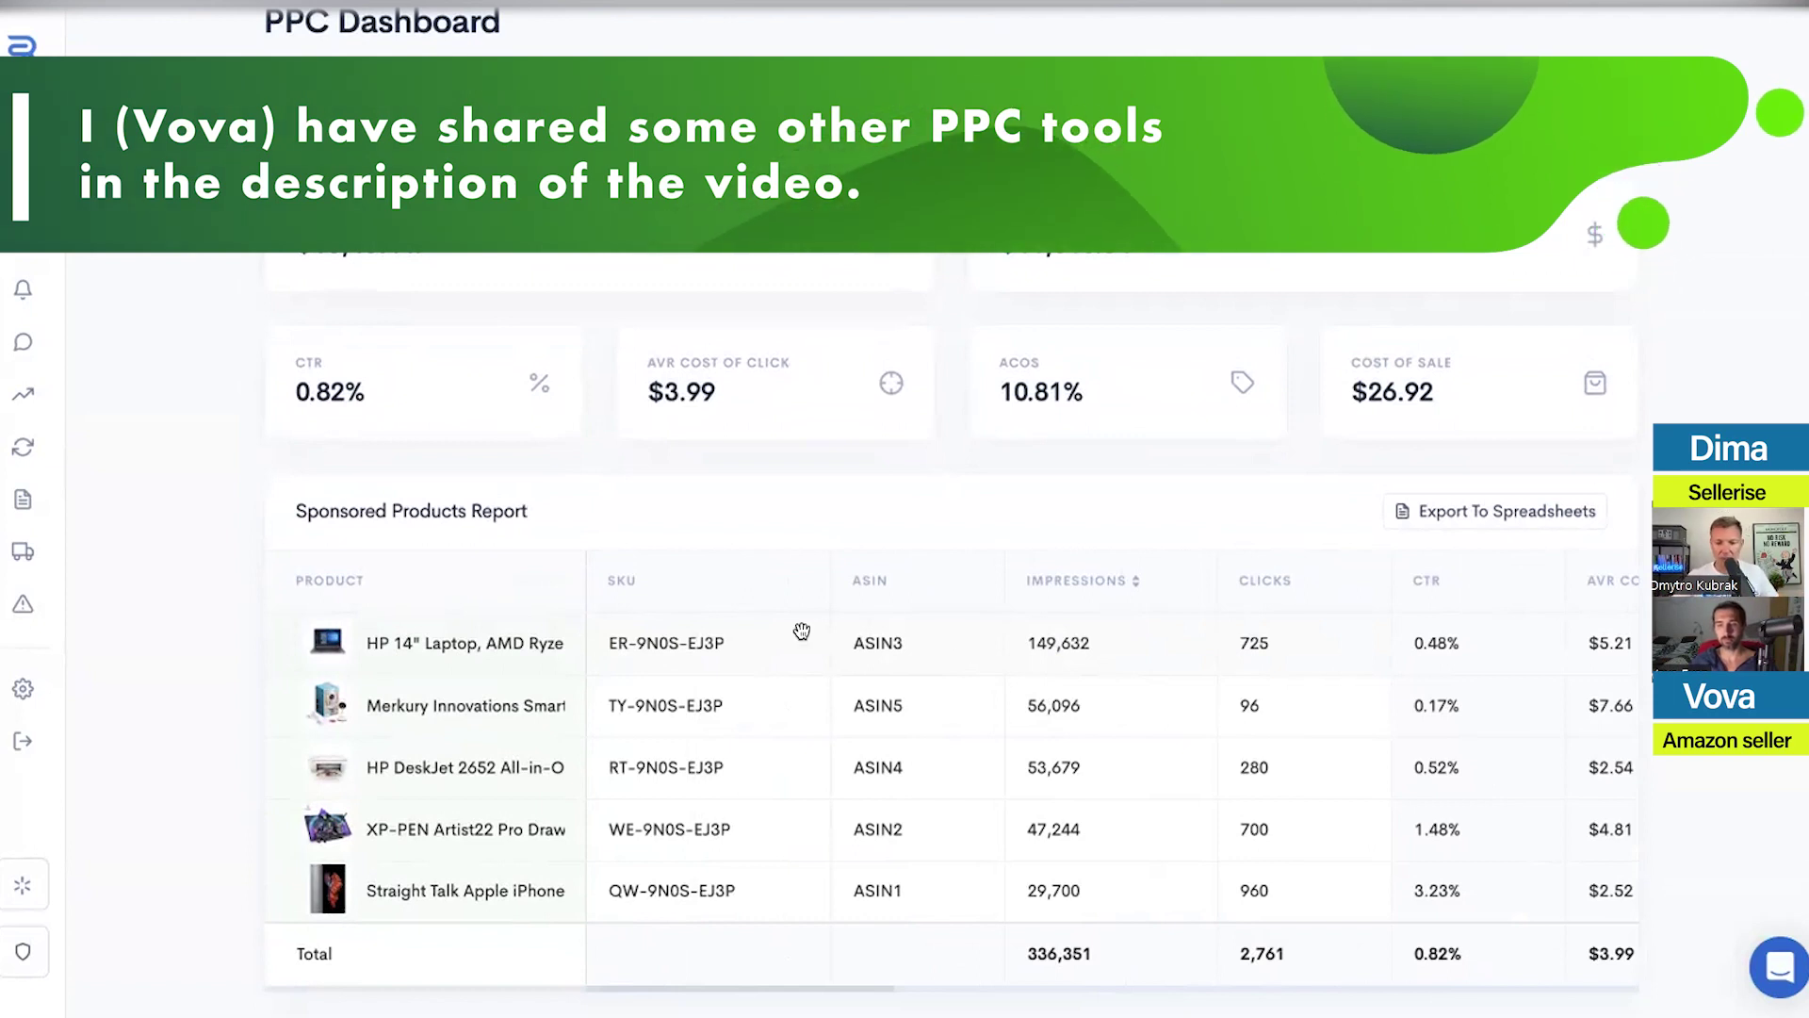
View the PPC results for Sponsored Brands and Sponsored Display
{"action": "scroll", "coordinate": [829, 650], "scroll_direction": "up", "scroll_amount": 3}
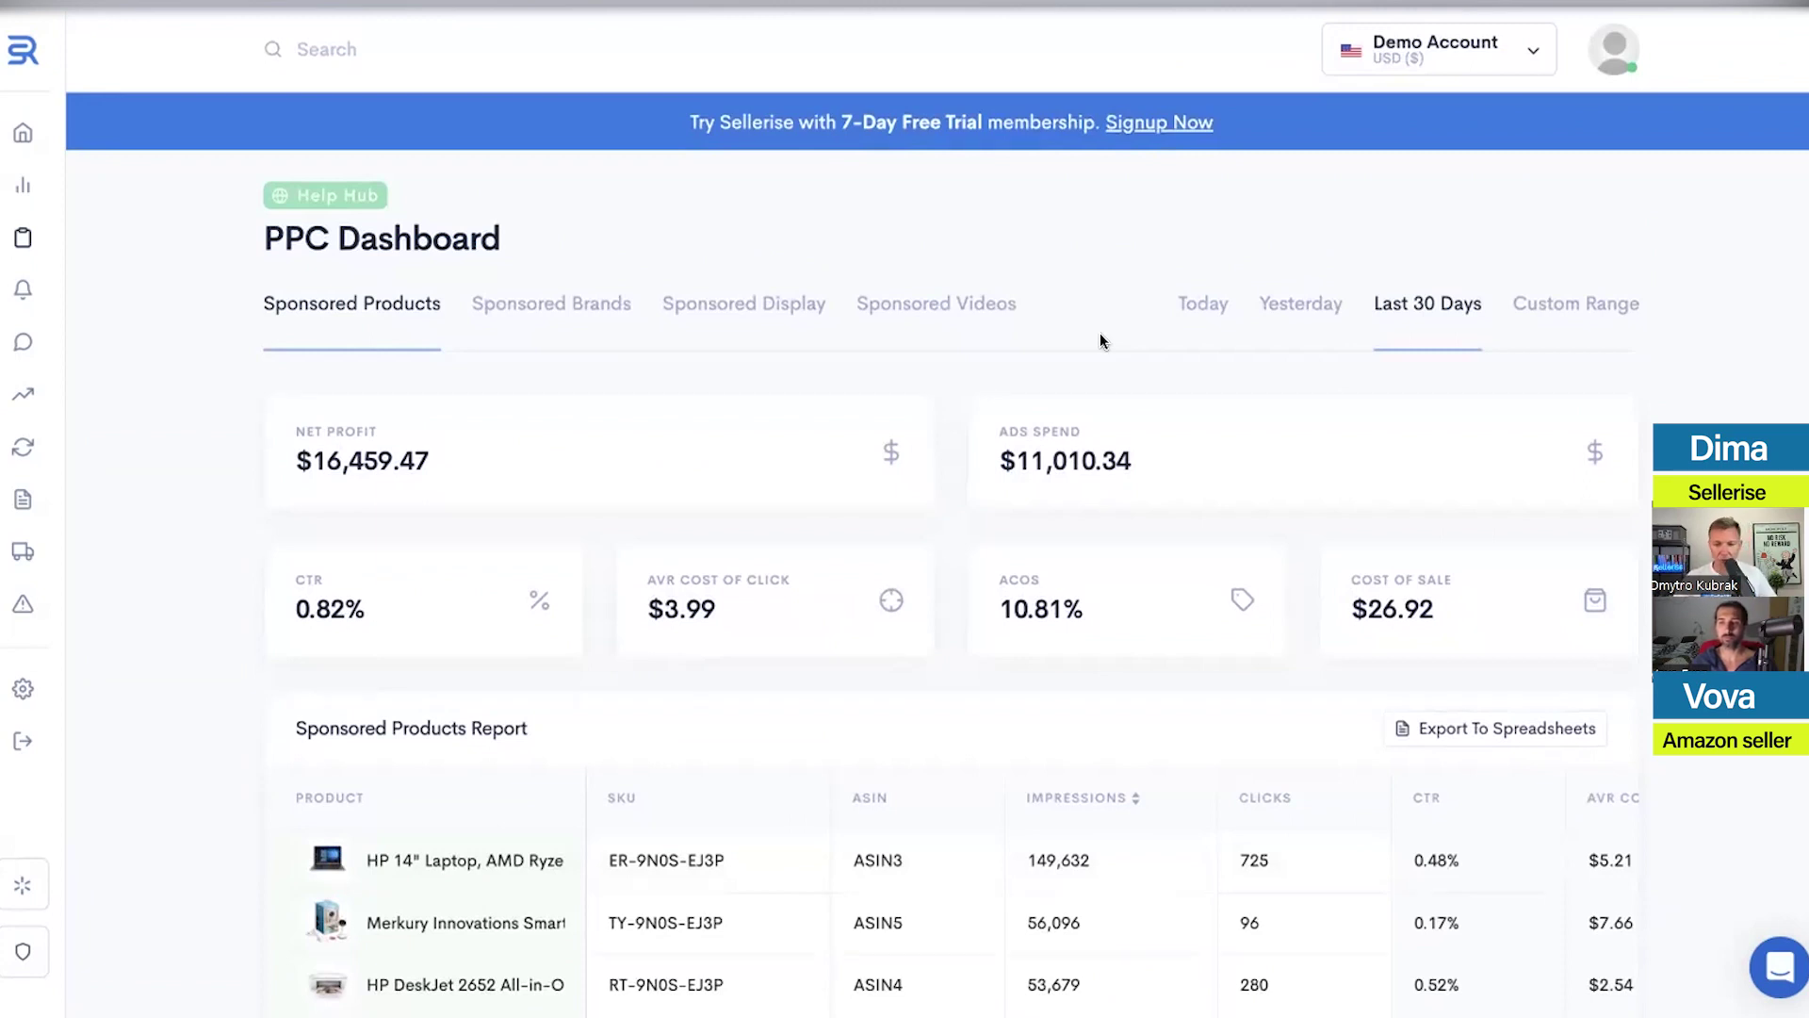
{"action": "left_click", "coordinate": [552, 304]}
{"action": "left_click", "coordinate": [735, 304]}
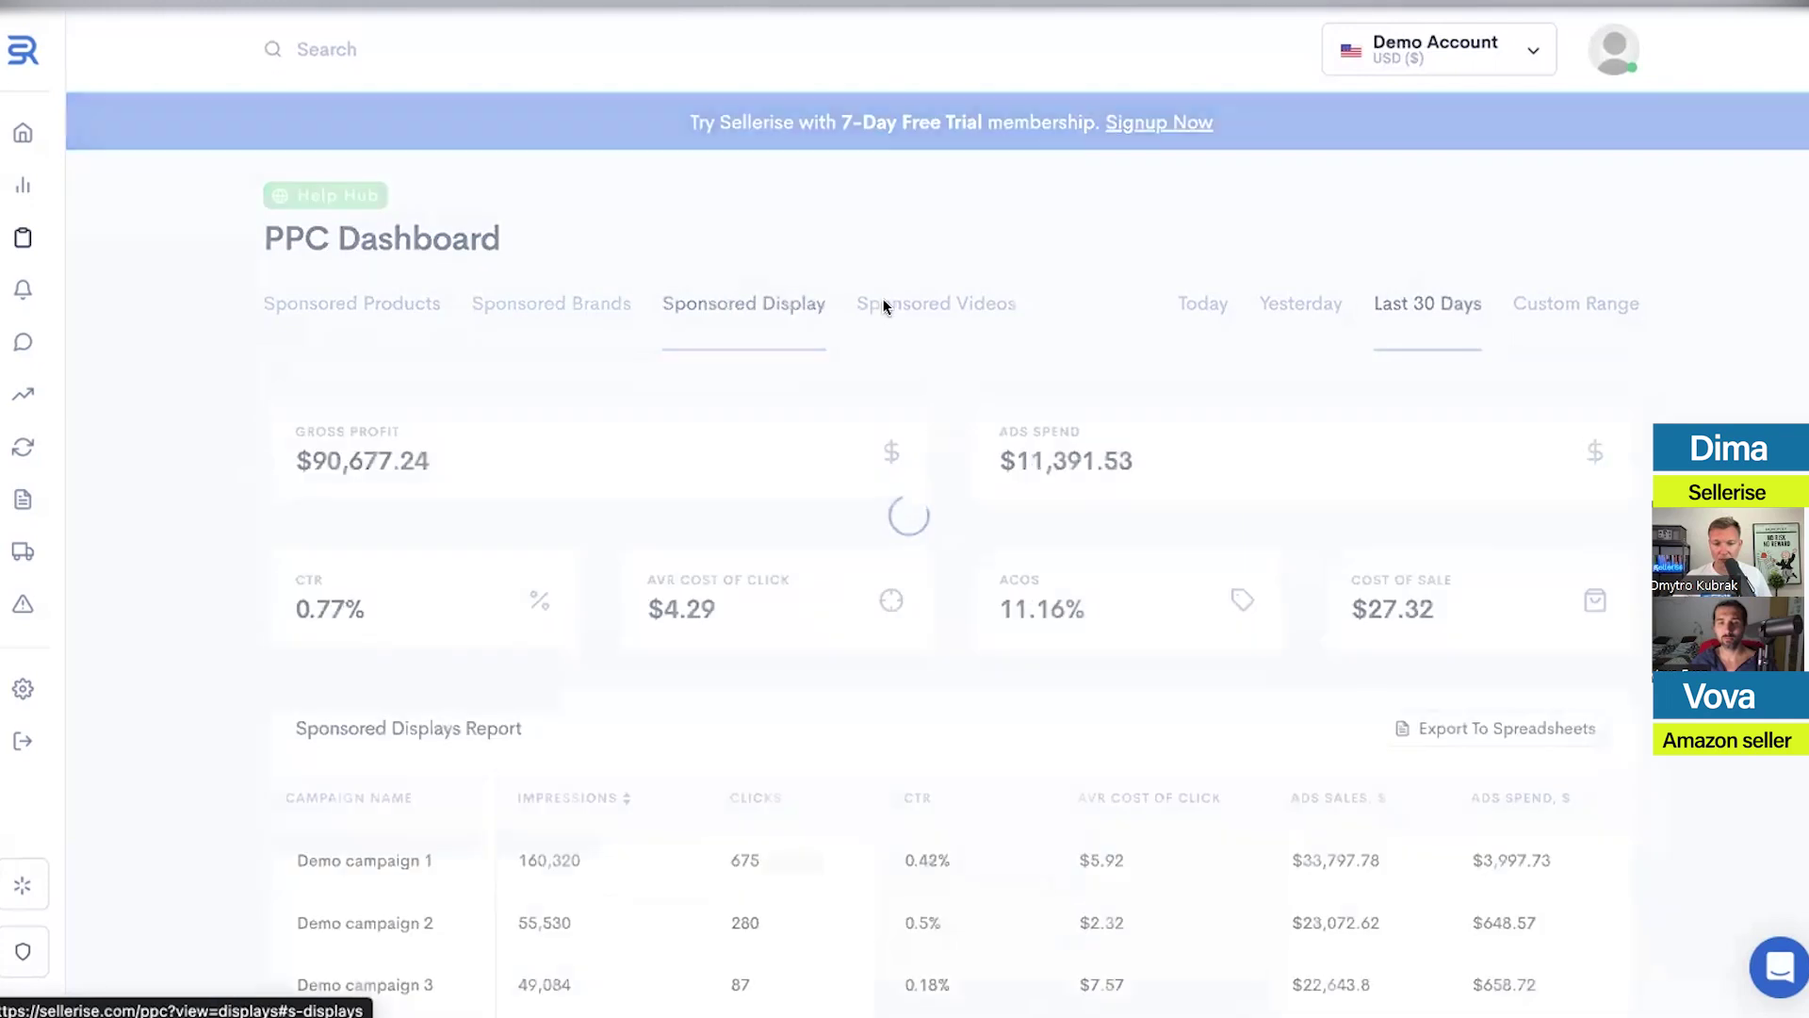
Show the Sponsored Videos results and review the Sponsored Videos & Multi-Ad Group Campaigns Report
{"action": "left_click", "coordinate": [950, 303]}
{"action": "scroll", "coordinate": [801, 433], "scroll_direction": "down", "scroll_amount": 3}
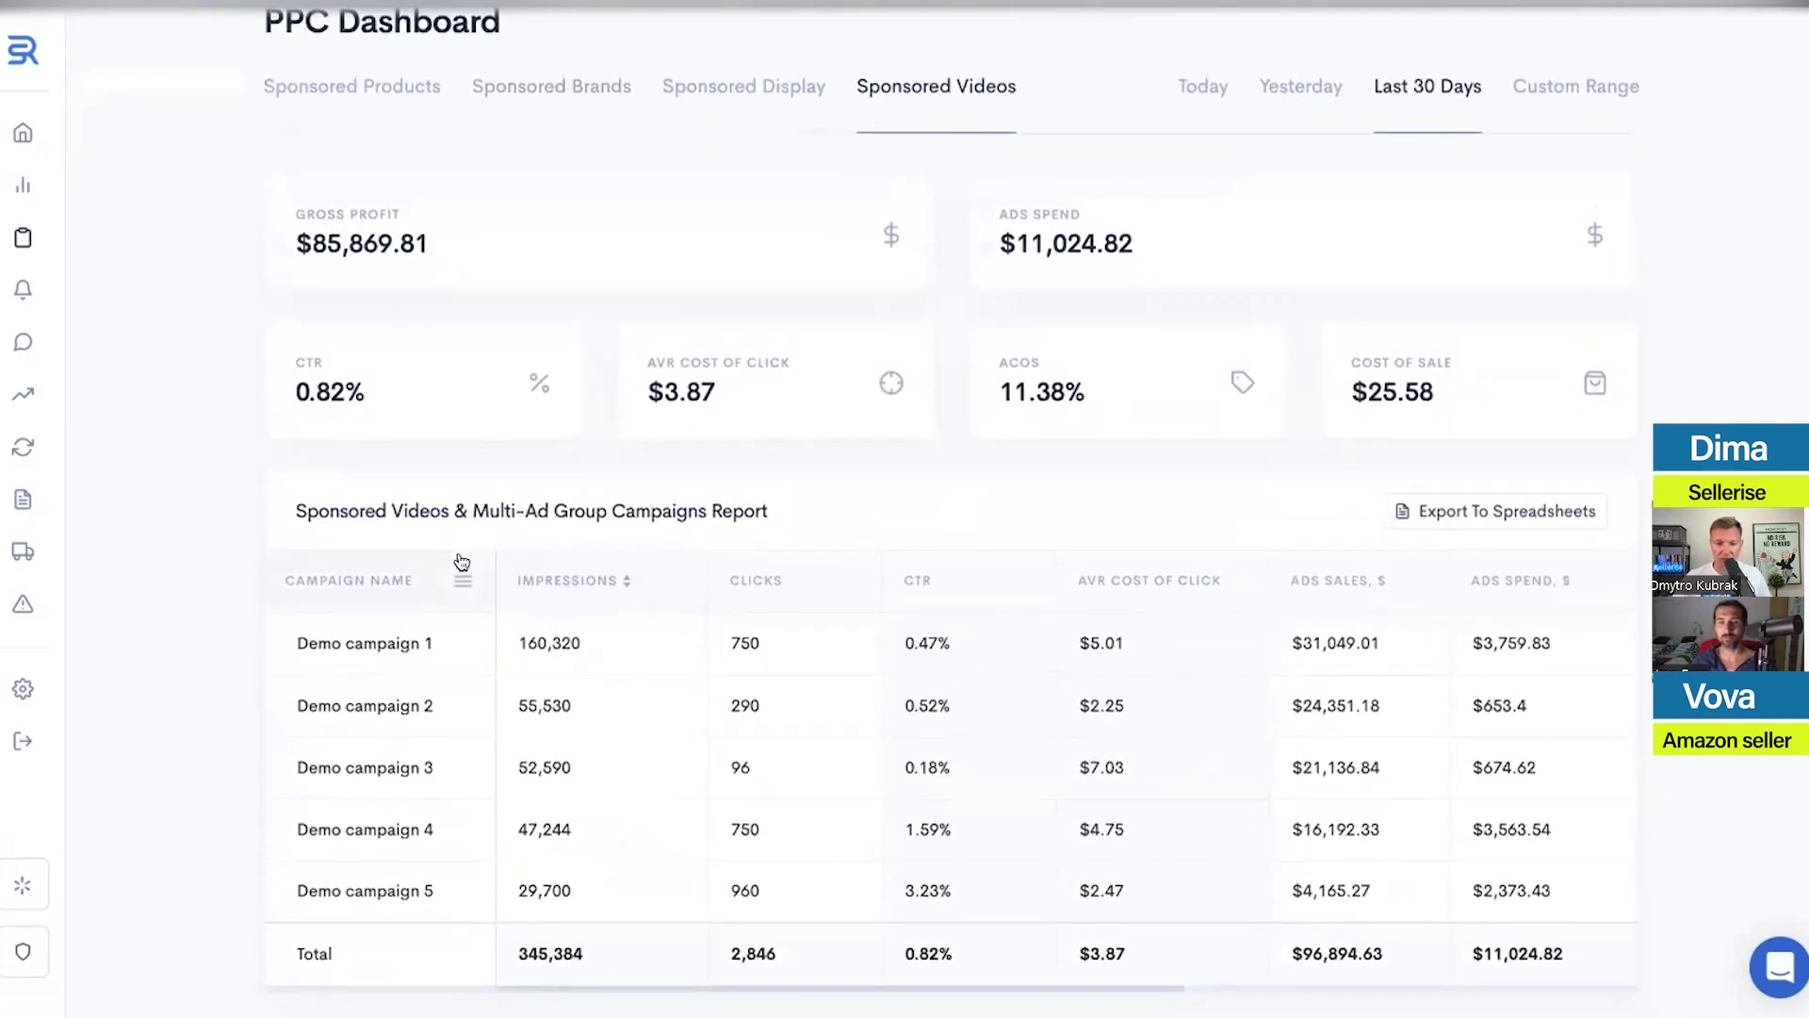
{"action": "scroll", "coordinate": [954, 504], "scroll_direction": "up", "scroll_amount": 3}
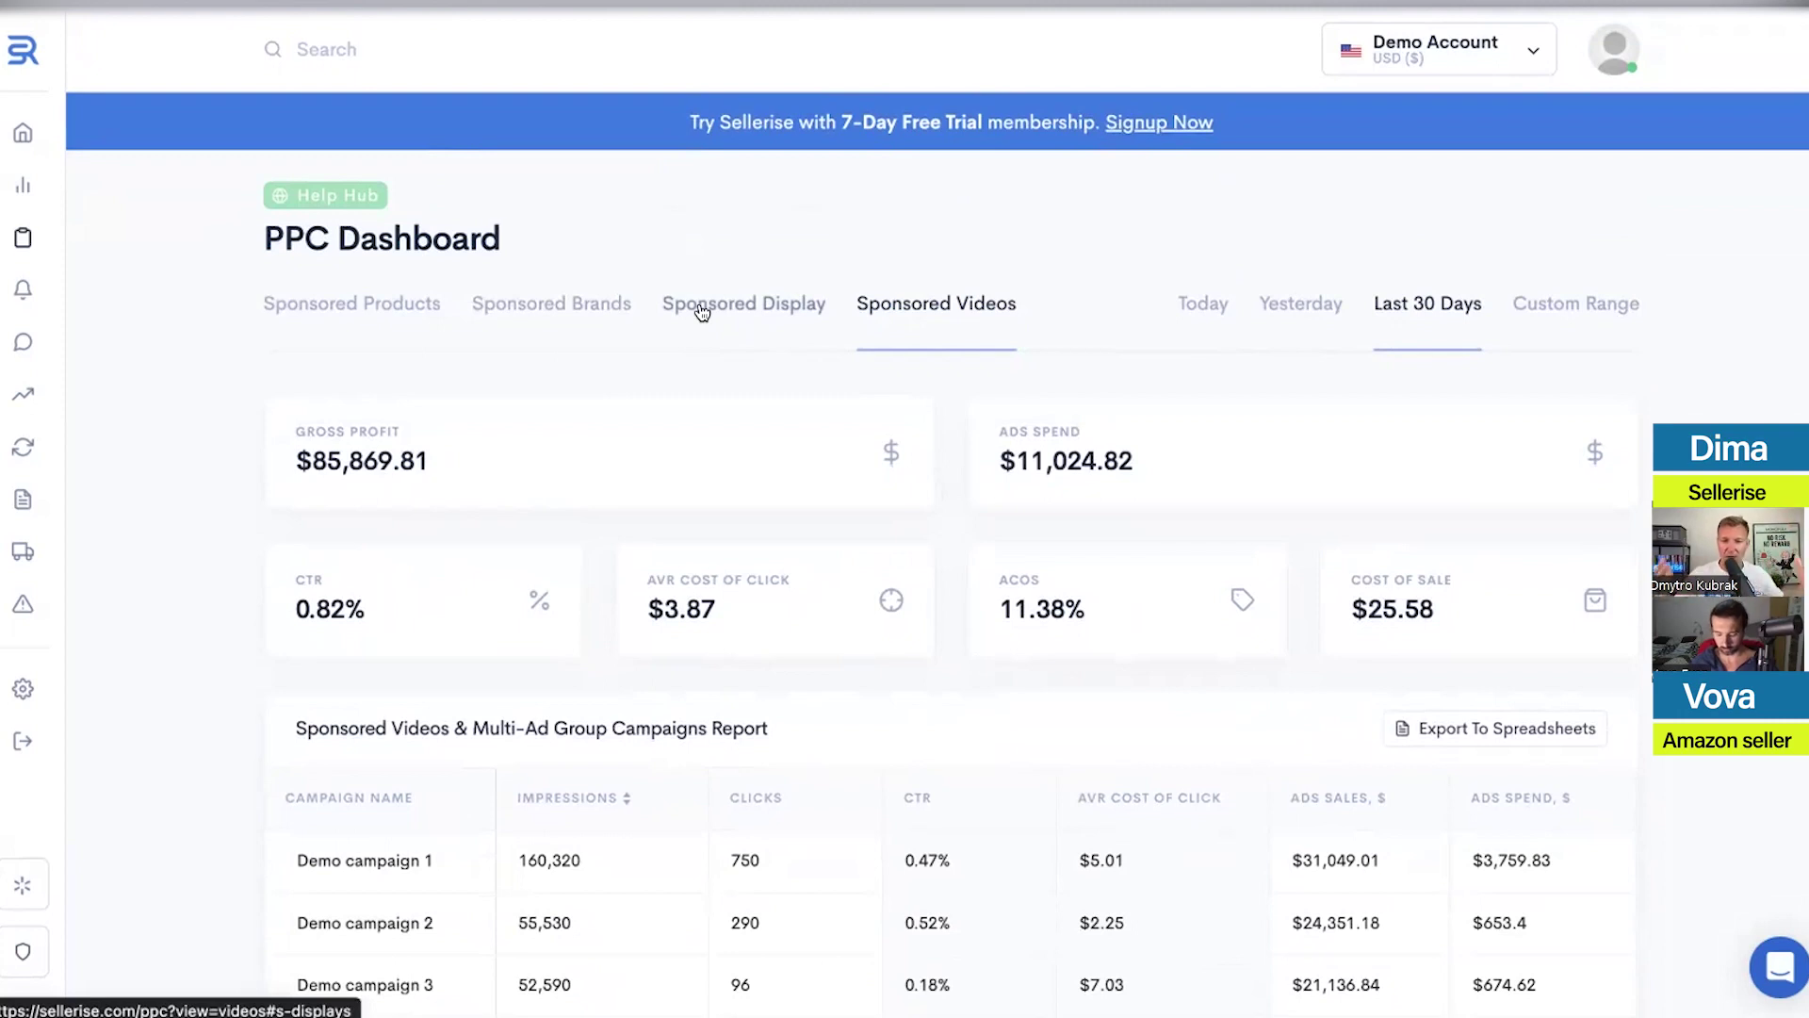
Compare the Sponsored Videos Ads Spend and Gross Profit figures and look over the campaign rows
{"action": "left_click_drag", "start_coordinate": [1135, 461], "coordinate": [1017, 451]}
{"action": "left_click", "coordinate": [1022, 456]}
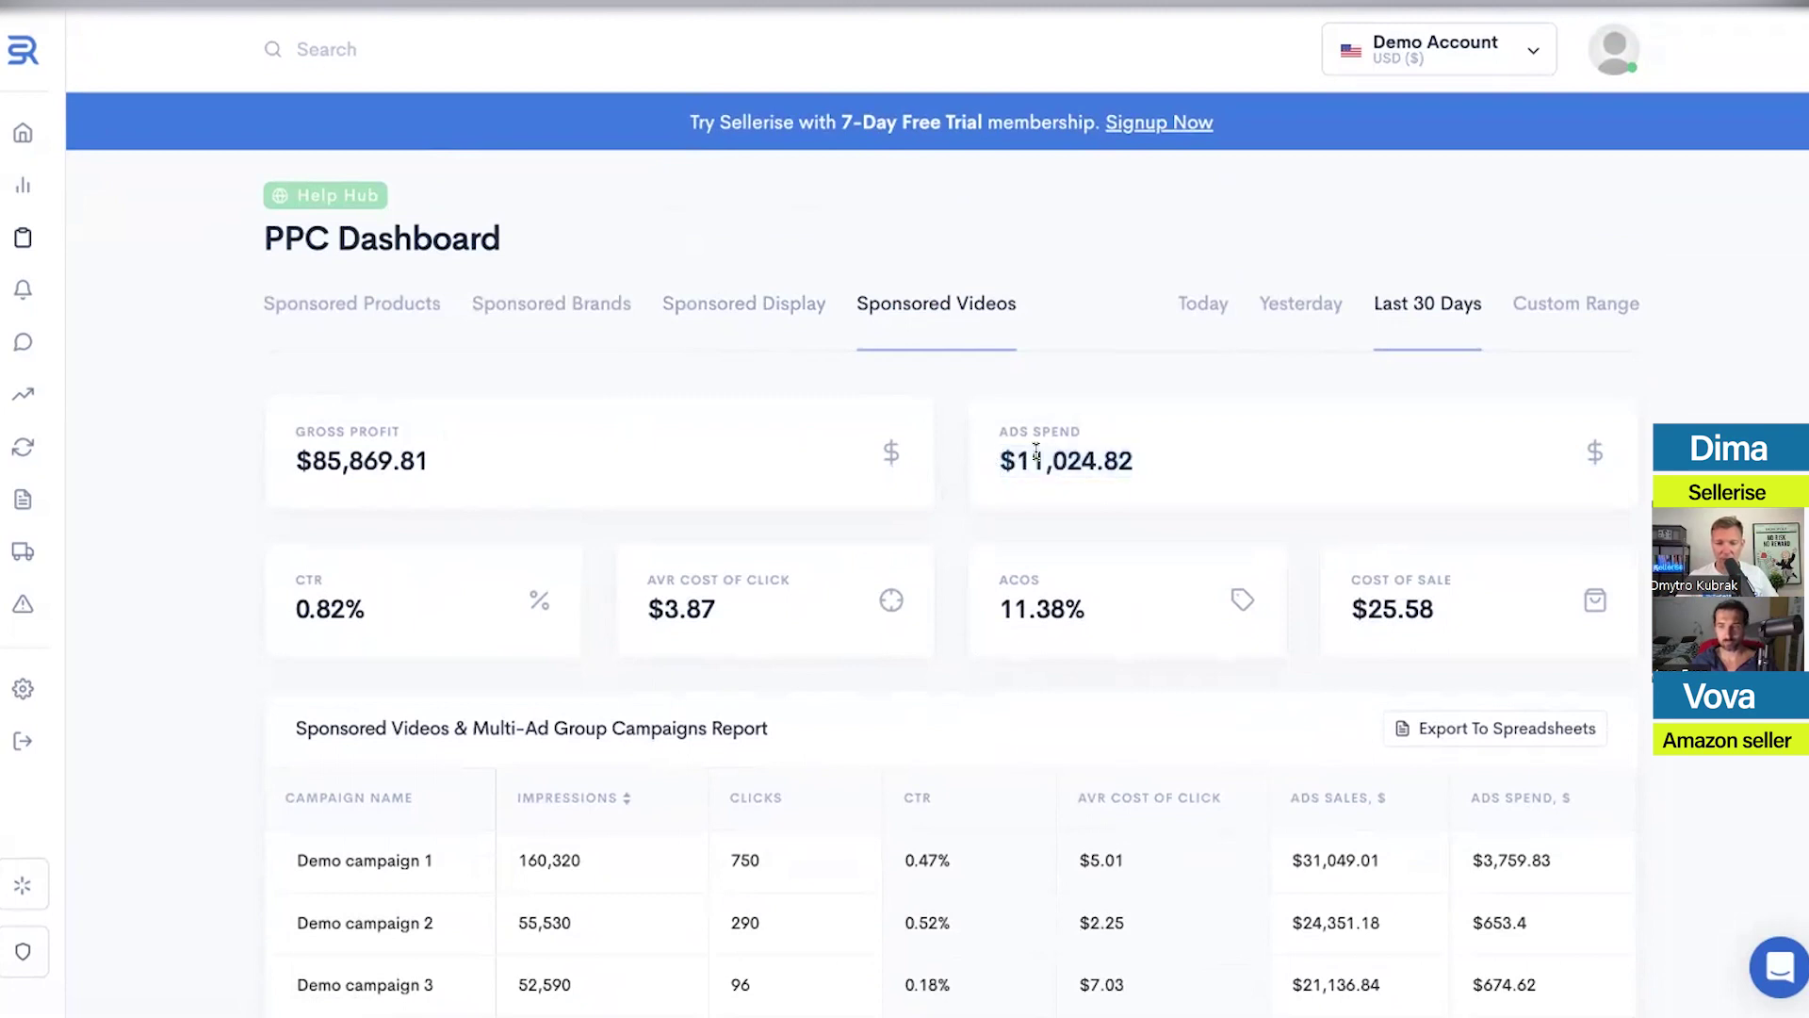
{"action": "left_click_drag", "start_coordinate": [1156, 464], "coordinate": [1007, 460]}
{"action": "left_click", "coordinate": [1007, 460]}
{"action": "left_click_drag", "start_coordinate": [456, 456], "coordinate": [251, 460]}
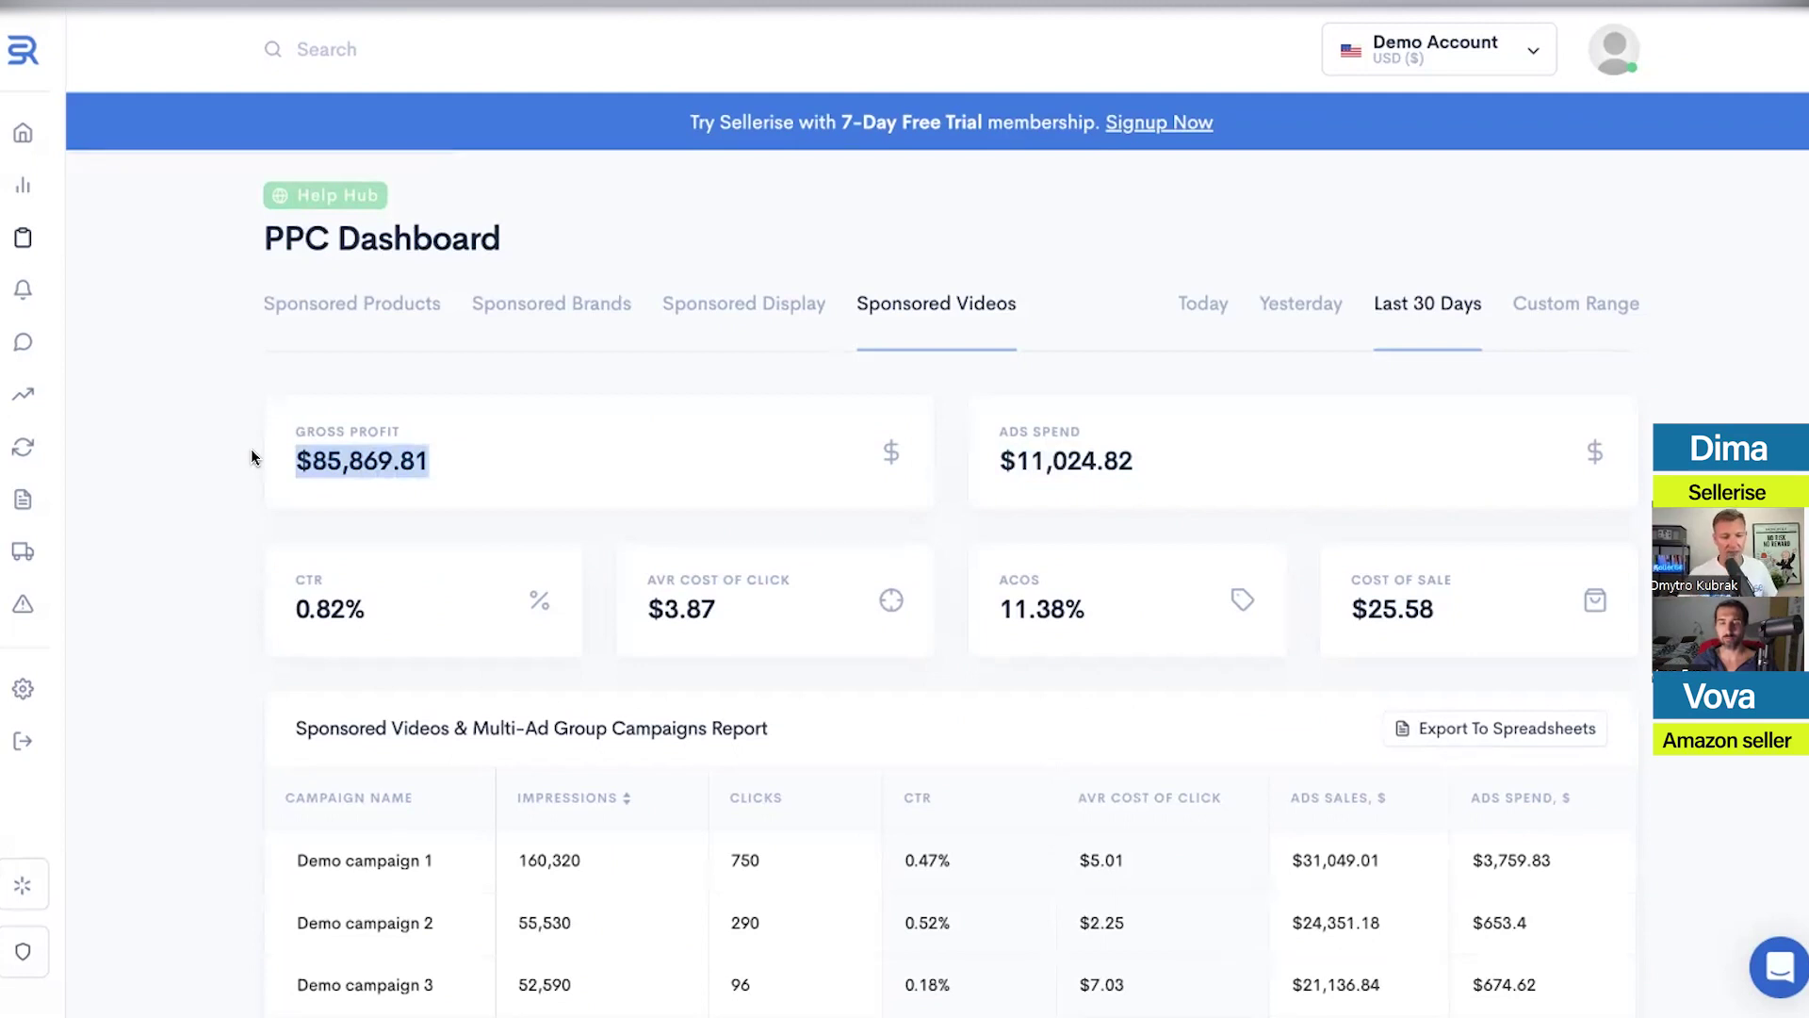
{"action": "scroll", "coordinate": [699, 567], "scroll_direction": "down", "scroll_amount": 3}
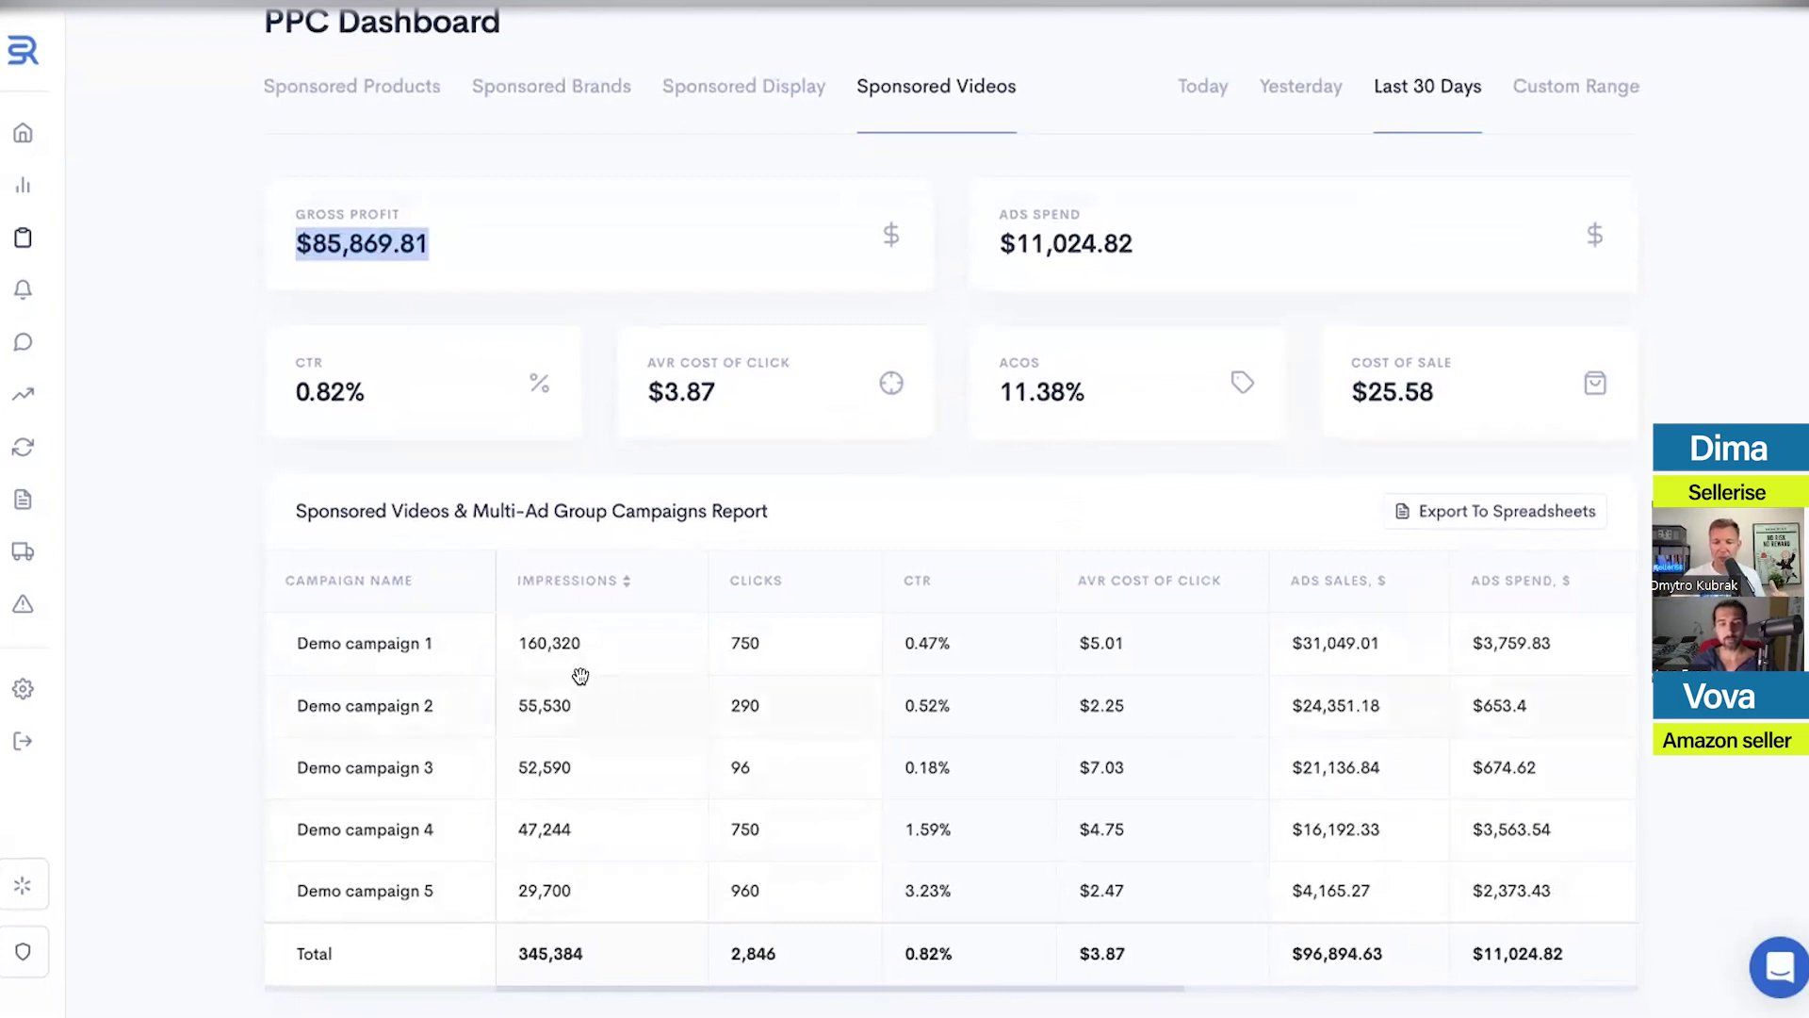
{"action": "left_click", "coordinate": [198, 544]}
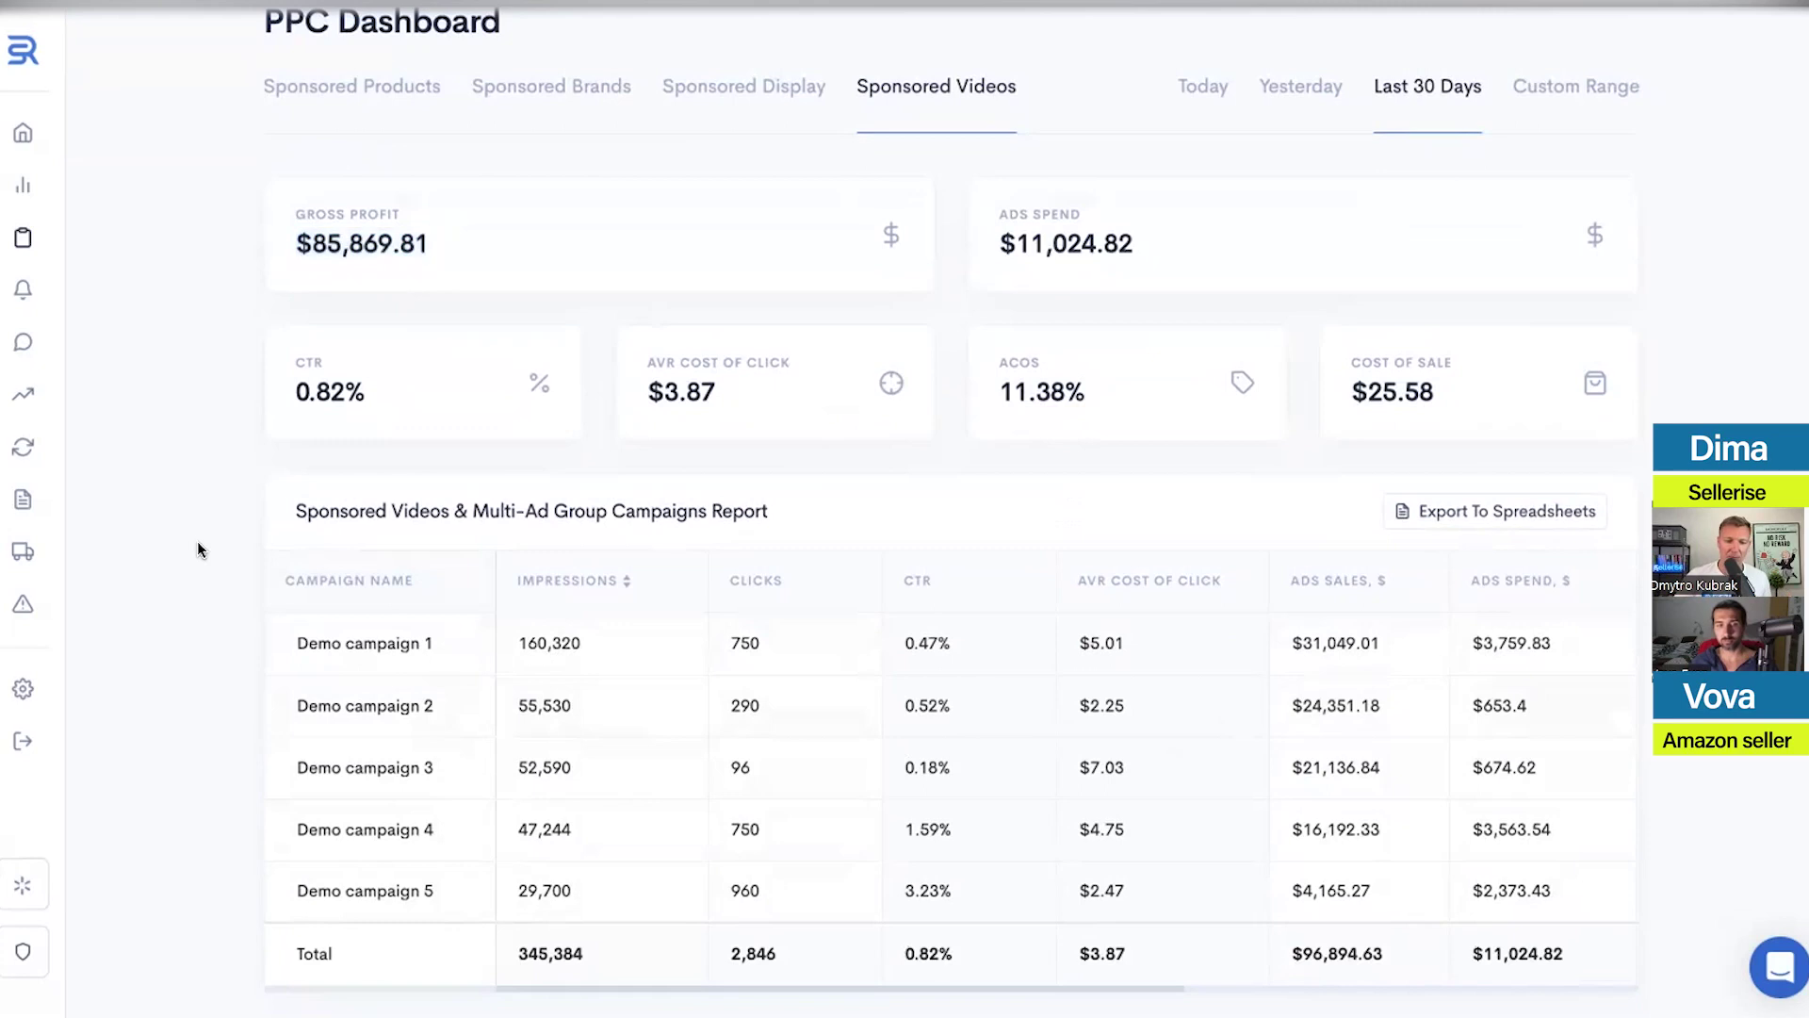
Open the Smart Alerts page and view its dashboard
{"action": "mouse_move", "coordinate": [109, 266]}
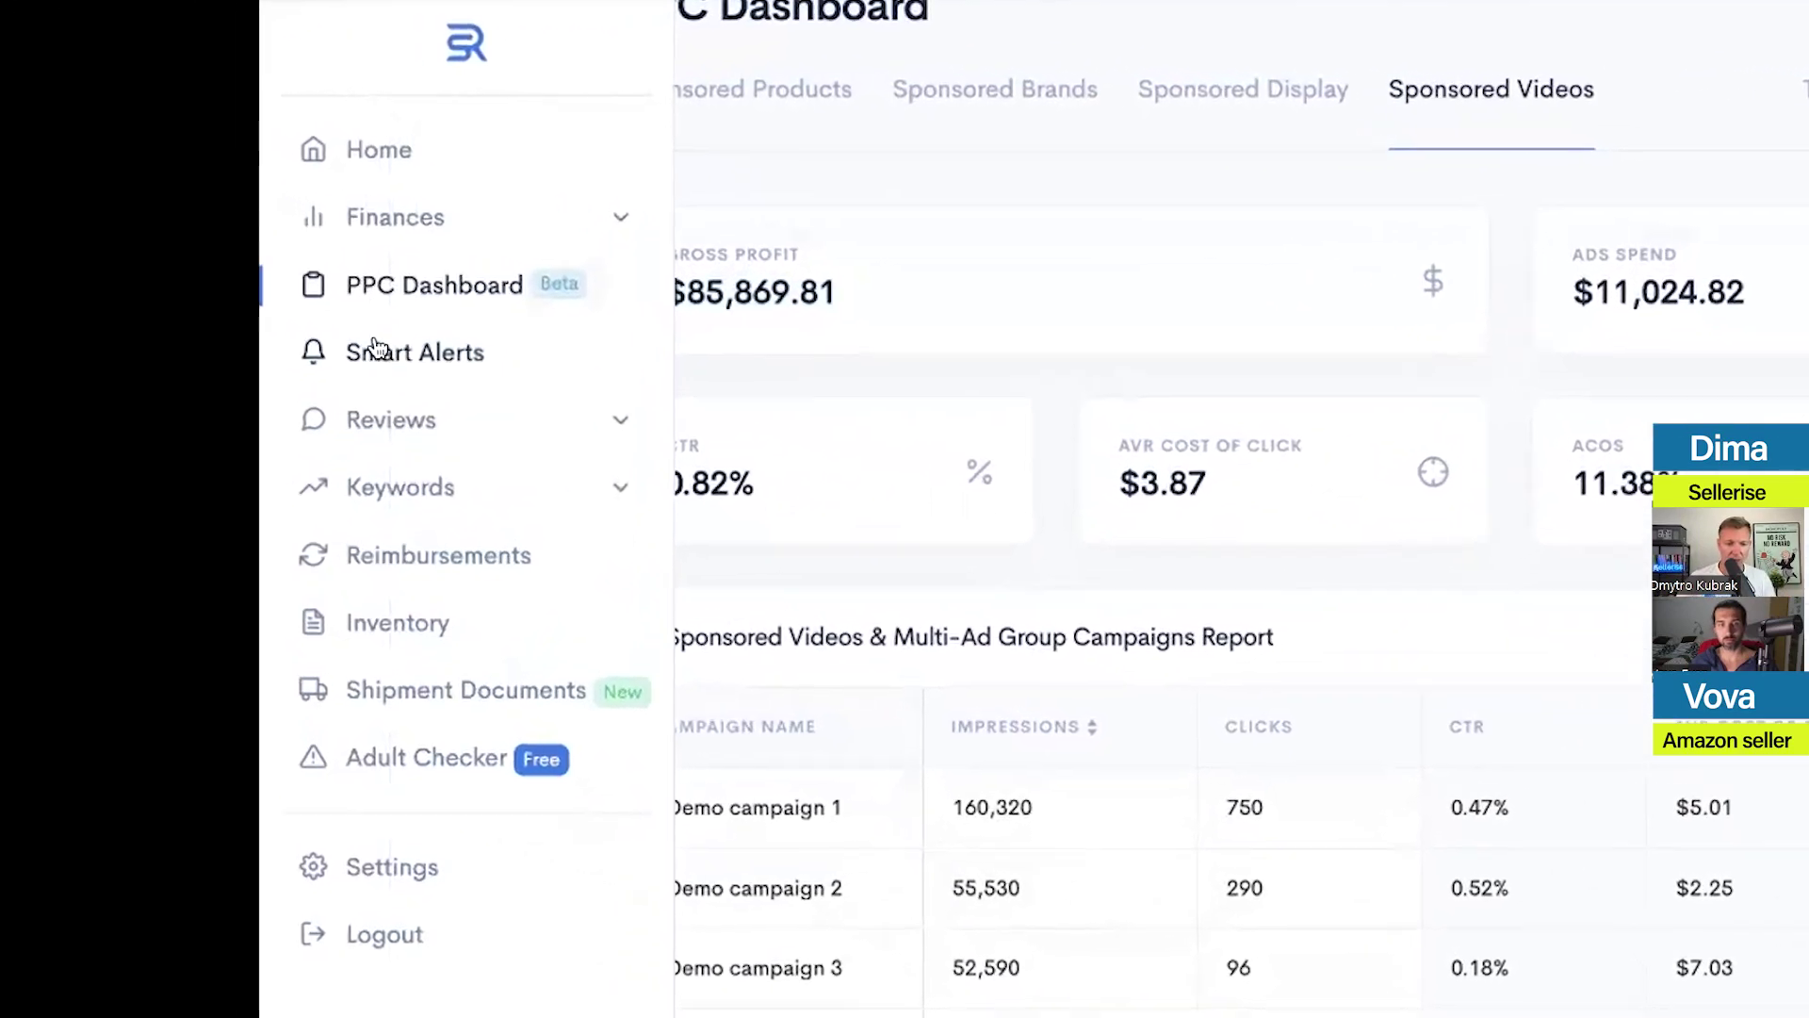
{"action": "left_click", "coordinate": [374, 354]}
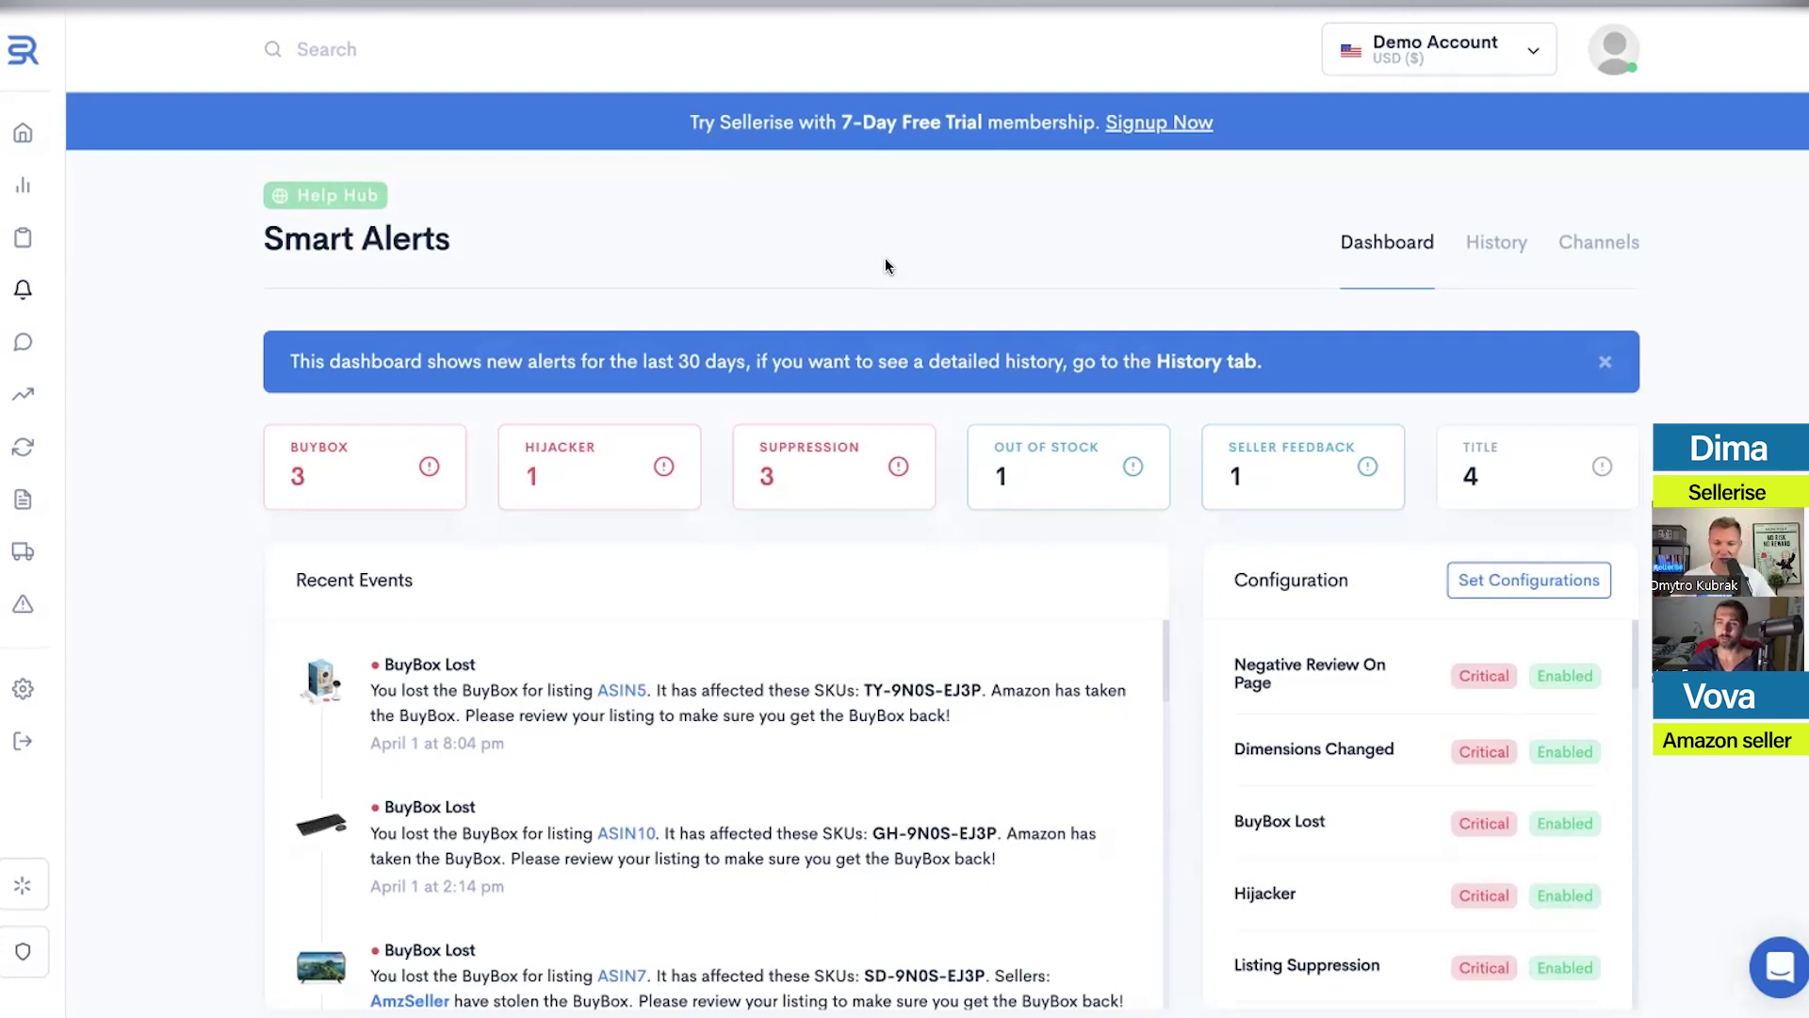
{"action": "left_click_drag", "start_coordinate": [258, 241], "coordinate": [596, 230]}
{"action": "left_click", "coordinate": [604, 231]}
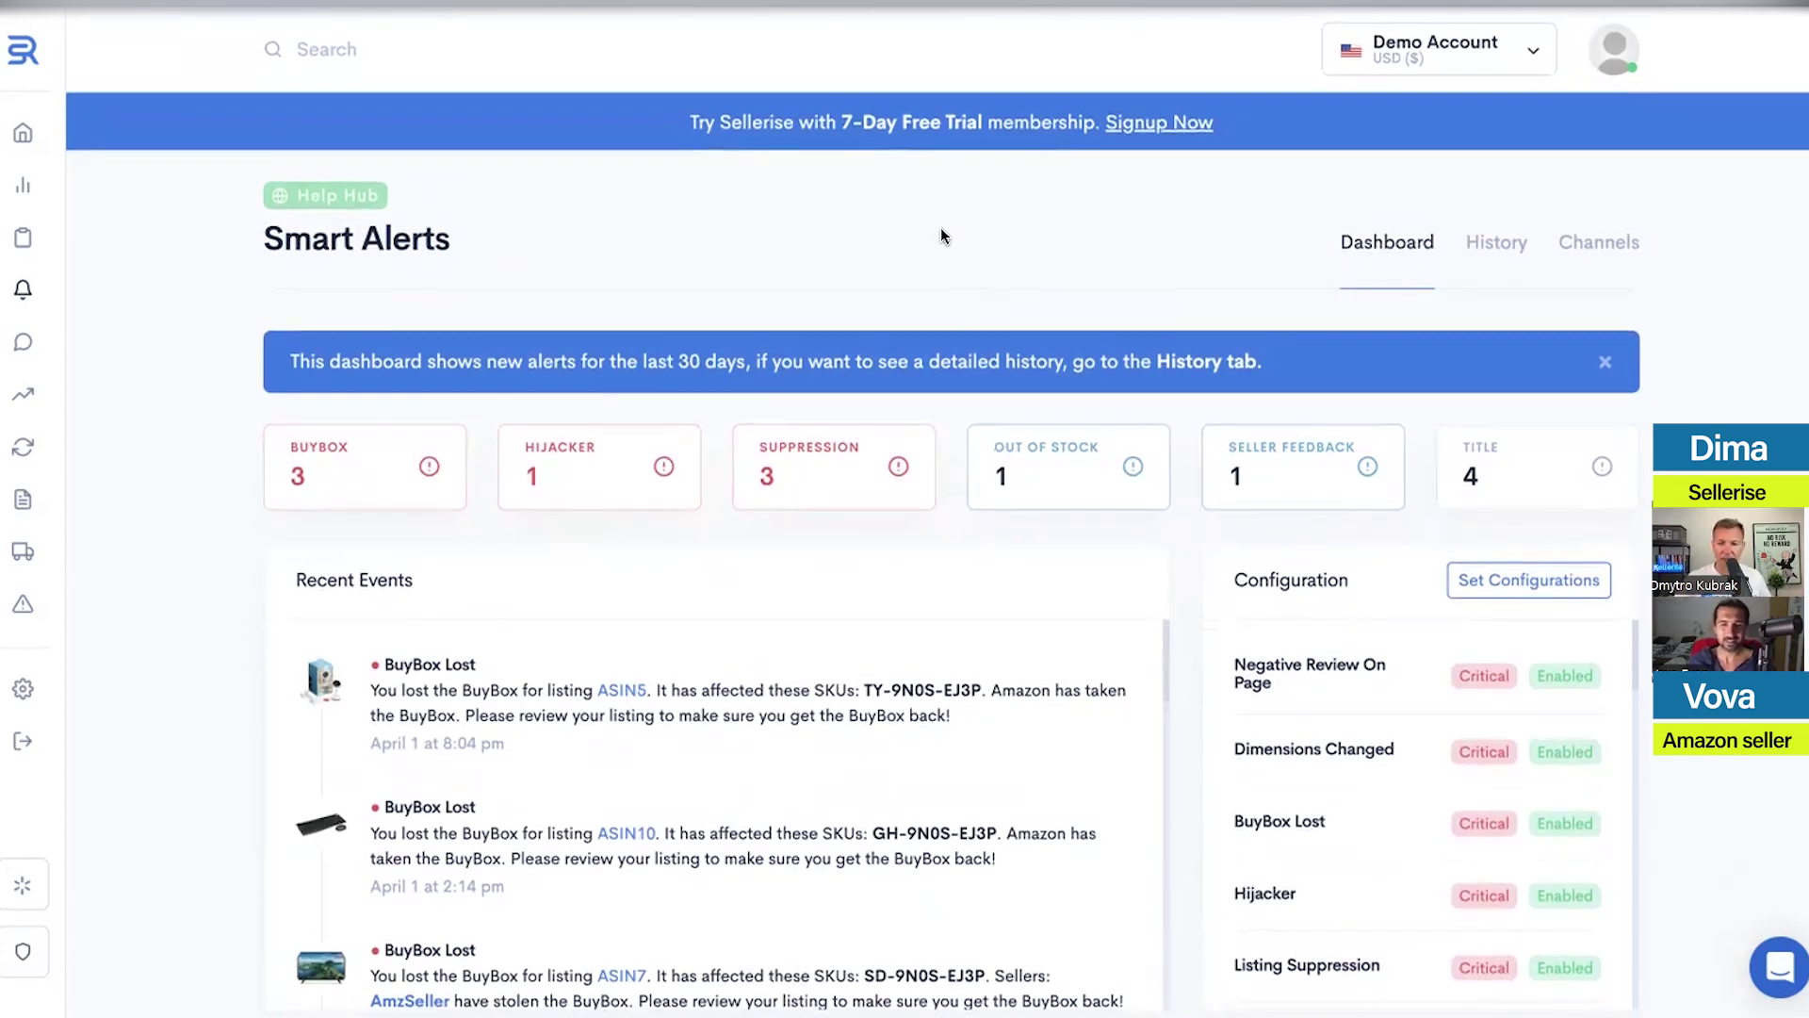
View a blank new notification channel form under Channels and return to the Smart Alerts dashboard
{"action": "left_click", "coordinate": [1599, 242]}
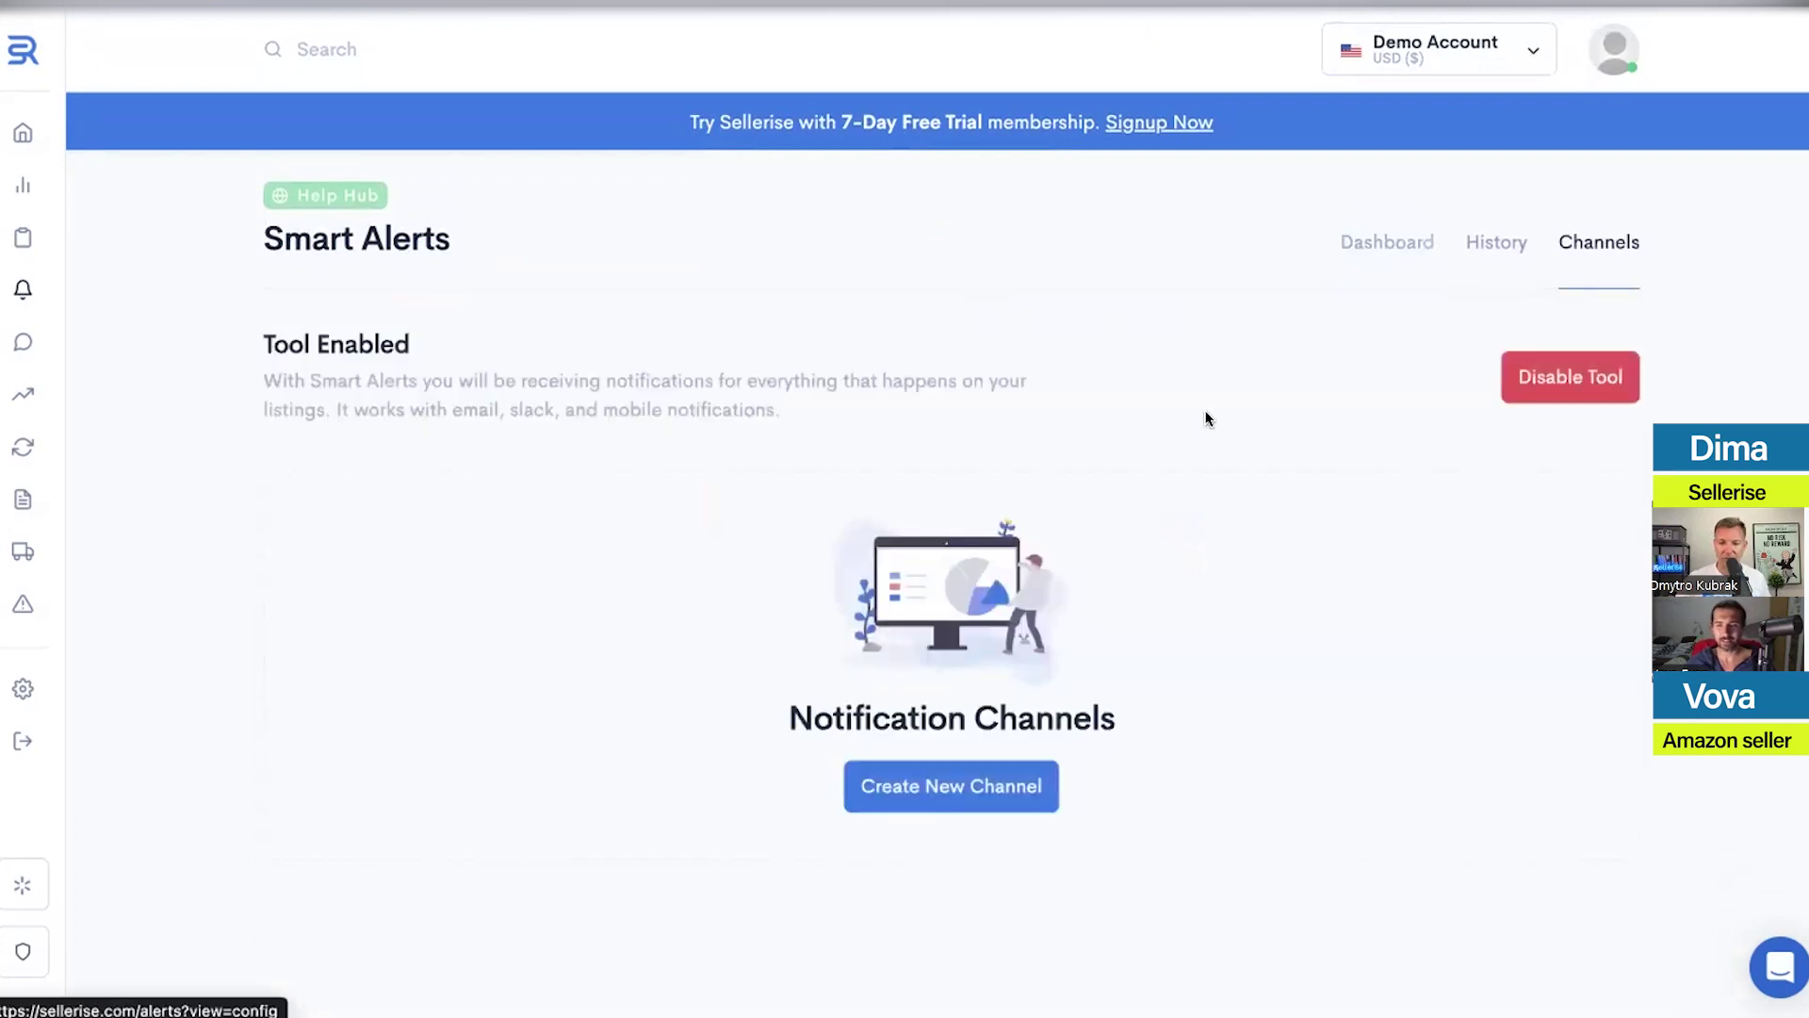
{"action": "left_click", "coordinate": [933, 791]}
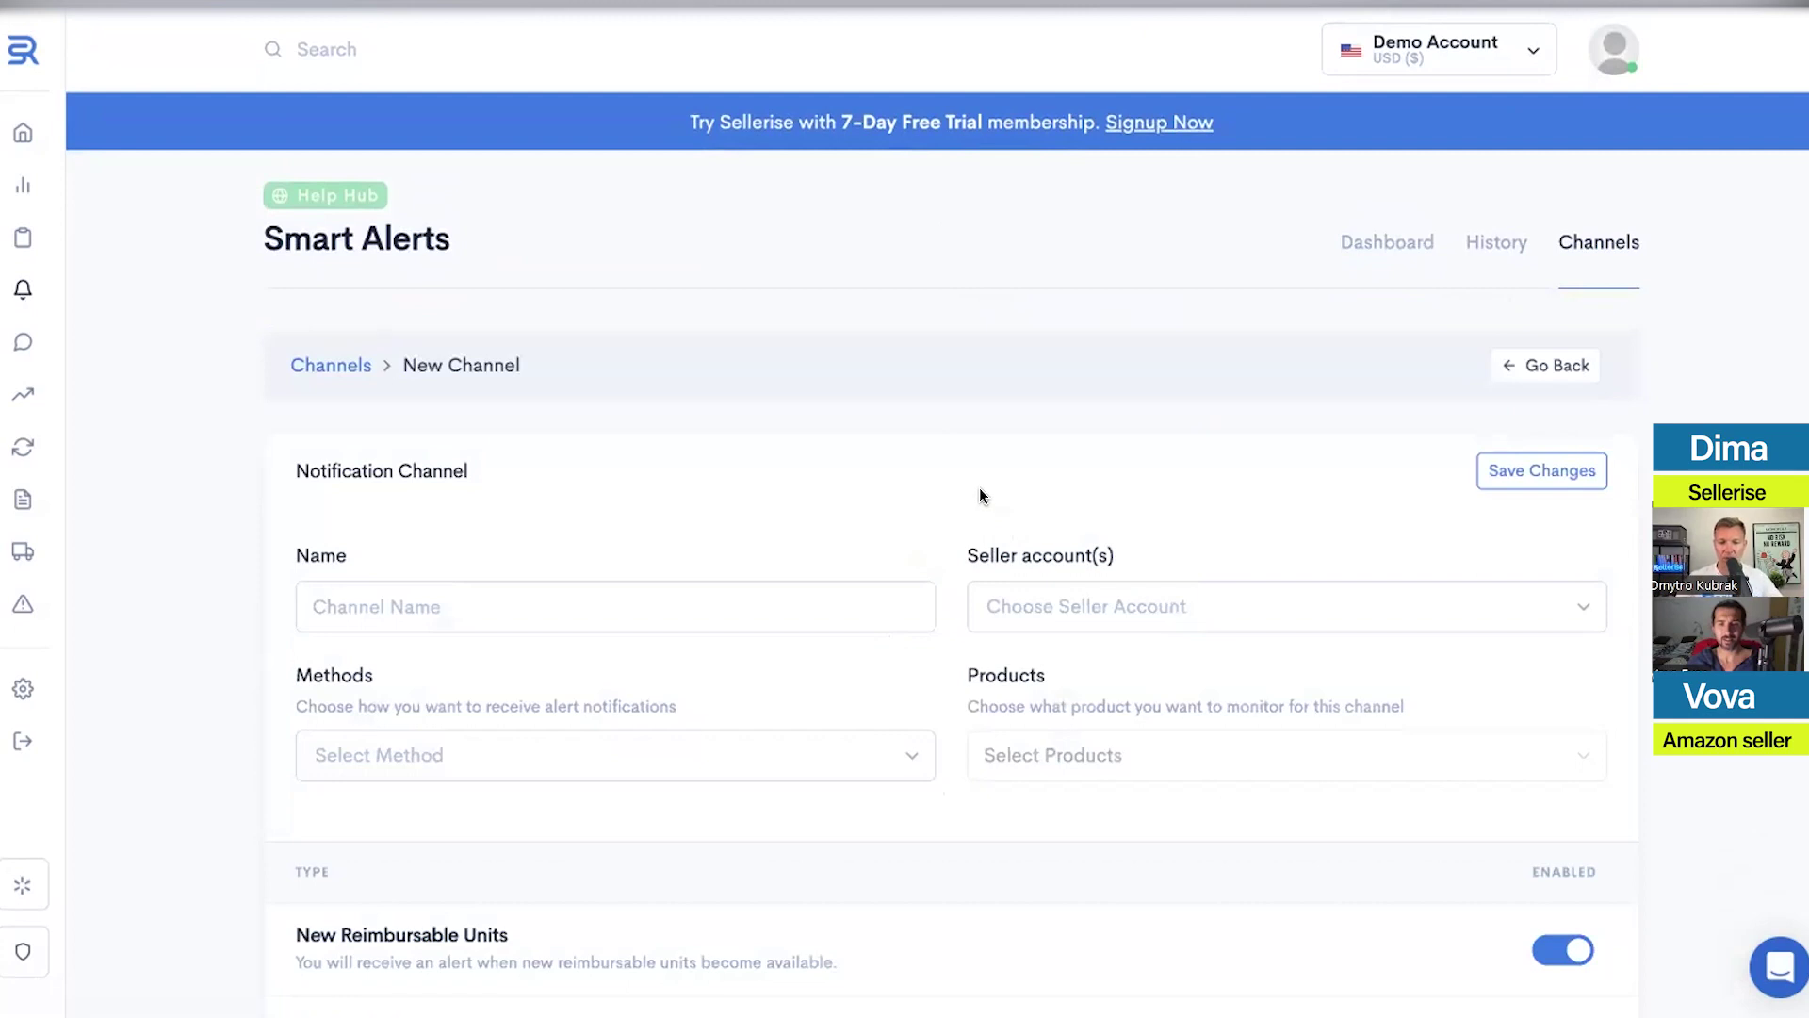
{"action": "left_click", "coordinate": [1387, 243]}
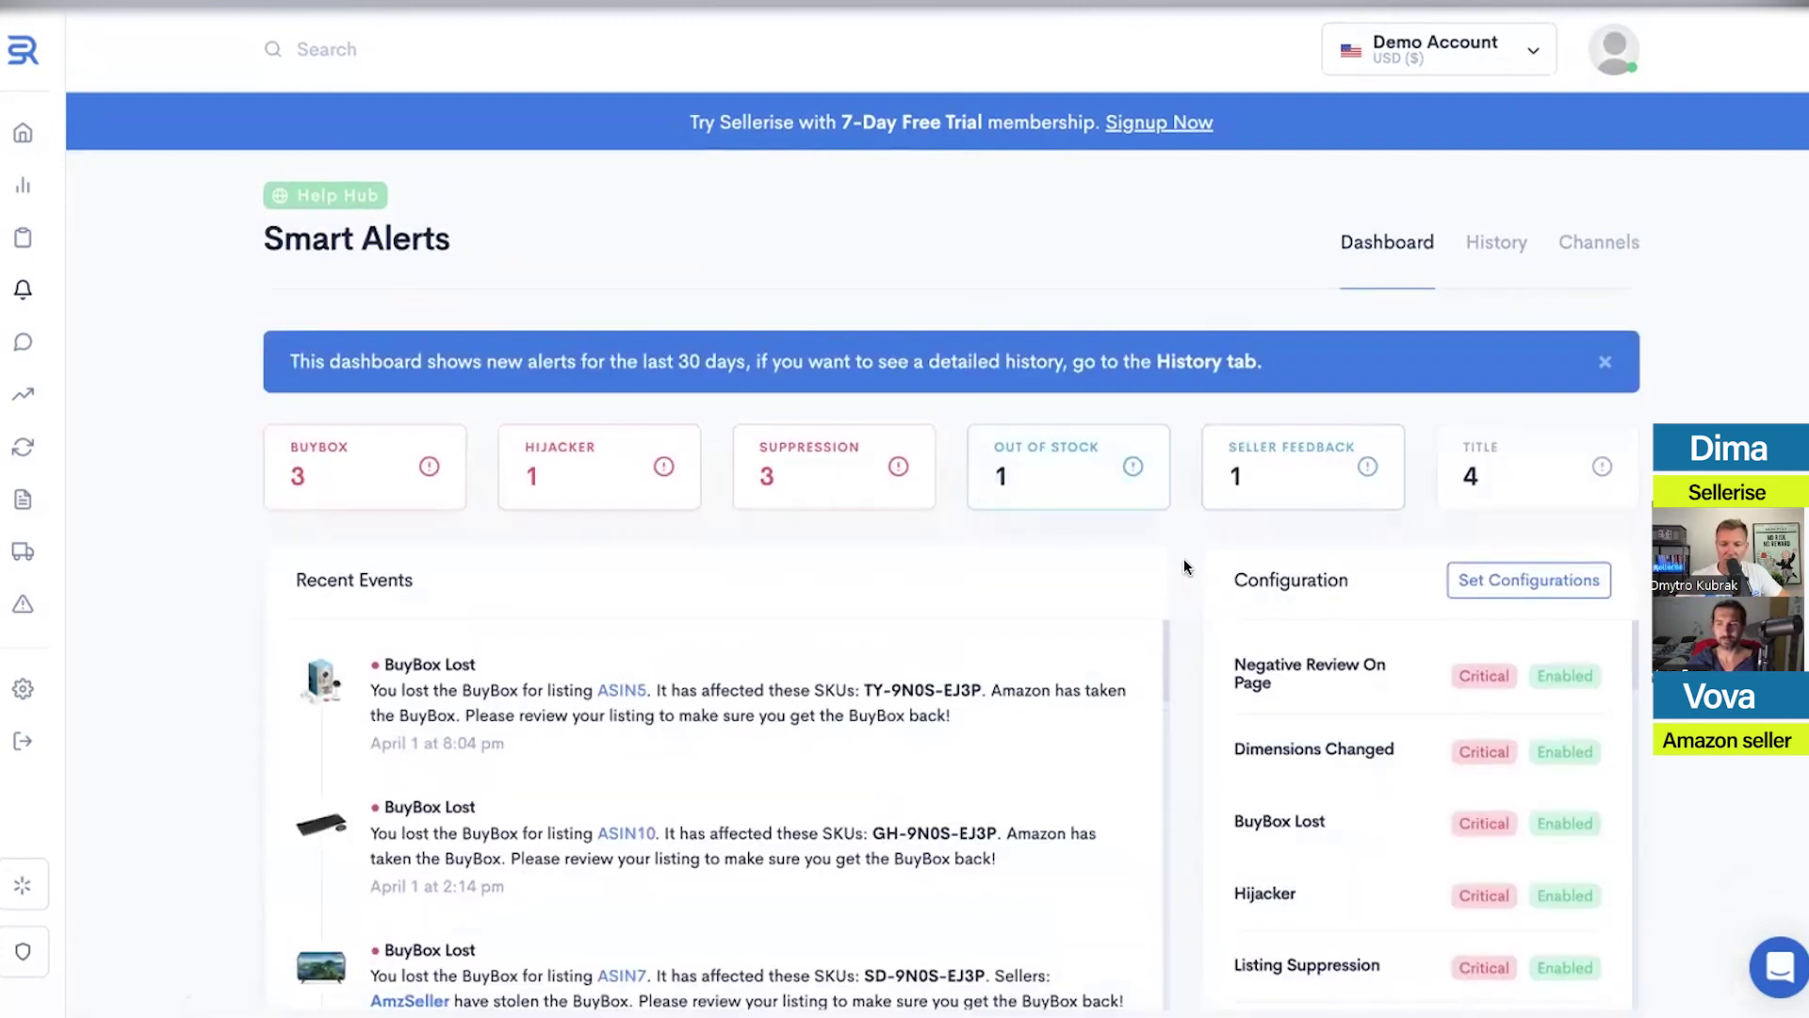
{"action": "scroll", "coordinate": [1184, 558], "scroll_direction": "down", "scroll_amount": 3}
{"action": "scroll", "coordinate": [1184, 558], "scroll_direction": "up", "scroll_amount": 3}
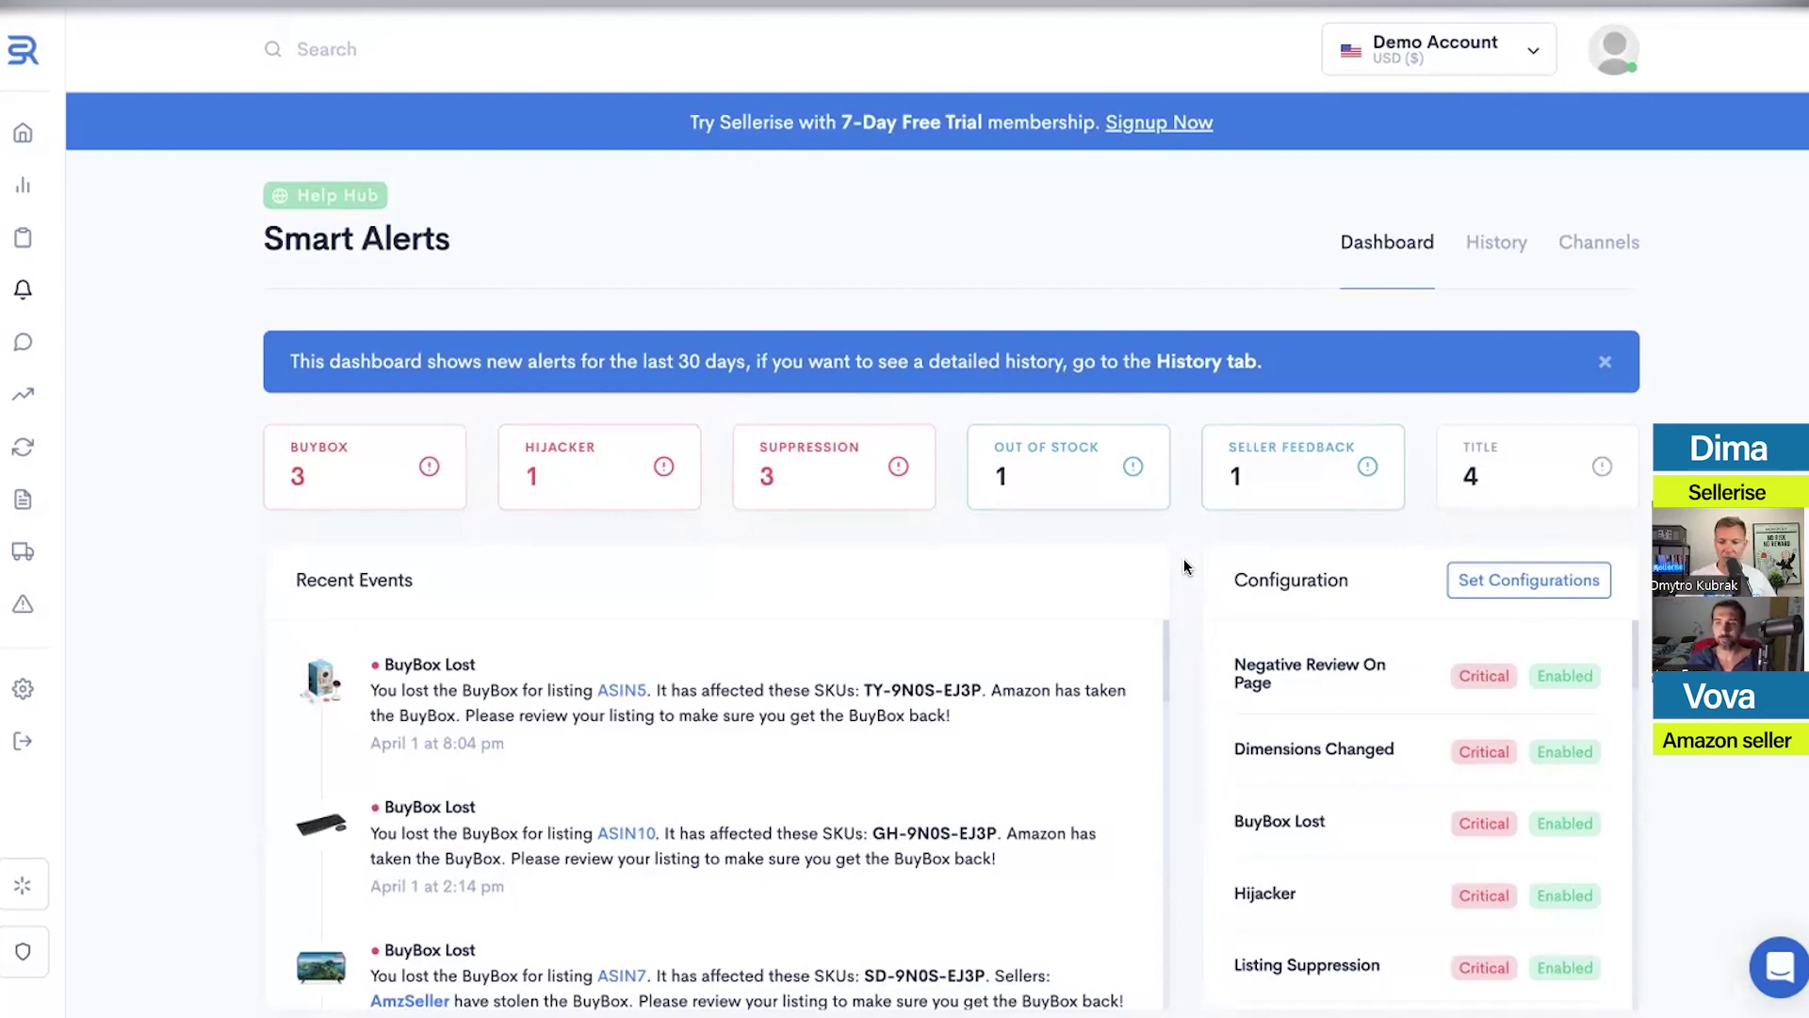
Open the Smart Alerts configurations and review the available alert types with their severity levels and check intervals
{"action": "scroll", "coordinate": [1183, 558], "scroll_direction": "down", "scroll_amount": 2}
{"action": "left_click", "coordinate": [1493, 425]}
{"action": "scroll", "coordinate": [945, 461], "scroll_direction": "down", "scroll_amount": 15}
{"action": "scroll", "coordinate": [947, 455], "scroll_direction": "down", "scroll_amount": 20}
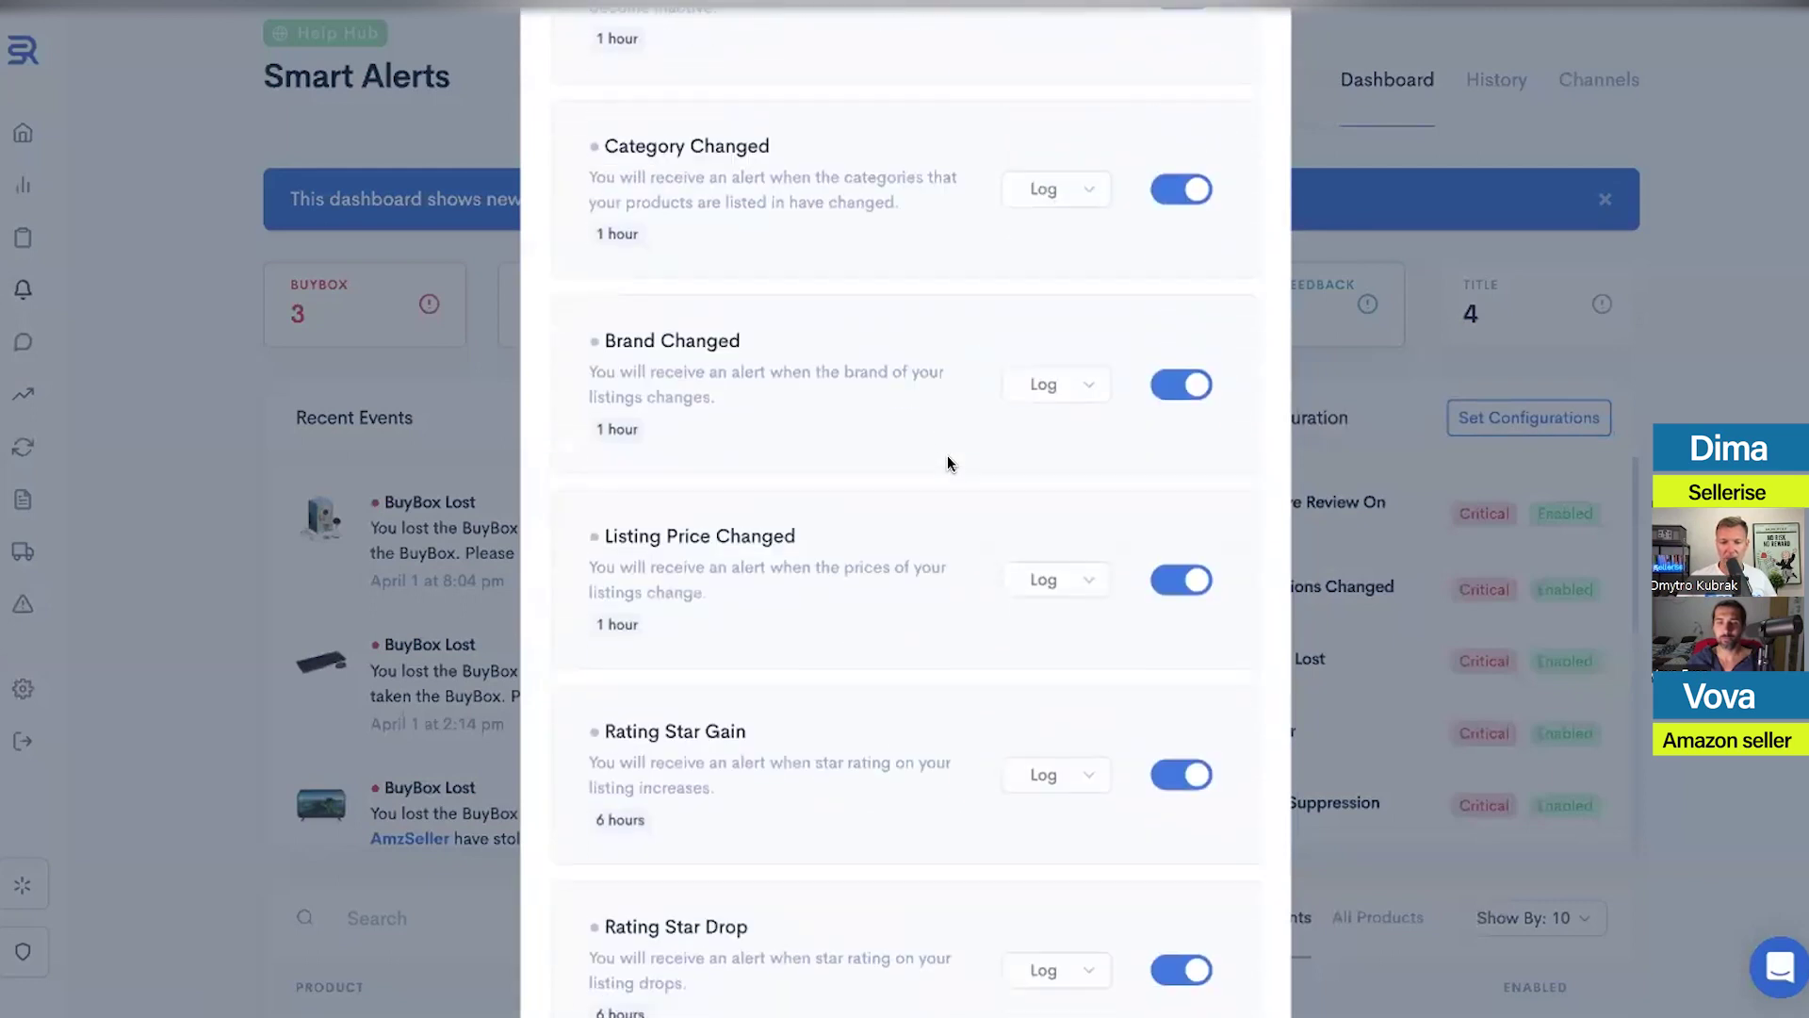
{"action": "scroll", "coordinate": [948, 457], "scroll_direction": "up", "scroll_amount": 10}
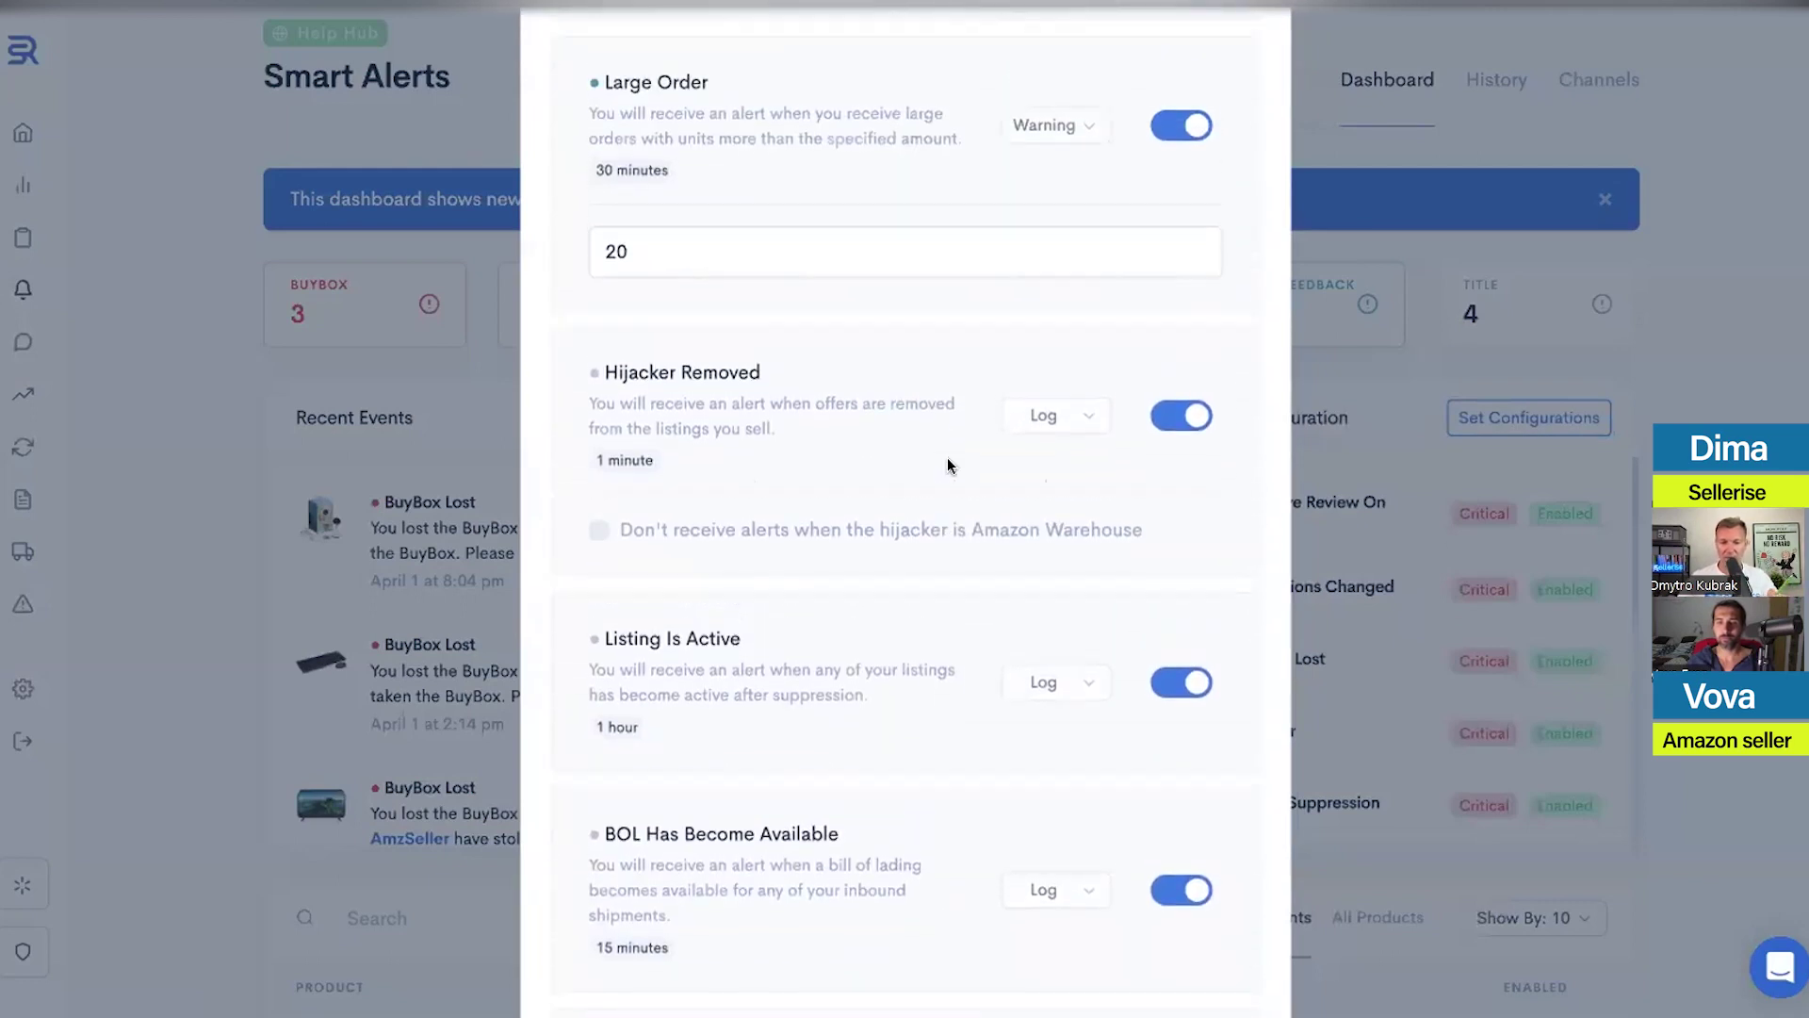
{"action": "scroll", "coordinate": [948, 460], "scroll_direction": "up", "scroll_amount": 20}
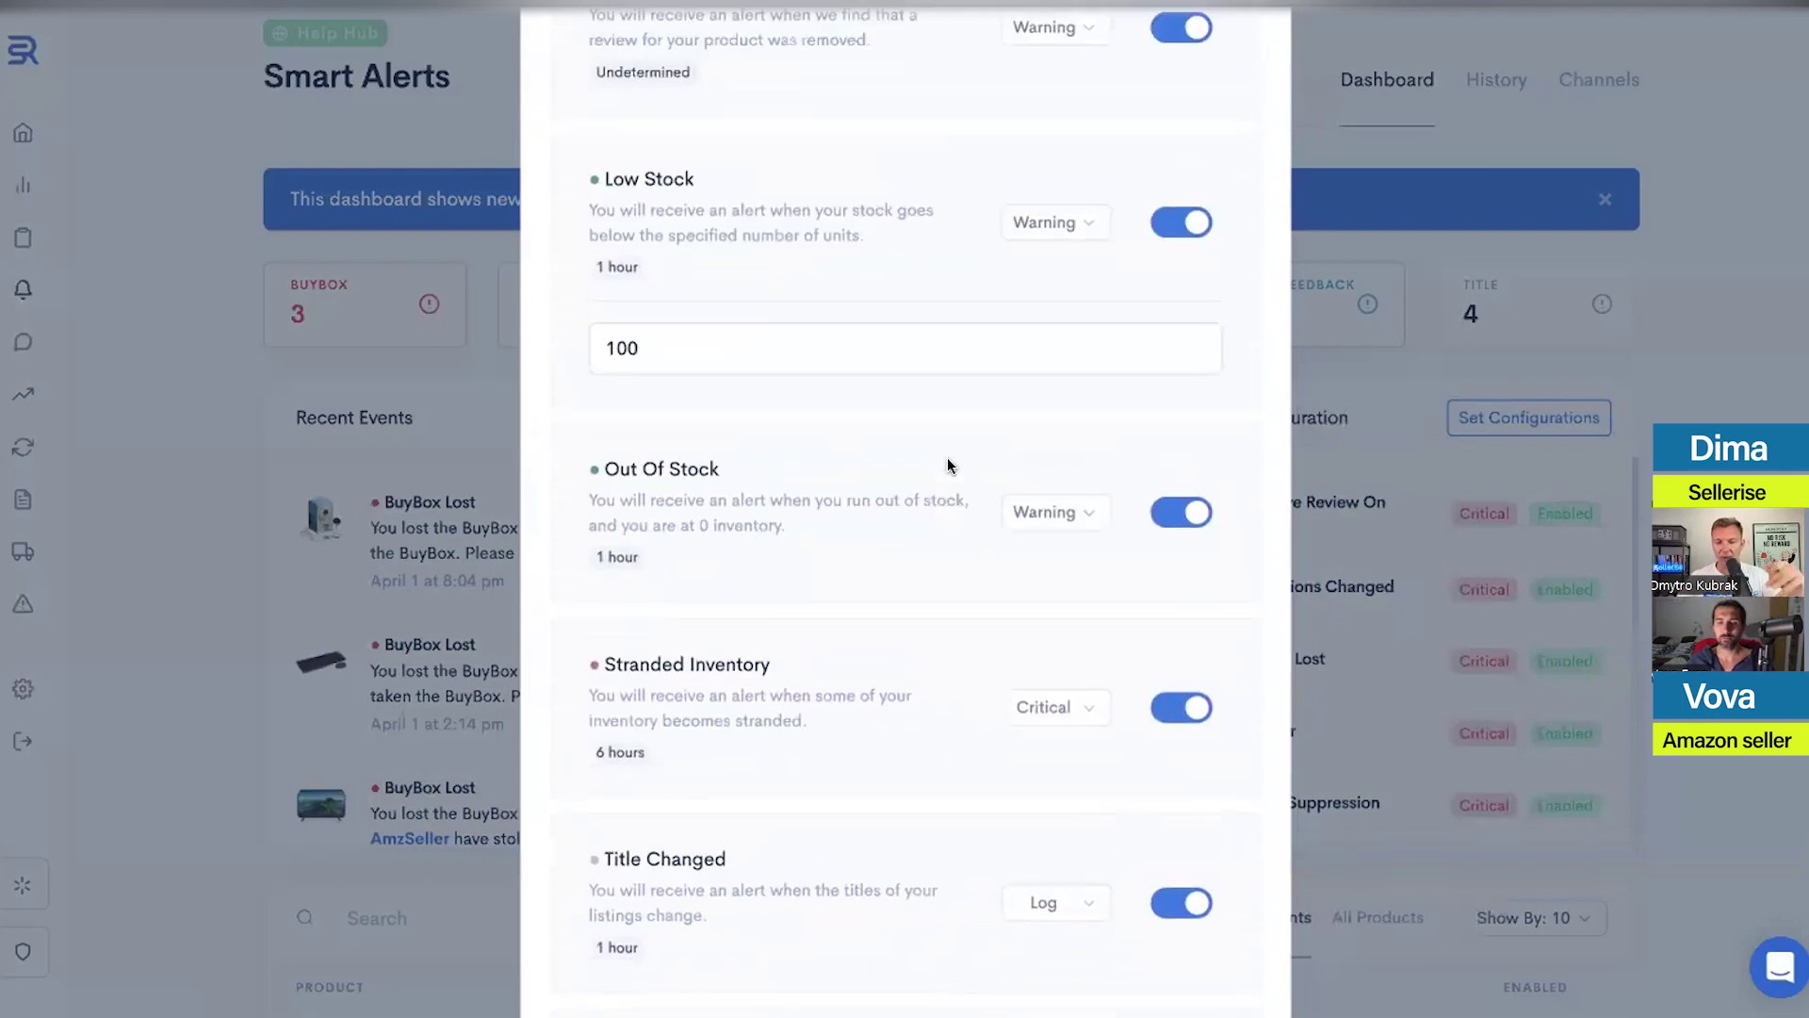
{"action": "scroll", "coordinate": [947, 456], "scroll_direction": "up", "scroll_amount": 10}
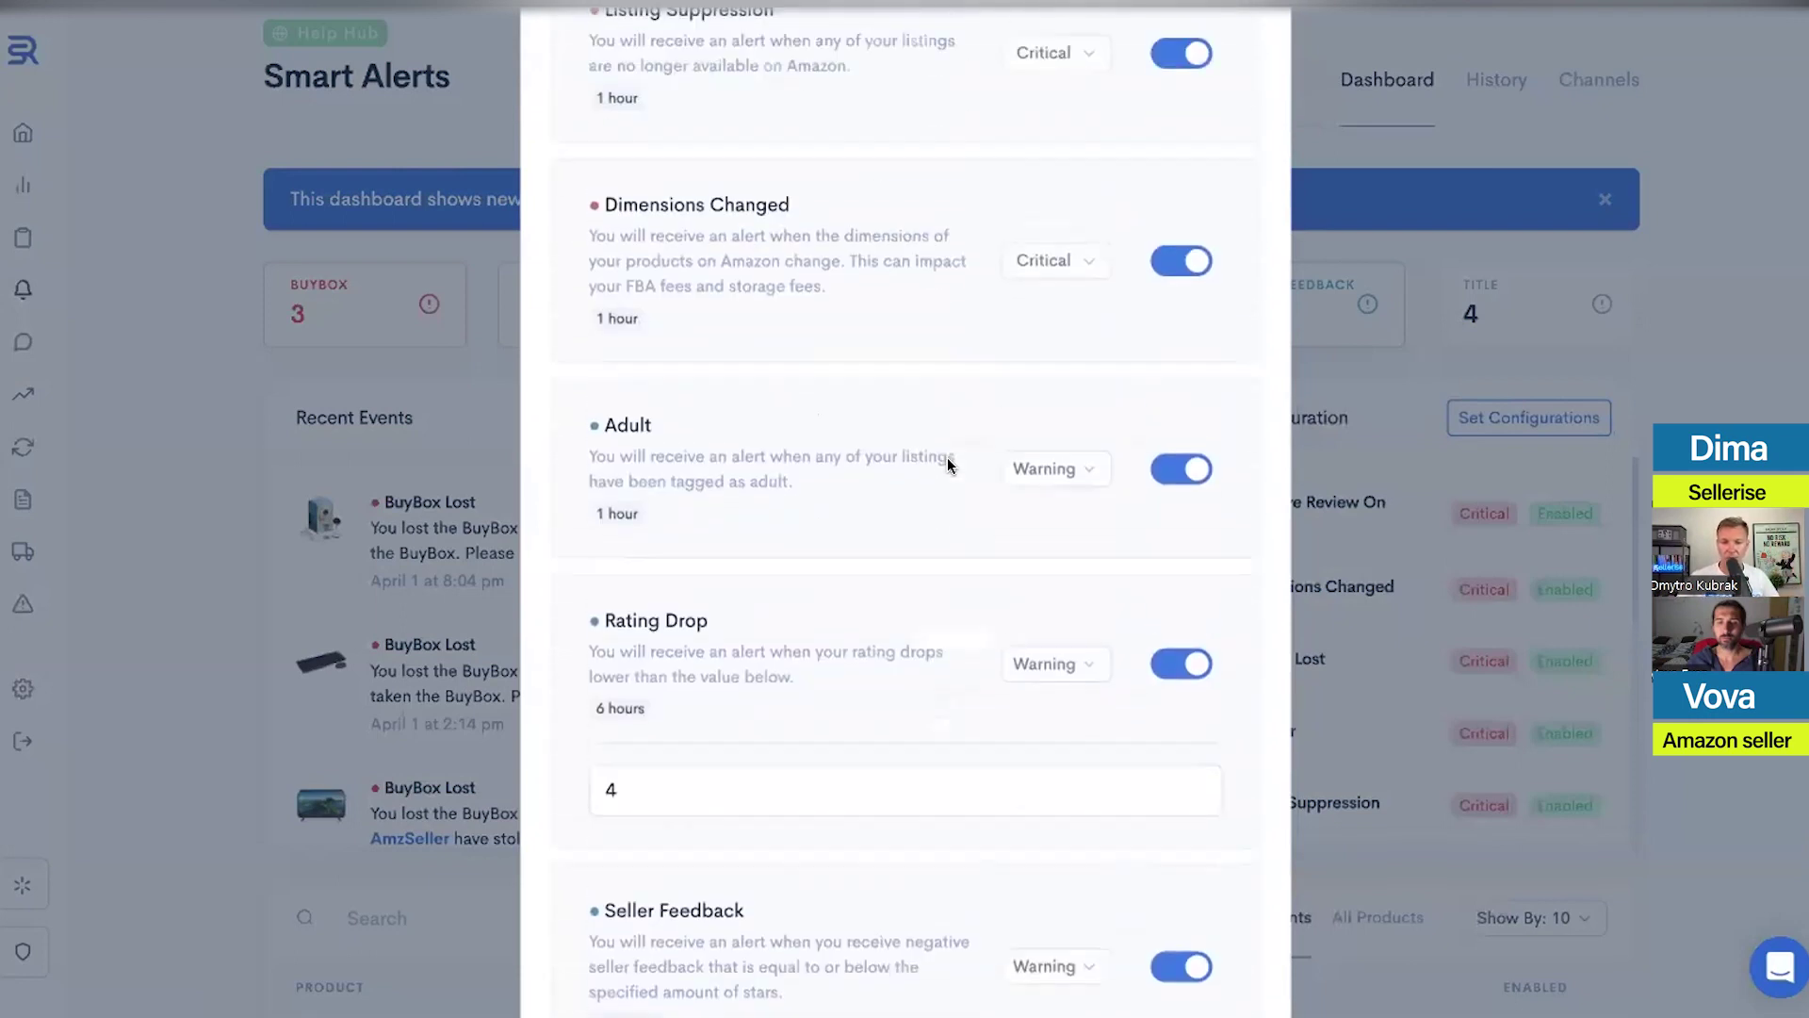
Find the Large Order alert in the configurations and inspect its unit threshold
{"action": "scroll", "coordinate": [947, 456], "scroll_direction": "down", "scroll_amount": 20}
{"action": "scroll", "coordinate": [941, 485], "scroll_direction": "down", "scroll_amount": 2}
{"action": "scroll", "coordinate": [926, 496], "scroll_direction": "up", "scroll_amount": 1}
{"action": "scroll", "coordinate": [925, 497], "scroll_direction": "down", "scroll_amount": 5}
{"action": "scroll", "coordinate": [926, 497], "scroll_direction": "down", "scroll_amount": 20}
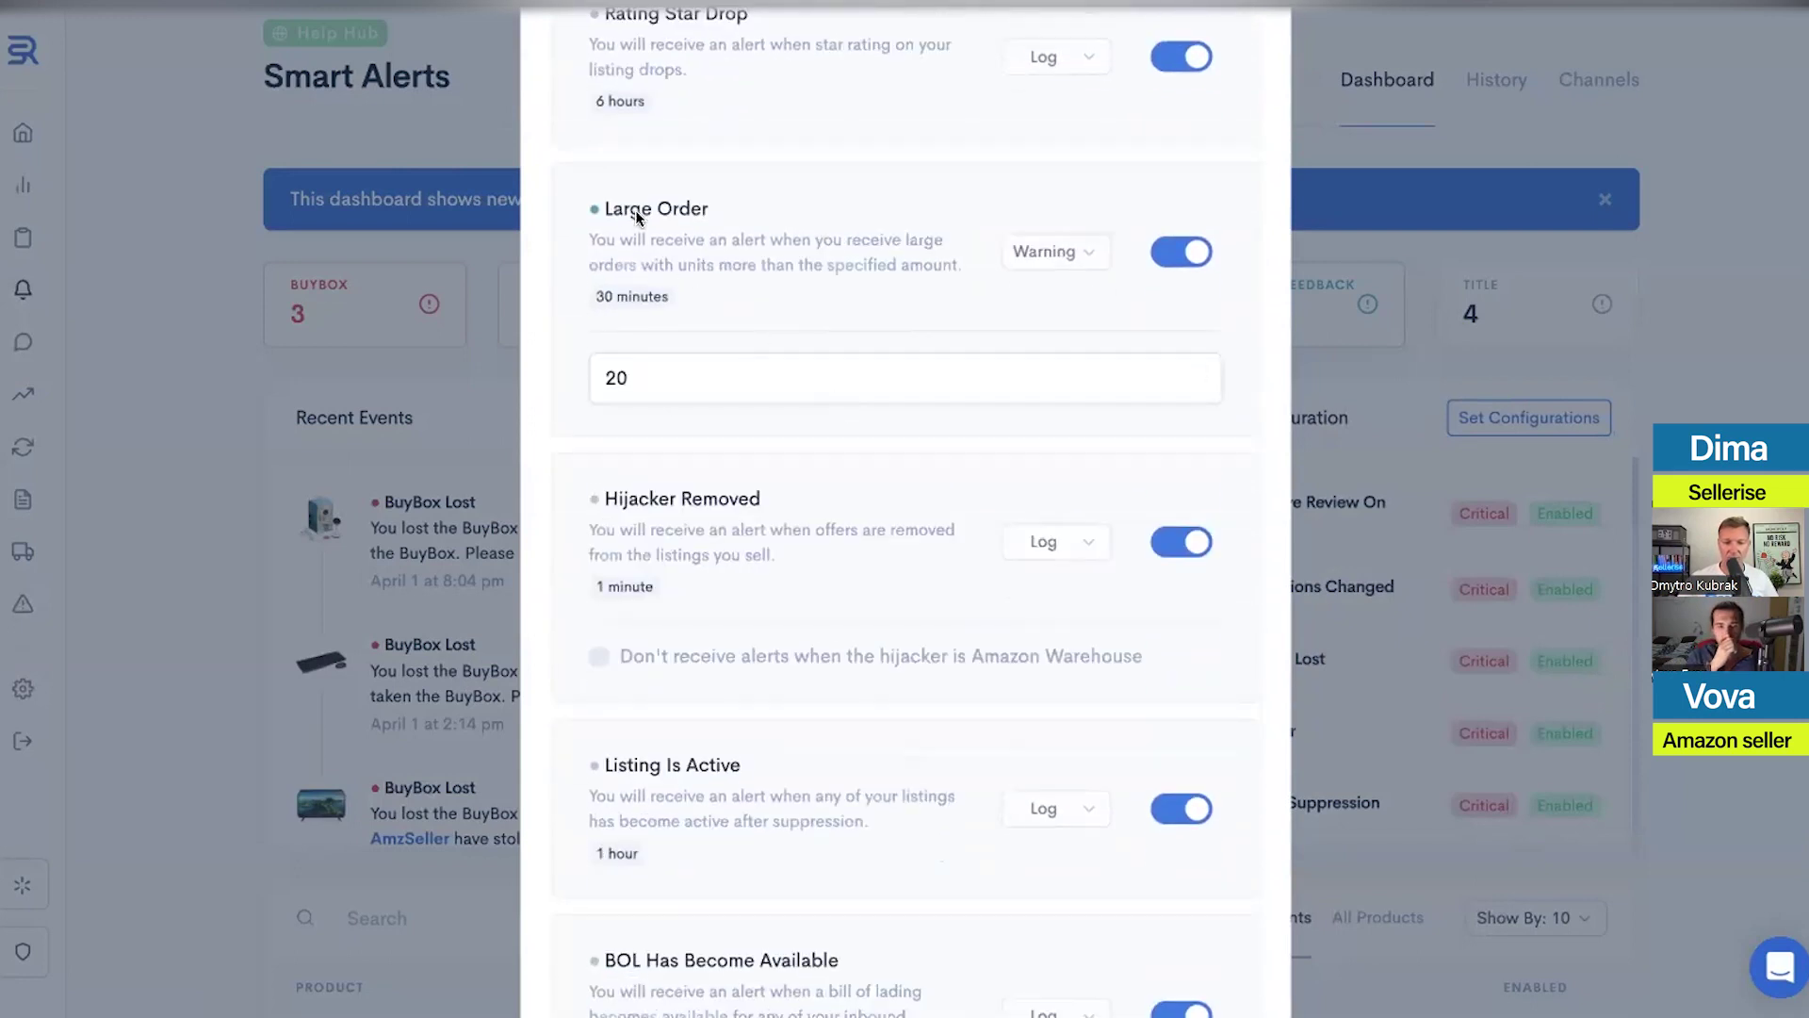
{"action": "double_click", "coordinate": [637, 374]}
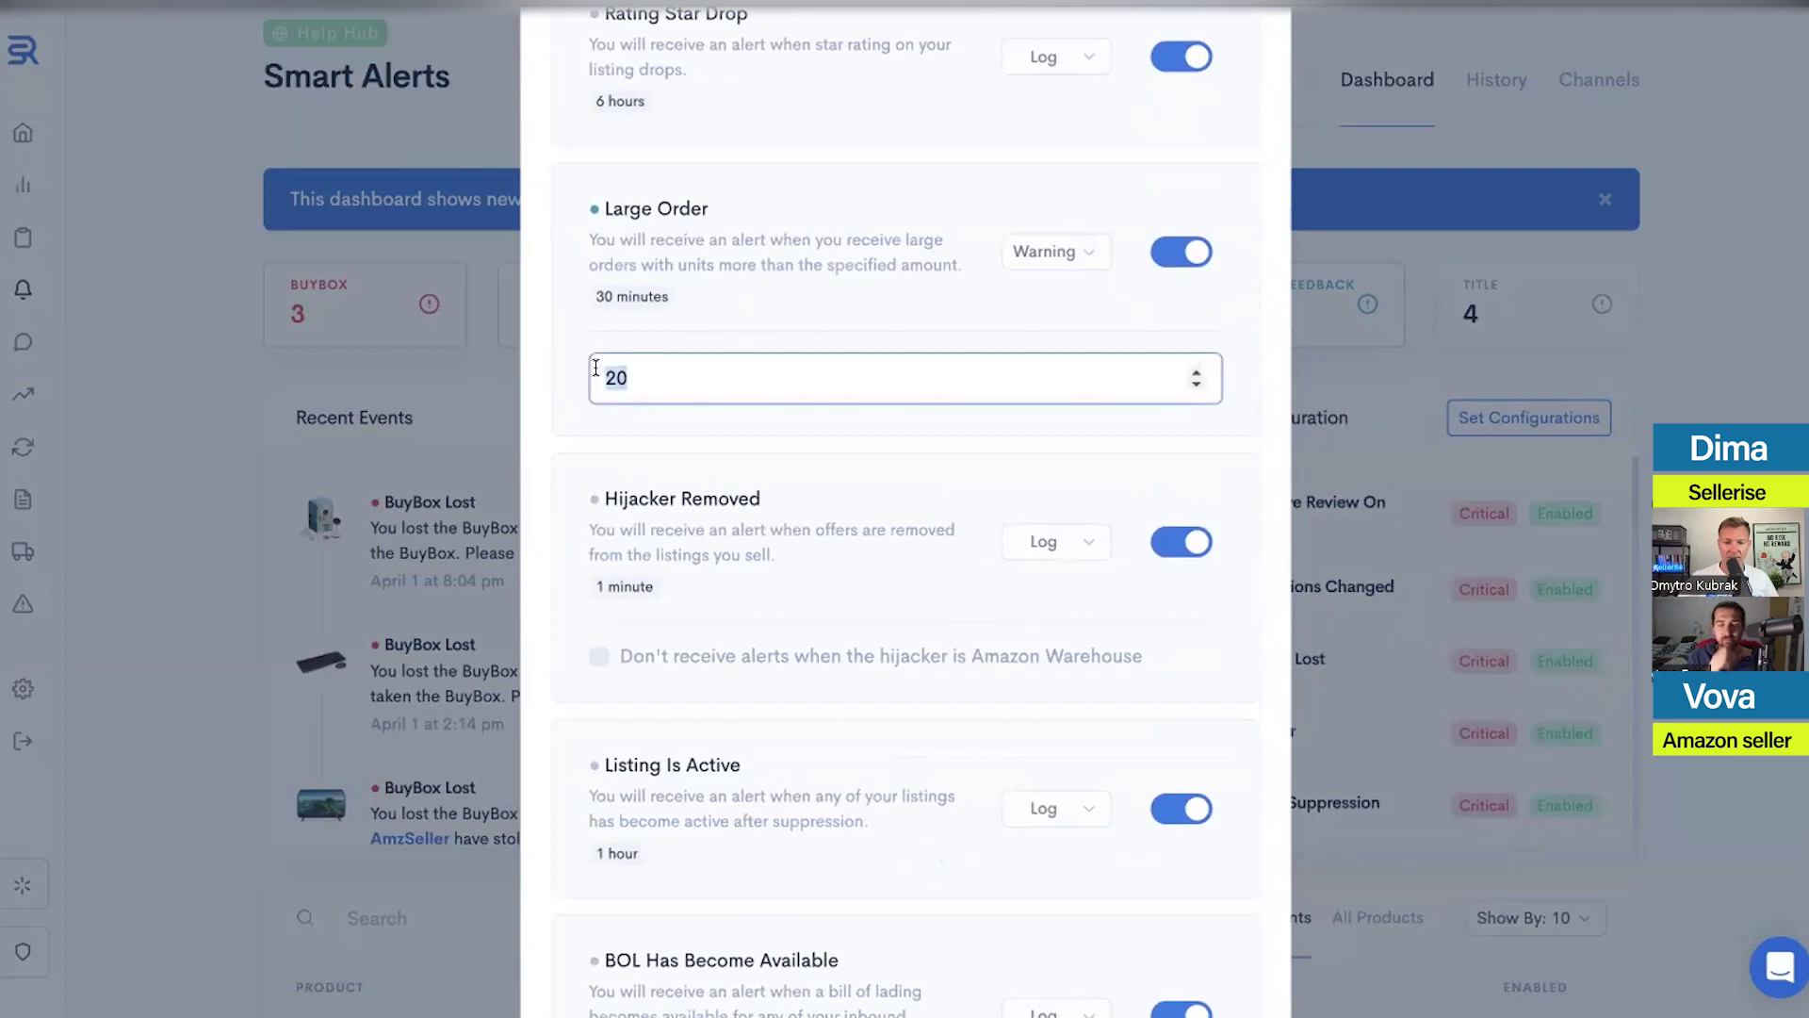
{"action": "double_click", "coordinate": [645, 377]}
{"action": "left_click", "coordinate": [775, 322]}
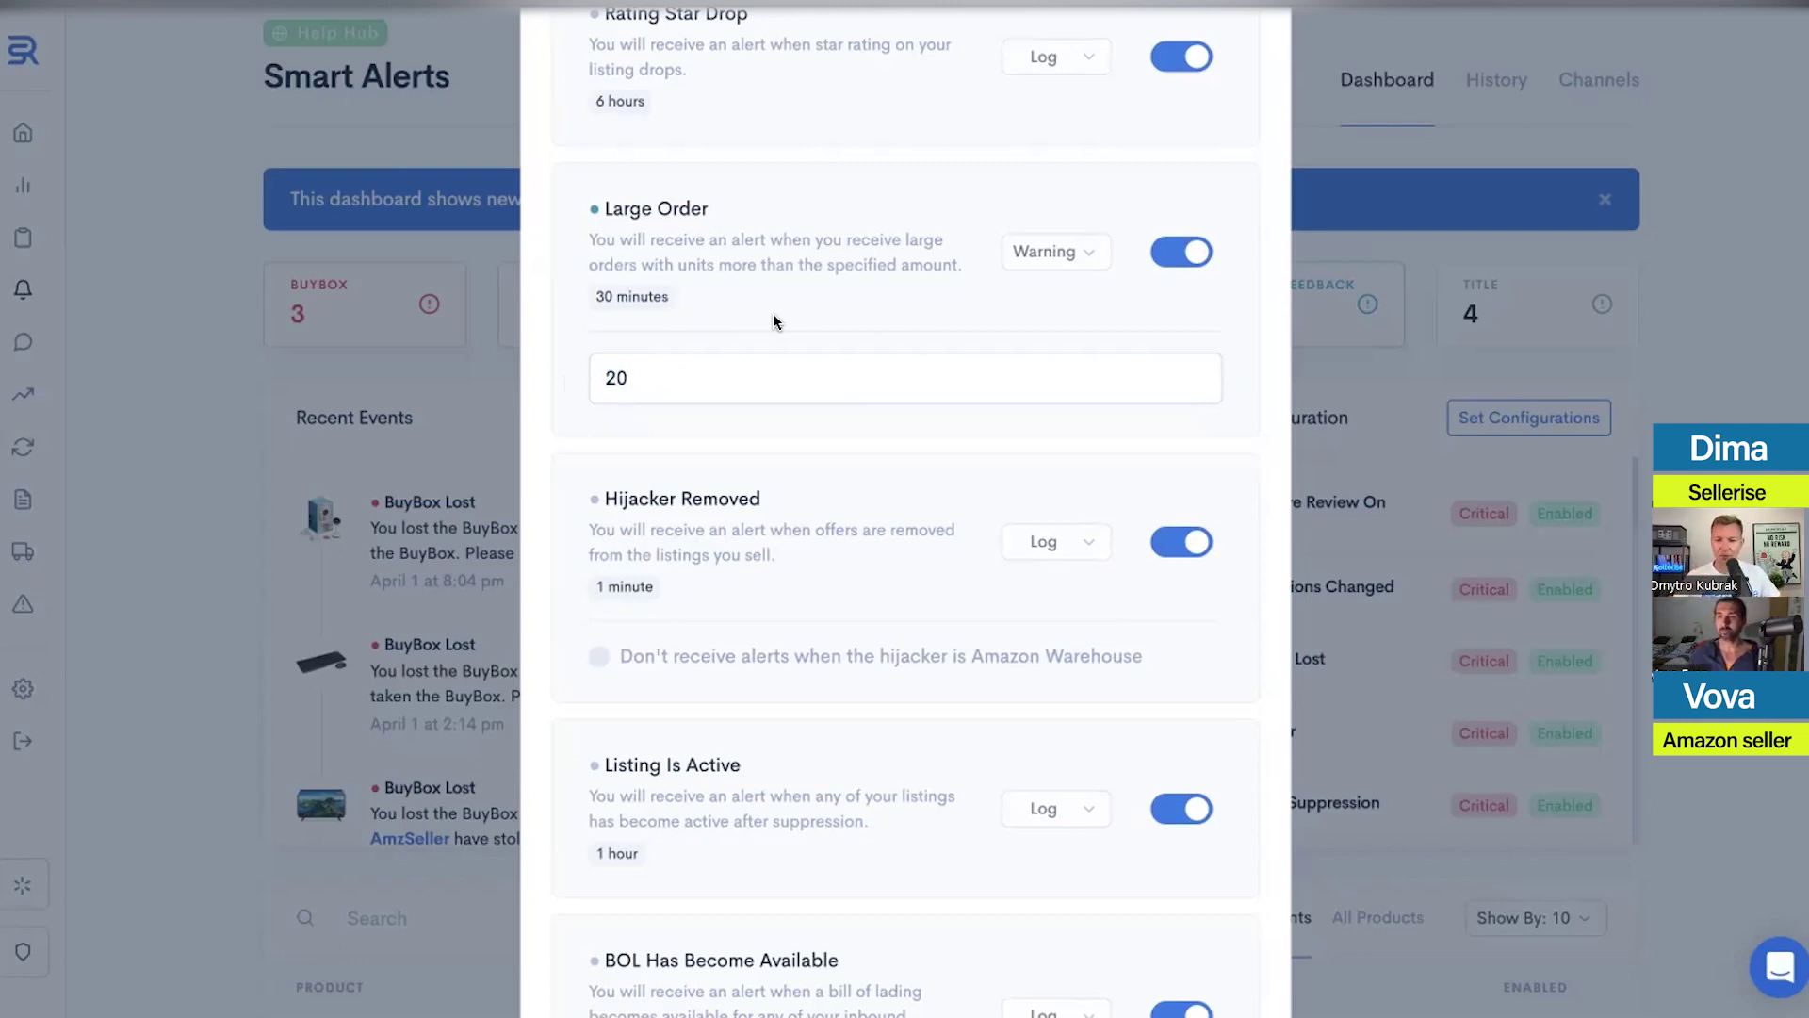
Review the alert configurations from Large Order back up to the marketplace settings and close them
{"action": "scroll", "coordinate": [774, 321], "scroll_direction": "up", "scroll_amount": 5}
{"action": "scroll", "coordinate": [807, 317], "scroll_direction": "up", "scroll_amount": 8}
{"action": "scroll", "coordinate": [809, 311], "scroll_direction": "up", "scroll_amount": 10}
{"action": "scroll", "coordinate": [807, 309], "scroll_direction": "up", "scroll_amount": 10}
{"action": "scroll", "coordinate": [885, 321], "scroll_direction": "up", "scroll_amount": 6}
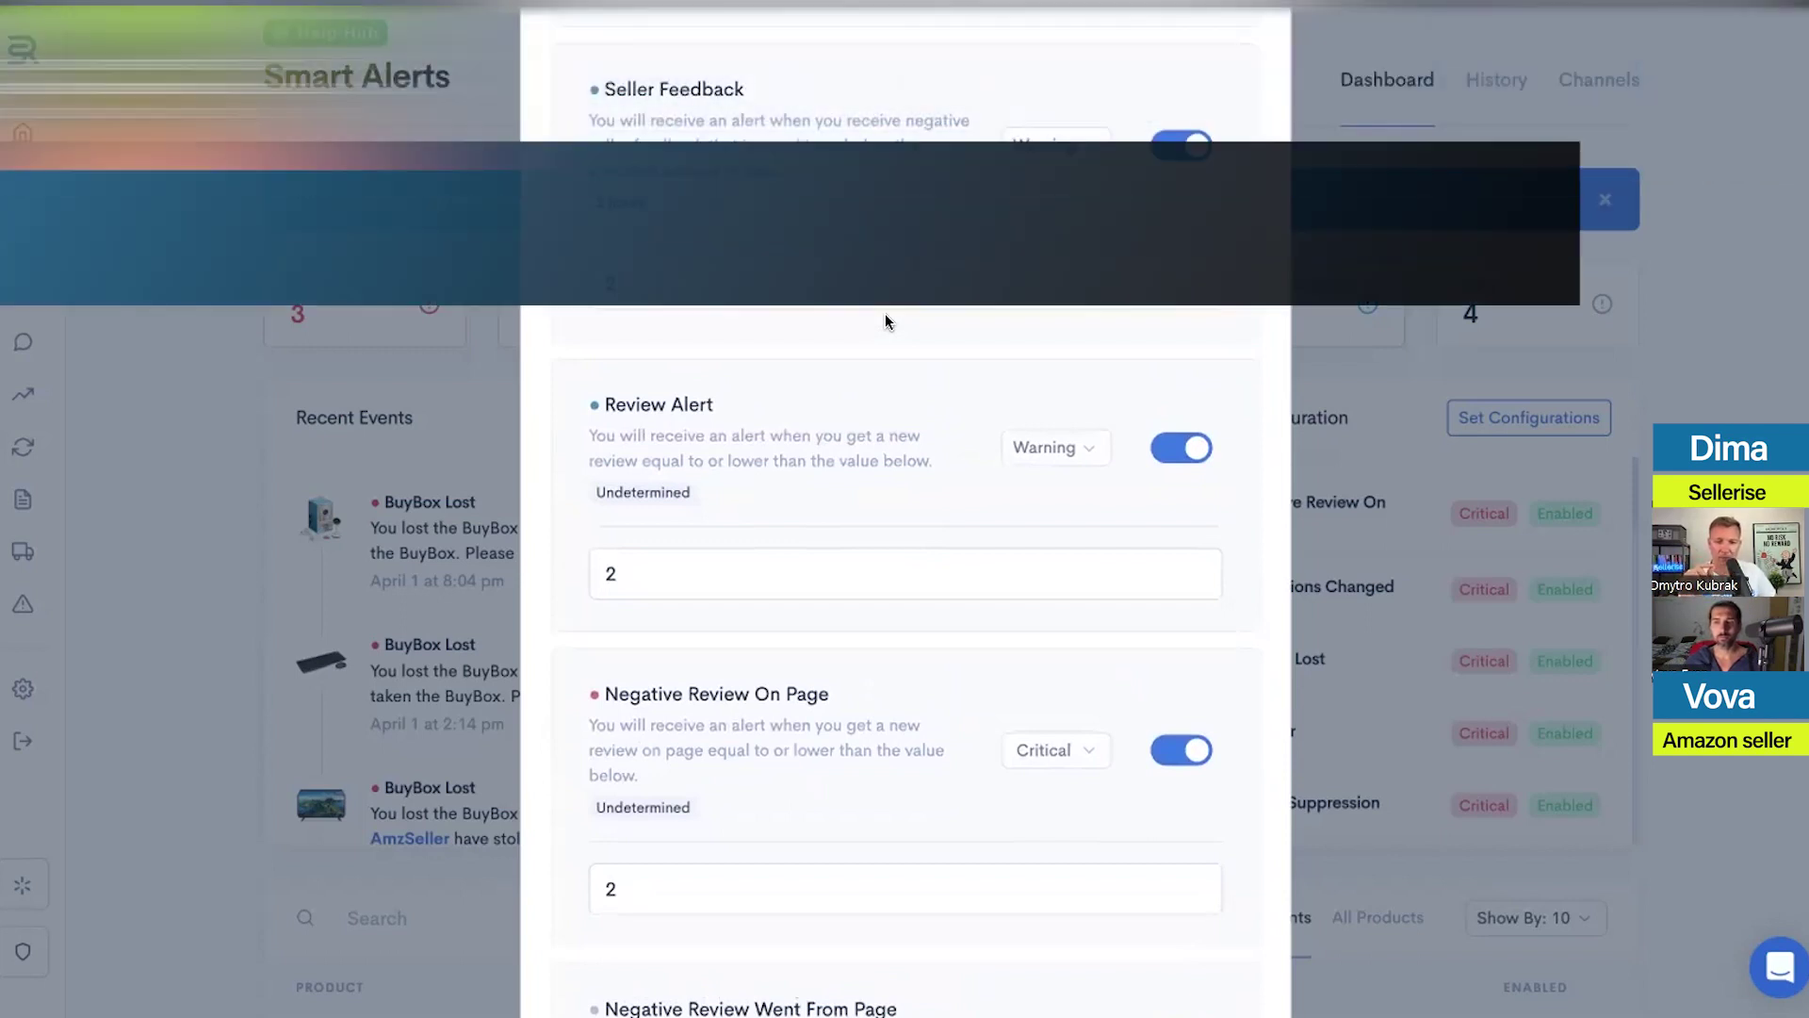
{"action": "scroll", "coordinate": [890, 330], "scroll_direction": "up", "scroll_amount": 15}
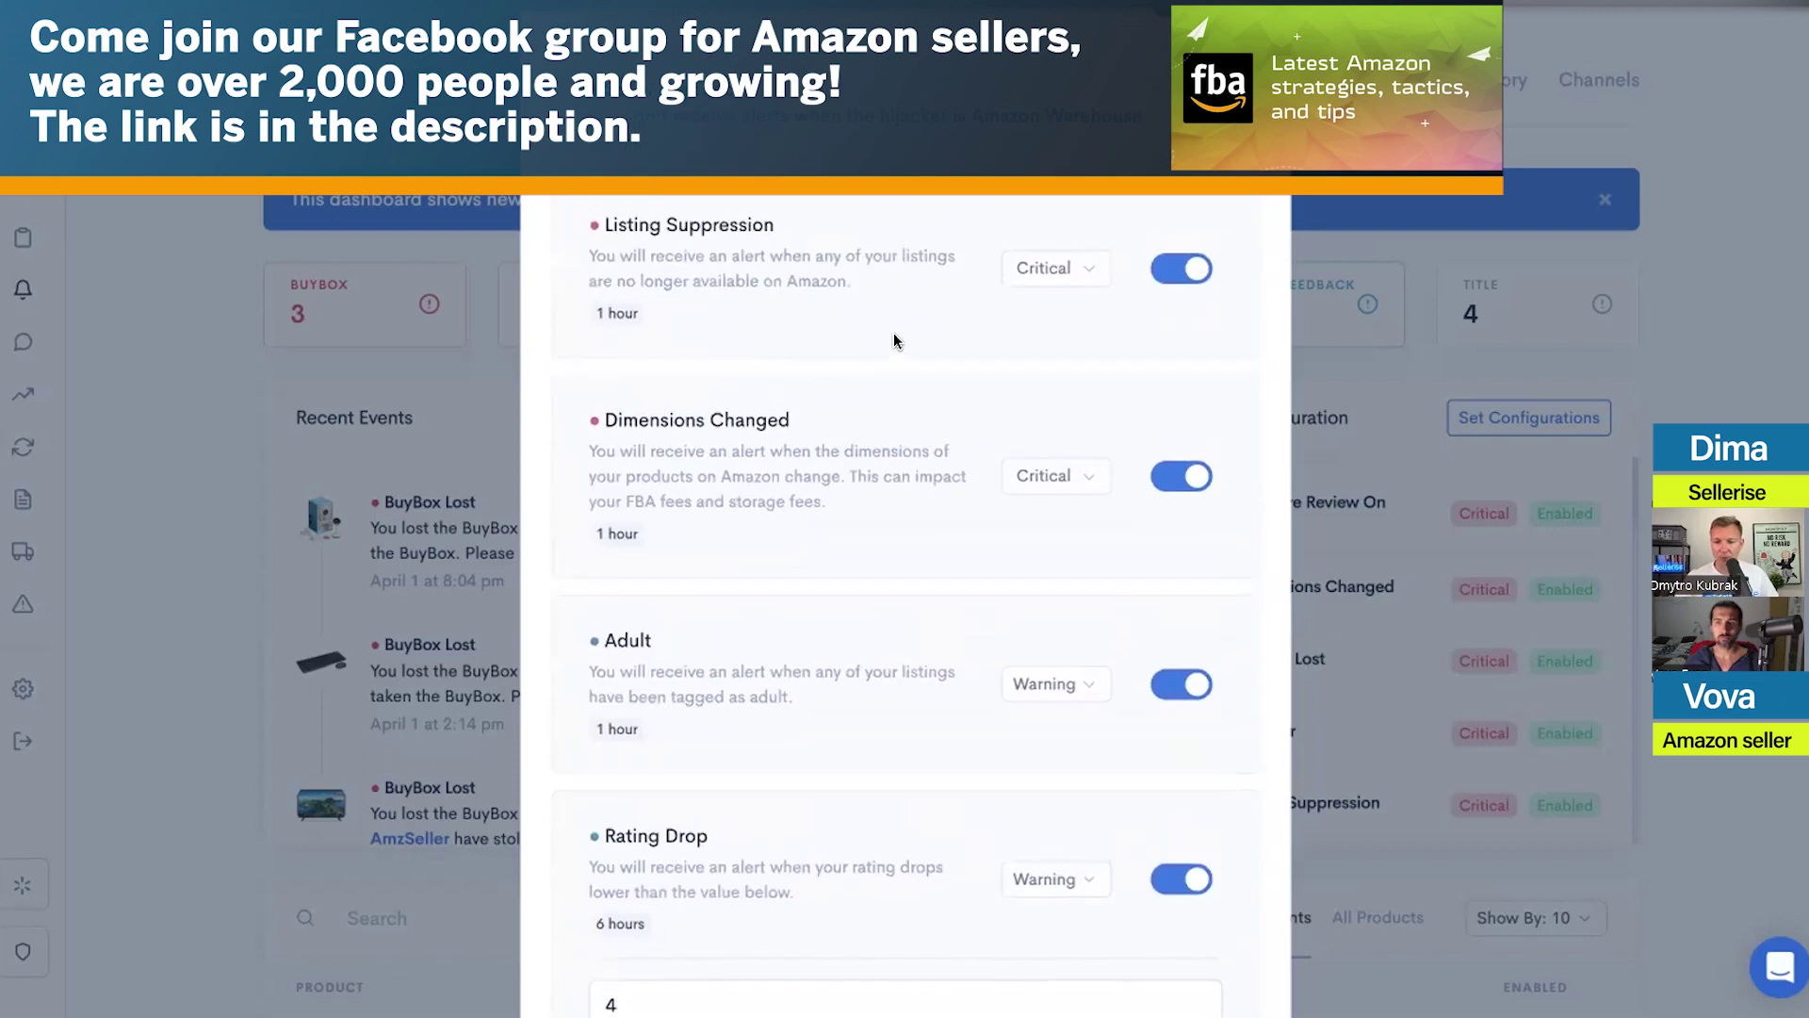
{"action": "scroll", "coordinate": [895, 343], "scroll_direction": "up", "scroll_amount": 3}
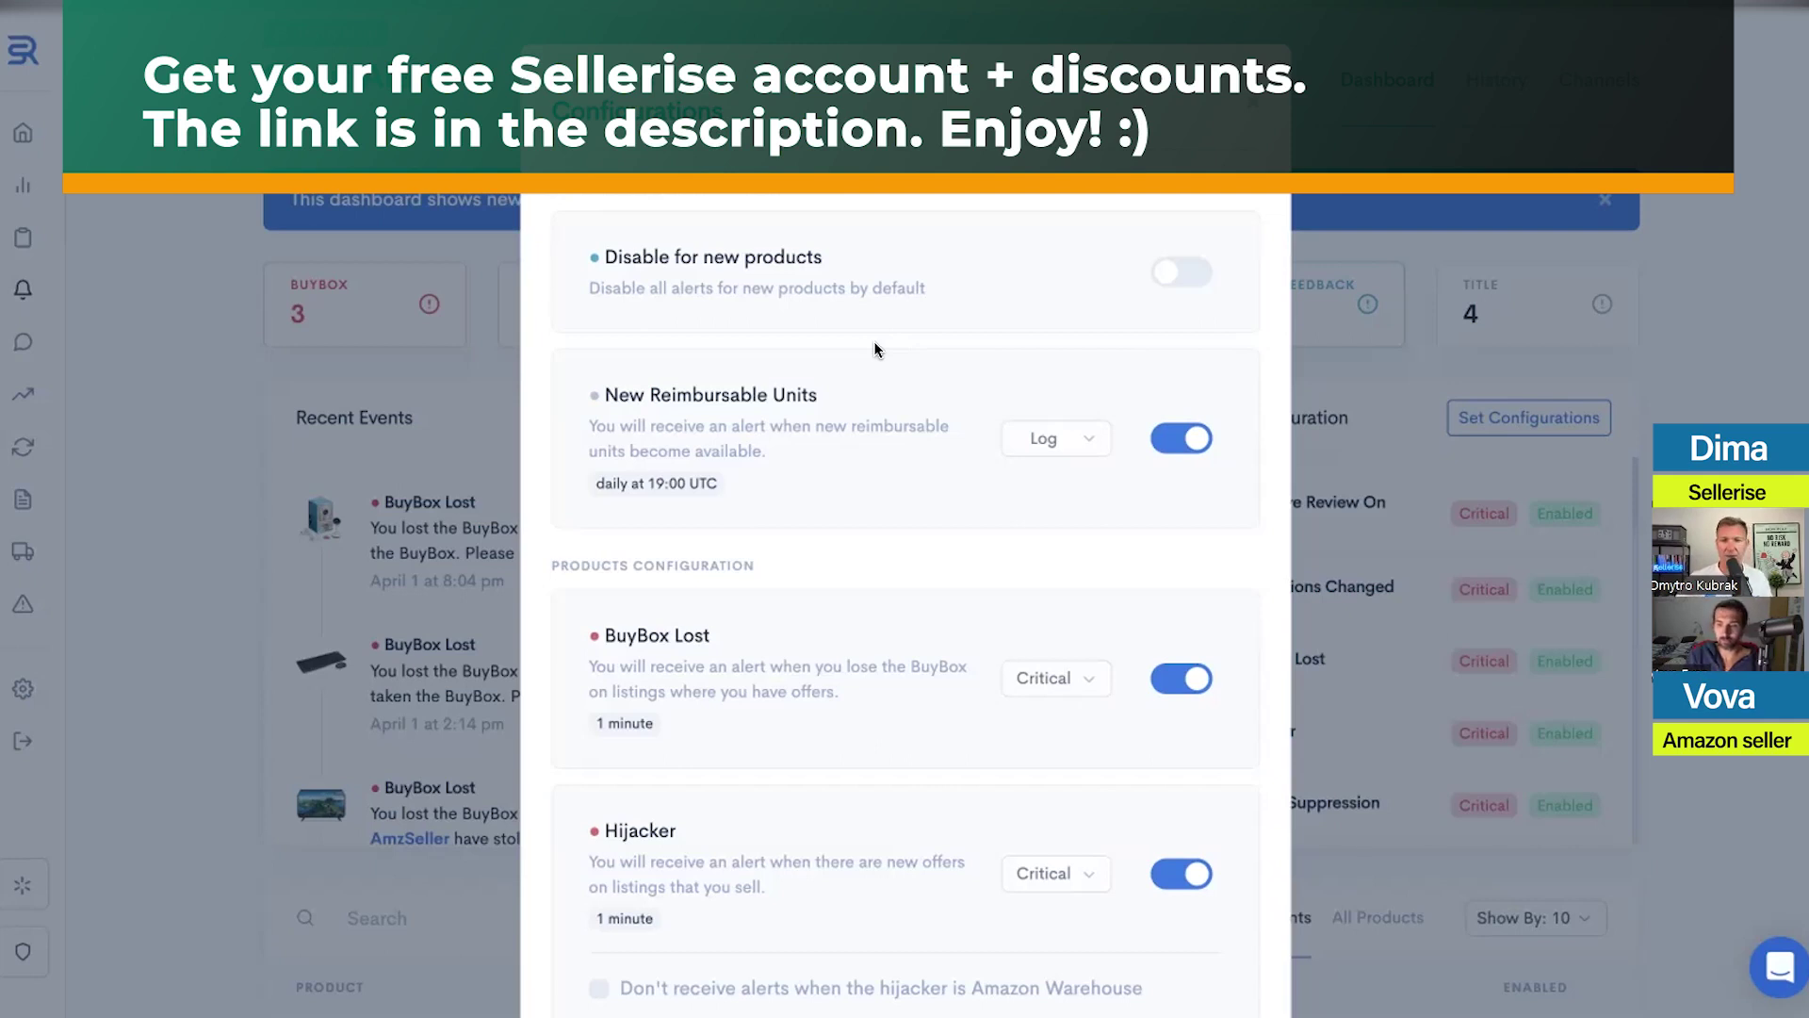
{"action": "left_click", "coordinate": [1261, 98]}
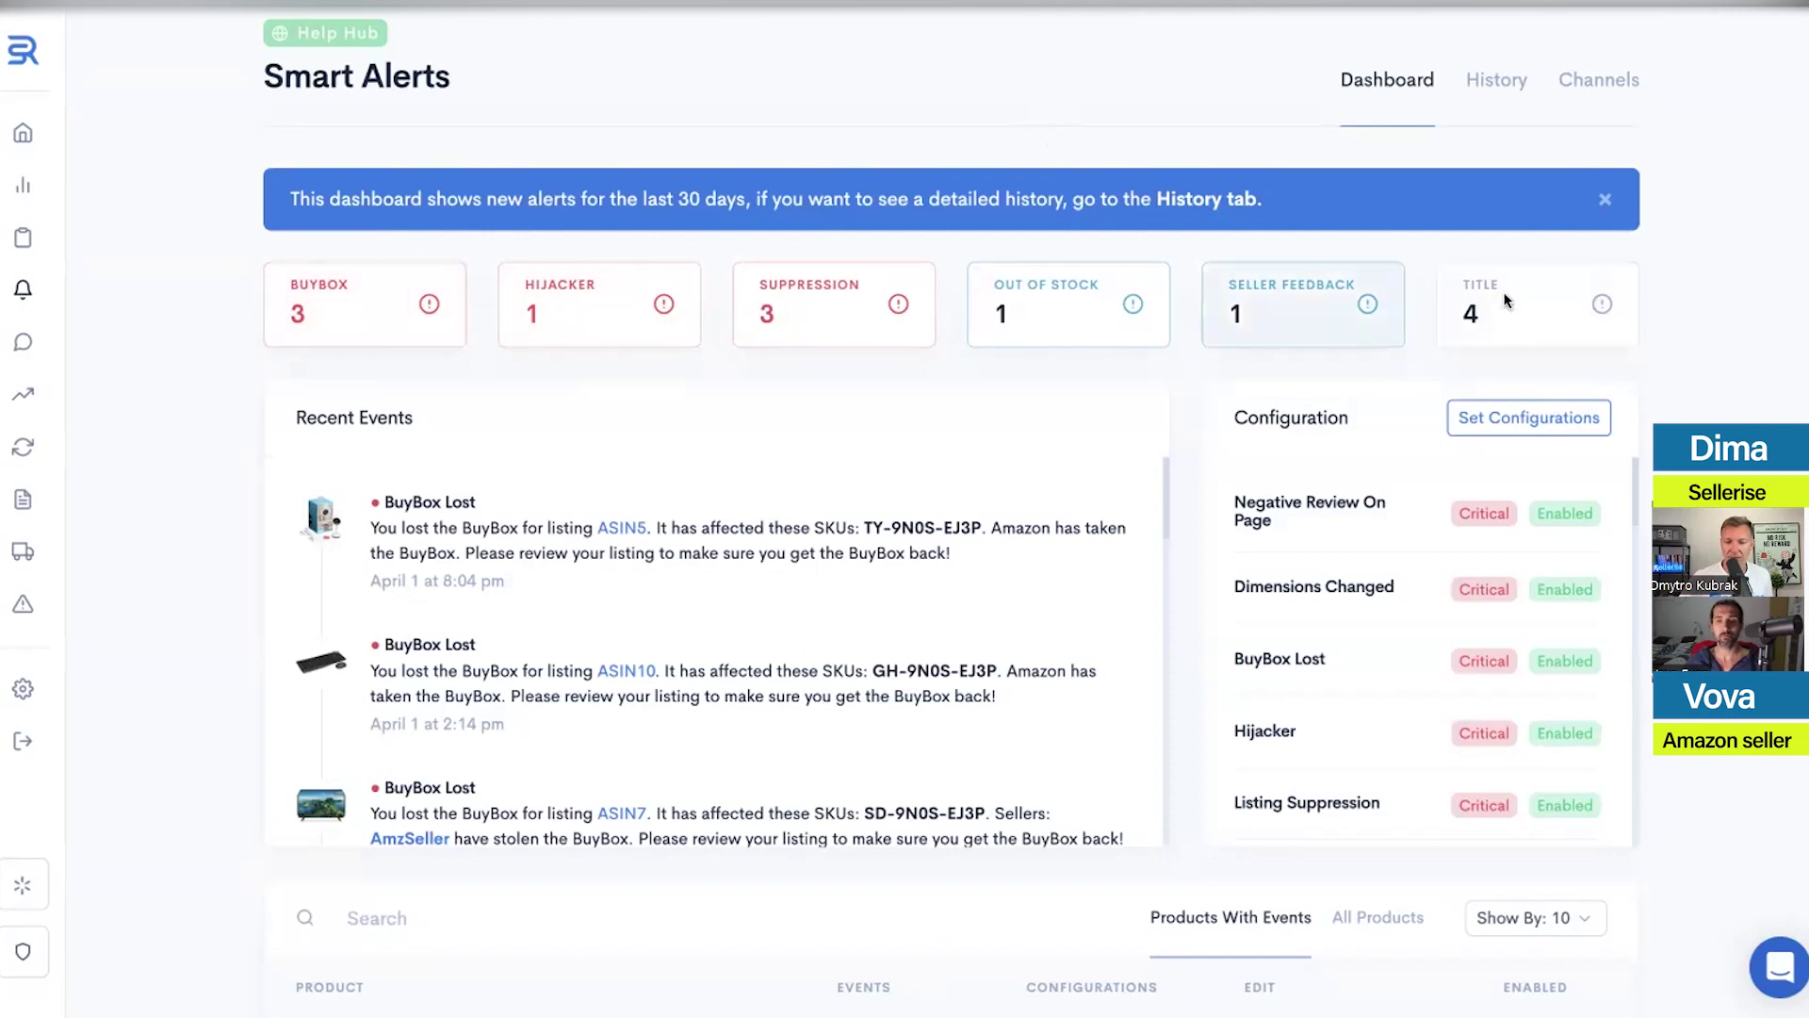
View the products behind the new BuyBox Lost events and the list of products with events
{"action": "mouse_move", "coordinate": [451, 316]}
{"action": "left_click", "coordinate": [313, 294]}
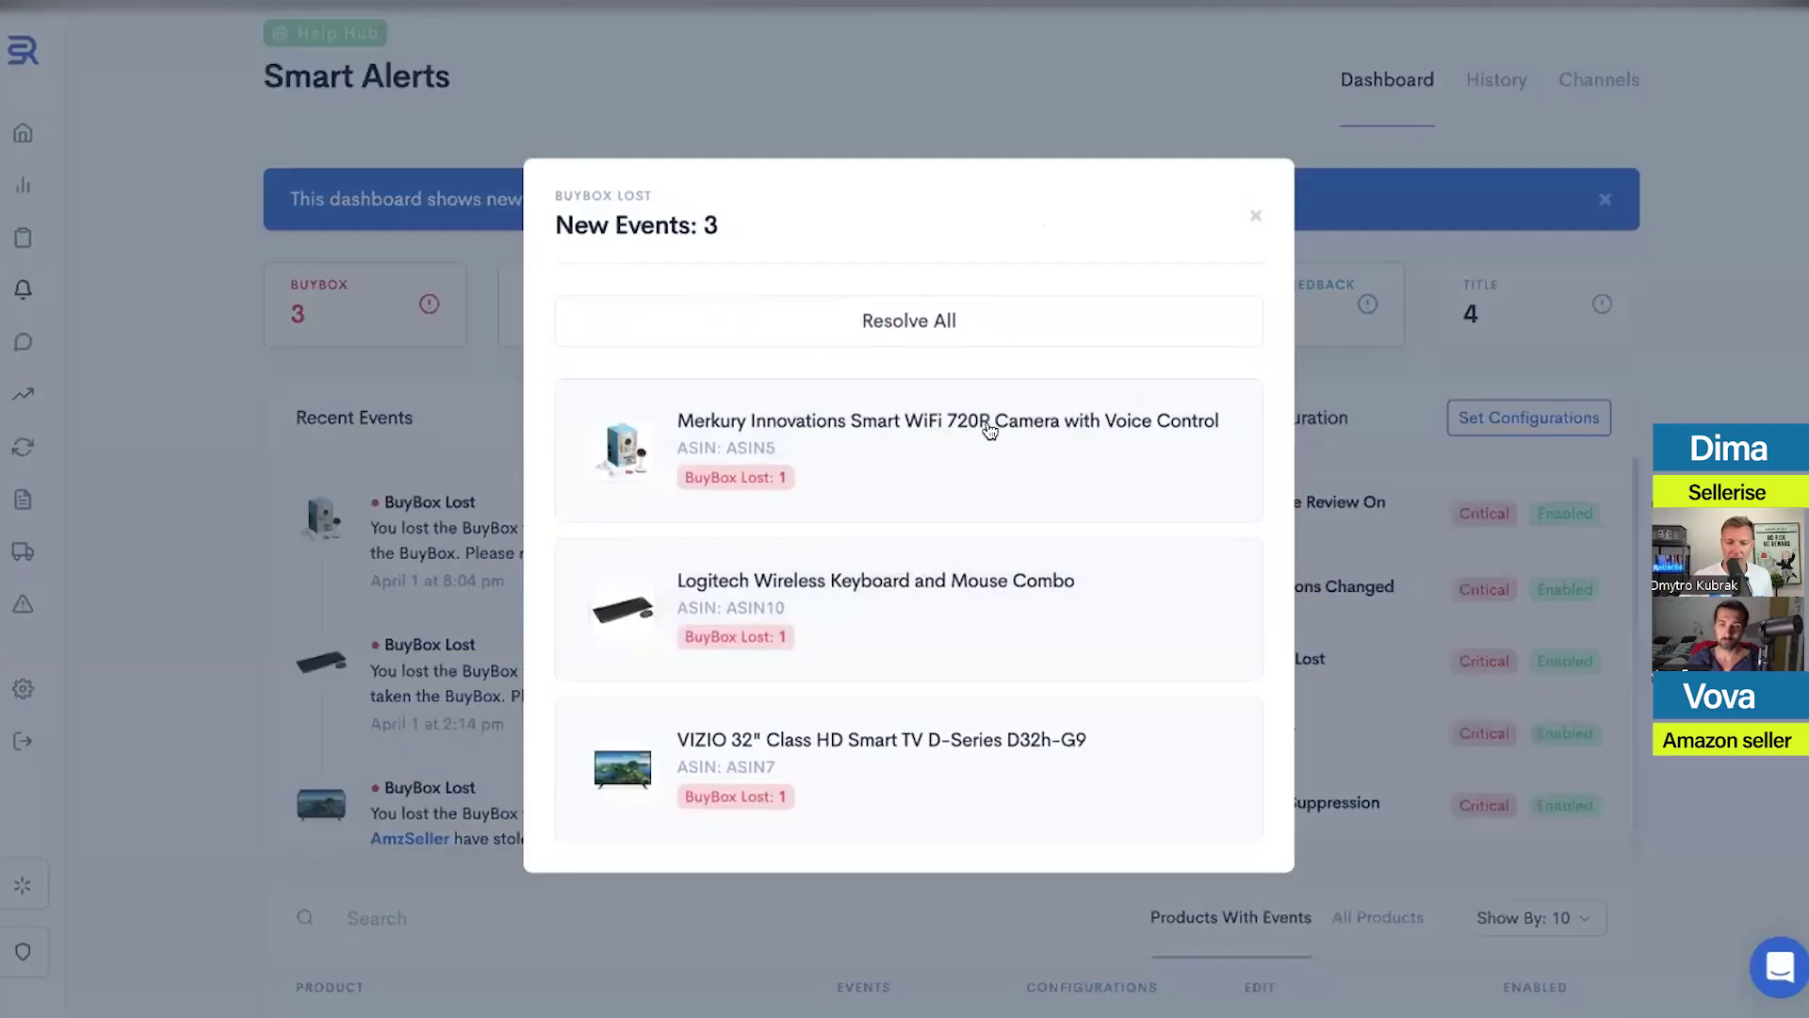
{"action": "left_click", "coordinate": [1244, 220]}
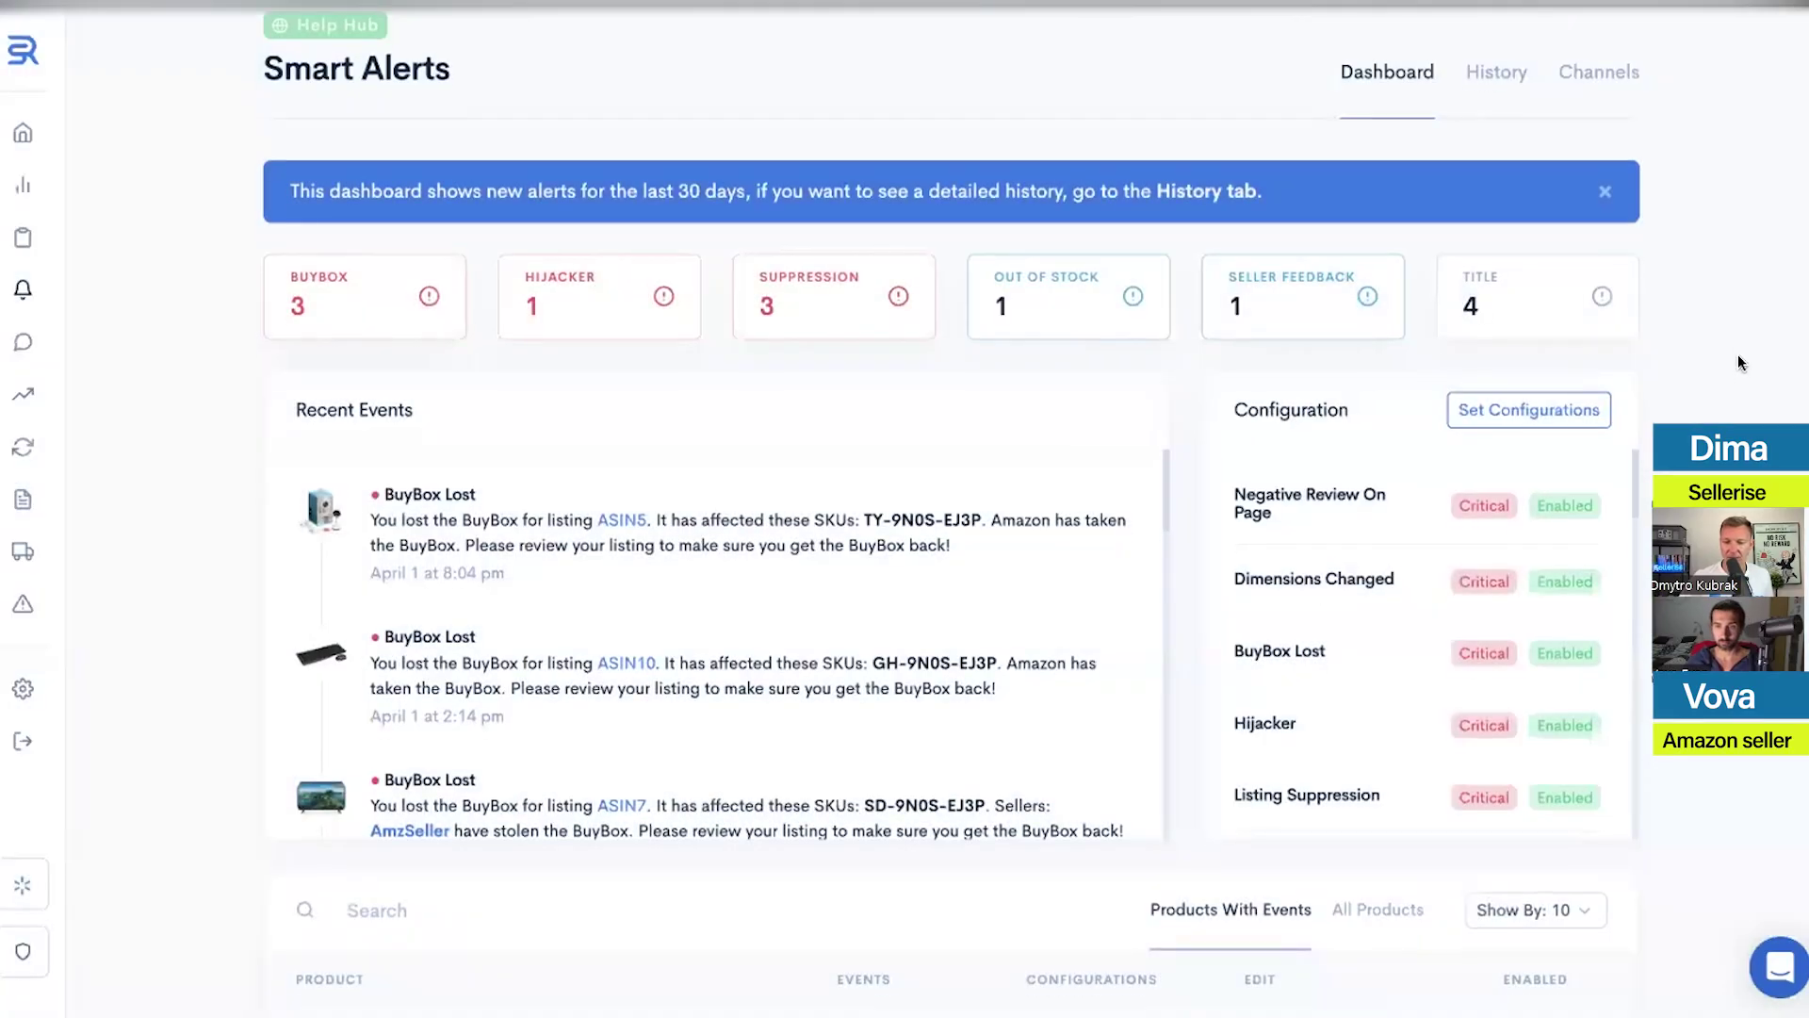
{"action": "scroll", "coordinate": [1734, 355], "scroll_direction": "down", "scroll_amount": 6}
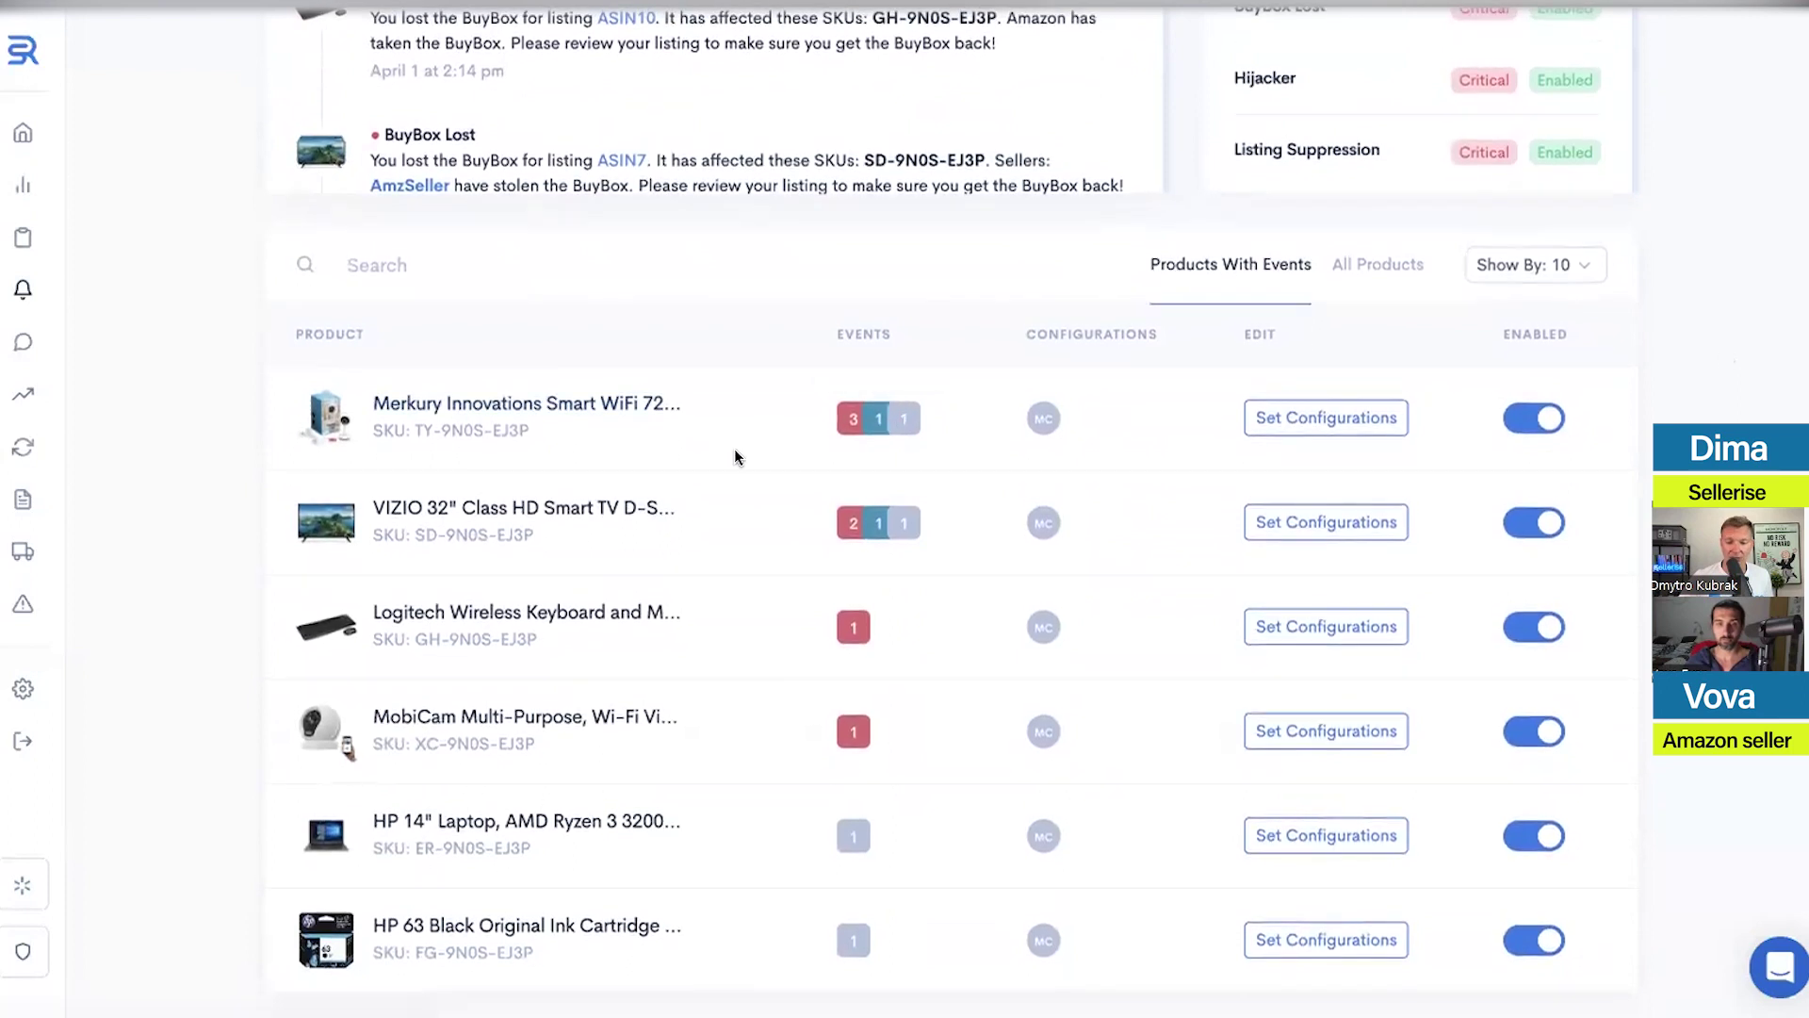
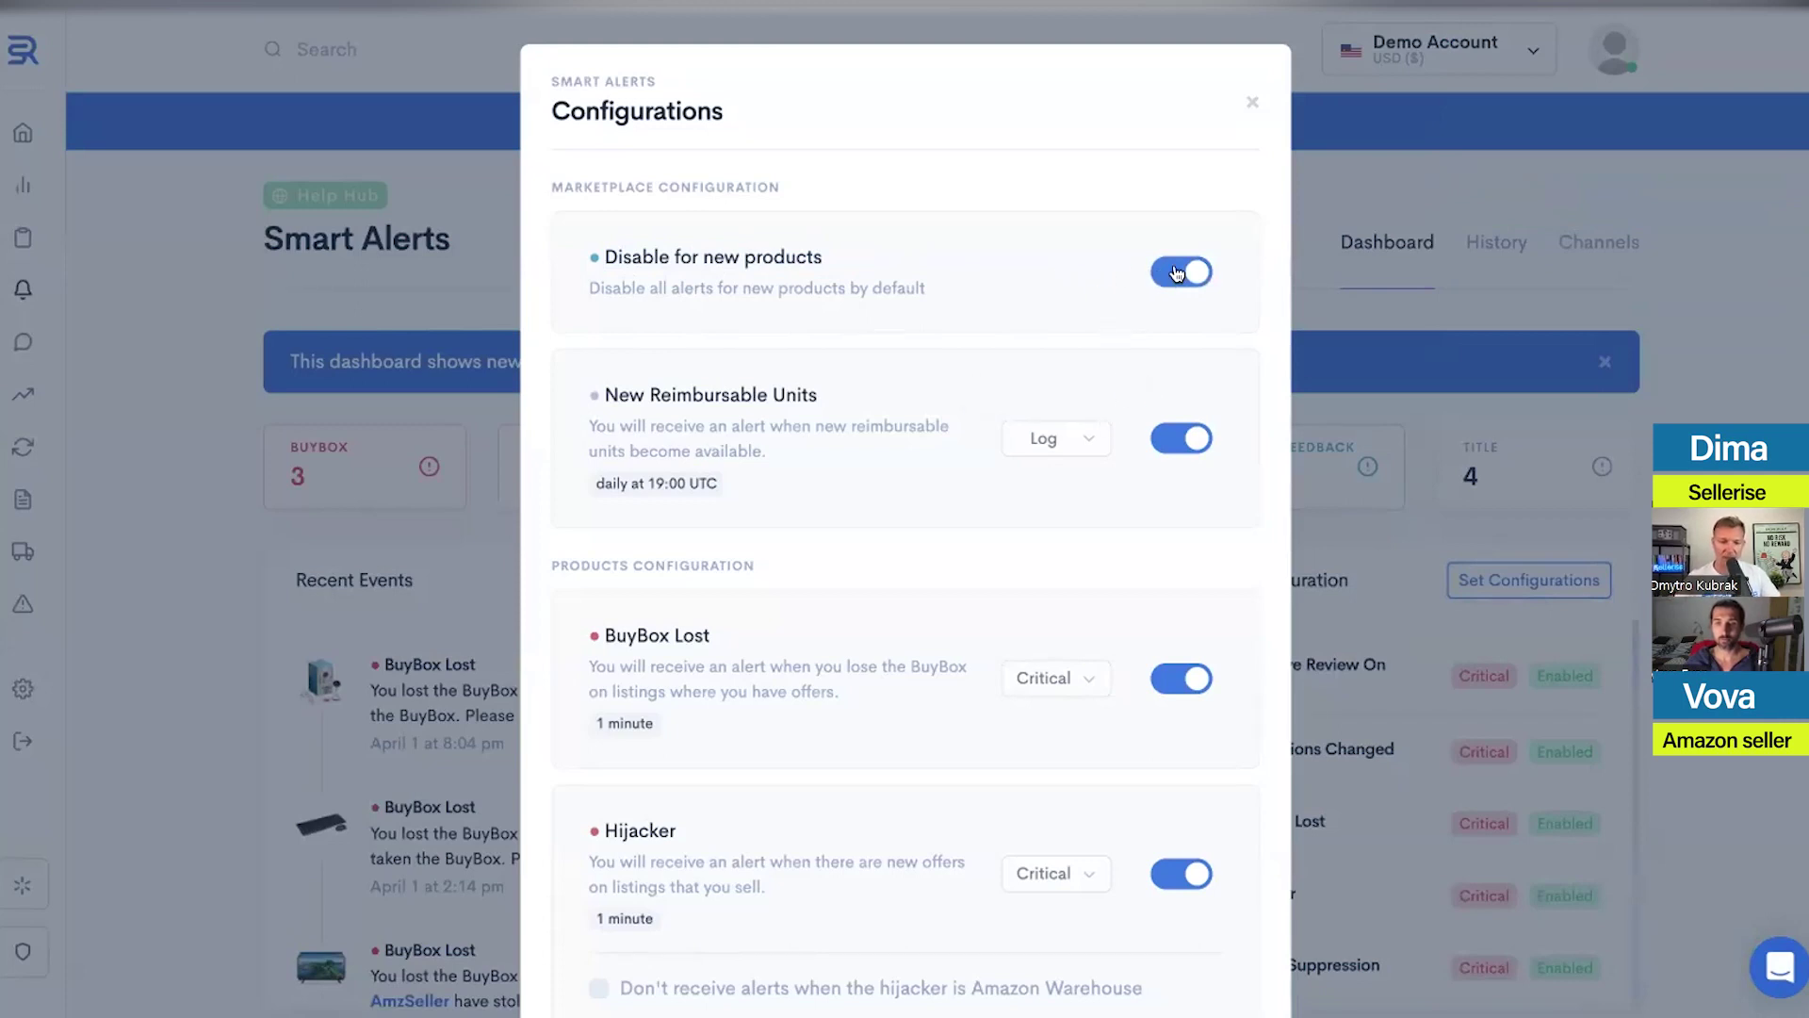
Turn off the marketplace option that disables all alerts for new products and close the configurations
{"action": "left_click", "coordinate": [1177, 272]}
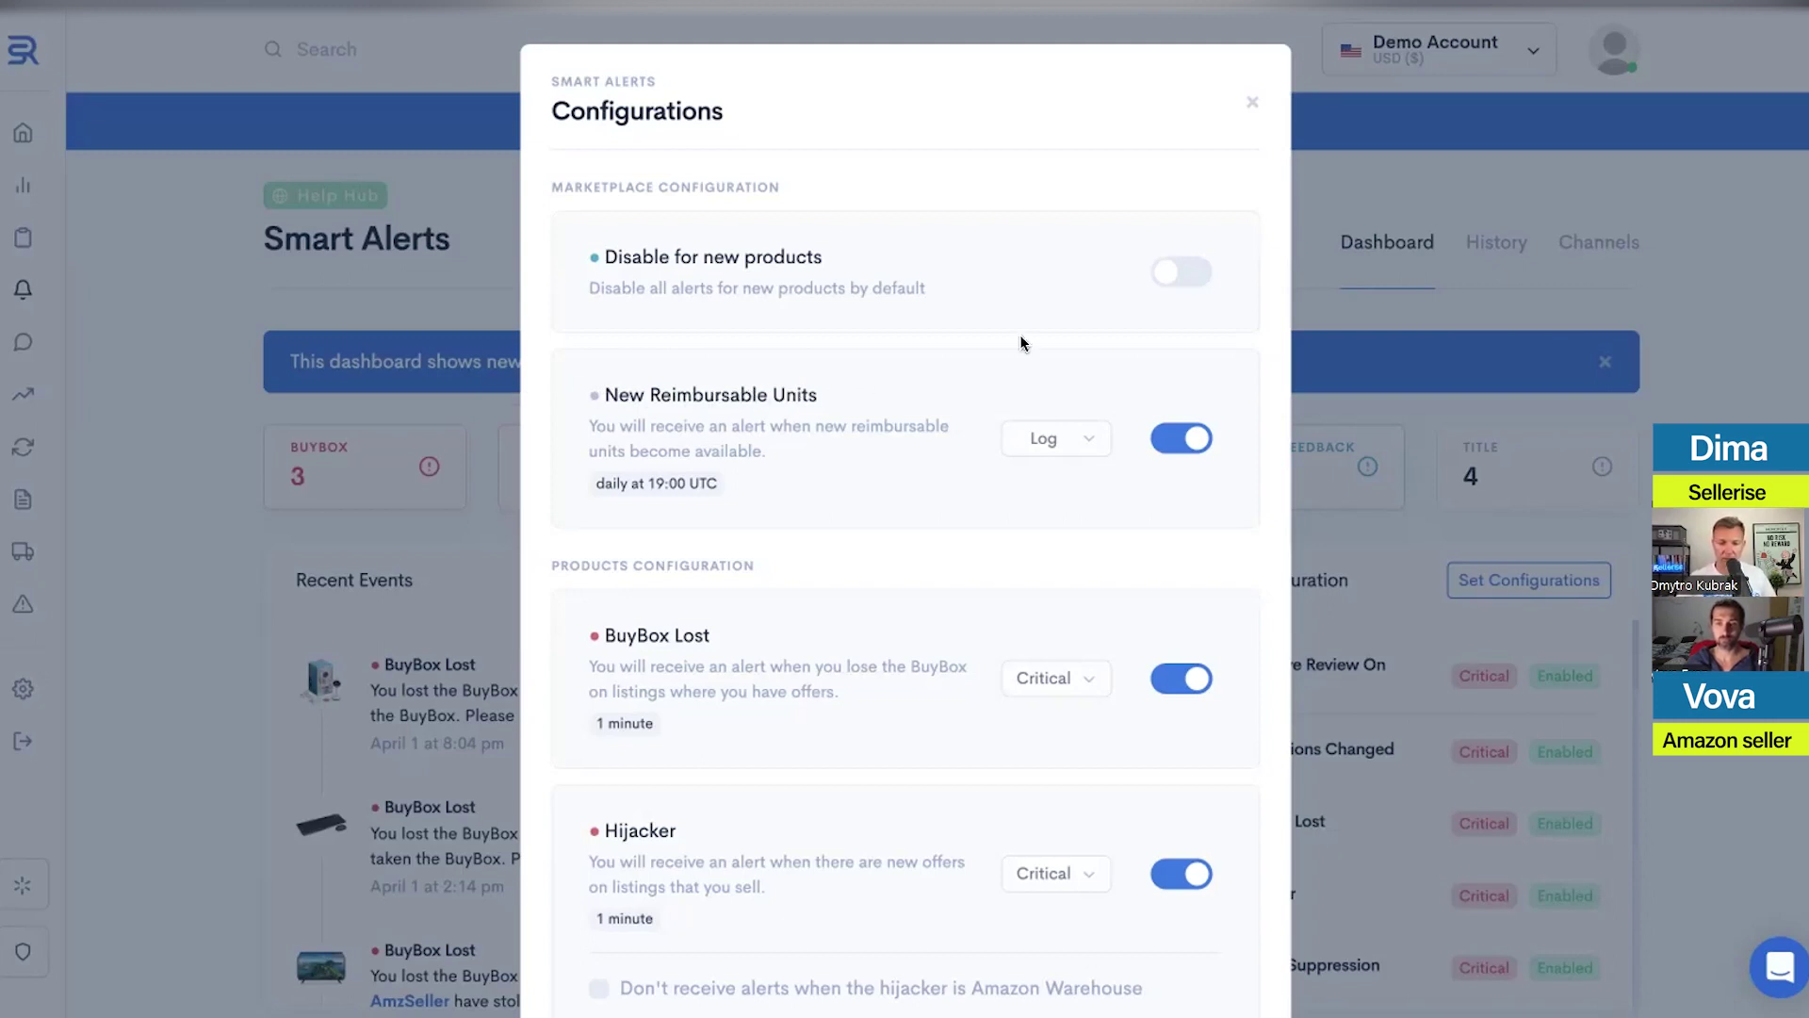
{"action": "left_click", "coordinate": [1247, 106]}
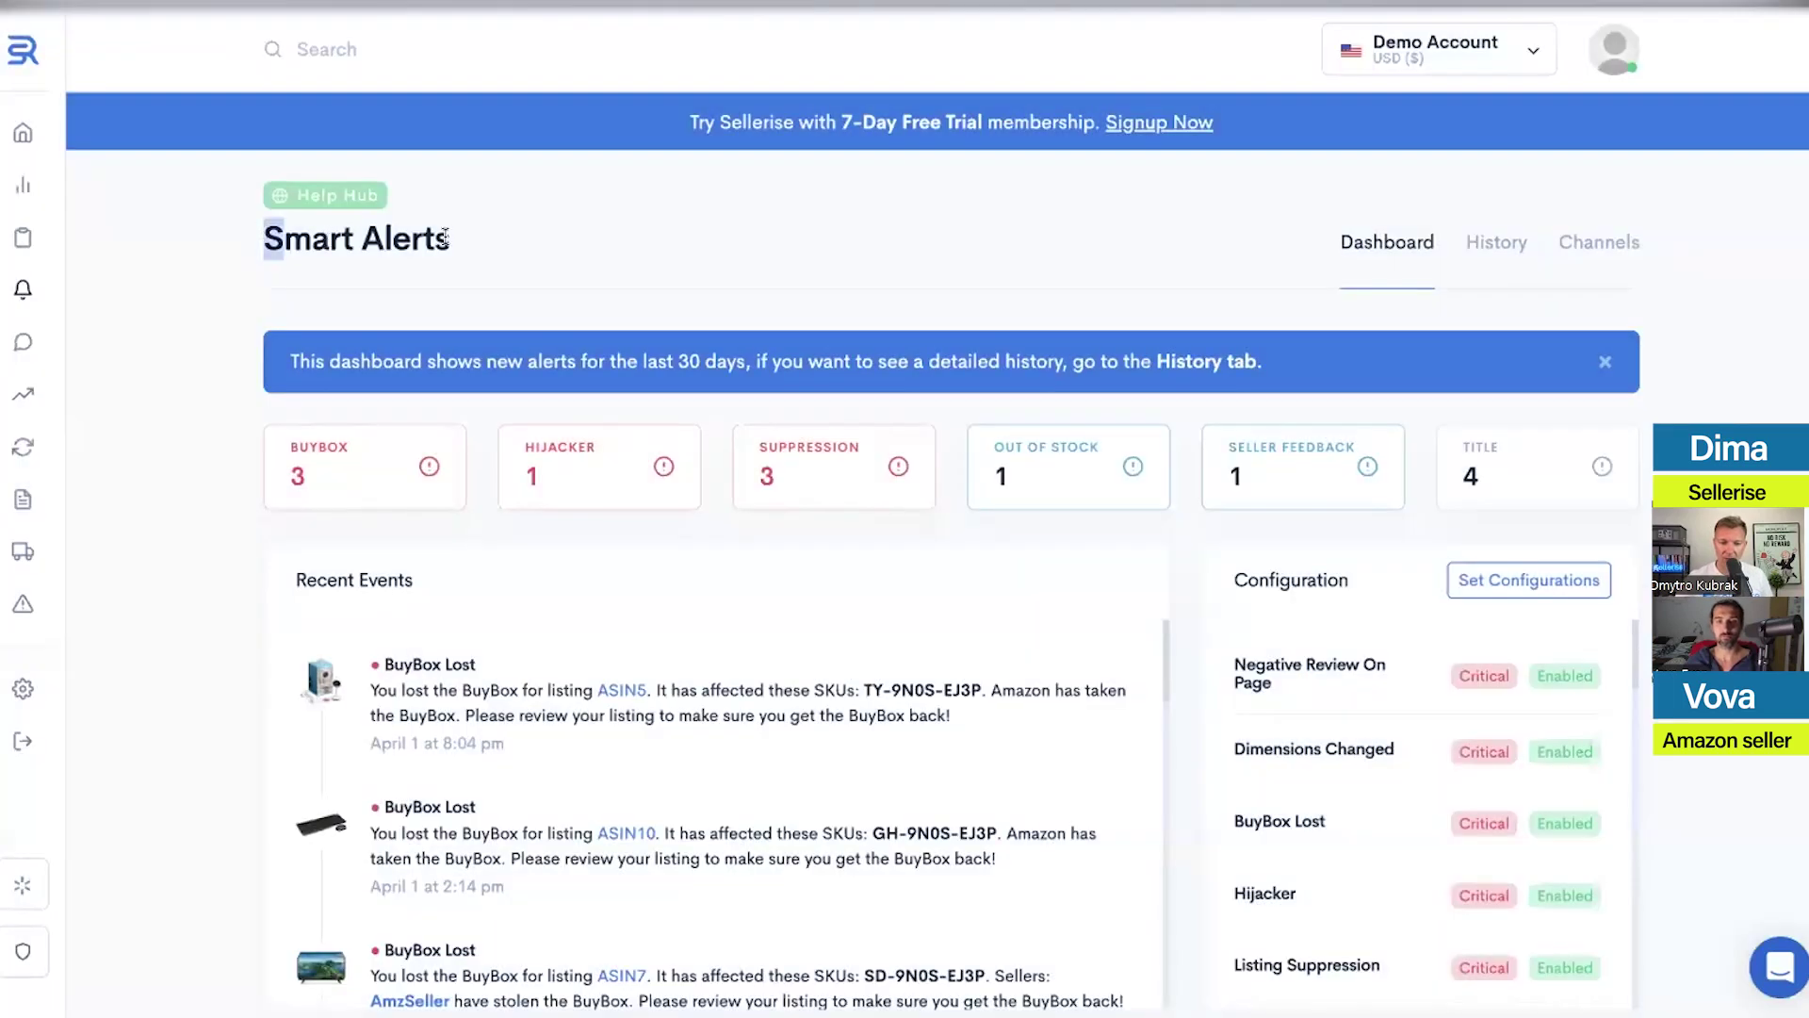
Open a new notification channel form under Channels and examine its alert types and delivery methods
{"action": "left_click", "coordinate": [1602, 242]}
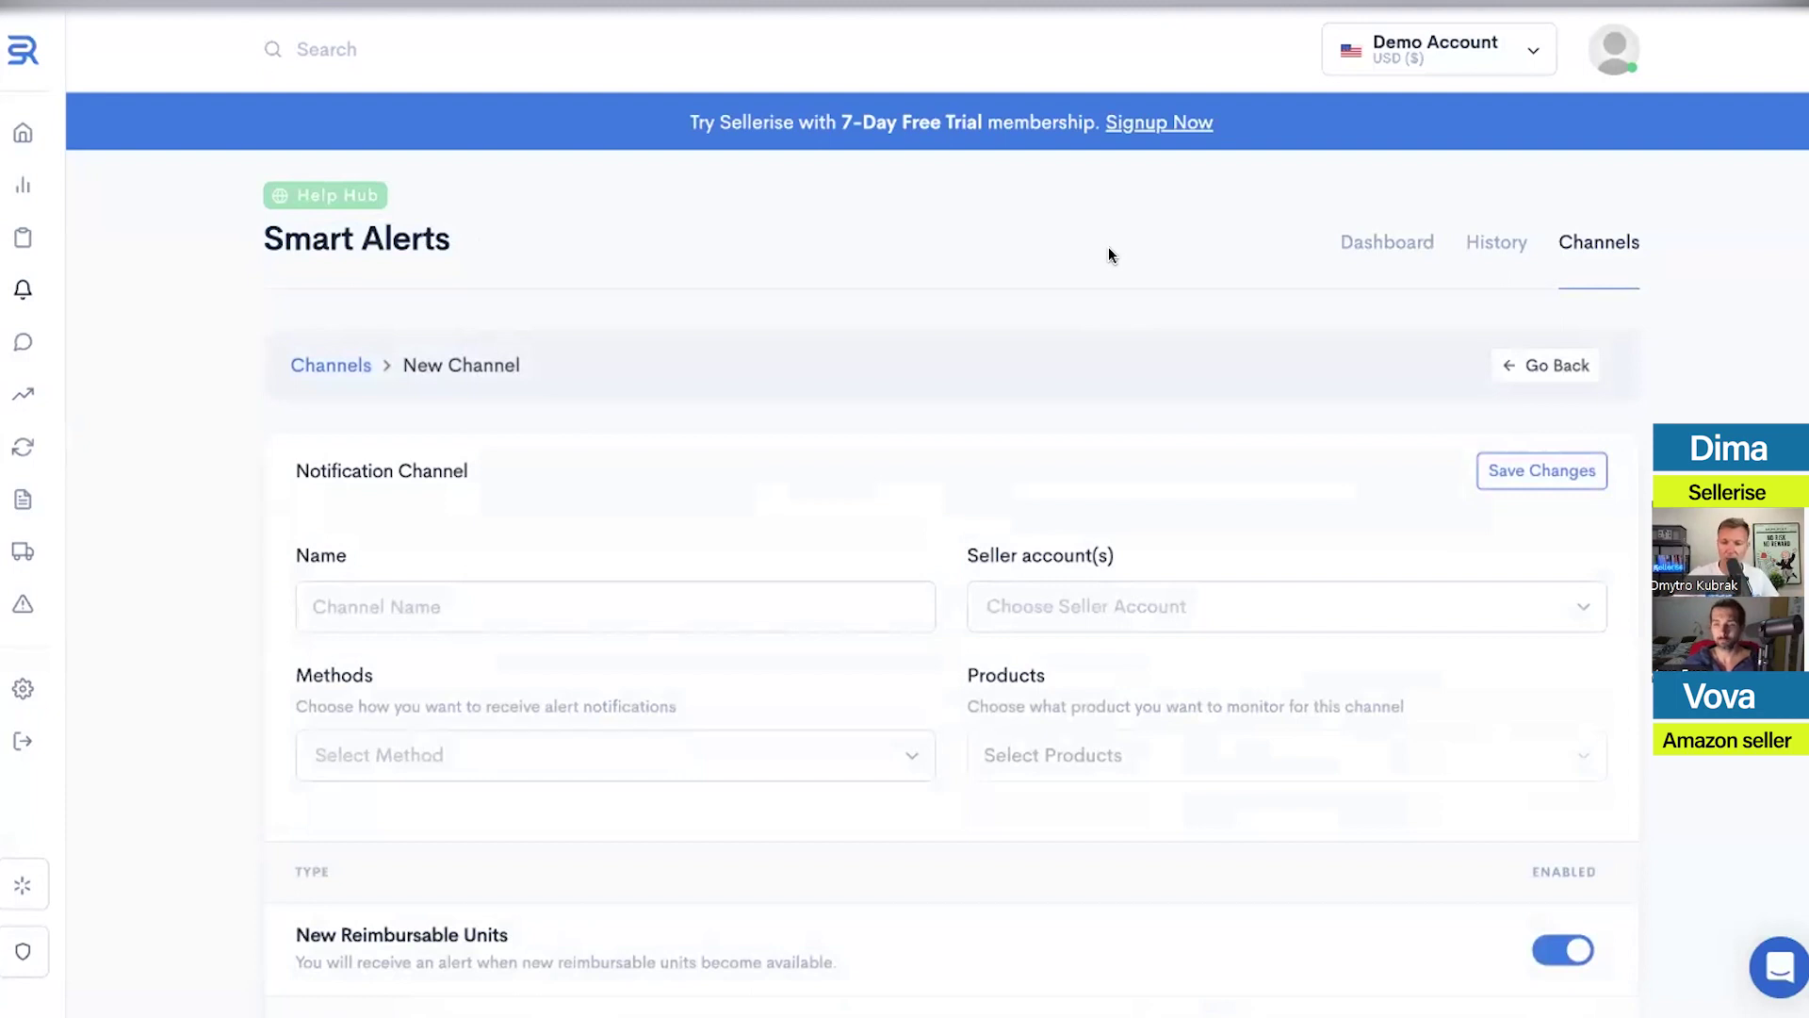
{"action": "scroll", "coordinate": [1108, 250], "scroll_direction": "down", "scroll_amount": 2}
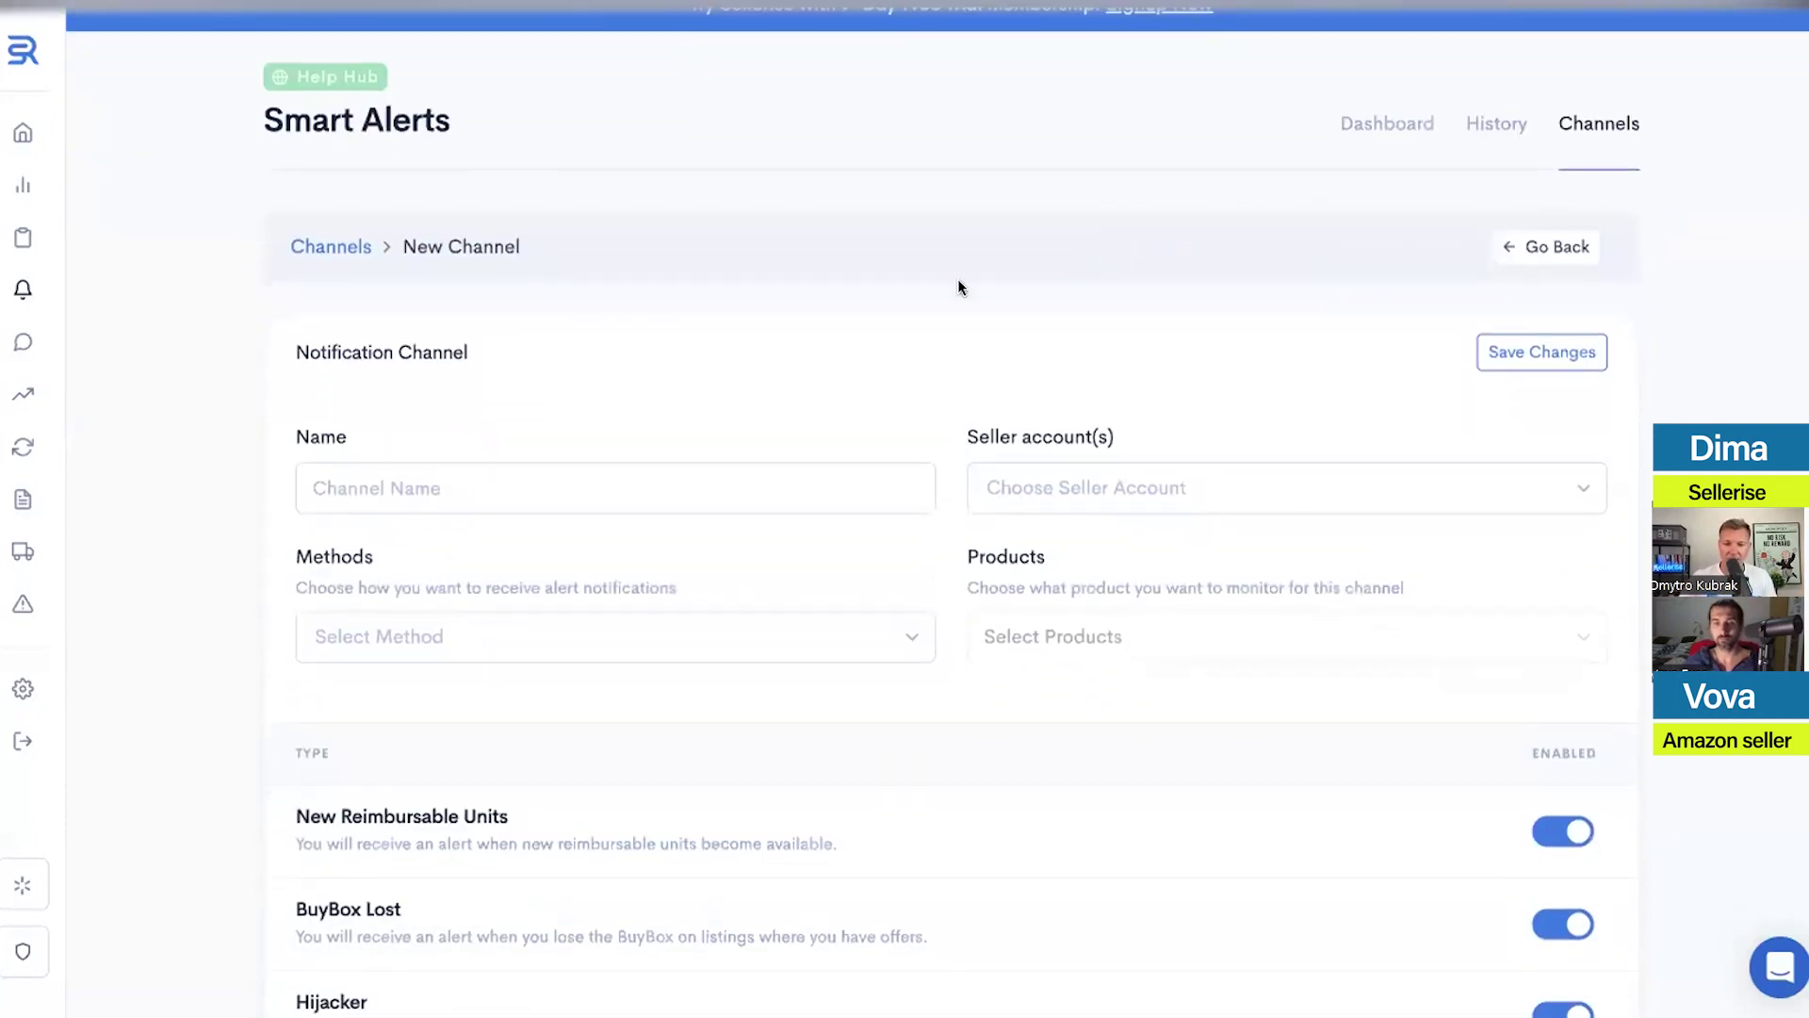
{"action": "scroll", "coordinate": [955, 394], "scroll_direction": "down", "scroll_amount": 10}
{"action": "scroll", "coordinate": [956, 405], "scroll_direction": "up", "scroll_amount": 10}
{"action": "scroll", "coordinate": [954, 417], "scroll_direction": "up", "scroll_amount": 1}
{"action": "scroll", "coordinate": [904, 490], "scroll_direction": "down", "scroll_amount": 2}
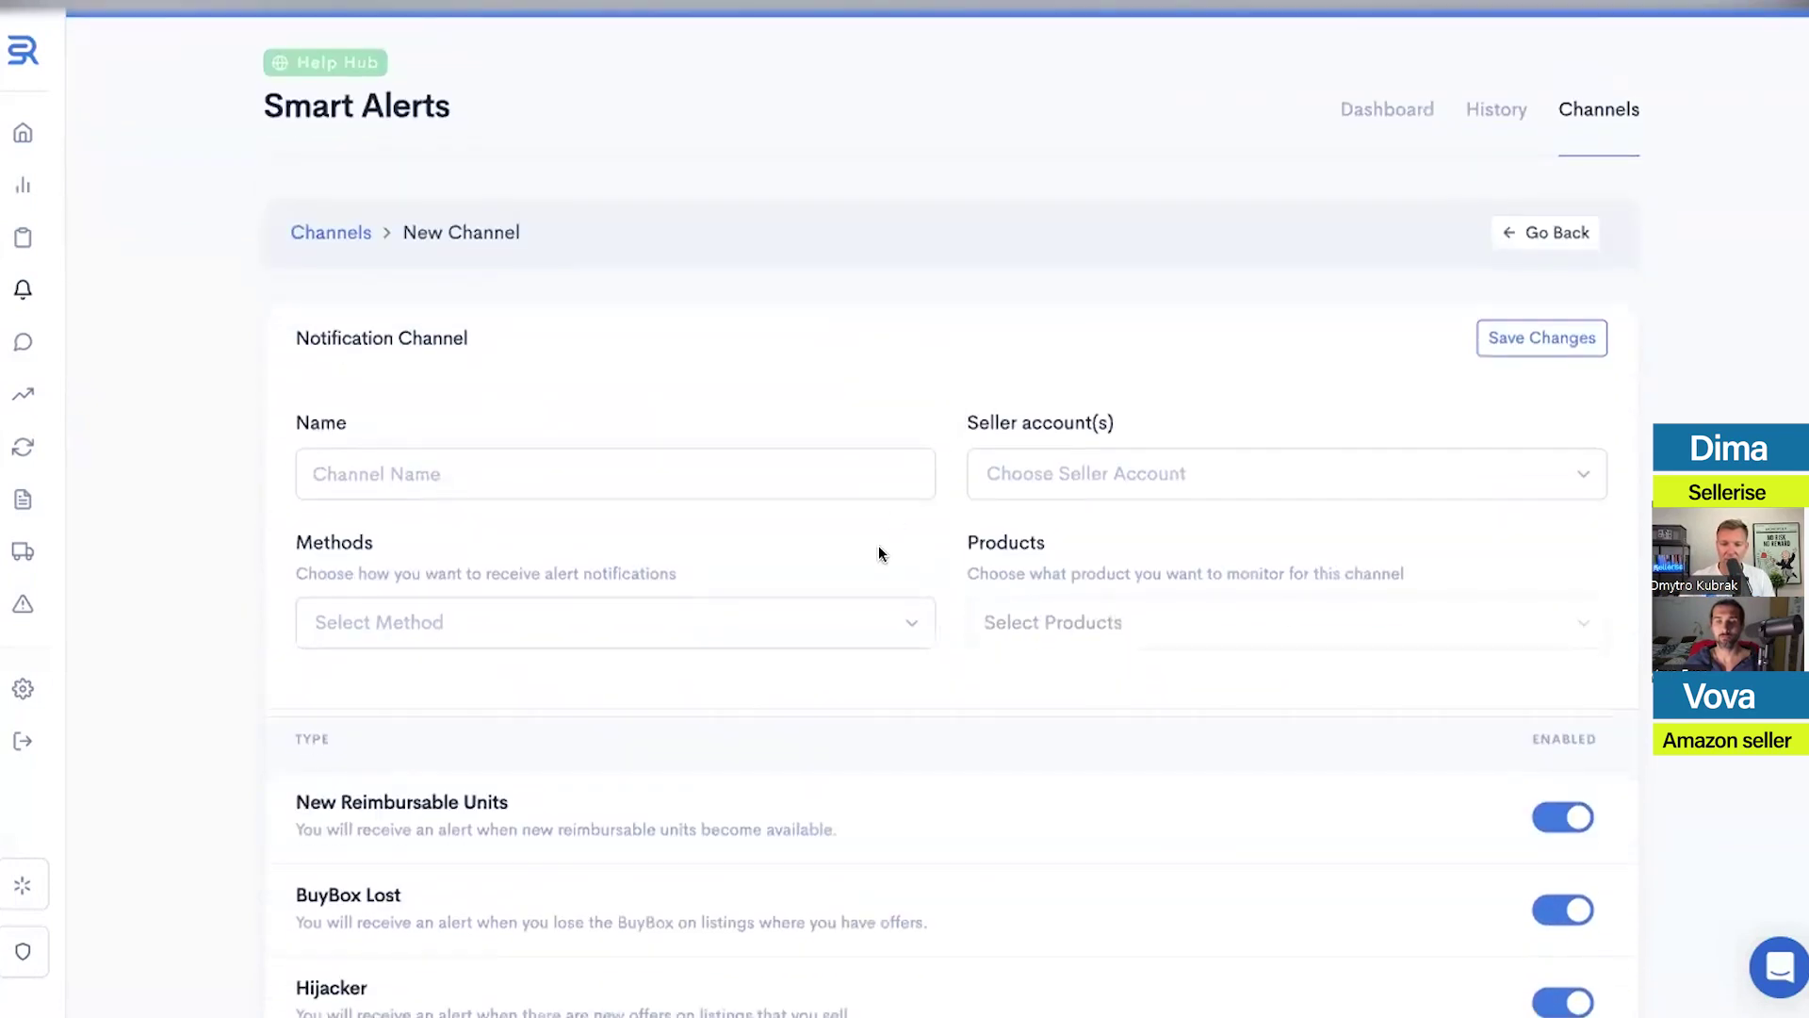
{"action": "left_click", "coordinate": [848, 611]}
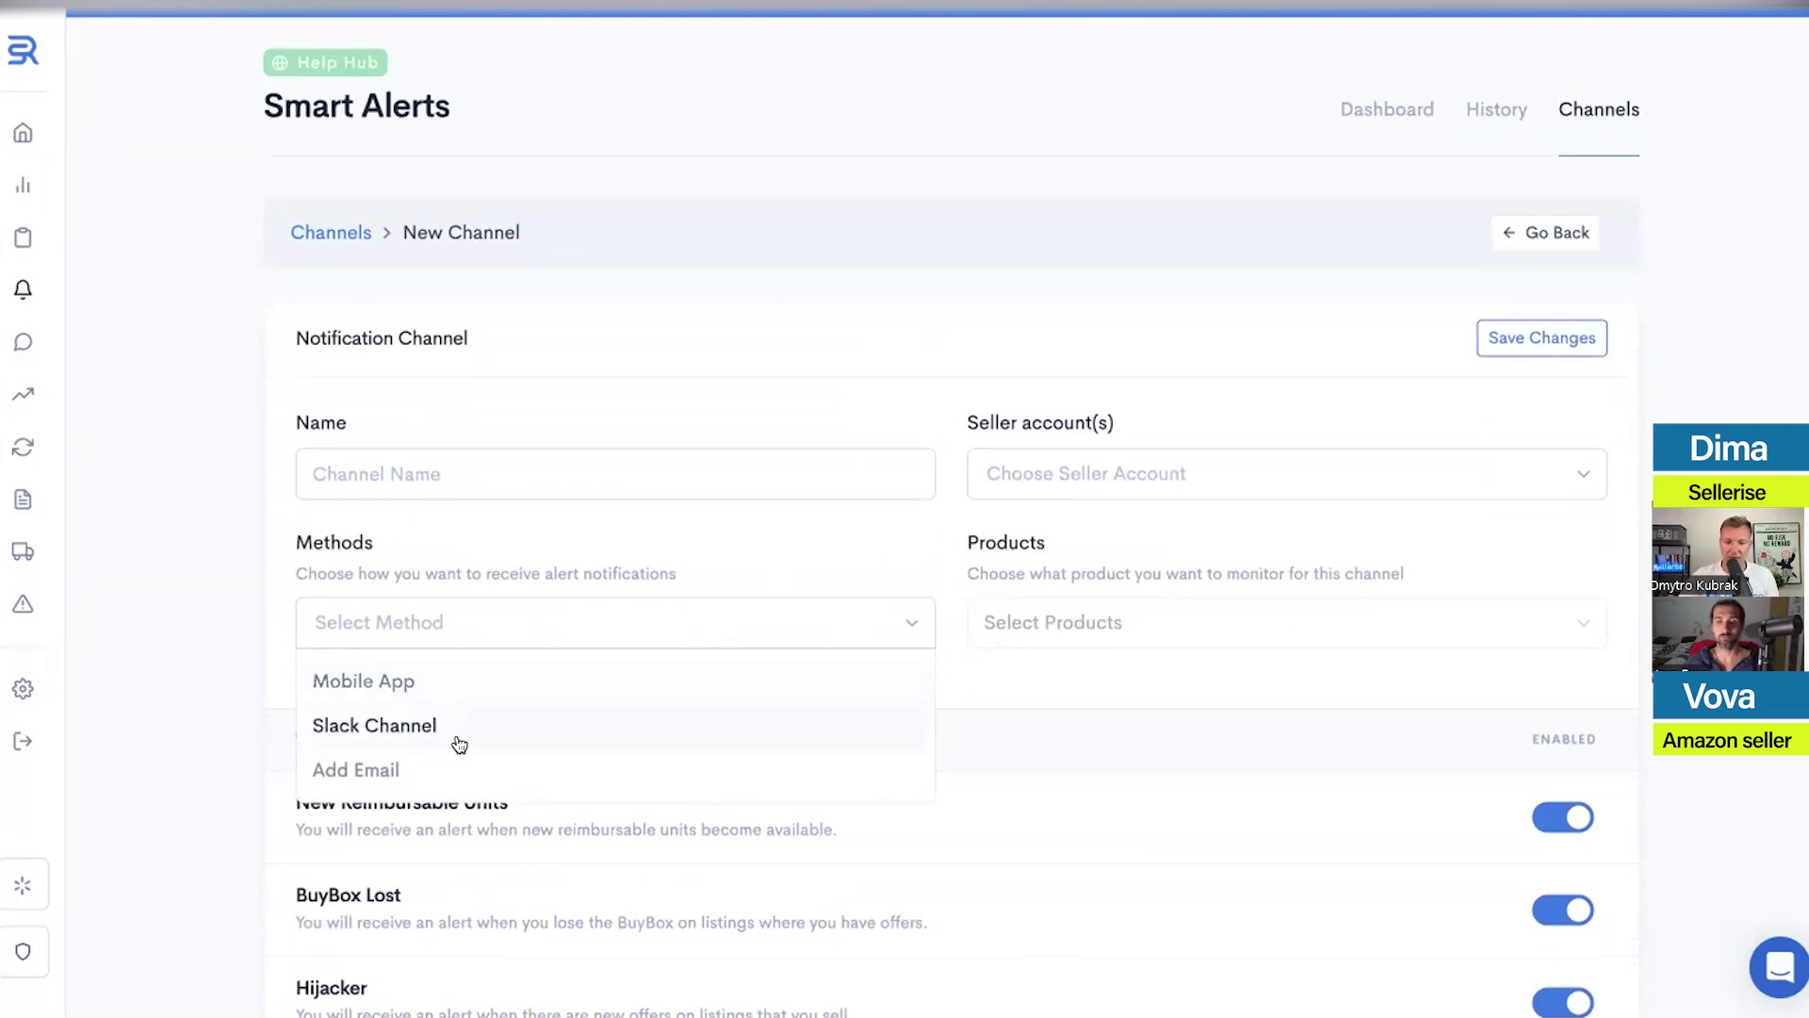
{"action": "left_click", "coordinate": [1100, 688]}
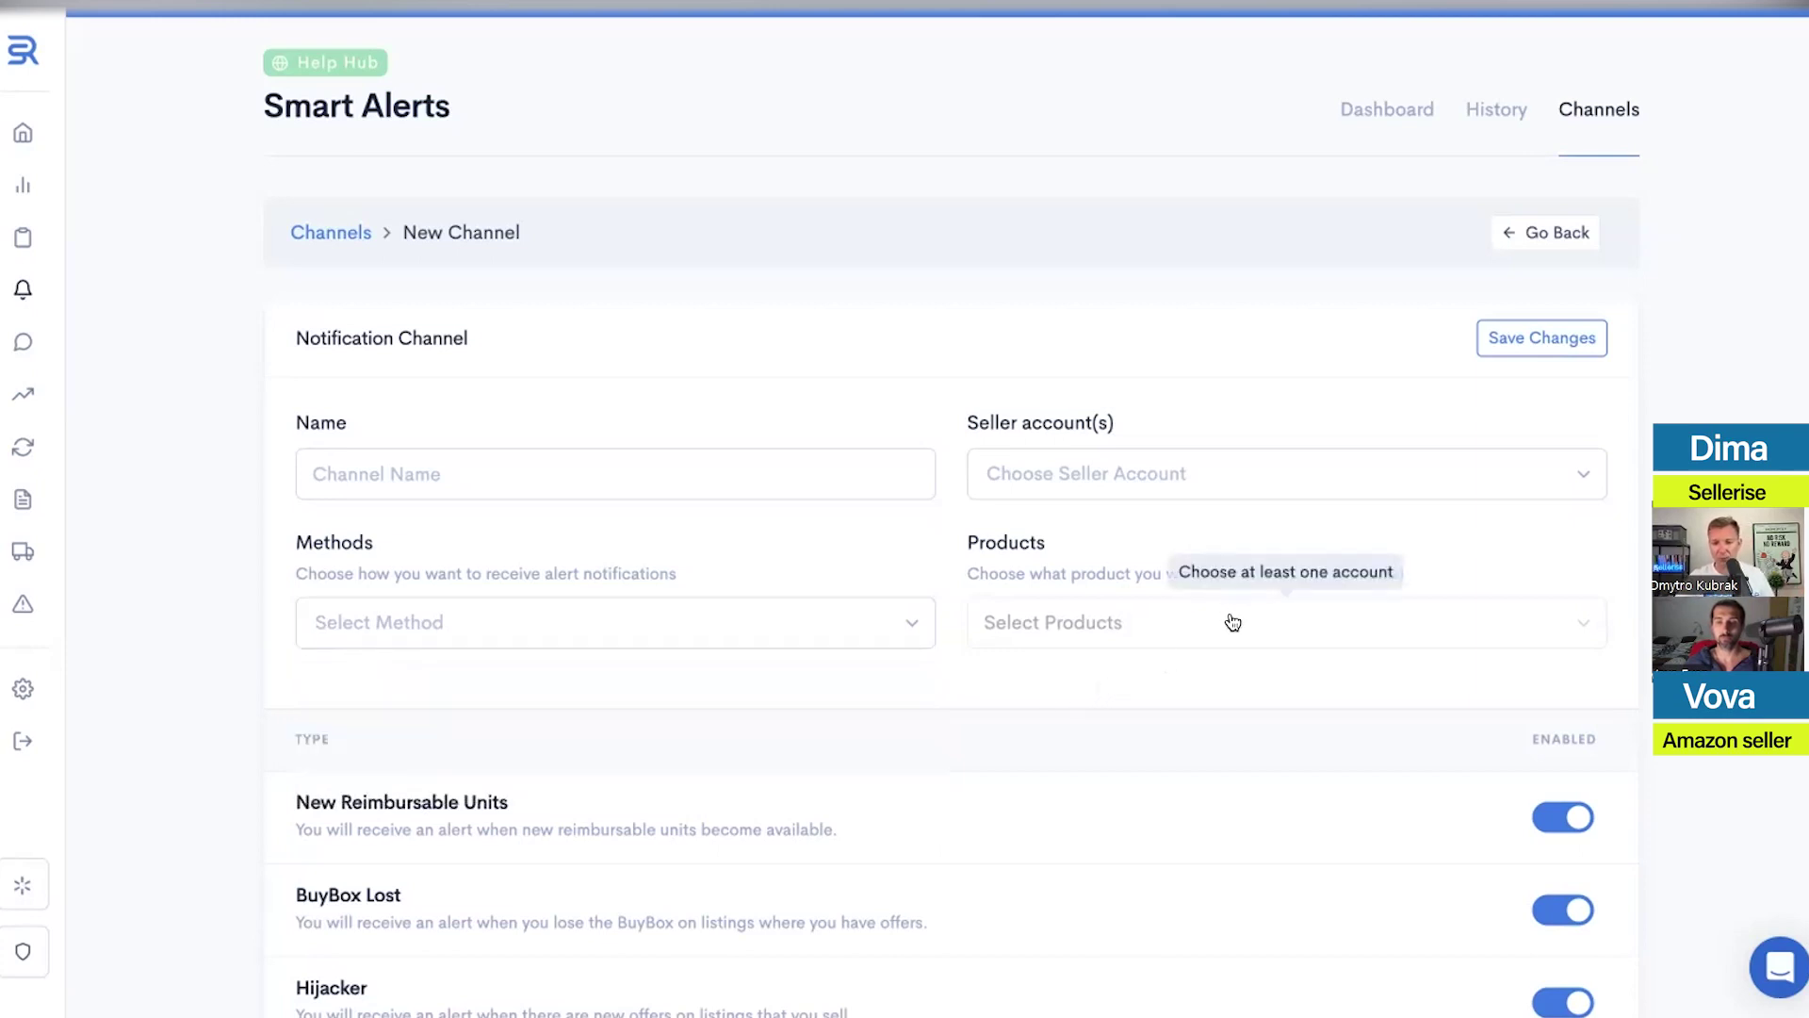
Name the new notification channel TEAM A and view the seller accounts available for it
{"action": "left_click", "coordinate": [671, 472]}
{"action": "type", "text": "TEAM A"}
{"action": "left_click", "coordinate": [988, 312]}
{"action": "left_click", "coordinate": [1289, 467]}
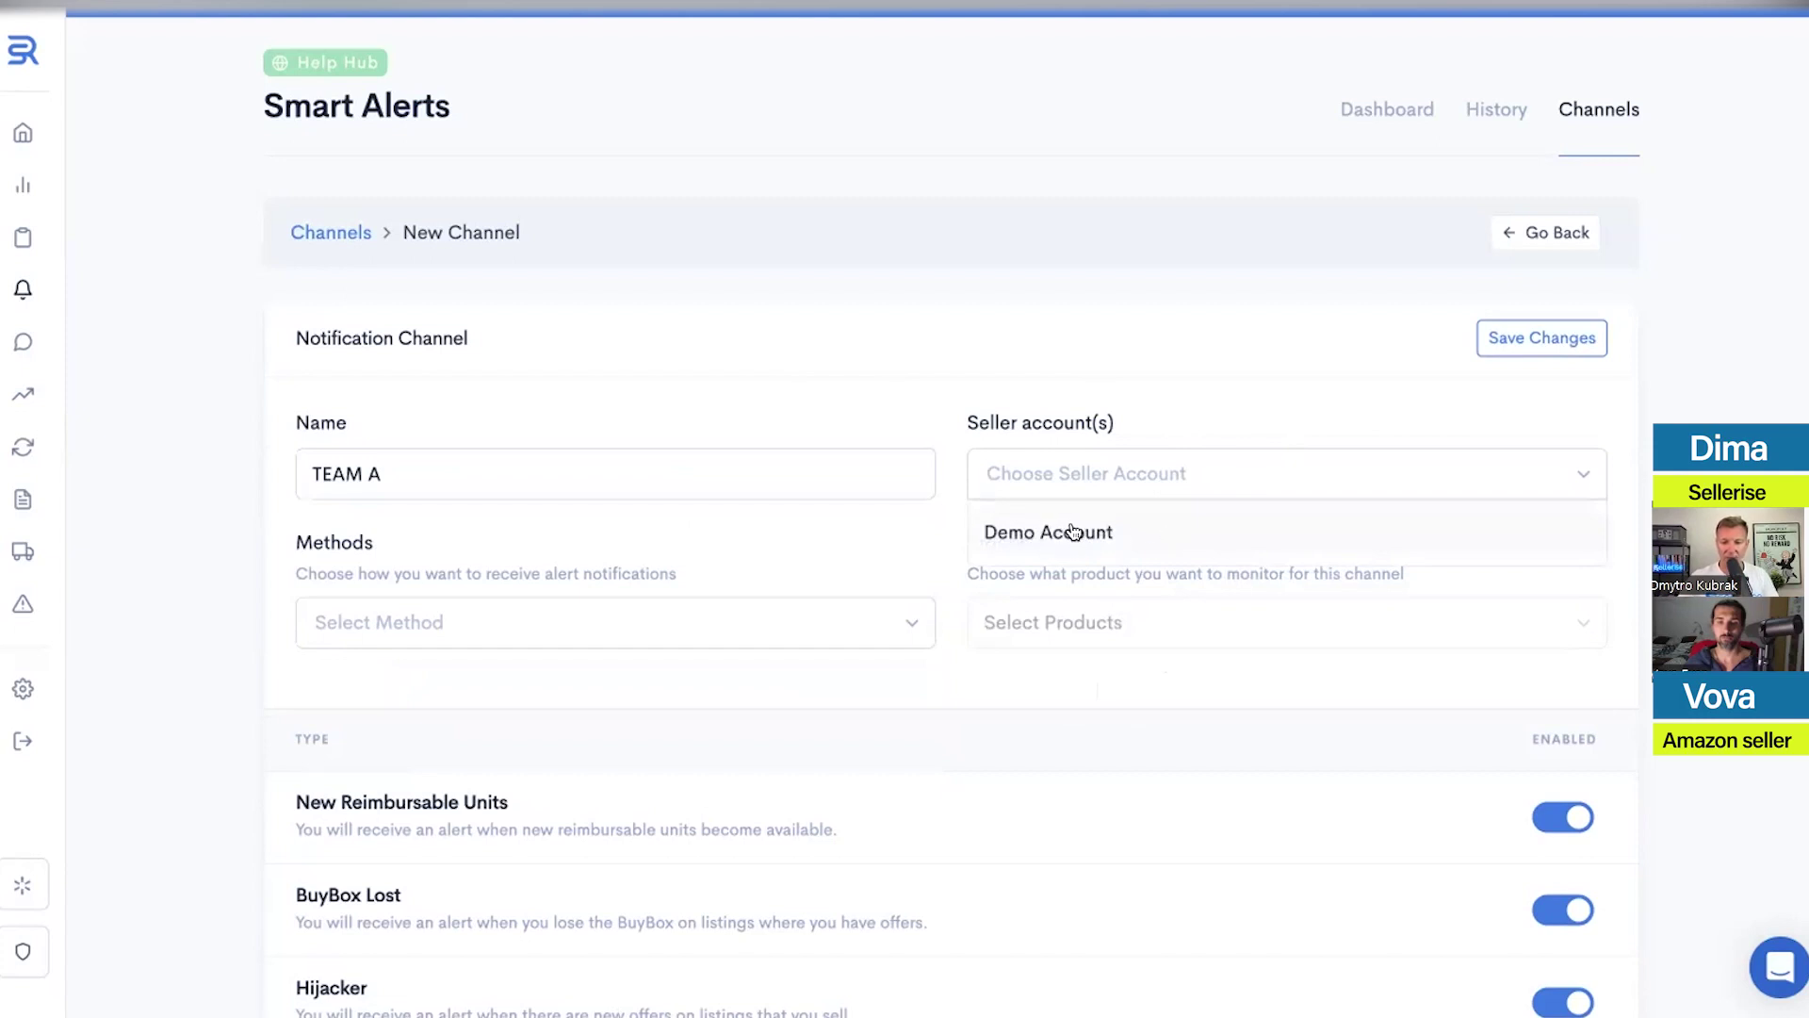
{"action": "key", "text": "Escape"}
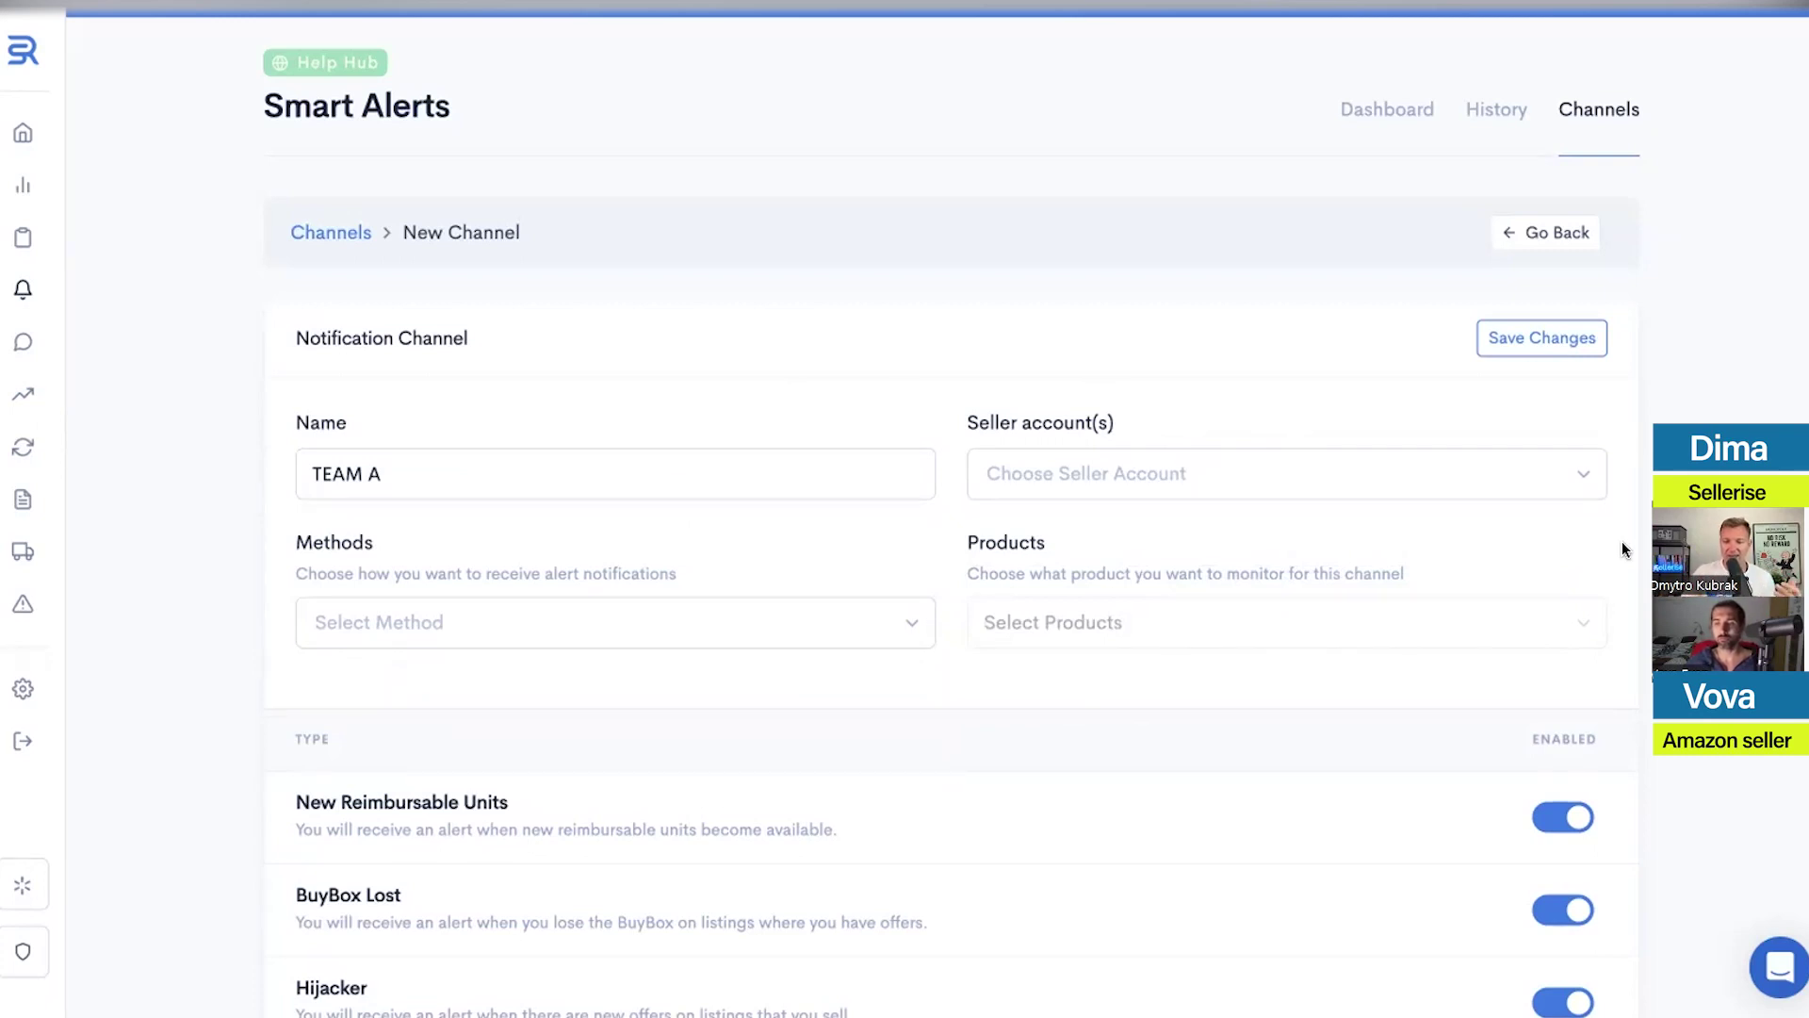
Review the alert types available for the new channel and return to the Smart Alerts dashboard
{"action": "scroll", "coordinate": [1222, 705], "scroll_direction": "down", "scroll_amount": 10}
{"action": "scroll", "coordinate": [1224, 694], "scroll_direction": "down", "scroll_amount": 3}
{"action": "scroll", "coordinate": [1224, 693], "scroll_direction": "up", "scroll_amount": 12}
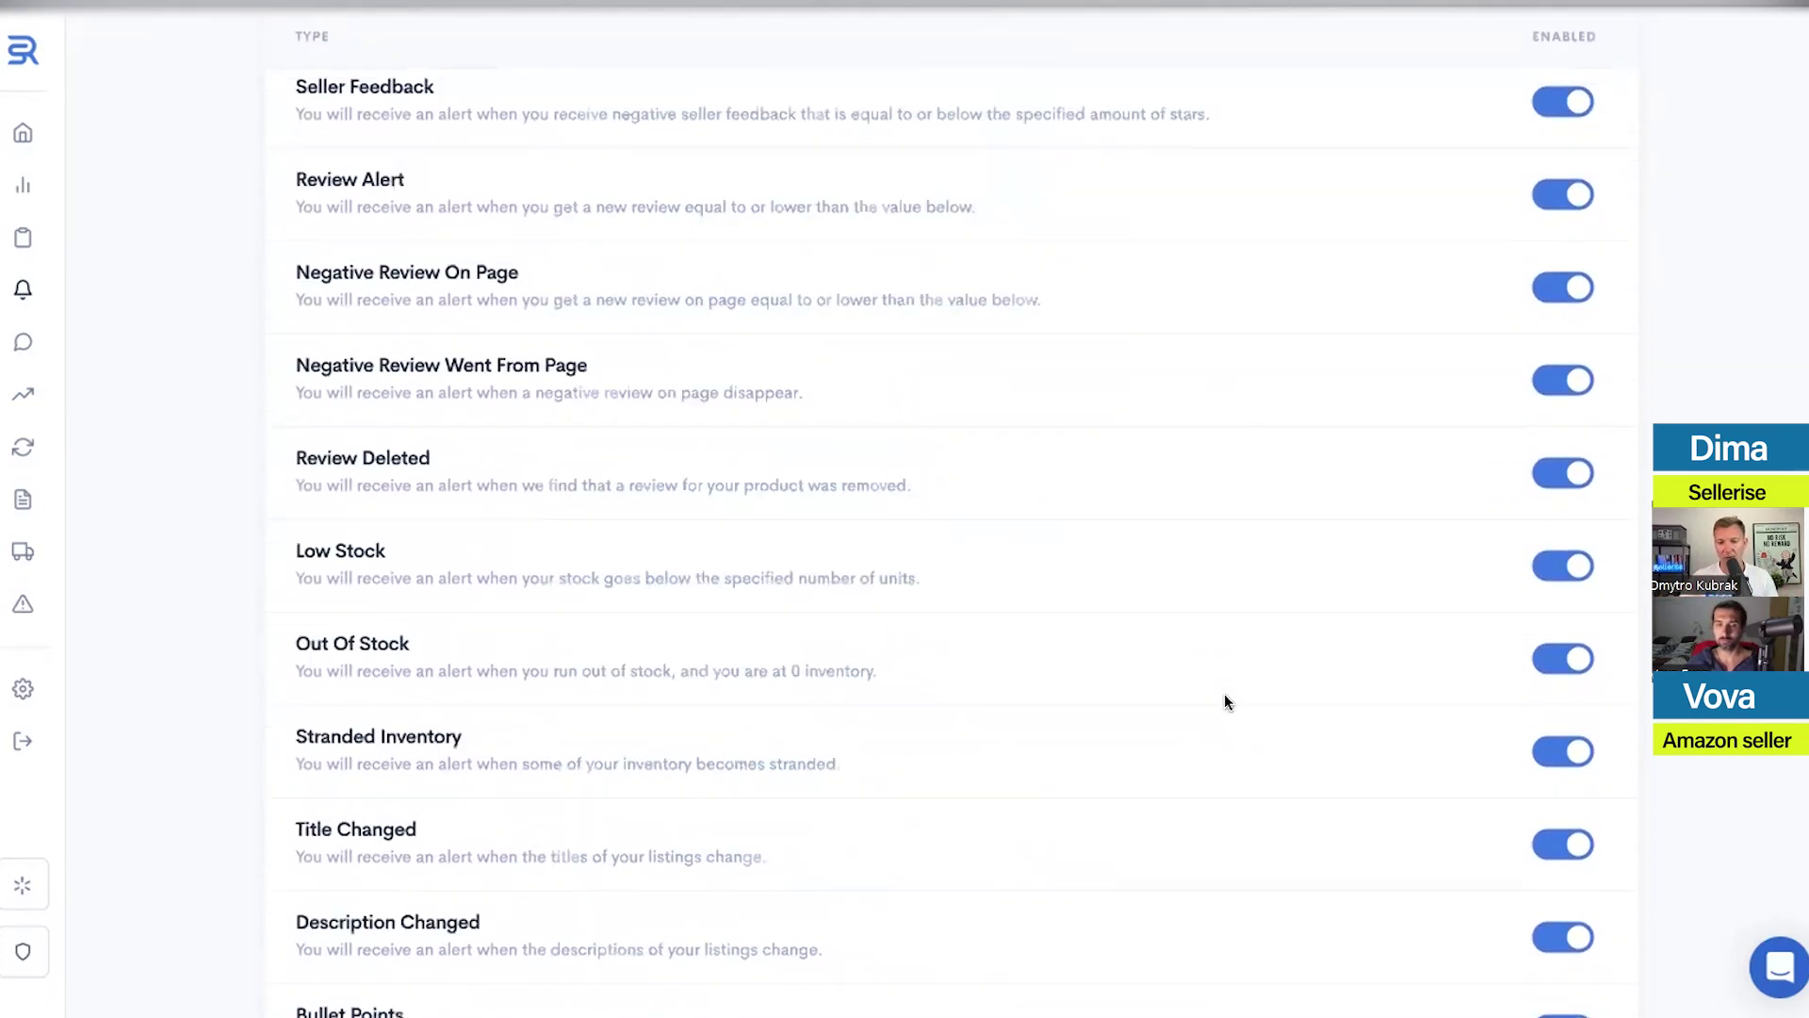
{"action": "left_click", "coordinate": [315, 200]}
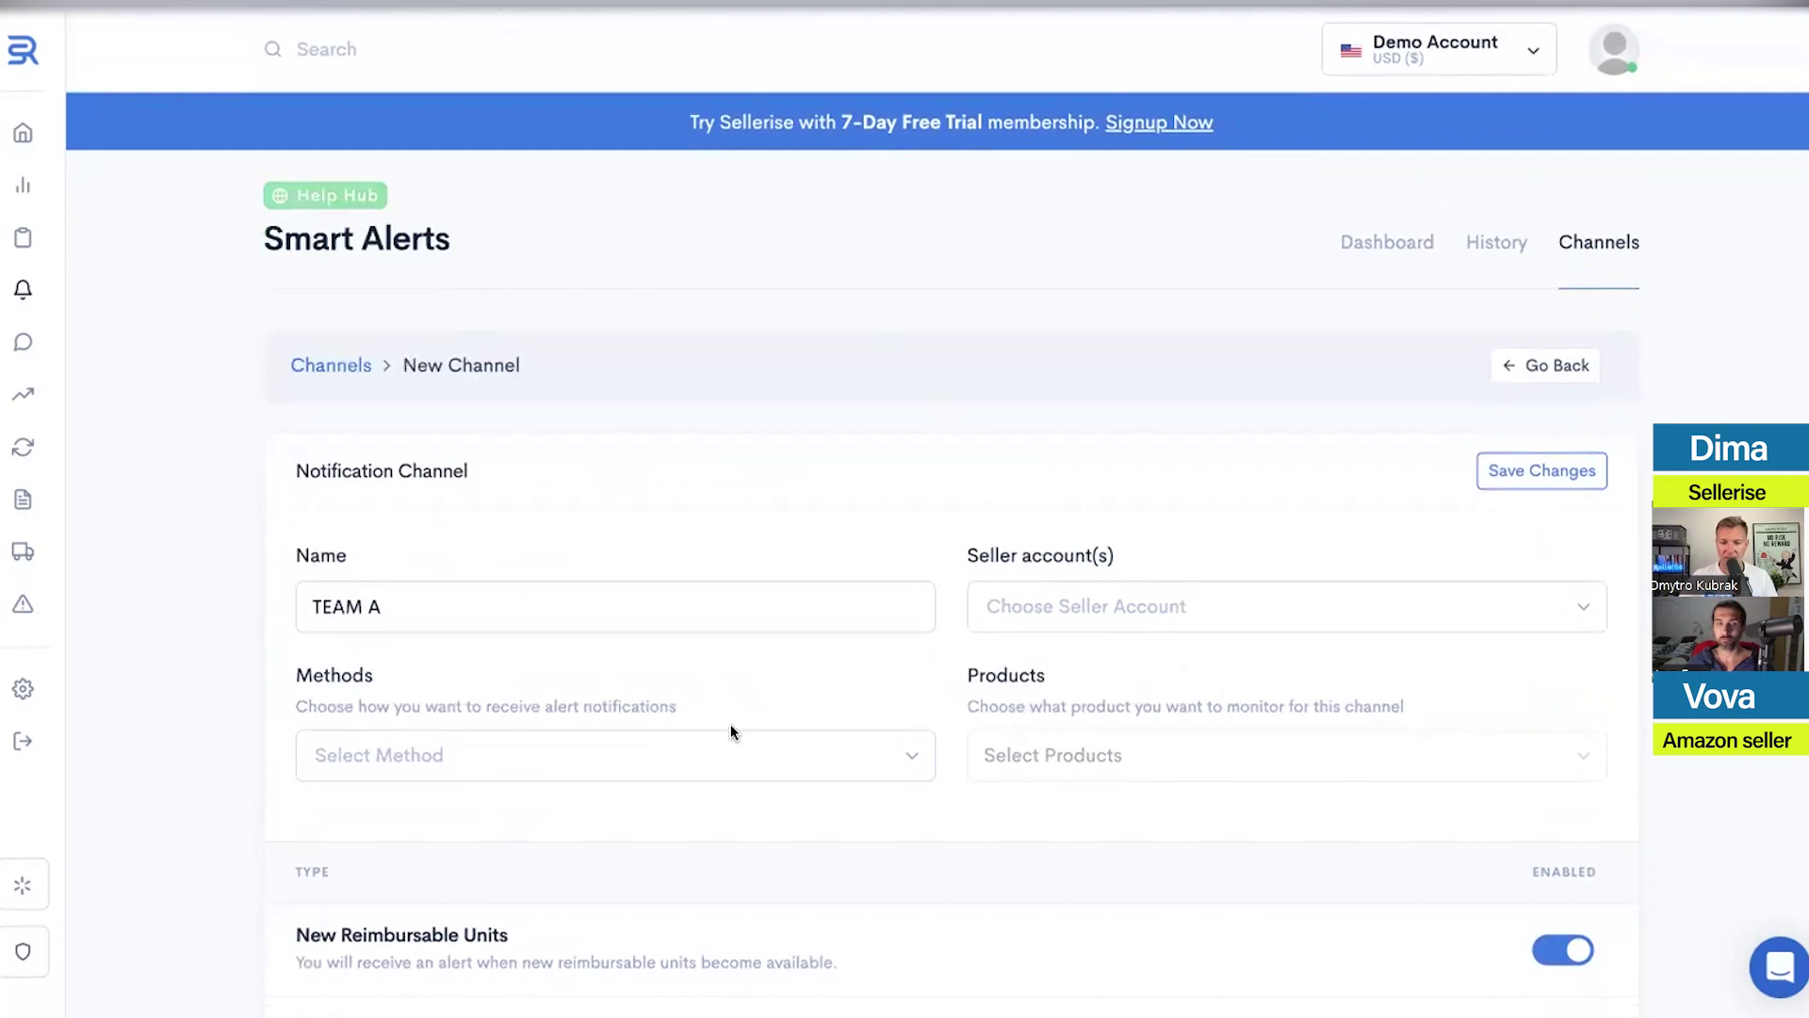
{"action": "left_click", "coordinate": [1373, 243]}
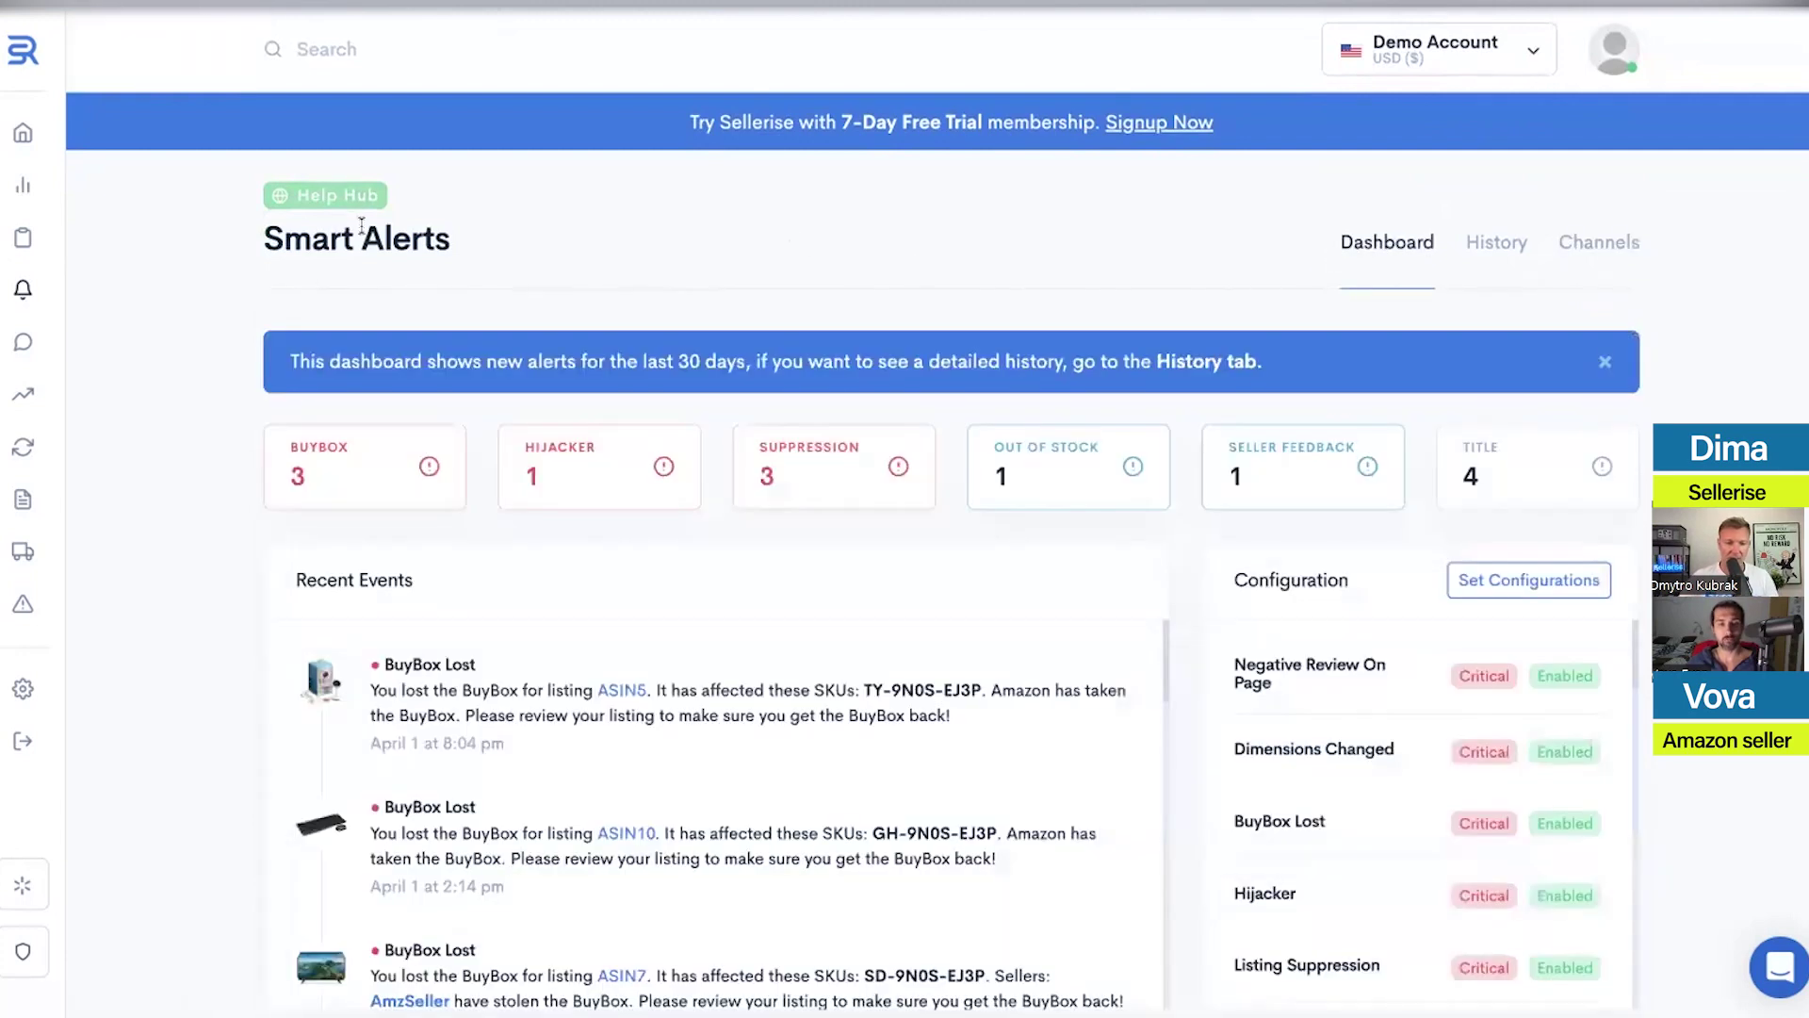
{"action": "left_click_drag", "start_coordinate": [453, 240], "coordinate": [216, 249]}
{"action": "left_click", "coordinate": [216, 249]}
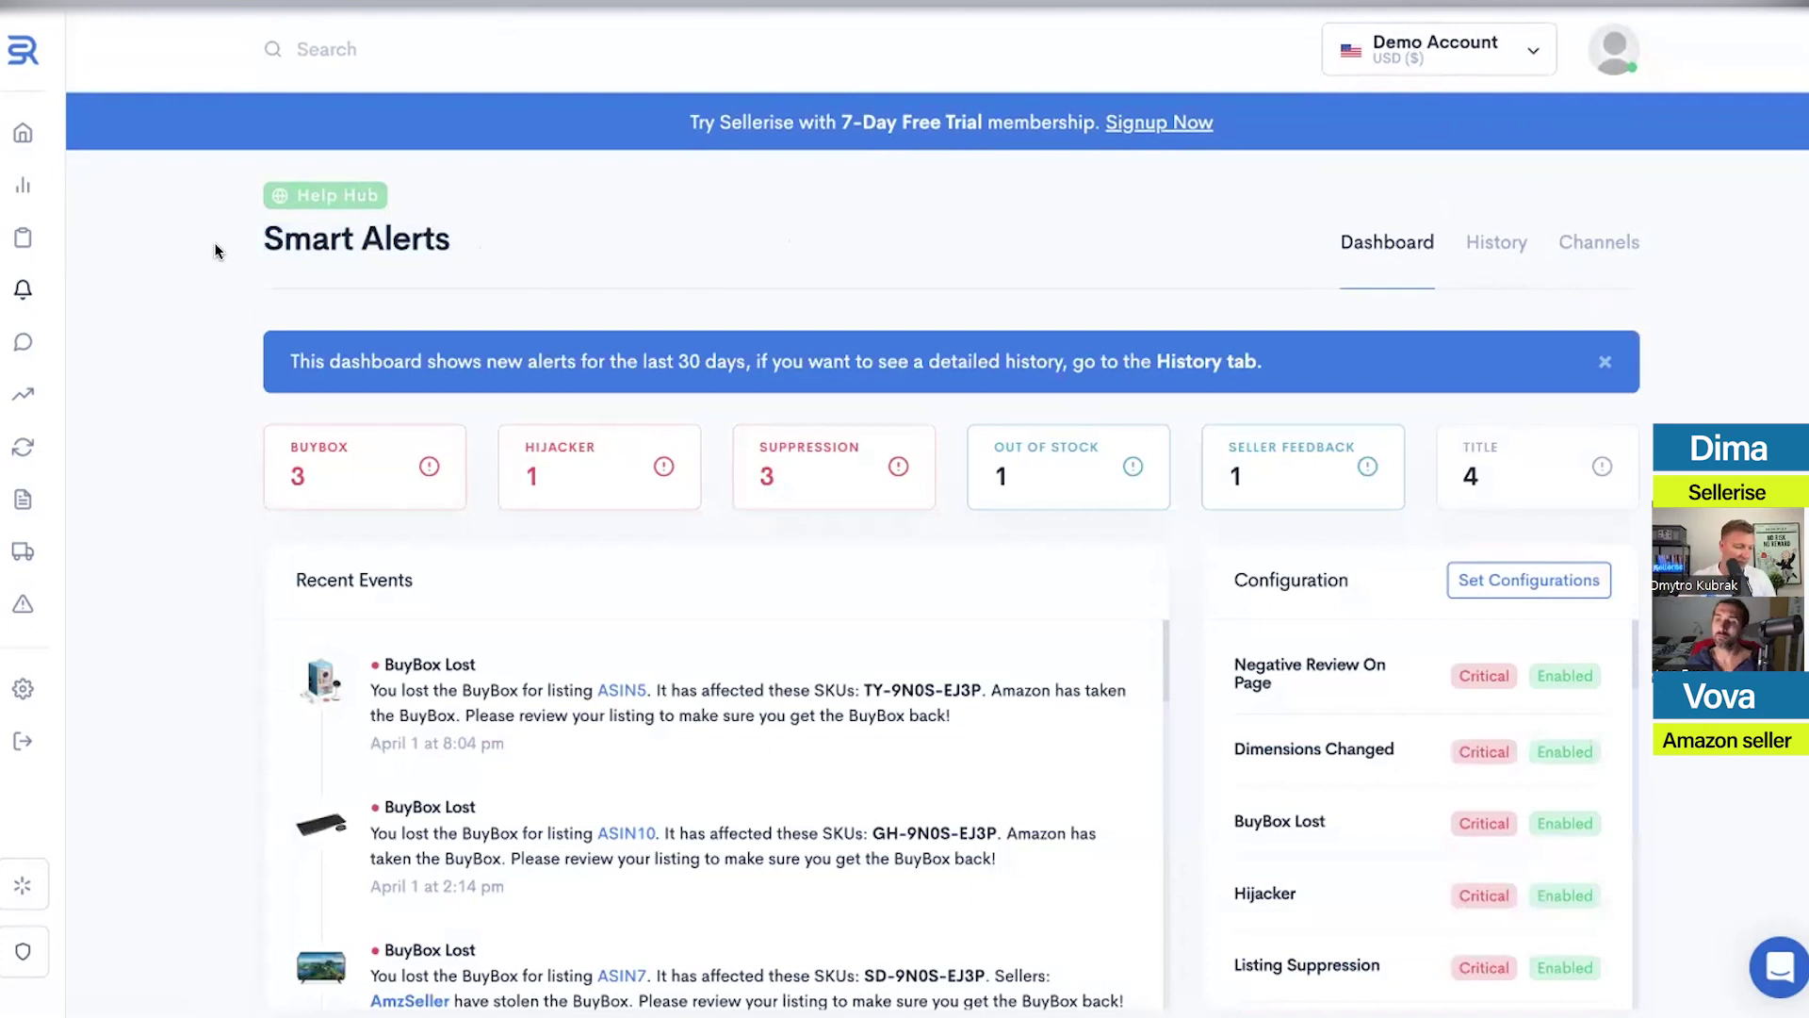
Examine the importance levels in the alert configurations from Hijacker to Seller Feedback, and close the configurations
{"action": "left_click", "coordinate": [1534, 583]}
{"action": "scroll", "coordinate": [1042, 565], "scroll_direction": "down", "scroll_amount": 12}
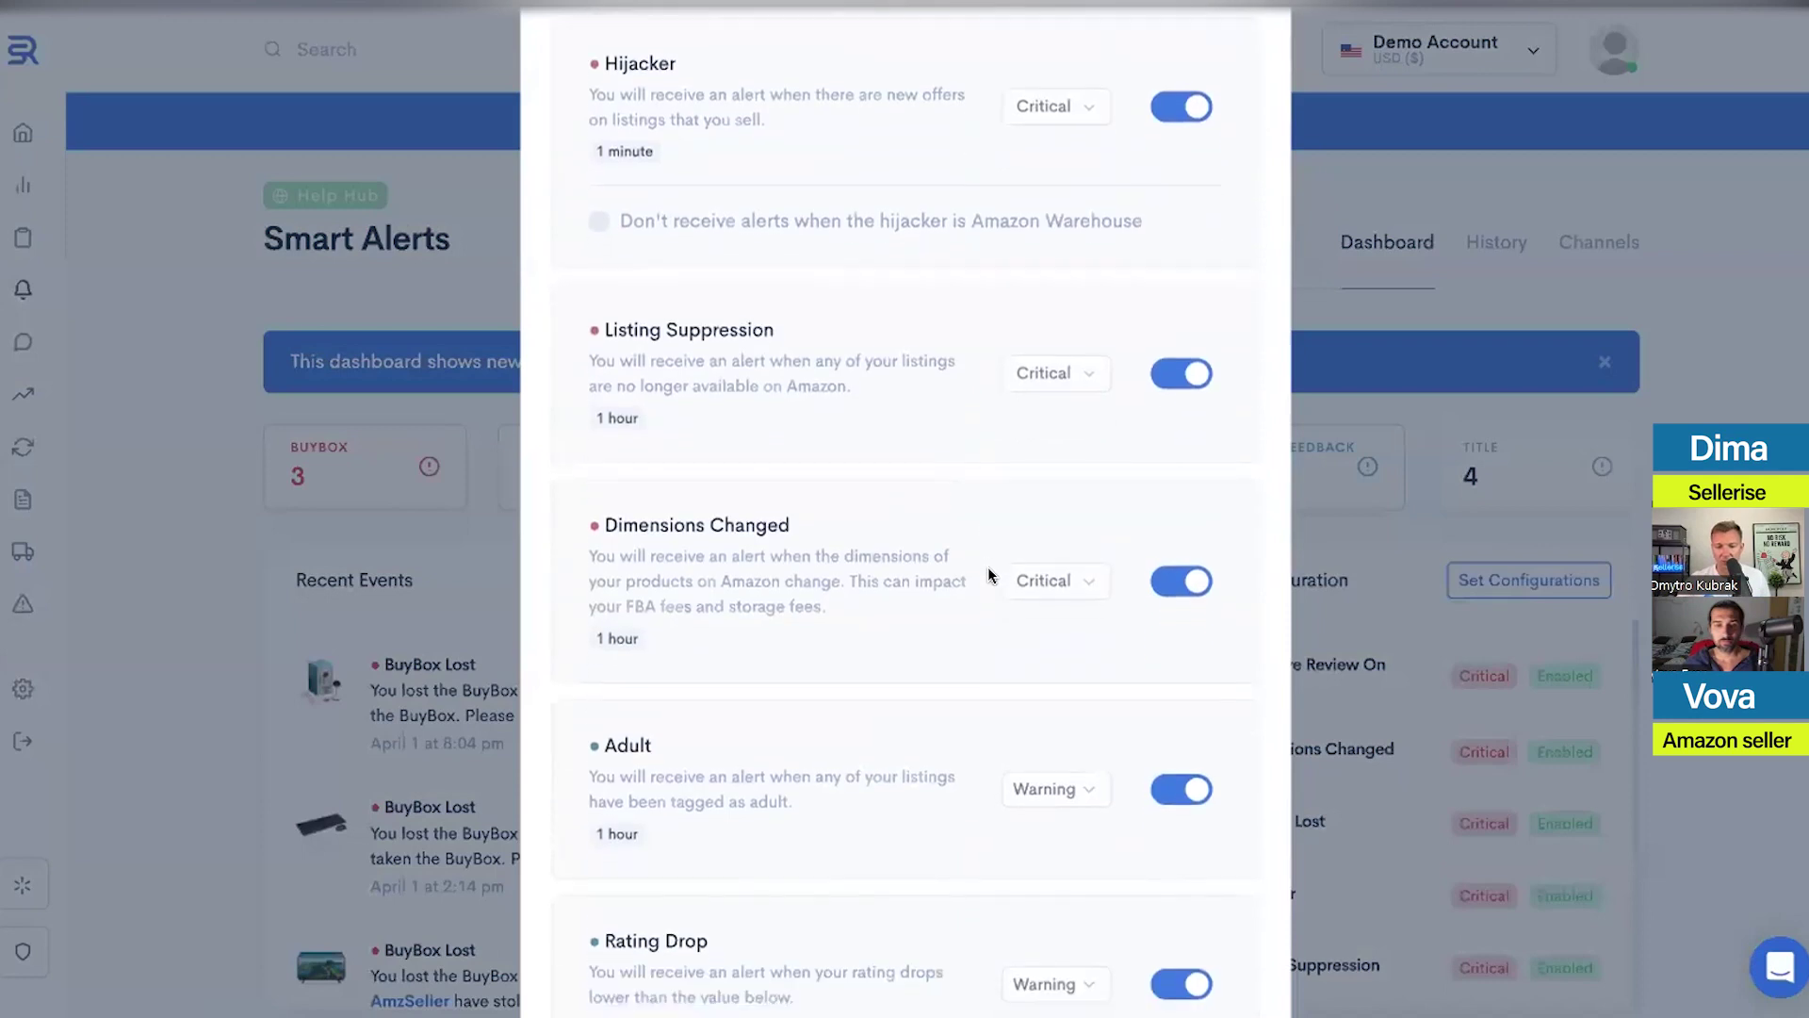
{"action": "scroll", "coordinate": [1070, 271], "scroll_direction": "up", "scroll_amount": 1}
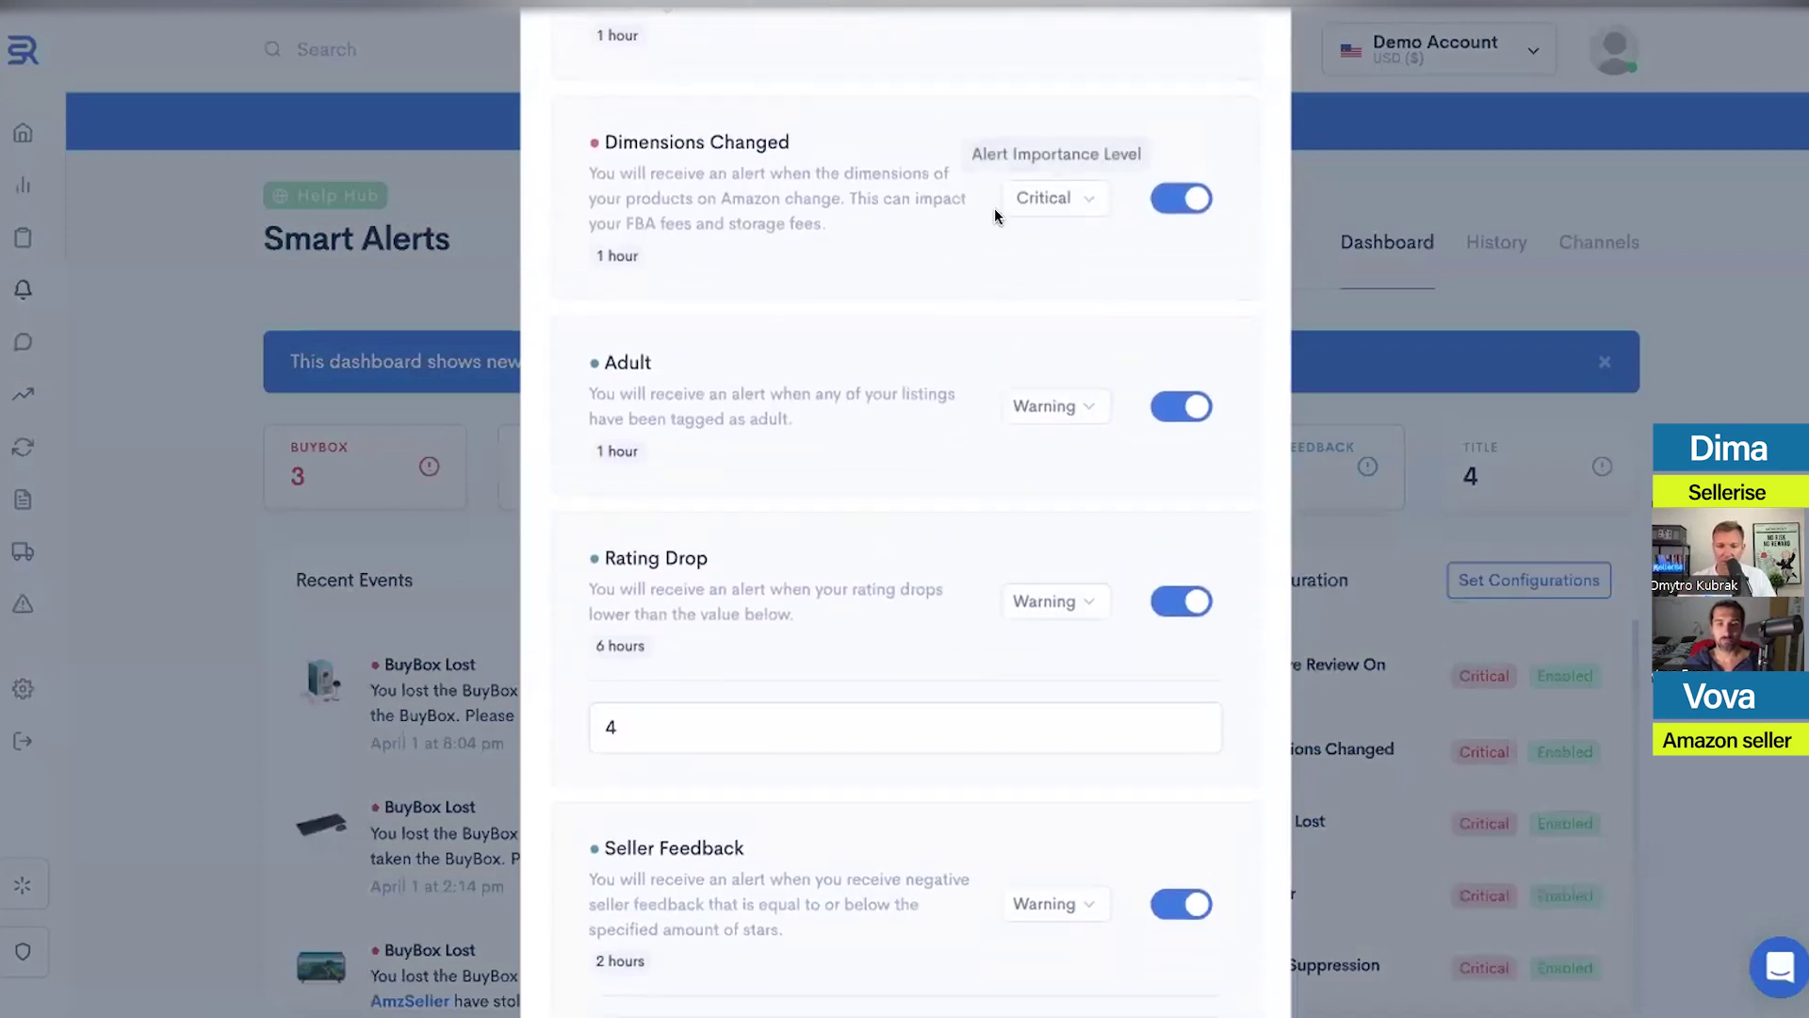
{"action": "scroll", "coordinate": [1084, 235], "scroll_direction": "up", "scroll_amount": 3}
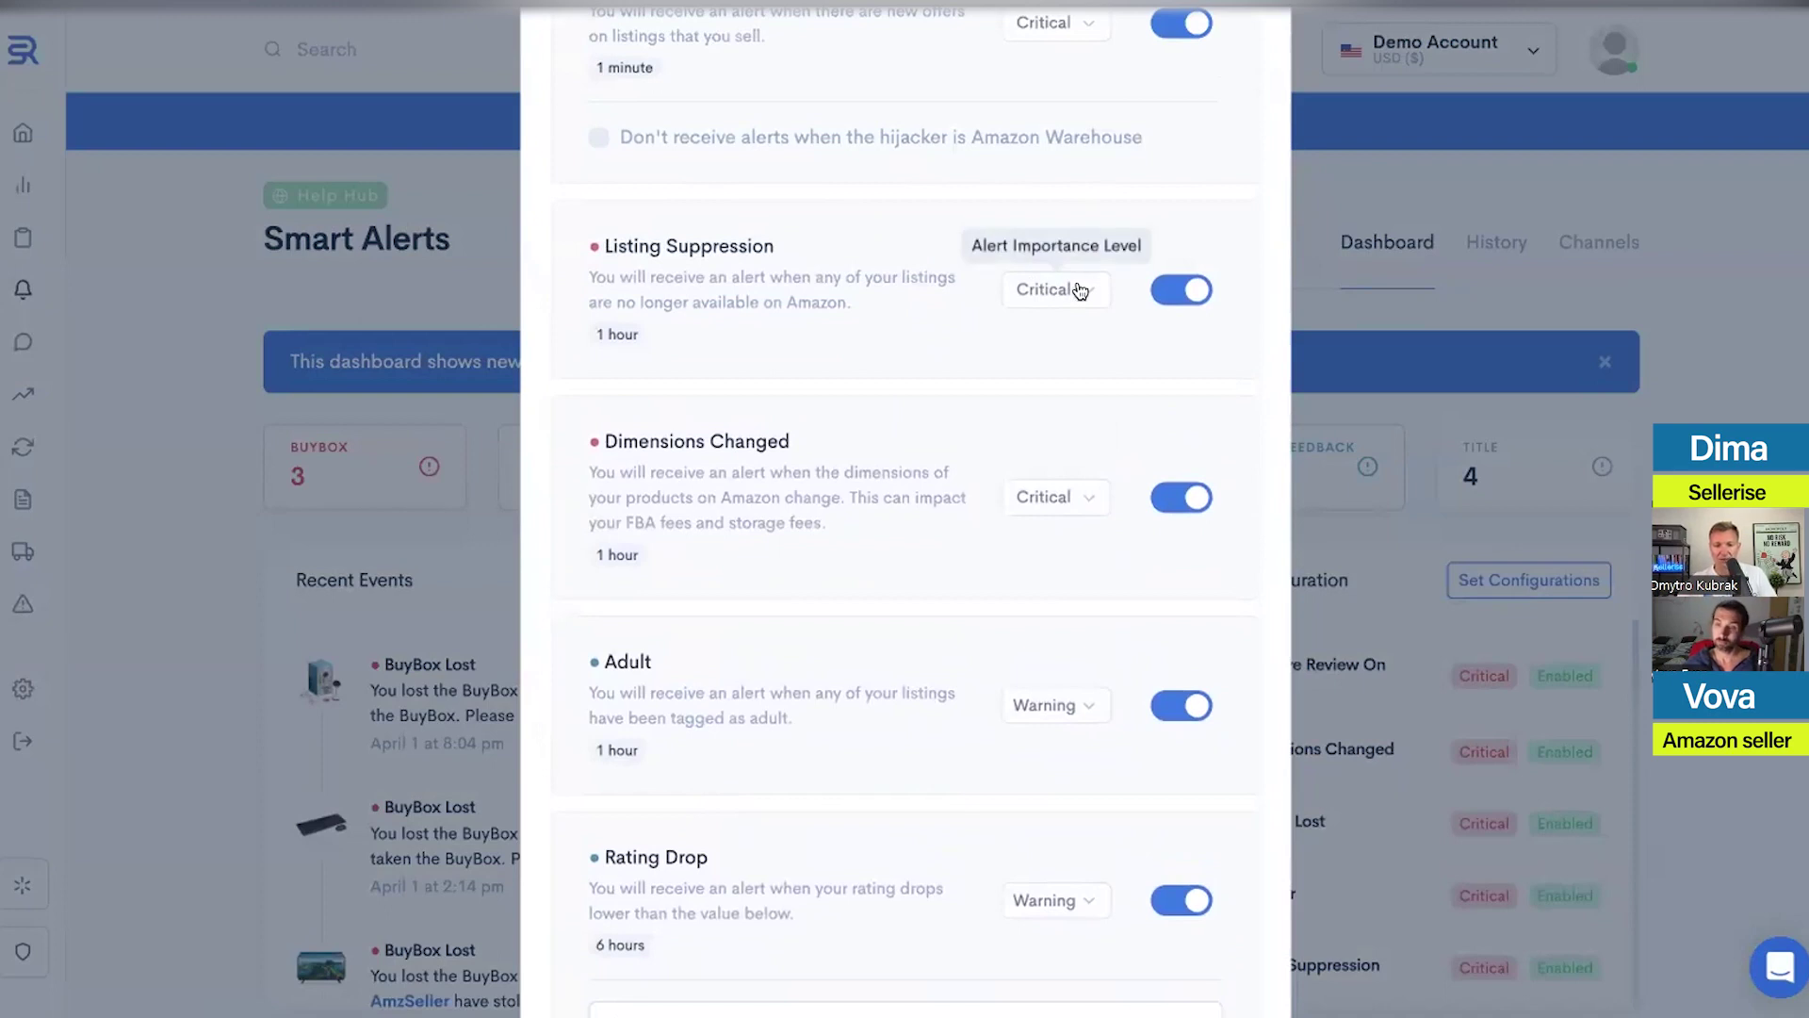
{"action": "left_click", "coordinate": [1722, 313]}
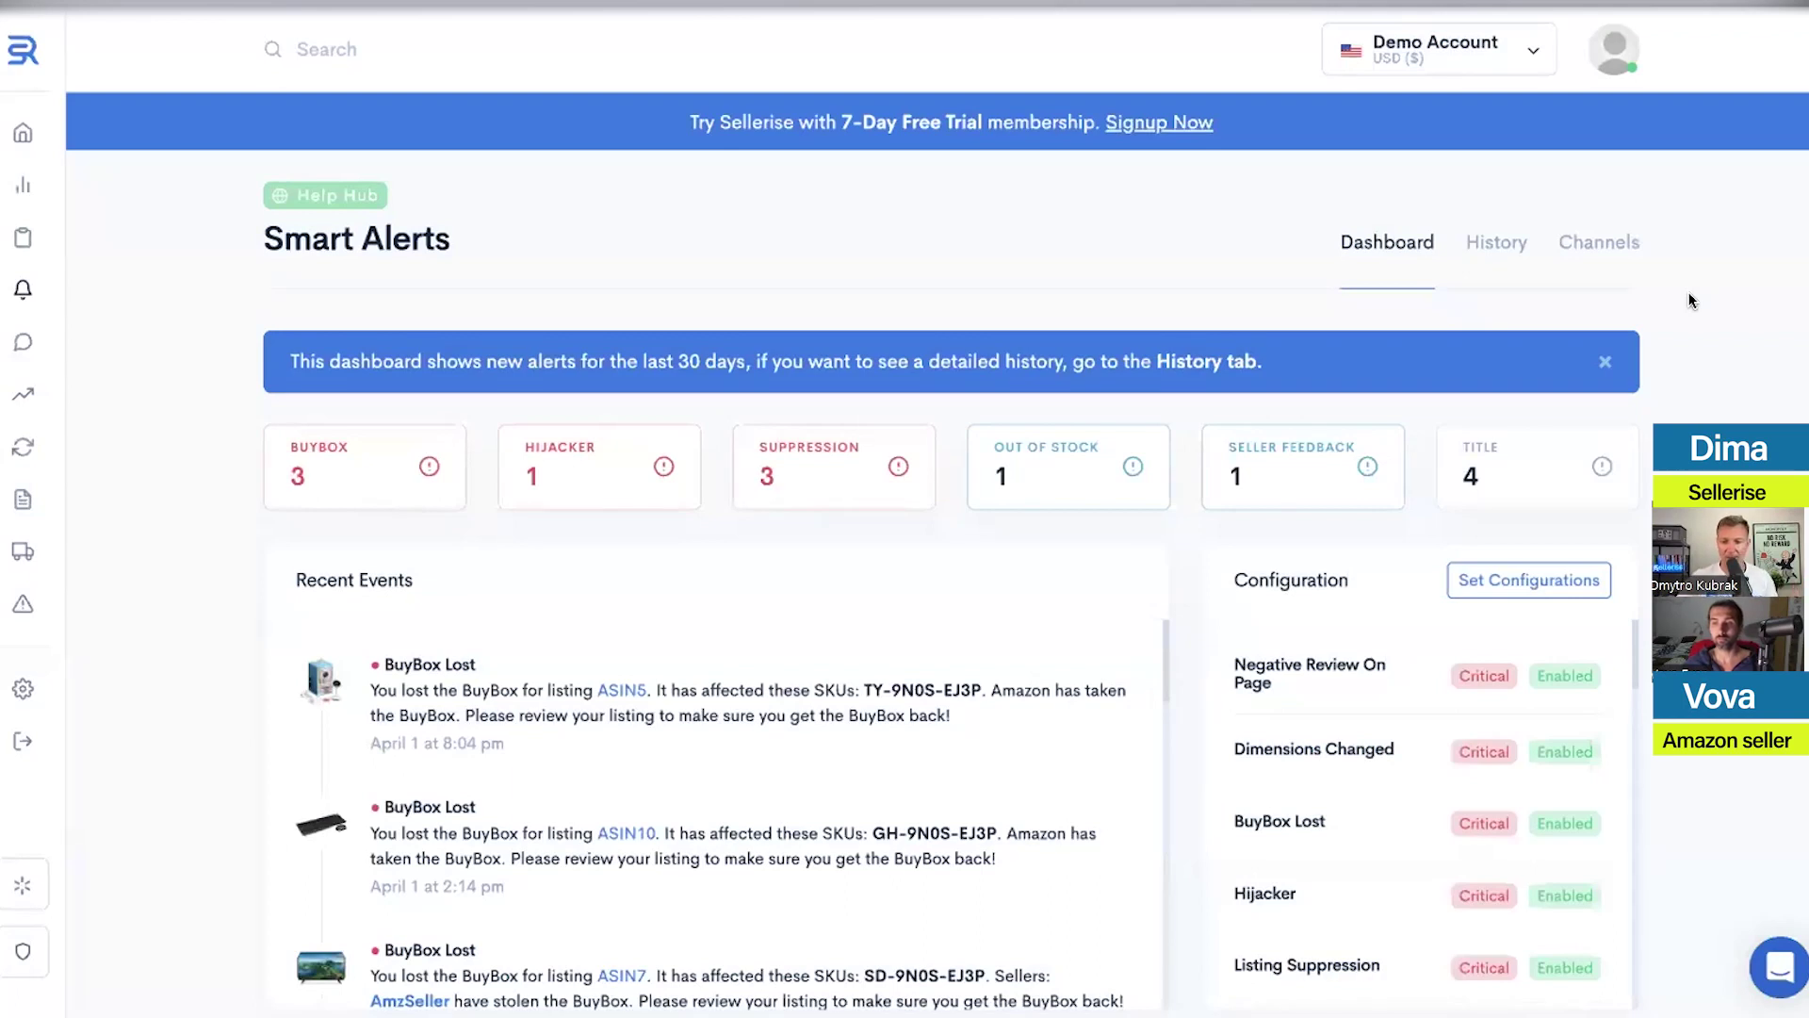
Look over the Smart Alerts dashboard from its alert counters to the product table
{"action": "scroll", "coordinate": [1679, 336], "scroll_direction": "down", "scroll_amount": 4}
{"action": "scroll", "coordinate": [1680, 336], "scroll_direction": "up", "scroll_amount": 2}
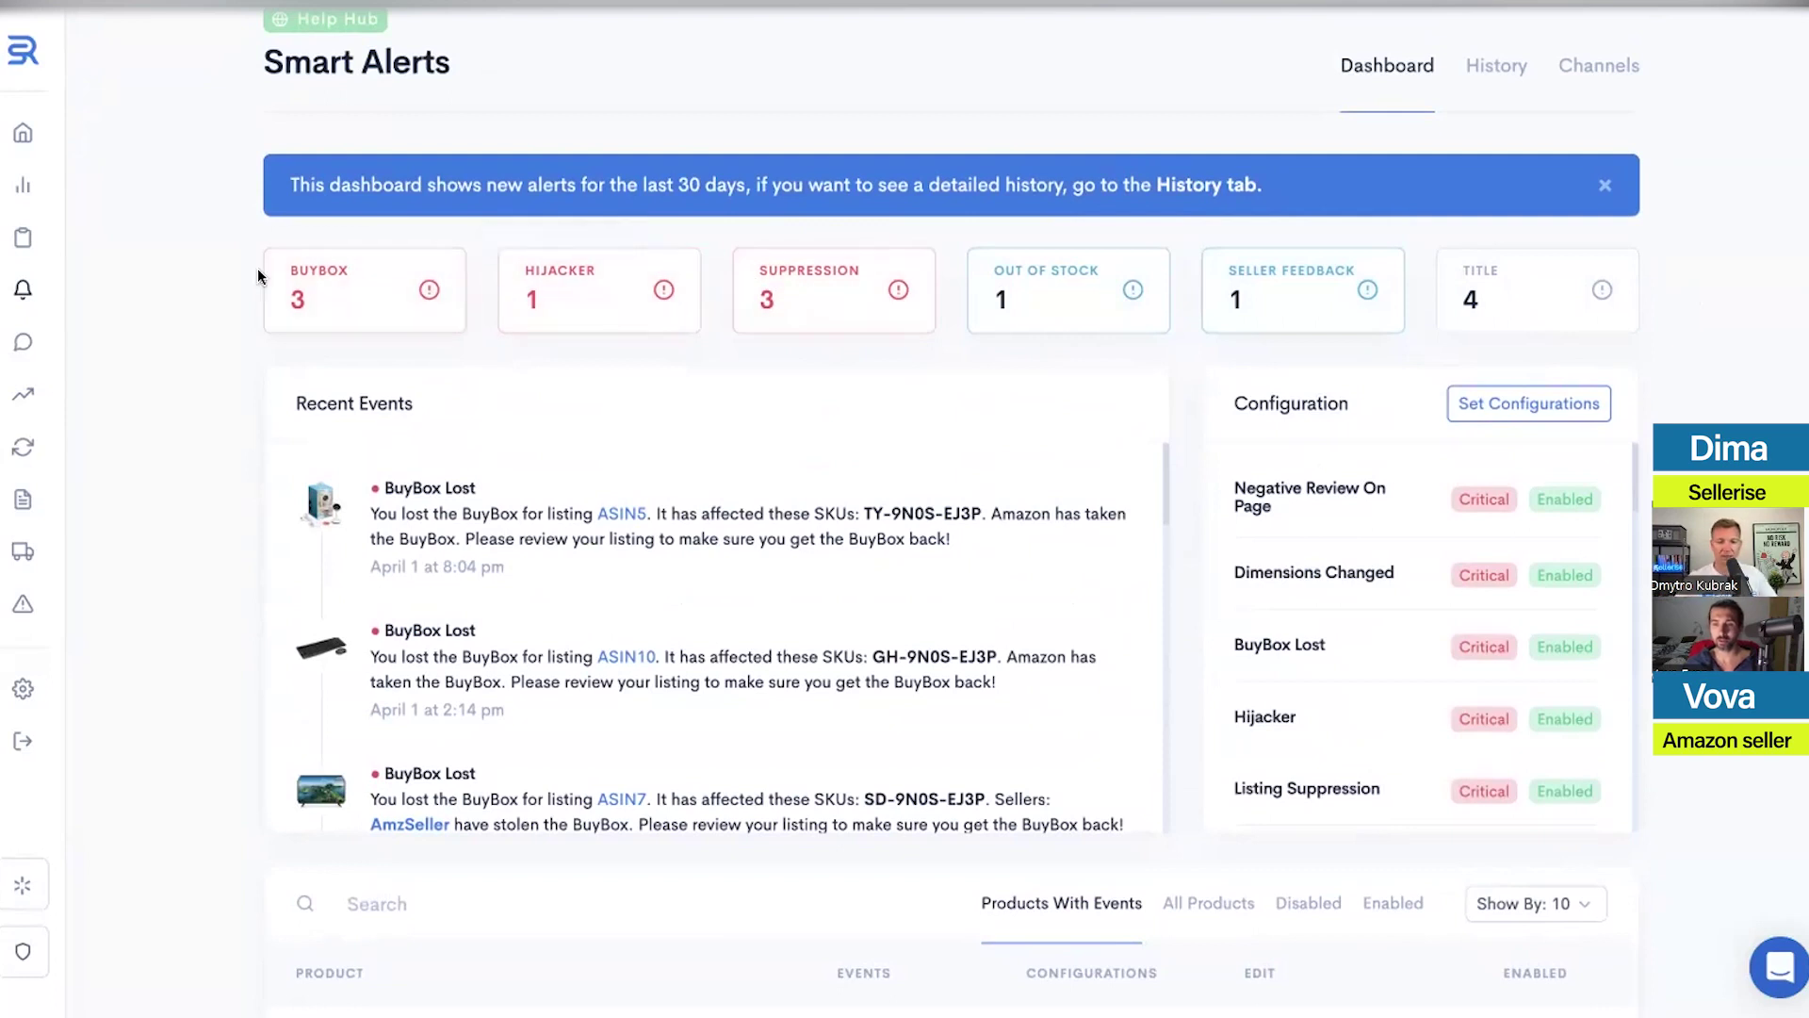
{"action": "left_click", "coordinate": [44, 294]}
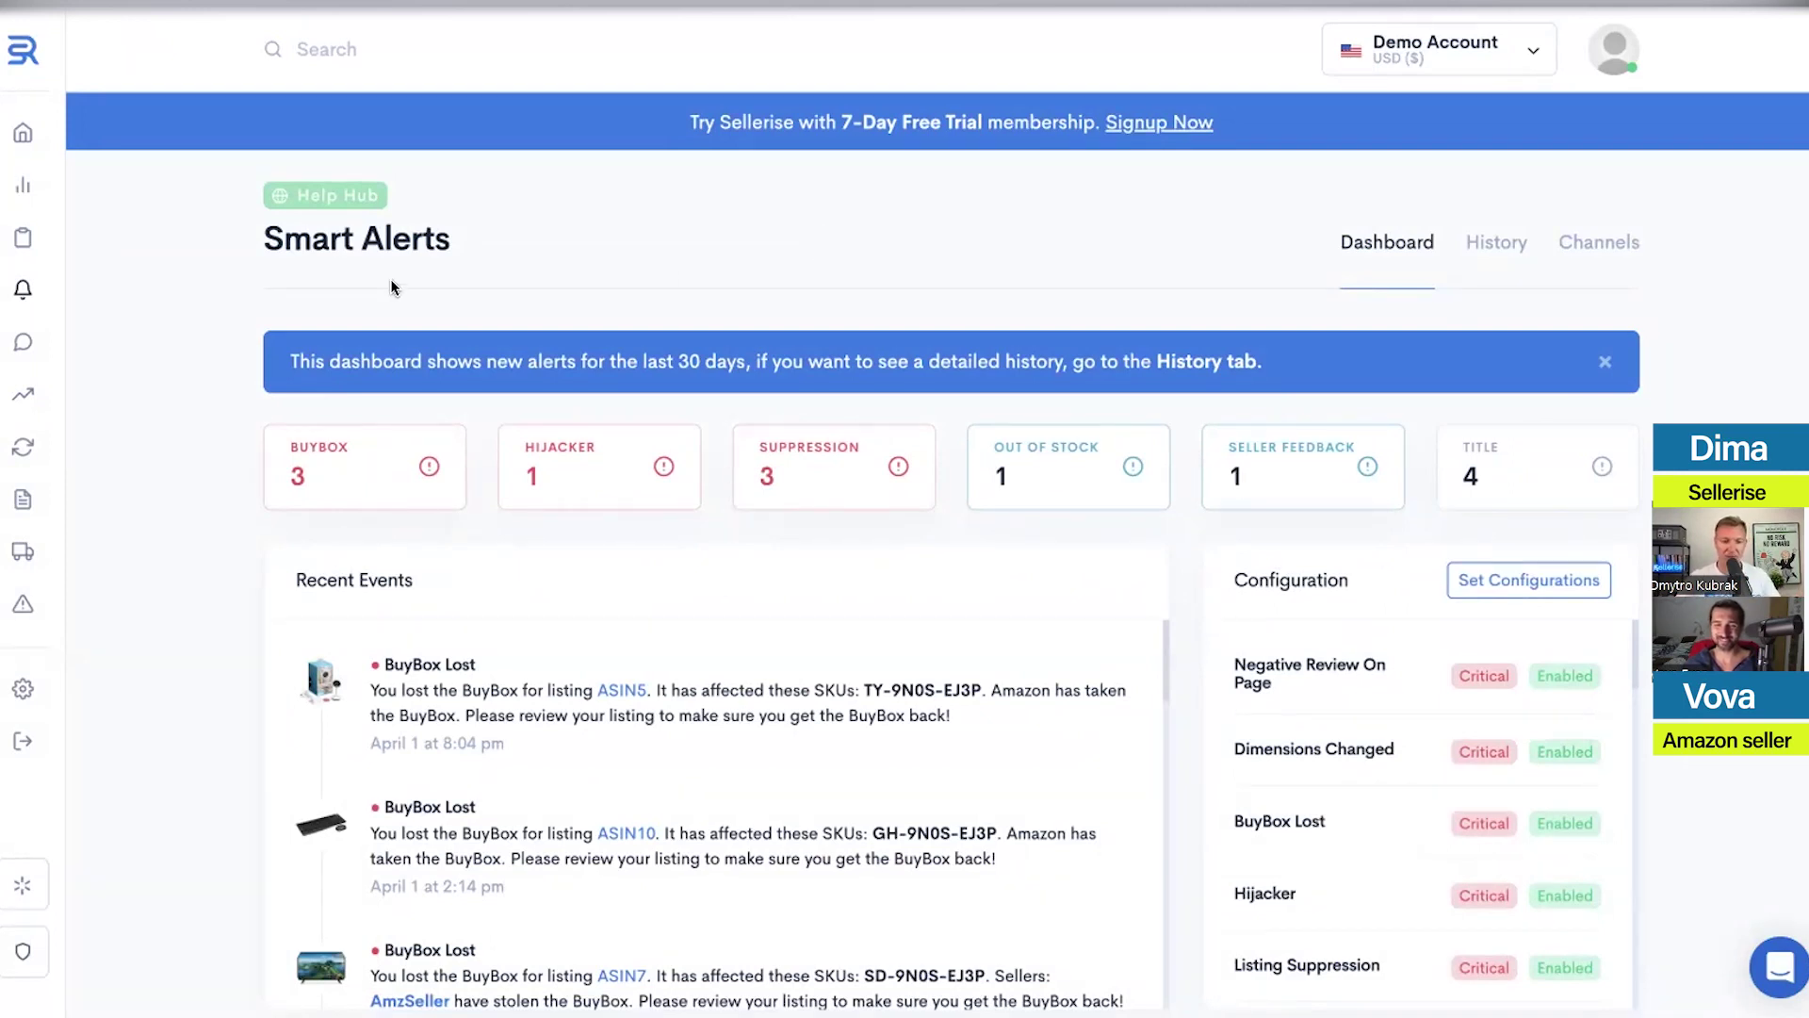
Open the Review Dashboard from the Reviews tools and look over its active products
{"action": "mouse_move", "coordinate": [57, 287]}
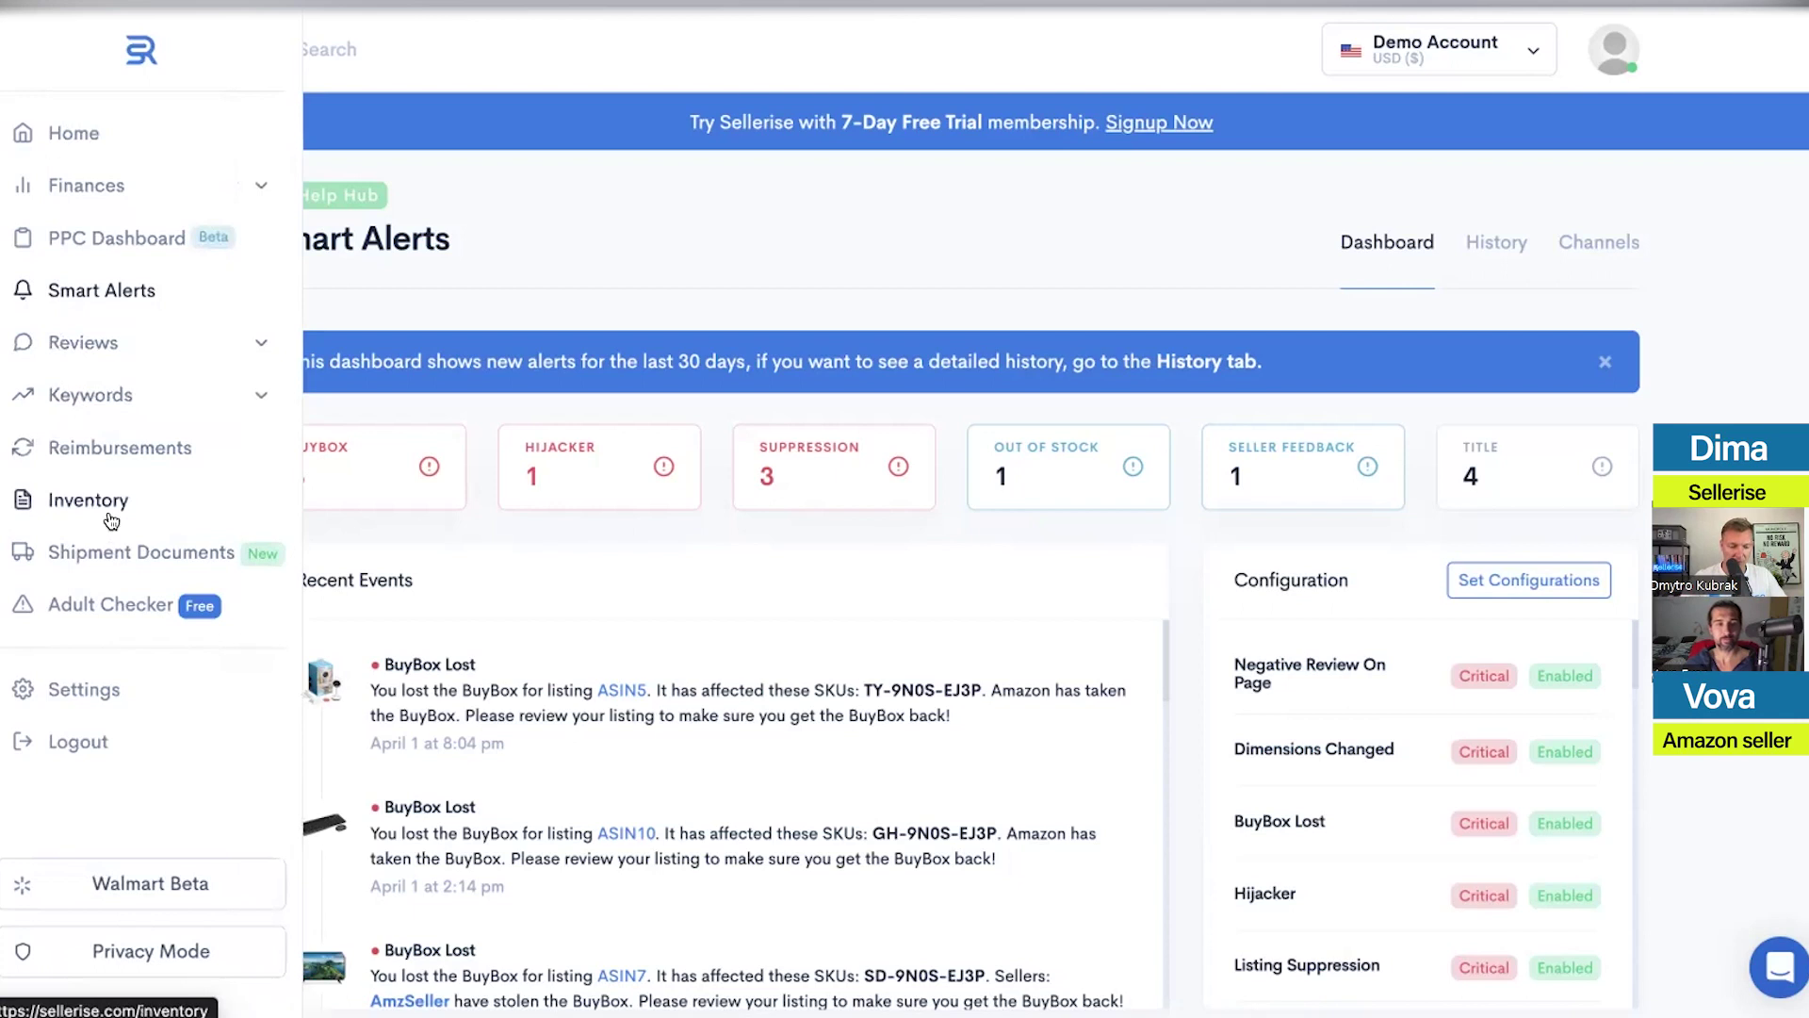
{"action": "left_click", "coordinate": [73, 345]}
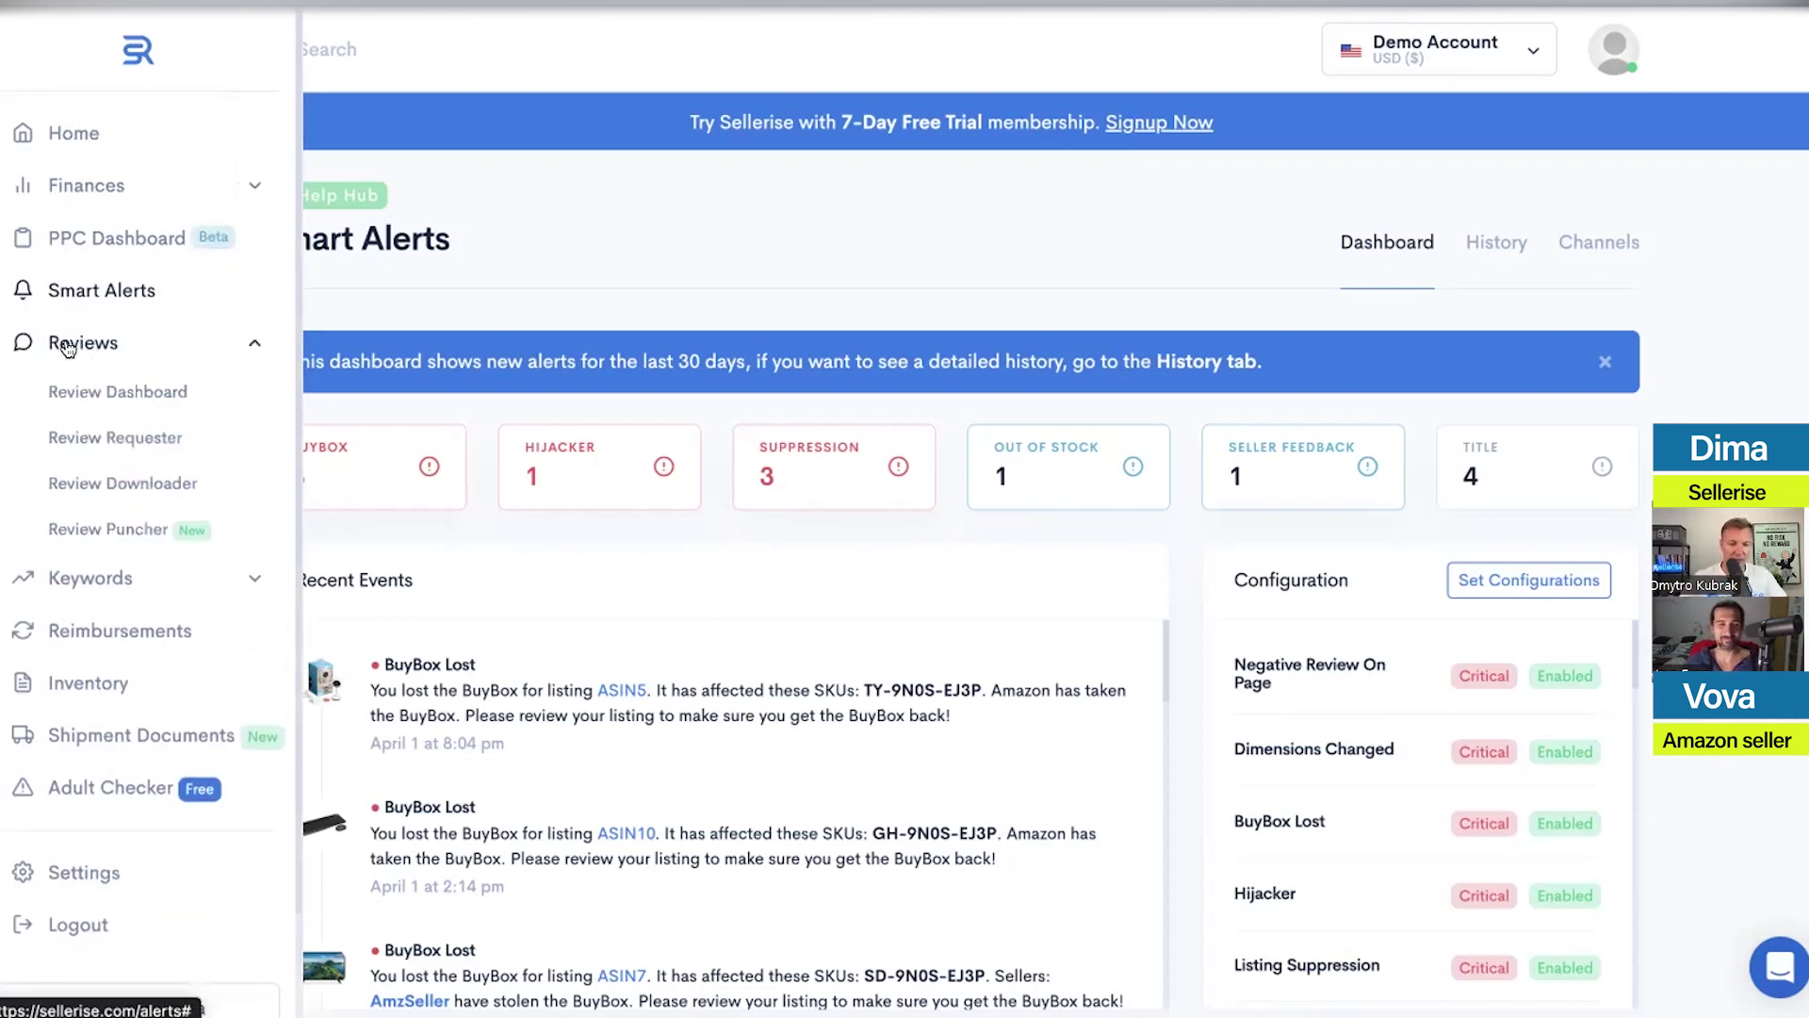
{"action": "left_click", "coordinate": [80, 389]}
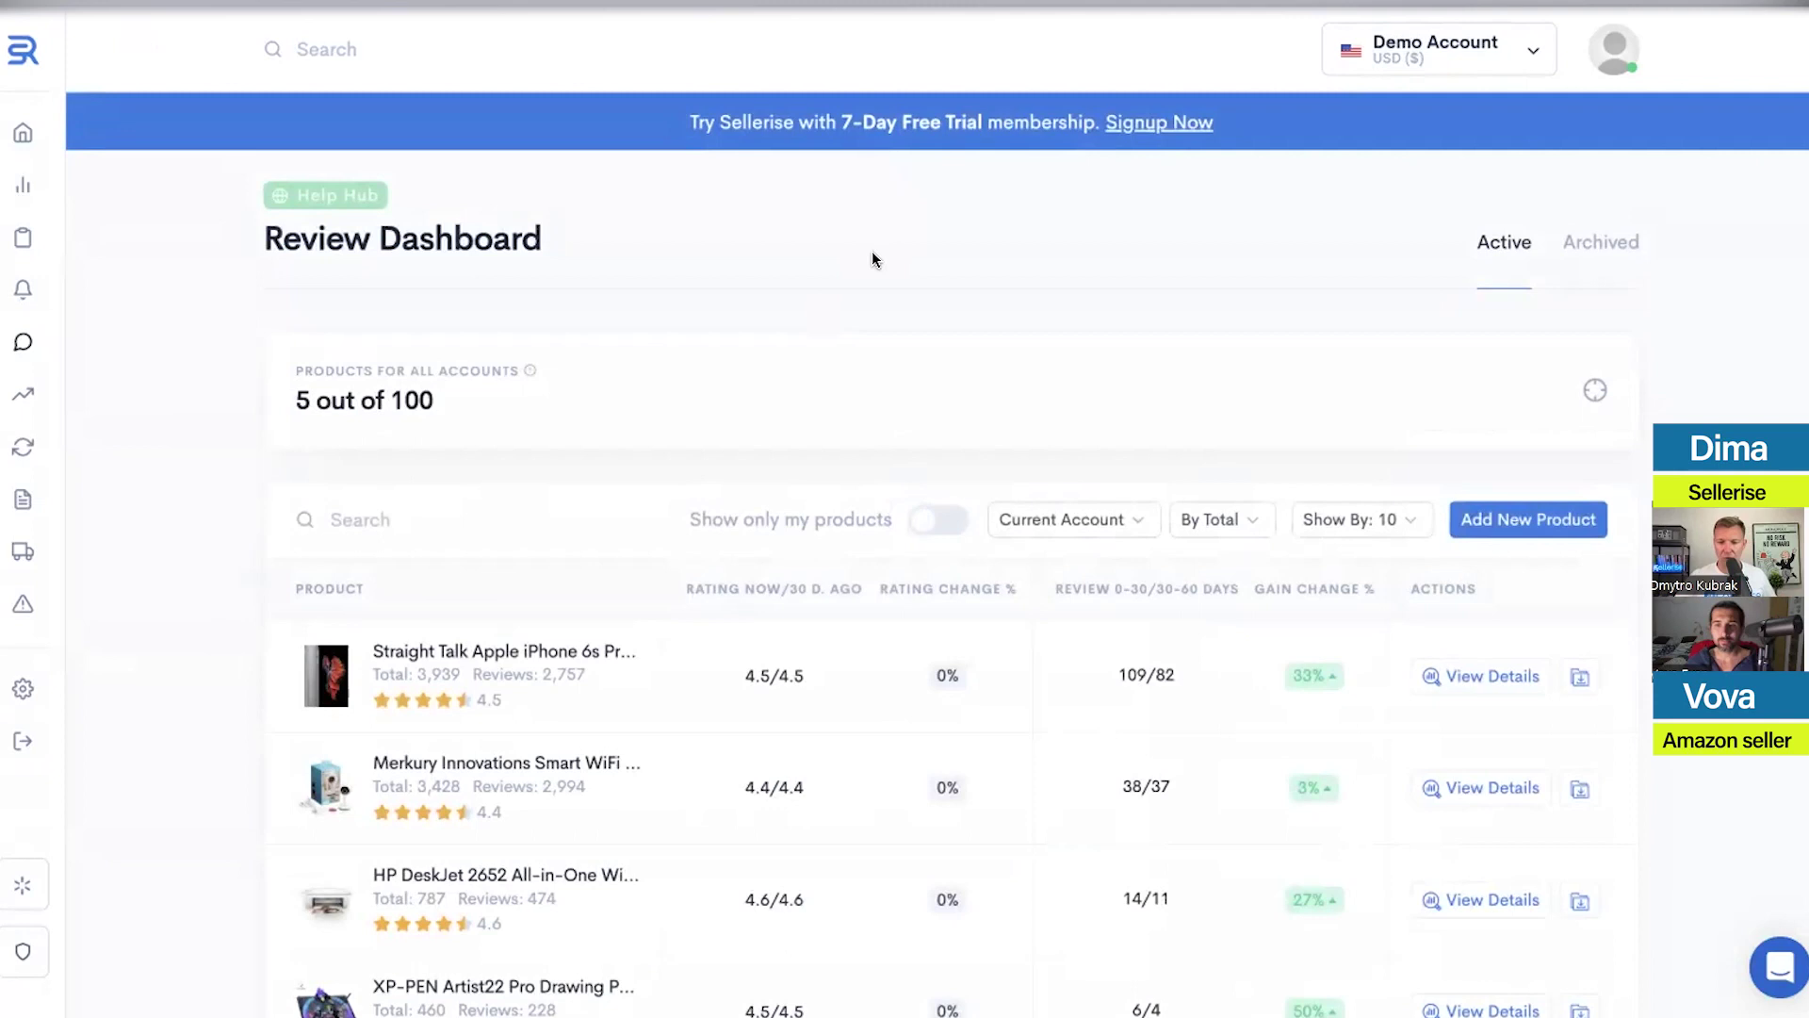
{"action": "scroll", "coordinate": [872, 260], "scroll_direction": "down", "scroll_amount": 2}
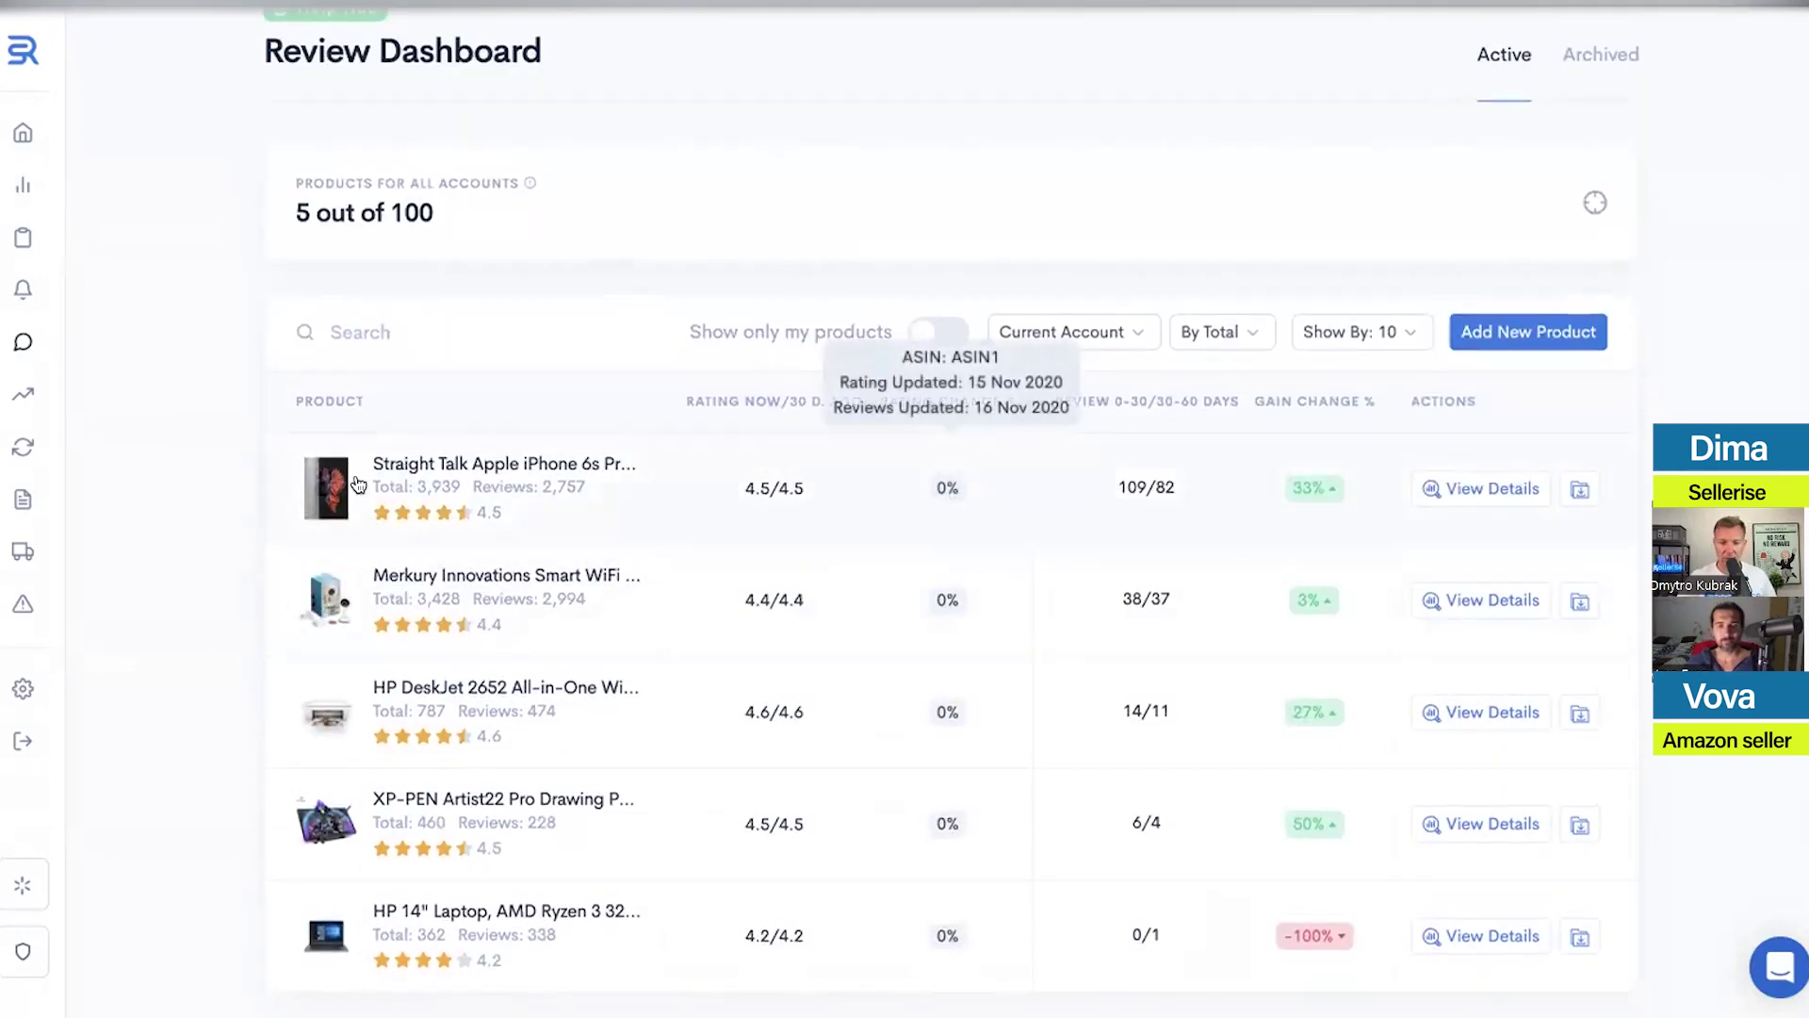
Open the Straight Talk Apple iPhone 6s review details and examine its rating breakdown, rating trend and common phrases
{"action": "left_click", "coordinate": [681, 491]}
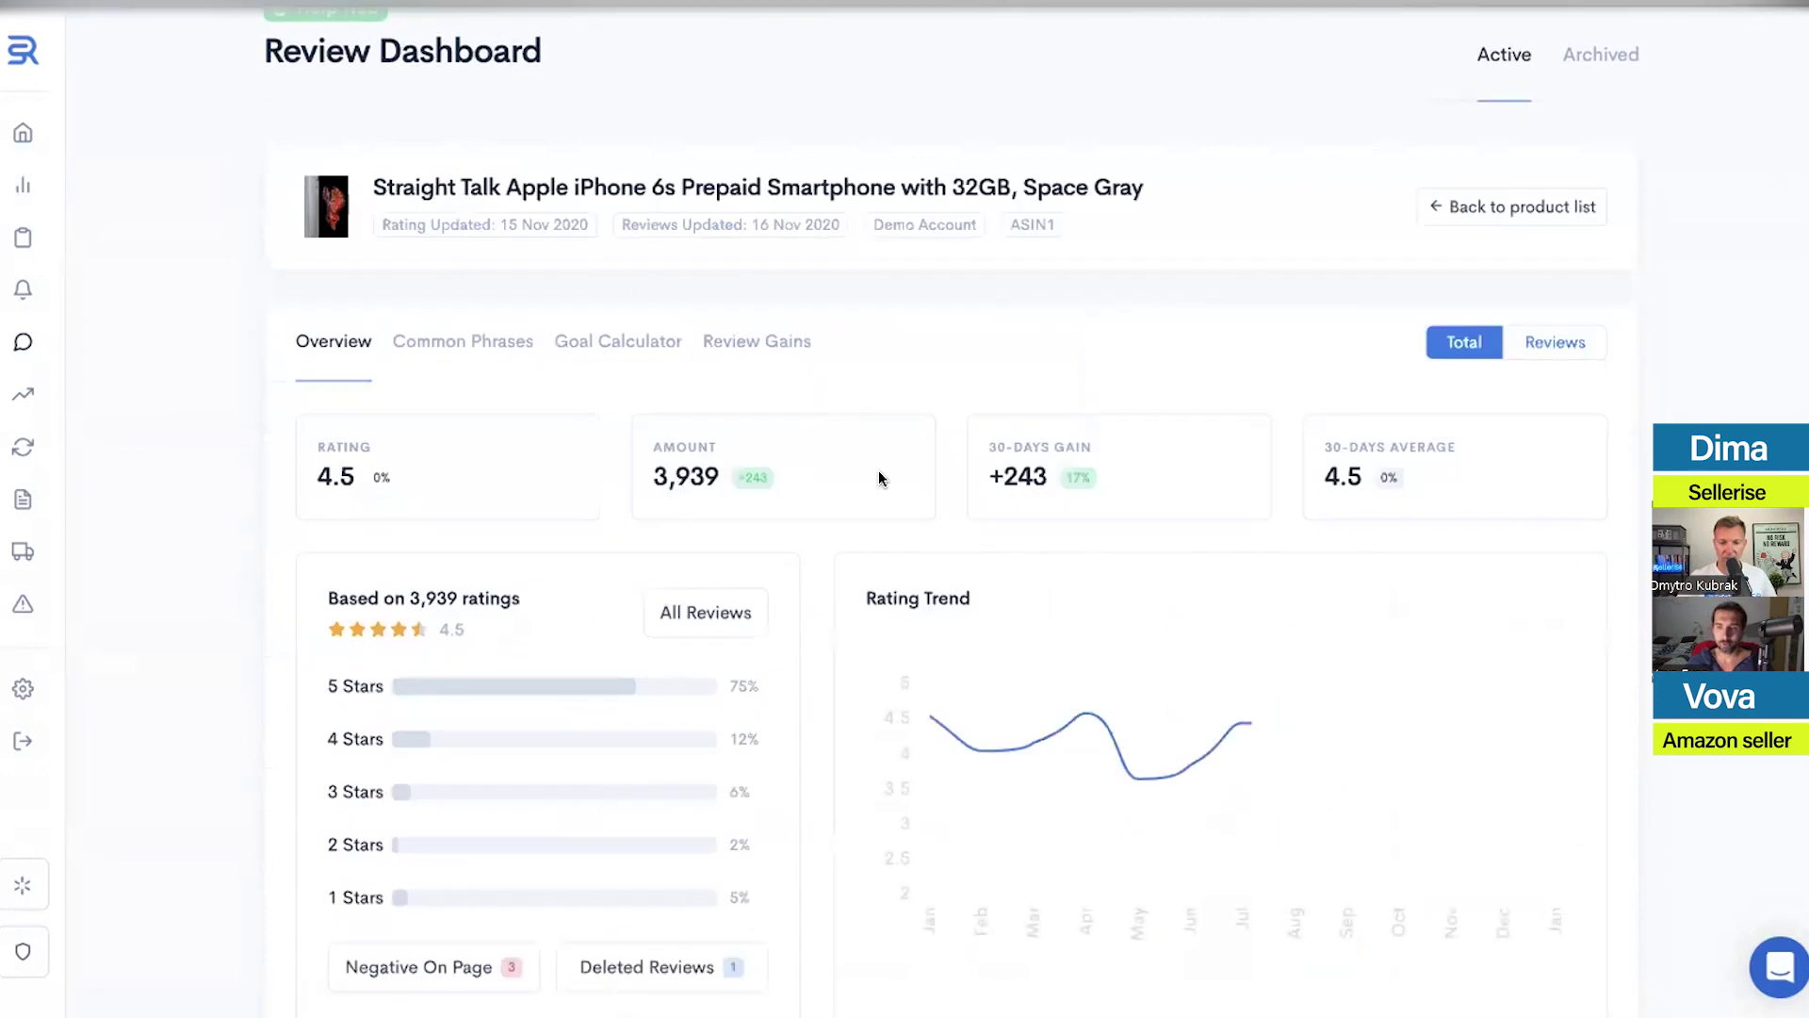
{"action": "scroll", "coordinate": [647, 331], "scroll_direction": "down", "scroll_amount": 1}
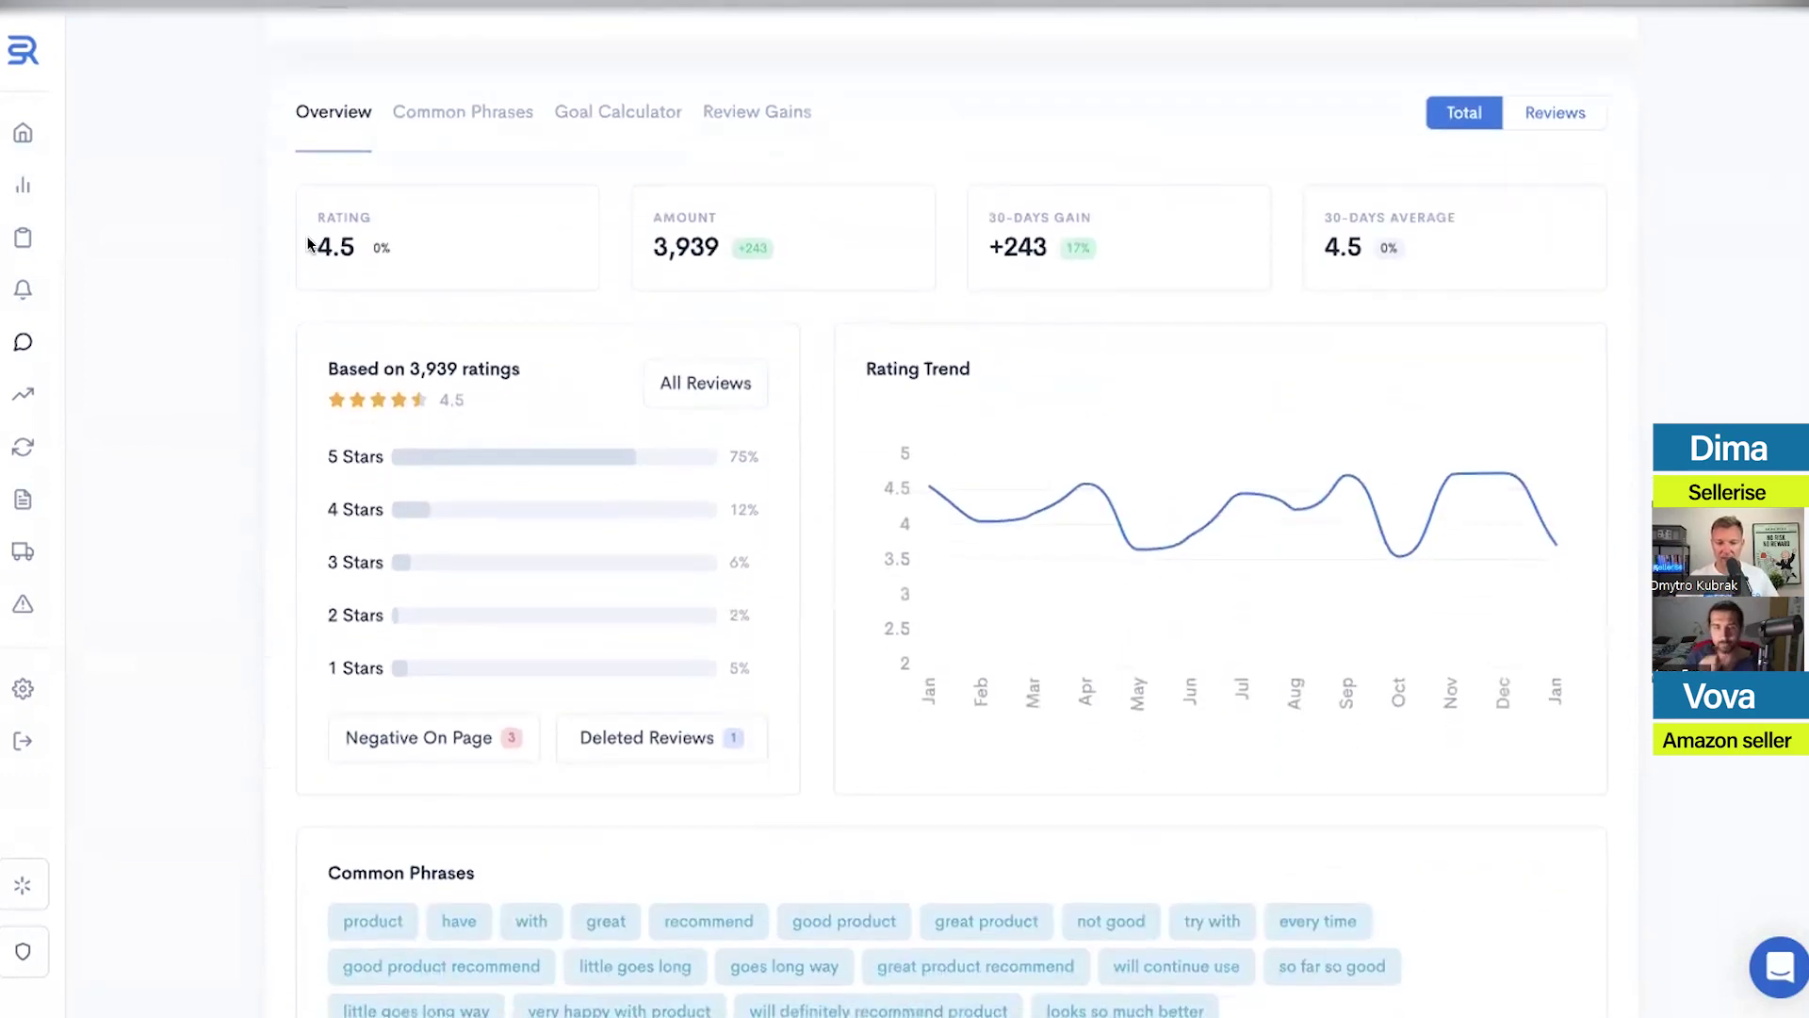
{"action": "scroll", "coordinate": [811, 426], "scroll_direction": "down", "scroll_amount": 1}
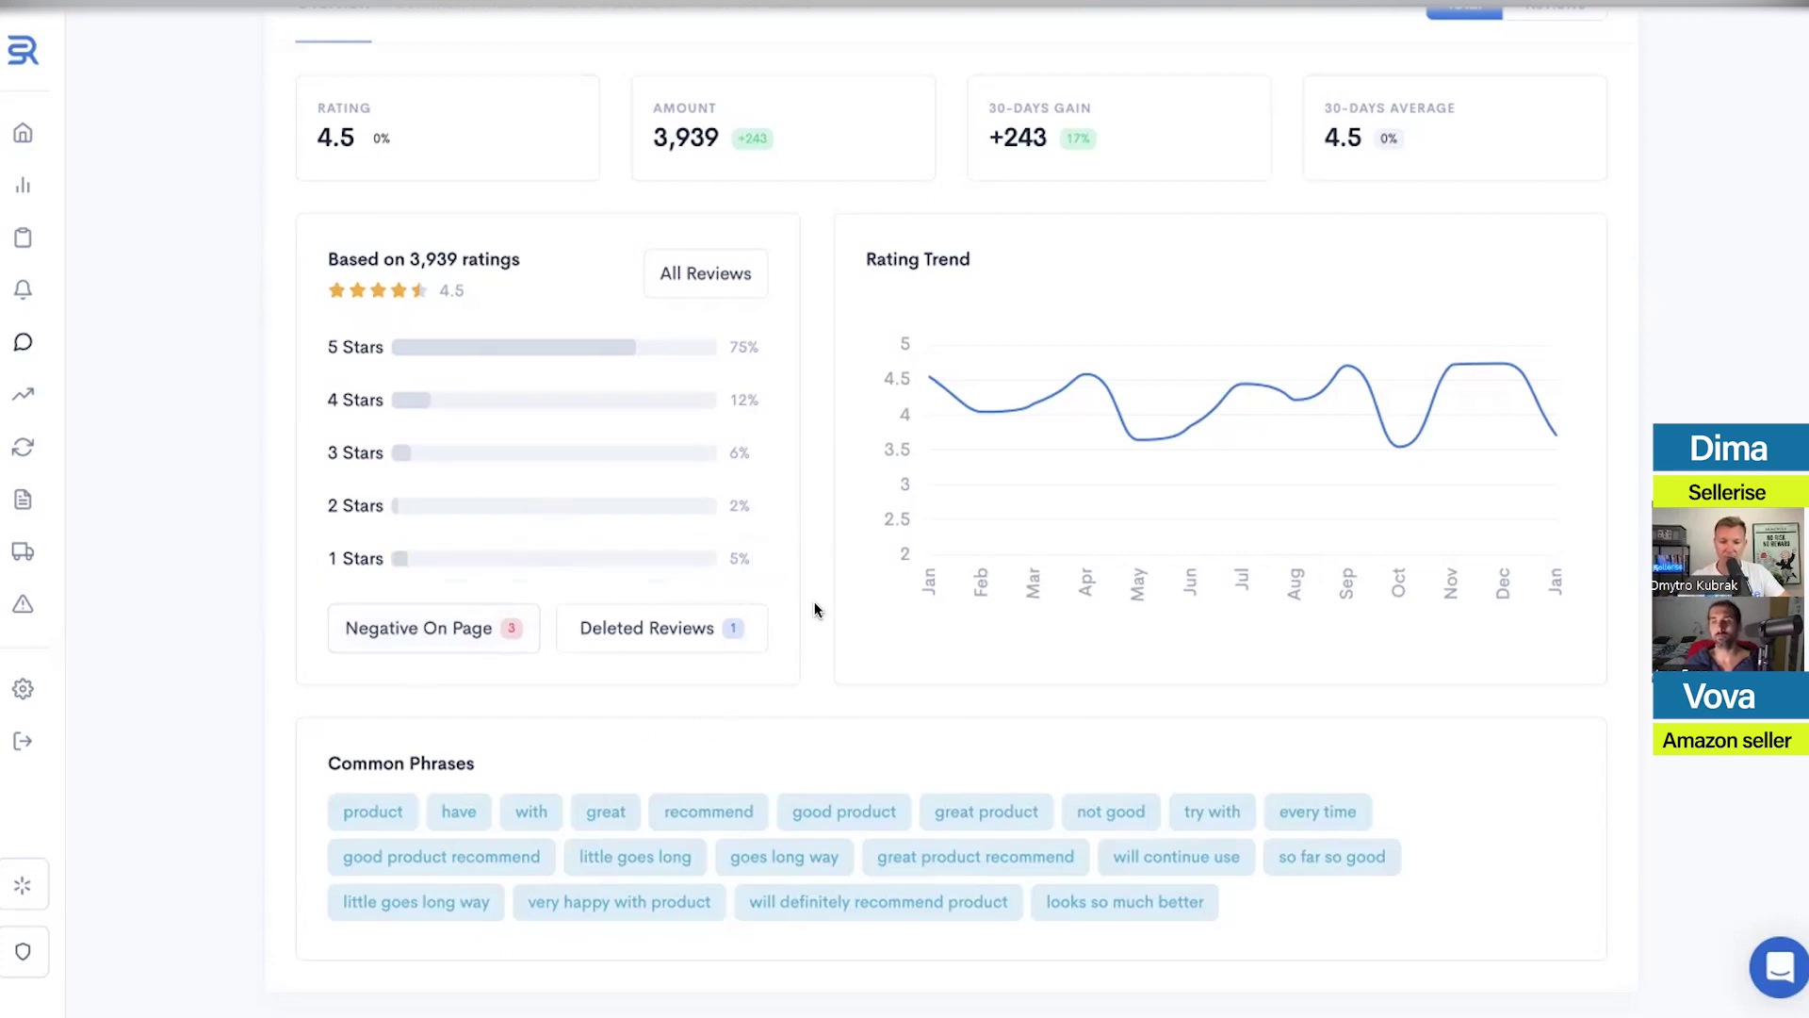
{"action": "scroll", "coordinate": [814, 604], "scroll_direction": "up", "scroll_amount": 4}
{"action": "scroll", "coordinate": [815, 603], "scroll_direction": "up", "scroll_amount": 2}
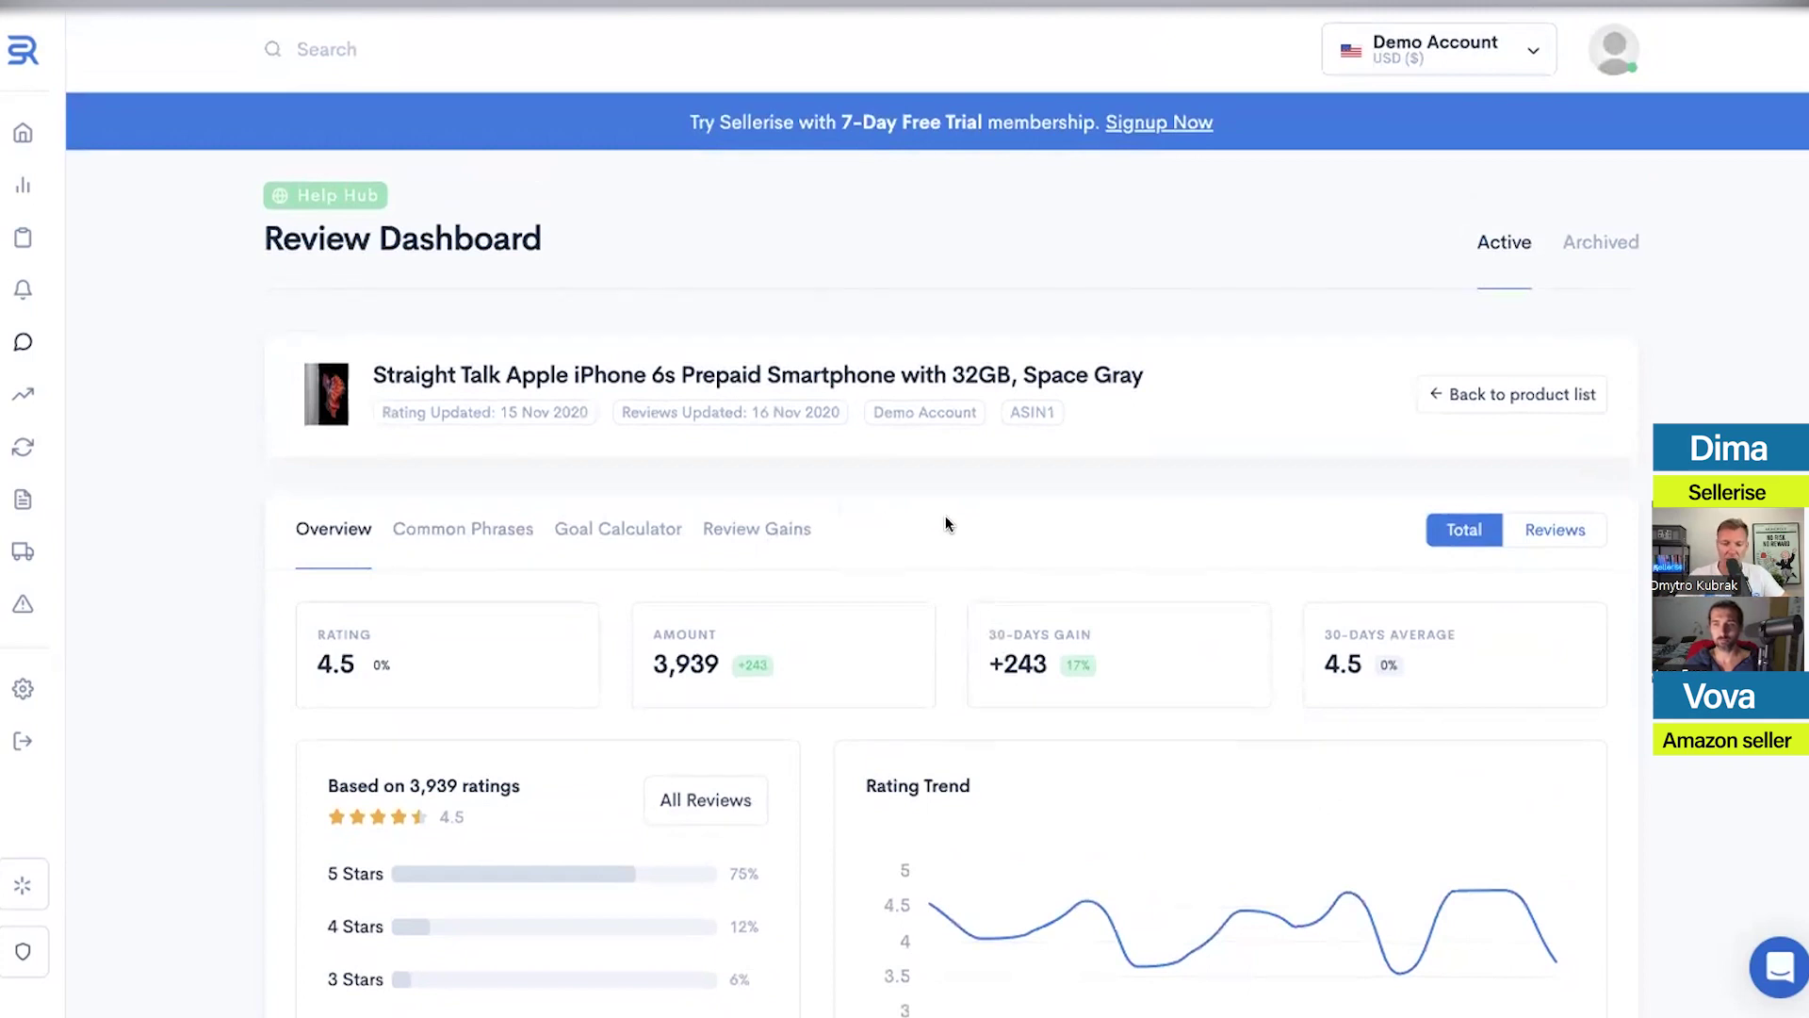
{"action": "scroll", "coordinate": [811, 603], "scroll_direction": "up", "scroll_amount": 1}
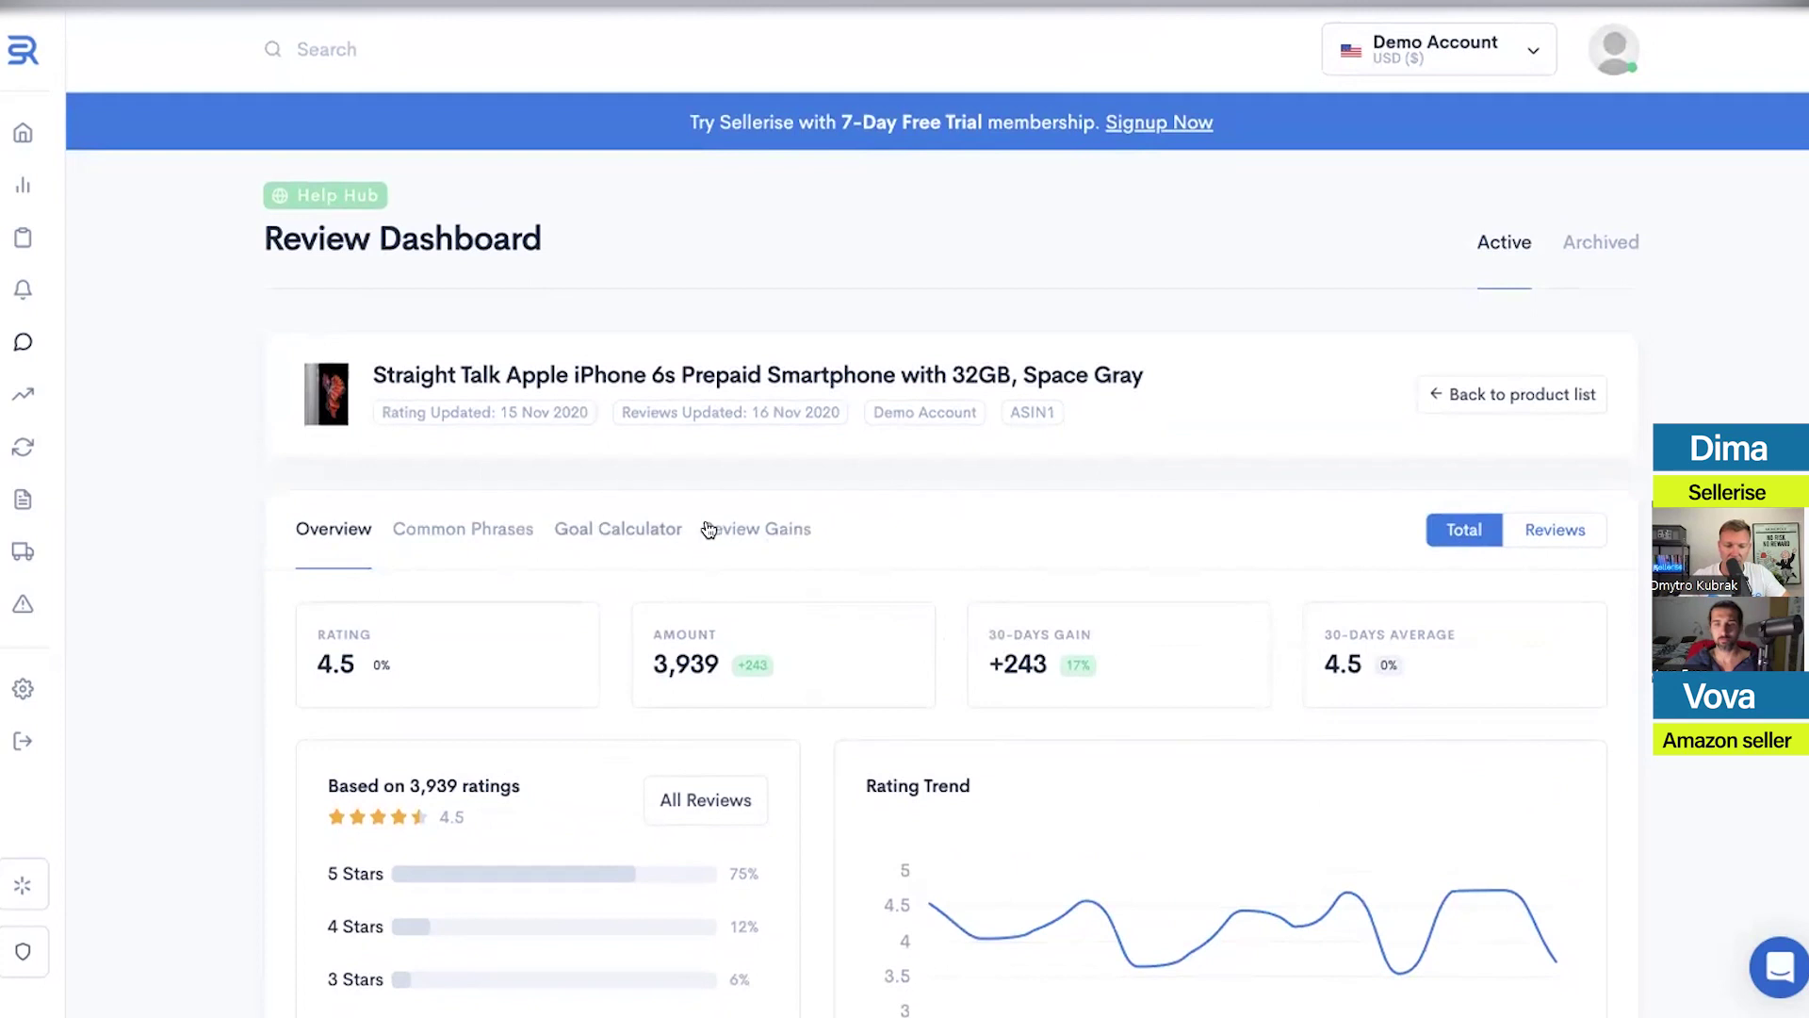
View the product's common phrases of one to four words and sort the four-word phrases by ascending rating
{"action": "left_click", "coordinate": [454, 529]}
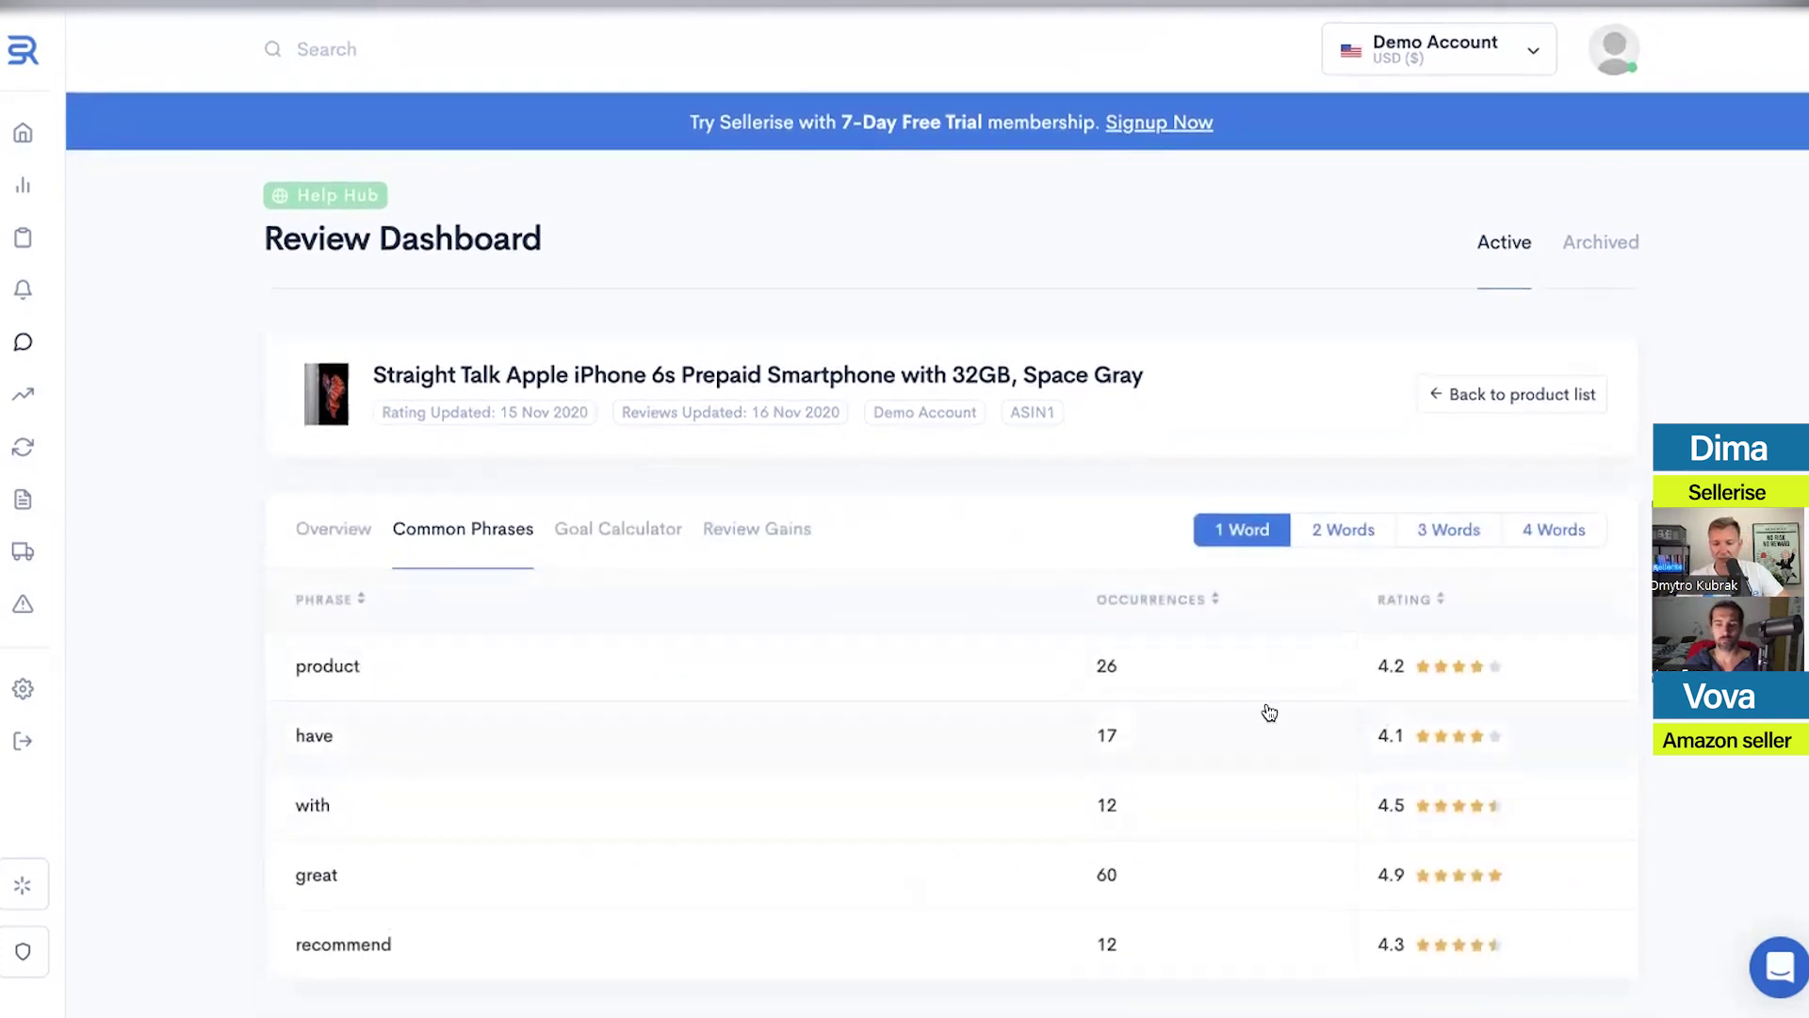
{"action": "left_click", "coordinate": [1347, 530]}
{"action": "left_click", "coordinate": [1465, 524]}
{"action": "left_click", "coordinate": [1555, 527]}
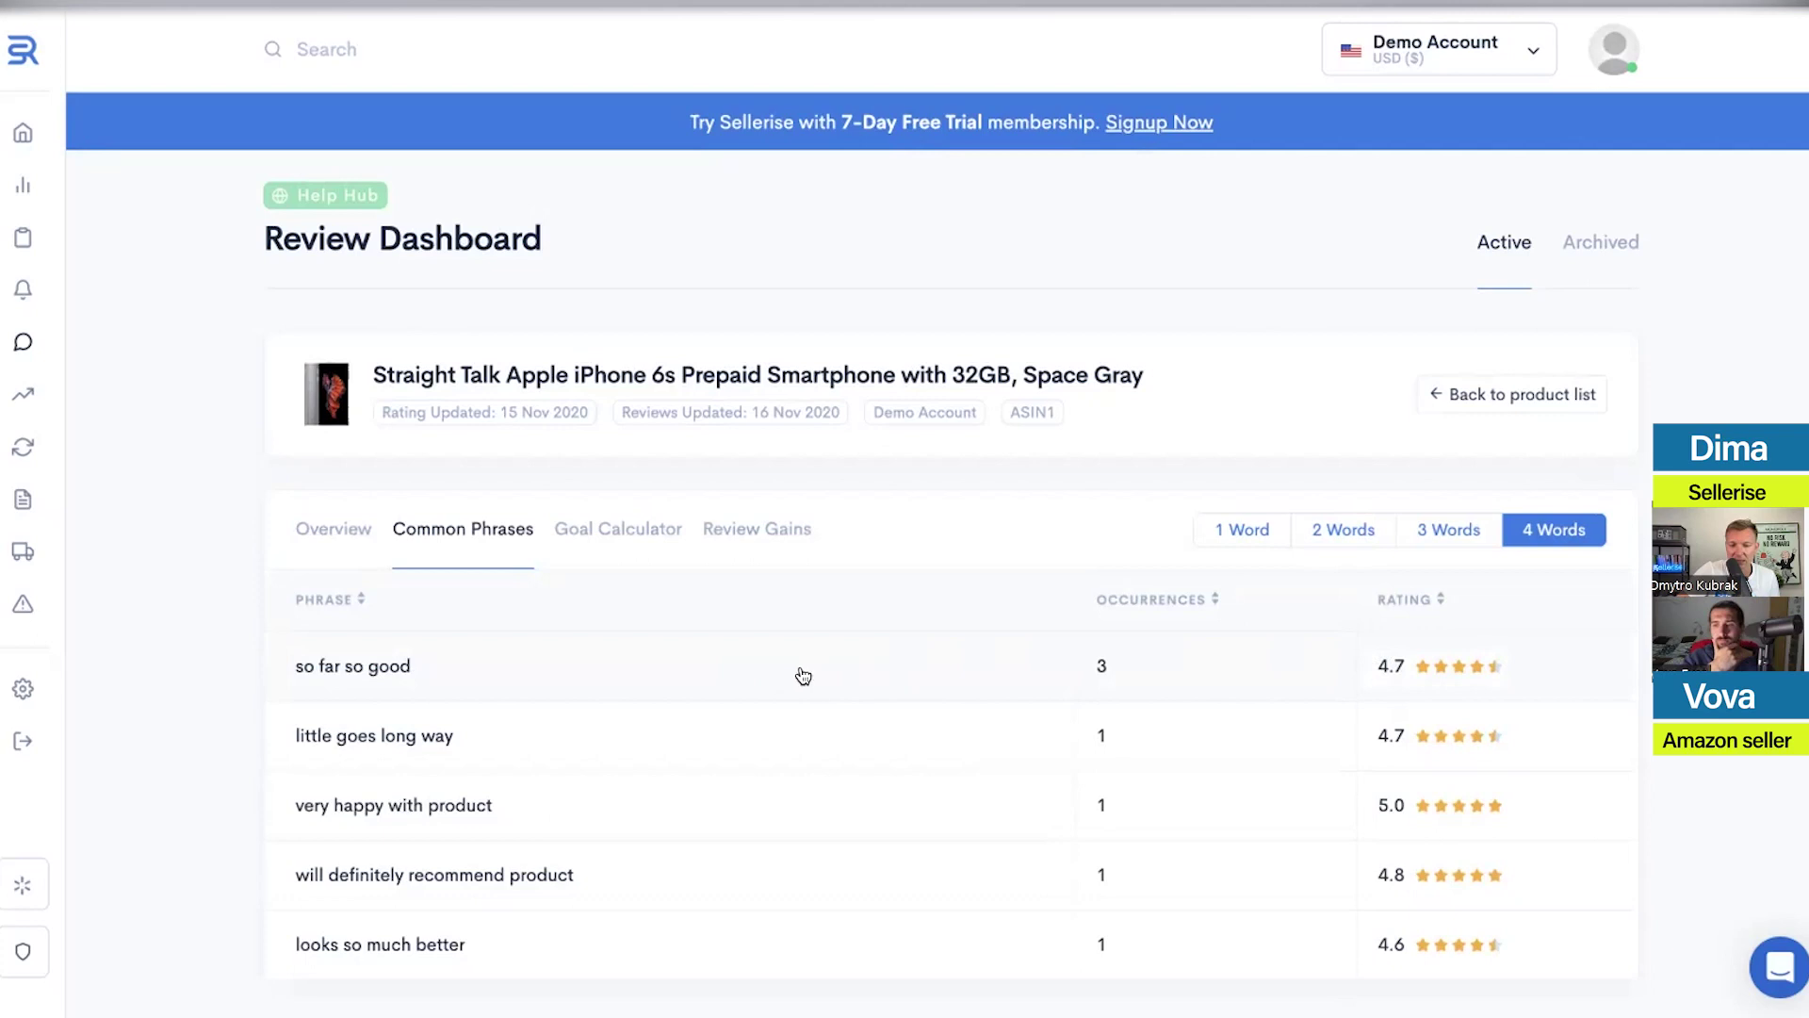
{"action": "left_click", "coordinate": [1404, 598]}
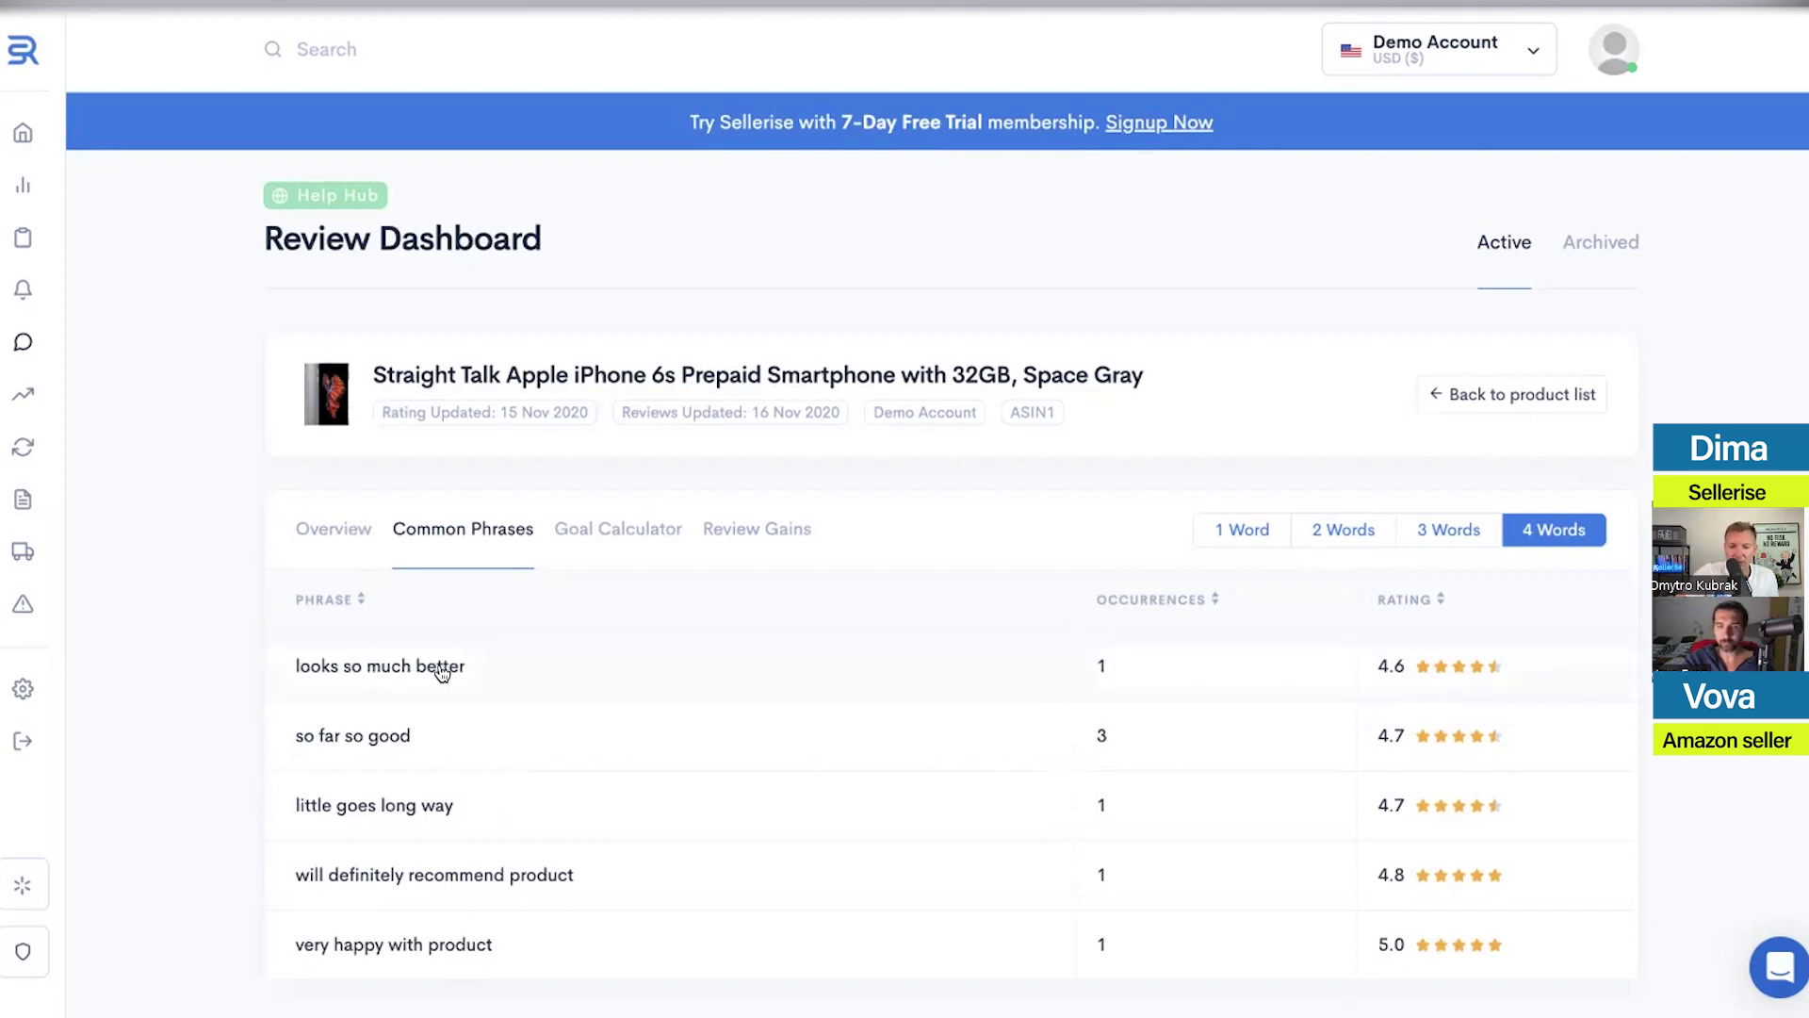
{"action": "mouse_move", "coordinate": [1476, 657]}
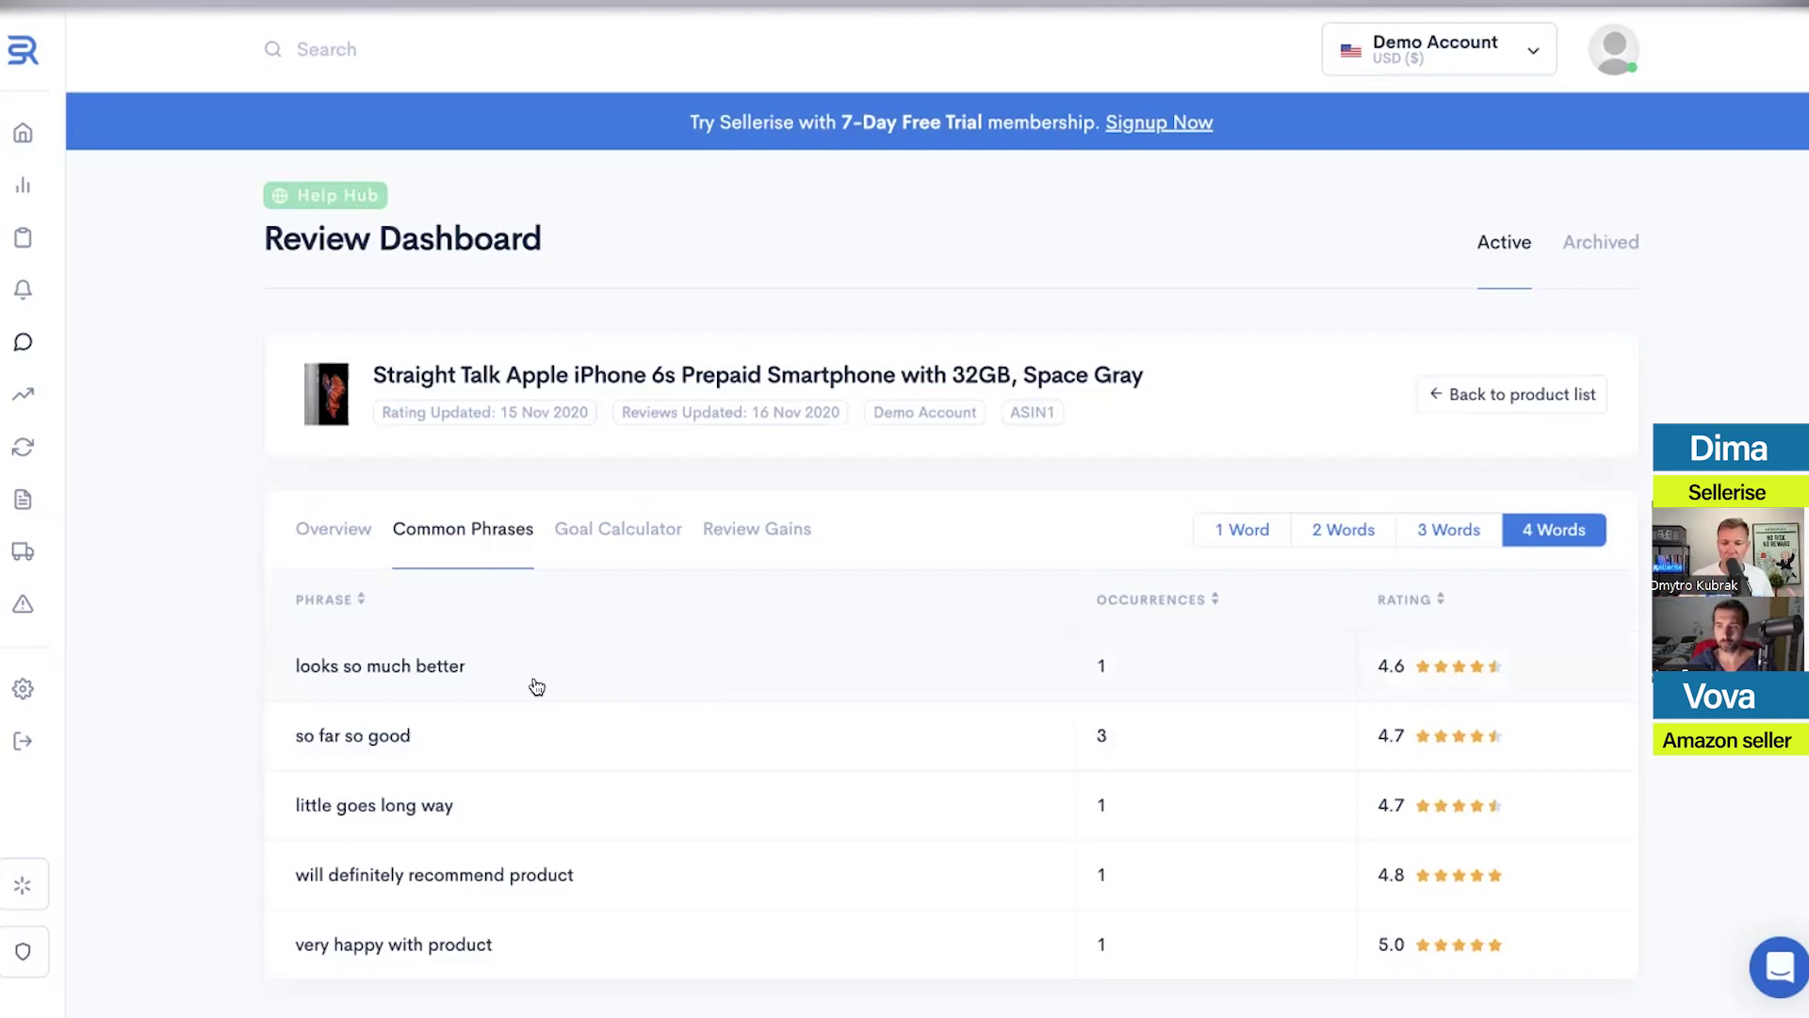
Examine the product's Goal Calculator, including its current rating, goal rating and the ways to reach the goal
{"action": "left_click", "coordinate": [618, 530]}
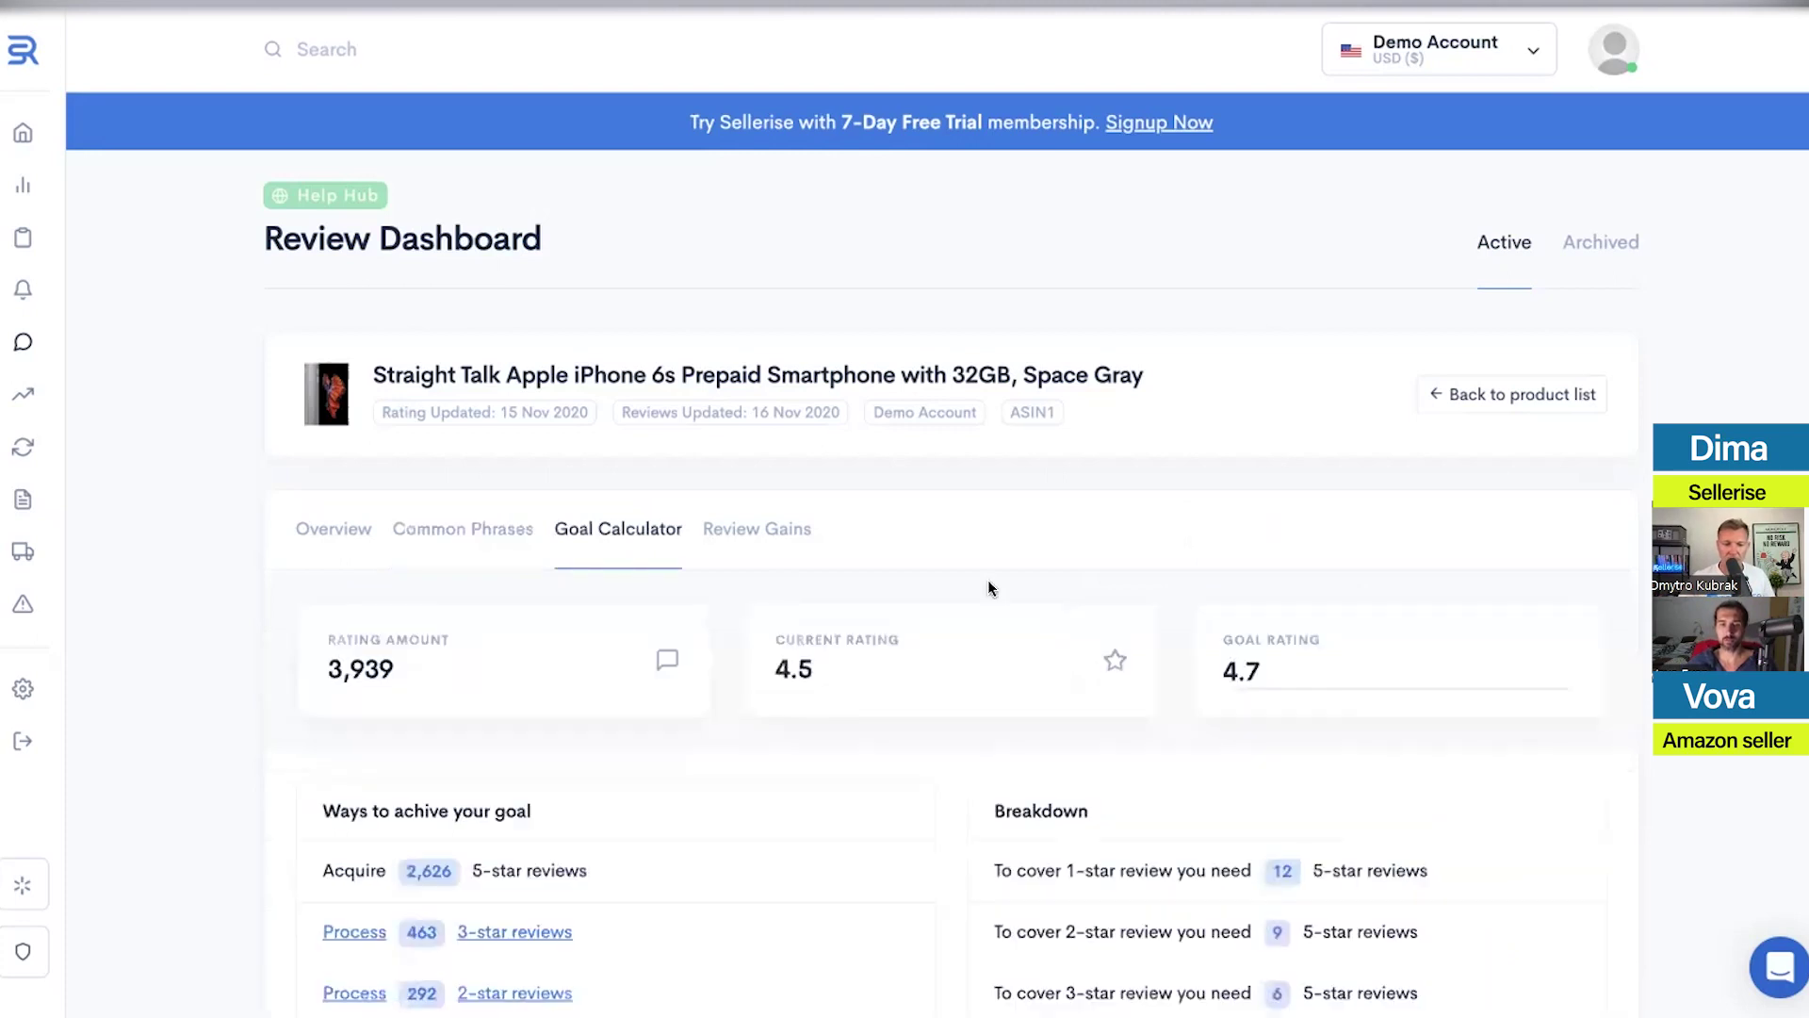
{"action": "scroll", "coordinate": [1160, 592], "scroll_direction": "down", "scroll_amount": 2}
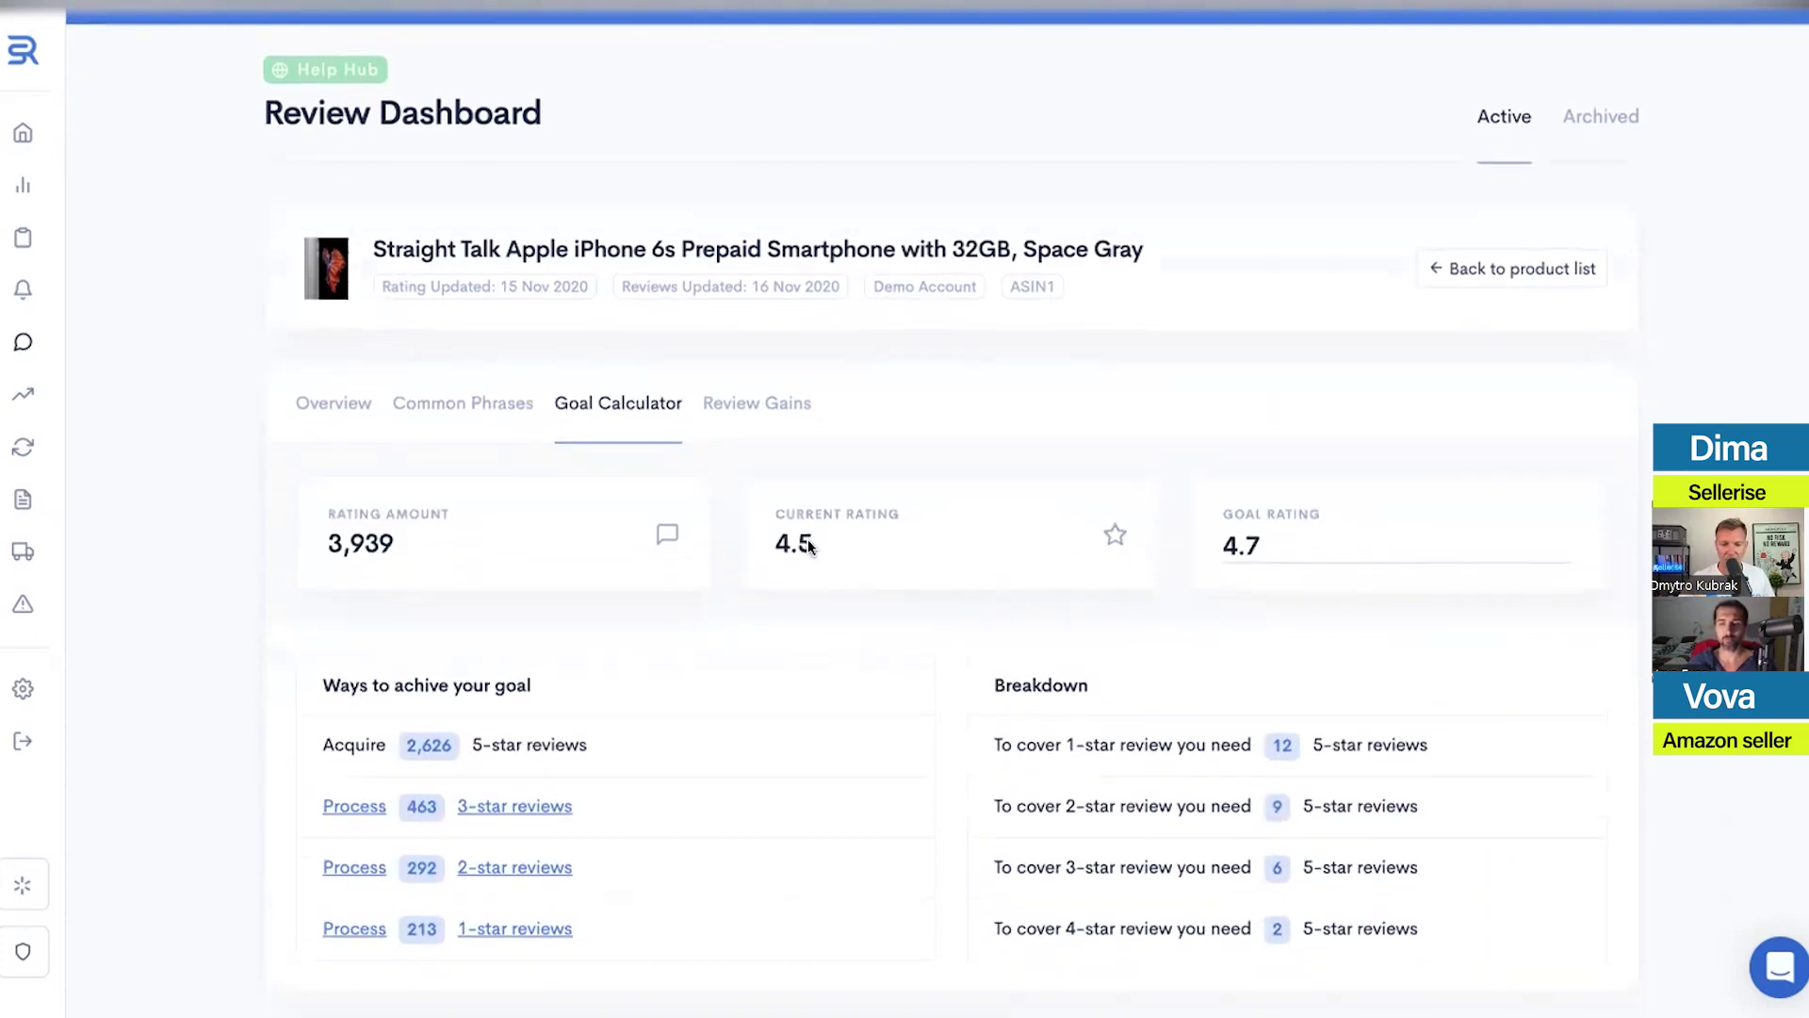
{"action": "left_click_drag", "start_coordinate": [773, 504], "coordinate": [816, 544]}
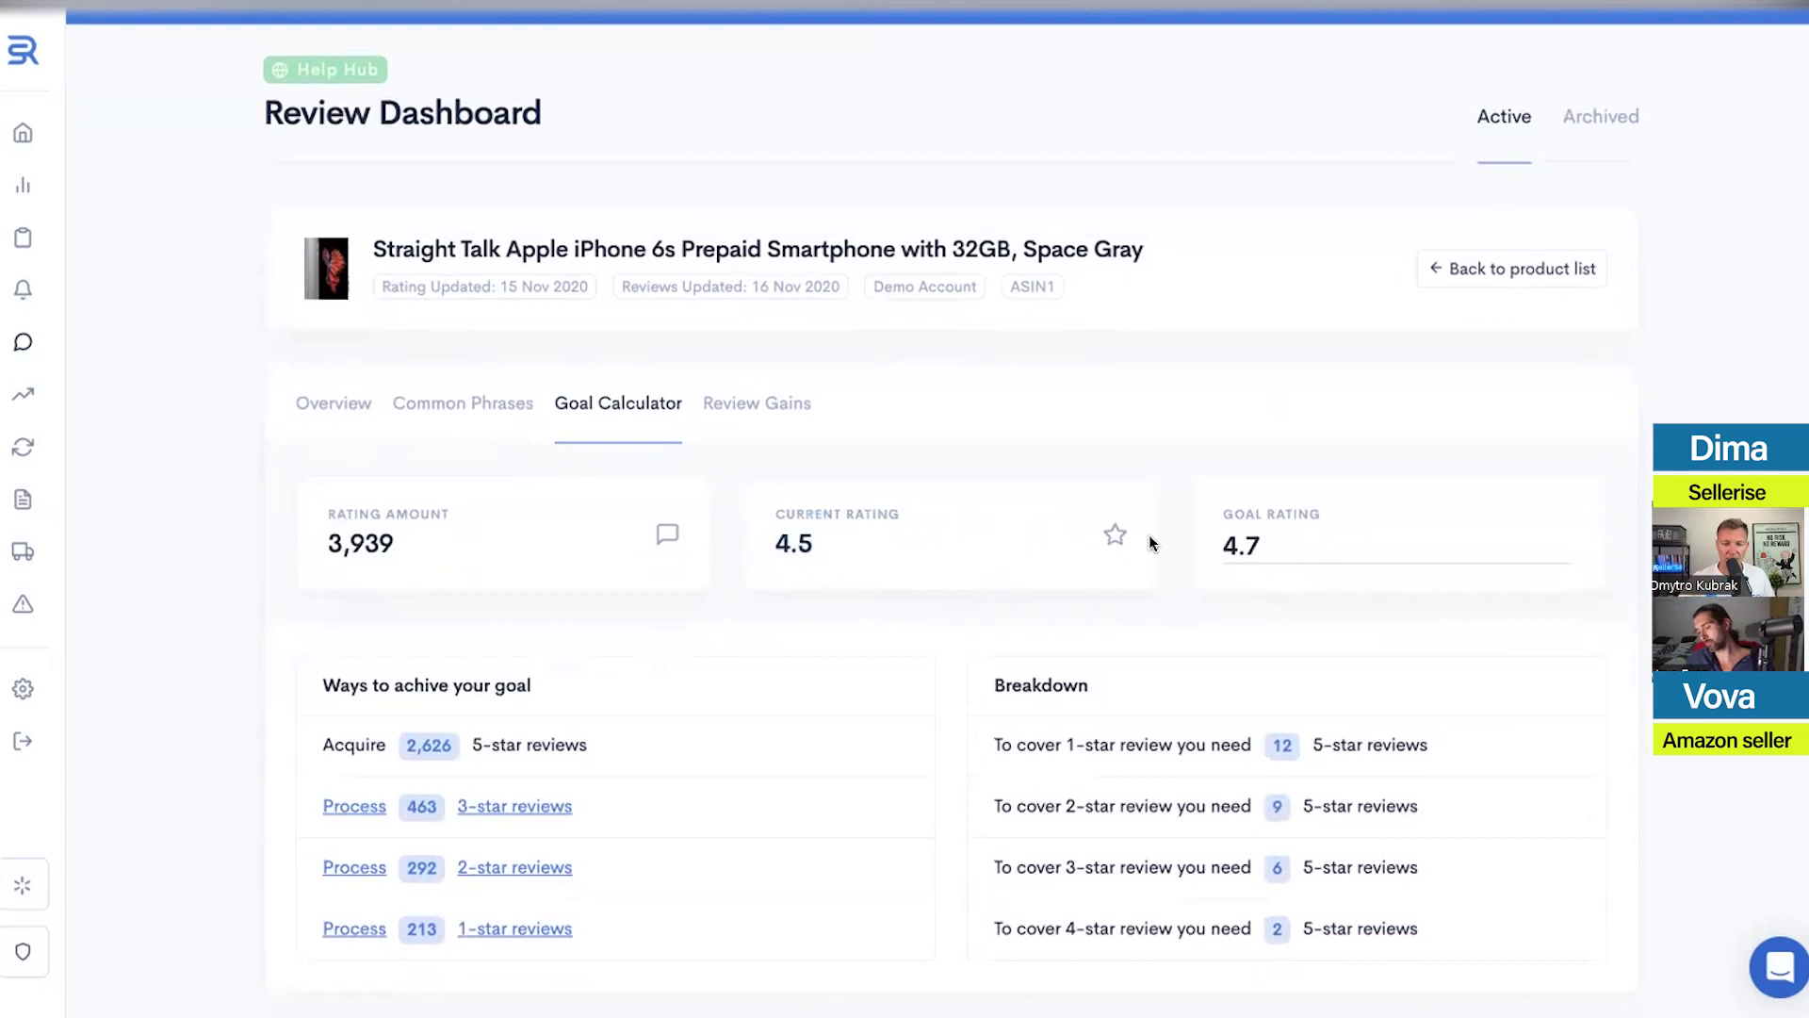
{"action": "left_click", "coordinate": [1225, 537]}
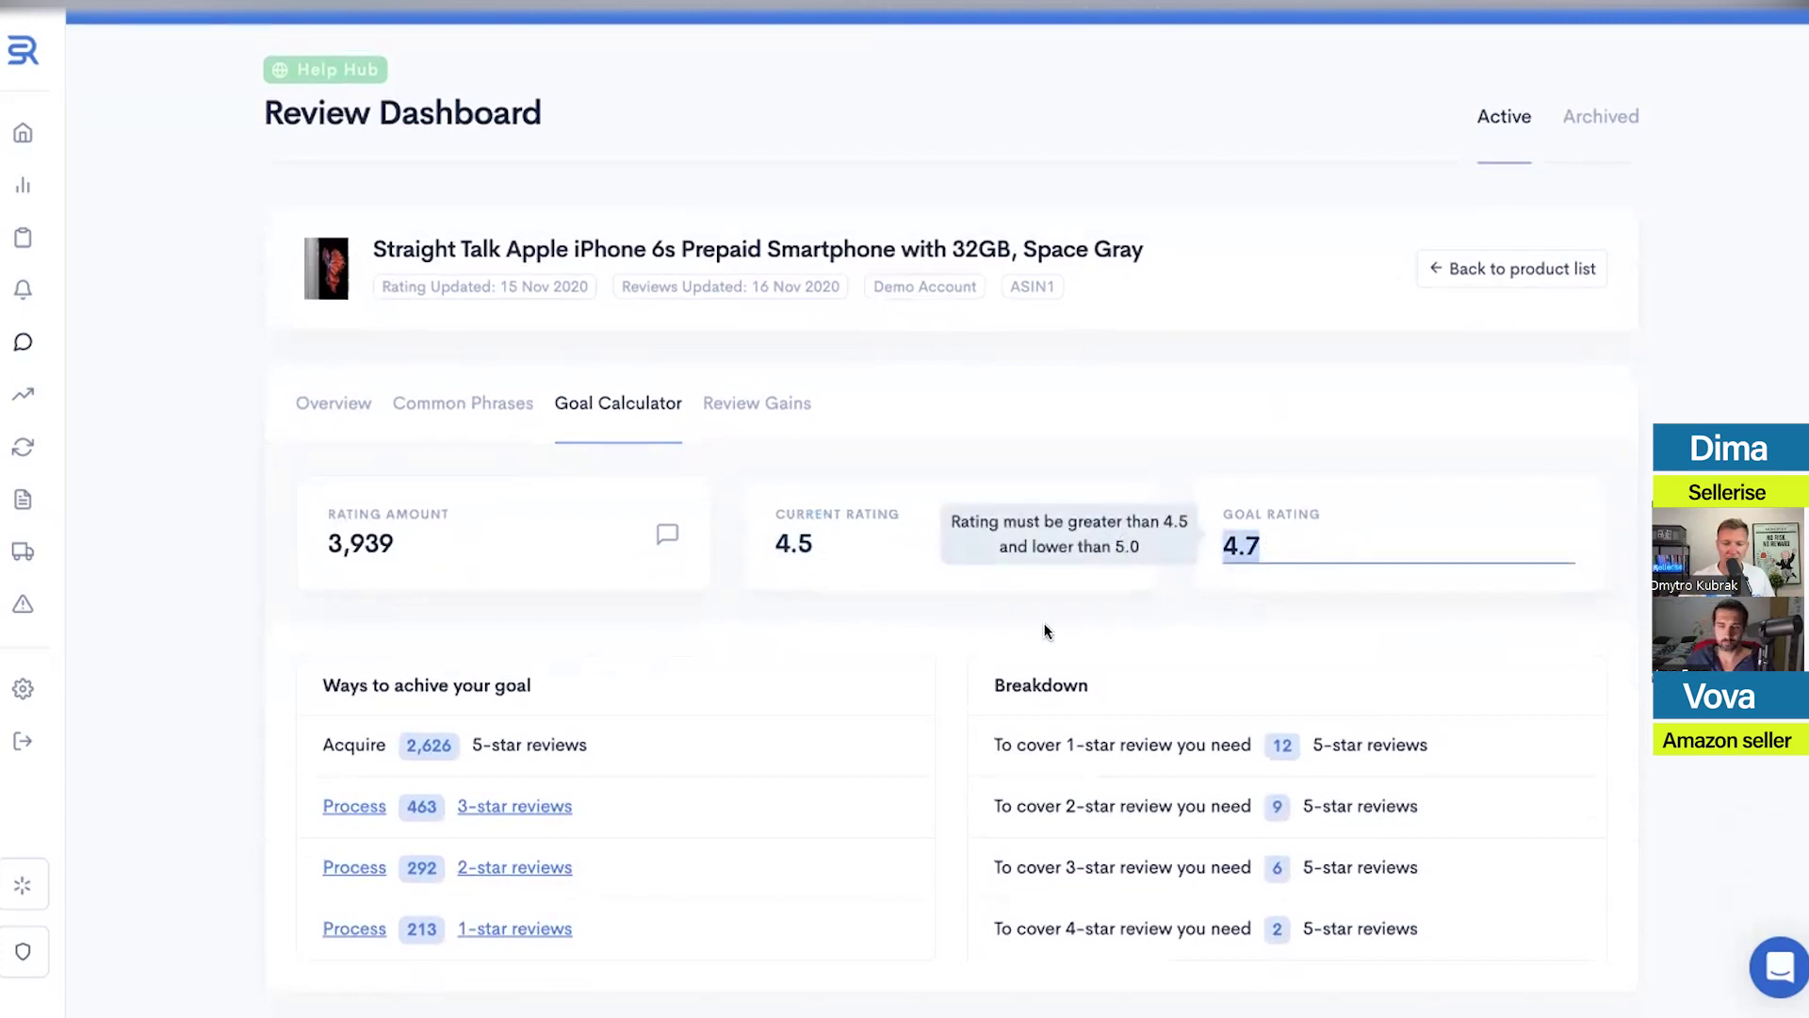
{"action": "left_click", "coordinate": [877, 641]}
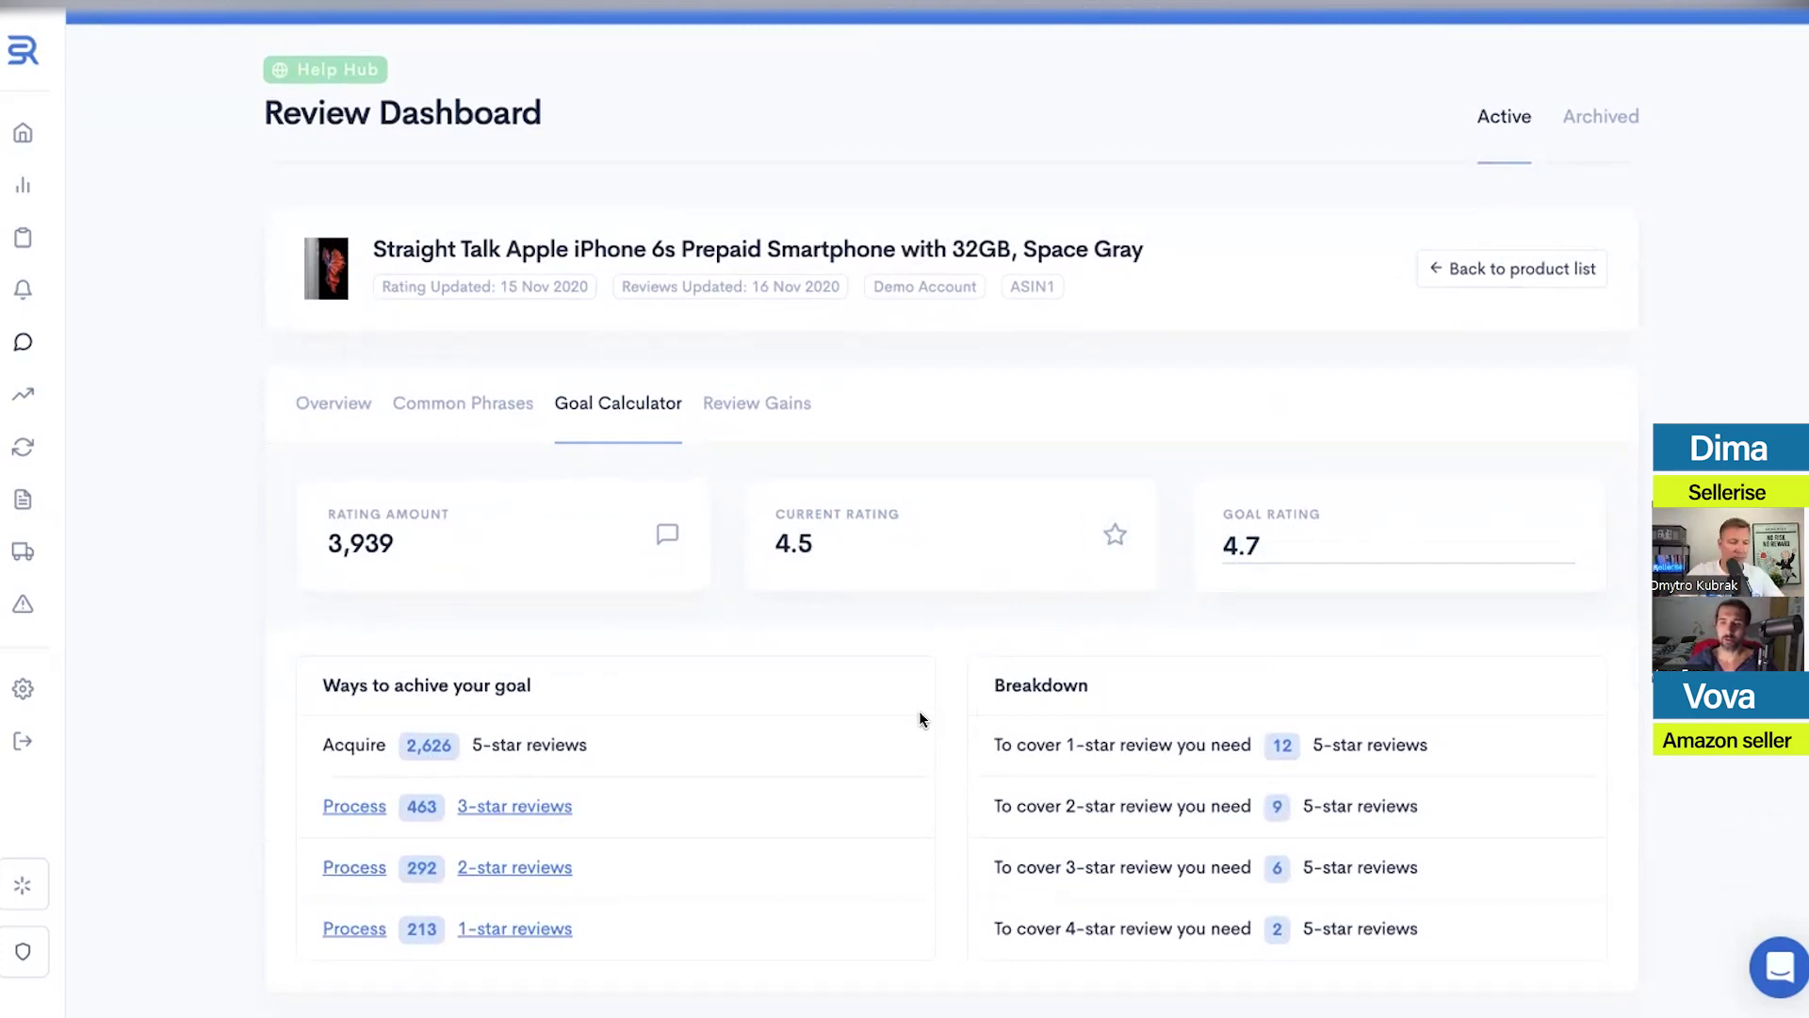
View the product's Review Gains chart for the last year and switch it to the last 30 days
{"action": "left_click", "coordinate": [739, 398]}
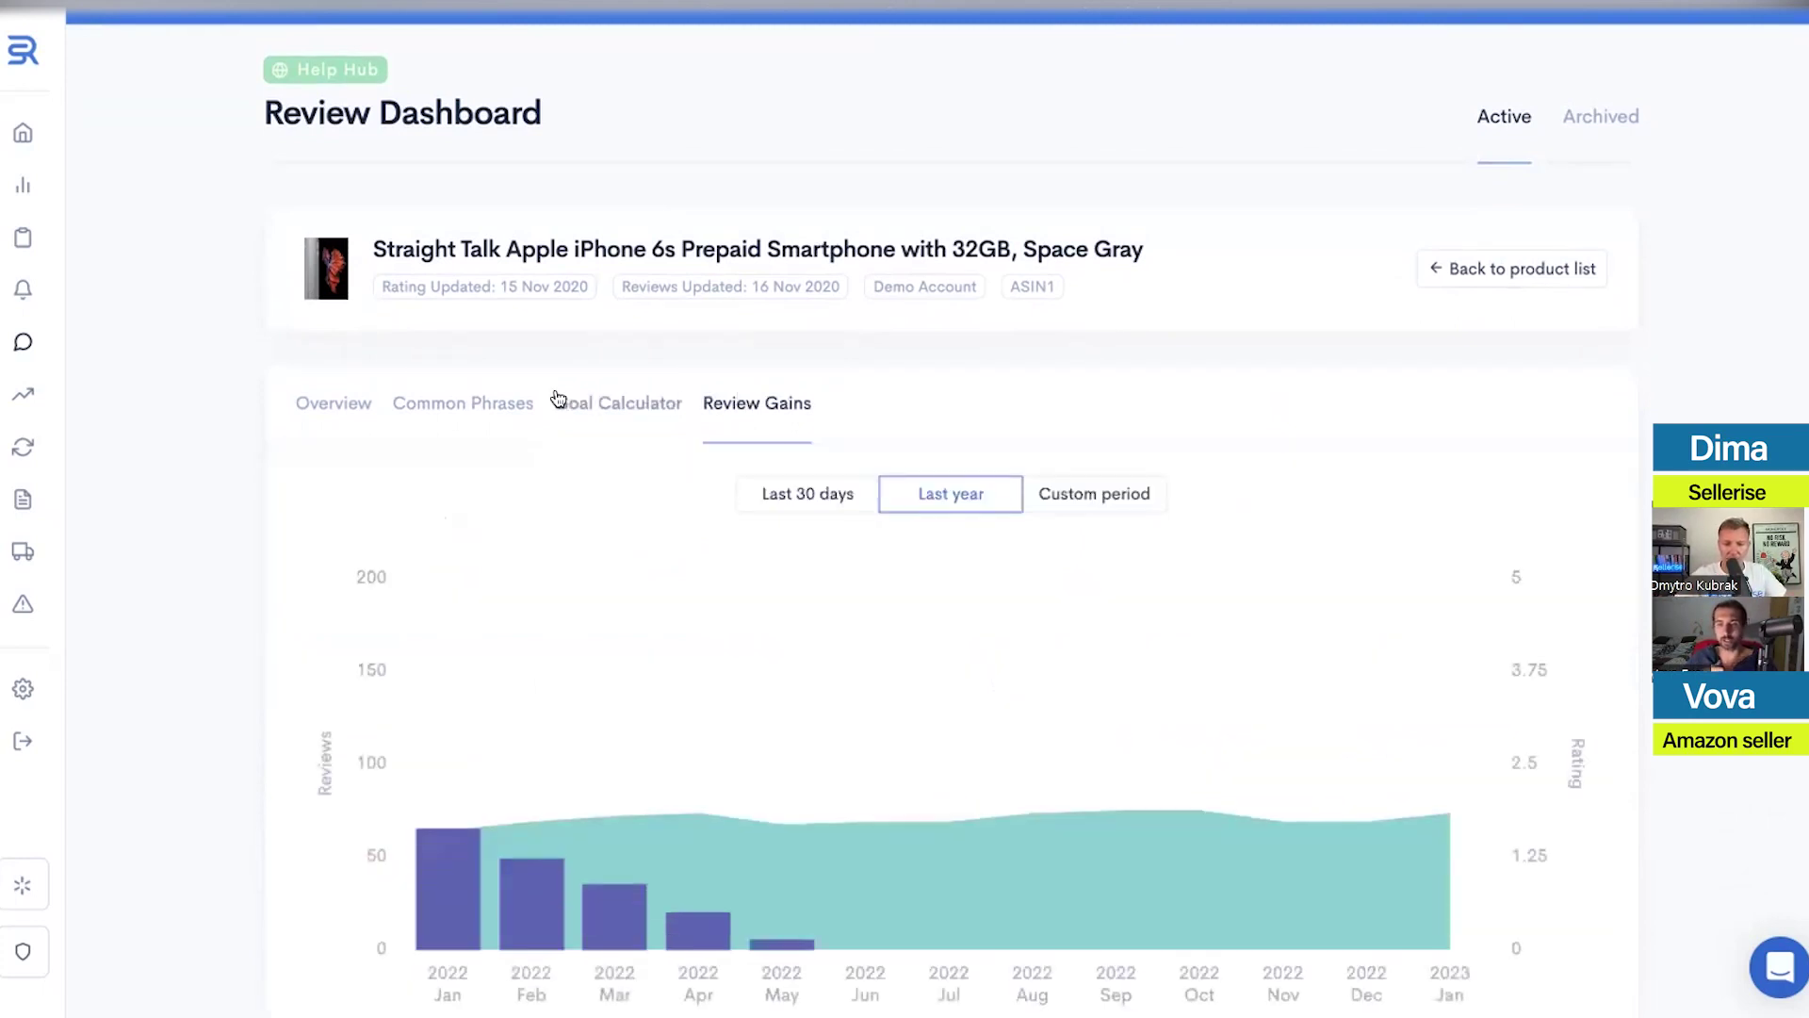
{"action": "left_click", "coordinate": [598, 396]}
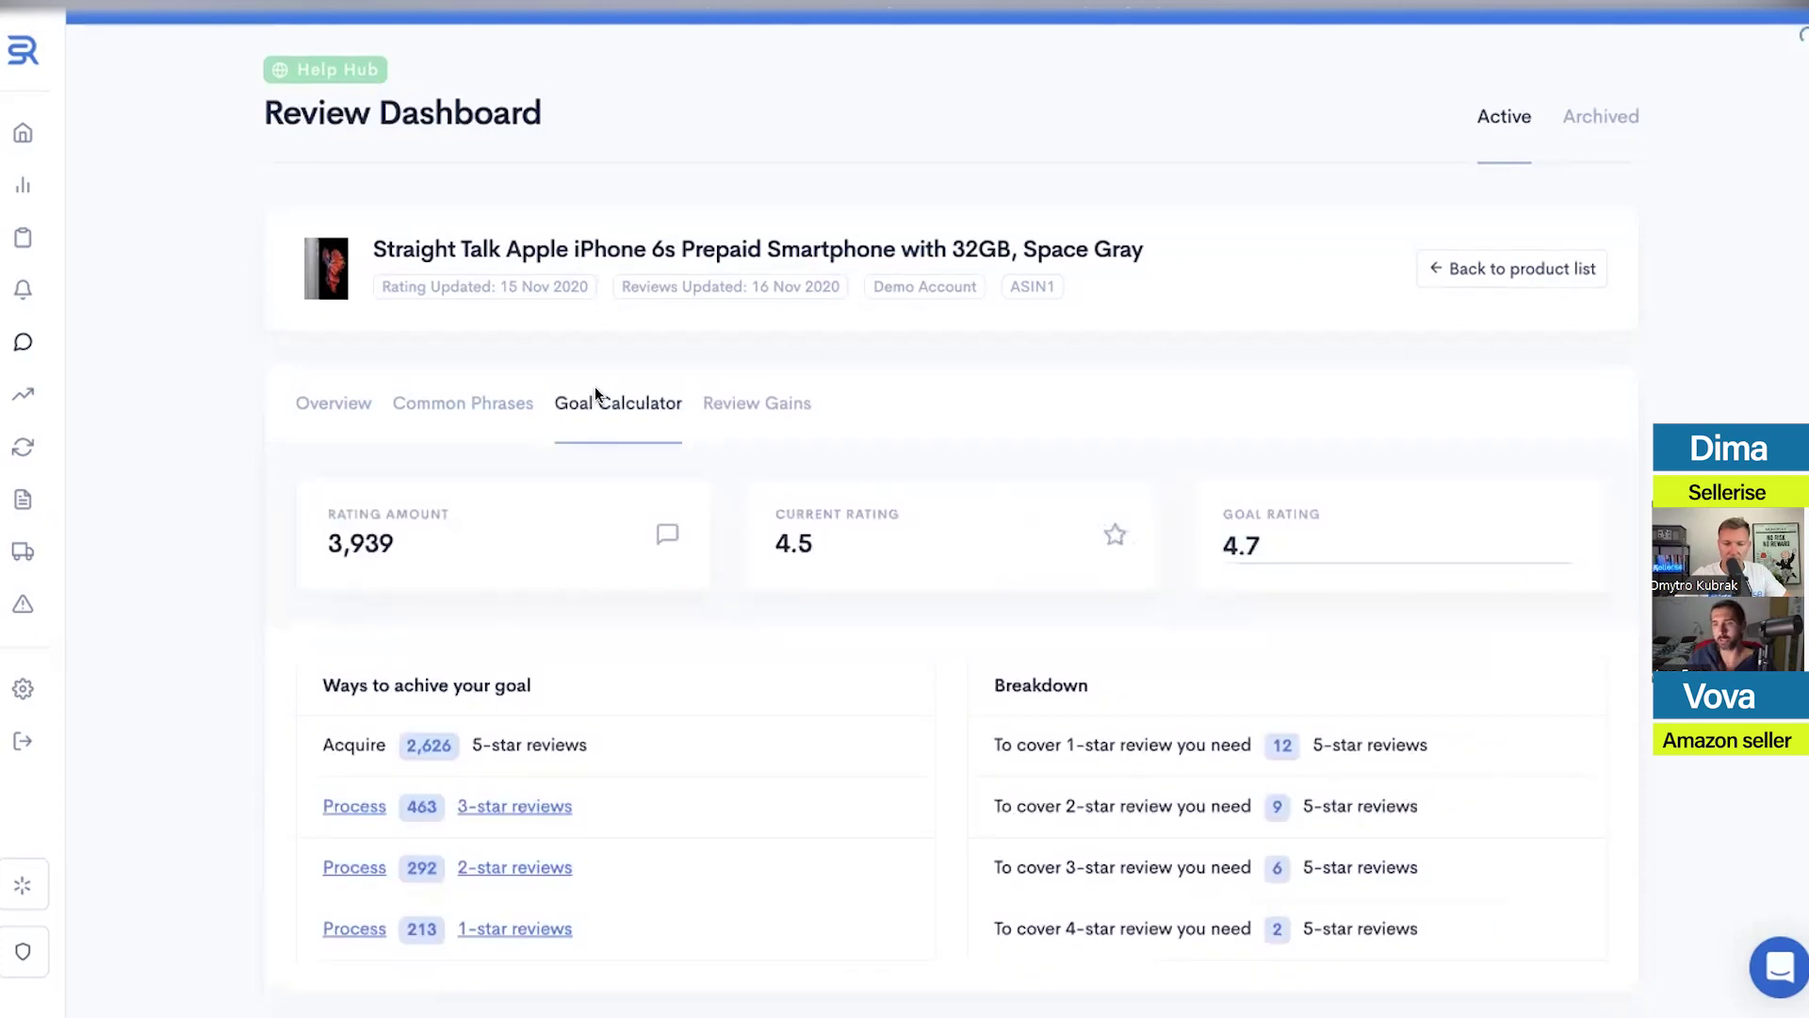
{"action": "left_click", "coordinate": [739, 403]}
{"action": "scroll", "coordinate": [1118, 612], "scroll_direction": "down", "scroll_amount": 1}
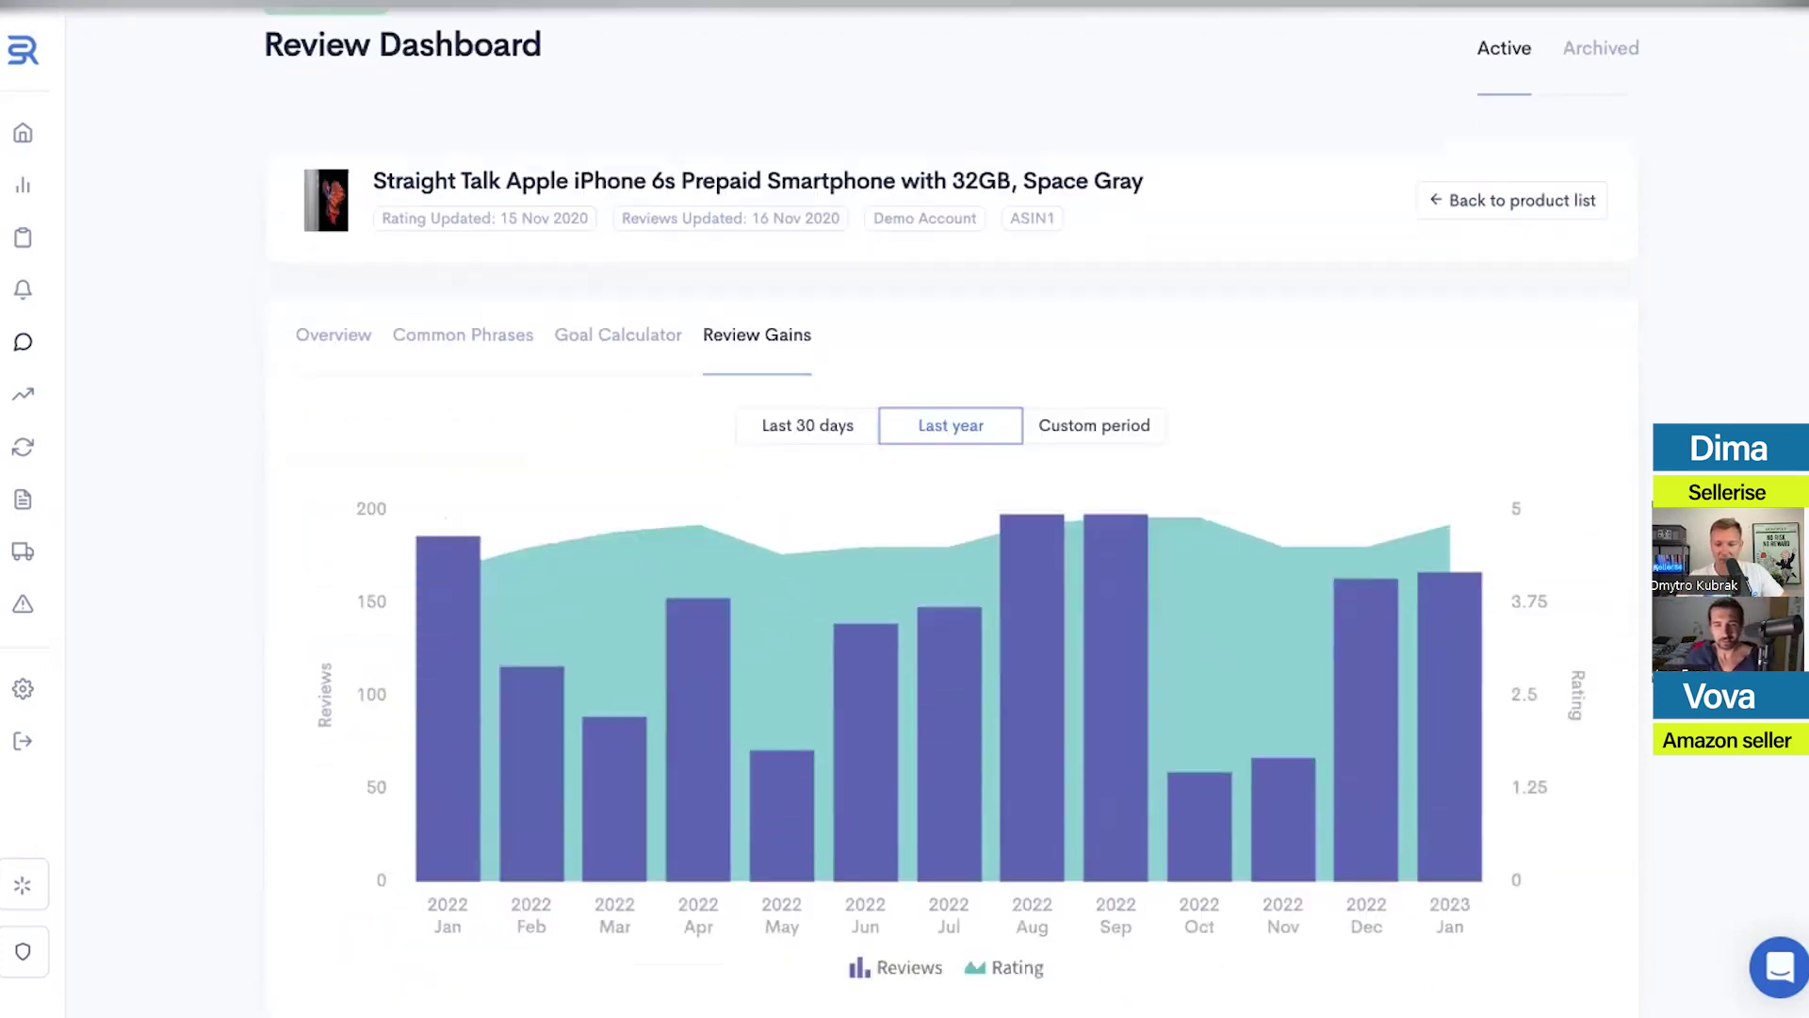
{"action": "scroll", "coordinate": [666, 650], "scroll_direction": "down", "scroll_amount": 1}
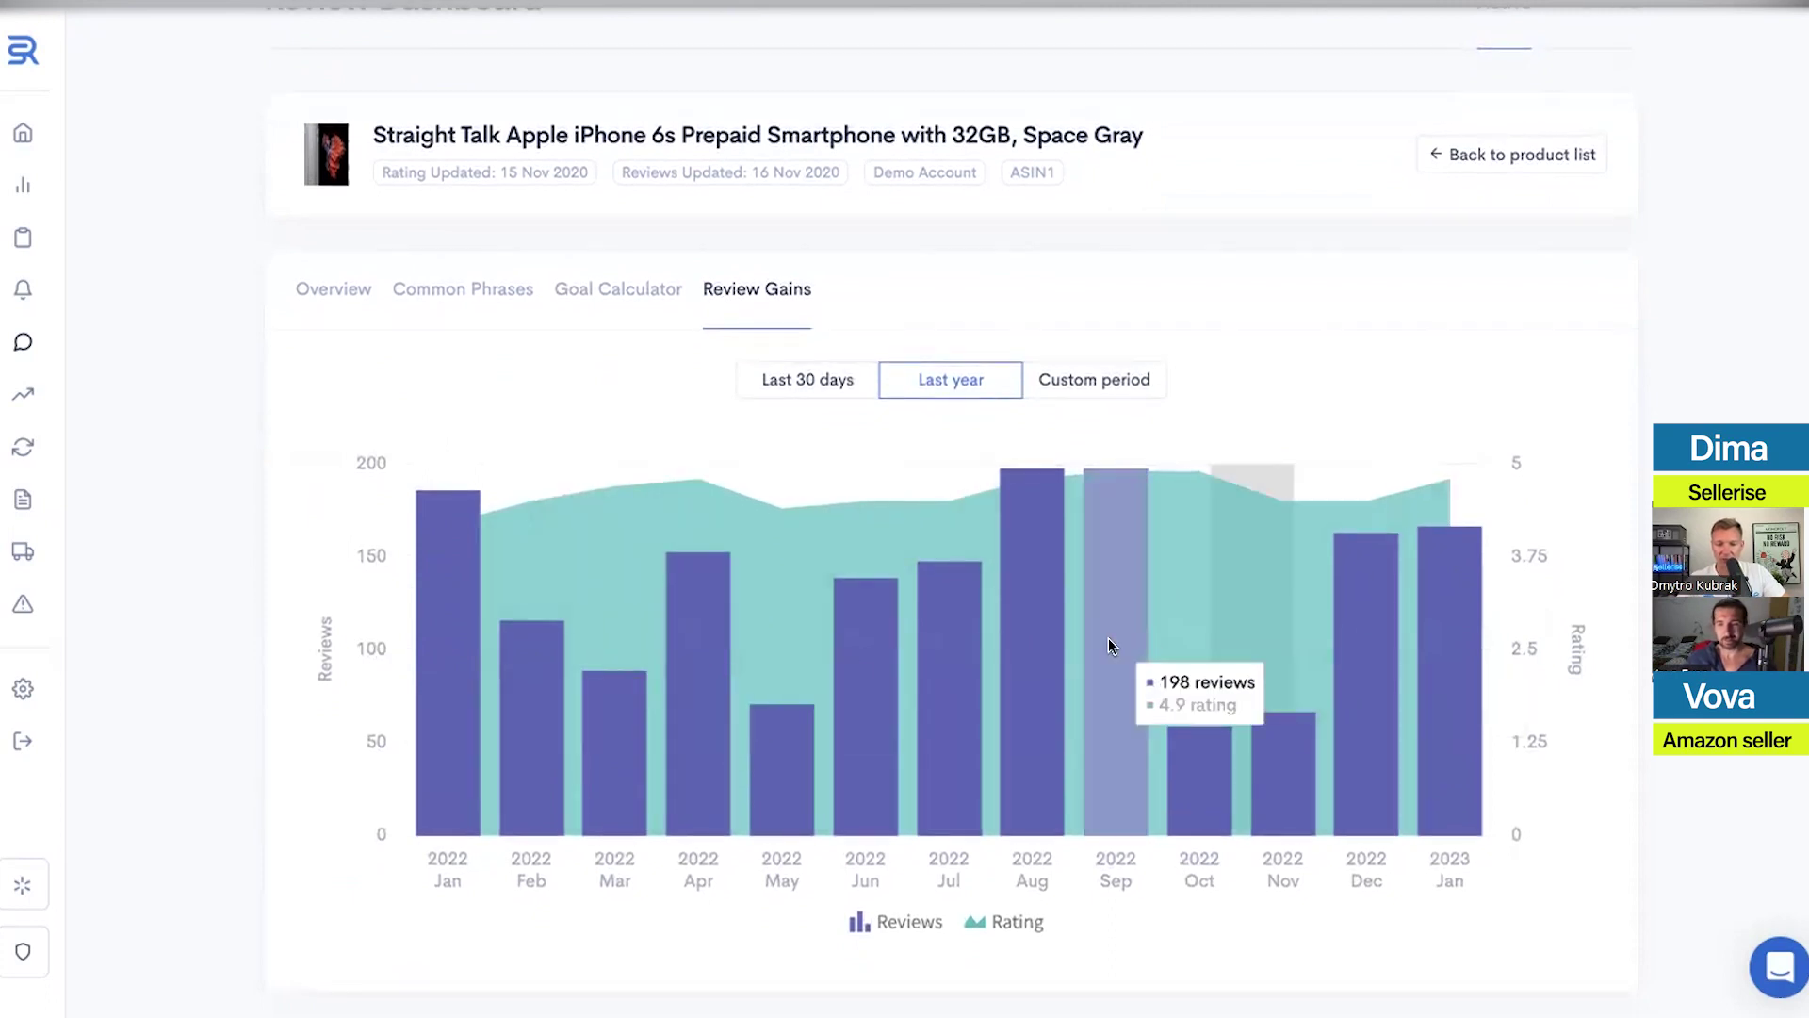
{"action": "left_click", "coordinate": [803, 382]}
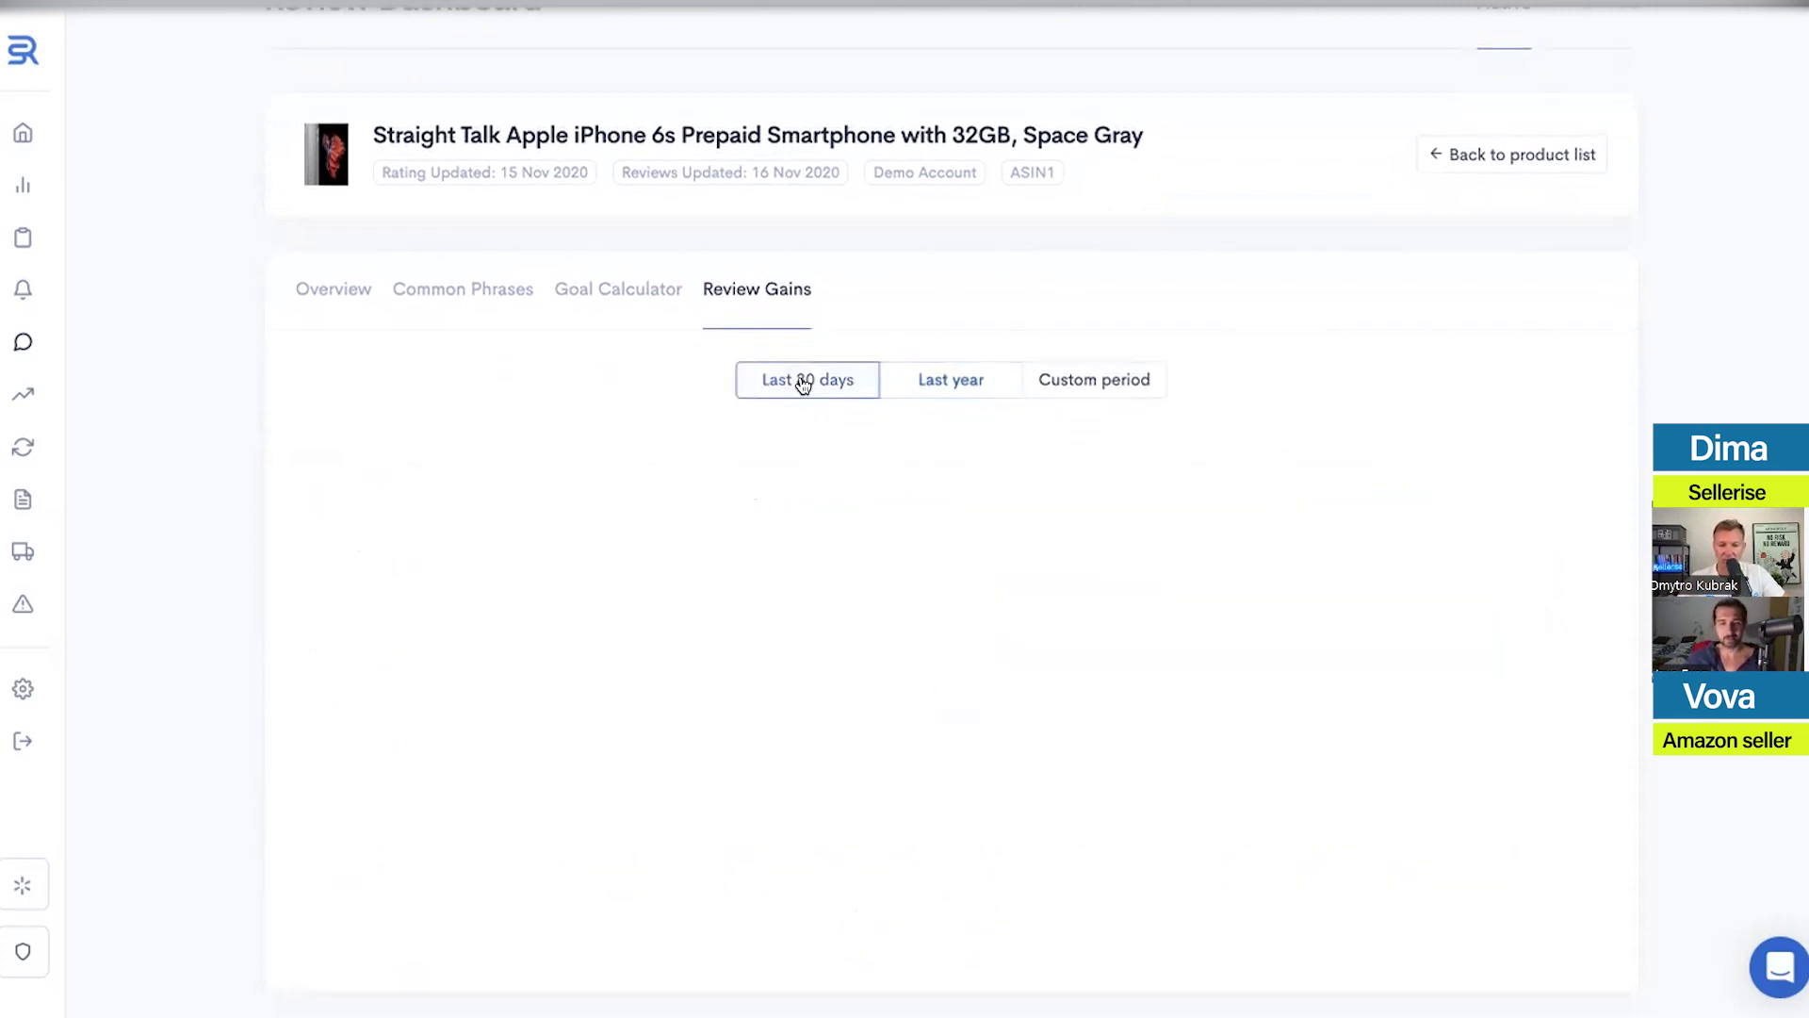
Show the product's Review Gains for the last year, and return to its Overview to examine the Common Phrases section
{"action": "left_click", "coordinate": [963, 375]}
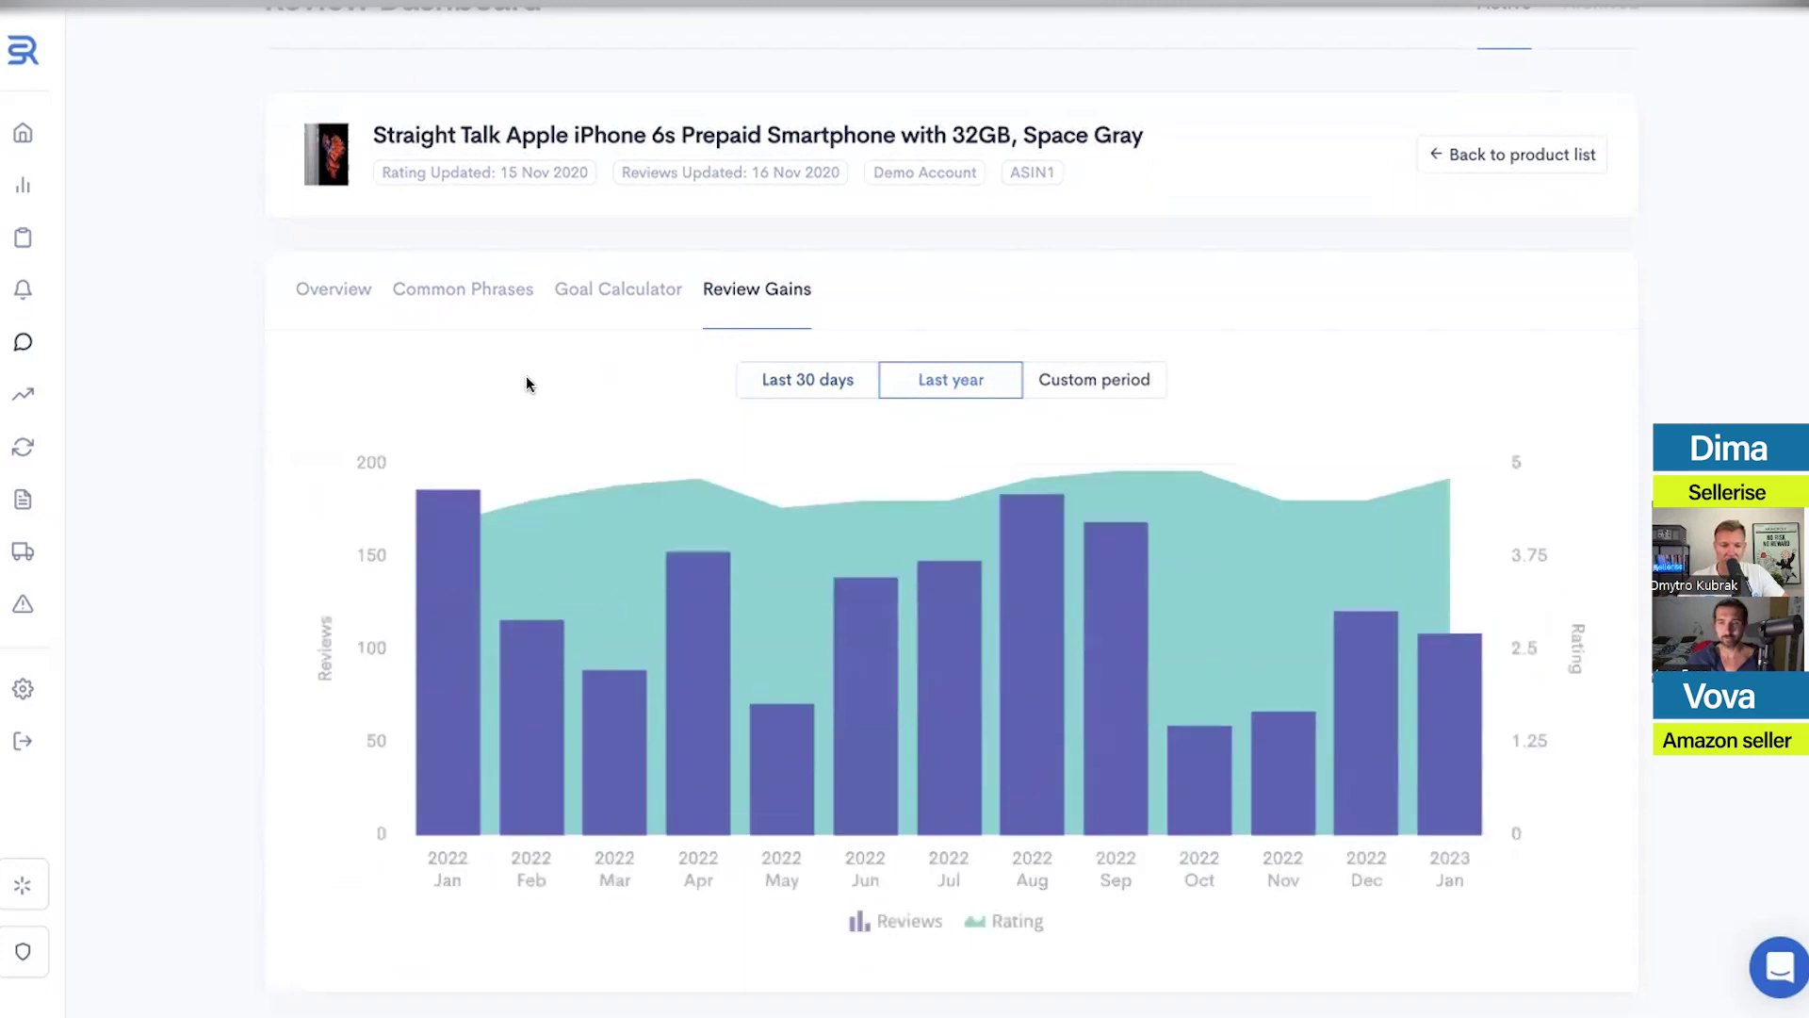
{"action": "left_click", "coordinate": [333, 289]}
{"action": "scroll", "coordinate": [734, 662], "scroll_direction": "down", "scroll_amount": 3}
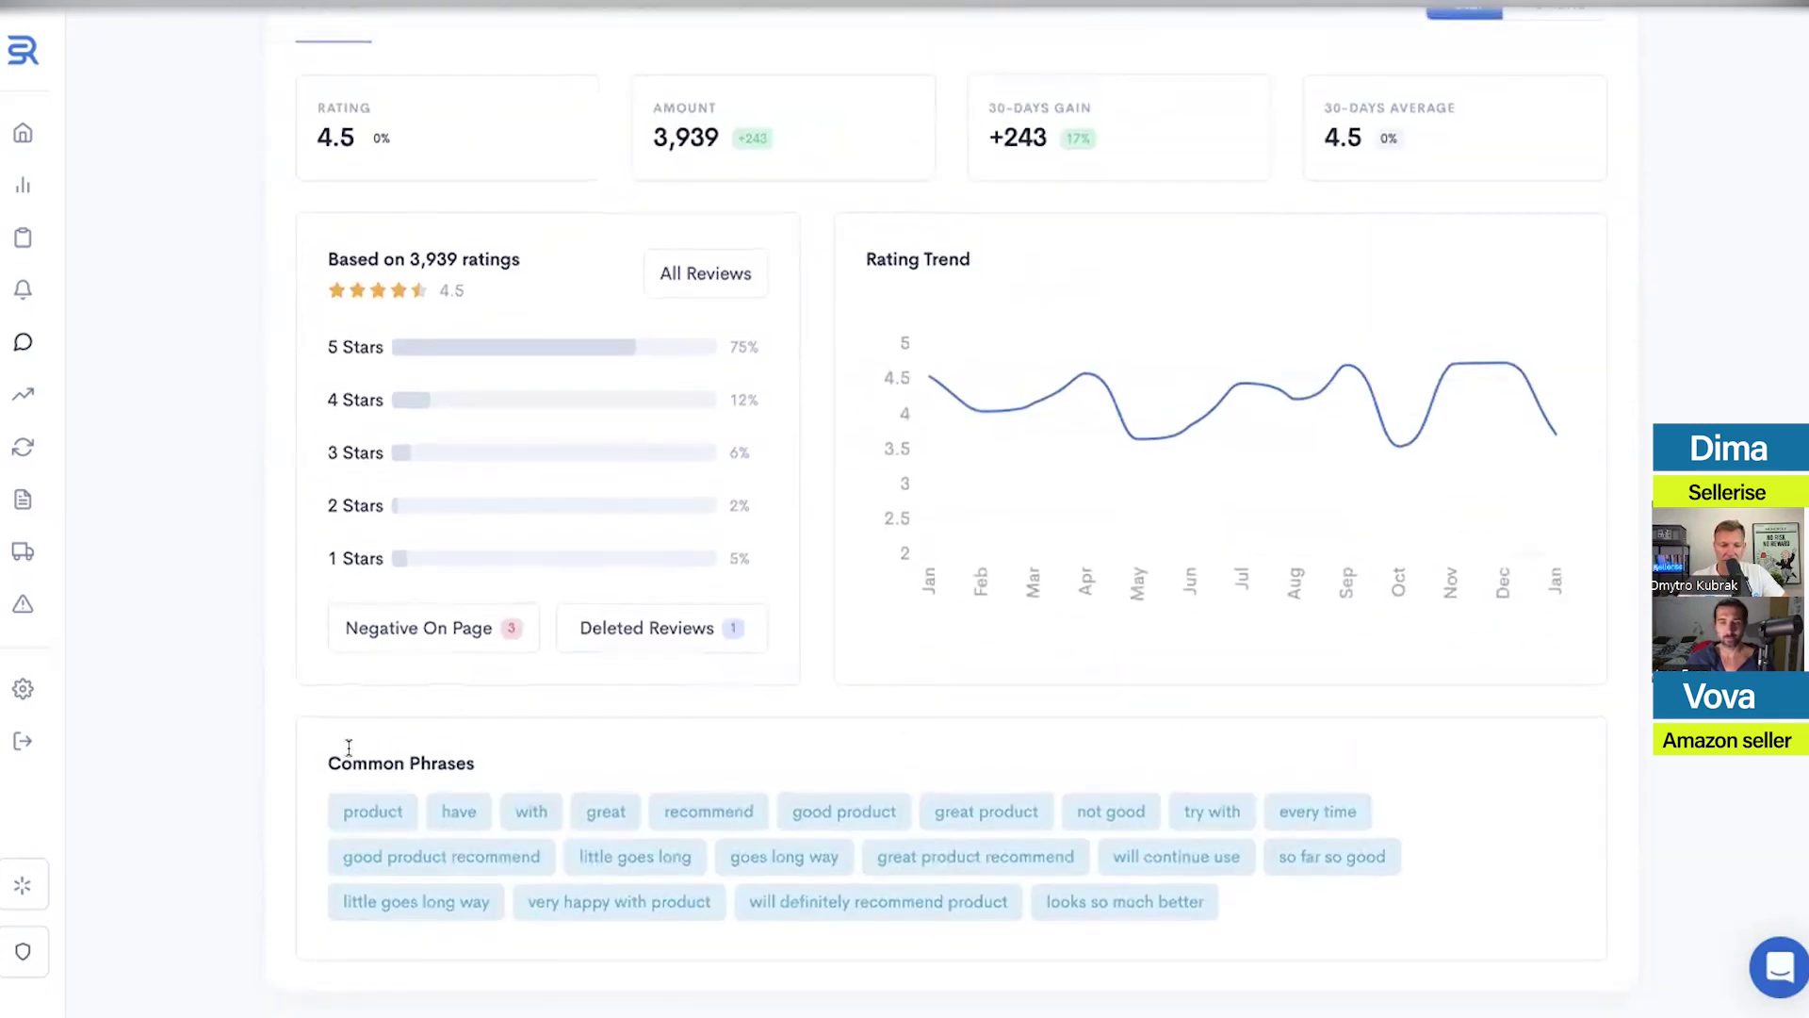
{"action": "left_click_drag", "start_coordinate": [323, 751], "coordinate": [1179, 905]}
{"action": "left_click", "coordinate": [1261, 897]}
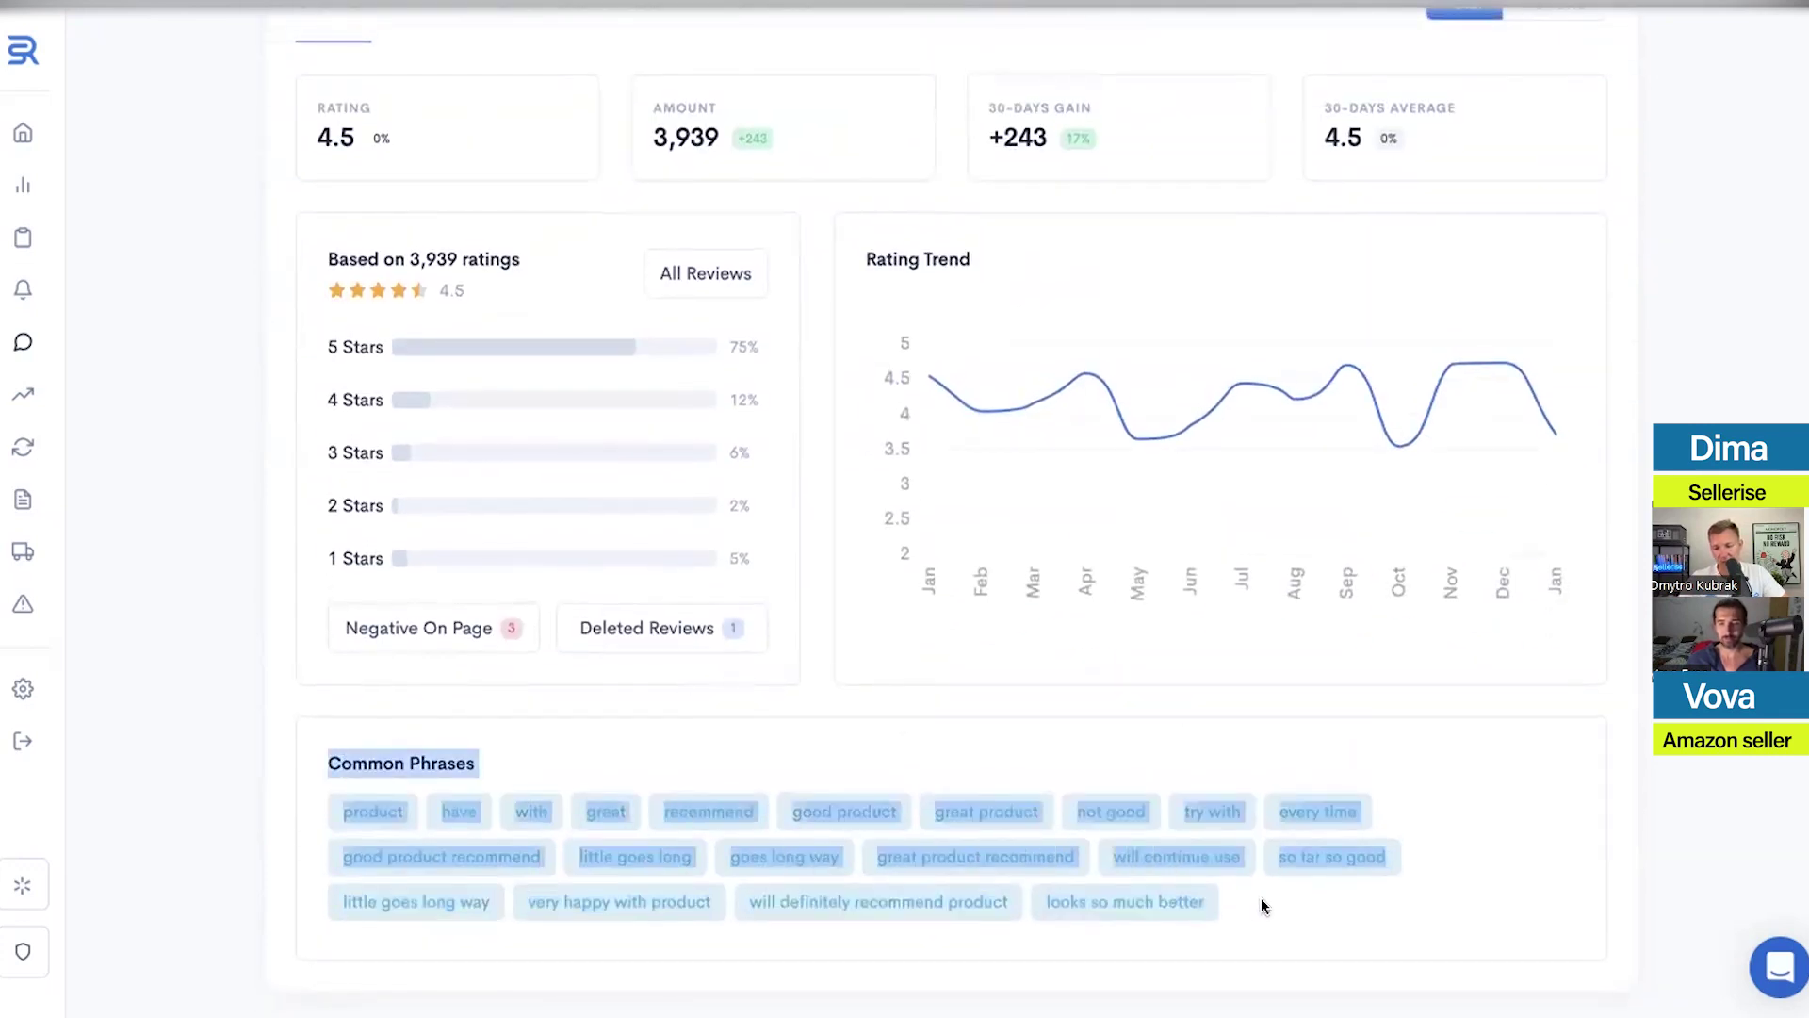
{"action": "left_click_drag", "start_coordinate": [314, 752], "coordinate": [1187, 920]}
{"action": "left_click", "coordinate": [1269, 900]}
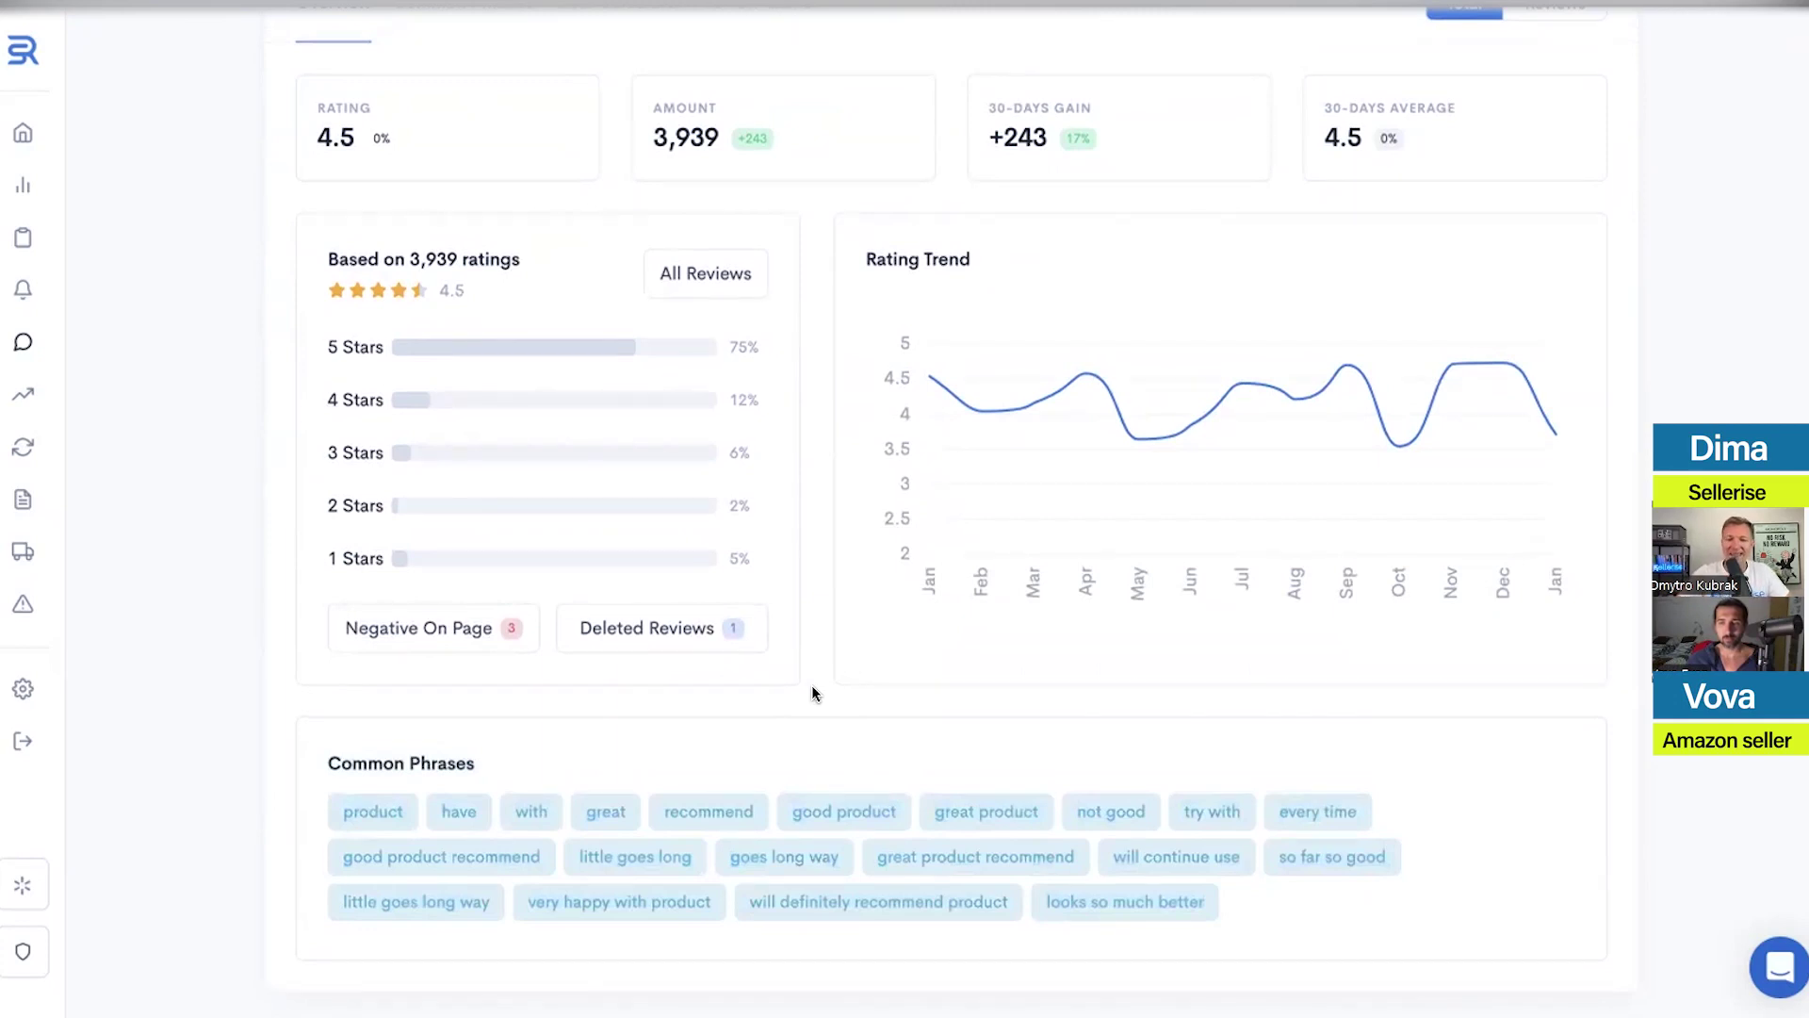
{"action": "scroll", "coordinate": [811, 693], "scroll_direction": "up", "scroll_amount": 5}
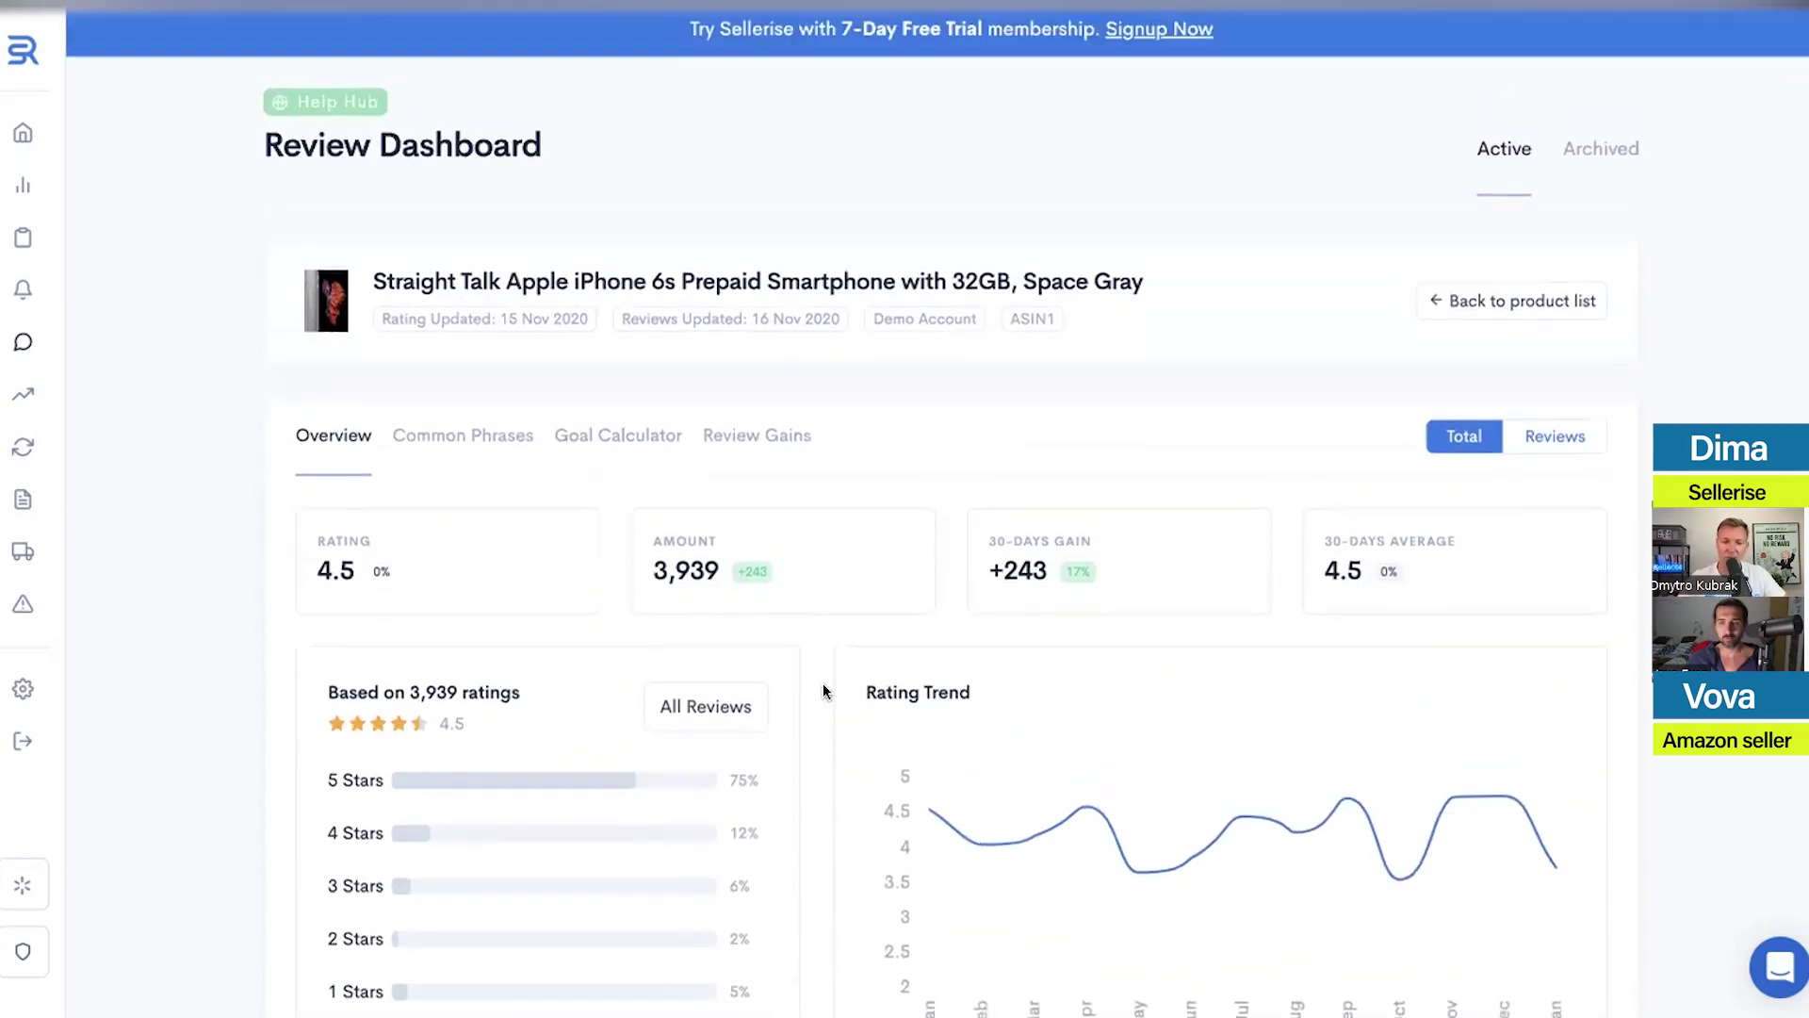
{"action": "scroll", "coordinate": [825, 689], "scroll_direction": "up", "scroll_amount": 1}
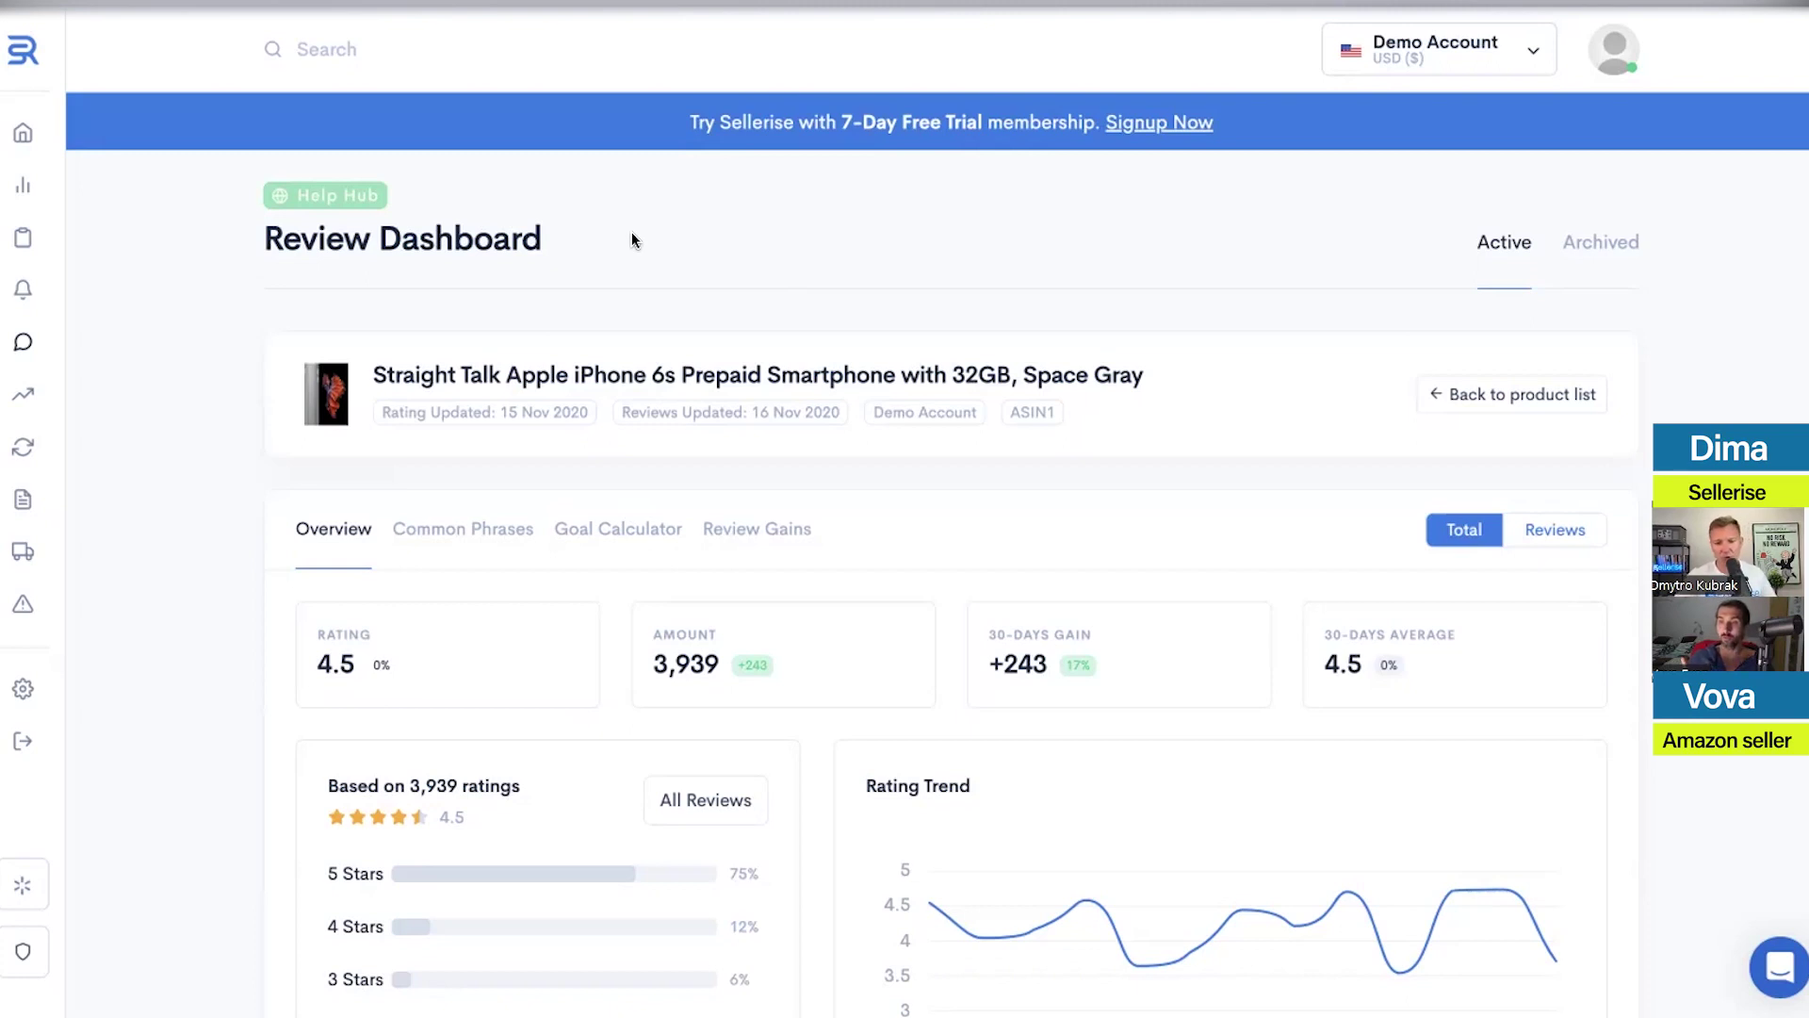
Open the Review Requester tool and view its page with the daily statistics and configuration
{"action": "mouse_move", "coordinate": [38, 344]}
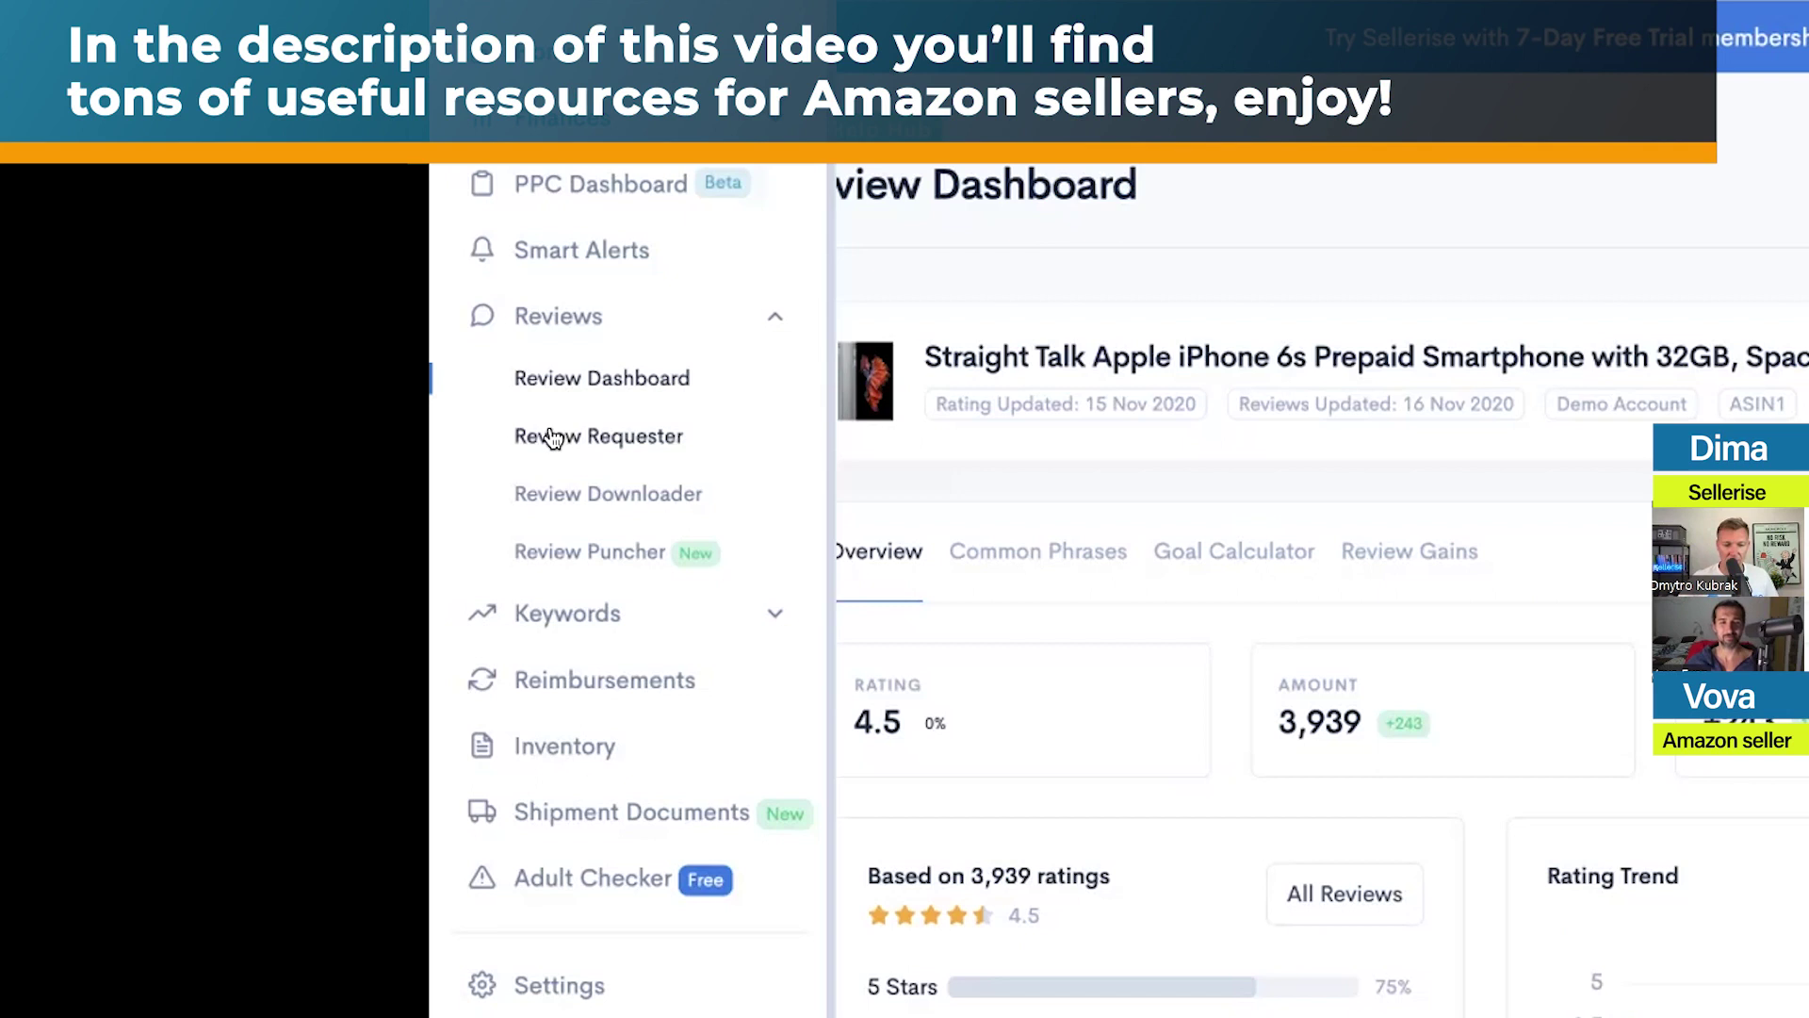
{"action": "left_click", "coordinate": [552, 436]}
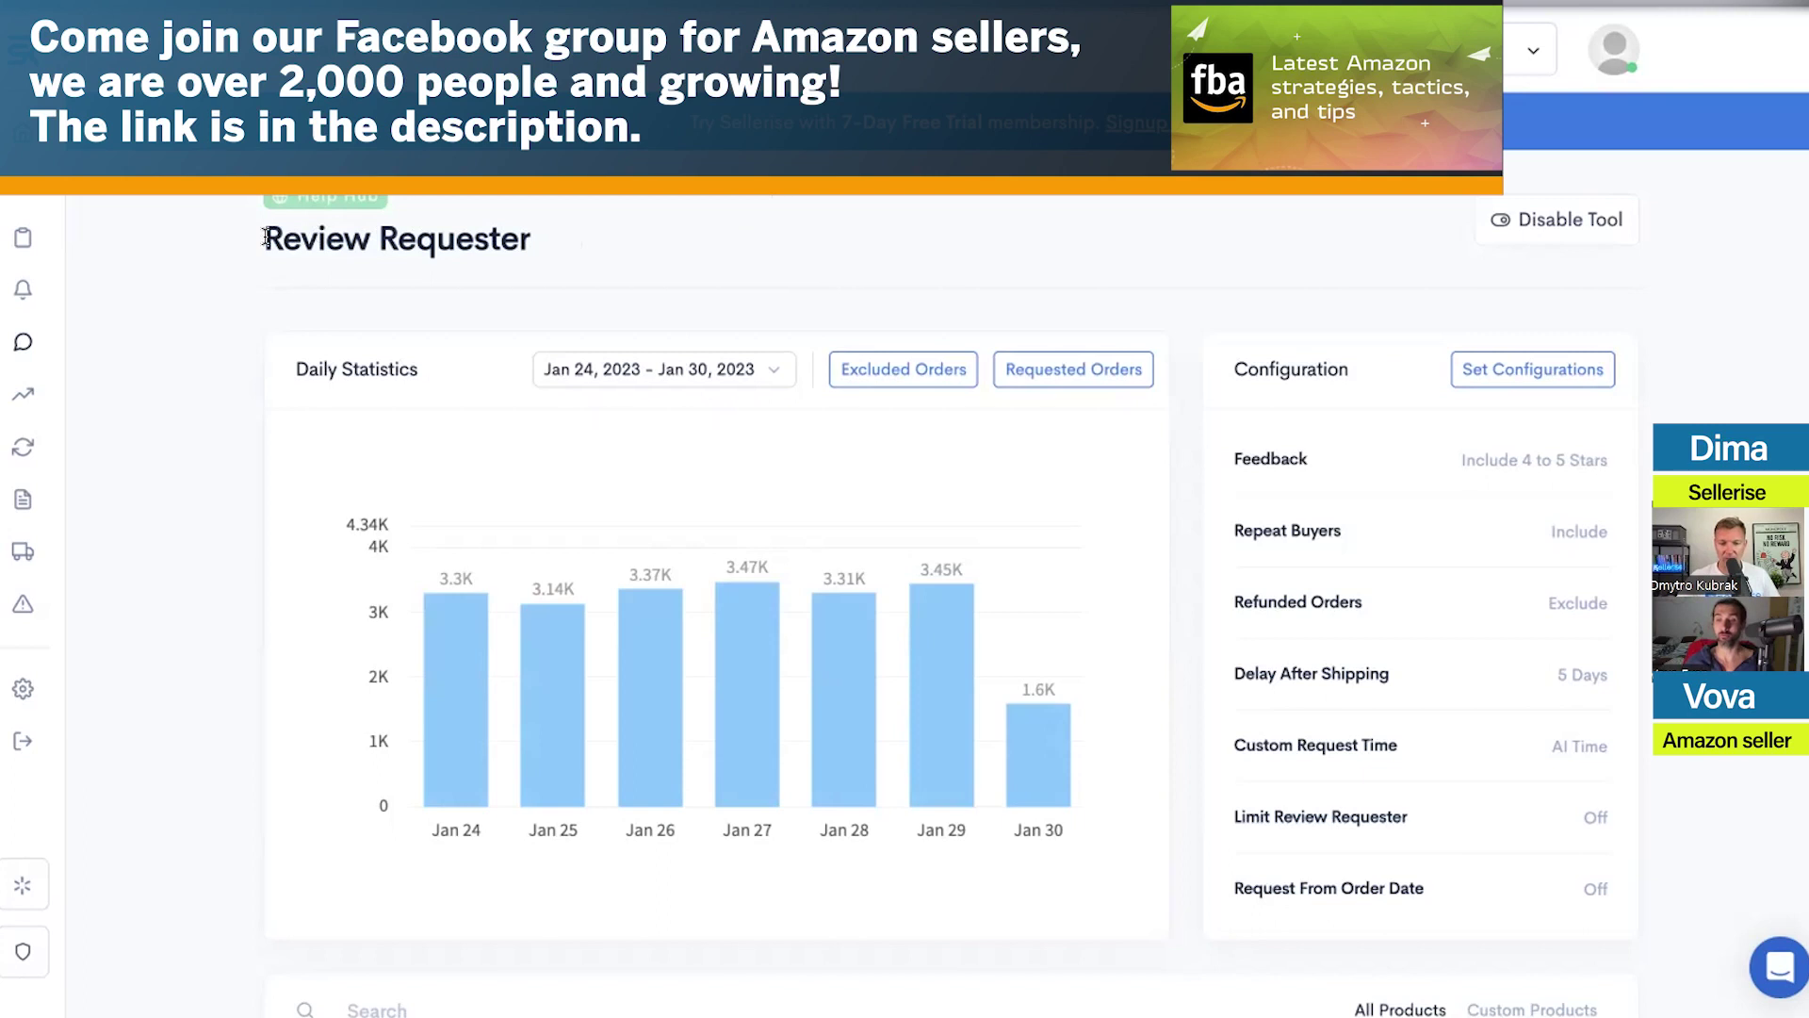
{"action": "left_click_drag", "start_coordinate": [285, 237], "coordinate": [594, 241]}
{"action": "left_click", "coordinate": [592, 240]}
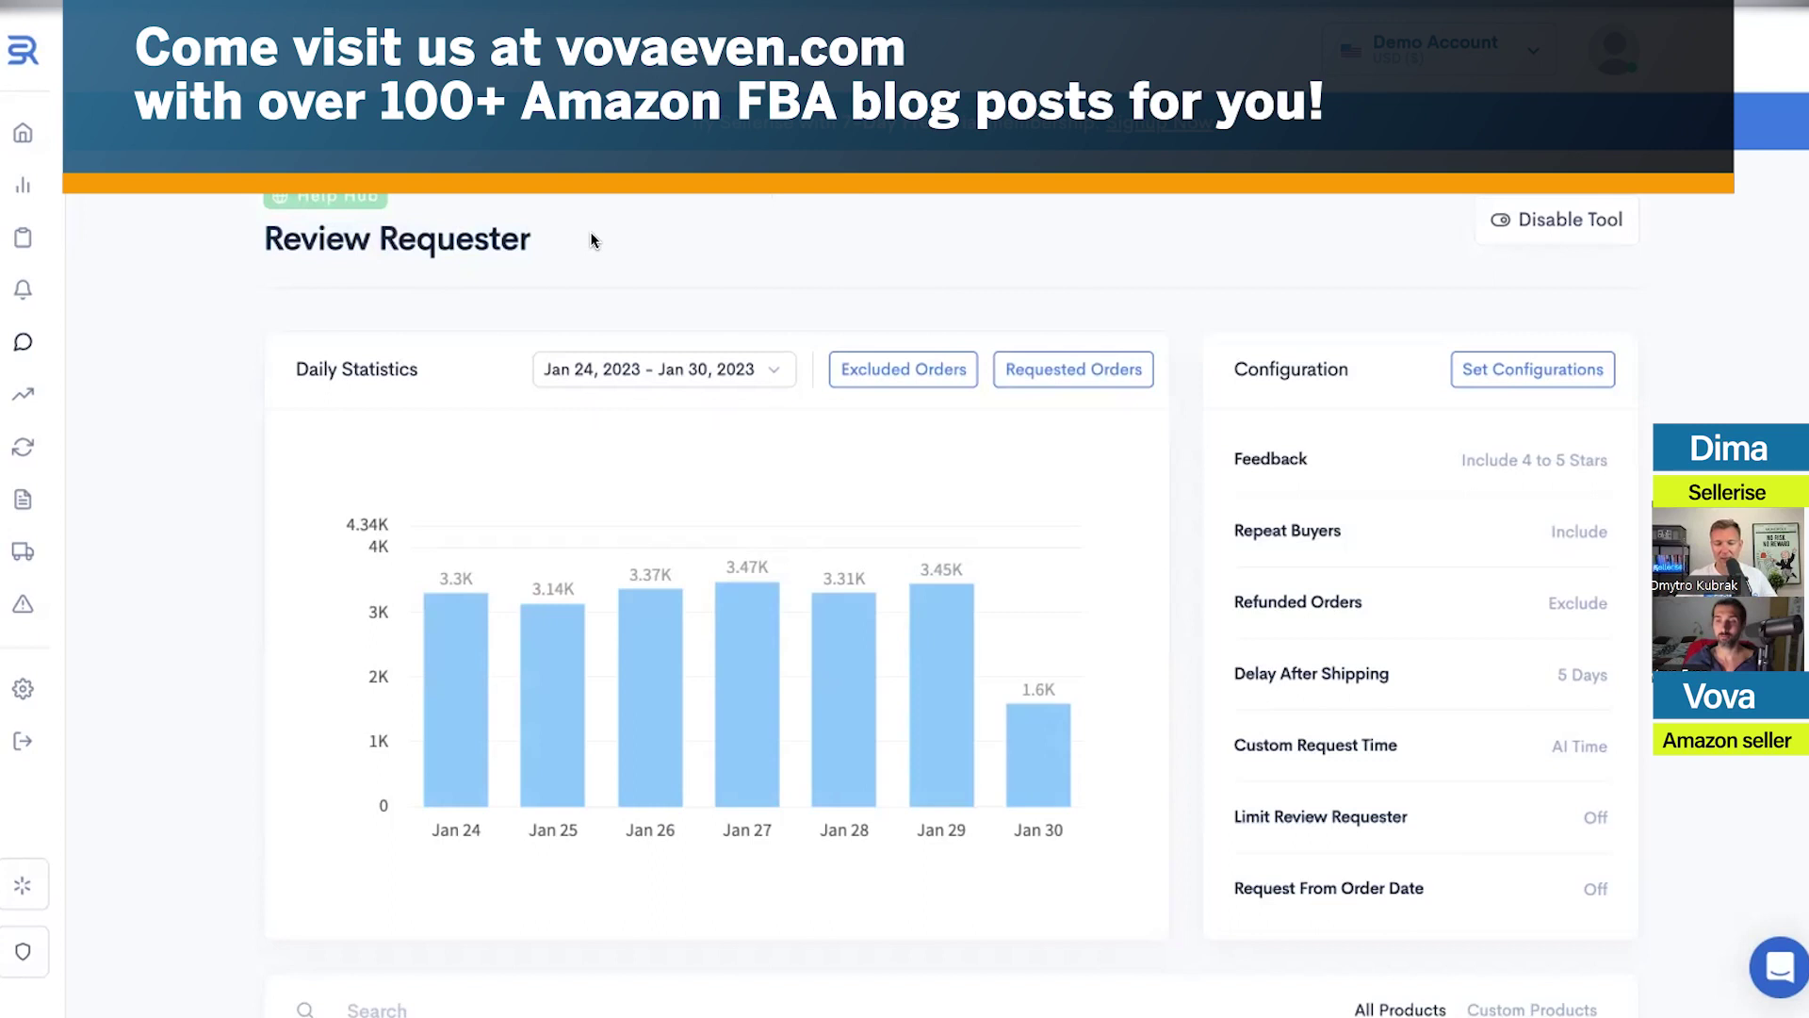
{"action": "left_click_drag", "start_coordinate": [258, 237], "coordinate": [577, 245]}
{"action": "left_click", "coordinate": [577, 245]}
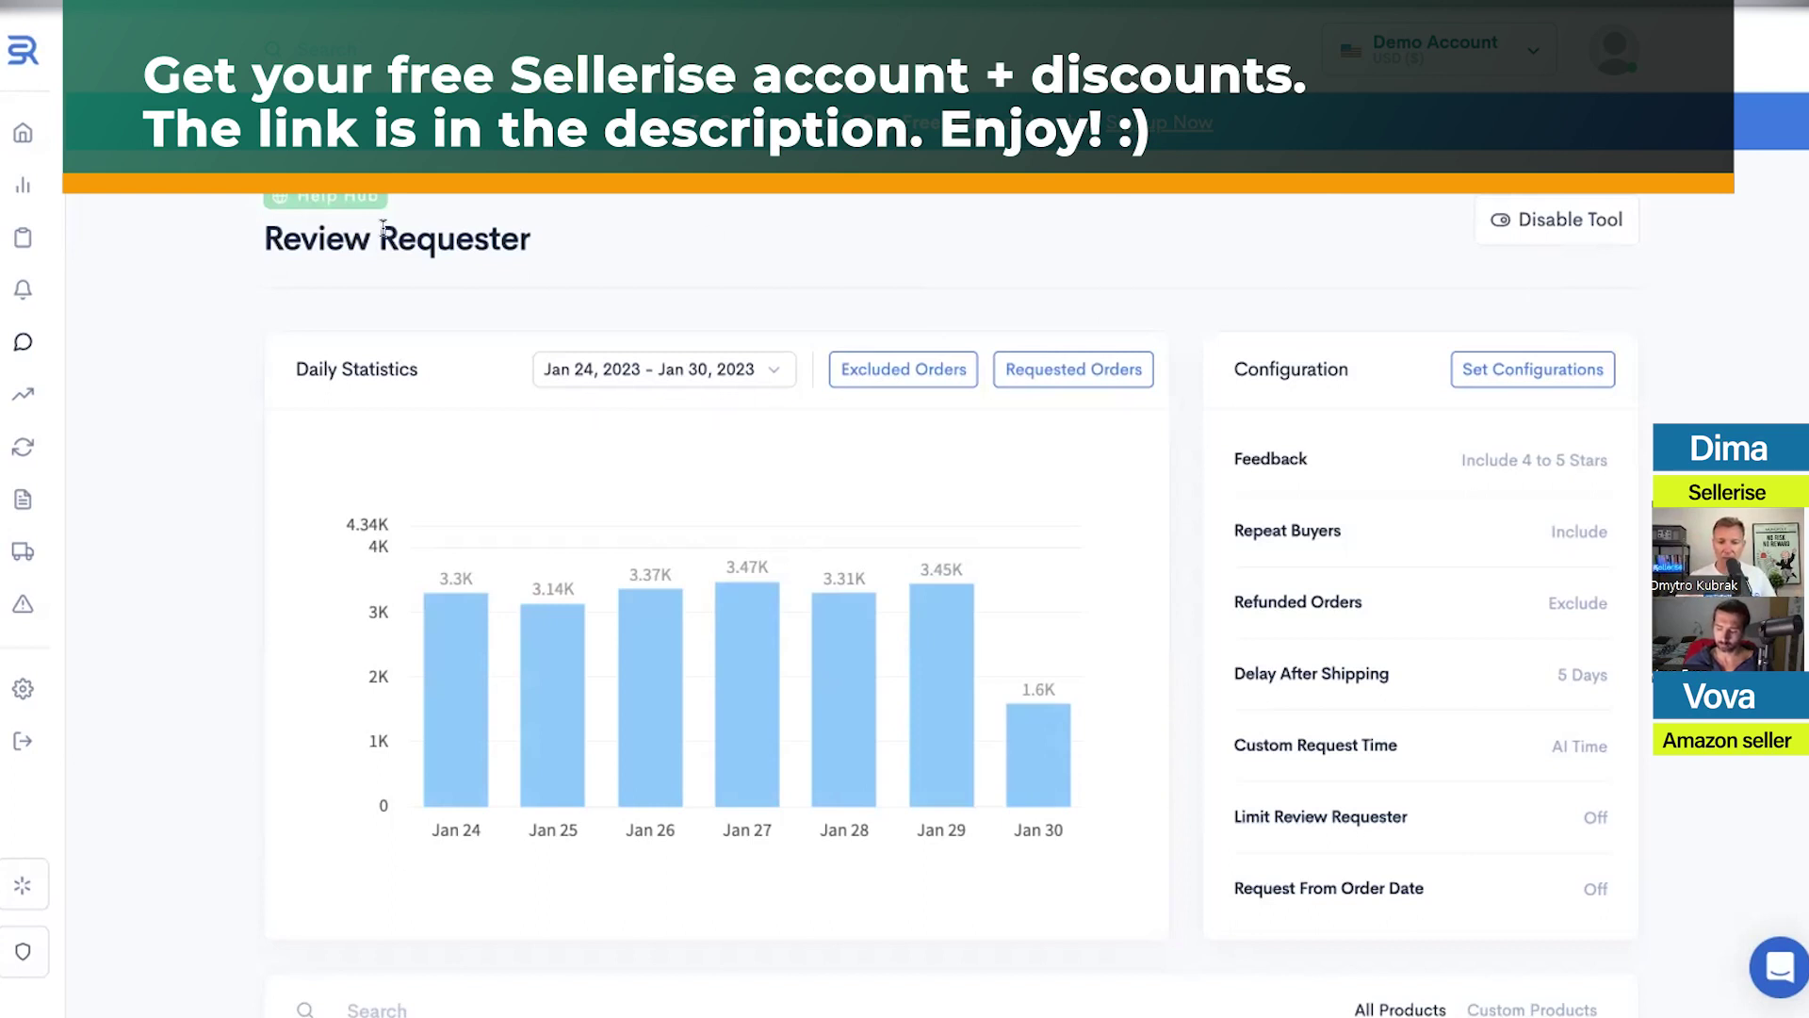
Open the Review Requester configurations and examine the rules for orders with seller feedback
{"action": "left_click_drag", "start_coordinate": [264, 238], "coordinate": [426, 243]}
{"action": "left_click", "coordinate": [527, 237]}
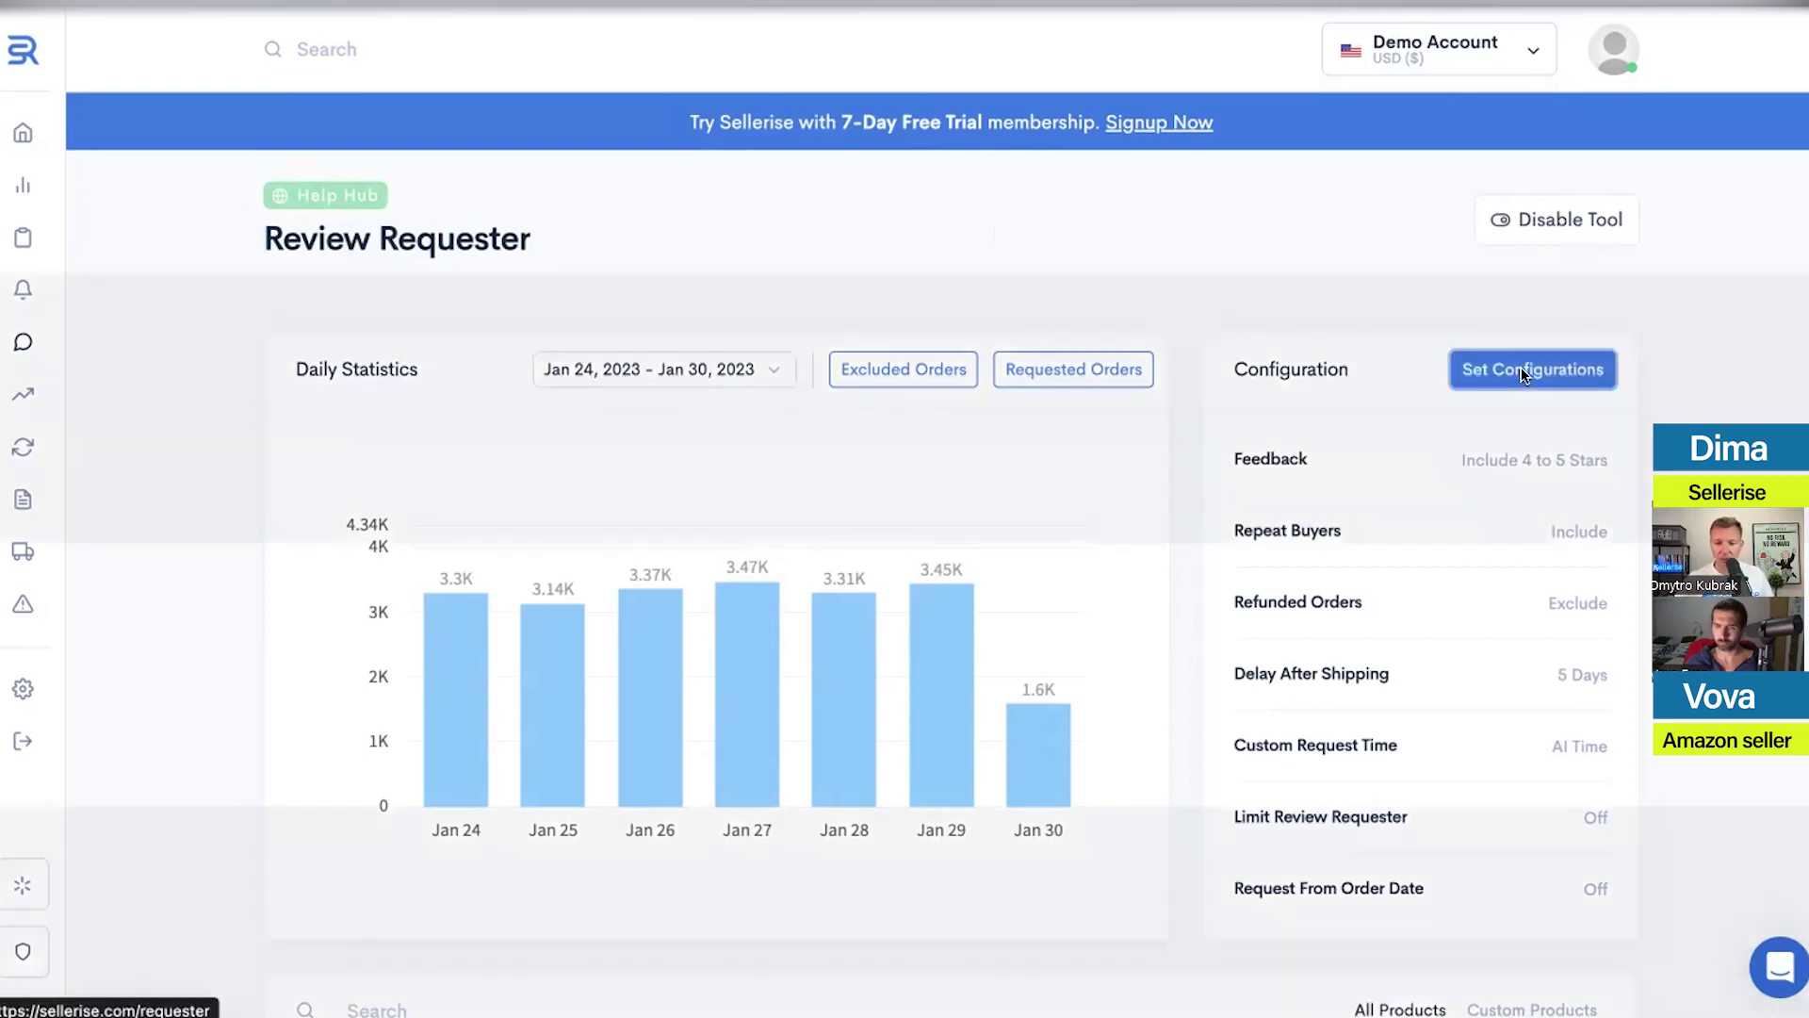
{"action": "left_click", "coordinate": [1521, 369]}
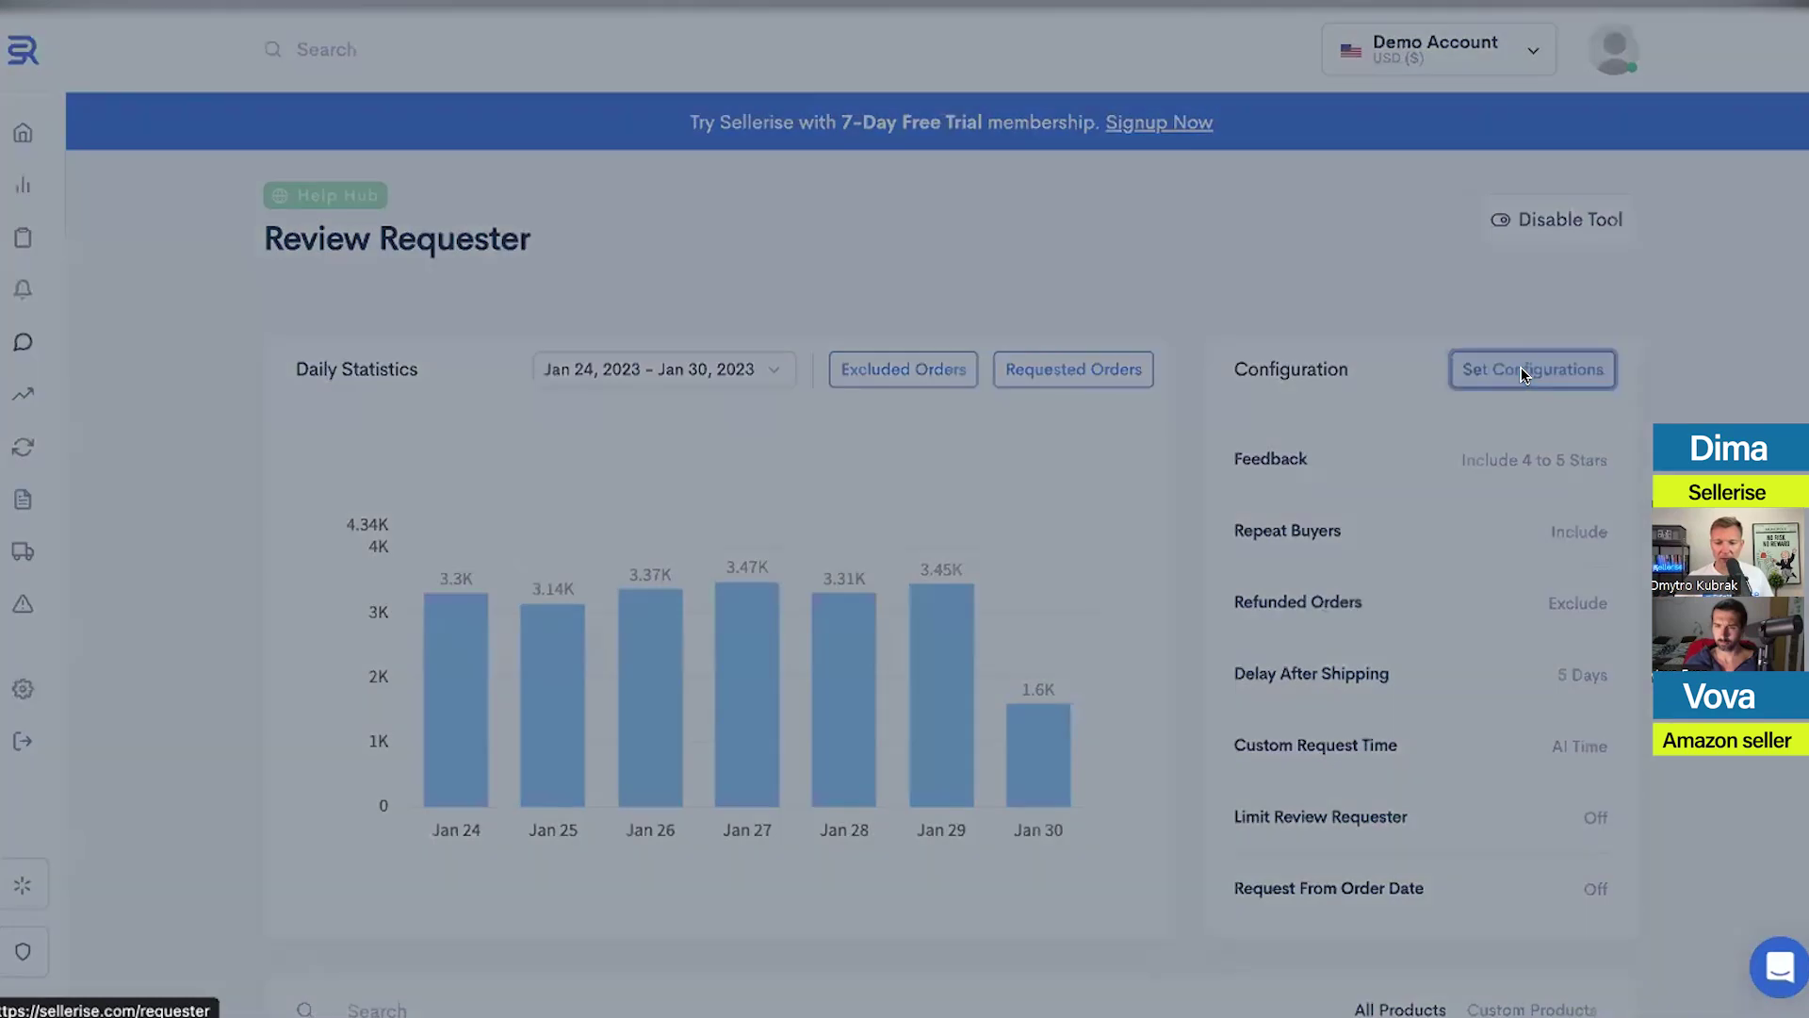
{"action": "scroll", "coordinate": [914, 377], "scroll_direction": "down", "scroll_amount": 6}
{"action": "scroll", "coordinate": [896, 364], "scroll_direction": "up", "scroll_amount": 6}
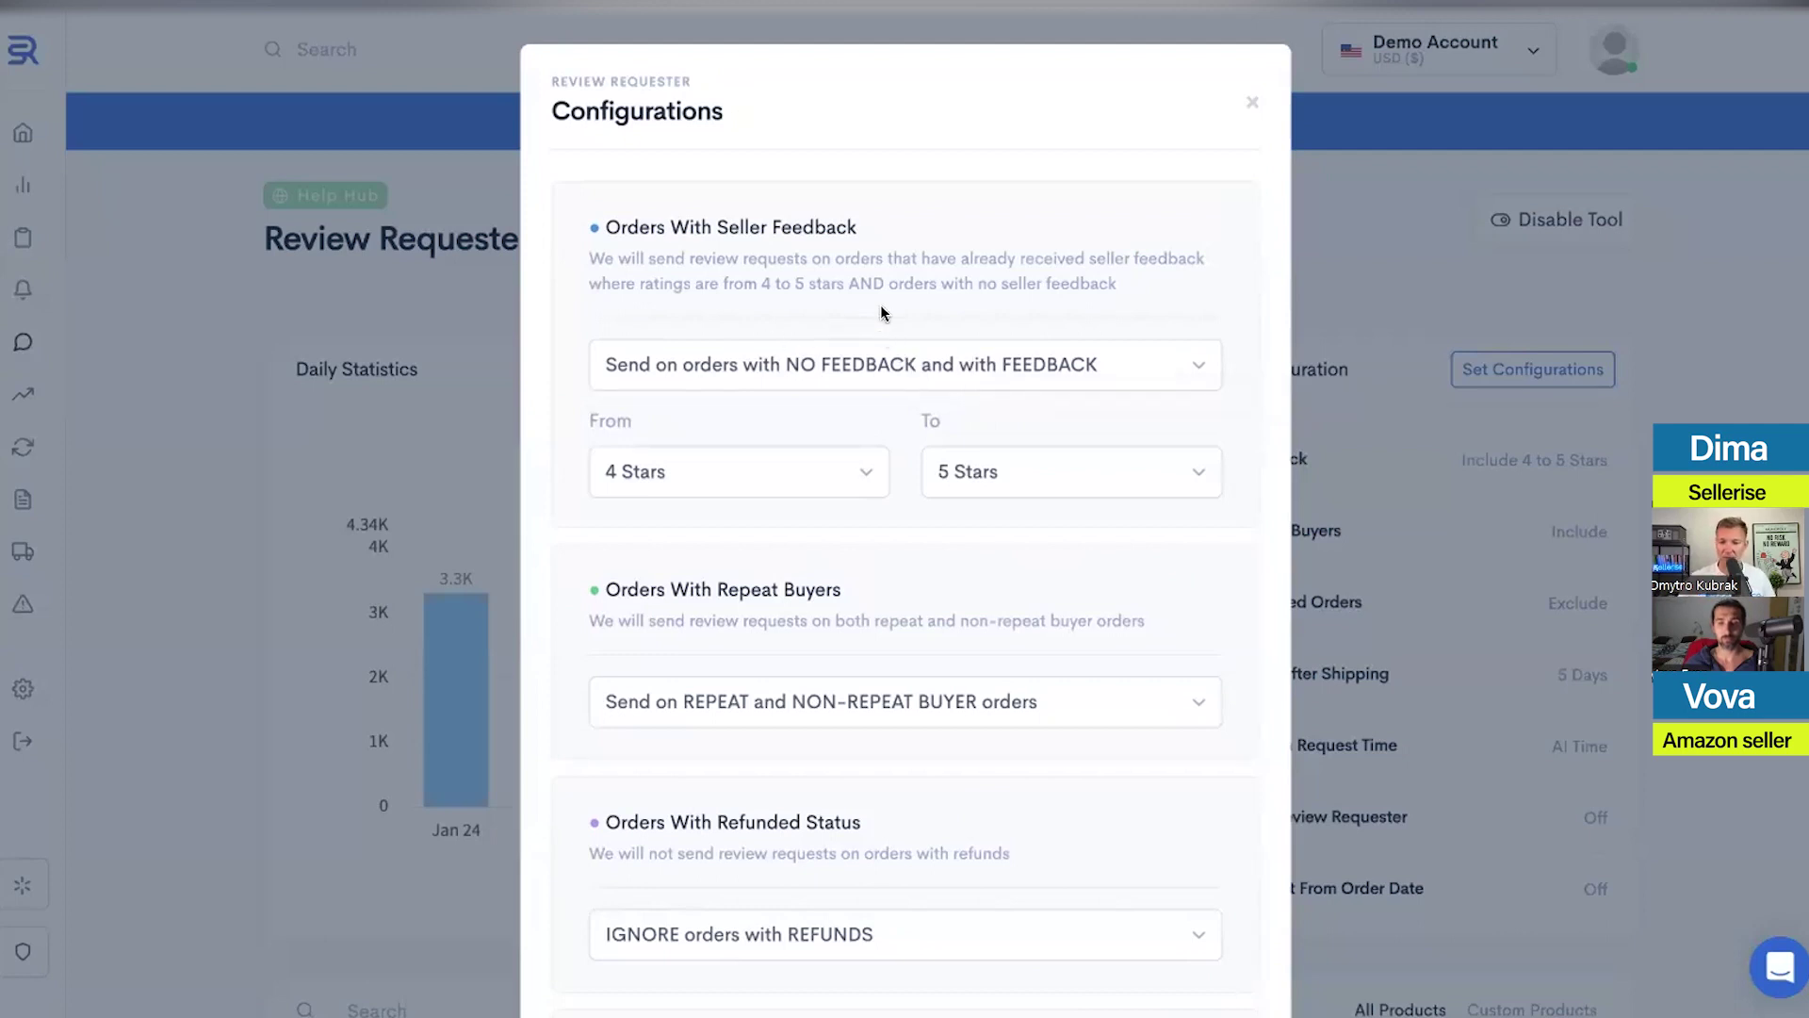
{"action": "scroll", "coordinate": [884, 312], "scroll_direction": "down", "scroll_amount": 5}
{"action": "scroll", "coordinate": [881, 311], "scroll_direction": "up", "scroll_amount": 5}
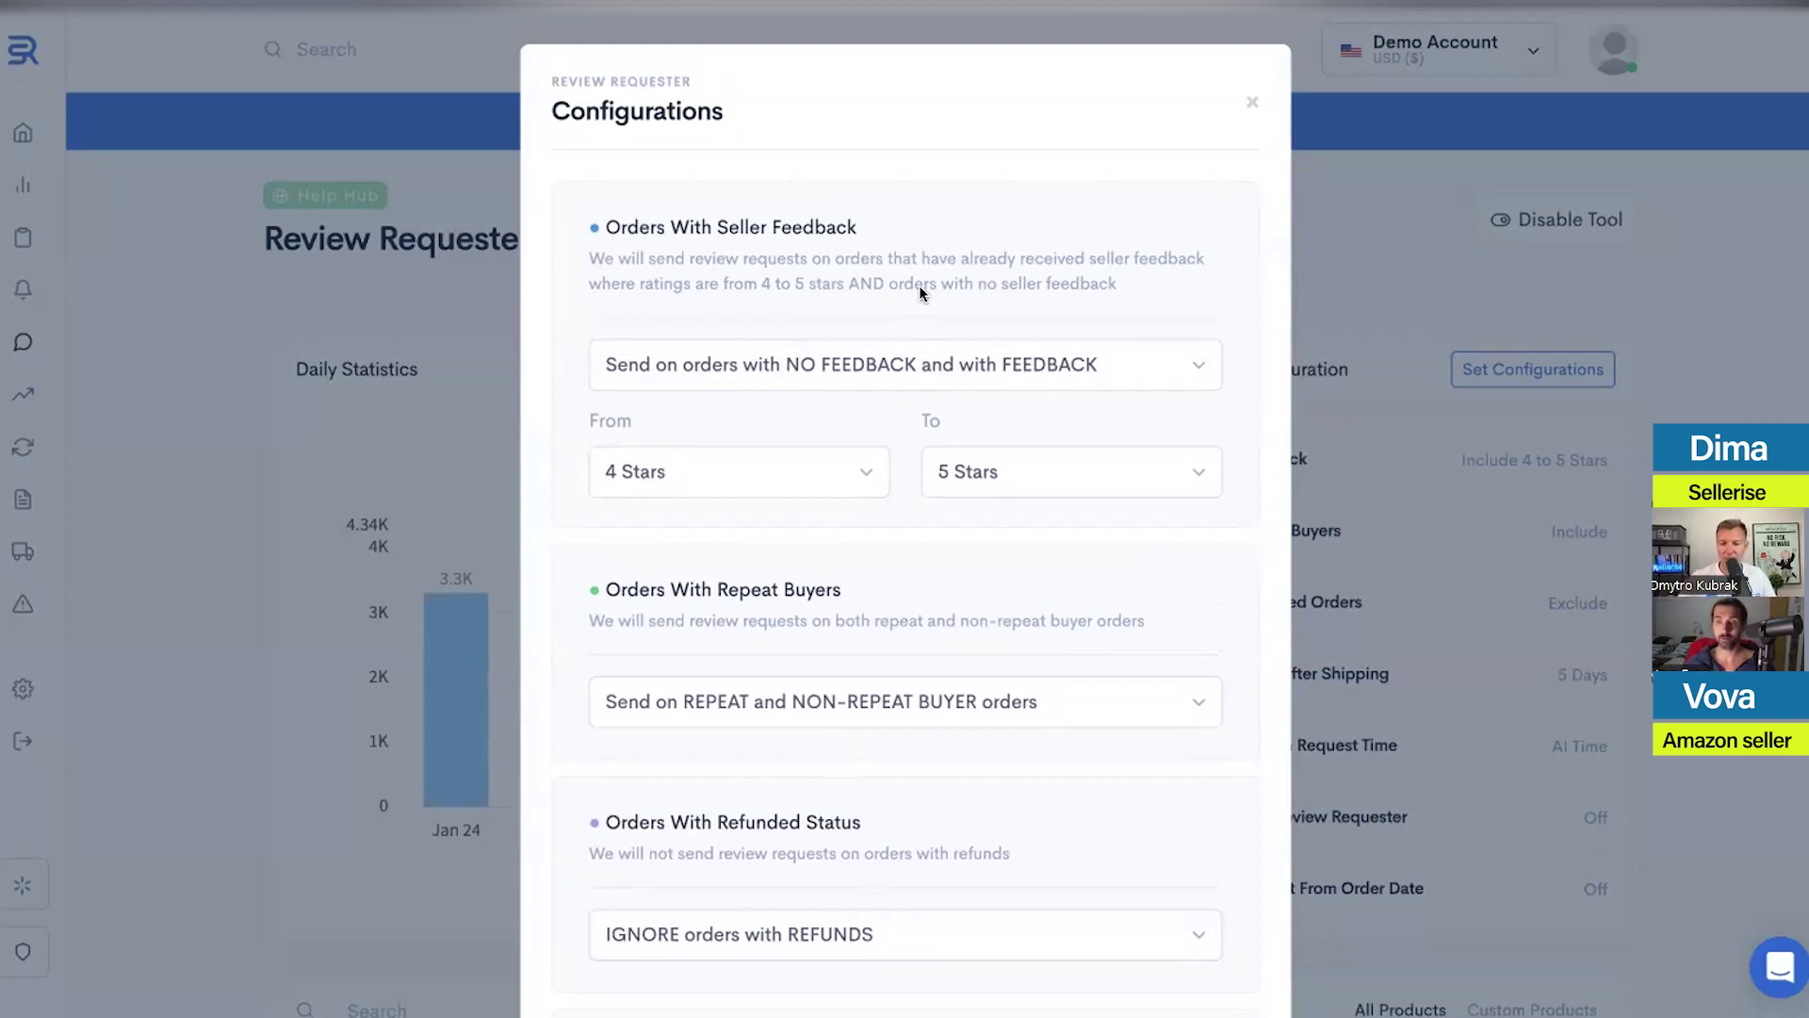
Examine the repeat buyer, refund and shipping delay rules, and view the available custom request time options
{"action": "scroll", "coordinate": [912, 311], "scroll_direction": "down", "scroll_amount": 4}
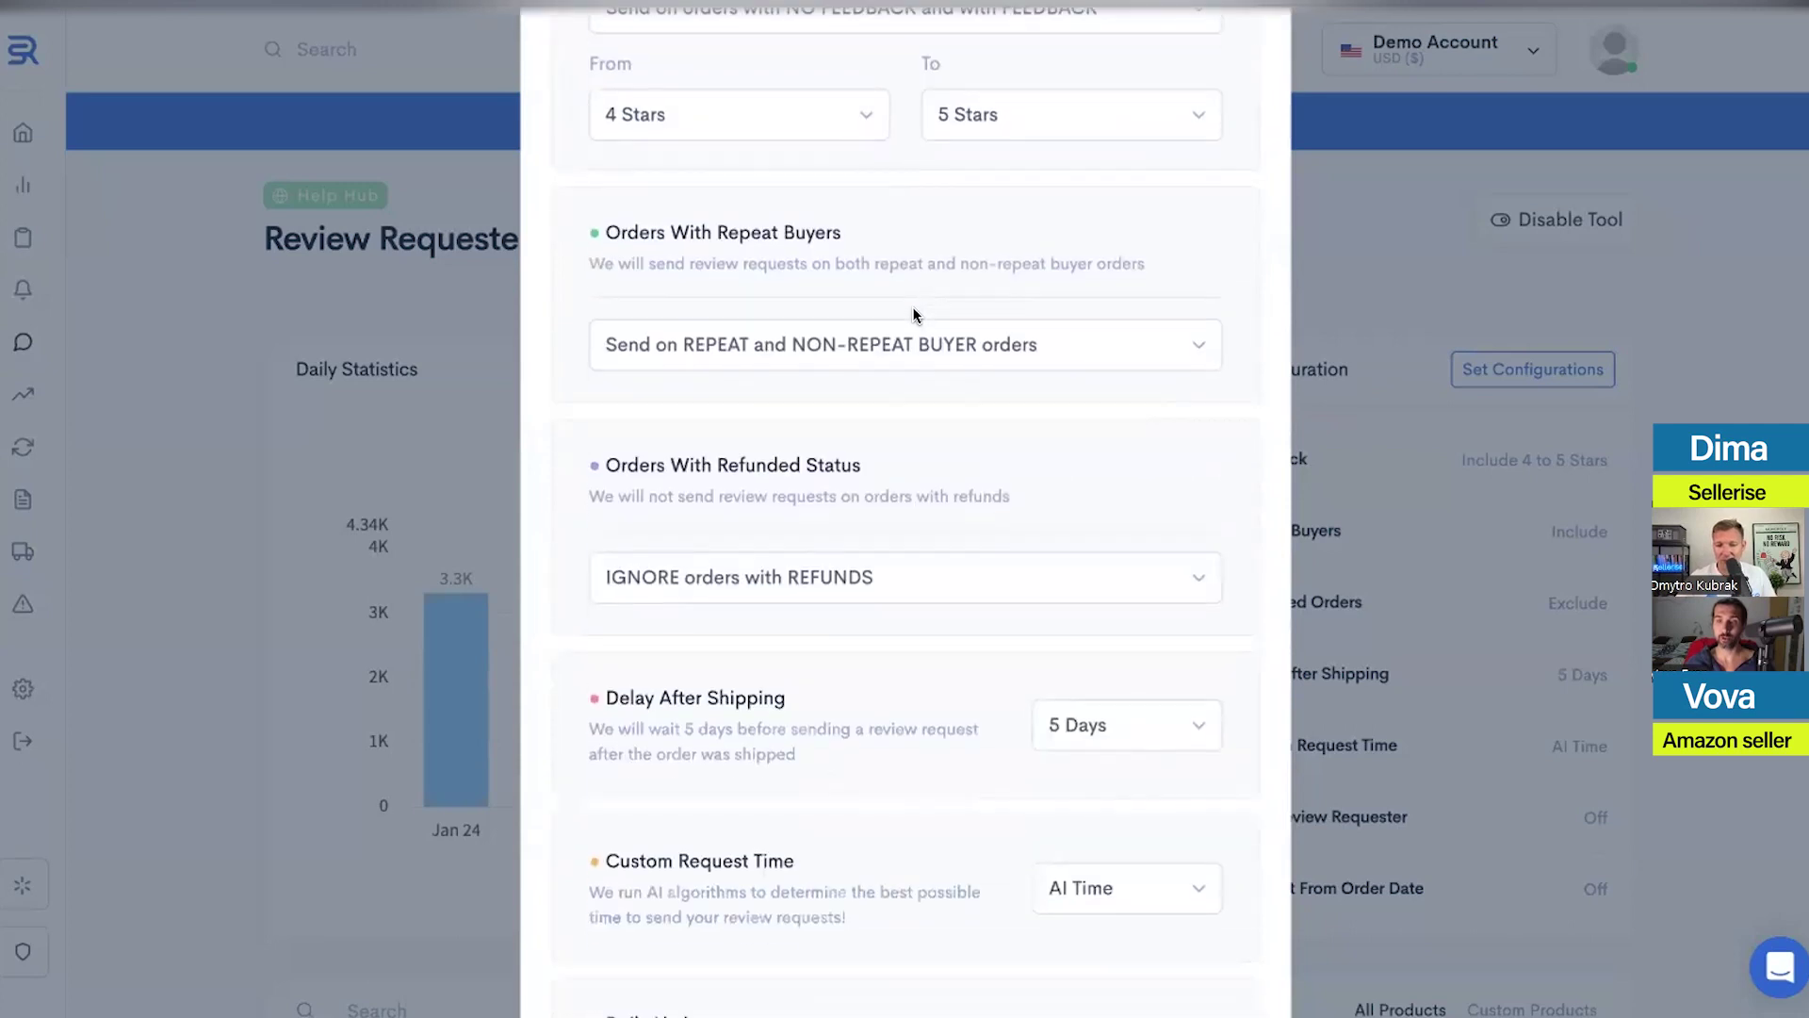
{"action": "left_click_drag", "start_coordinate": [598, 234], "coordinate": [852, 230]}
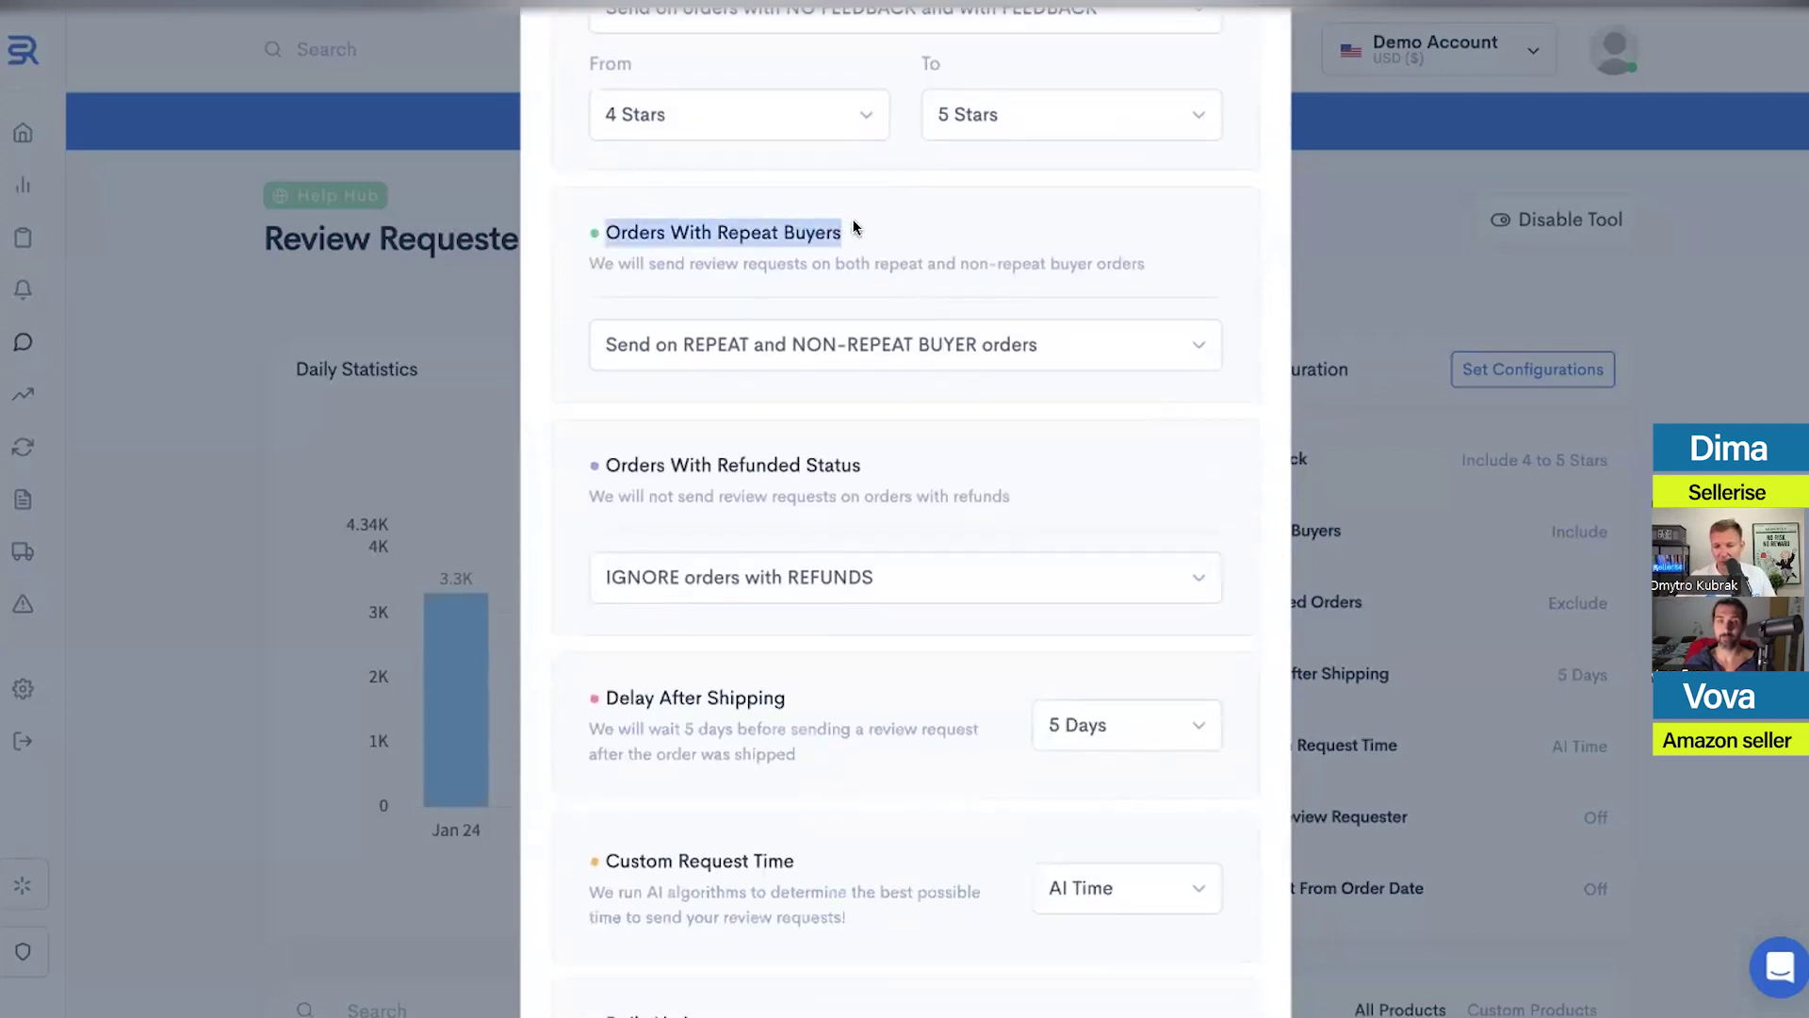
{"action": "left_click", "coordinate": [855, 227]}
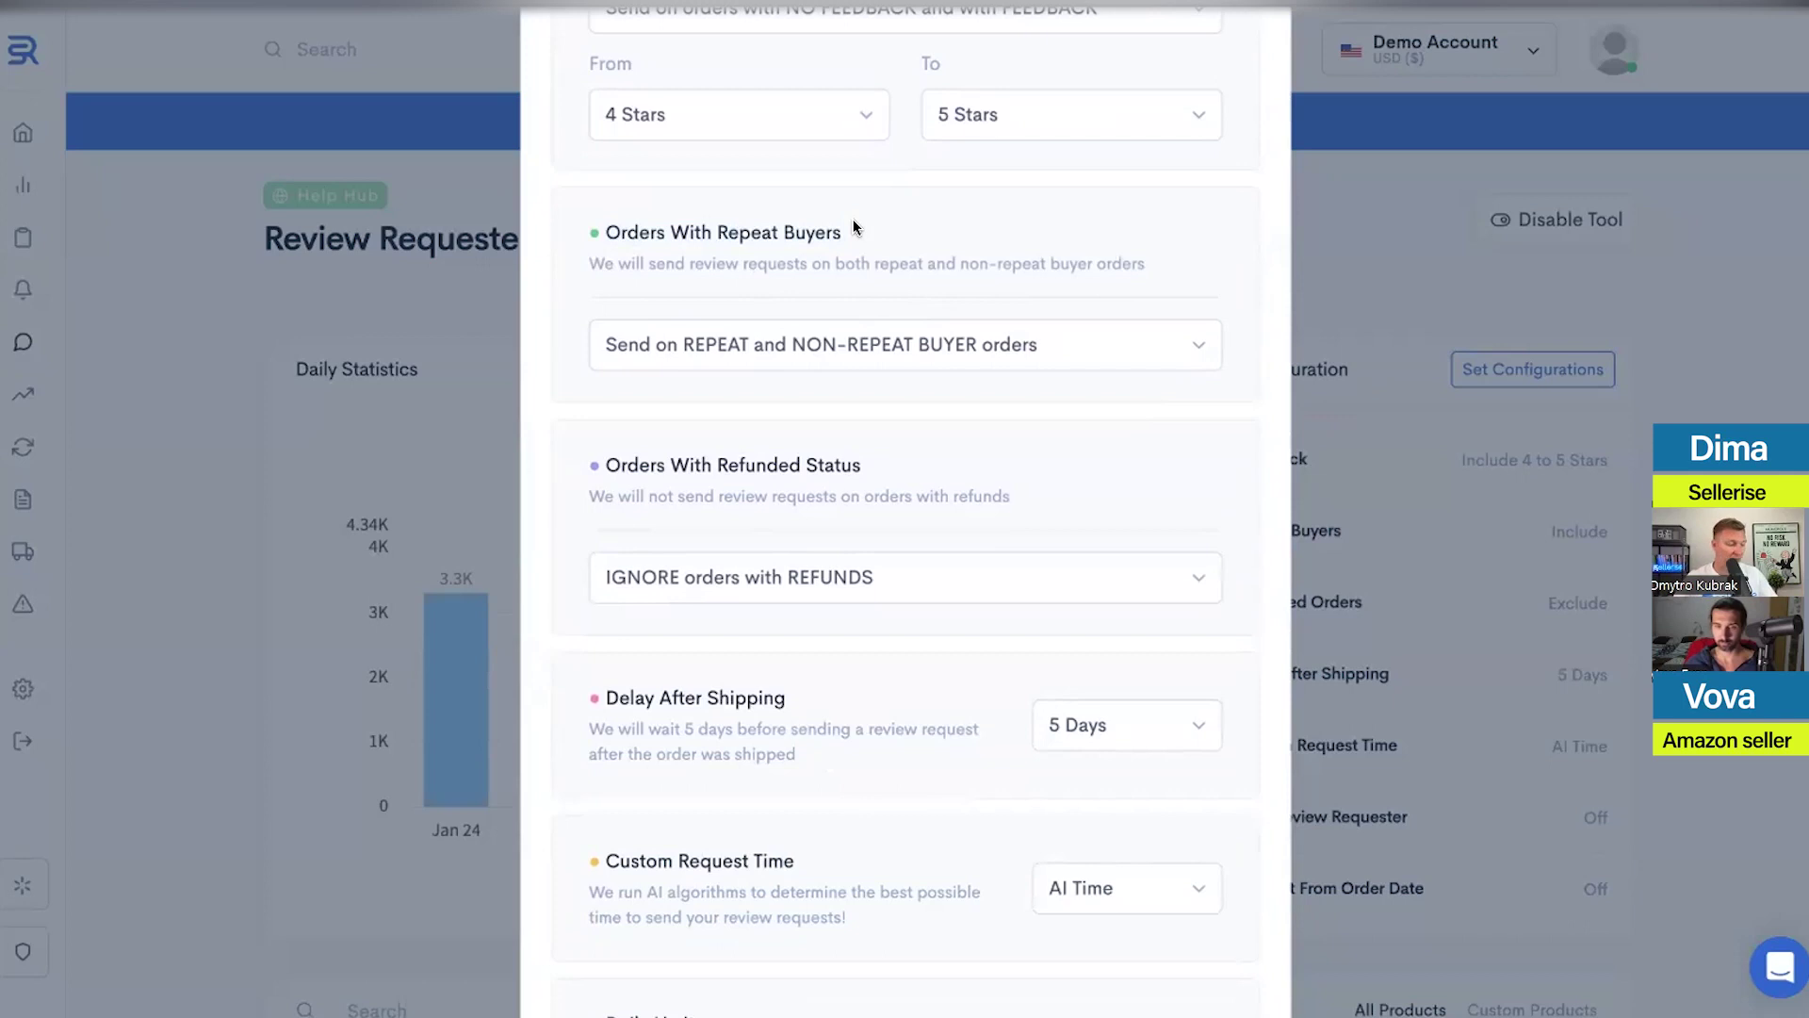
{"action": "scroll", "coordinate": [878, 241], "scroll_direction": "down", "scroll_amount": 3}
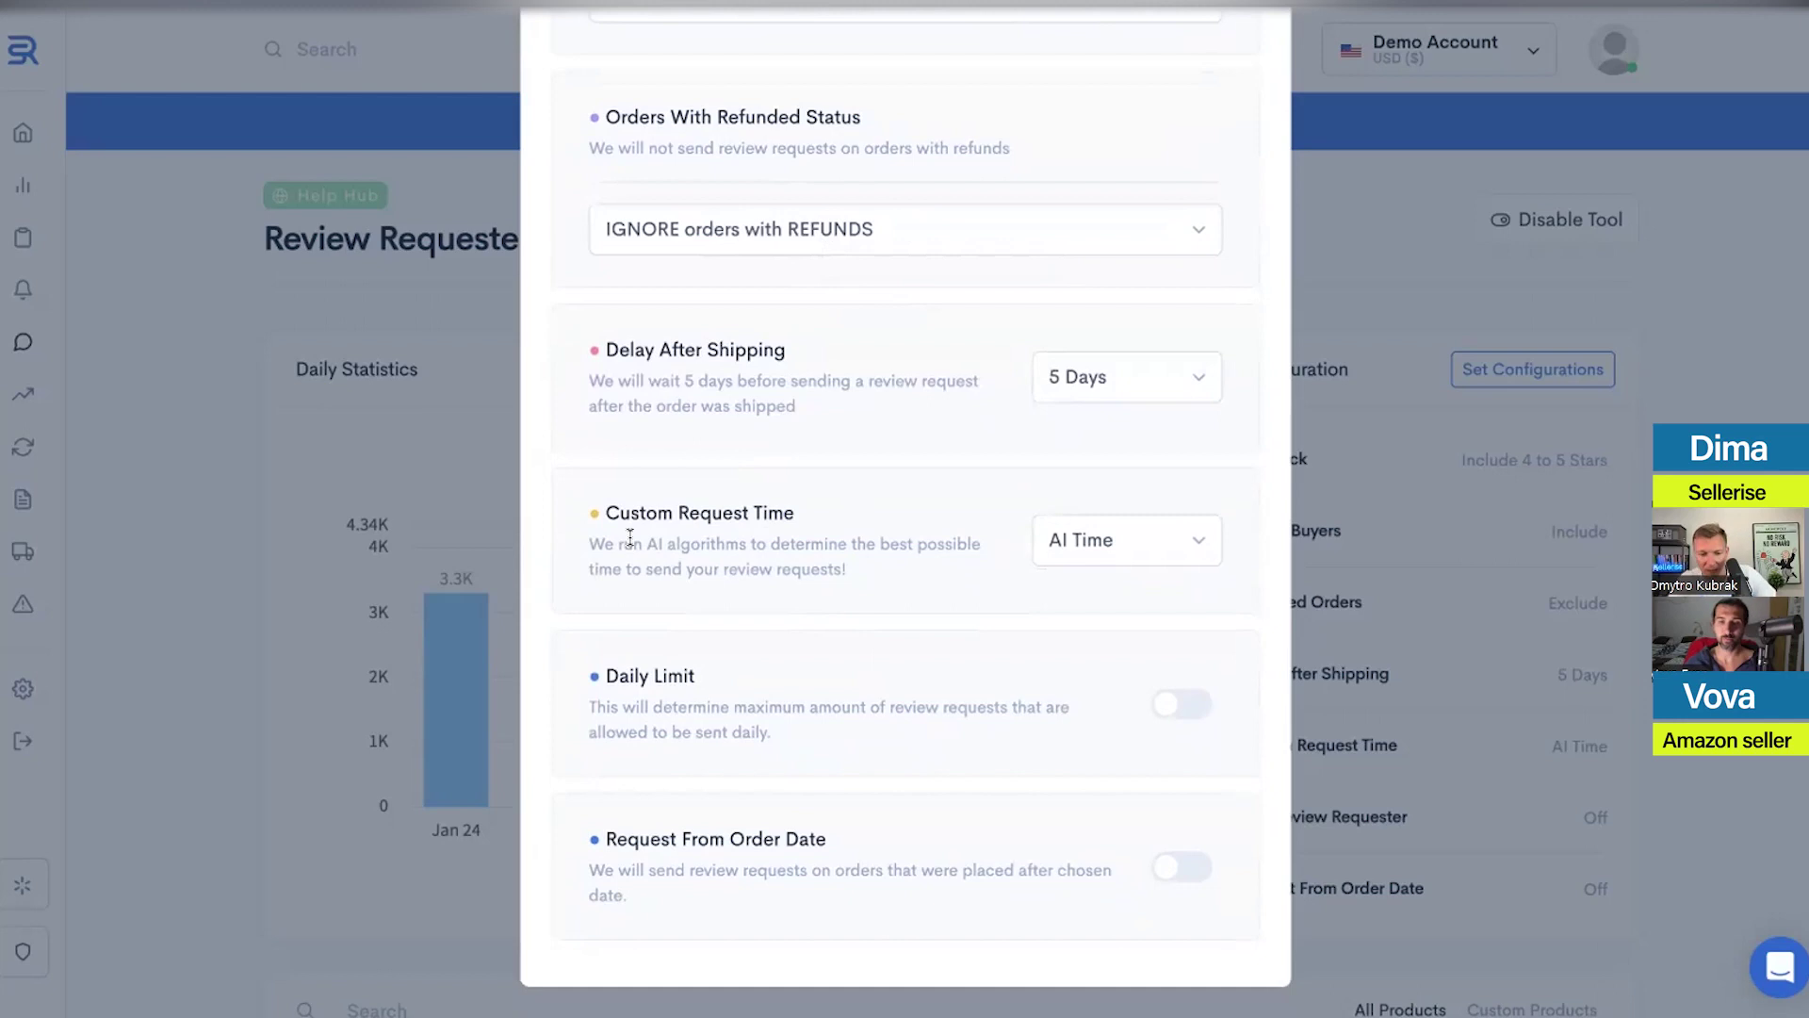
{"action": "left_click", "coordinate": [1172, 553]}
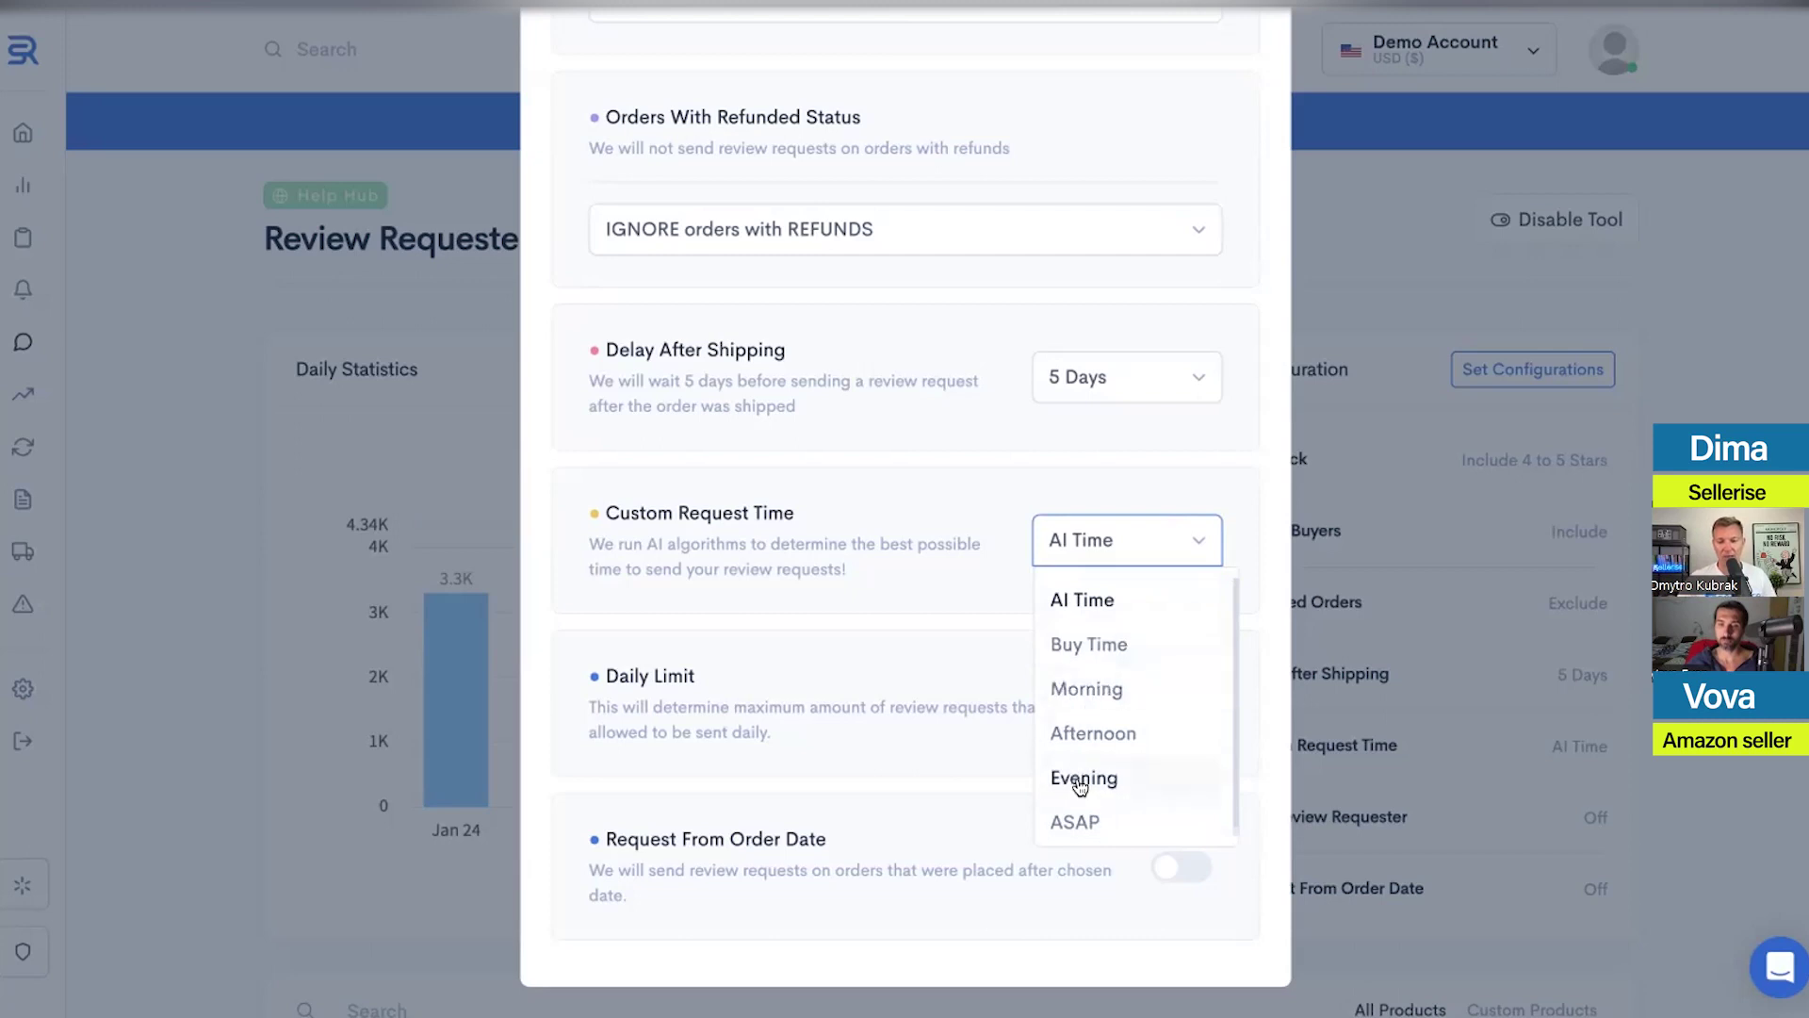
{"action": "left_click", "coordinate": [947, 592]}
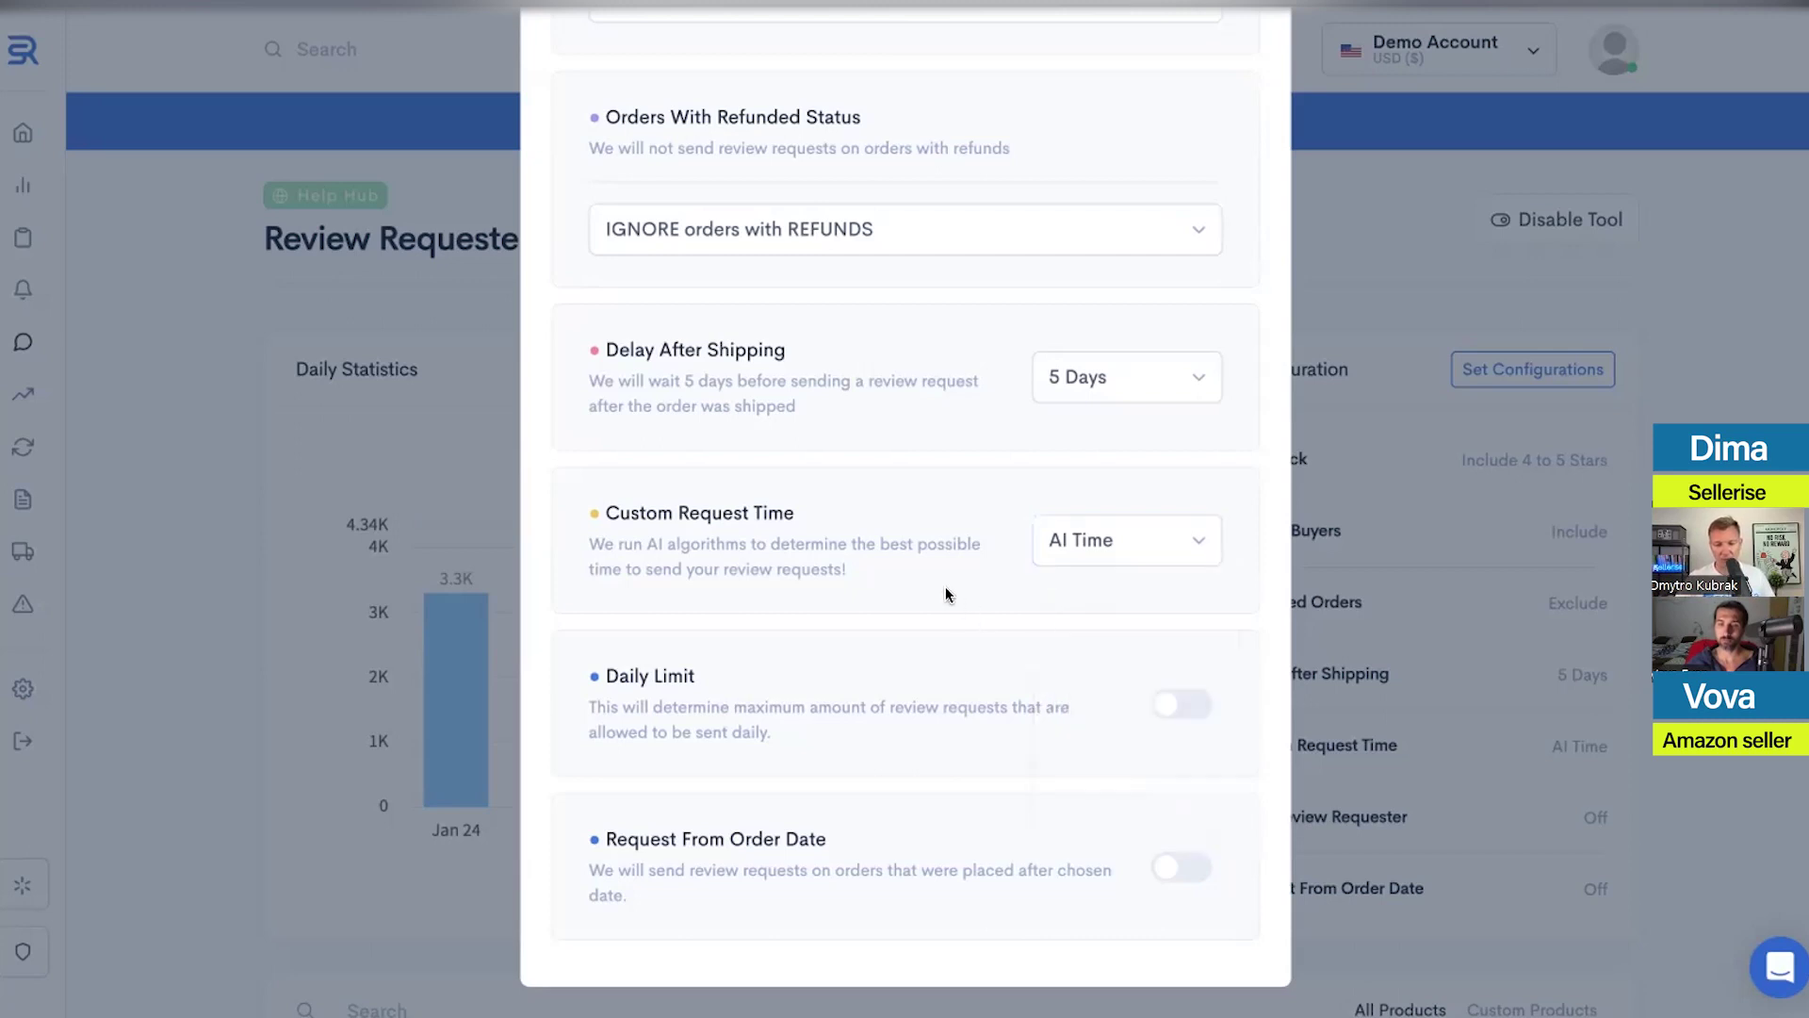
Switch the daily limit on review requests on and off again, and close the configurations
{"action": "left_click", "coordinate": [1175, 708]}
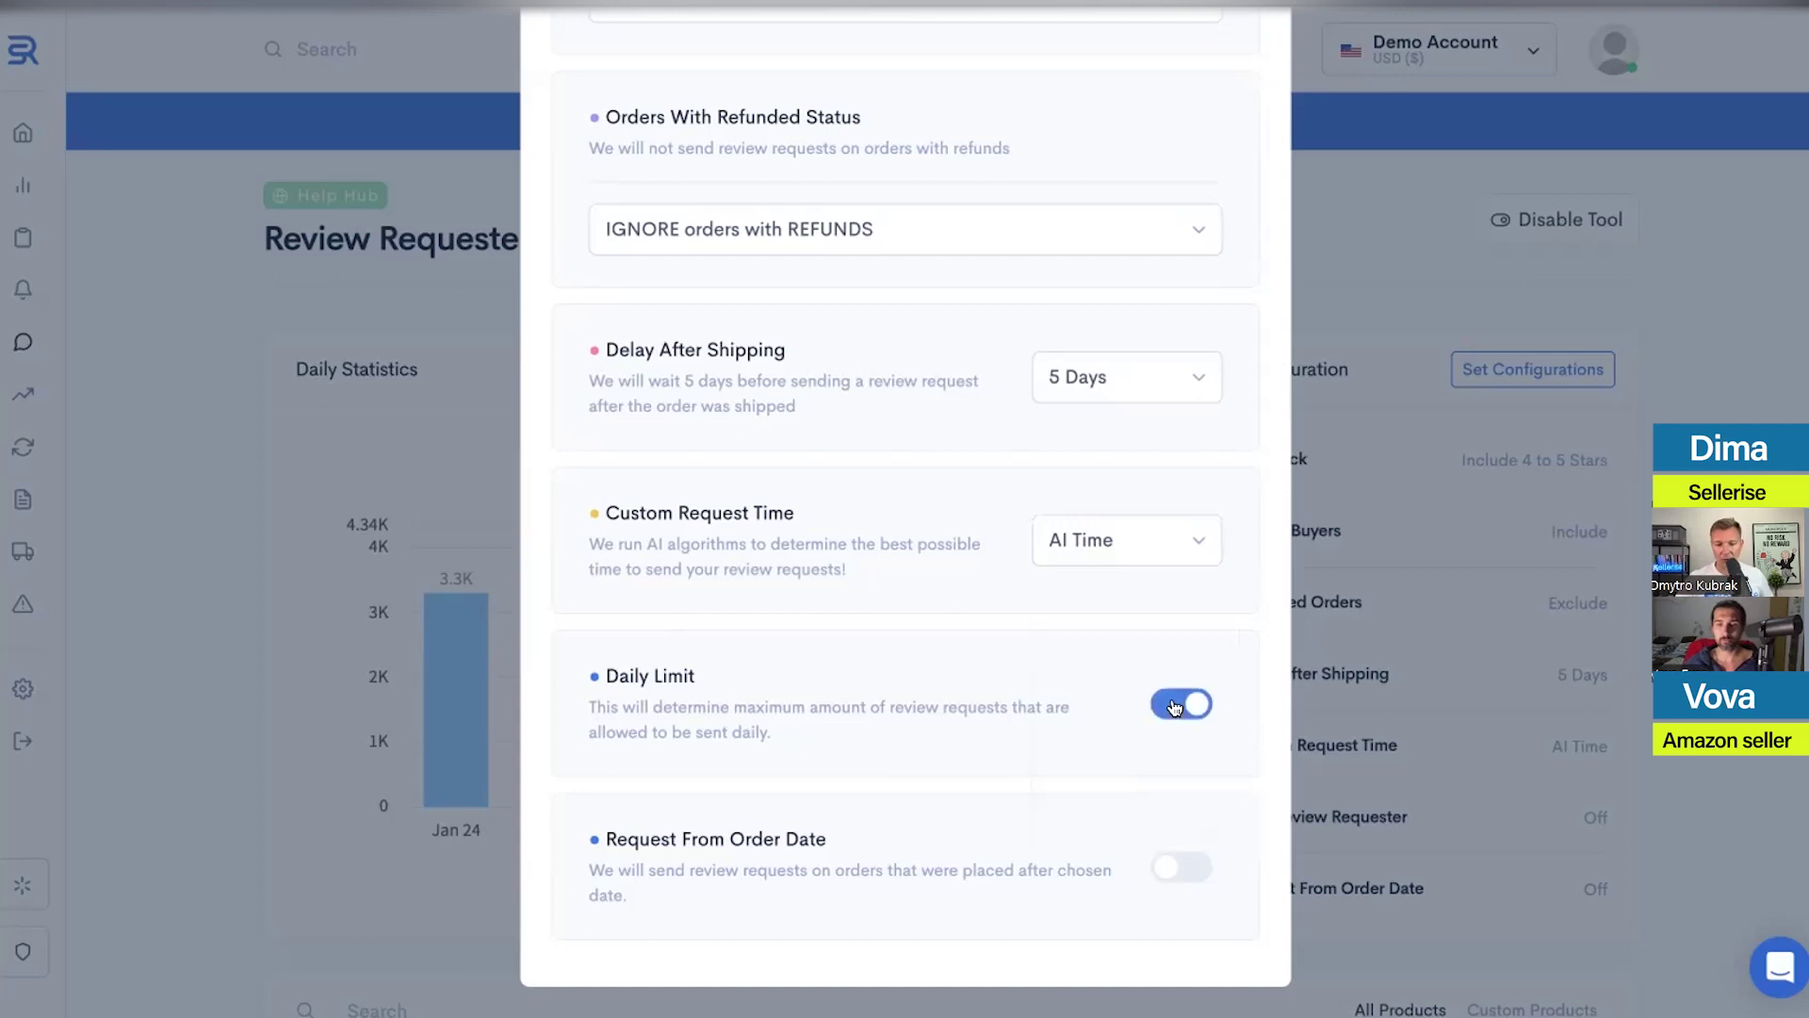
{"action": "left_click", "coordinate": [1174, 707]}
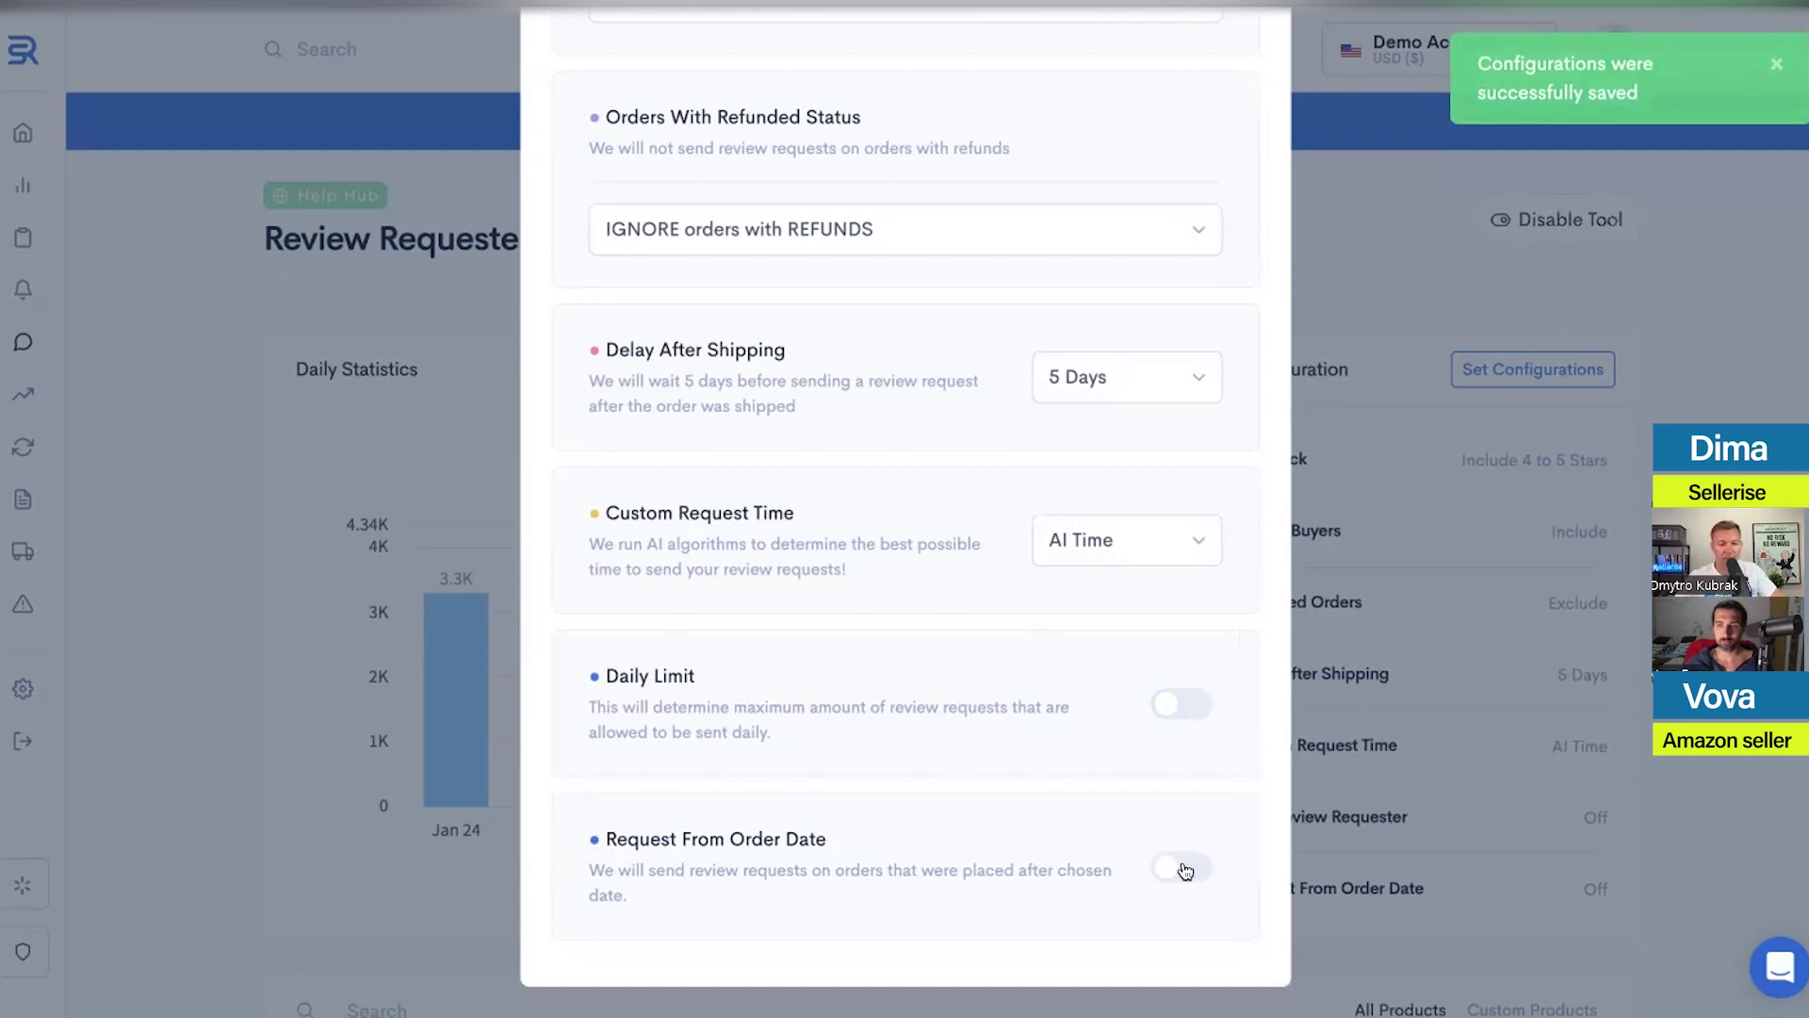
{"action": "scroll", "coordinate": [1027, 763], "scroll_direction": "up", "scroll_amount": 8}
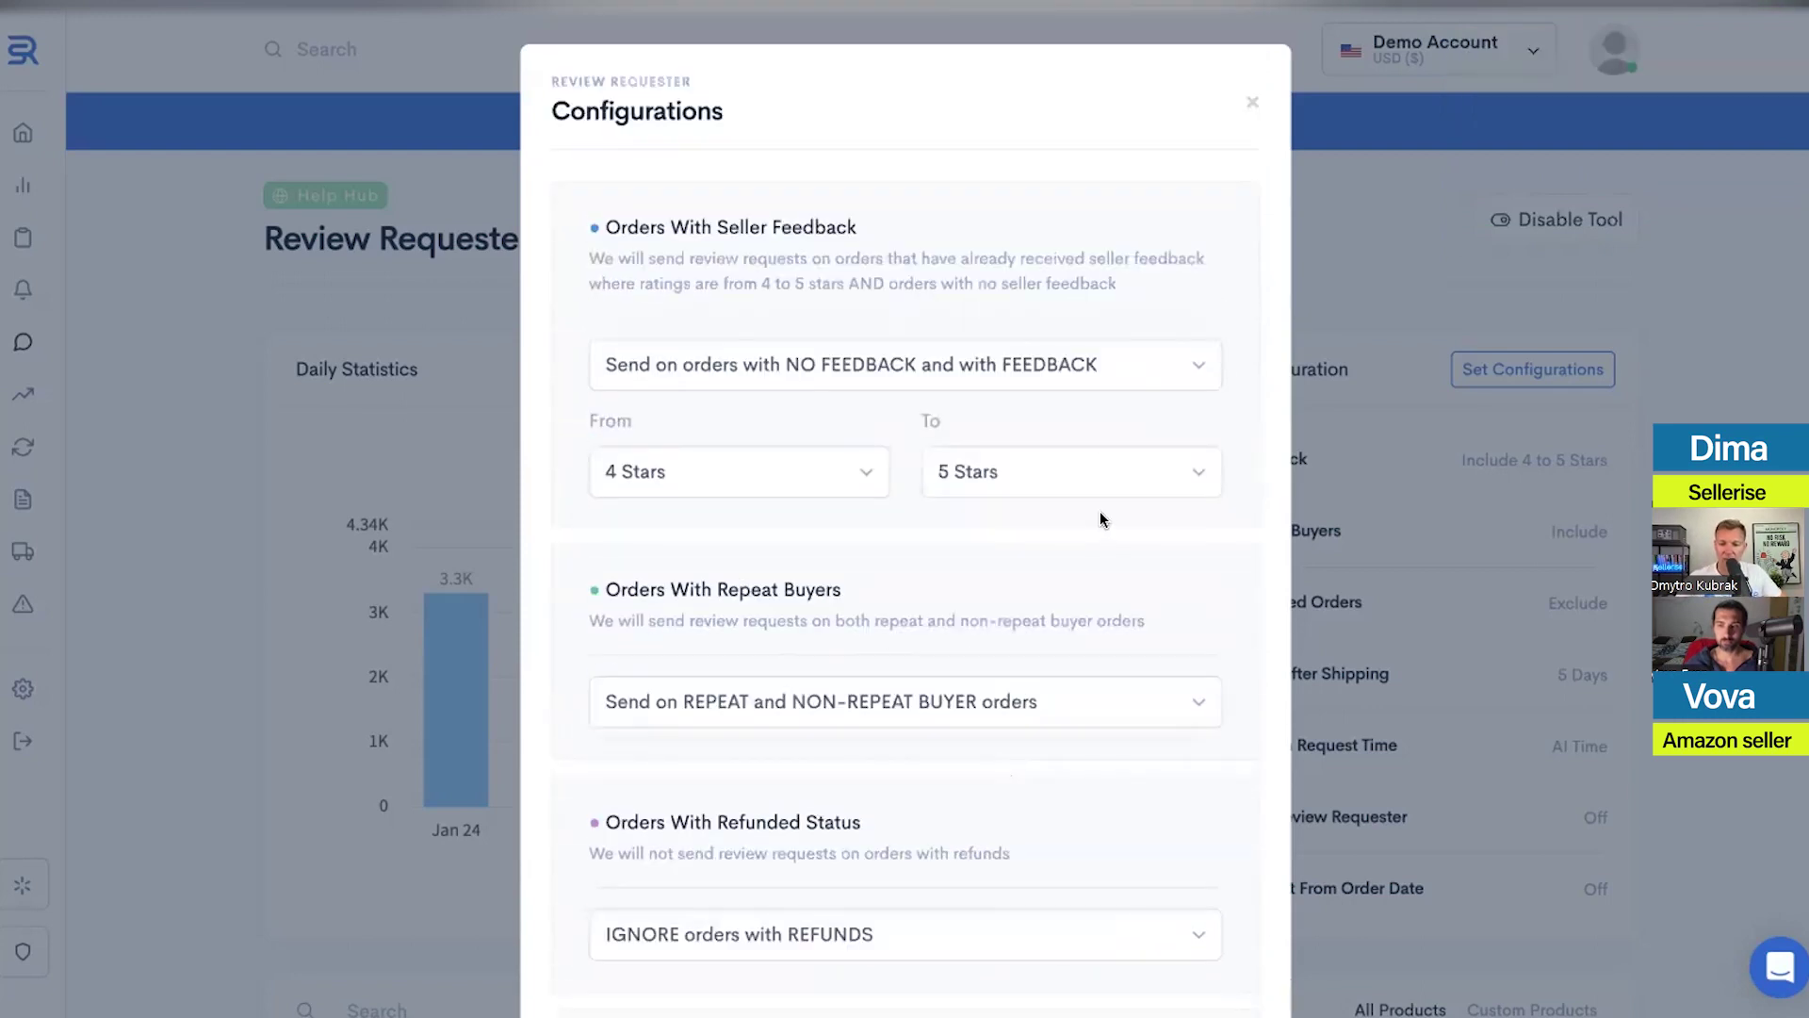
{"action": "left_click", "coordinate": [1252, 102]}
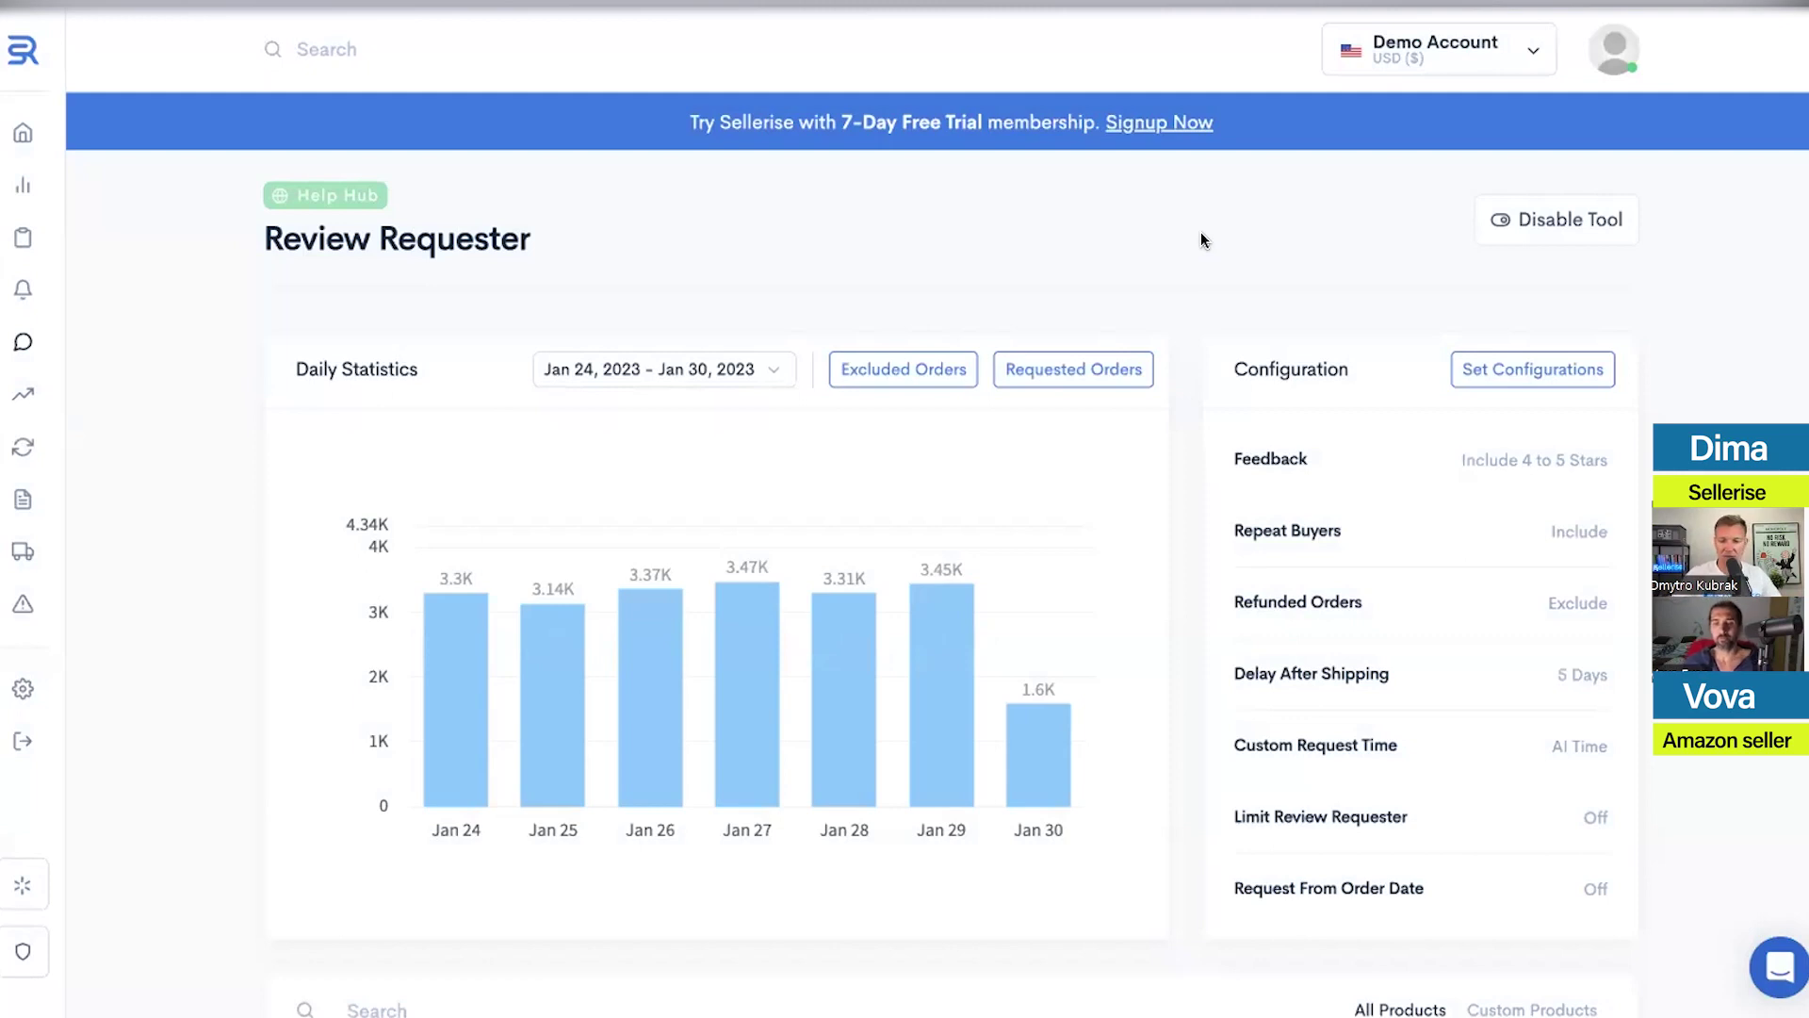
View the requested orders list, the excluded orders list and the import options for excluded orders
{"action": "left_click", "coordinate": [1050, 369]}
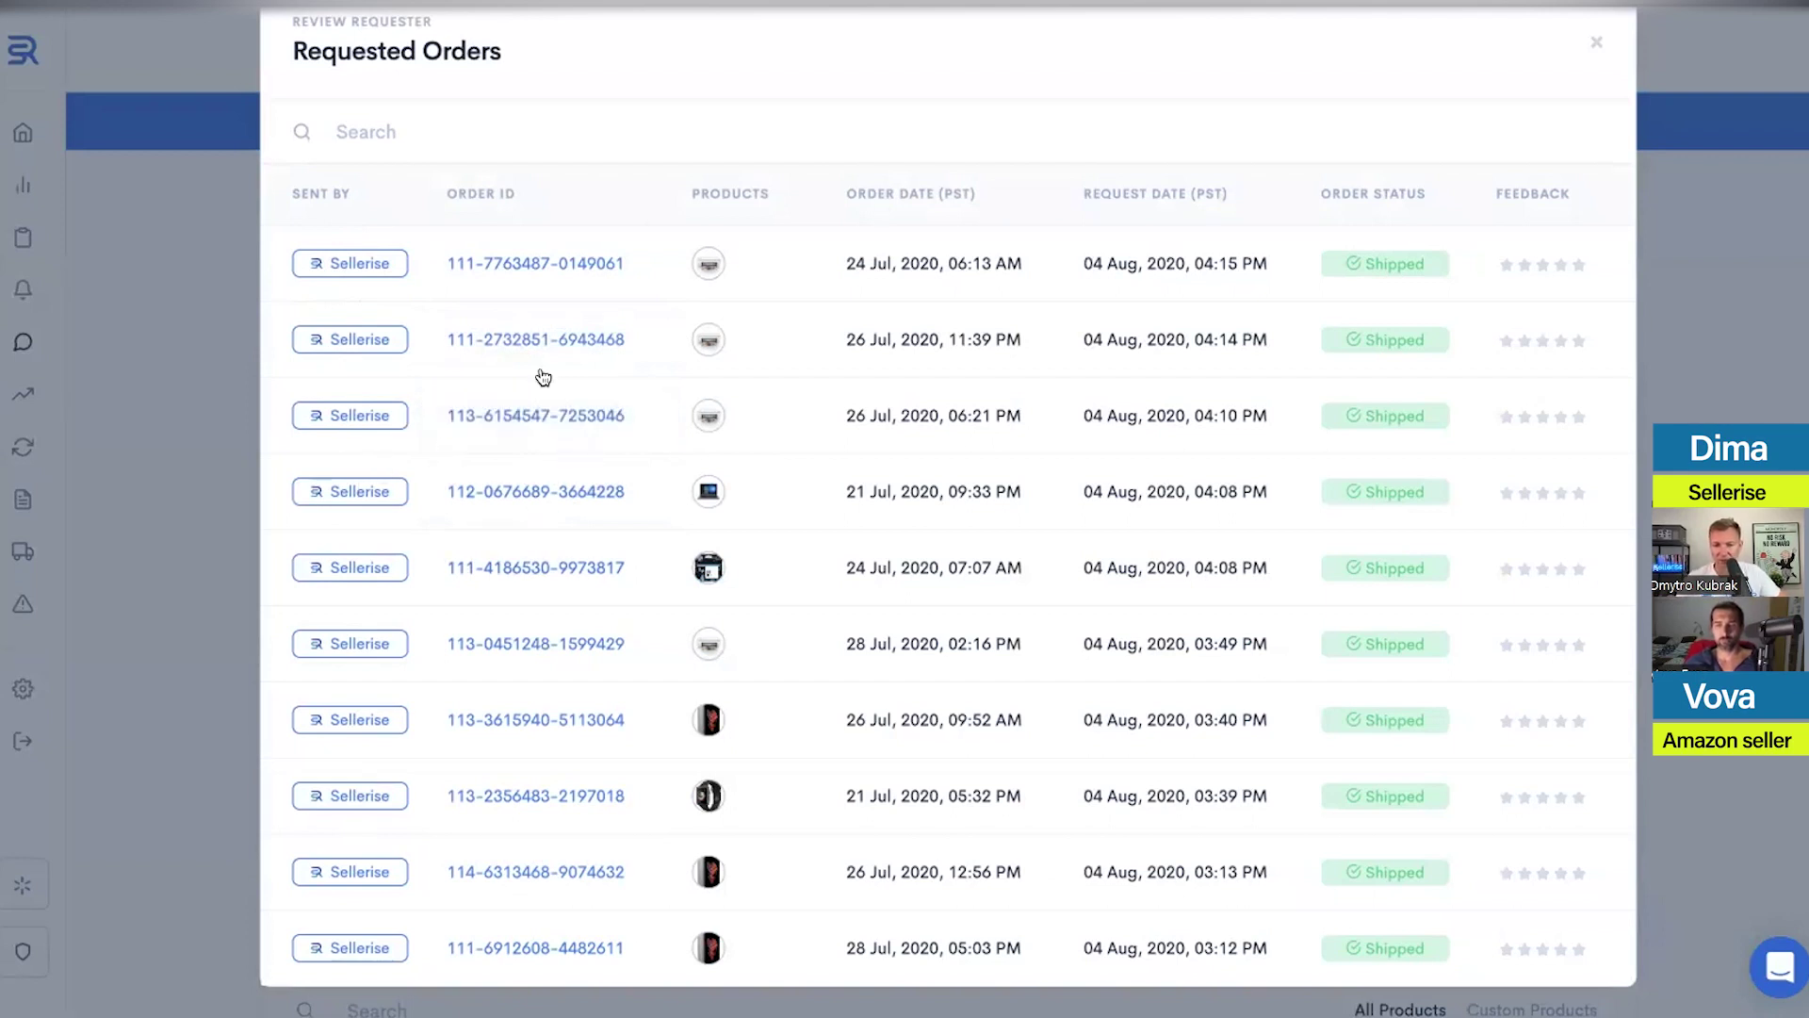
{"action": "key", "text": "Escape"}
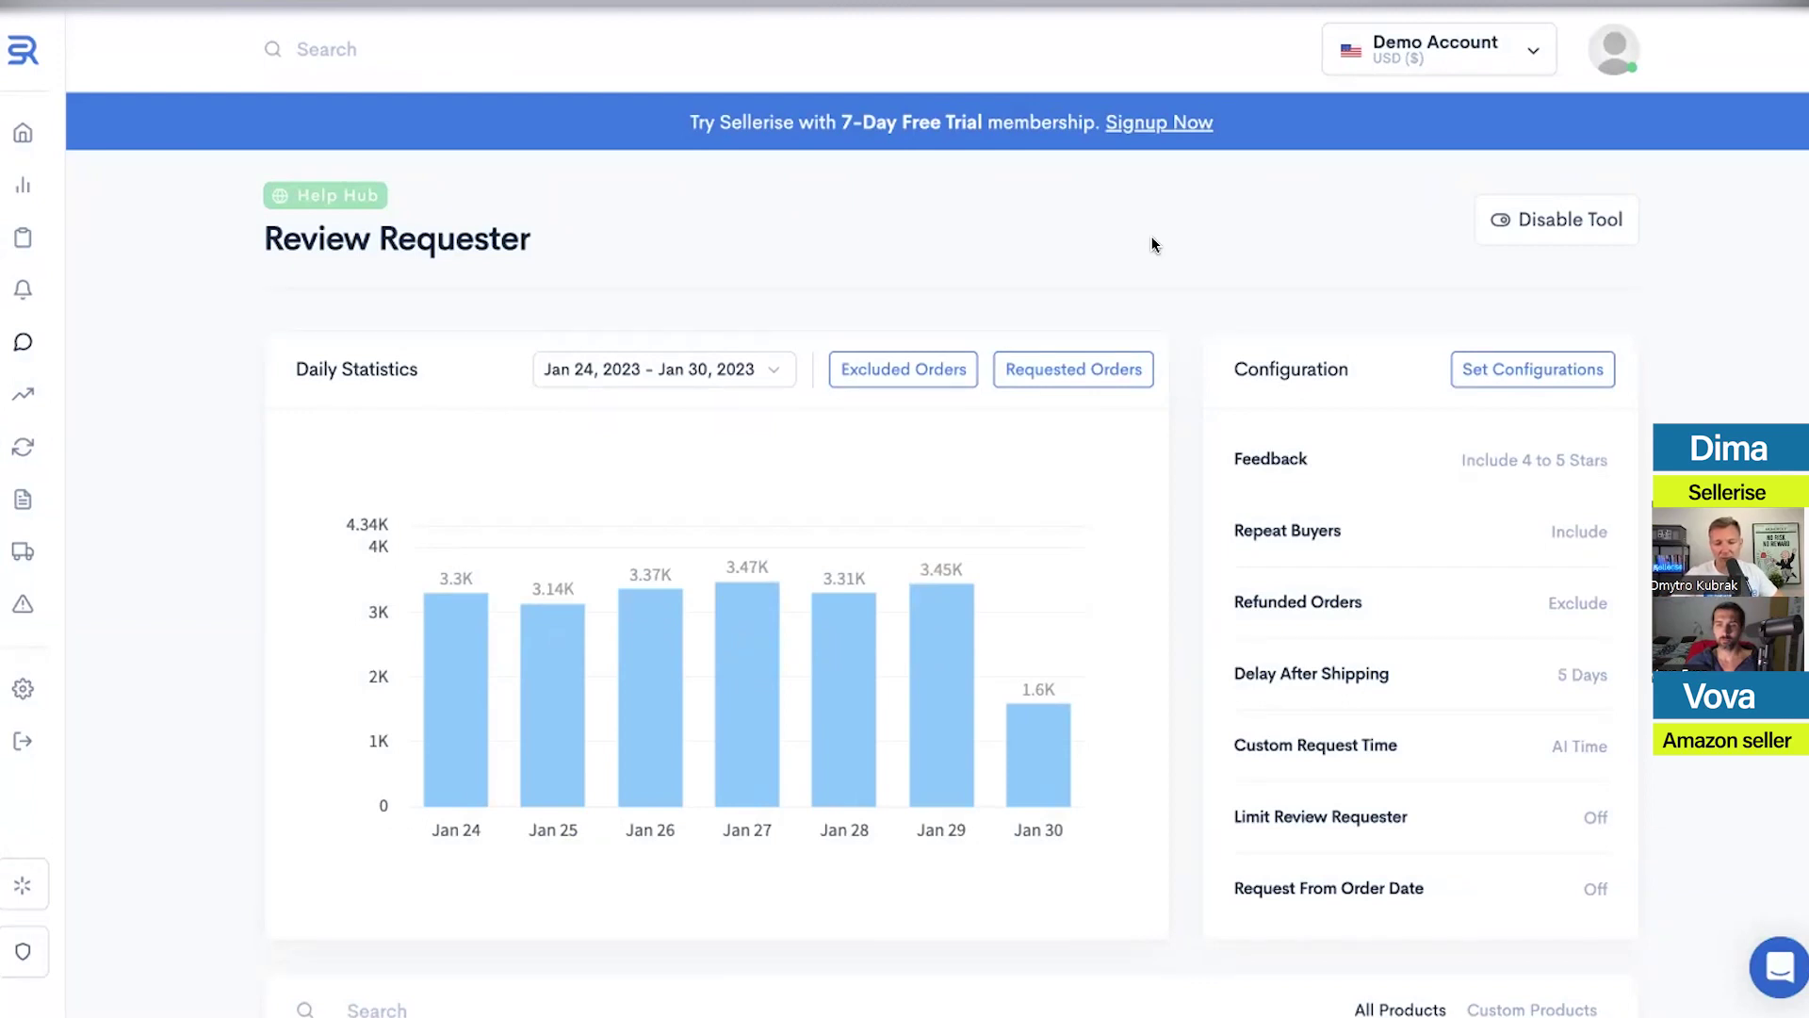
{"action": "left_click", "coordinate": [919, 369]}
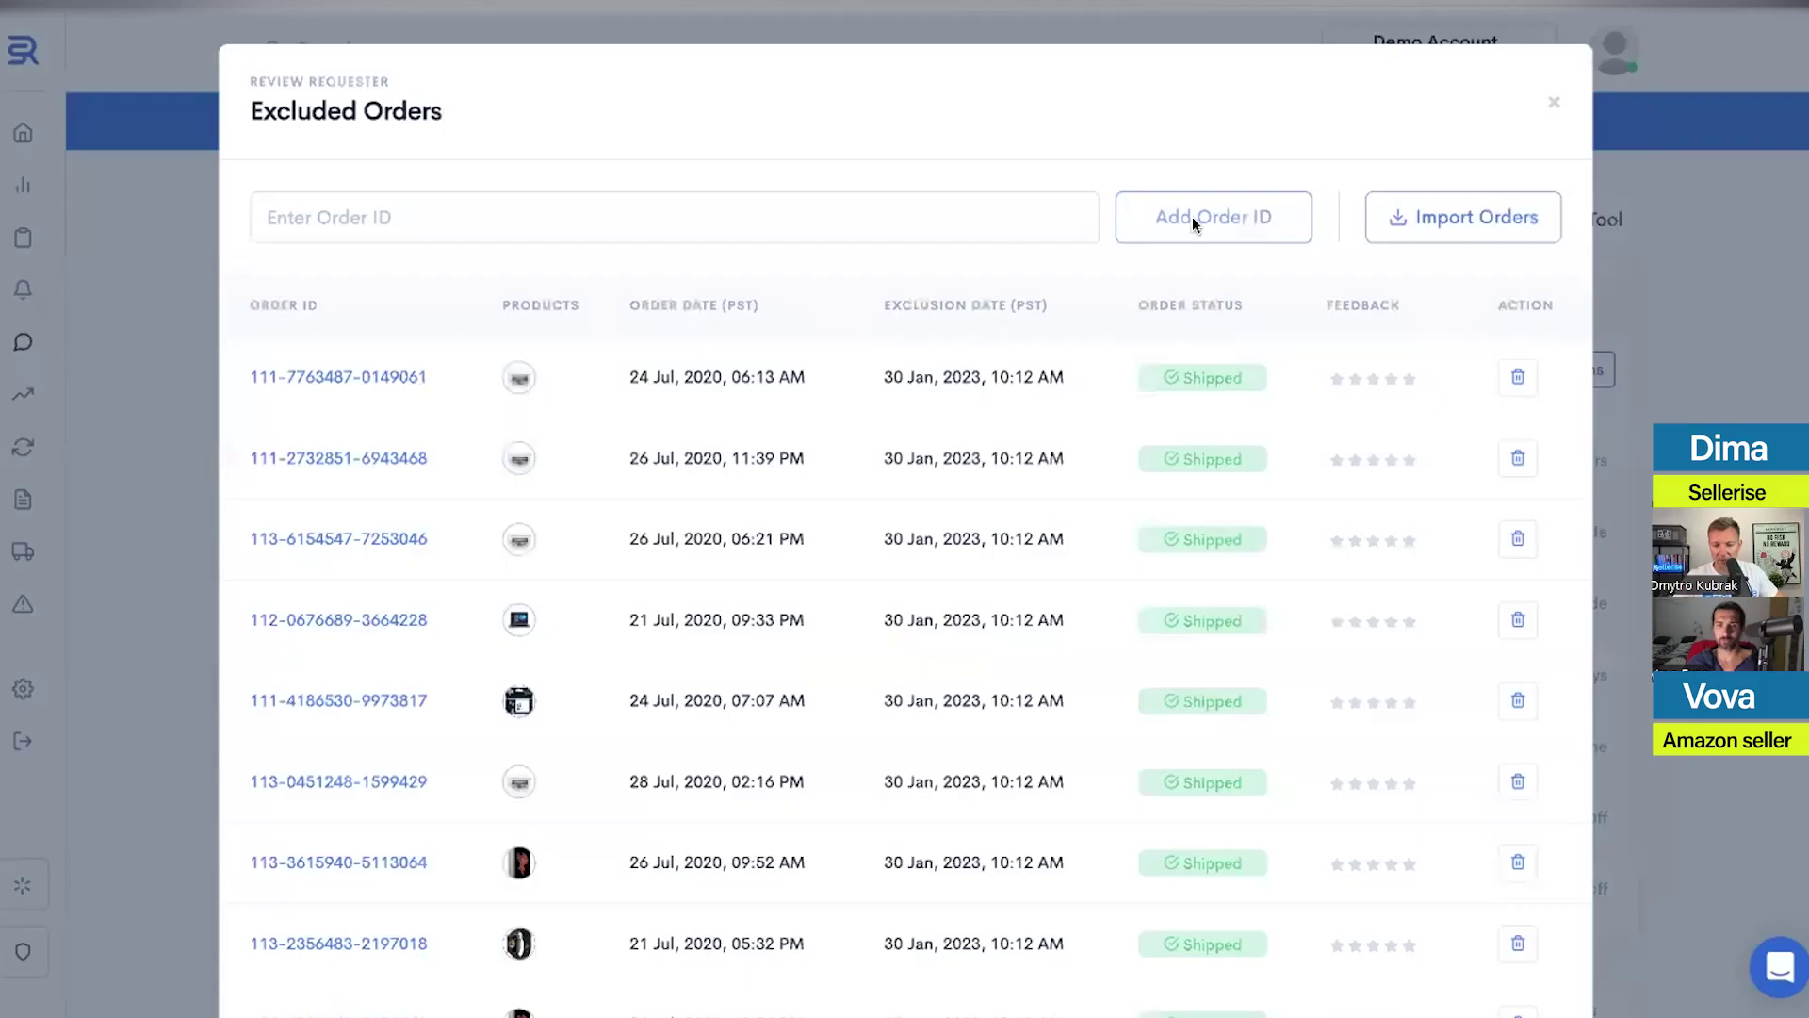
{"action": "left_click", "coordinate": [1441, 216]}
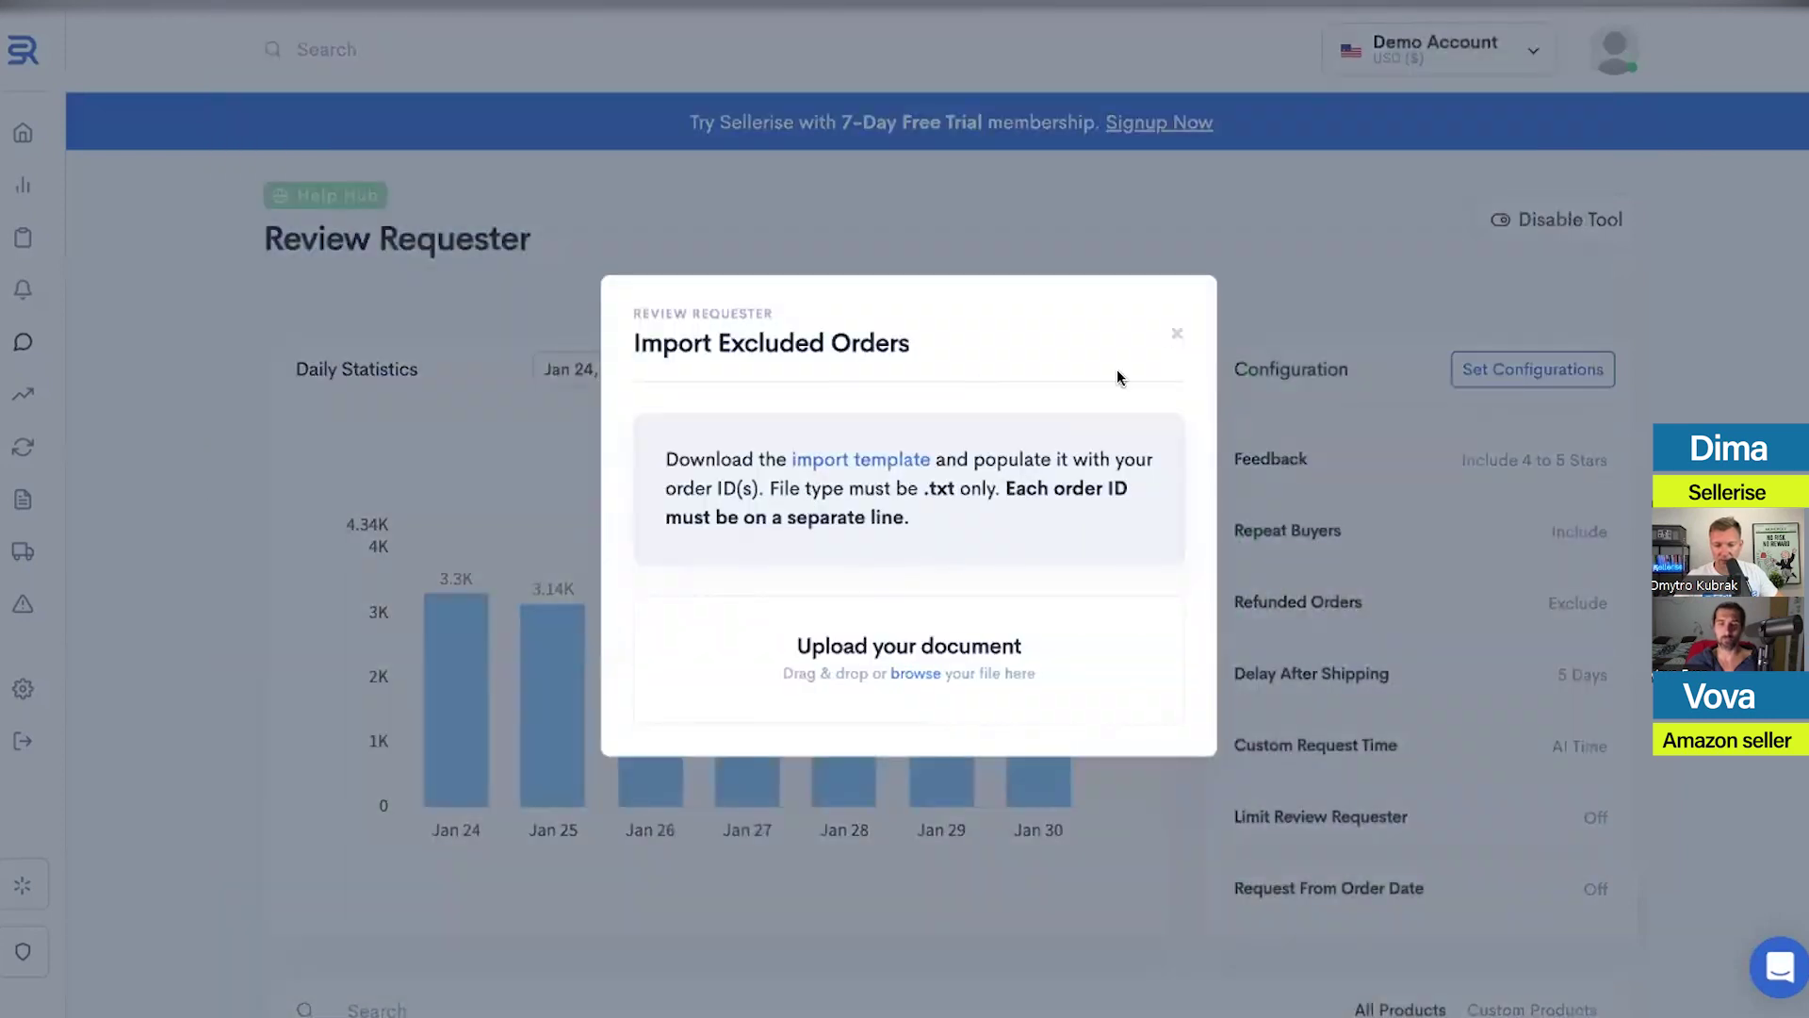
{"action": "left_click", "coordinate": [1173, 328]}
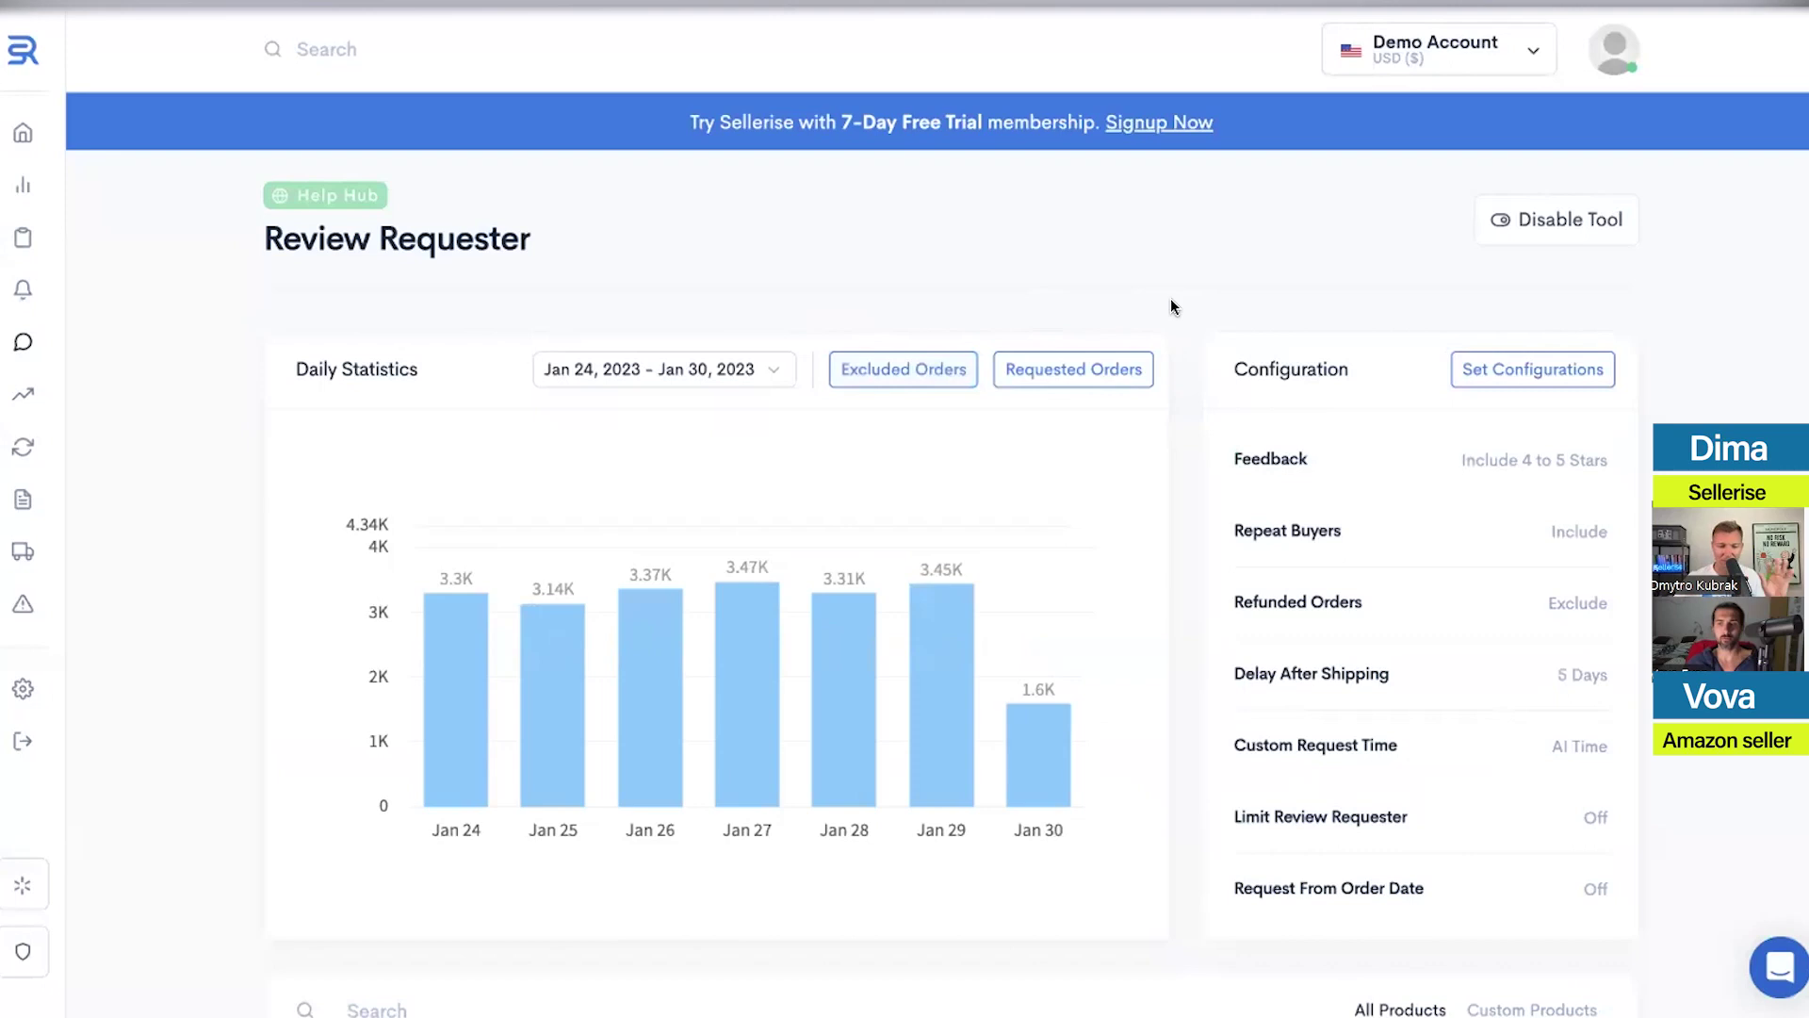
Disable review requests for the Google Chromecast 3rd Gen product and enable them again
{"action": "scroll", "coordinate": [1171, 307], "scroll_direction": "down", "scroll_amount": 10}
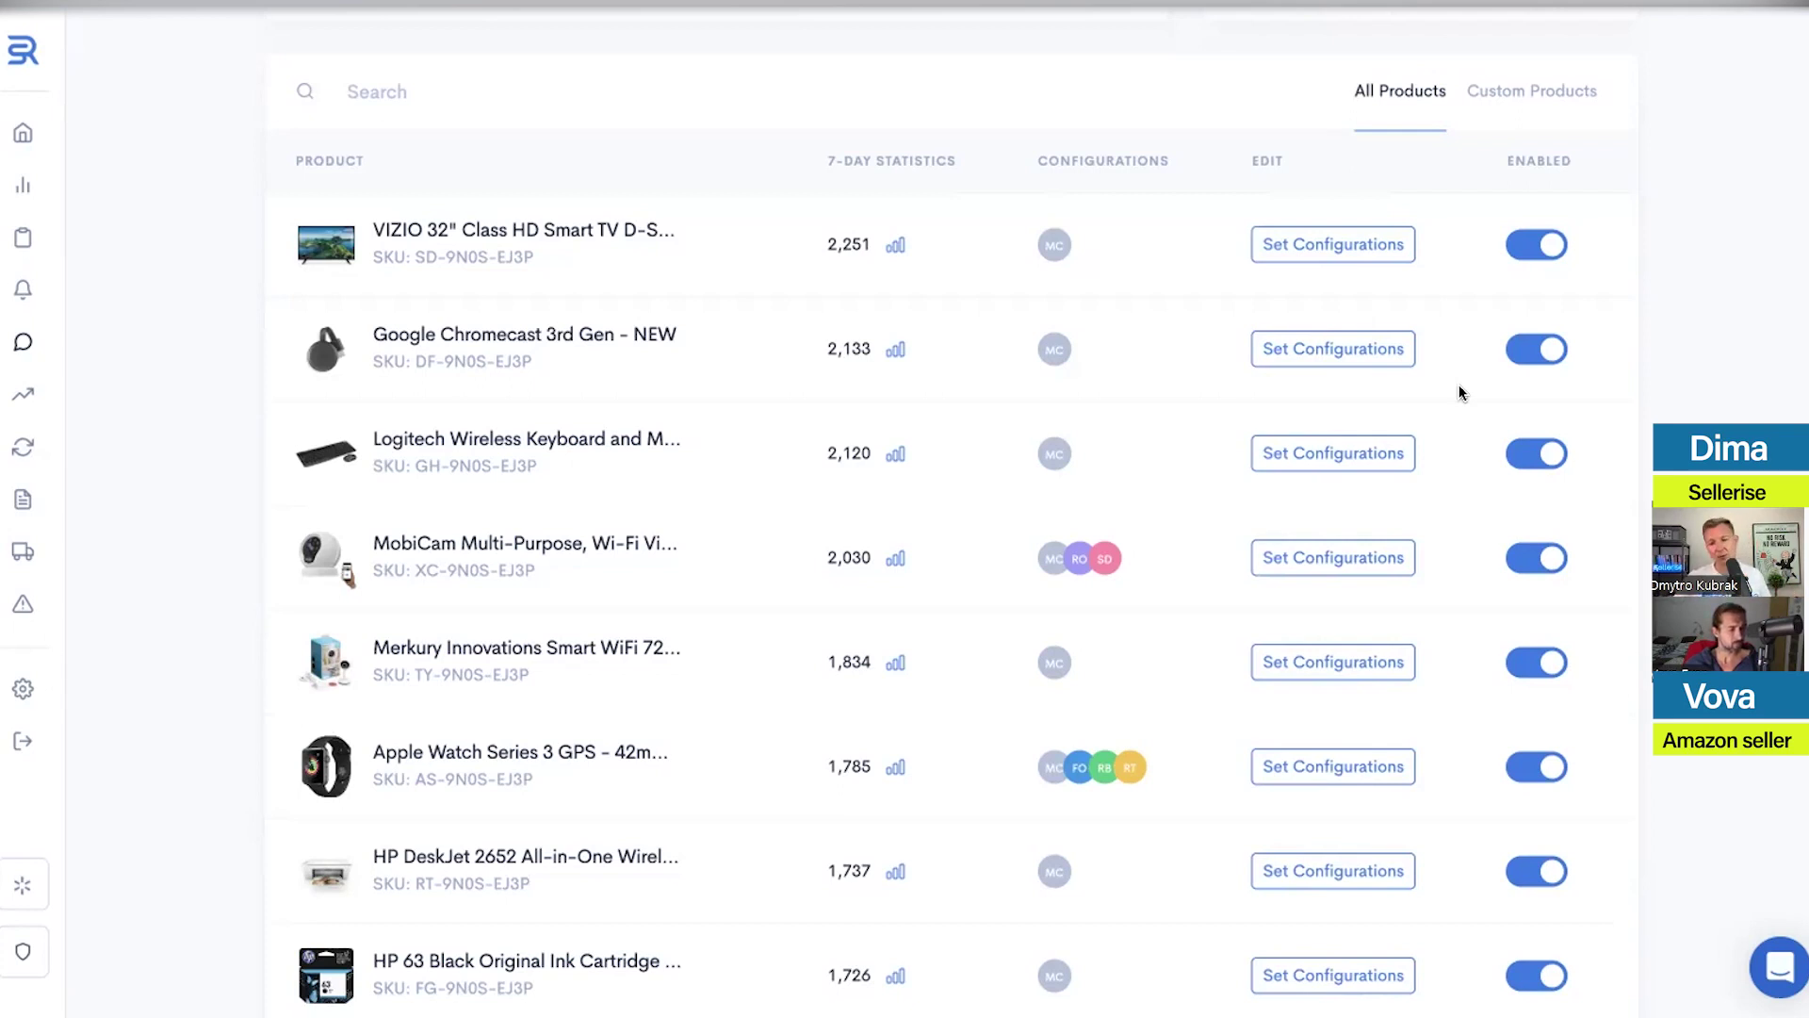
{"action": "left_click", "coordinate": [1538, 349]}
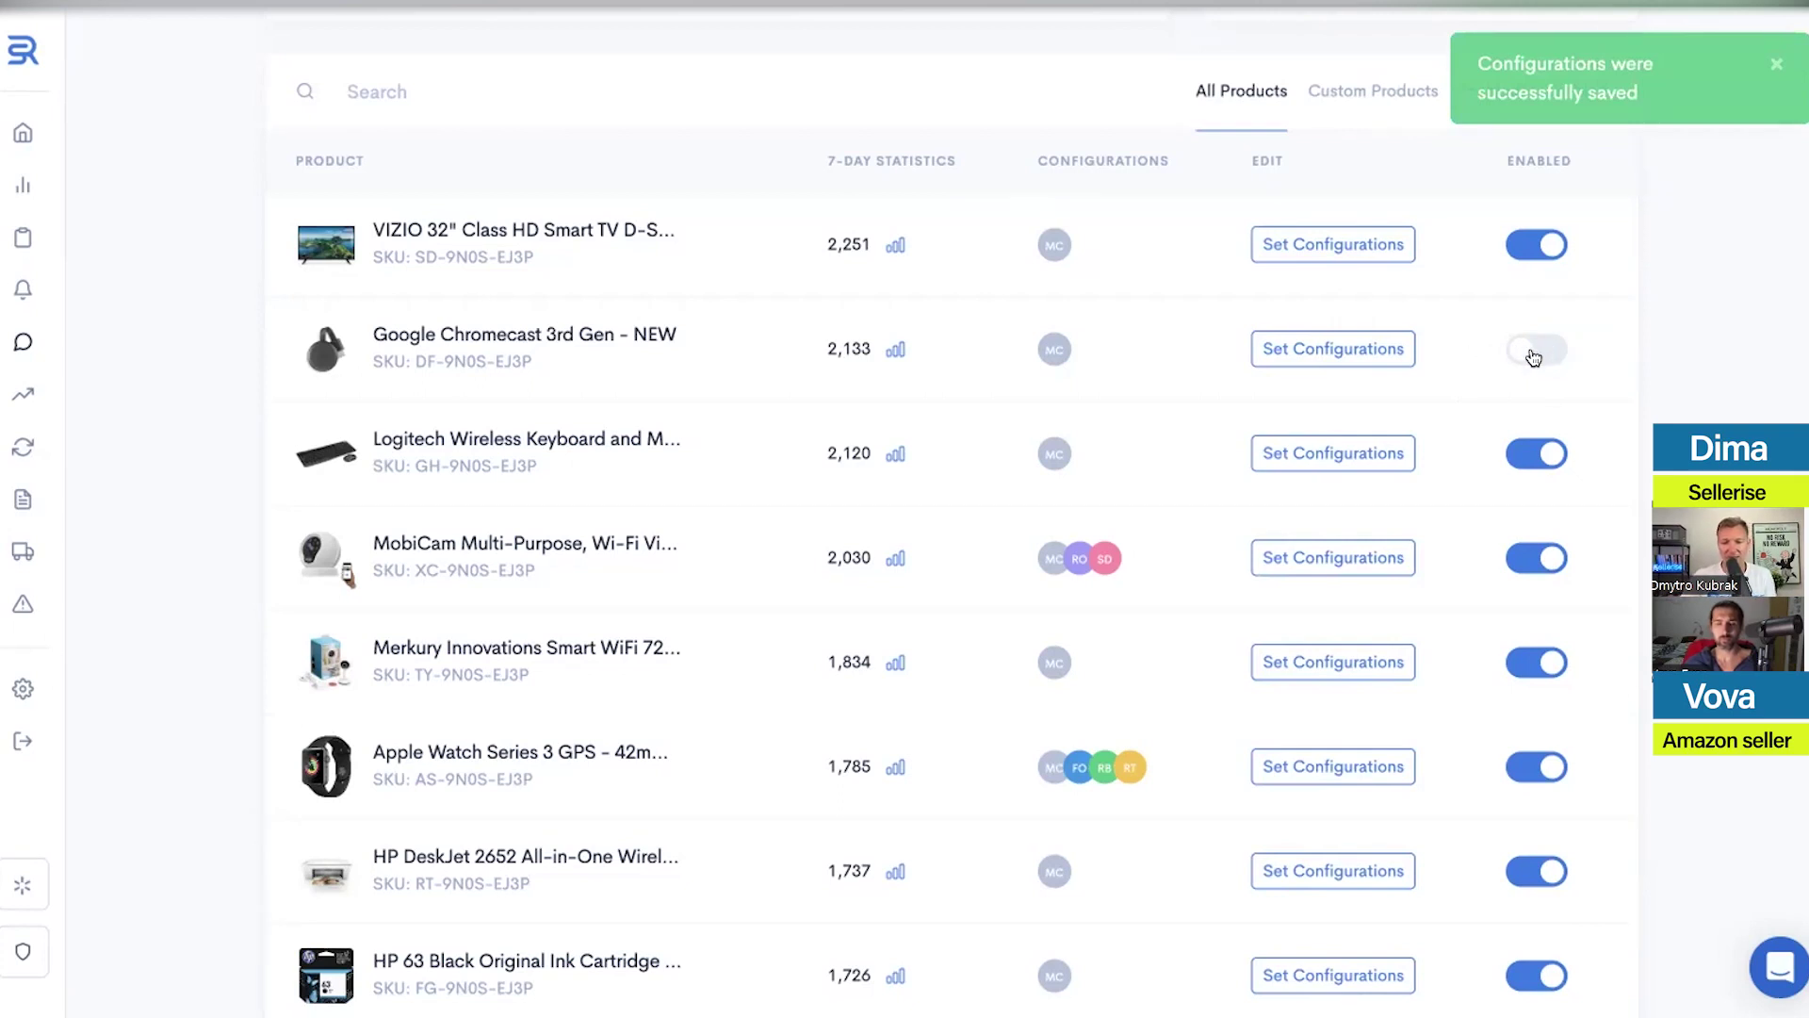
{"action": "left_click", "coordinate": [1534, 356]}
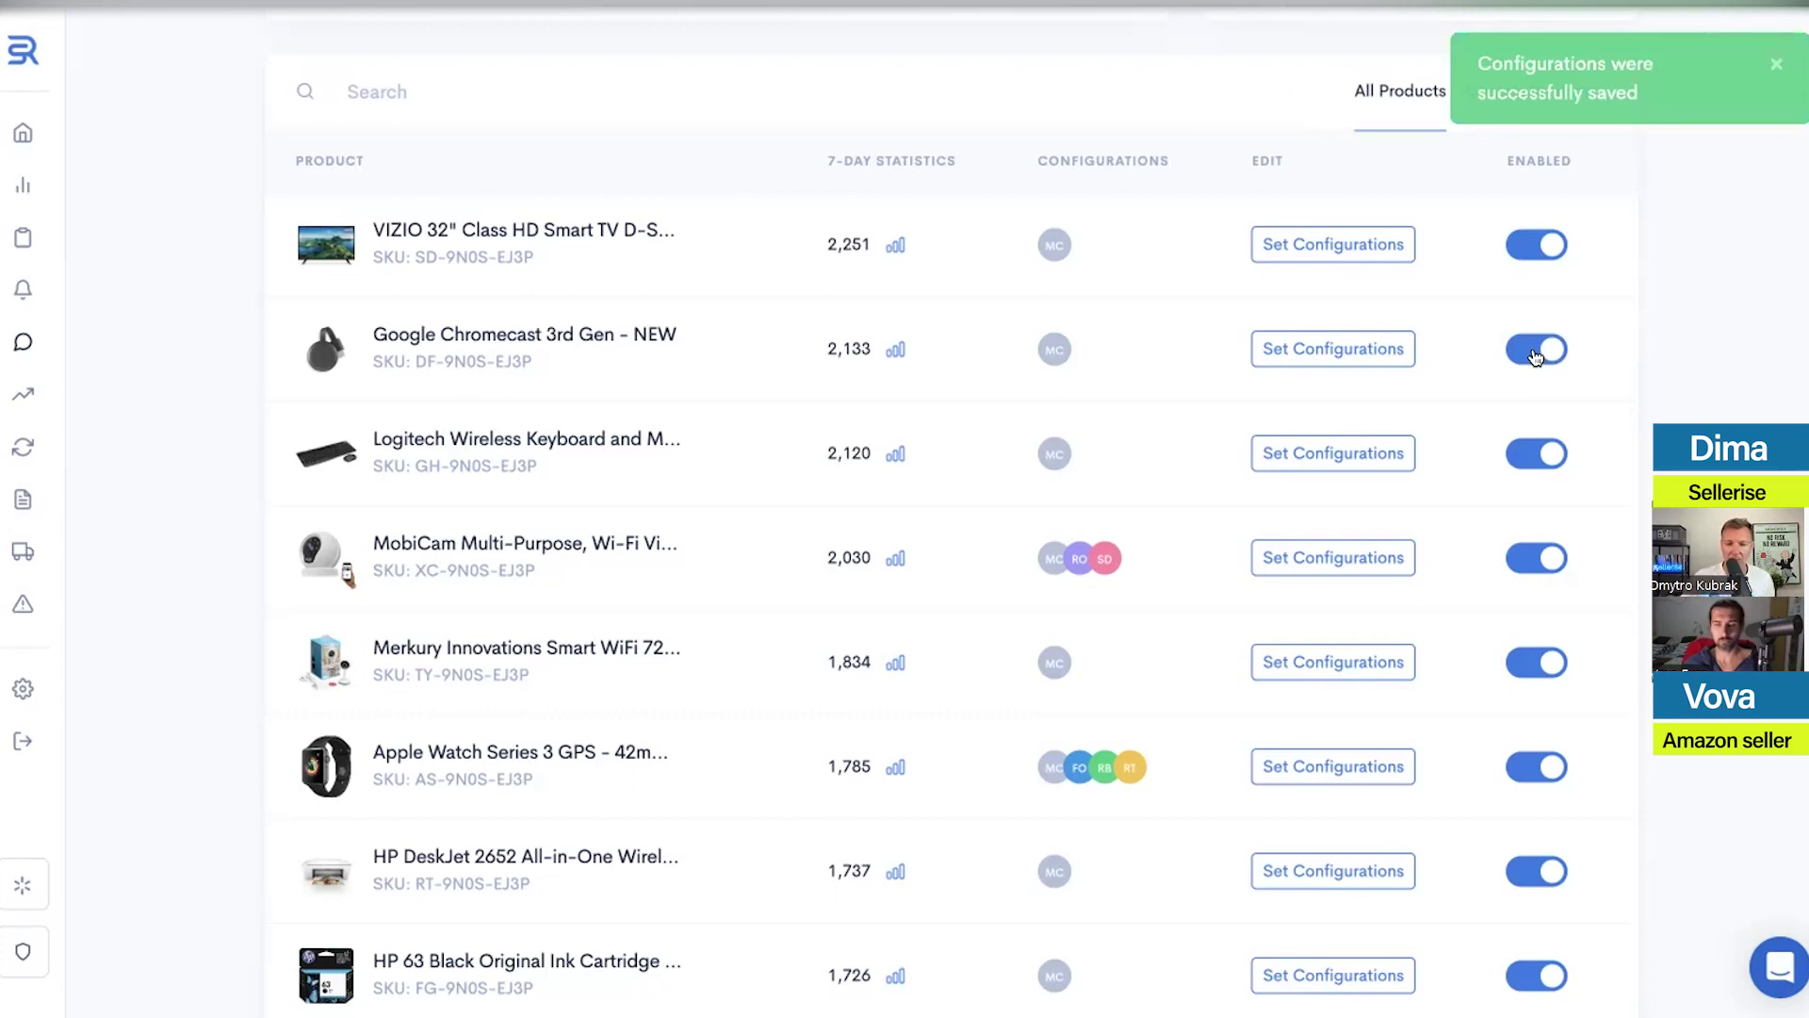
Open the Review Downloader tool and dismiss the notice about the 10 000 review limit
{"action": "scroll", "coordinate": [1333, 351], "scroll_direction": "up", "scroll_amount": 10}
{"action": "mouse_move", "coordinate": [2, 202]}
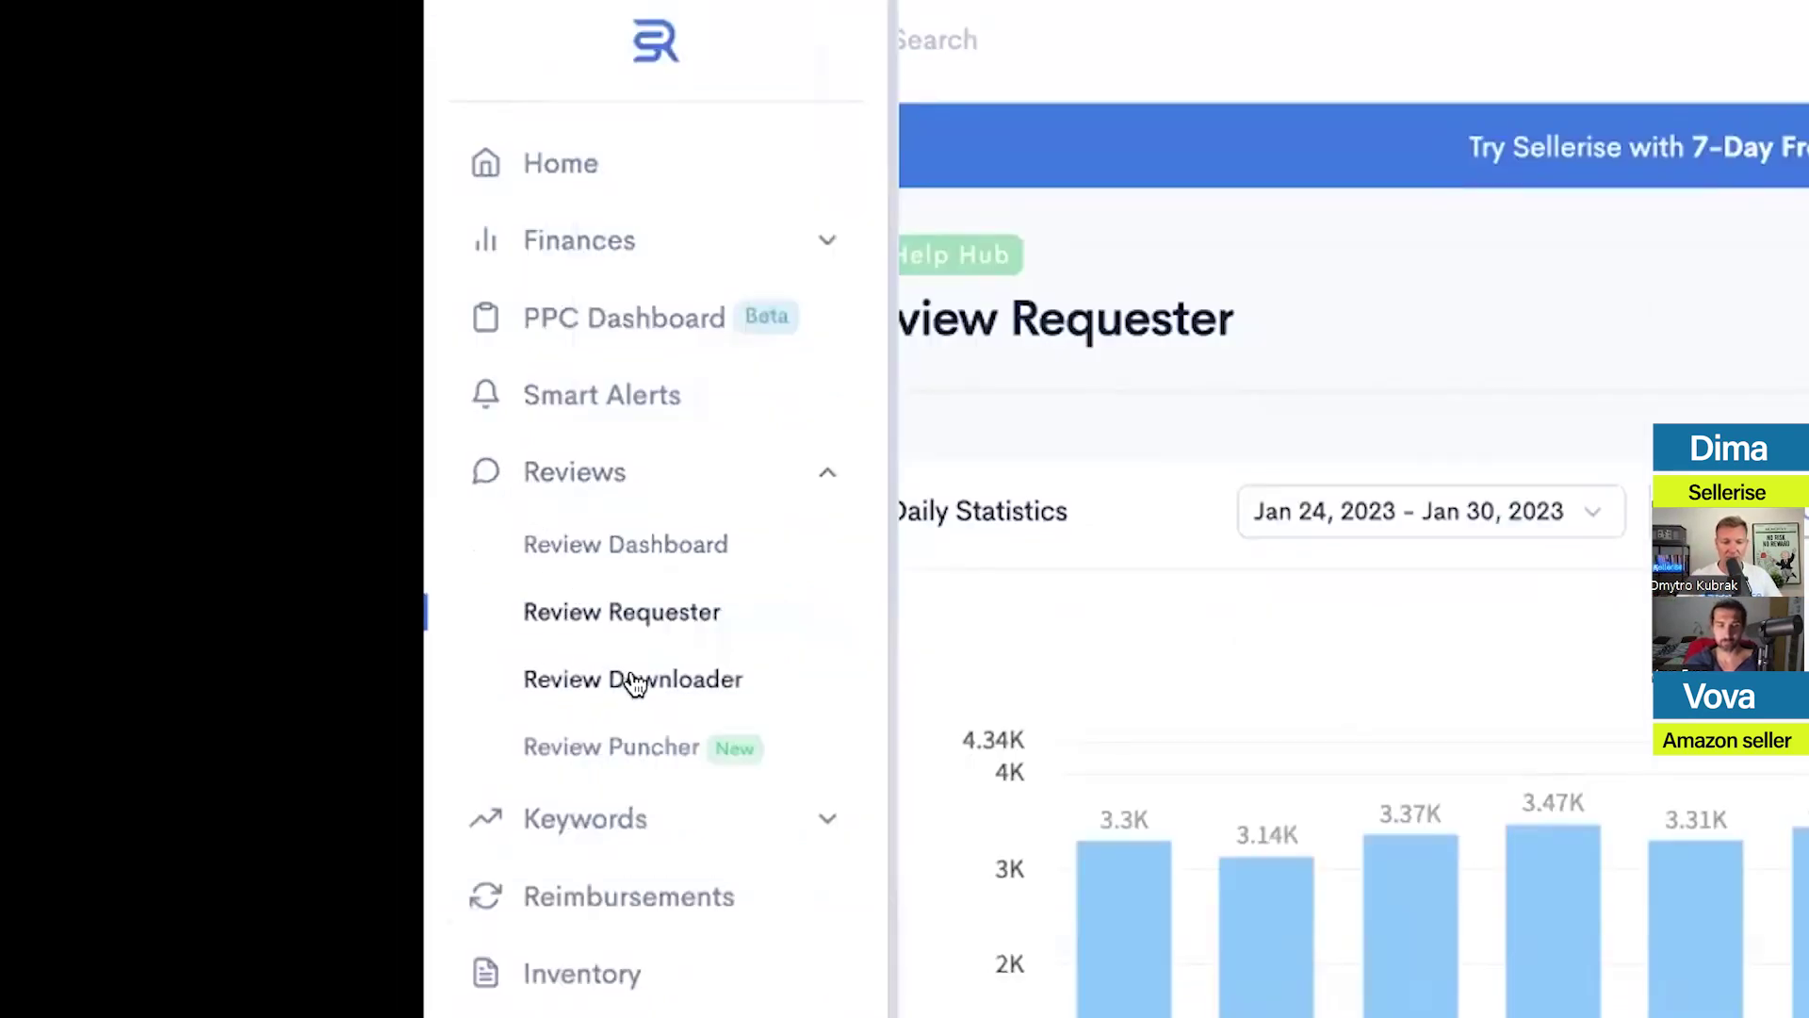
{"action": "left_click", "coordinate": [582, 683]}
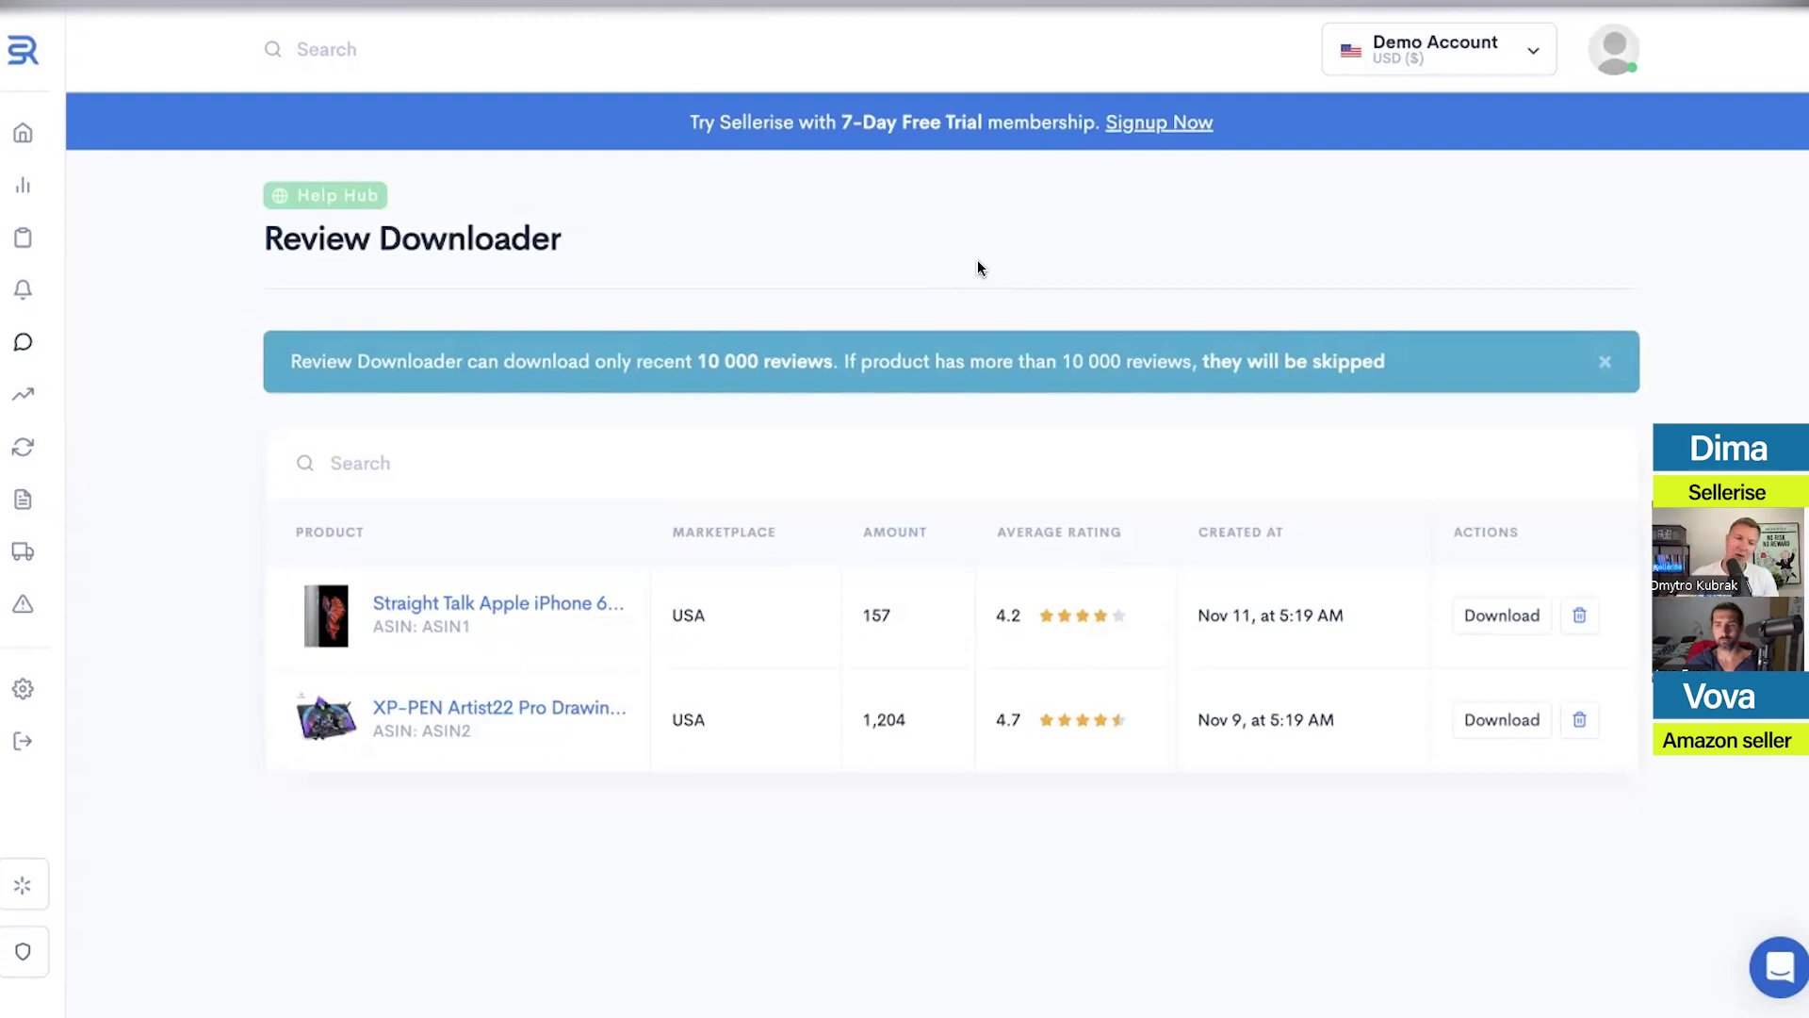
{"action": "mouse_move", "coordinate": [57, 509]}
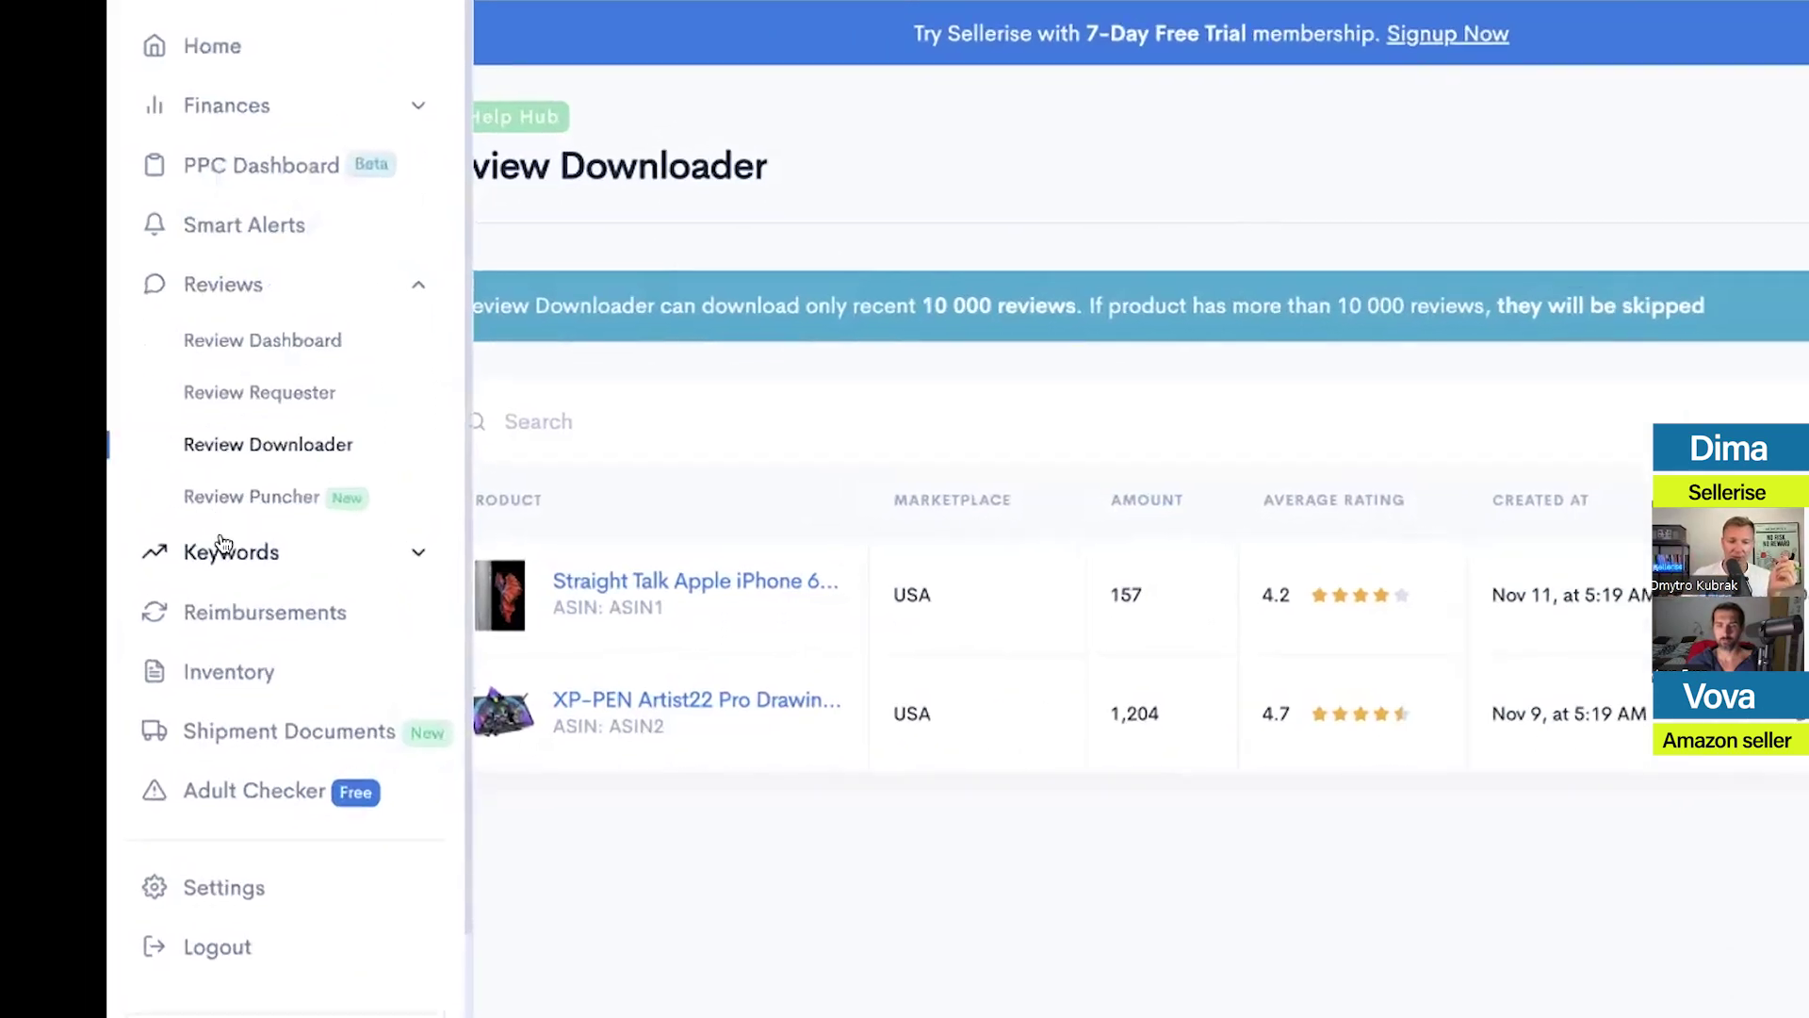
{"action": "left_click", "coordinate": [89, 575]}
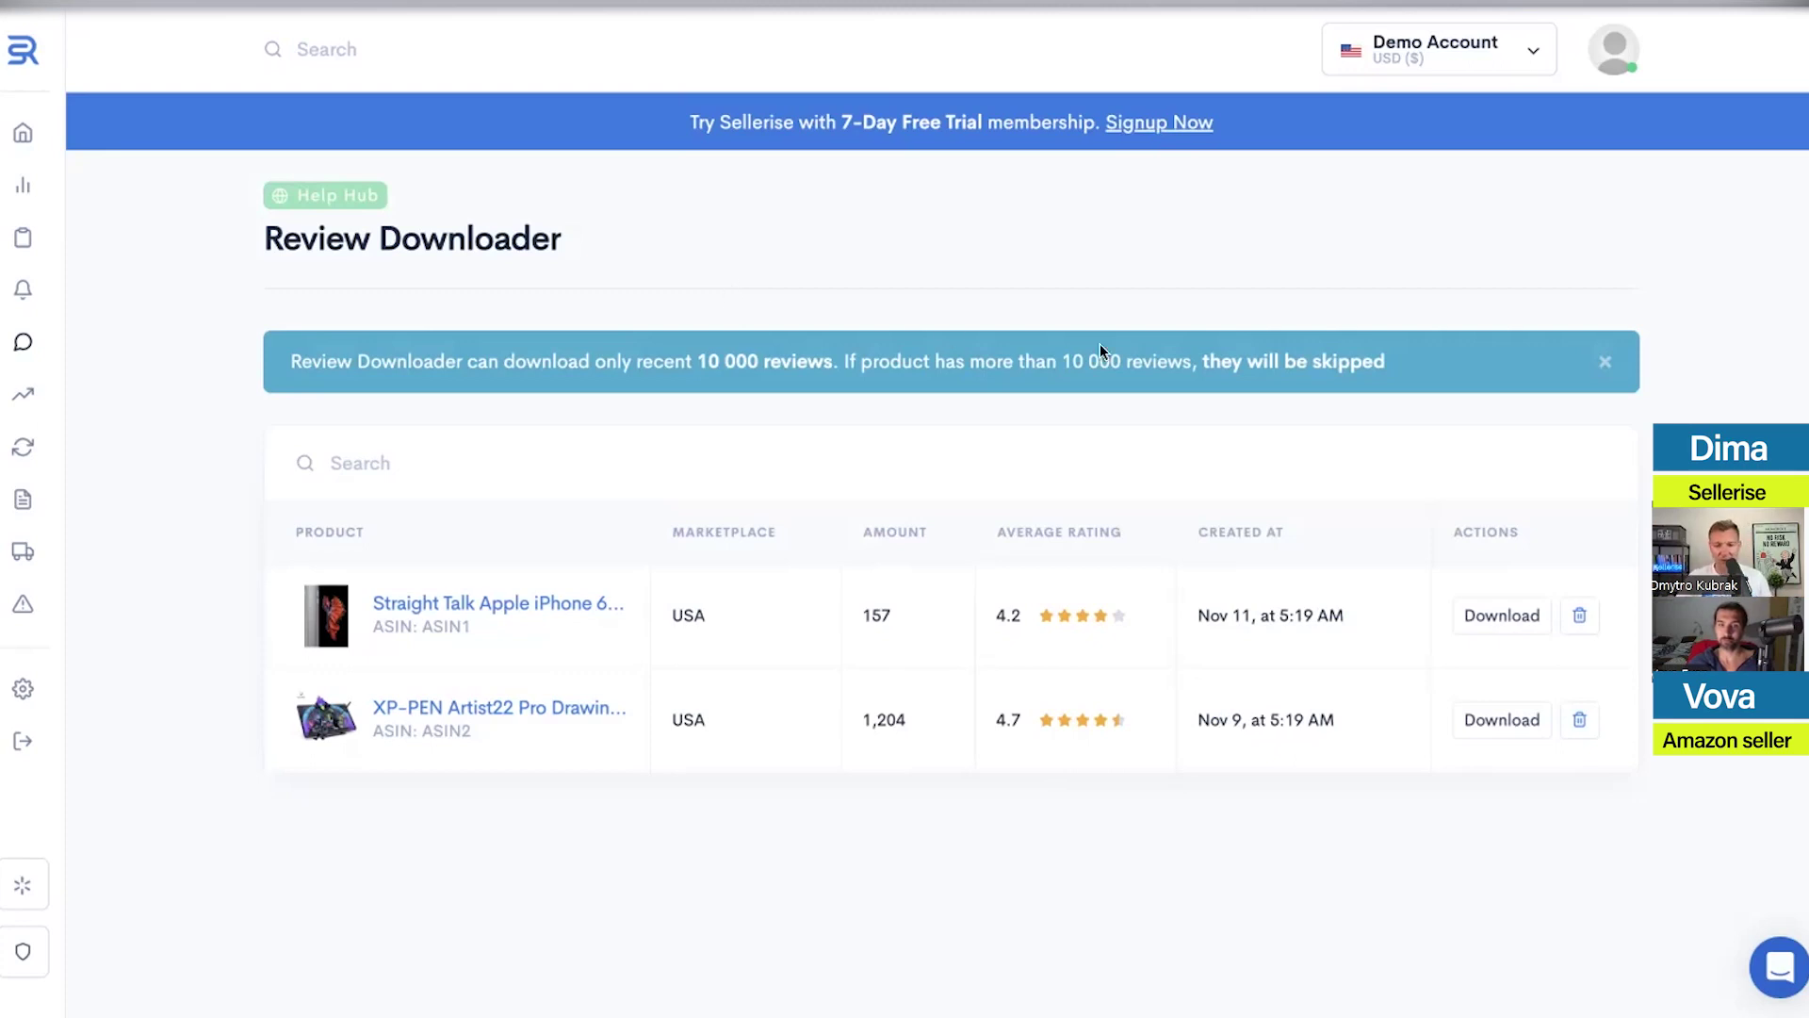
{"action": "left_click", "coordinate": [1605, 362]}
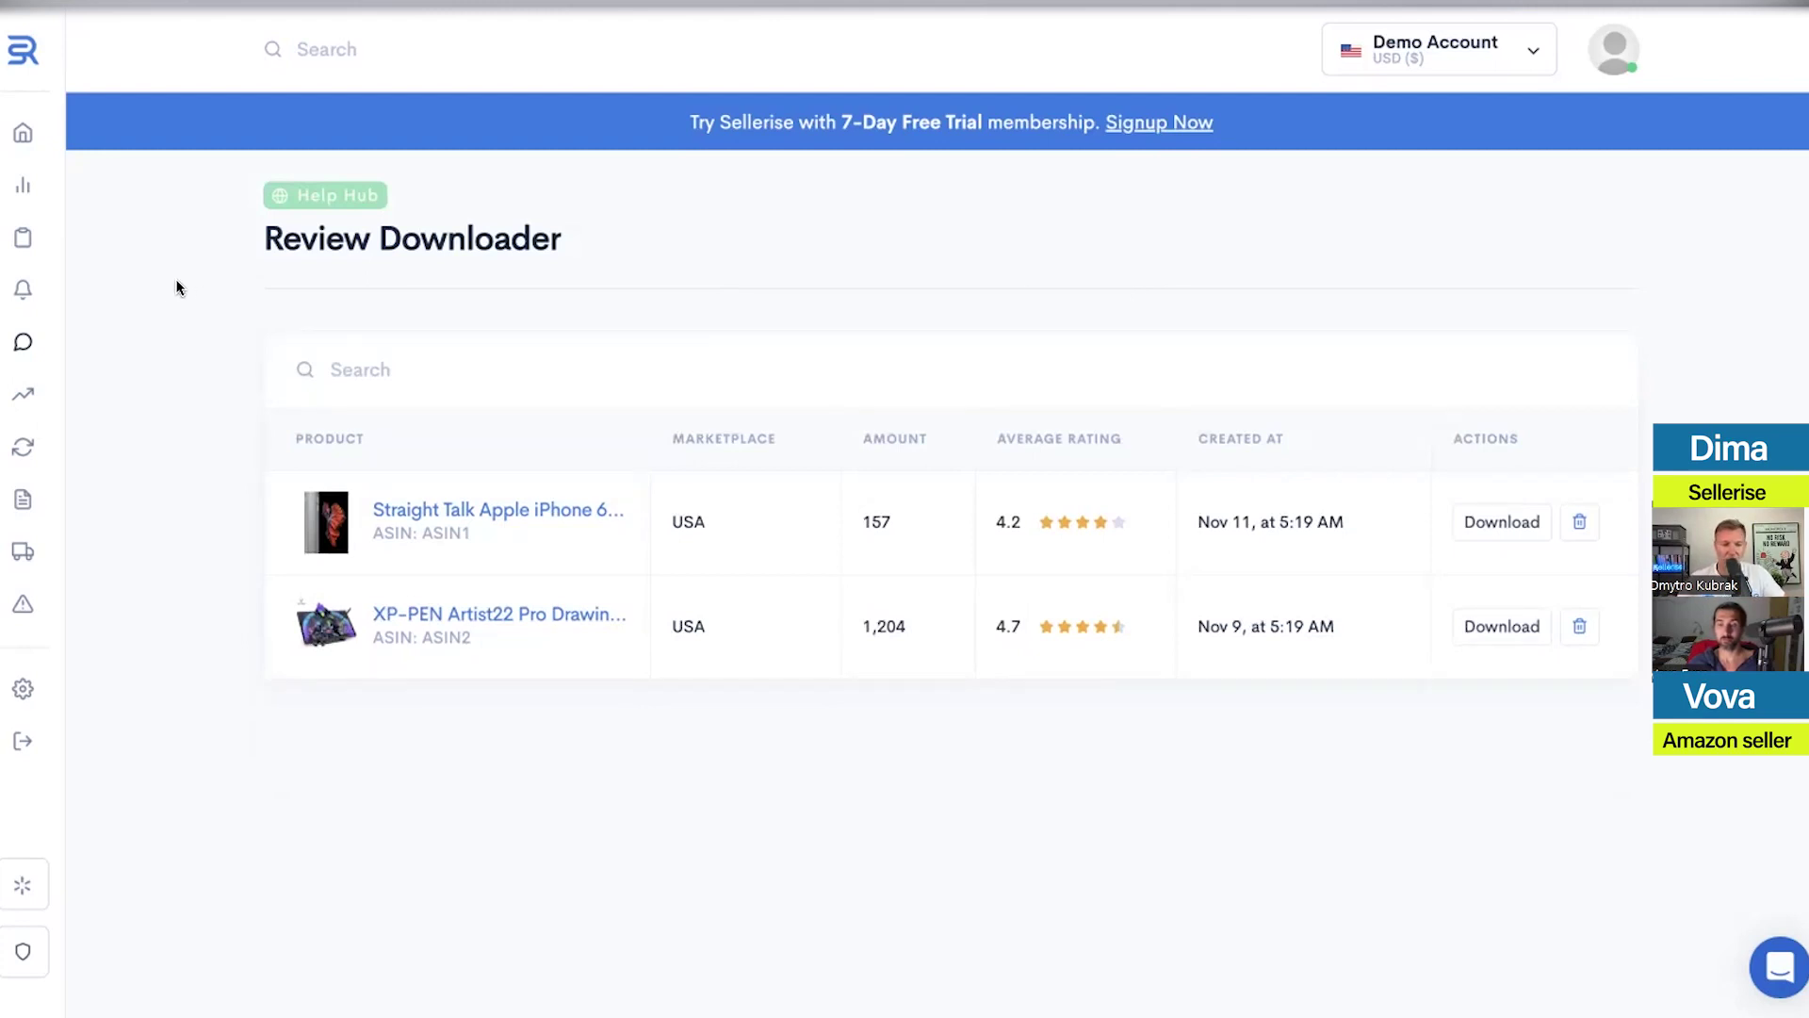
Open the Review Puncher tool and examine its daily statistics and configuration summary
{"action": "mouse_move", "coordinate": [69, 383]}
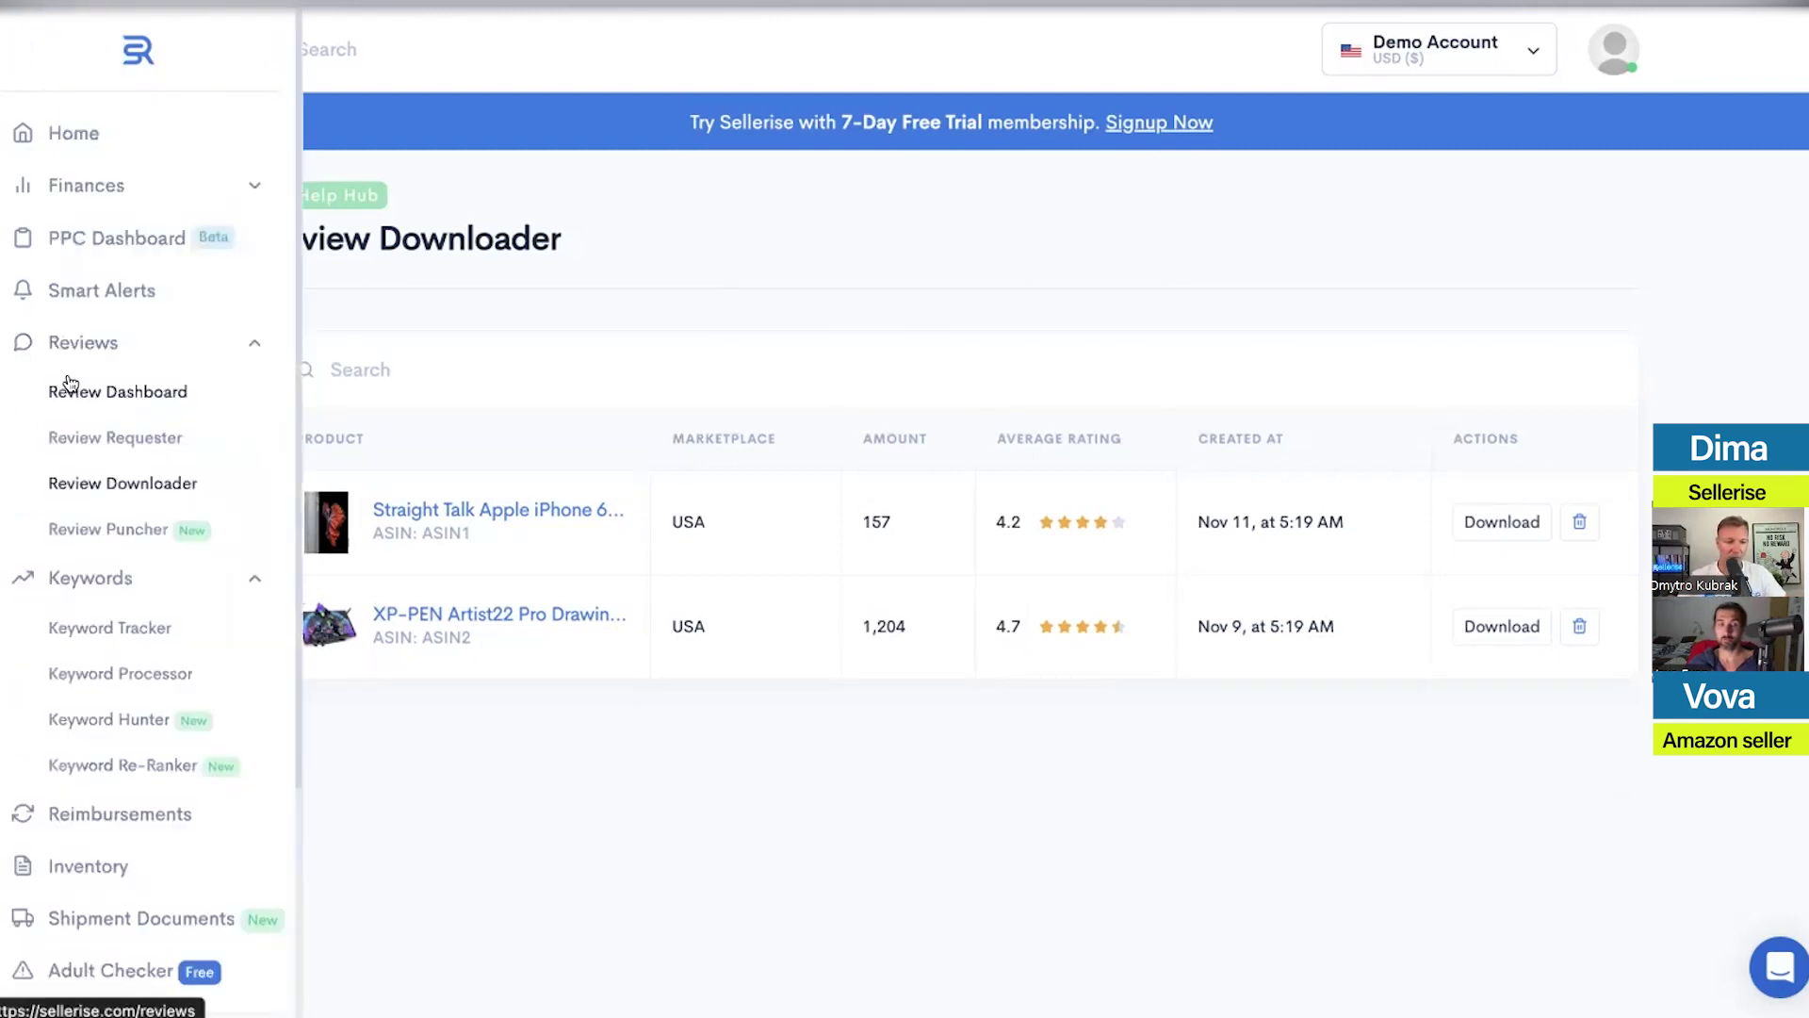
{"action": "left_click", "coordinate": [107, 530]}
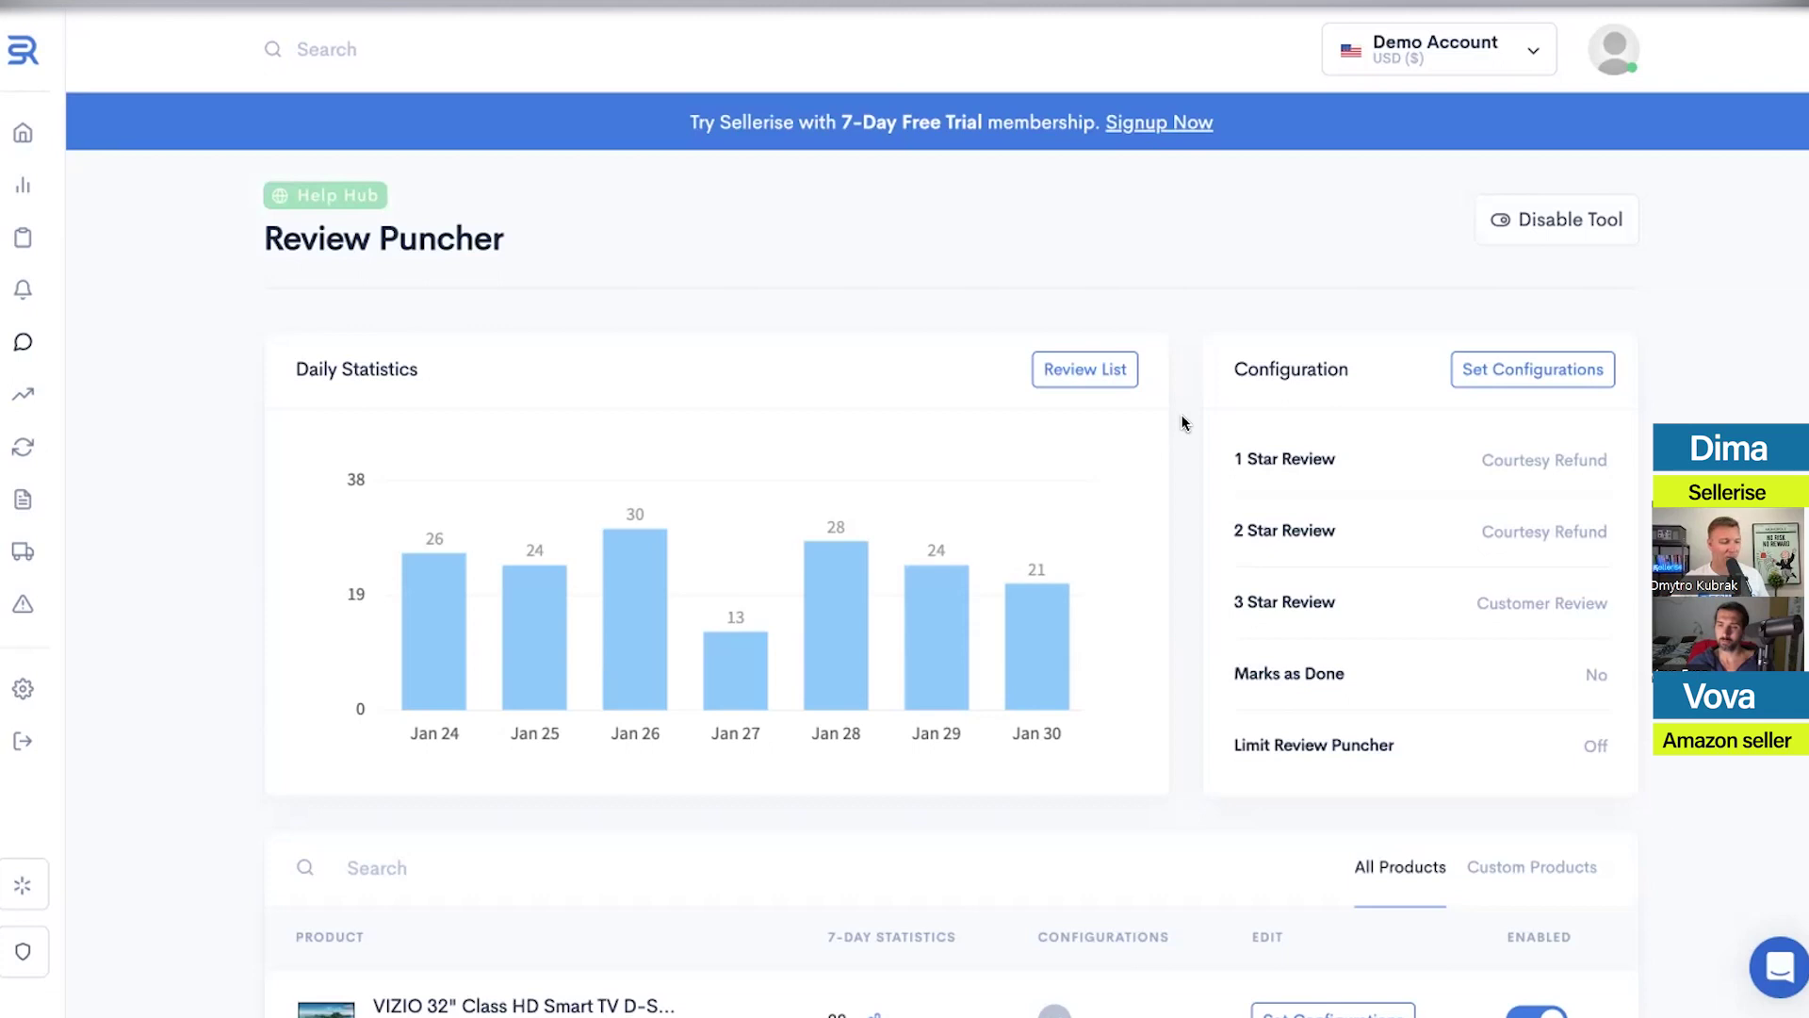
{"action": "left_click_drag", "start_coordinate": [265, 238], "coordinate": [506, 229]}
{"action": "left_click", "coordinate": [509, 236]}
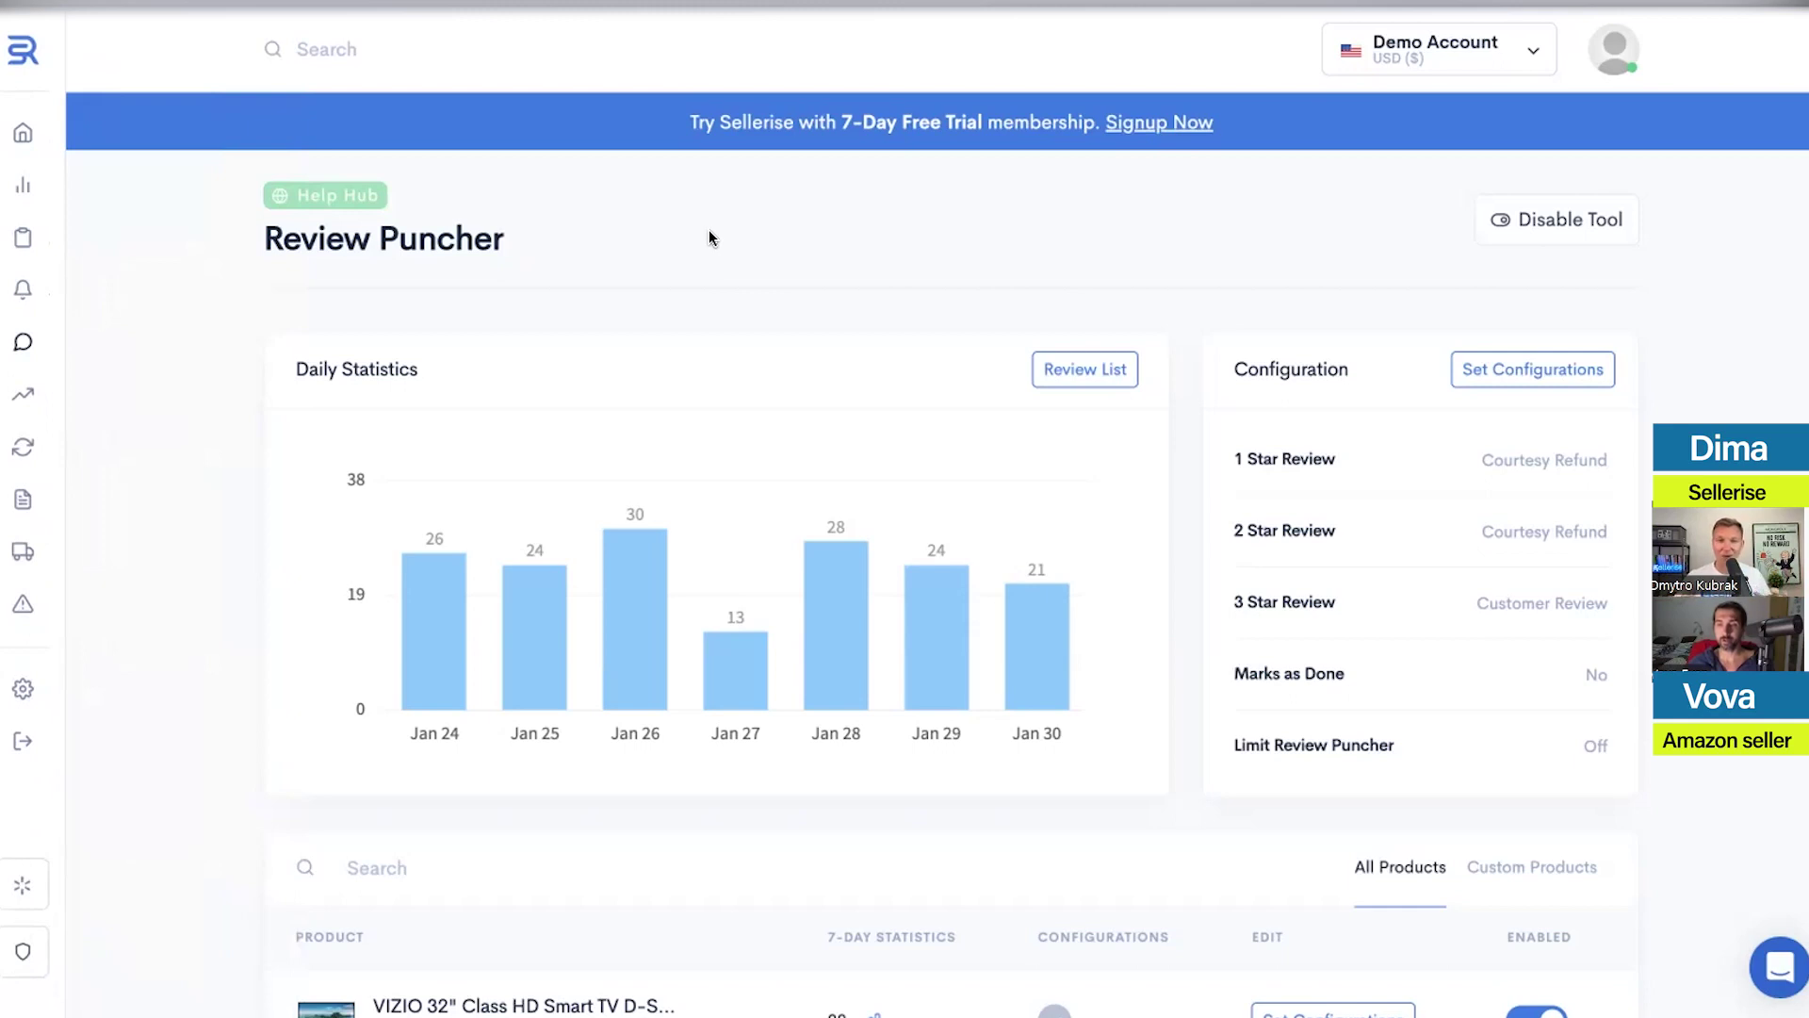
{"action": "left_click_drag", "start_coordinate": [265, 239], "coordinate": [513, 243]}
{"action": "left_click", "coordinate": [514, 243]}
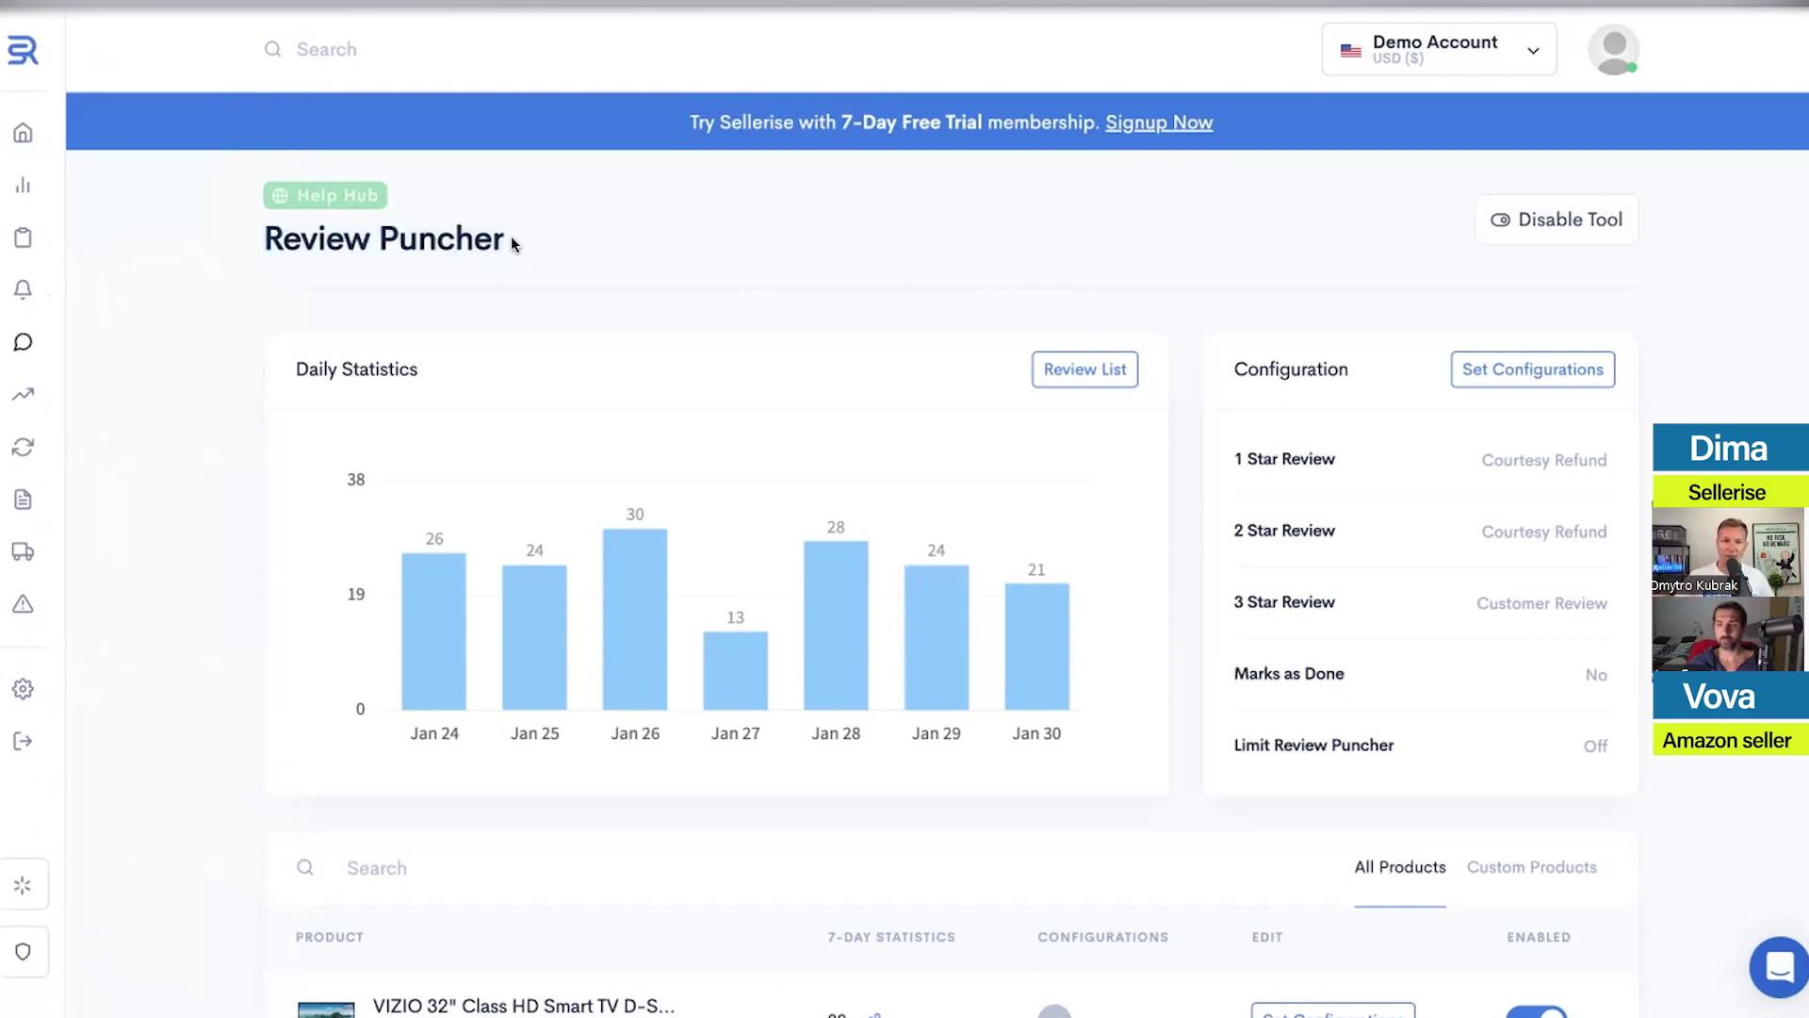
{"action": "left_click_drag", "start_coordinate": [514, 242], "coordinate": [260, 241]}
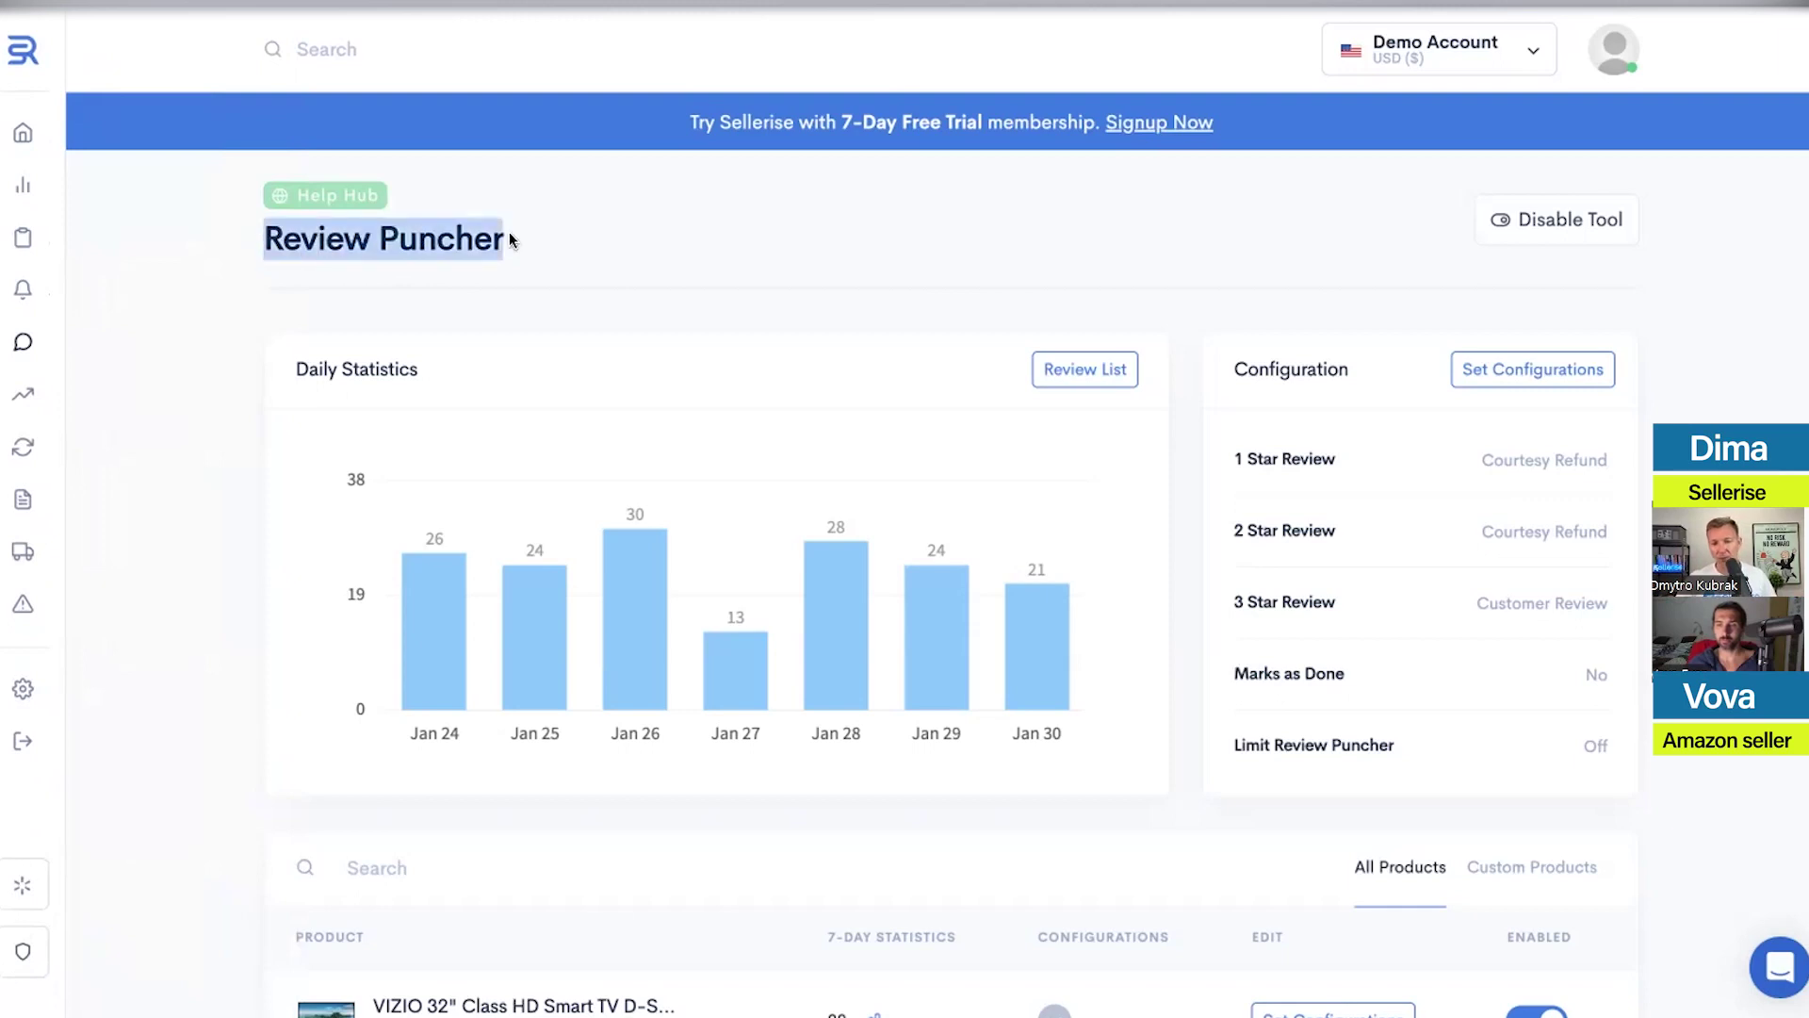
{"action": "left_click", "coordinate": [552, 240]}
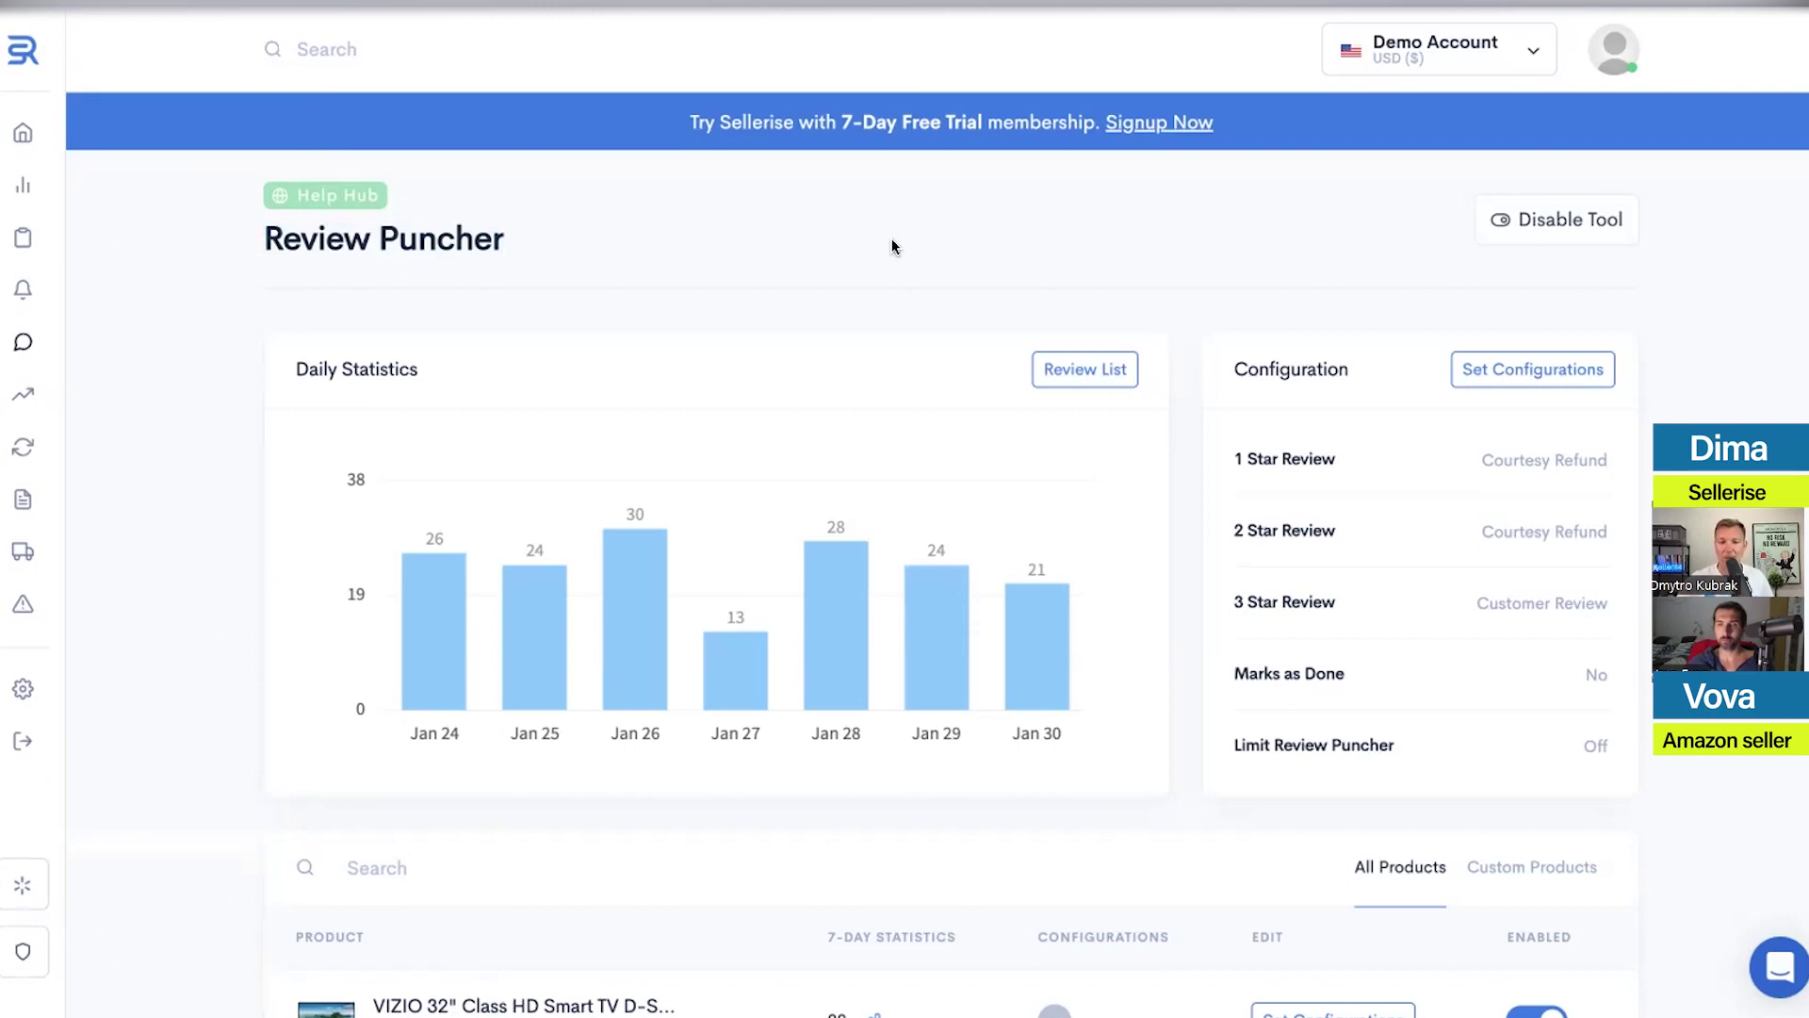
{"action": "scroll", "coordinate": [1186, 253], "scroll_direction": "down", "scroll_amount": 7}
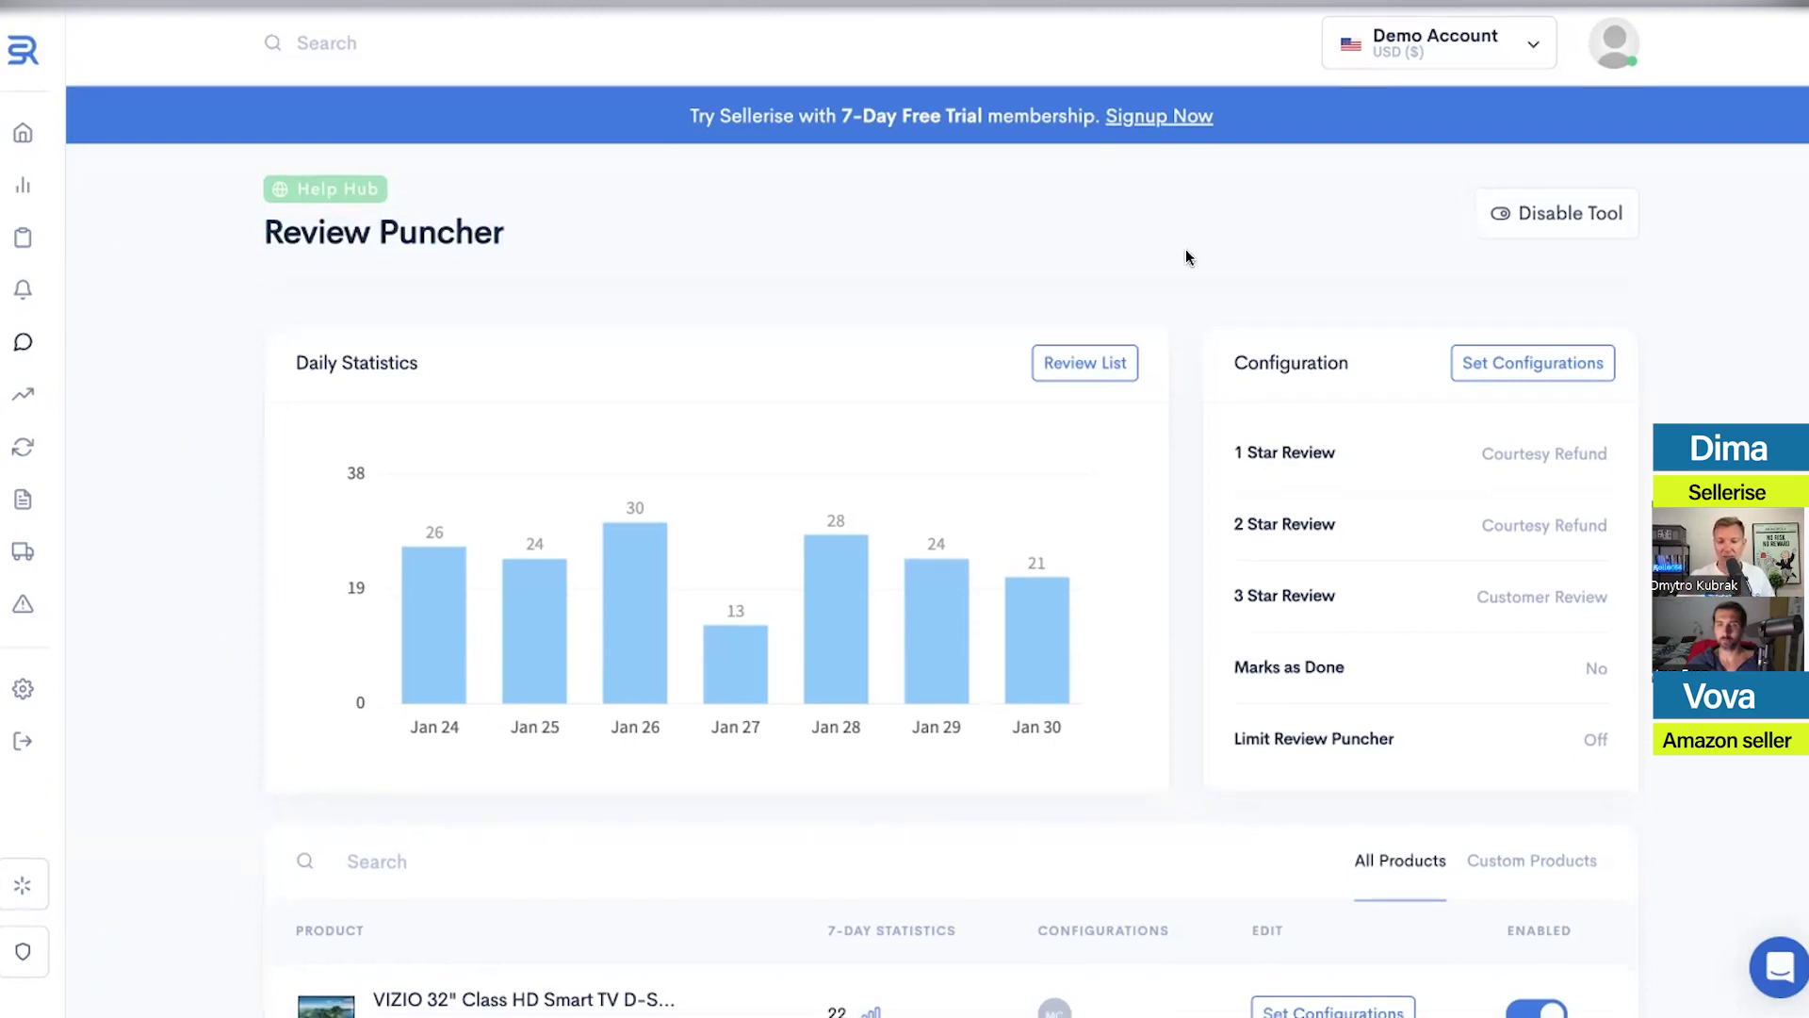
{"action": "scroll", "coordinate": [1186, 256], "scroll_direction": "up", "scroll_amount": 7}
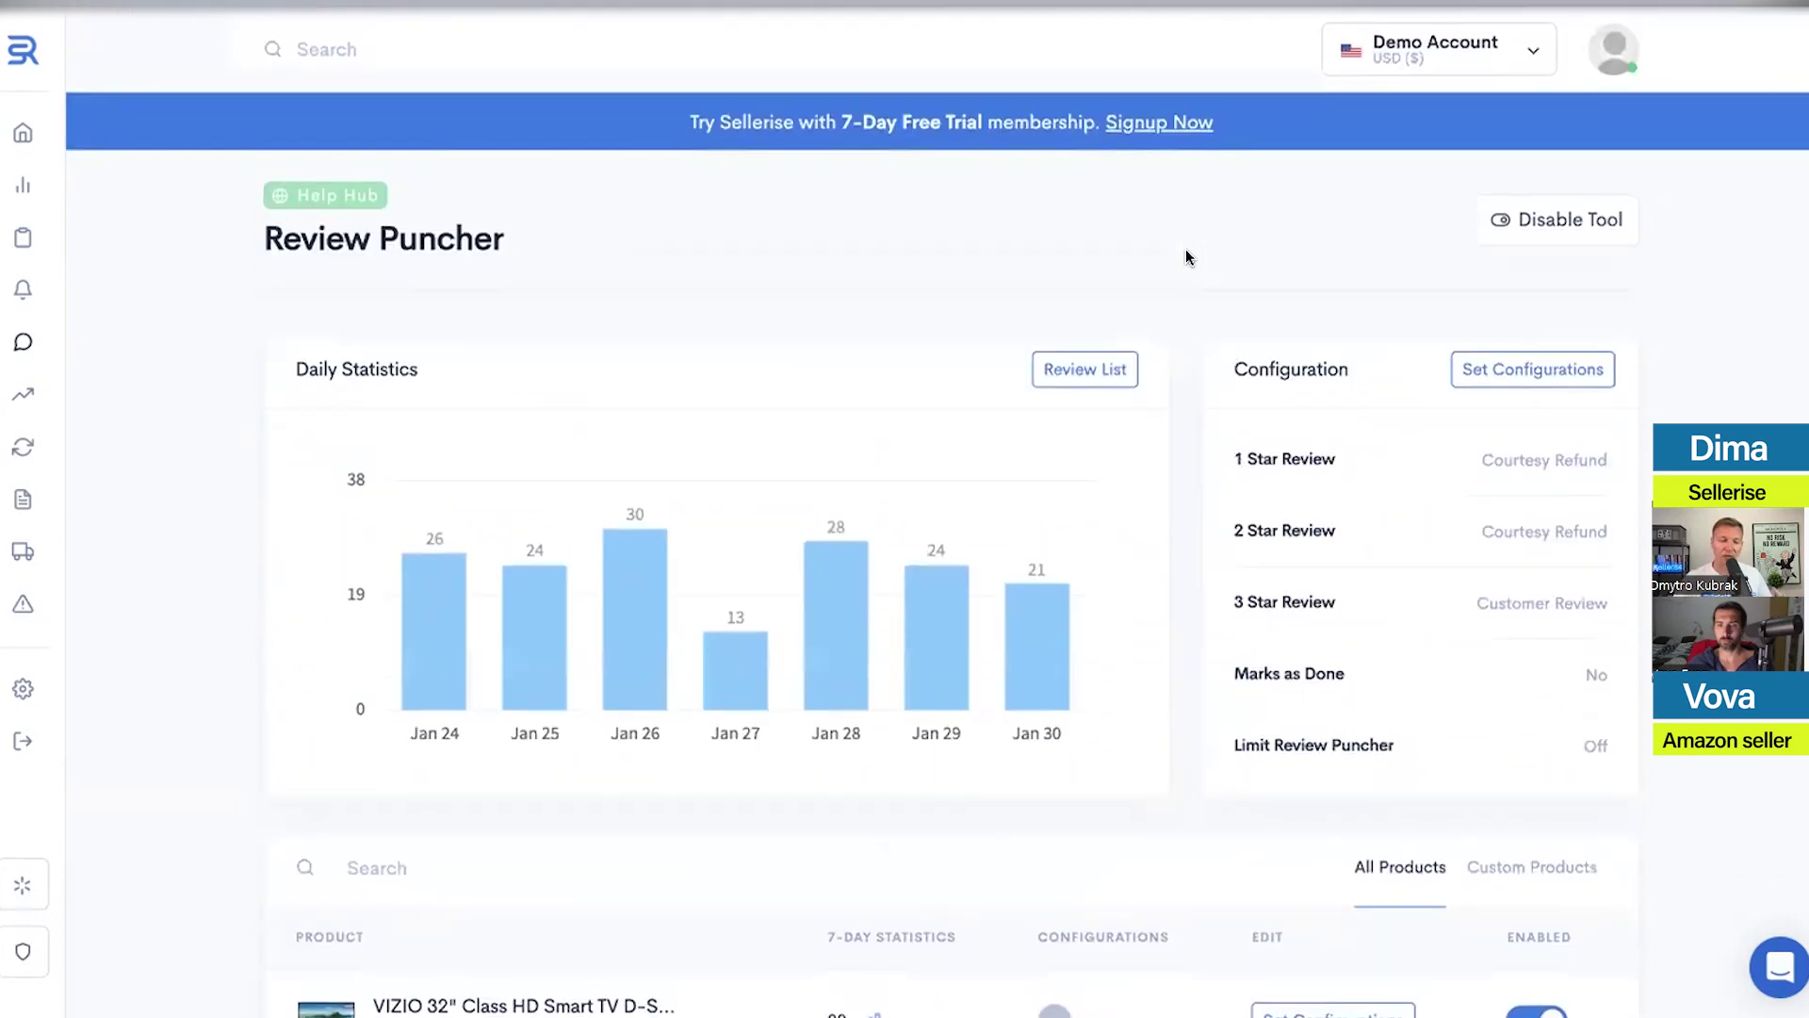
Look over the Review Puncher product list with its seven-day statistics and per-product configurations
{"action": "scroll", "coordinate": [1185, 255], "scroll_direction": "down", "scroll_amount": 2}
{"action": "scroll", "coordinate": [1186, 254], "scroll_direction": "up", "scroll_amount": 2}
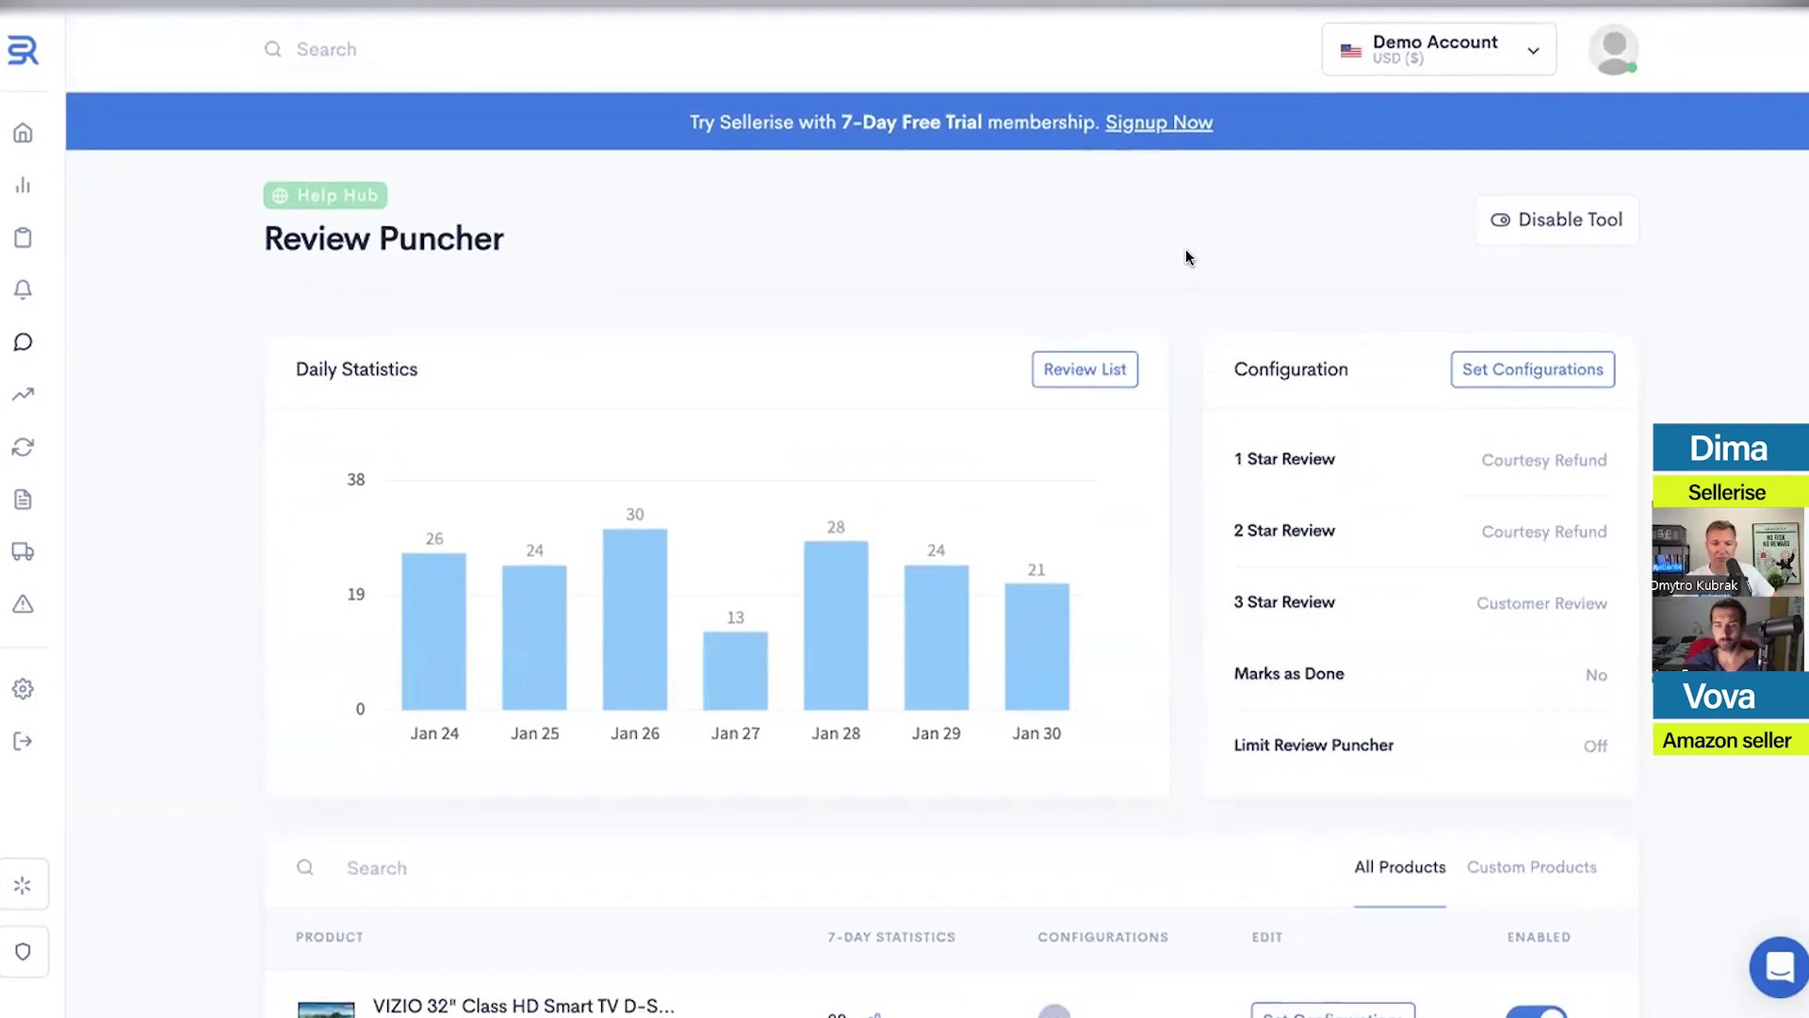
{"action": "mouse_move", "coordinate": [60, 241]}
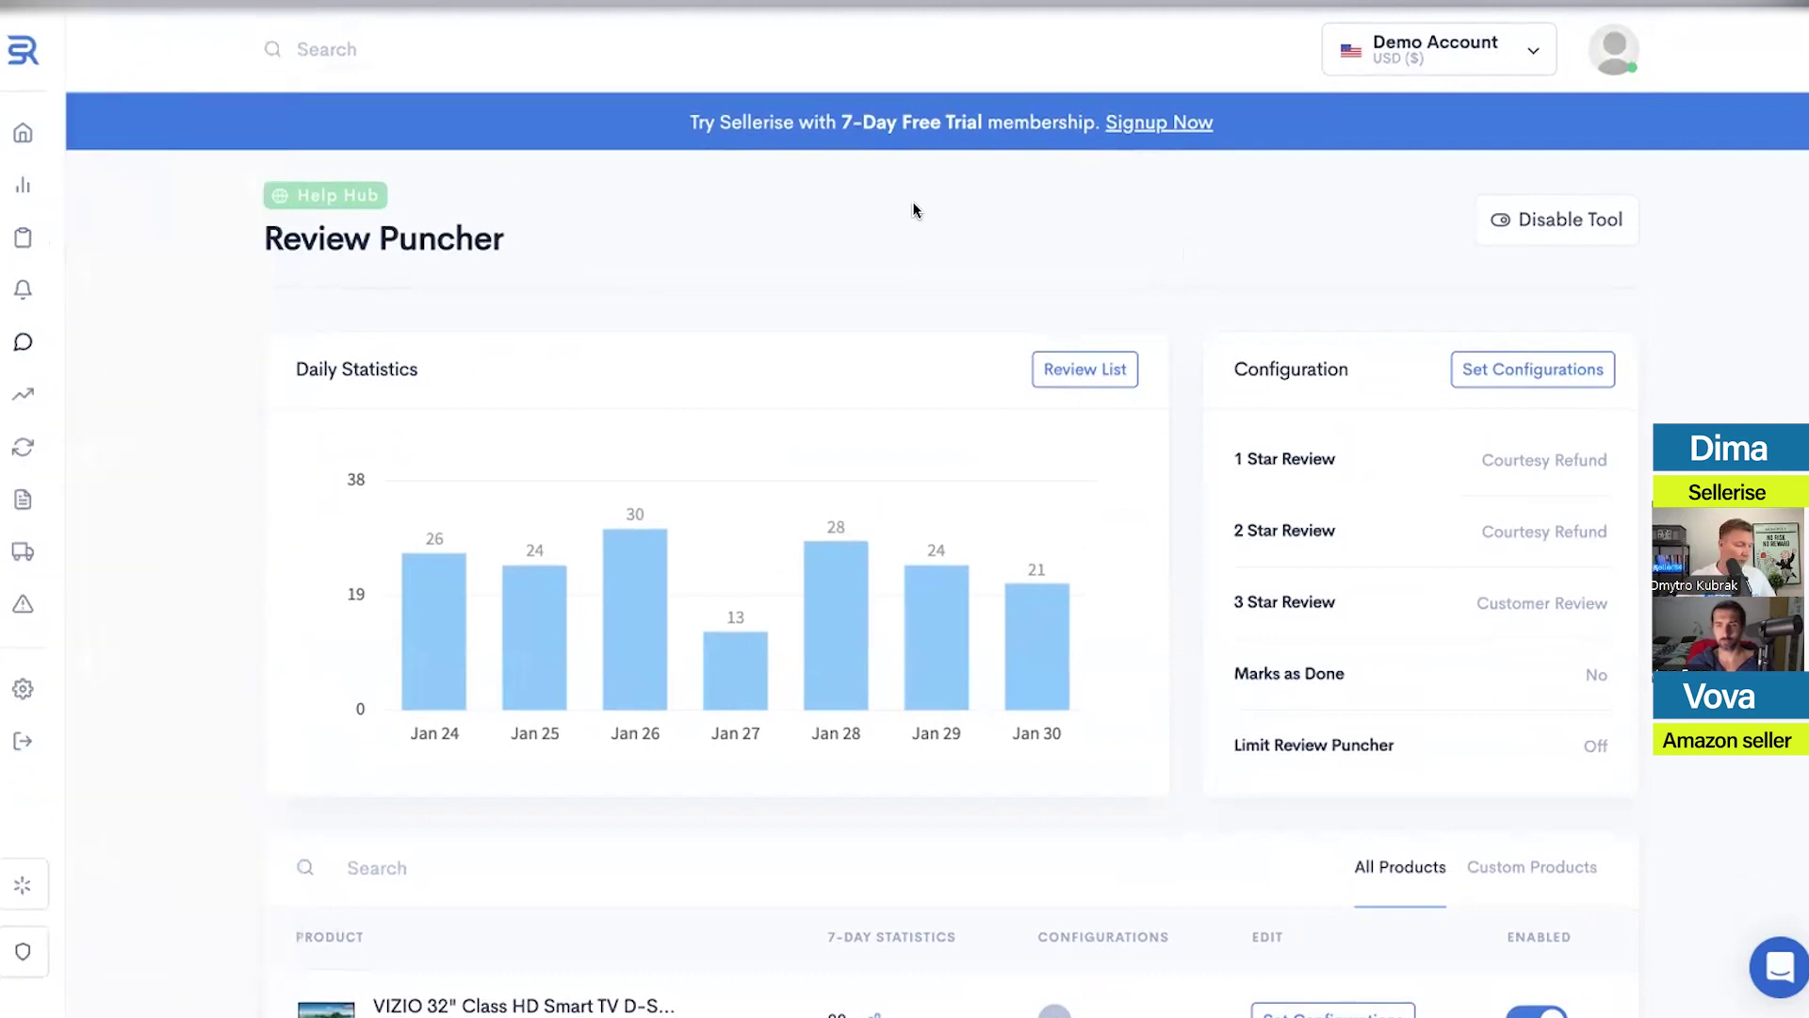
{"action": "scroll", "coordinate": [1191, 235], "scroll_direction": "down", "scroll_amount": 5}
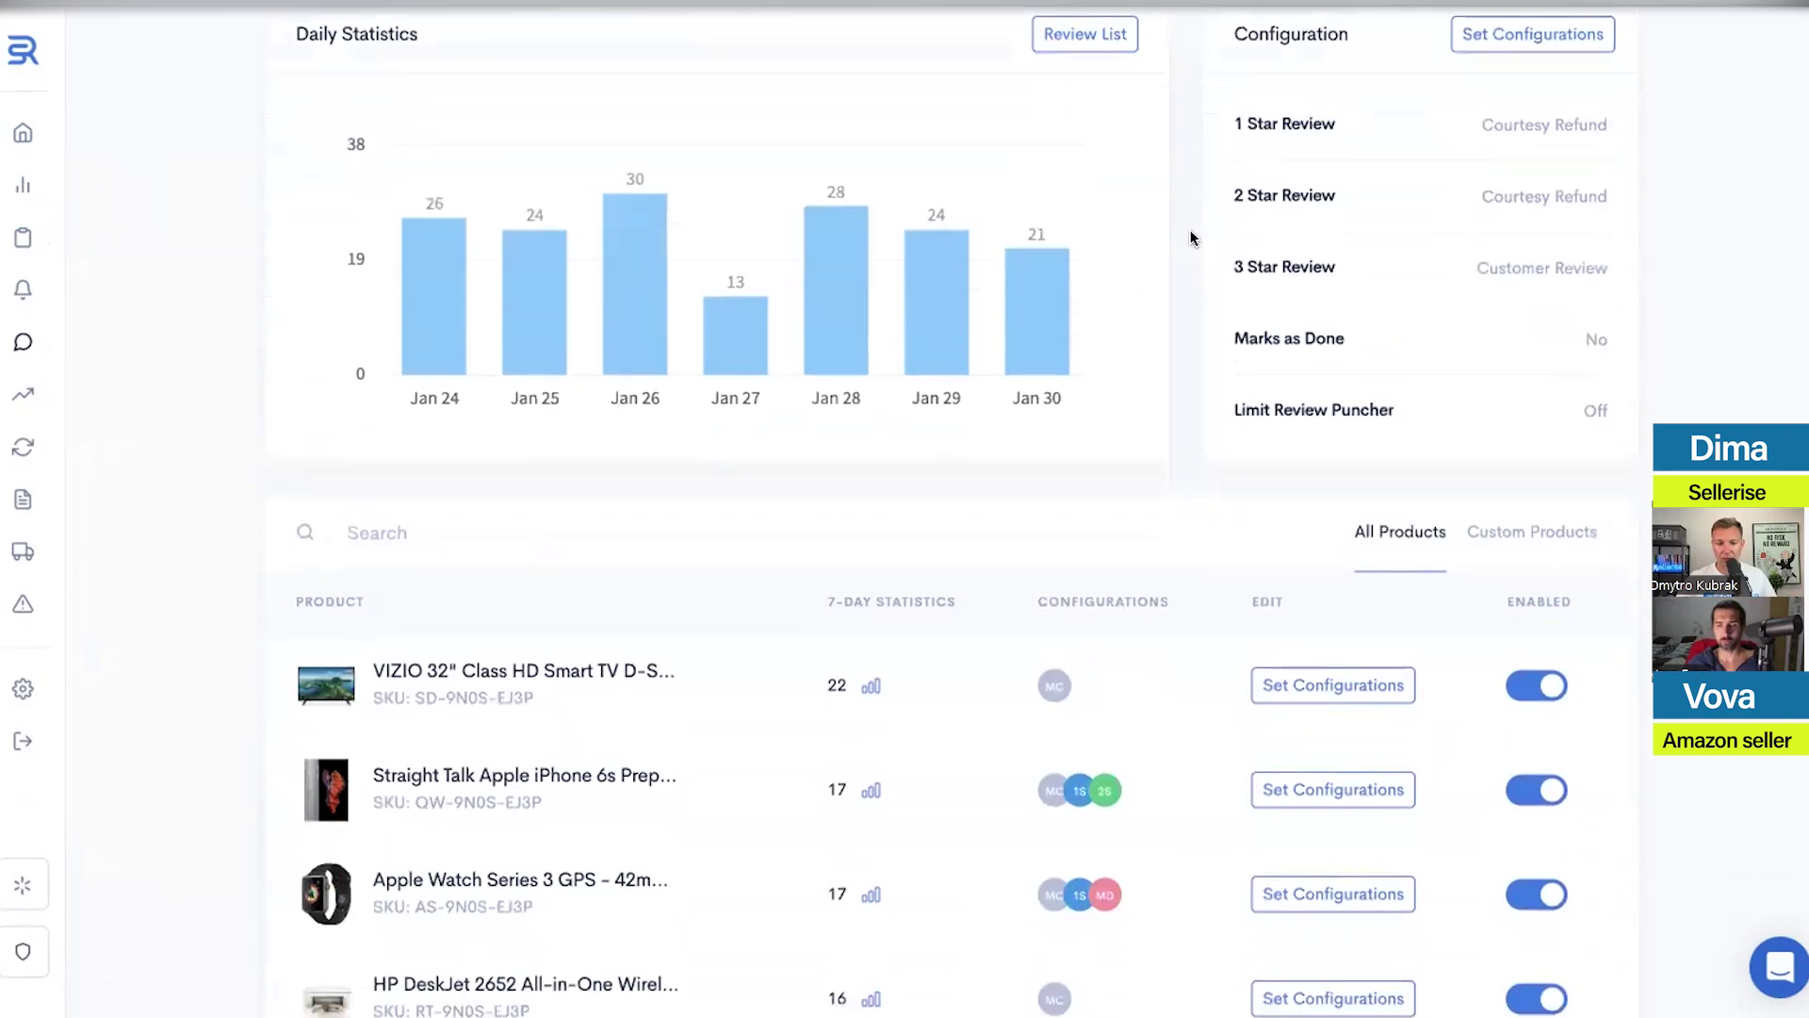
{"action": "scroll", "coordinate": [1191, 237], "scroll_direction": "up", "scroll_amount": 6}
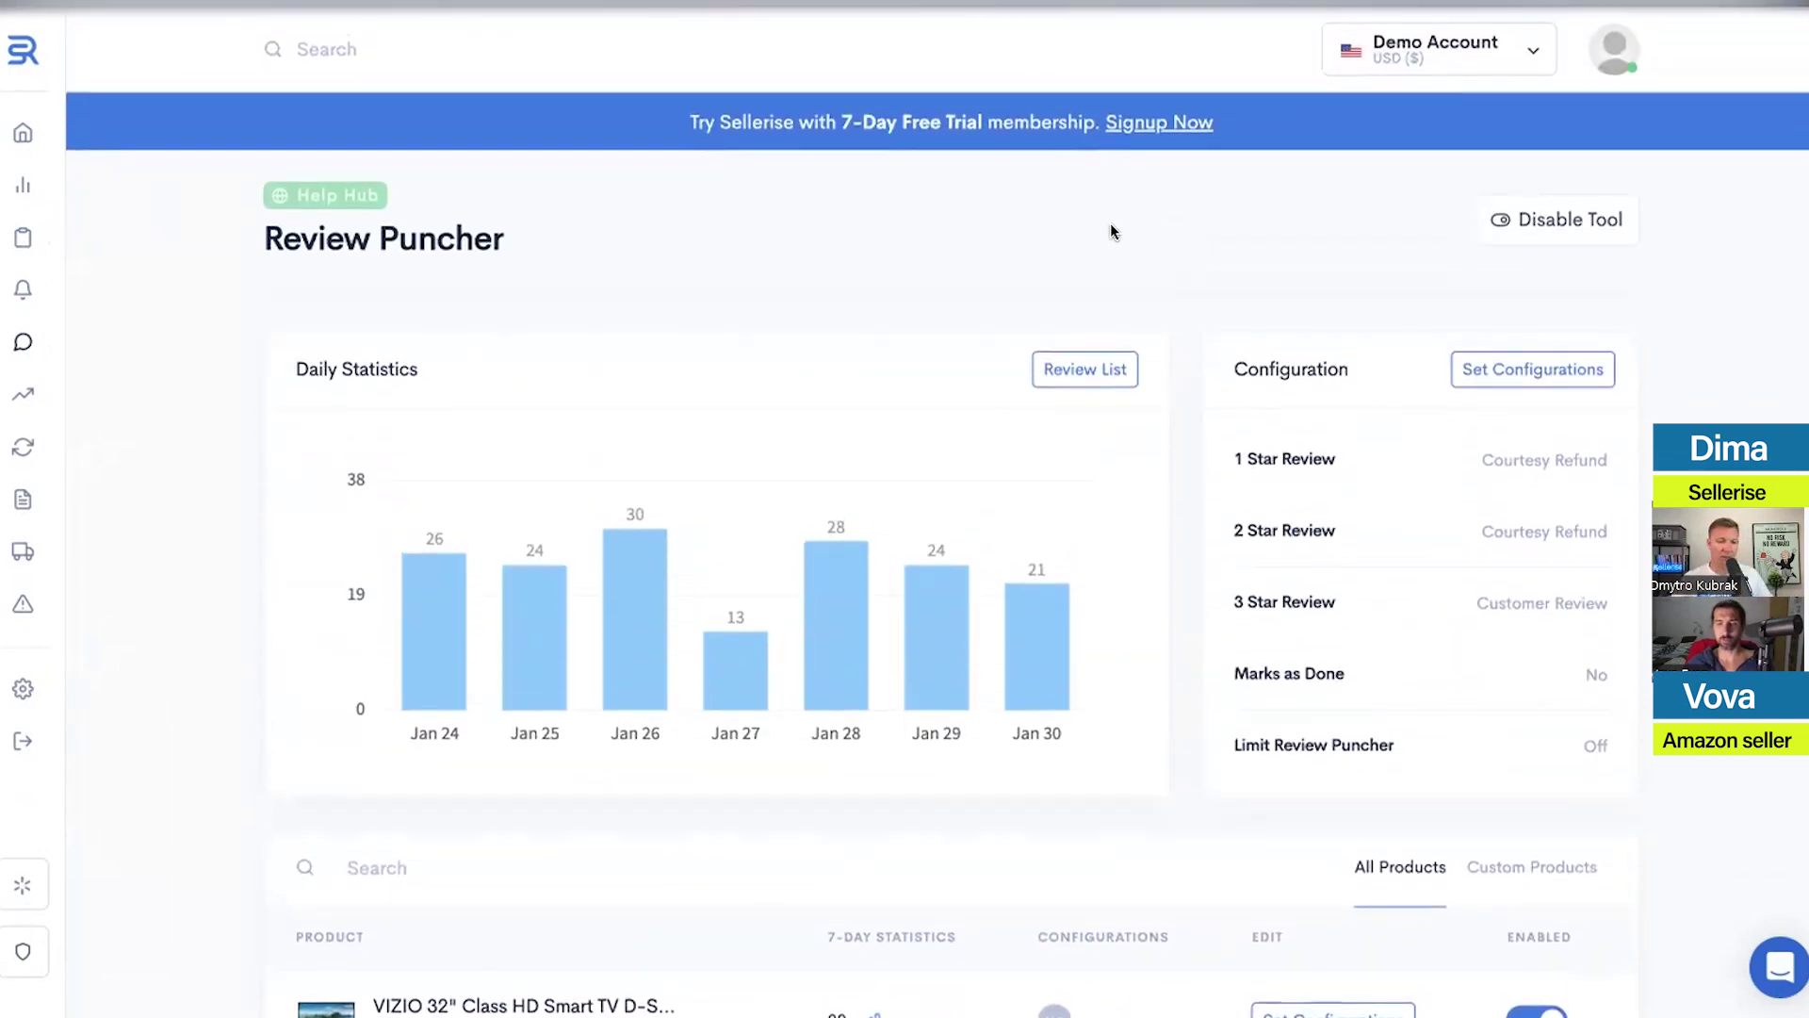
Open the Keyword Tracker tool, start an export of all products and cancel saving the file
{"action": "mouse_move", "coordinate": [20, 409]}
{"action": "left_click", "coordinate": [111, 577]}
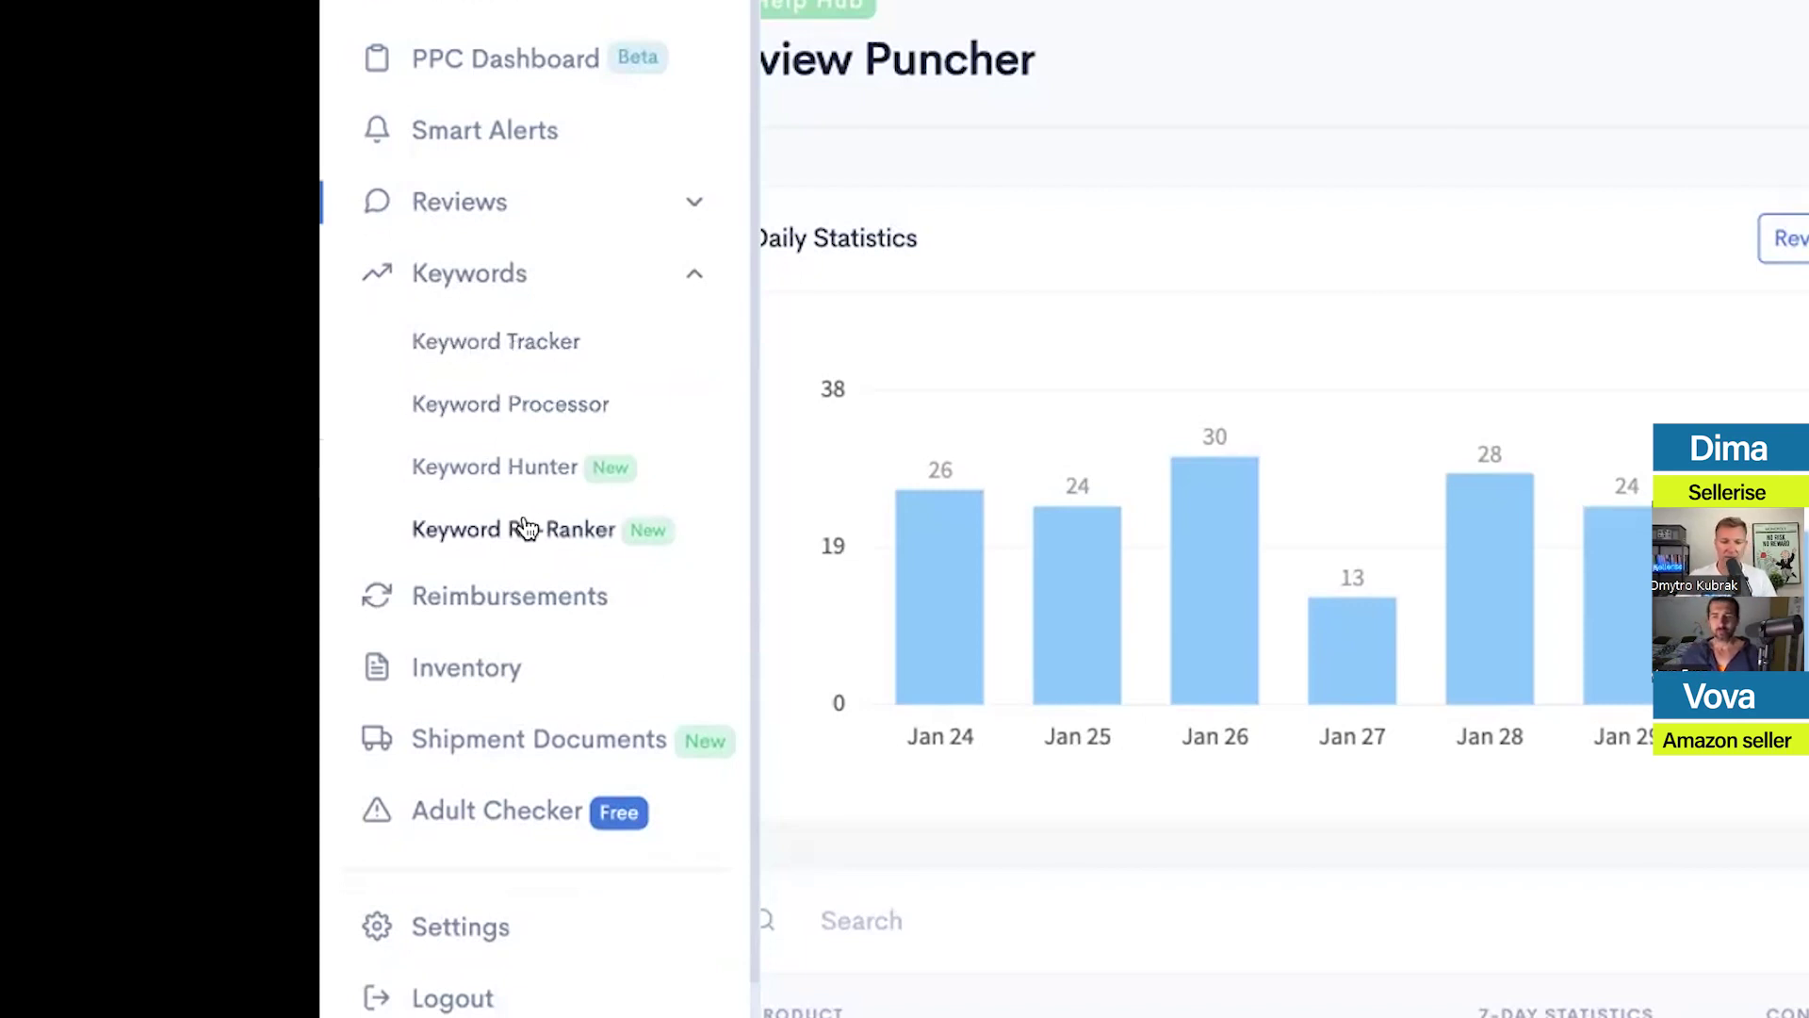
{"action": "left_click", "coordinate": [473, 343]}
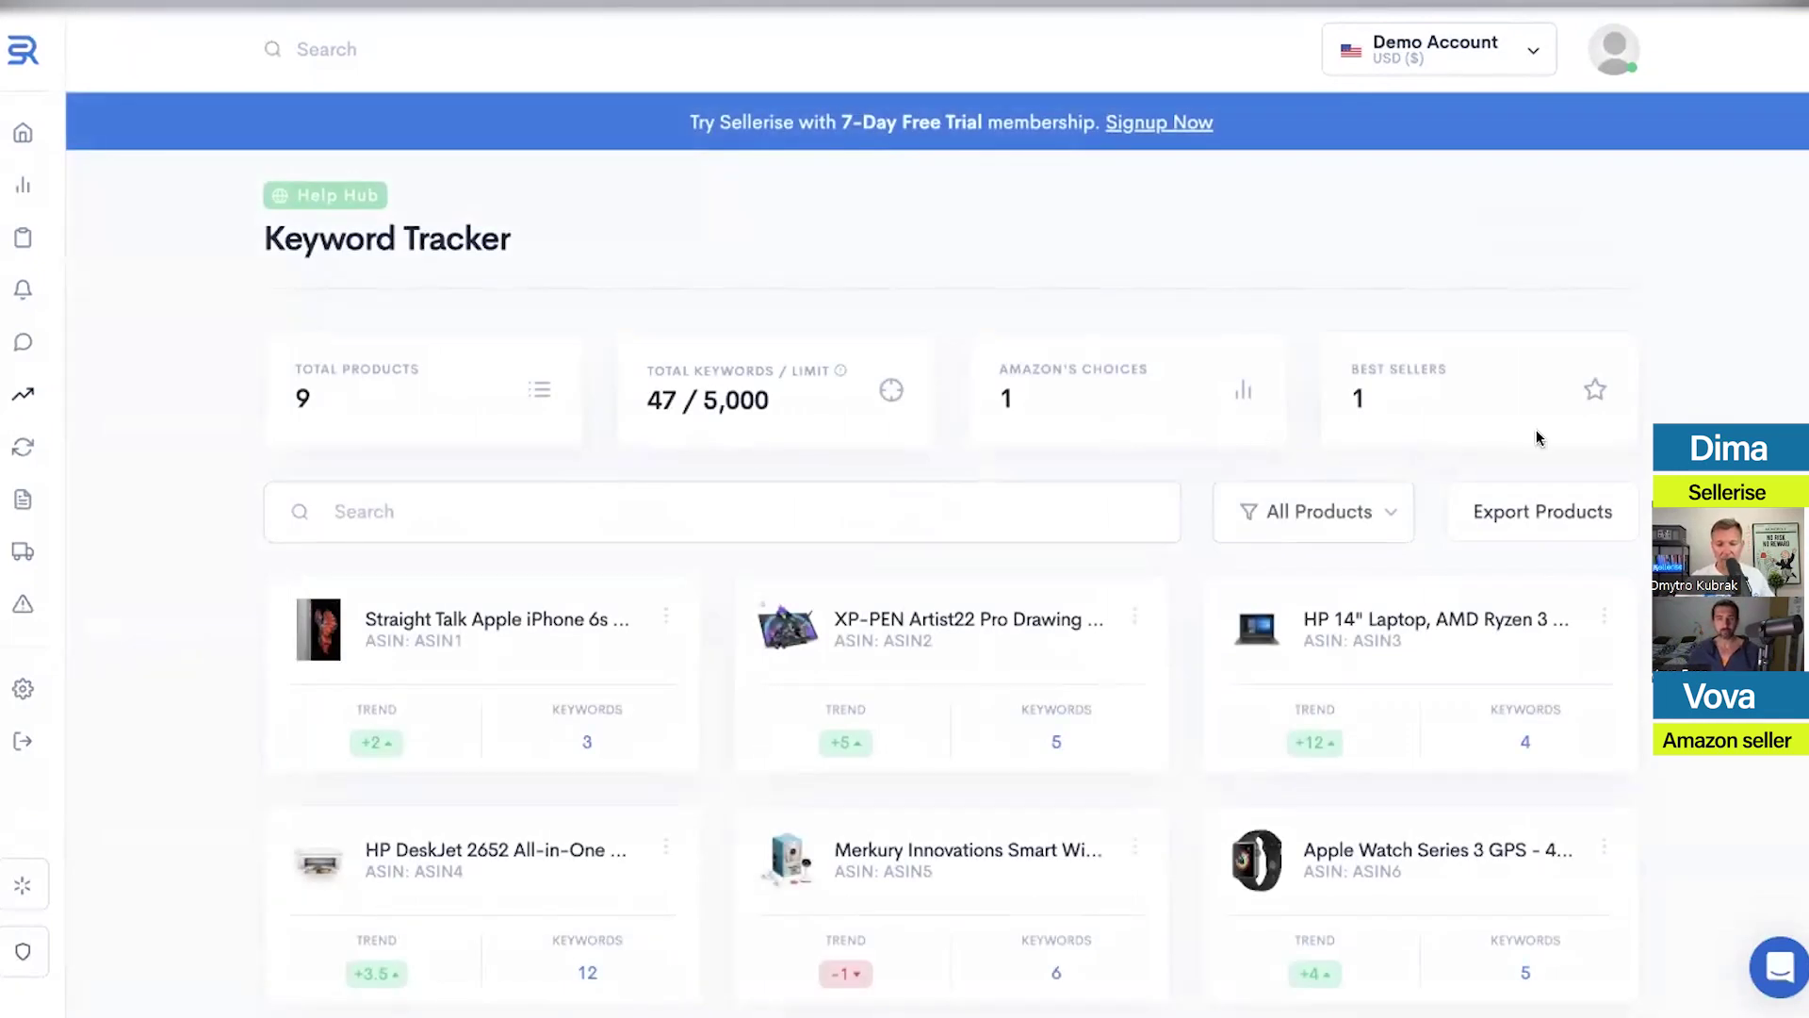
{"action": "left_click", "coordinate": [1540, 511]}
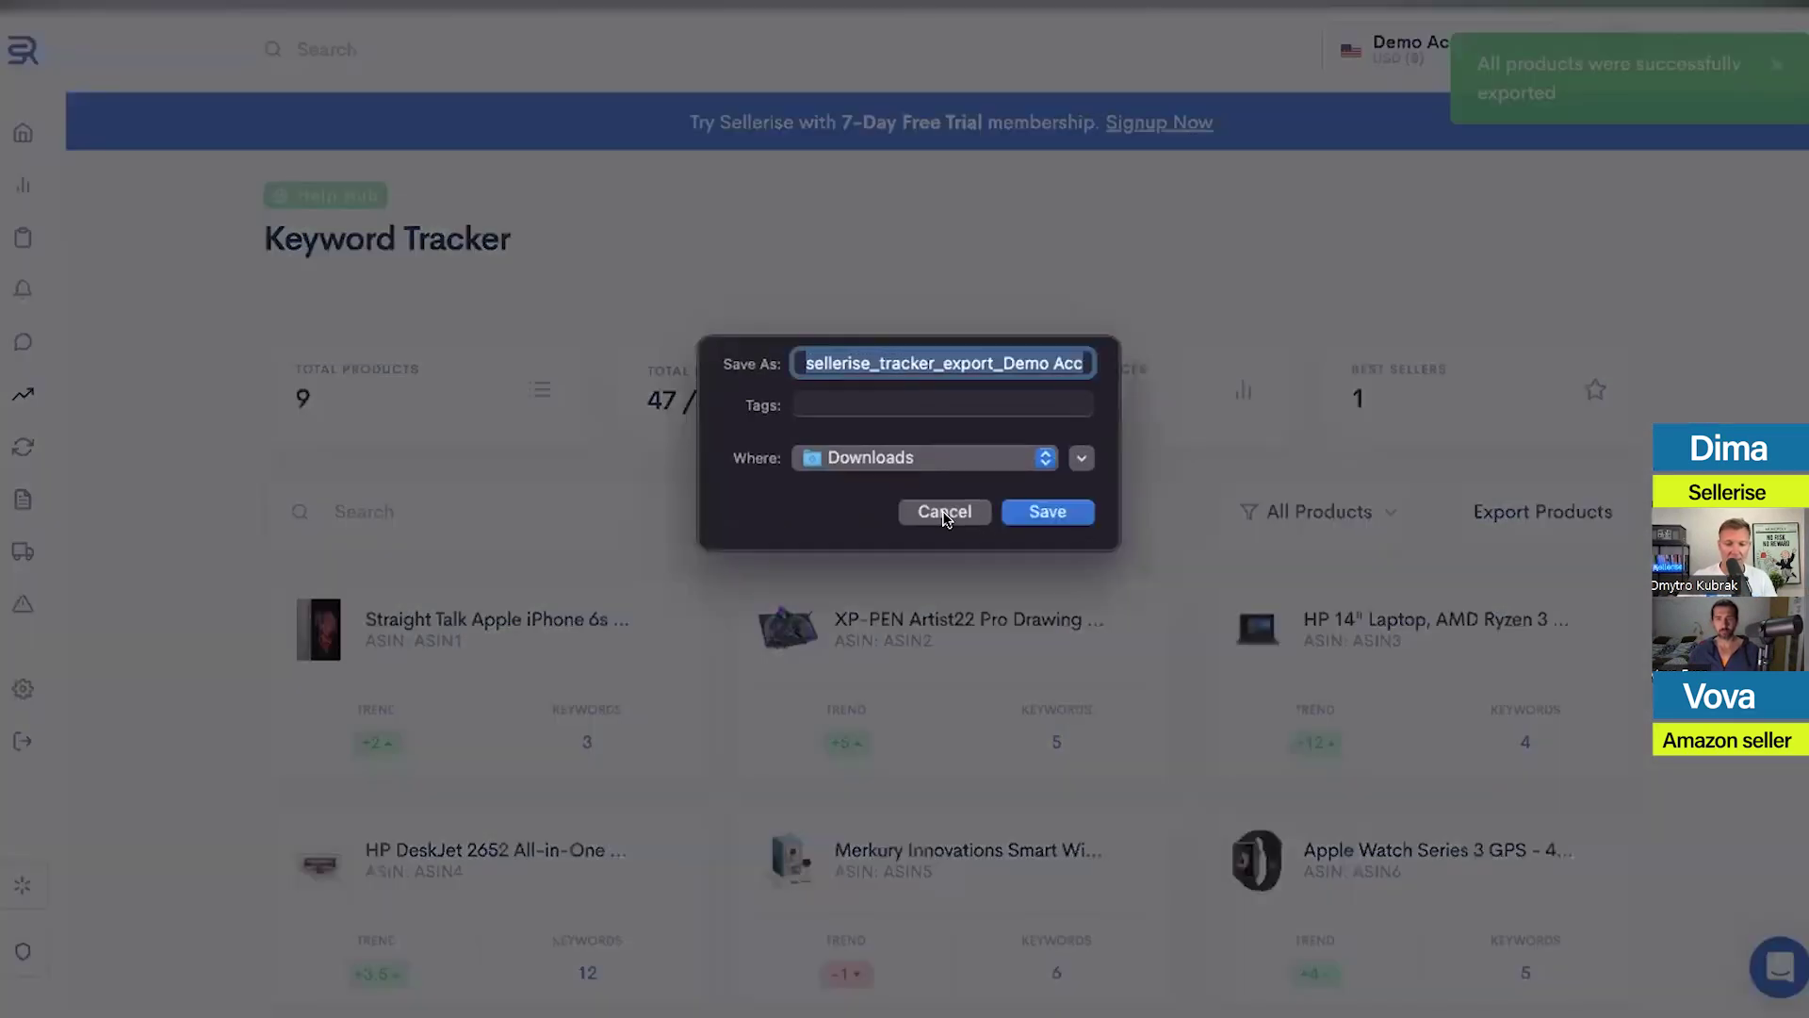
{"action": "left_click", "coordinate": [945, 492]}
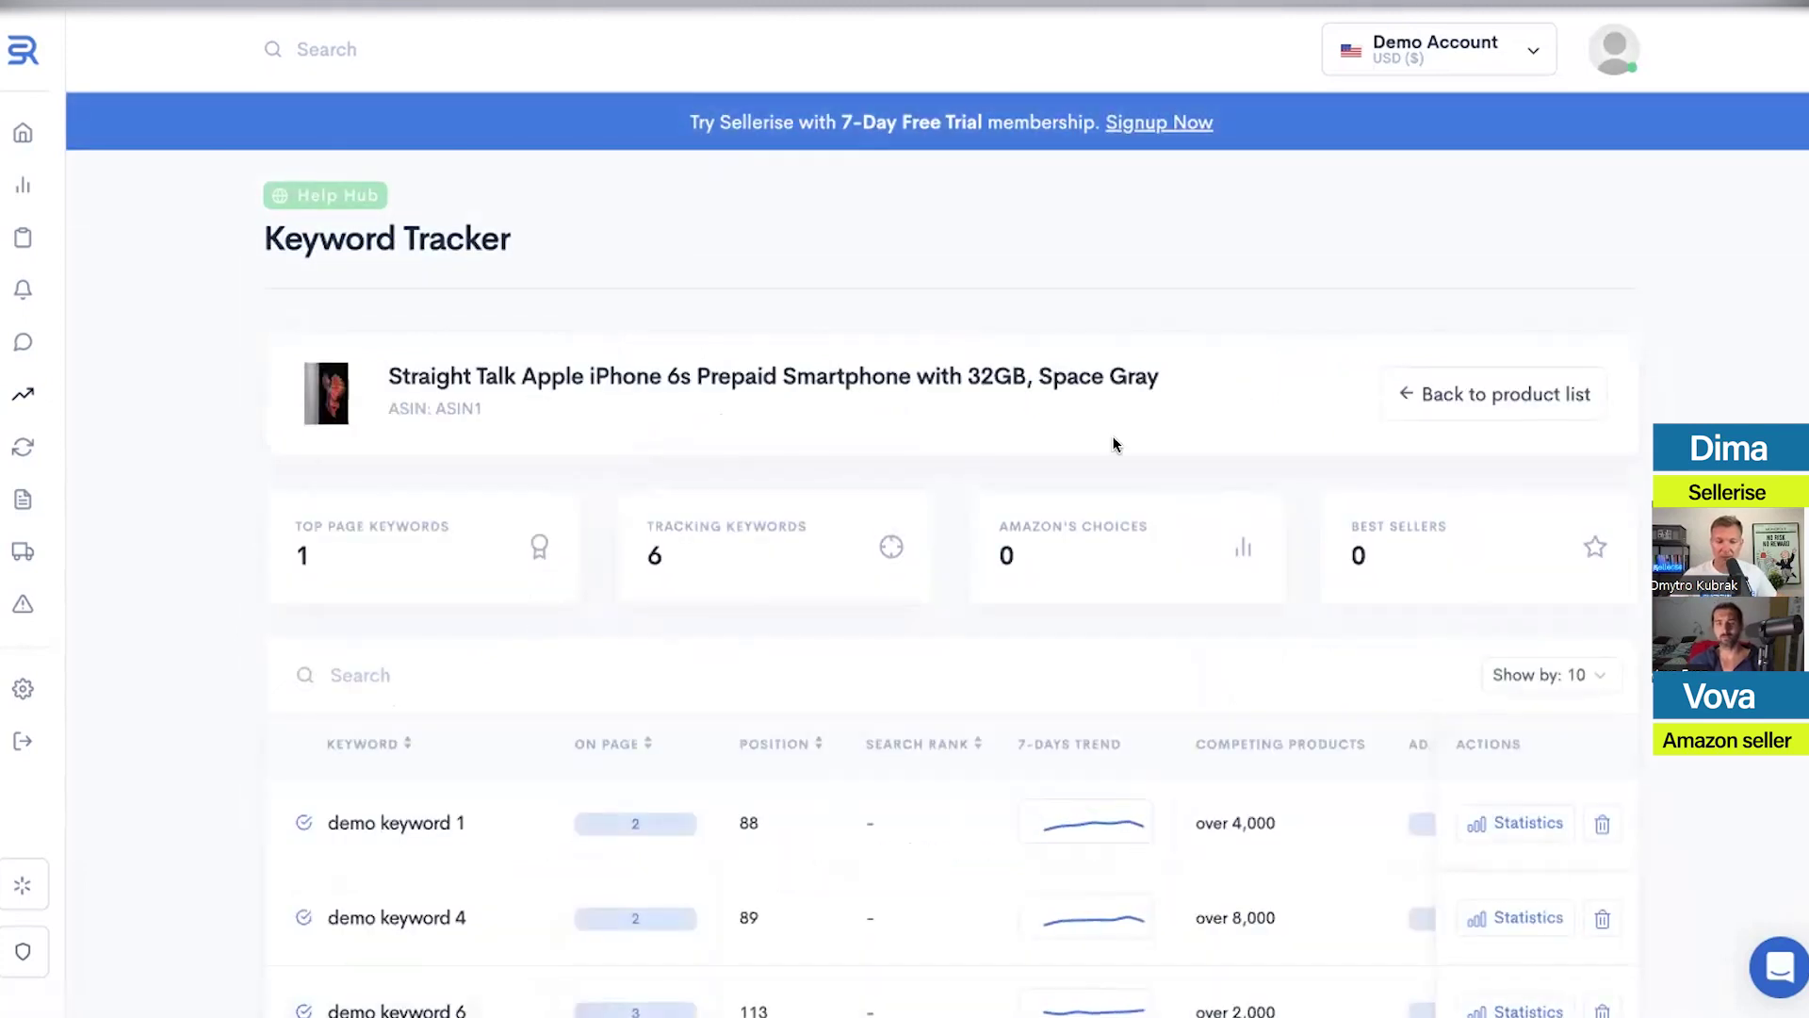
Examine the keyword table of the Straight Talk Apple iPhone 6s product, including its positions, trends and remaining columns
{"action": "scroll", "coordinate": [800, 646], "scroll_direction": "down", "scroll_amount": 3}
{"action": "scroll", "coordinate": [765, 717], "scroll_direction": "down", "scroll_amount": 1}
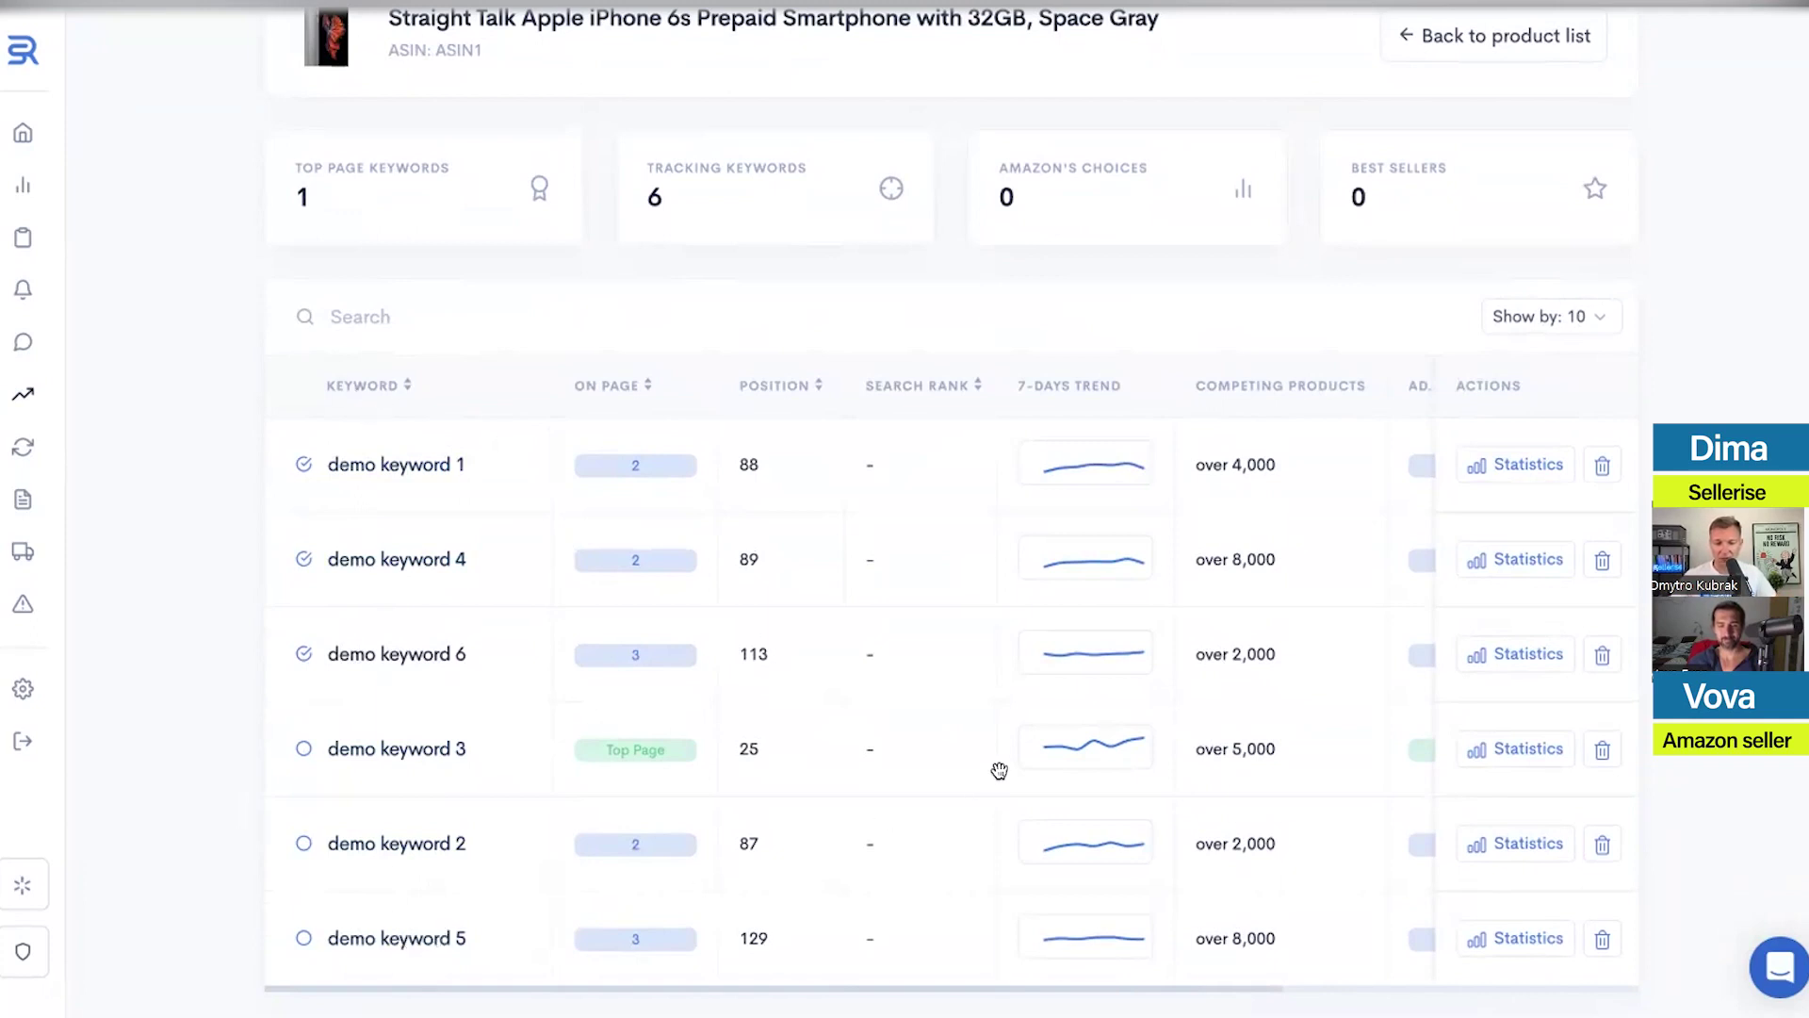
{"action": "scroll", "coordinate": [924, 642], "scroll_direction": "up", "scroll_amount": 1}
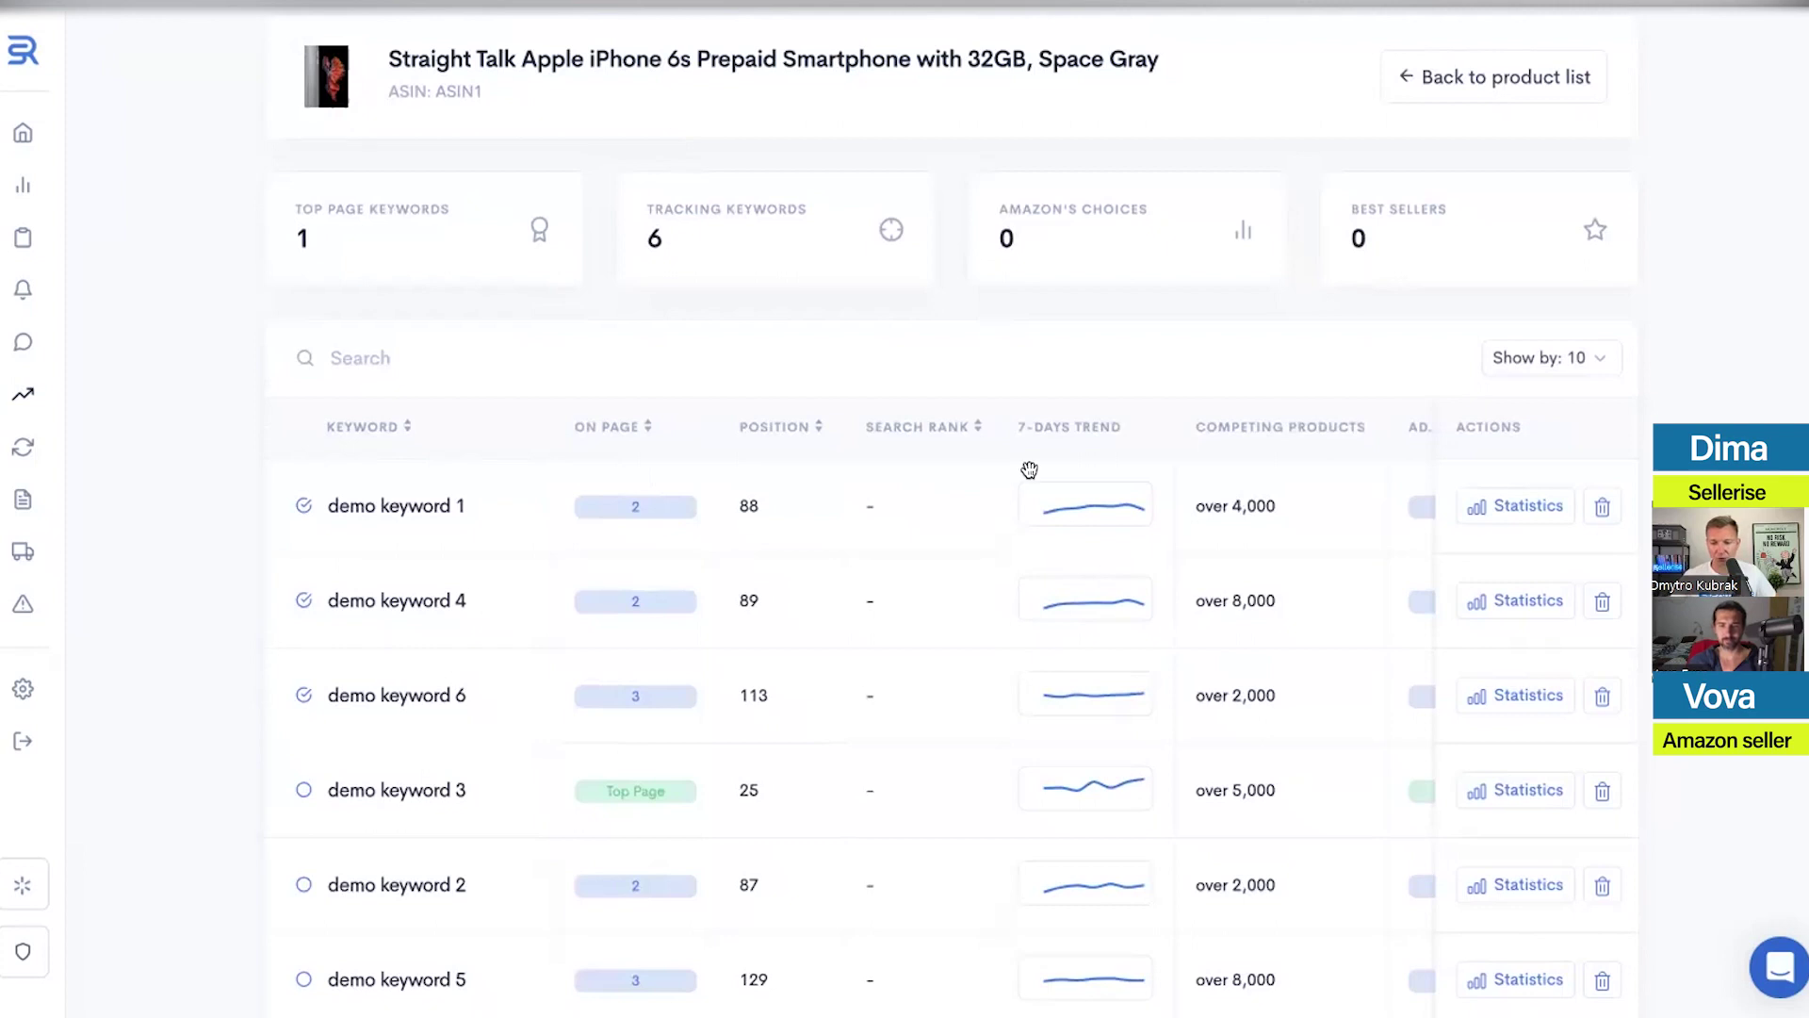
{"action": "scroll", "coordinate": [1485, 527], "scroll_direction": "right", "scroll_amount": 5}
{"action": "scroll", "coordinate": [1413, 545], "scroll_direction": "left", "scroll_amount": 5}
{"action": "scroll", "coordinate": [709, 440], "scroll_direction": "up", "scroll_amount": 6}
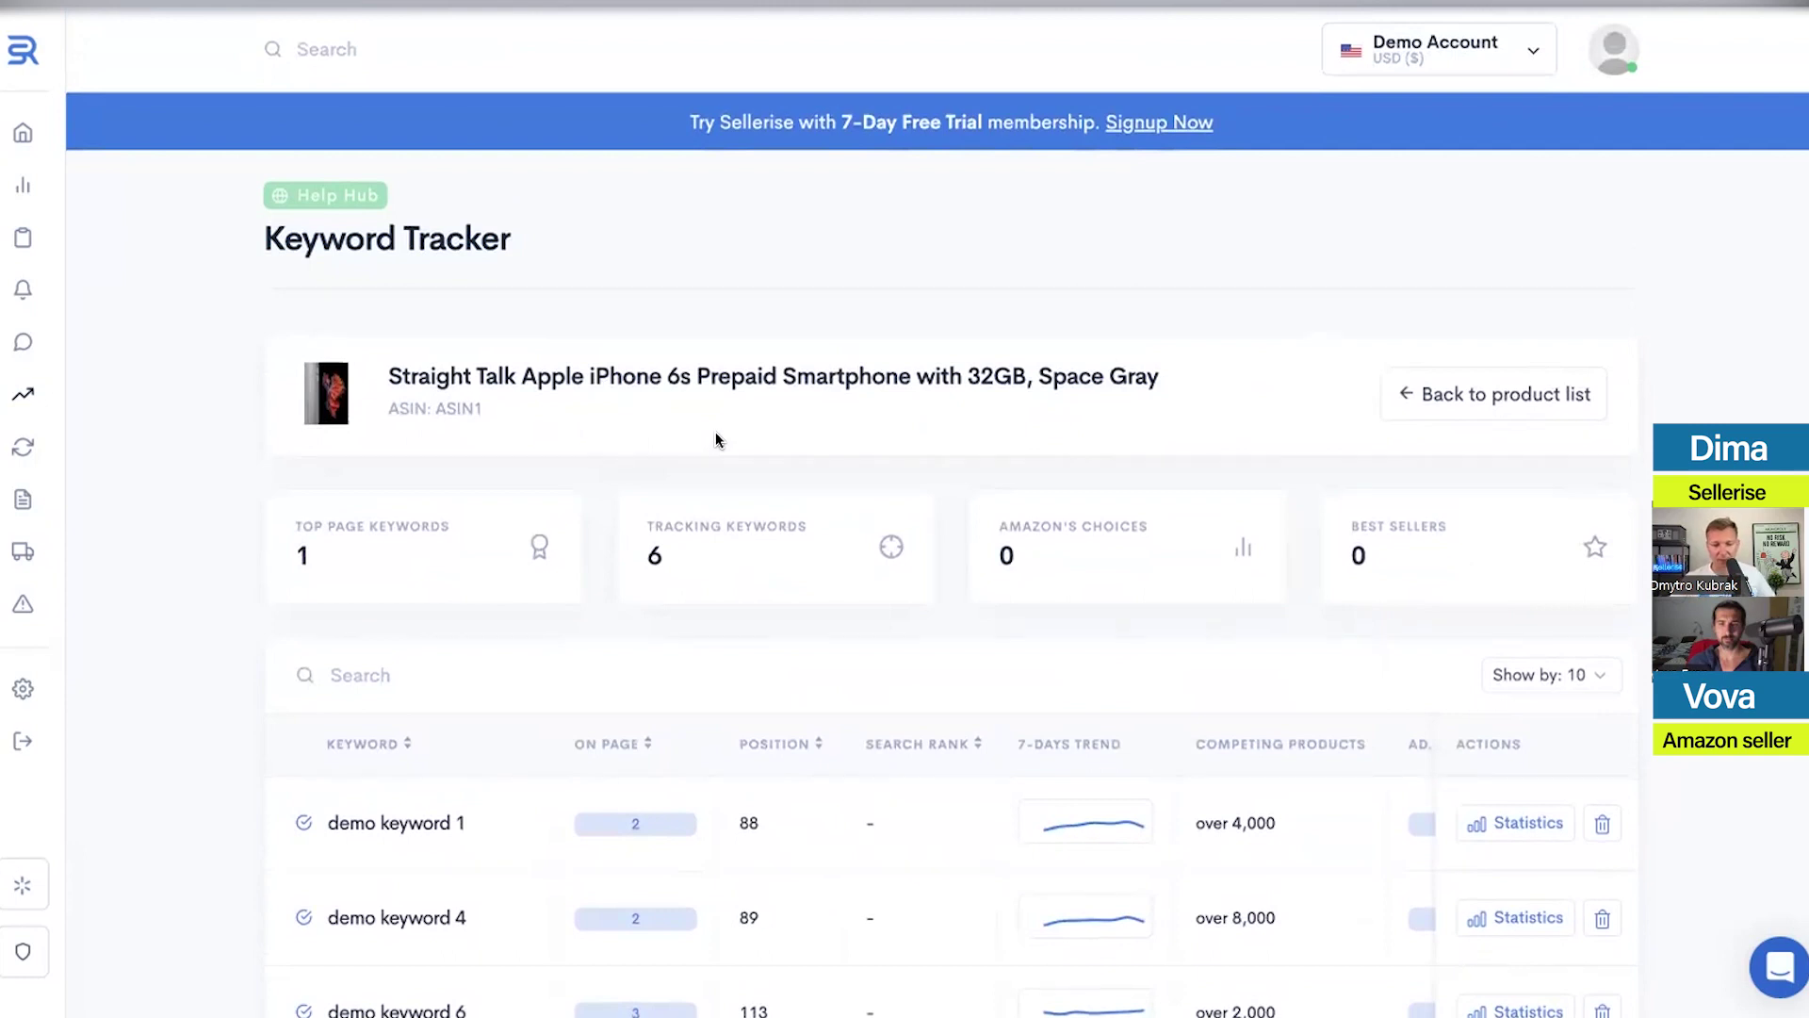
Return to the Keyword Tracker product list and look over the tracked products
{"action": "left_click", "coordinate": [1418, 389]}
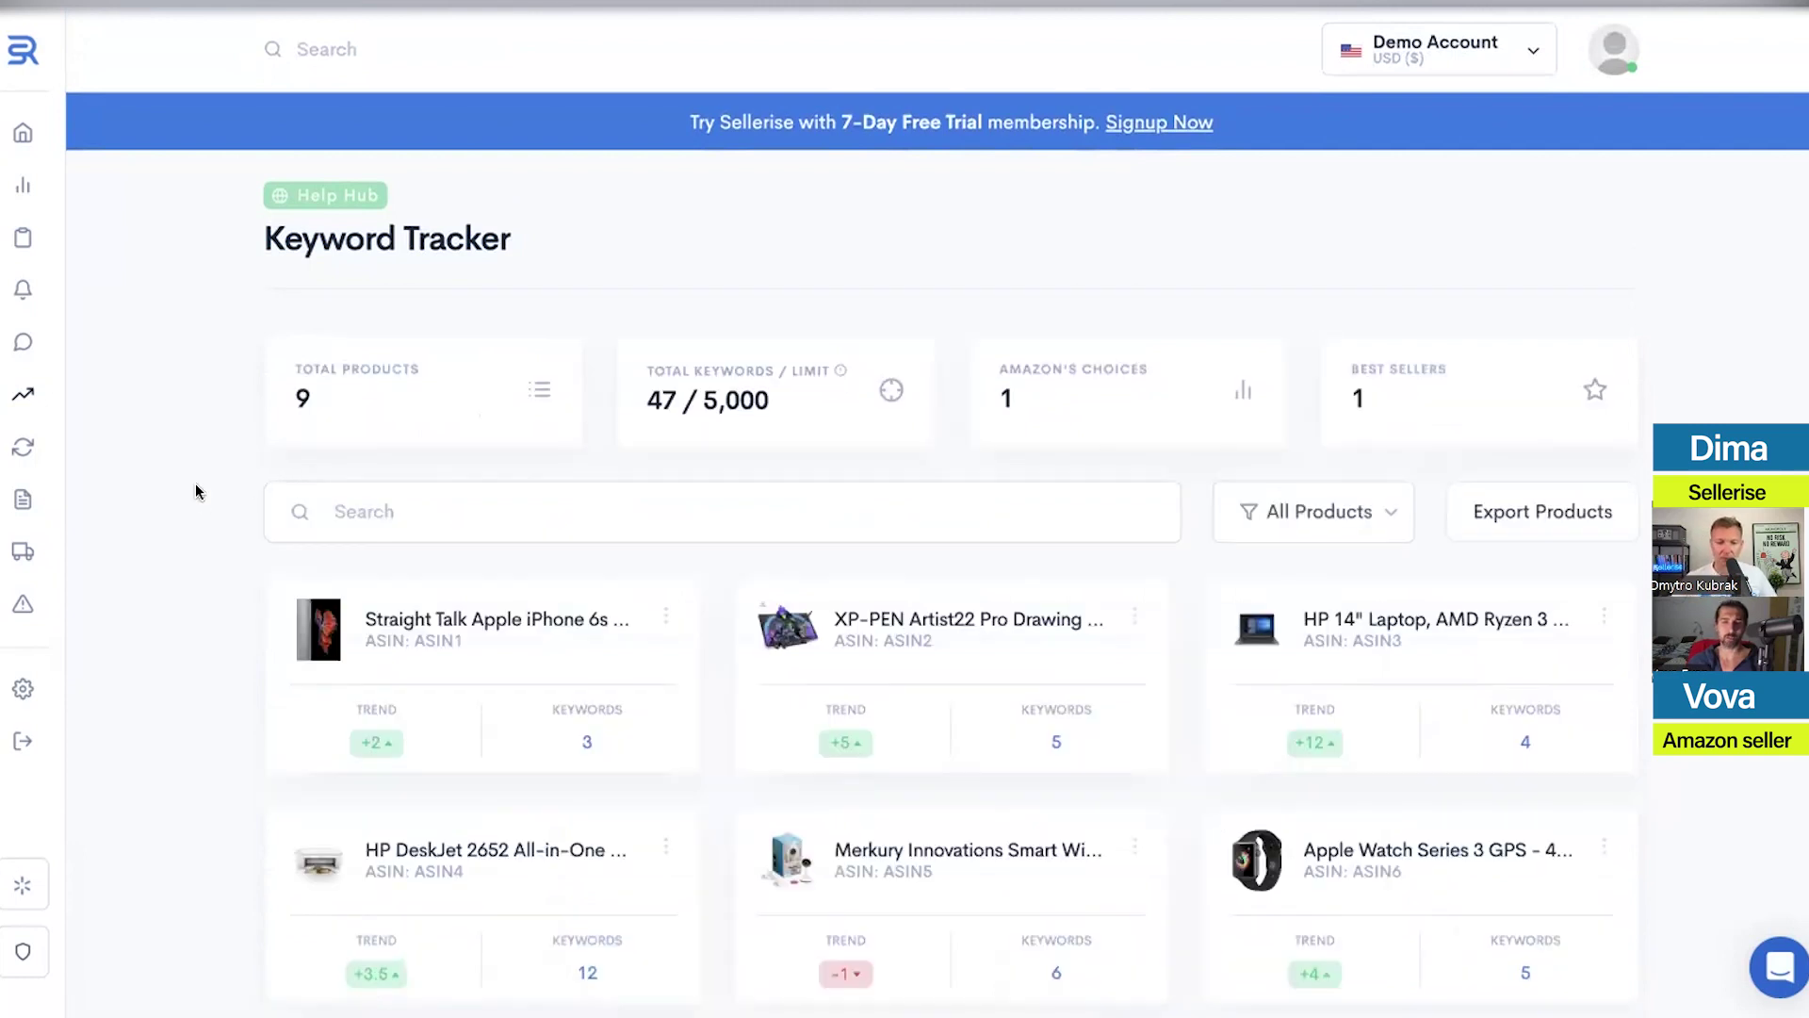
{"action": "scroll", "coordinate": [196, 491], "scroll_direction": "down", "scroll_amount": 3}
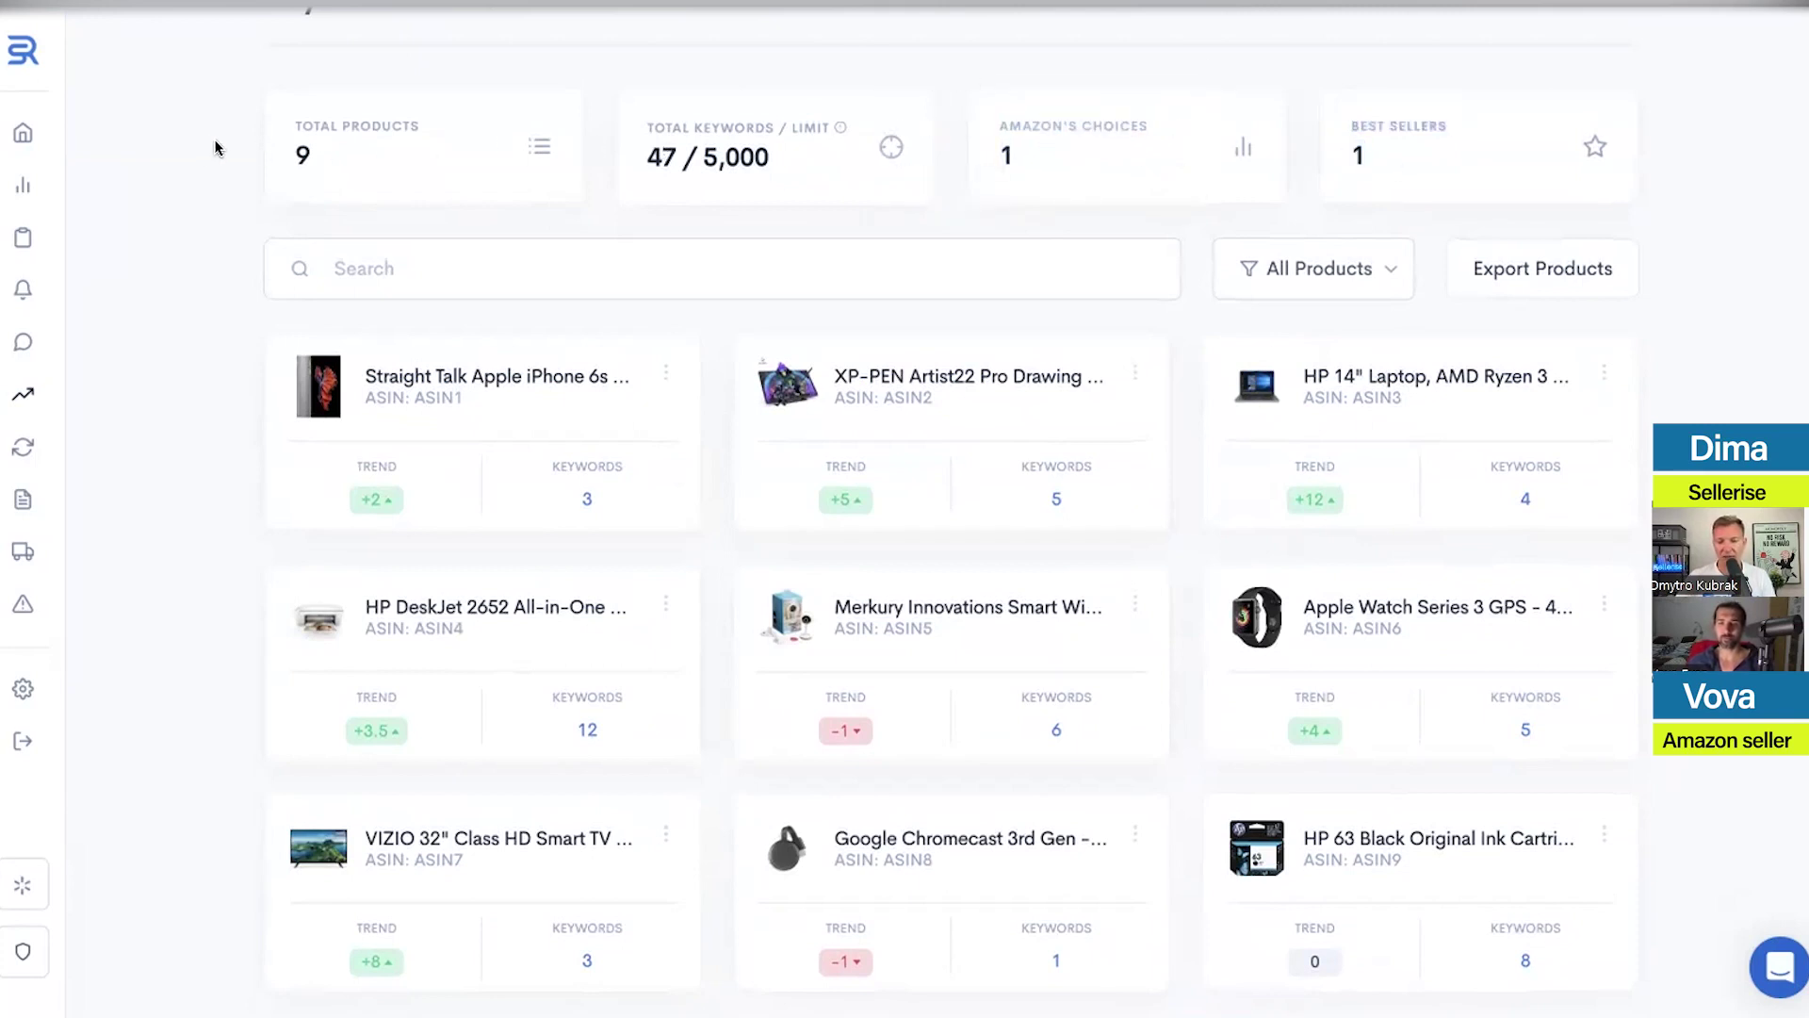
{"action": "scroll", "coordinate": [214, 149], "scroll_direction": "up", "scroll_amount": 3}
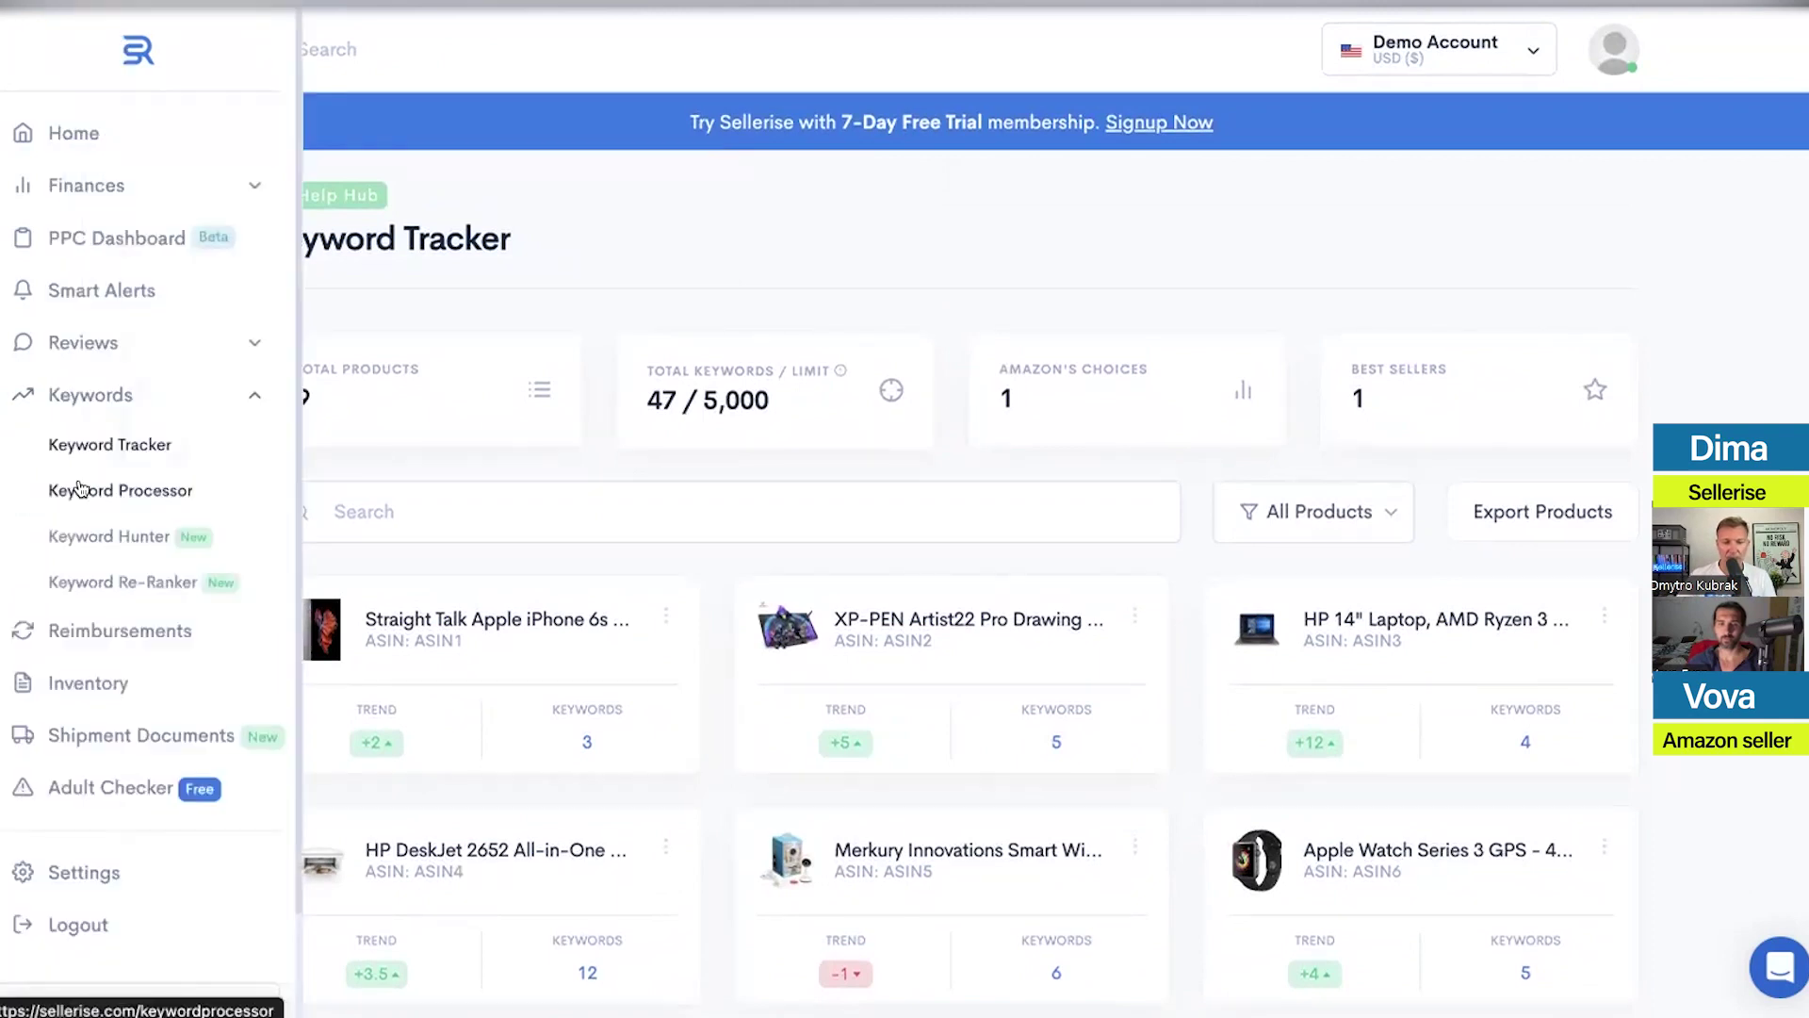
Open the Keyword Processor tool and view its input separator options and its cleaning and editing settings
{"action": "left_click", "coordinate": [85, 484]}
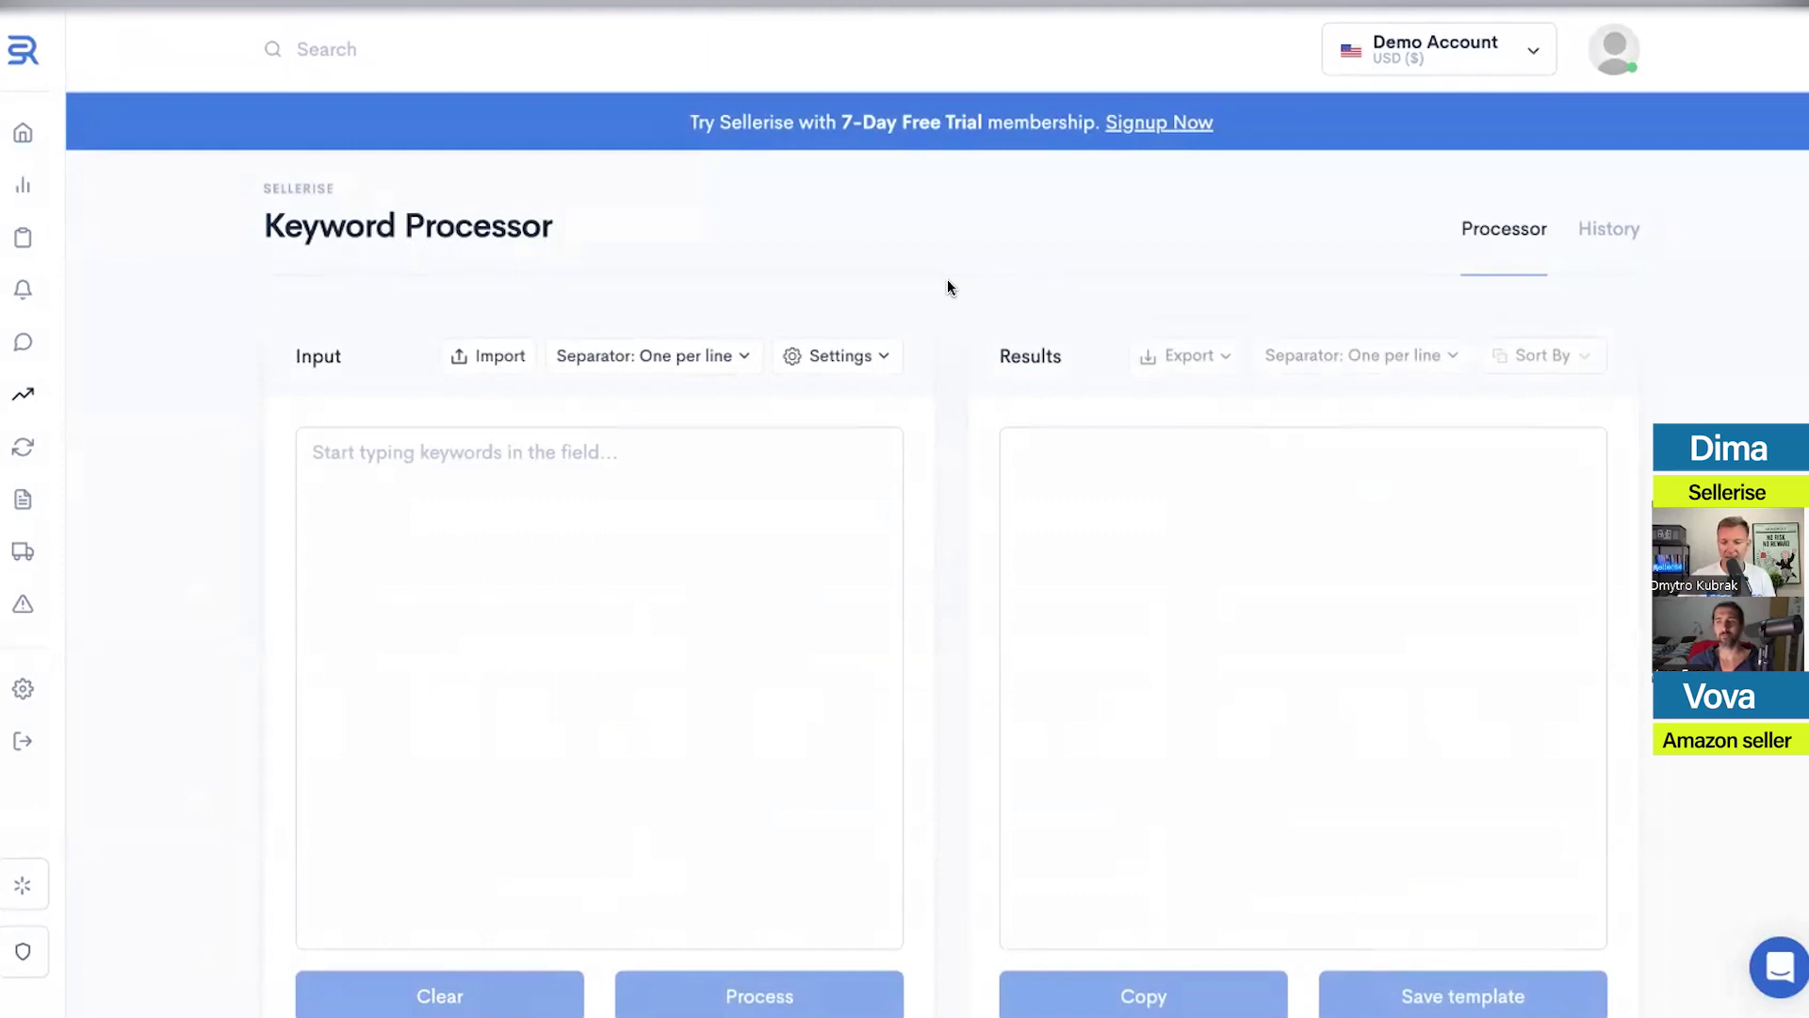
{"action": "scroll", "coordinate": [947, 287], "scroll_direction": "down", "scroll_amount": 1}
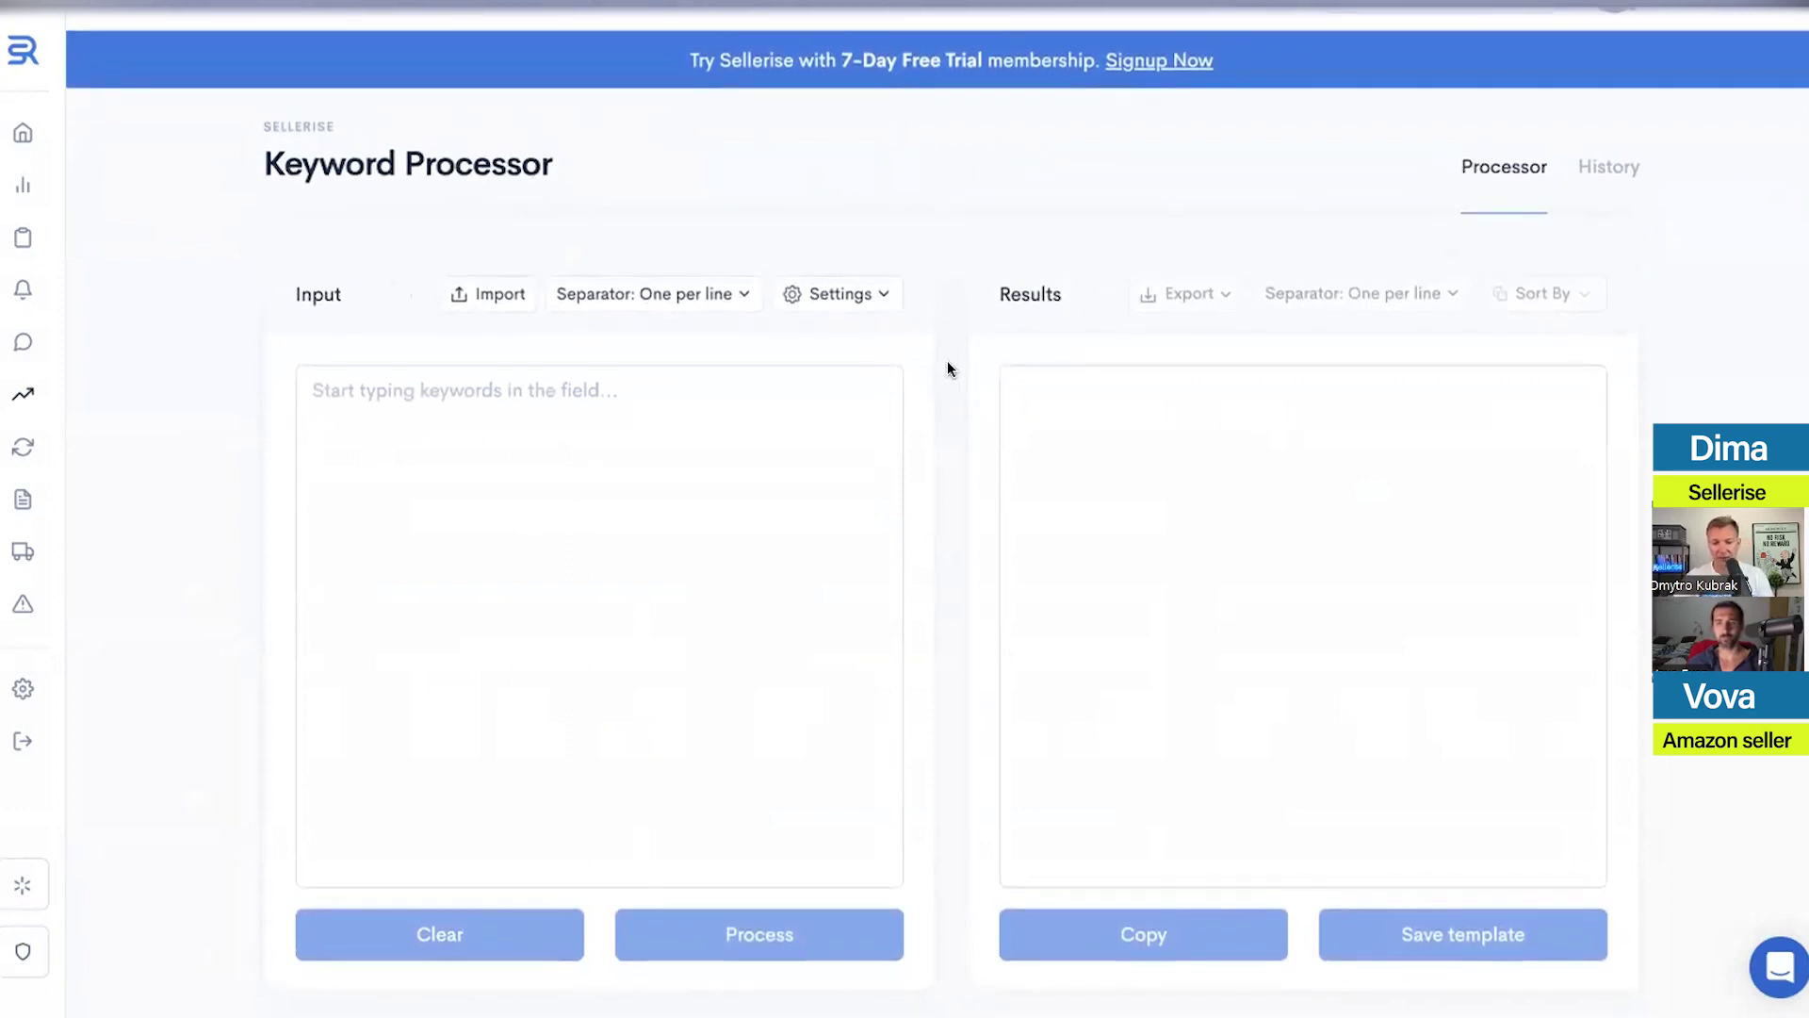
{"action": "left_click", "coordinate": [507, 393]}
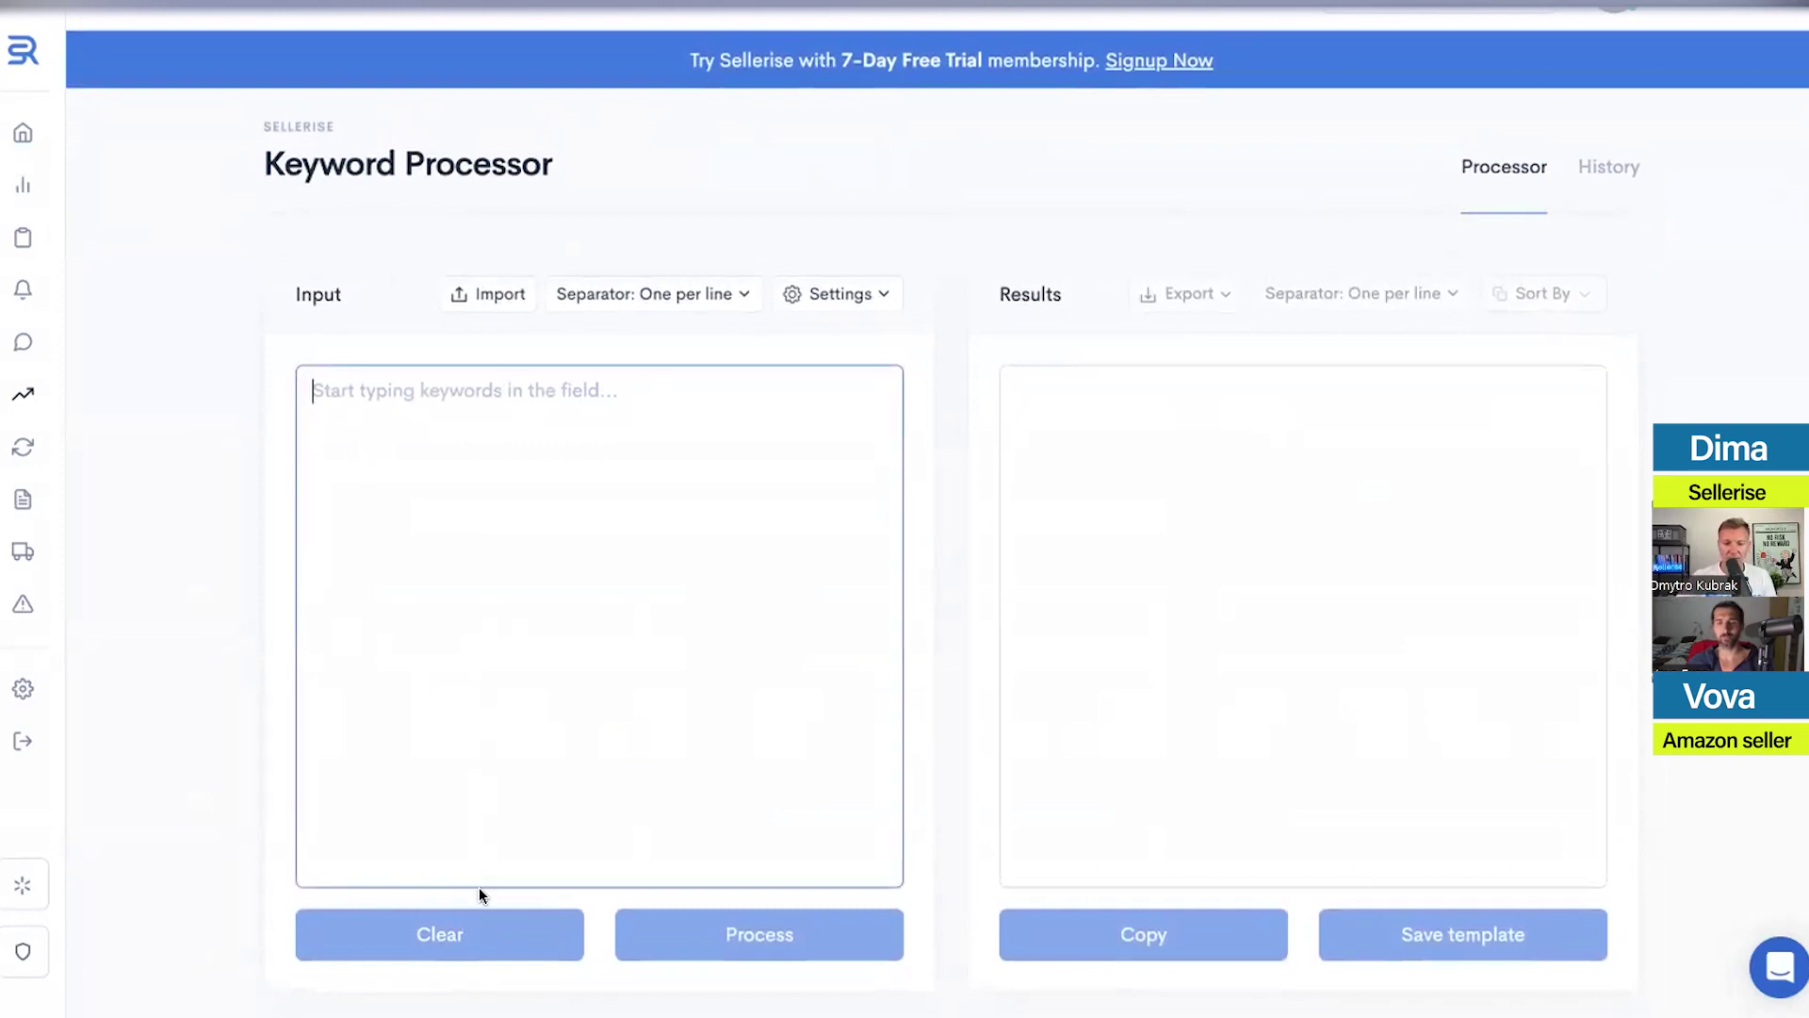
{"action": "left_click", "coordinate": [723, 298]}
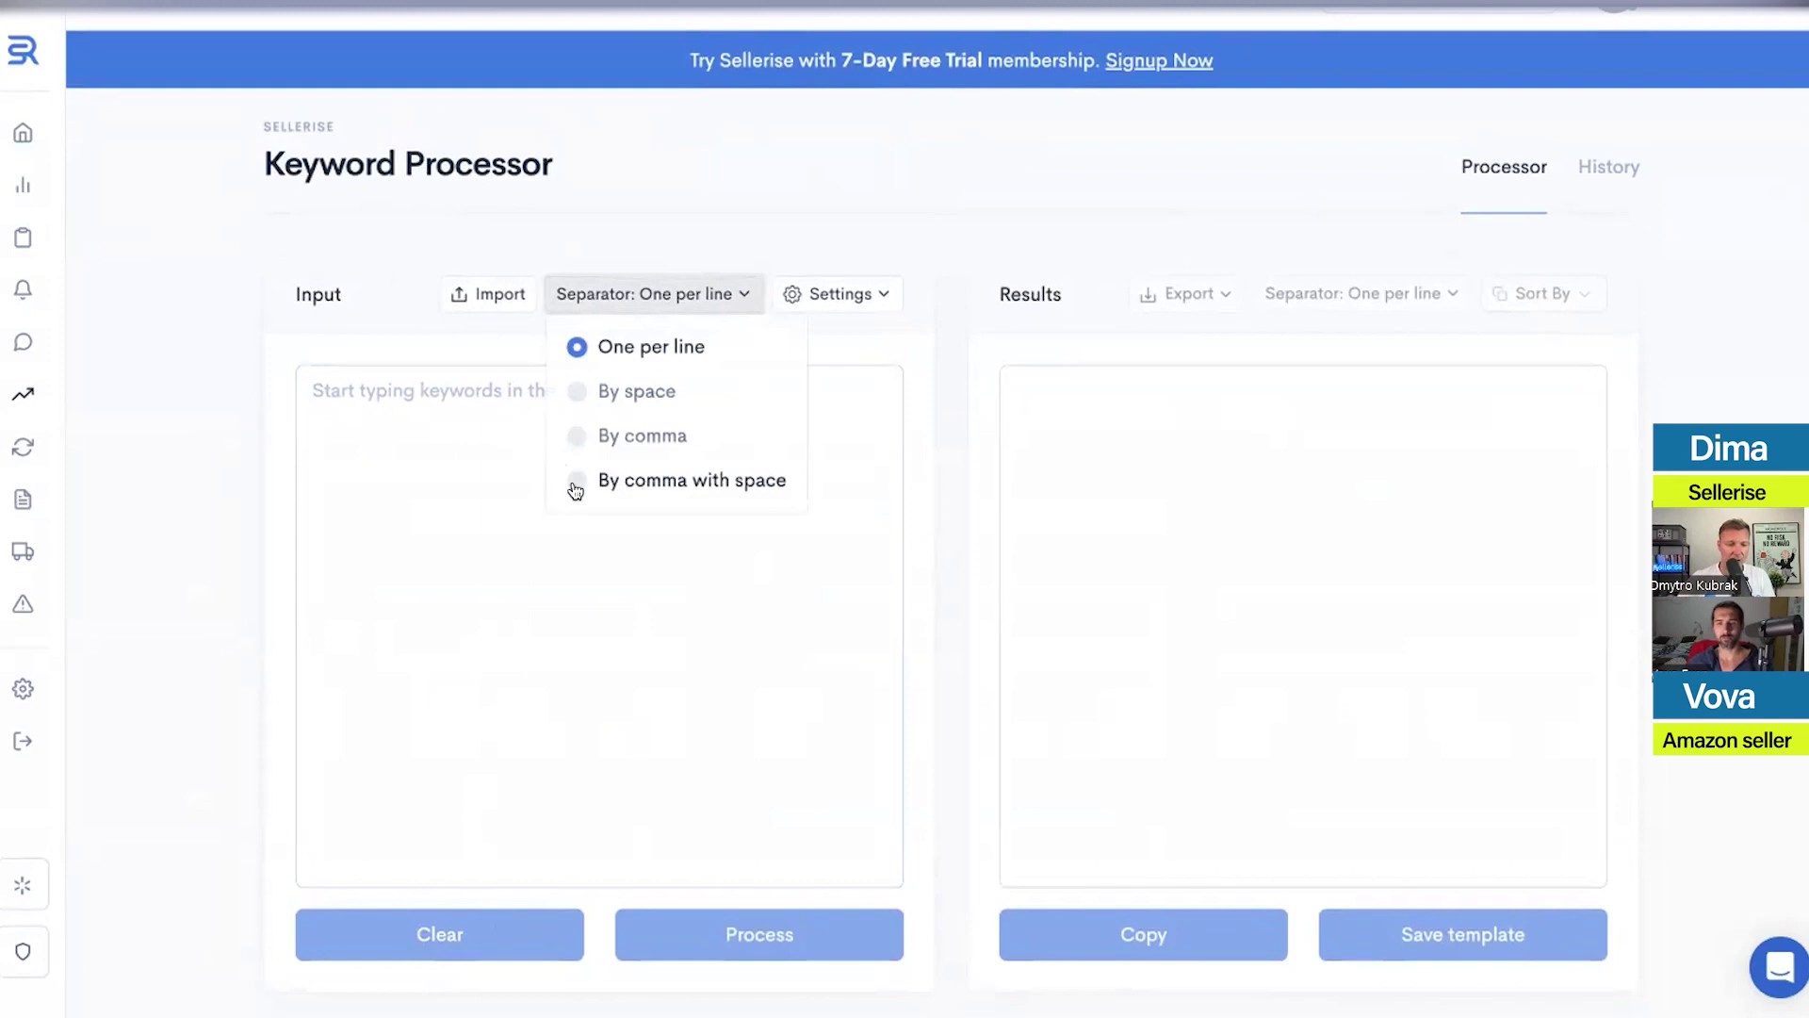
{"action": "left_click", "coordinate": [863, 300]}
{"action": "mouse_move", "coordinate": [706, 430]}
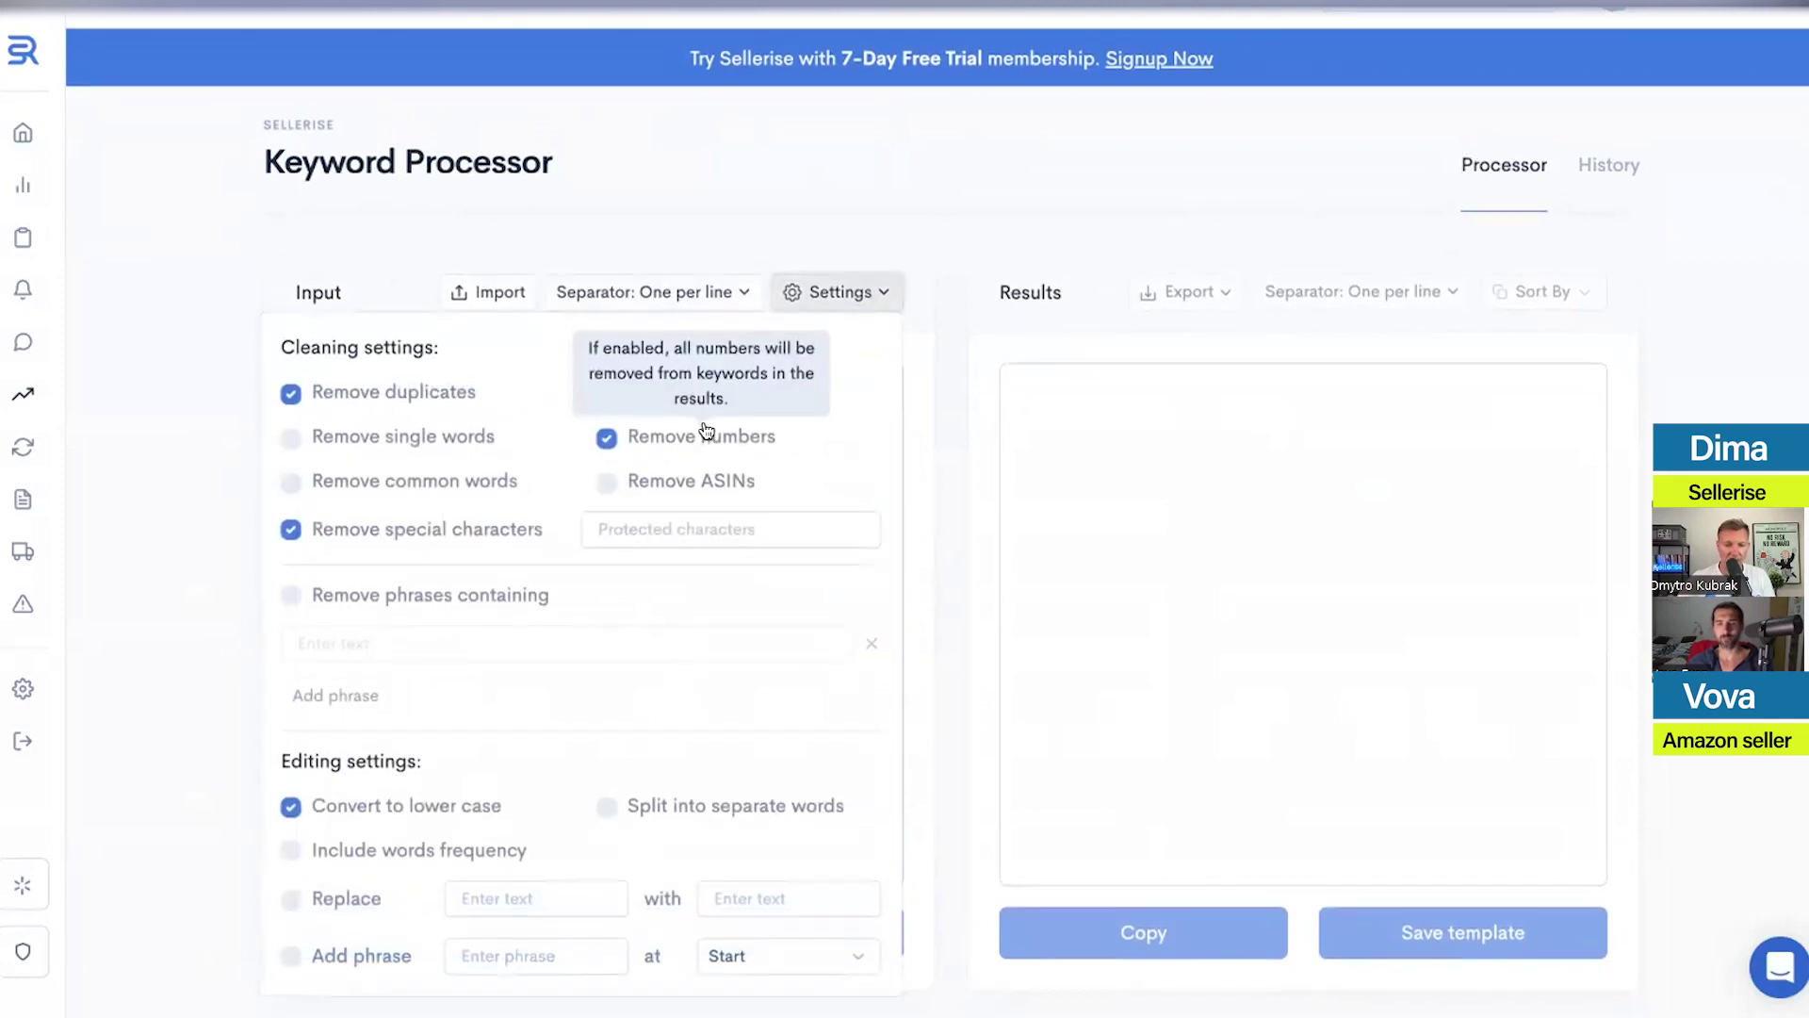
{"action": "mouse_move", "coordinate": [485, 533]}
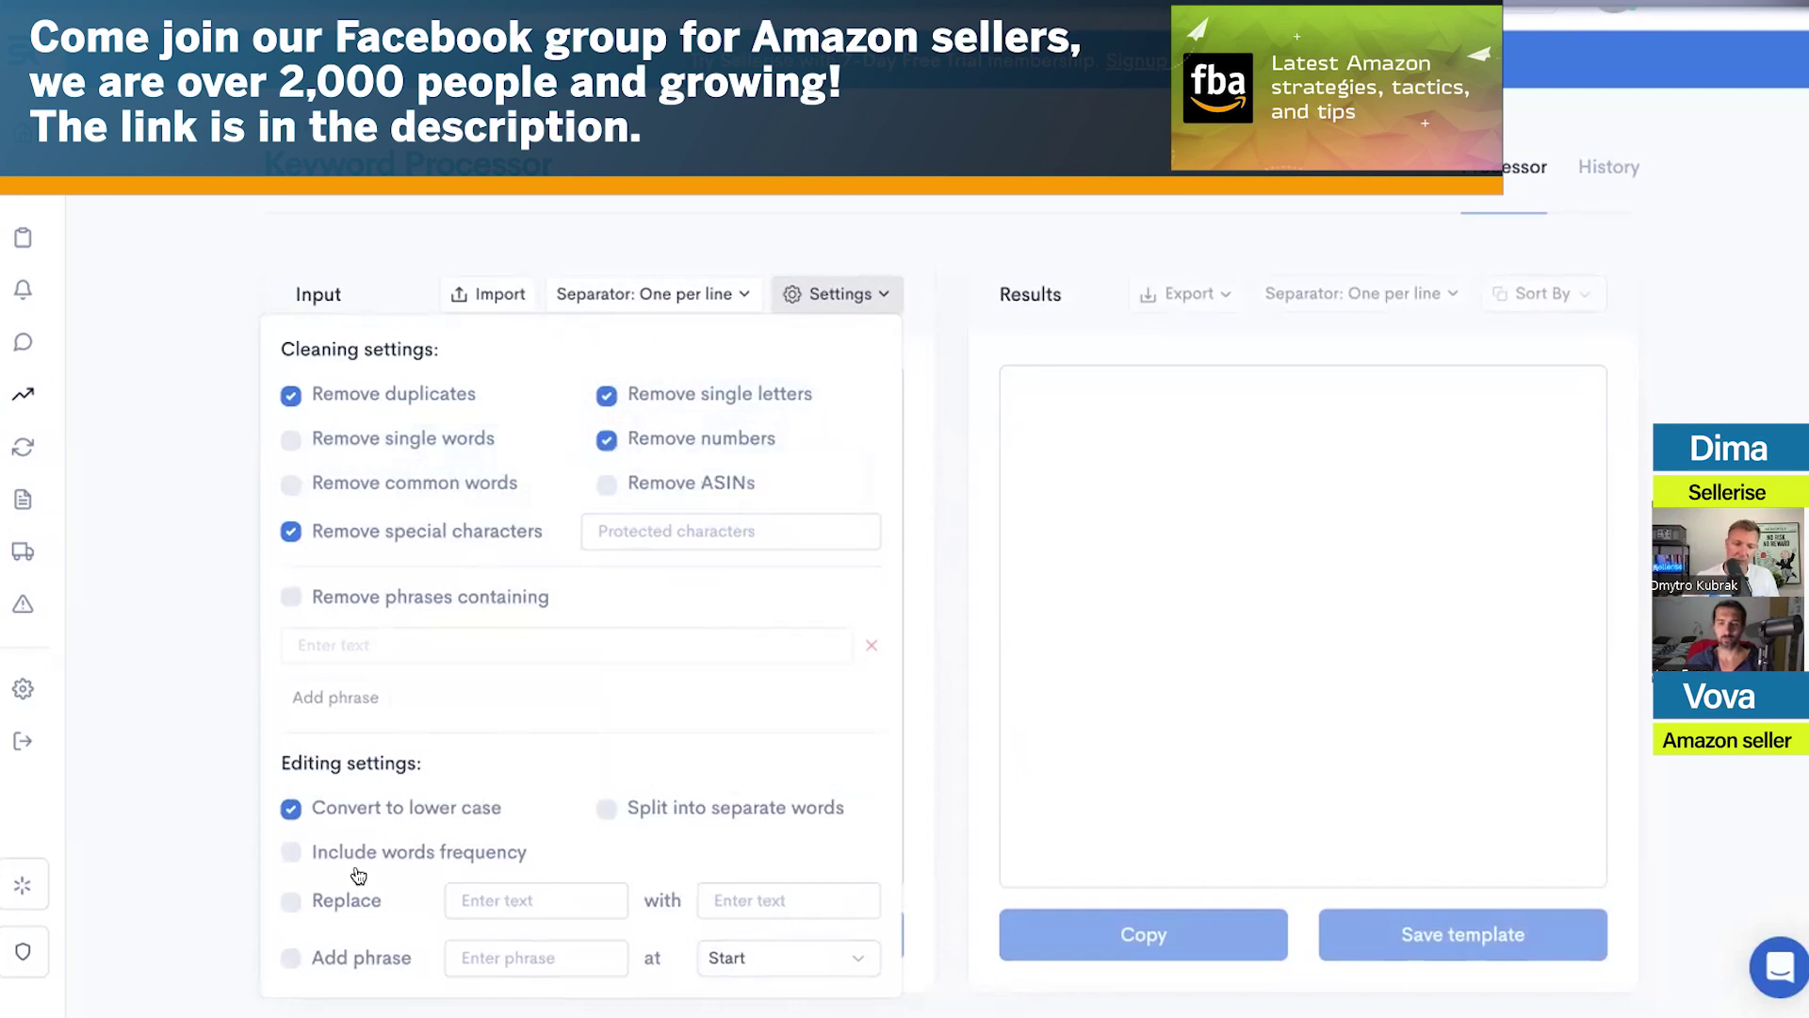
{"action": "left_click", "coordinate": [942, 688]}
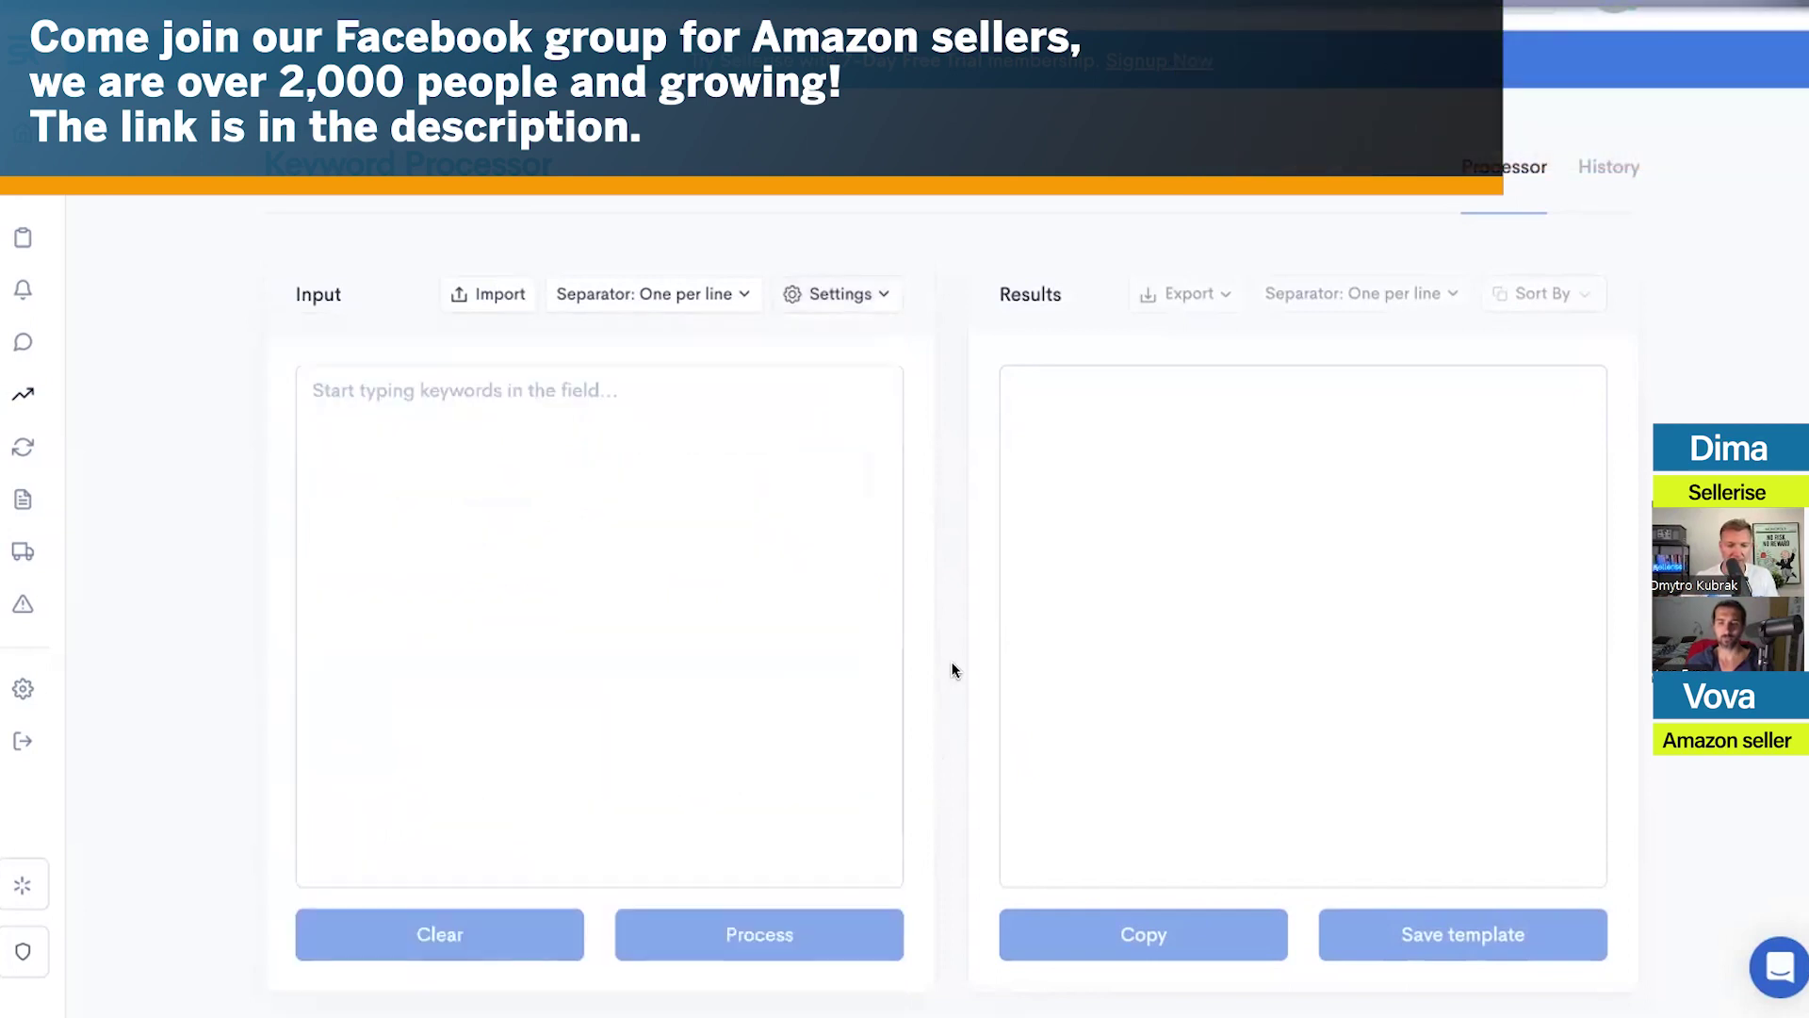
Open the Keyword Hunter tool and run a search for the keyword "bicycle seat"
{"action": "mouse_move", "coordinate": [89, 530]}
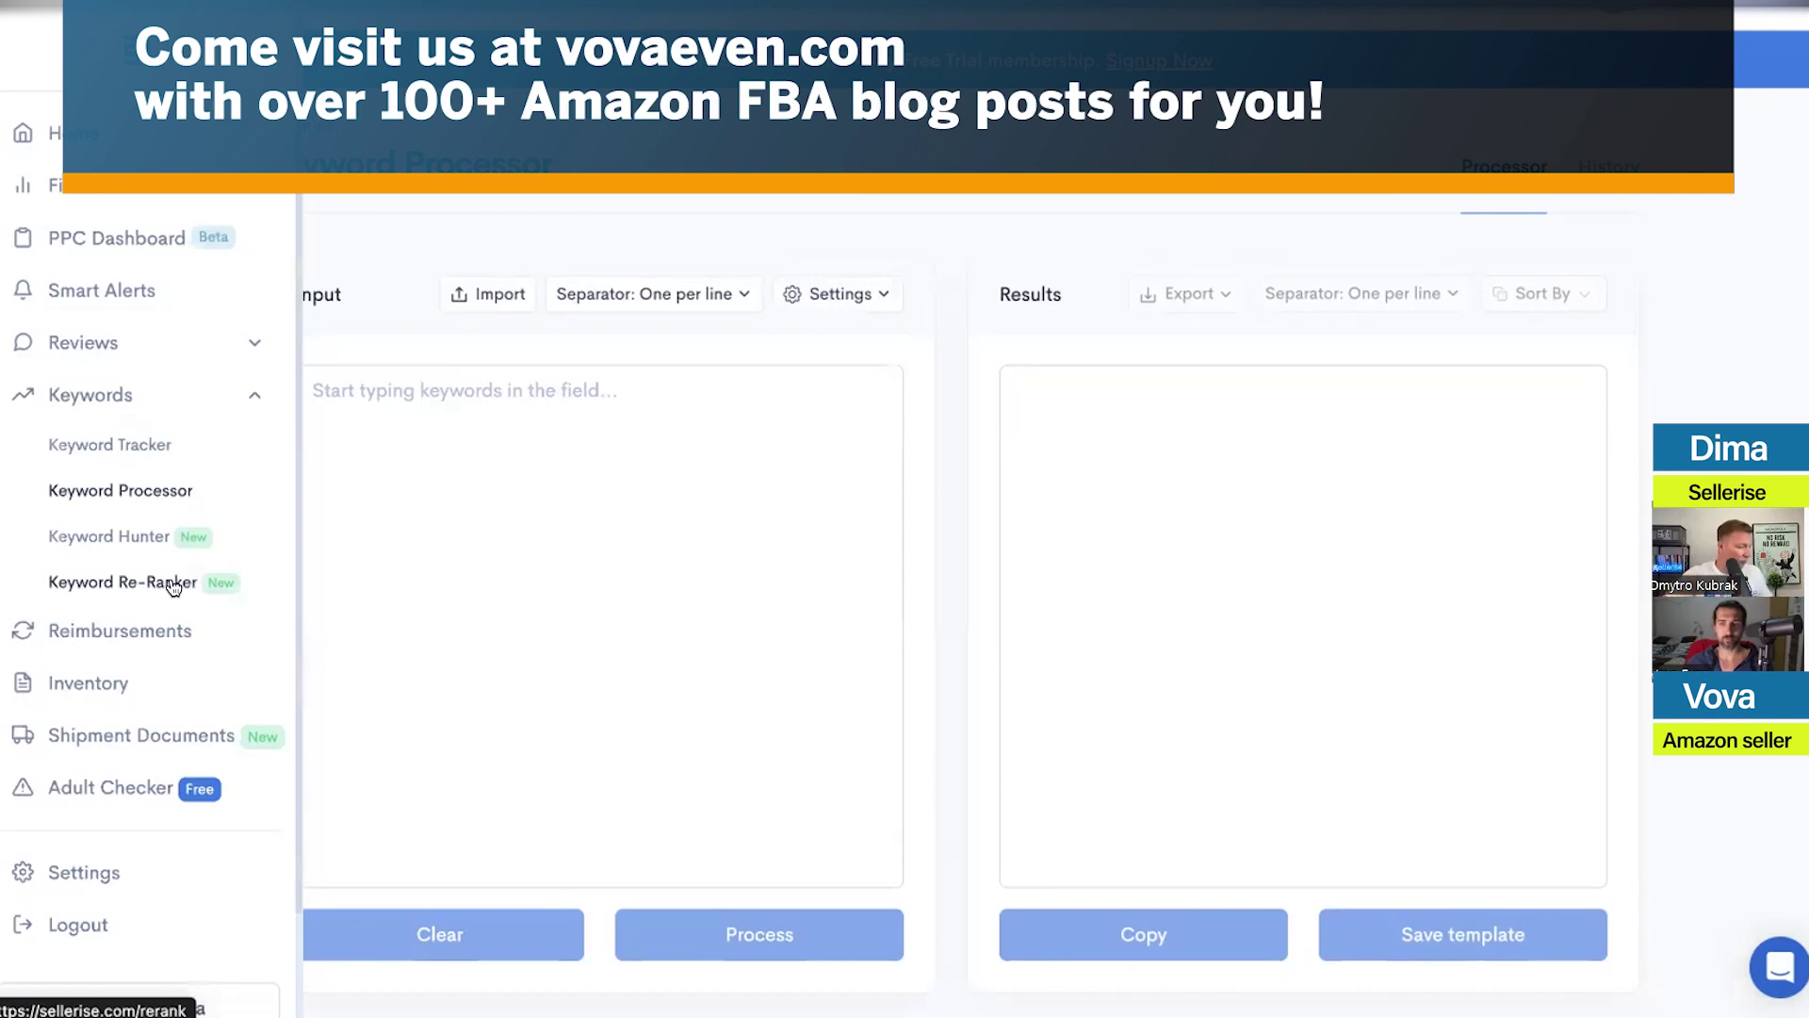
{"action": "left_click", "coordinate": [92, 539]}
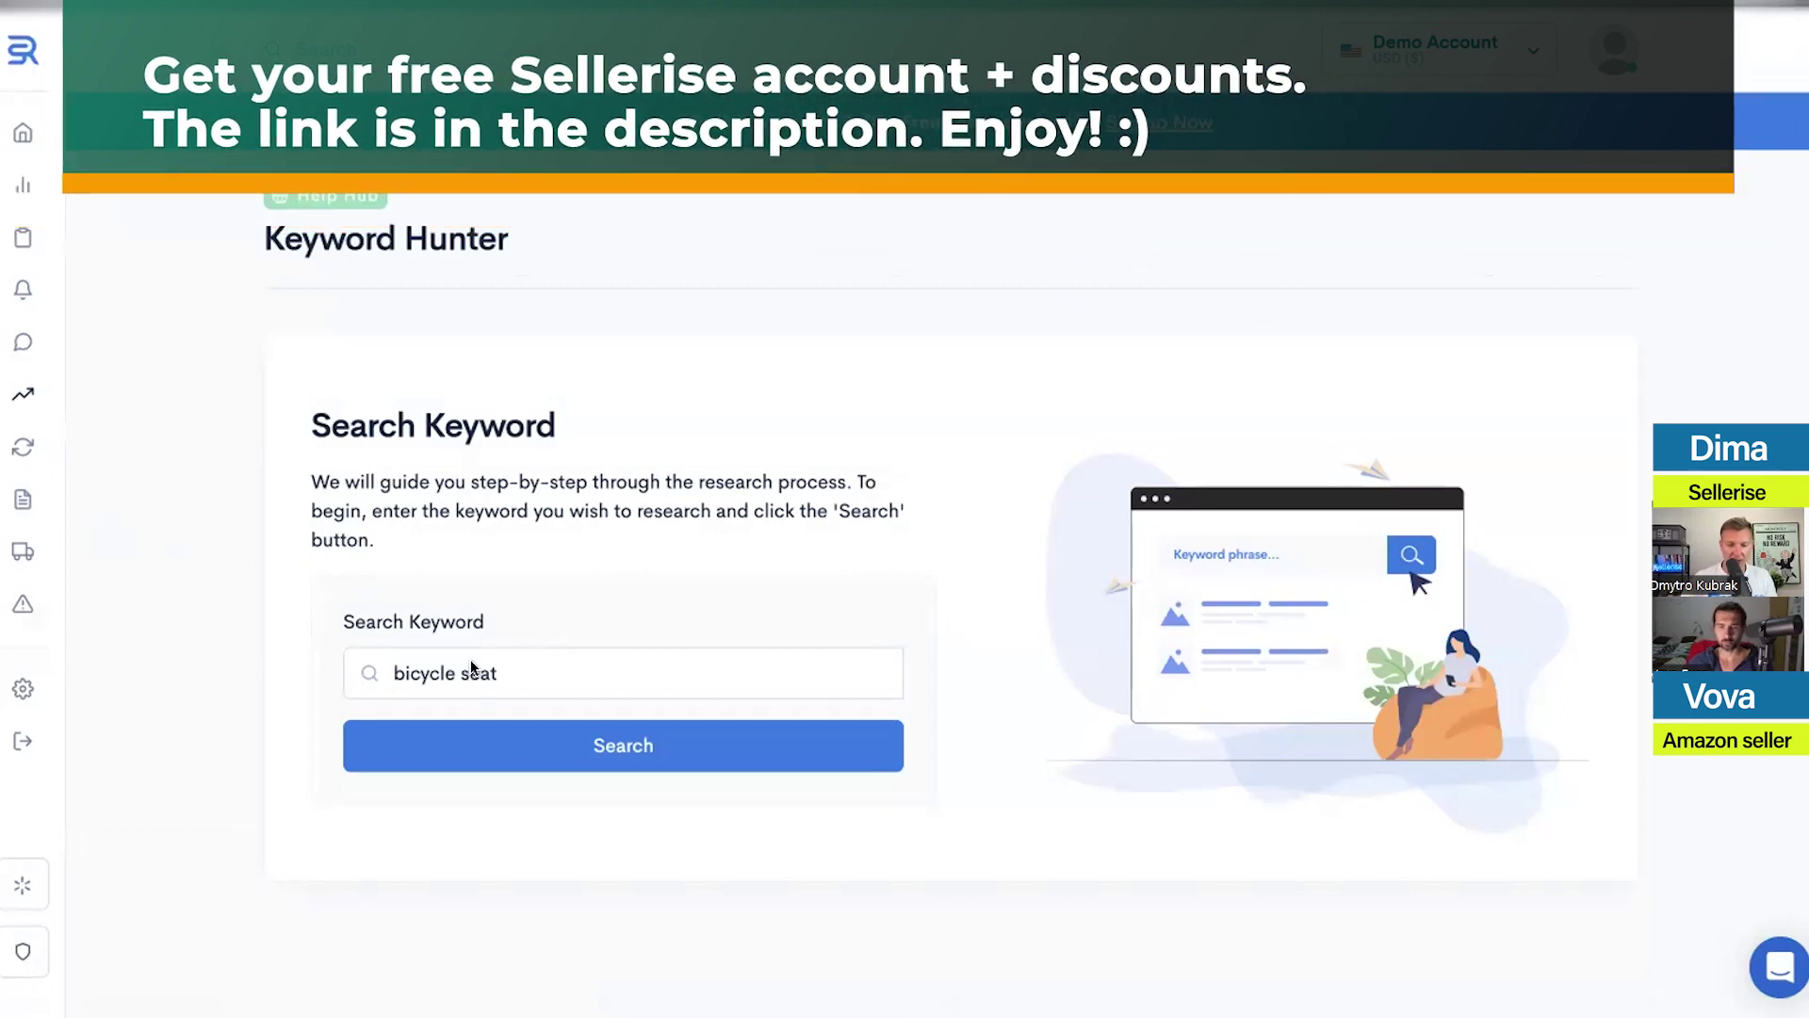
{"action": "left_click", "coordinate": [641, 754]}
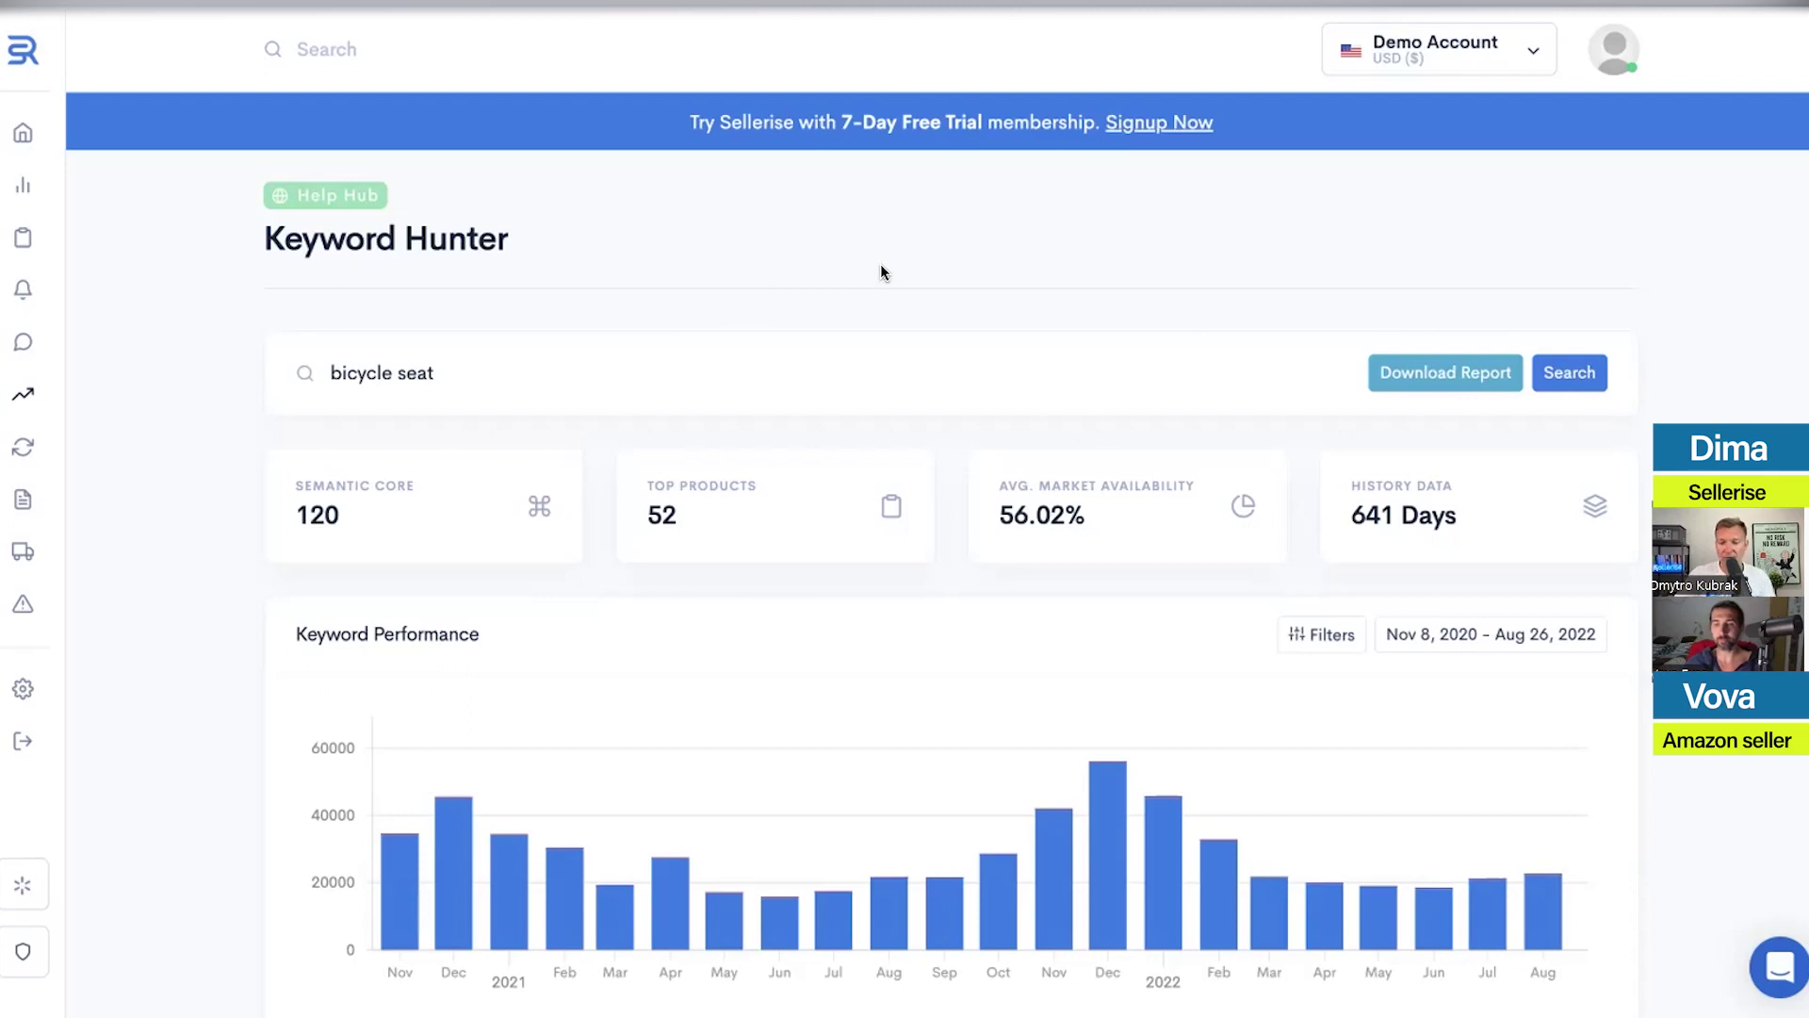
Examine the Semantic Core figure in the Keyword Hunter report for "bicycle seat"
{"action": "scroll", "coordinate": [884, 270], "scroll_direction": "down", "scroll_amount": 1}
{"action": "scroll", "coordinate": [884, 271], "scroll_direction": "up", "scroll_amount": 1}
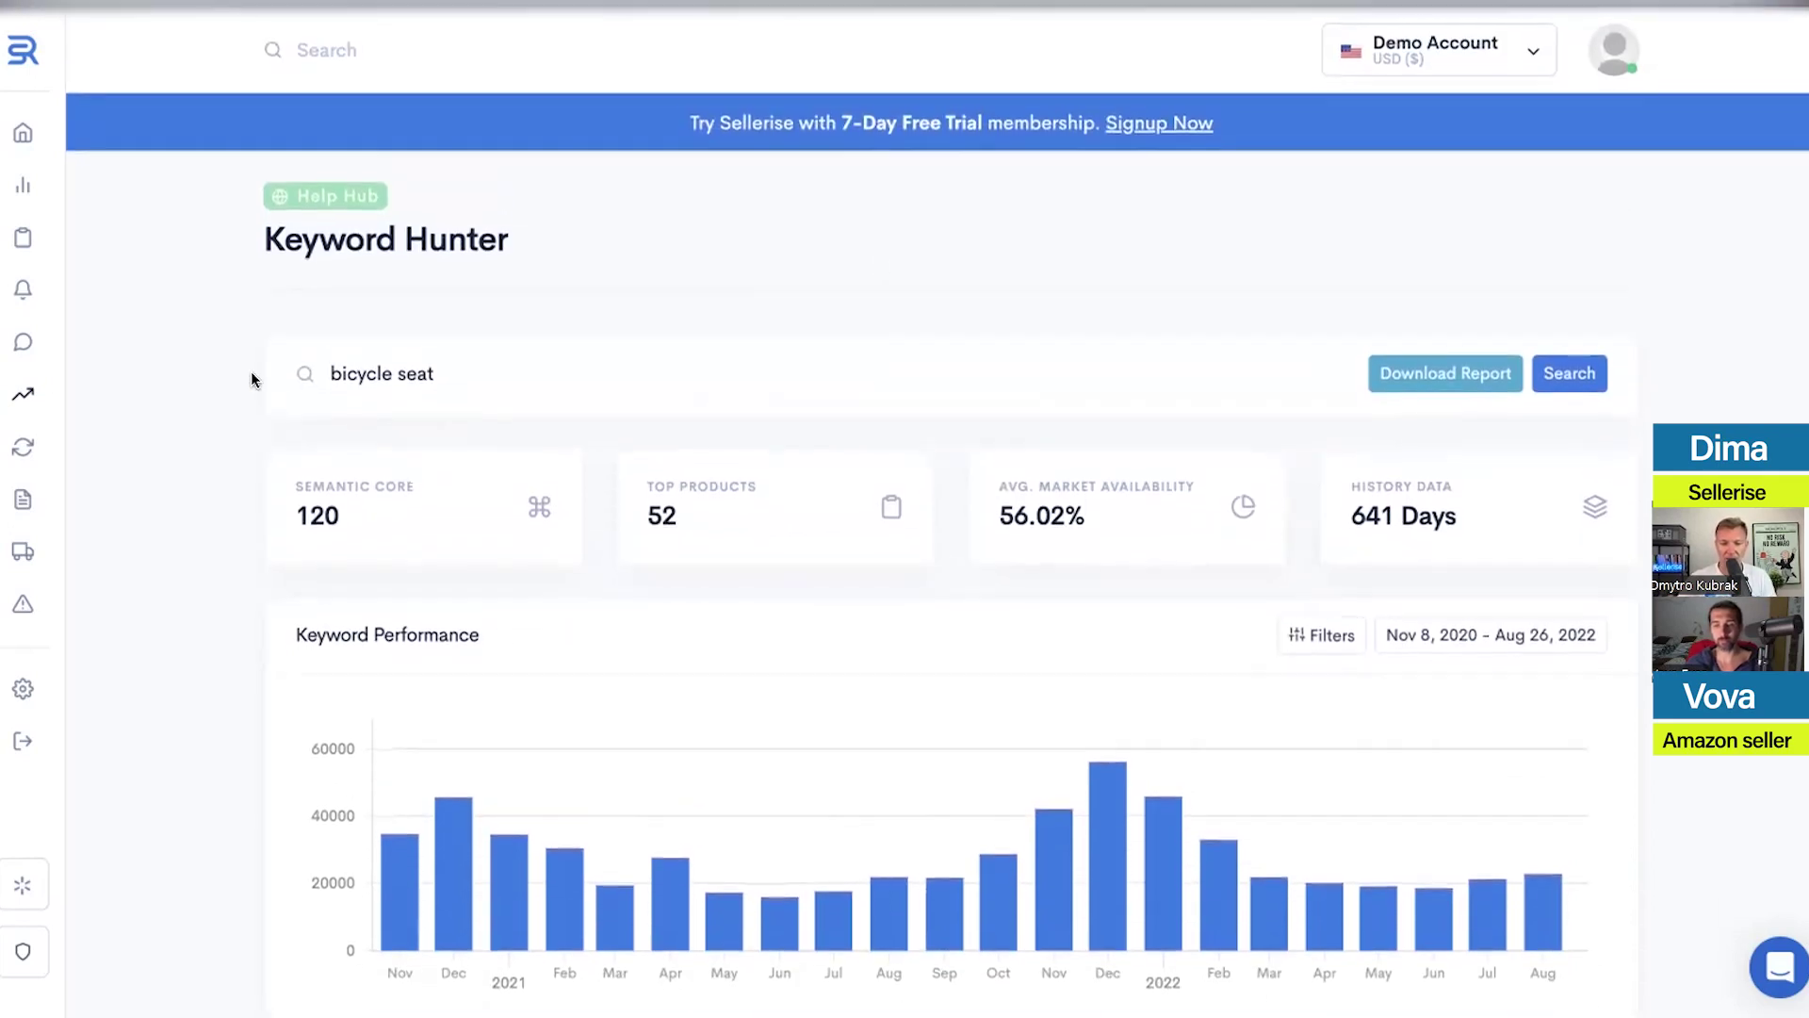
{"action": "left_click_drag", "start_coordinate": [341, 514], "coordinate": [286, 510]}
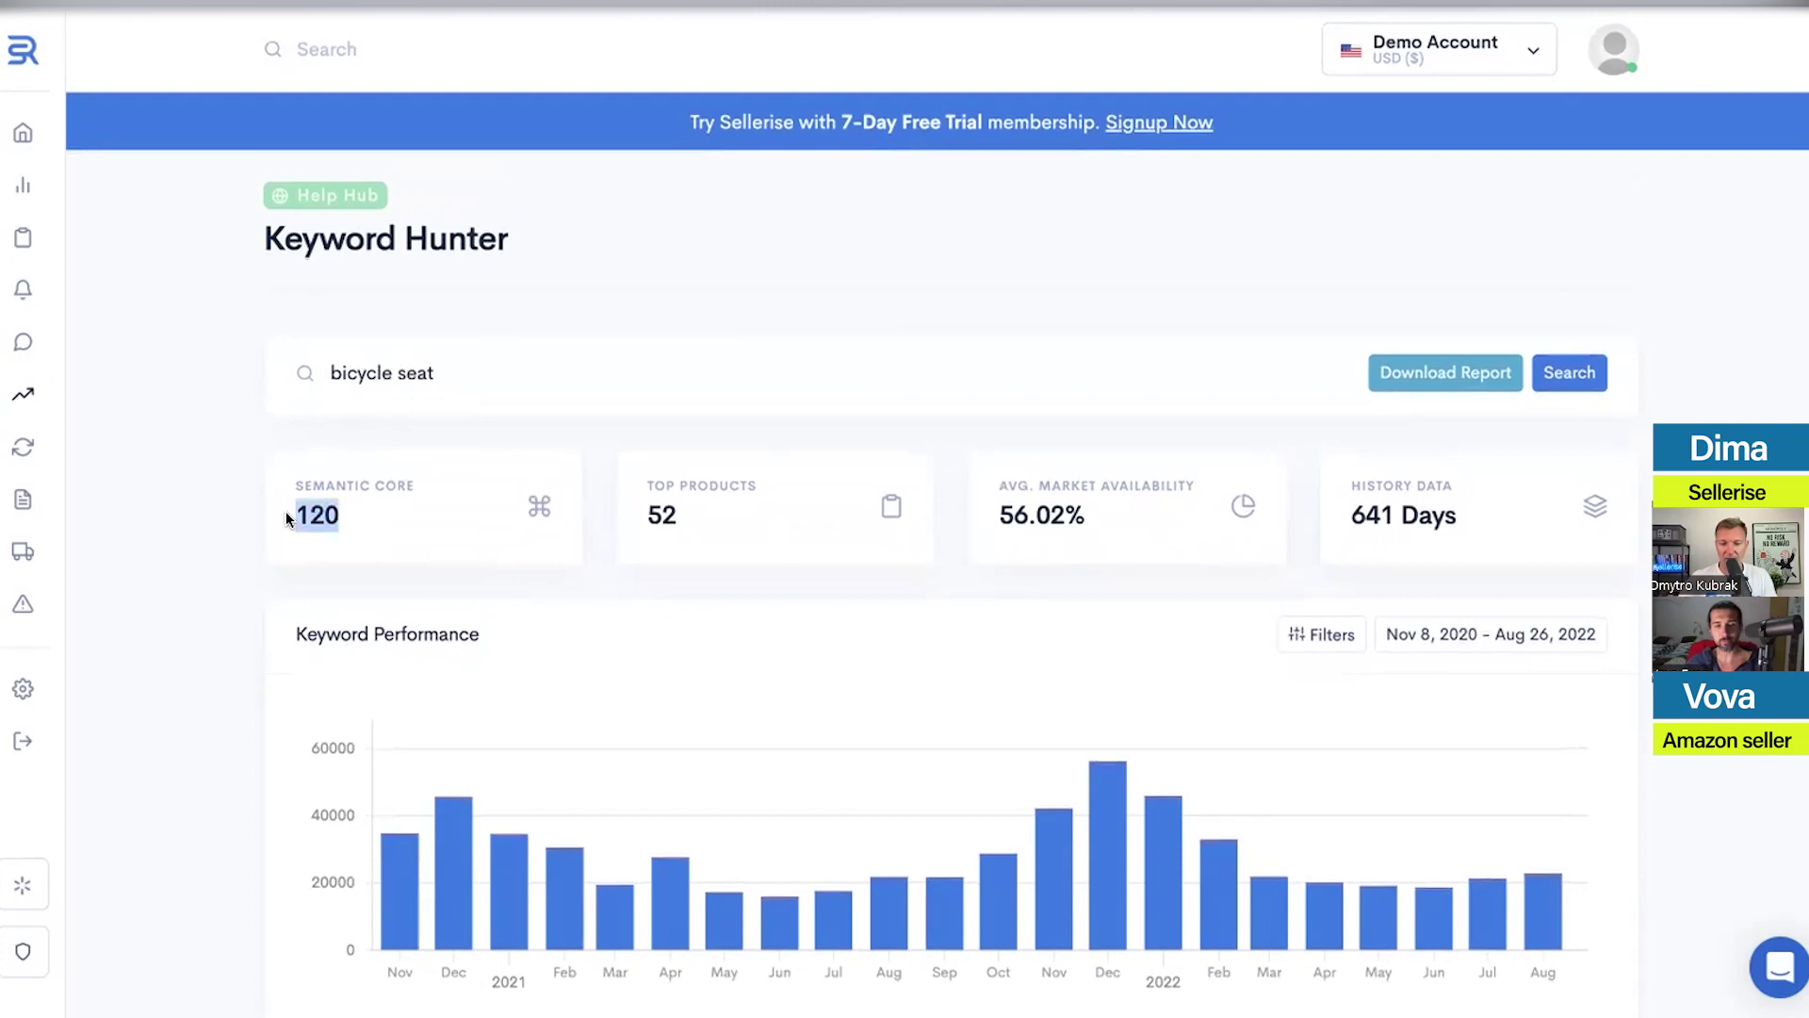
{"action": "left_click", "coordinate": [281, 515]}
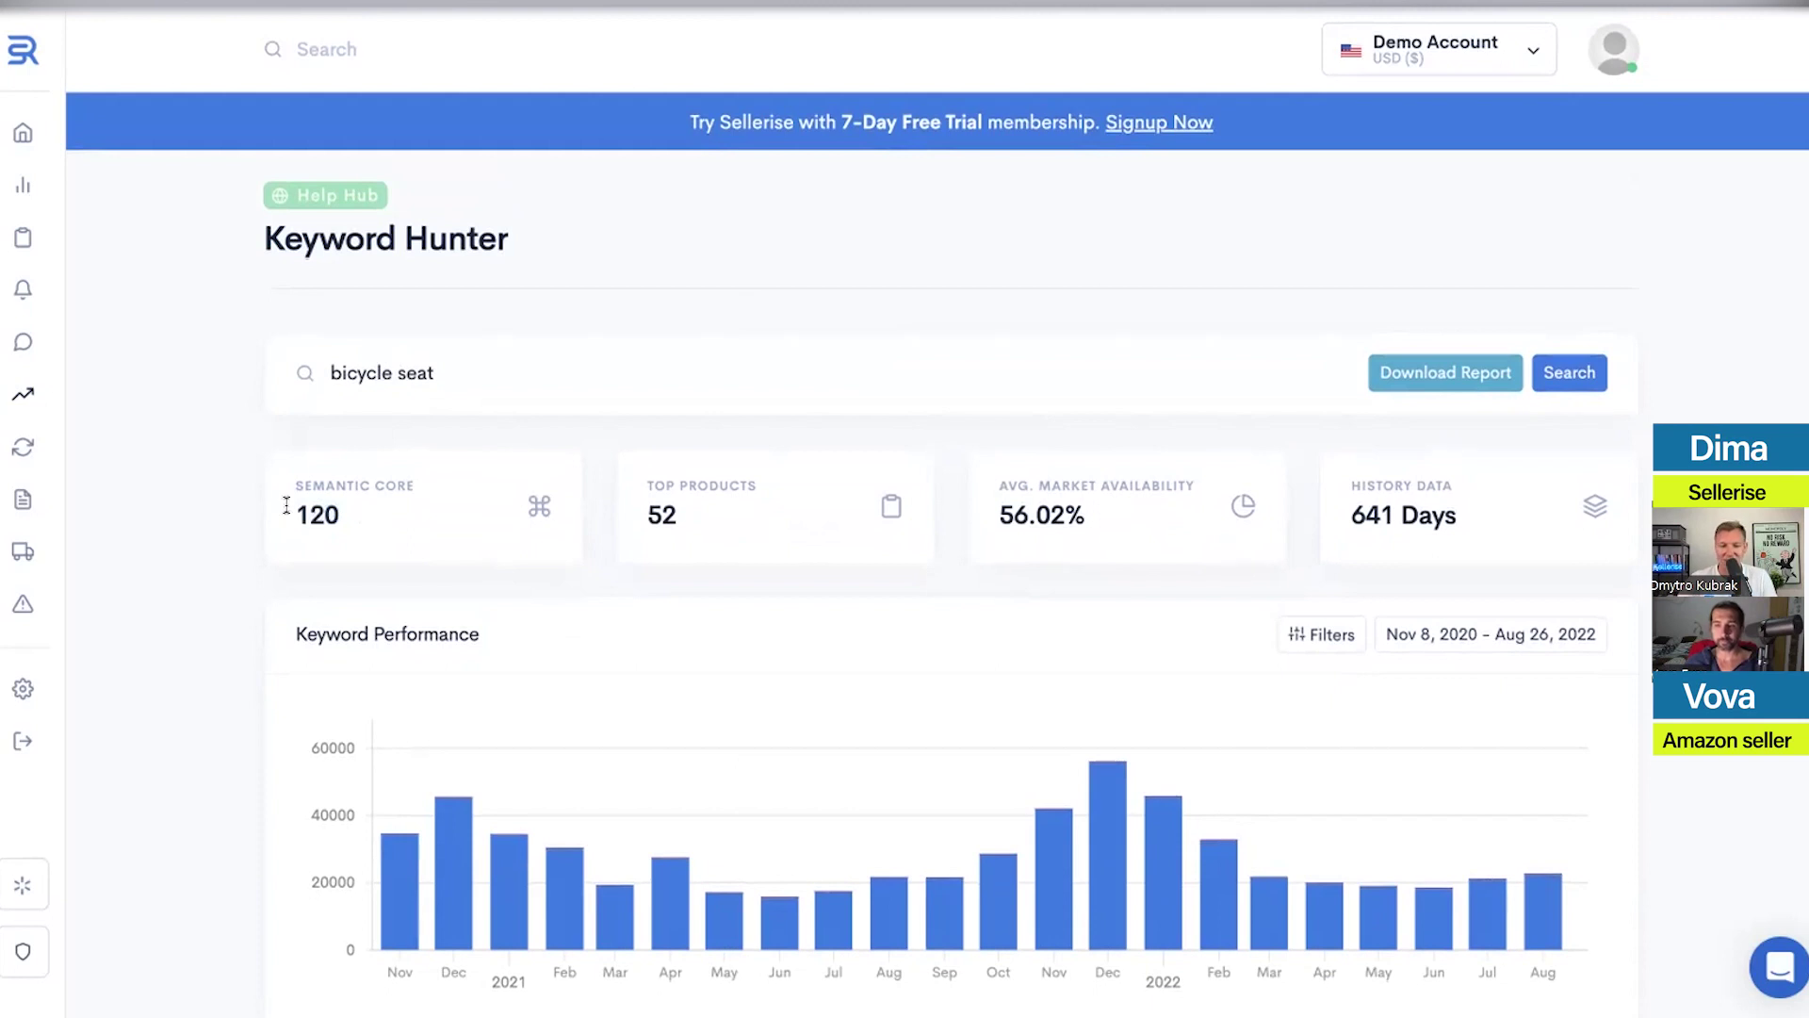
{"action": "left_click_drag", "start_coordinate": [339, 513], "coordinate": [281, 507]}
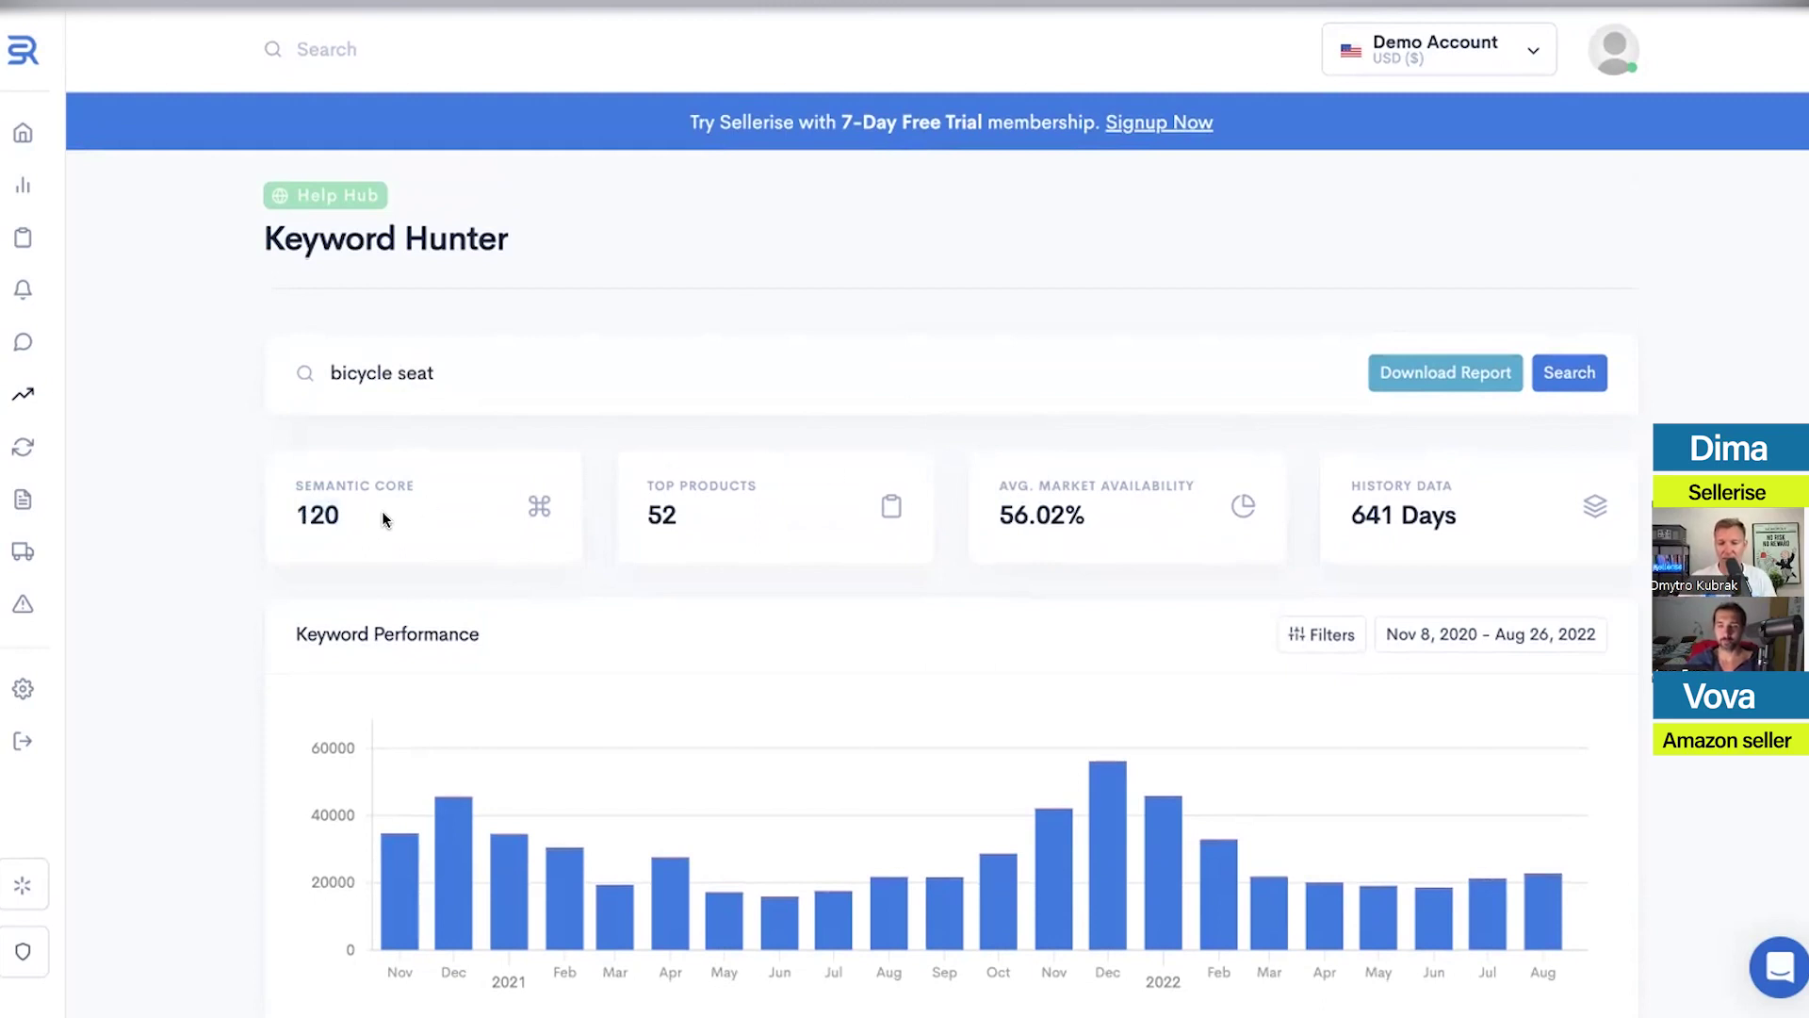
{"action": "left_click", "coordinate": [244, 500]}
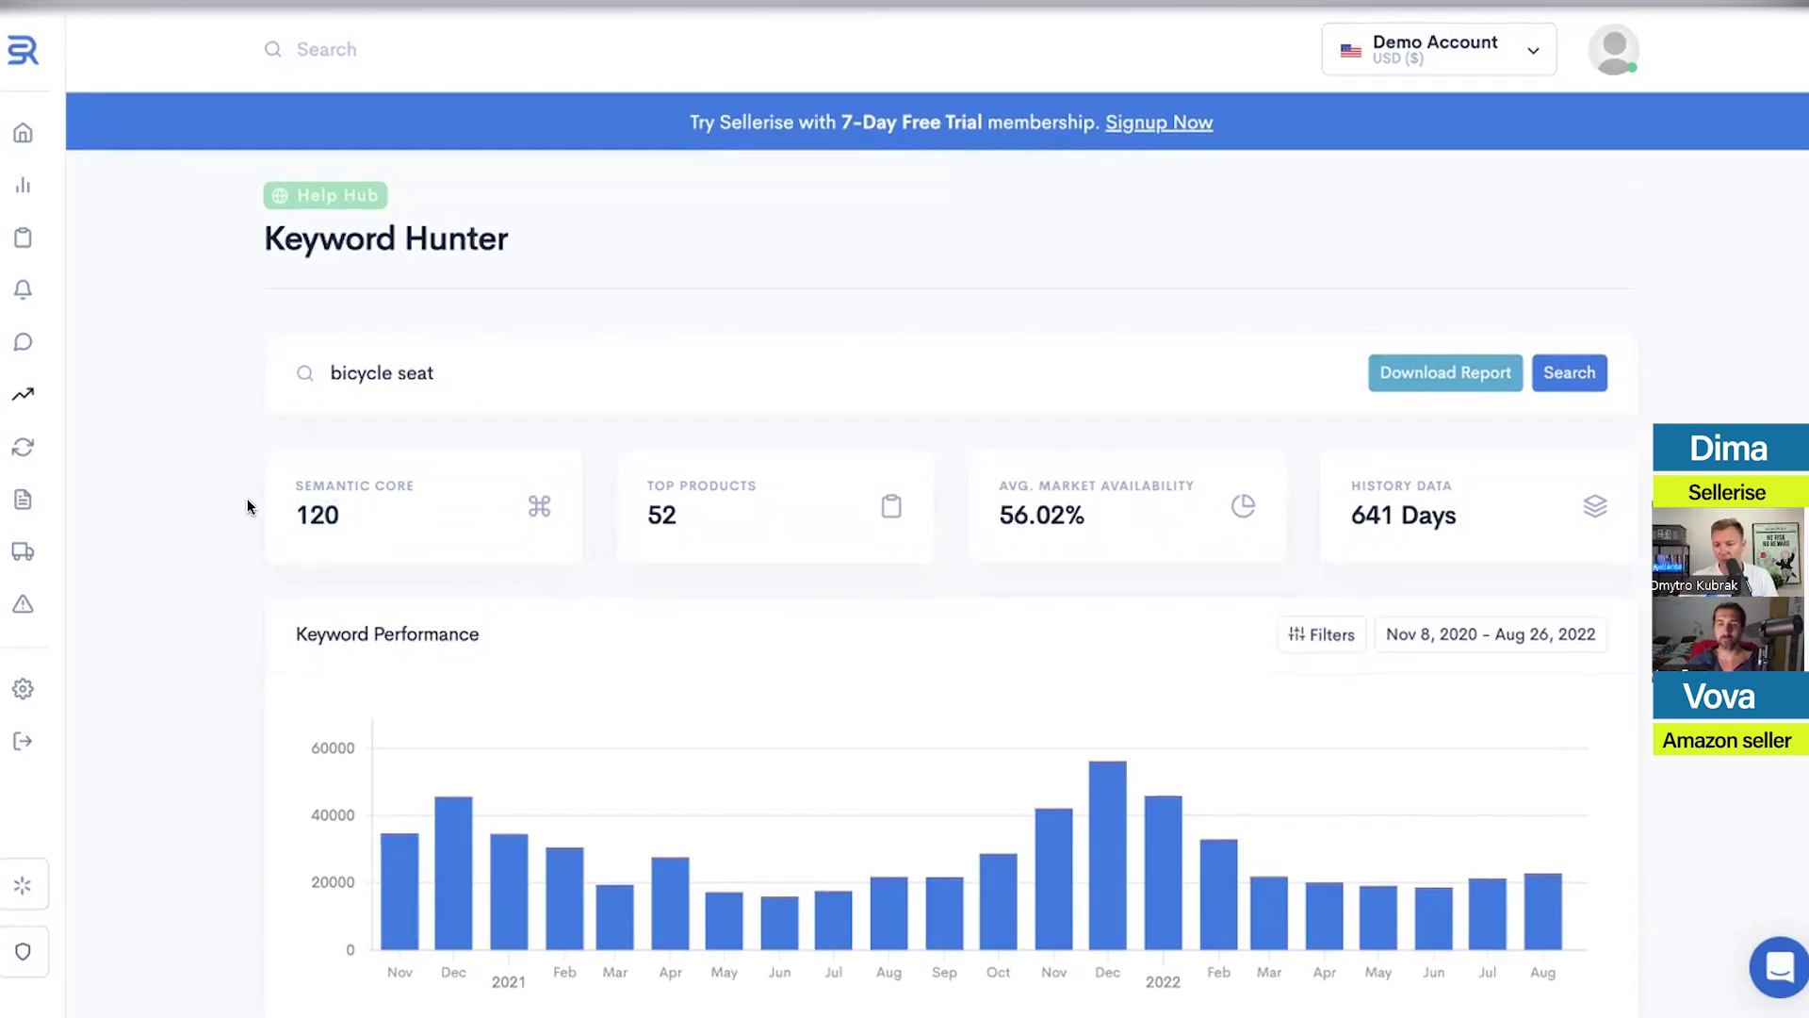
Examine the report's Top Products and average market availability figures and its Keyword Performance chart
{"action": "scroll", "coordinate": [956, 520], "scroll_direction": "down", "scroll_amount": 2}
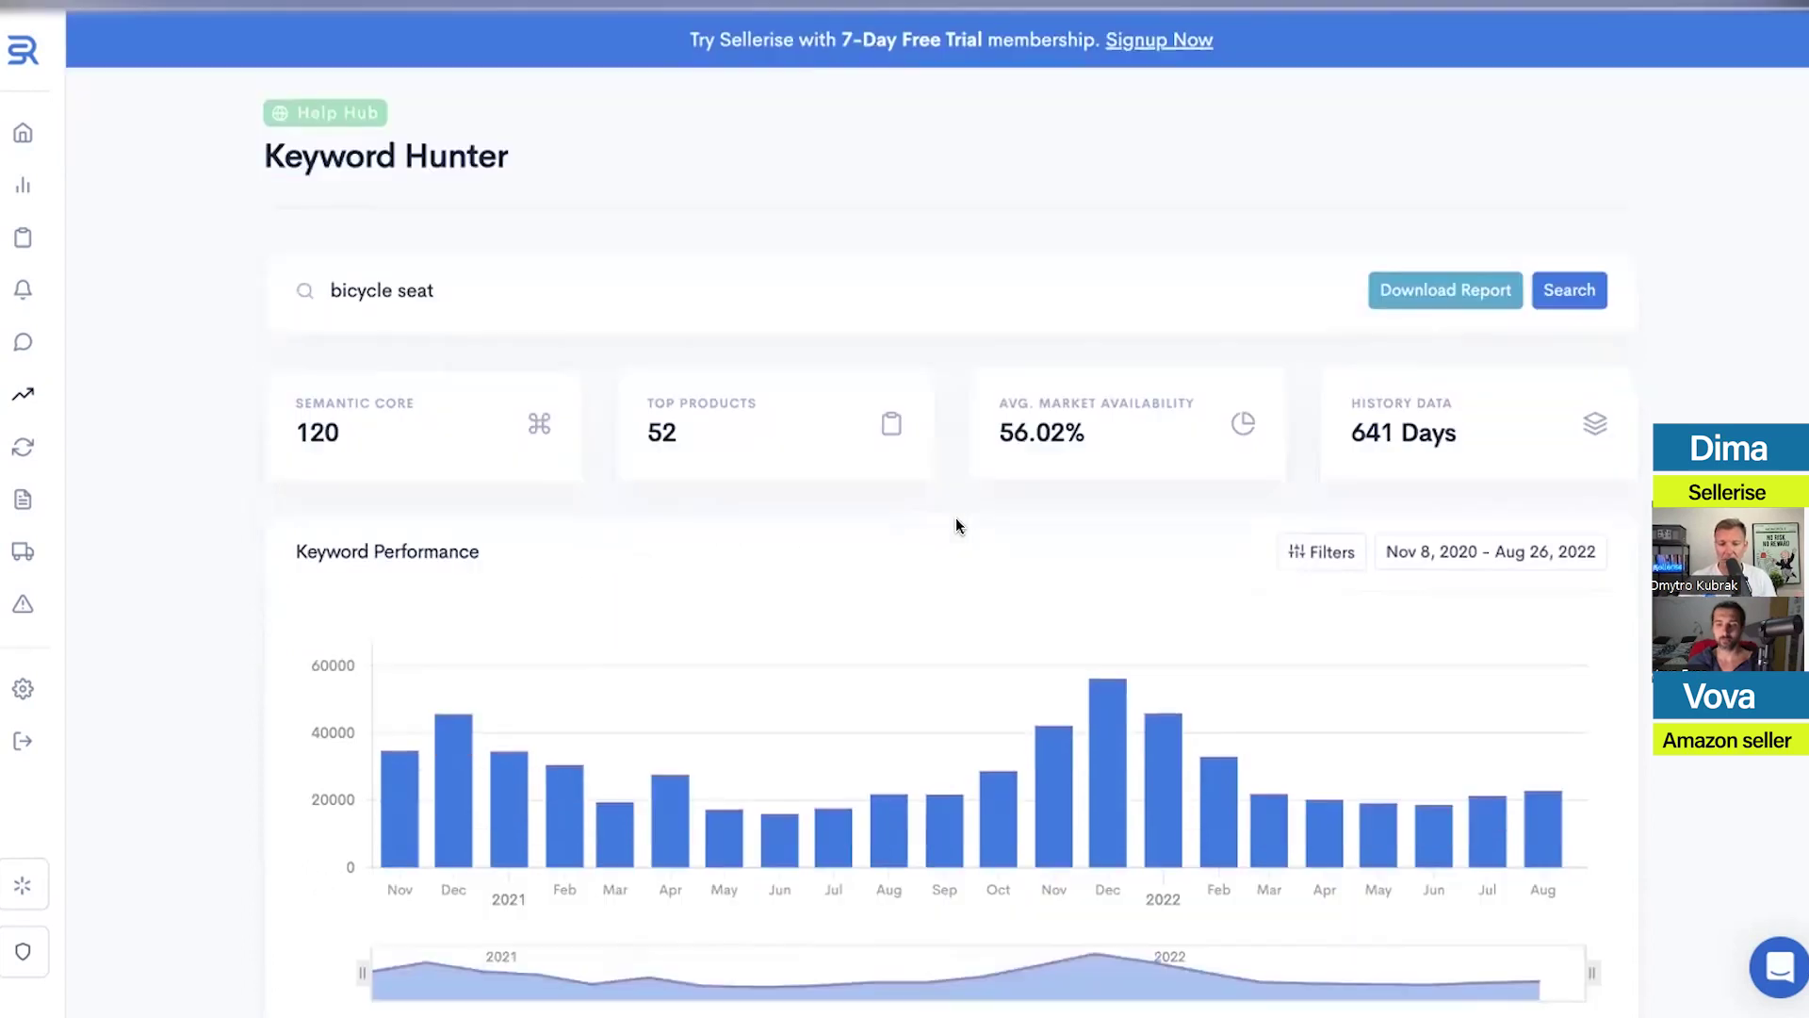
{"action": "left_click_drag", "start_coordinate": [699, 326], "coordinate": [619, 328]}
{"action": "left_click", "coordinate": [659, 321]}
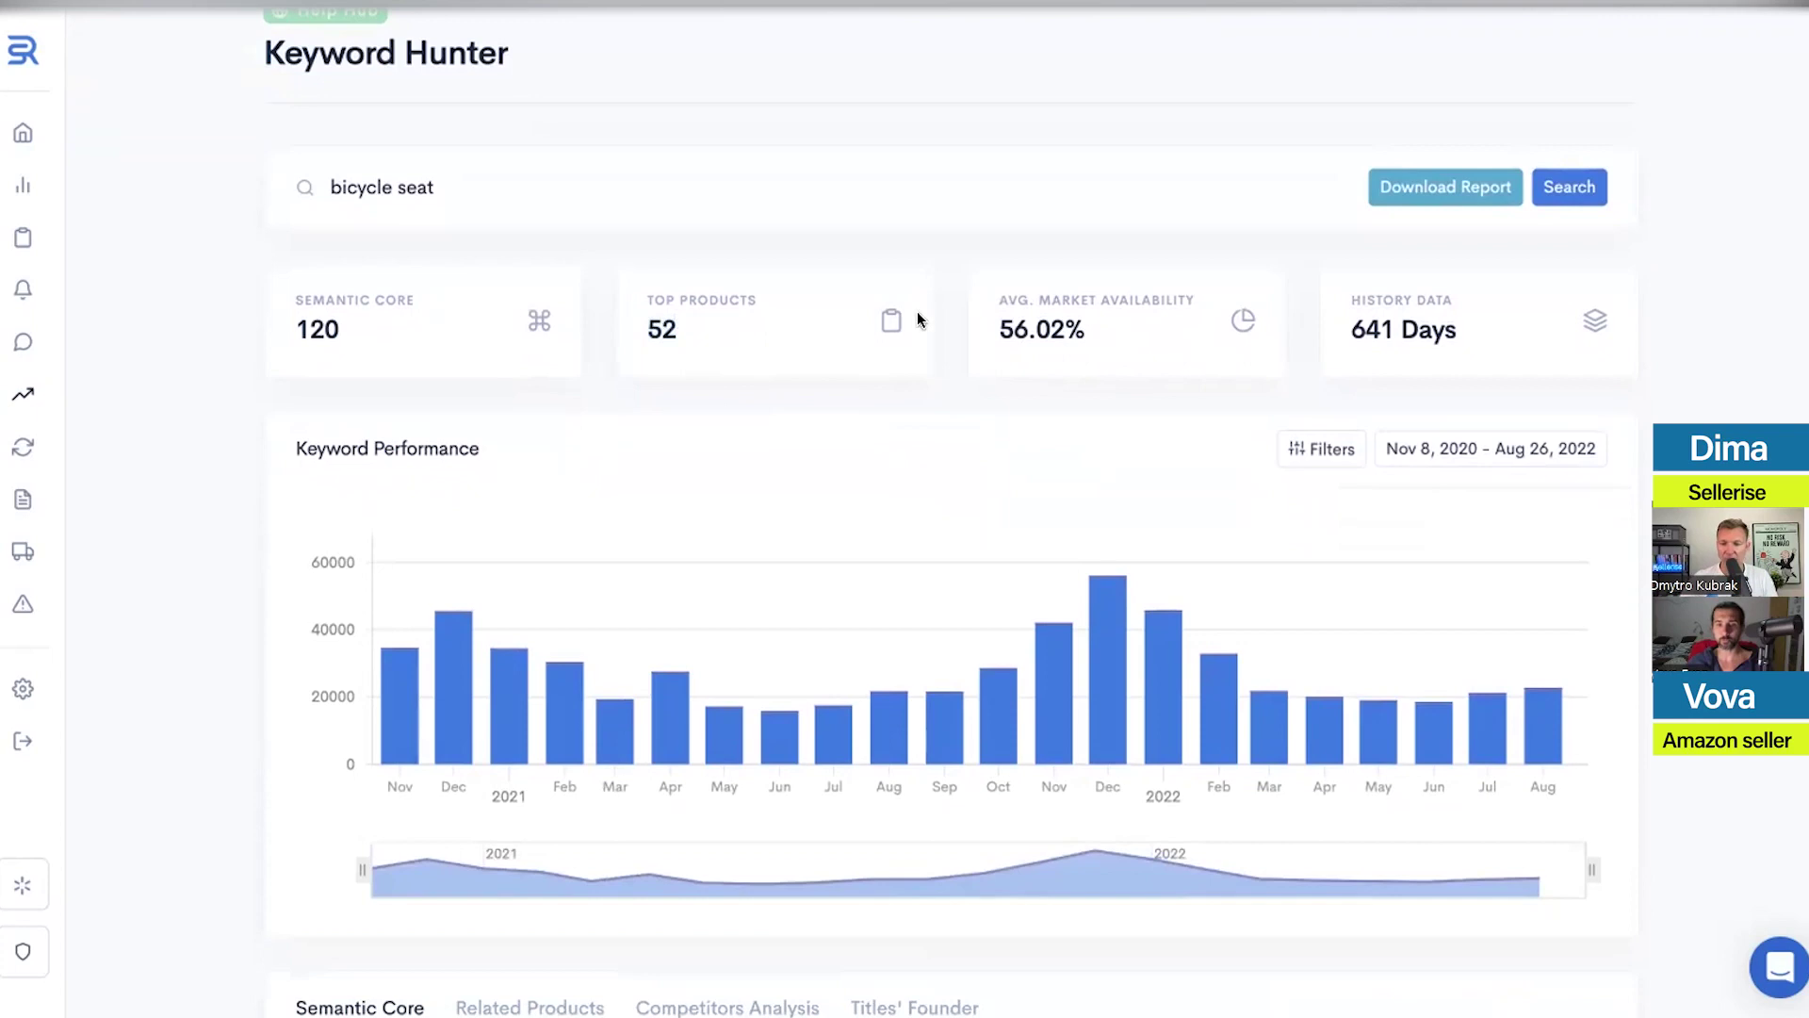
{"action": "left_click", "coordinate": [1099, 330]}
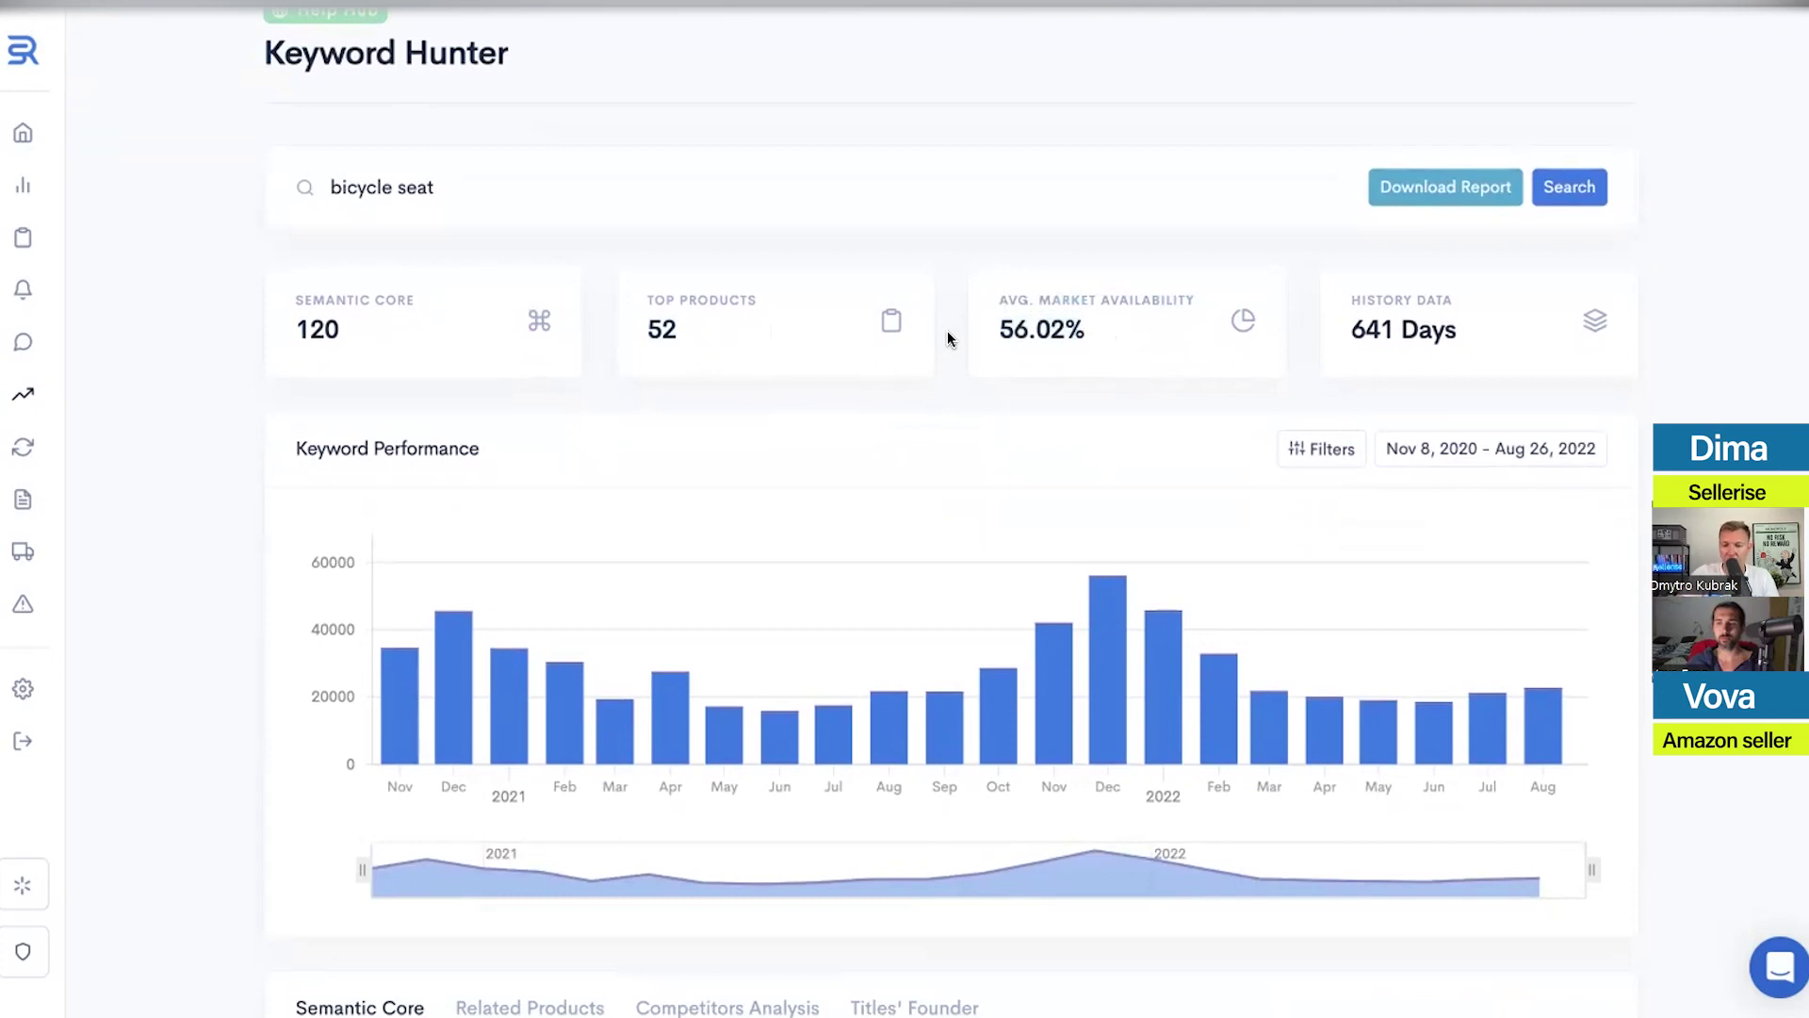
{"action": "left_click_drag", "start_coordinate": [985, 323], "coordinate": [1092, 324]}
{"action": "left_click", "coordinate": [1102, 327]}
{"action": "scroll", "coordinate": [954, 328], "scroll_direction": "down", "scroll_amount": 3}
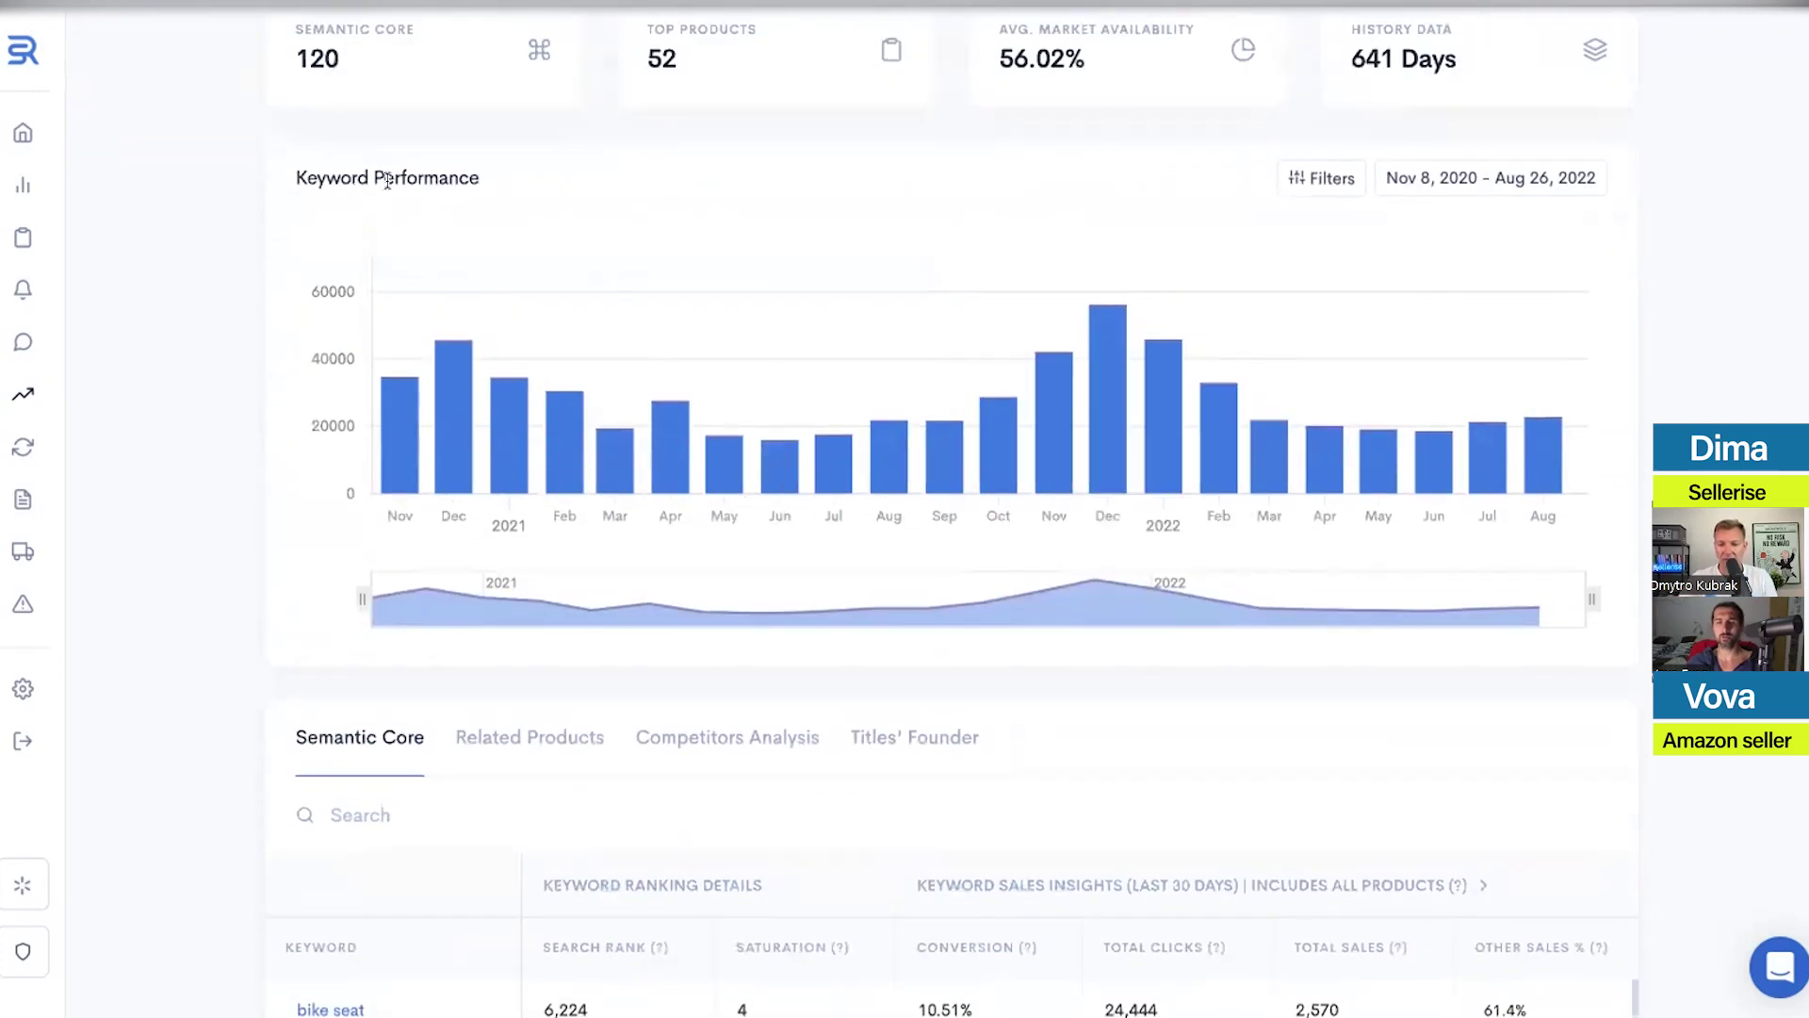
{"action": "scroll", "coordinate": [607, 206], "scroll_direction": "up", "scroll_amount": 2}
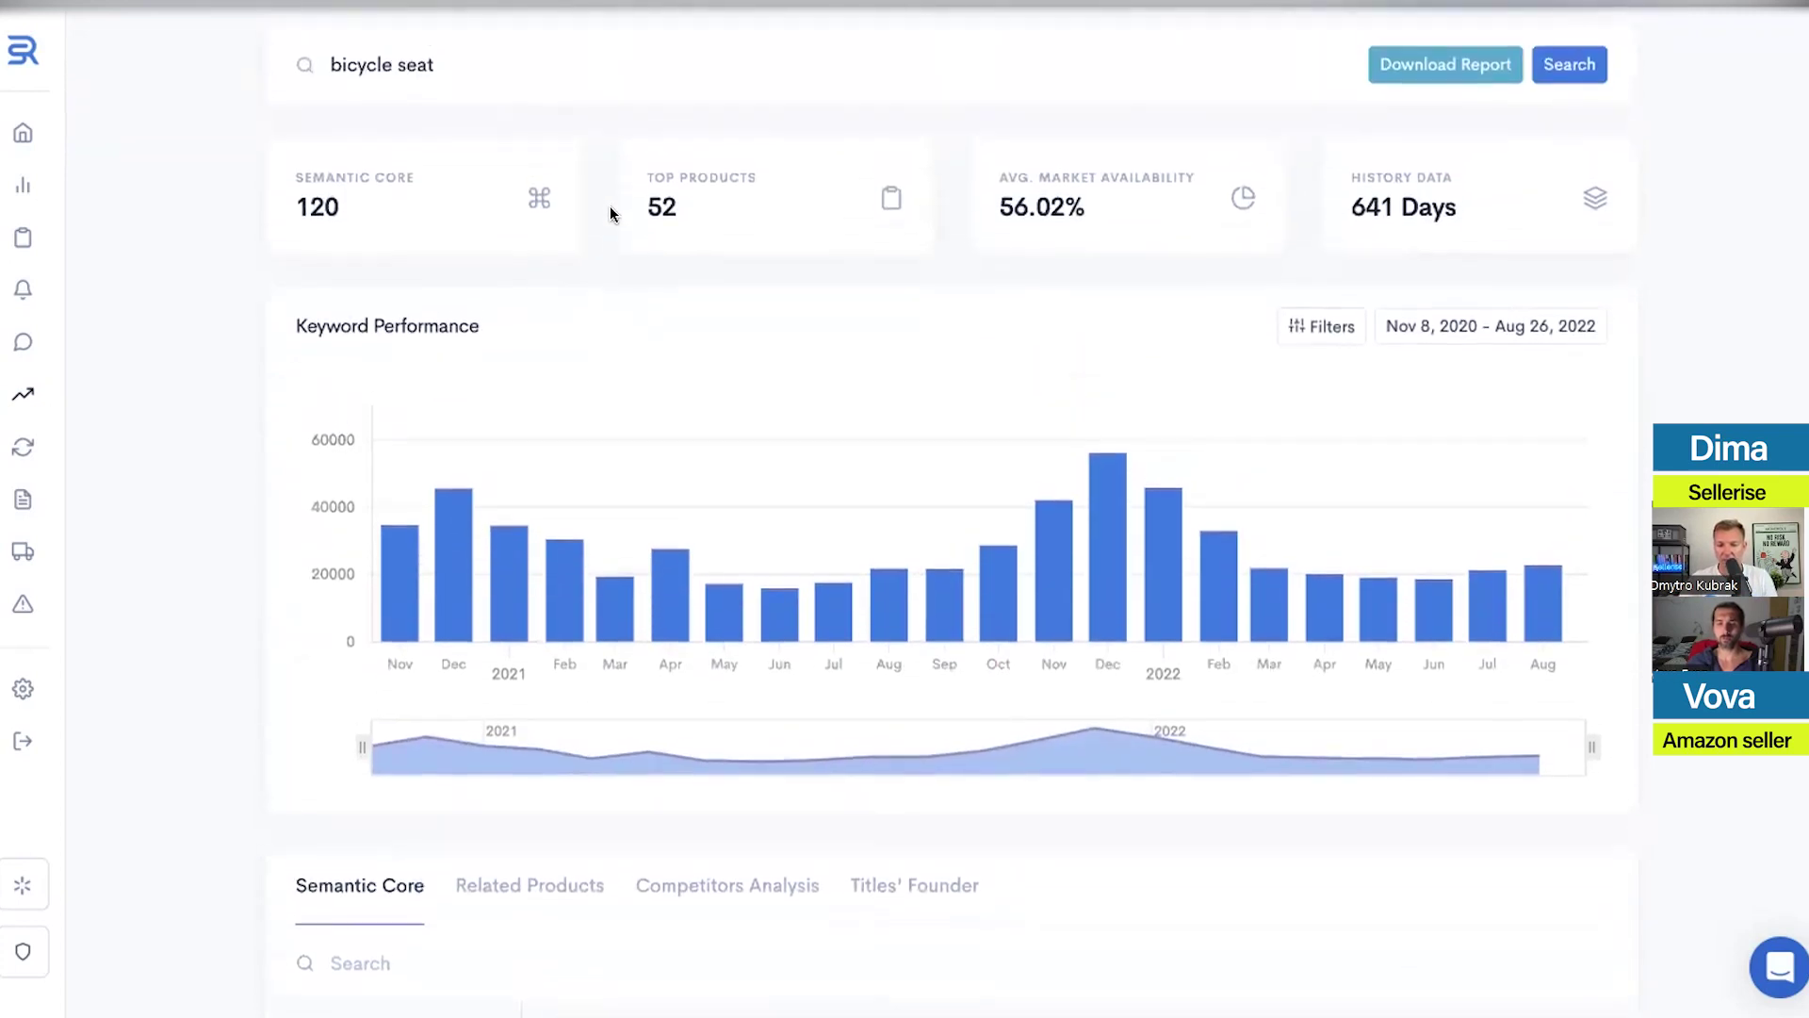
{"action": "scroll", "coordinate": [586, 283], "scroll_direction": "up", "scroll_amount": 2}
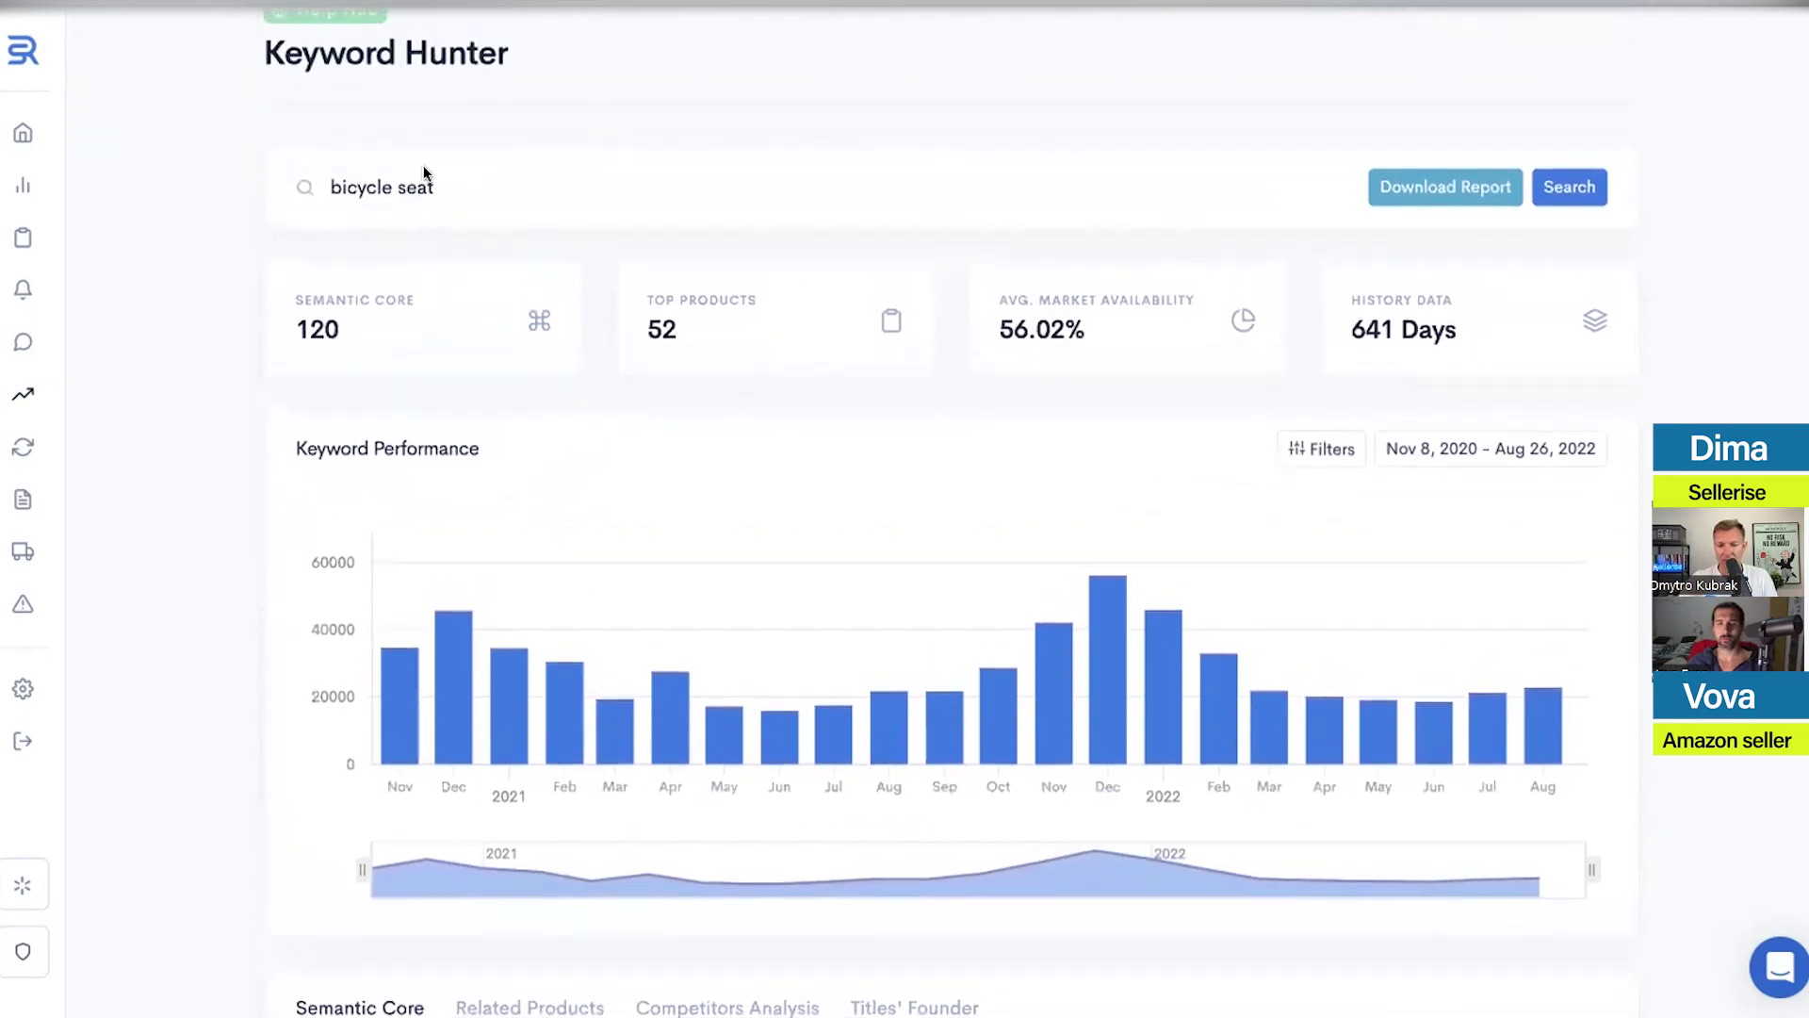
Narrow the Keyword Performance chart's date range to Apr 29, 2022 - Aug 26, 2022
{"action": "left_click_drag", "start_coordinate": [425, 184], "coordinate": [302, 183]}
{"action": "left_click", "coordinate": [505, 200]}
{"action": "scroll", "coordinate": [603, 313], "scroll_direction": "down", "scroll_amount": 3}
{"action": "left_click_drag", "start_coordinate": [362, 648], "coordinate": [1367, 608]}
{"action": "mouse_move", "coordinate": [1534, 471]}
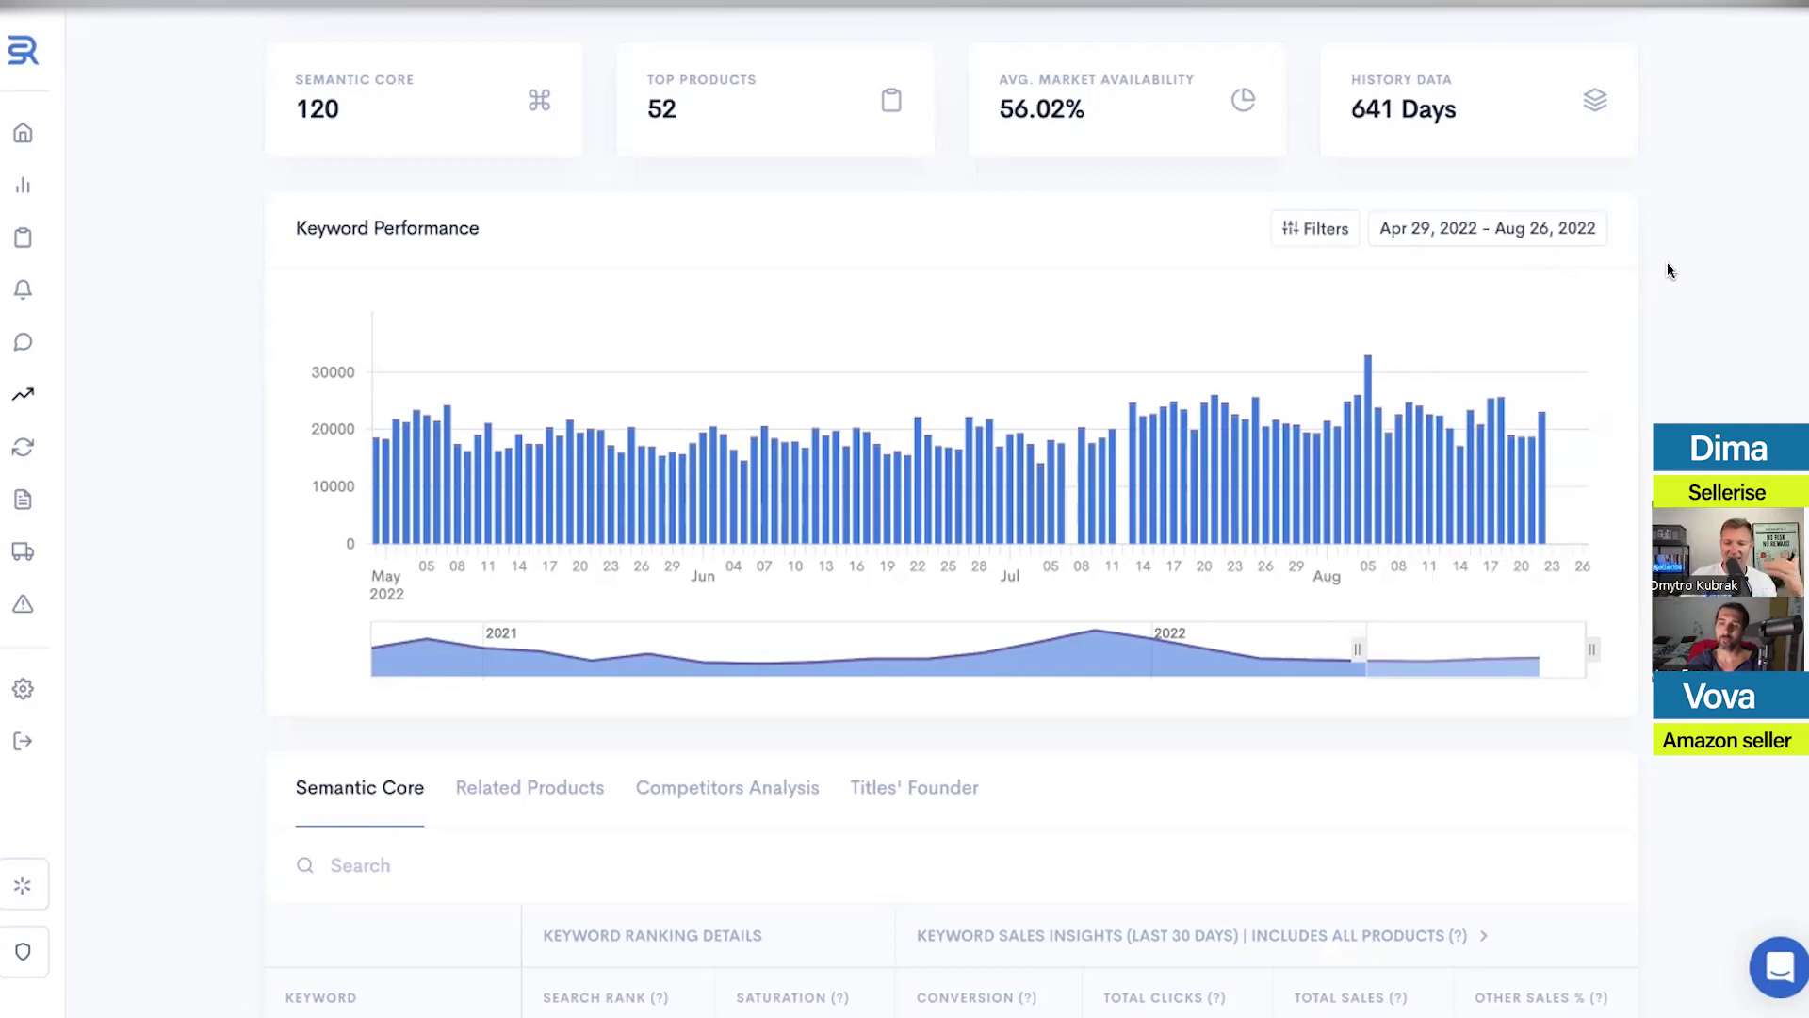
Examine the daily search rank and sales breakdown in the Keyword Performance chart for "bicycle seat"
{"action": "scroll", "coordinate": [740, 264], "scroll_direction": "up", "scroll_amount": 3}
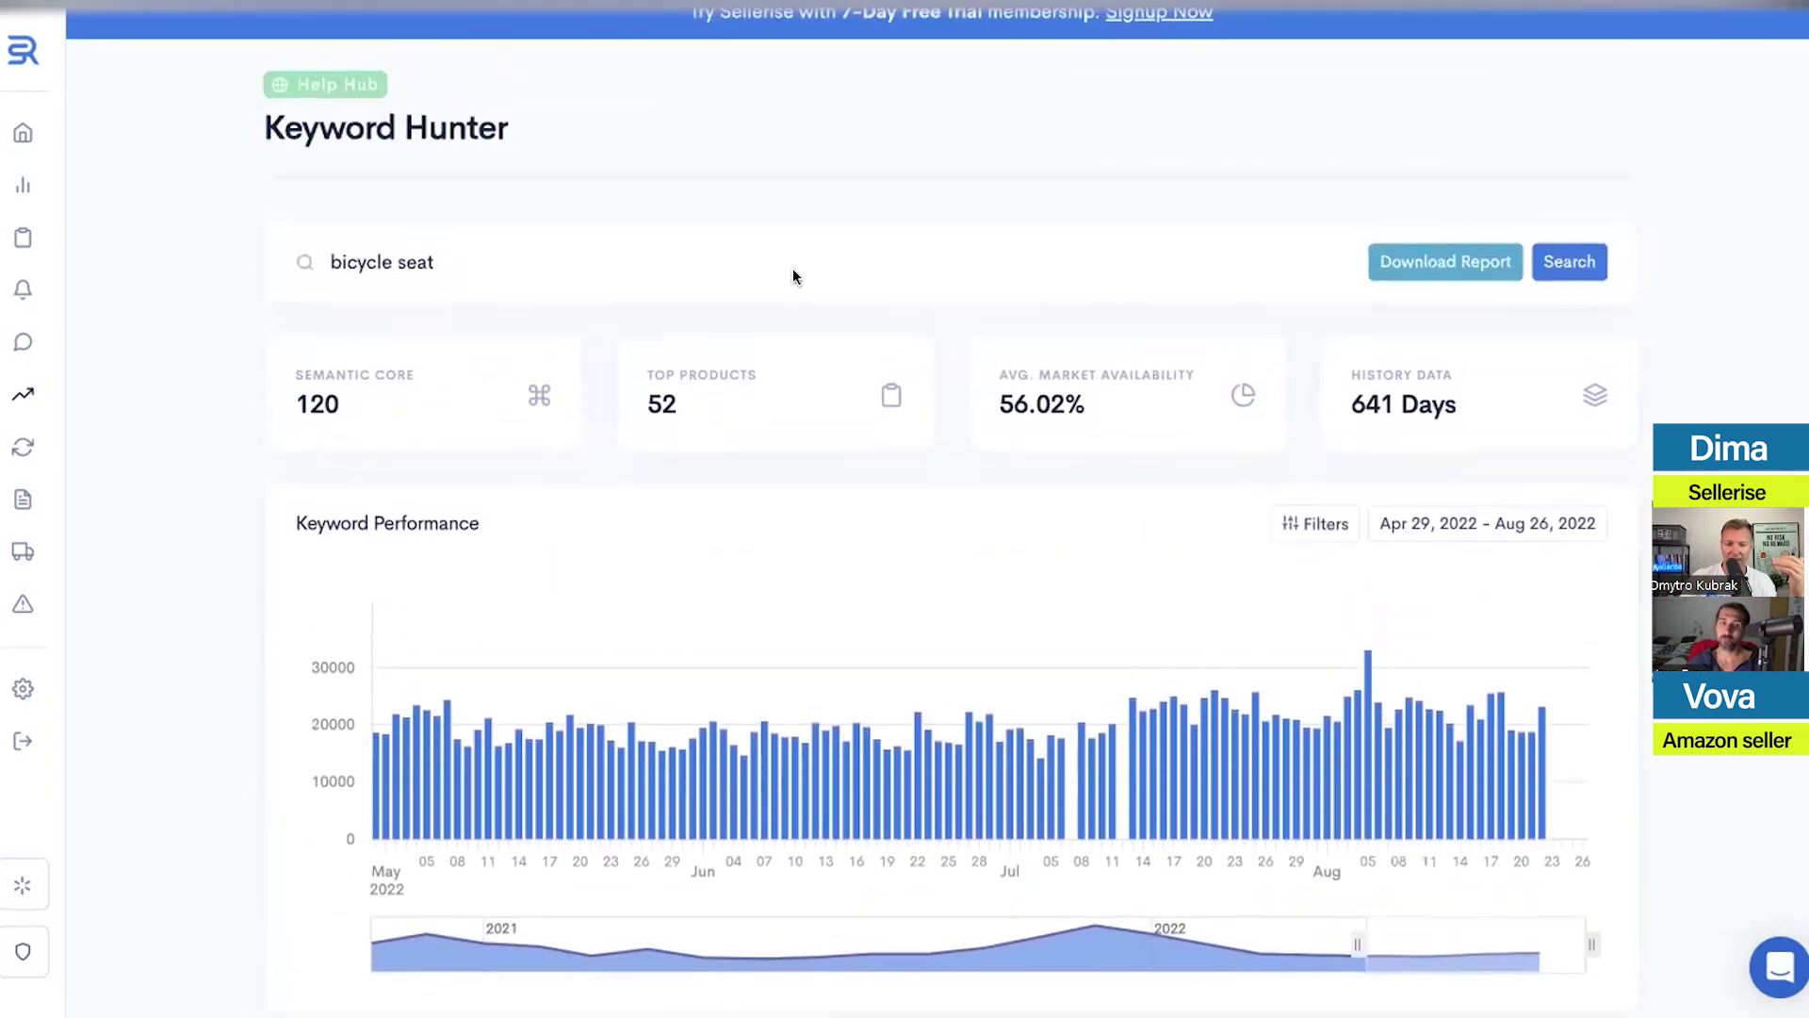
{"action": "scroll", "coordinate": [794, 272], "scroll_direction": "down", "scroll_amount": 2}
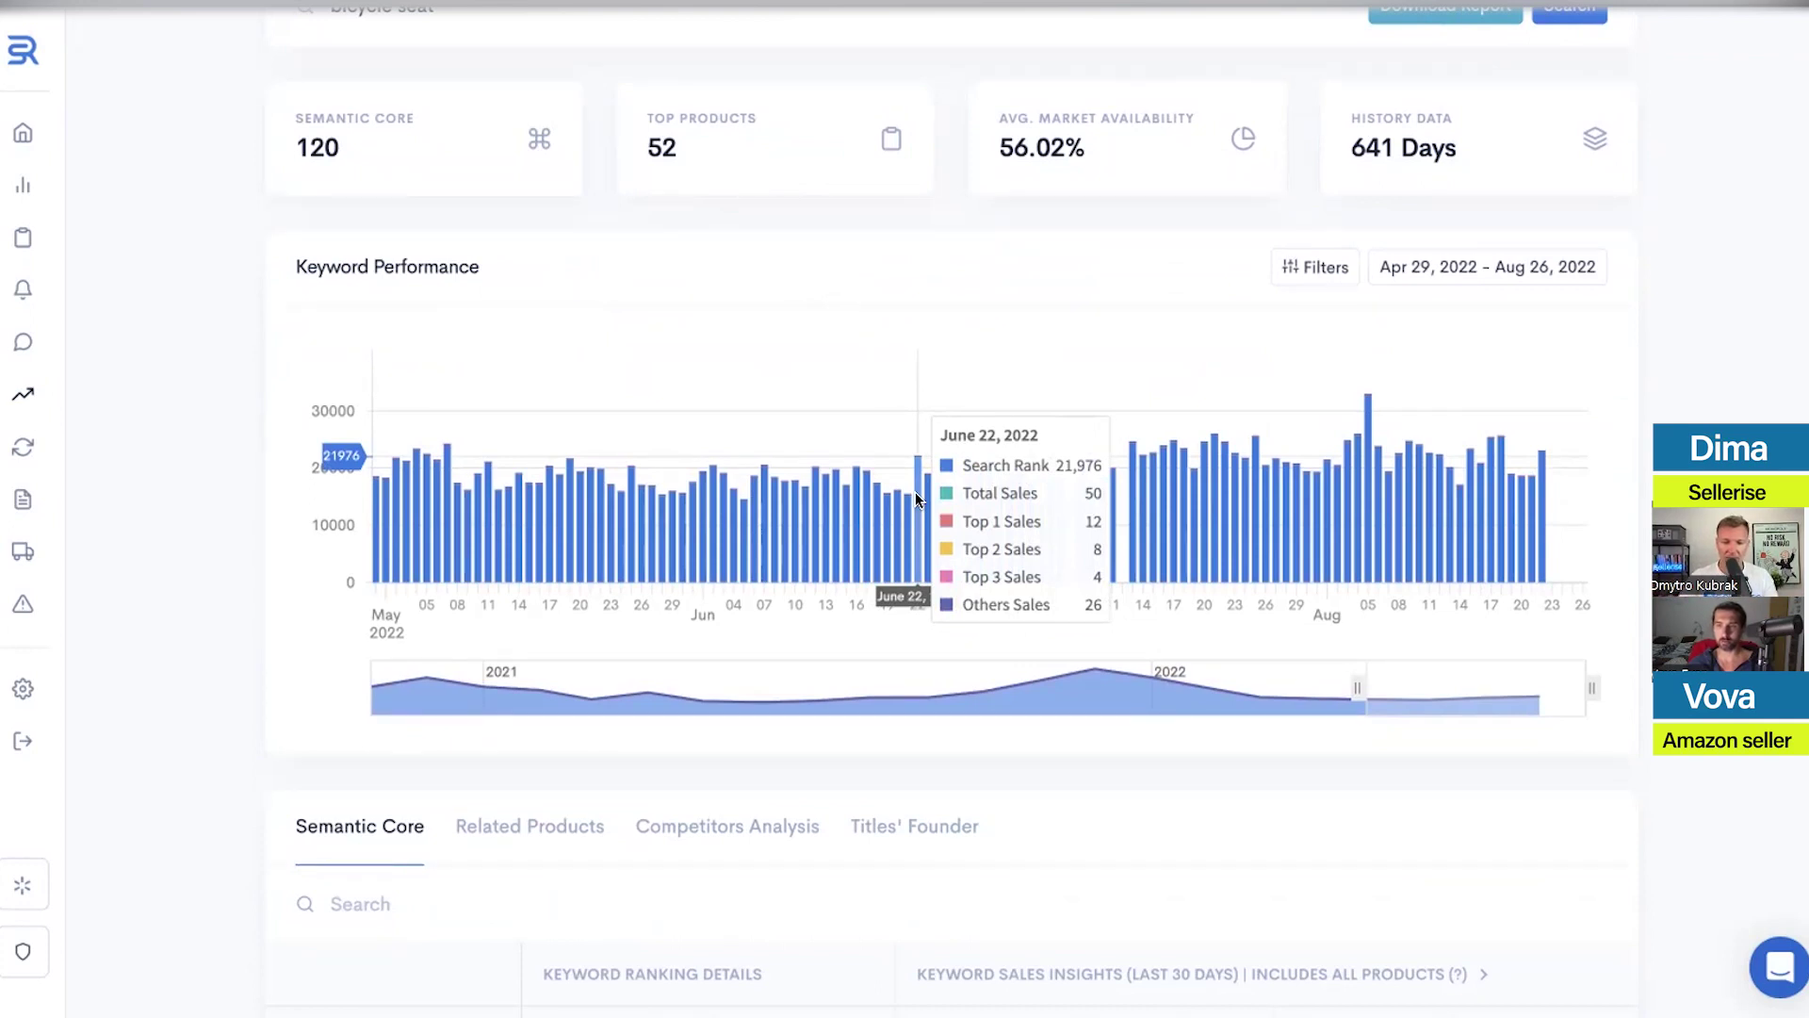
{"action": "scroll", "coordinate": [1334, 246], "scroll_direction": "up", "scroll_amount": 3}
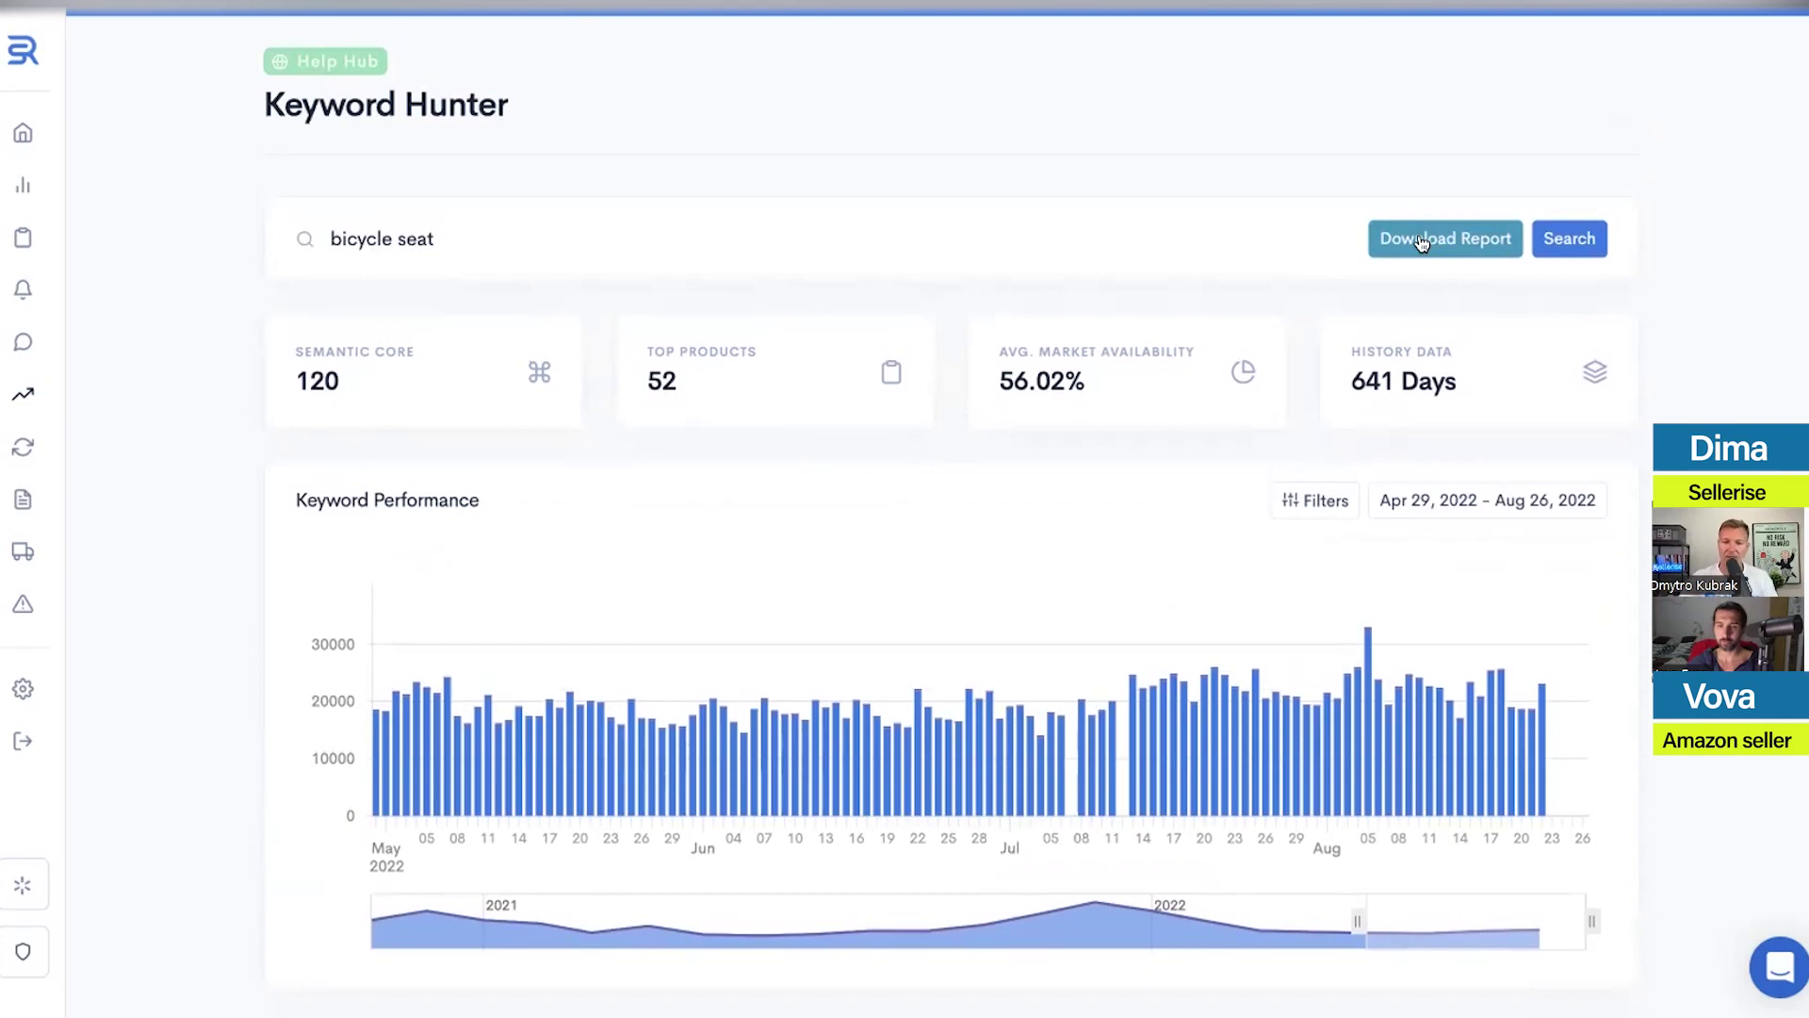
{"action": "scroll", "coordinate": [1613, 472], "scroll_direction": "down", "scroll_amount": 3}
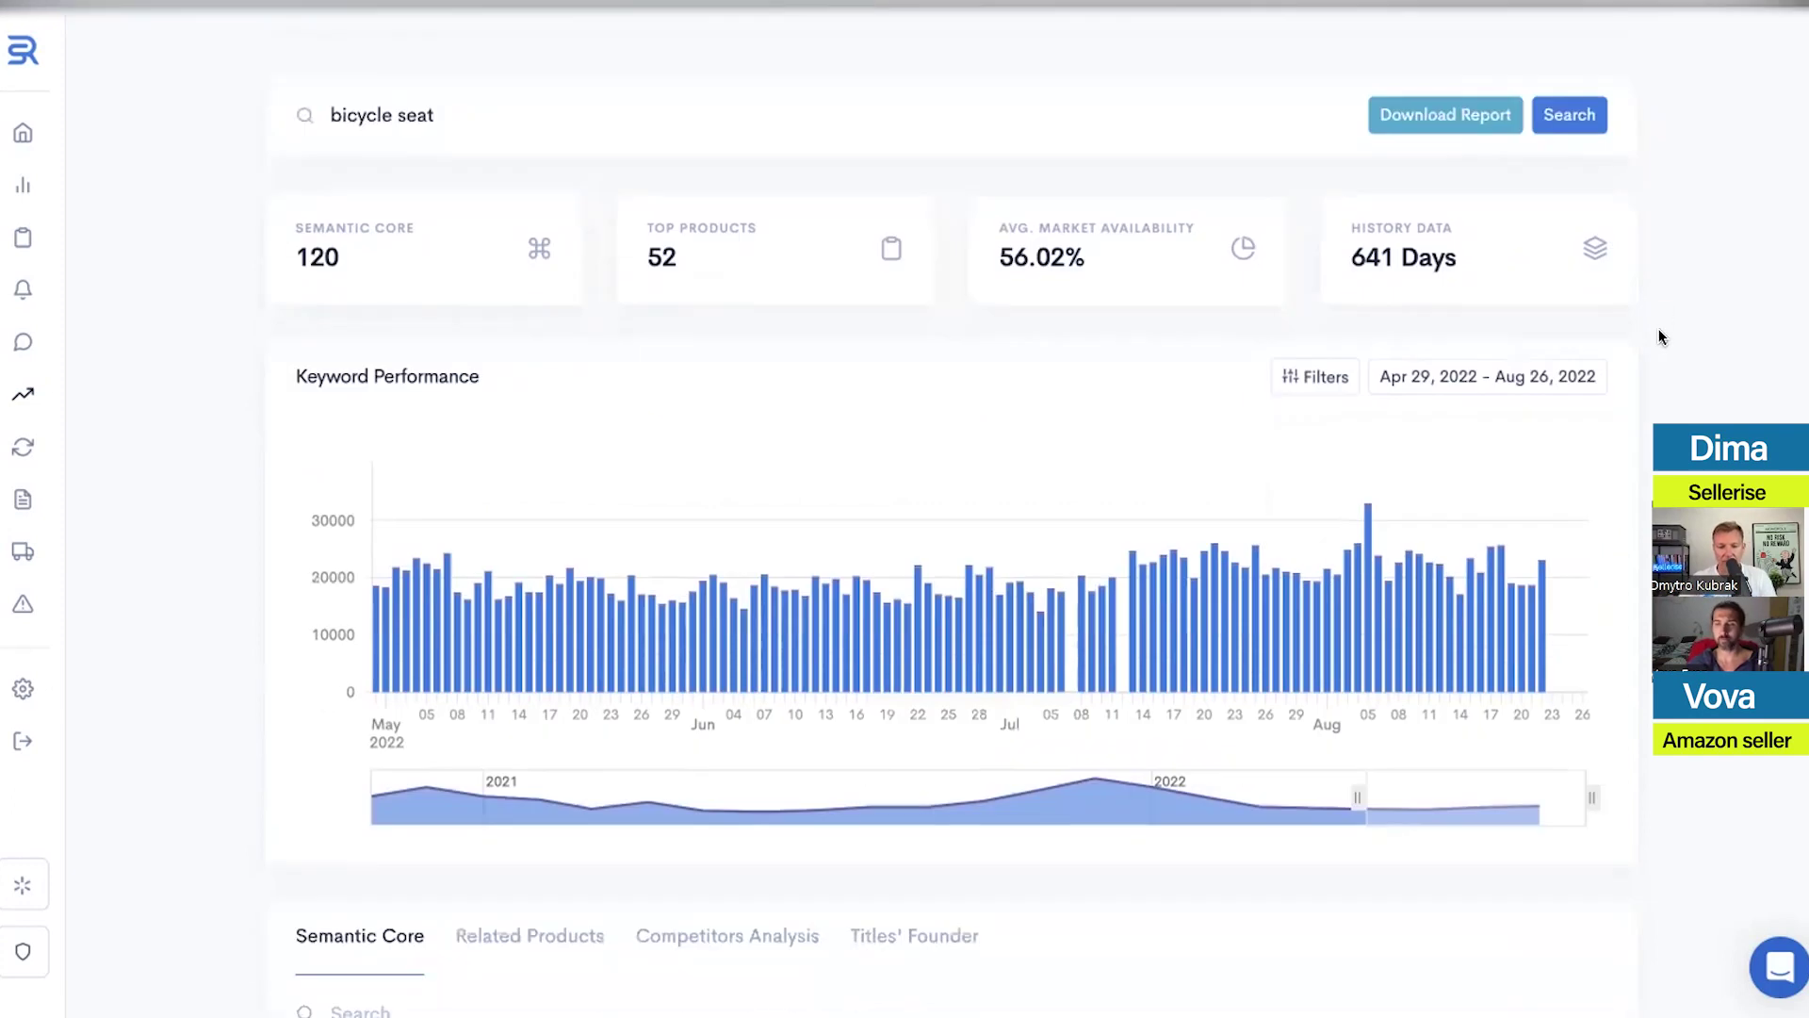
Examine the related keywords and their Search Rank in the Semantic Core table, comparing them with the summary figures and chart
{"action": "scroll", "coordinate": [1614, 471], "scroll_direction": "down", "scroll_amount": 10}
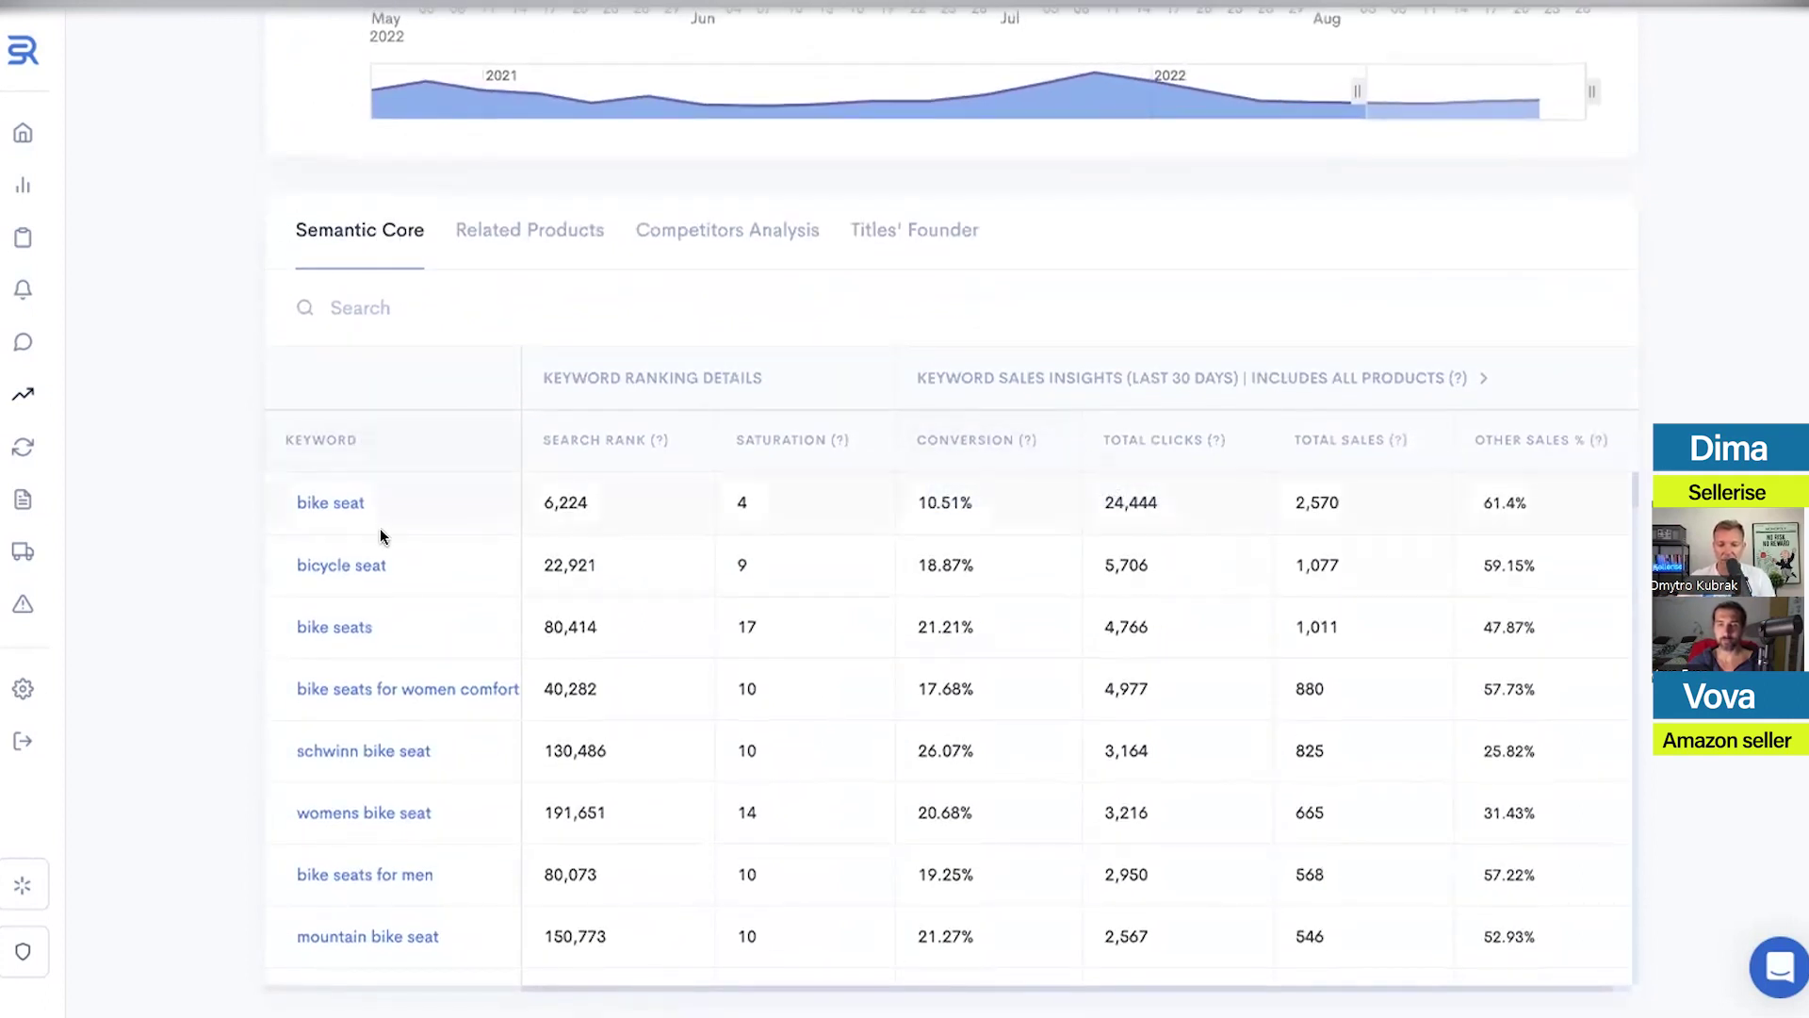
{"action": "scroll", "coordinate": [464, 782], "scroll_direction": "up", "scroll_amount": 12}
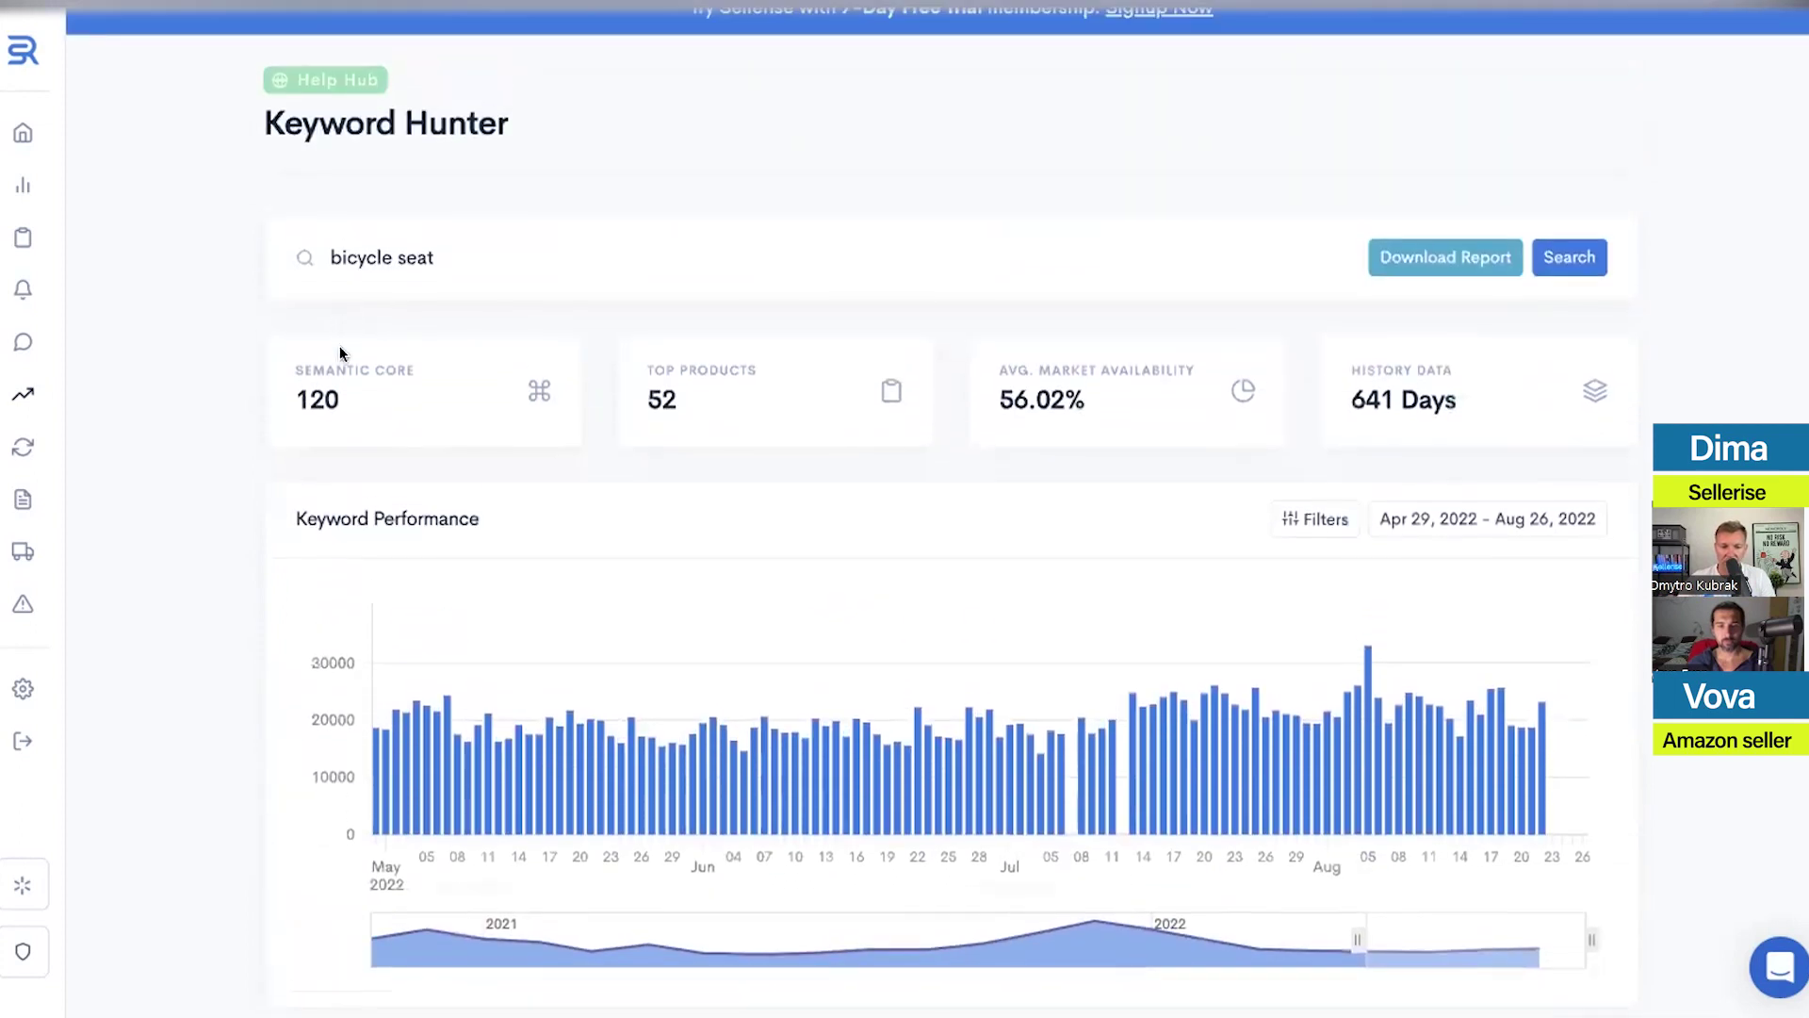
{"action": "scroll", "coordinate": [372, 518], "scroll_direction": "down", "scroll_amount": 10}
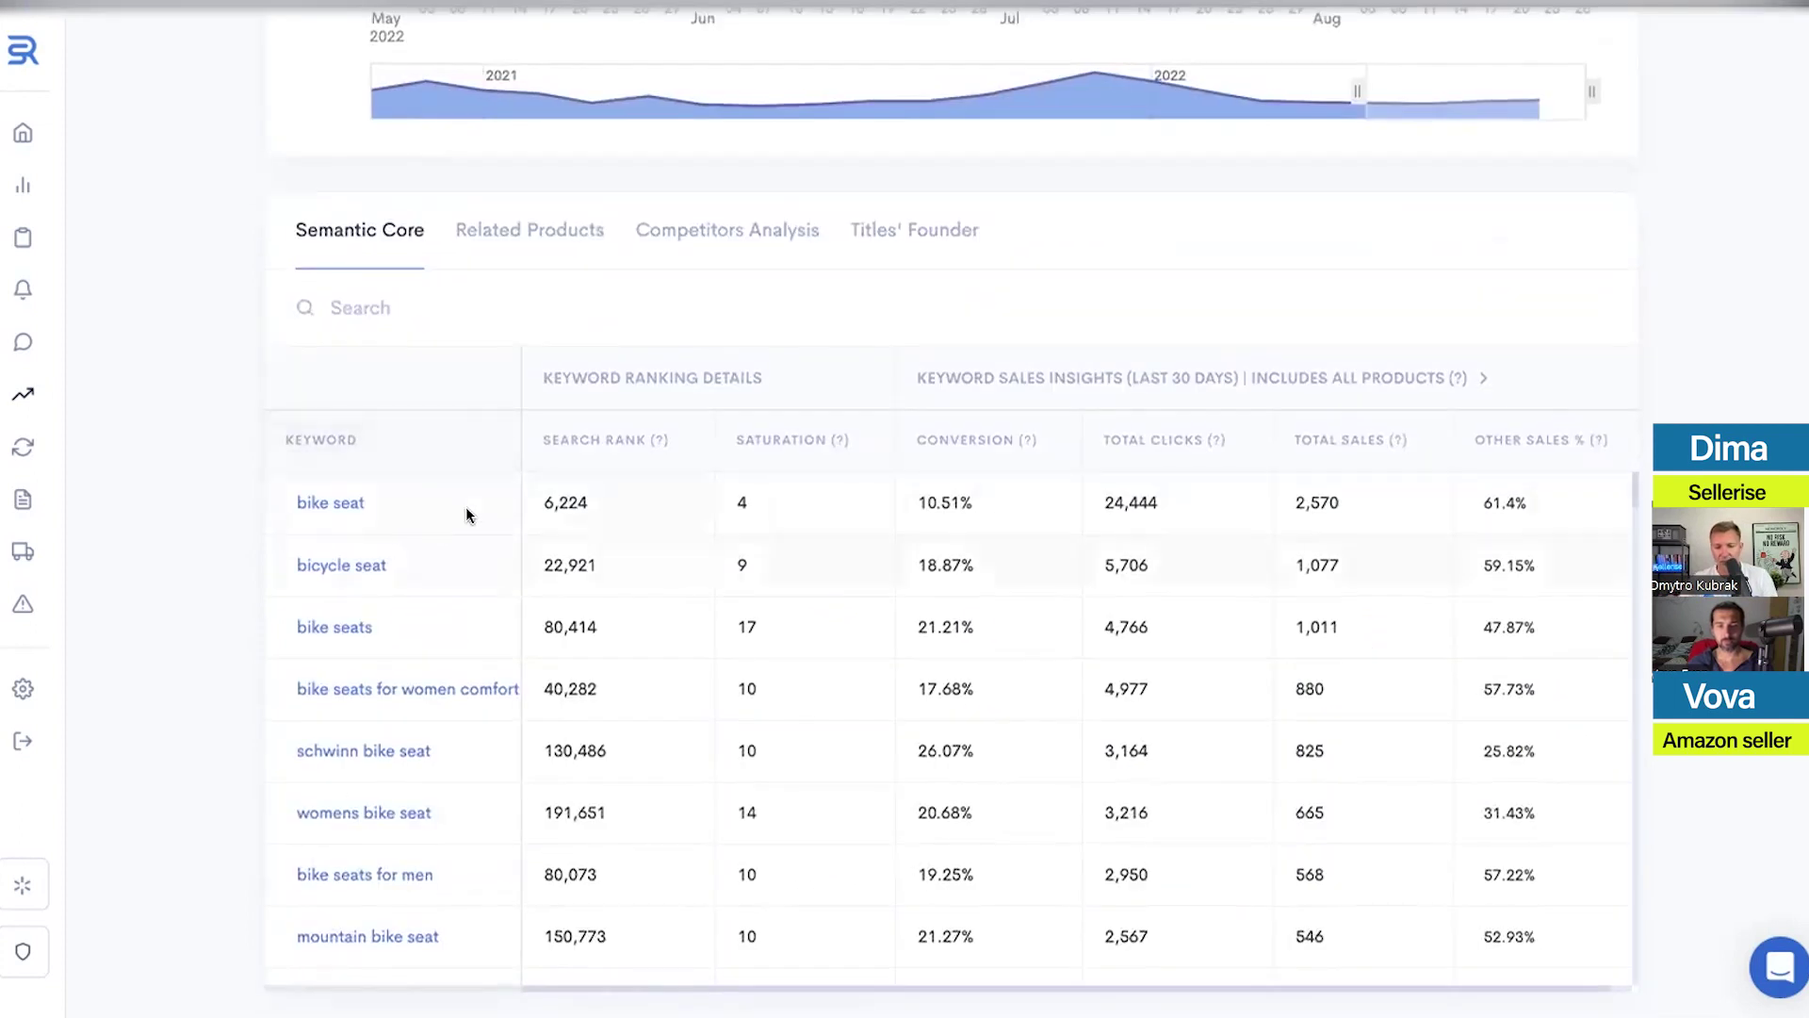
{"action": "mouse_move", "coordinate": [582, 443]}
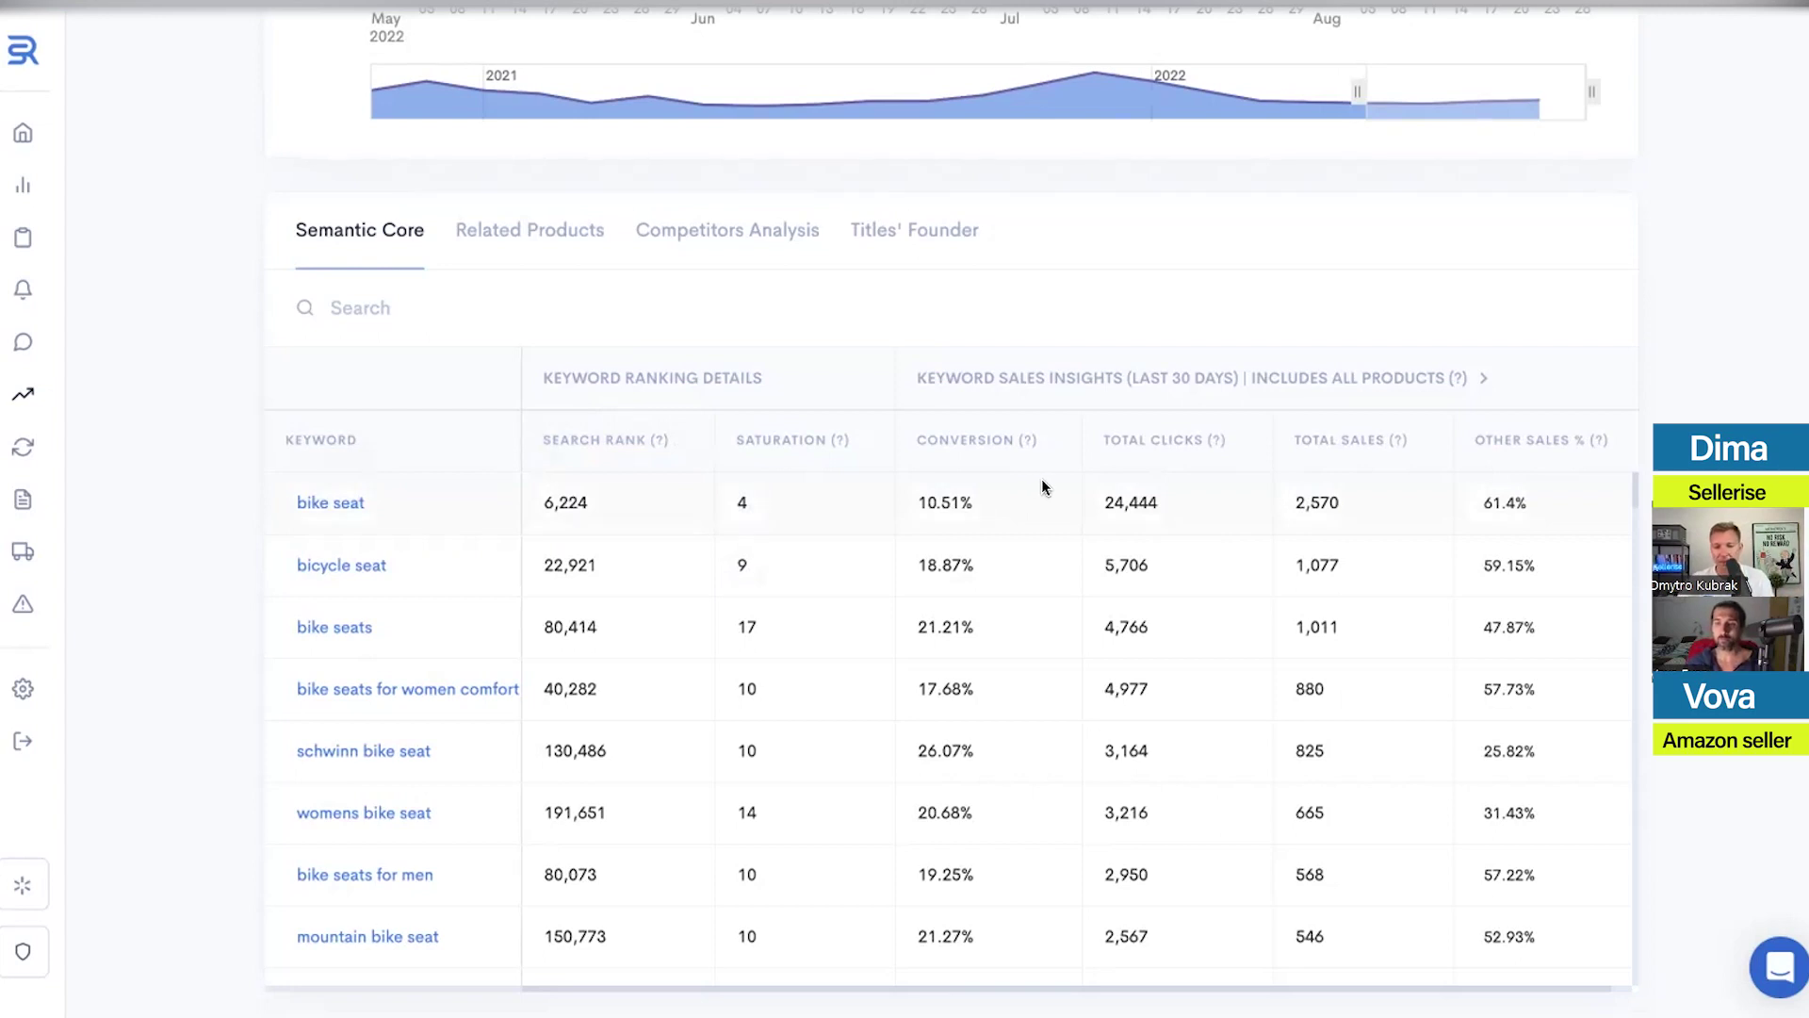
{"action": "scroll", "coordinate": [1050, 483], "scroll_direction": "up", "scroll_amount": 1}
{"action": "scroll", "coordinate": [1053, 481], "scroll_direction": "up", "scroll_amount": 4}
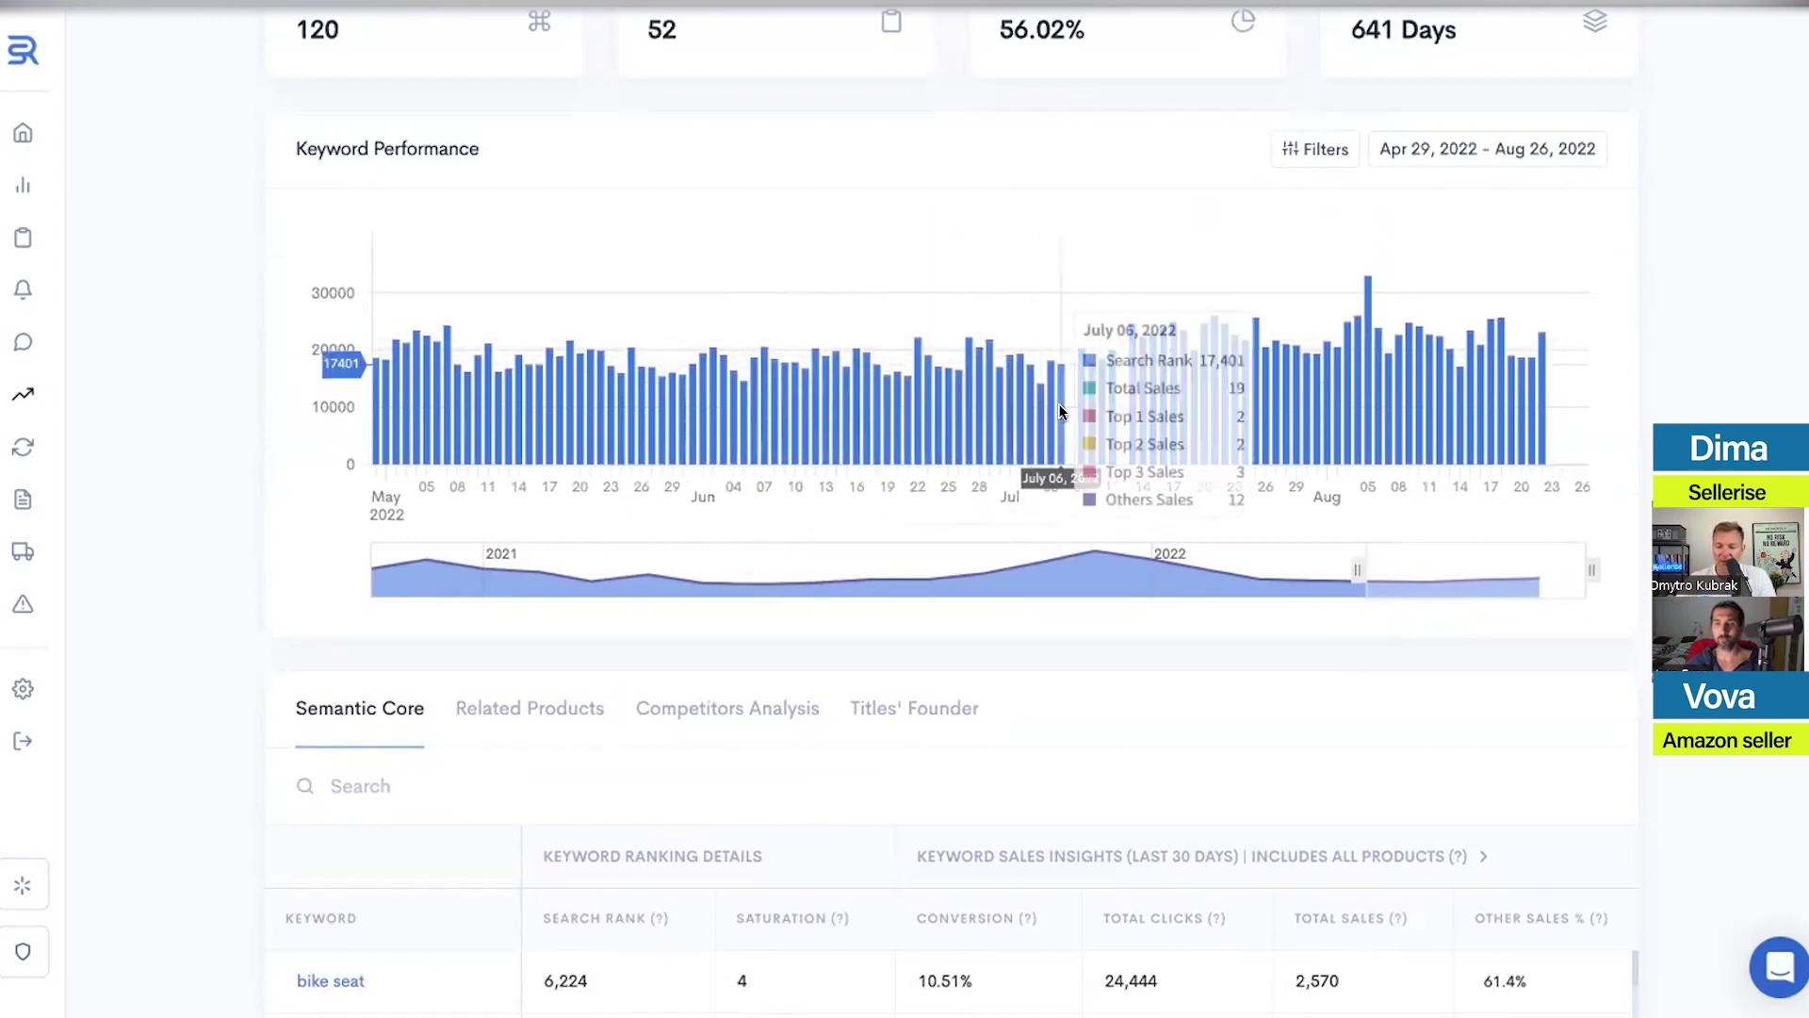
{"action": "scroll", "coordinate": [1649, 453], "scroll_direction": "down", "scroll_amount": 4}
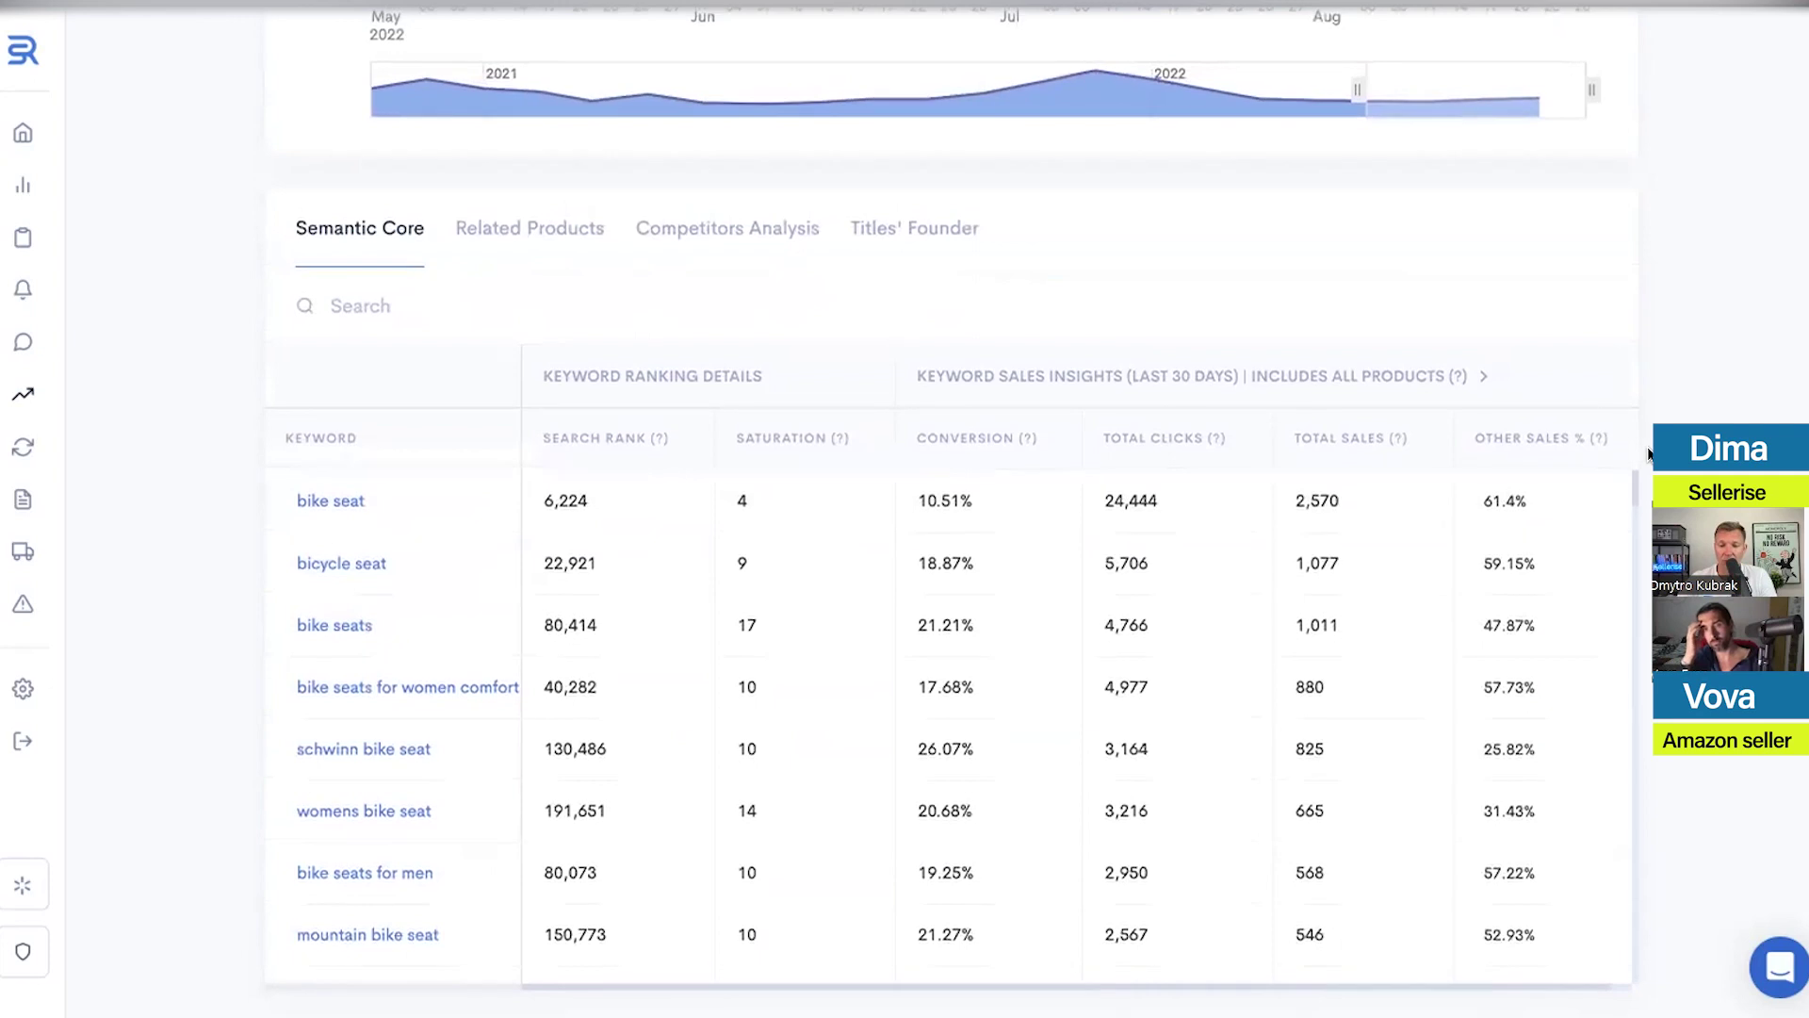
Compare the Conversion percentages of the keywords in the Semantic Core table
{"action": "mouse_move", "coordinate": [976, 438]}
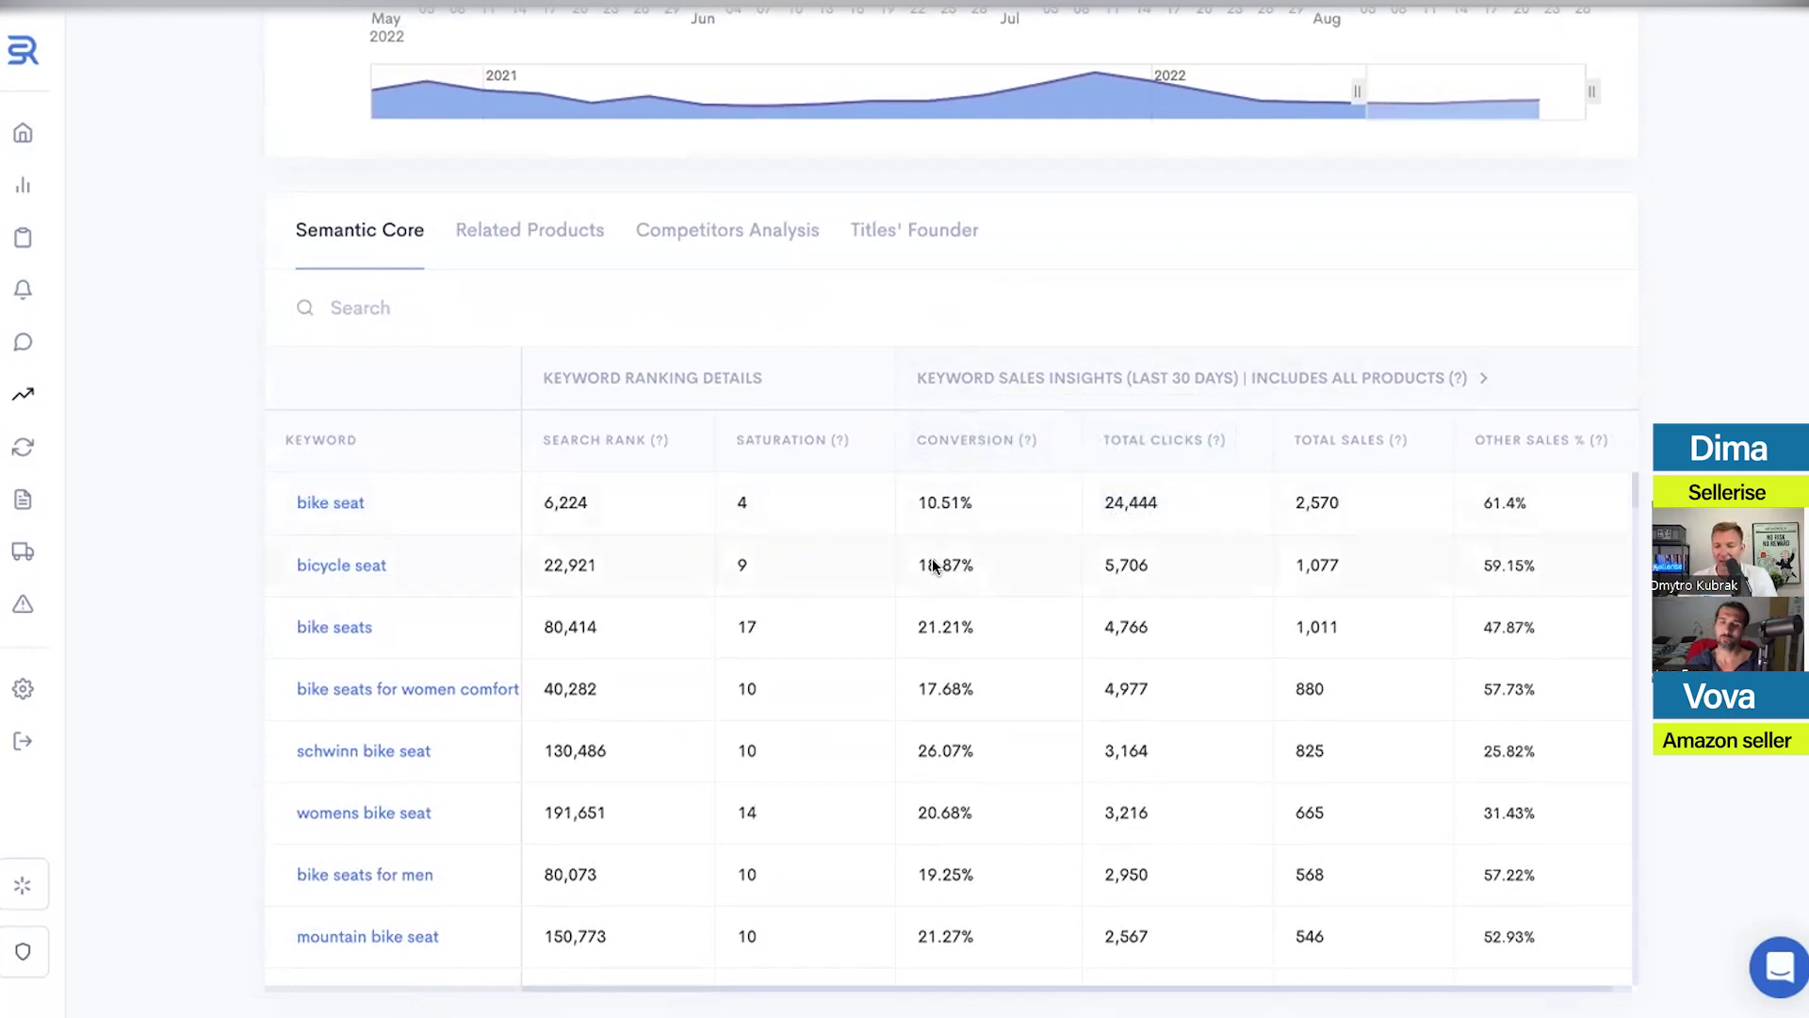
{"action": "scroll", "coordinate": [999, 566], "scroll_direction": "down", "scroll_amount": 1}
{"action": "scroll", "coordinate": [978, 594], "scroll_direction": "up", "scroll_amount": 1}
{"action": "scroll", "coordinate": [947, 608], "scroll_direction": "down", "scroll_amount": 2}
{"action": "scroll", "coordinate": [954, 601], "scroll_direction": "up", "scroll_amount": 4}
{"action": "scroll", "coordinate": [970, 697], "scroll_direction": "down", "scroll_amount": 1}
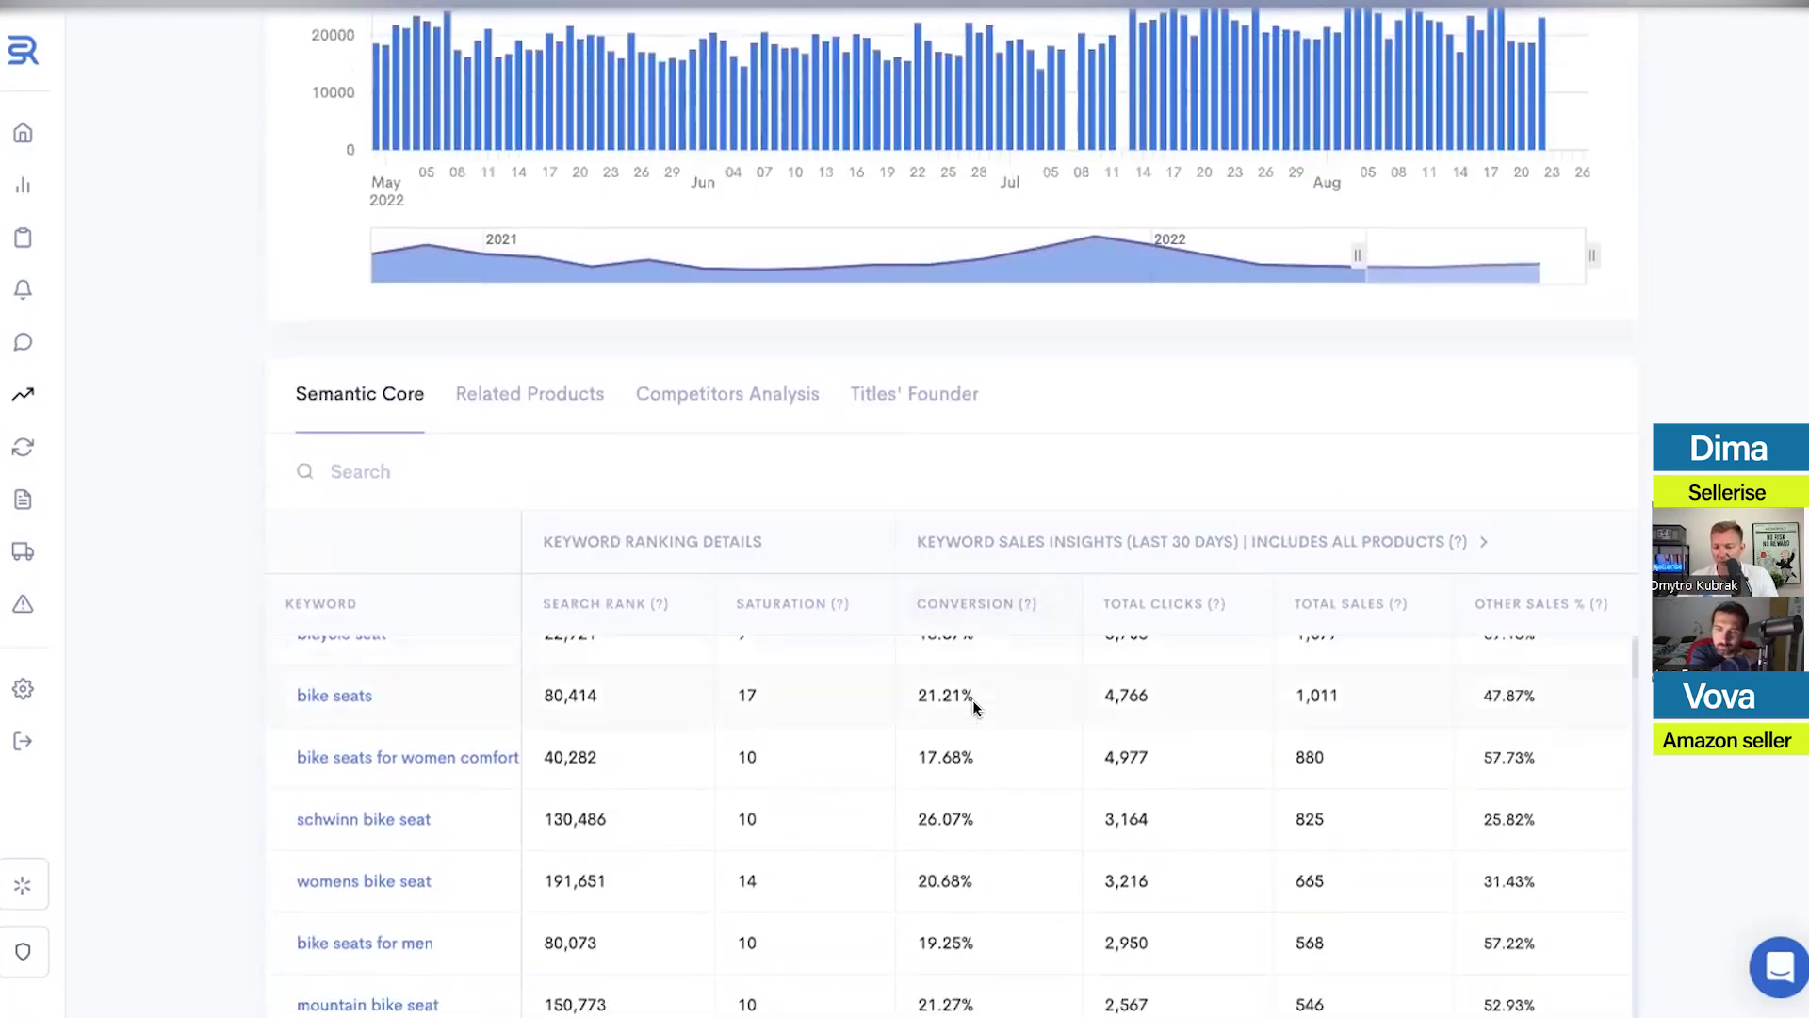
{"action": "scroll", "coordinate": [973, 706], "scroll_direction": "down", "scroll_amount": 1}
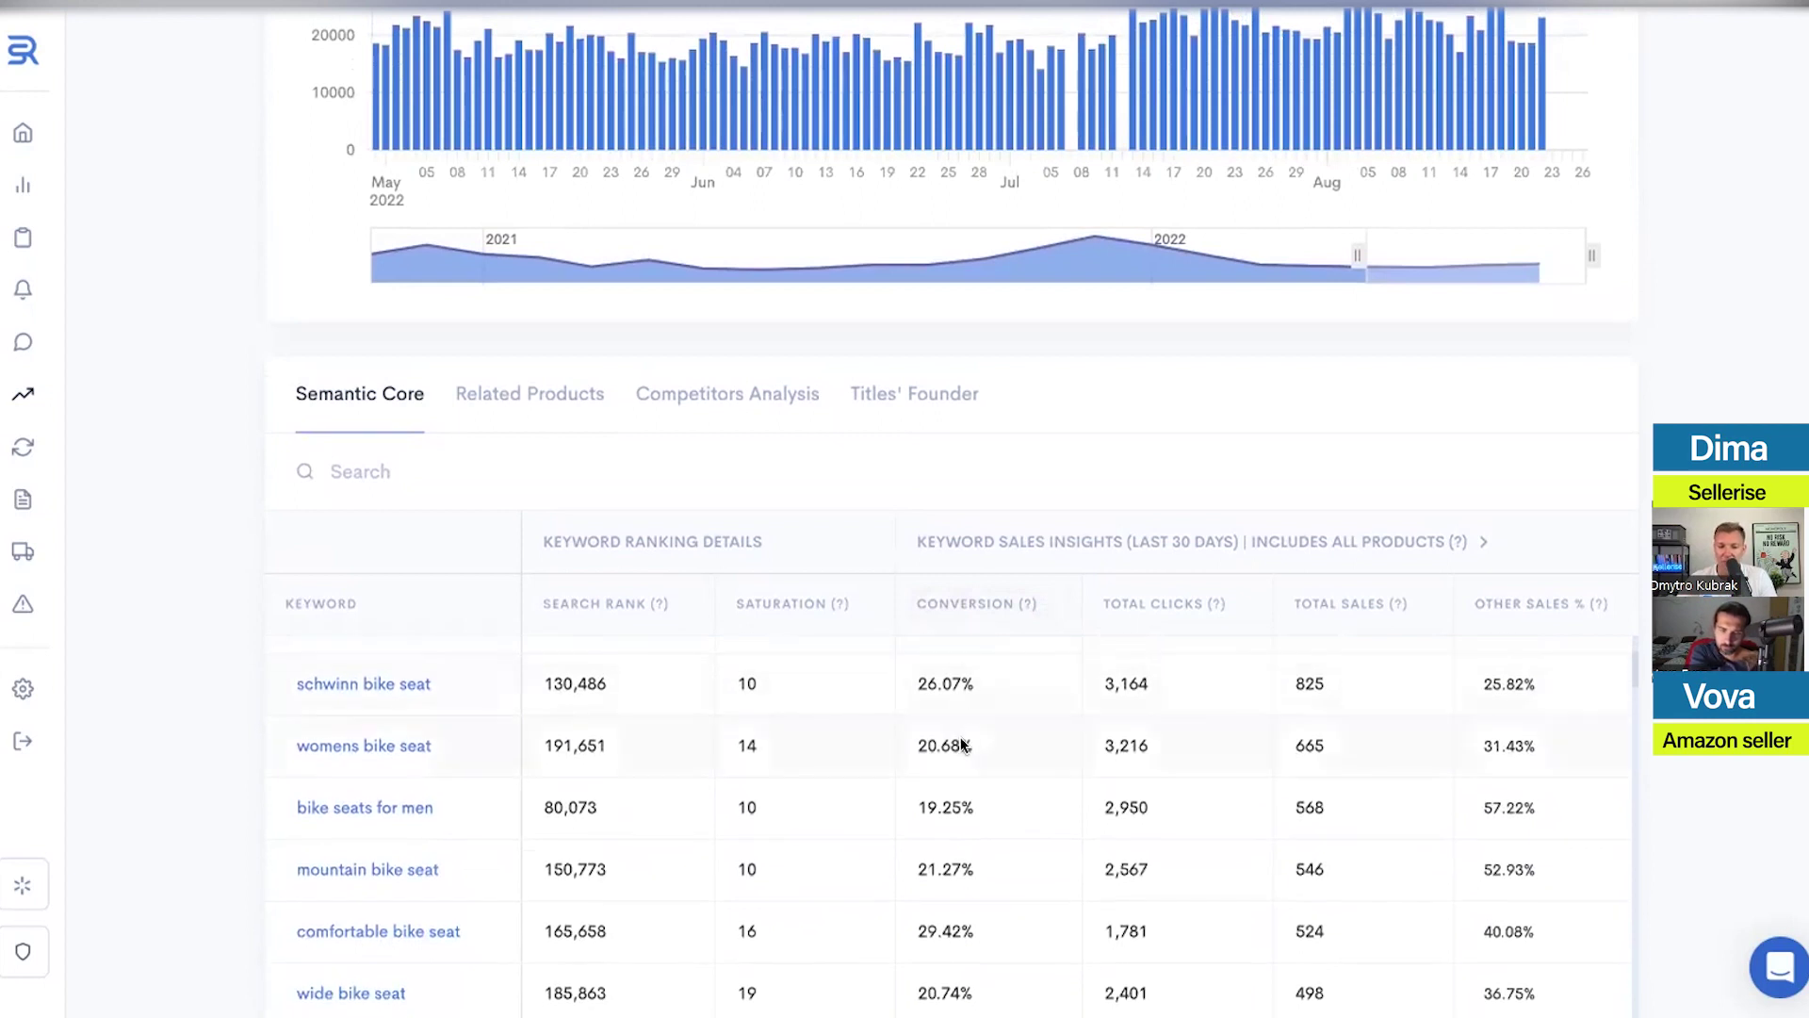
{"action": "scroll", "coordinate": [964, 742], "scroll_direction": "down", "scroll_amount": 1}
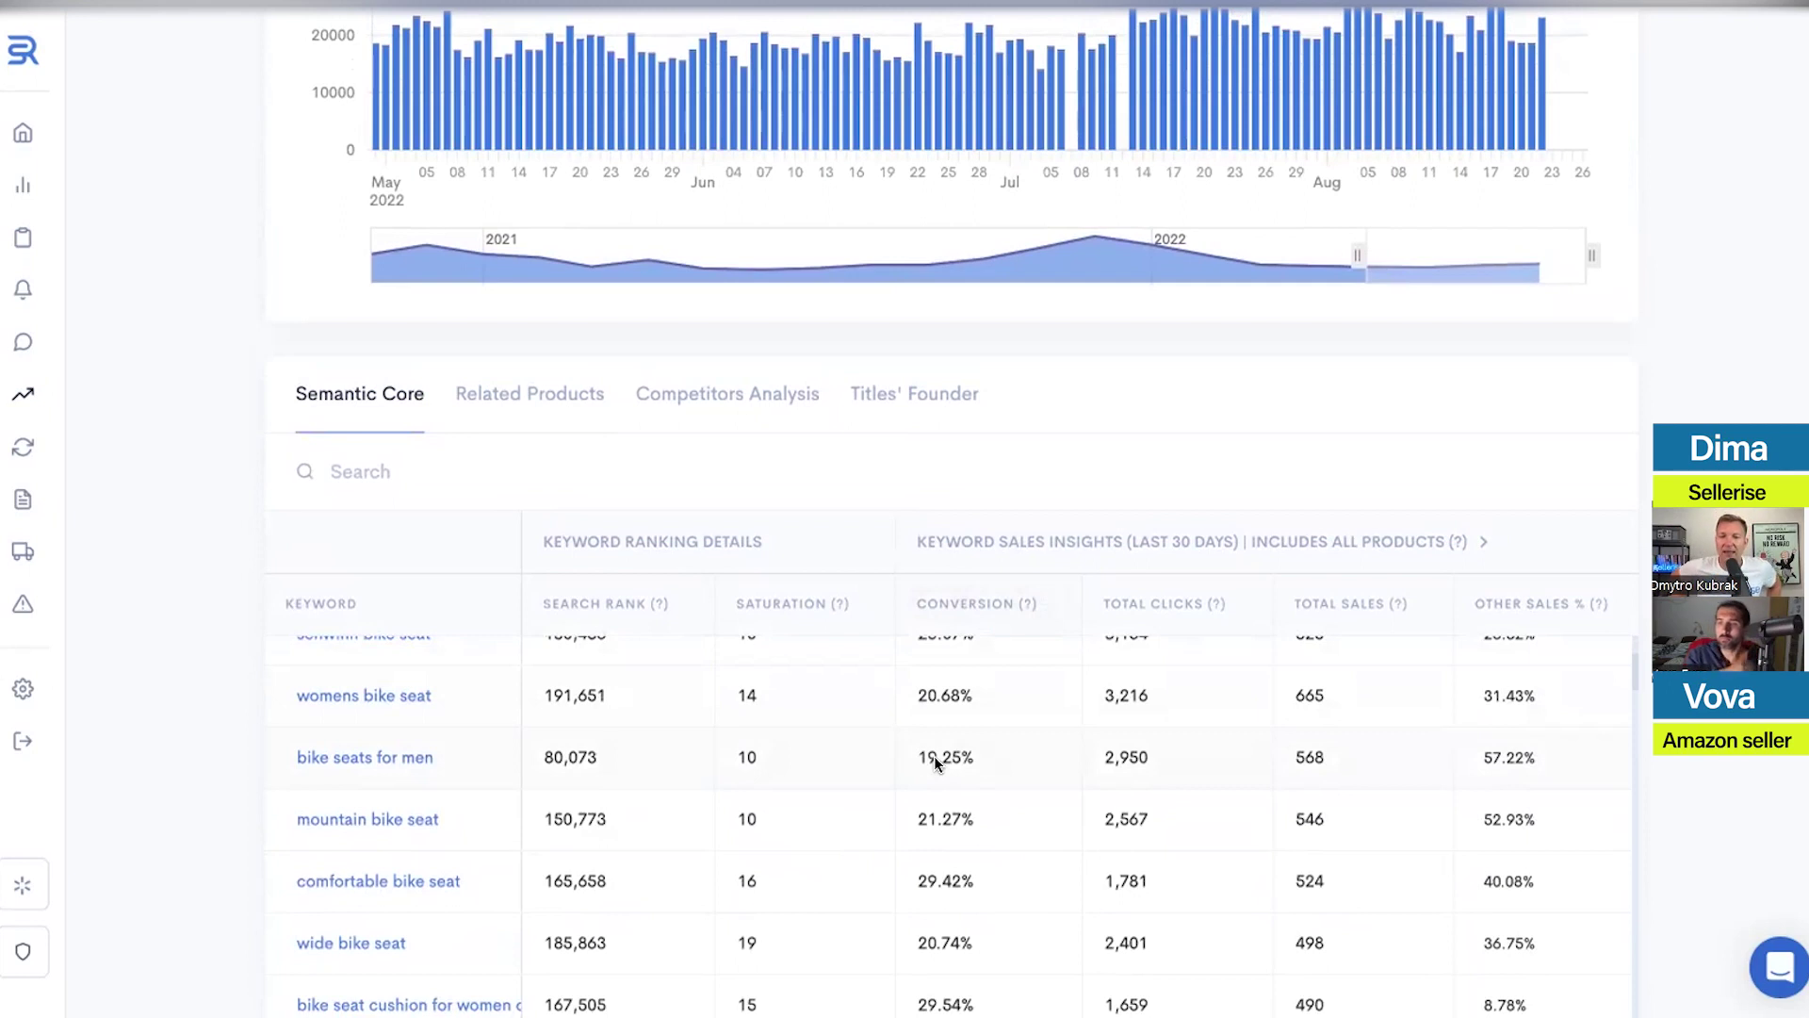
{"action": "scroll", "coordinate": [935, 756], "scroll_direction": "up", "scroll_amount": 3}
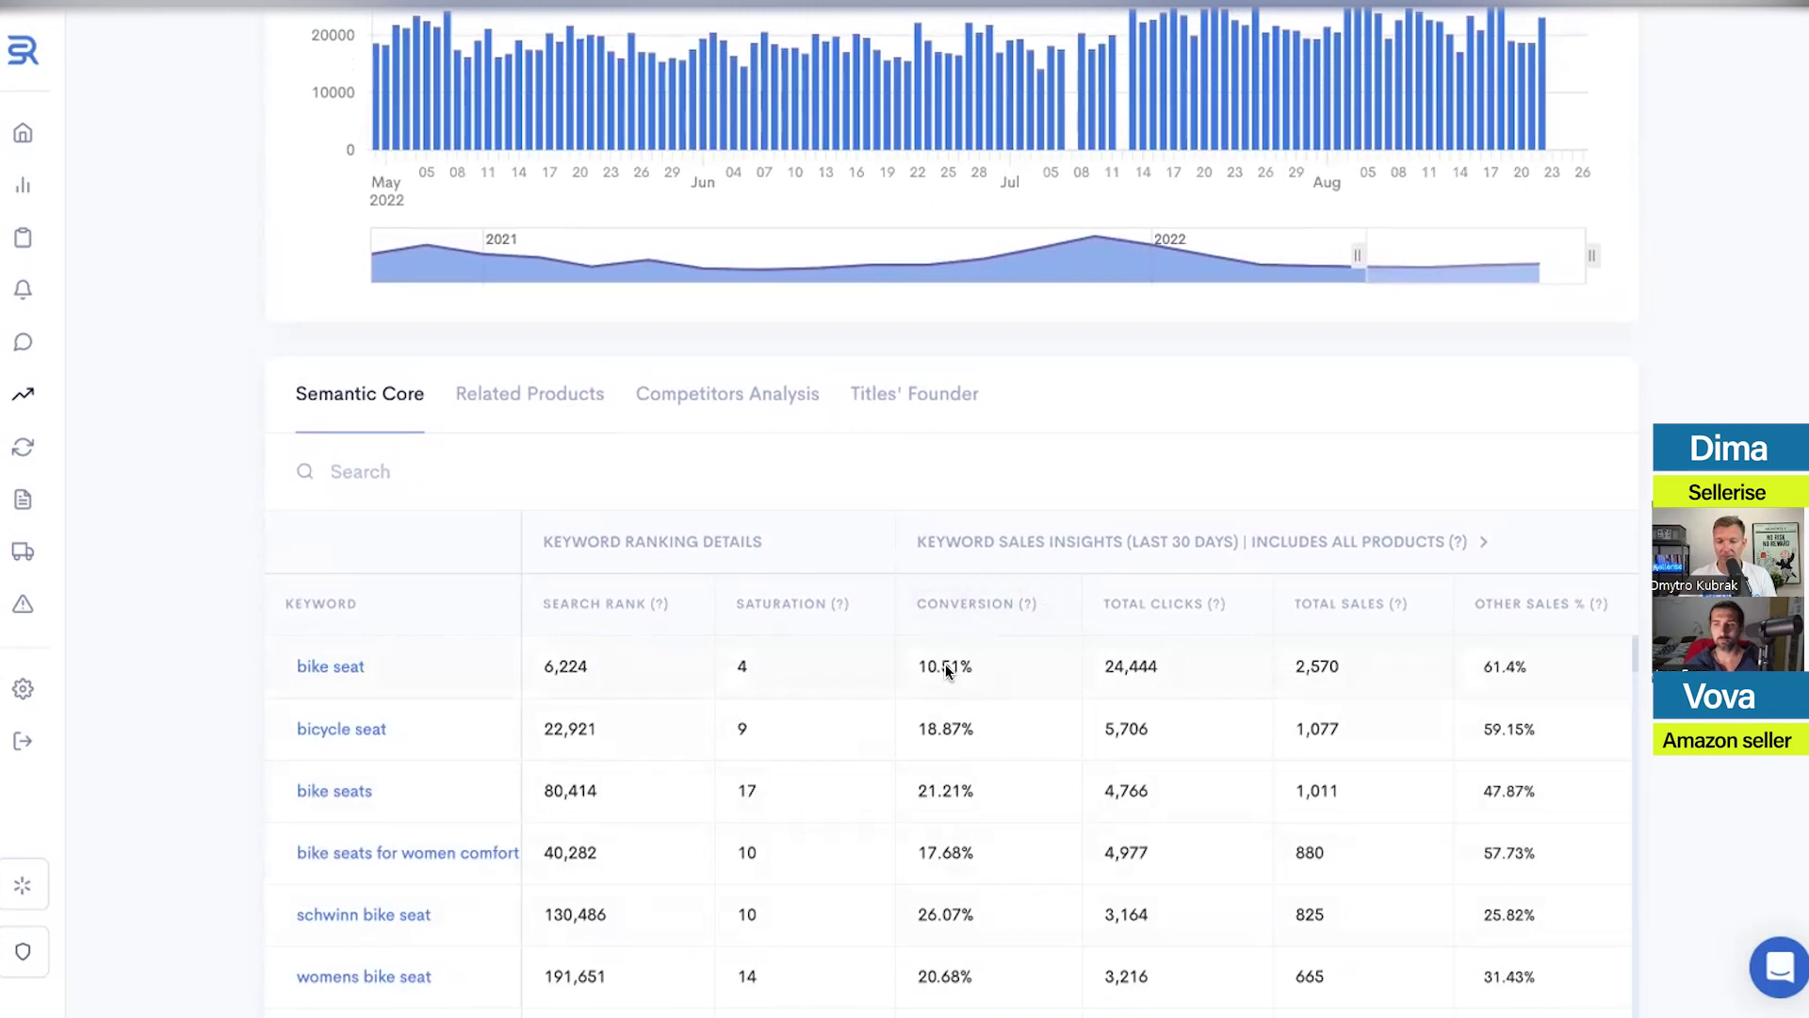
{"action": "scroll", "coordinate": [946, 664], "scroll_direction": "down", "scroll_amount": 2}
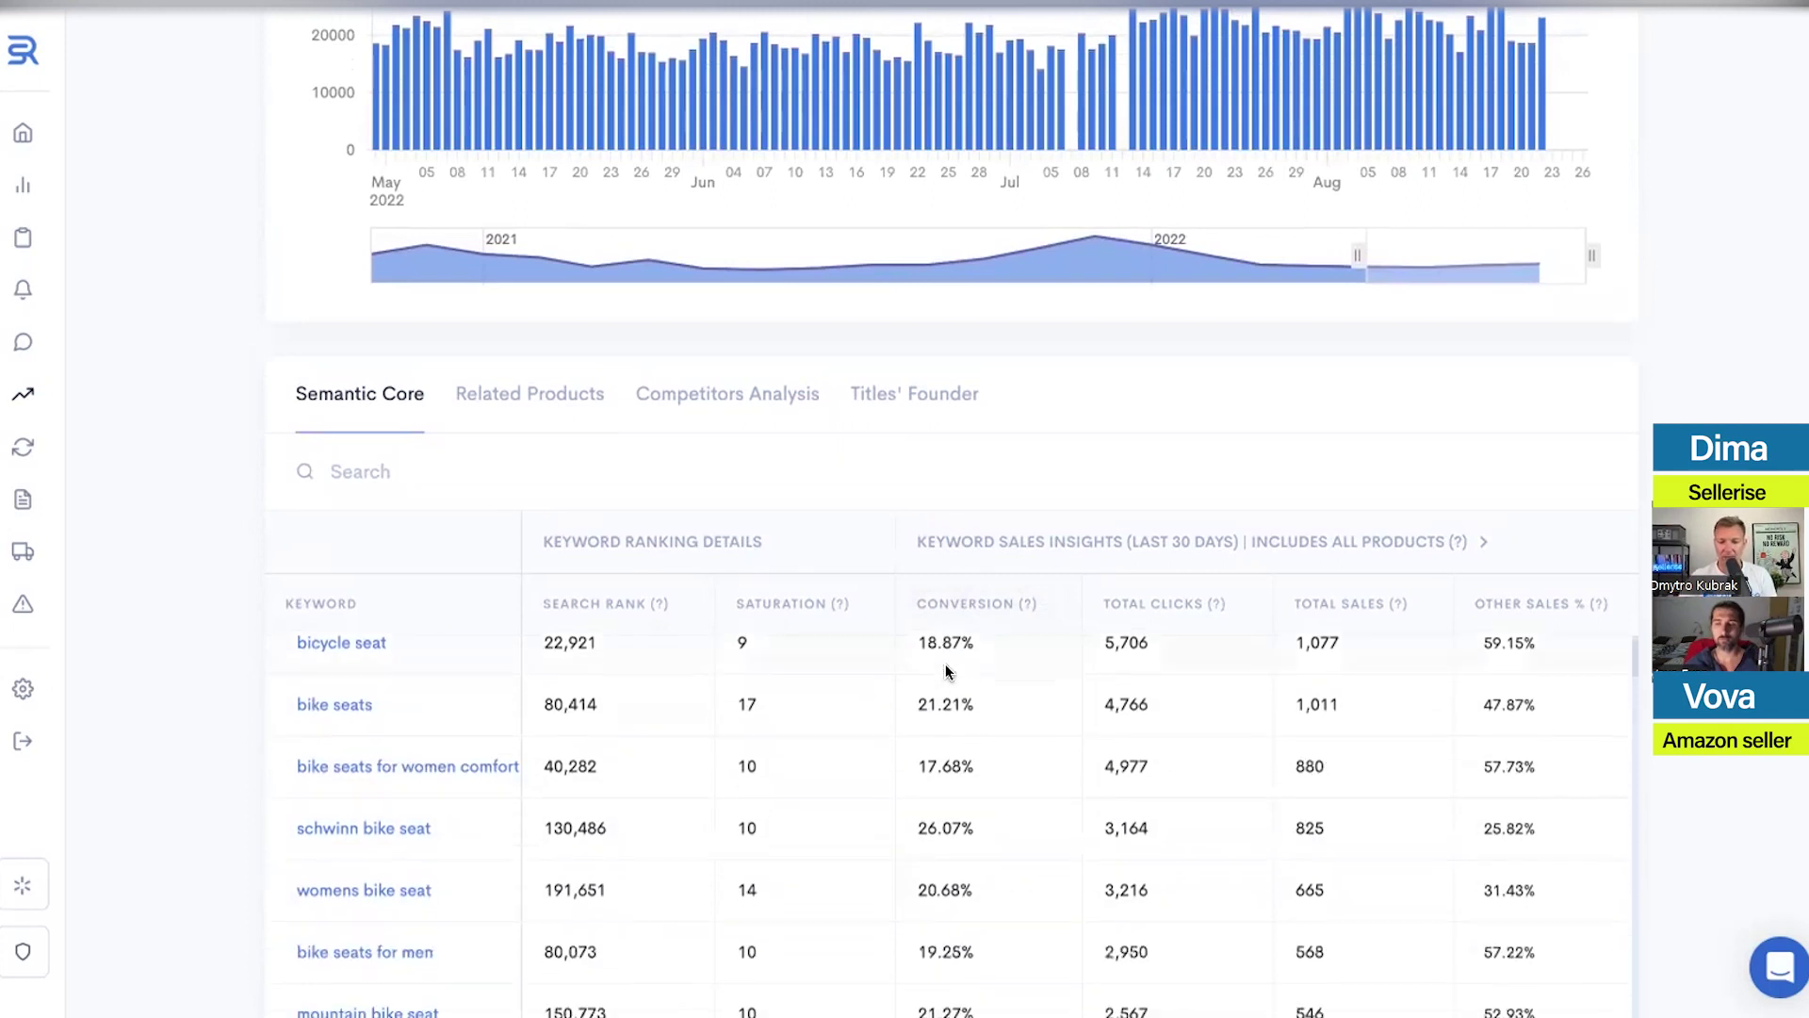
{"action": "scroll", "coordinate": [955, 802], "scroll_direction": "down", "scroll_amount": 1}
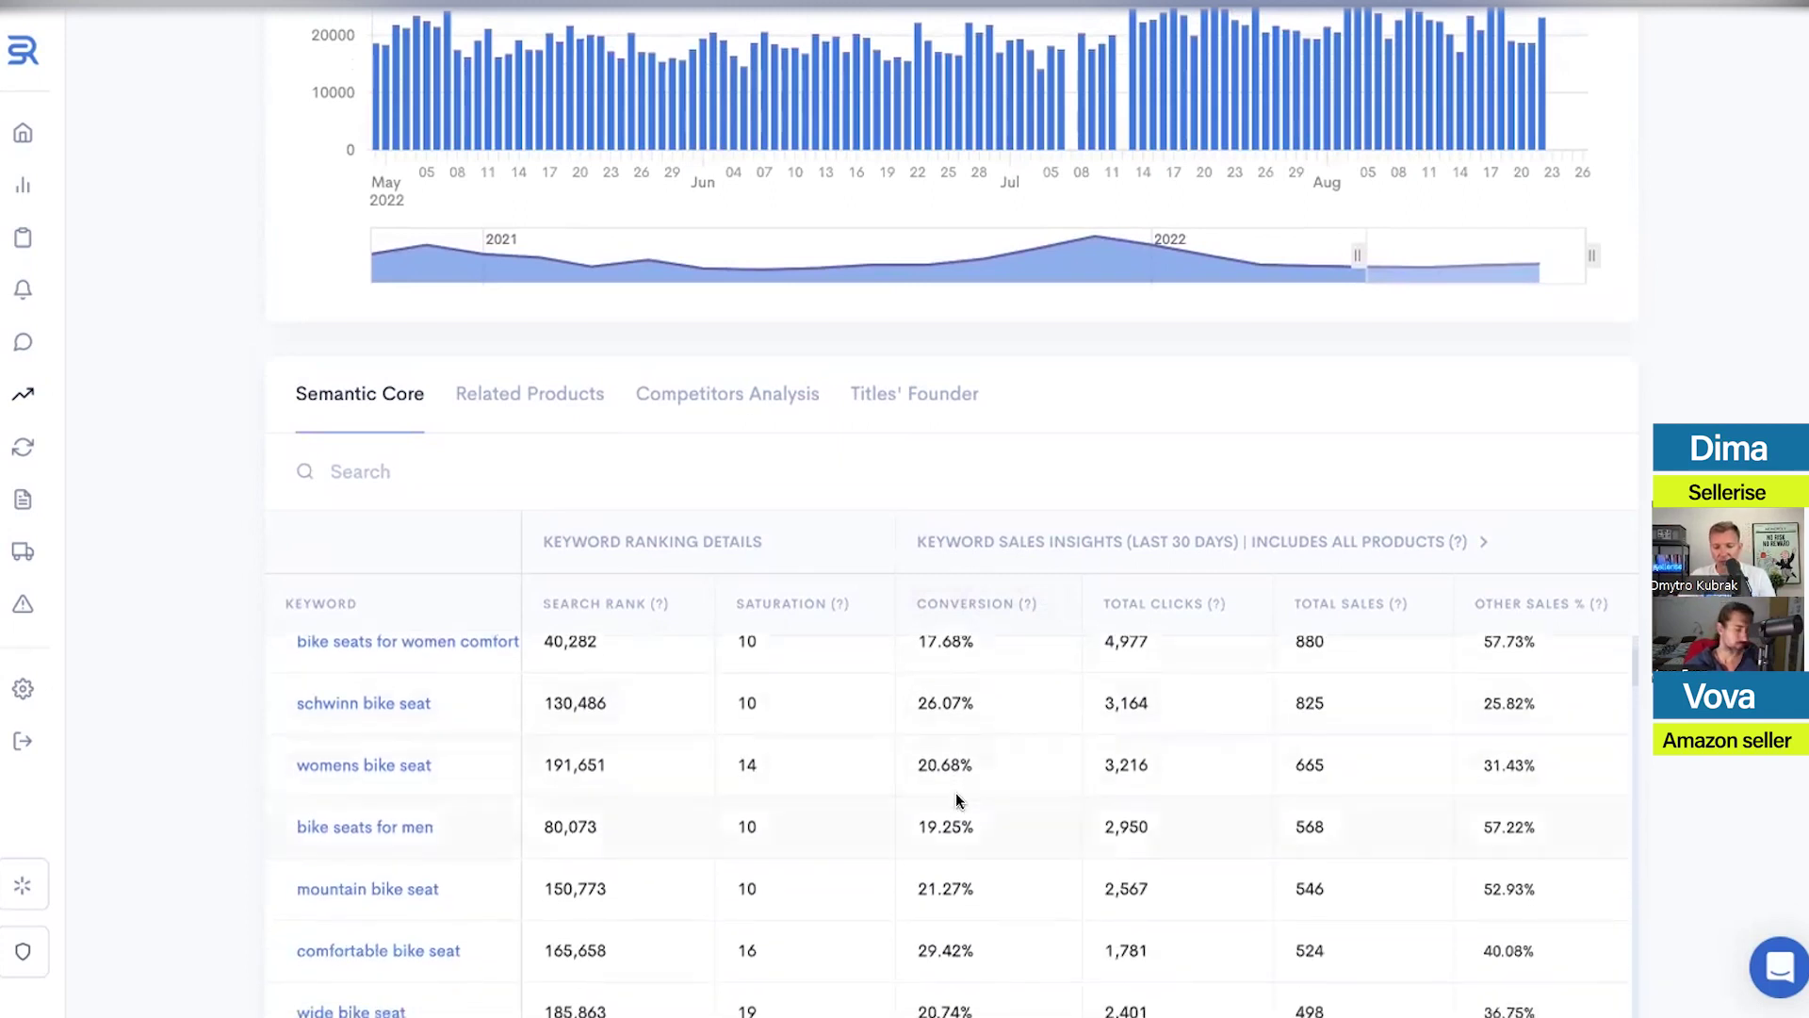
{"action": "scroll", "coordinate": [959, 798], "scroll_direction": "up", "scroll_amount": 3}
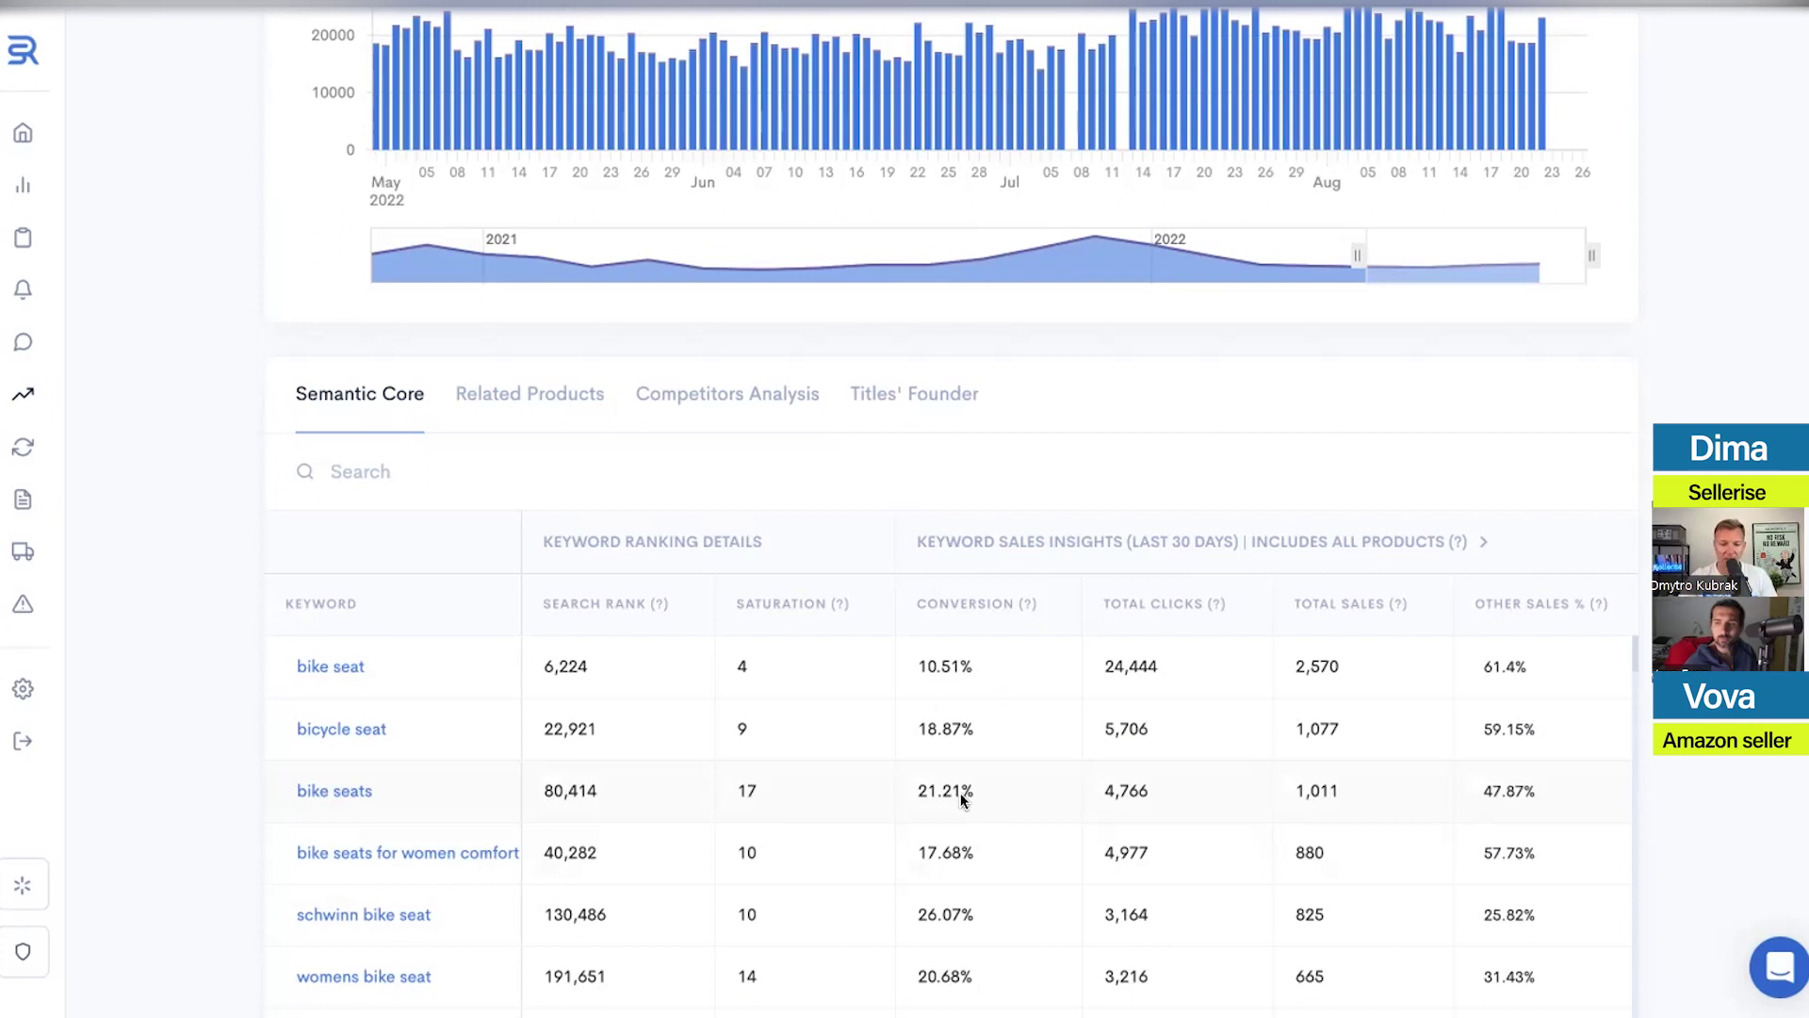
Examine the Total Sales column of the Semantic Core table for the leading keywords
{"action": "scroll", "coordinate": [650, 760], "scroll_direction": "up", "scroll_amount": 1}
{"action": "scroll", "coordinate": [363, 767], "scroll_direction": "down", "scroll_amount": 2}
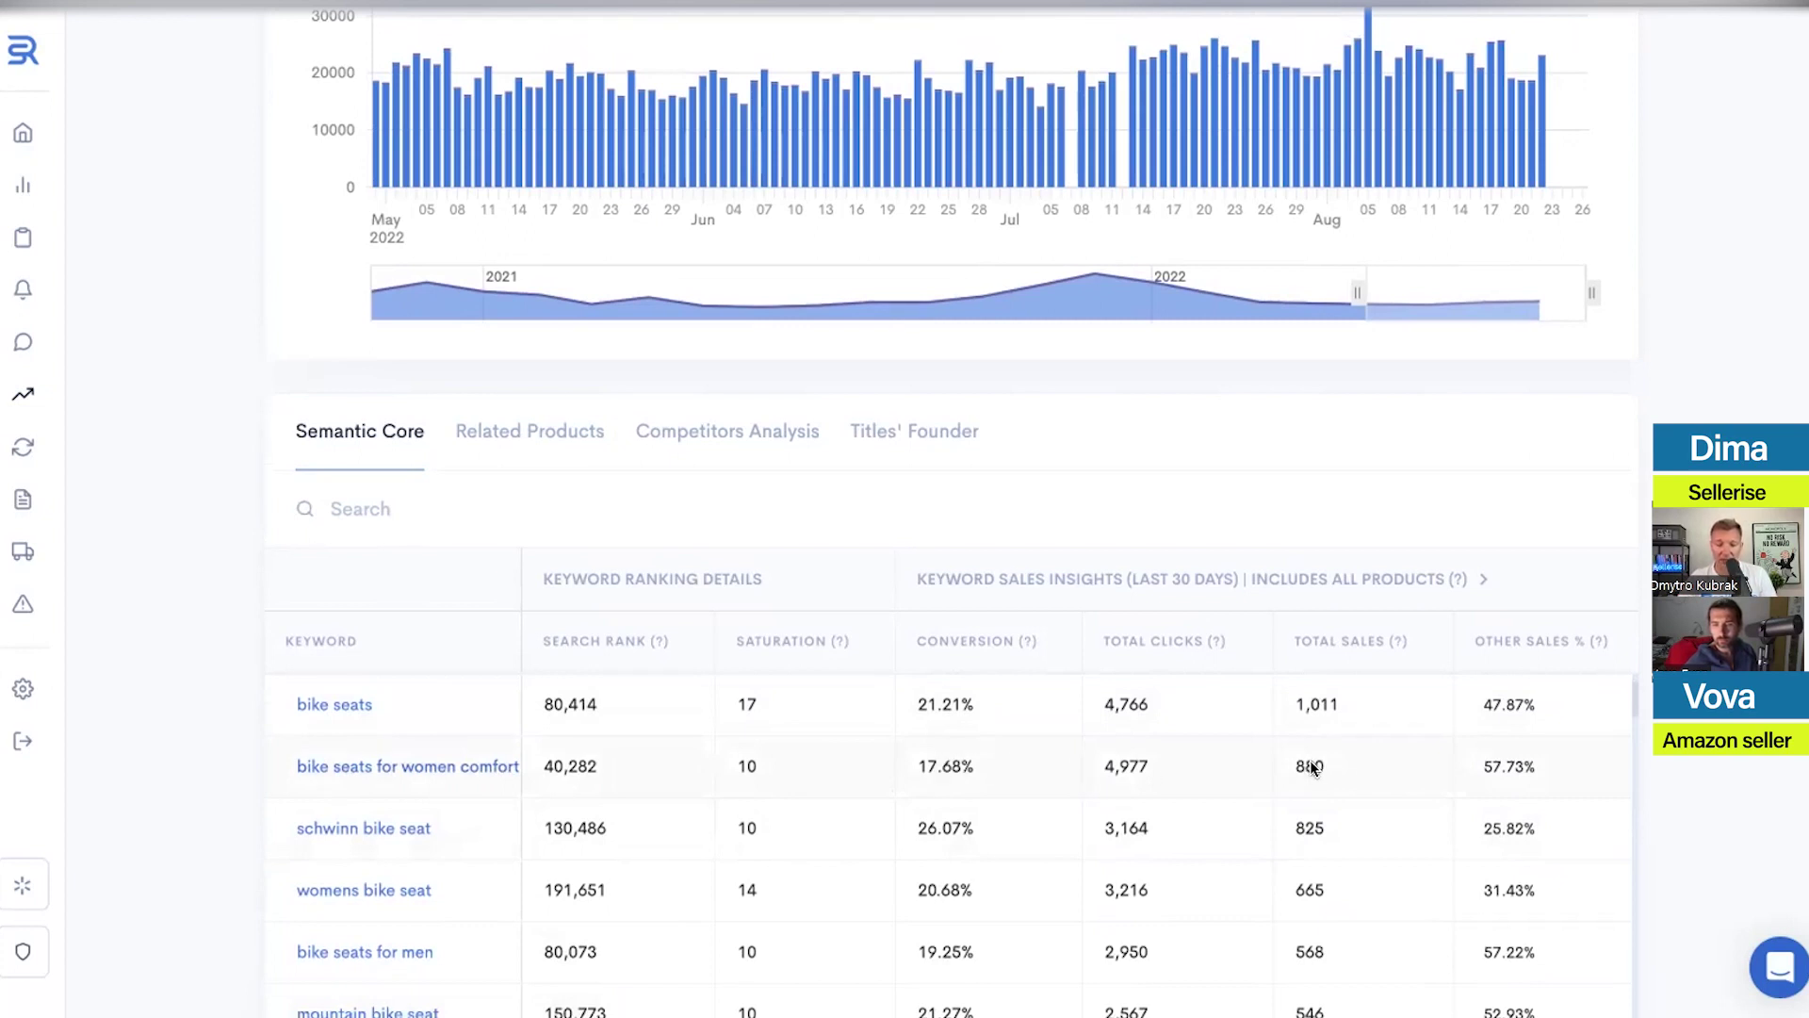
{"action": "scroll", "coordinate": [1423, 773], "scroll_direction": "up", "scroll_amount": 1}
{"action": "scroll", "coordinate": [1440, 771], "scroll_direction": "up", "scroll_amount": 5}
{"action": "scroll", "coordinate": [1527, 749], "scroll_direction": "down", "scroll_amount": 4}
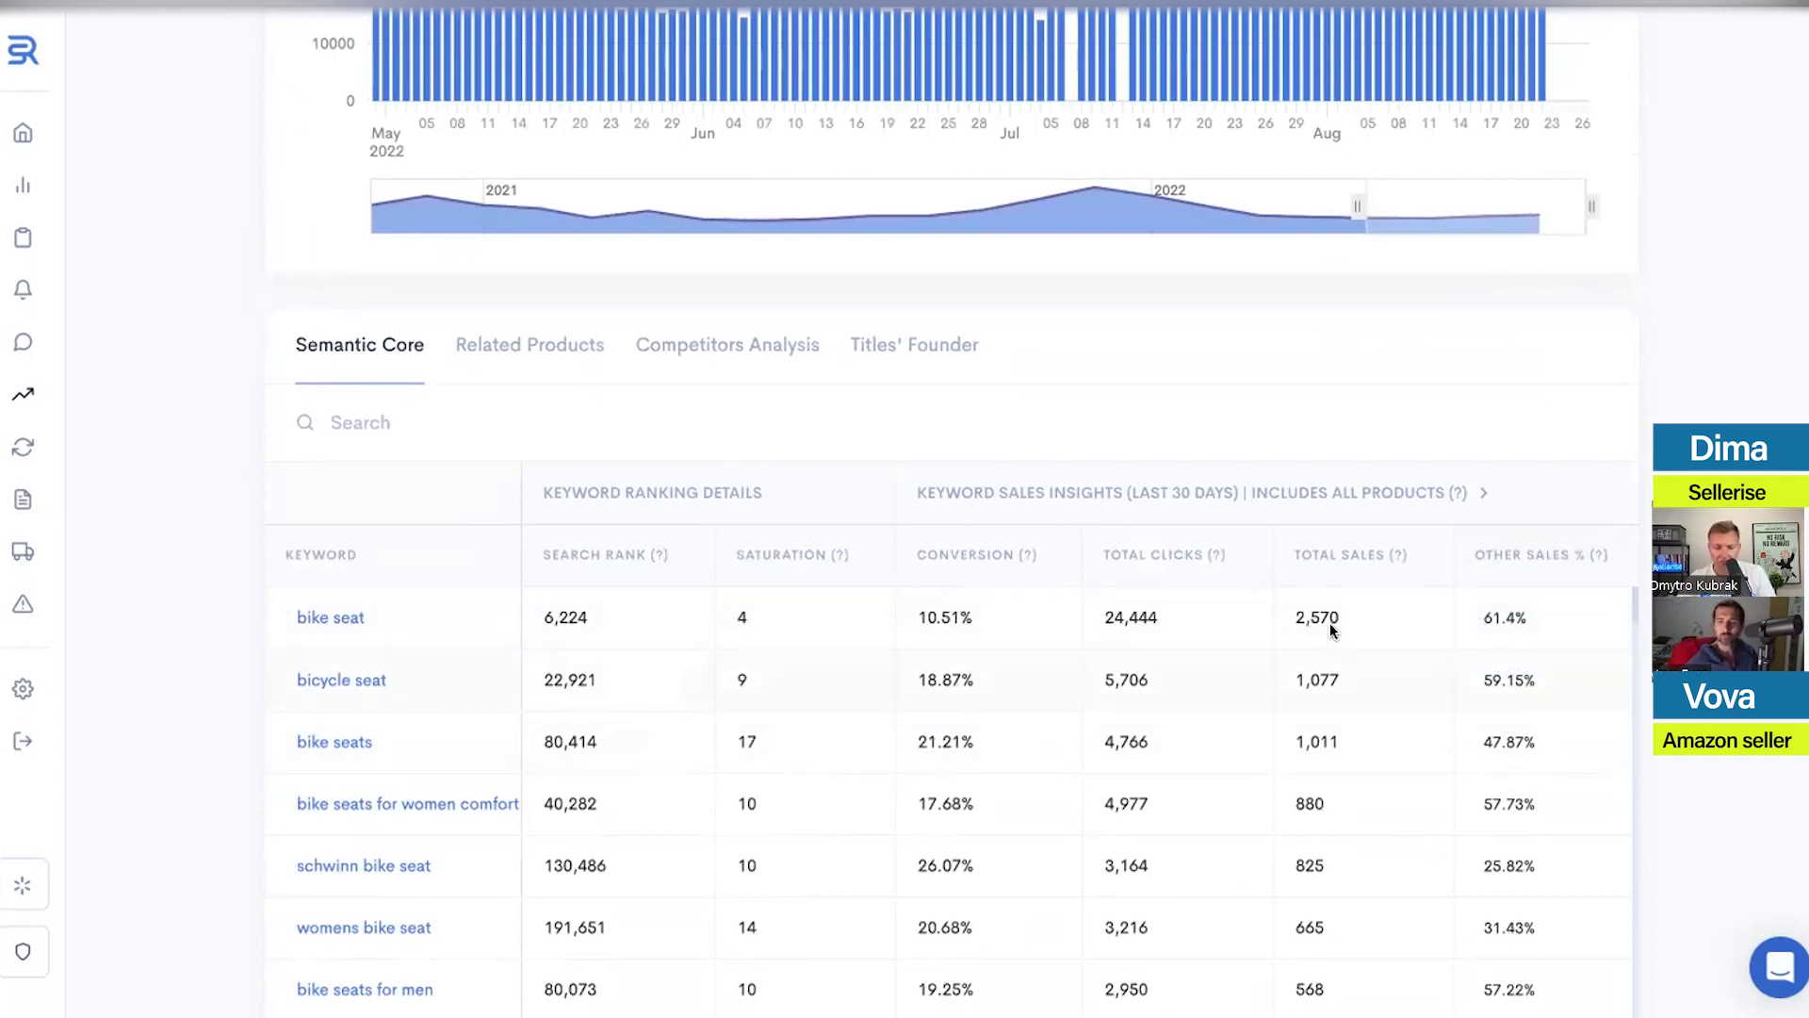
Compare the Other Sales % values across the Semantic Core keywords, including the long-tail bike seat phrases
{"action": "scroll", "coordinate": [1527, 740], "scroll_direction": "down", "scroll_amount": 10}
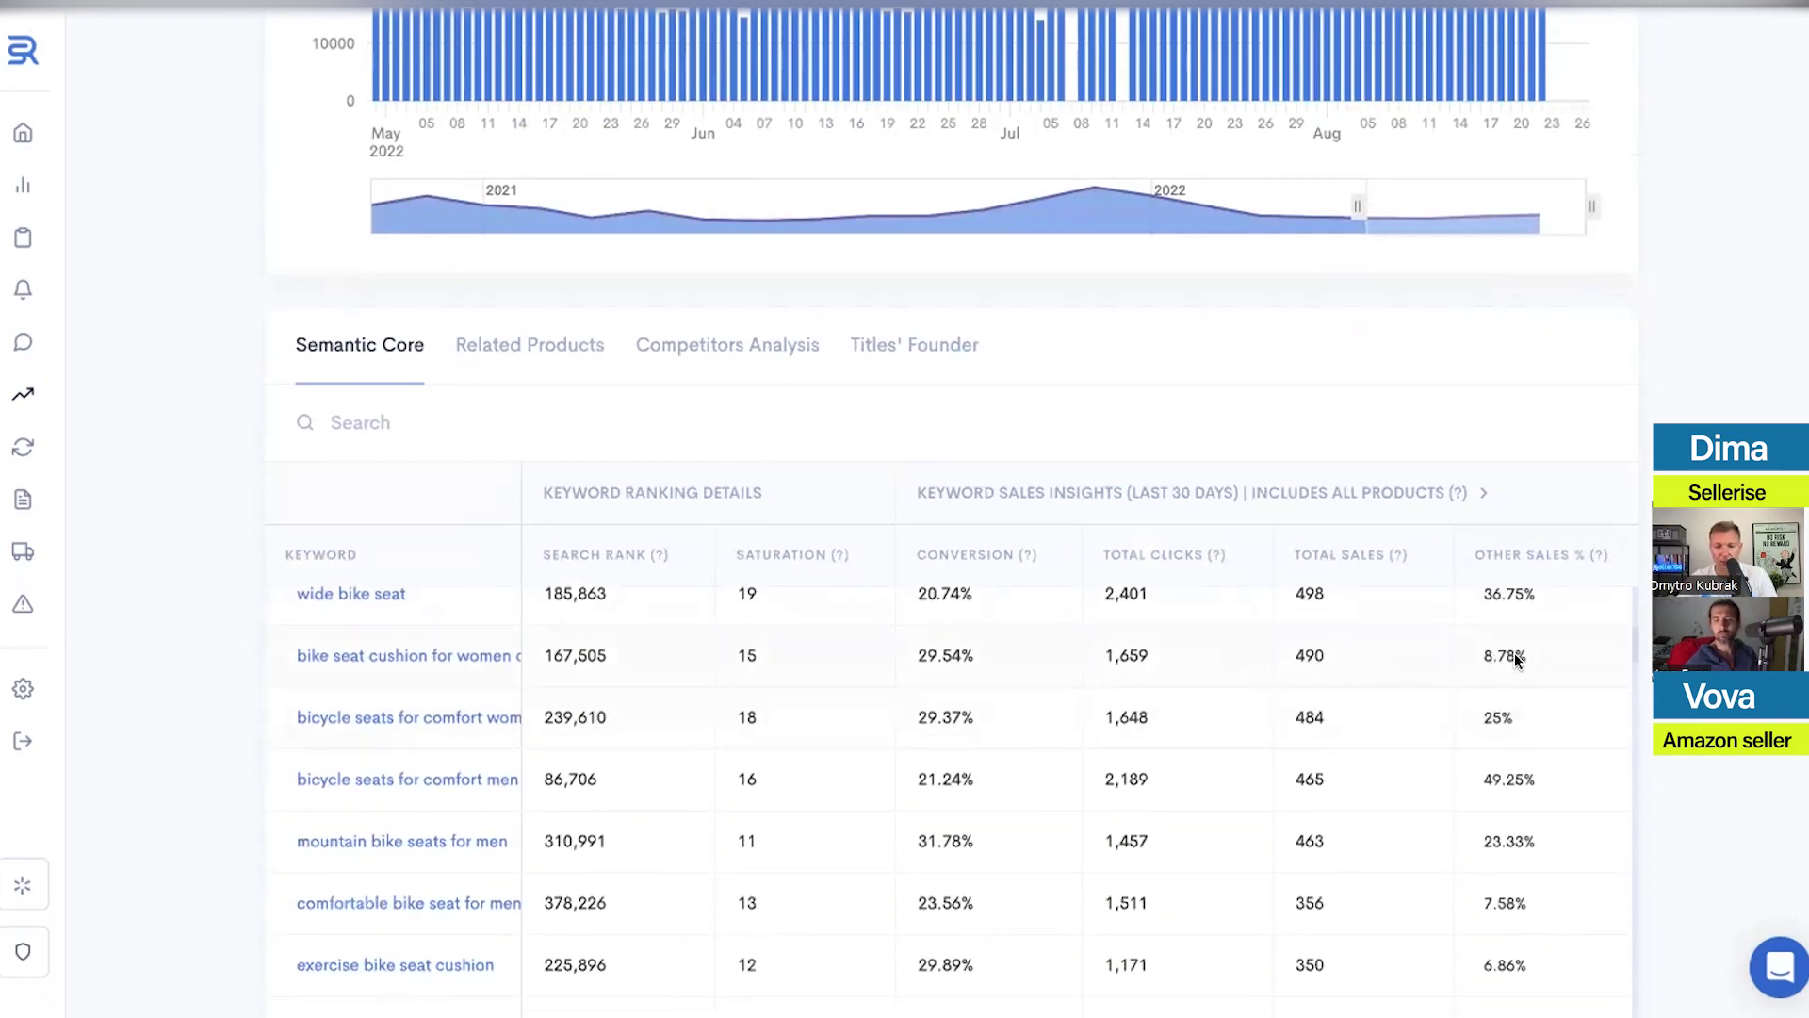
{"action": "mouse_move", "coordinate": [1506, 570]}
{"action": "scroll", "coordinate": [1513, 664], "scroll_direction": "up", "scroll_amount": 3}
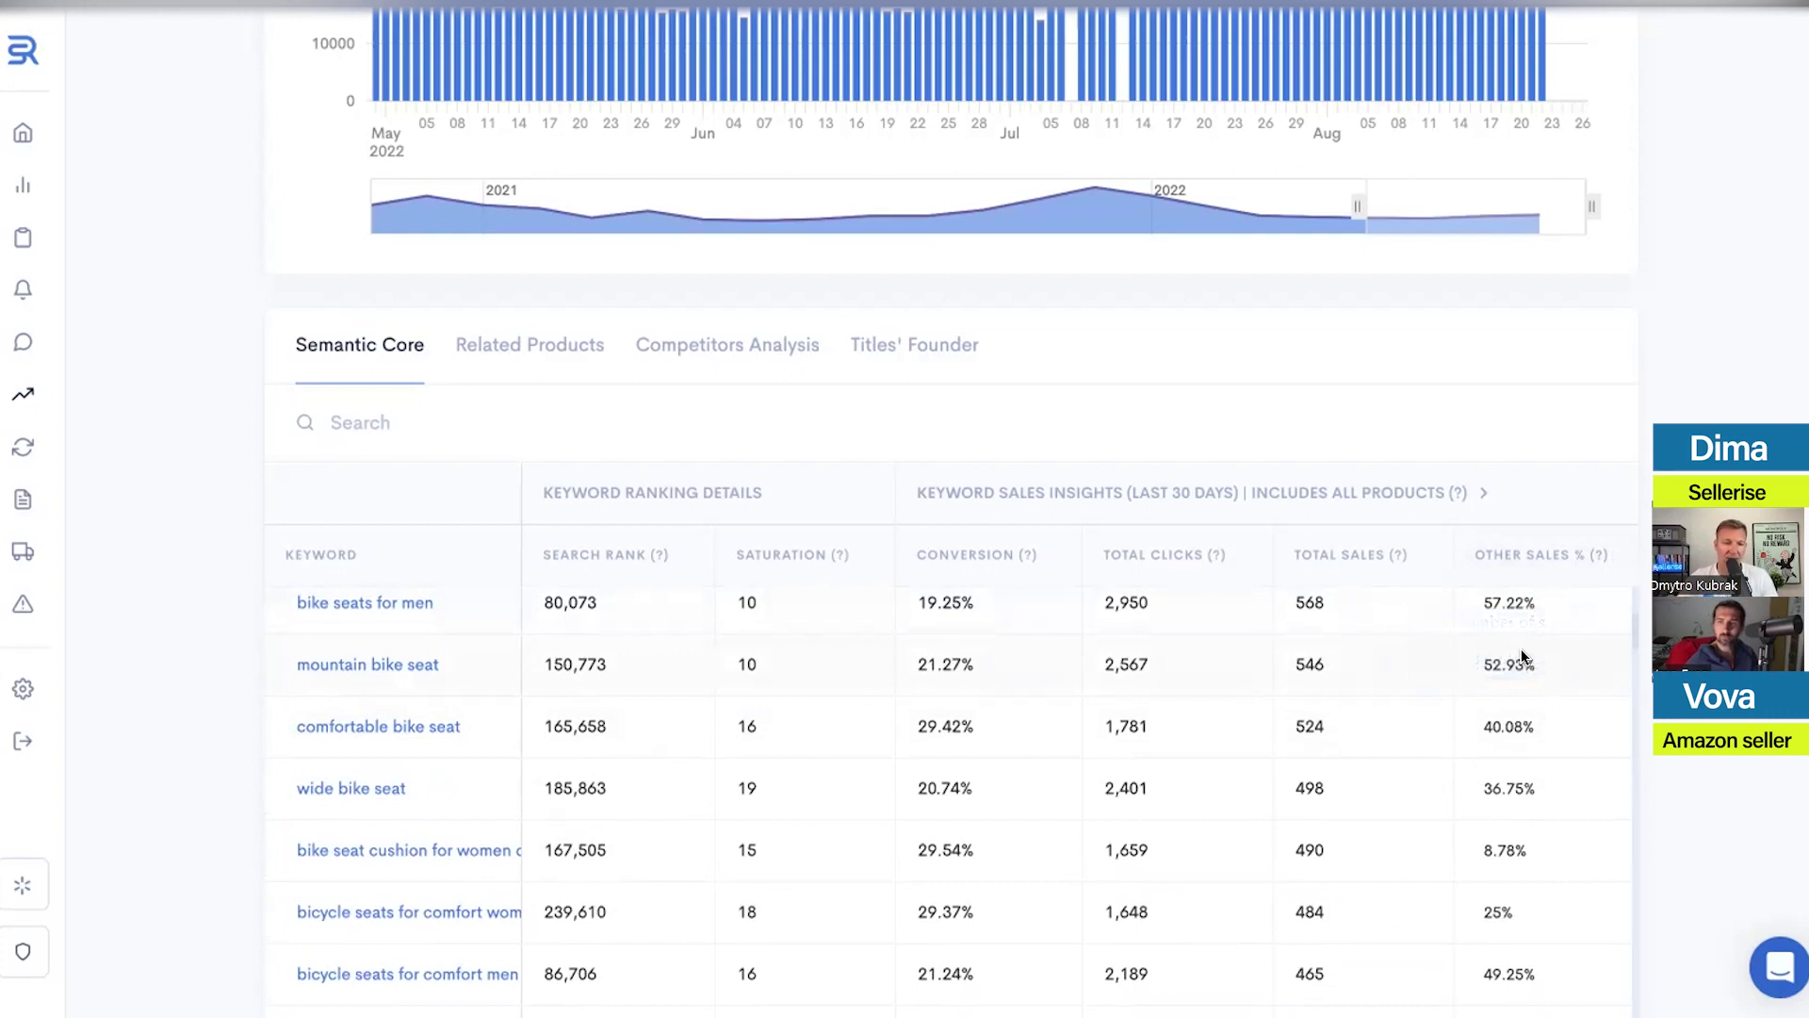
{"action": "scroll", "coordinate": [1531, 662], "scroll_direction": "up", "scroll_amount": 1}
{"action": "scroll", "coordinate": [1522, 716], "scroll_direction": "down", "scroll_amount": 2}
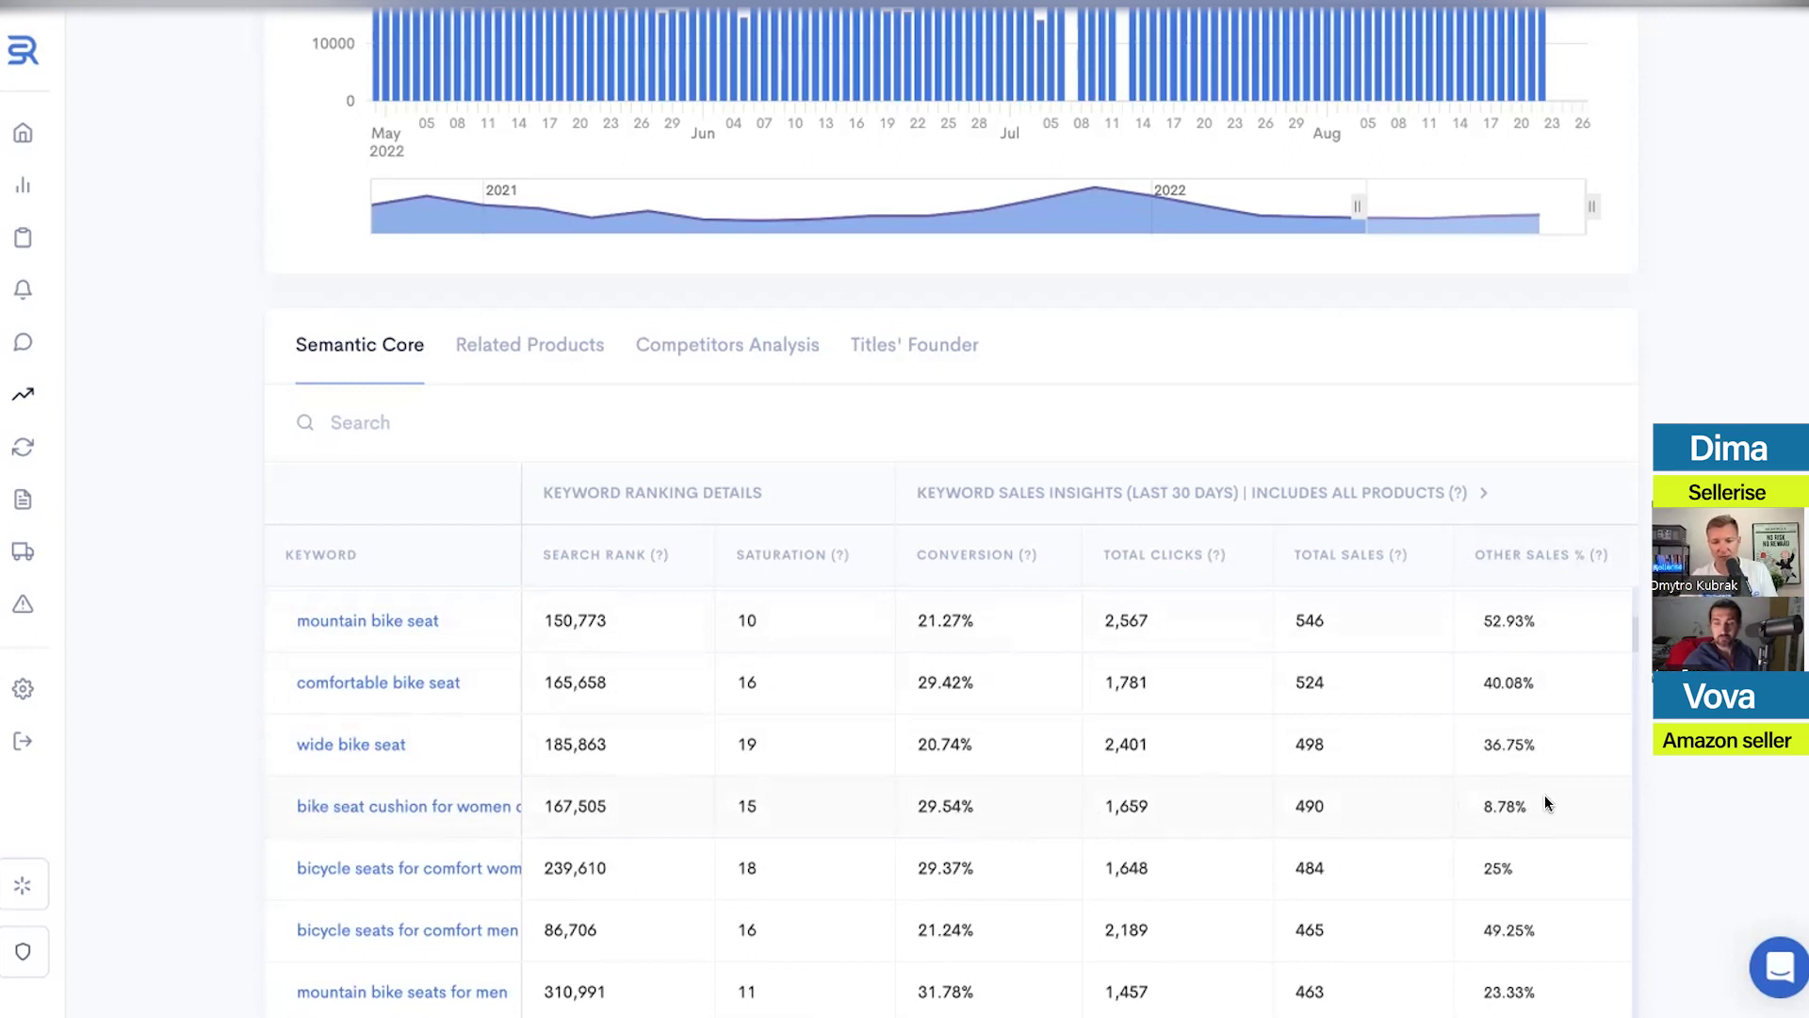
{"action": "scroll", "coordinate": [1555, 801], "scroll_direction": "up", "scroll_amount": 4}
{"action": "scroll", "coordinate": [1555, 803], "scroll_direction": "up", "scroll_amount": 3}
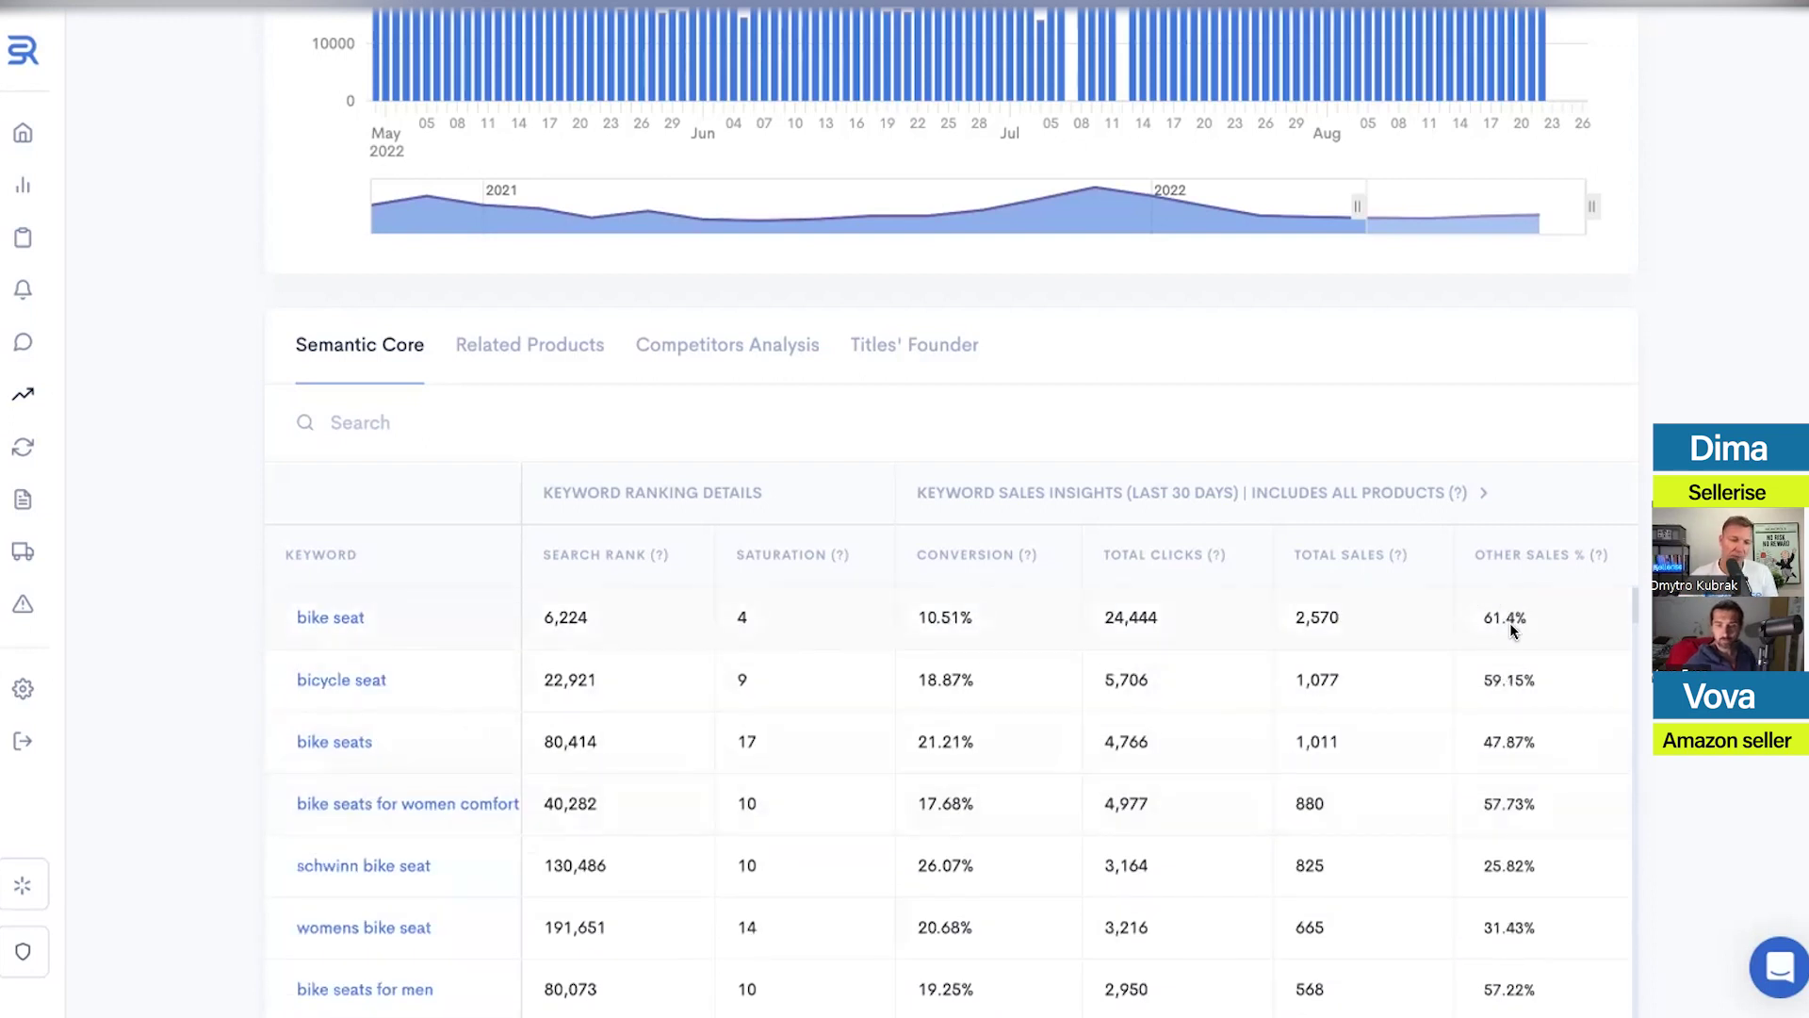
{"action": "scroll", "coordinate": [1534, 703], "scroll_direction": "down", "scroll_amount": 1}
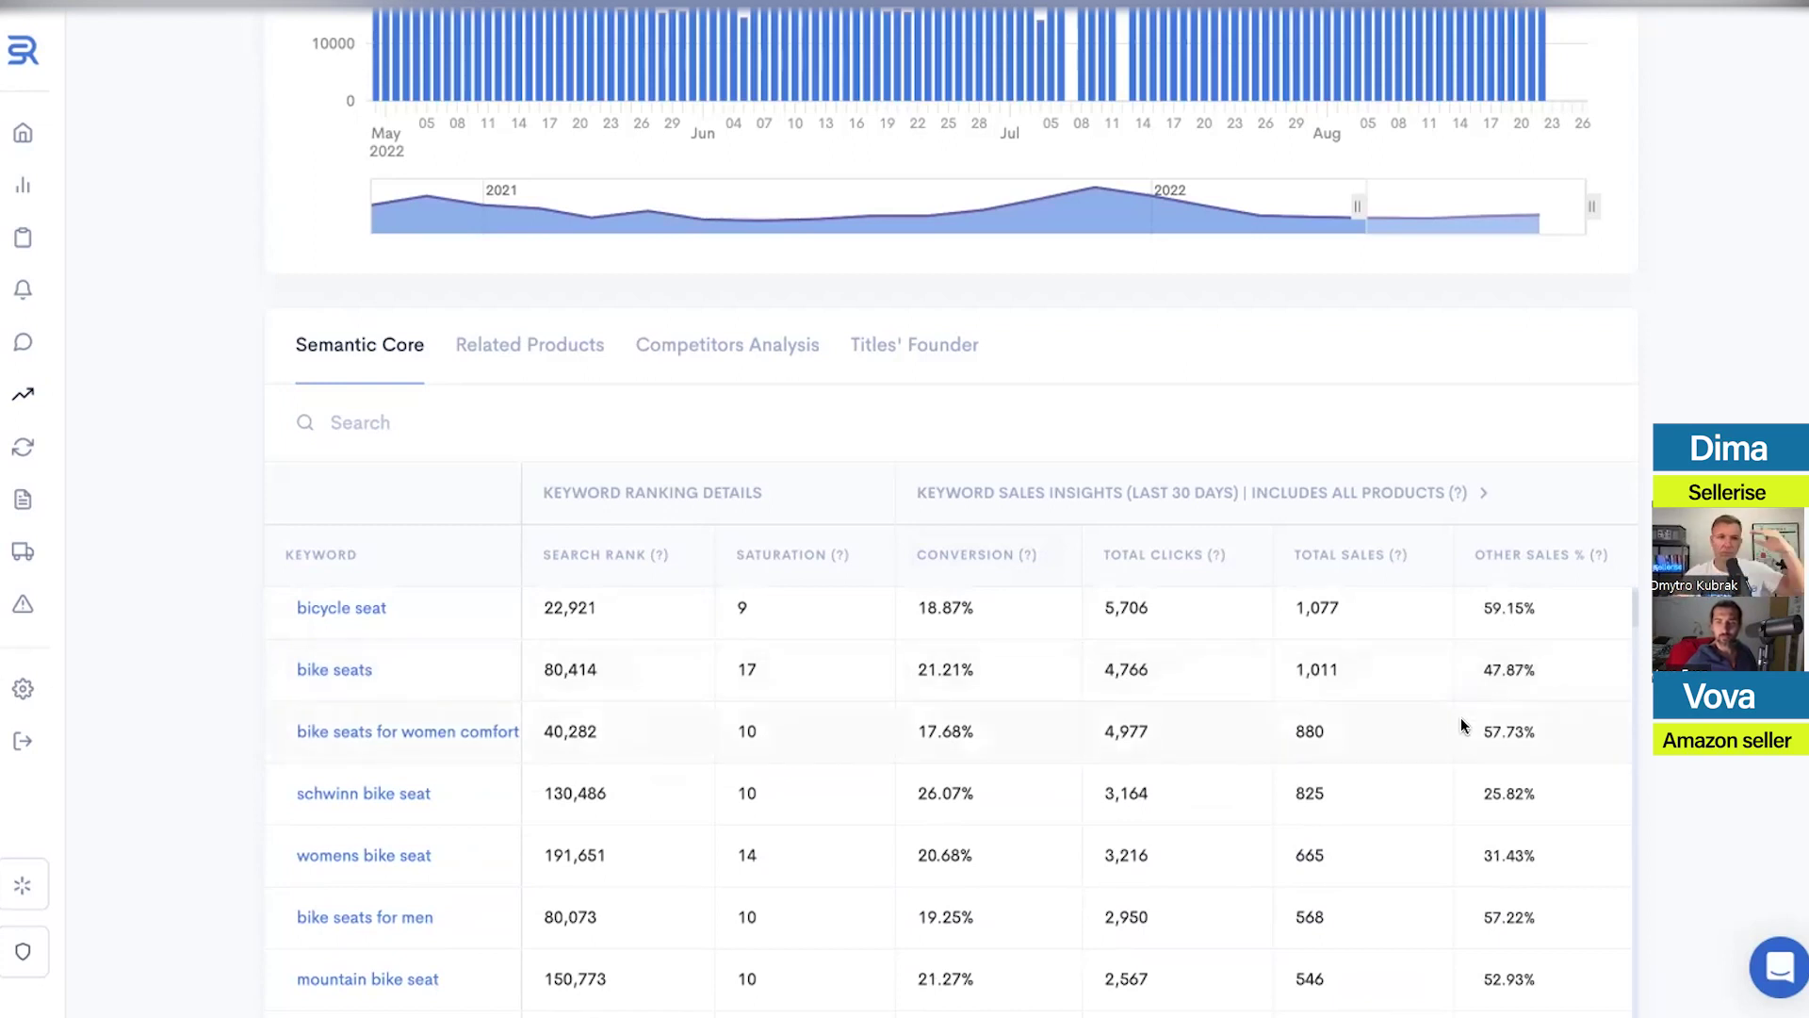
{"action": "scroll", "coordinate": [1438, 730], "scroll_direction": "down", "scroll_amount": 1}
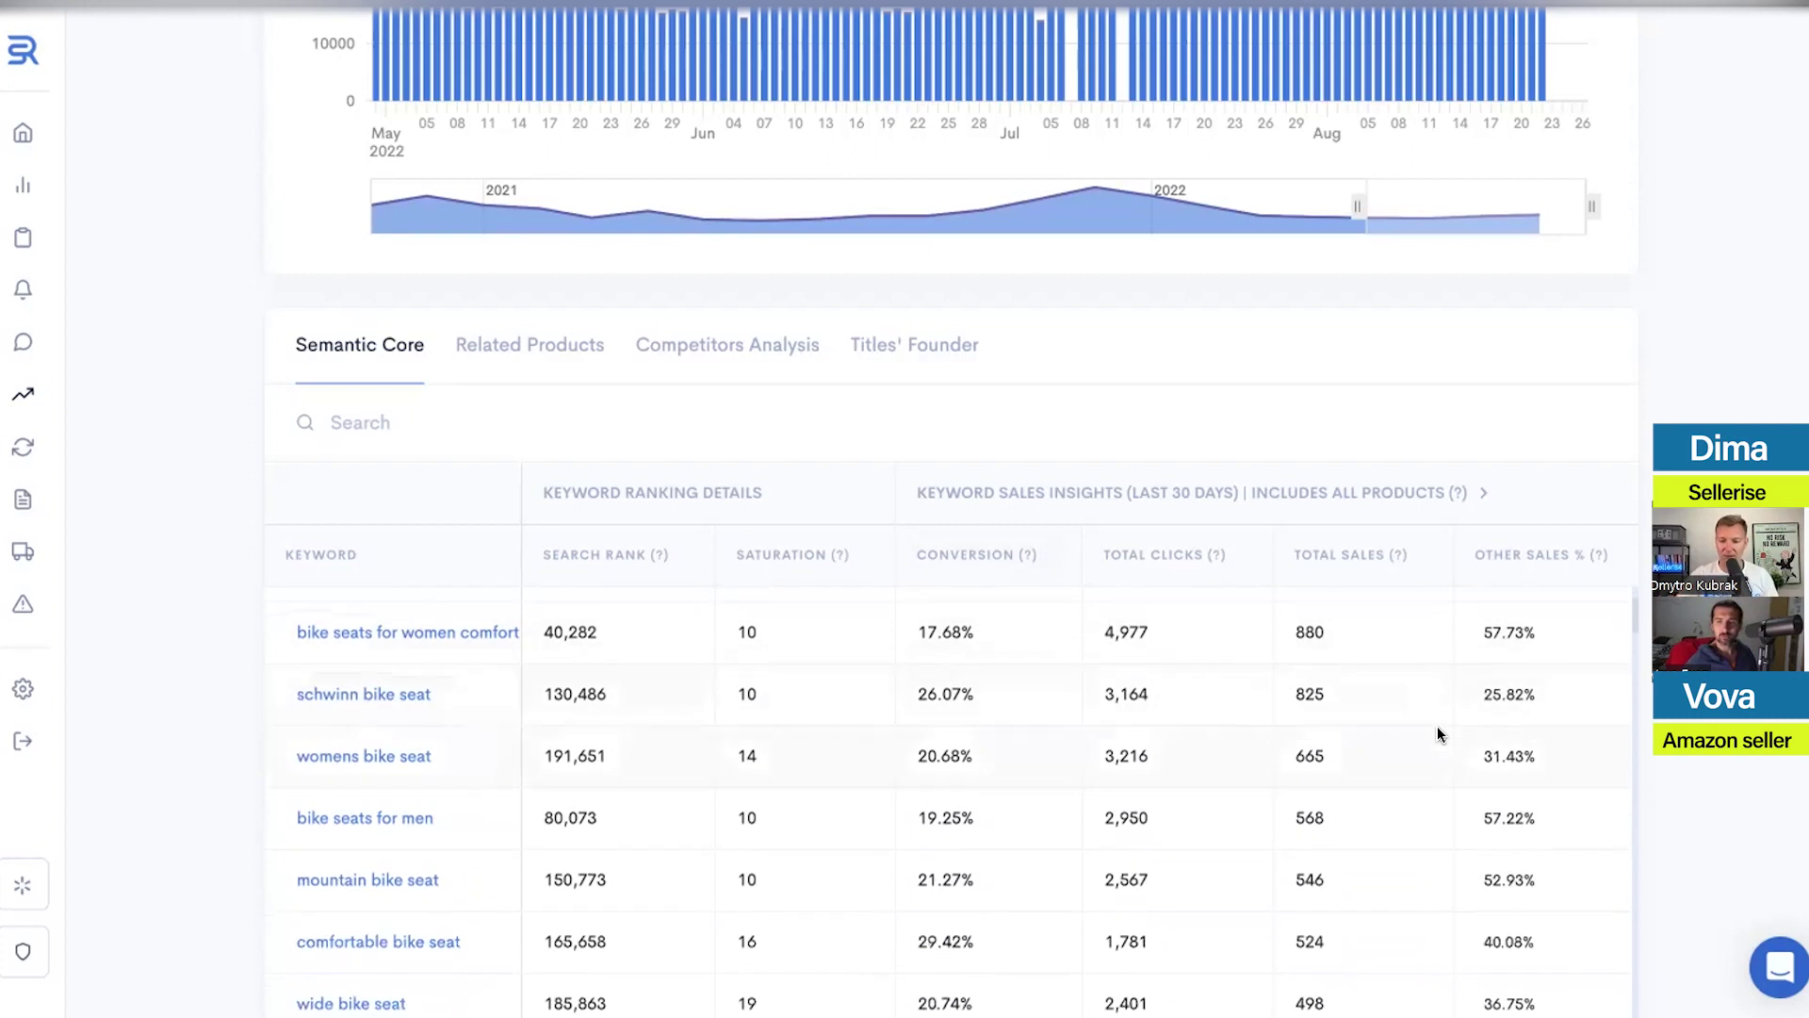
{"action": "scroll", "coordinate": [1438, 733], "scroll_direction": "down", "scroll_amount": 10}
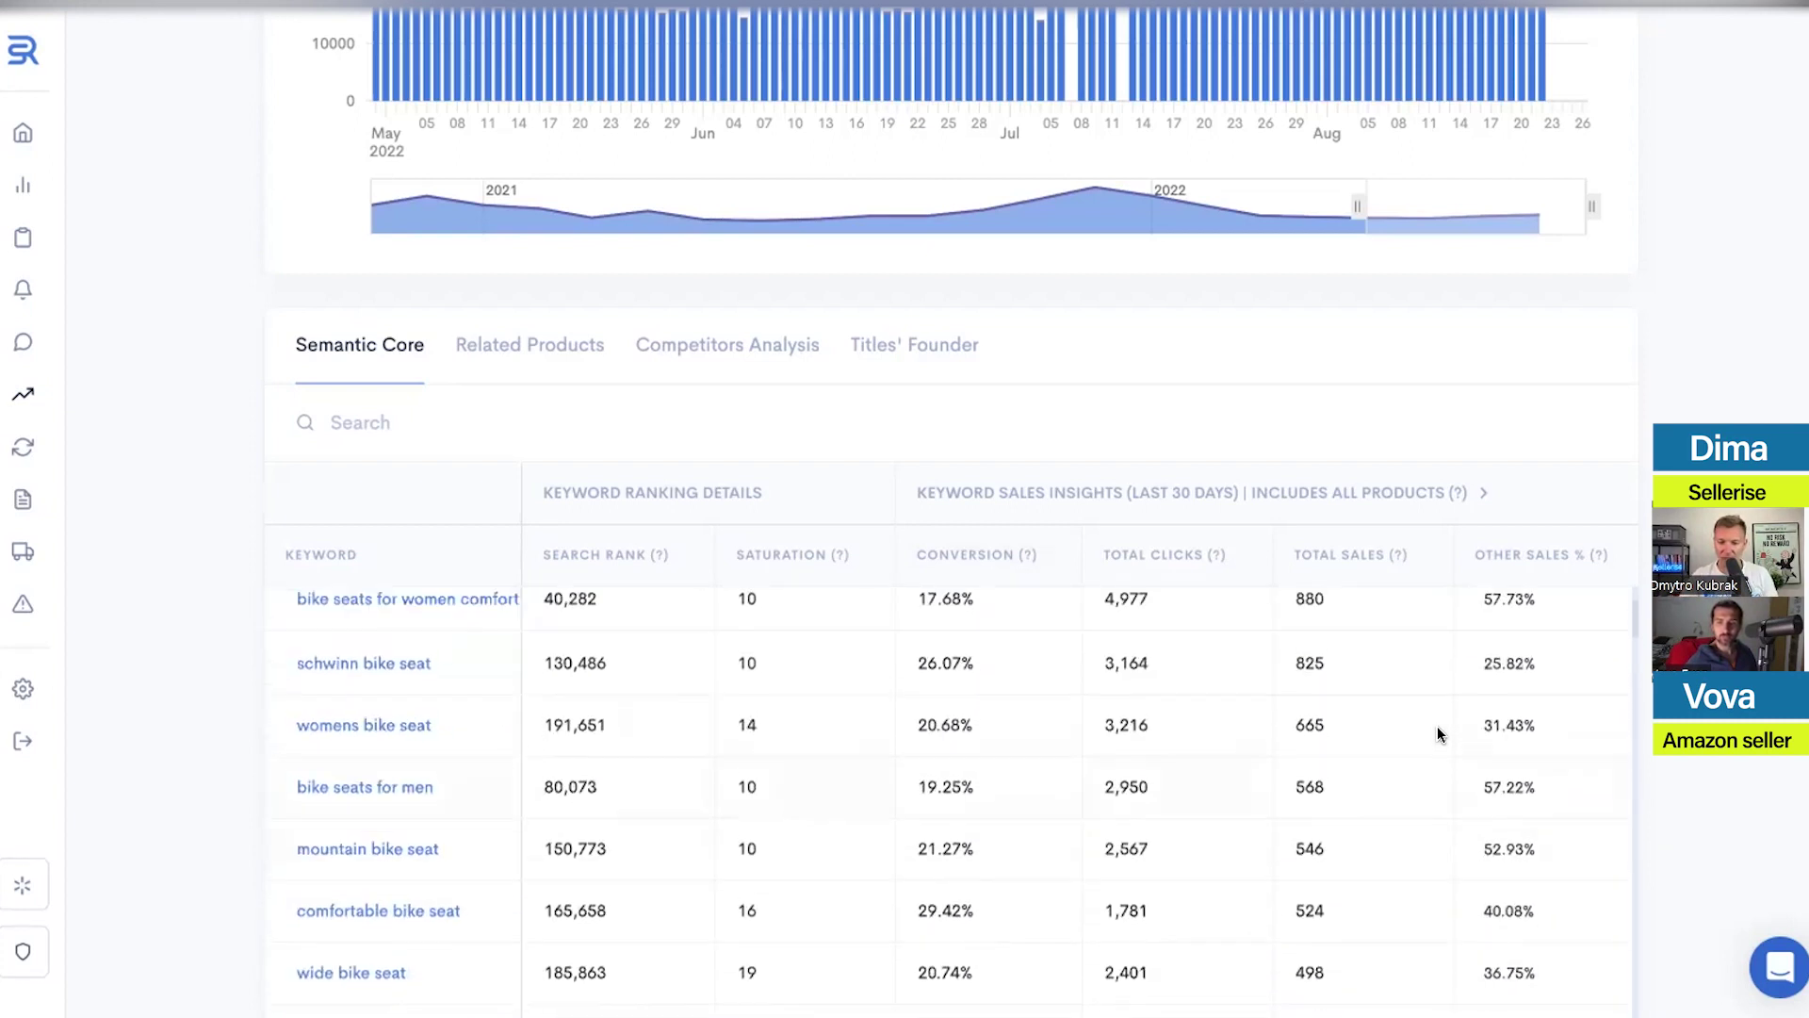
View the Related Products list for the keyword and return to the Semantic Core table
{"action": "scroll", "coordinate": [1442, 730], "scroll_direction": "up", "scroll_amount": 7}
{"action": "scroll", "coordinate": [1508, 660], "scroll_direction": "down", "scroll_amount": 4}
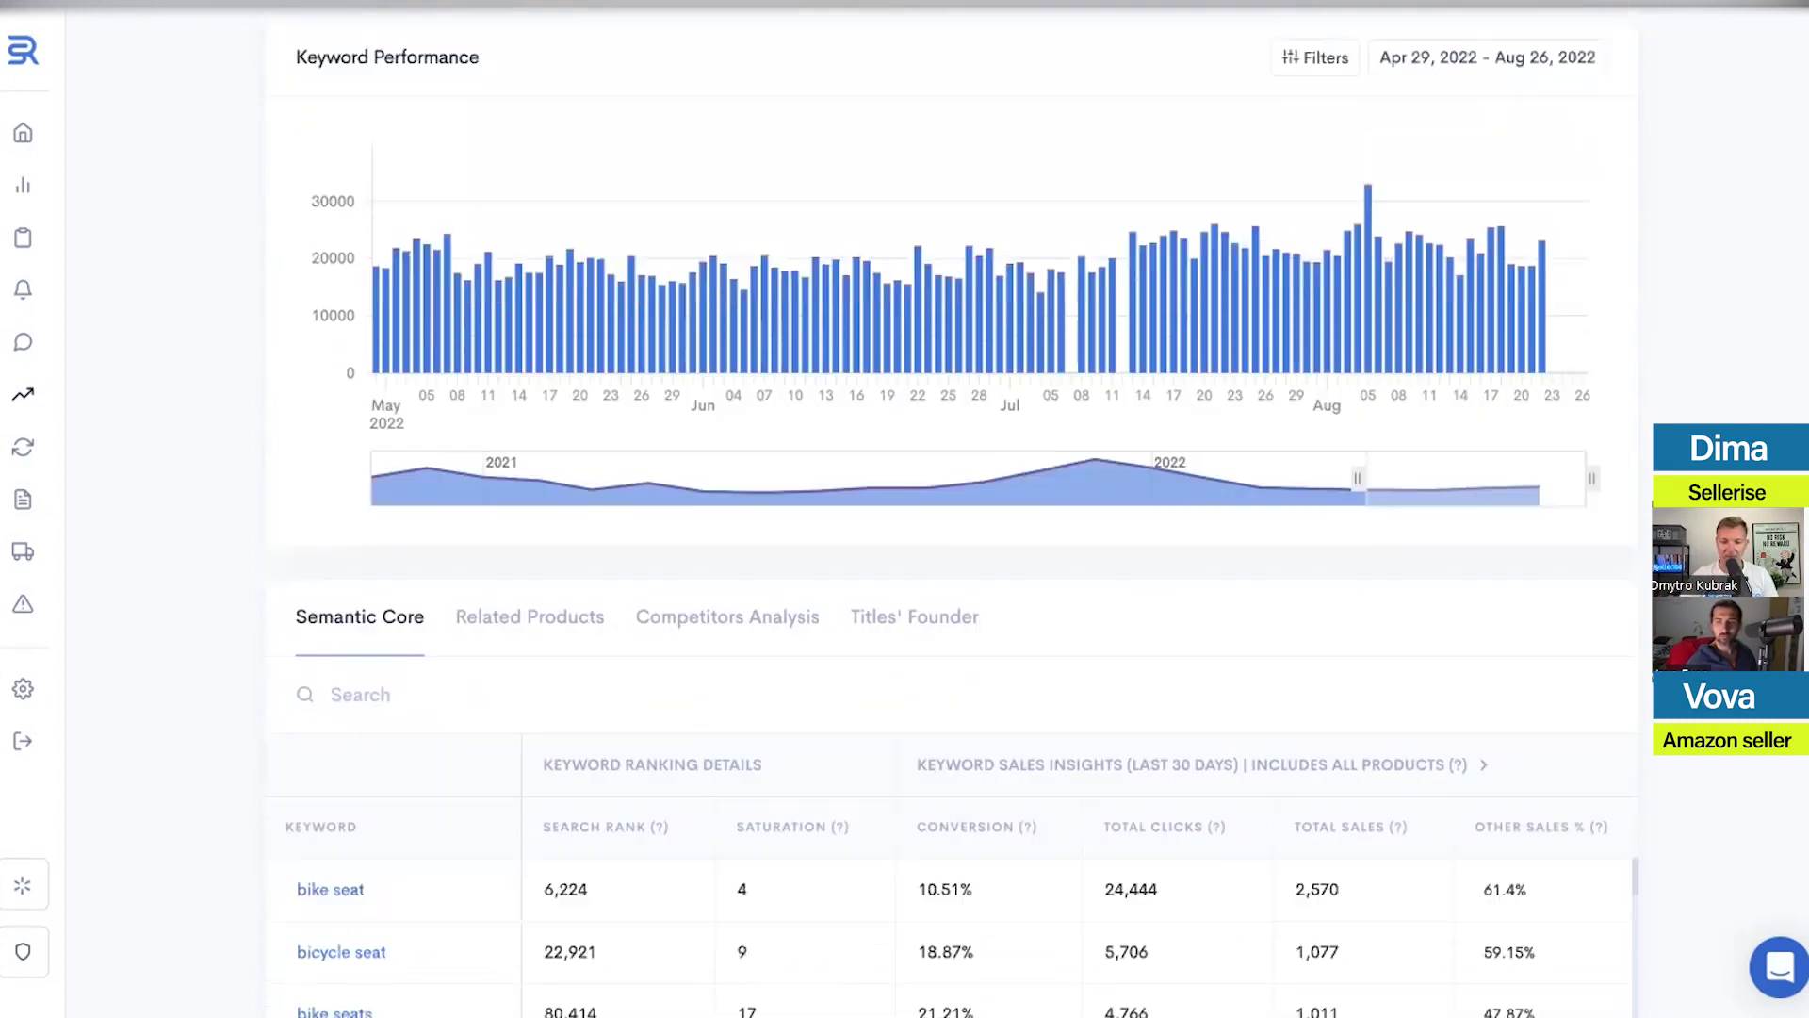
{"action": "left_click", "coordinate": [514, 469]}
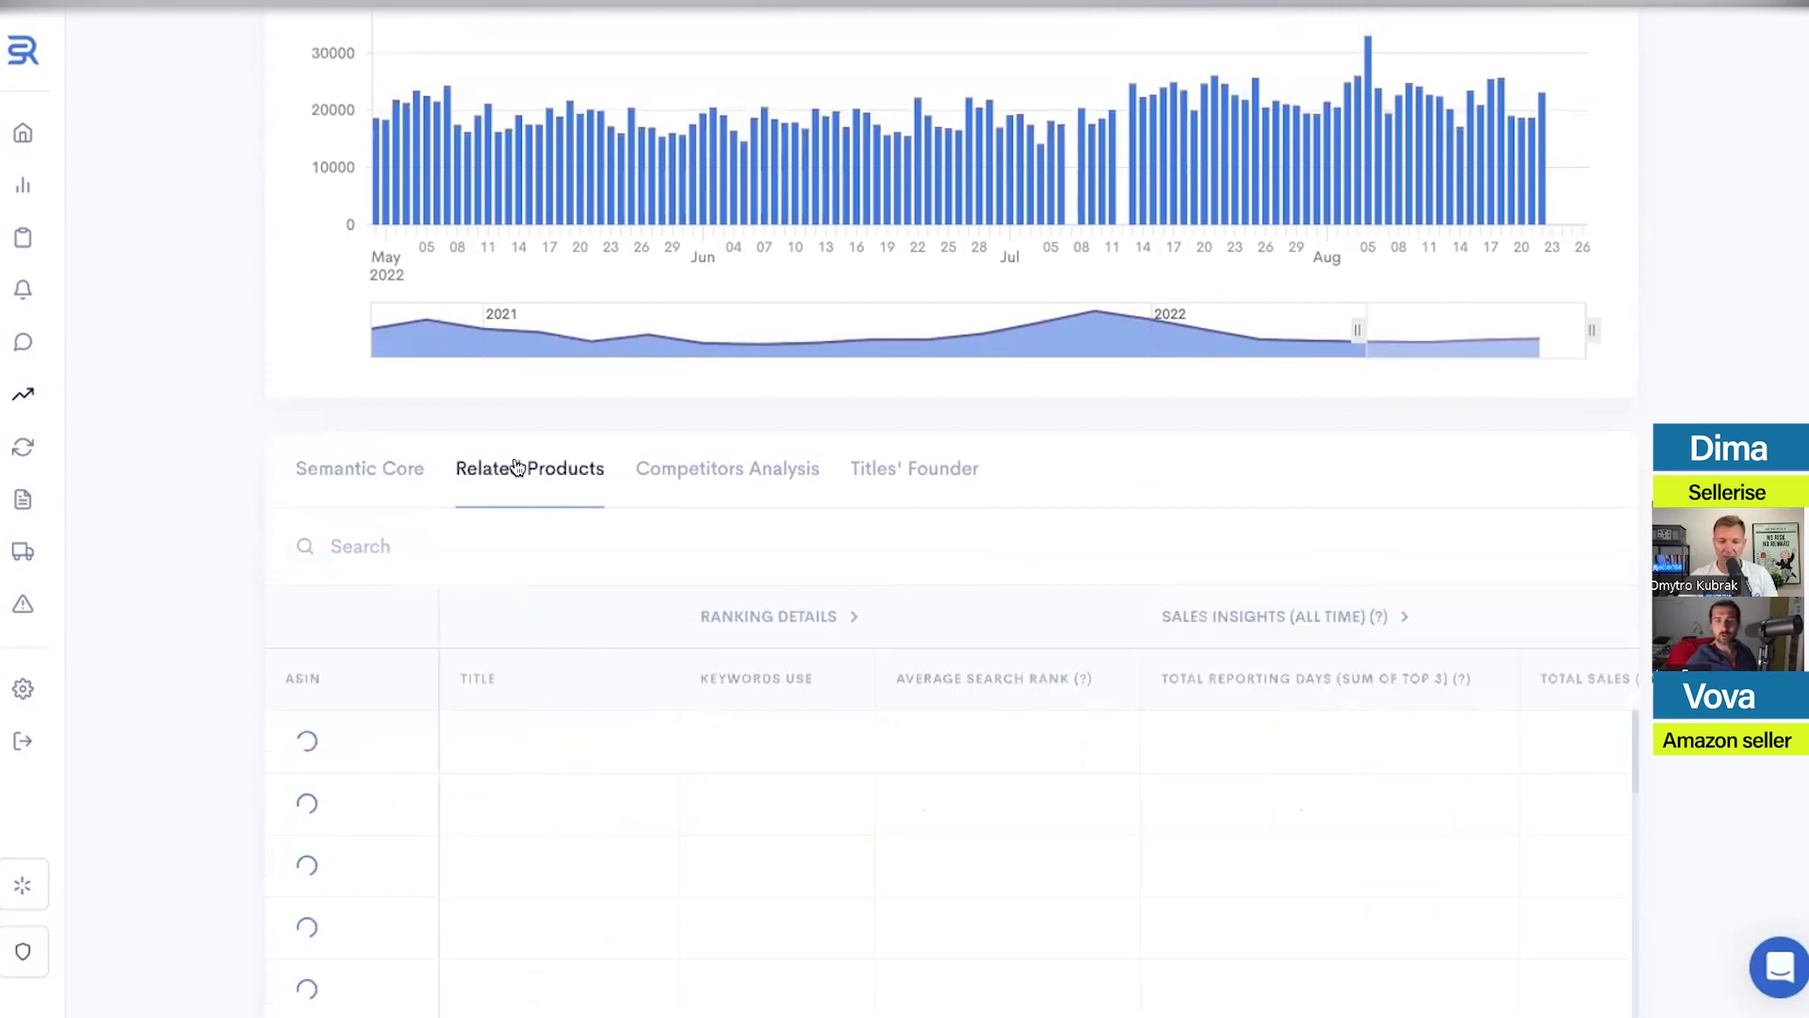
{"action": "scroll", "coordinate": [1629, 513], "scroll_direction": "down", "scroll_amount": 2}
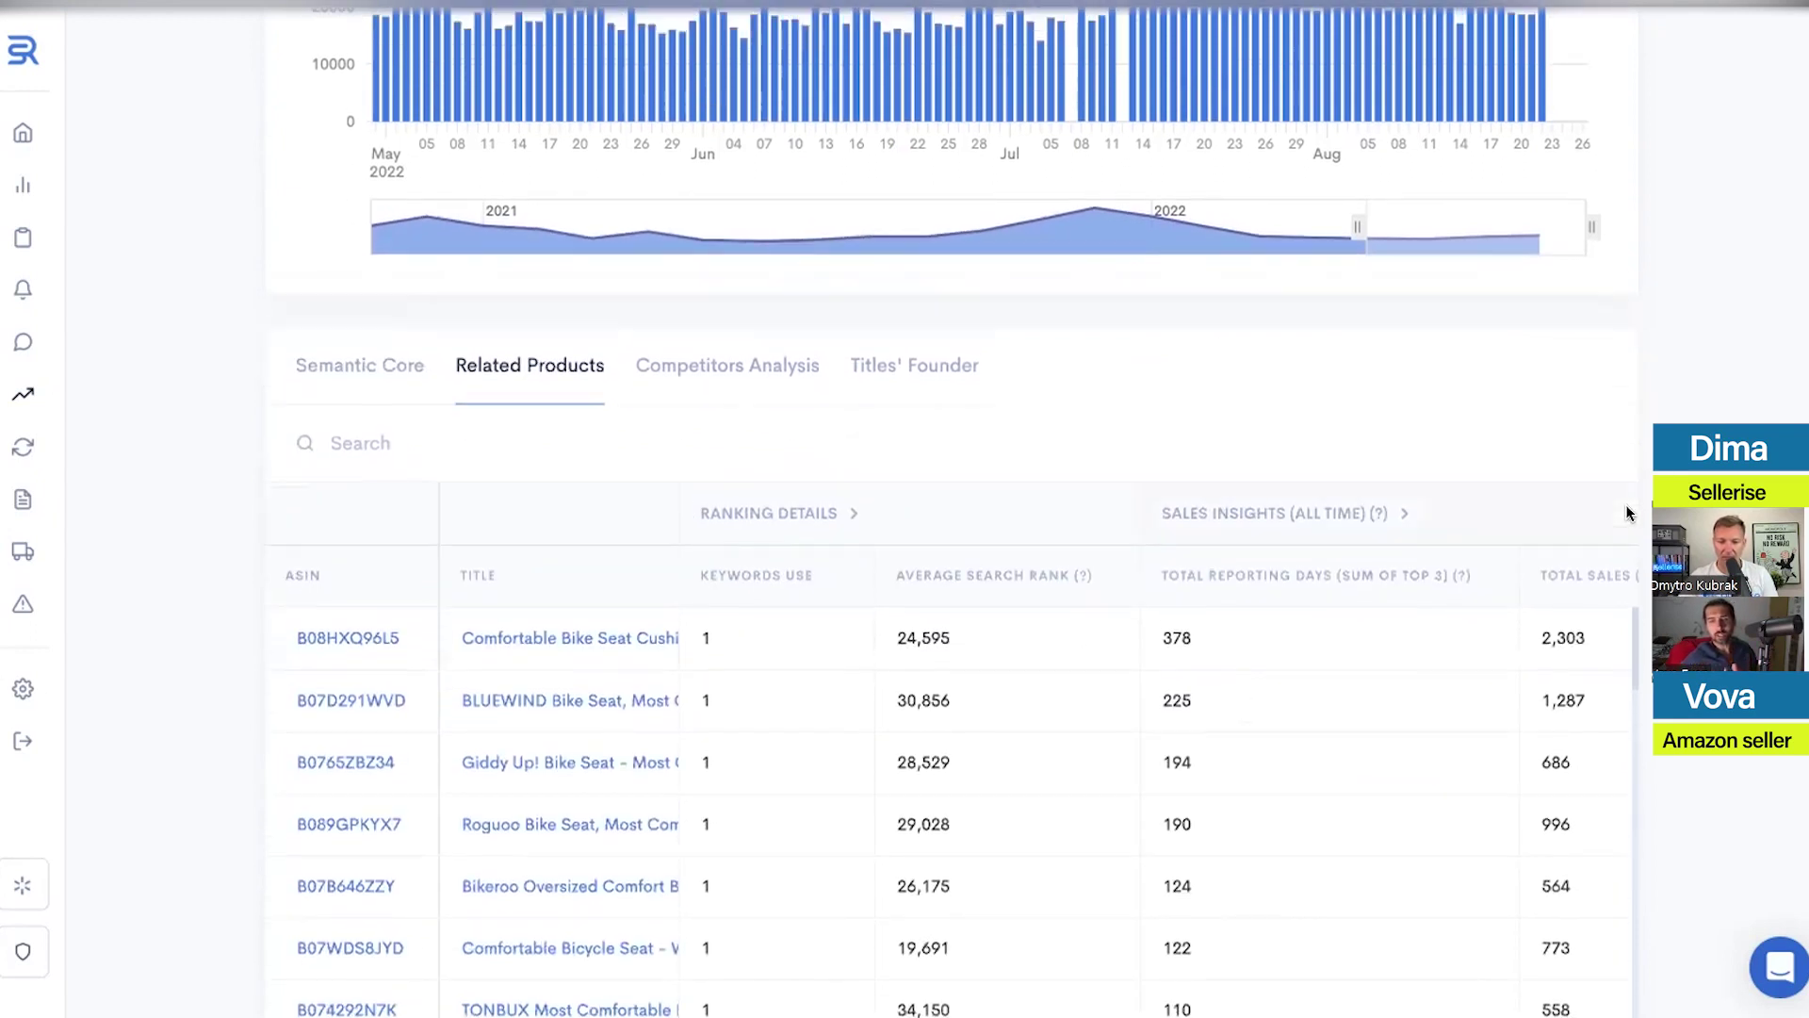
{"action": "scroll", "coordinate": [1617, 504], "scroll_direction": "up", "scroll_amount": 4}
{"action": "left_click", "coordinate": [335, 655]}
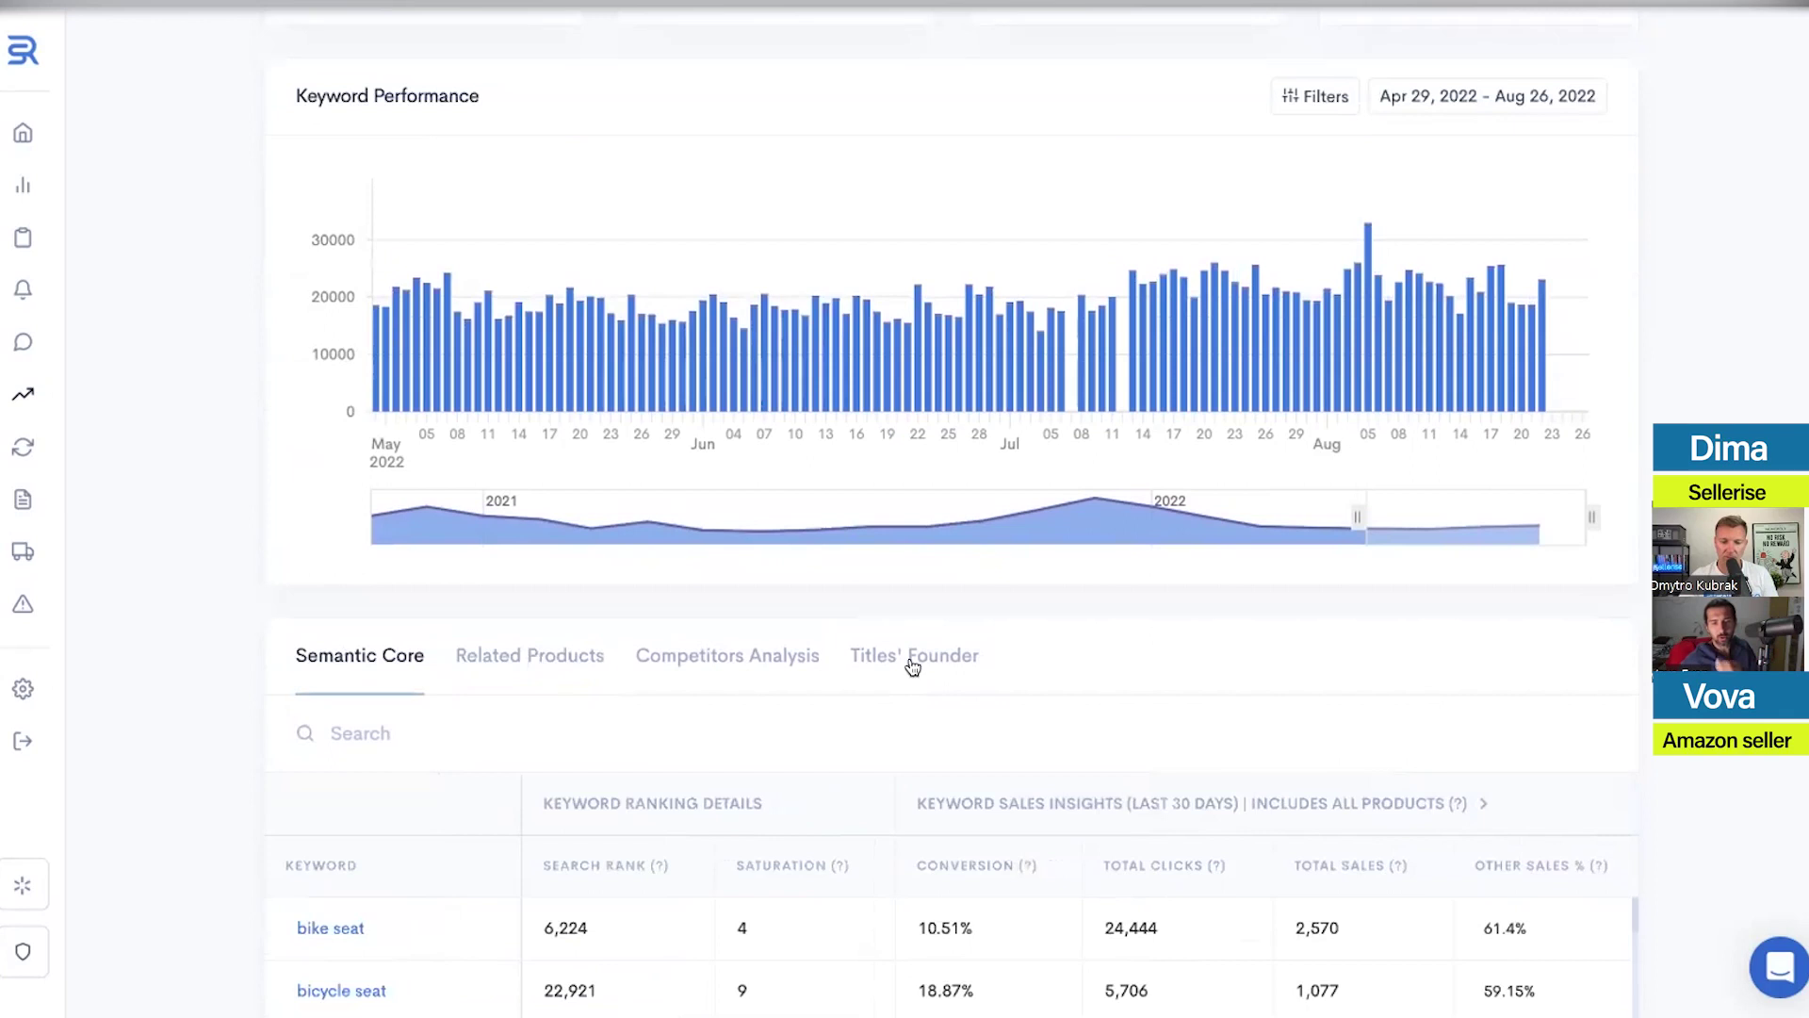
Examine the keyword ranking details in the Semantic Core table, selecting the Saturation cell for "schwinn bike seat"
{"action": "scroll", "coordinate": [1644, 657], "scroll_direction": "down", "scroll_amount": 5}
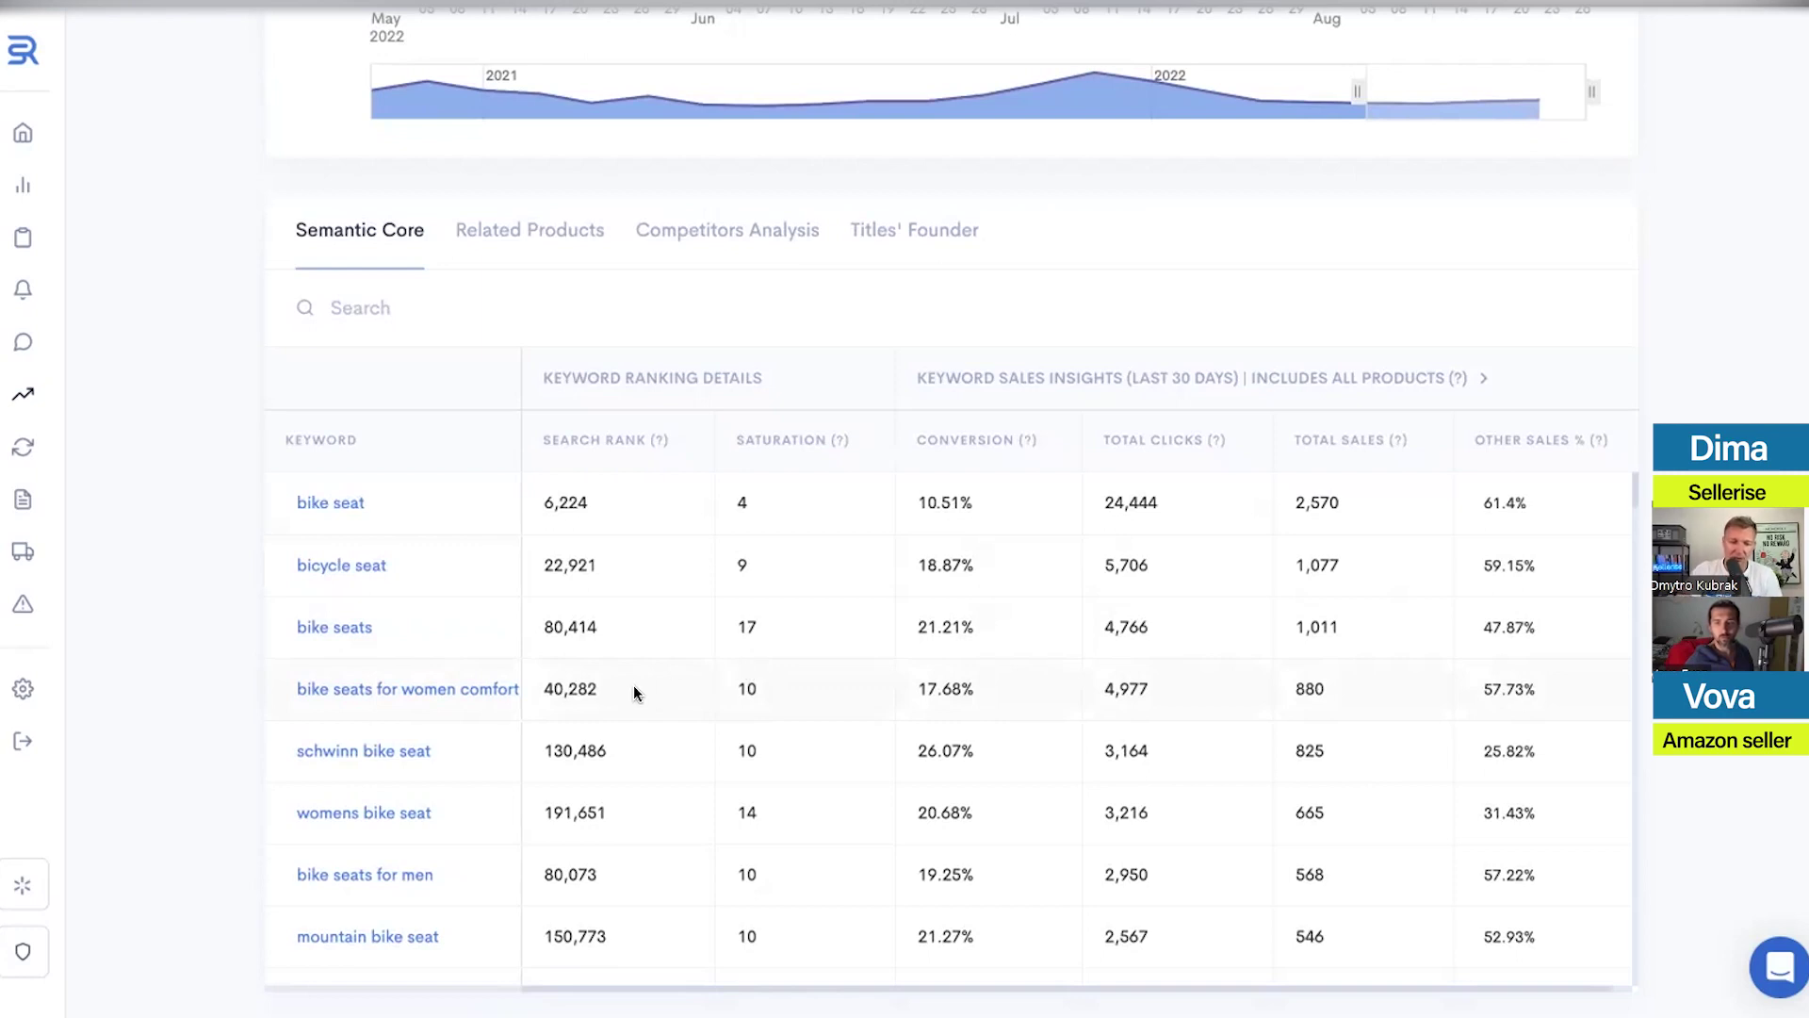
{"action": "left_click", "coordinate": [768, 749]}
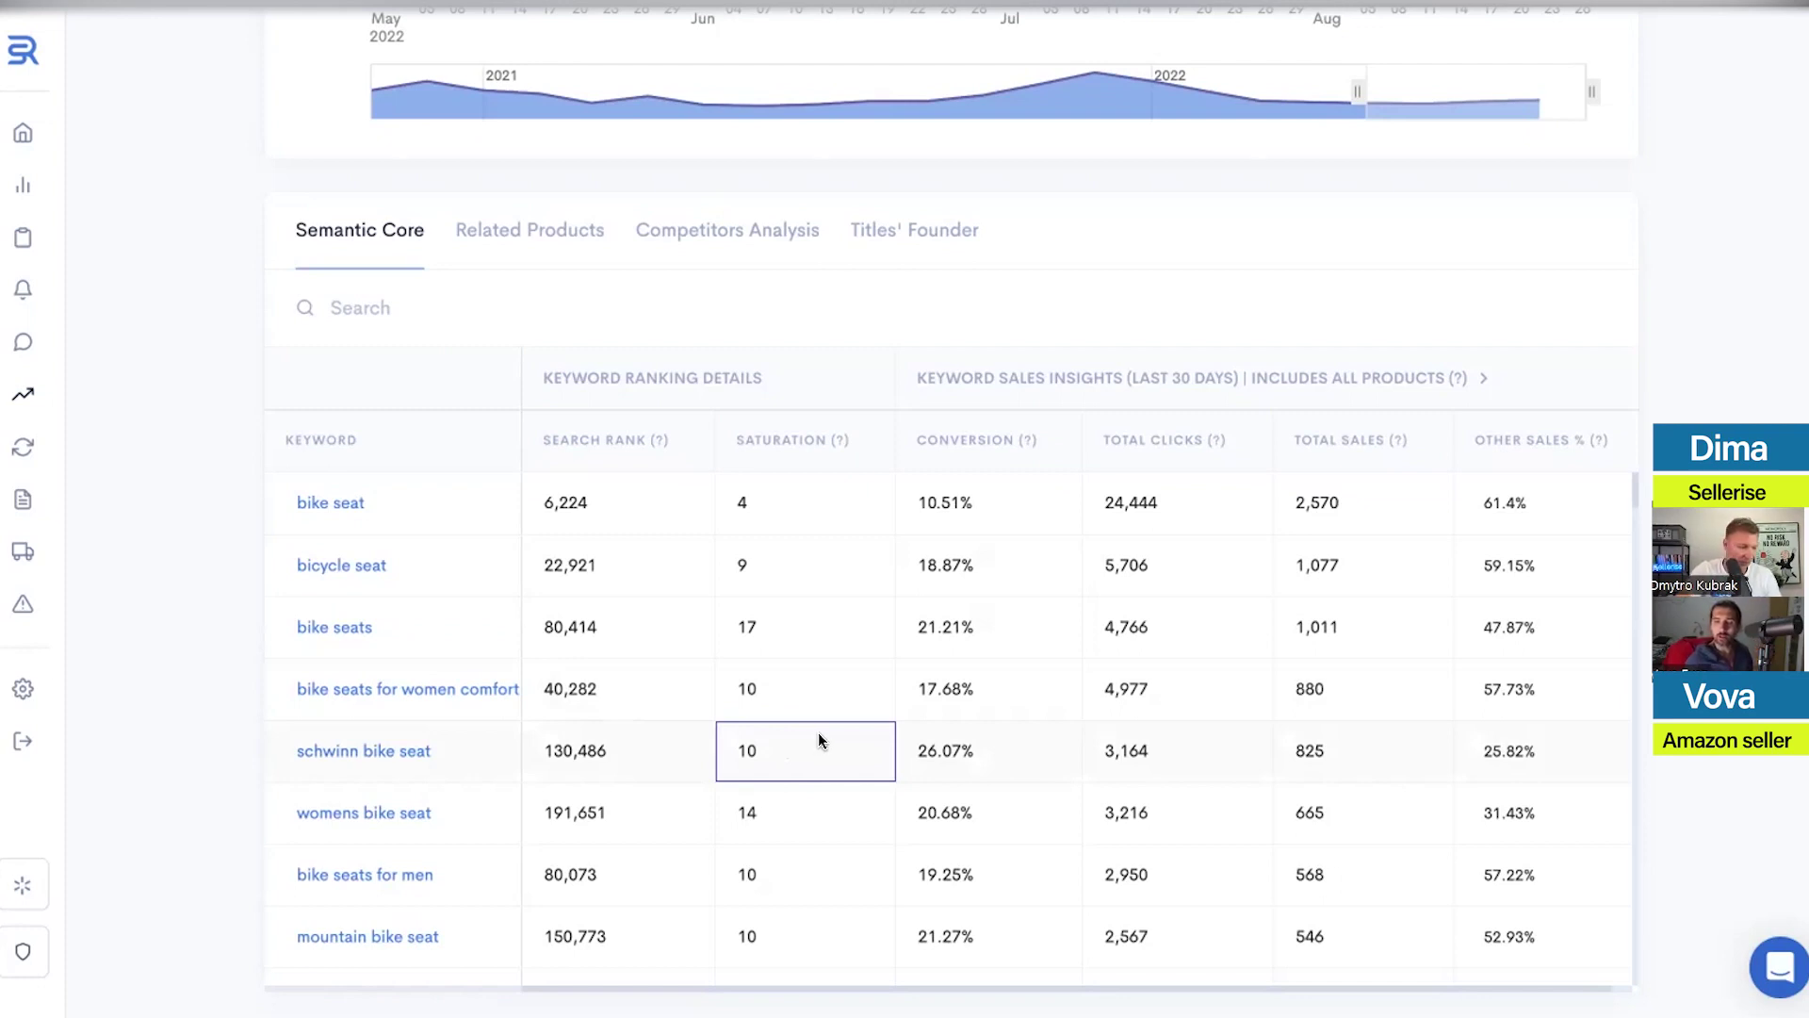
{"action": "scroll", "coordinate": [1369, 510], "scroll_direction": "up", "scroll_amount": 10}
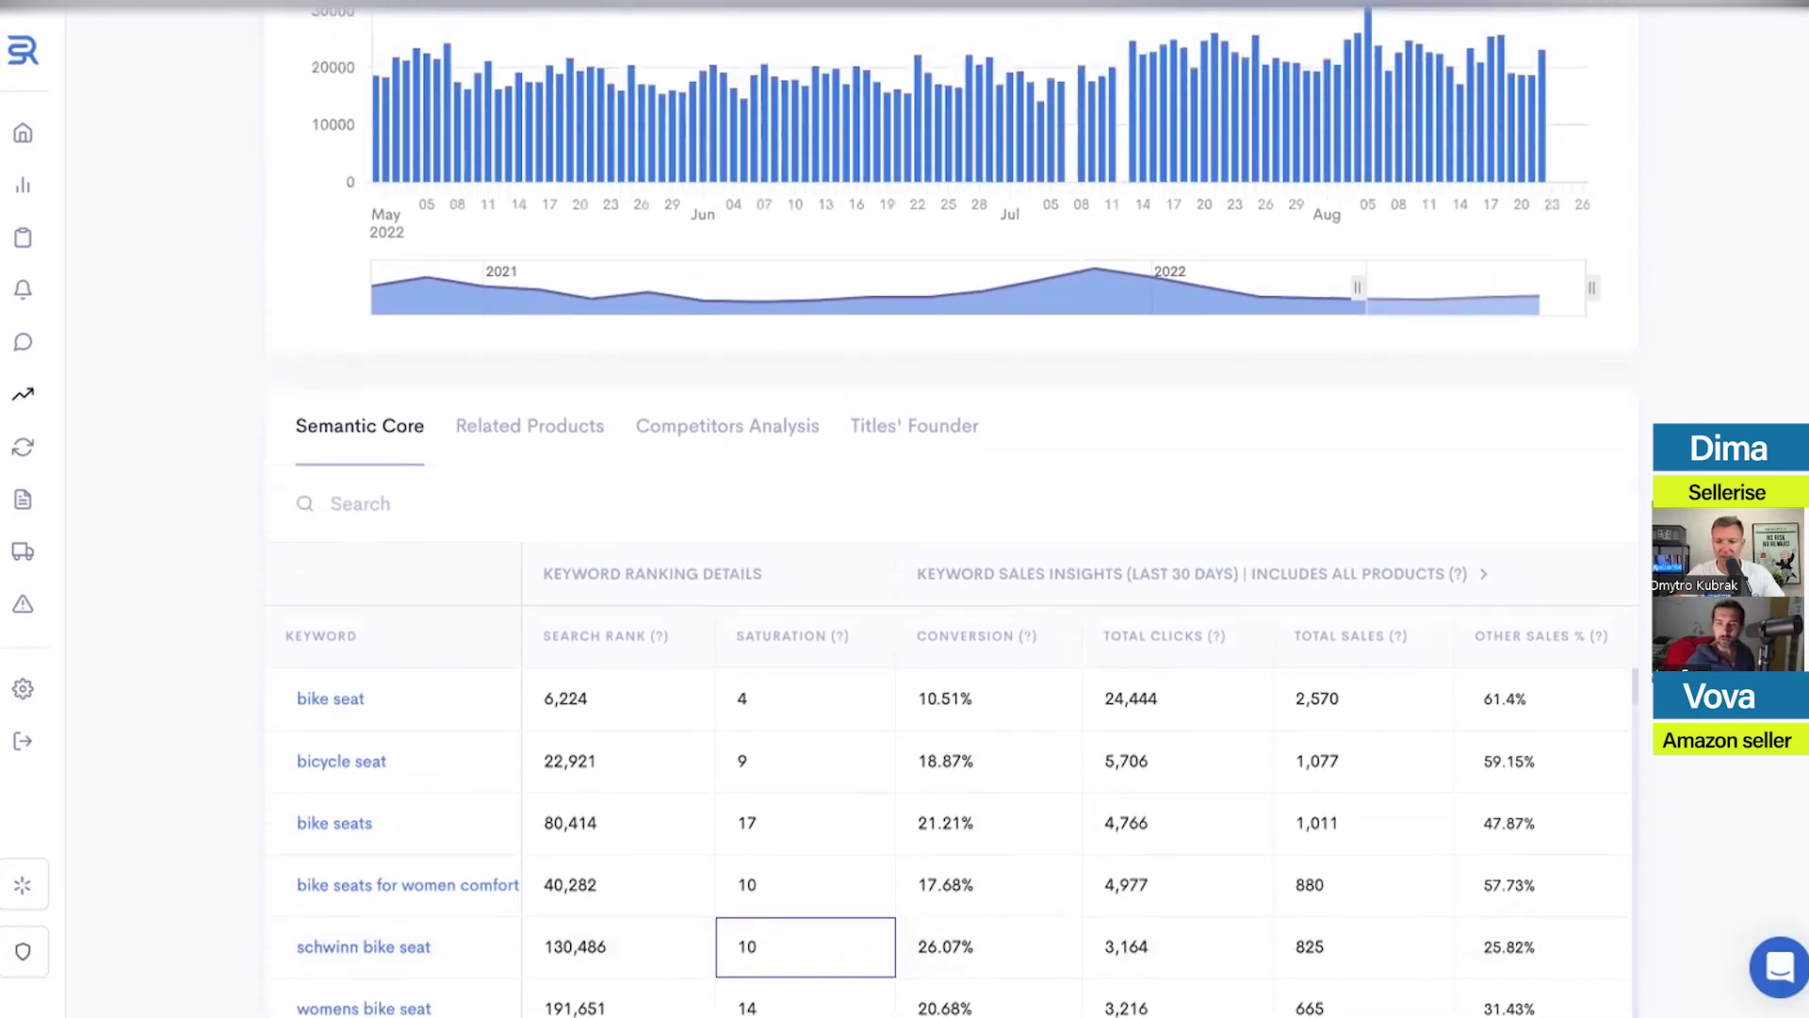
Examine the Saturation and sales values of the Semantic Core keywords from "bike seat" to "oversized bike seat"
{"action": "triple_click", "coordinate": [1439, 514]}
{"action": "left_click", "coordinate": [1633, 580]}
{"action": "scroll", "coordinate": [1632, 586], "scroll_direction": "down", "scroll_amount": 1}
{"action": "scroll", "coordinate": [1633, 592], "scroll_direction": "down", "scroll_amount": 9}
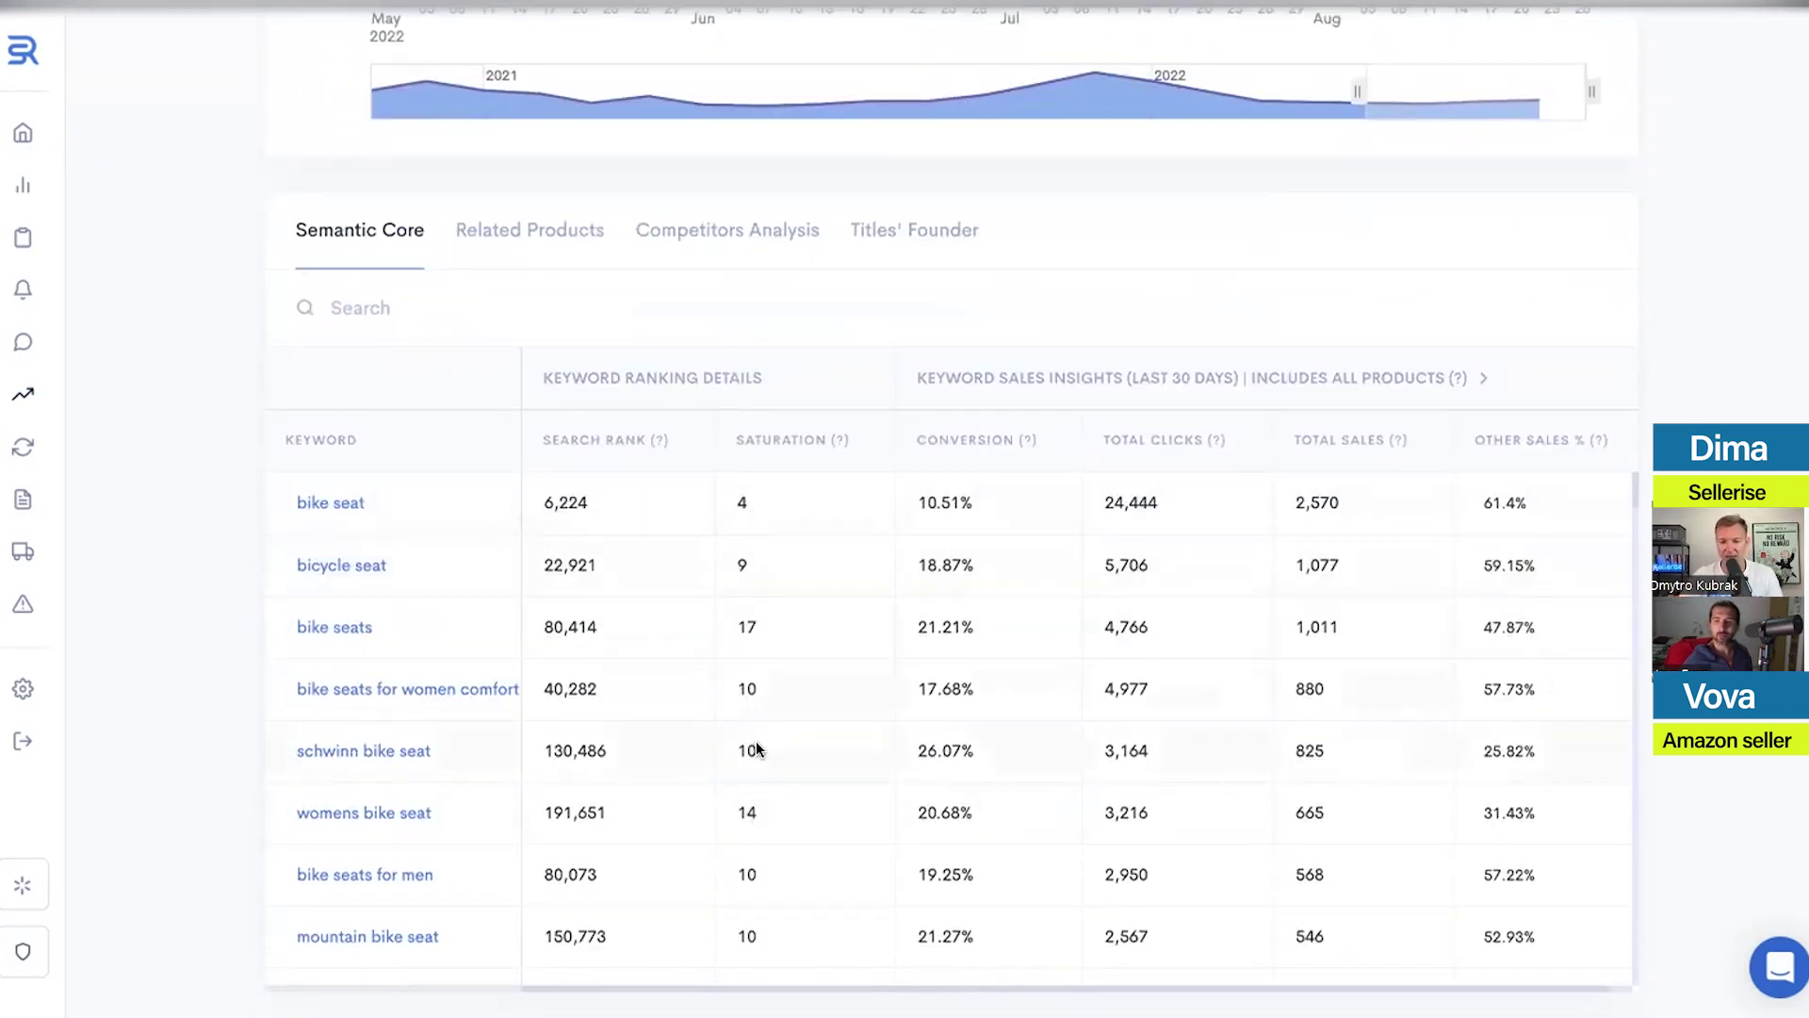
{"action": "scroll", "coordinate": [756, 749], "scroll_direction": "down", "scroll_amount": 5}
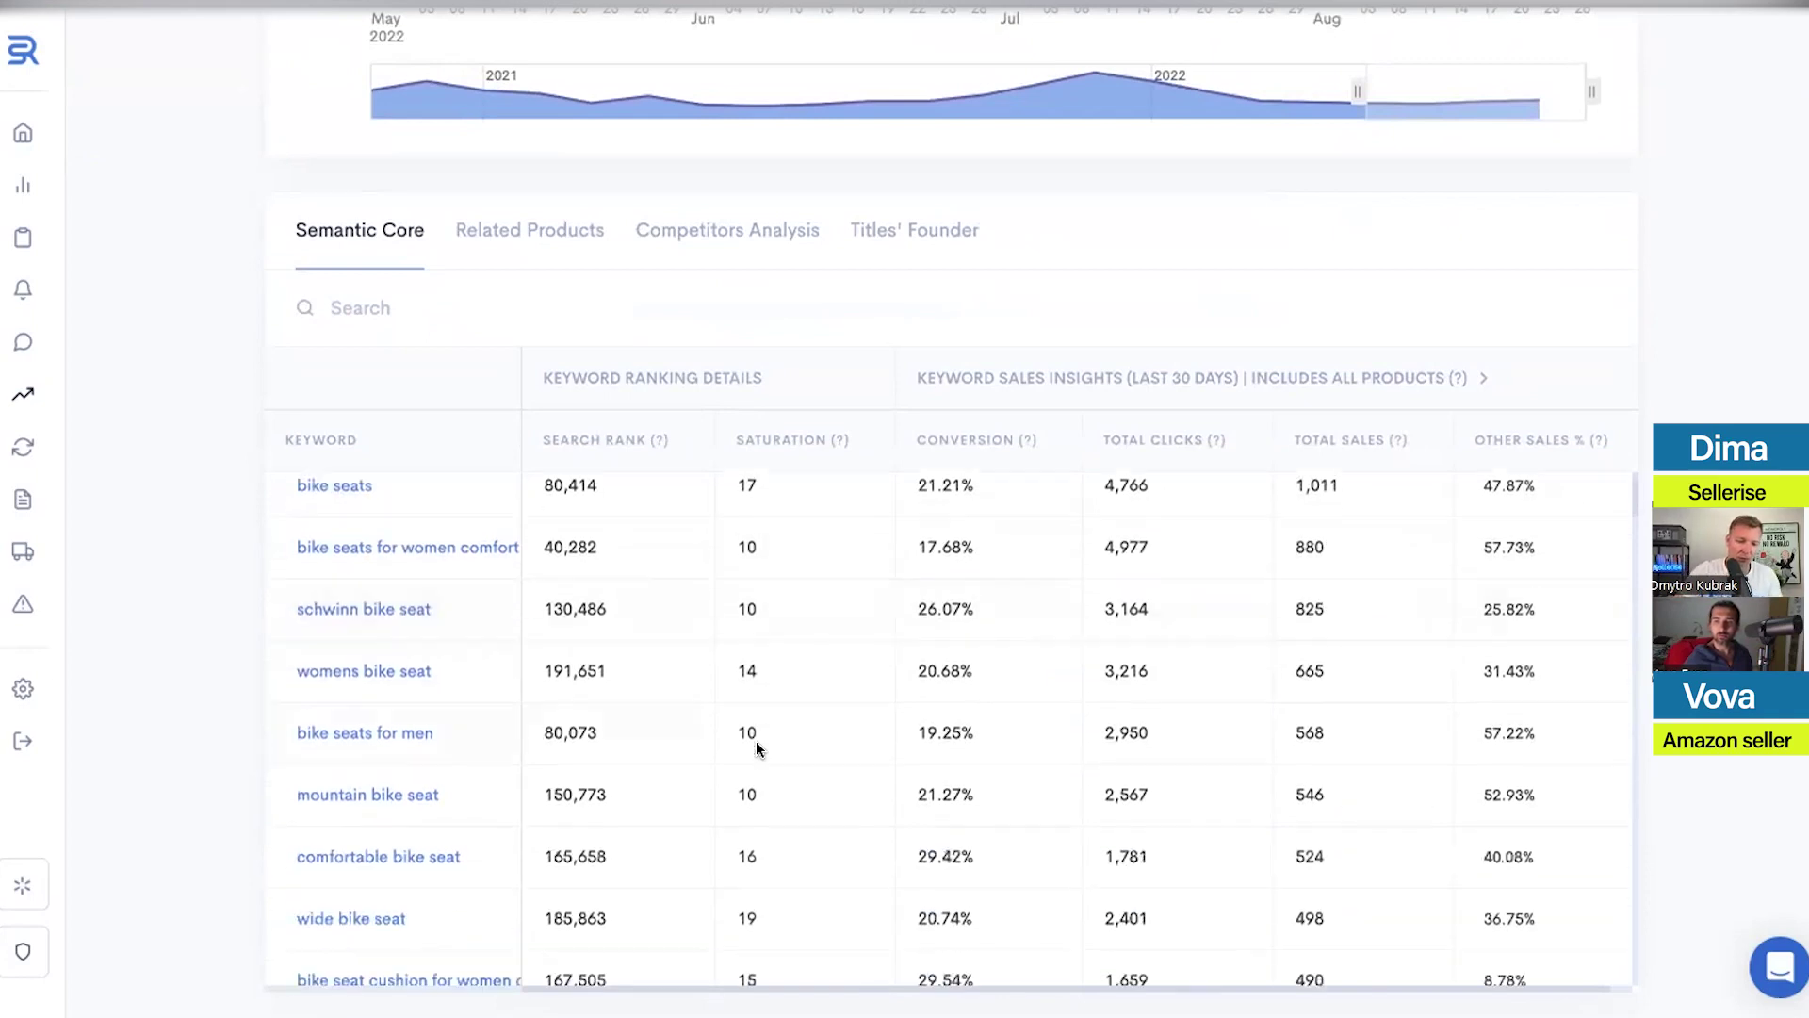
{"action": "scroll", "coordinate": [756, 750], "scroll_direction": "up", "scroll_amount": 5}
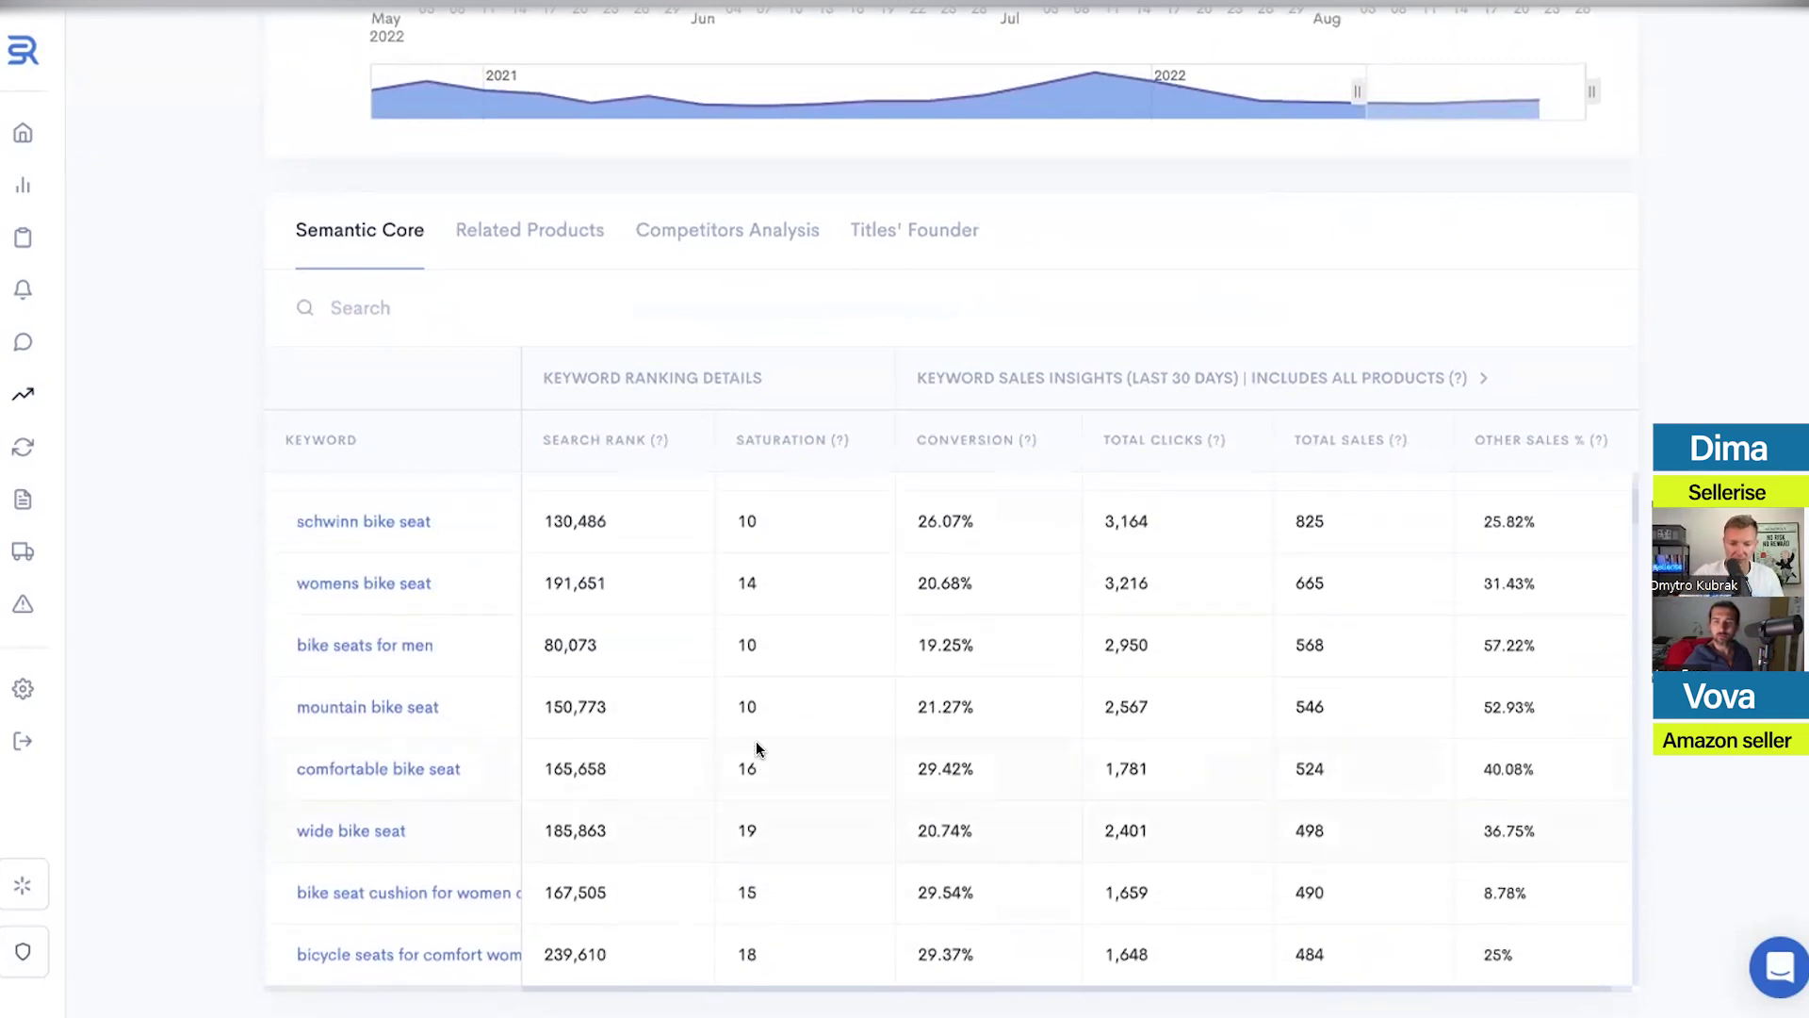
{"action": "scroll", "coordinate": [768, 725], "scroll_direction": "down", "scroll_amount": 5}
{"action": "scroll", "coordinate": [769, 723], "scroll_direction": "down", "scroll_amount": 1}
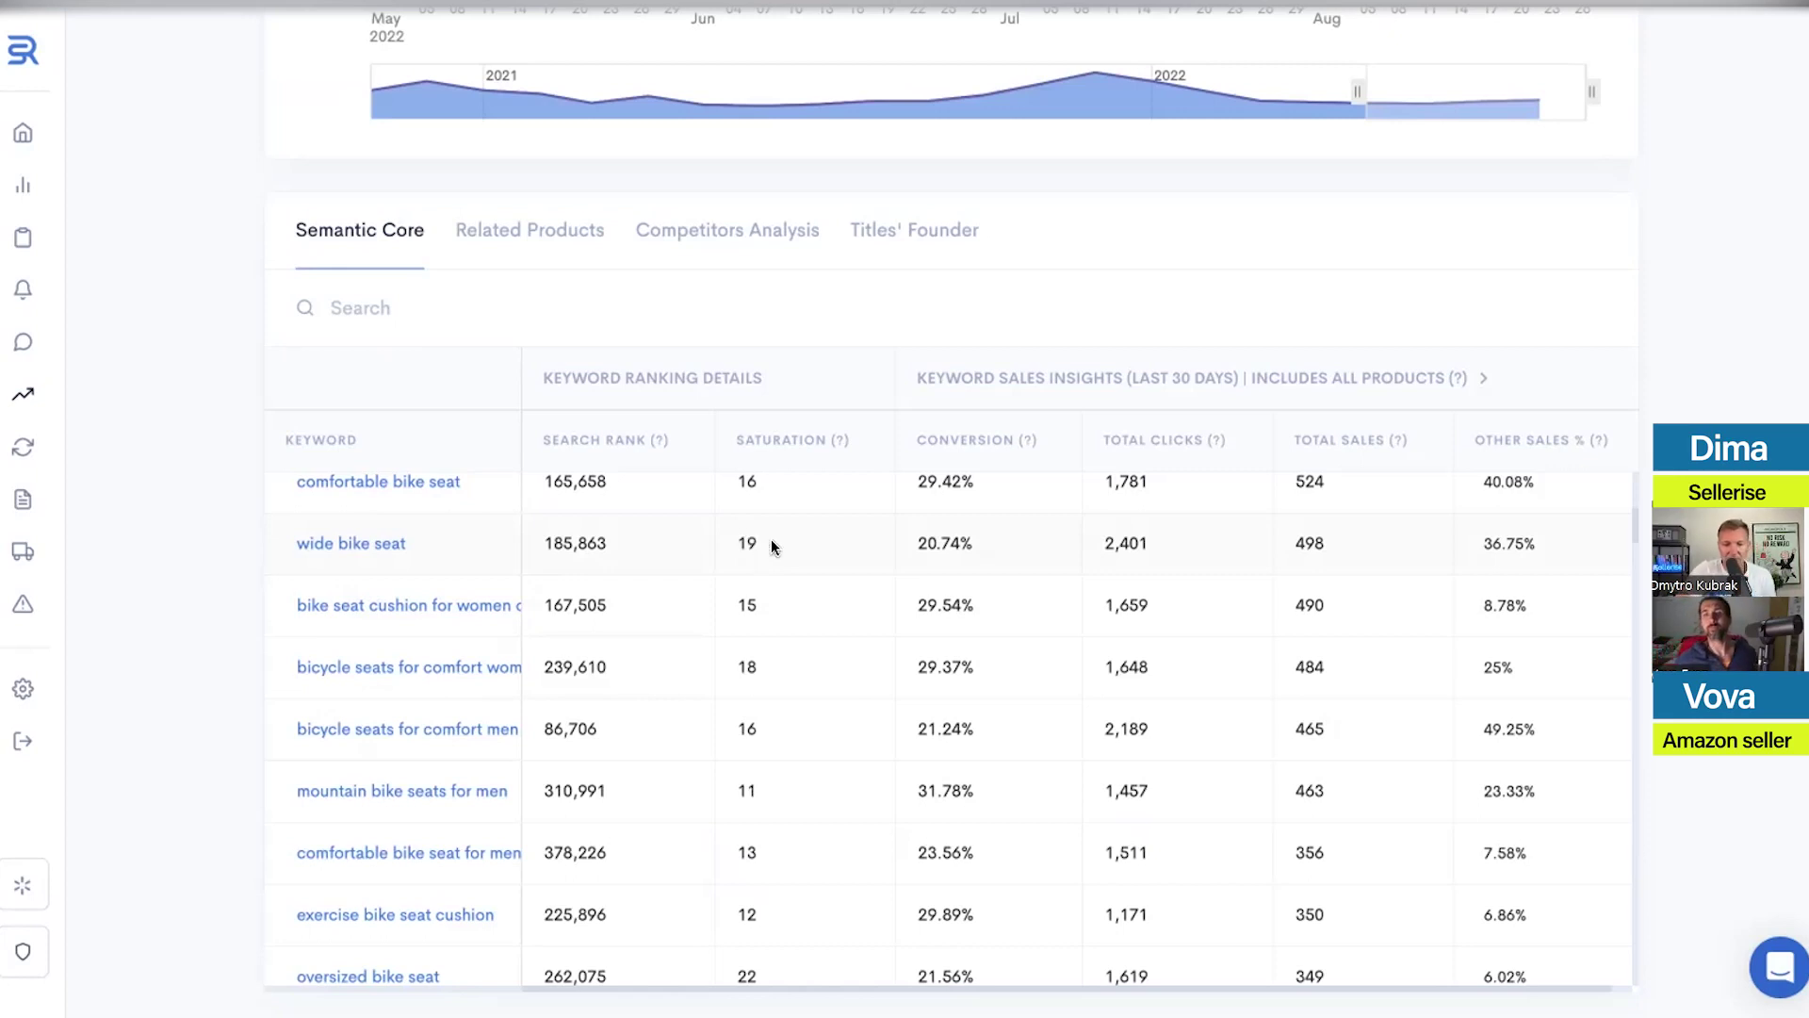
{"action": "scroll", "coordinate": [771, 540], "scroll_direction": "up", "scroll_amount": 5}
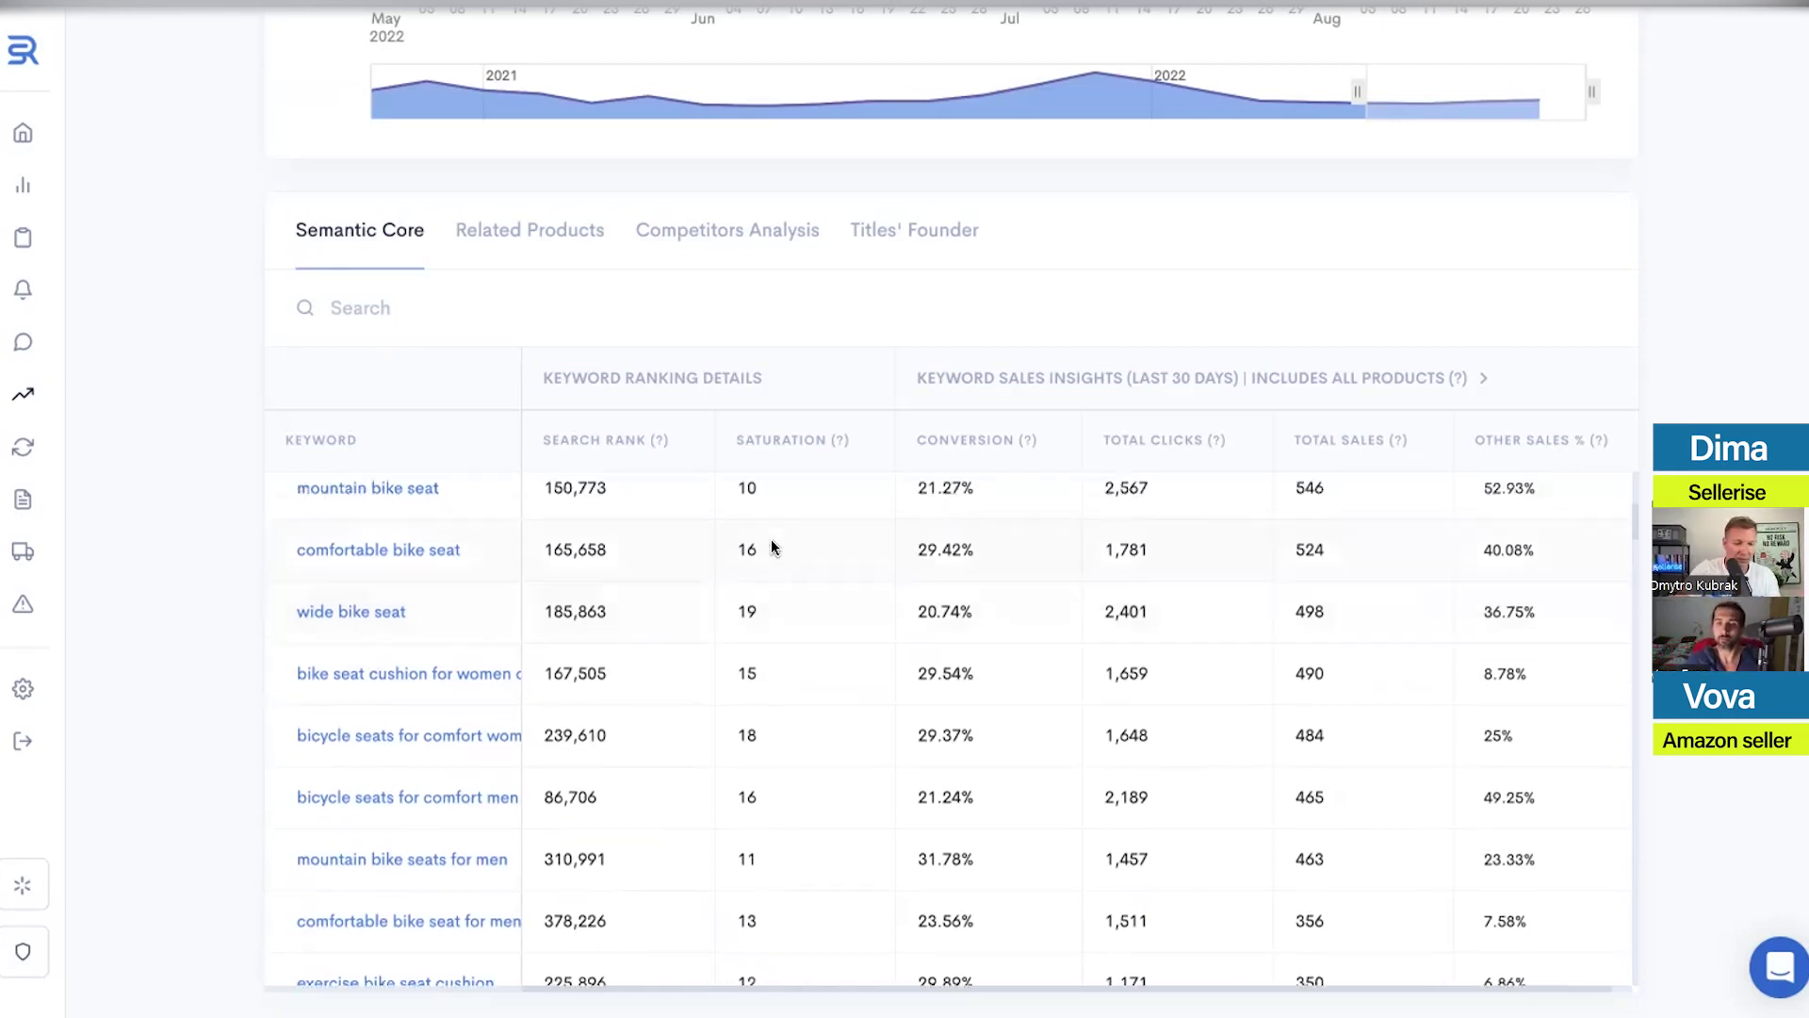
Open the Related Products list and look through its ranking details and all-time sales insights
{"action": "left_click", "coordinate": [514, 230]}
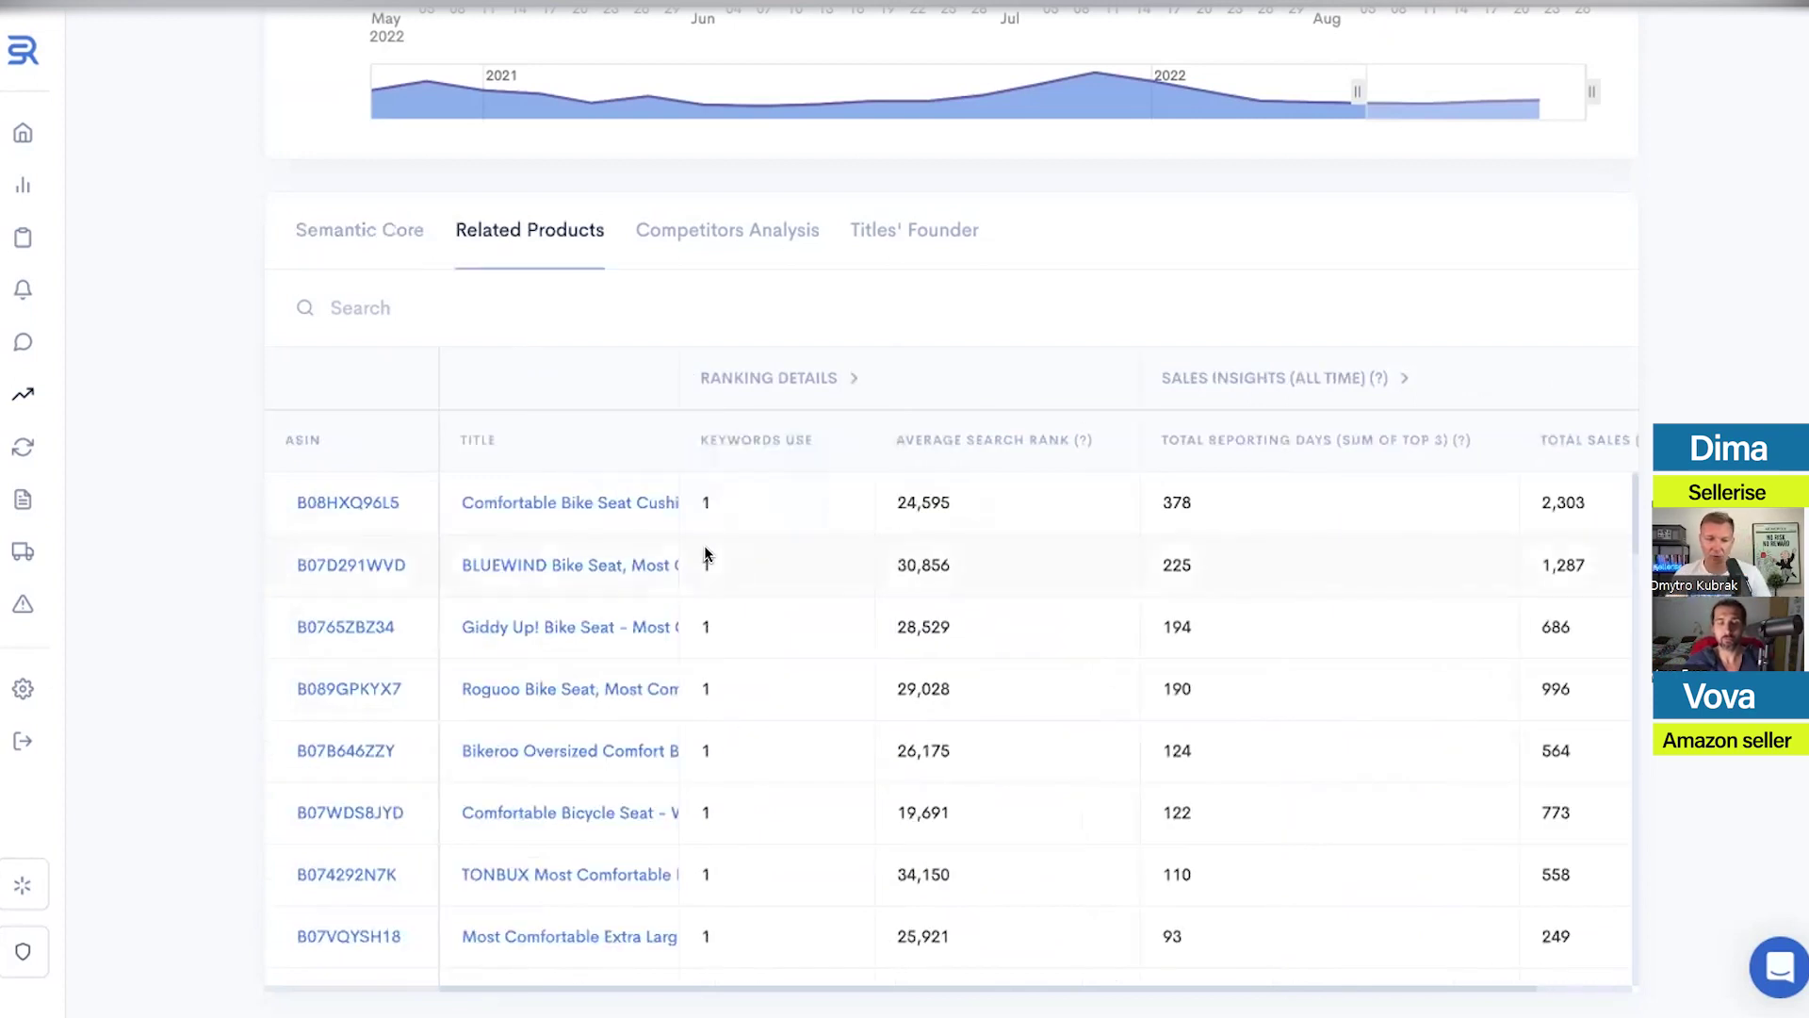
{"action": "scroll", "coordinate": [732, 642], "scroll_direction": "down", "scroll_amount": 10}
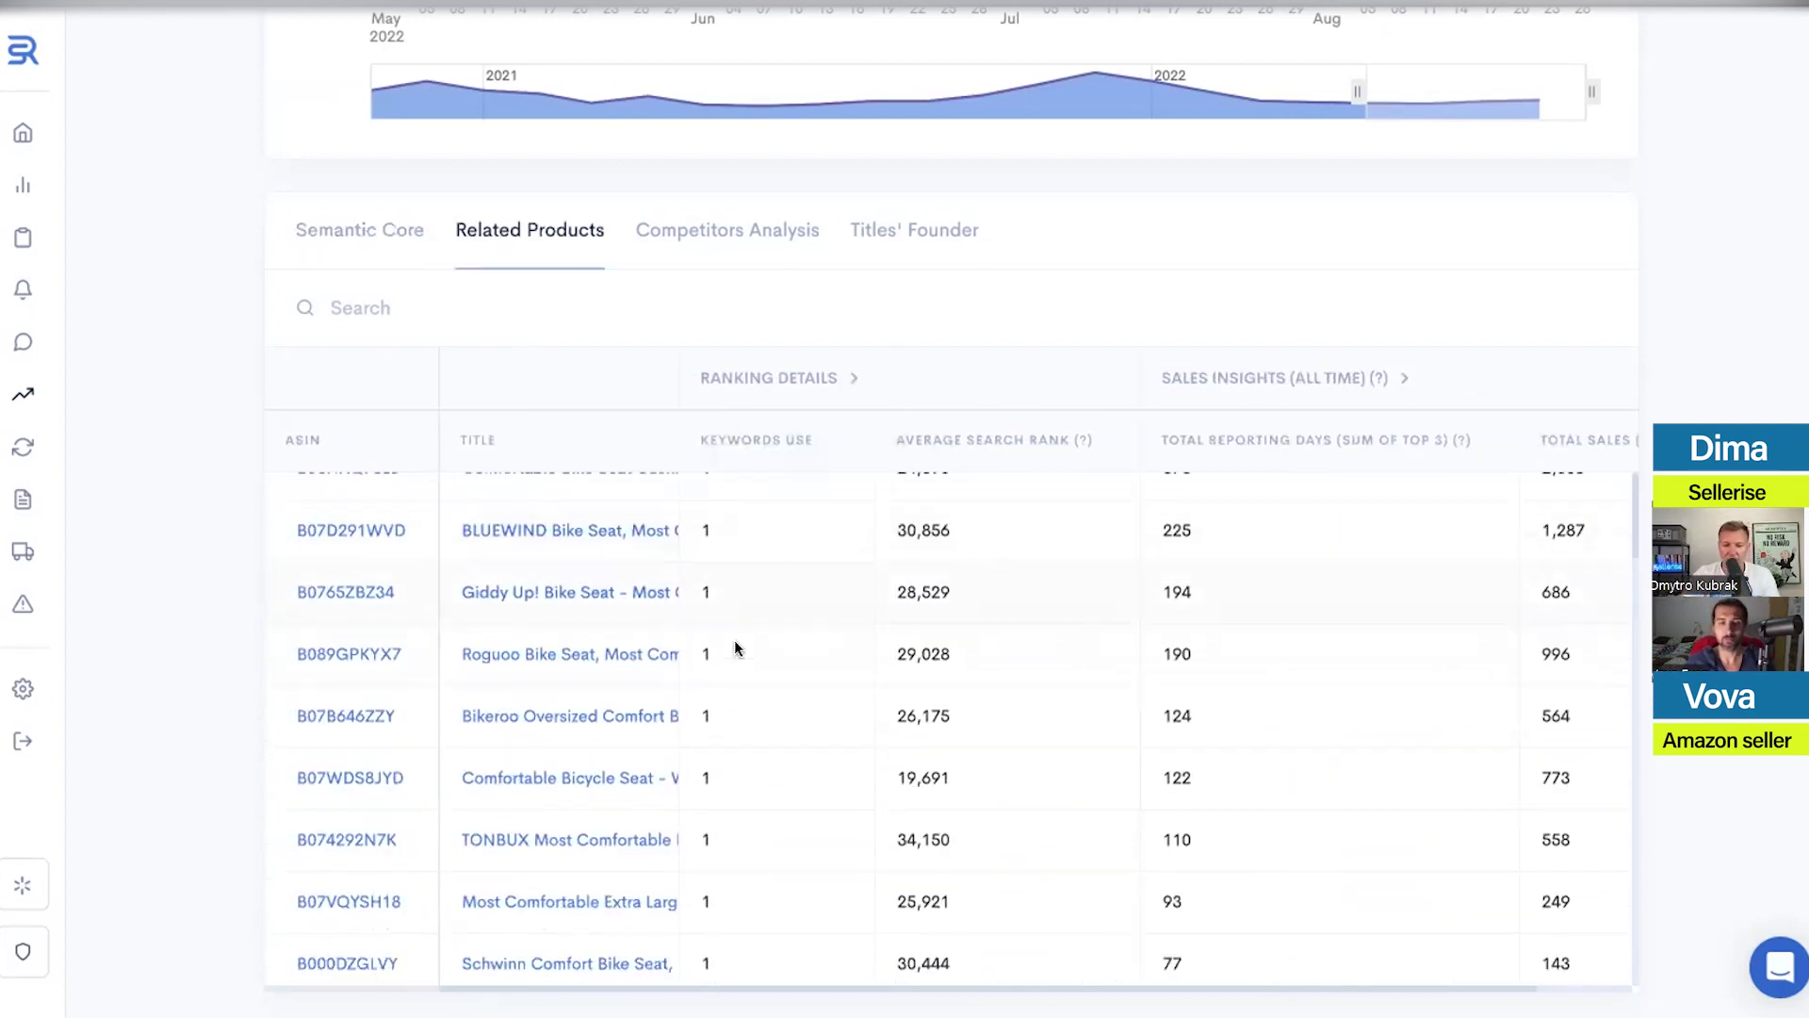
{"action": "scroll", "coordinate": [735, 645], "scroll_direction": "up", "scroll_amount": 10}
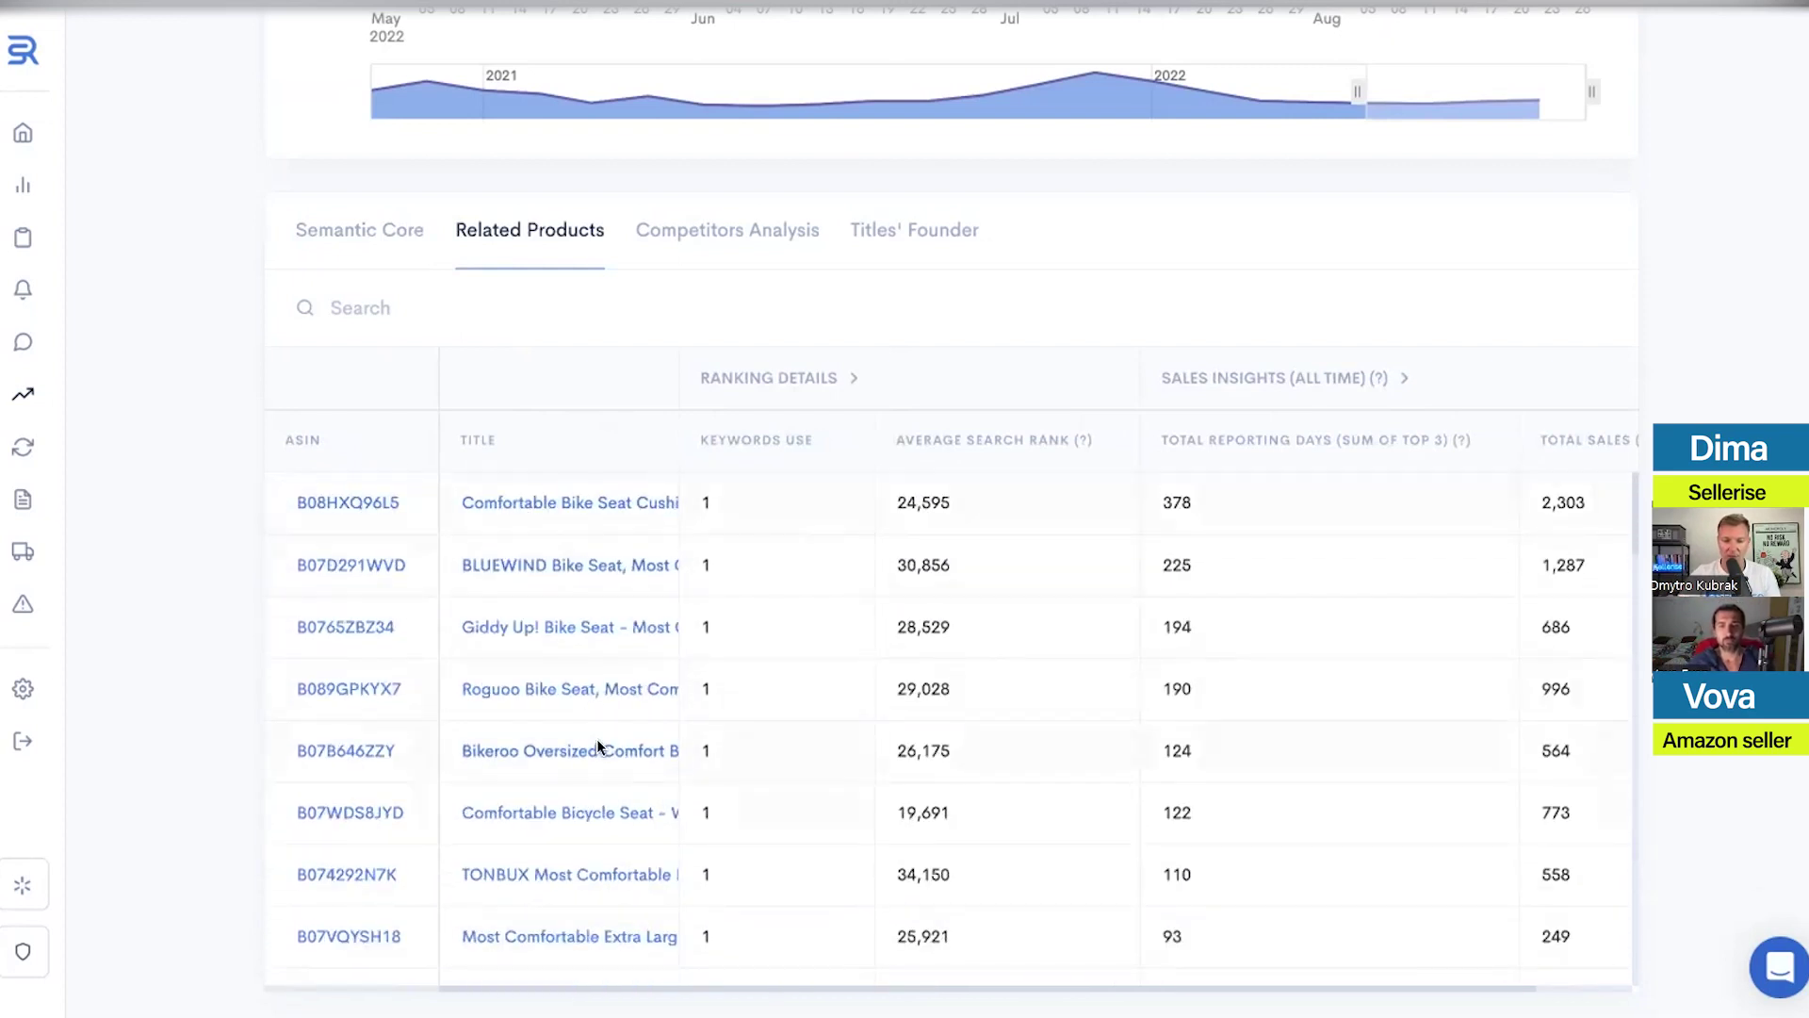
{"action": "scroll", "coordinate": [823, 702], "scroll_direction": "up", "scroll_amount": 5}
{"action": "scroll", "coordinate": [823, 702], "scroll_direction": "down", "scroll_amount": 3}
{"action": "scroll", "coordinate": [954, 508], "scroll_direction": "down", "scroll_amount": 1}
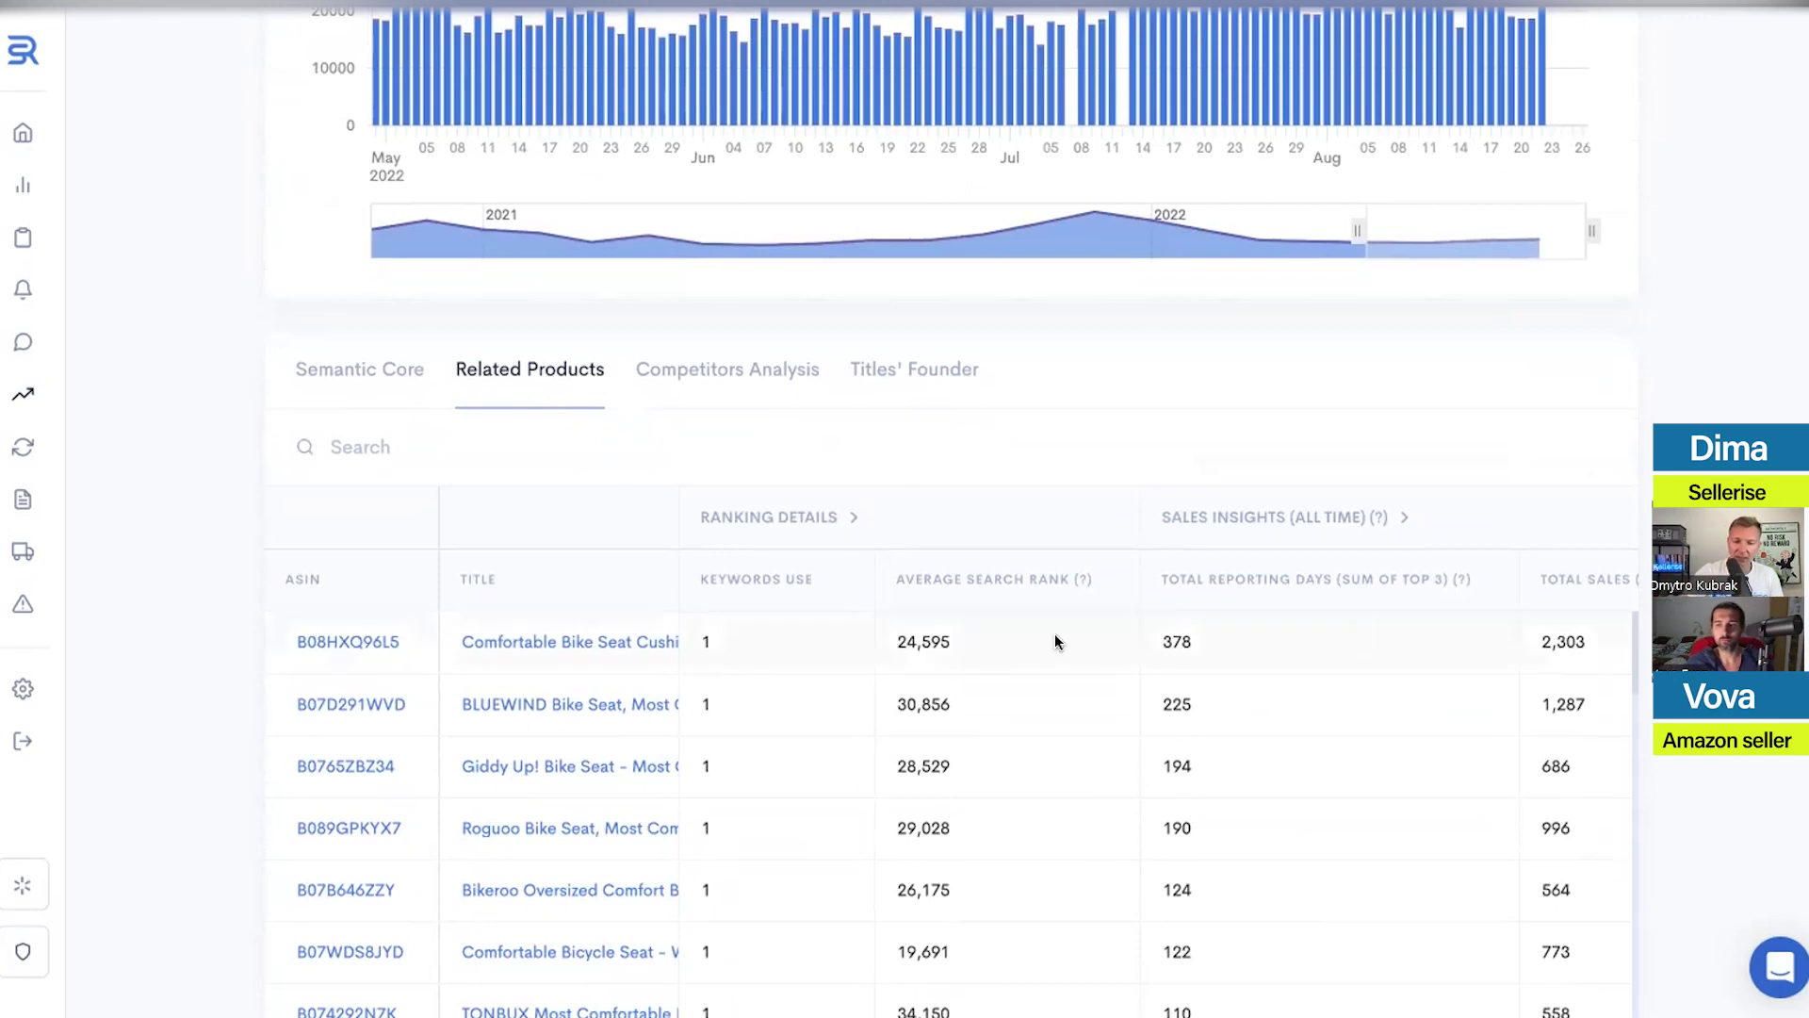
Return to the Semantic Core table and review the "bicycle seat" summary figures and the leading keywords
{"action": "left_click", "coordinate": [369, 377]}
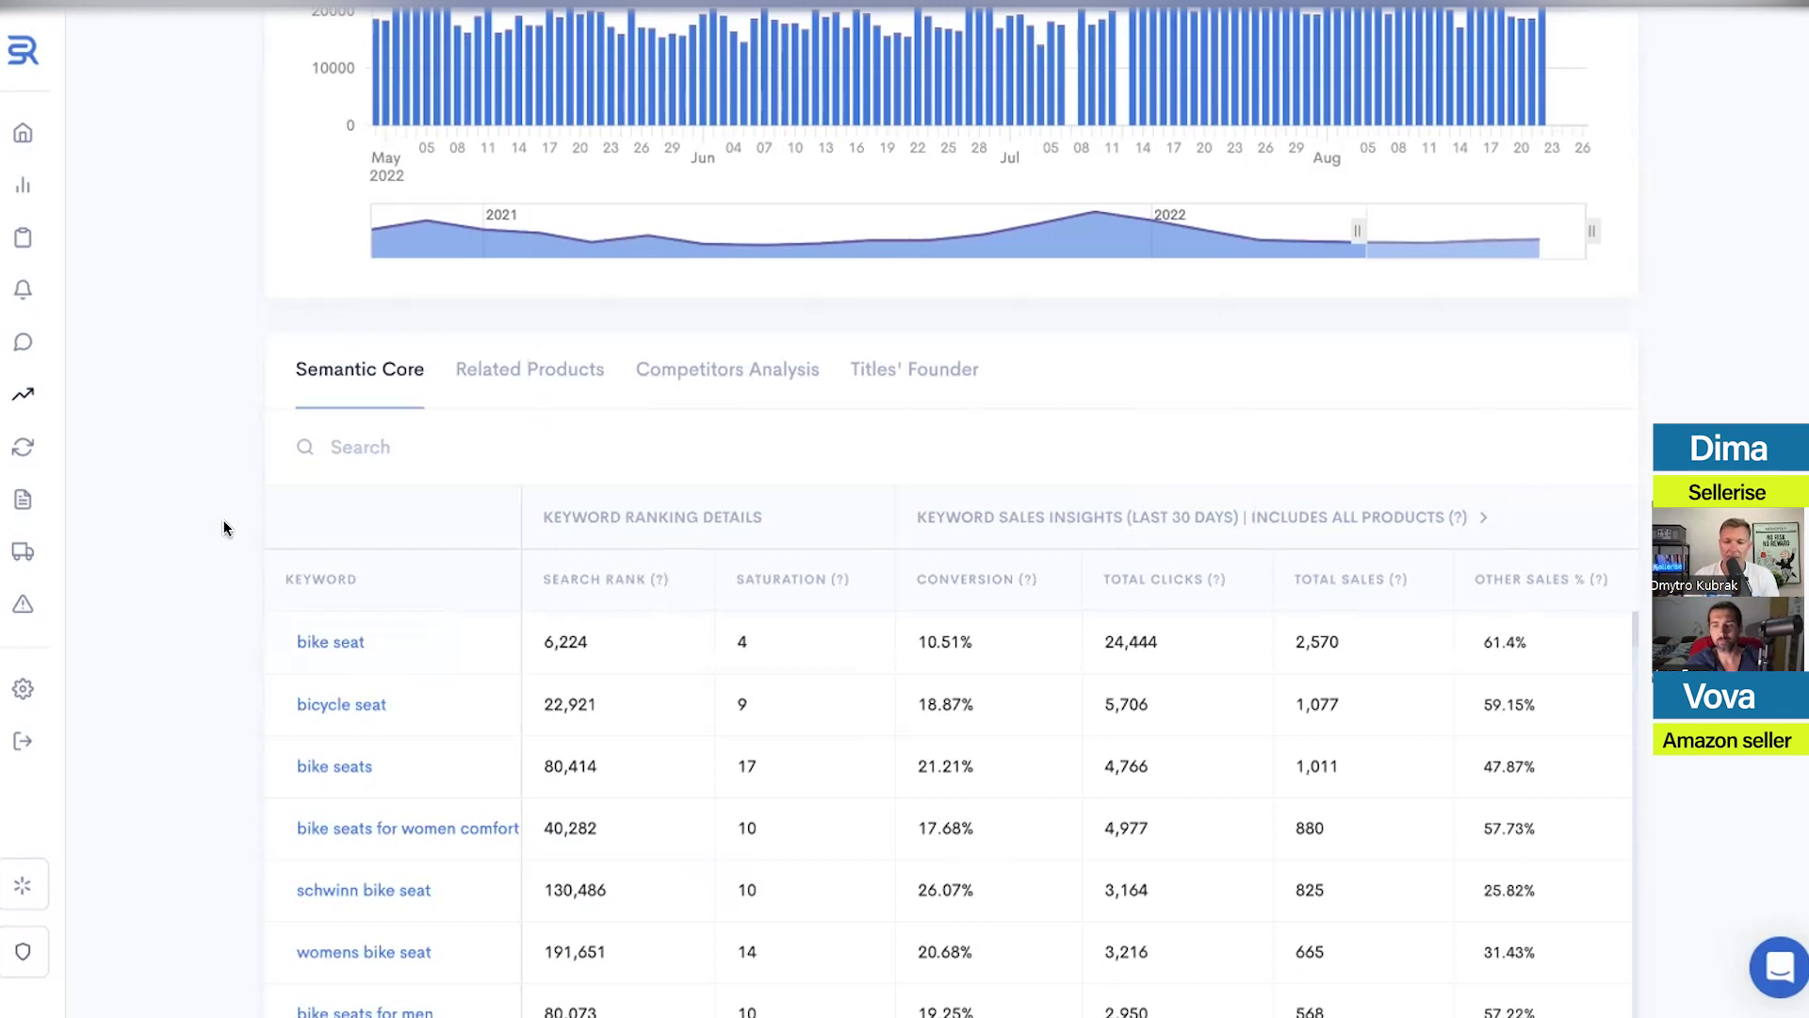
{"action": "scroll", "coordinate": [224, 523], "scroll_direction": "up", "scroll_amount": 9}
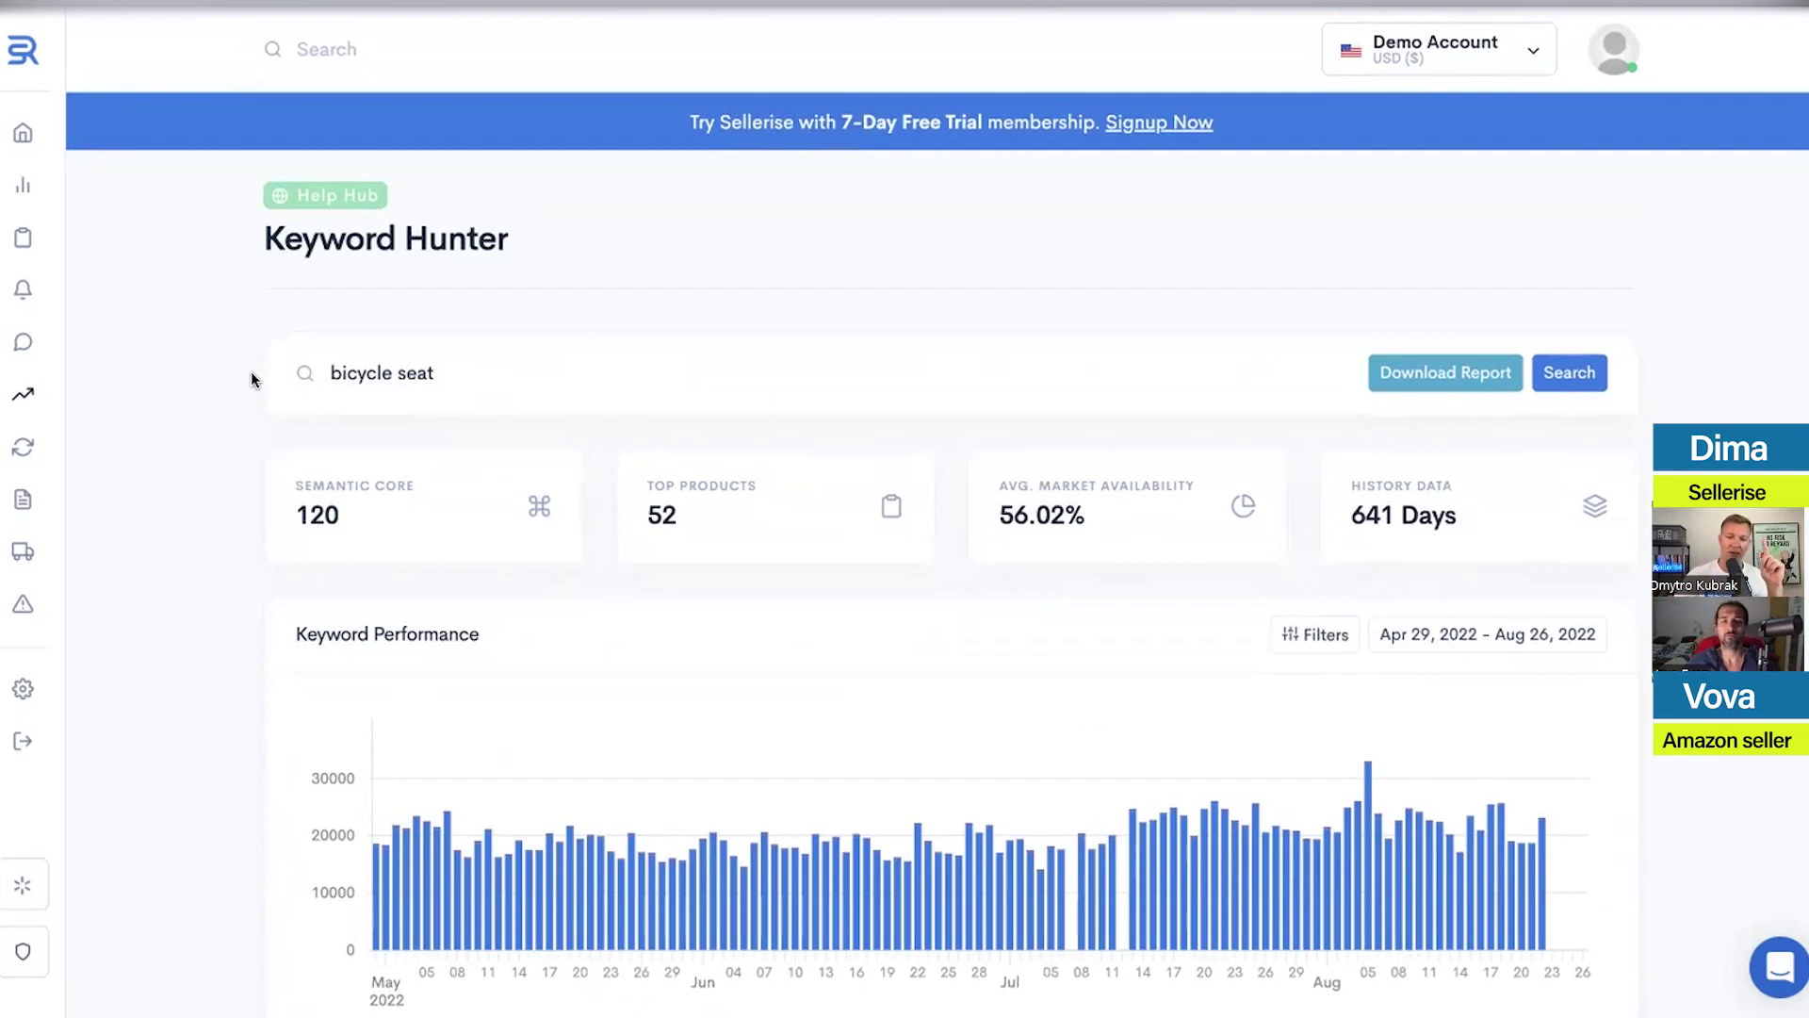
{"action": "scroll", "coordinate": [302, 434], "scroll_direction": "down", "scroll_amount": 10}
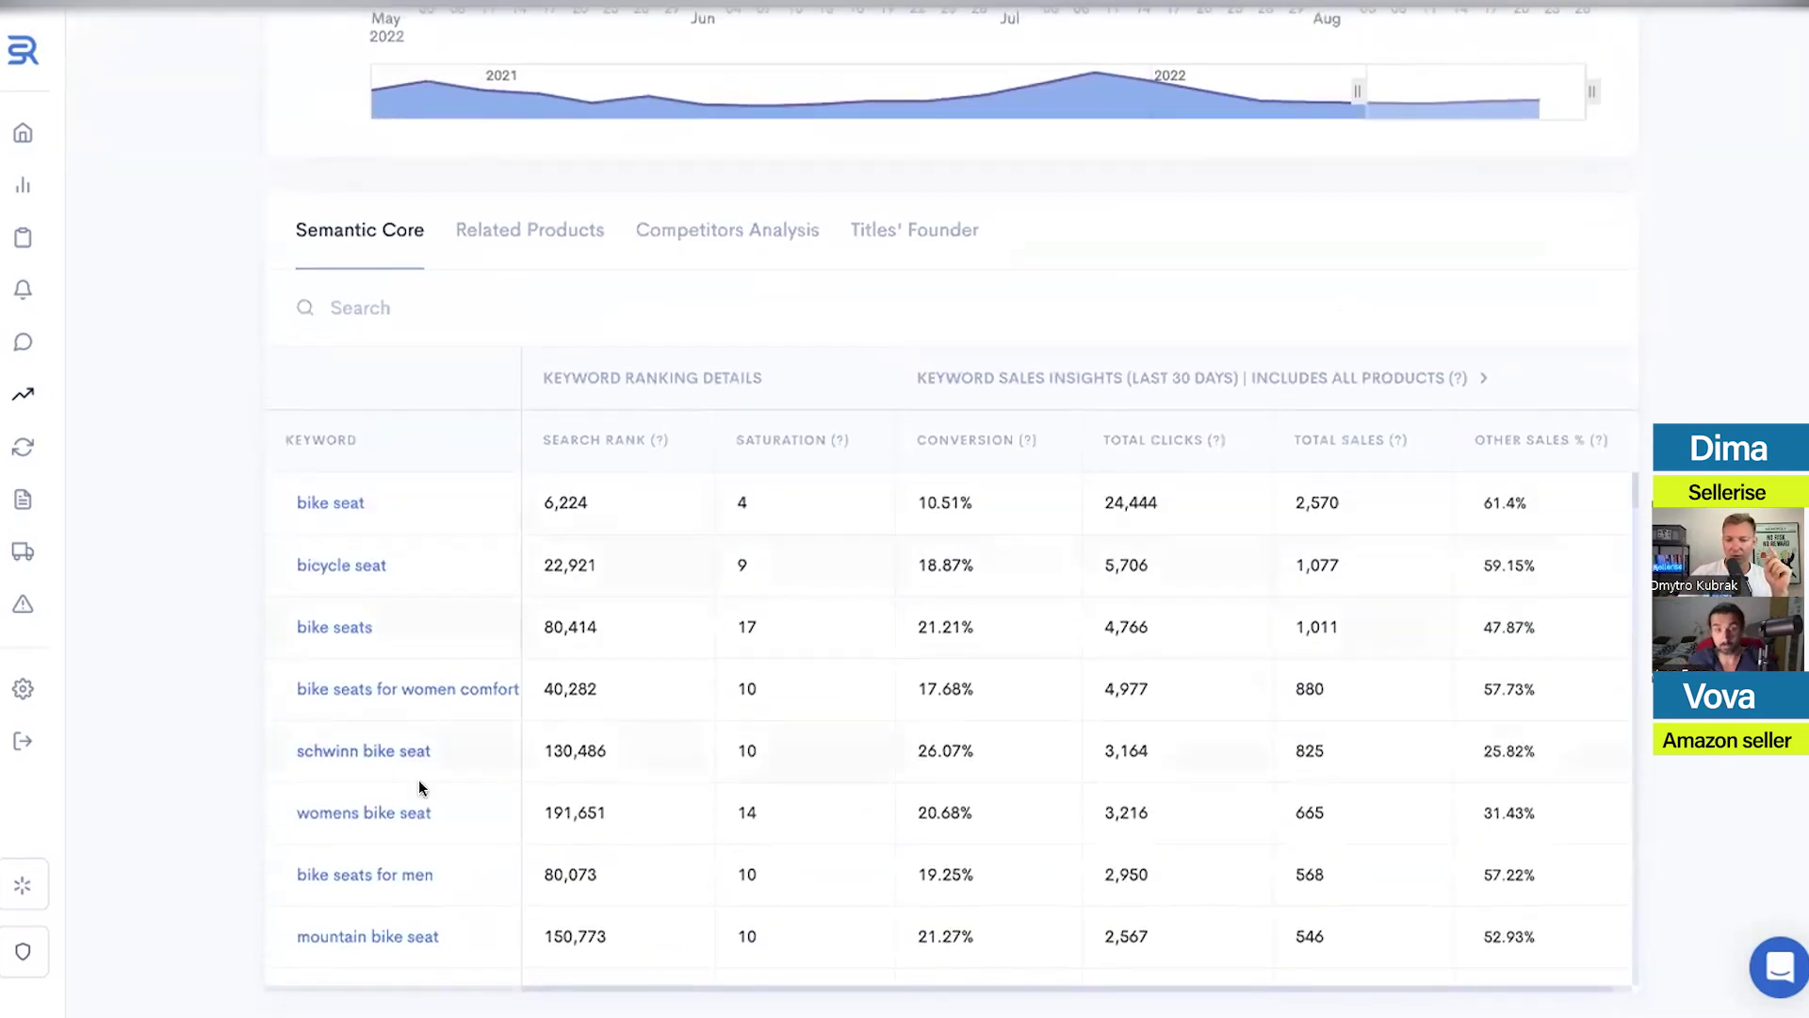
{"action": "scroll", "coordinate": [407, 839], "scroll_direction": "down", "scroll_amount": 1}
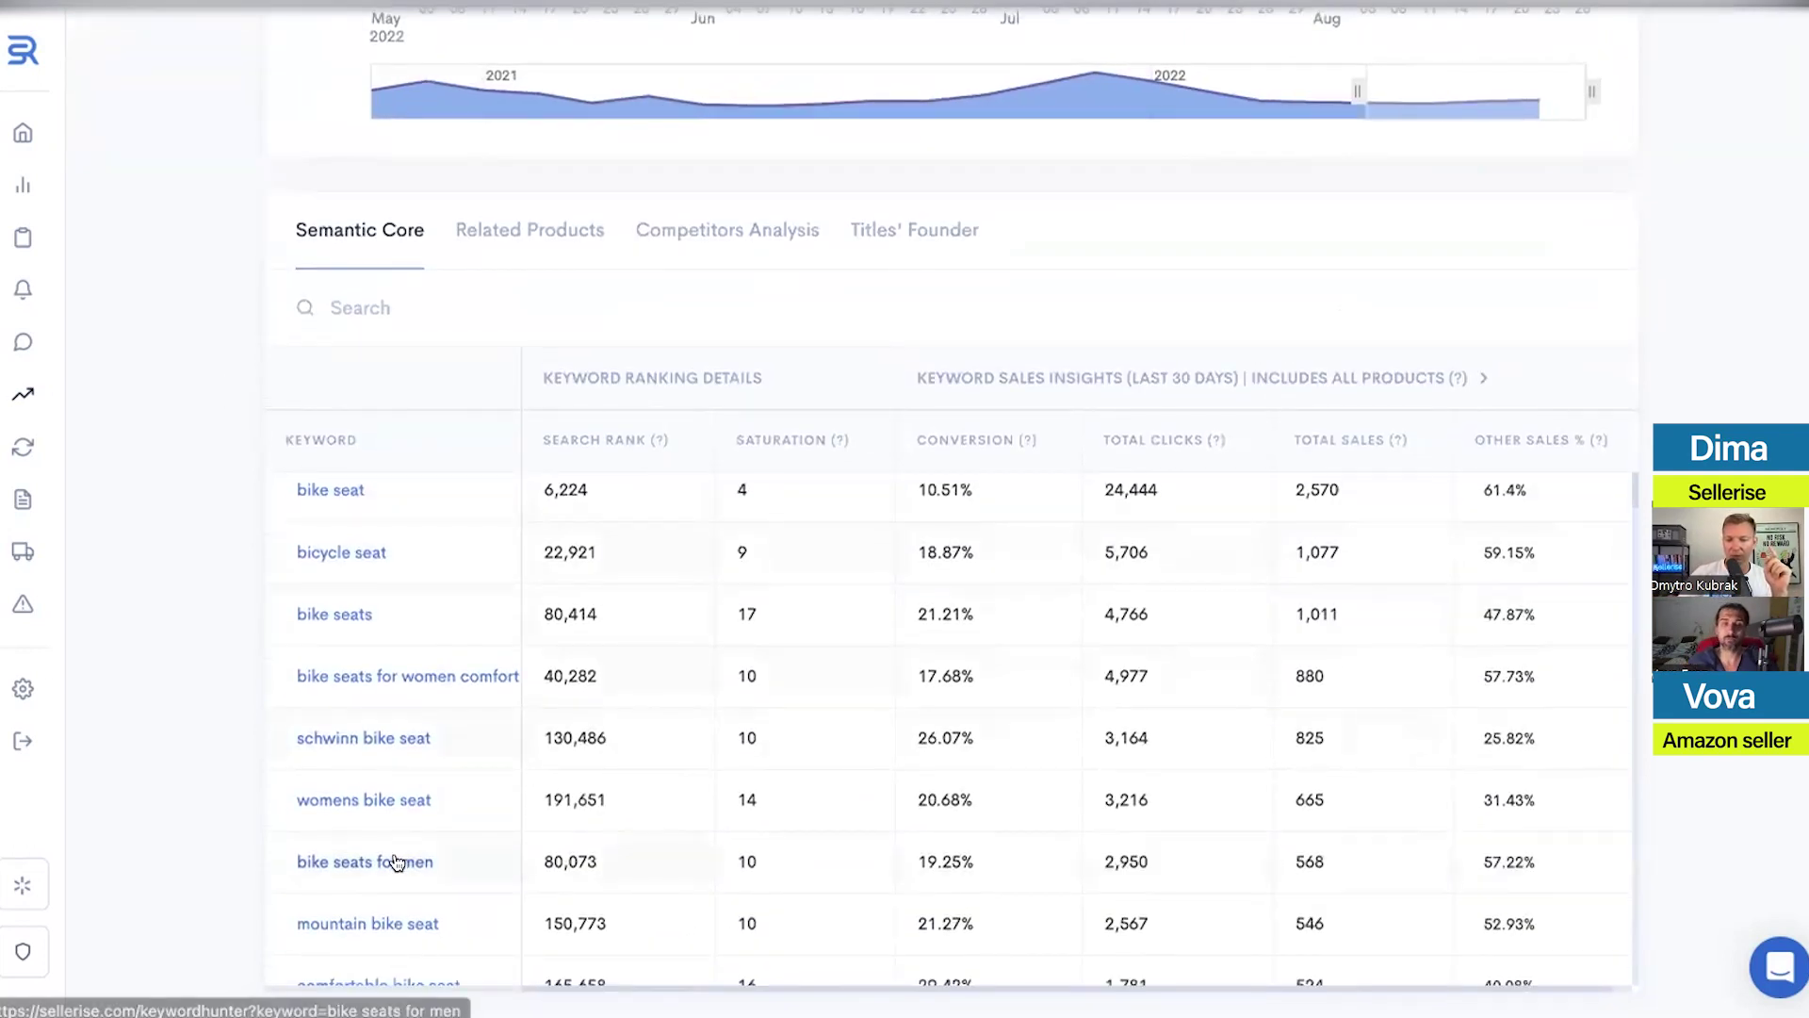
Check the Related Products list against the Semantic Core table, looking through the keywords below the leading ones
{"action": "left_click", "coordinate": [510, 233]}
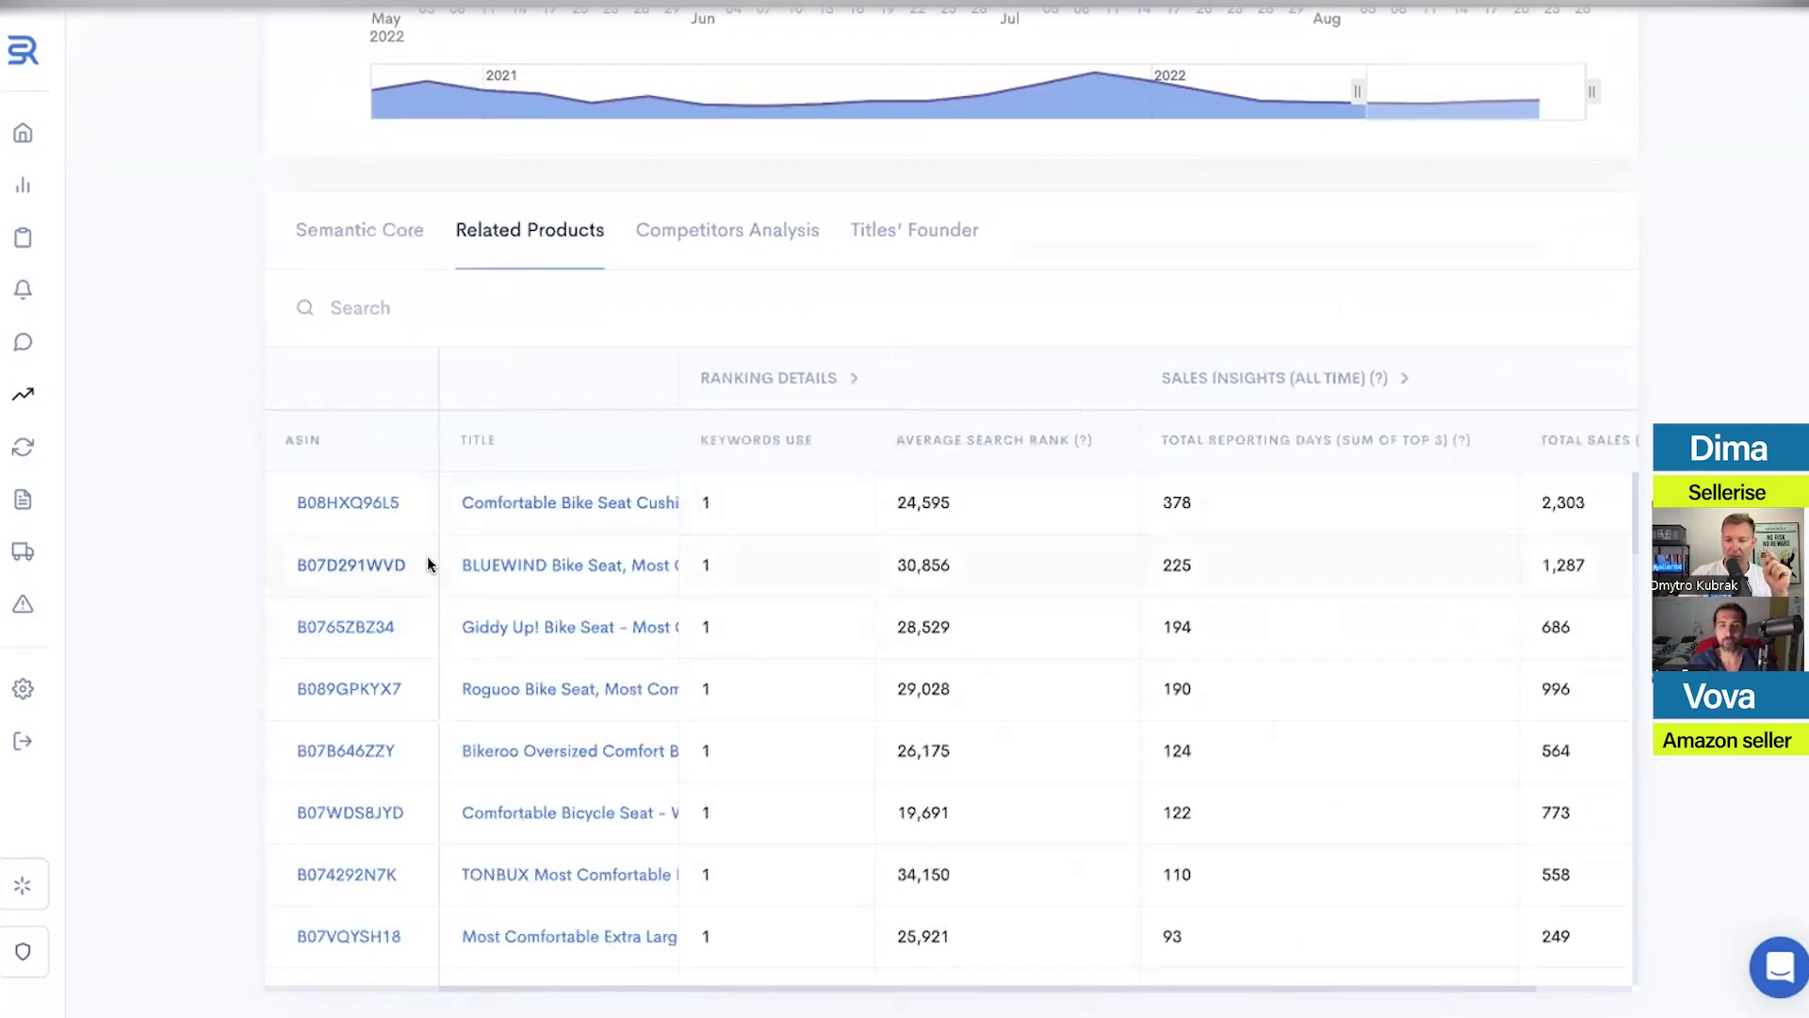
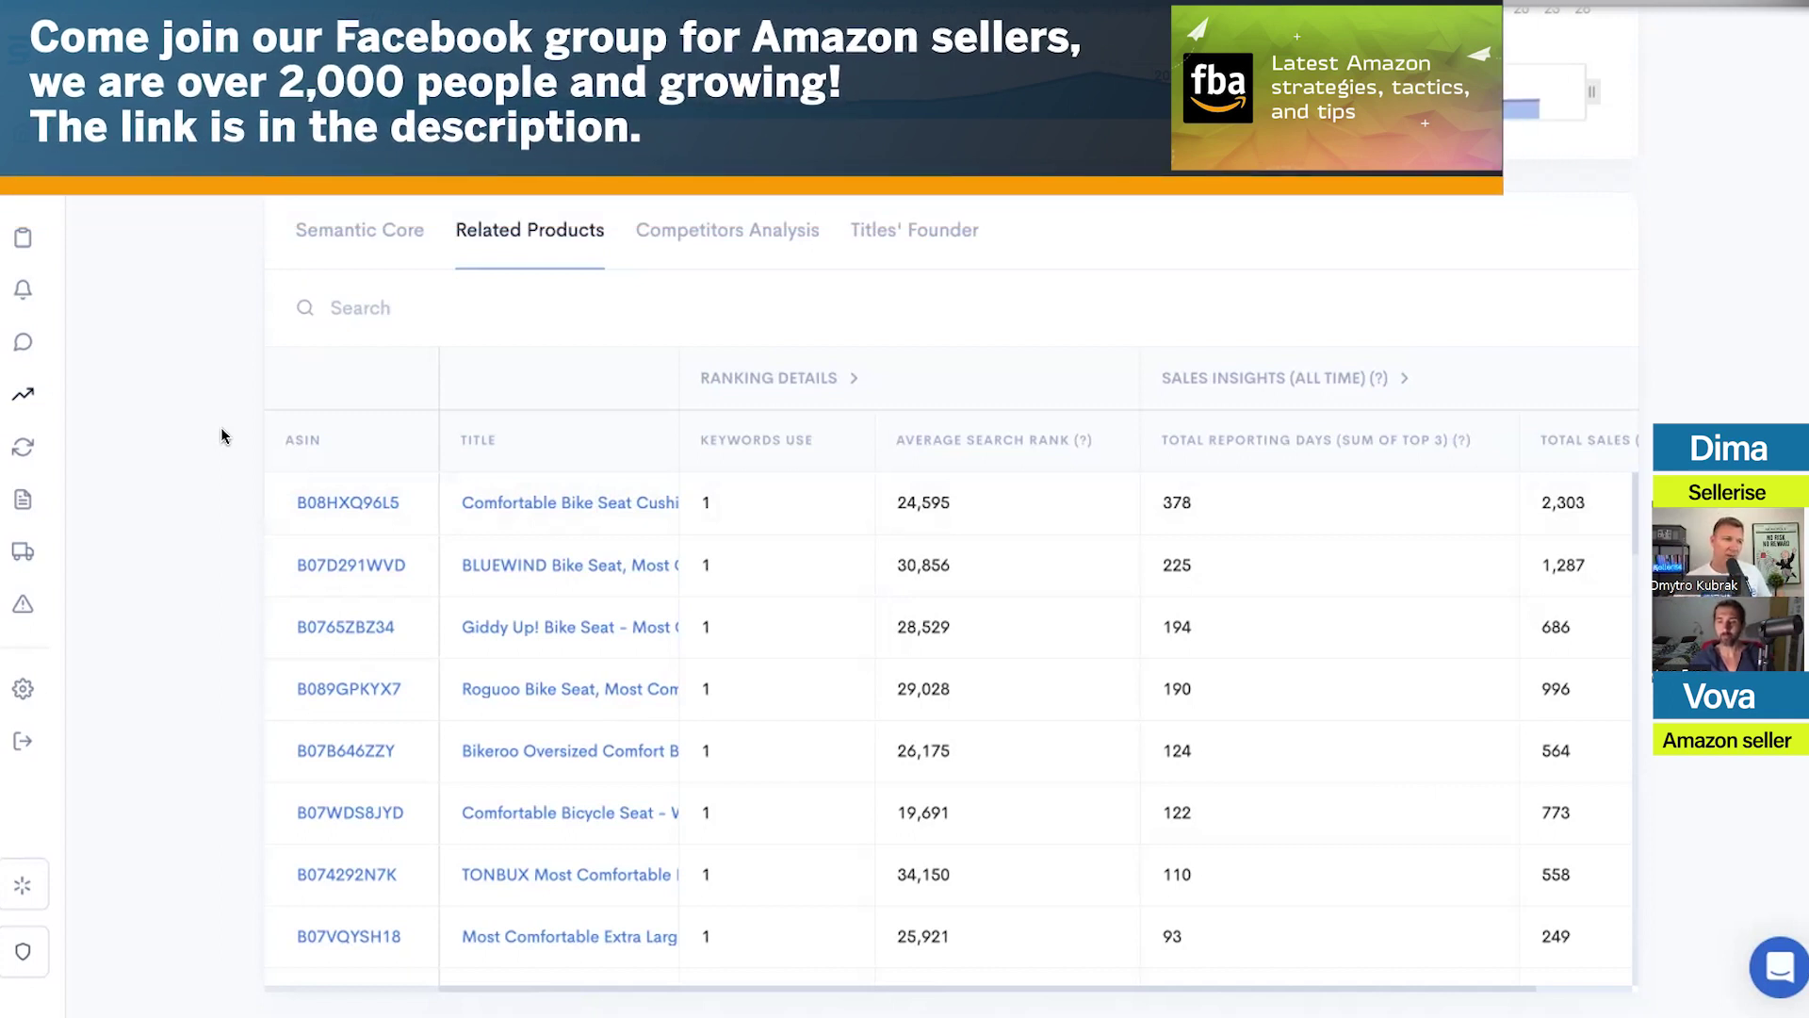
{"action": "left_click", "coordinate": [363, 236]}
{"action": "scroll", "coordinate": [441, 673], "scroll_direction": "down", "scroll_amount": 10}
{"action": "scroll", "coordinate": [443, 671], "scroll_direction": "up", "scroll_amount": 10}
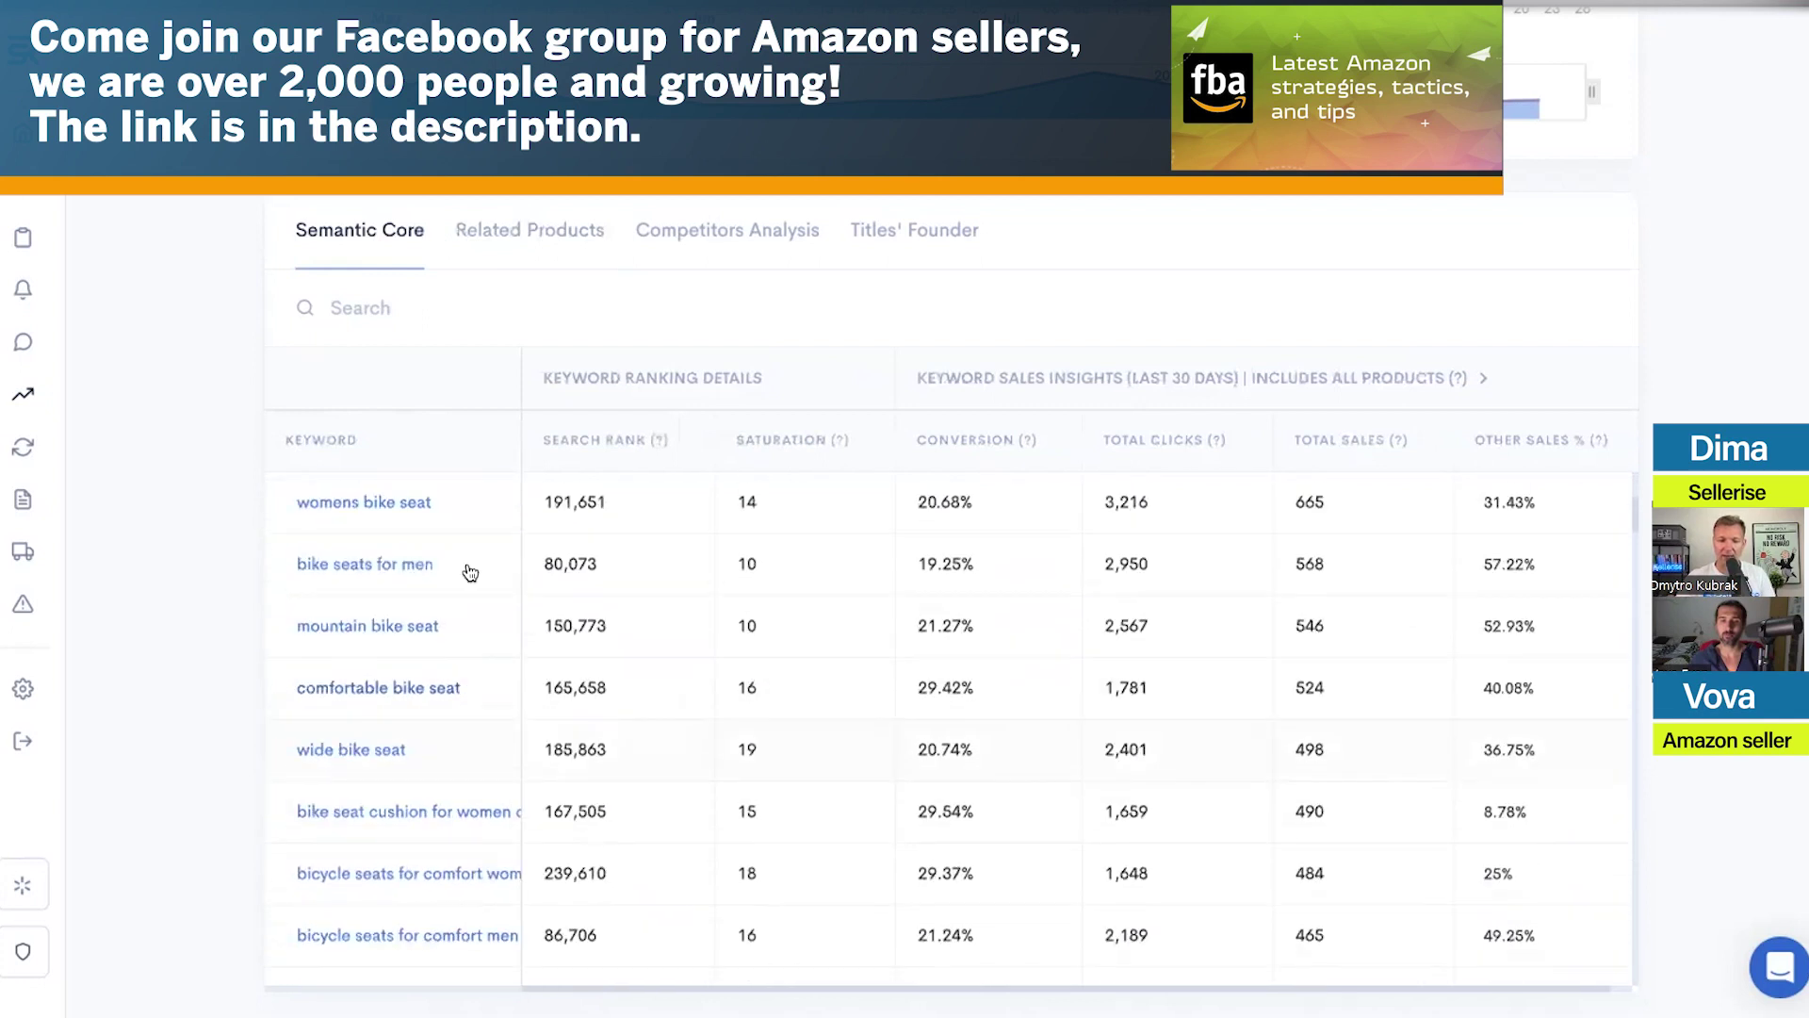
Show the Related Products for "bicycle seat" and inspect the table's further columns
{"action": "left_click", "coordinate": [495, 231]}
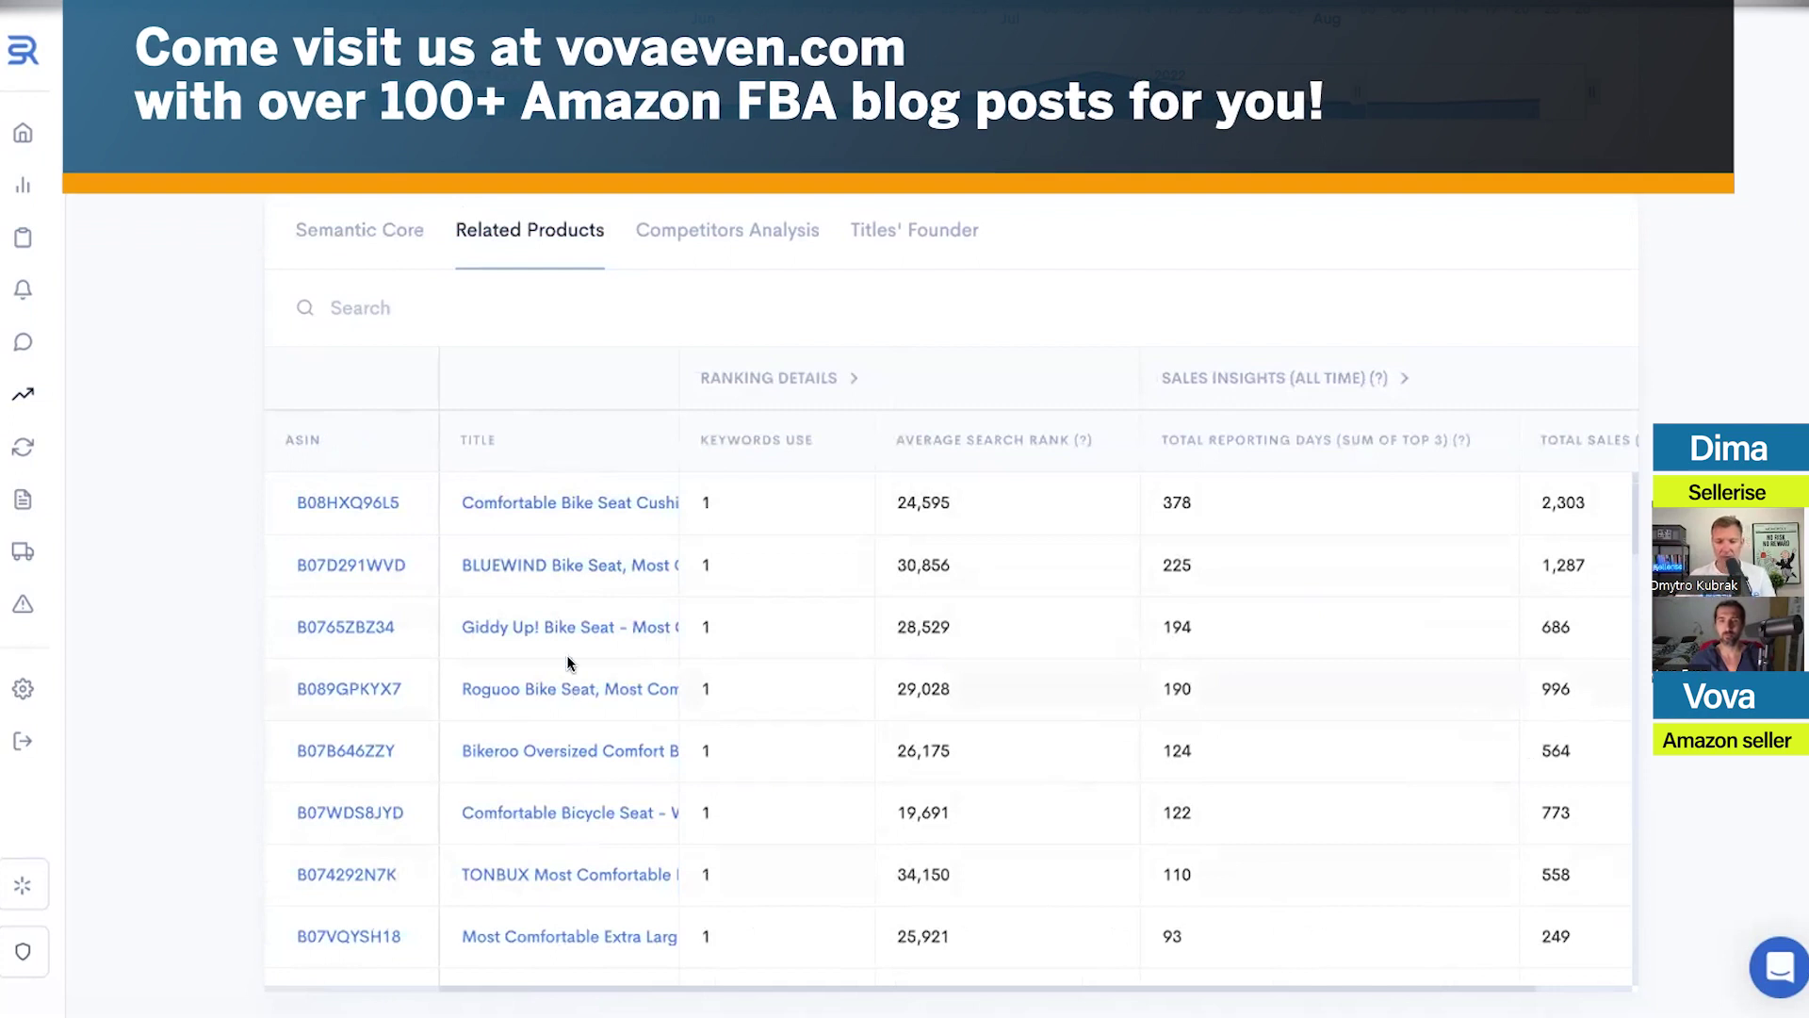
{"action": "scroll", "coordinate": [1183, 641], "scroll_direction": "right", "scroll_amount": 3}
{"action": "scroll", "coordinate": [1168, 631], "scroll_direction": "left", "scroll_amount": 3}
Open Competitors Analysis and examine the relevance, search rank and per-ASIN sales of its keywords
{"action": "left_click", "coordinate": [702, 256]}
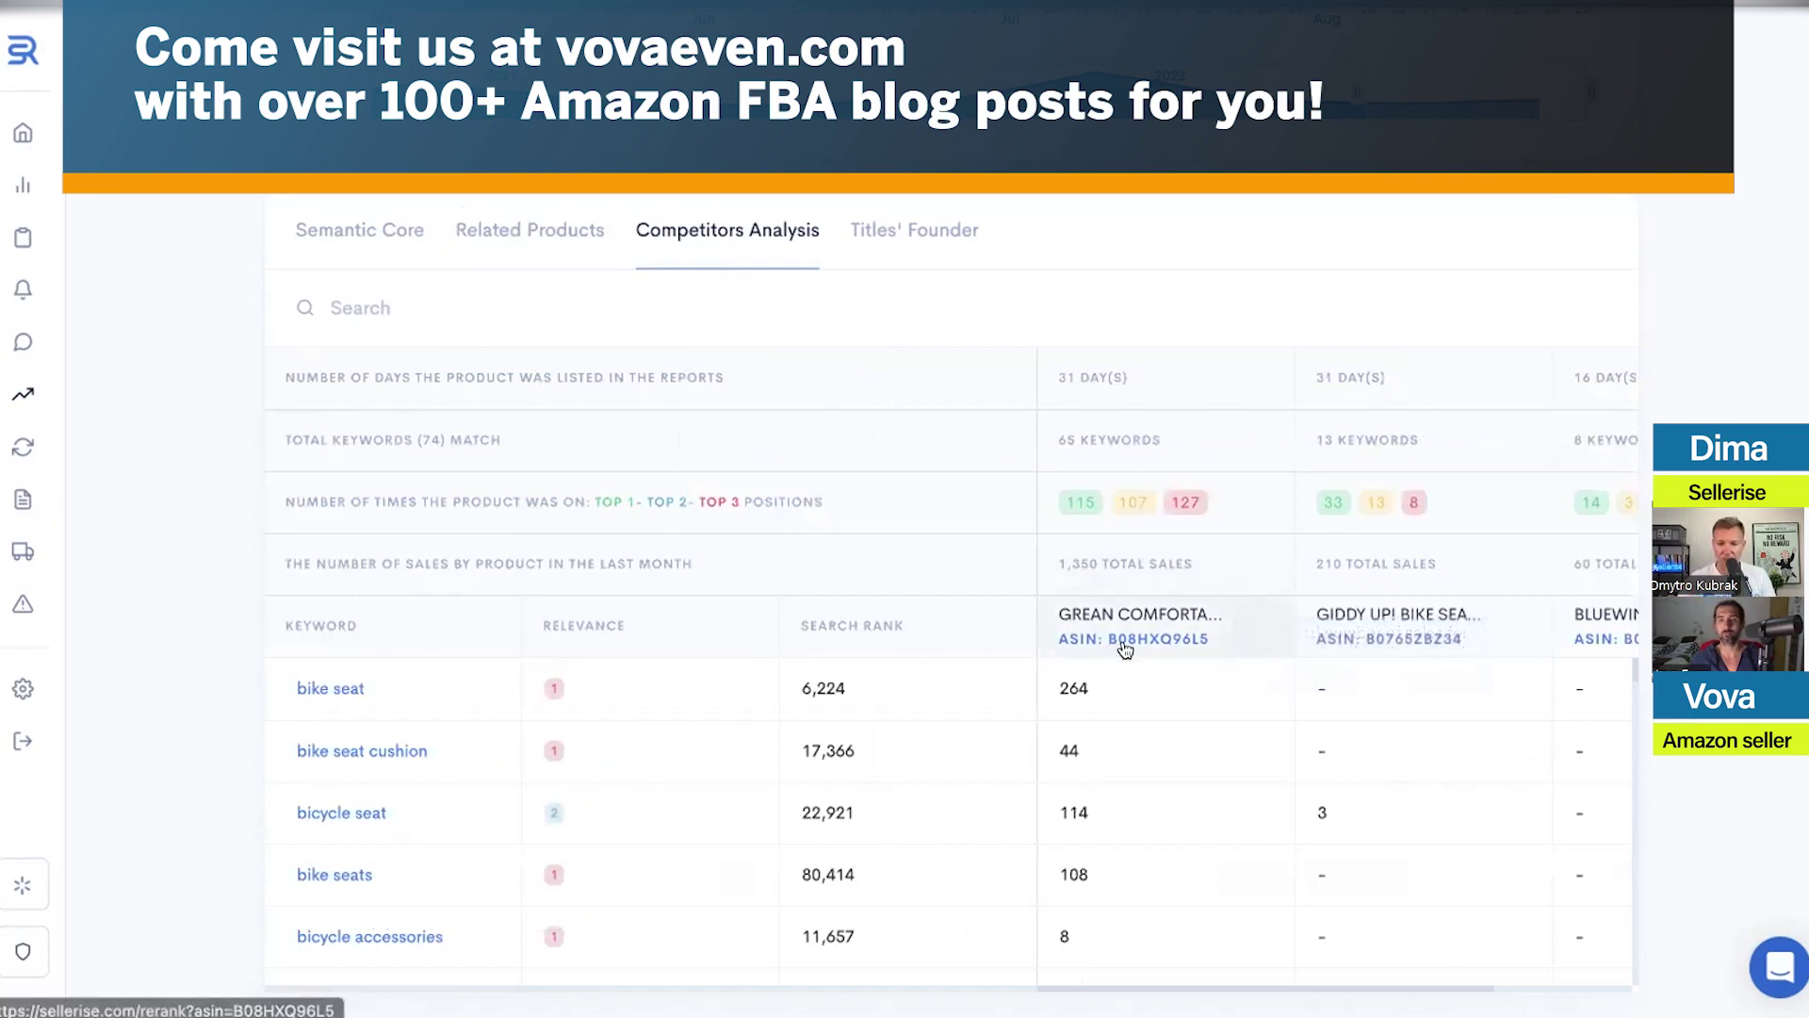
{"action": "scroll", "coordinate": [1122, 646], "scroll_direction": "up", "scroll_amount": 3}
{"action": "scroll", "coordinate": [1109, 509], "scroll_direction": "down", "scroll_amount": 3}
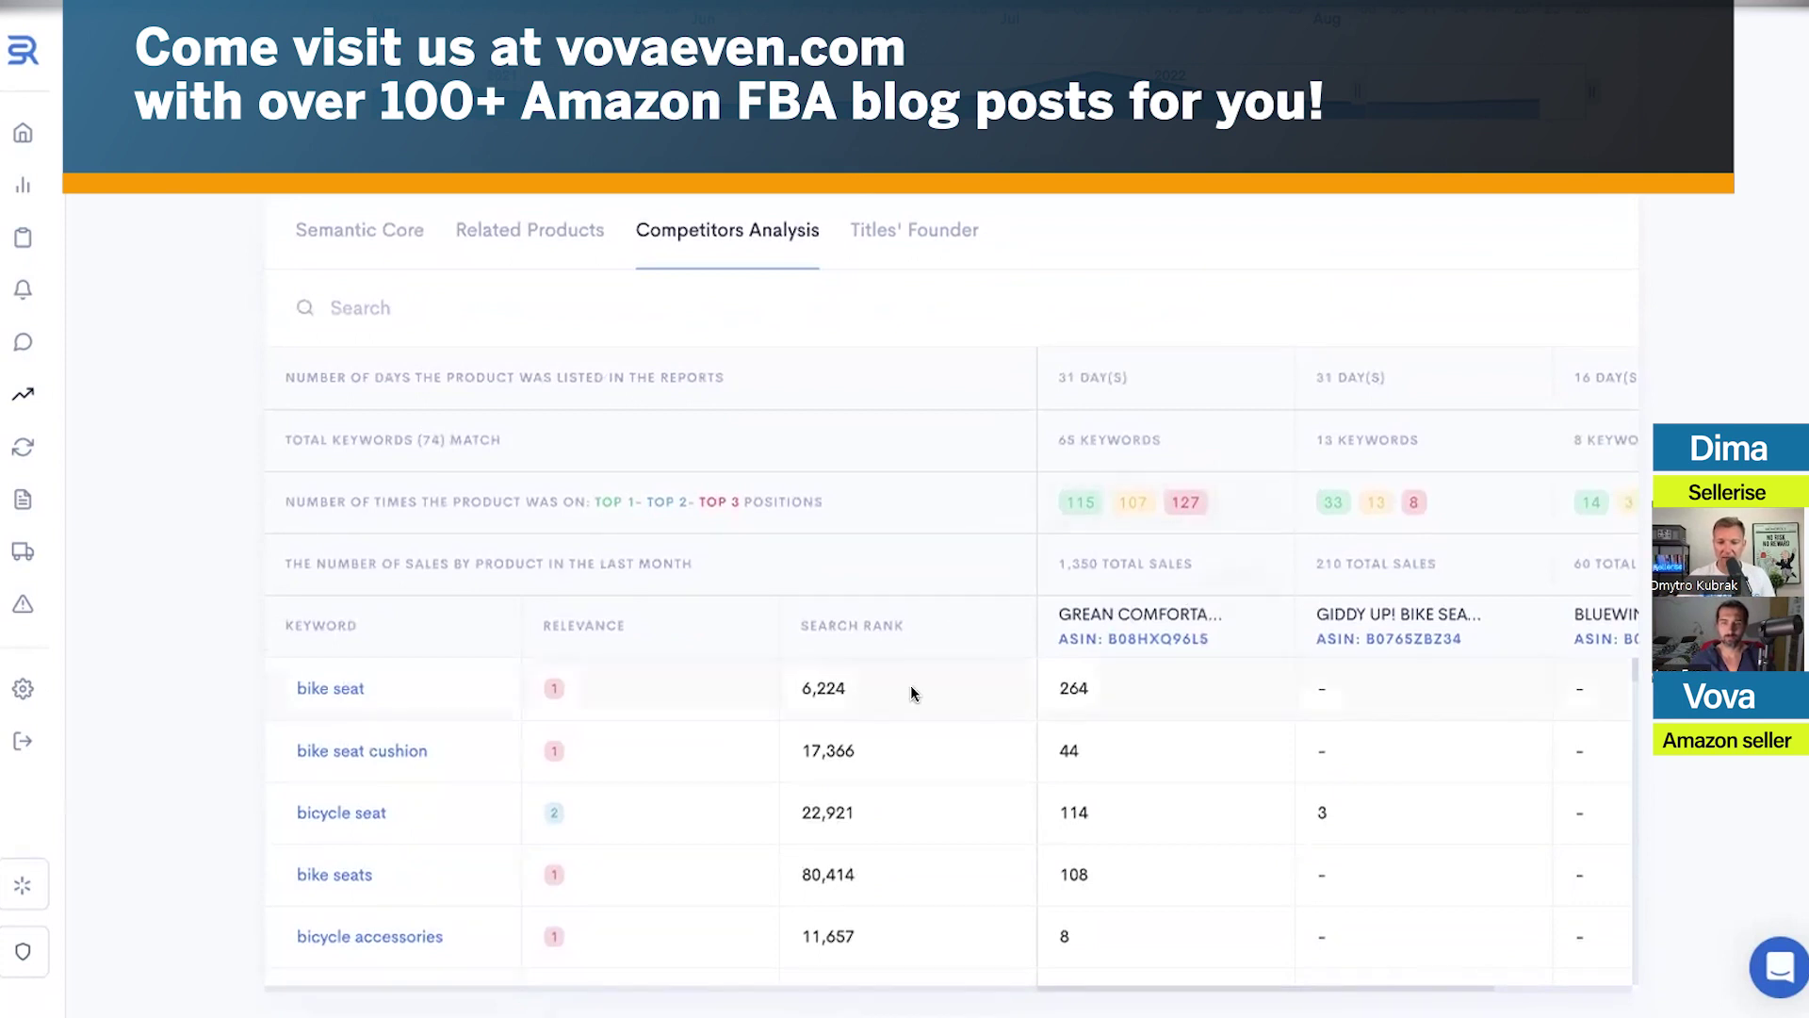
{"action": "scroll", "coordinate": [900, 680], "scroll_direction": "down", "scroll_amount": 4}
{"action": "scroll", "coordinate": [918, 788], "scroll_direction": "down", "scroll_amount": 10}
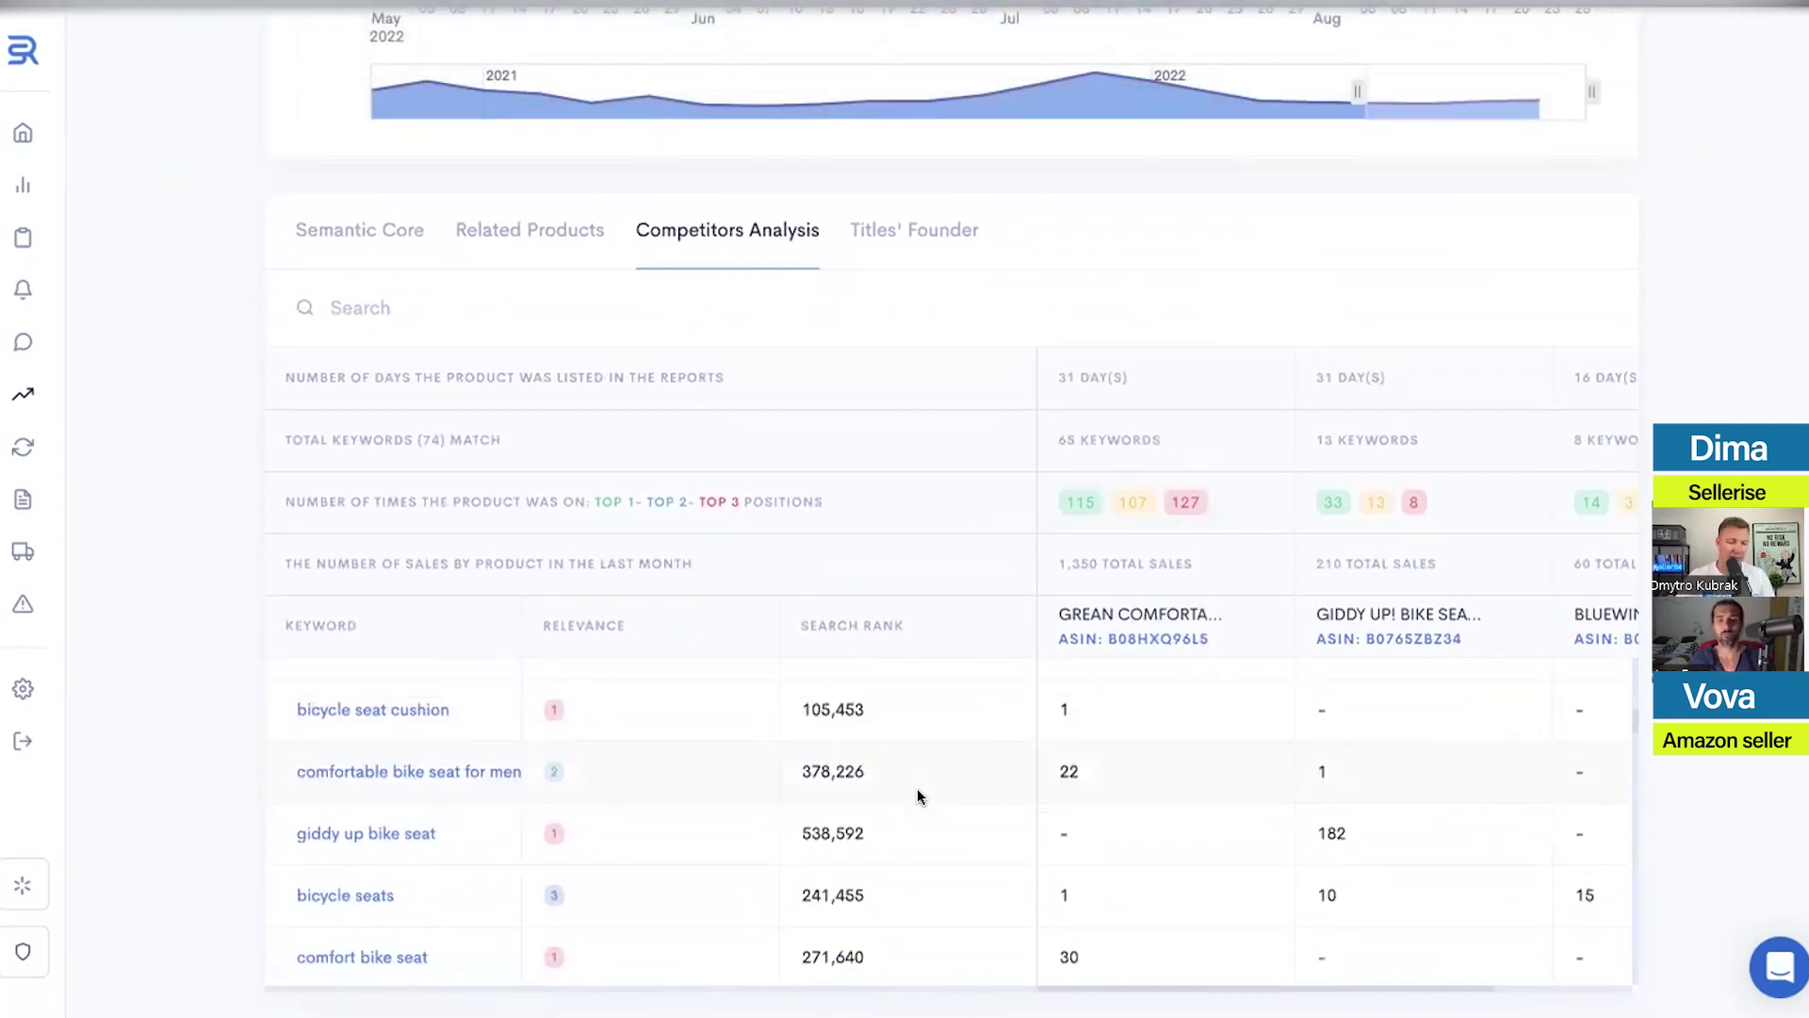
{"action": "scroll", "coordinate": [918, 796], "scroll_direction": "down", "scroll_amount": 10}
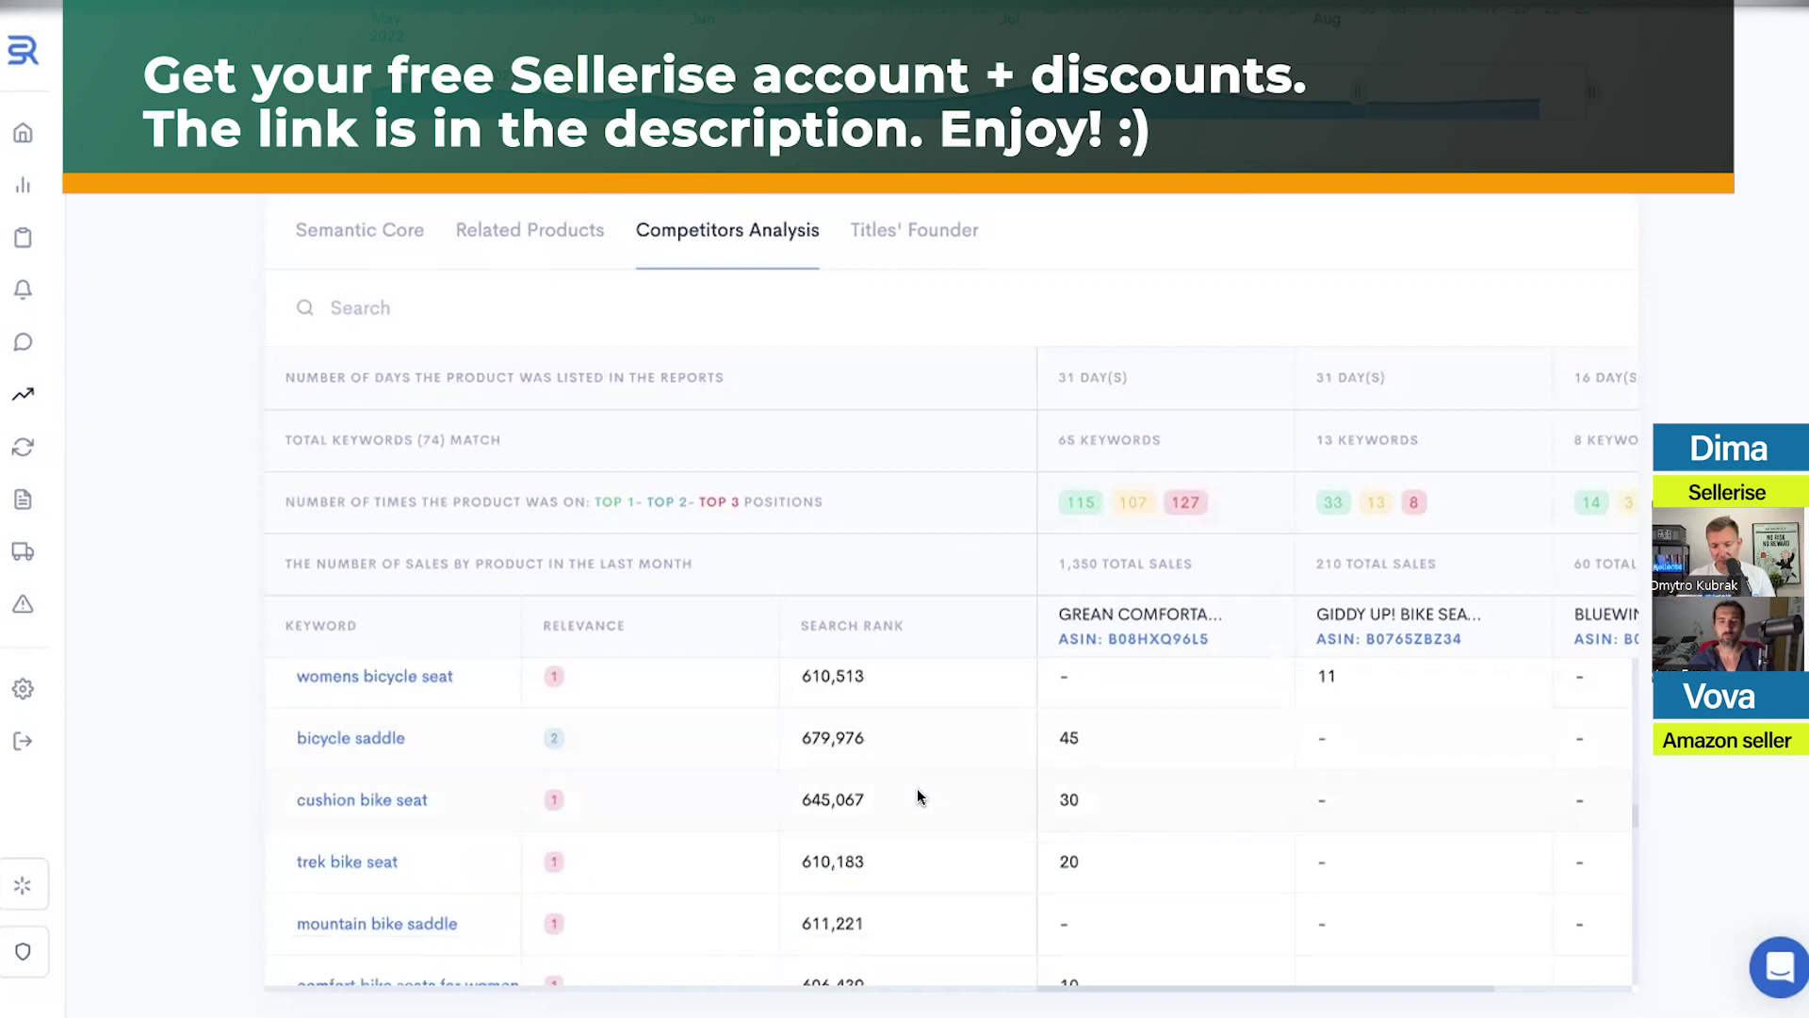
Revisit the Semantic Core table and browse the Related Products list down to the products with few reporting days
{"action": "left_click", "coordinate": [349, 238]}
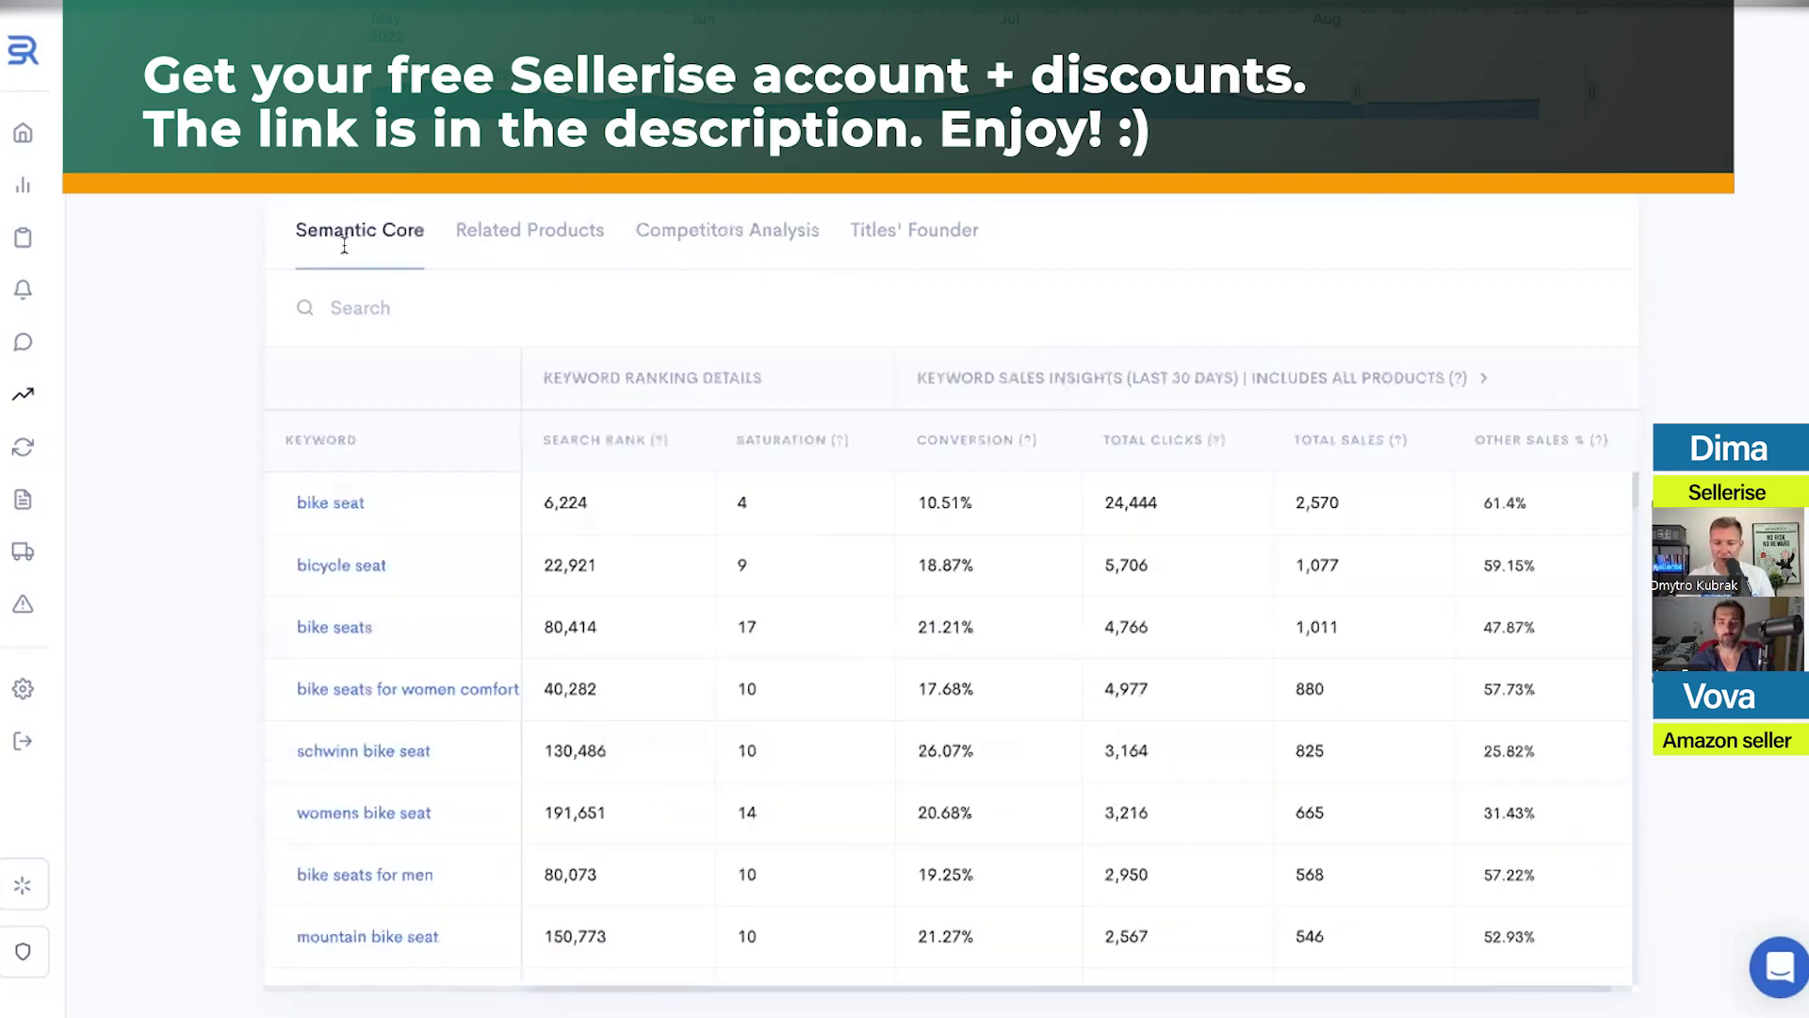
{"action": "left_click", "coordinate": [523, 236]}
{"action": "scroll", "coordinate": [596, 645], "scroll_direction": "down", "scroll_amount": 5}
{"action": "scroll", "coordinate": [597, 645], "scroll_direction": "down", "scroll_amount": 10}
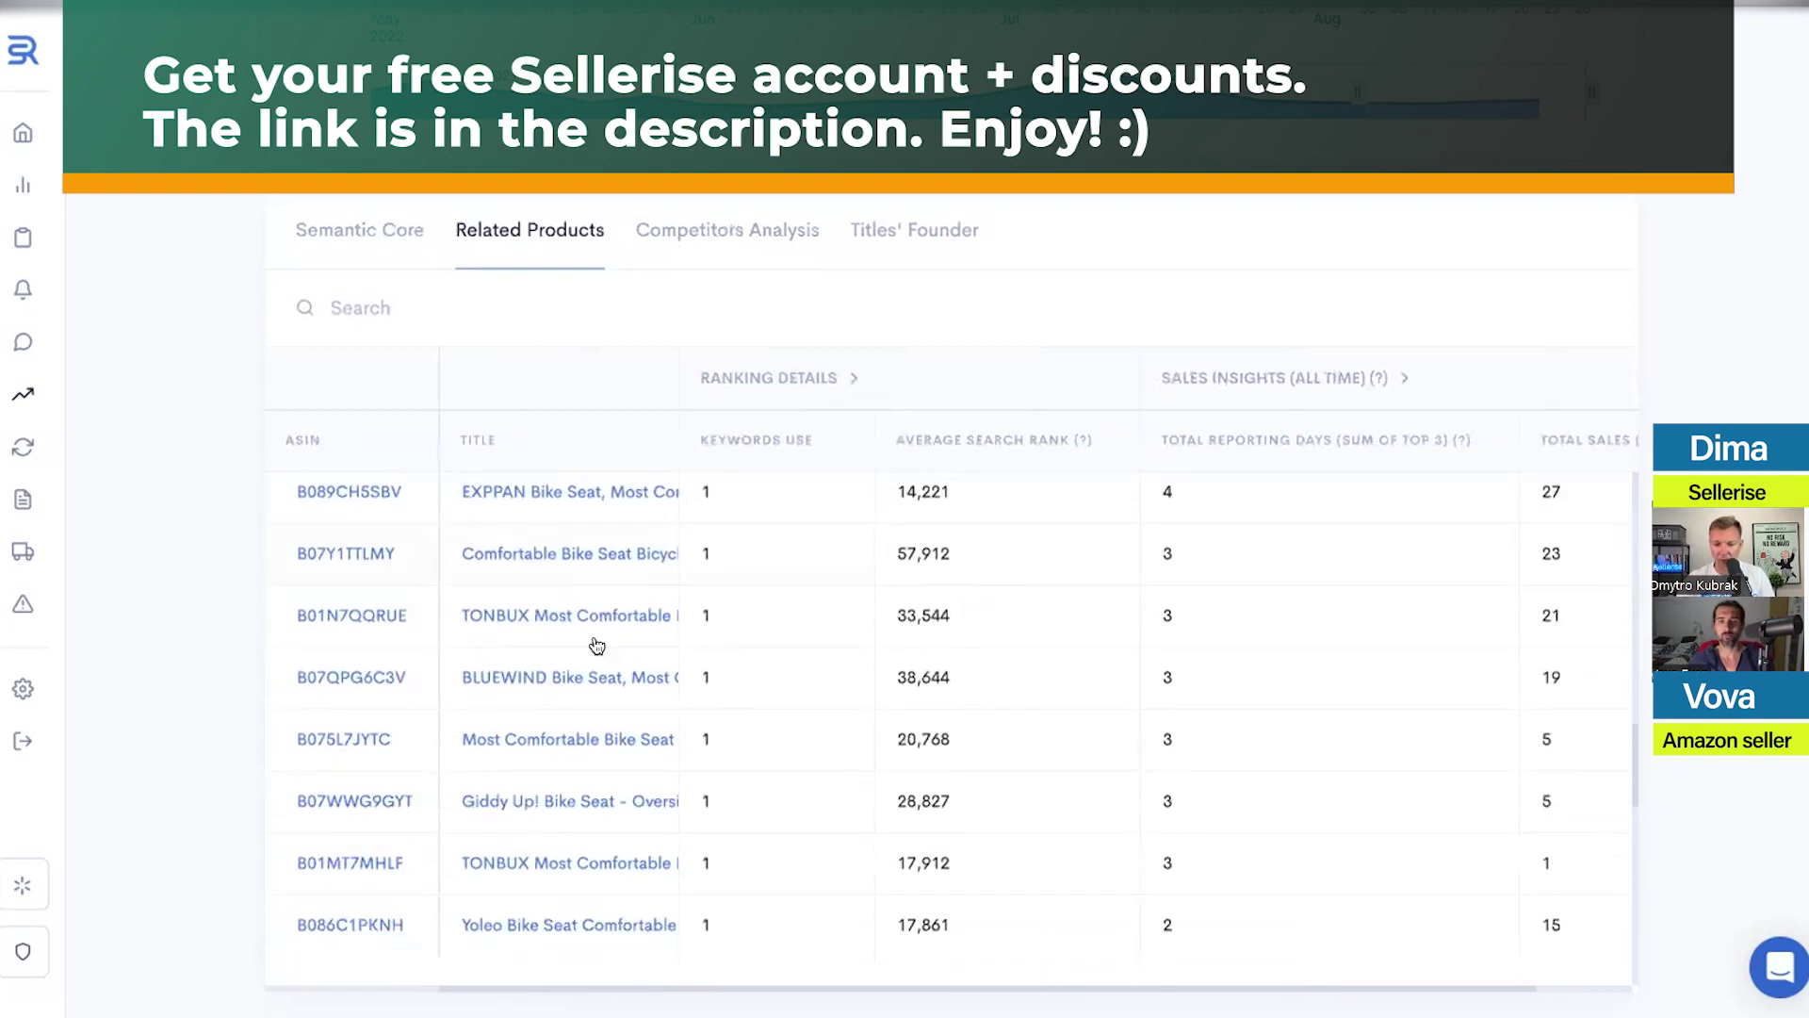
{"action": "scroll", "coordinate": [596, 644], "scroll_direction": "up", "scroll_amount": 15}
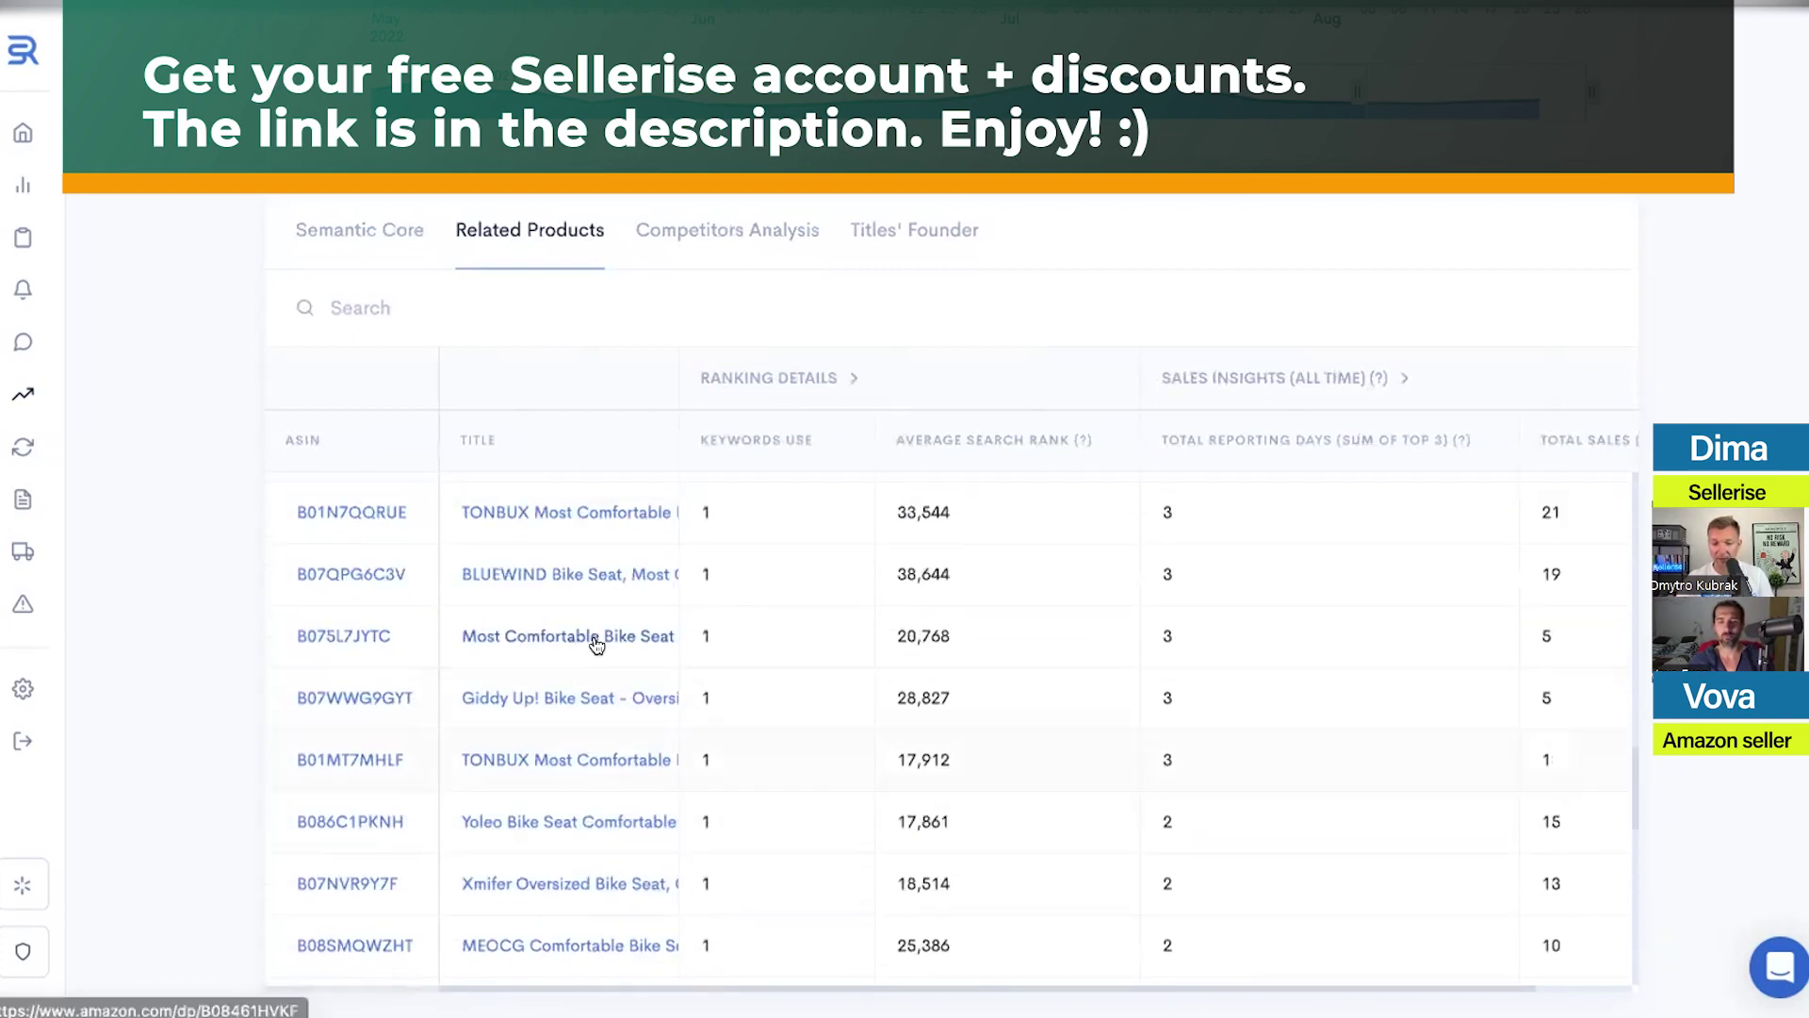
Reopen Competitors Analysis and look through the lower-ranked keywords to see which ones bring competitors sales
{"action": "left_click", "coordinate": [350, 224]}
{"action": "left_click", "coordinate": [743, 234]}
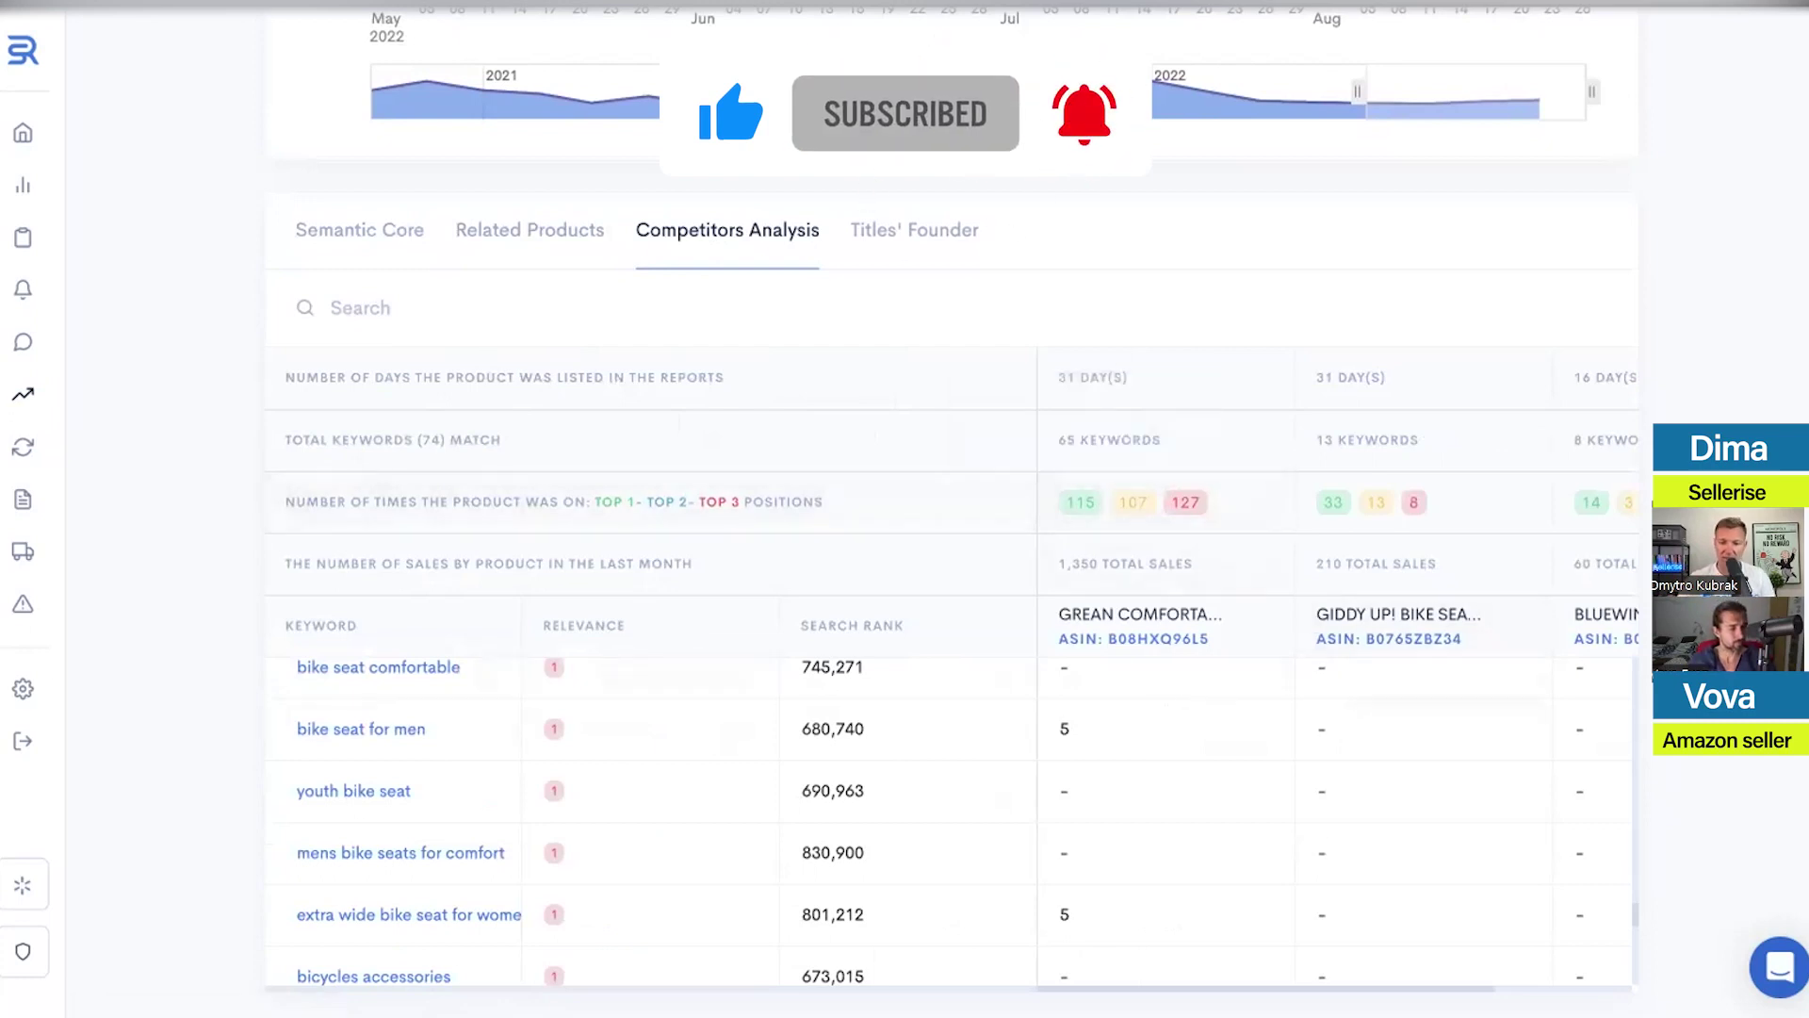
{"action": "scroll", "coordinate": [1166, 706], "scroll_direction": "up", "scroll_amount": 6}
{"action": "scroll", "coordinate": [1154, 498], "scroll_direction": "down", "scroll_amount": 6}
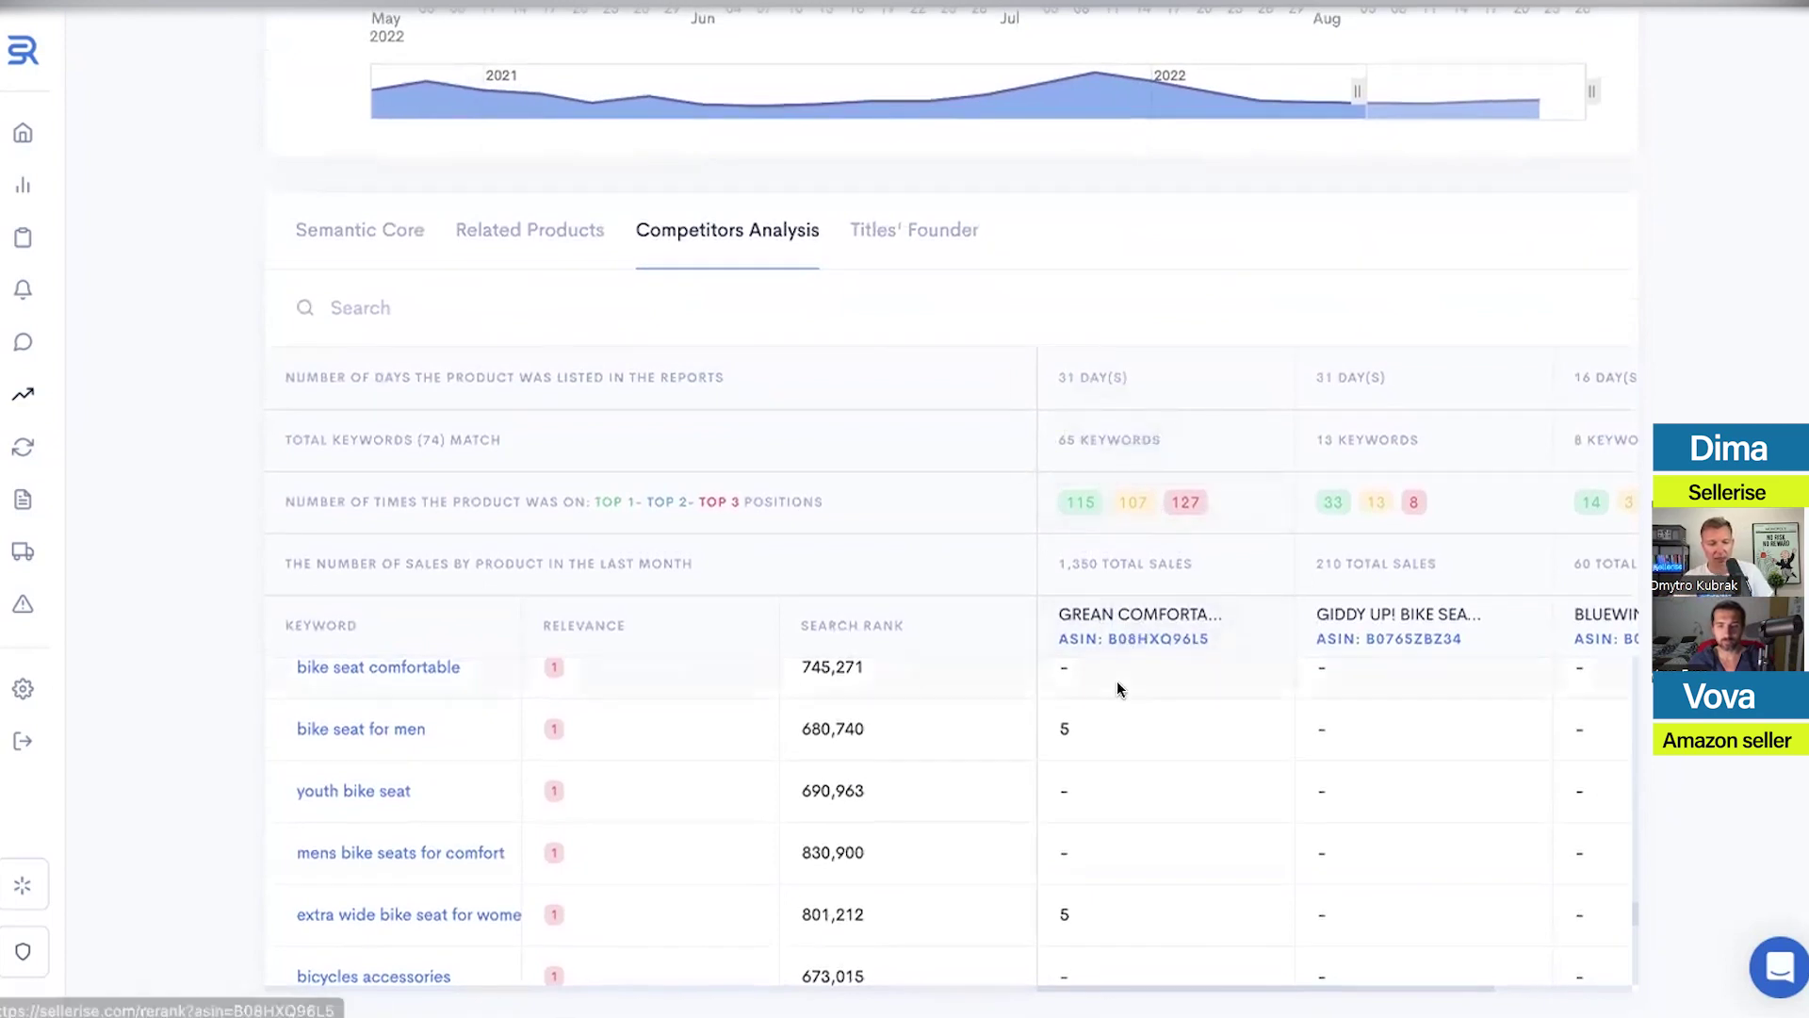
{"action": "scroll", "coordinate": [698, 782], "scroll_direction": "down", "scroll_amount": 1}
{"action": "scroll", "coordinate": [744, 779], "scroll_direction": "down", "scroll_amount": 5}
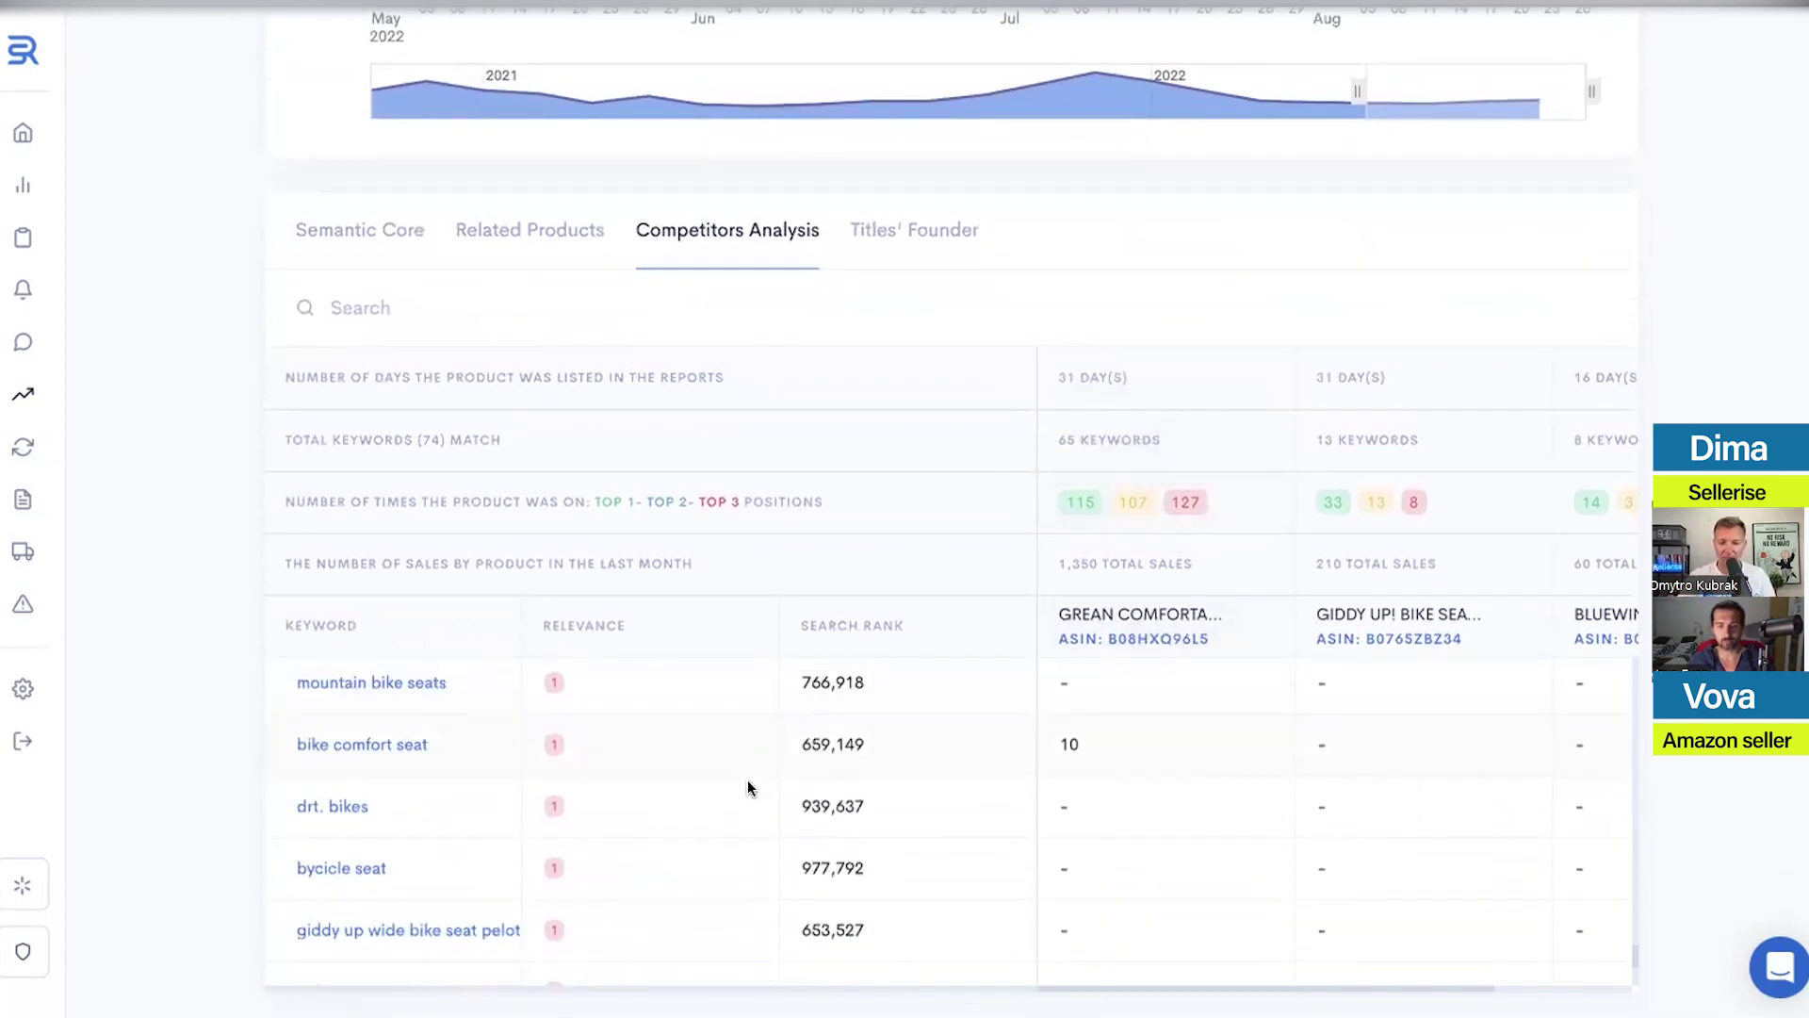
{"action": "scroll", "coordinate": [745, 771], "scroll_direction": "down", "scroll_amount": 10}
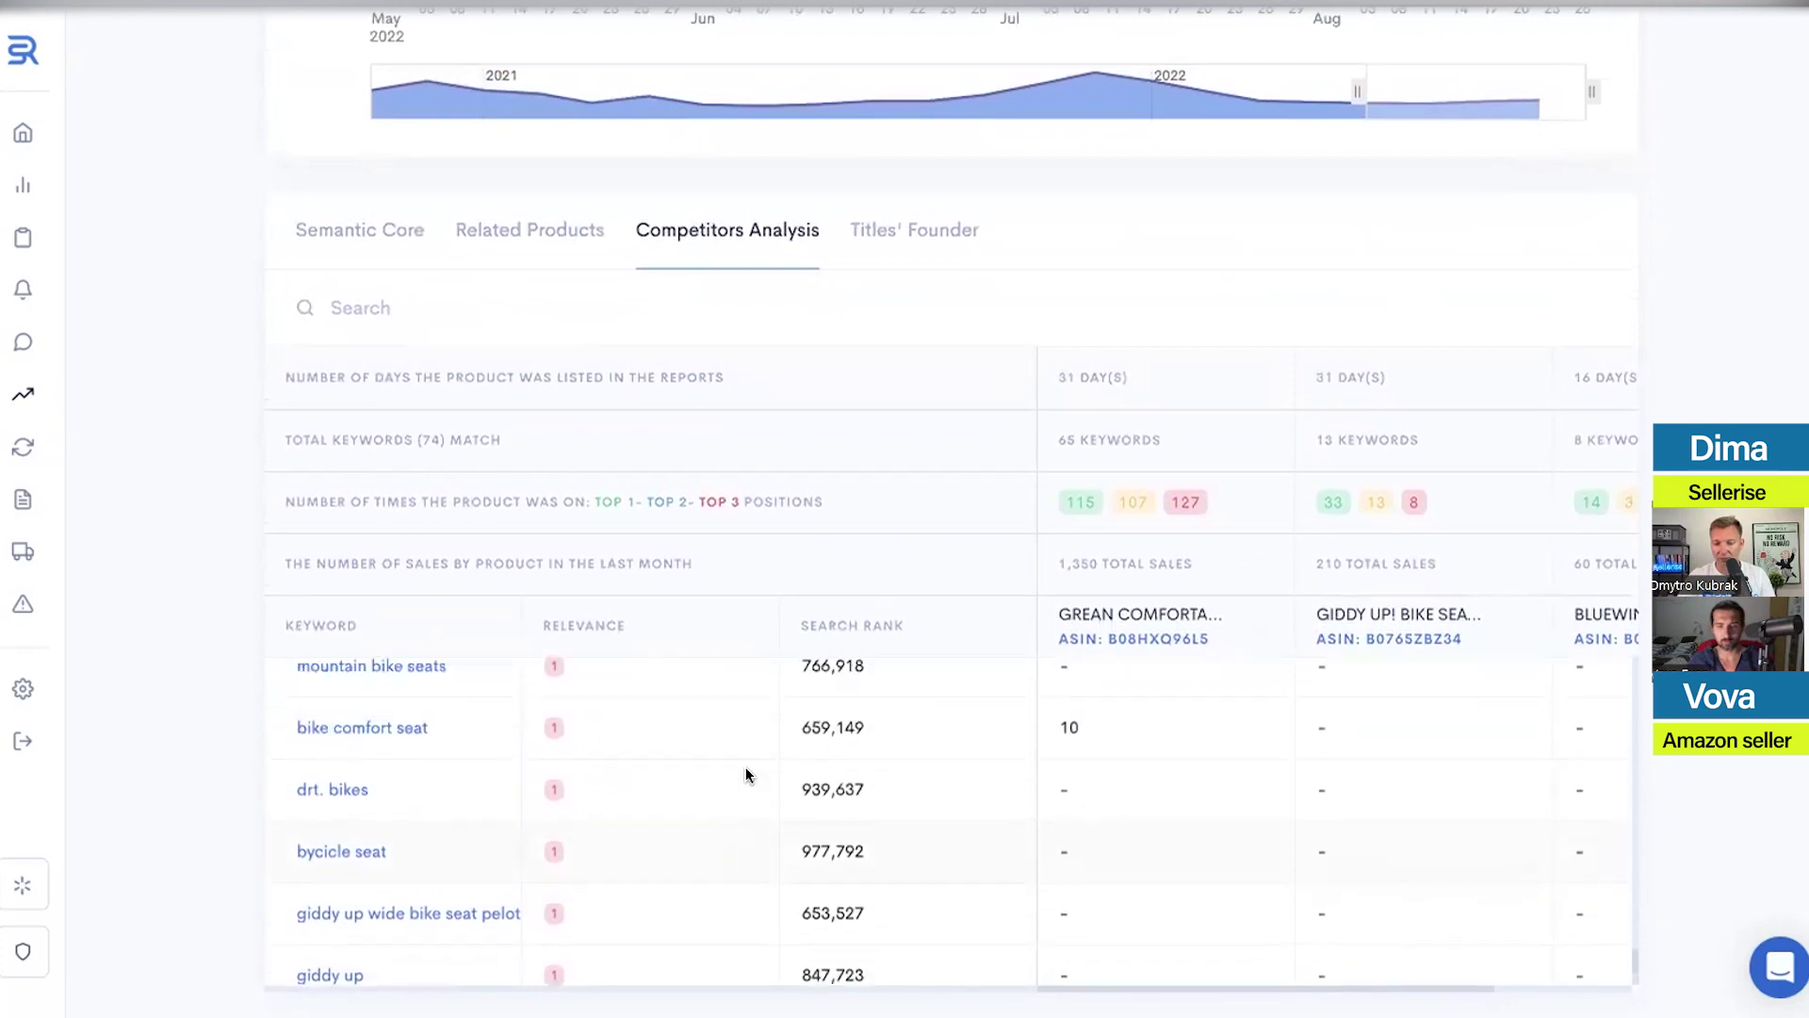
{"action": "scroll", "coordinate": [749, 766], "scroll_direction": "up", "scroll_amount": 10}
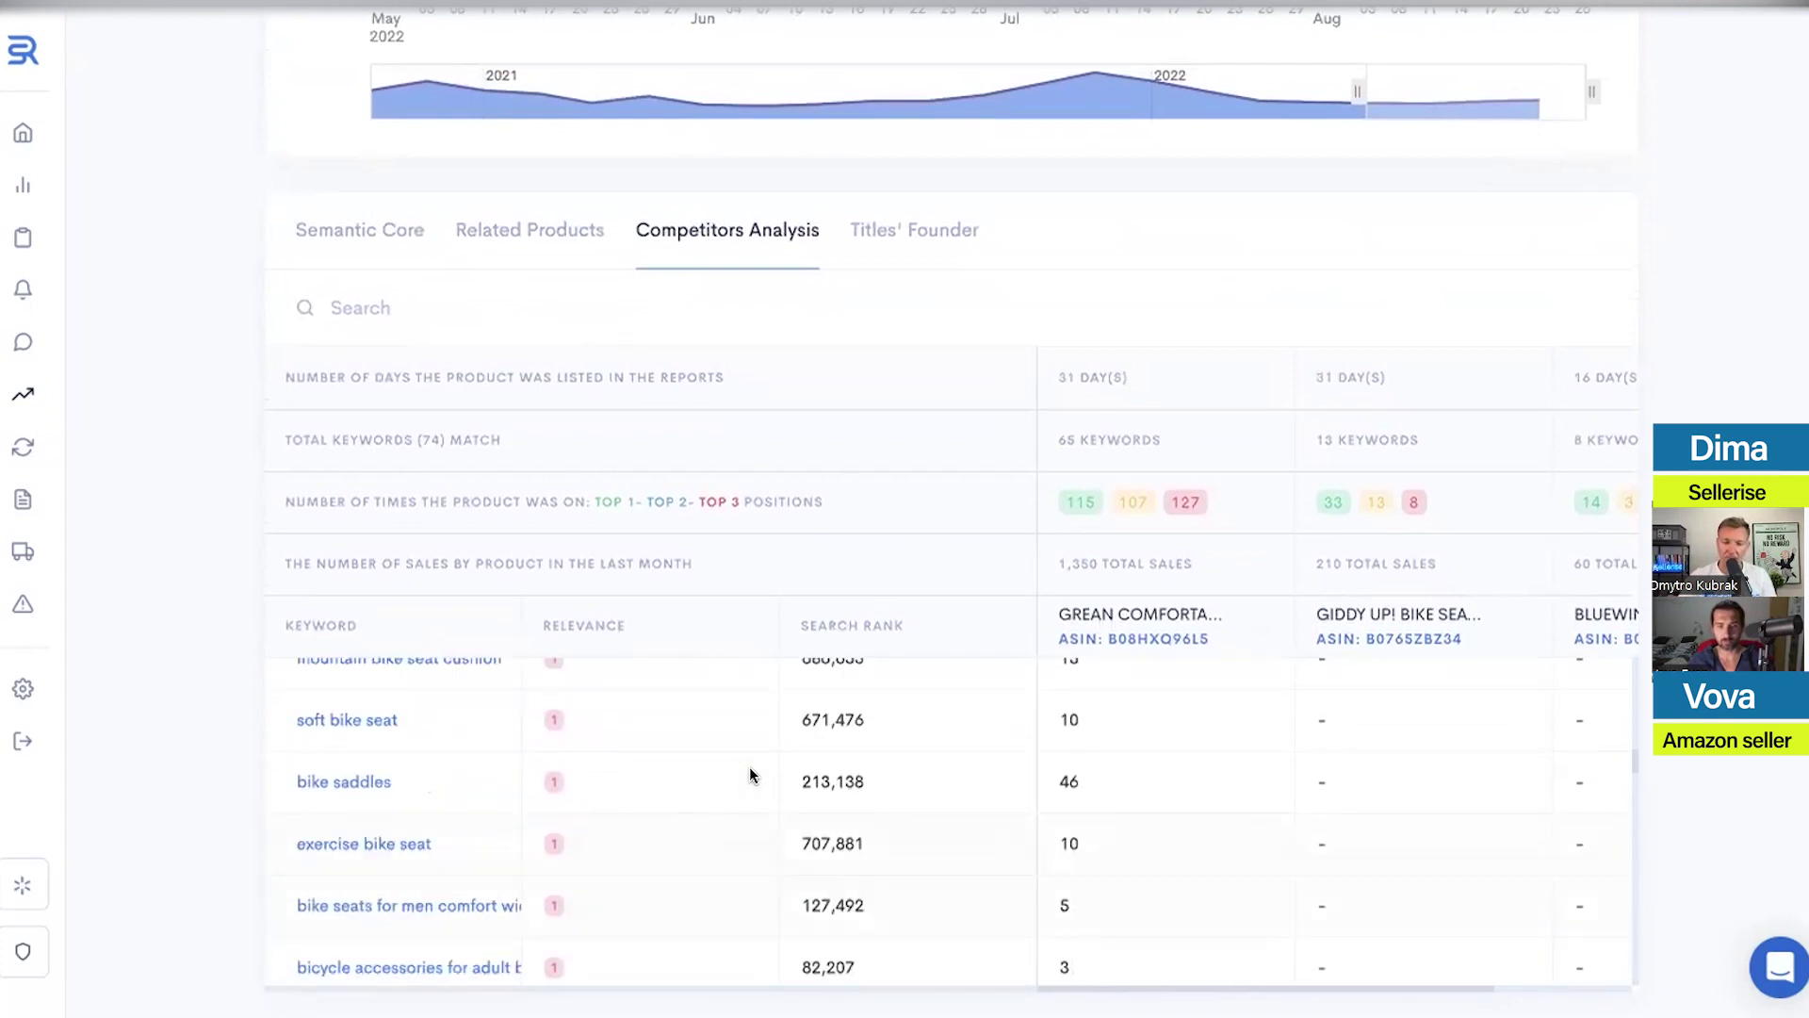
{"action": "scroll", "coordinate": [497, 742], "scroll_direction": "up", "scroll_amount": 4}
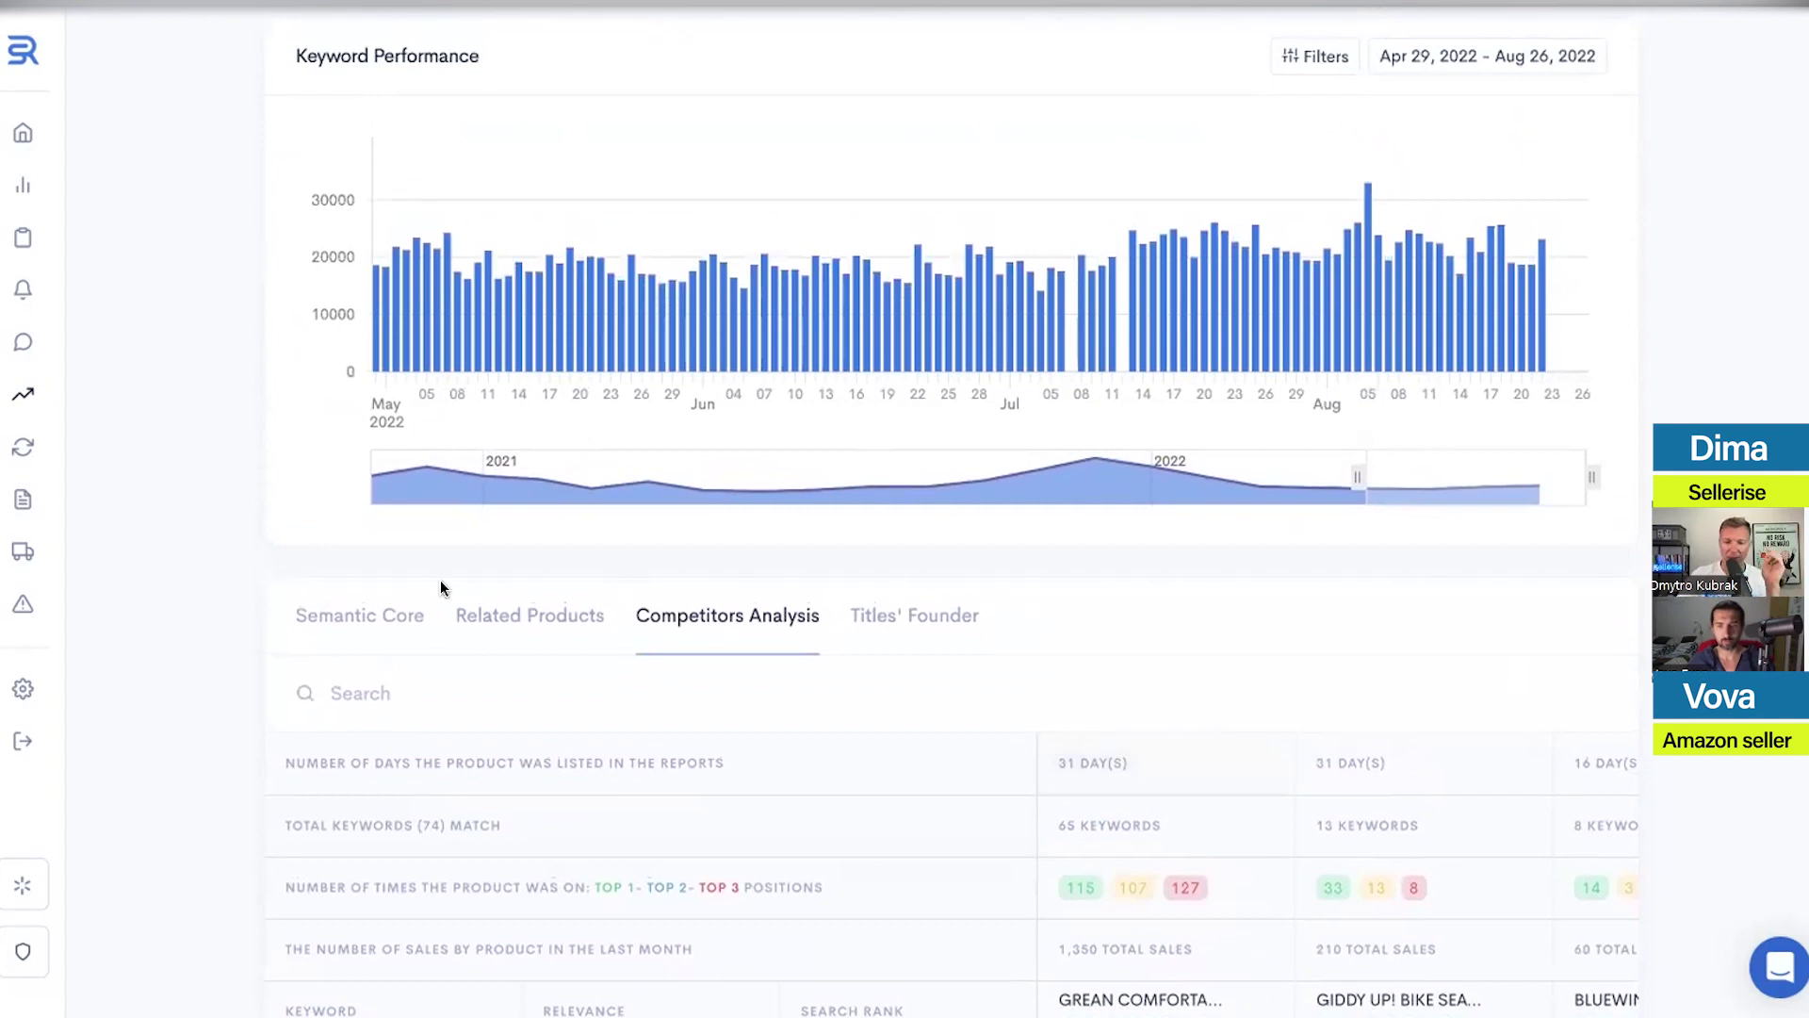
Recap the Semantic Core and Related Products tables and return to the Keyword Hunter summary for "bicycle seat"
{"action": "left_click", "coordinate": [362, 609]}
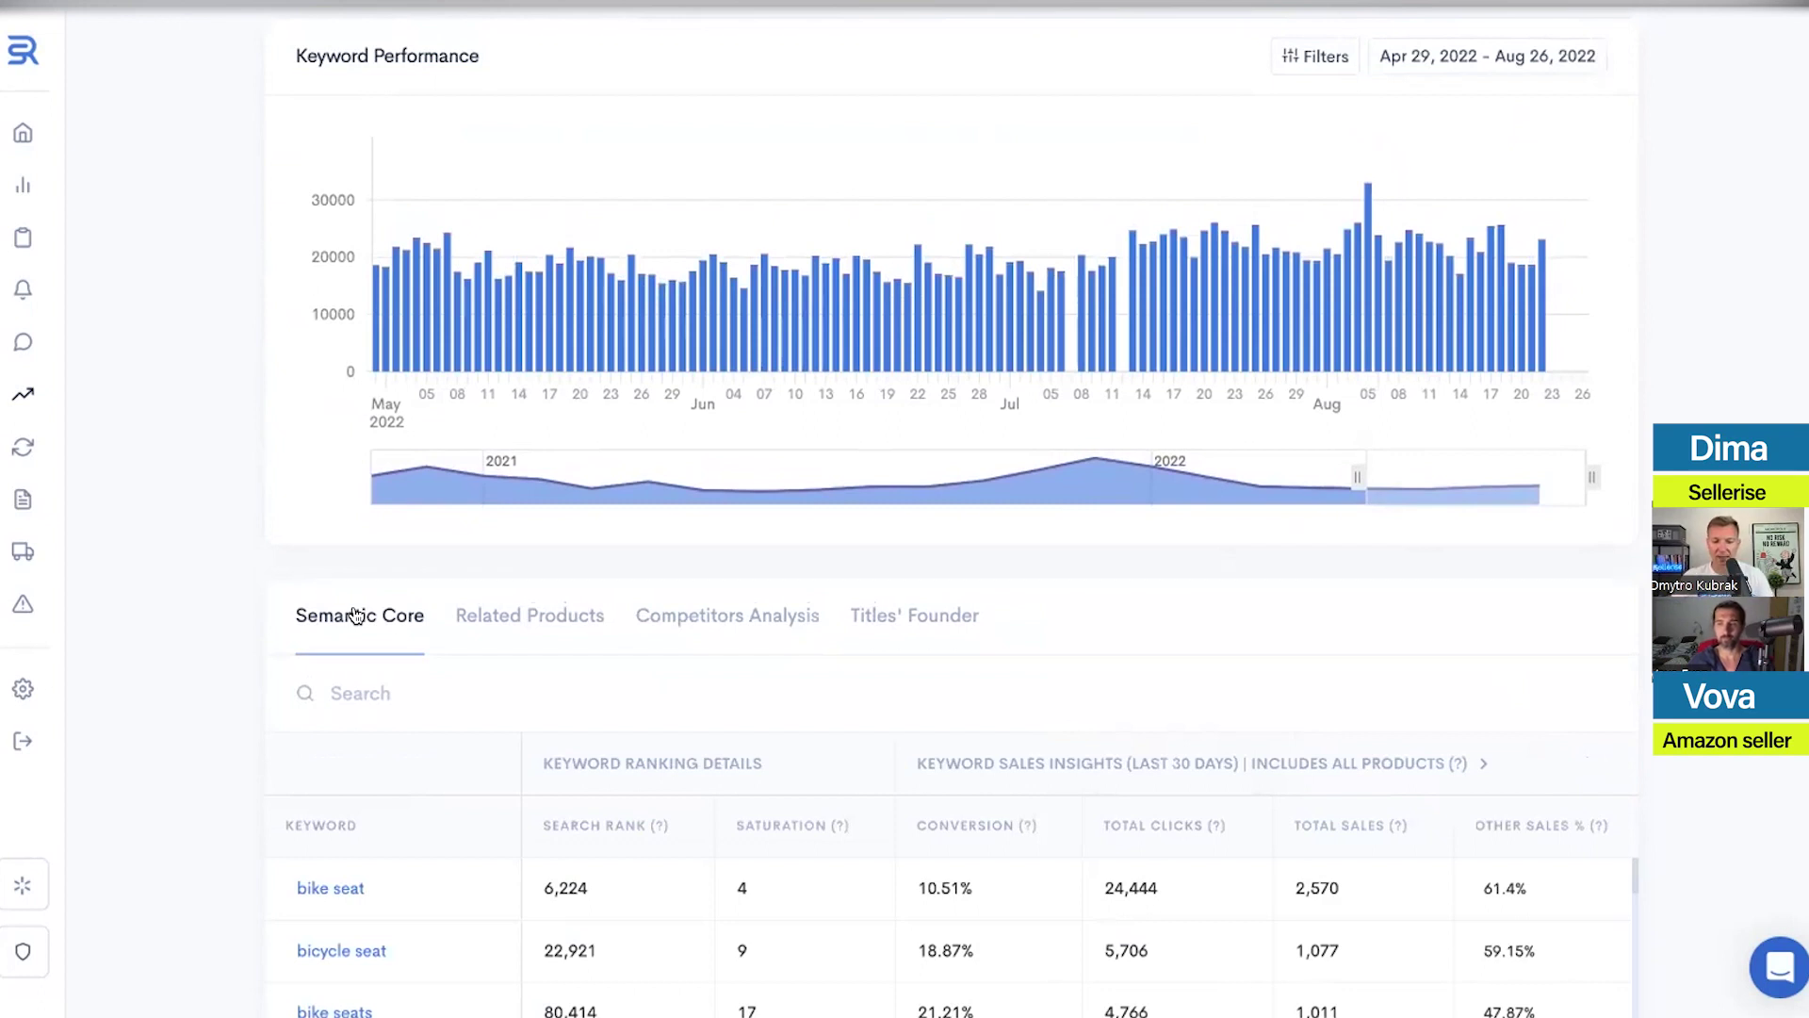
{"action": "left_click", "coordinate": [532, 617]}
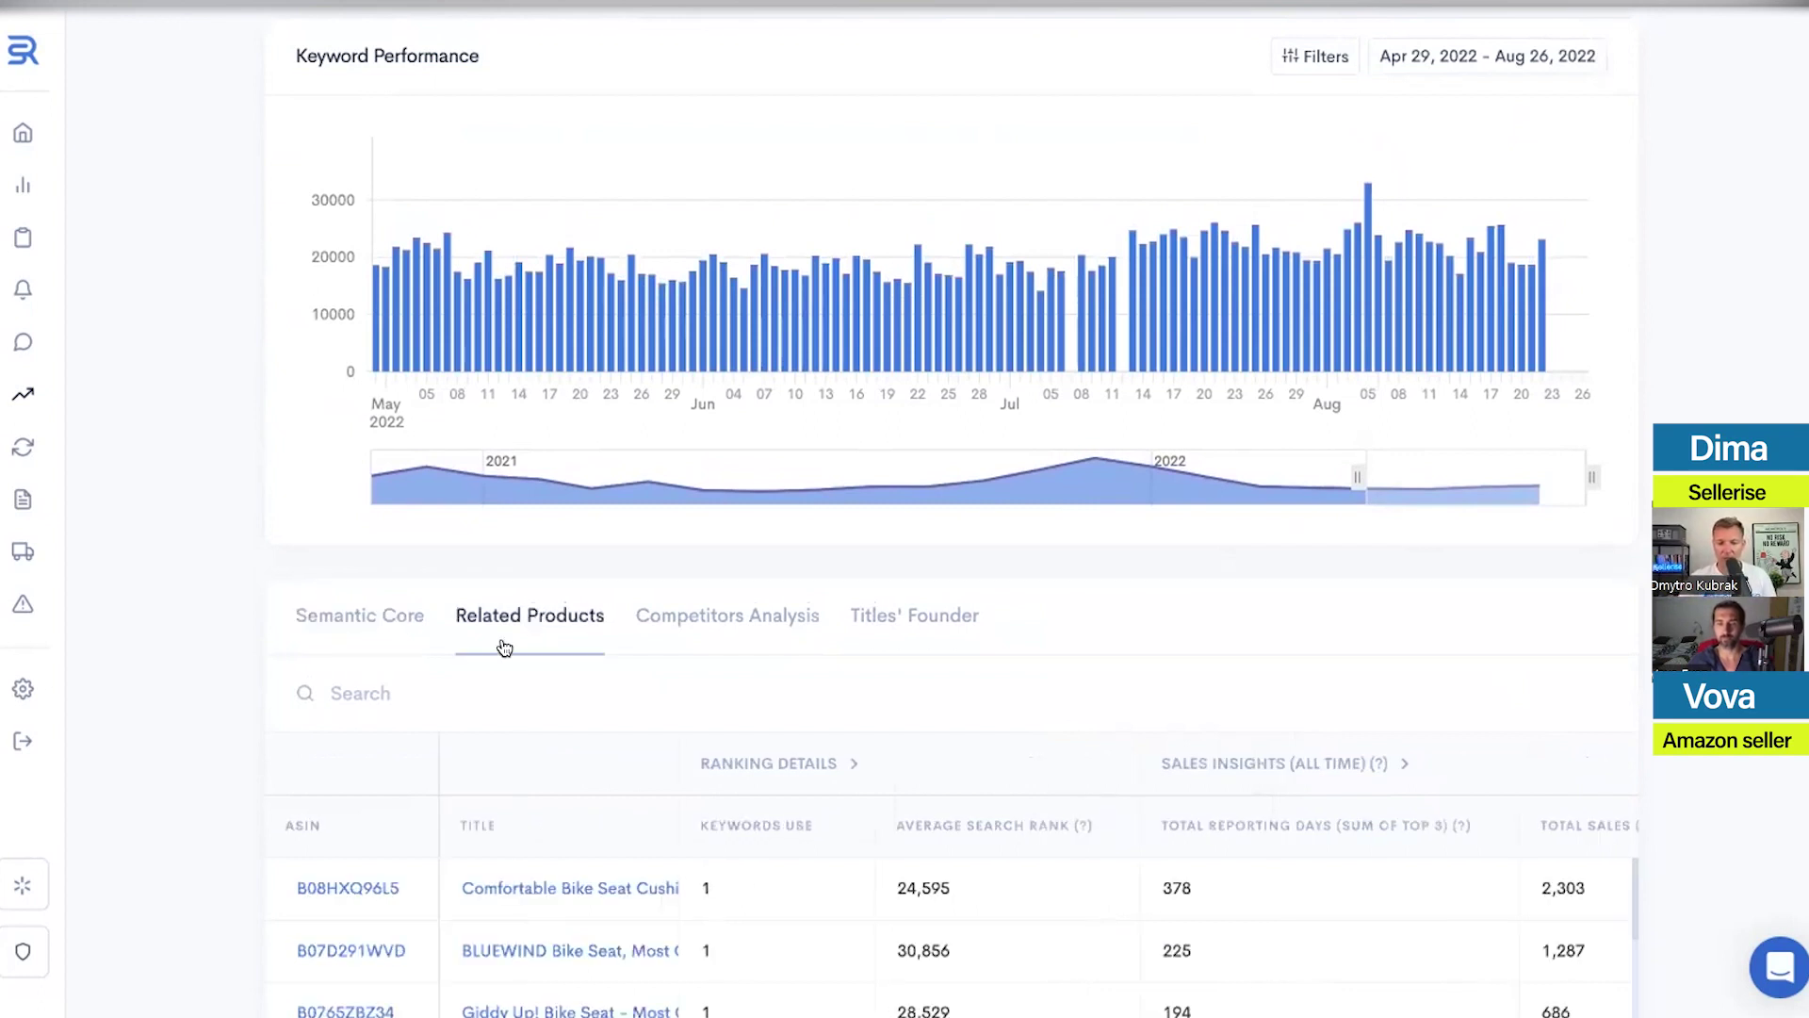
{"action": "scroll", "coordinate": [448, 718], "scroll_direction": "down", "scroll_amount": 4}
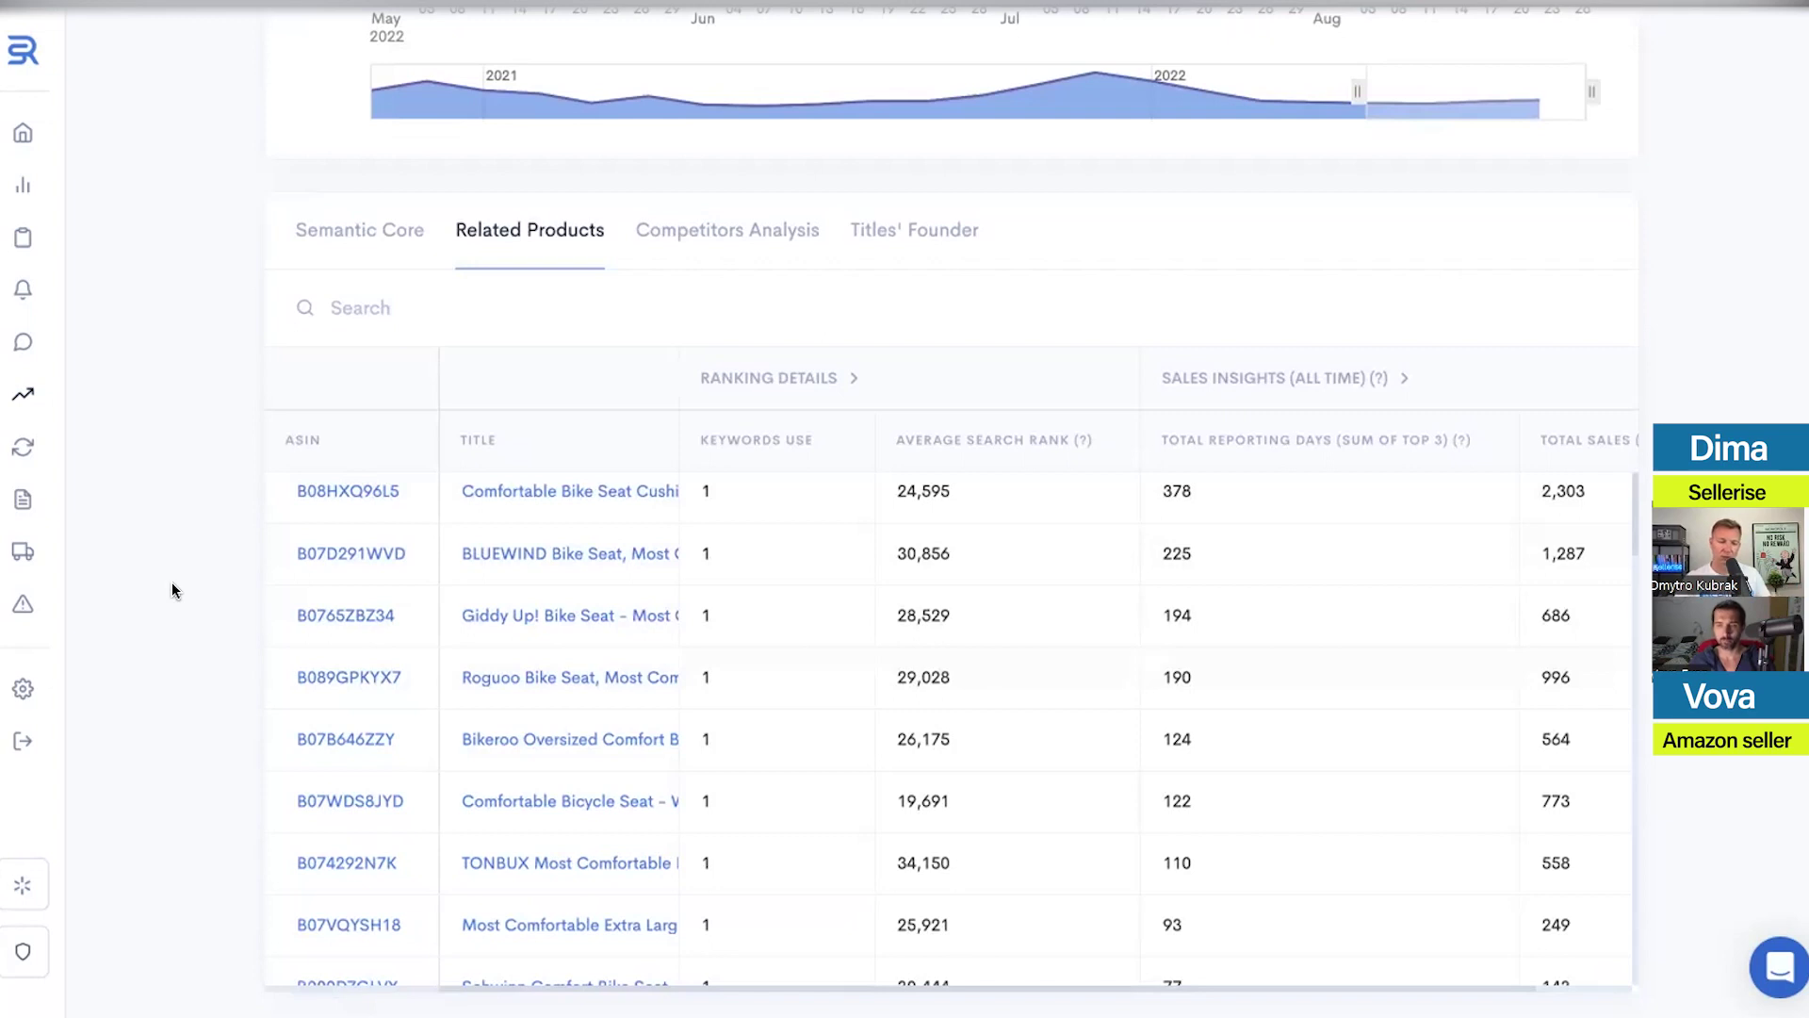
{"action": "scroll", "coordinate": [596, 586], "scroll_direction": "up", "scroll_amount": 1}
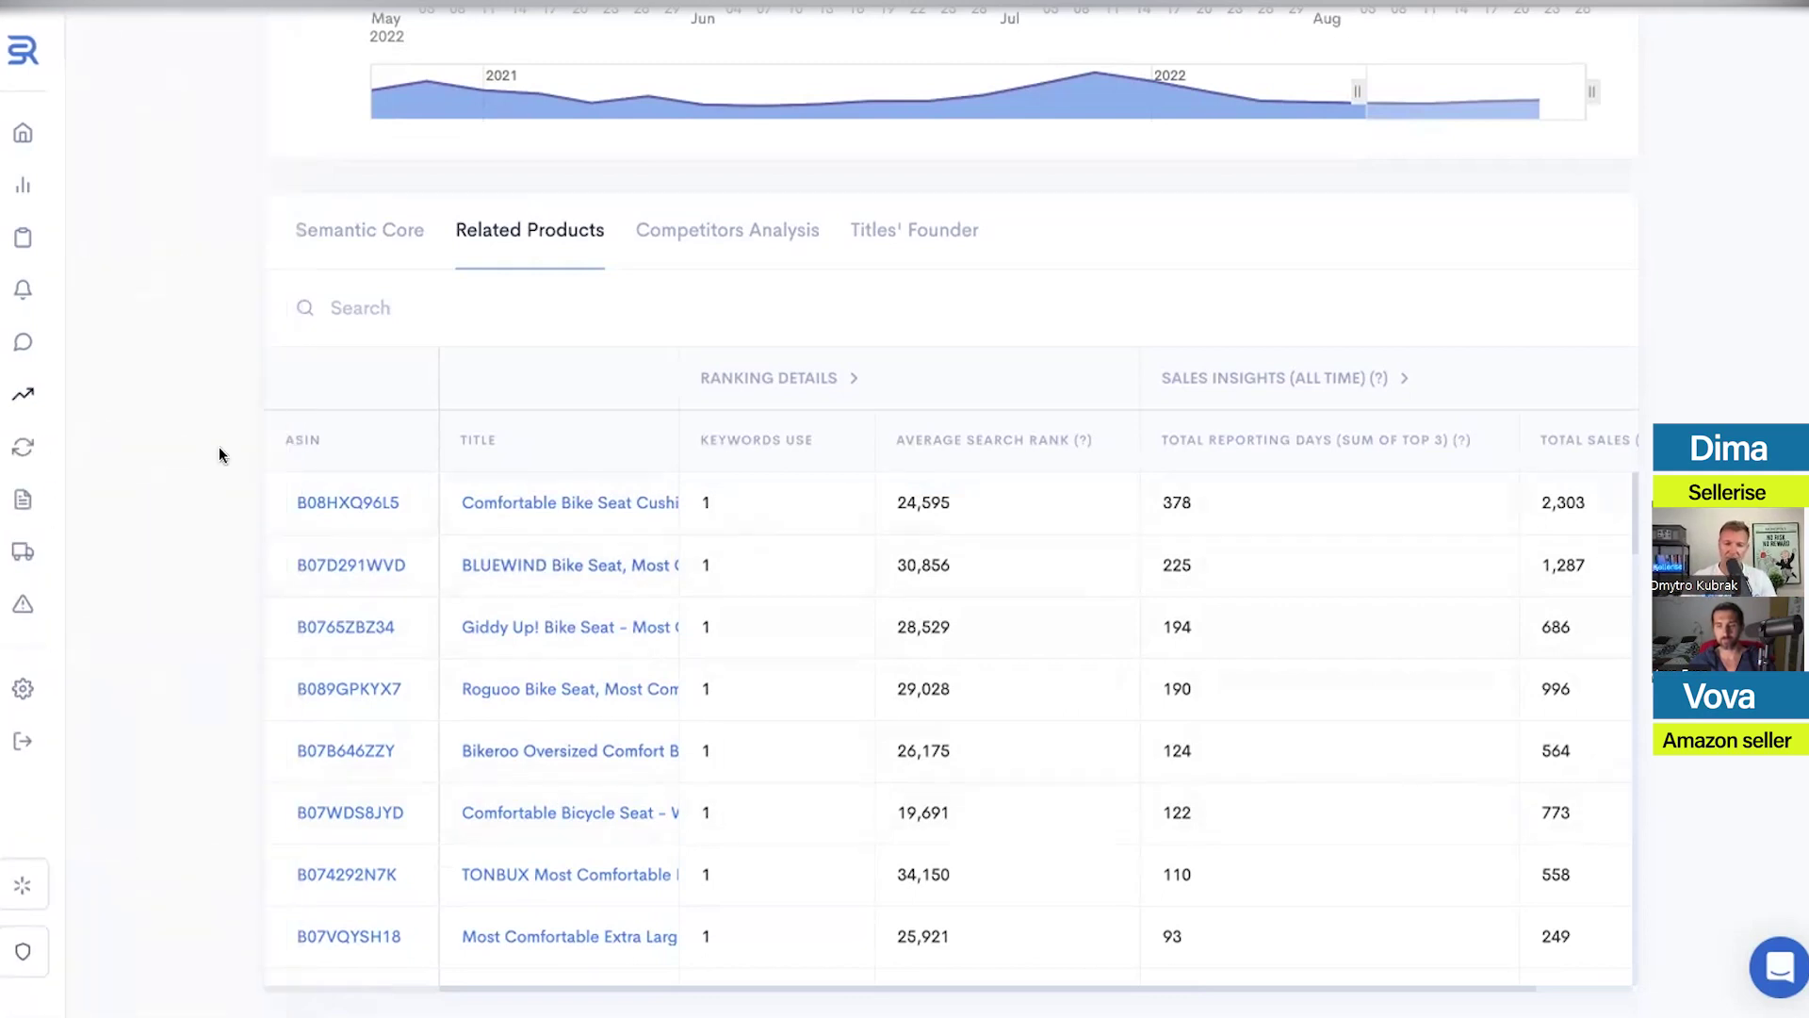
{"action": "scroll", "coordinate": [221, 461], "scroll_direction": "up", "scroll_amount": 10}
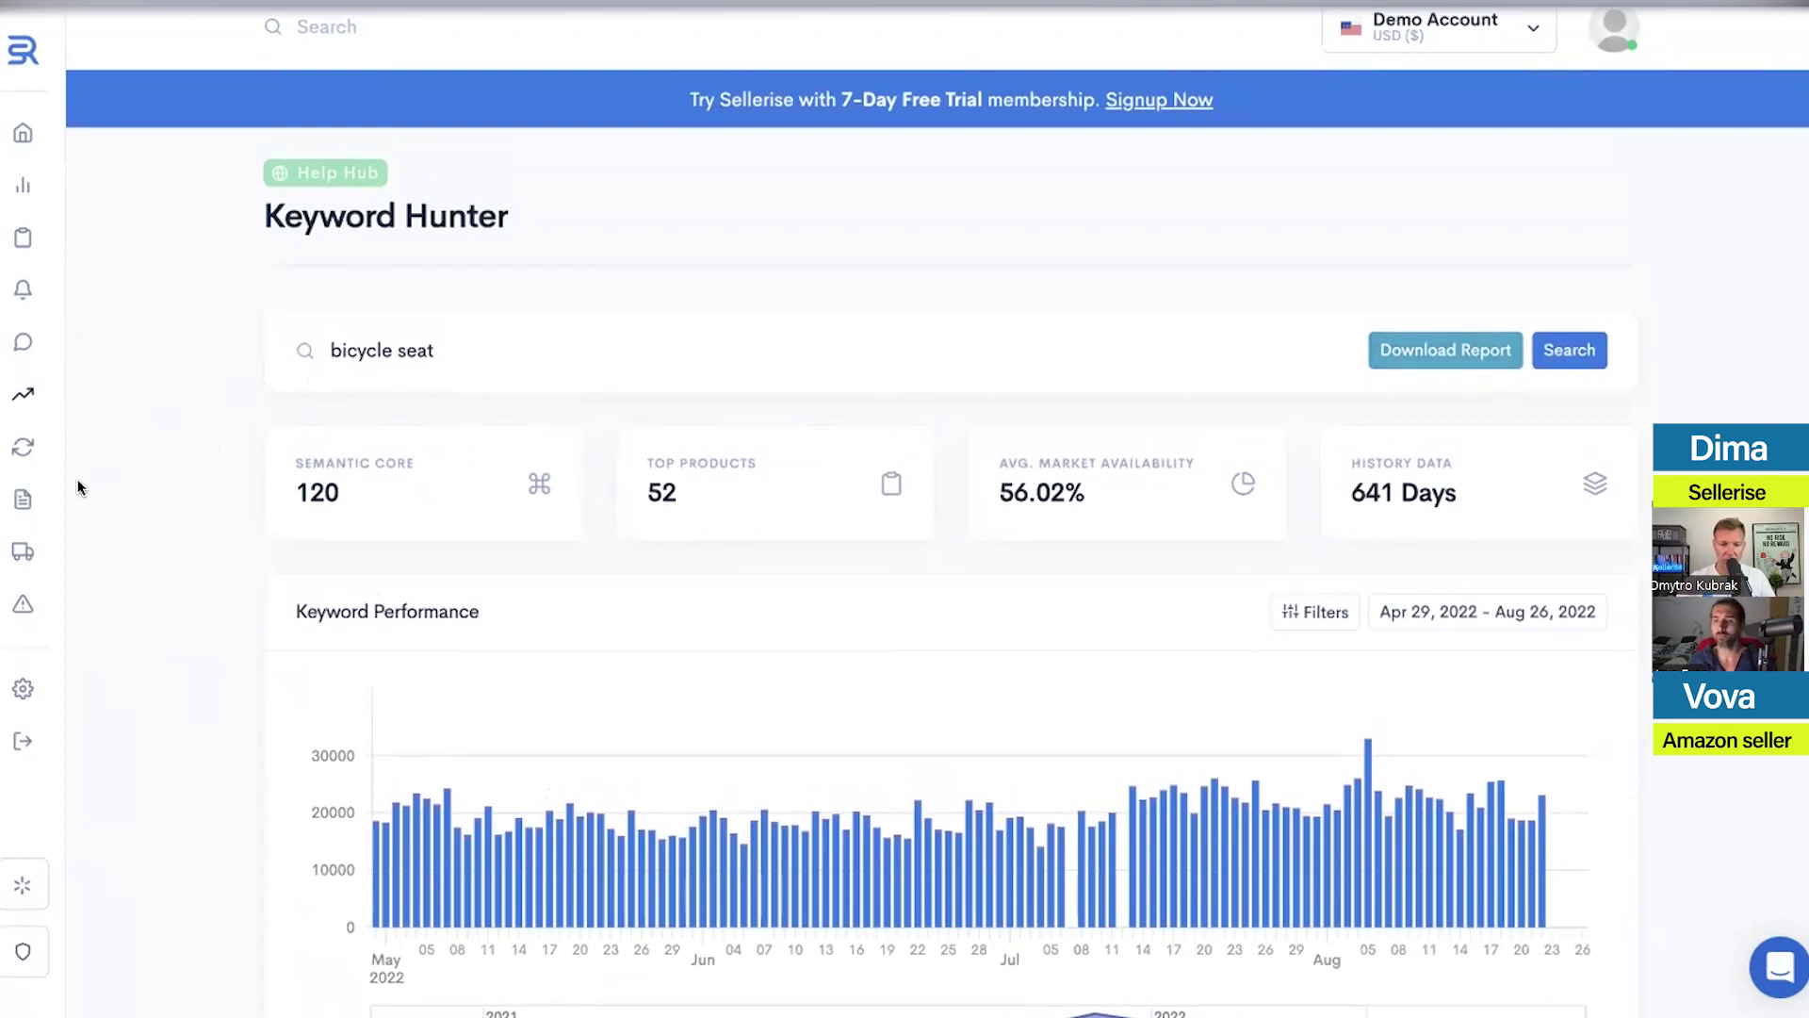
Open the Keyword Re-Ranker tool and look at the example product ASIN in its Product Analysis form
{"action": "mouse_move", "coordinate": [55, 490]}
{"action": "left_click", "coordinate": [83, 581]}
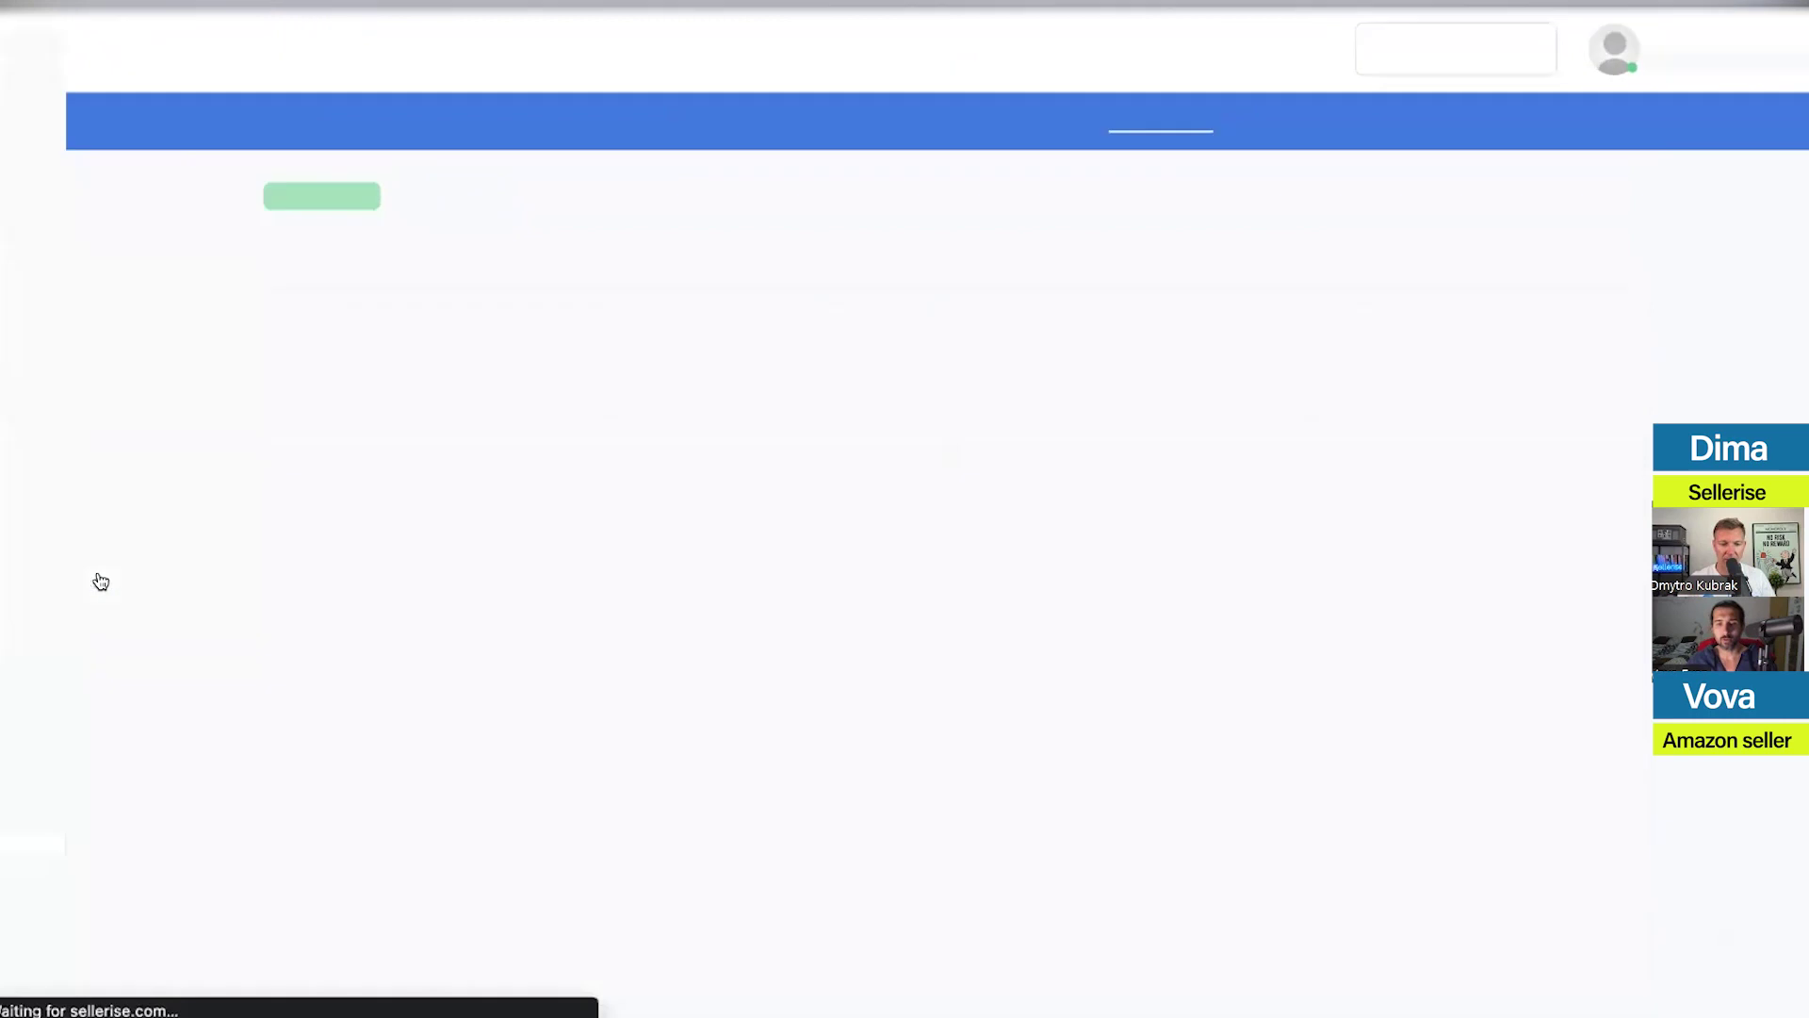
{"action": "left_click_drag", "start_coordinate": [556, 671], "coordinate": [390, 668]}
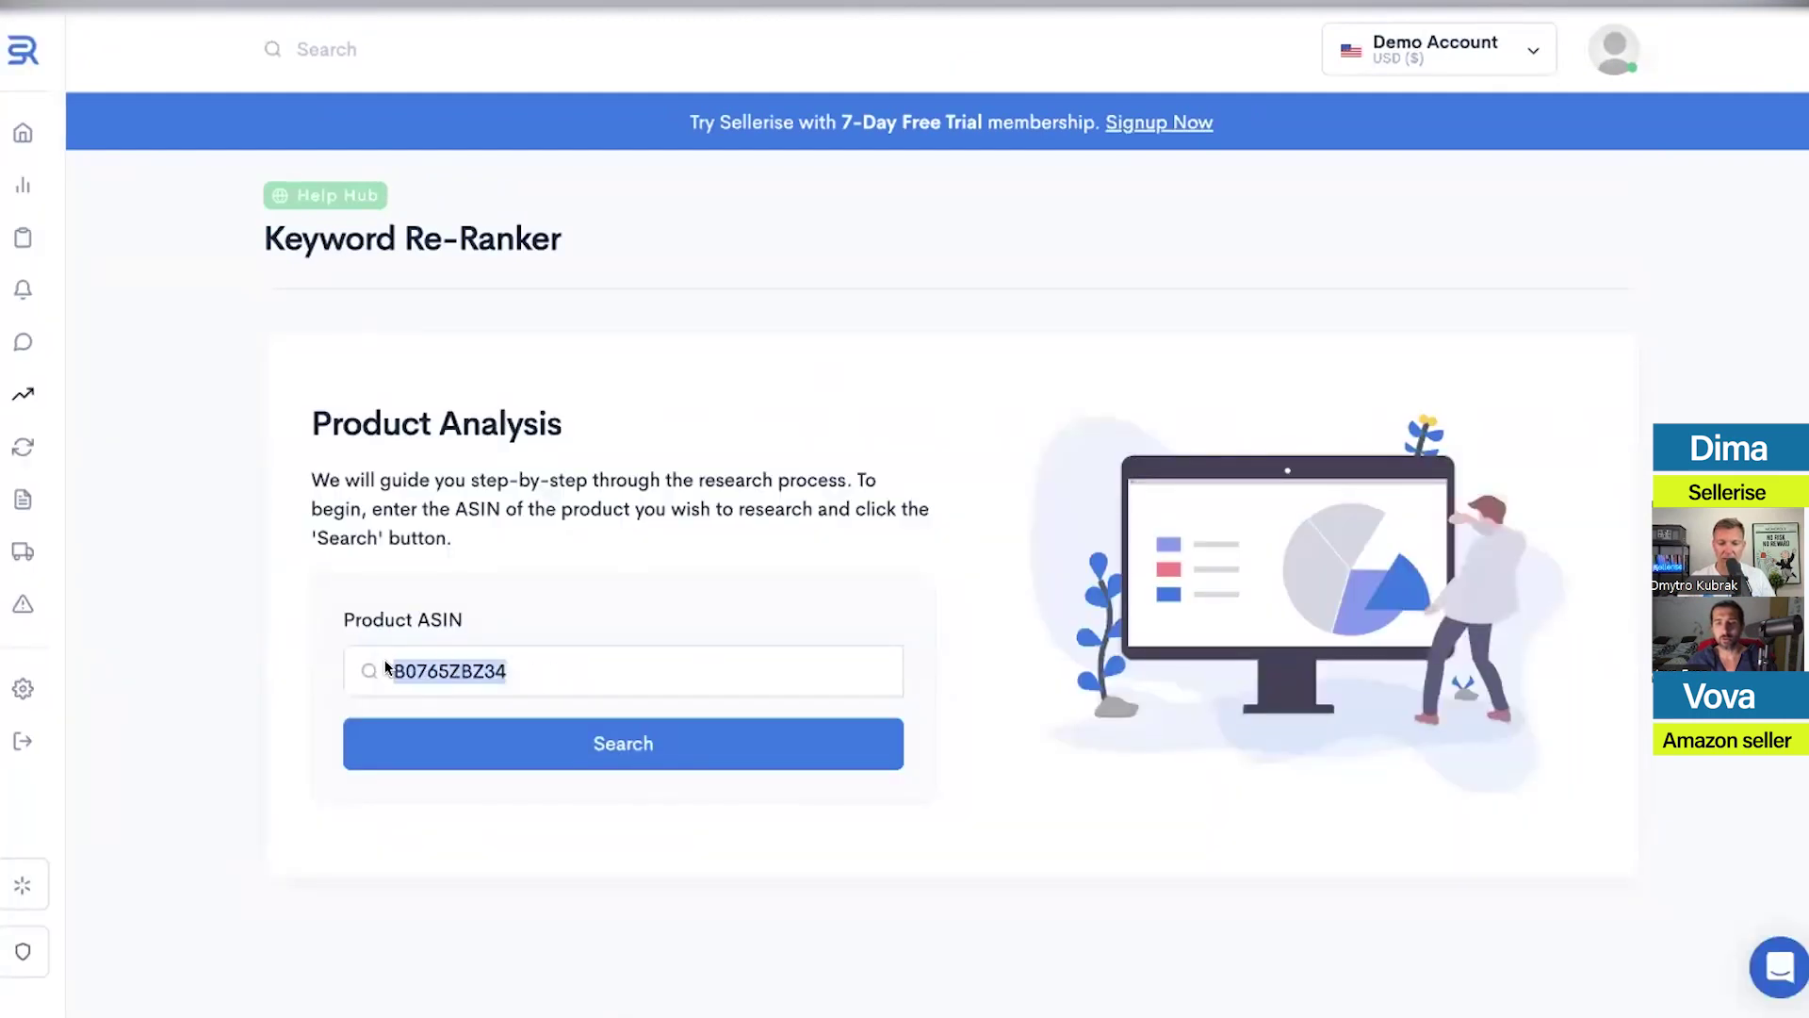
{"action": "left_click", "coordinate": [597, 577]}
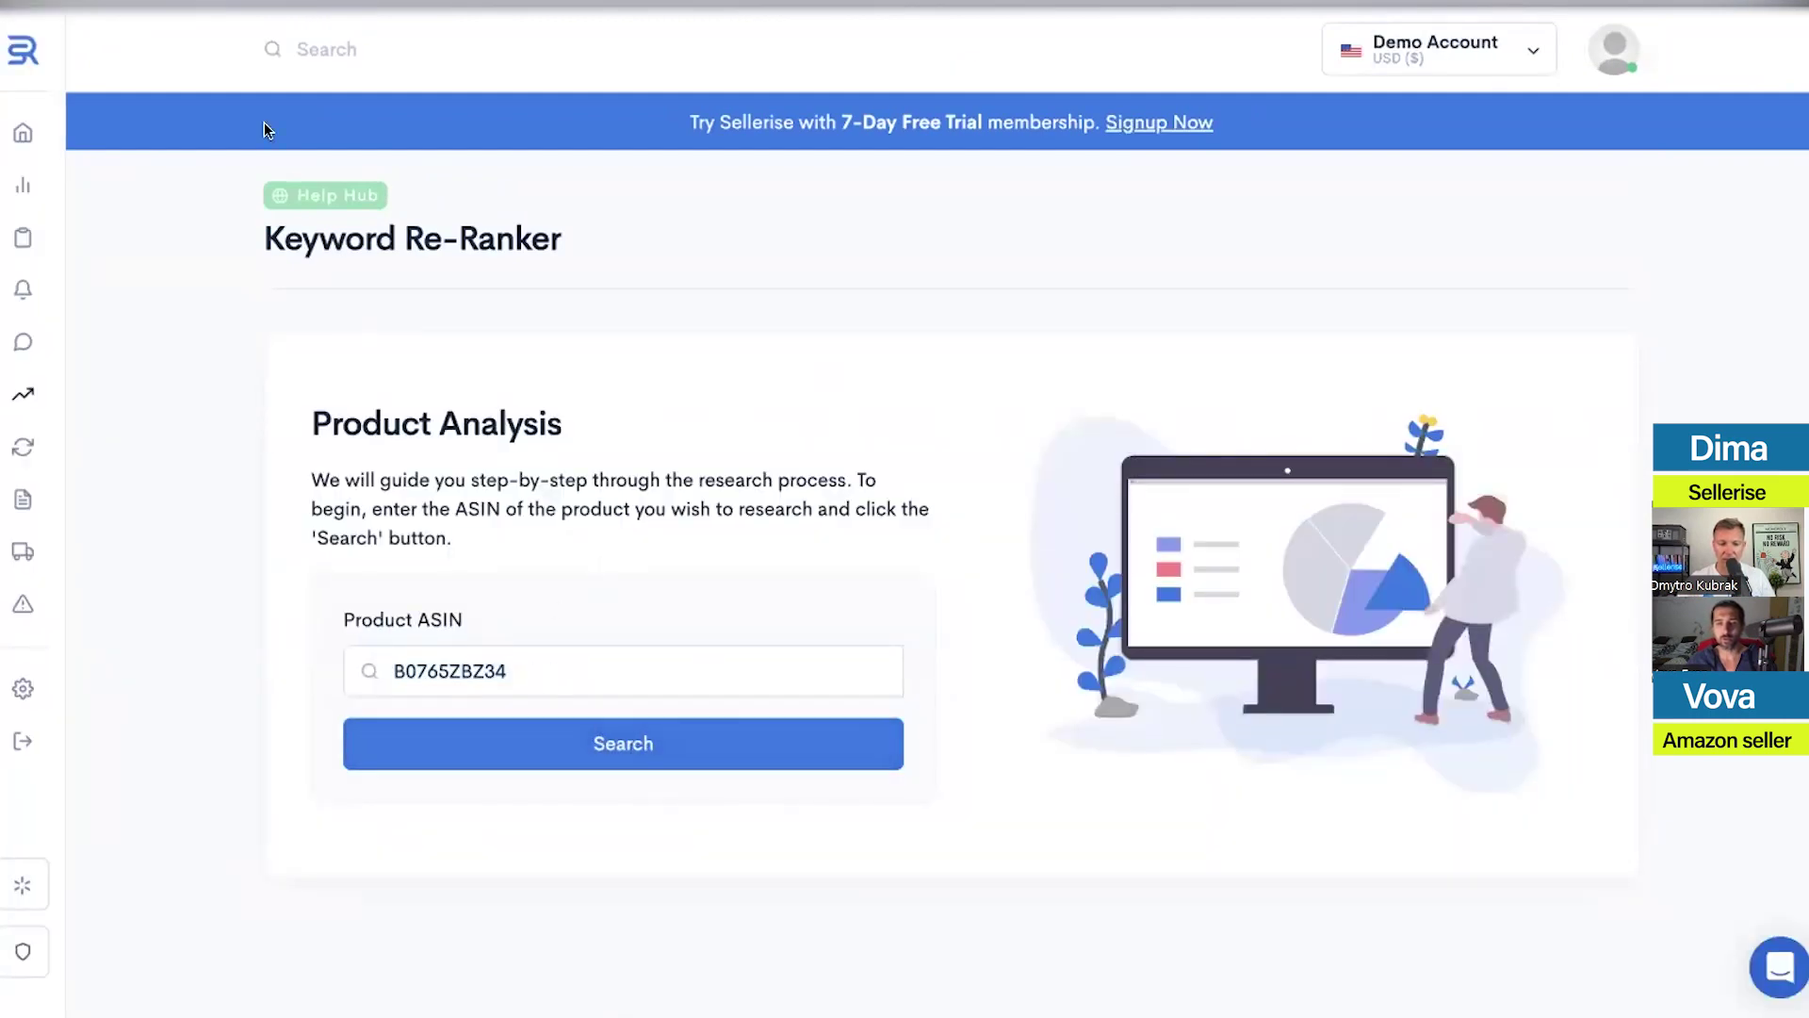
Return to Keyword Hunter, run the "bicycle seat" analysis and look through the ASINs under Related Products
{"action": "mouse_move", "coordinate": [40, 456]}
{"action": "left_click", "coordinate": [101, 534]}
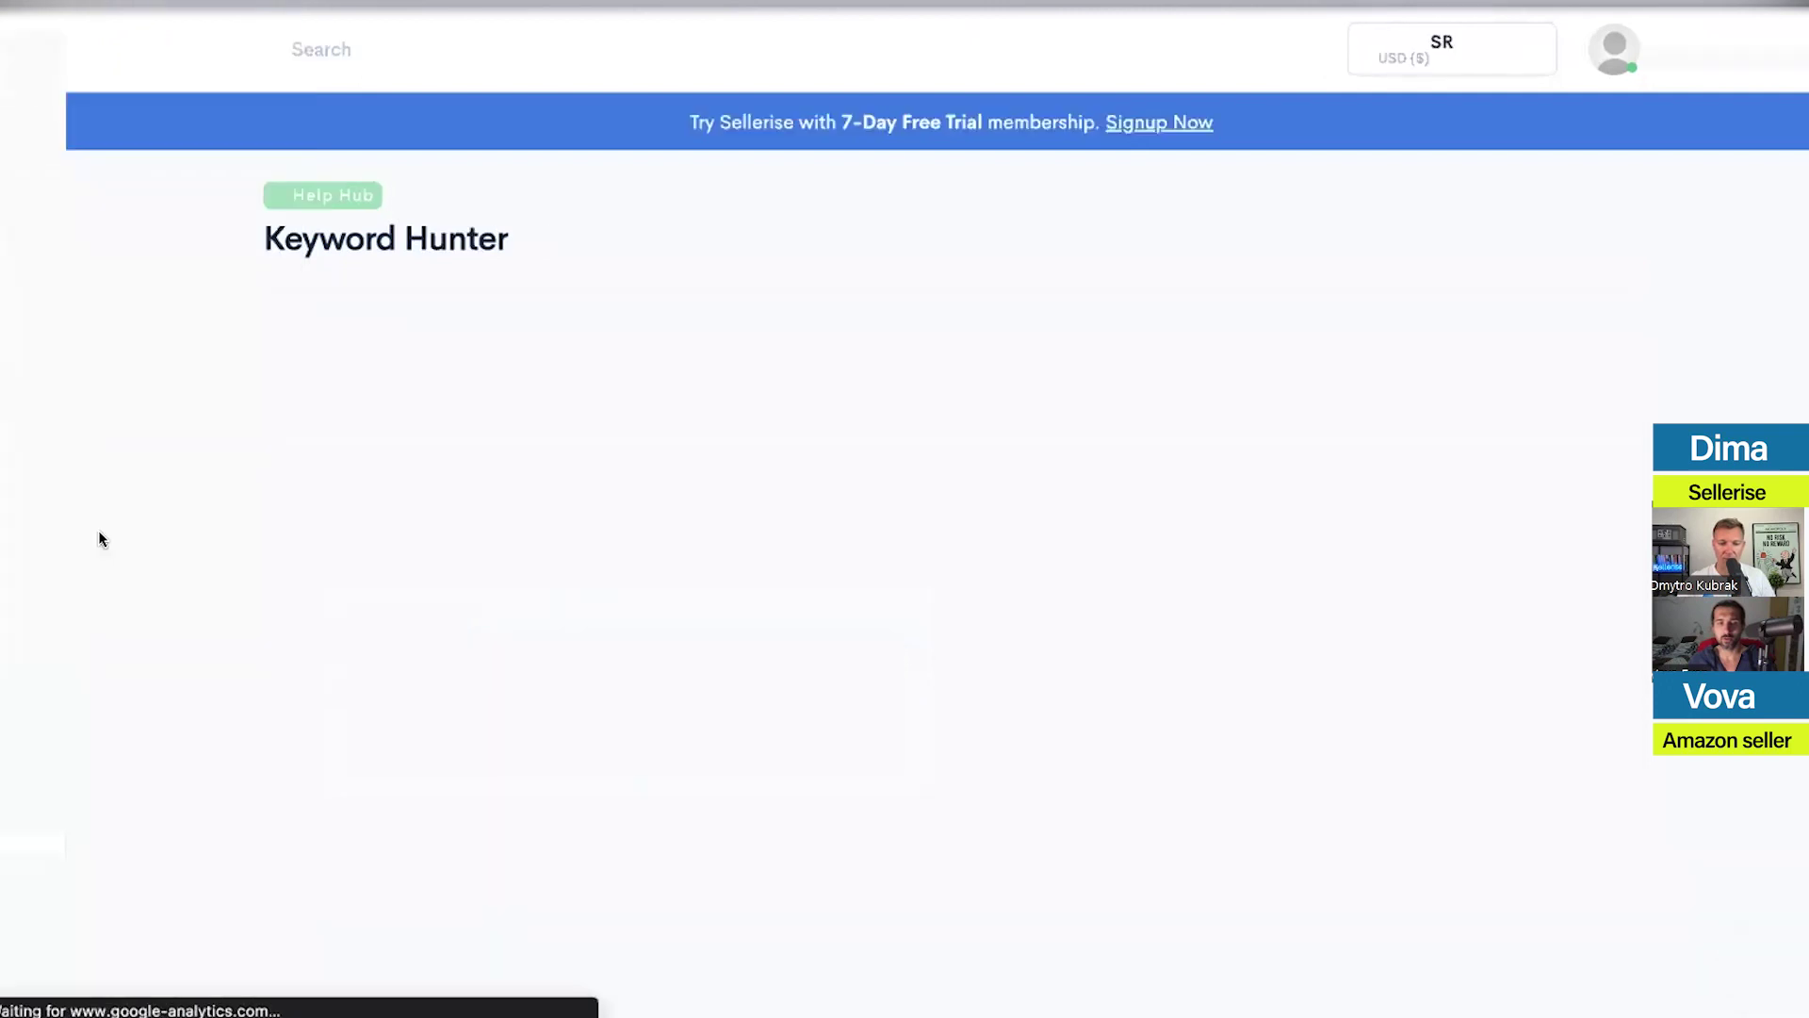
{"action": "left_click", "coordinate": [509, 744]}
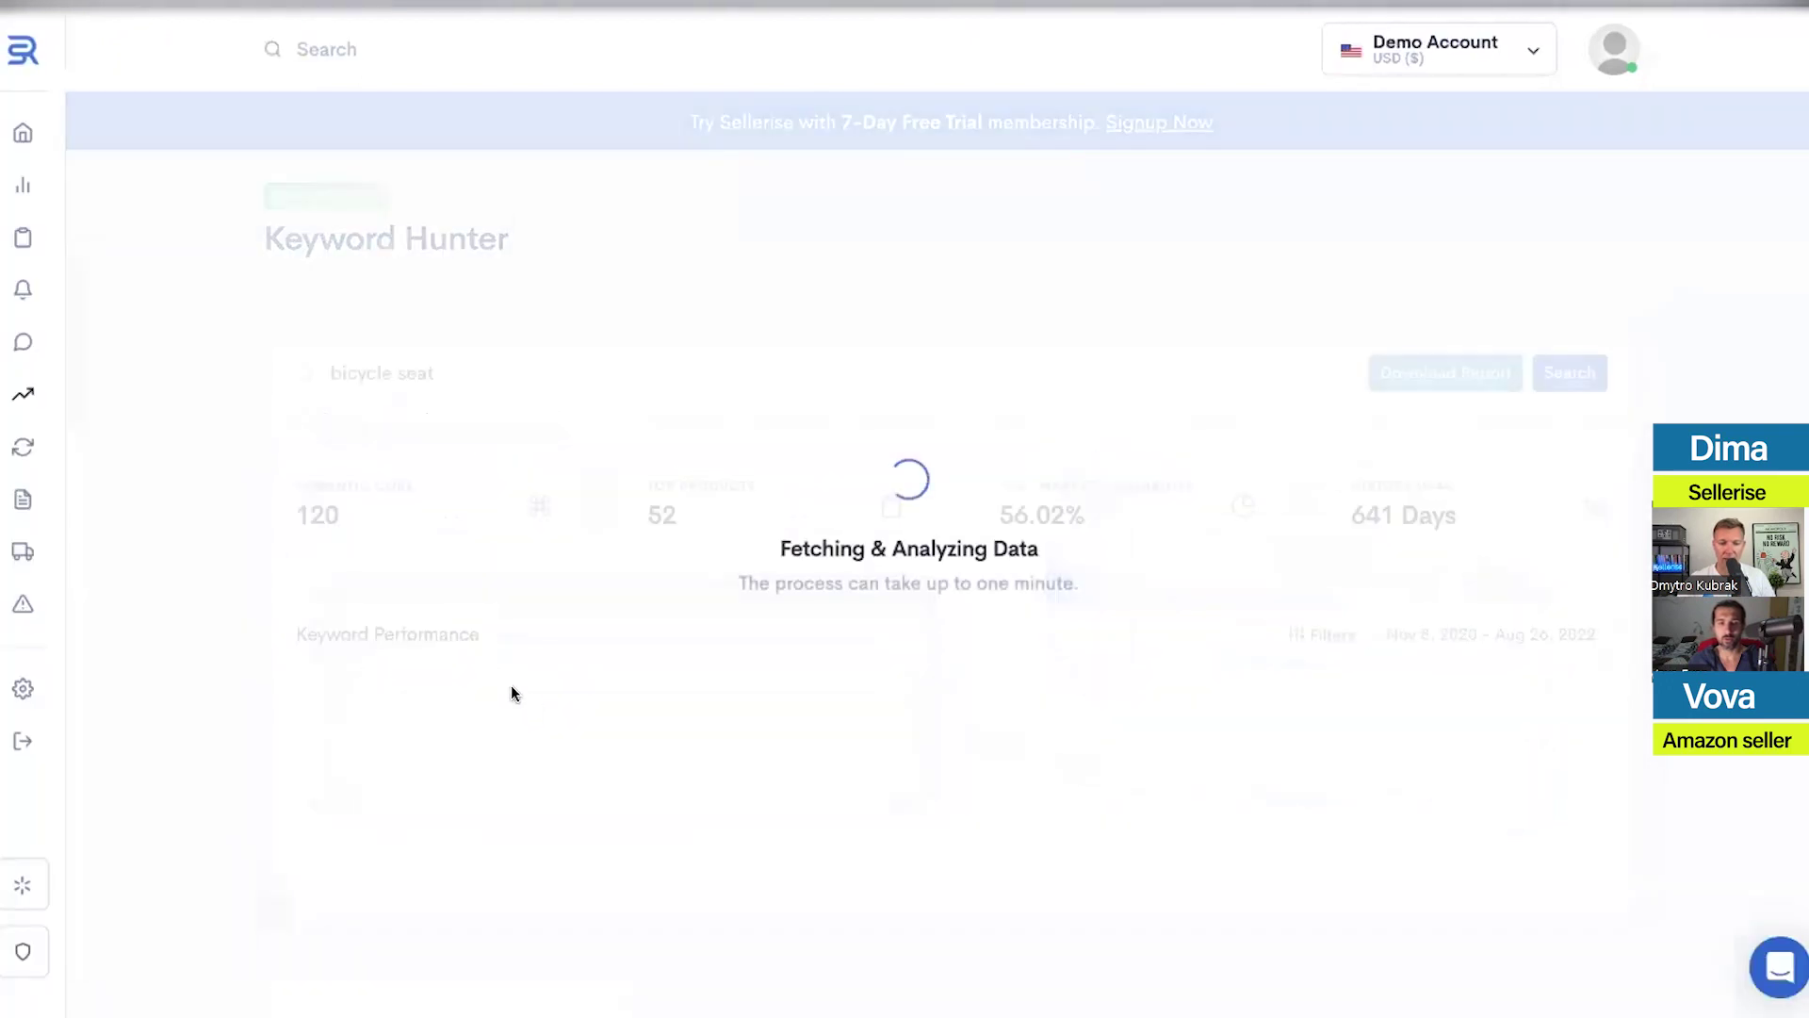
{"action": "scroll", "coordinate": [686, 653], "scroll_direction": "down", "scroll_amount": 5}
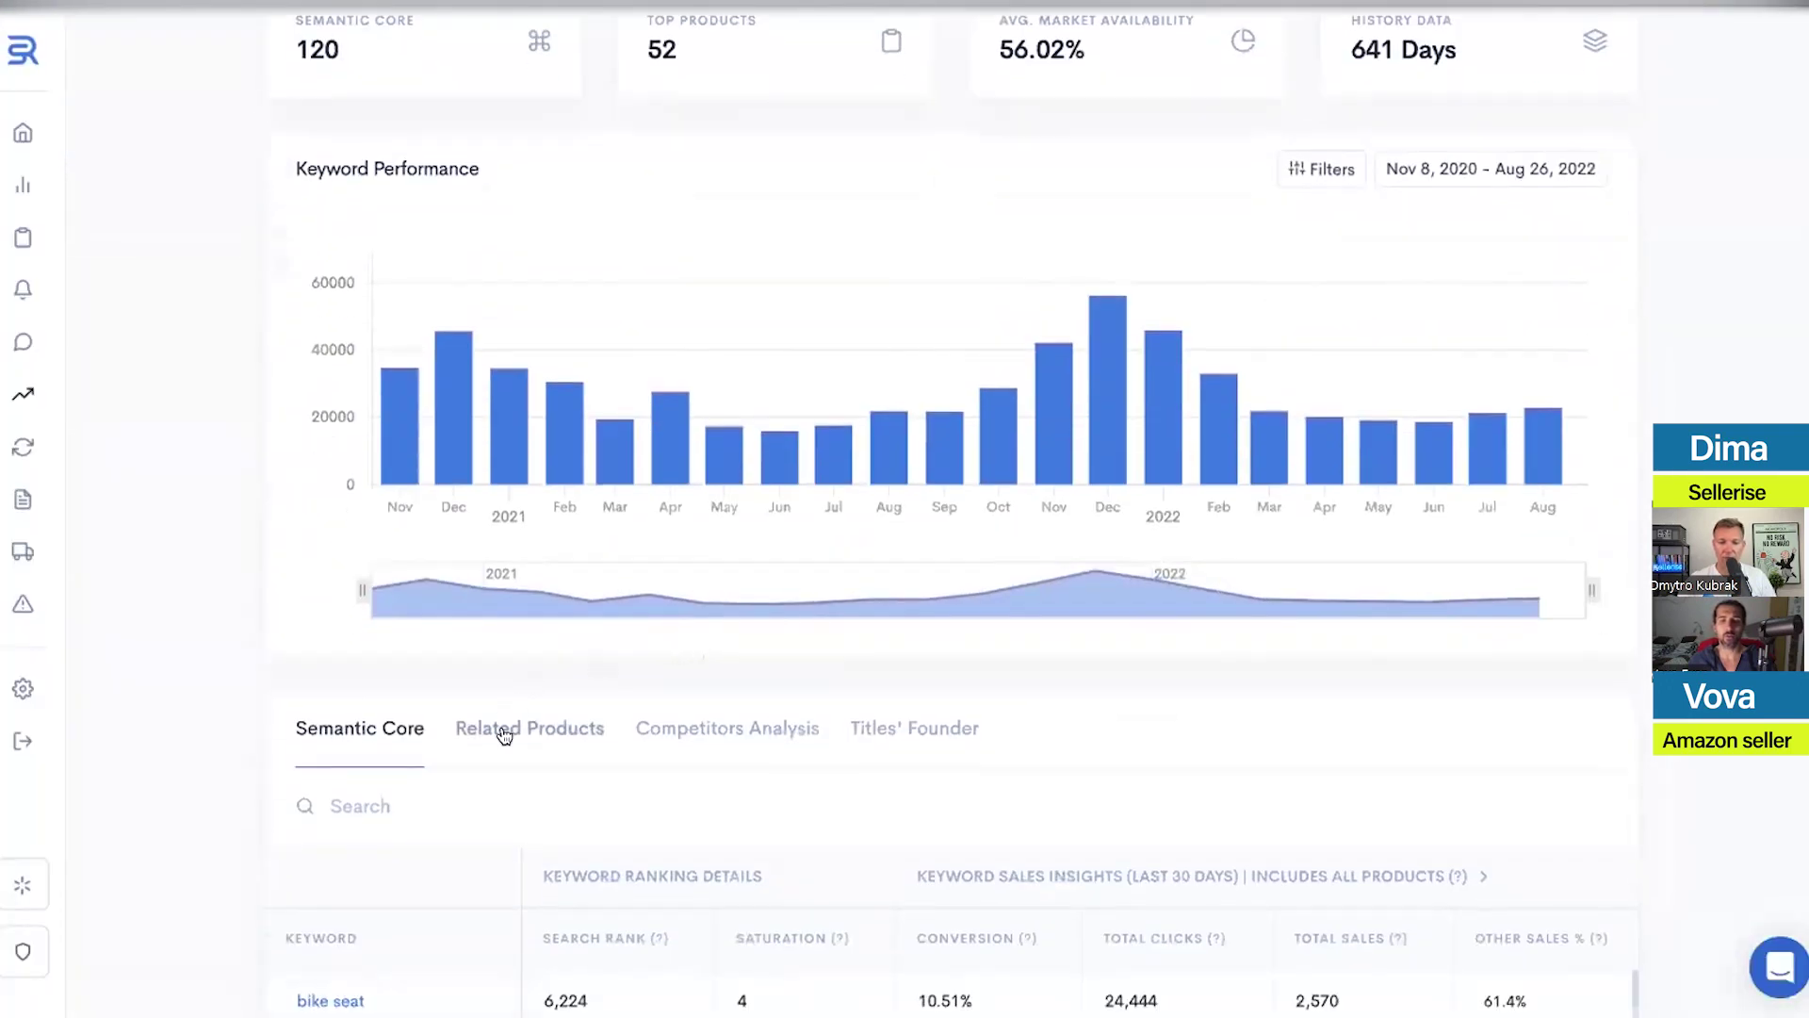
{"action": "left_click", "coordinate": [504, 733]}
{"action": "scroll", "coordinate": [203, 648], "scroll_direction": "down", "scroll_amount": 5}
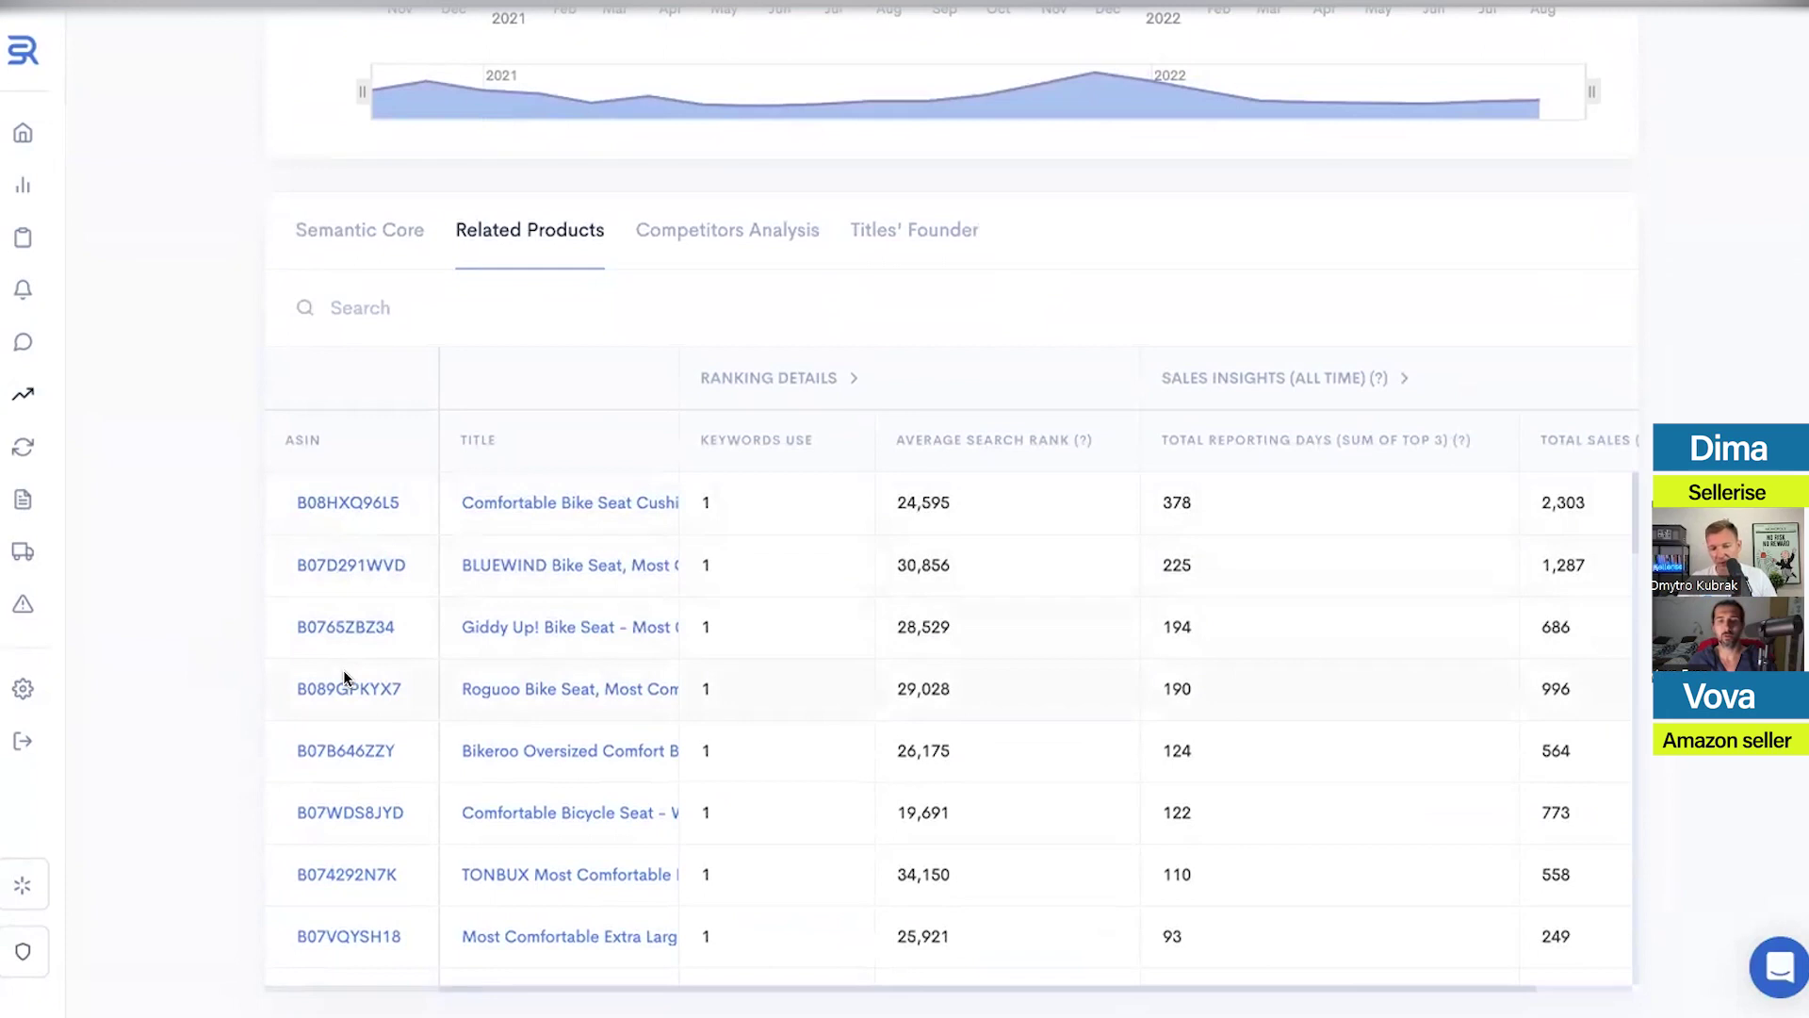
Run the Keyword Re-Ranker analysis for ASIN B0765ZBZ34 and review its Semantic Core / Top figure and performance chart
{"action": "left_click", "coordinate": [133, 569]}
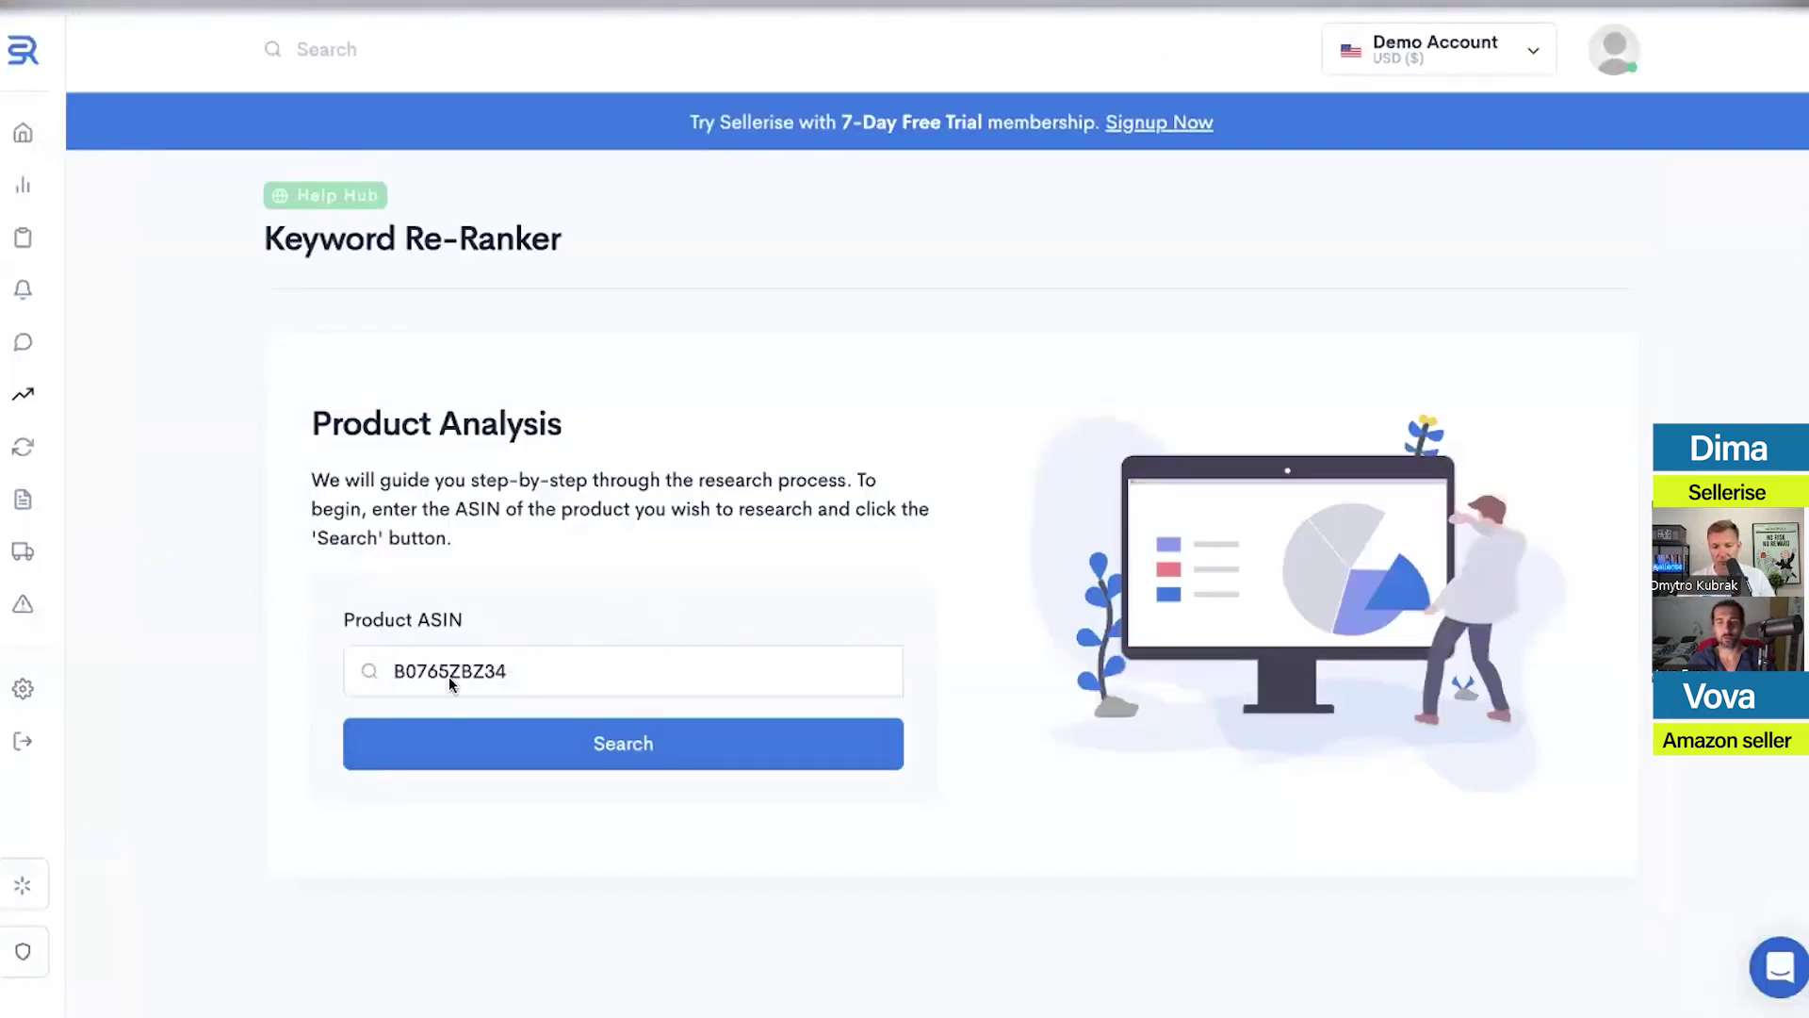
{"action": "left_click", "coordinate": [659, 744]}
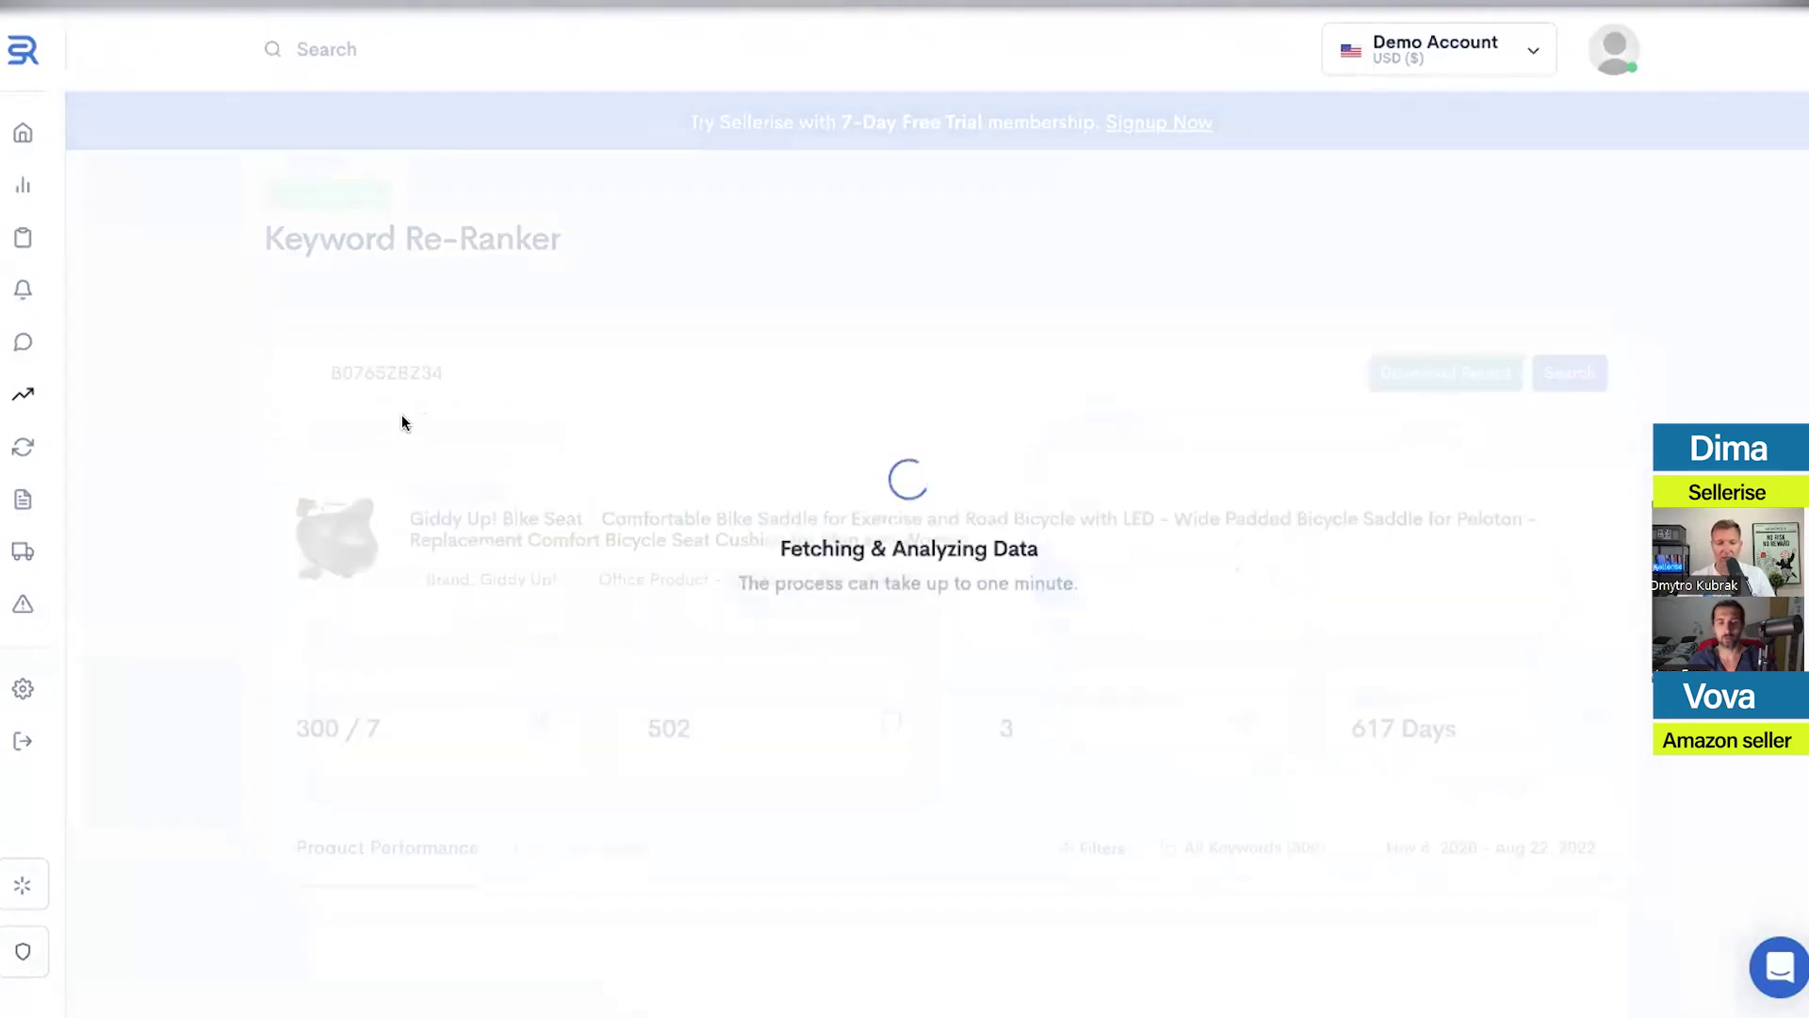
{"action": "scroll", "coordinate": [223, 493], "scroll_direction": "down", "scroll_amount": 4}
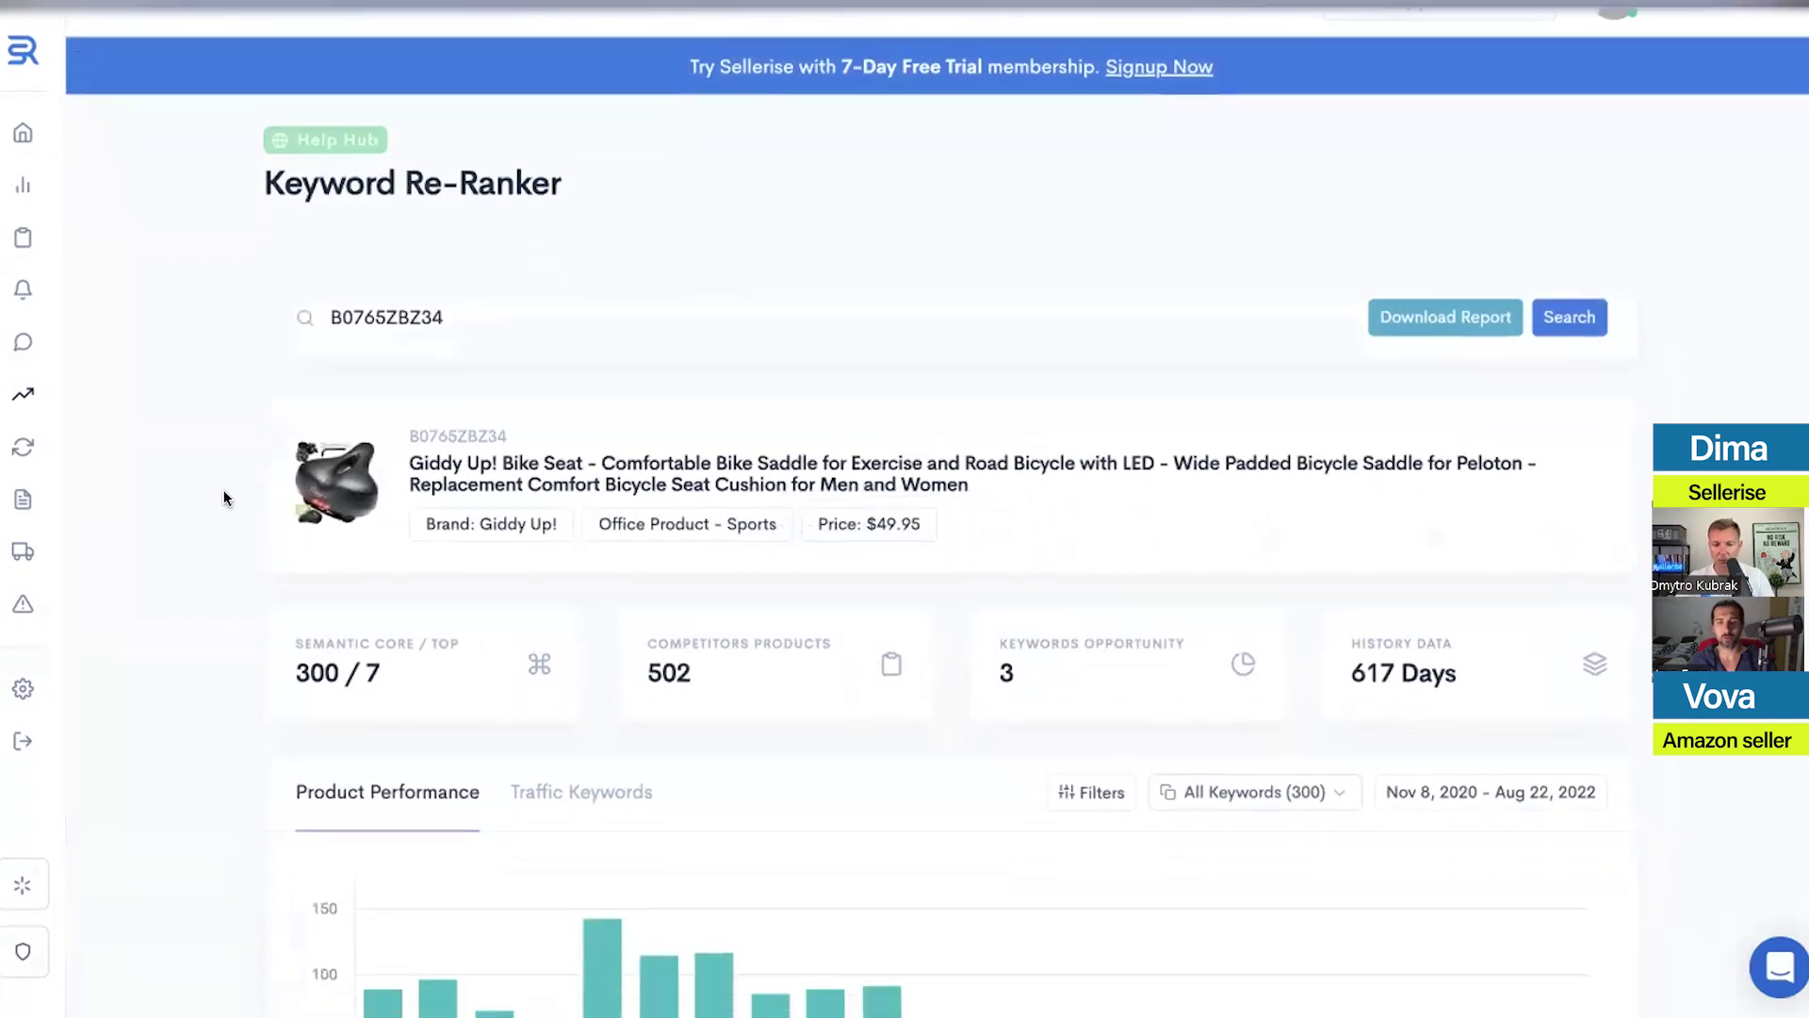
{"action": "left_click_drag", "start_coordinate": [292, 346], "coordinate": [410, 386]}
{"action": "left_click", "coordinate": [410, 386]}
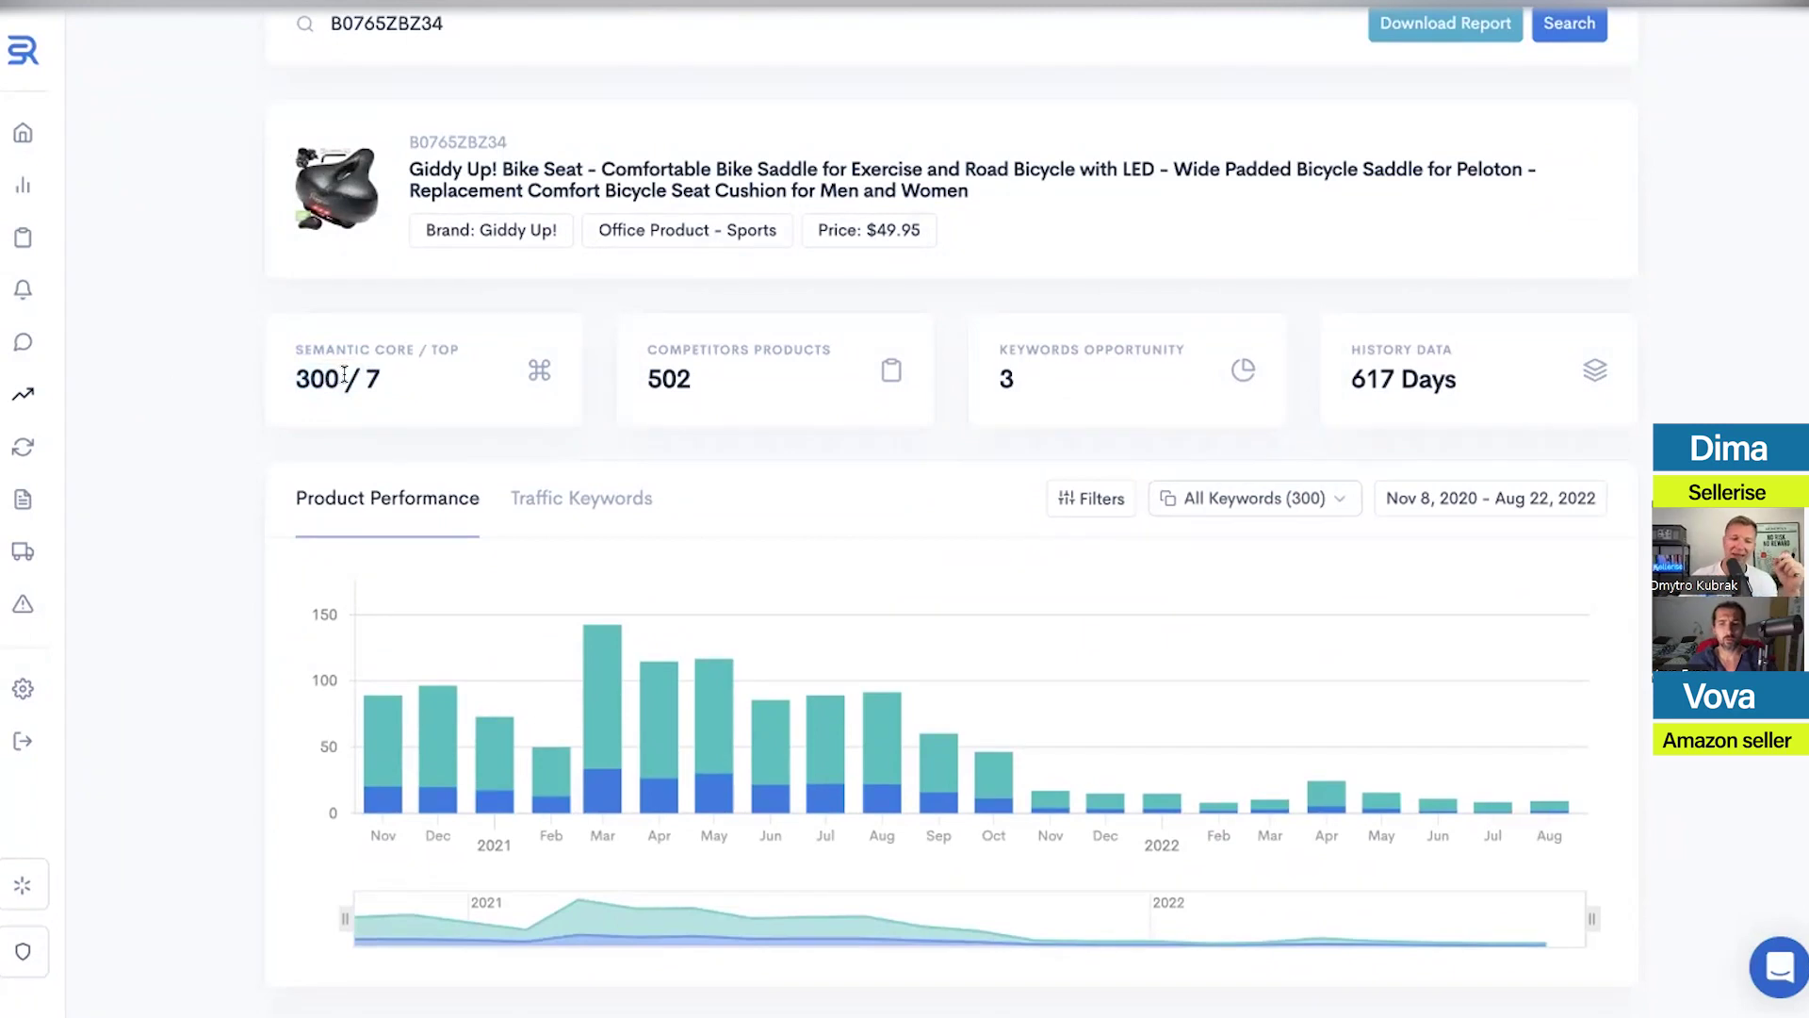
{"action": "left_click_drag", "start_coordinate": [340, 374], "coordinate": [288, 377]}
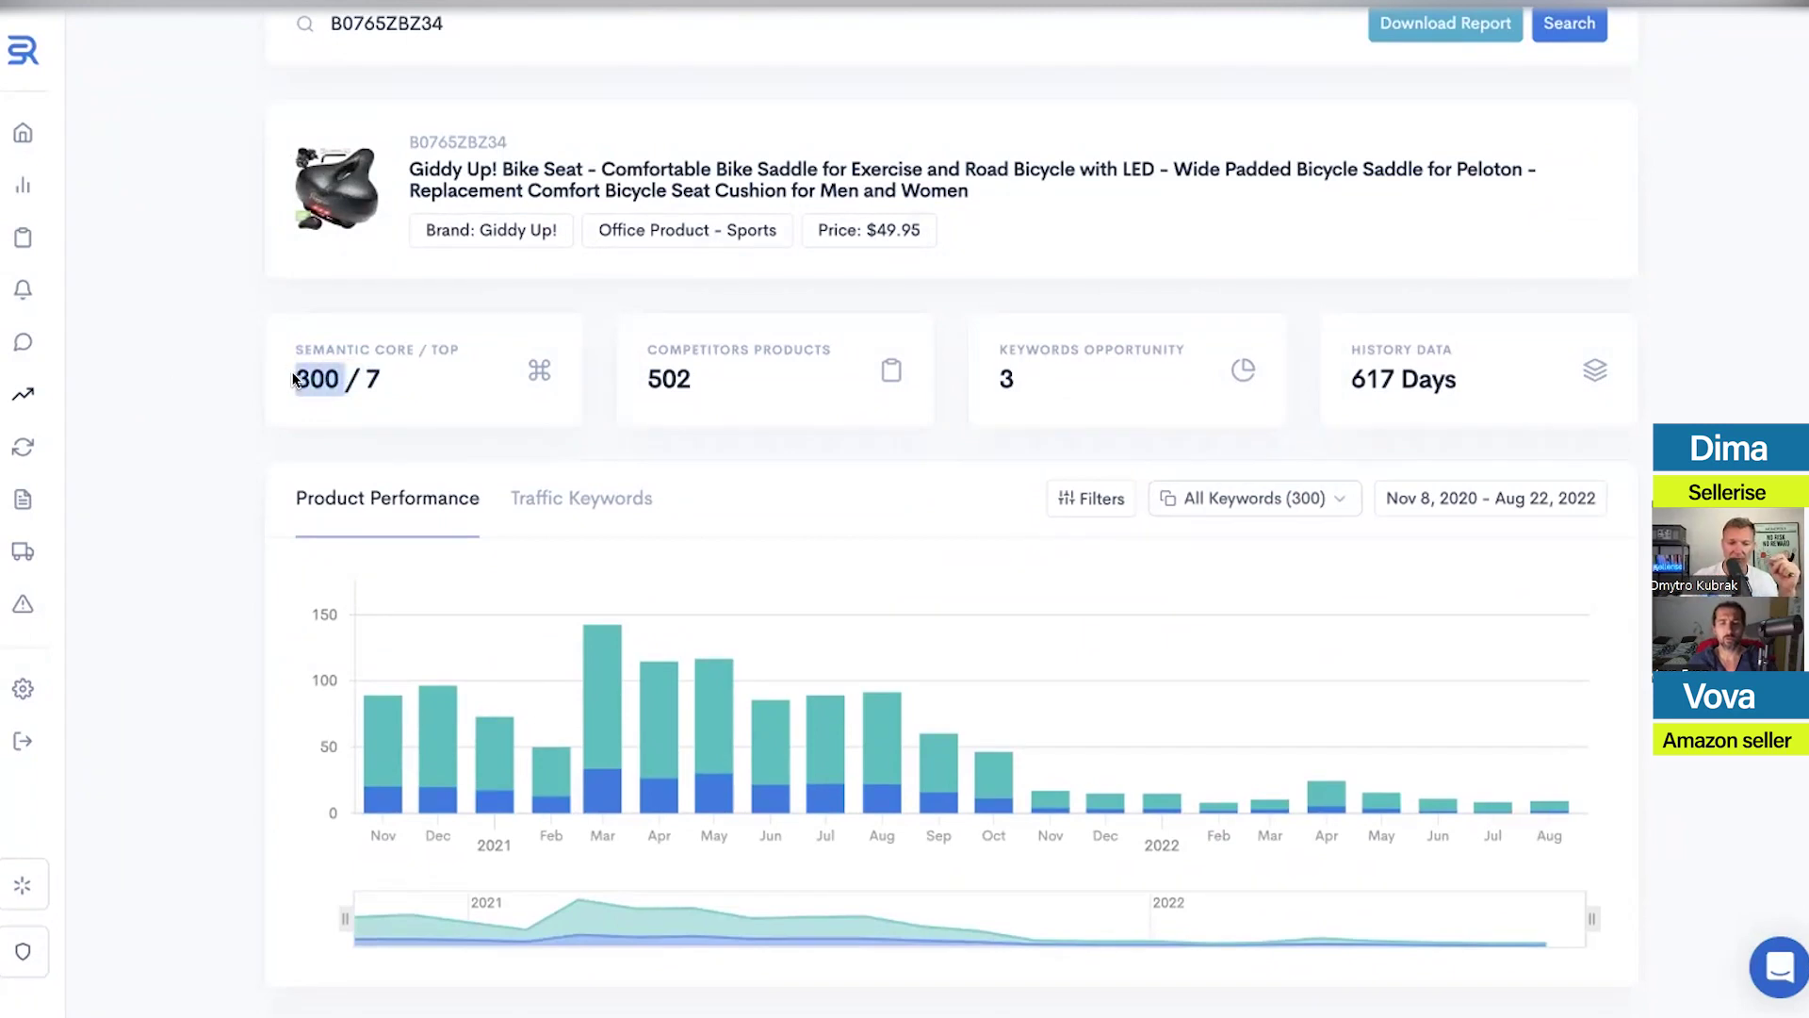
{"action": "left_click", "coordinate": [262, 377]}
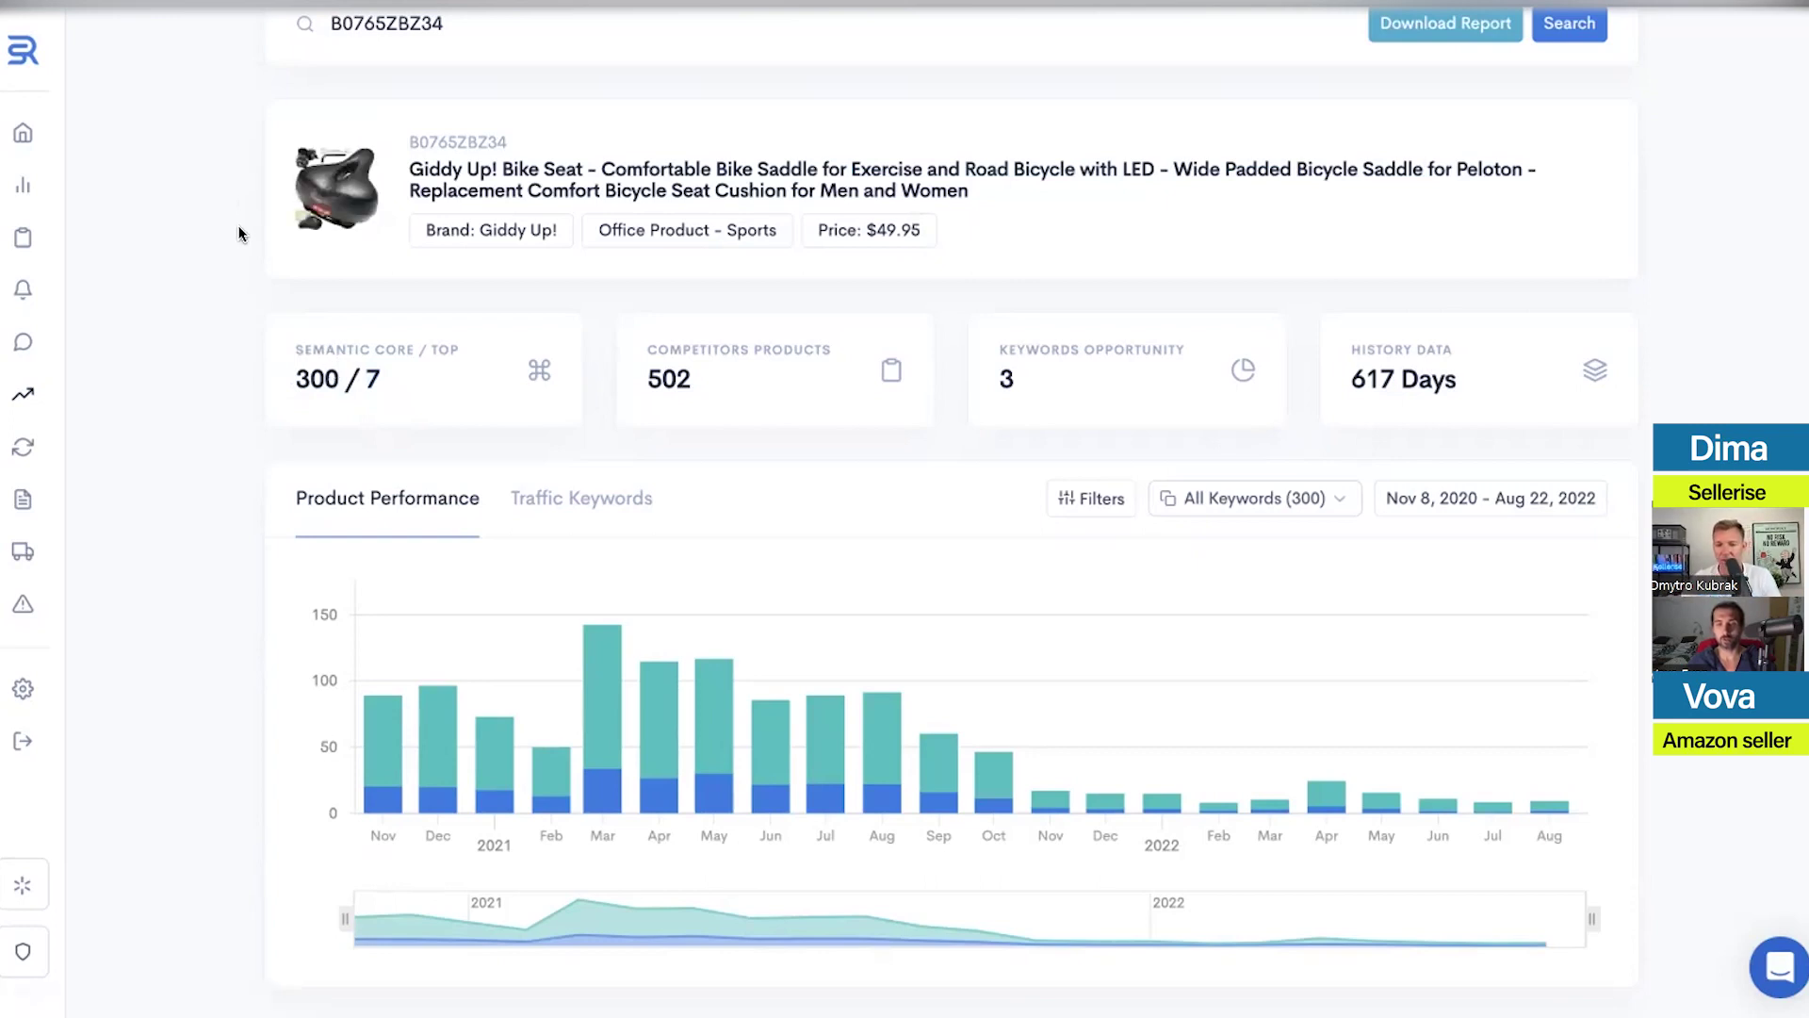
Filter the product's Semantic Core table to Top Keywords, review them, and restore the All Keywords view
{"action": "scroll", "coordinate": [232, 240], "scroll_direction": "down", "scroll_amount": 9}
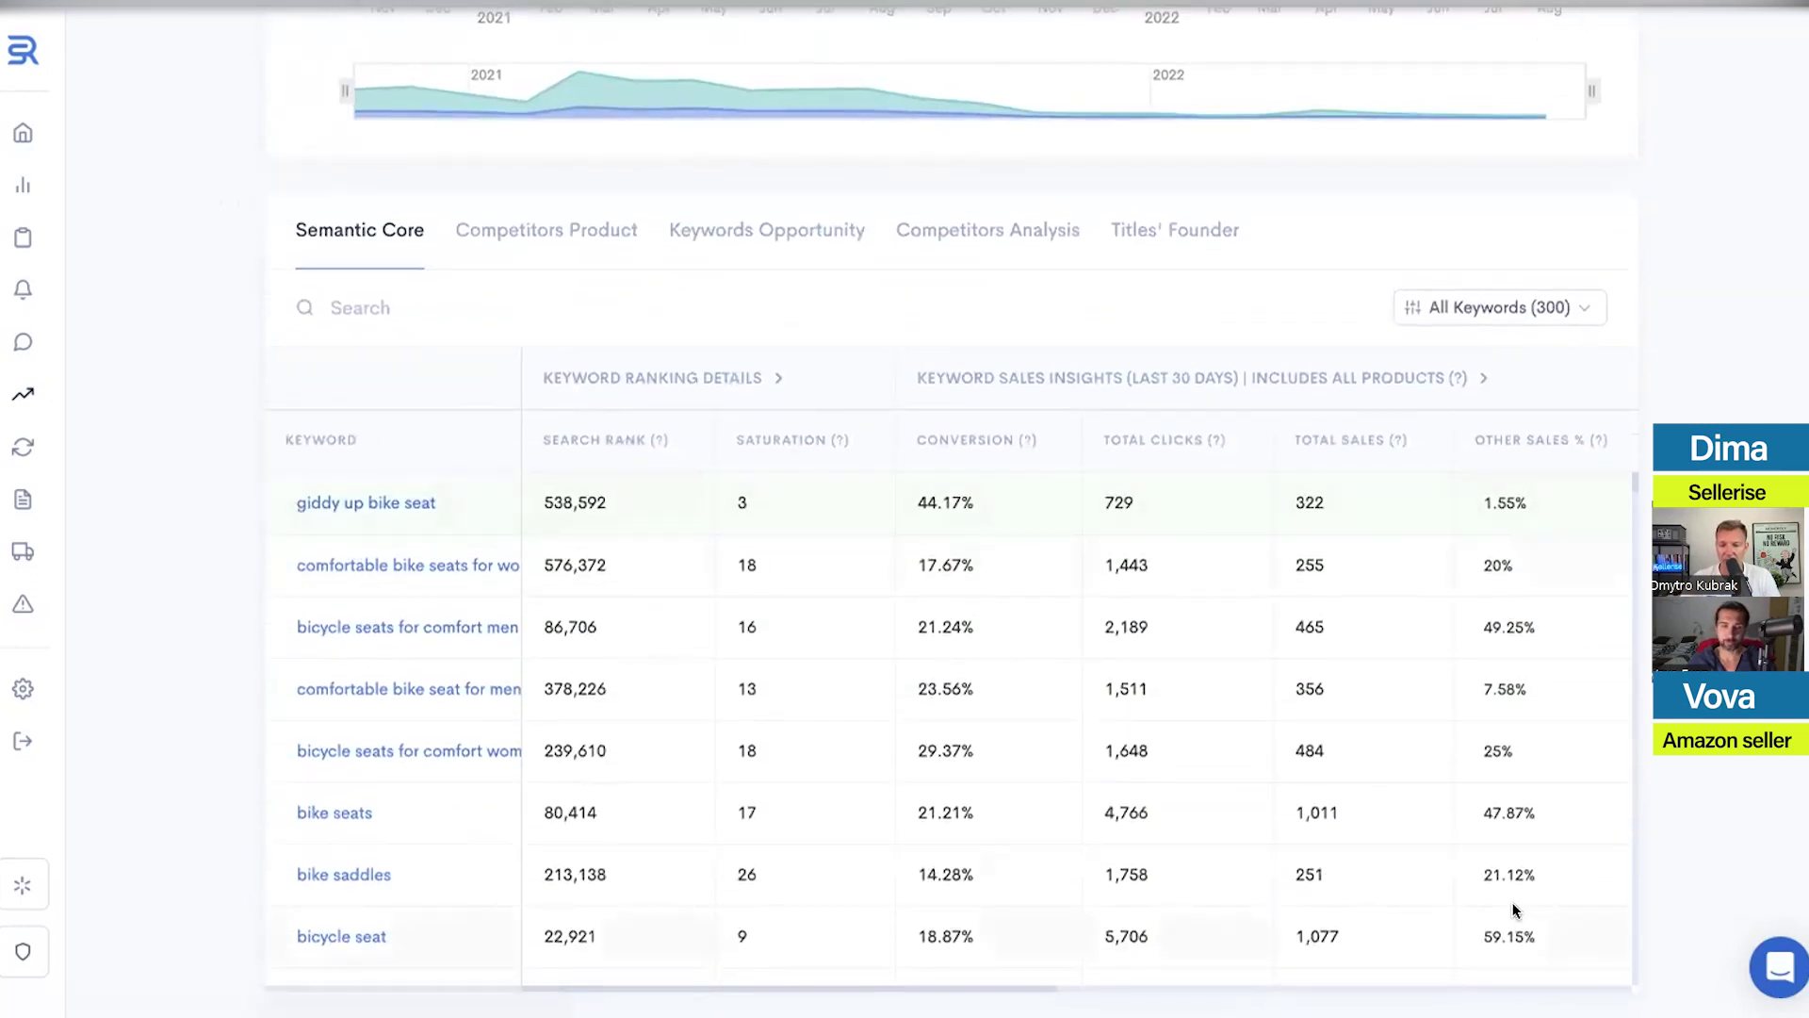
{"action": "left_click", "coordinate": [1594, 308]}
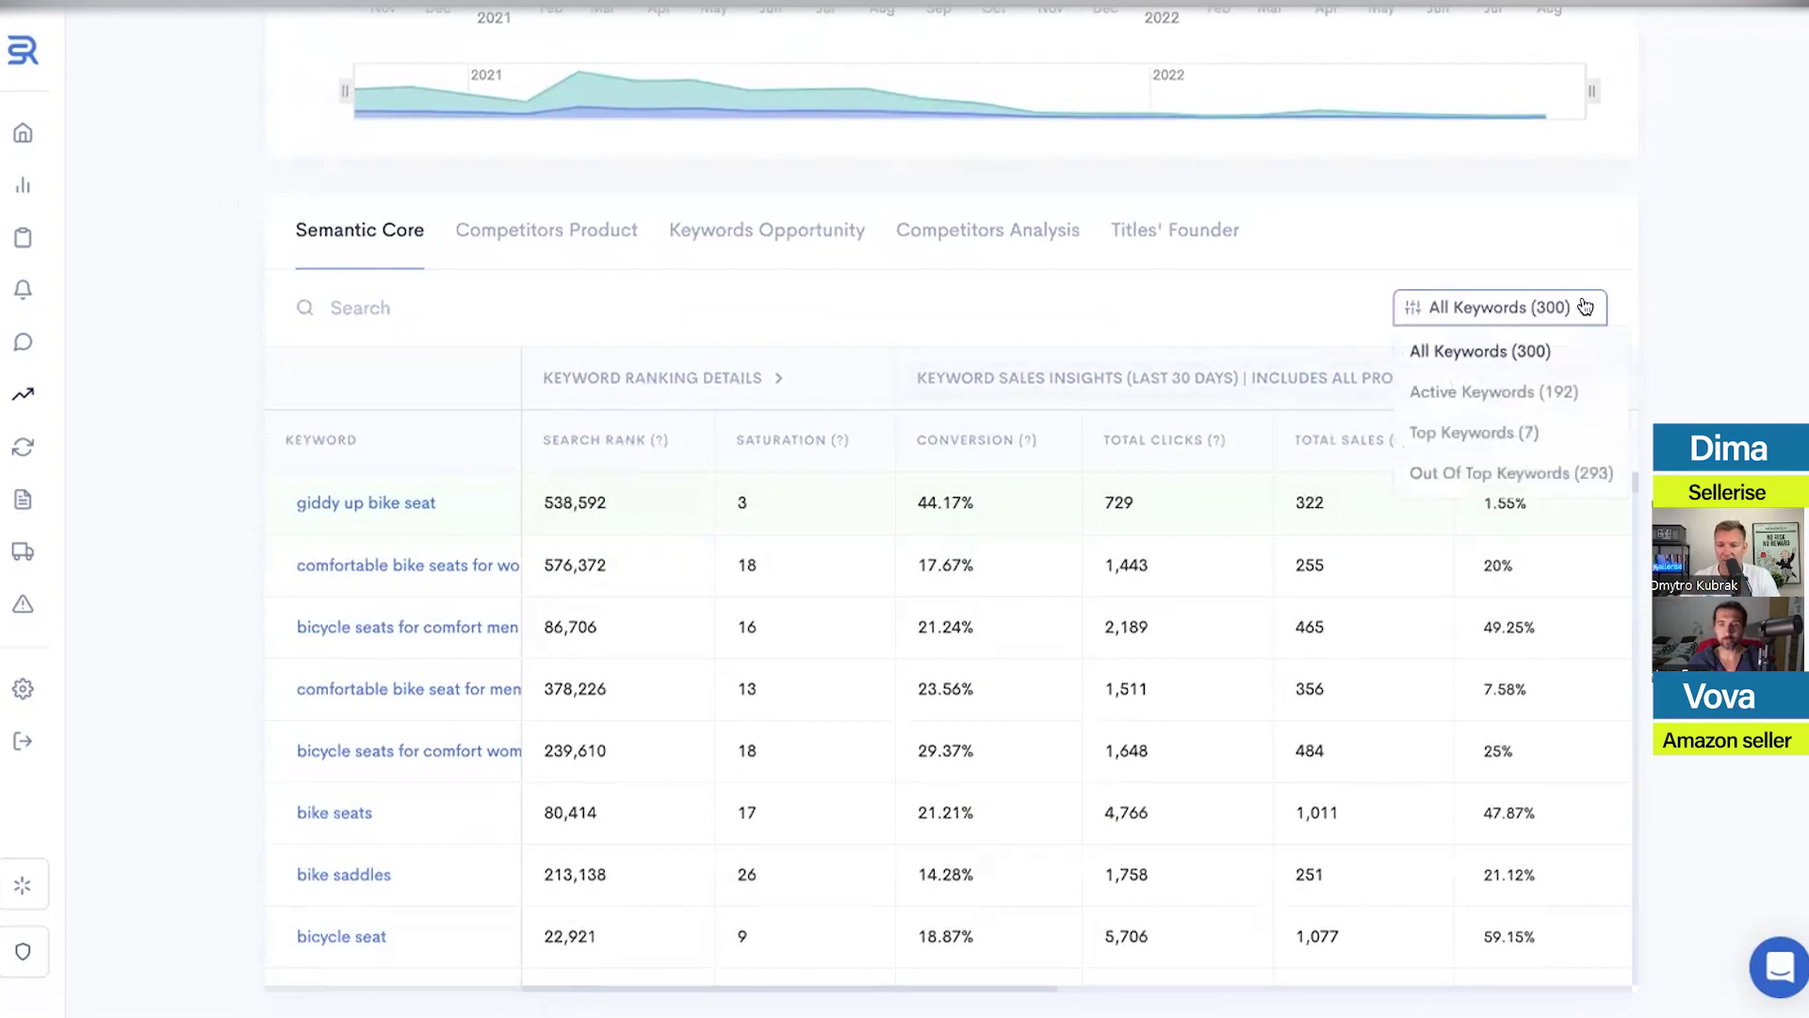
{"action": "left_click", "coordinate": [1519, 432]}
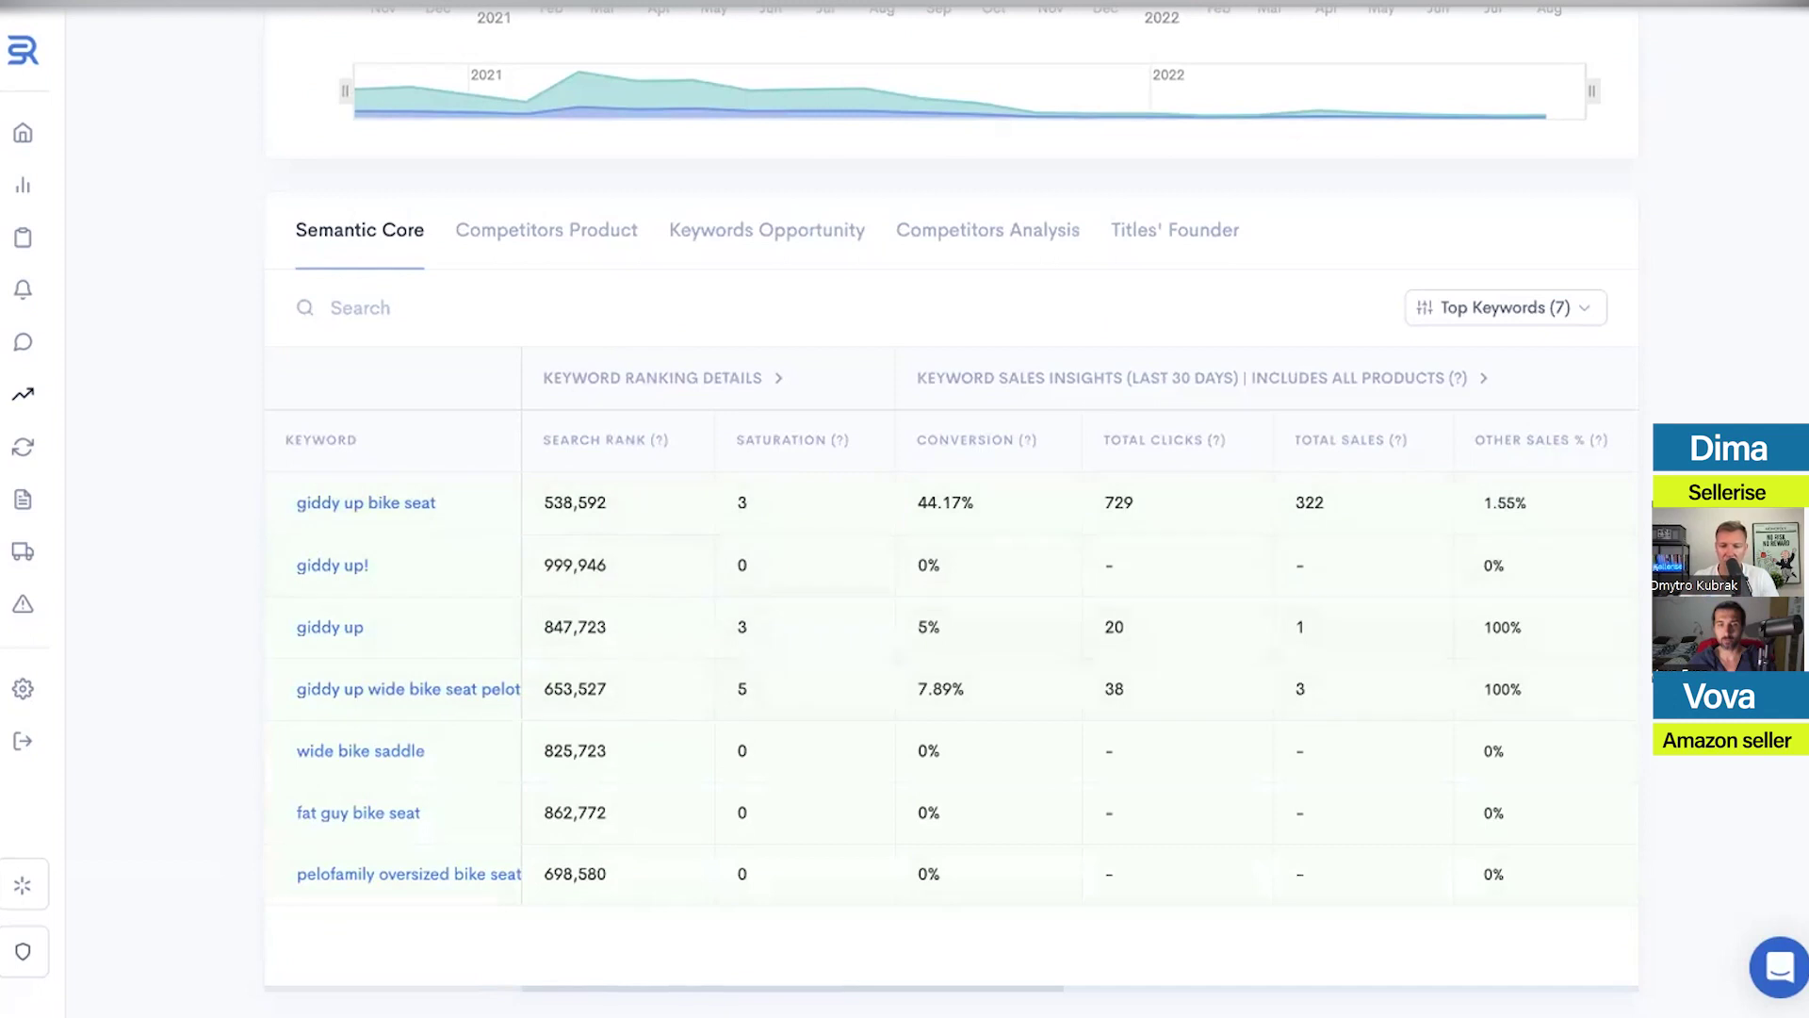
{"action": "left_click", "coordinate": [1506, 307]}
{"action": "left_click", "coordinate": [1495, 351]}
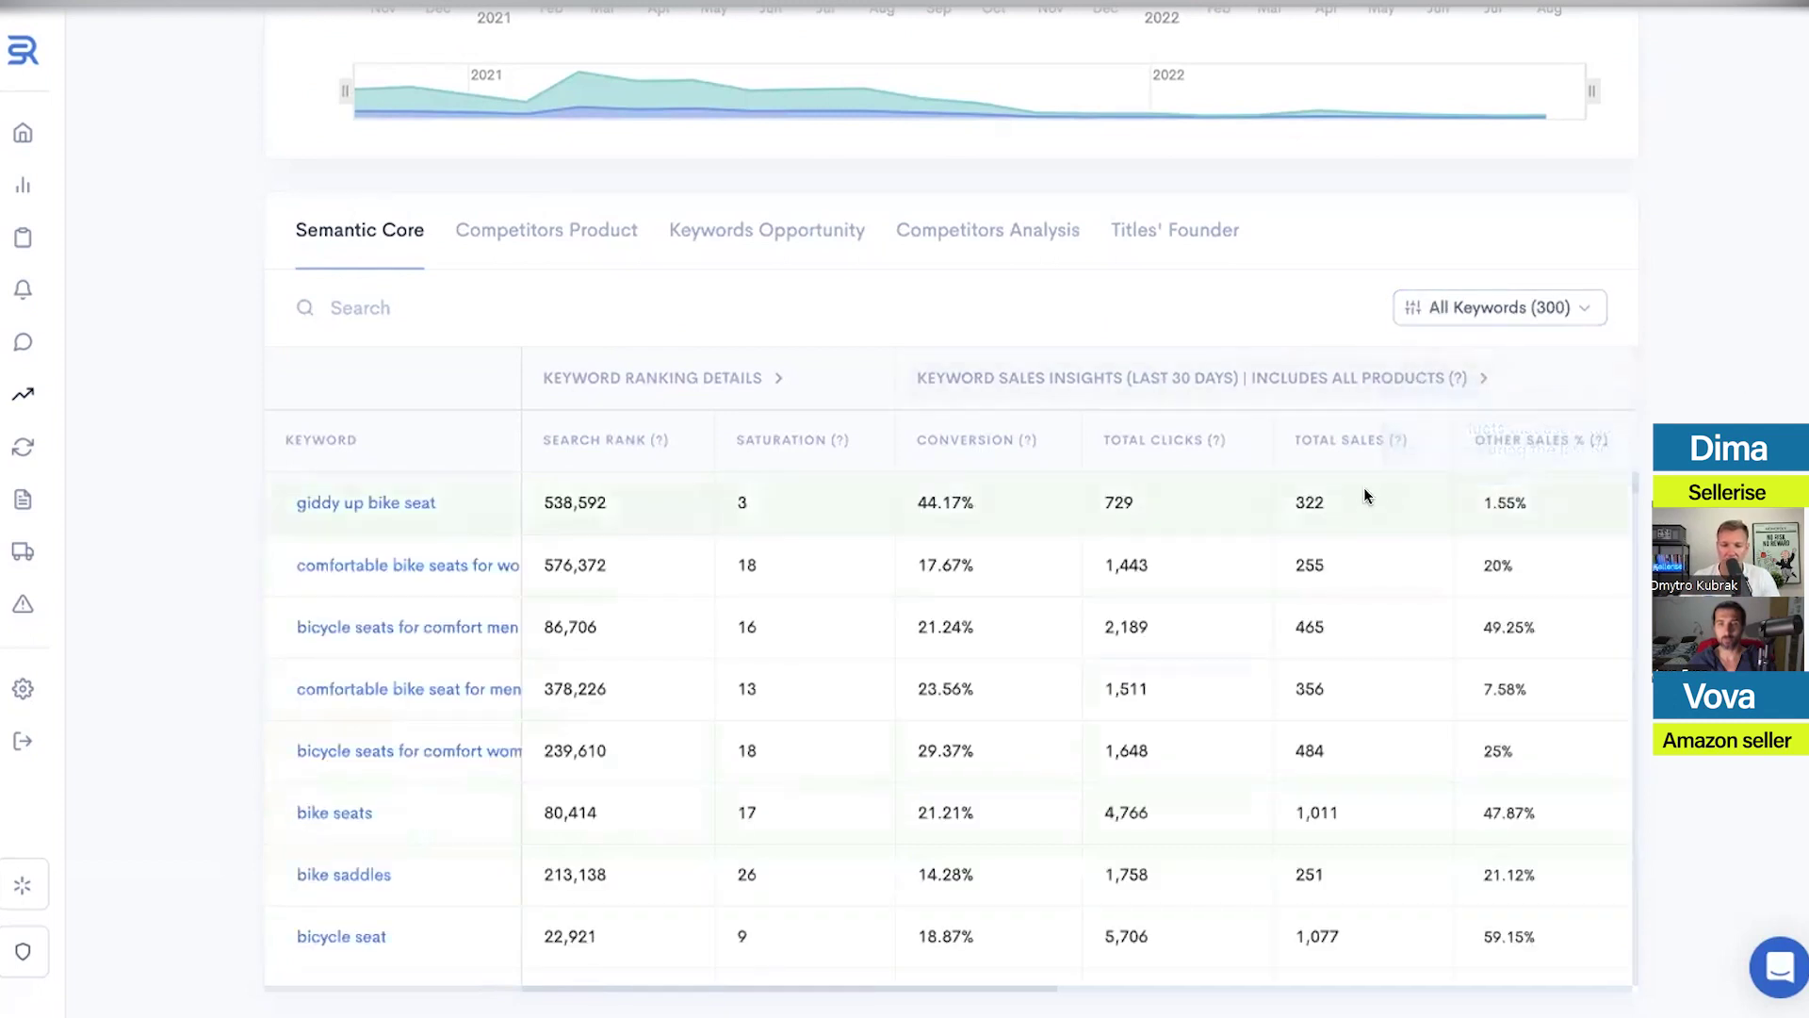
Examine the product-only sales insights per keyword: total reporting days, total sales, and the product and keyword last-appear dates
{"action": "scroll", "coordinate": [1372, 496], "scroll_direction": "right", "scroll_amount": 8}
{"action": "scroll", "coordinate": [1378, 494], "scroll_direction": "right", "scroll_amount": 5}
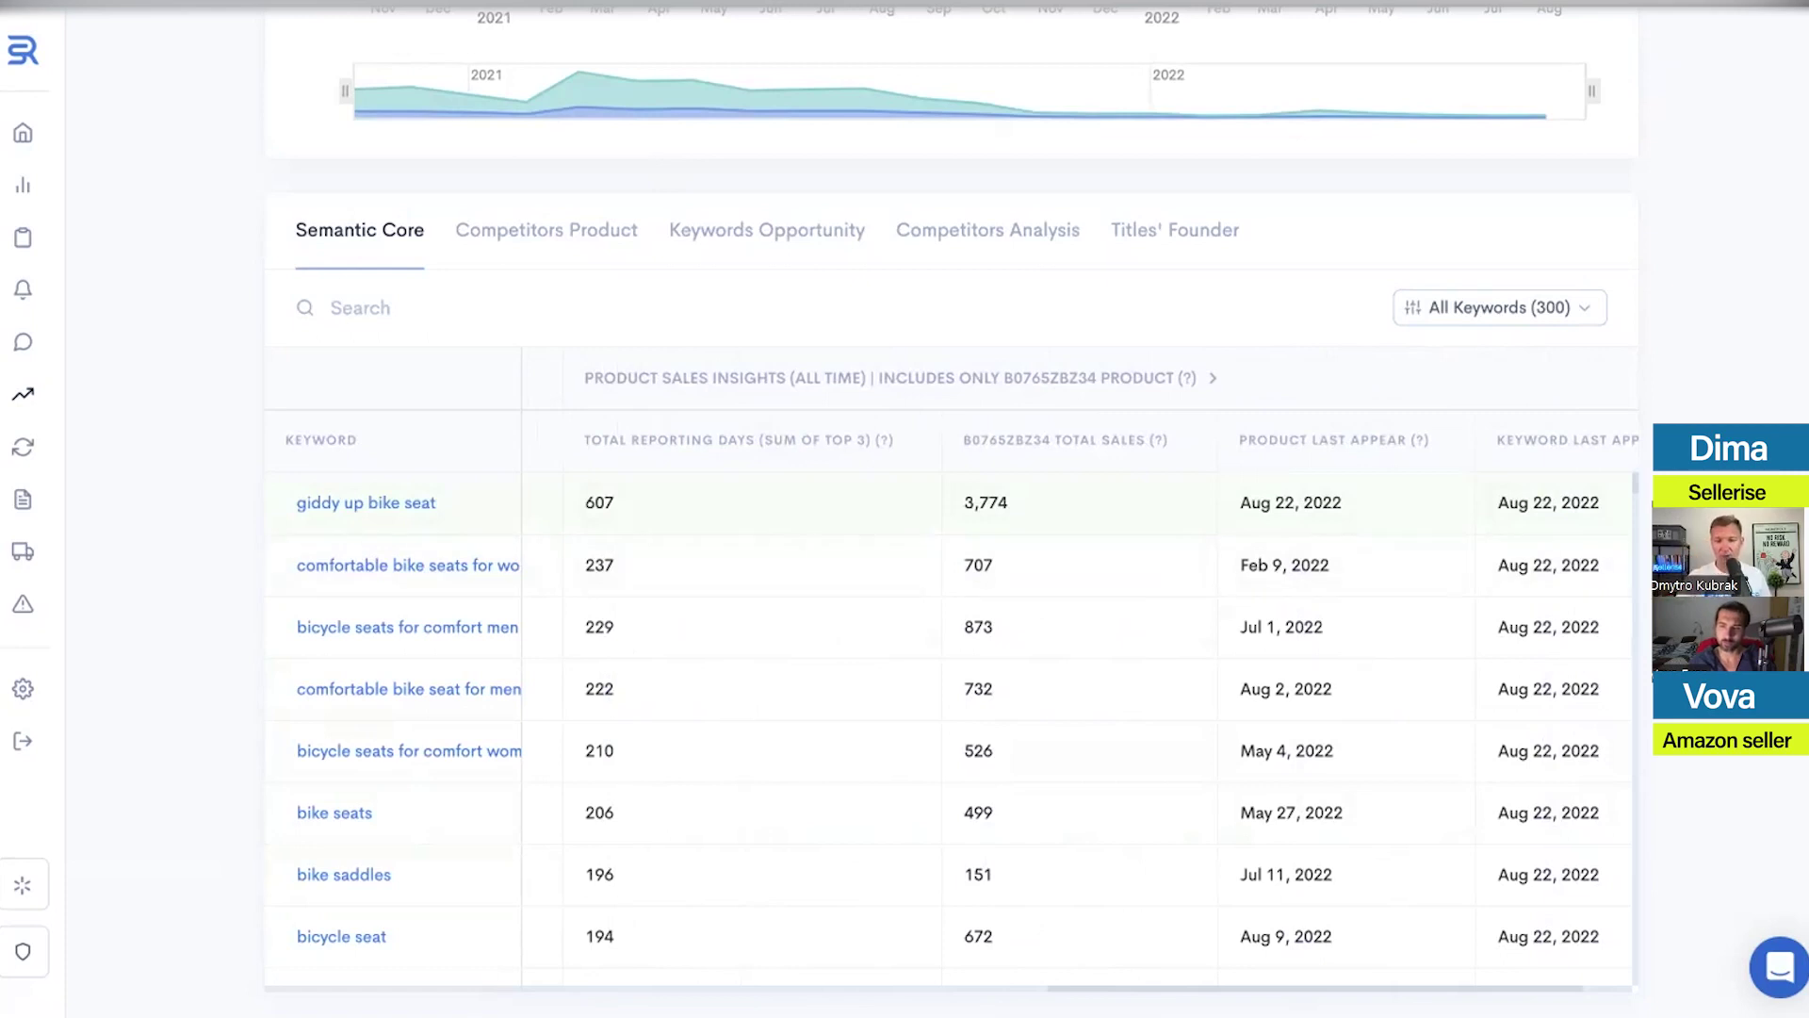
{"action": "scroll", "coordinate": [994, 328], "scroll_direction": "up", "scroll_amount": 10}
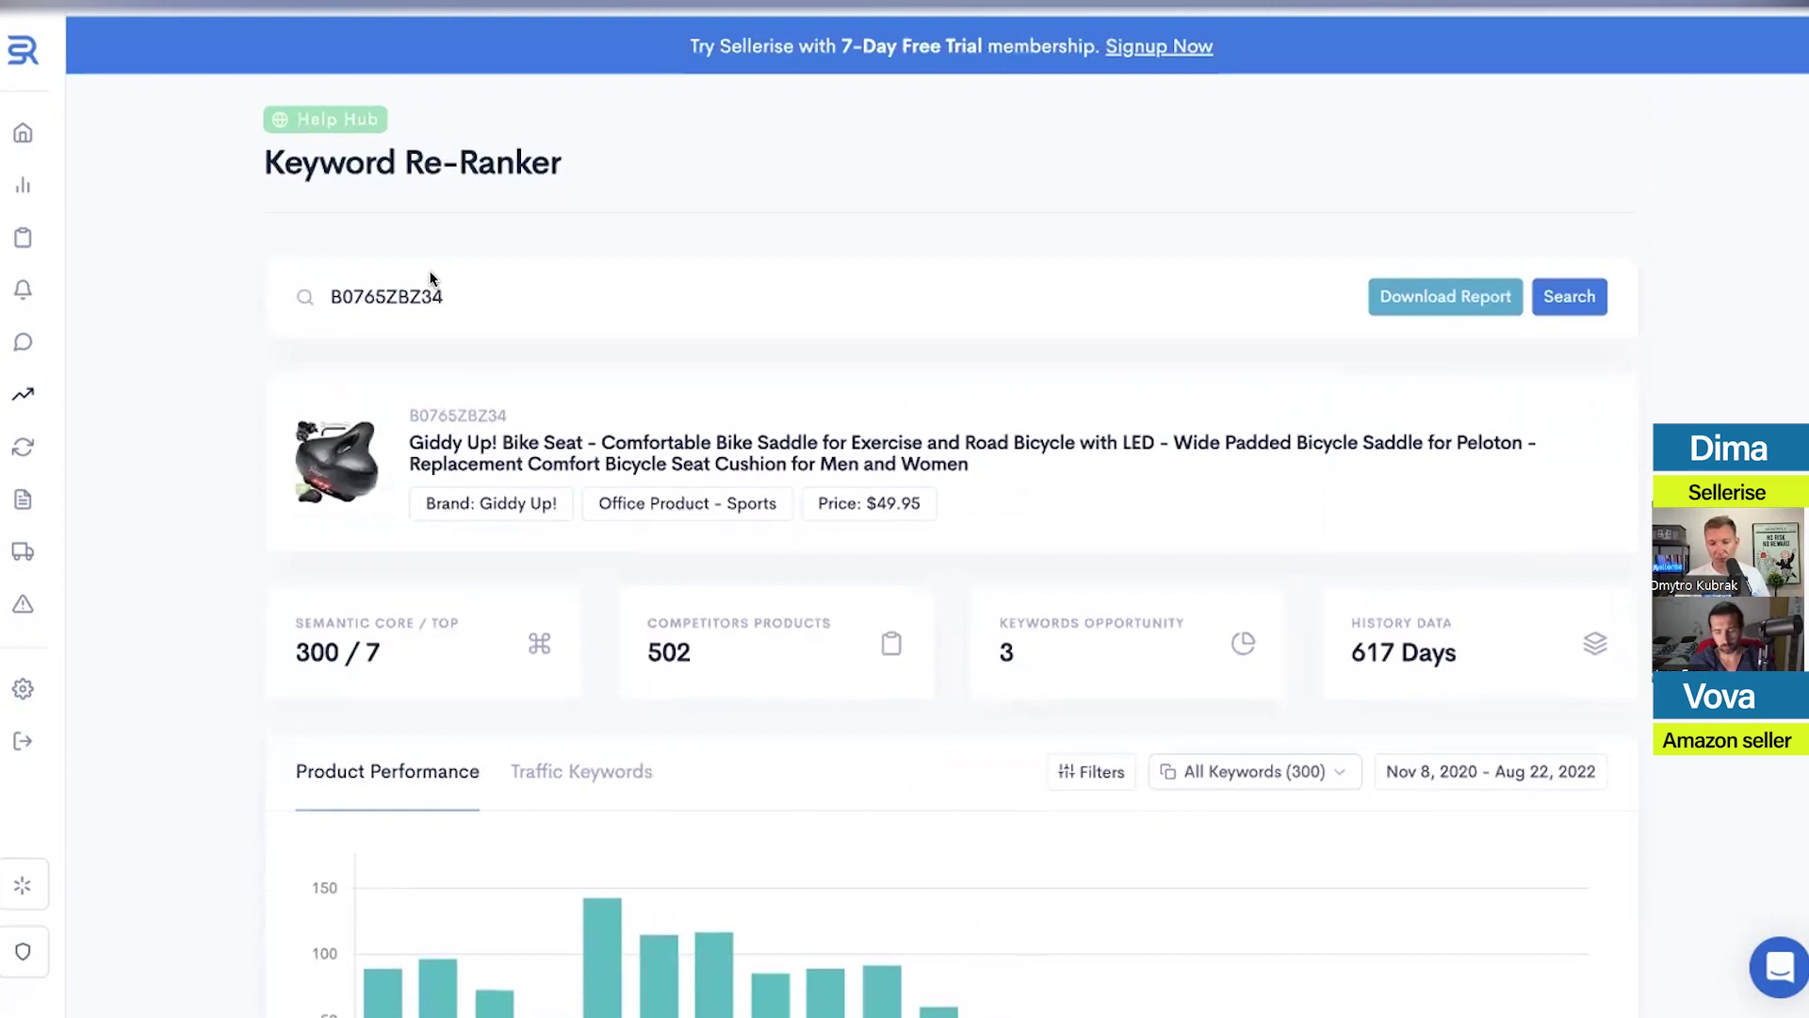
{"action": "scroll", "coordinate": [1673, 394], "scroll_direction": "down", "scroll_amount": 10}
{"action": "scroll", "coordinate": [1675, 398], "scroll_direction": "down", "scroll_amount": 1}
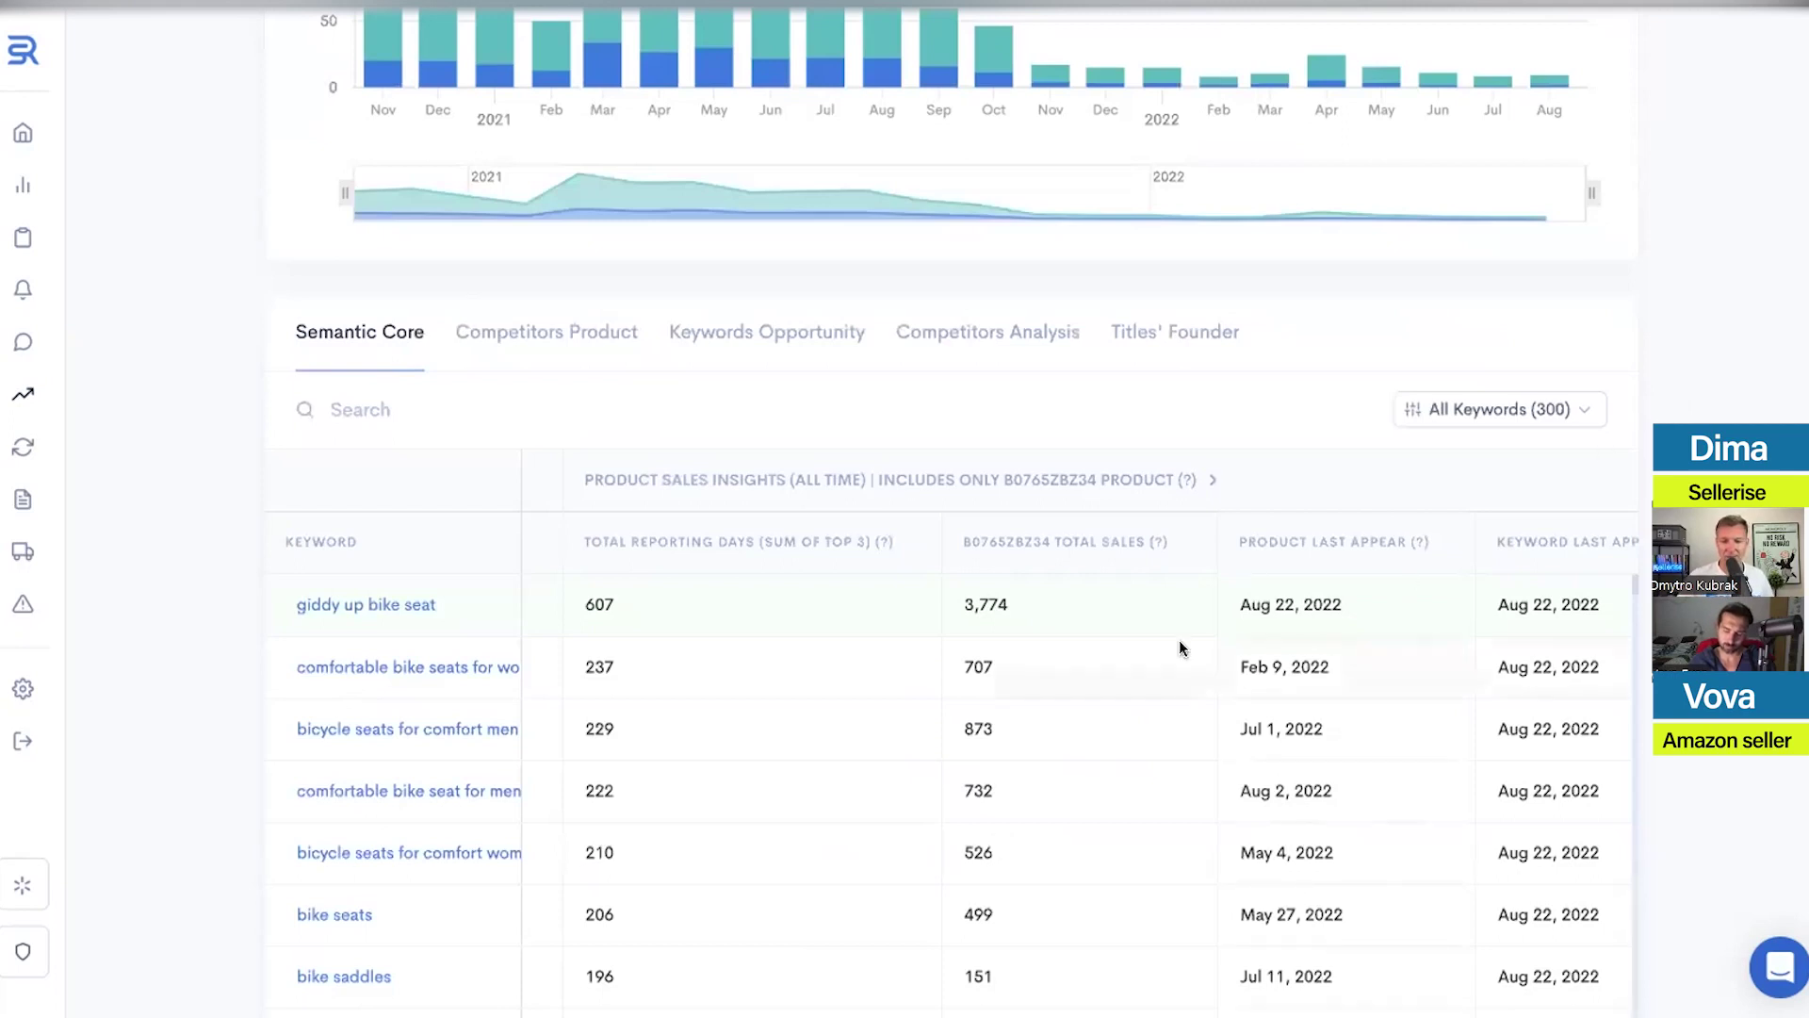
{"action": "scroll", "coordinate": [975, 702], "scroll_direction": "down", "scroll_amount": 2}
{"action": "scroll", "coordinate": [977, 699], "scroll_direction": "up", "scroll_amount": 3}
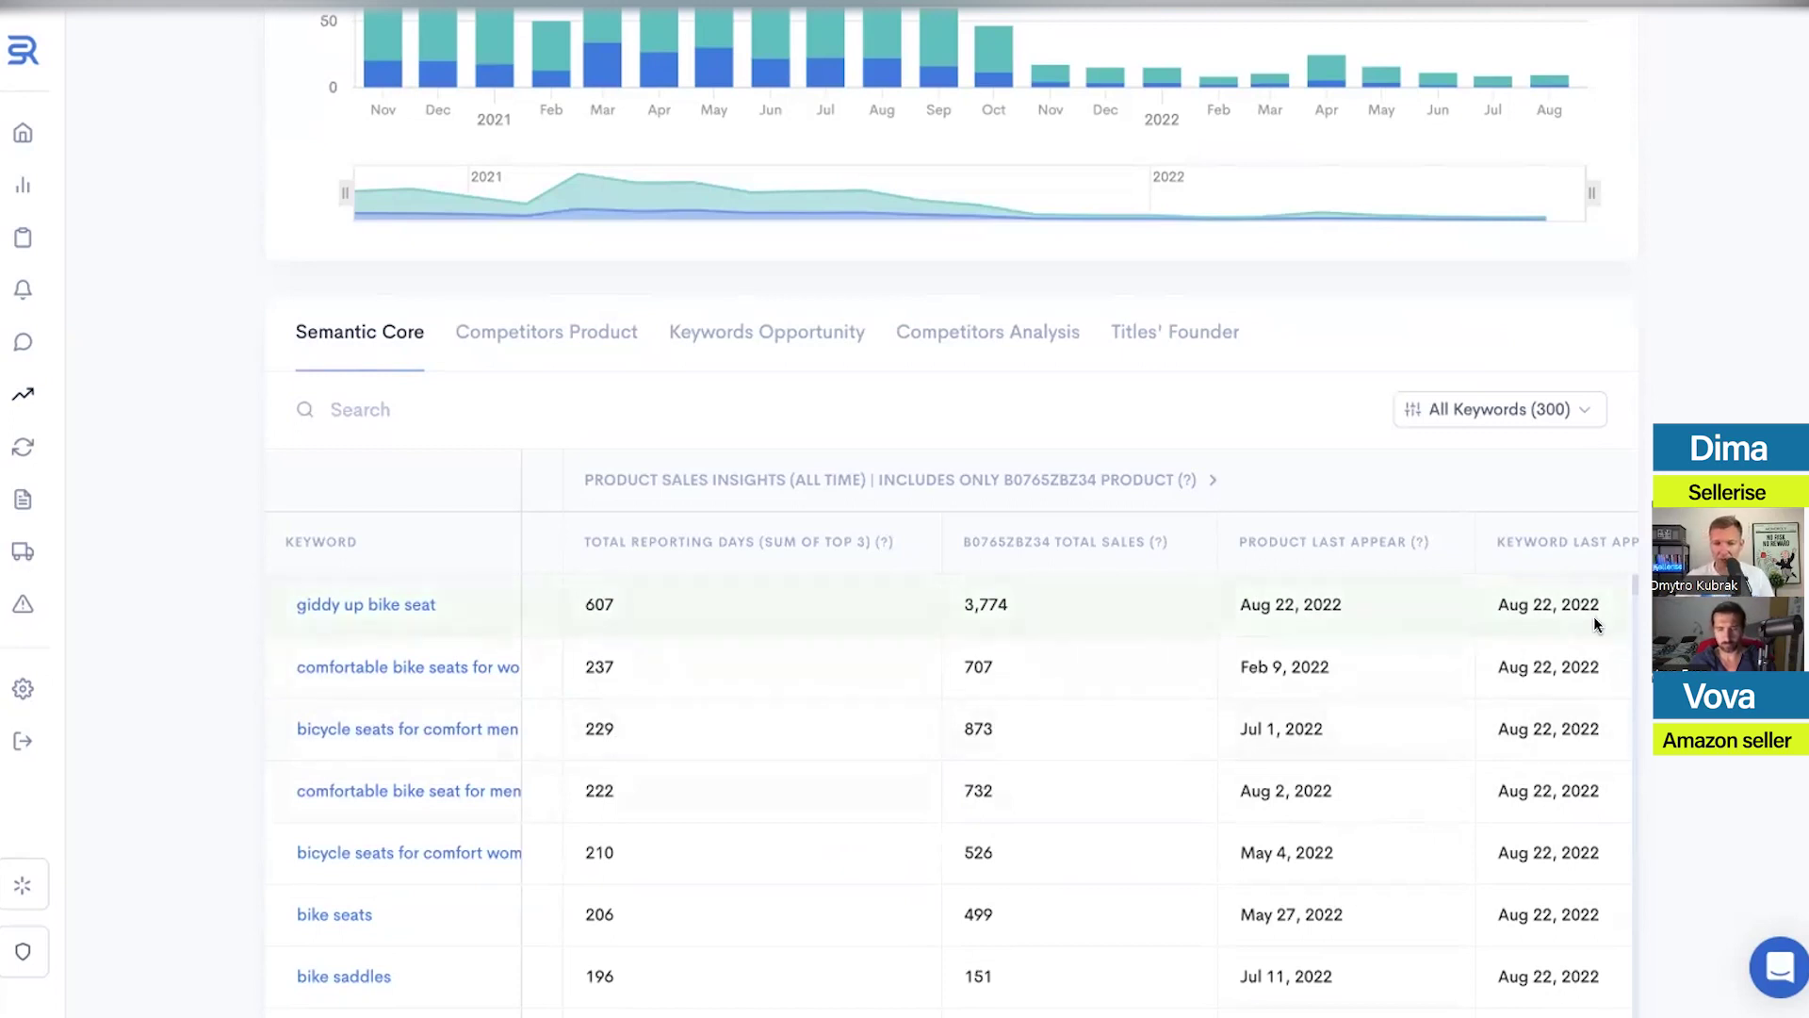
Compare the product summary and Product Performance chart with the last-appear dates of its Semantic Core keywords
{"action": "scroll", "coordinate": [481, 269], "scroll_direction": "up", "scroll_amount": 10}
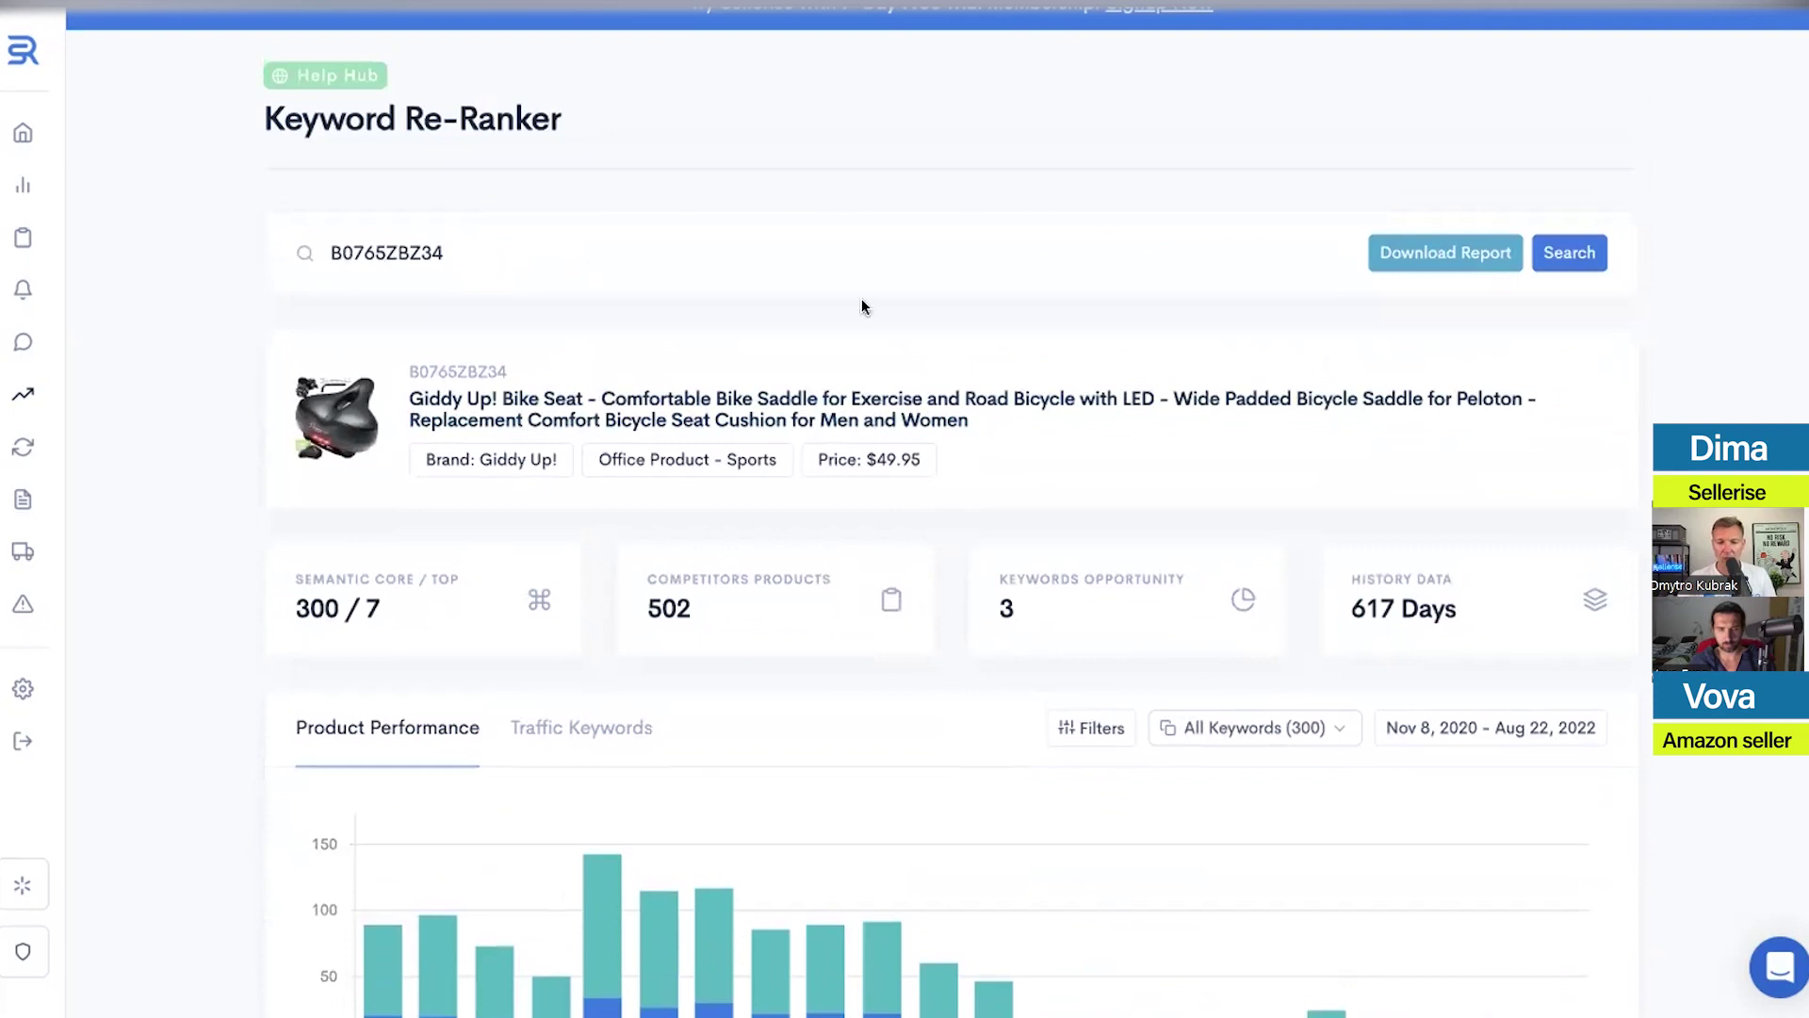
{"action": "scroll", "coordinate": [1615, 427], "scroll_direction": "down", "scroll_amount": 10}
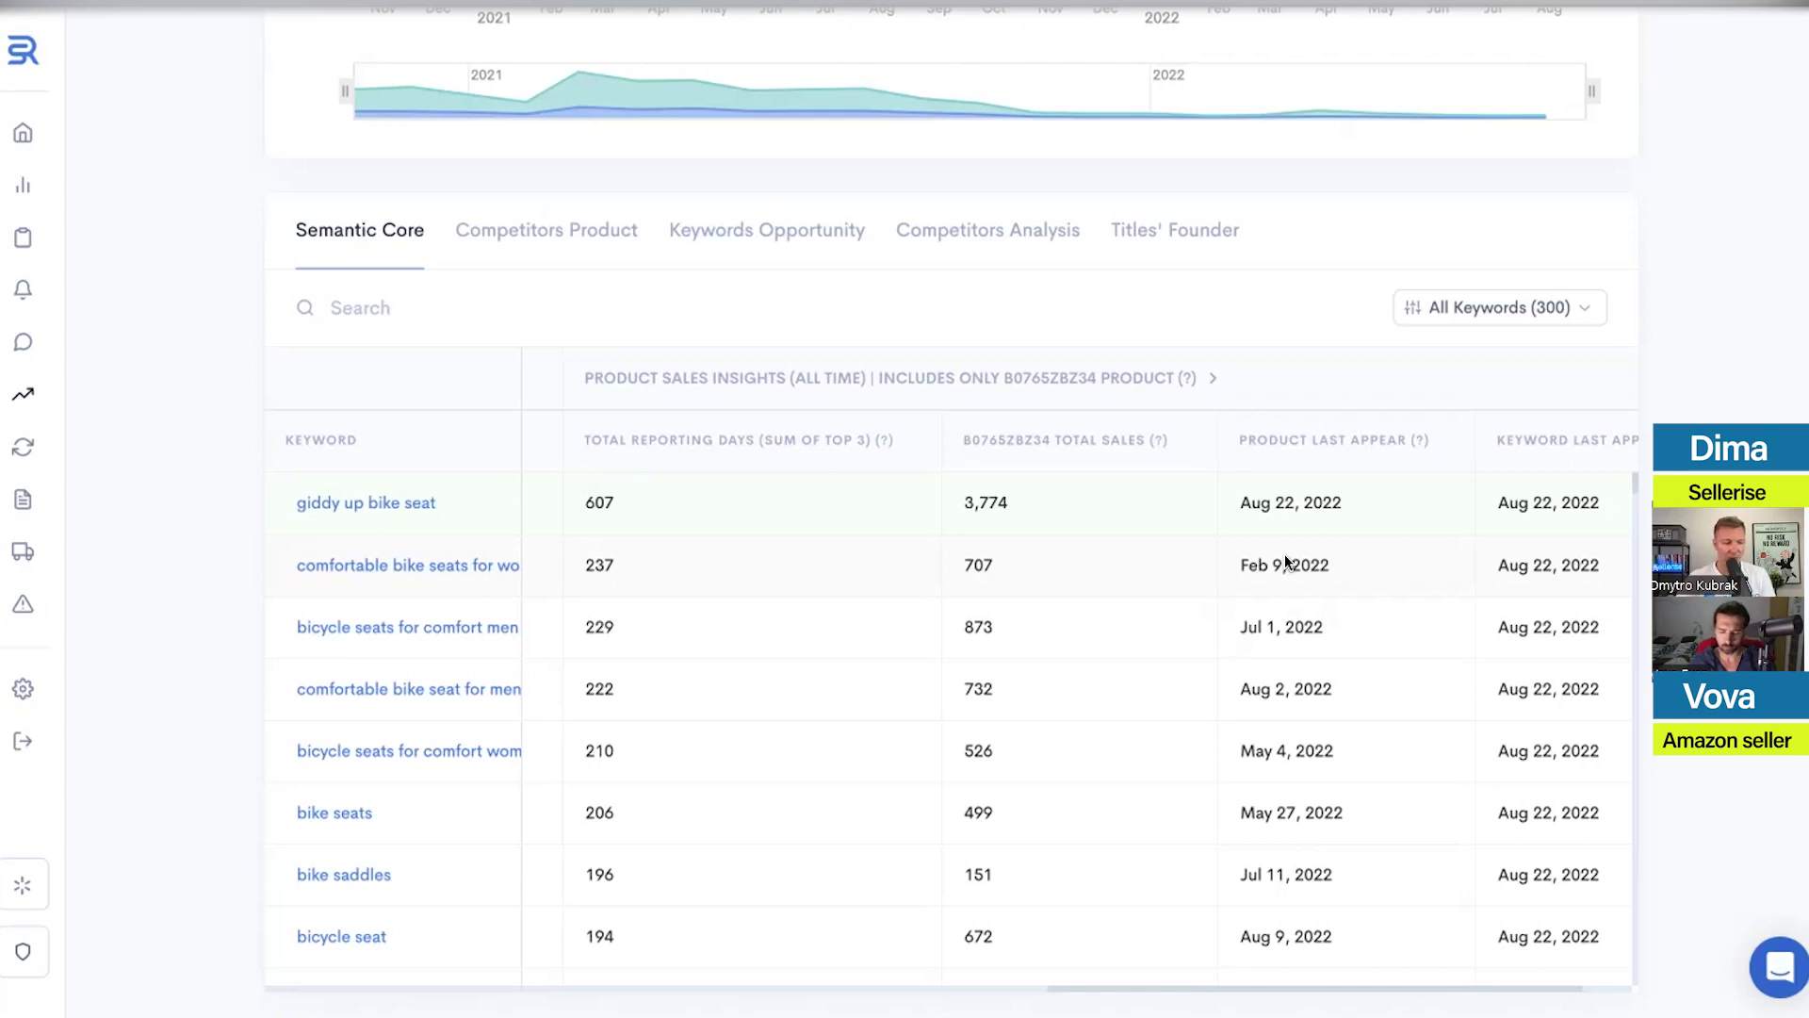
{"action": "scroll", "coordinate": [942, 509], "scroll_direction": "up", "scroll_amount": 10}
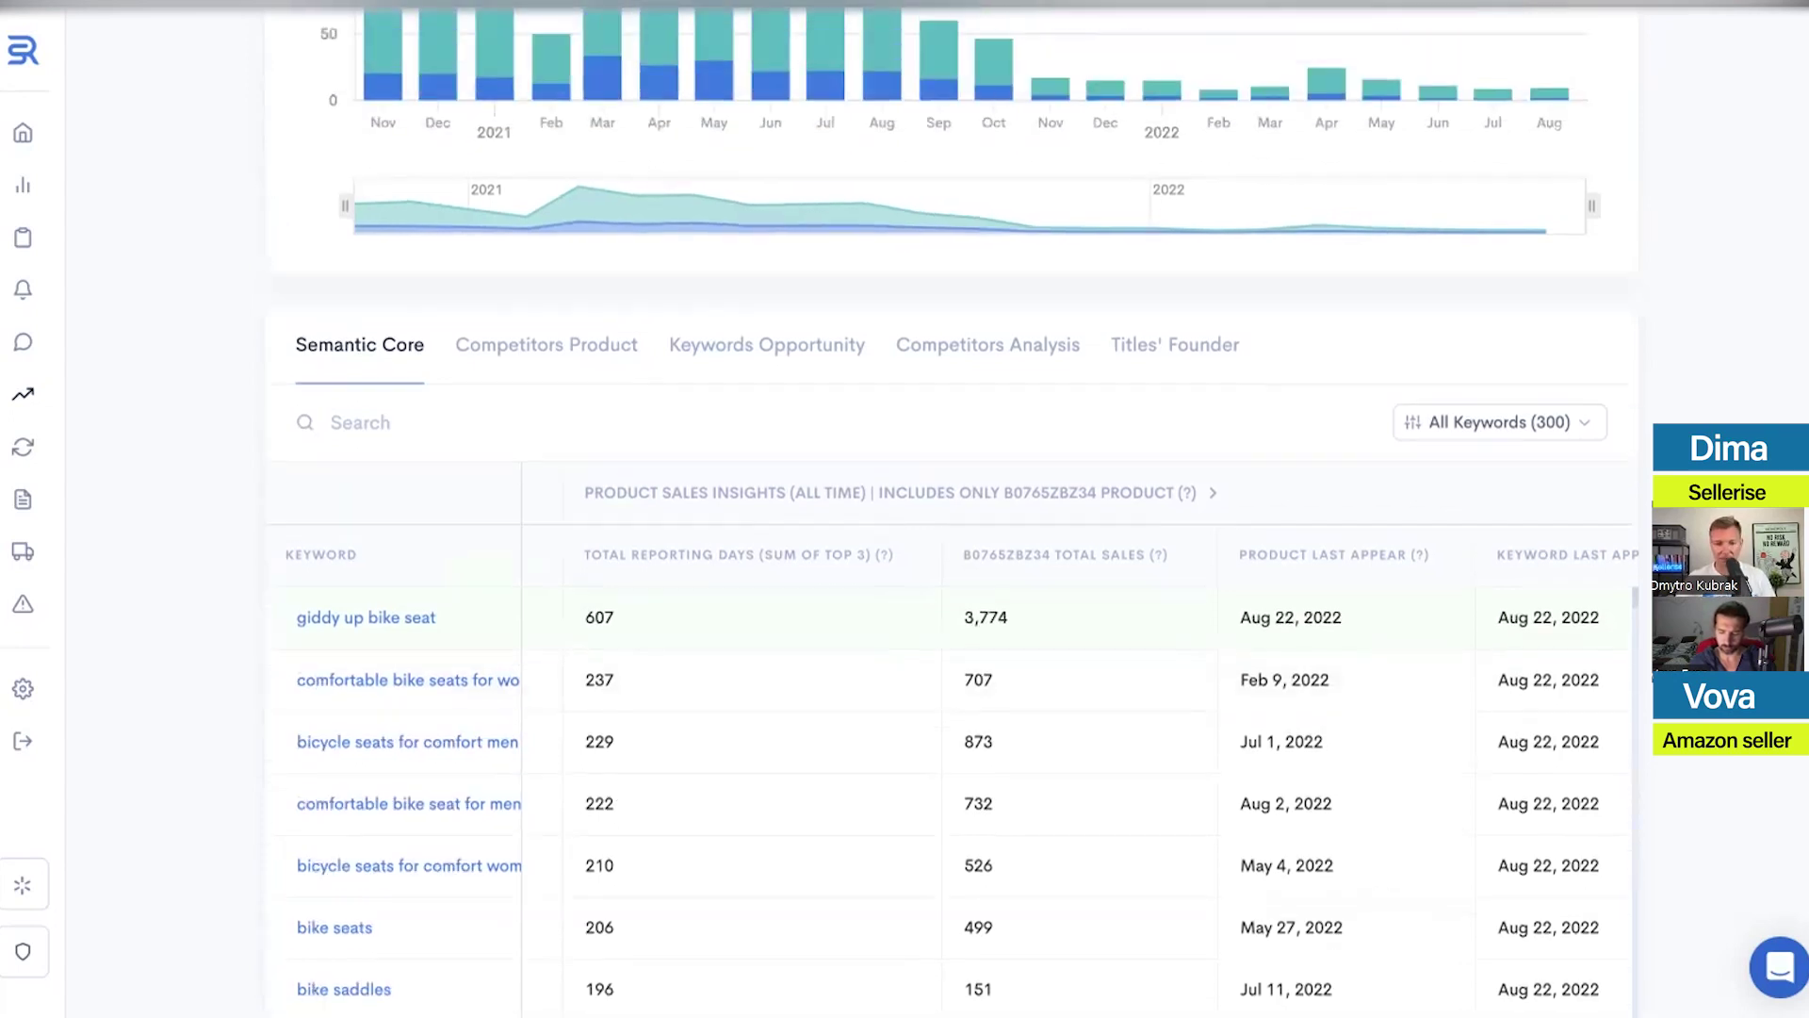
{"action": "scroll", "coordinate": [943, 509], "scroll_direction": "down", "scroll_amount": 5}
{"action": "scroll", "coordinate": [1489, 377], "scroll_direction": "down", "scroll_amount": 2}
{"action": "scroll", "coordinate": [1494, 364], "scroll_direction": "up", "scroll_amount": 10}
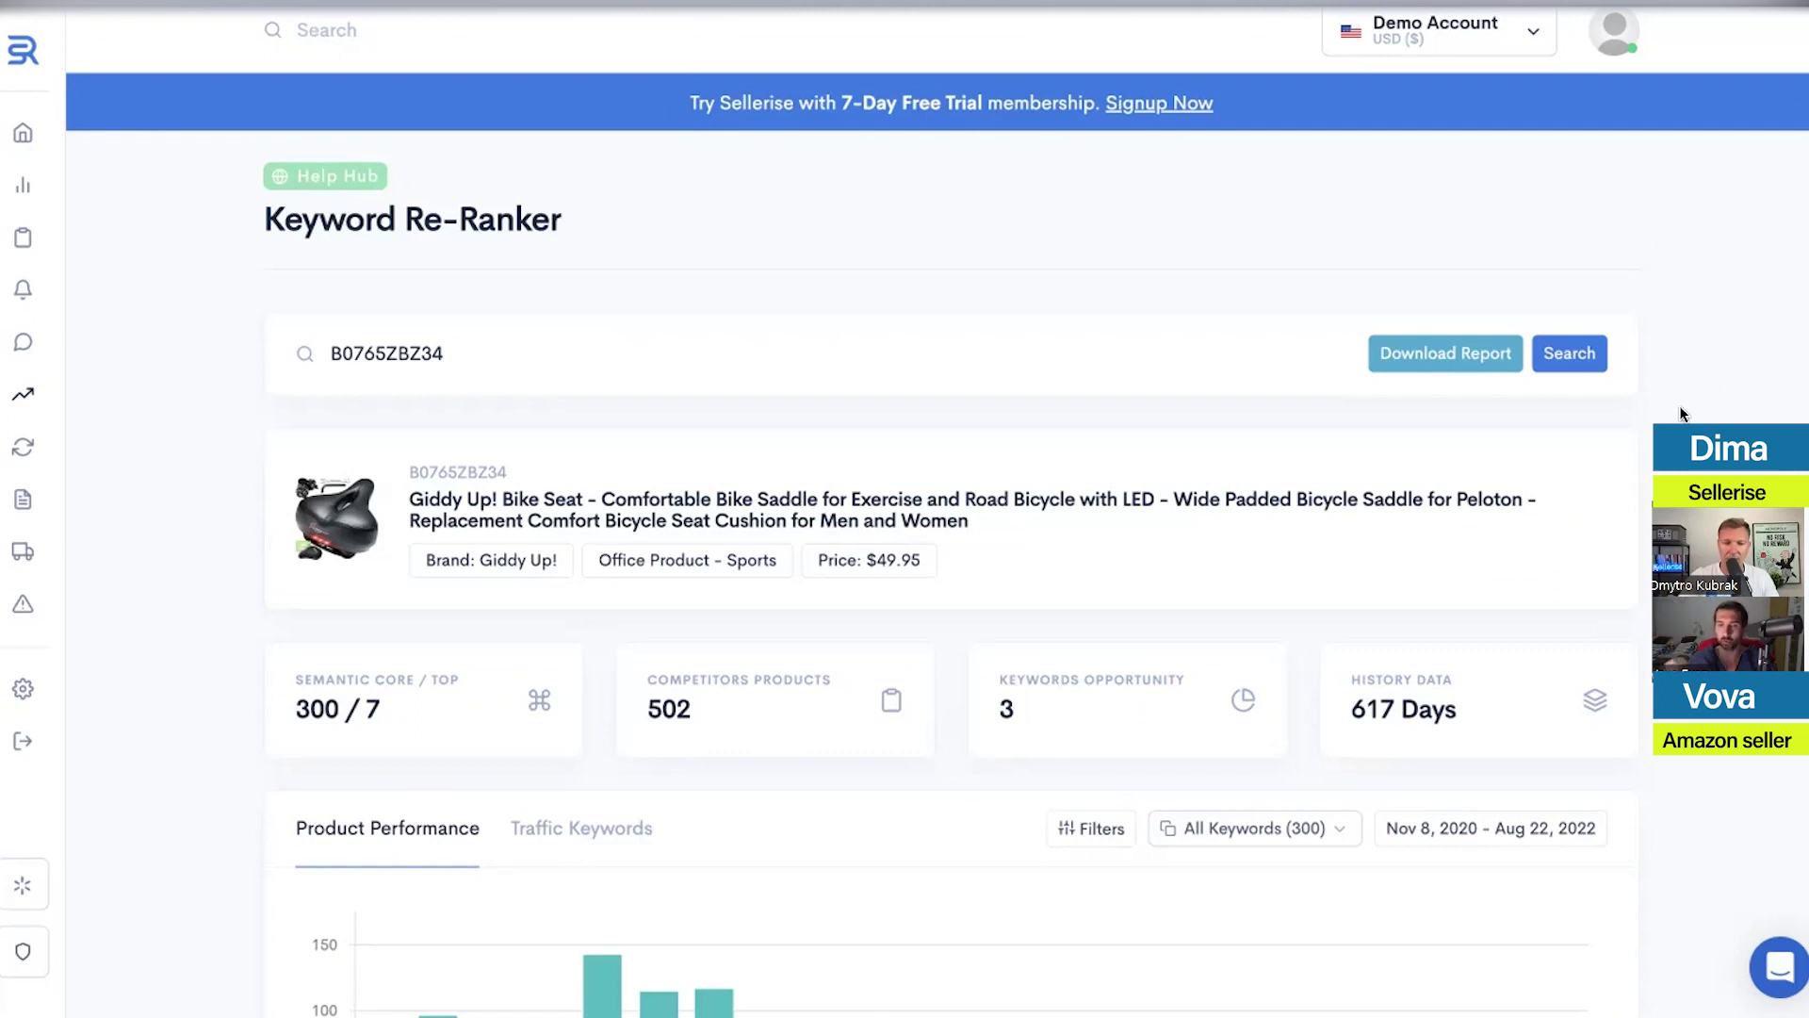
{"action": "scroll", "coordinate": [1683, 413], "scroll_direction": "down", "scroll_amount": 5}
{"action": "scroll", "coordinate": [1683, 414], "scroll_direction": "down", "scroll_amount": 4}
{"action": "scroll", "coordinate": [1683, 414], "scroll_direction": "up", "scroll_amount": 8}
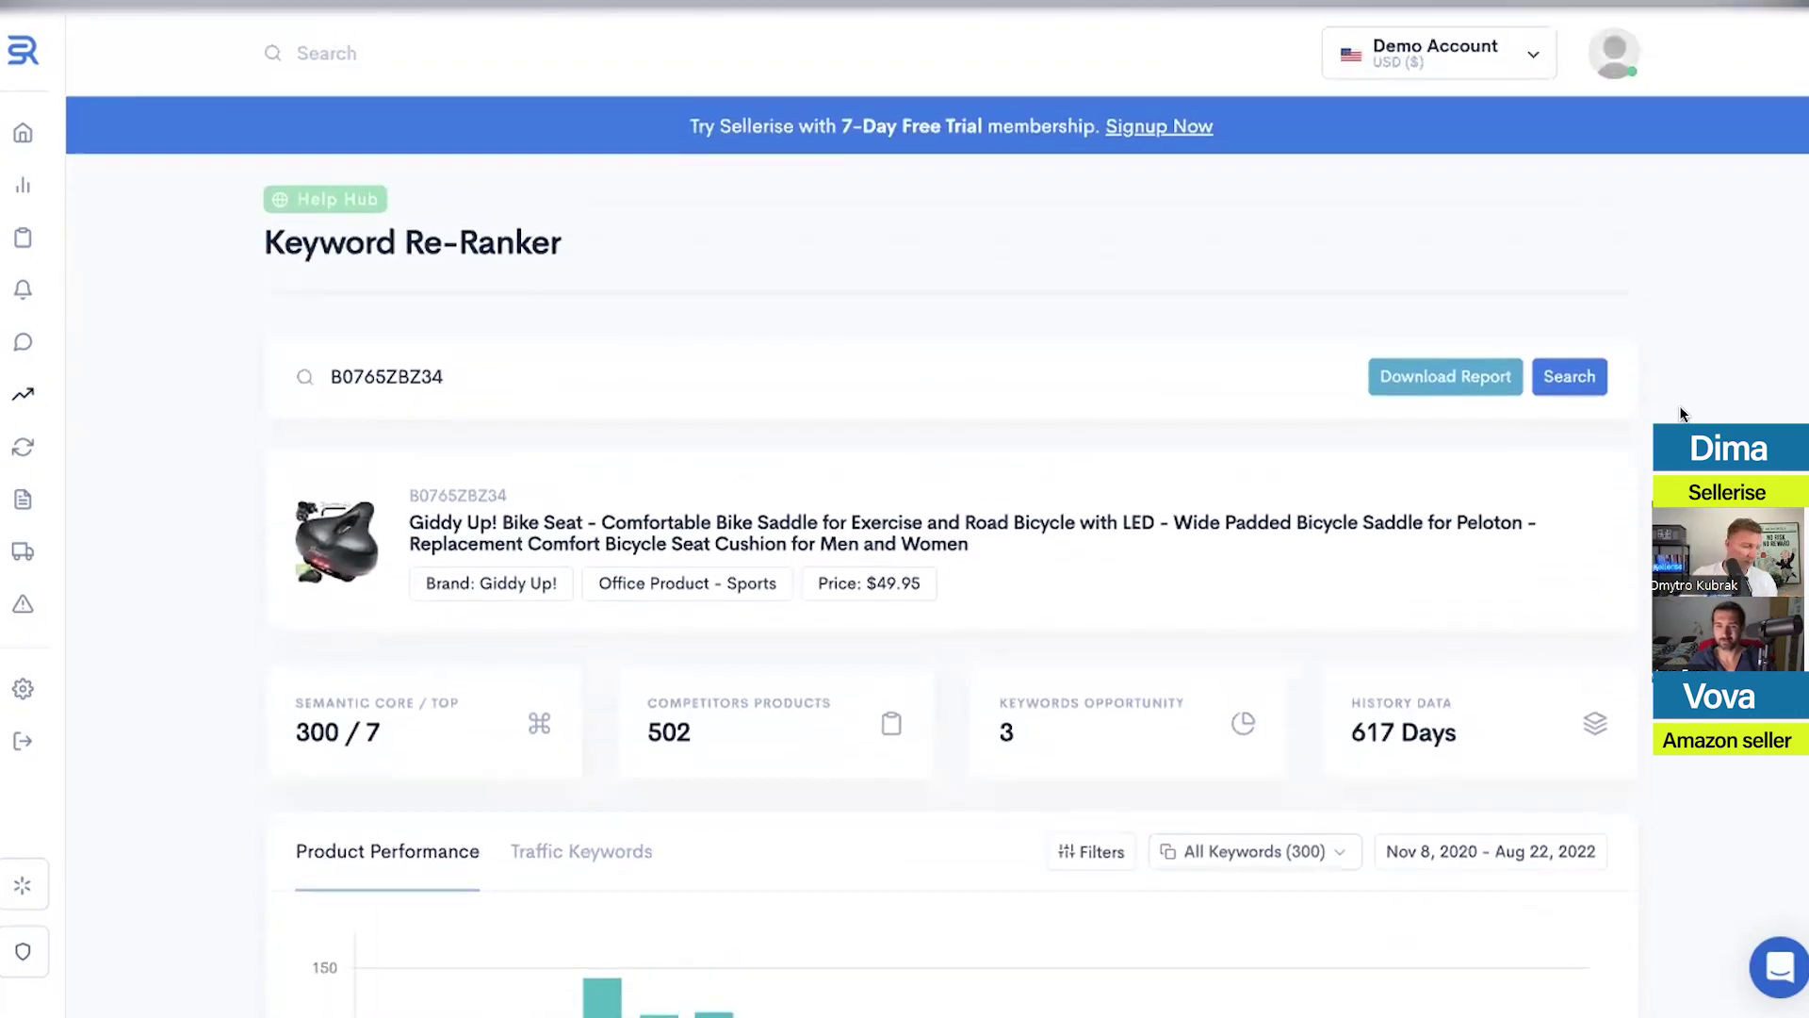
{"action": "scroll", "coordinate": [1680, 407], "scroll_direction": "down", "scroll_amount": 2}
{"action": "scroll", "coordinate": [1680, 412], "scroll_direction": "down", "scroll_amount": 2}
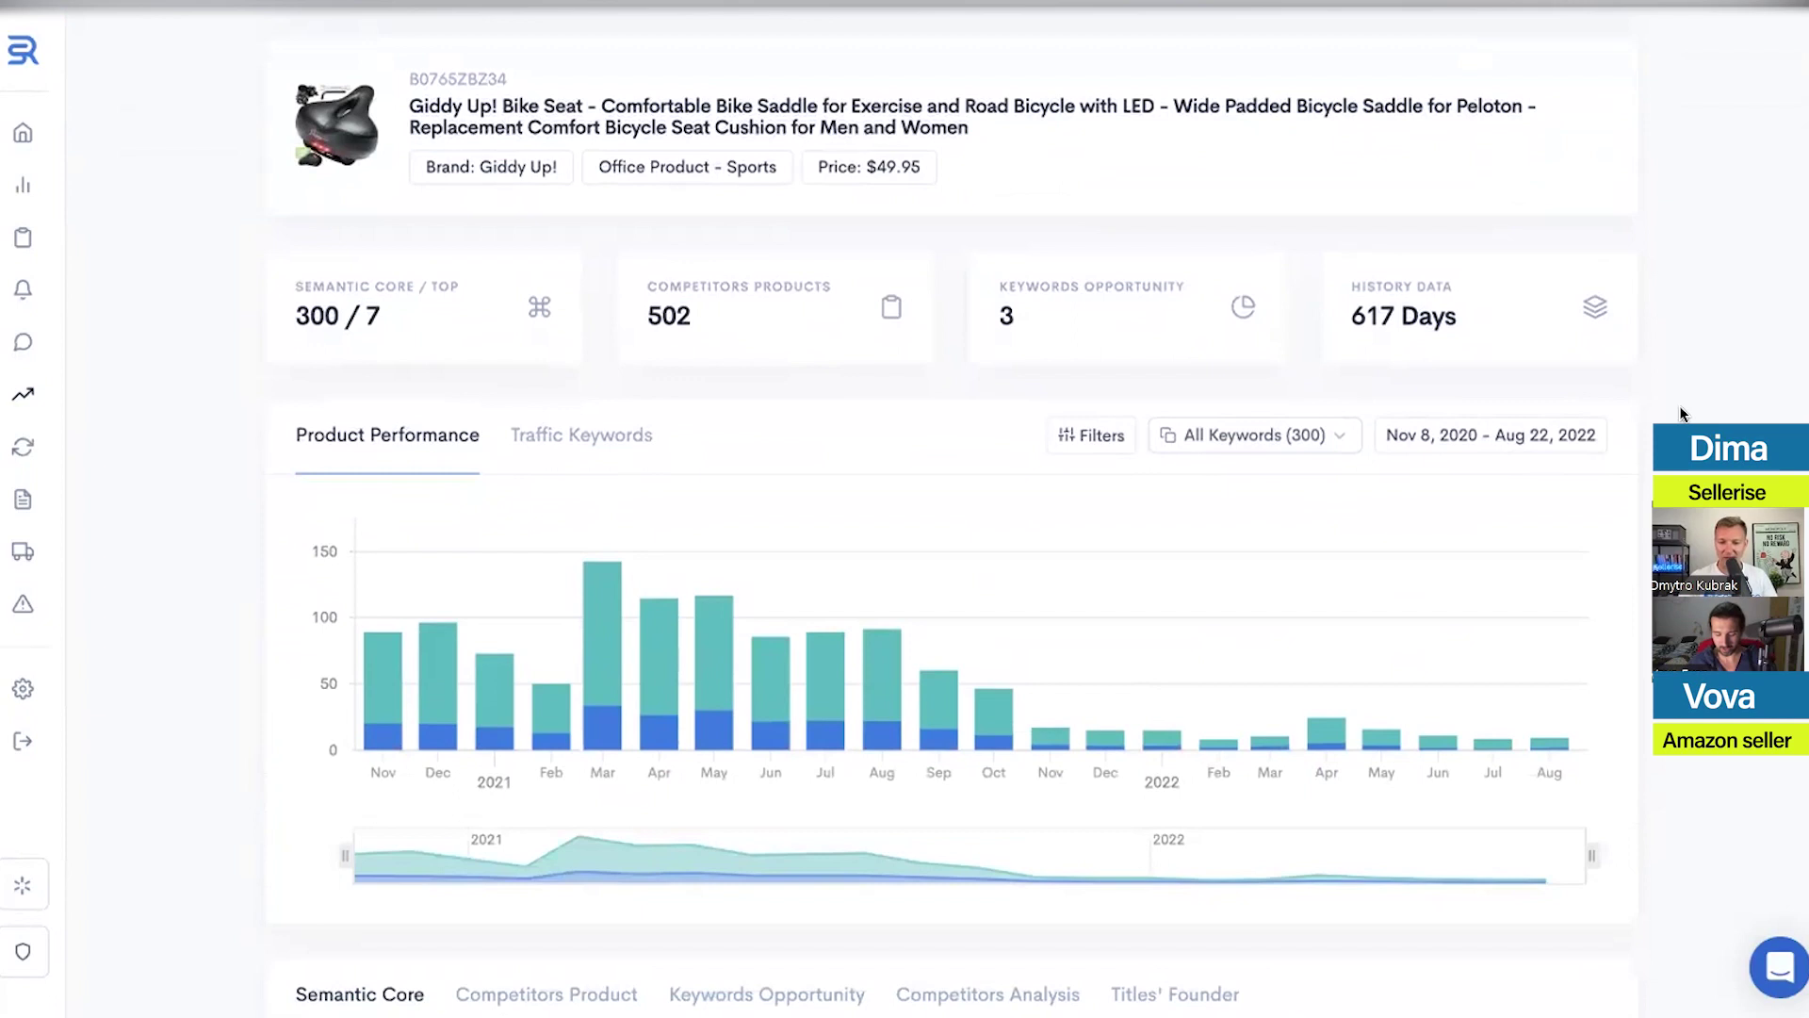
{"action": "scroll", "coordinate": [1667, 340], "scroll_direction": "down", "scroll_amount": 7}
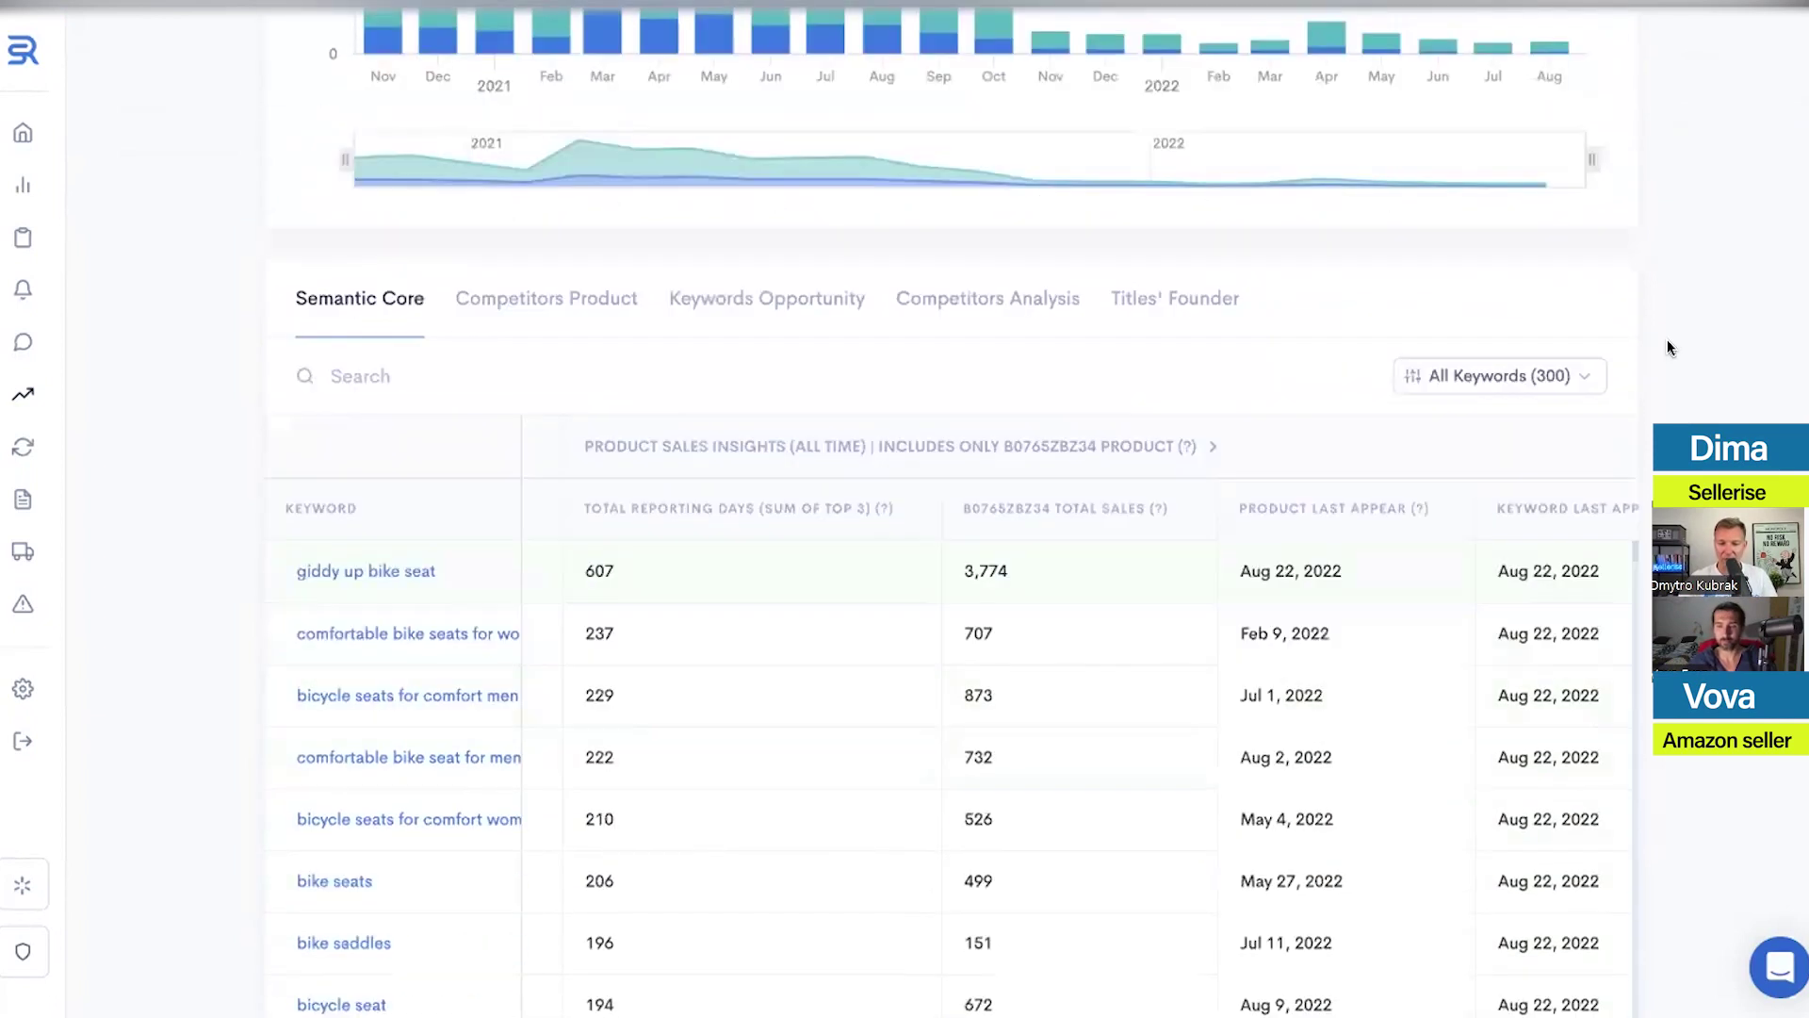
{"action": "scroll", "coordinate": [1666, 340], "scroll_direction": "up", "scroll_amount": 10}
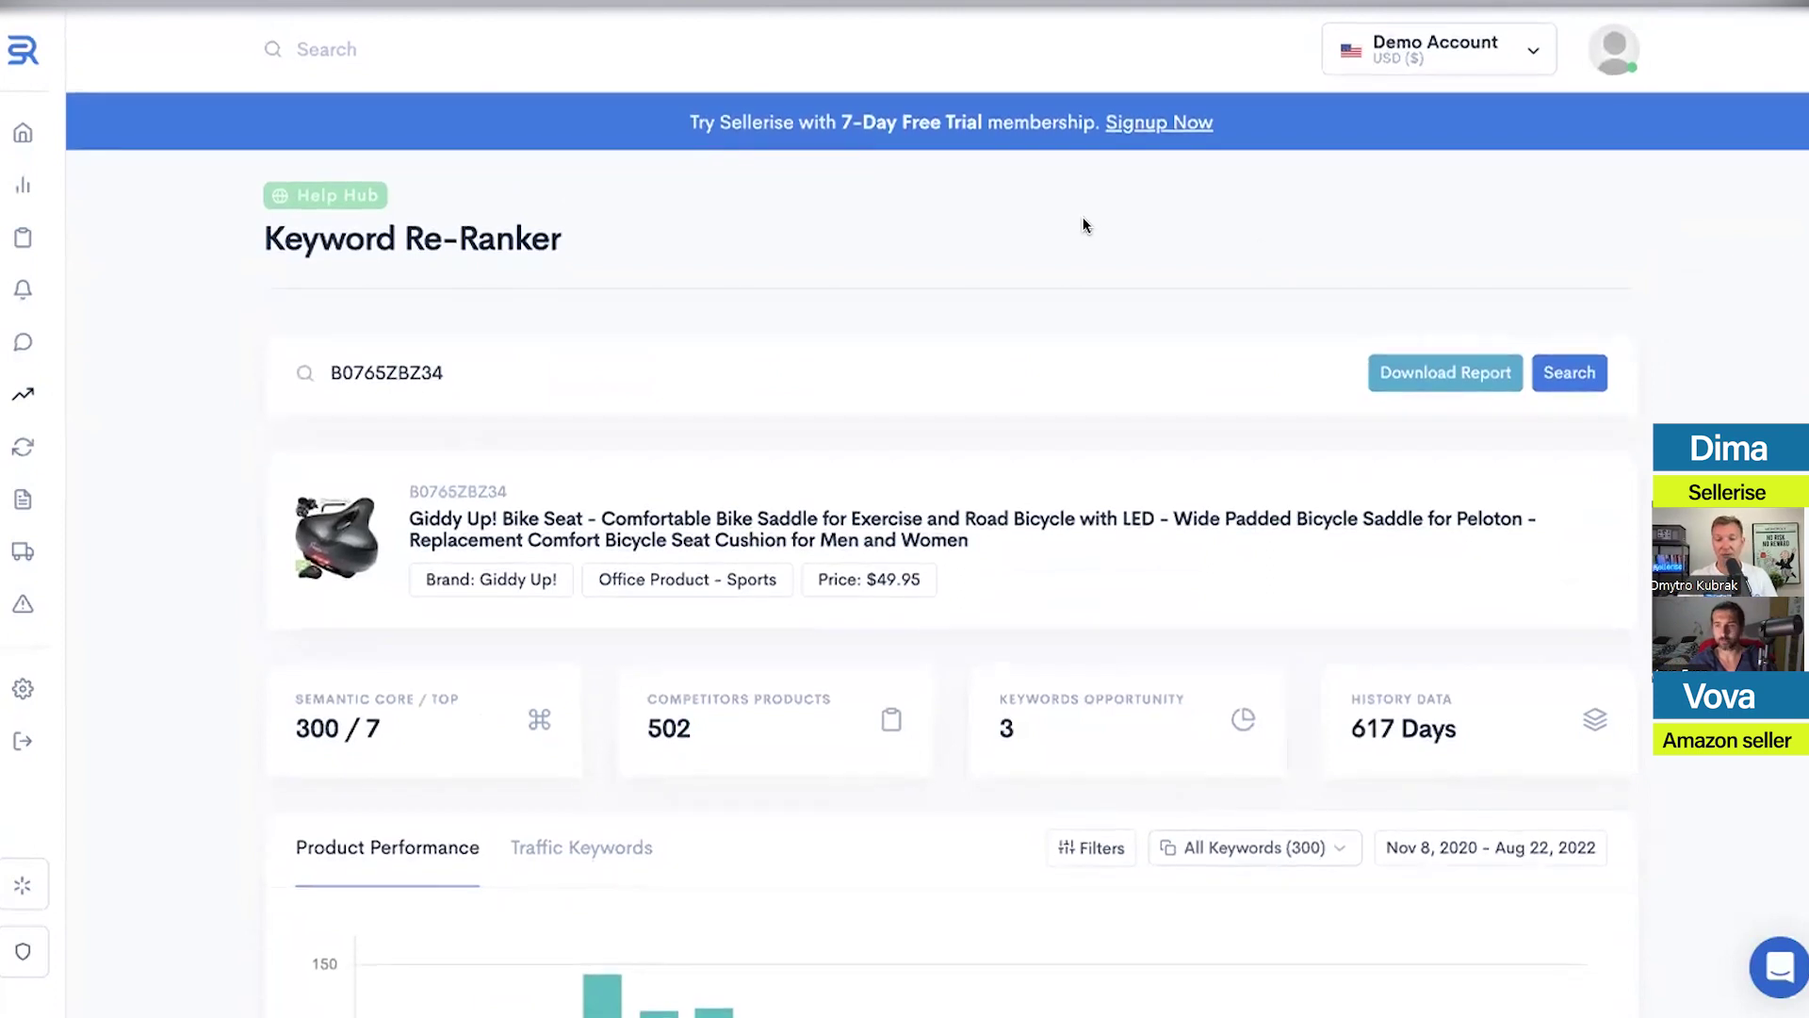
Open Titles' Founder for the product and look over its title field, keyword match and search power data
{"action": "mouse_move", "coordinate": [19, 377]}
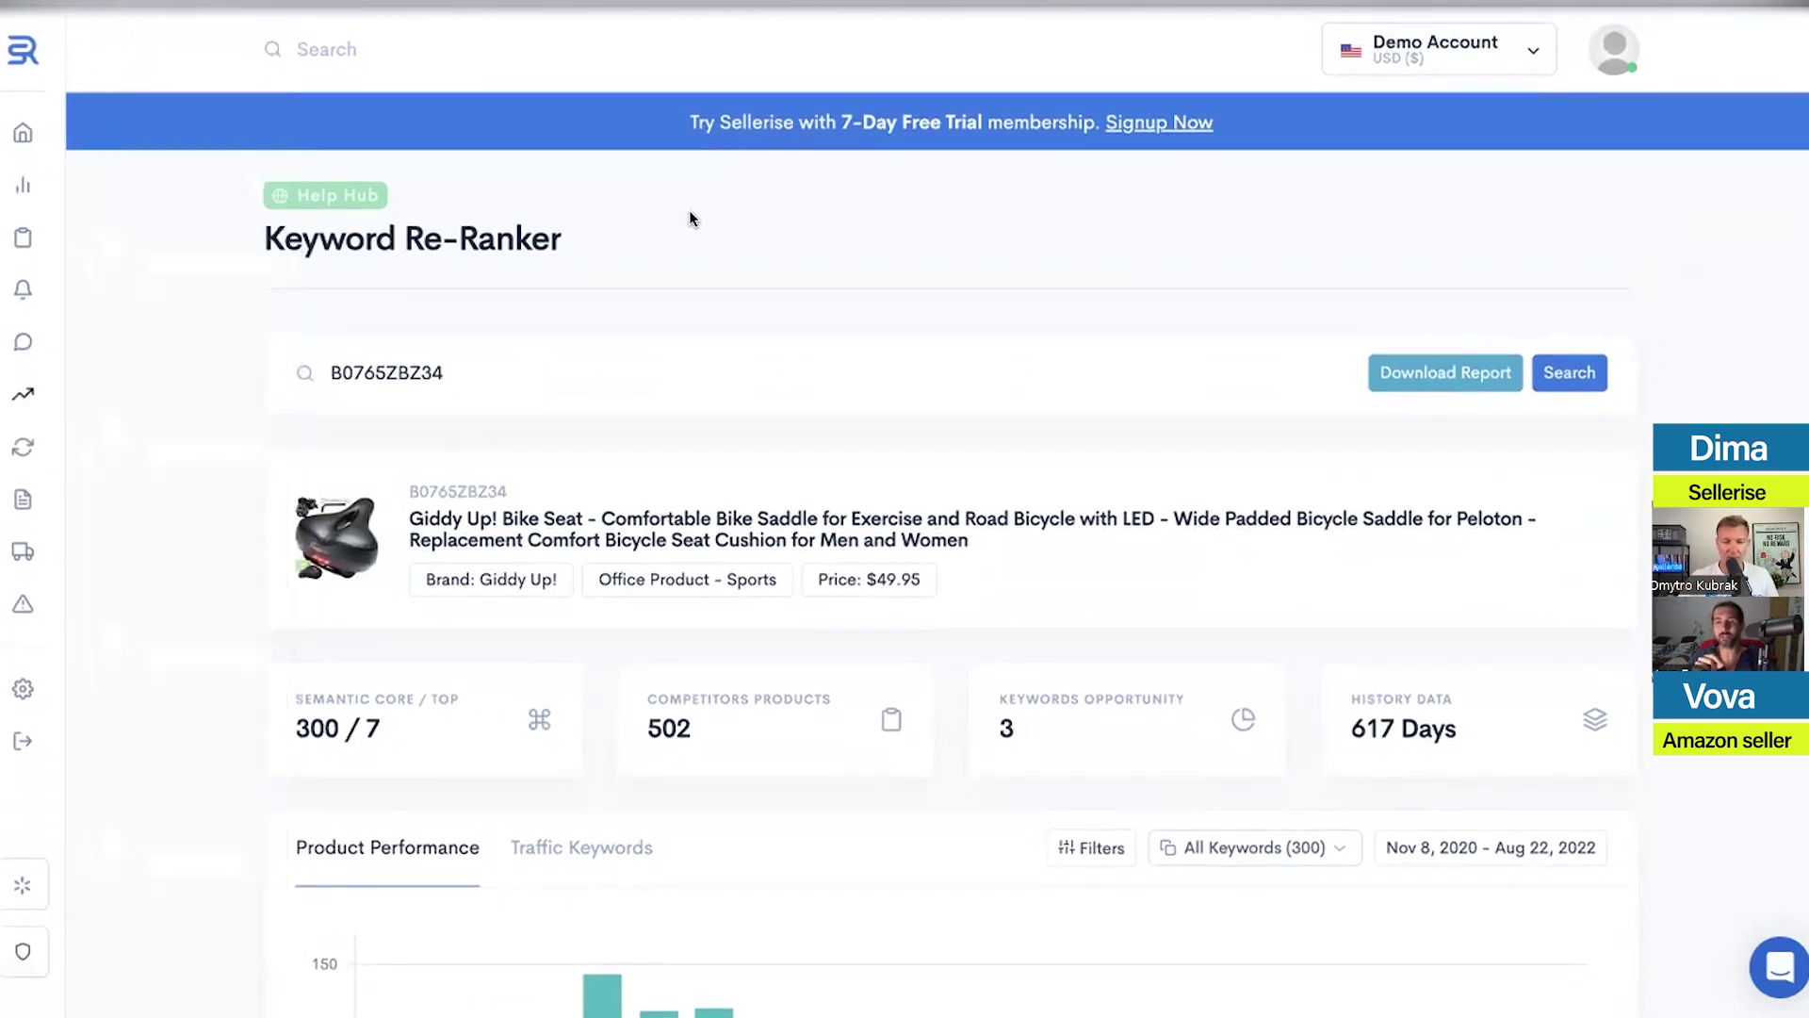
{"action": "scroll", "coordinate": [964, 218], "scroll_direction": "down", "scroll_amount": 10}
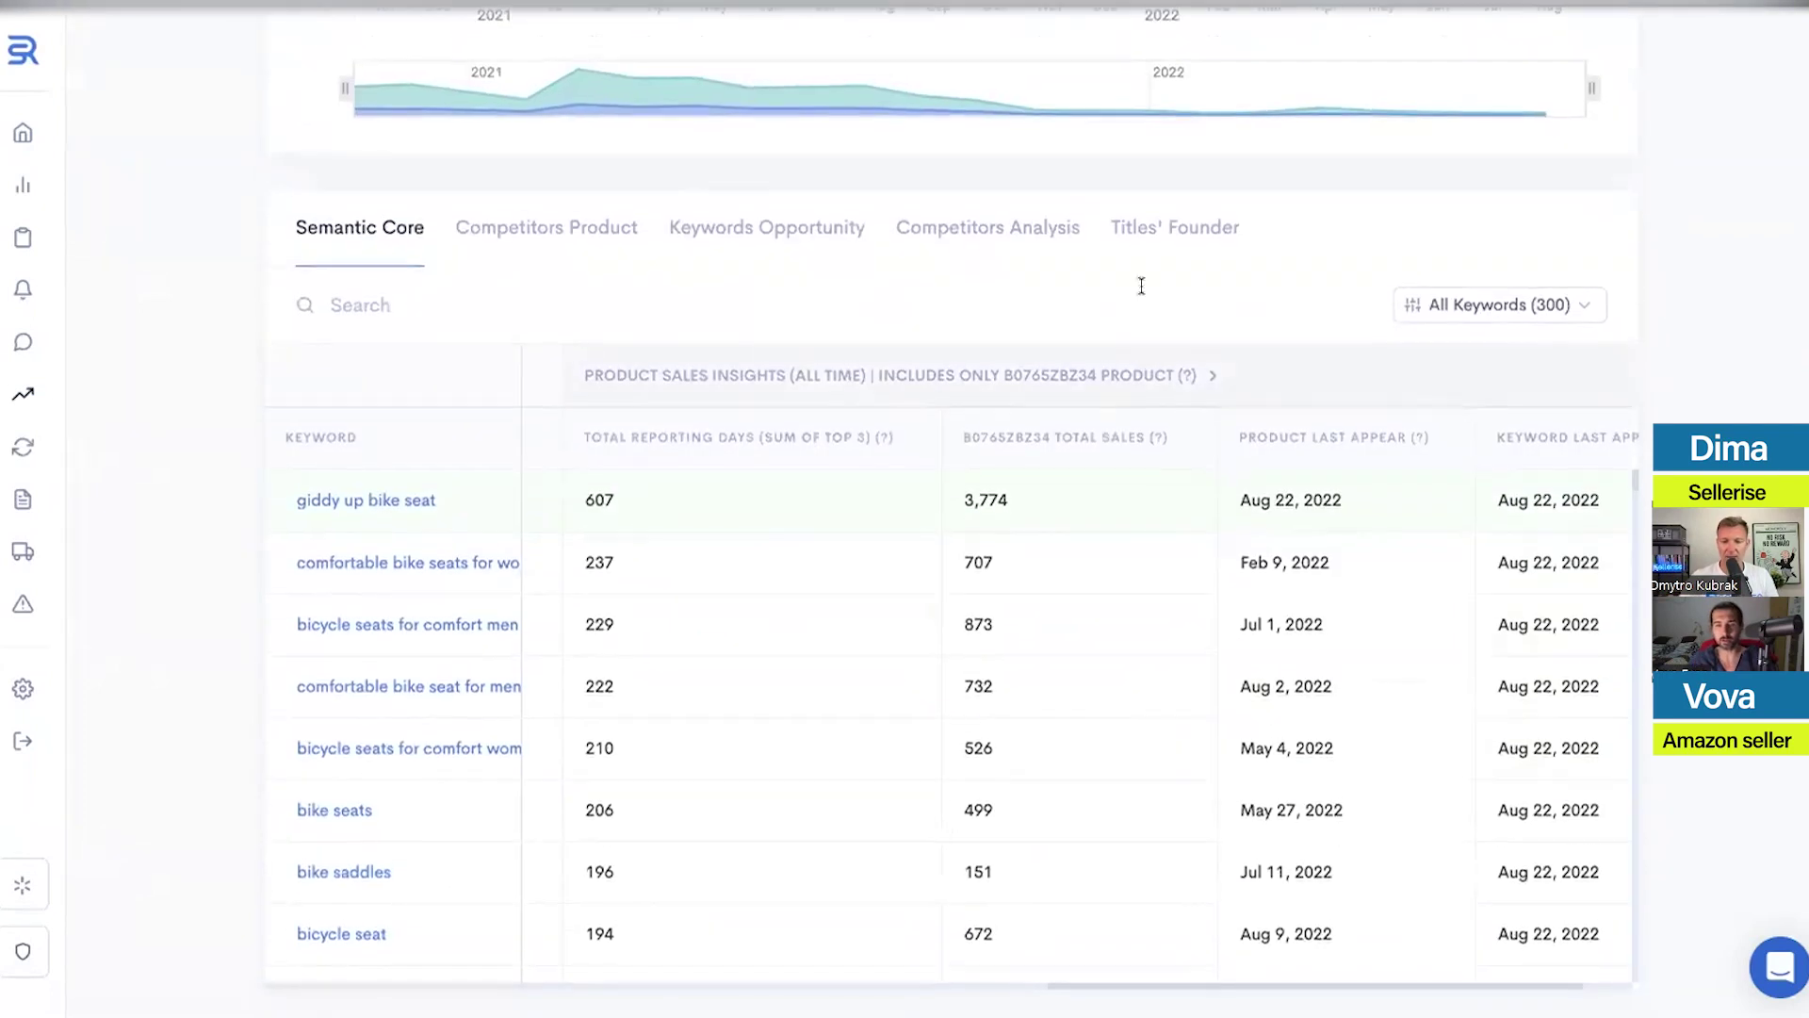
{"action": "left_click", "coordinate": [1140, 246]}
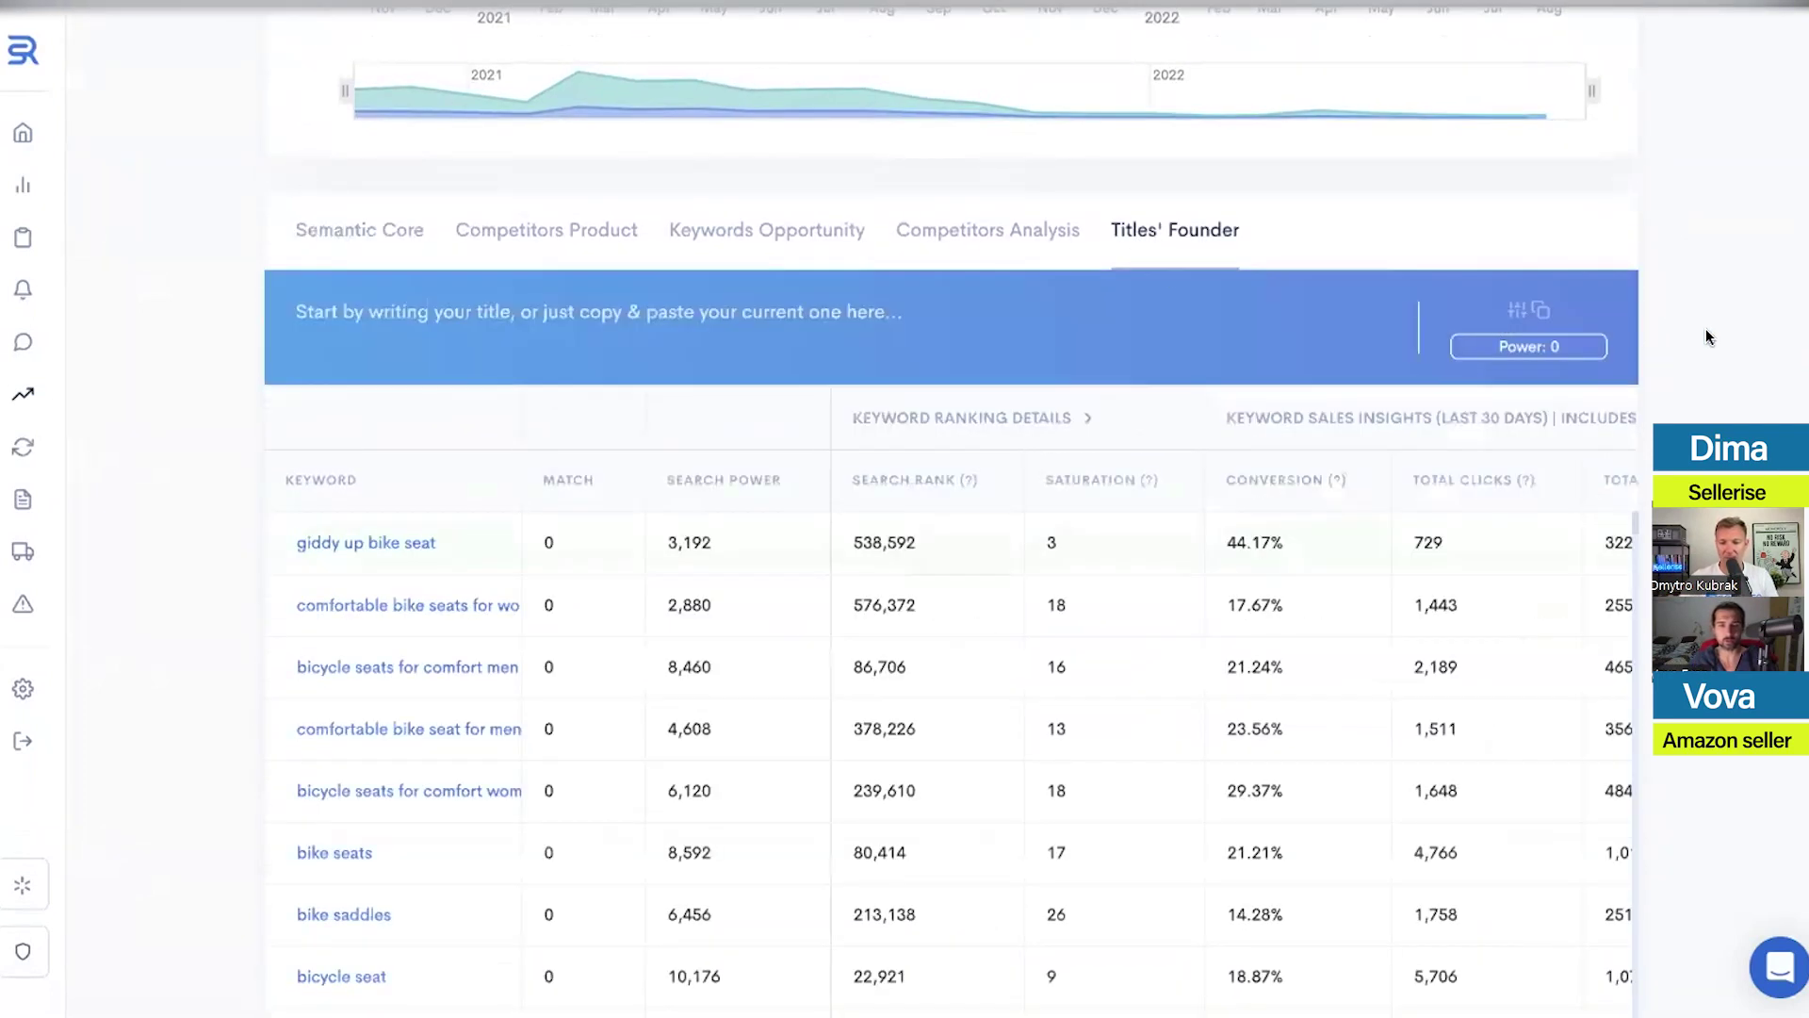
{"action": "mouse_move", "coordinate": [1424, 453]}
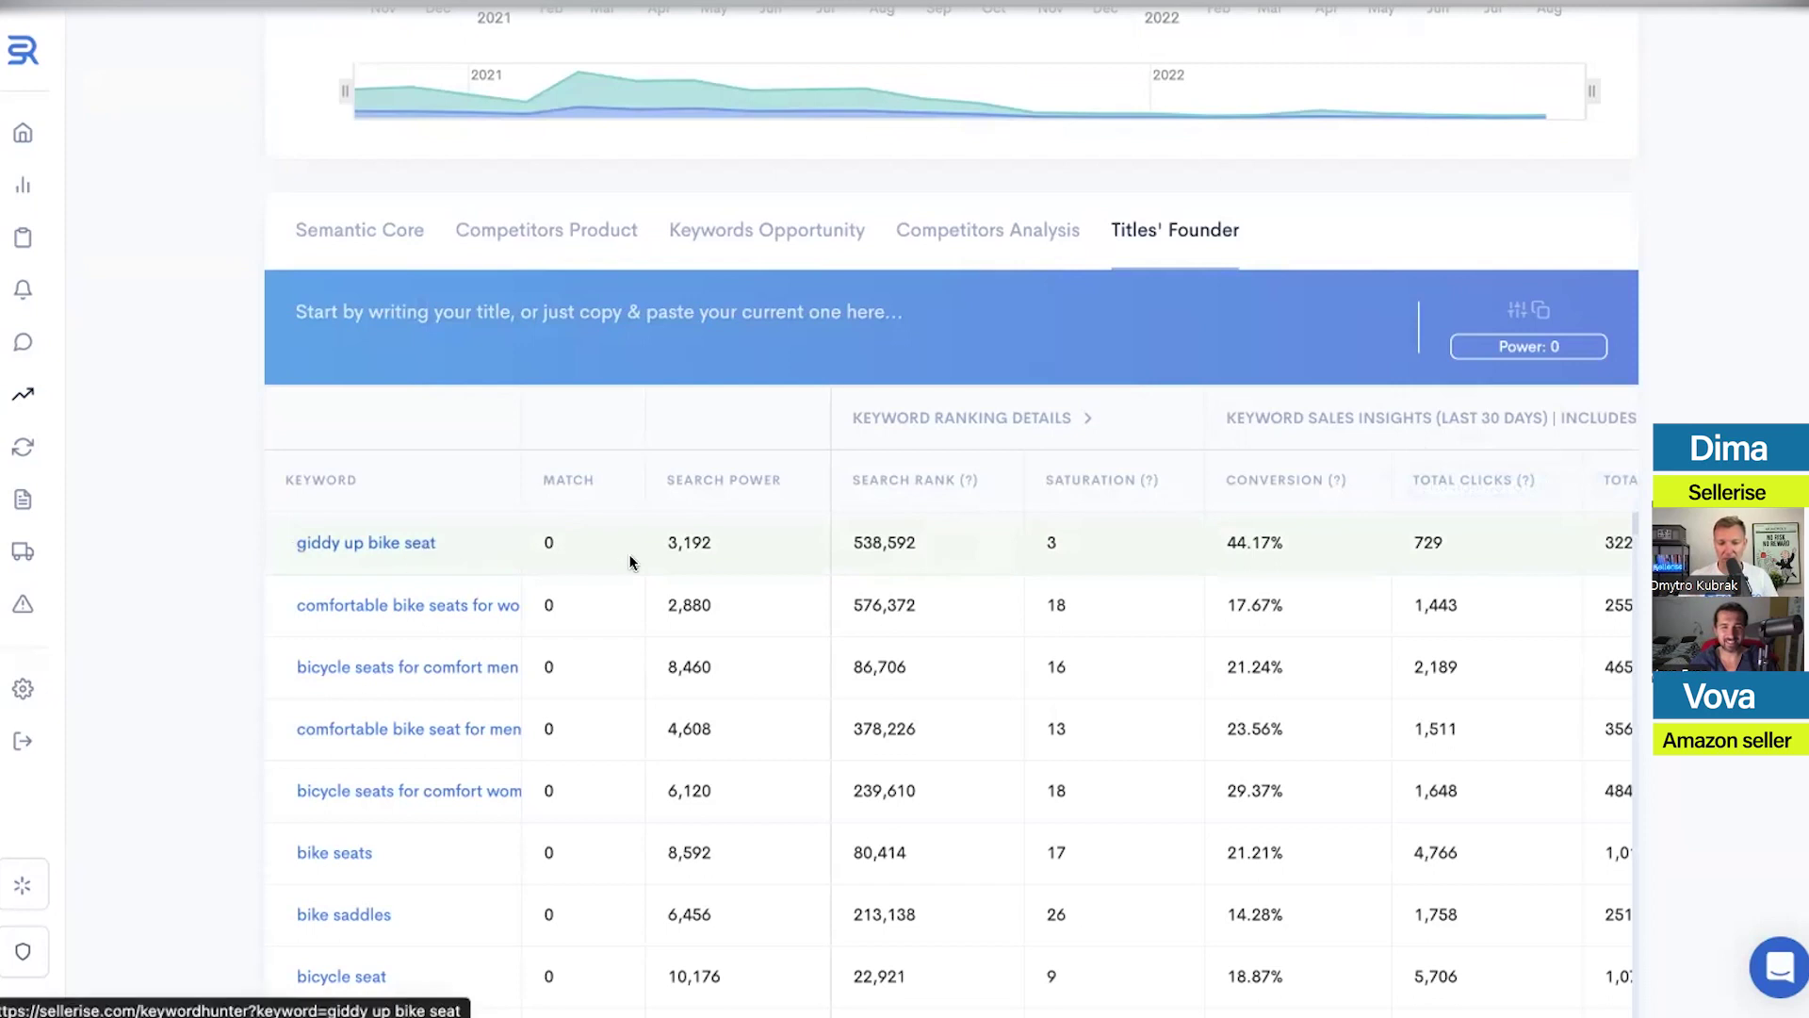
Enter "giddy up bike seat" as the title in Titles' Founder and look through the matching and unmatched keywords
{"action": "scroll", "coordinate": [778, 580], "scroll_direction": "down", "scroll_amount": 2}
{"action": "scroll", "coordinate": [779, 580], "scroll_direction": "up", "scroll_amount": 2}
{"action": "left_click", "coordinate": [372, 543]}
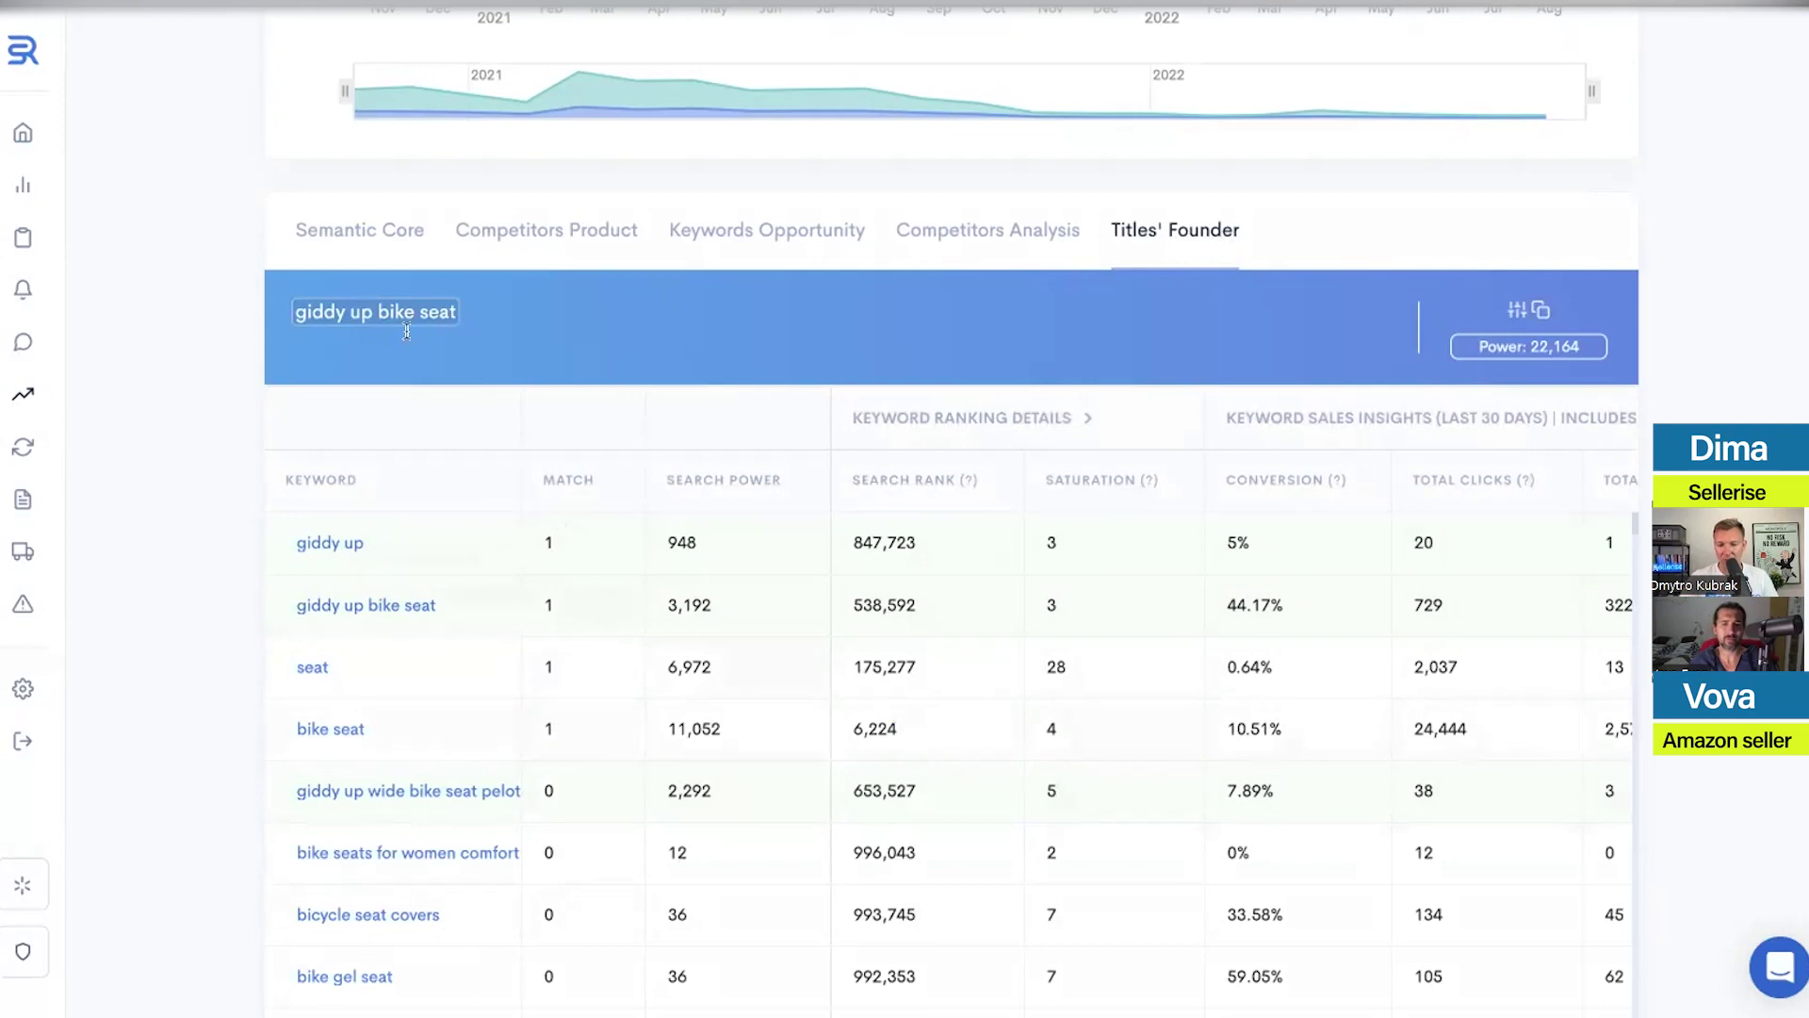
{"action": "scroll", "coordinate": [461, 820], "scroll_direction": "down", "scroll_amount": 2}
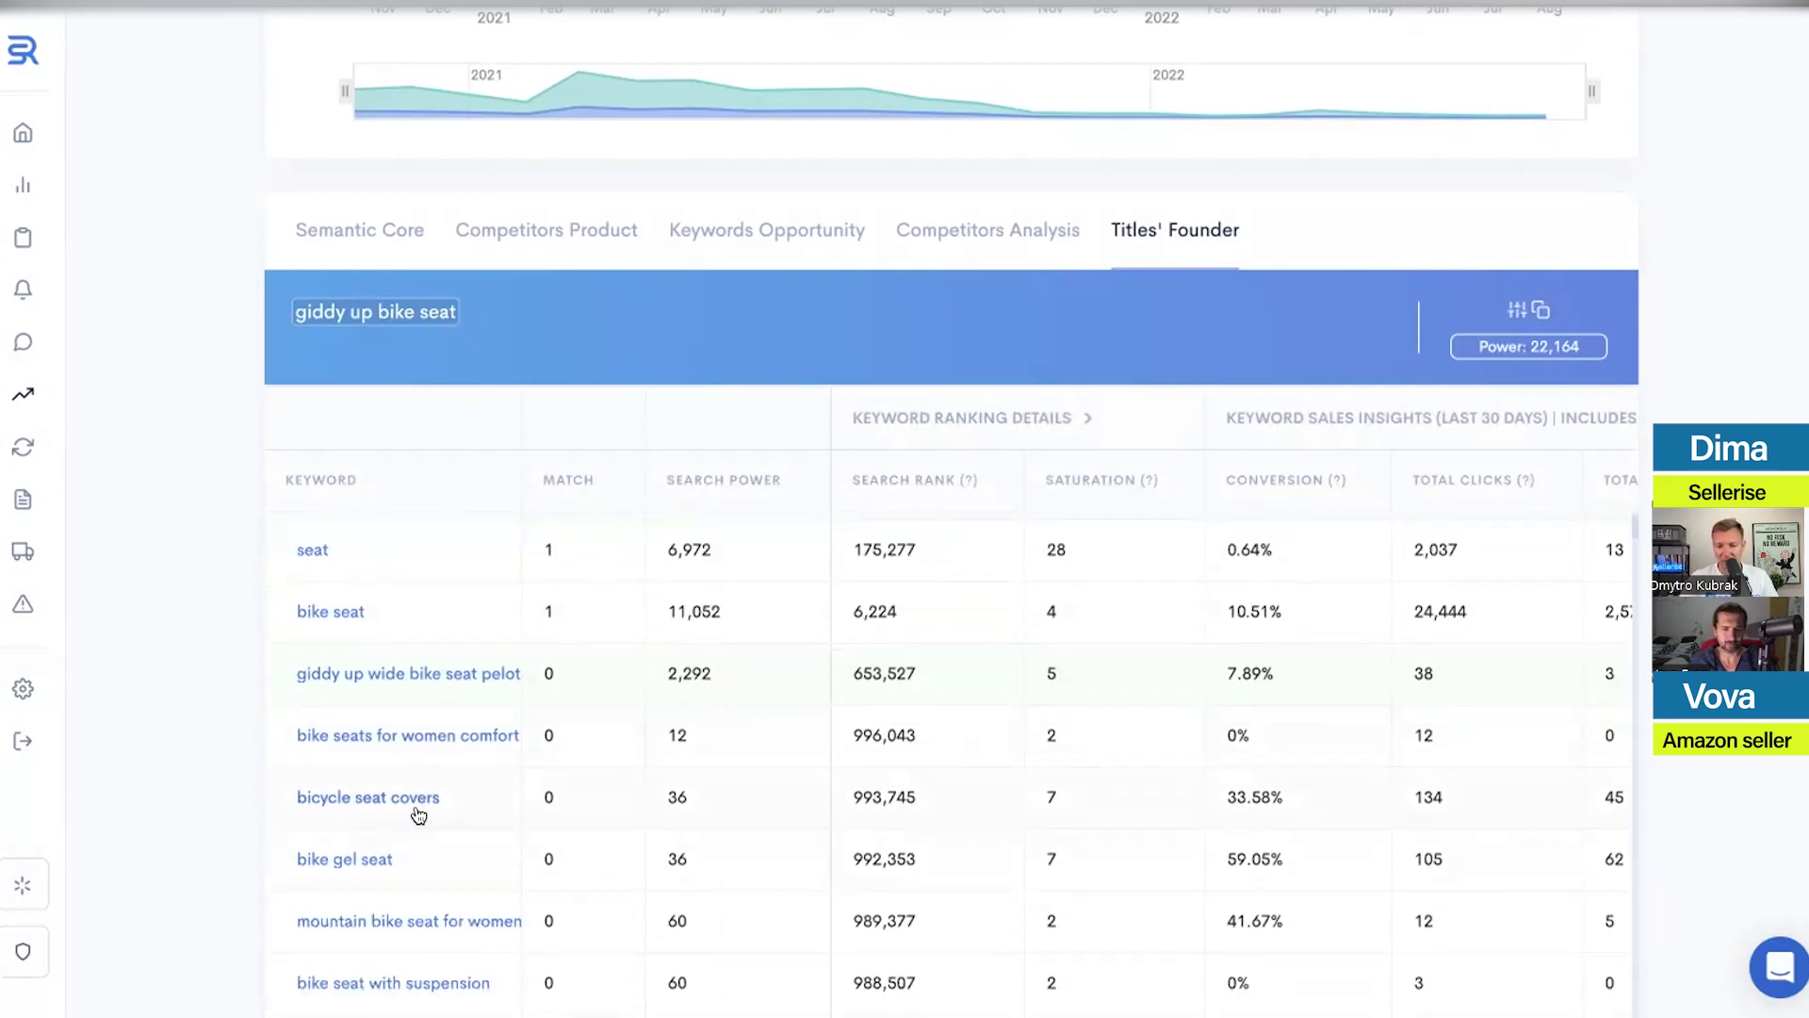
Compare the ranking details and sales insights of the keywords matching the title "giddy up bike seat"
{"action": "scroll", "coordinate": [565, 787], "scroll_direction": "up", "scroll_amount": 1}
{"action": "scroll", "coordinate": [1222, 764], "scroll_direction": "right", "scroll_amount": 10}
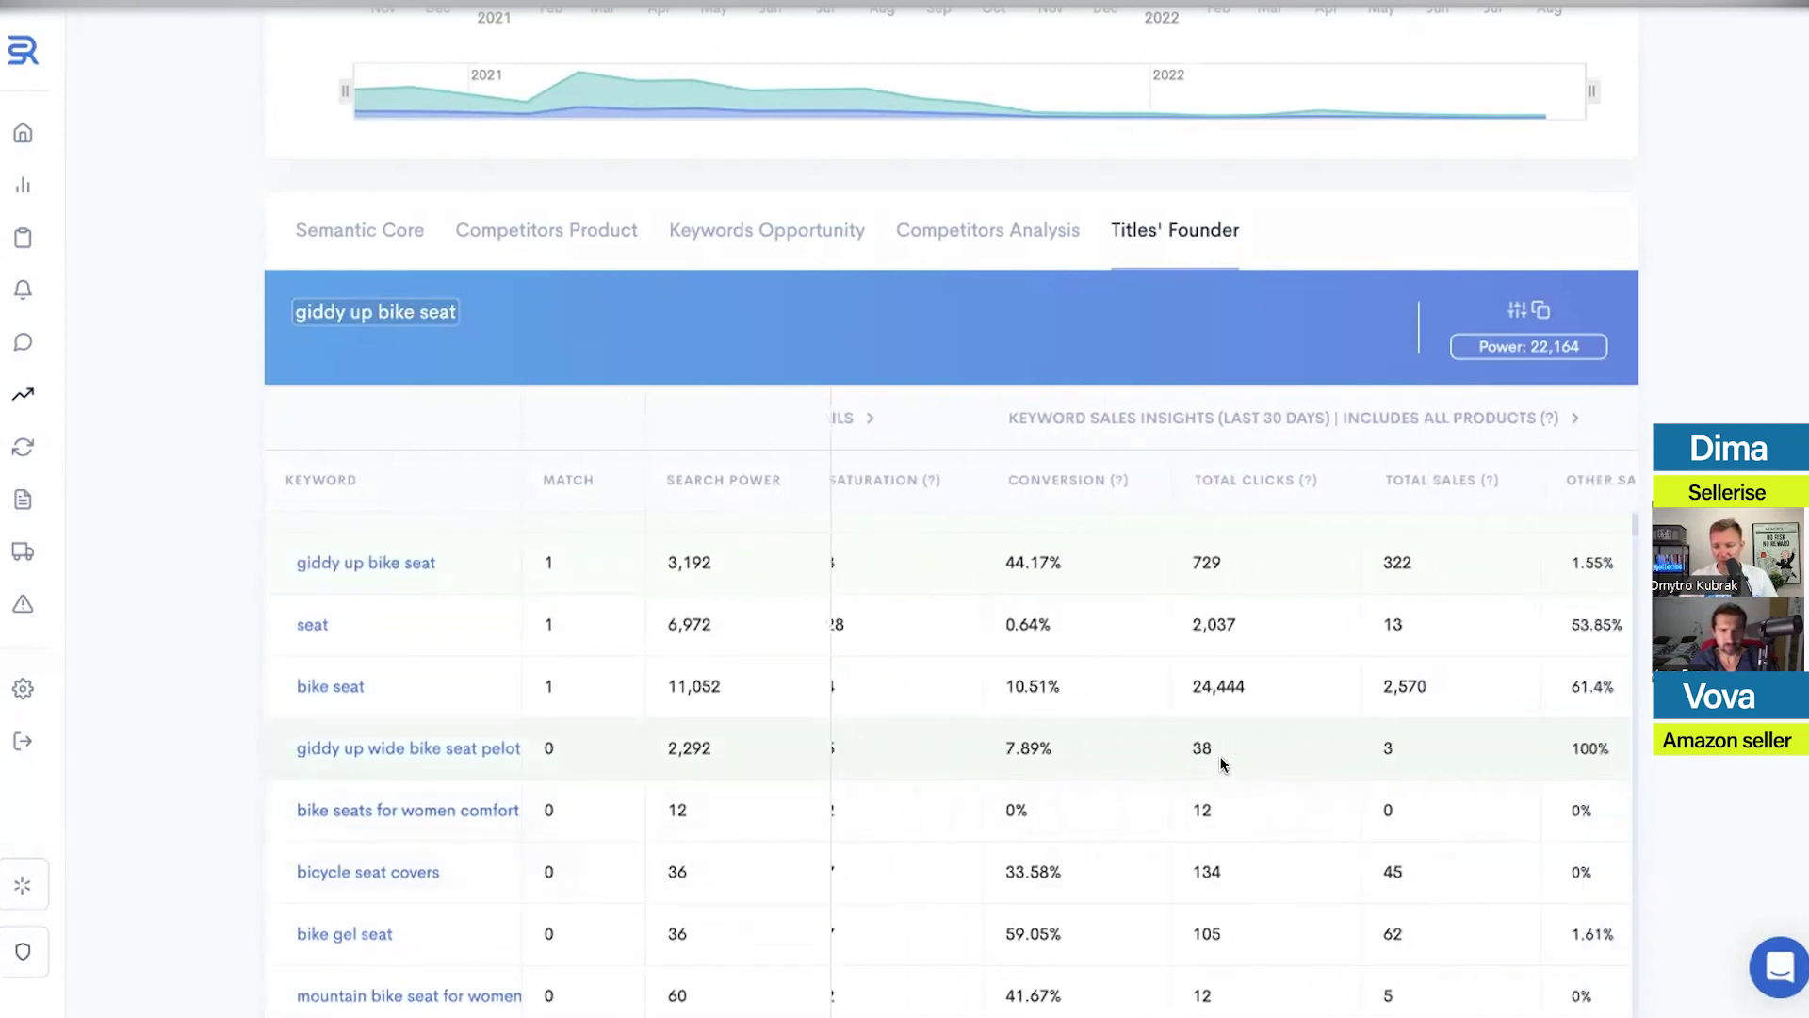
{"action": "scroll", "coordinate": [1347, 753], "scroll_direction": "left", "scroll_amount": 10}
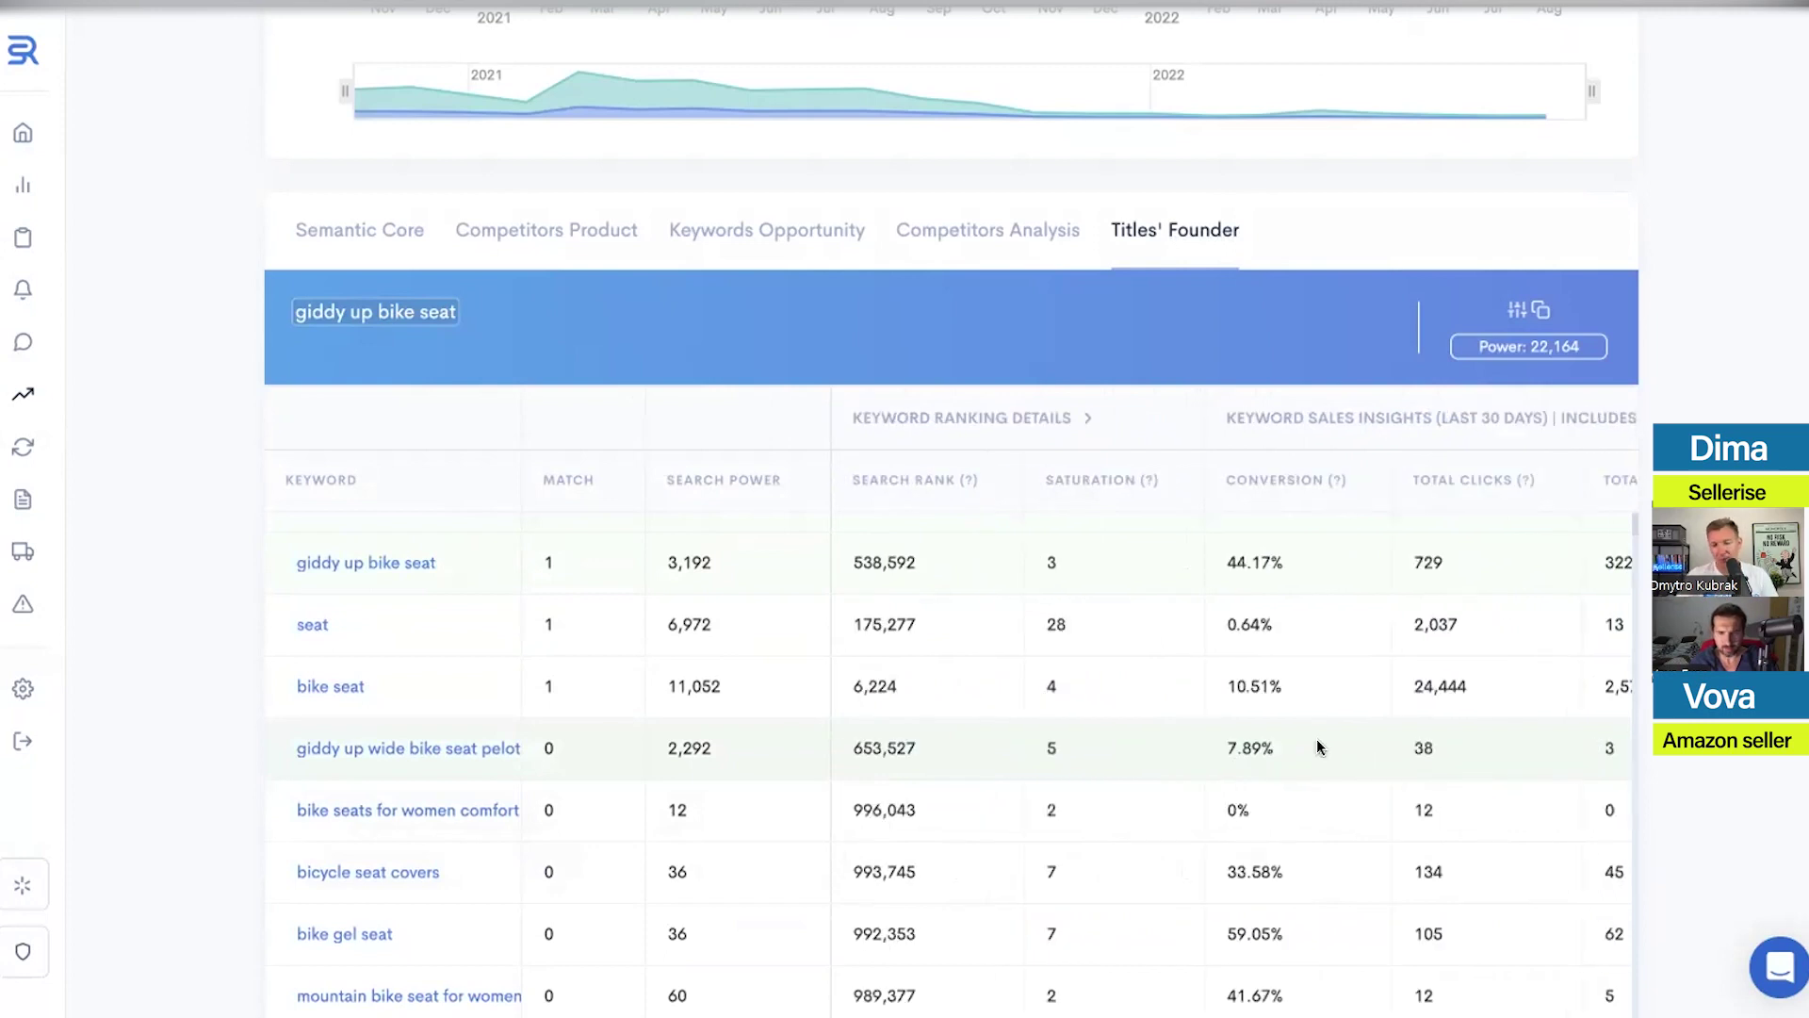
{"action": "scroll", "coordinate": [1316, 739], "scroll_direction": "up", "scroll_amount": 1}
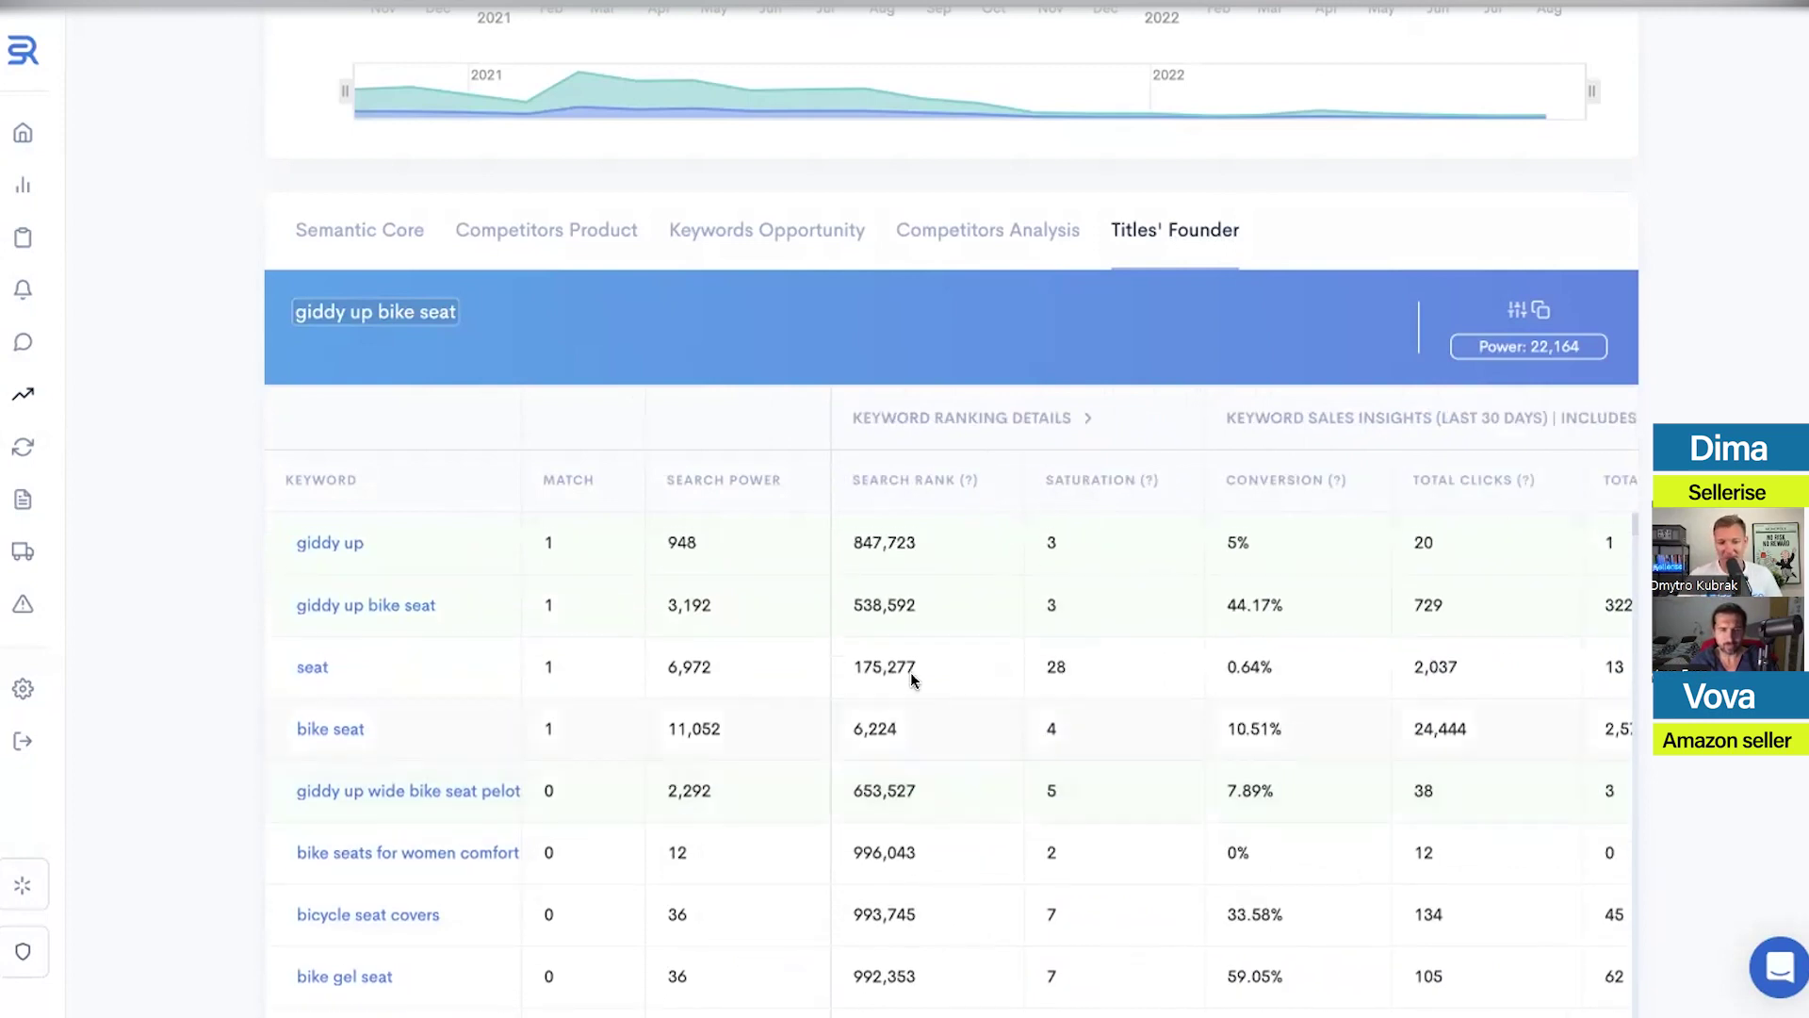
Remove "seat" from the title and append the listed keywords "seat", "bike gel seat" and "seat" again
{"action": "key", "text": "ctrl+BackSpace"}
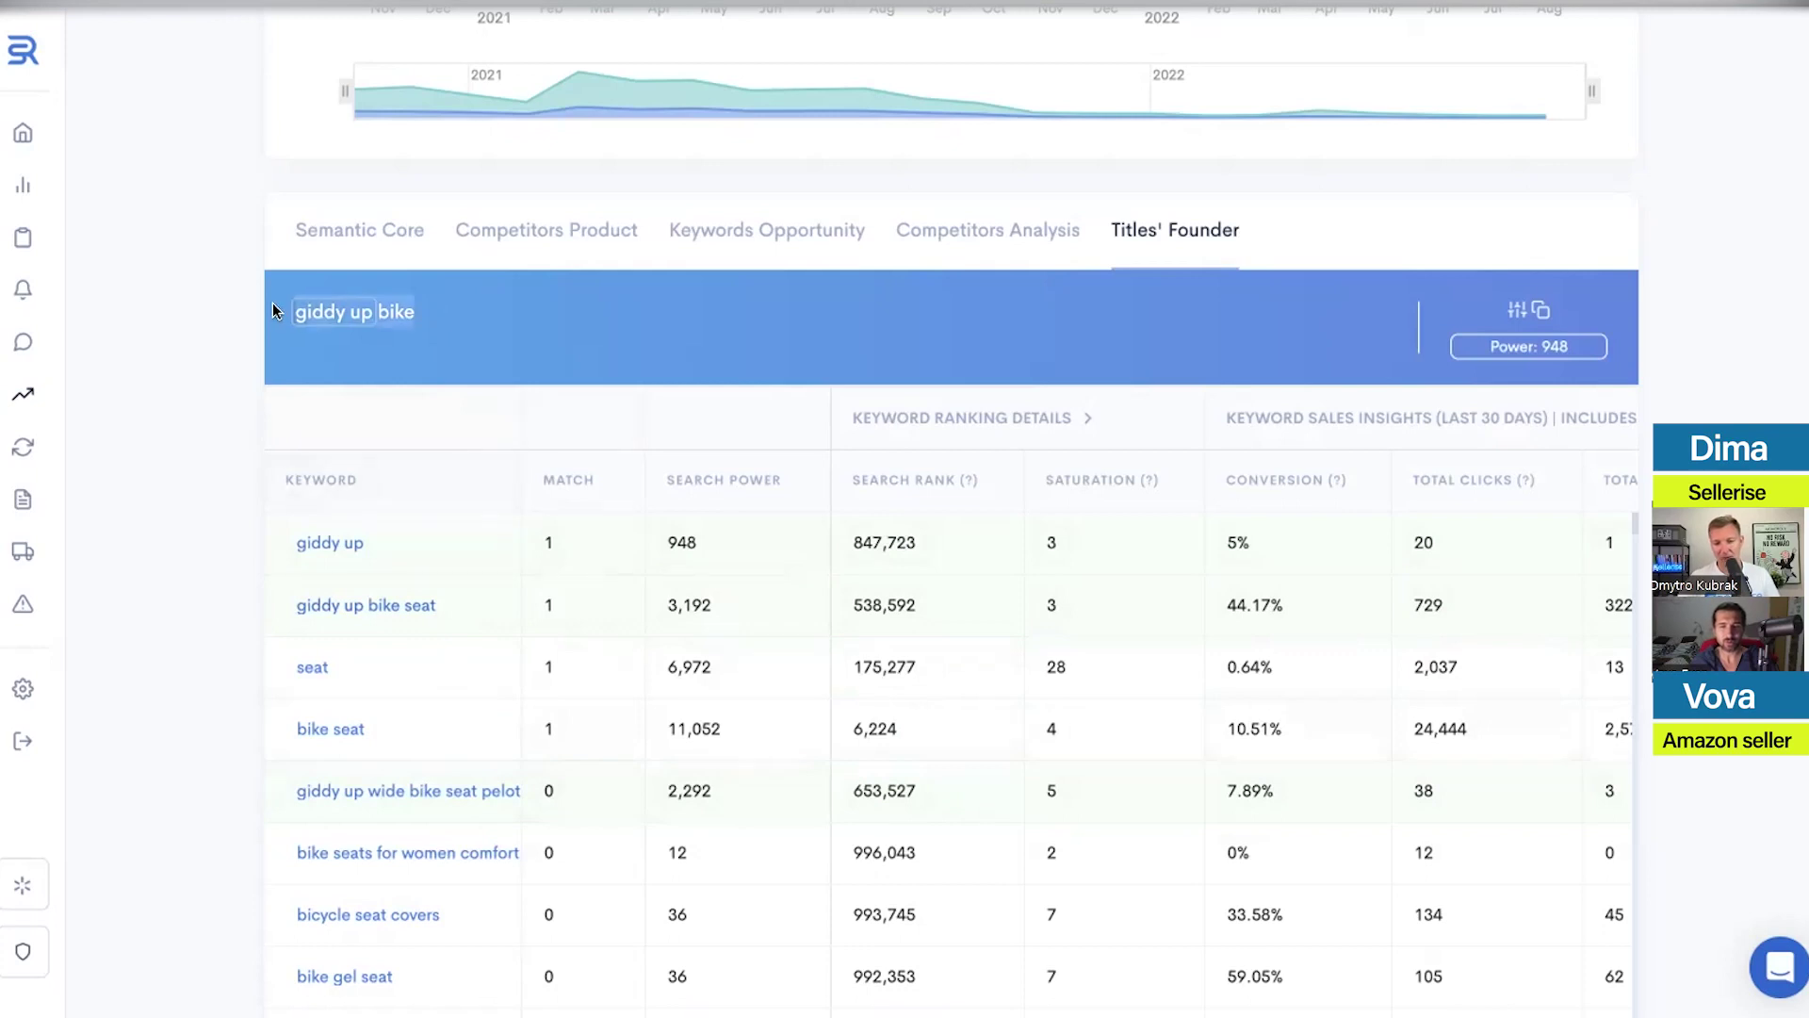
{"action": "left_click", "coordinate": [382, 673]}
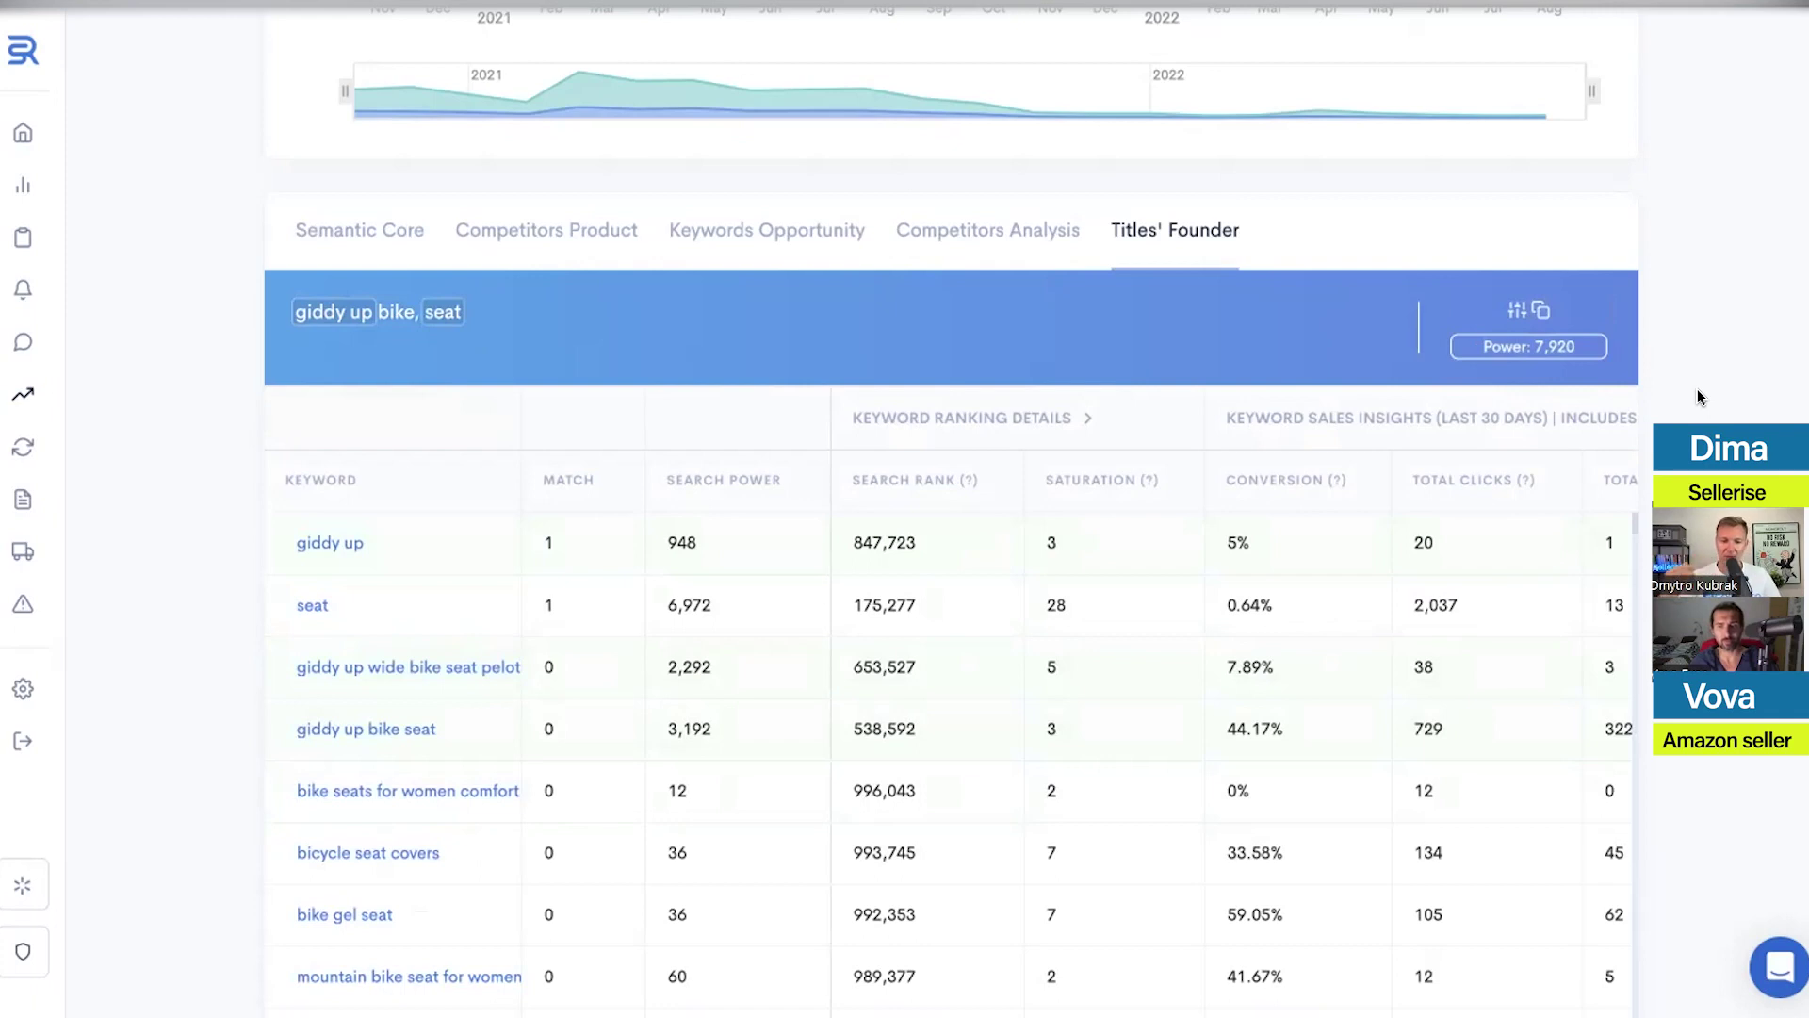
{"action": "left_click", "coordinate": [405, 910]}
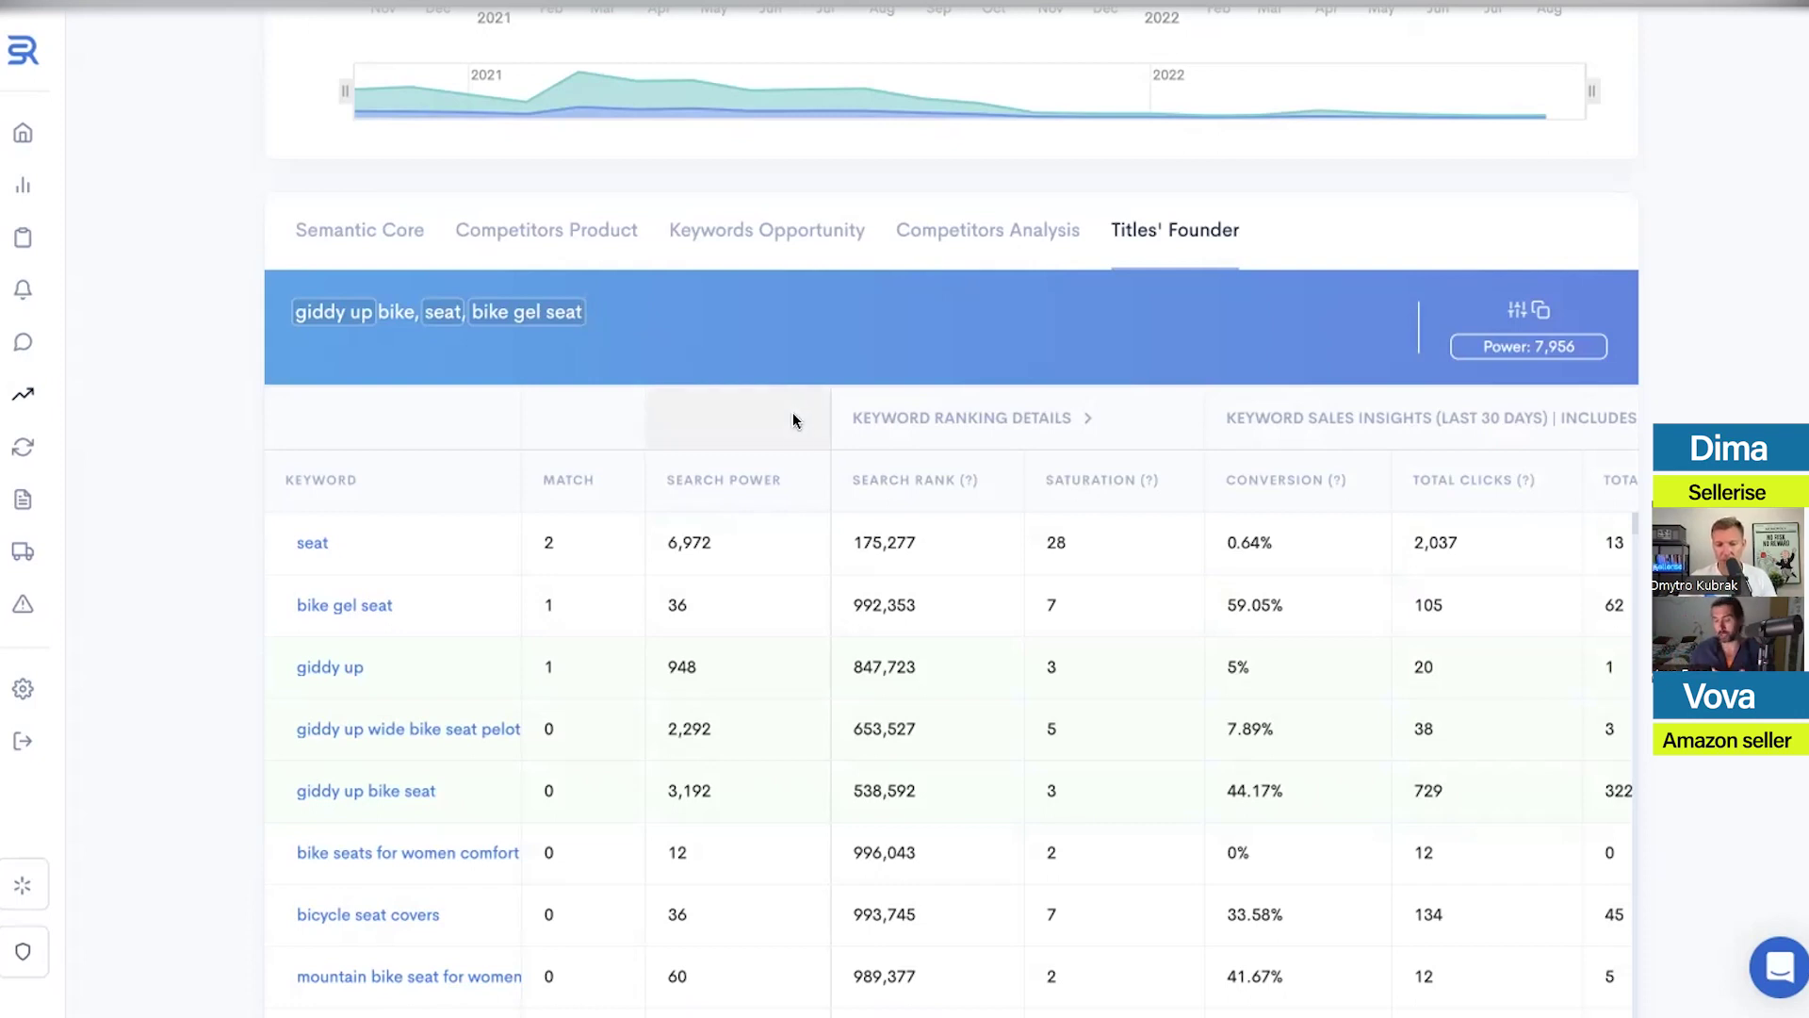
{"action": "left_click", "coordinate": [507, 524]}
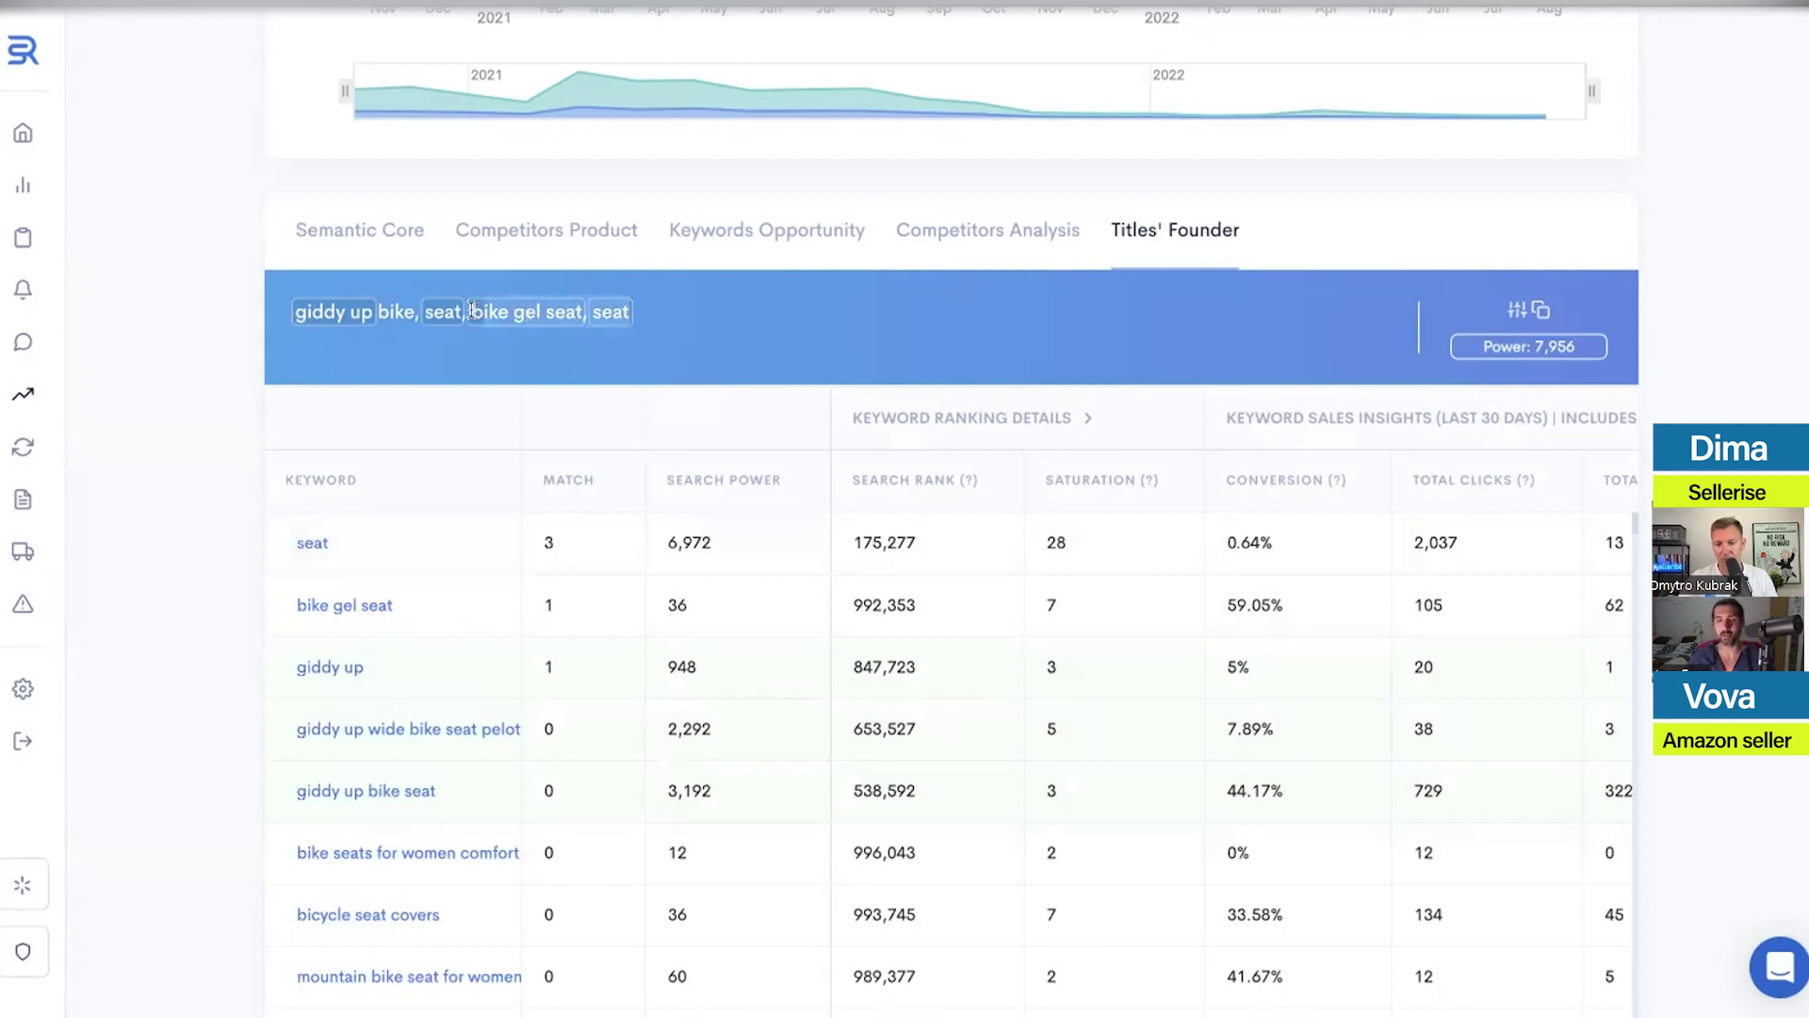
Delete "bike gel seat, seat" from the title, look over the keyword sales columns, and clear the remaining title text
{"action": "left_click_drag", "start_coordinate": [469, 312], "coordinate": [633, 312]}
{"action": "key", "text": "BackSpace"}
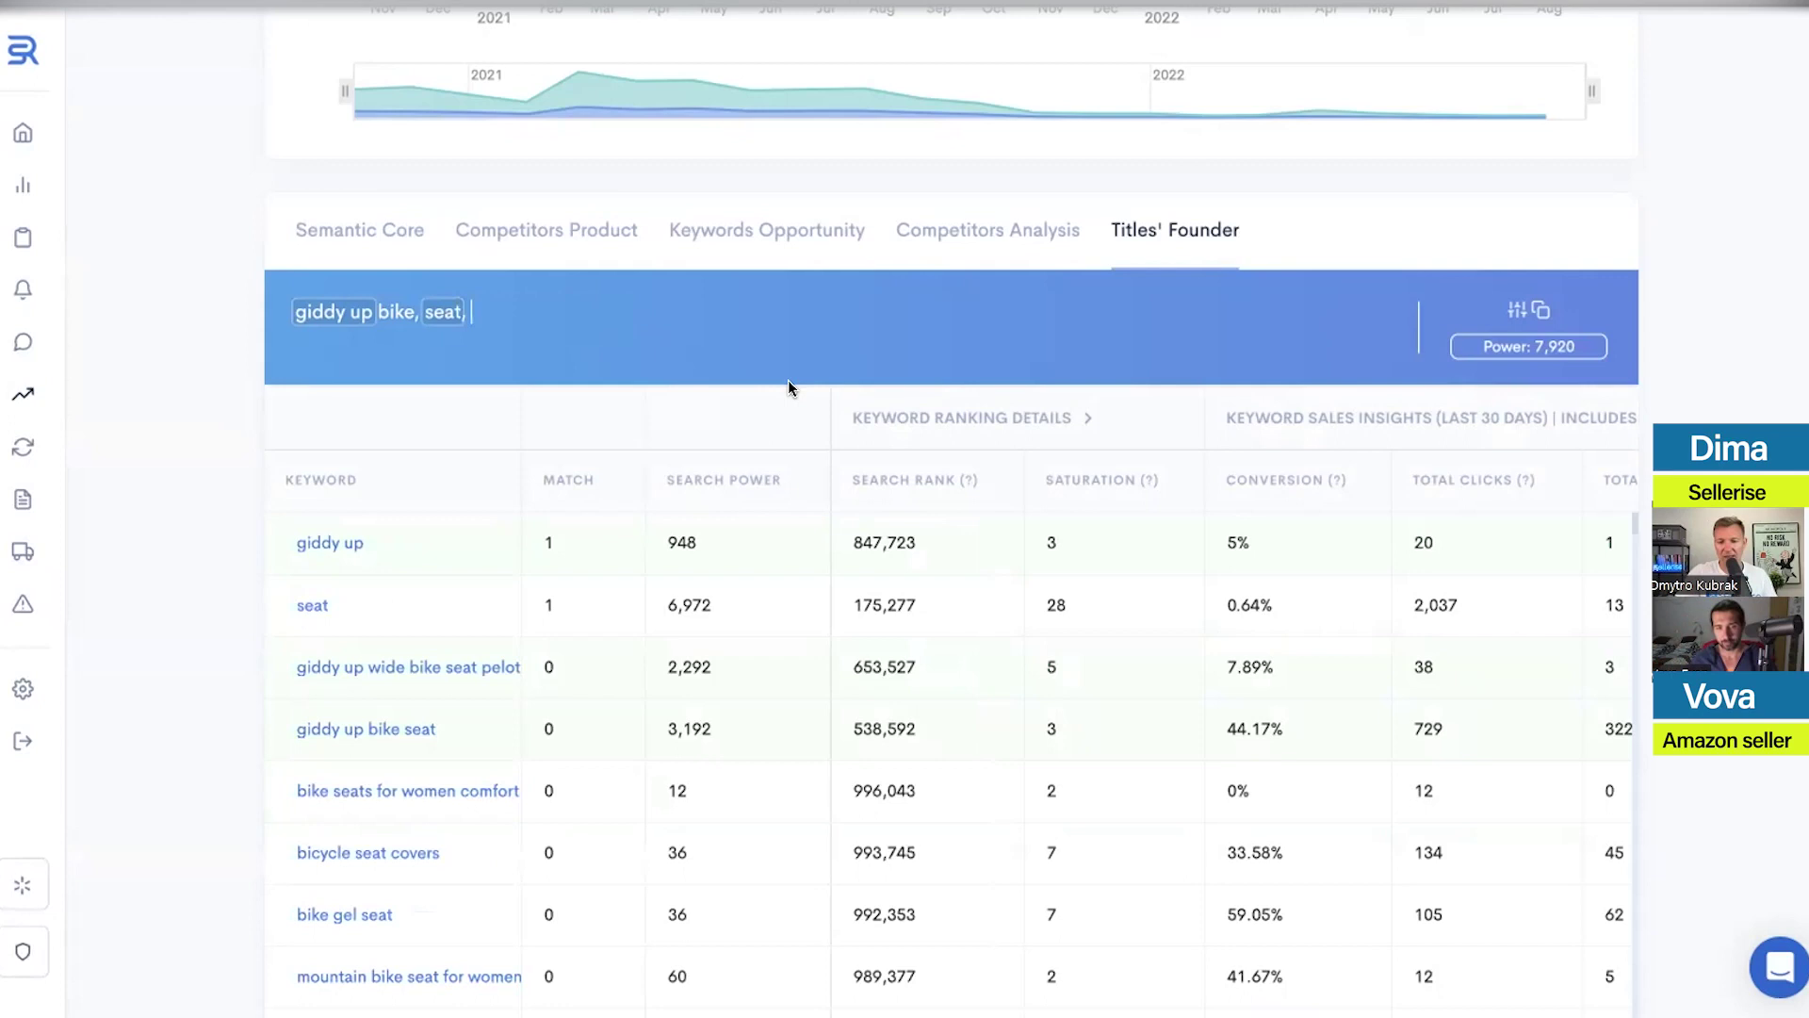
{"action": "scroll", "coordinate": [1332, 658], "scroll_direction": "right", "scroll_amount": 10}
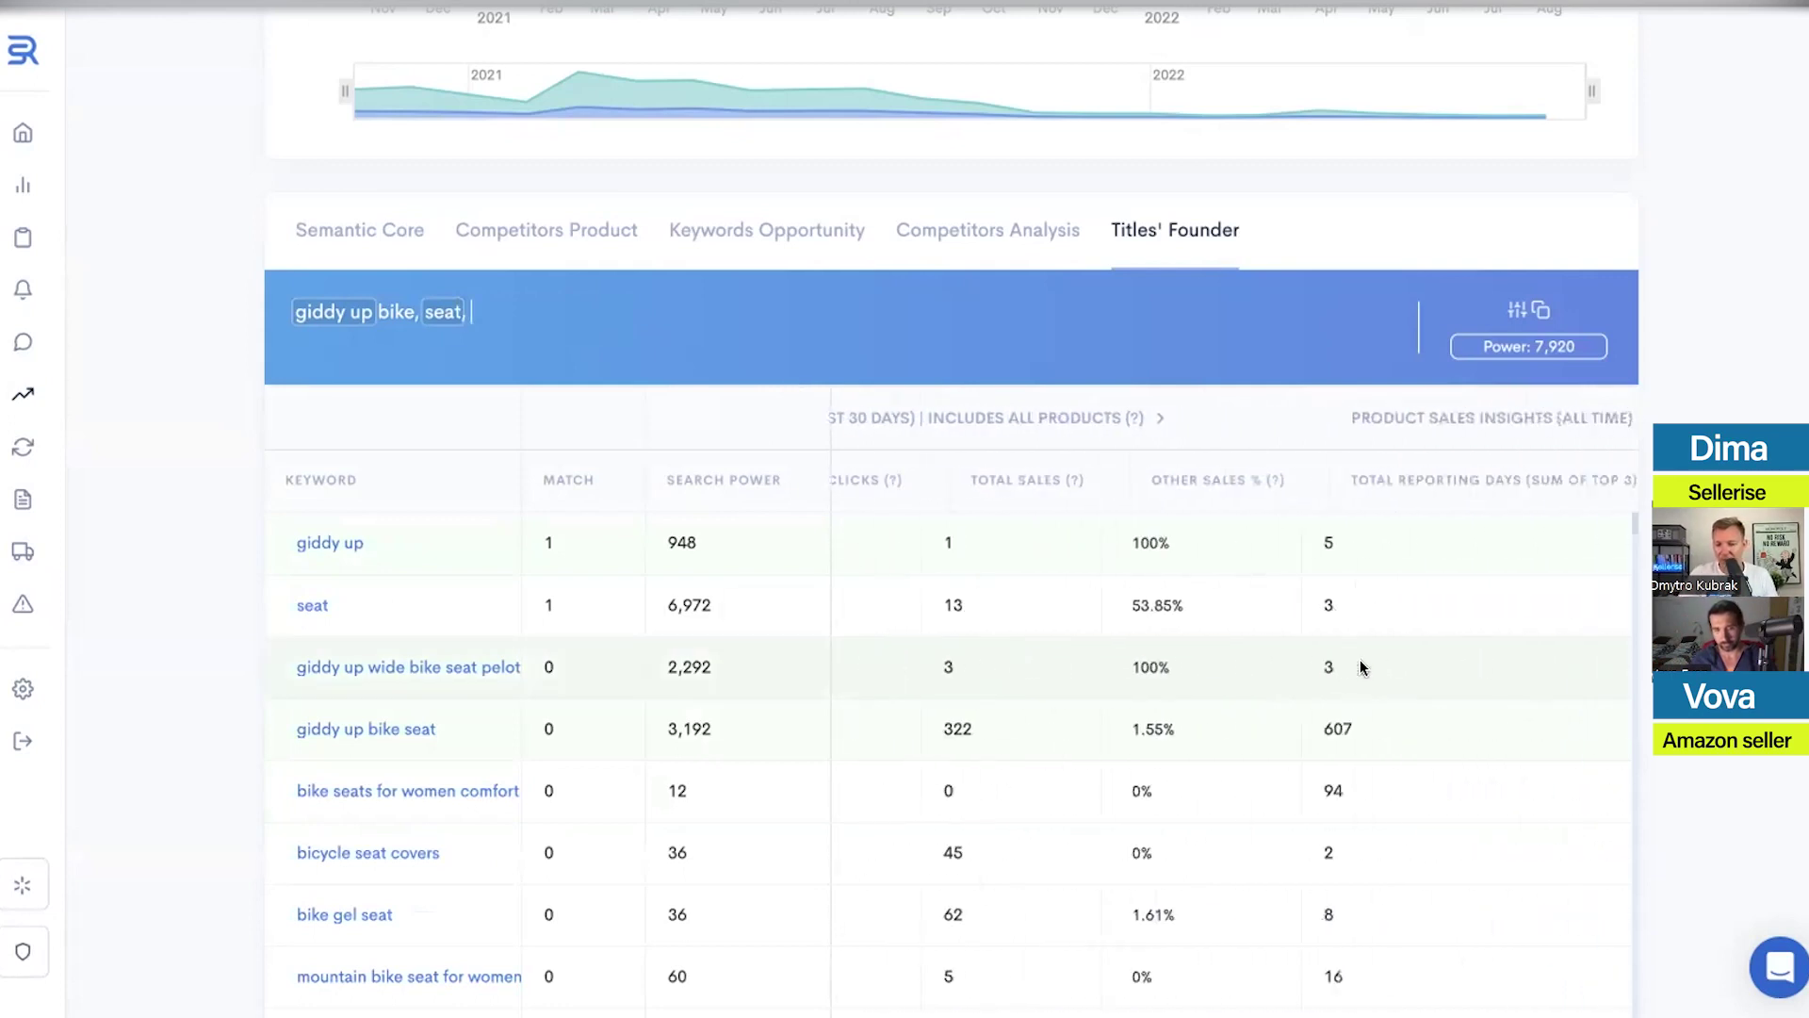
{"action": "scroll", "coordinate": [1363, 665], "scroll_direction": "left", "scroll_amount": 10}
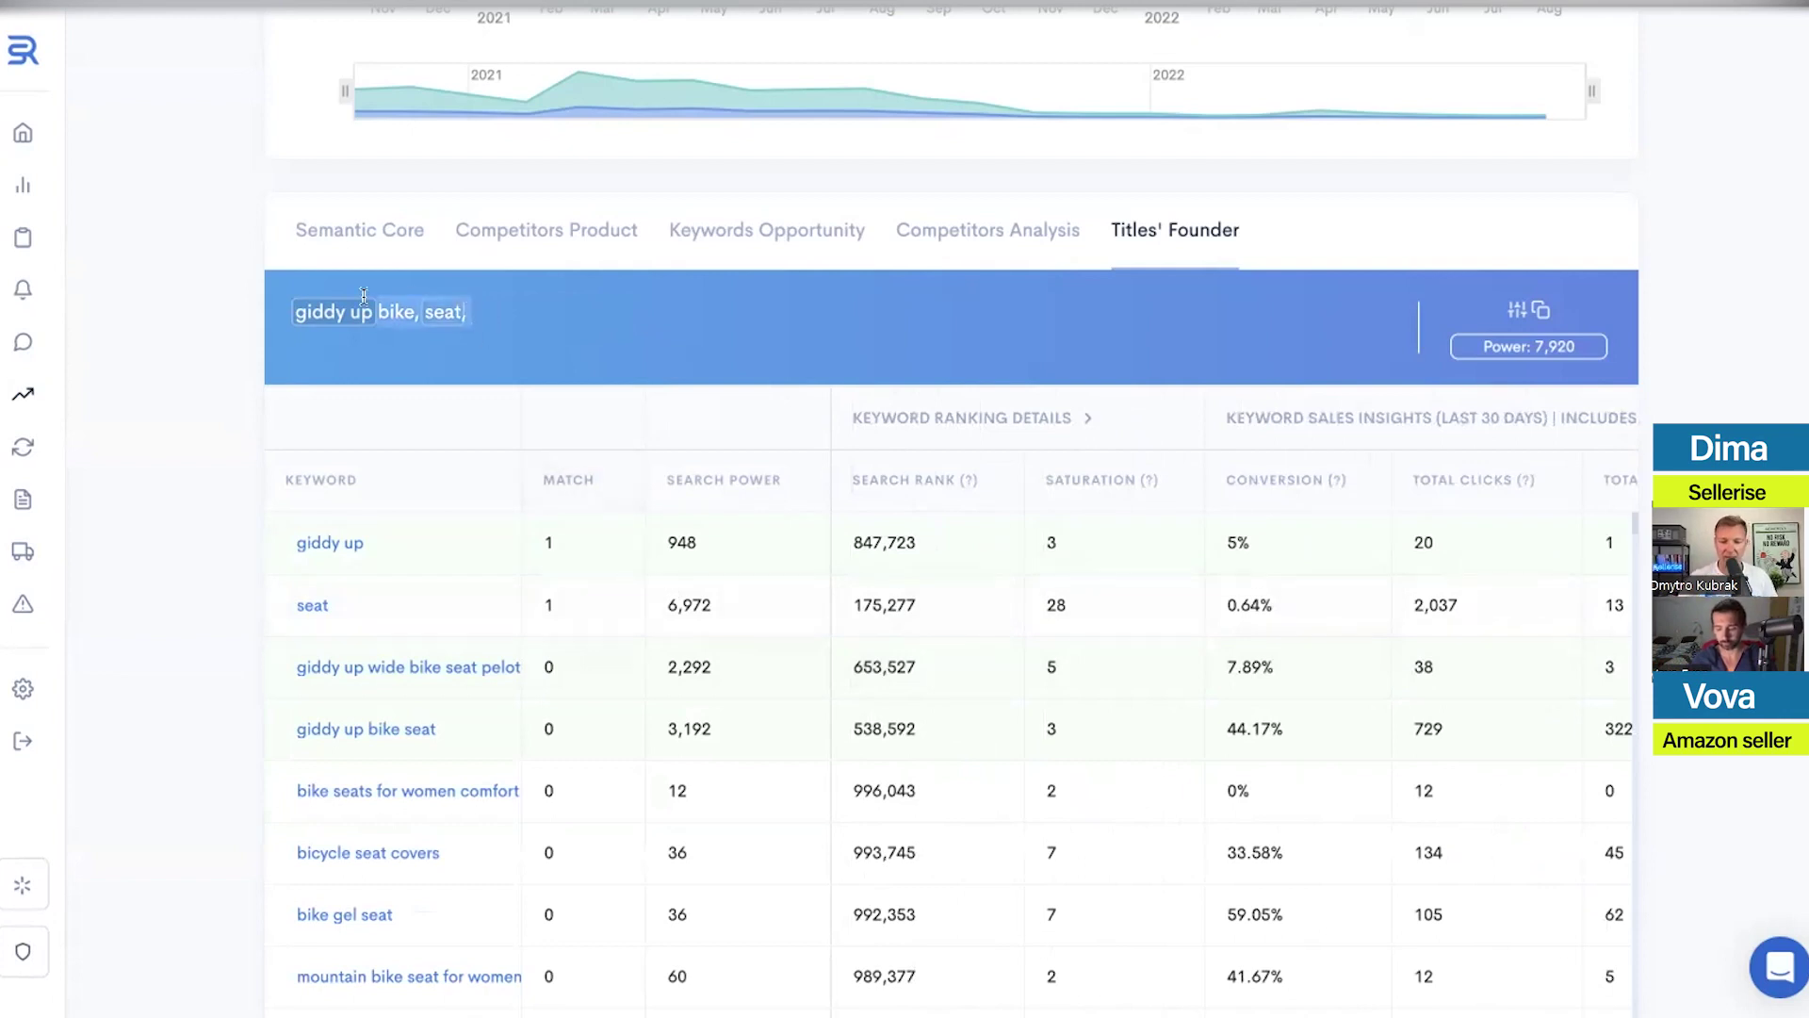
{"action": "key", "text": "BackSpace"}
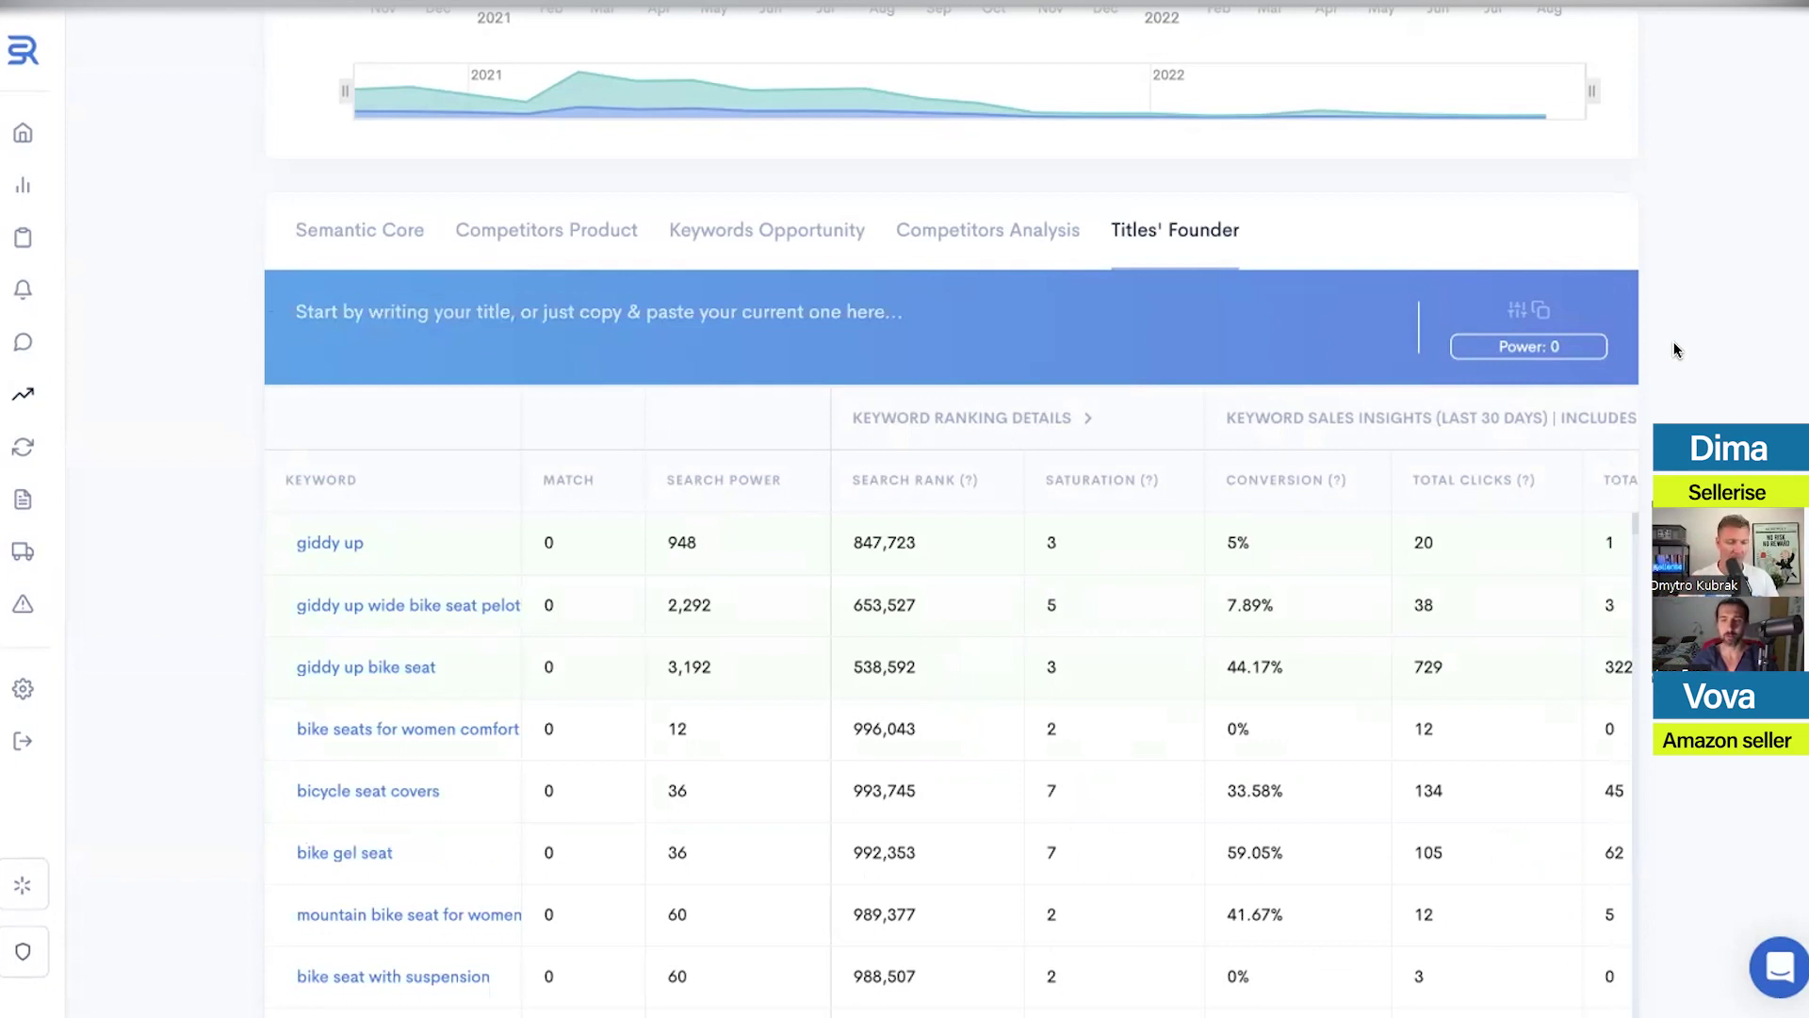
Open the Reimbursements tool and examine the amount reimbursed with Sellerise and the total reimbursable value
{"action": "left_click", "coordinate": [146, 631]}
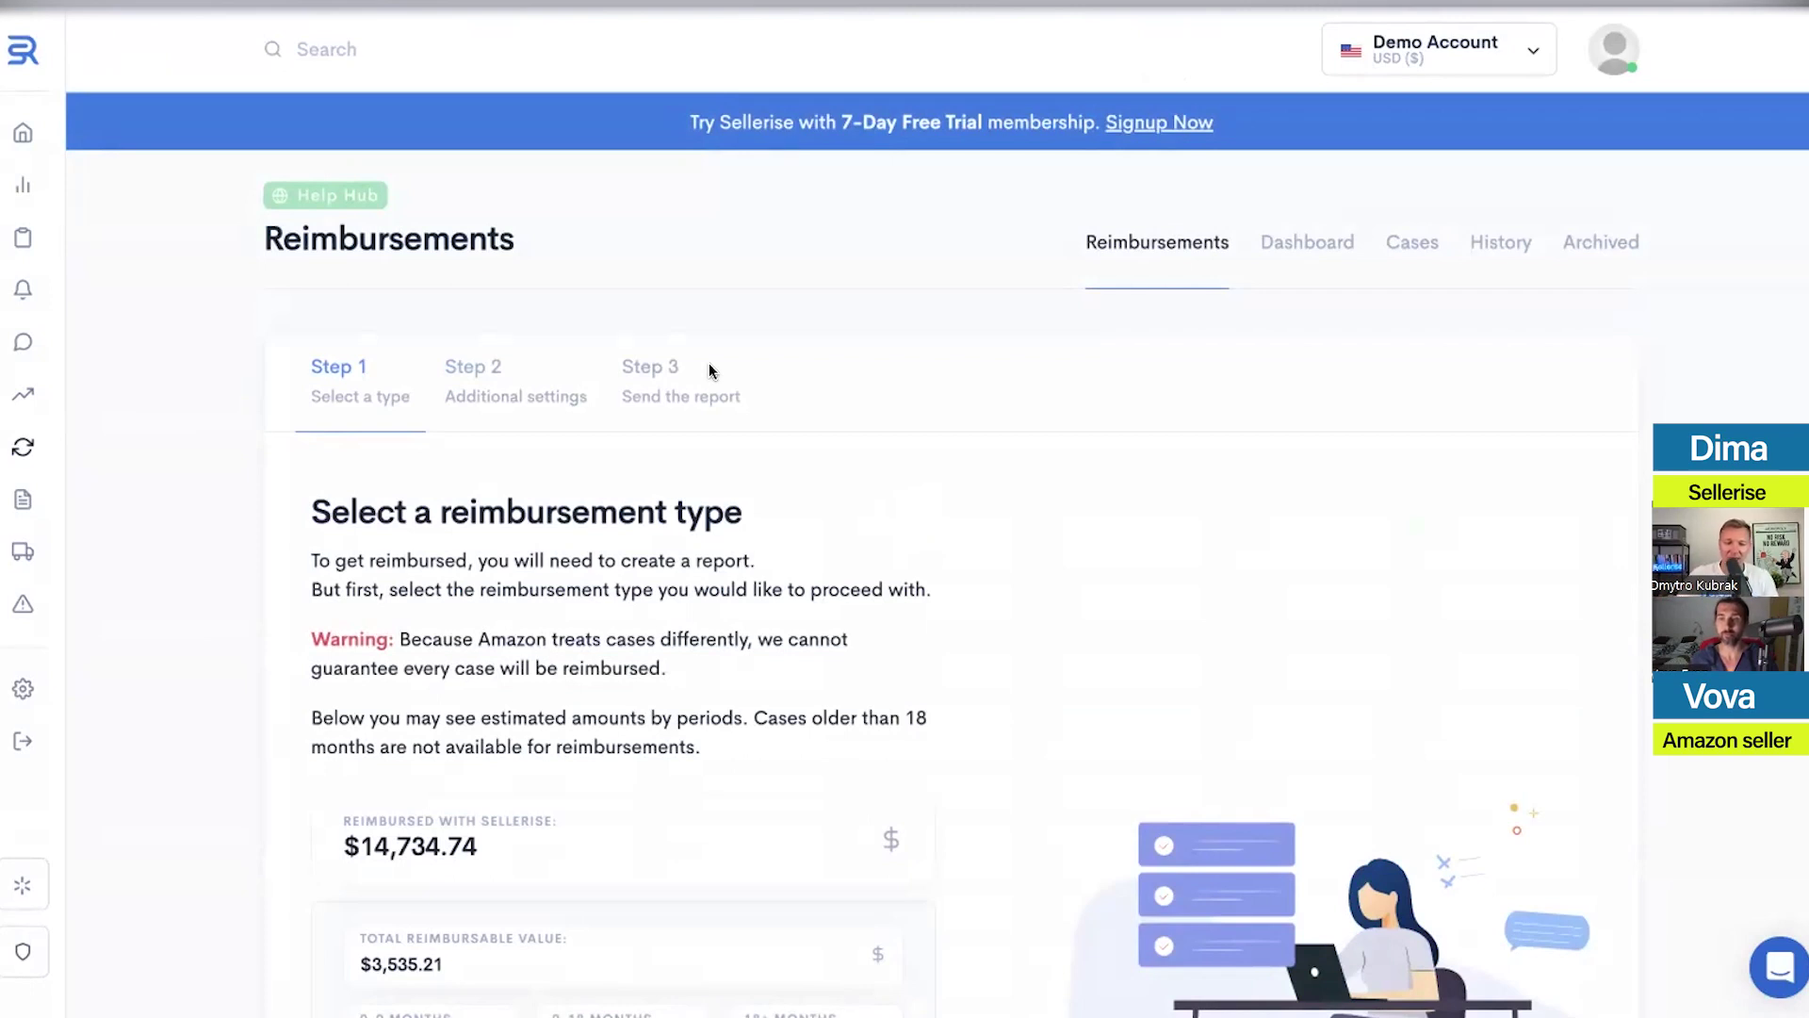
{"action": "scroll", "coordinate": [922, 328], "scroll_direction": "down", "scroll_amount": 2}
{"action": "scroll", "coordinate": [924, 325], "scroll_direction": "up", "scroll_amount": 1}
{"action": "scroll", "coordinate": [923, 324], "scroll_direction": "down", "scroll_amount": 1}
{"action": "scroll", "coordinate": [939, 332], "scroll_direction": "down", "scroll_amount": 1}
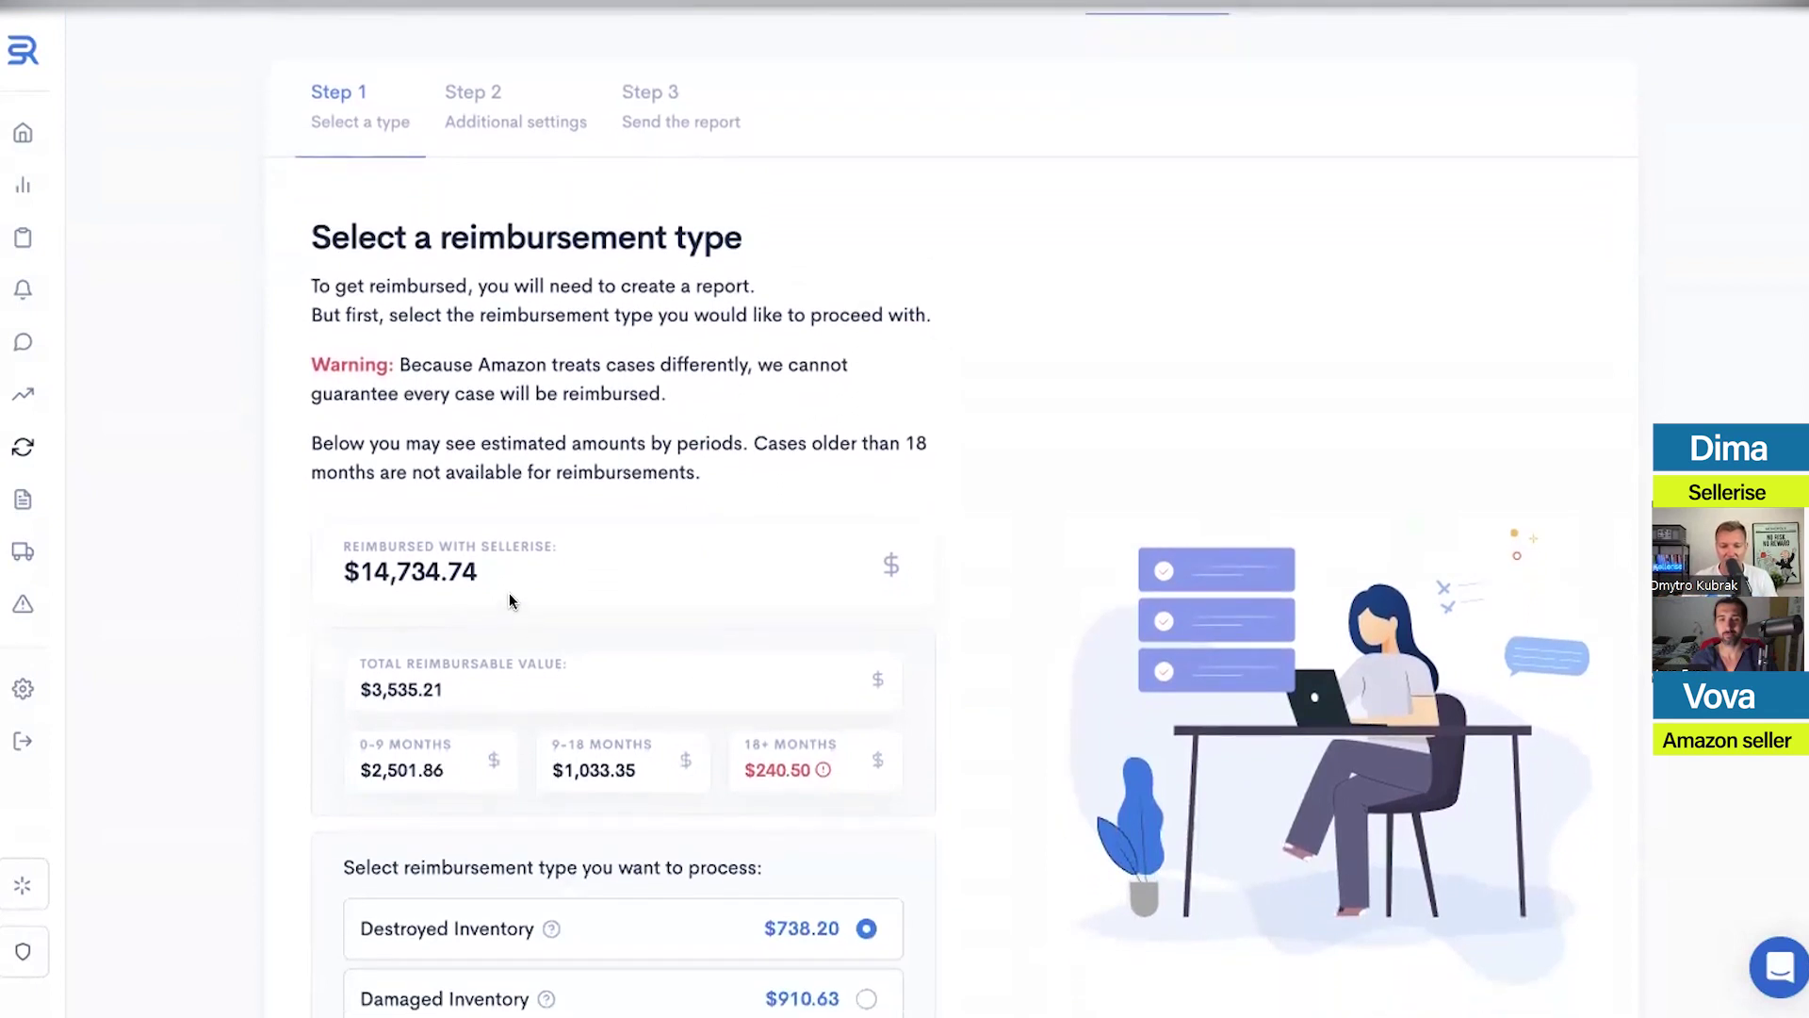
{"action": "left_click_drag", "start_coordinate": [489, 575], "coordinate": [337, 577]}
{"action": "left_click", "coordinate": [463, 574]}
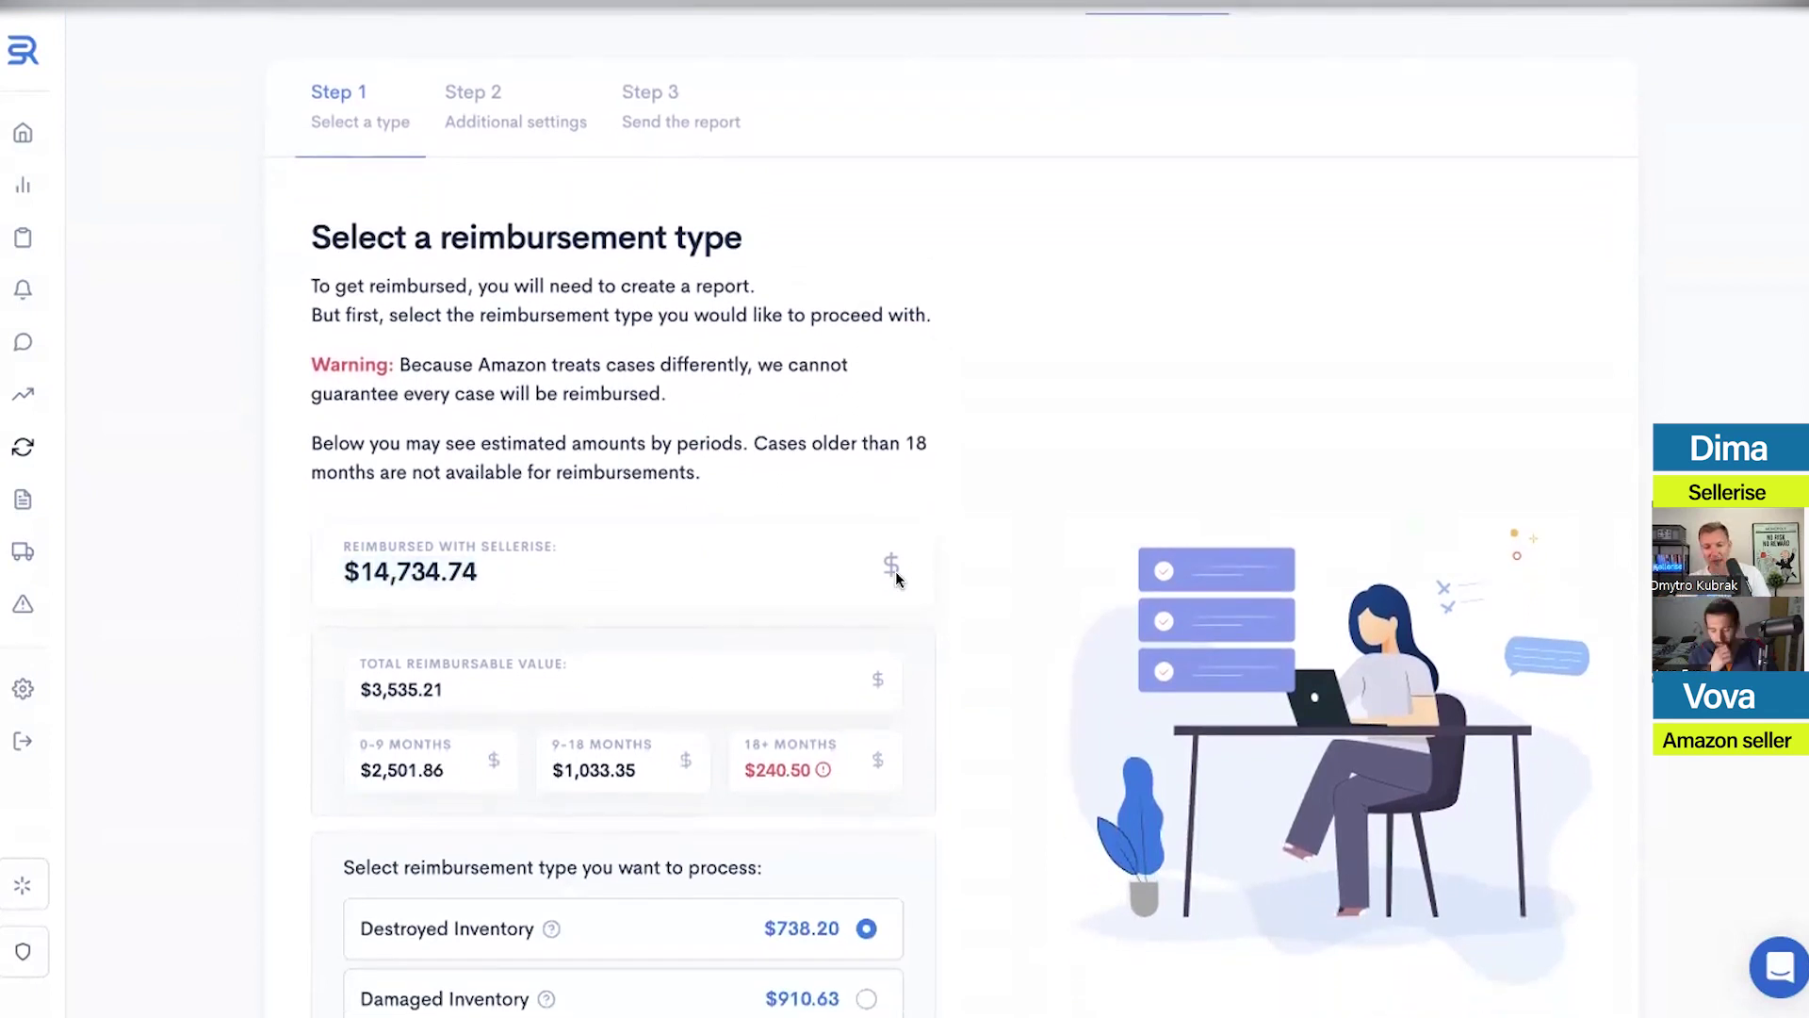
{"action": "scroll", "coordinate": [989, 646], "scroll_direction": "down", "scroll_amount": 3}
{"action": "left_click_drag", "start_coordinate": [445, 372], "coordinate": [355, 374]}
{"action": "left_click", "coordinate": [449, 375]}
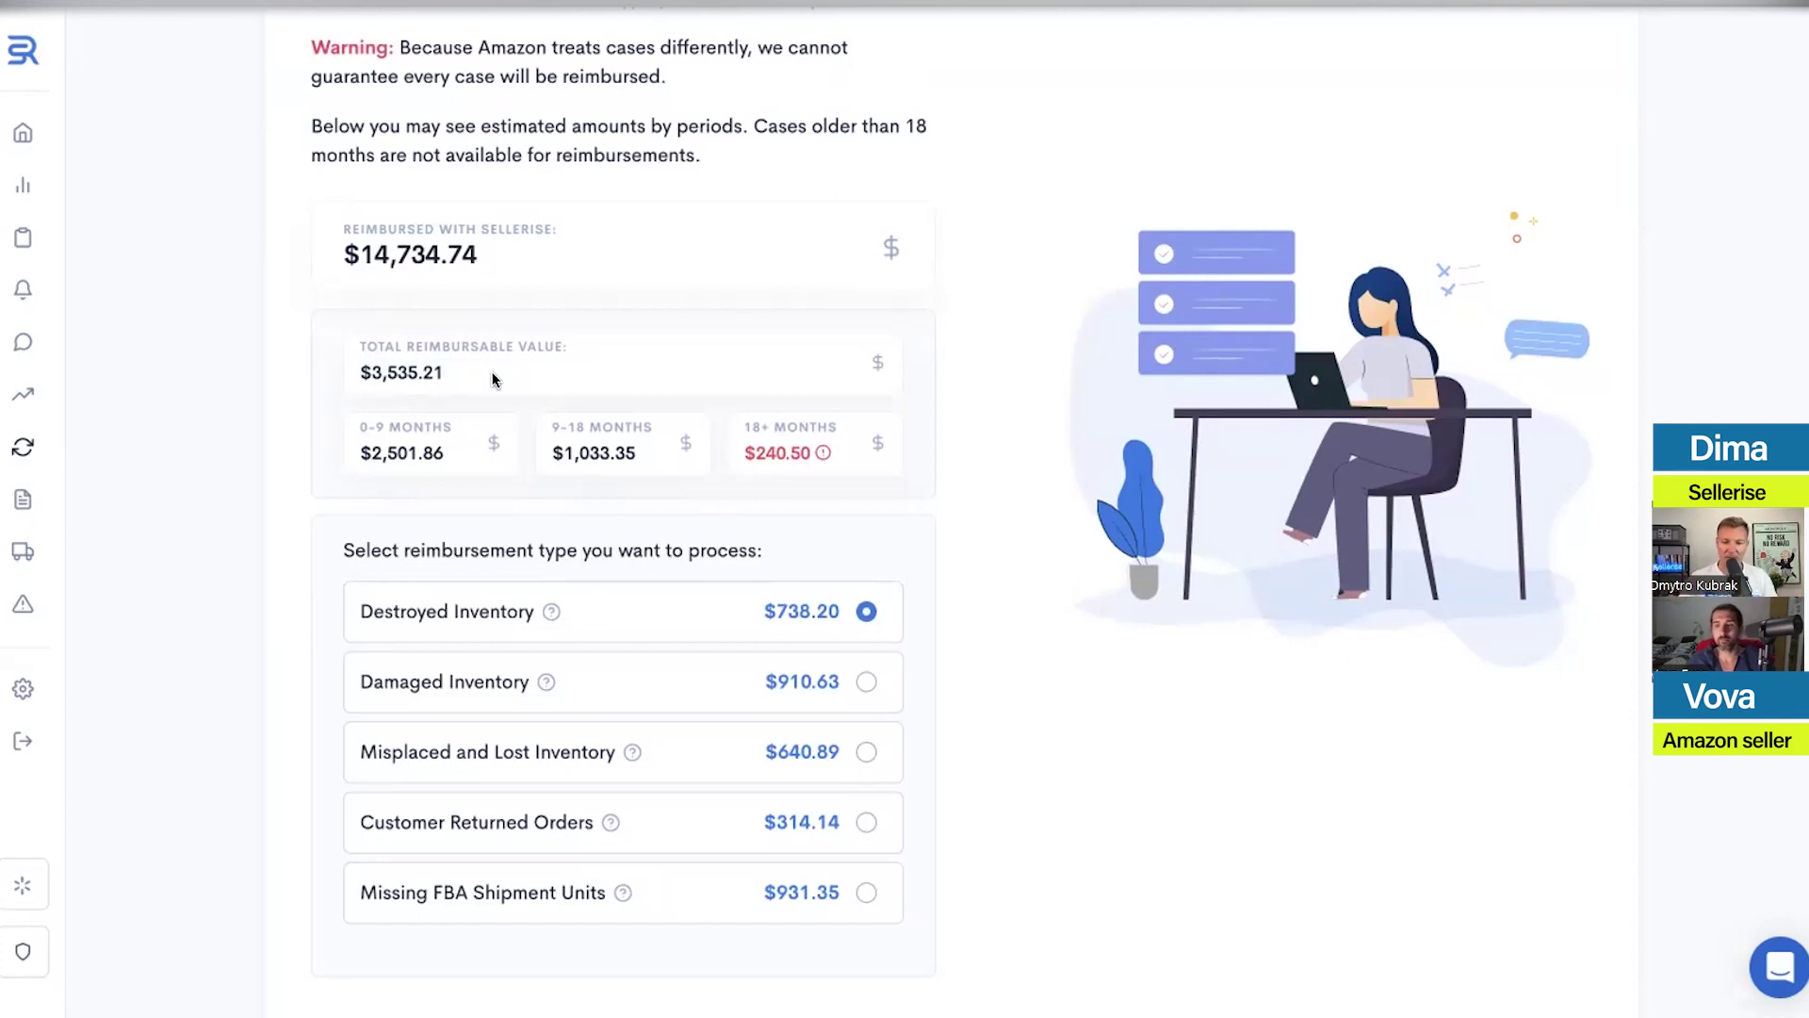
Examine the reimbursable amounts for 0-9, 9-18 and 18+ months, including the explanation for the 18+ months amount
{"action": "left_click_drag", "start_coordinate": [355, 425], "coordinate": [467, 460]}
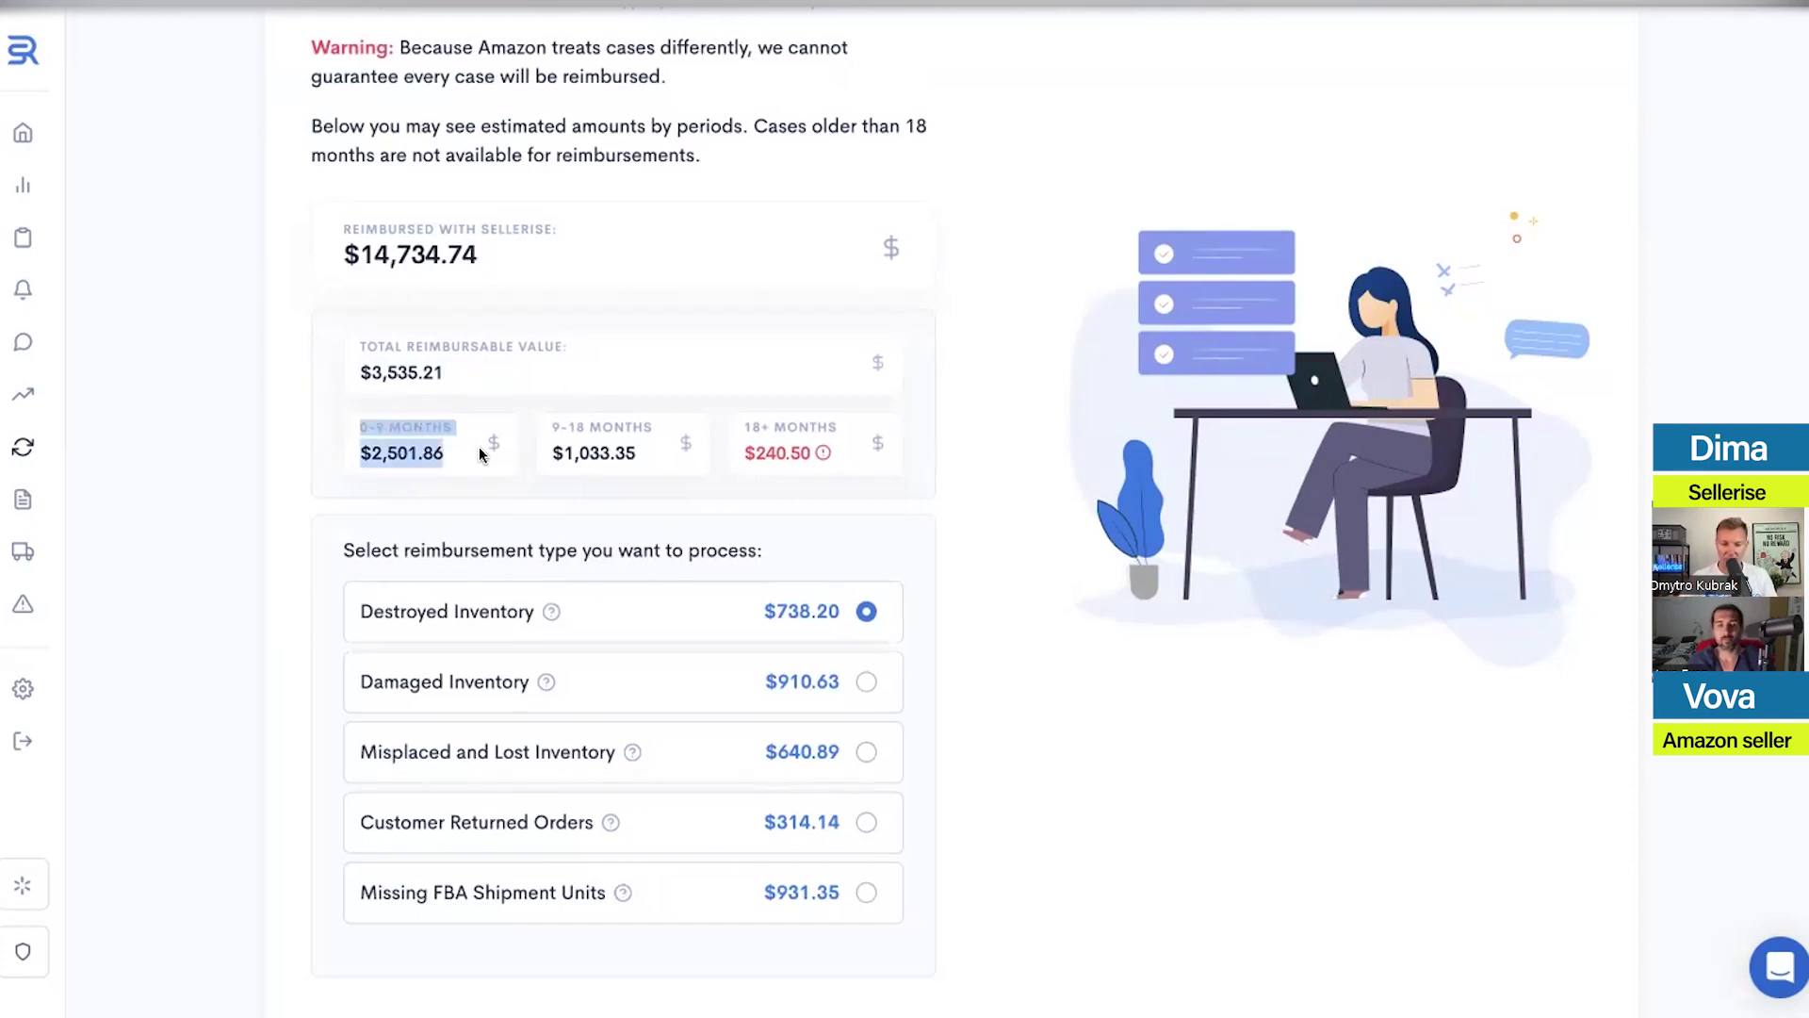
{"action": "left_click", "coordinate": [380, 438]}
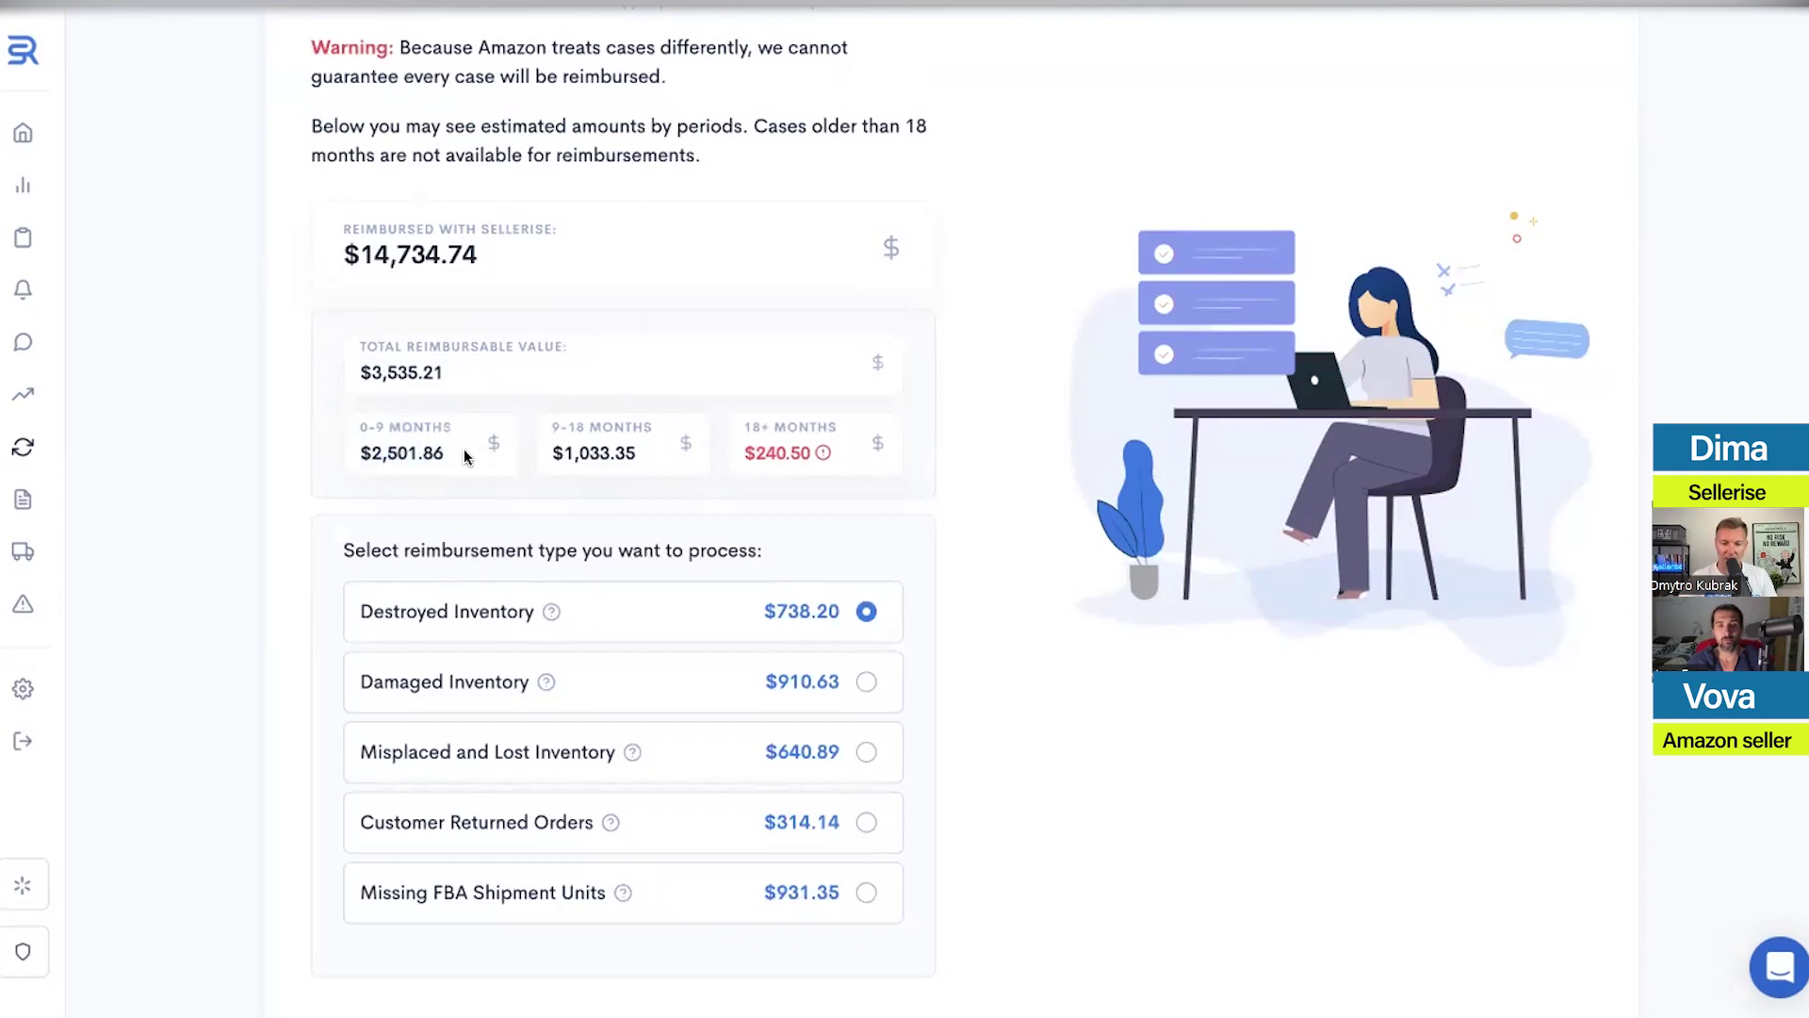
{"action": "left_click_drag", "start_coordinate": [556, 426], "coordinate": [644, 462]}
{"action": "left_click", "coordinate": [567, 458]}
{"action": "left_click_drag", "start_coordinate": [740, 421], "coordinate": [849, 425]}
{"action": "left_click", "coordinate": [850, 425]}
{"action": "mouse_move", "coordinate": [823, 453]}
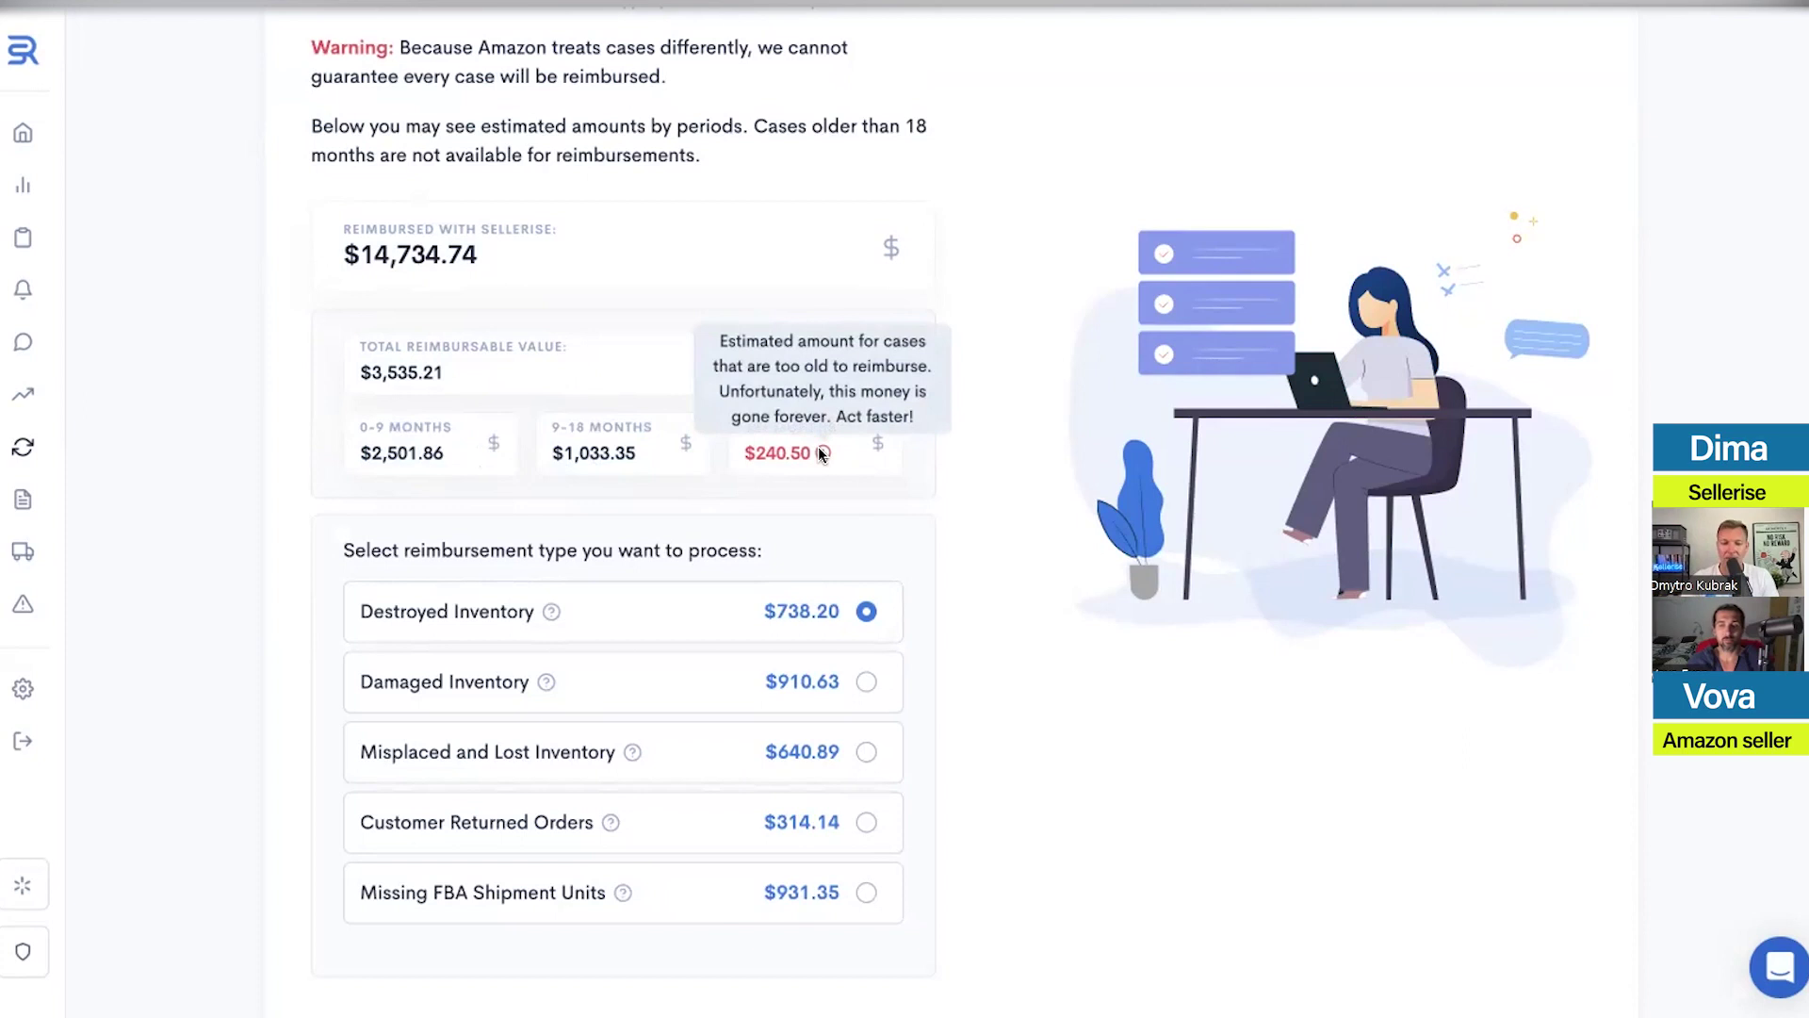
{"action": "left_click_drag", "start_coordinate": [743, 452], "coordinate": [1014, 453]}
{"action": "left_click", "coordinate": [942, 448]}
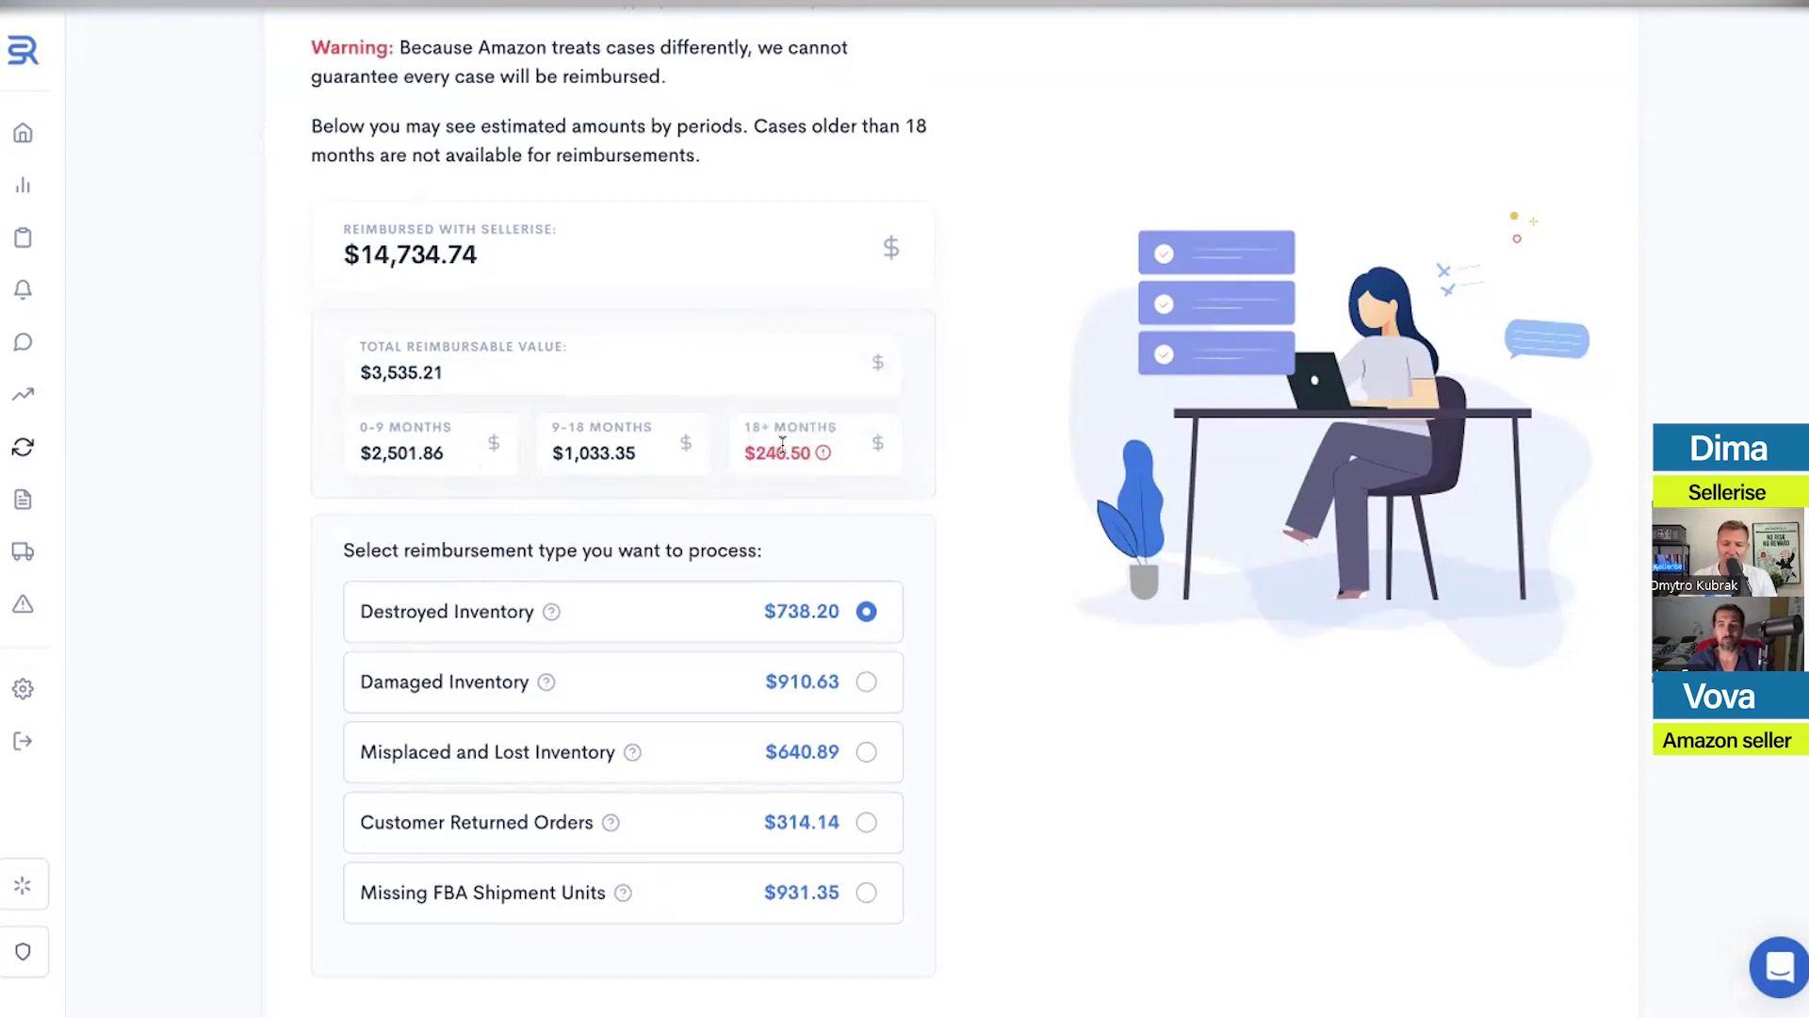
{"action": "left_click_drag", "start_coordinate": [742, 453], "coordinate": [945, 447]}
{"action": "left_click", "coordinate": [943, 438]}
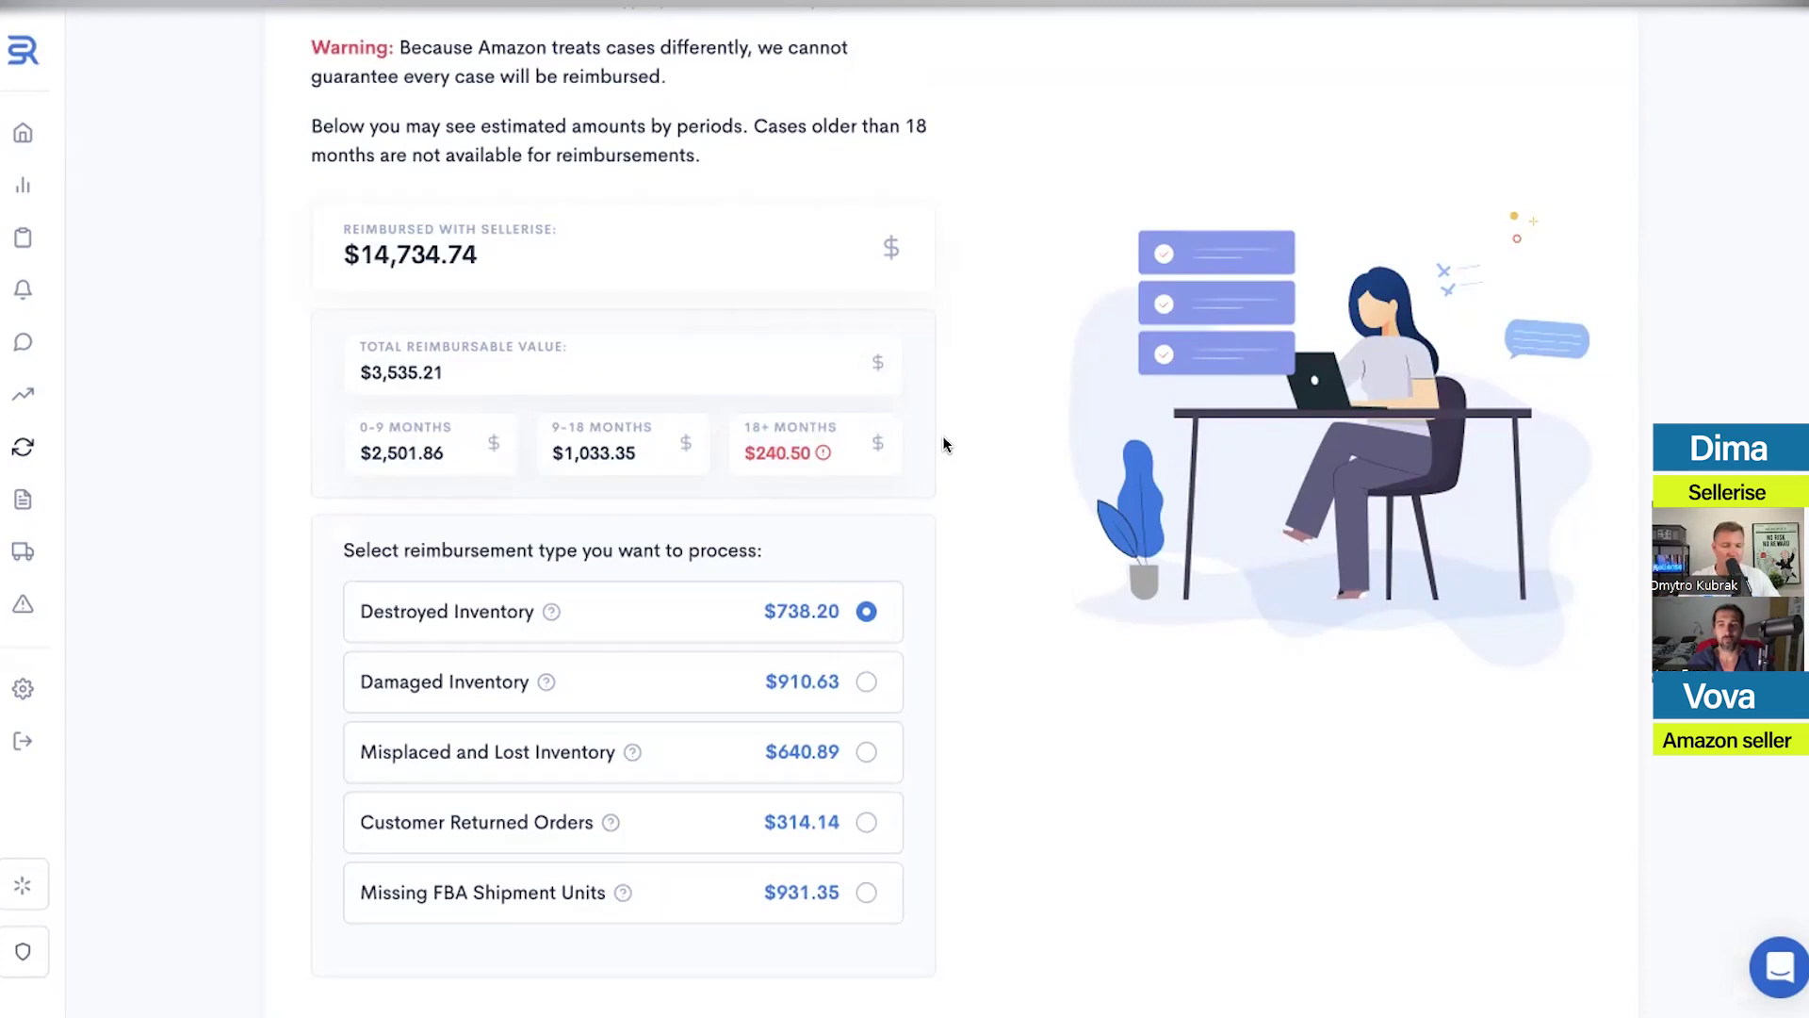
{"action": "left_click_drag", "start_coordinate": [743, 443], "coordinate": [961, 433]}
{"action": "left_click", "coordinate": [962, 434]}
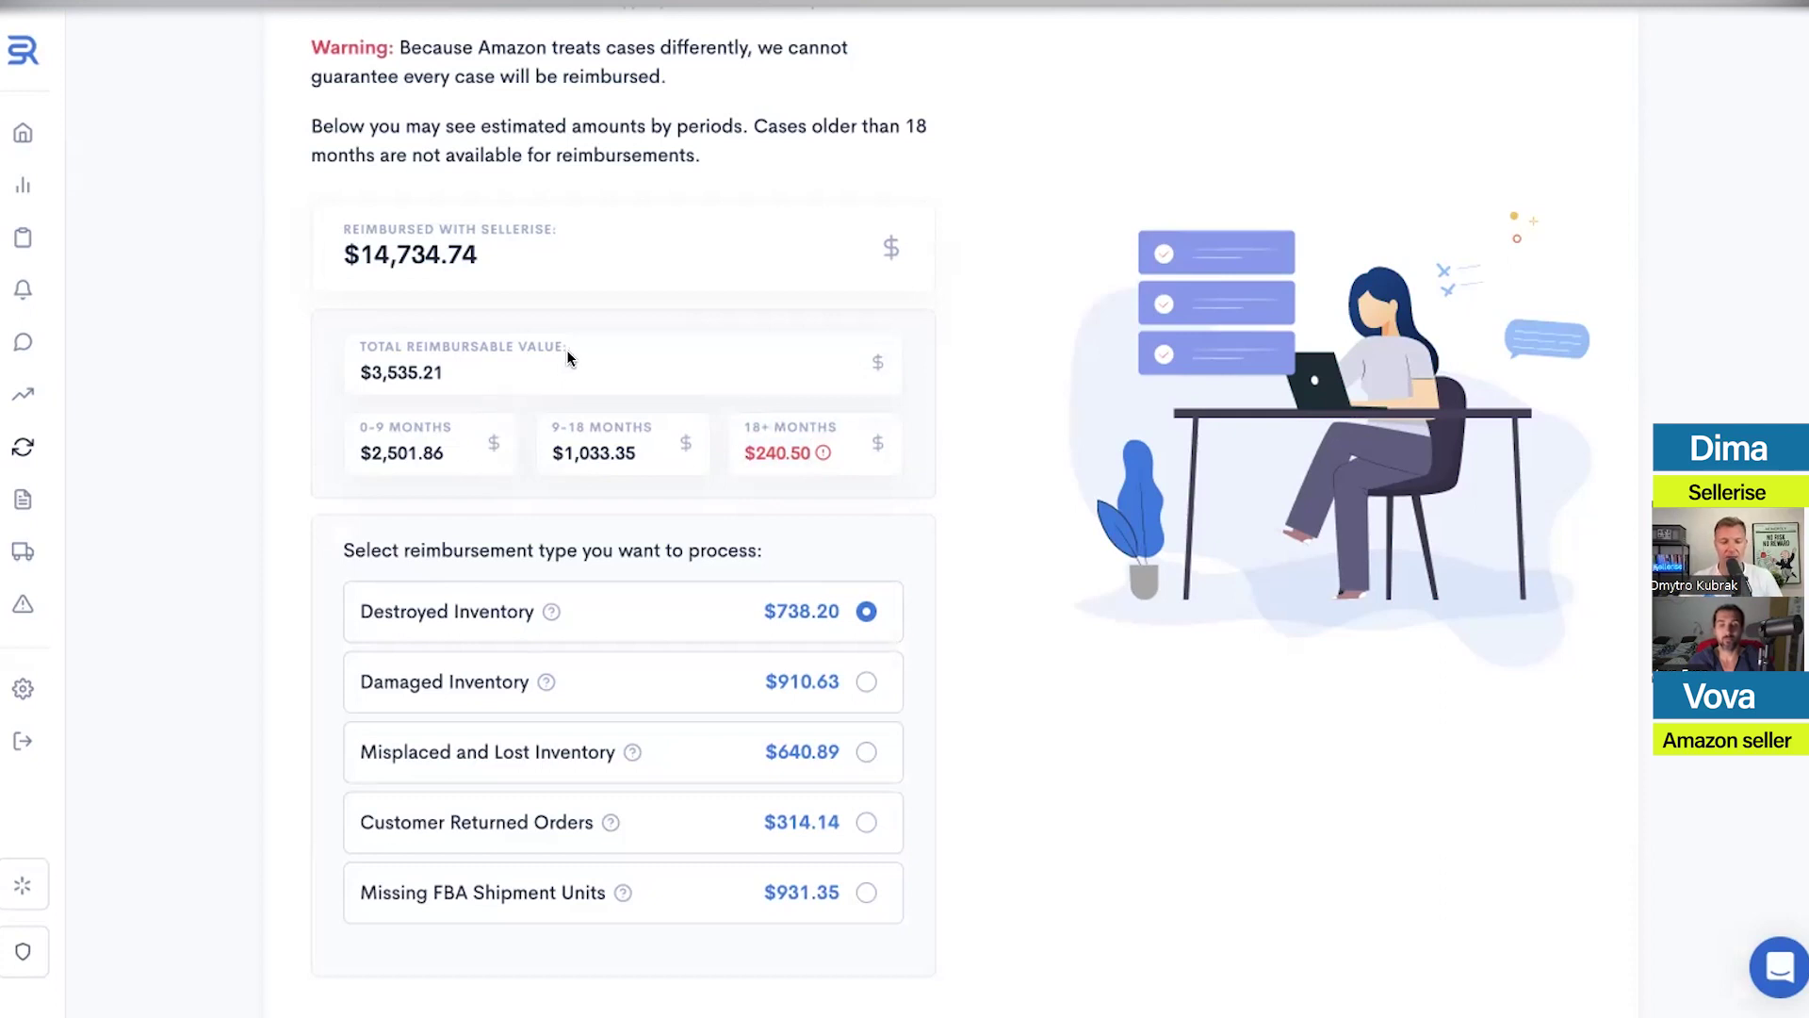
Look at the Reimbursements Dashboard and Cases pages, and return to the reimbursement type selection
{"action": "scroll", "coordinate": [976, 461], "scroll_direction": "up", "scroll_amount": 6}
{"action": "scroll", "coordinate": [974, 471], "scroll_direction": "down", "scroll_amount": 2}
{"action": "scroll", "coordinate": [973, 464], "scroll_direction": "up", "scroll_amount": 2}
{"action": "left_click", "coordinate": [1332, 243]}
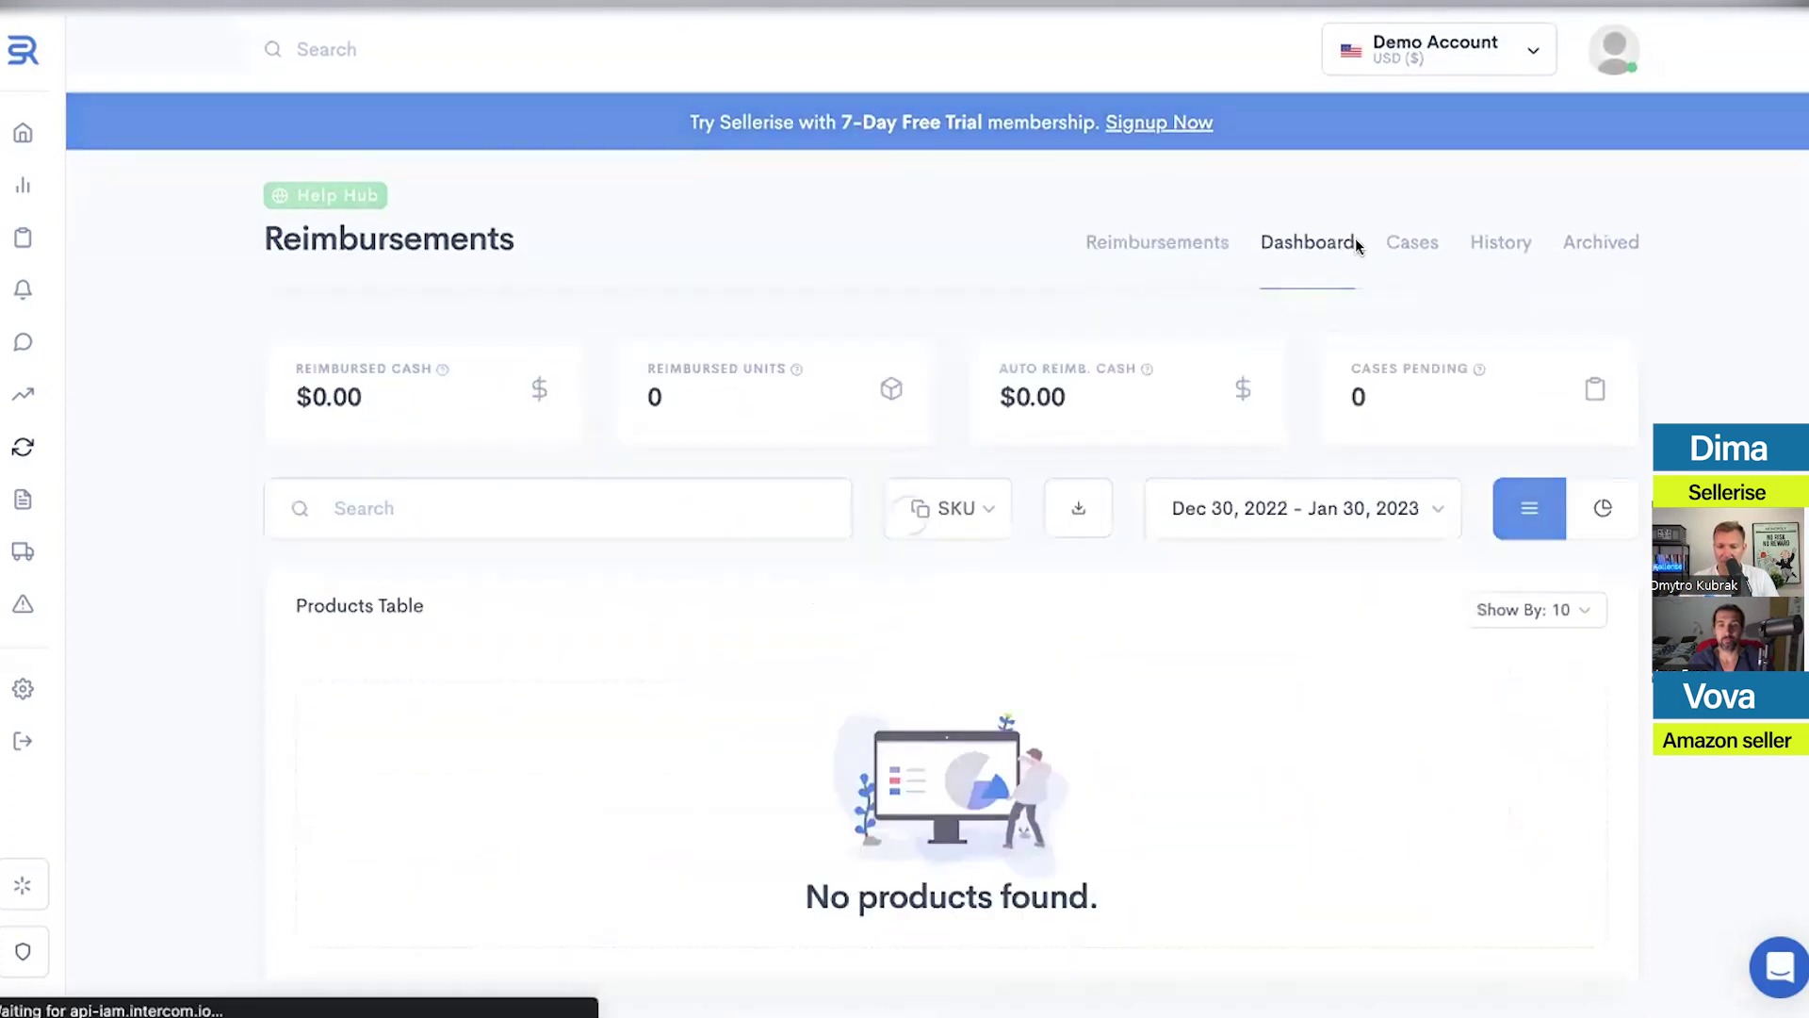
{"action": "left_click", "coordinate": [1409, 242]}
{"action": "left_click", "coordinate": [1136, 247]}
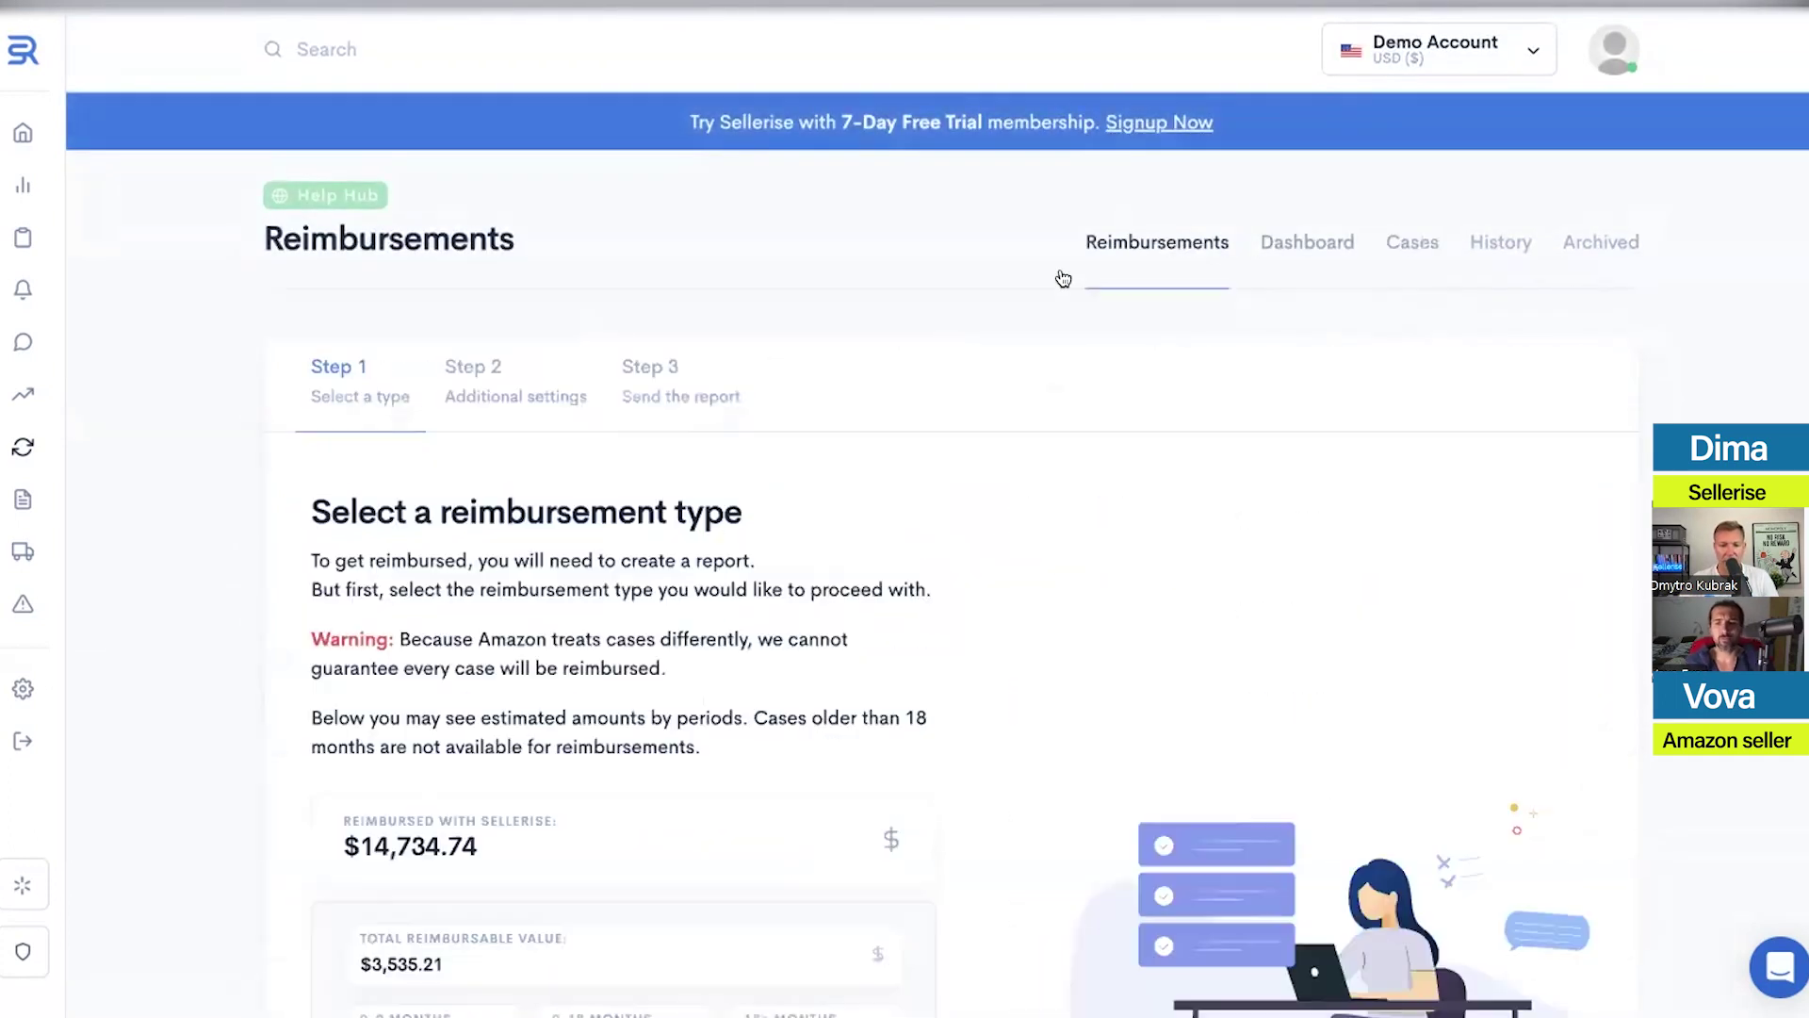
Review the reimbursement type explanations, choose Destroyed Inventory, and continue to the additional settings
{"action": "scroll", "coordinate": [965, 359], "scroll_direction": "down", "scroll_amount": 8}
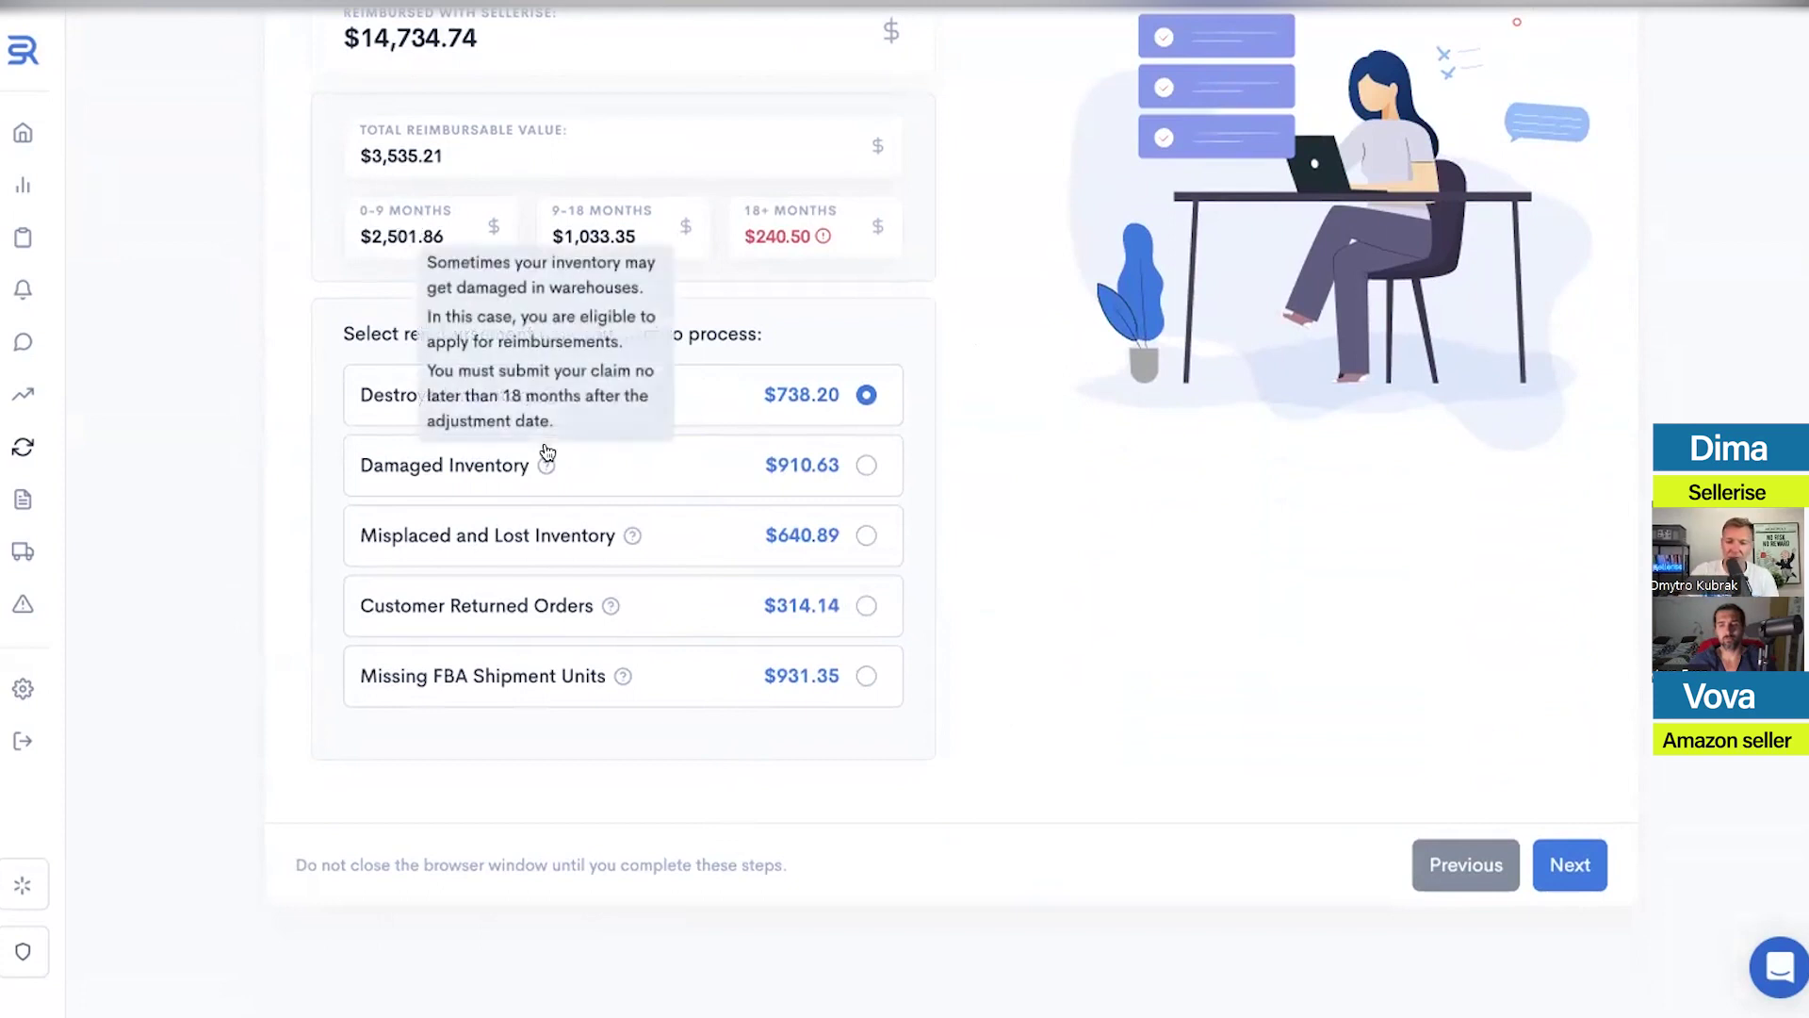
{"action": "mouse_move", "coordinate": [634, 547]}
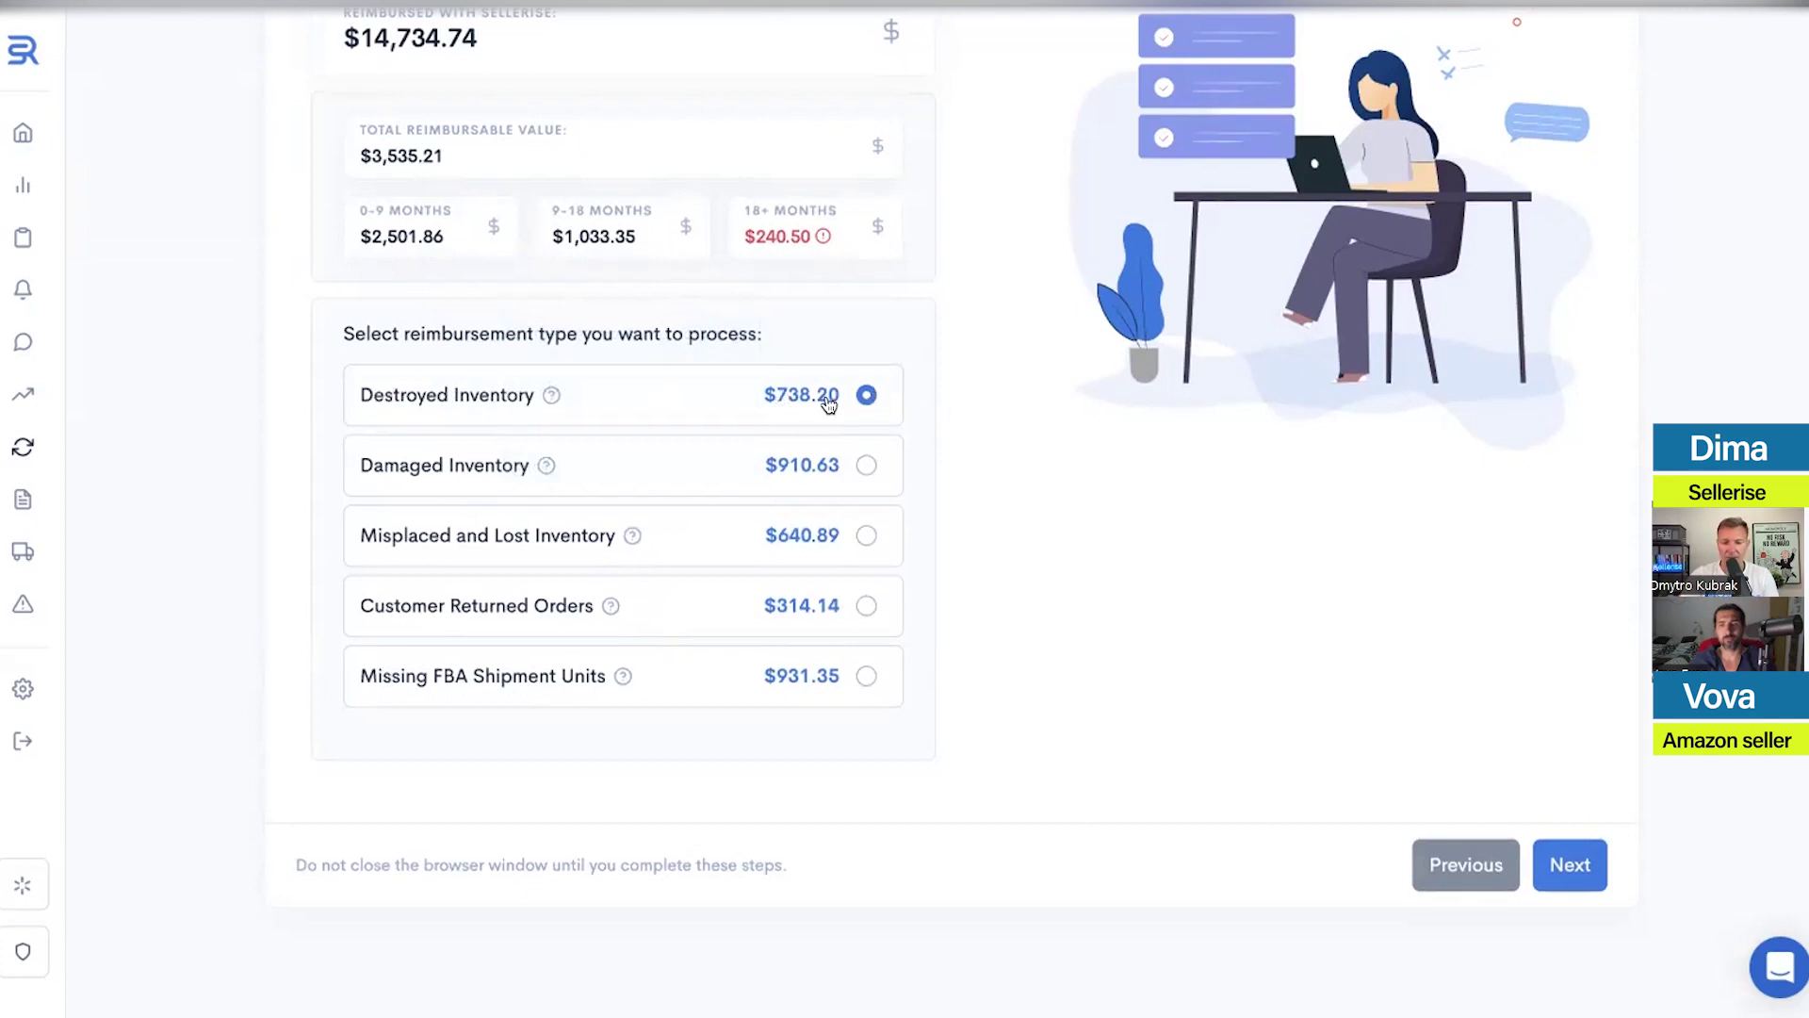
{"action": "left_click", "coordinate": [866, 395]}
{"action": "left_click", "coordinate": [1570, 867]}
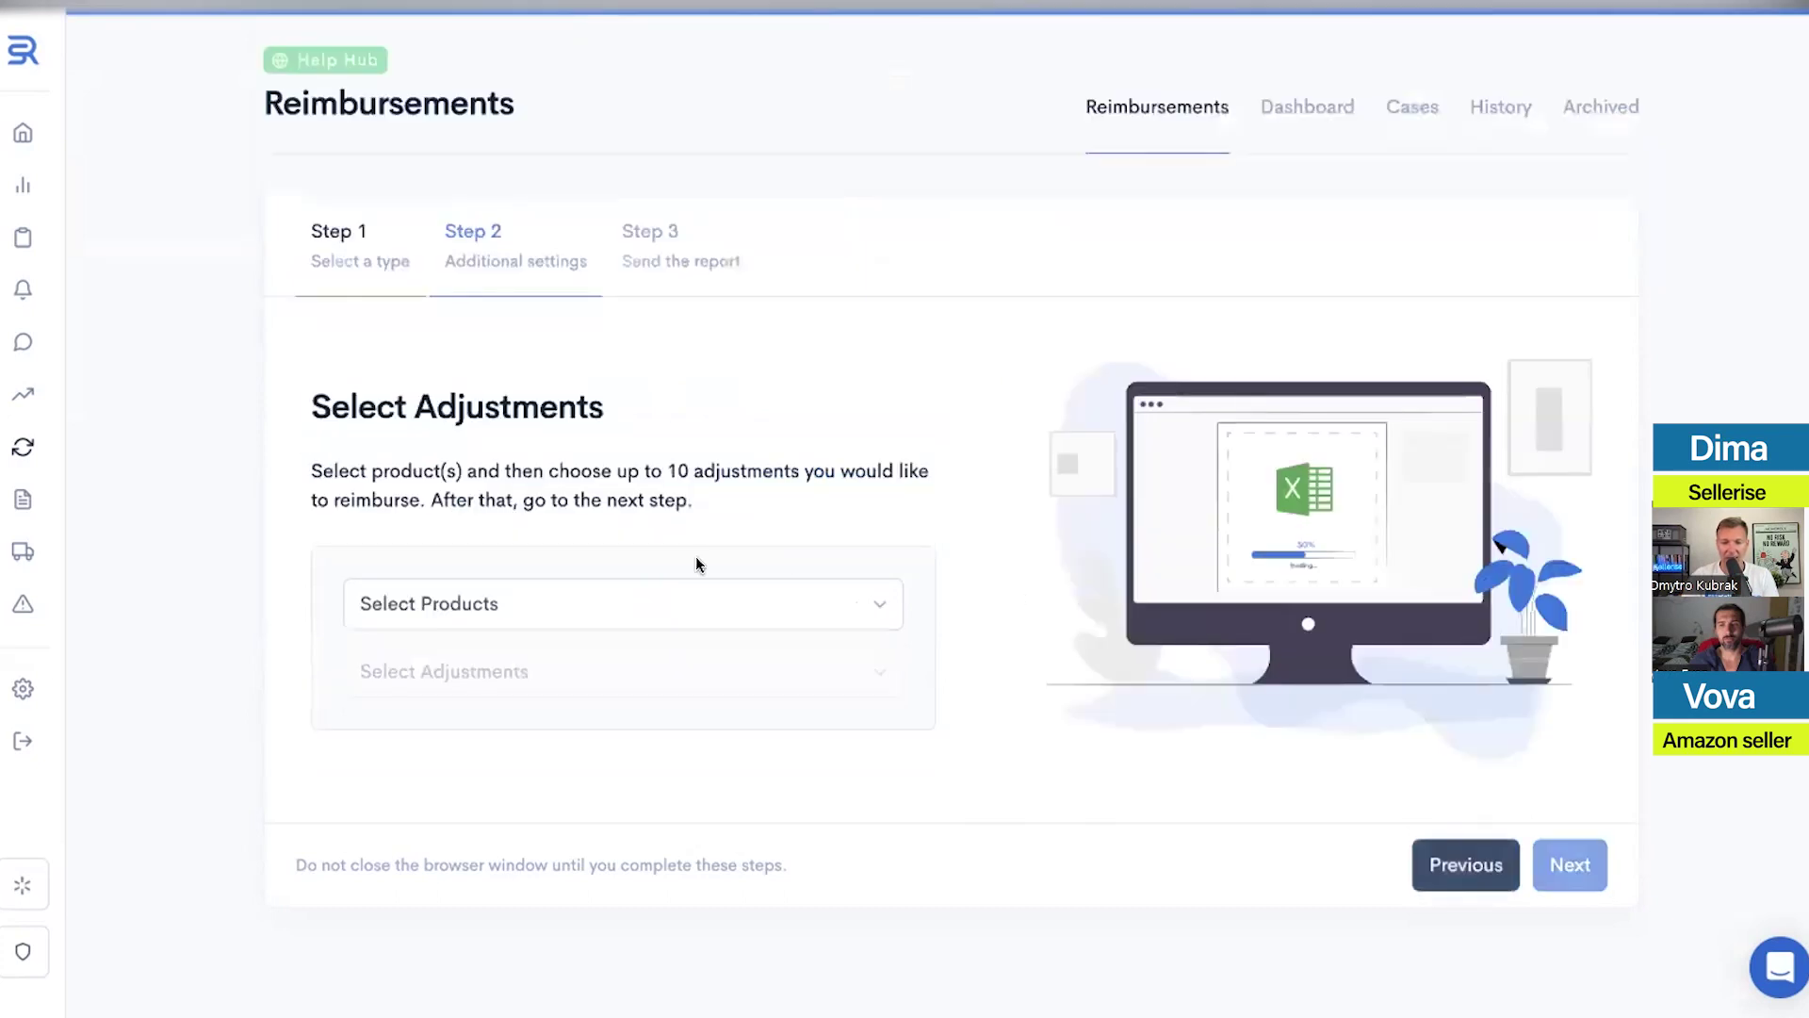
Select the Straight Talk Apple iPhone 6s and XP-PEN Artist22 Pro products for the reimbursement
{"action": "left_click", "coordinate": [504, 600]}
{"action": "left_click", "coordinate": [1001, 549]}
{"action": "left_click", "coordinate": [1058, 624]}
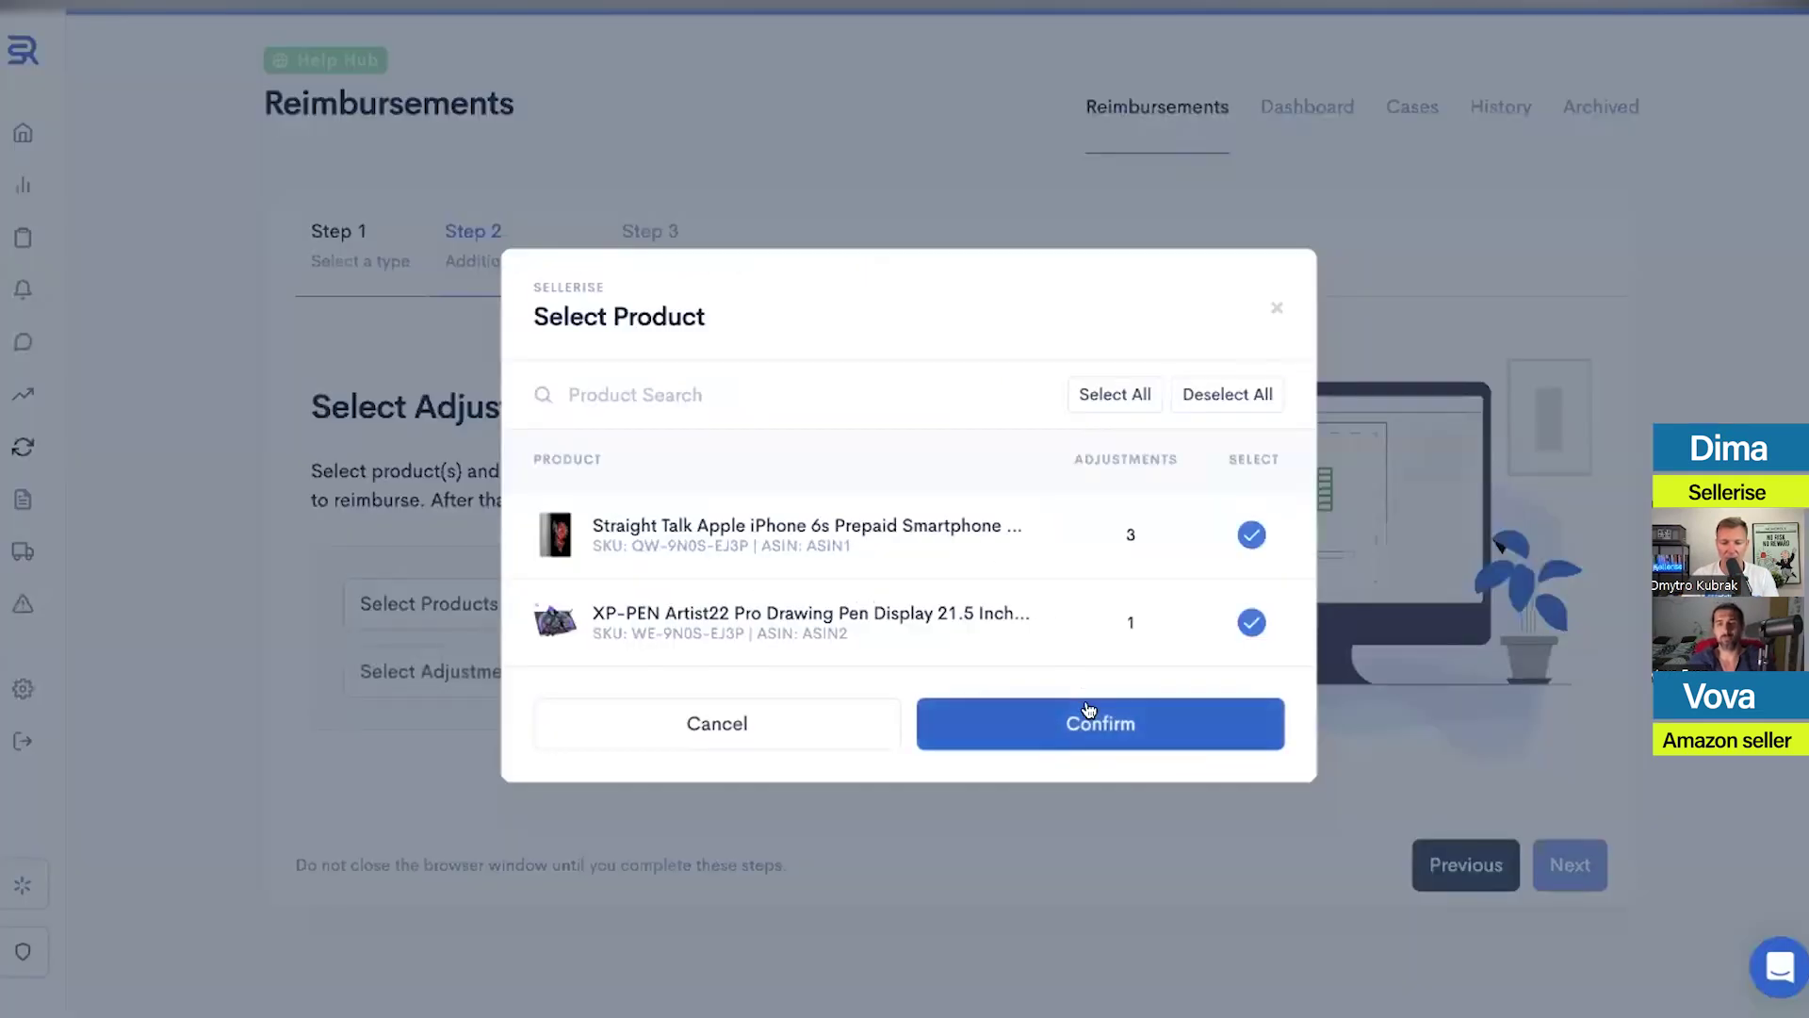
{"action": "left_click", "coordinate": [1074, 721]}
Select the first two adjustments for the chosen products and continue to sending the report
{"action": "left_click", "coordinate": [848, 675]}
{"action": "left_click", "coordinate": [881, 565]}
{"action": "left_click", "coordinate": [883, 592]}
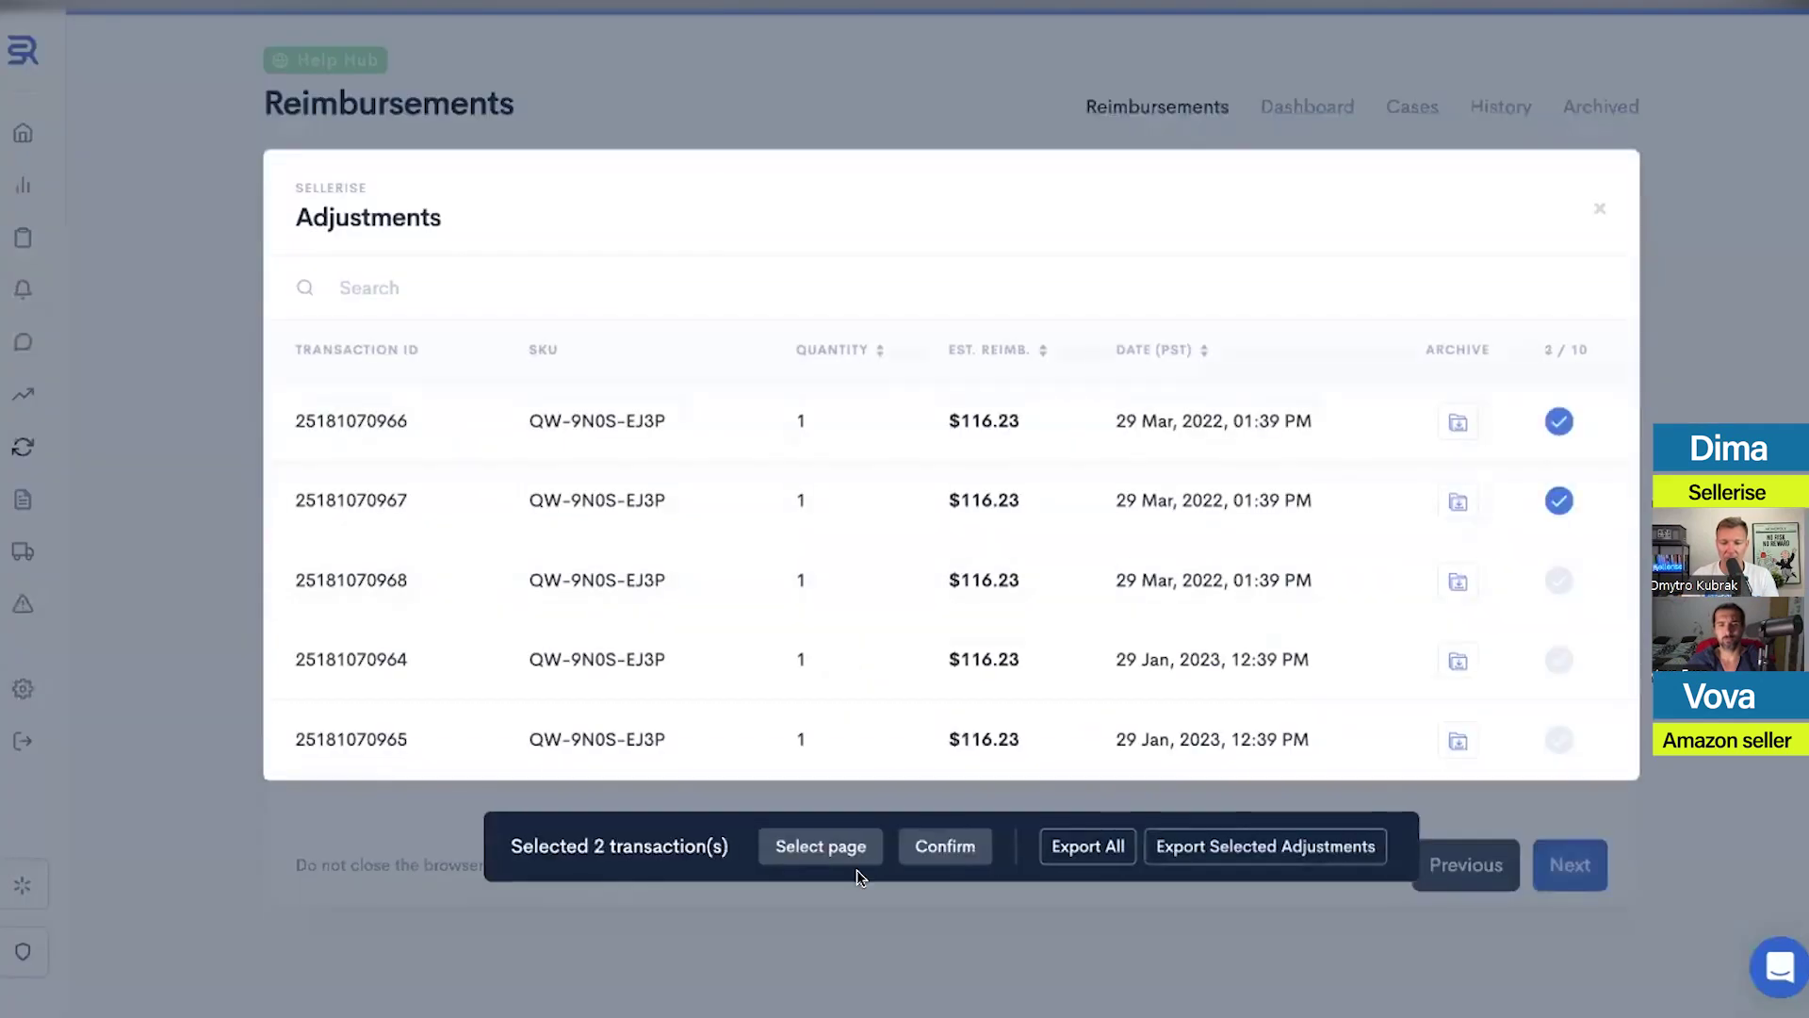
{"action": "left_click", "coordinate": [934, 850]}
{"action": "left_click", "coordinate": [1568, 860]}
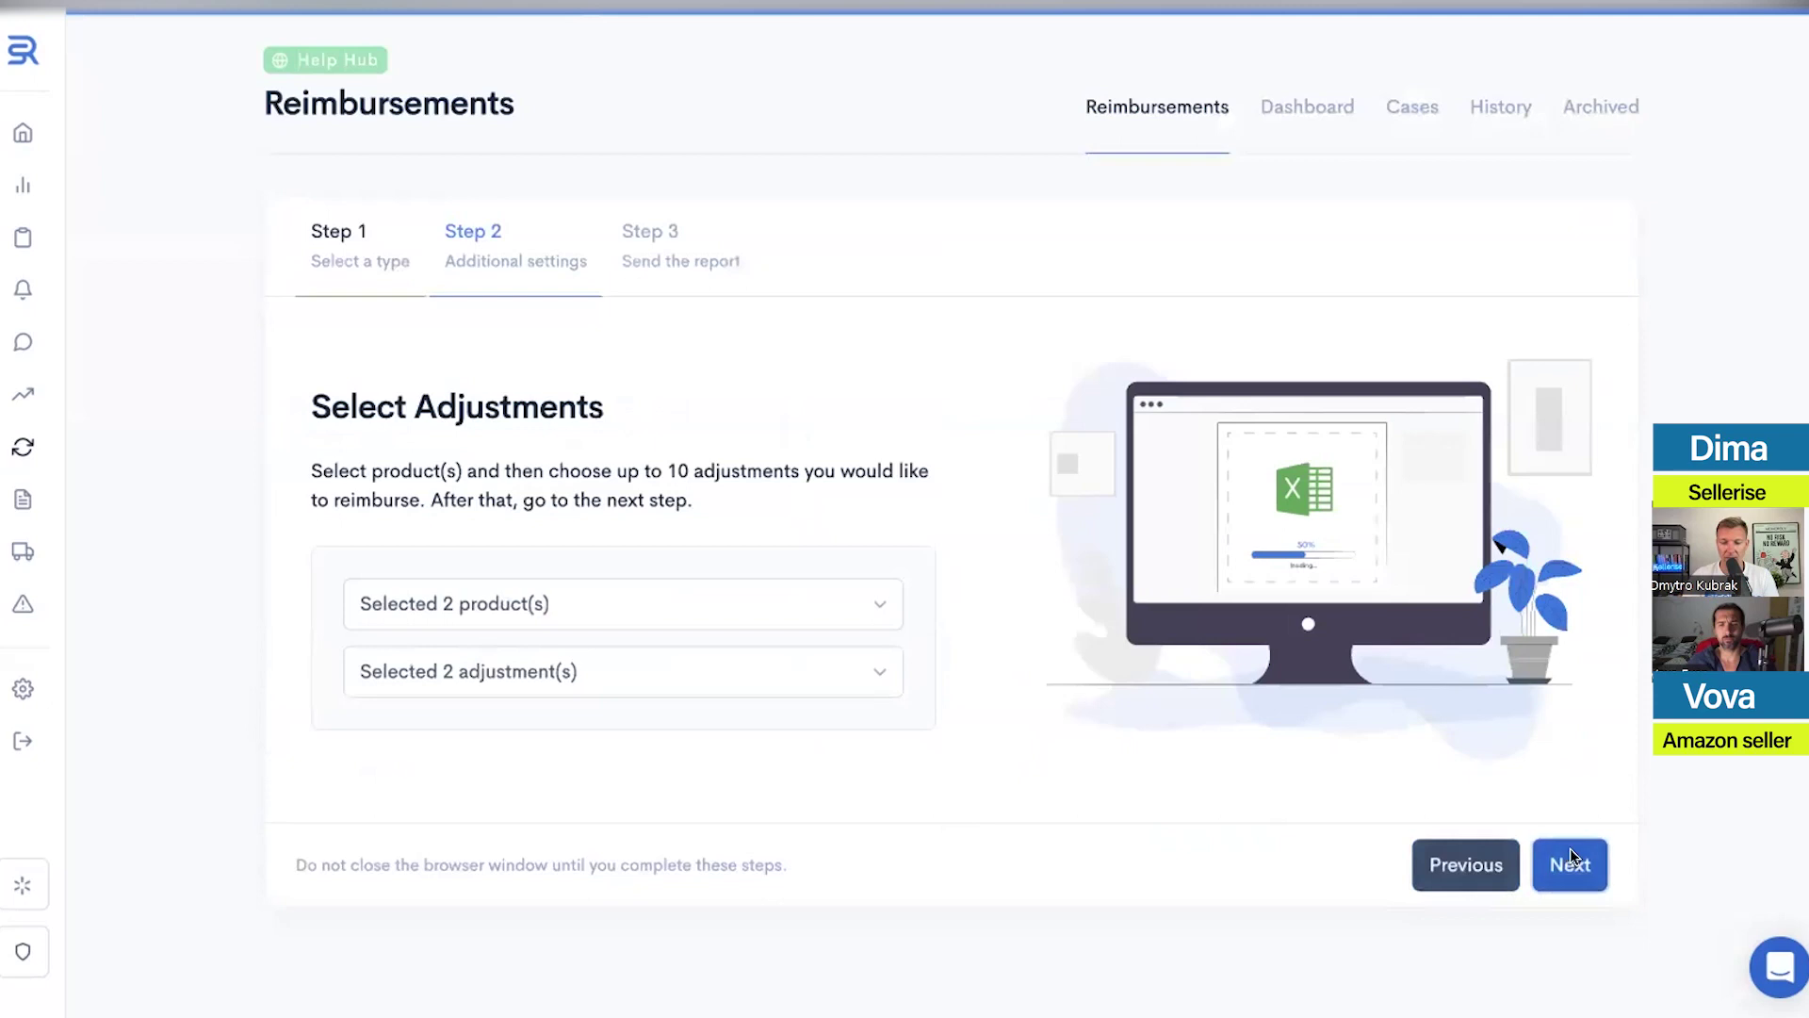
Create the reimbursement case through Sellerise with the prefilled email and ticket text, and close the case dialog
{"action": "scroll", "coordinate": [946, 614], "scroll_direction": "down", "scroll_amount": 8}
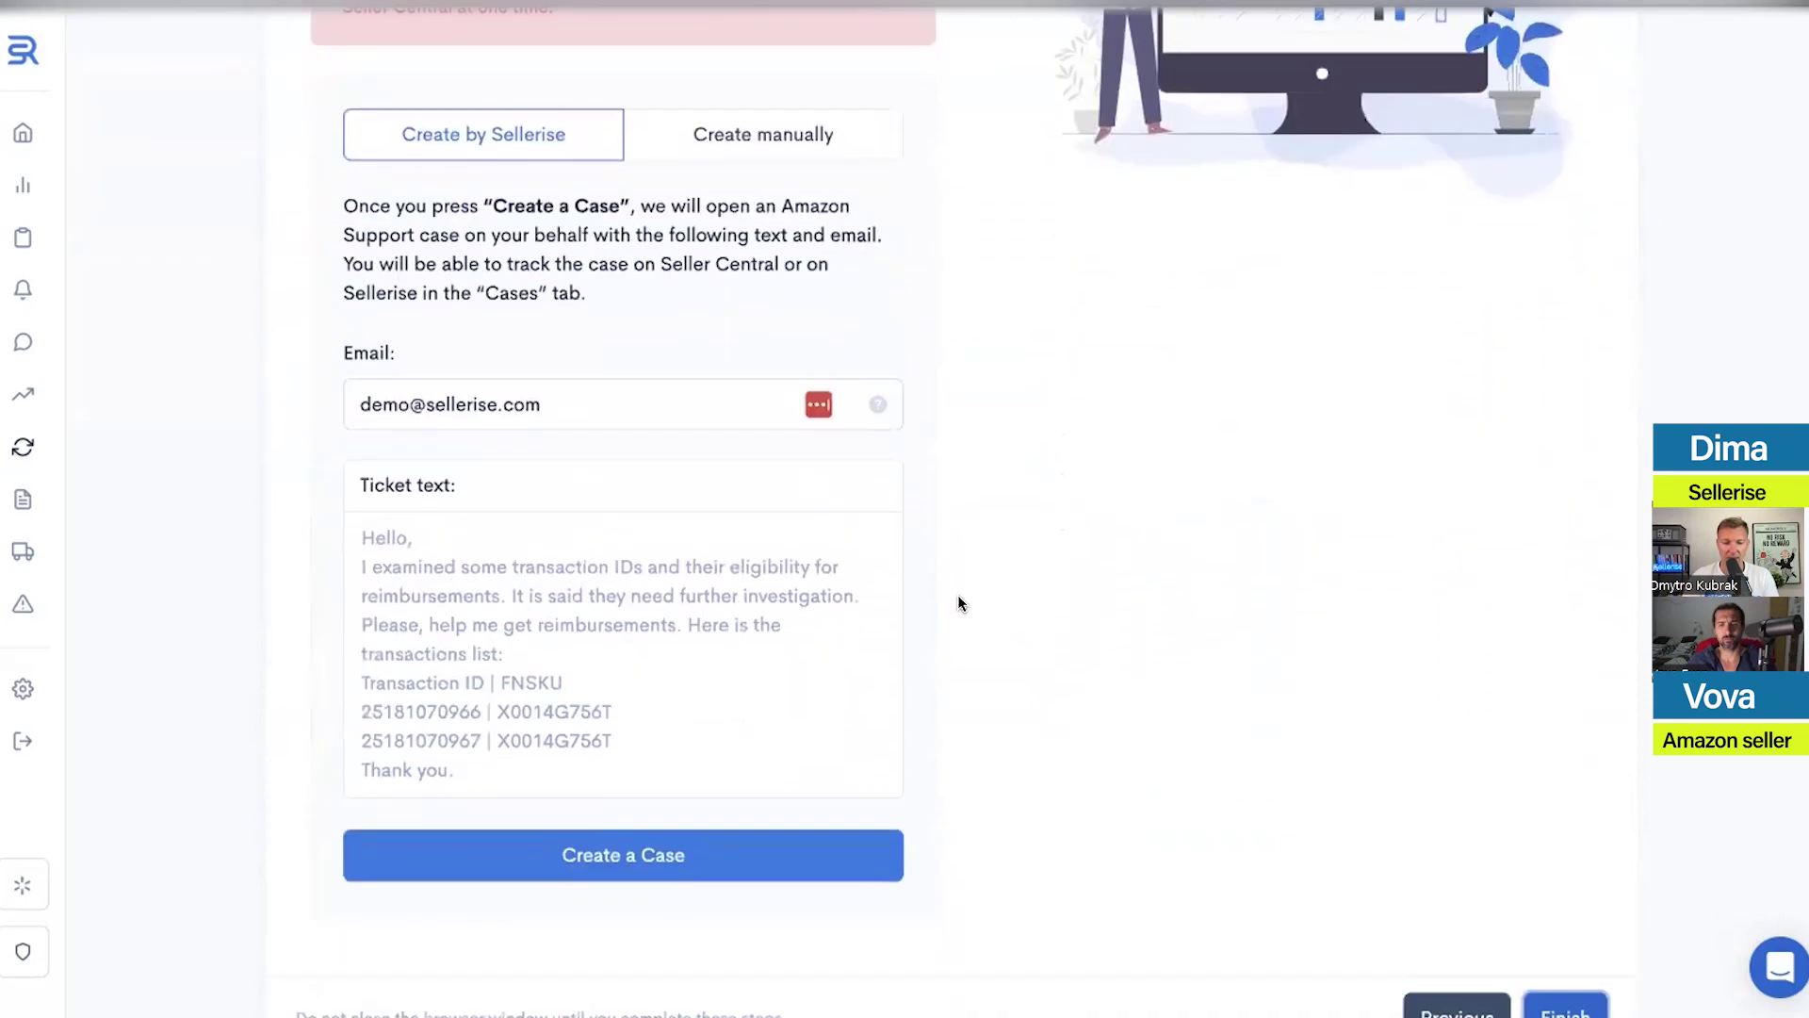
{"action": "left_click", "coordinate": [641, 702]}
{"action": "left_click", "coordinate": [773, 568]}
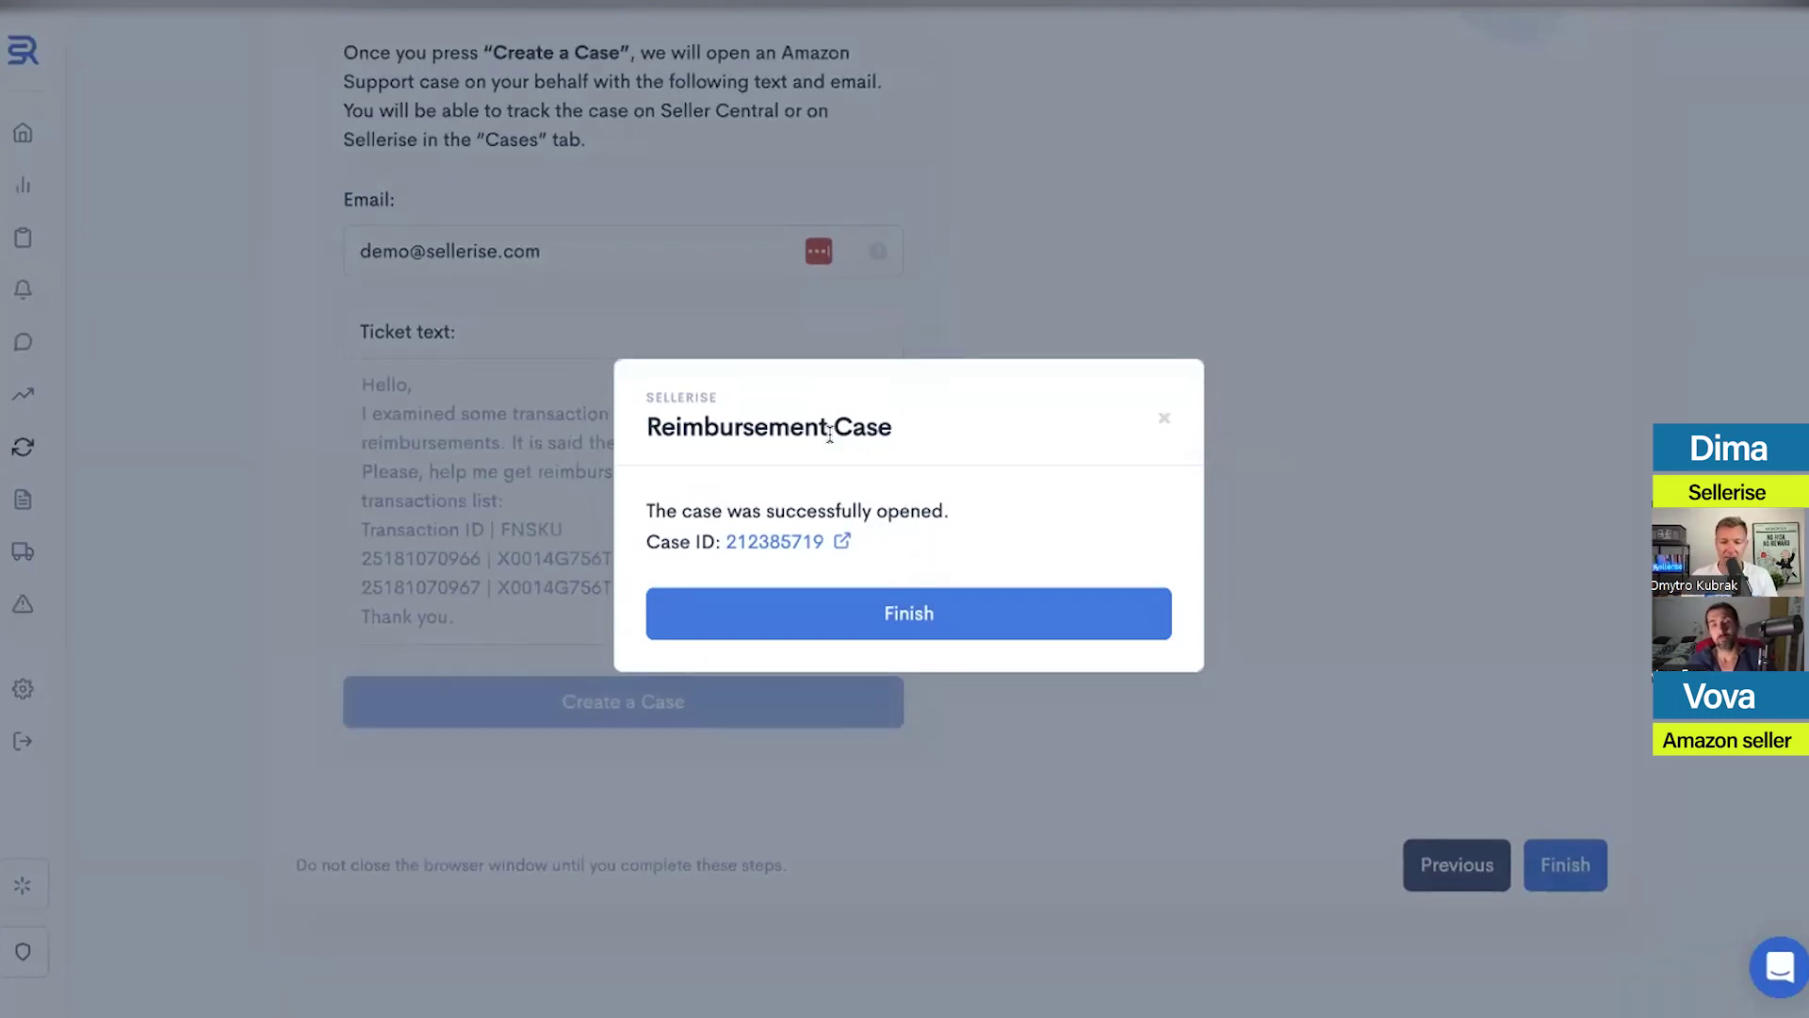
{"action": "left_click", "coordinate": [1166, 424]}
Open the reimbursement Cases list and examine how each case was opened, including the manually opened one
{"action": "scroll", "coordinate": [1049, 477], "scroll_direction": "up", "scroll_amount": 2}
{"action": "scroll", "coordinate": [1050, 477], "scroll_direction": "up", "scroll_amount": 7}
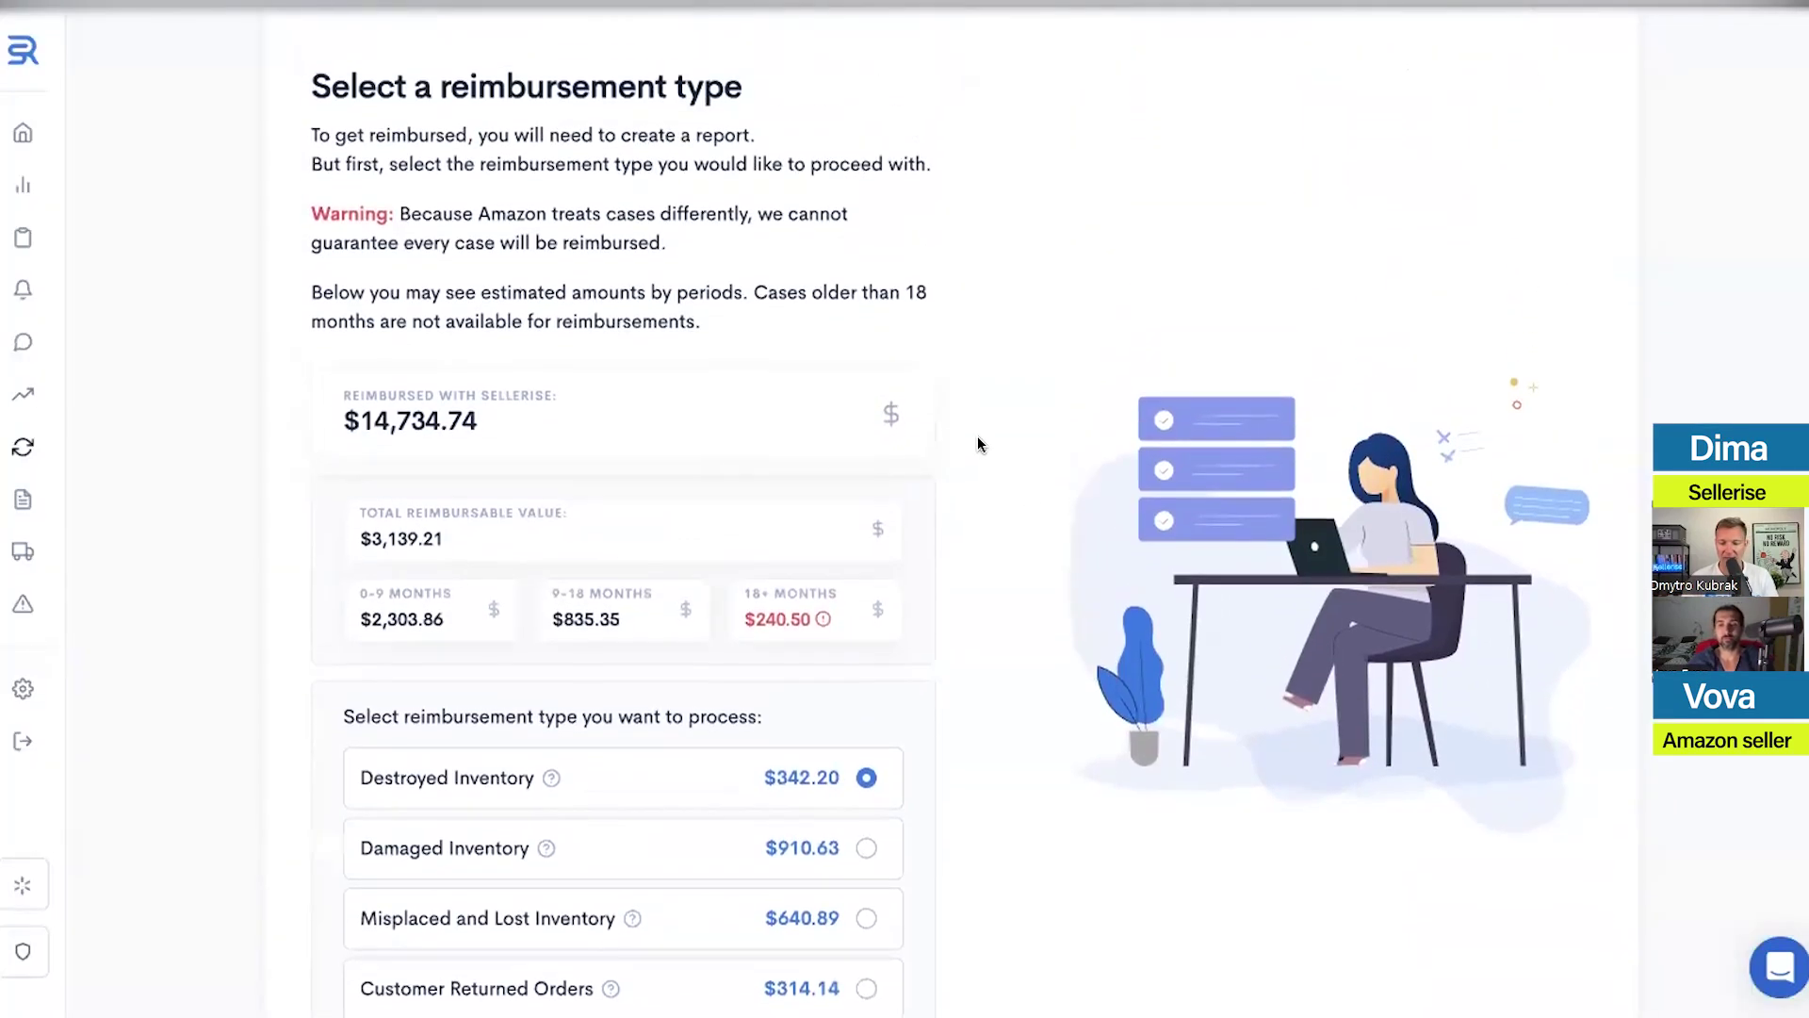
{"action": "left_click", "coordinate": [1408, 246]}
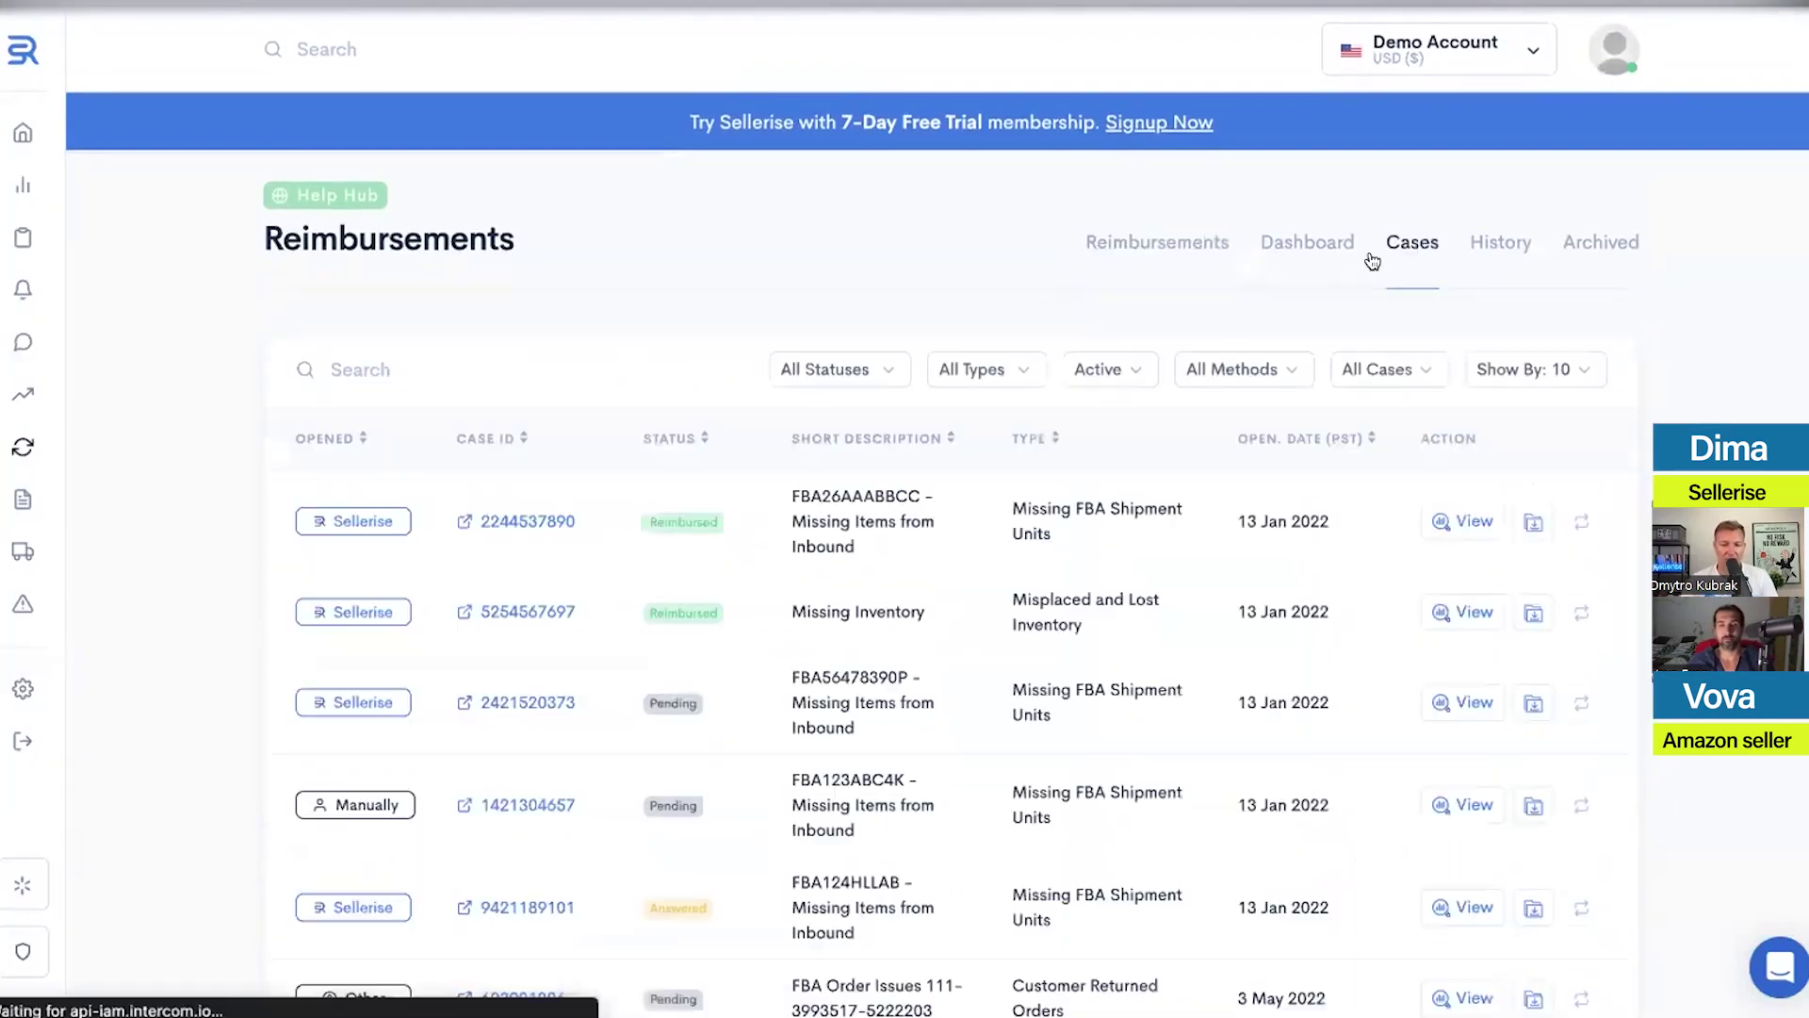
{"action": "scroll", "coordinate": [910, 618], "scroll_direction": "down", "scroll_amount": 1}
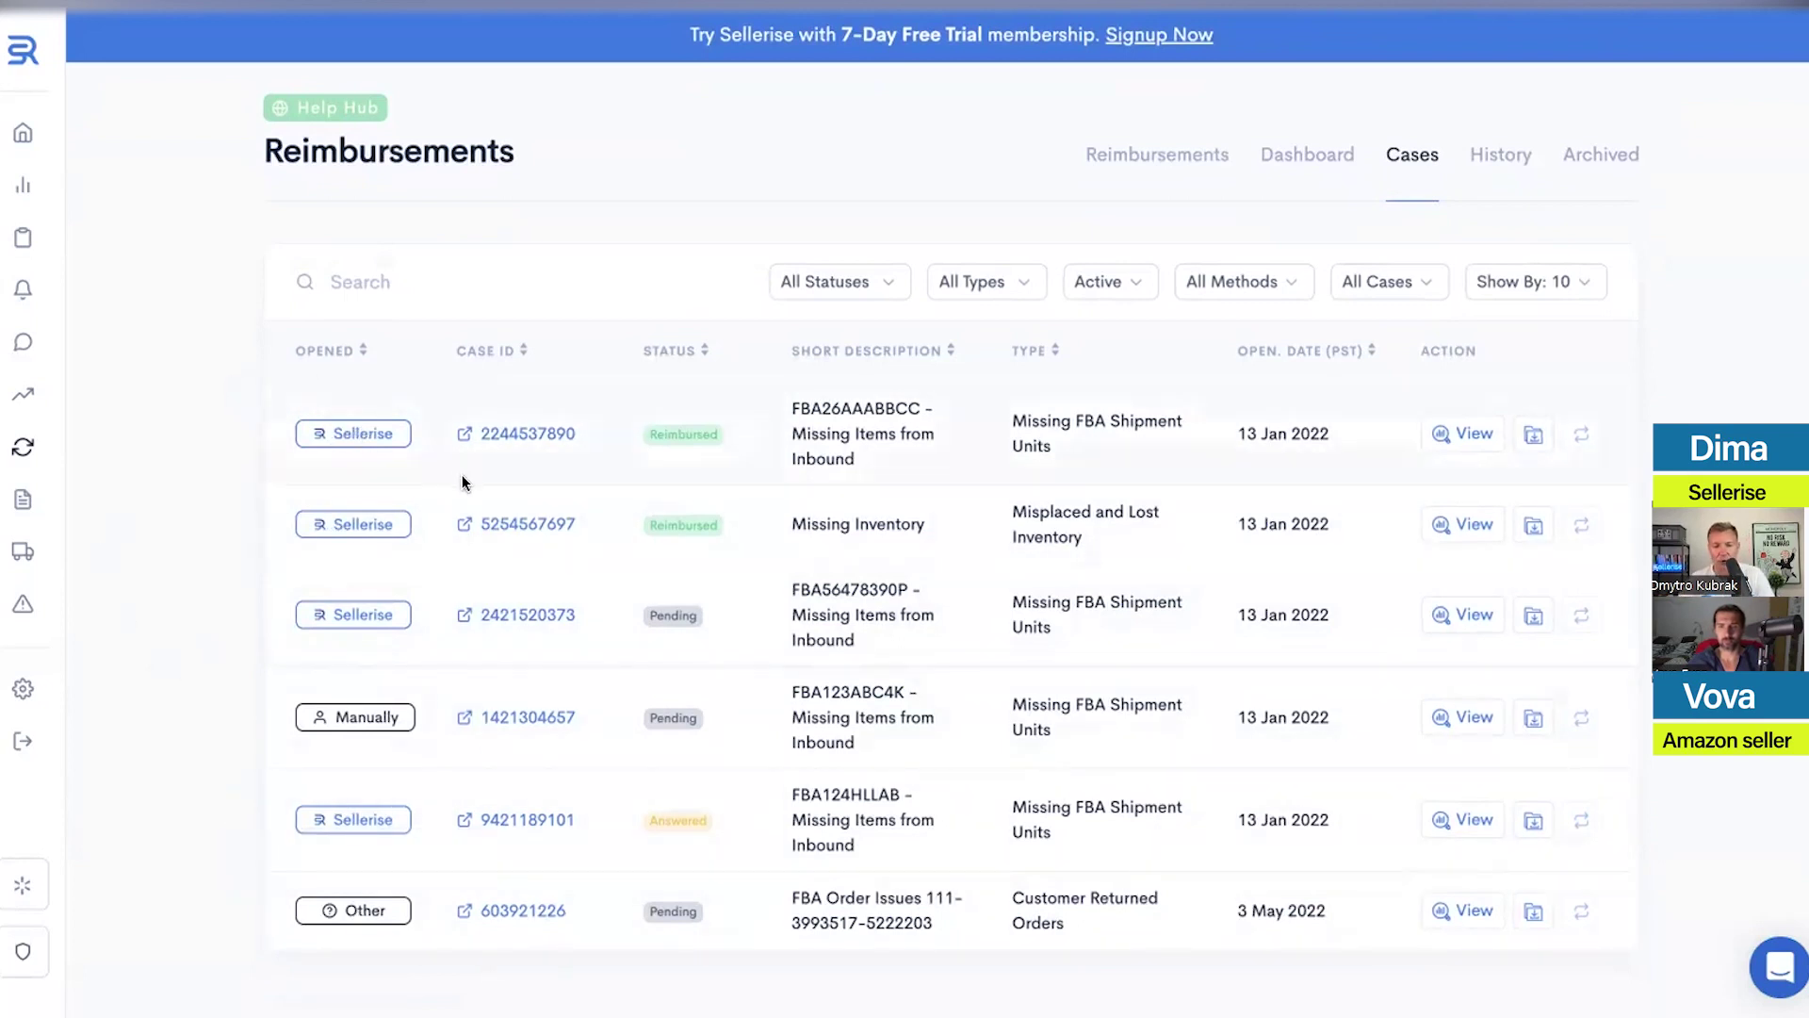
{"action": "mouse_move", "coordinate": [358, 723]}
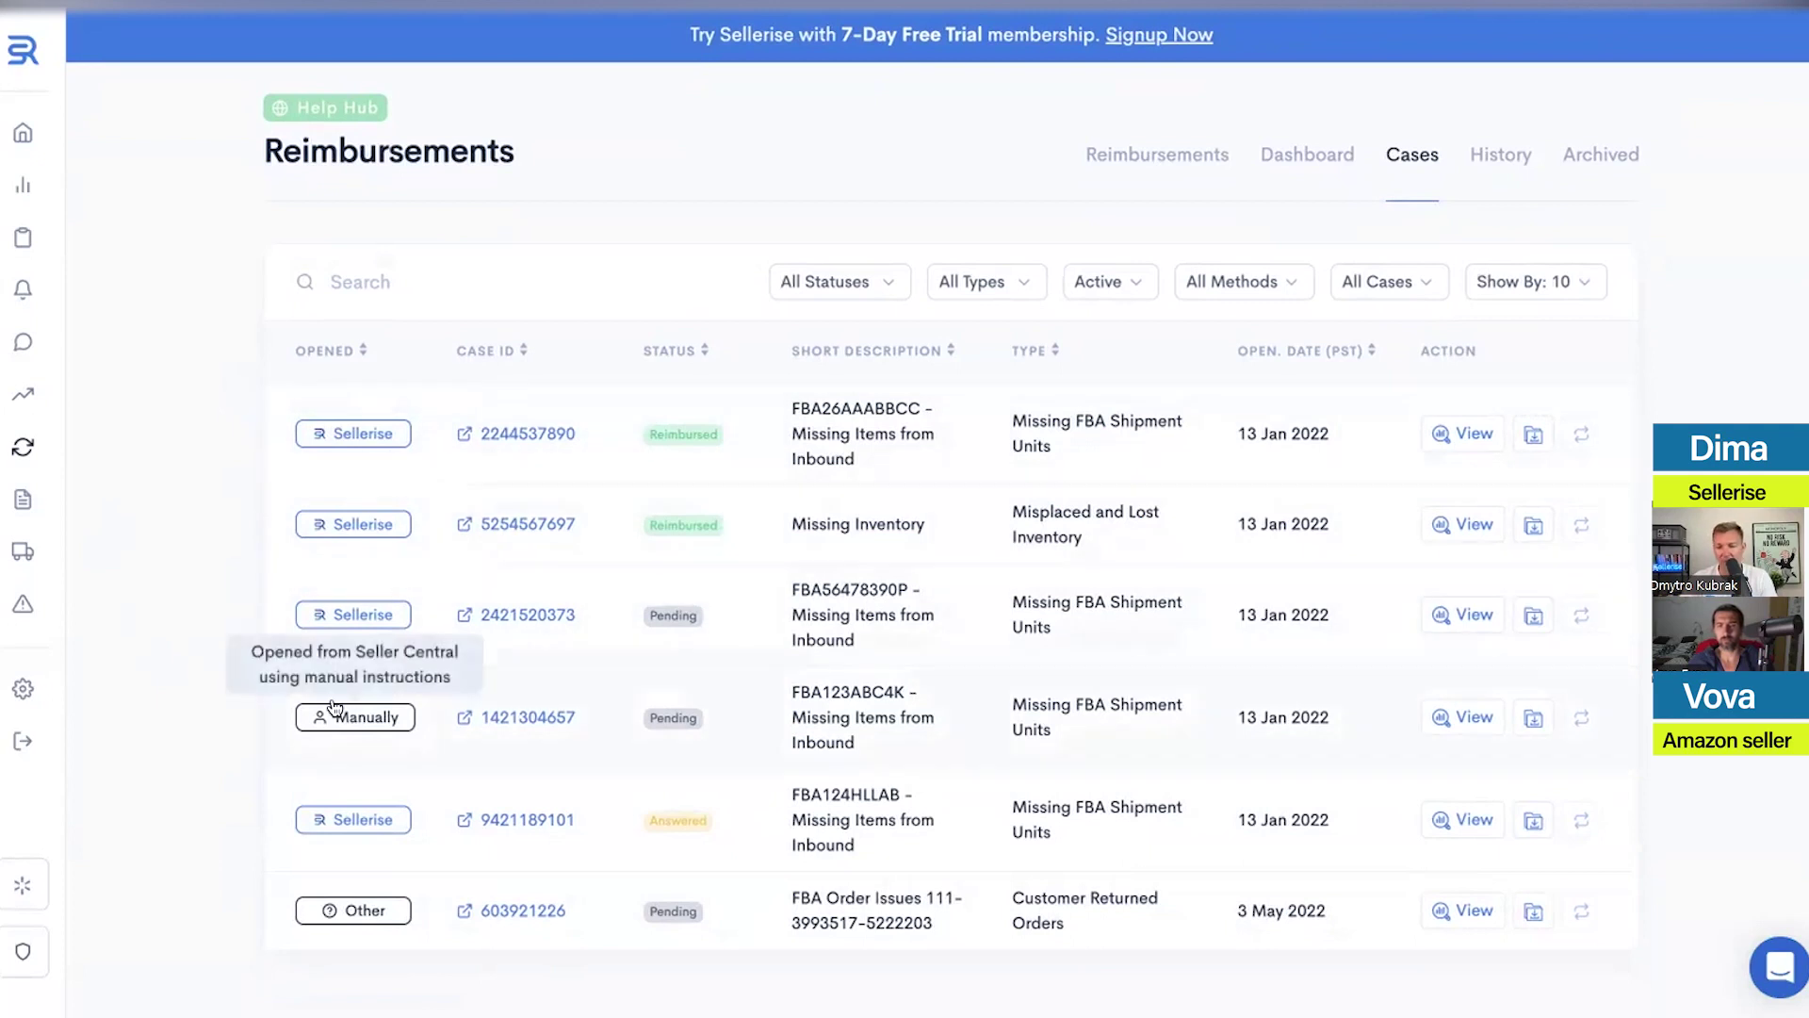
Check how the last listed case was opened, return to the Reimbursements type selection, and review the estimated amounts and types
{"action": "mouse_move", "coordinate": [377, 907]}
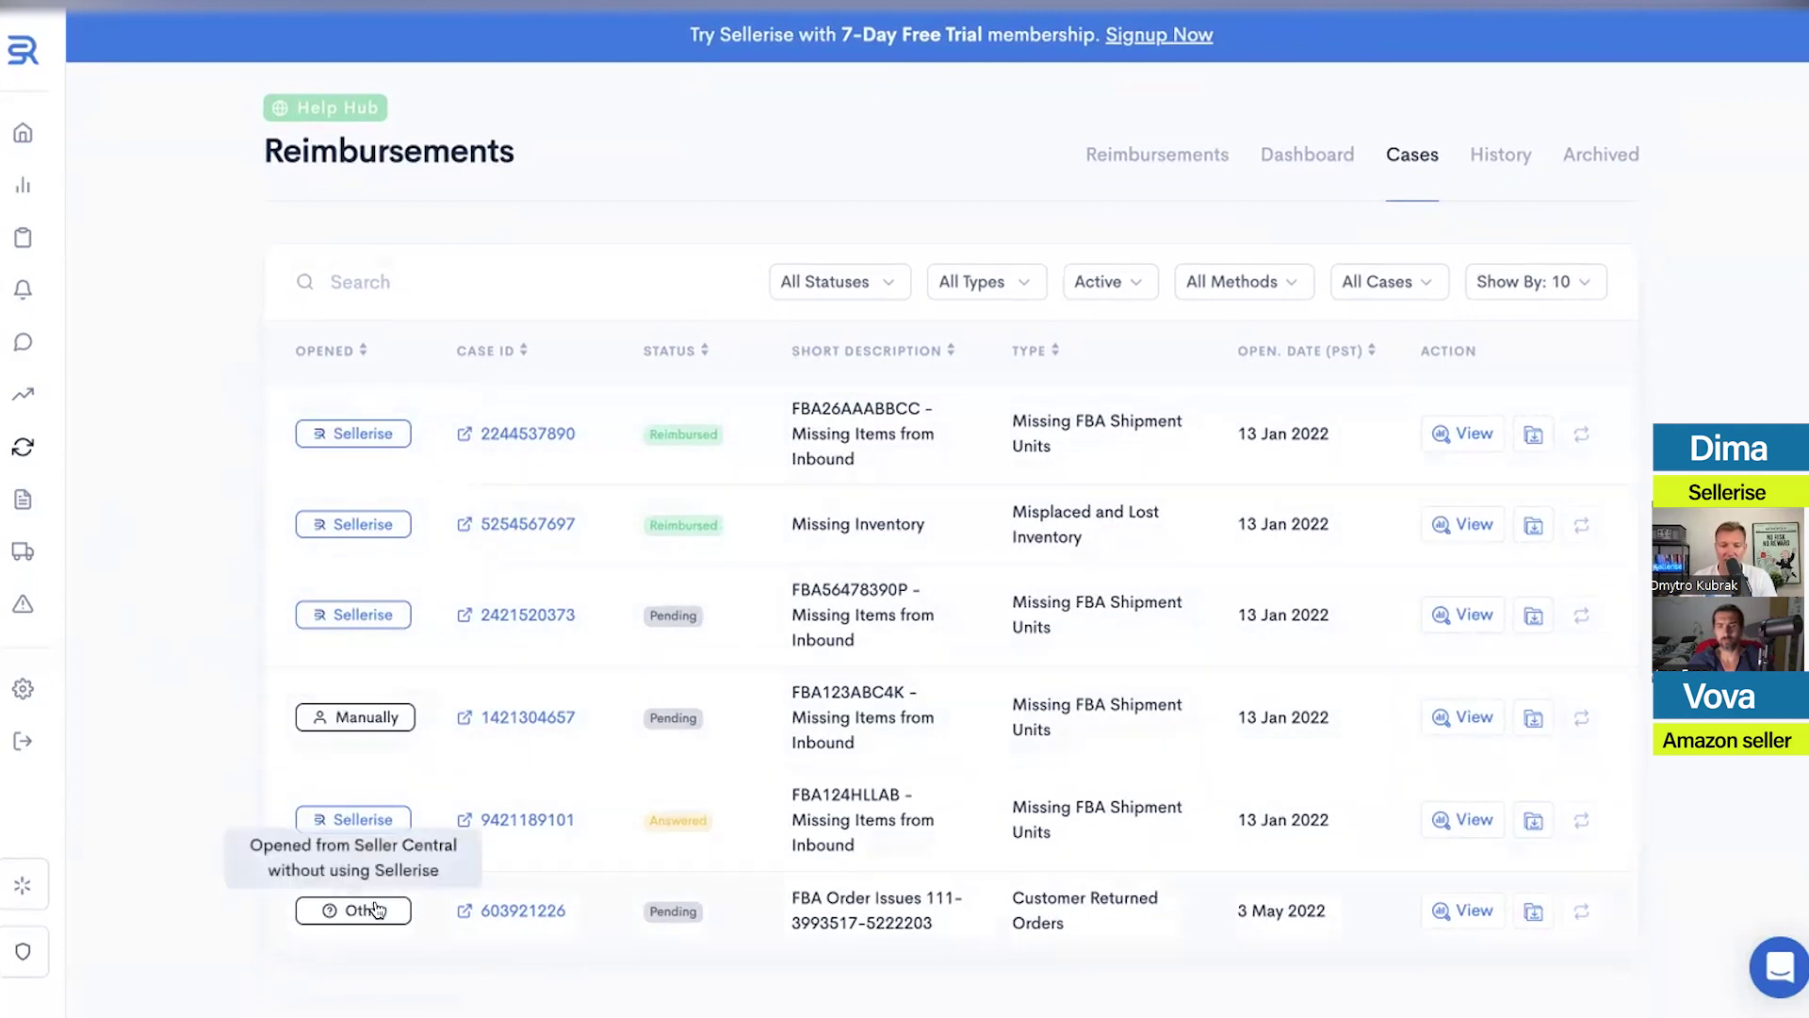
{"action": "left_click", "coordinate": [1157, 154]}
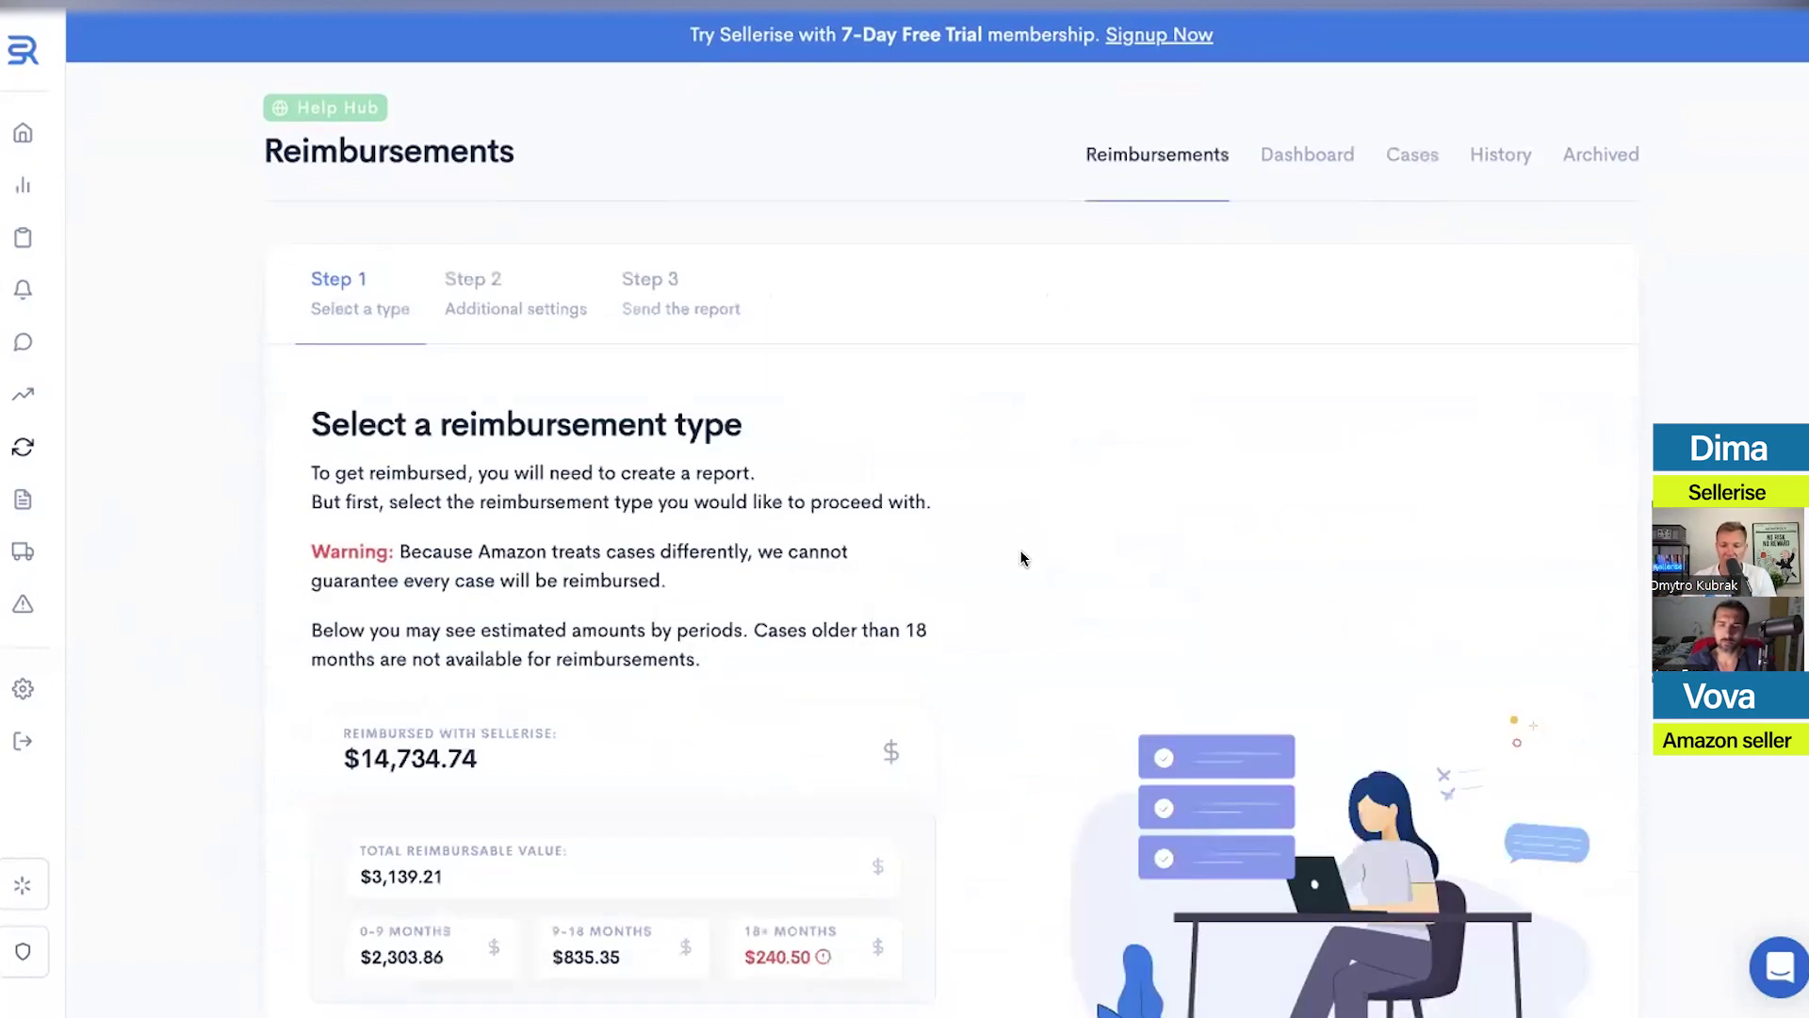
{"action": "scroll", "coordinate": [984, 557], "scroll_direction": "down", "scroll_amount": 8}
{"action": "scroll", "coordinate": [984, 558], "scroll_direction": "up", "scroll_amount": 4}
{"action": "scroll", "coordinate": [984, 558], "scroll_direction": "down", "scroll_amount": 2}
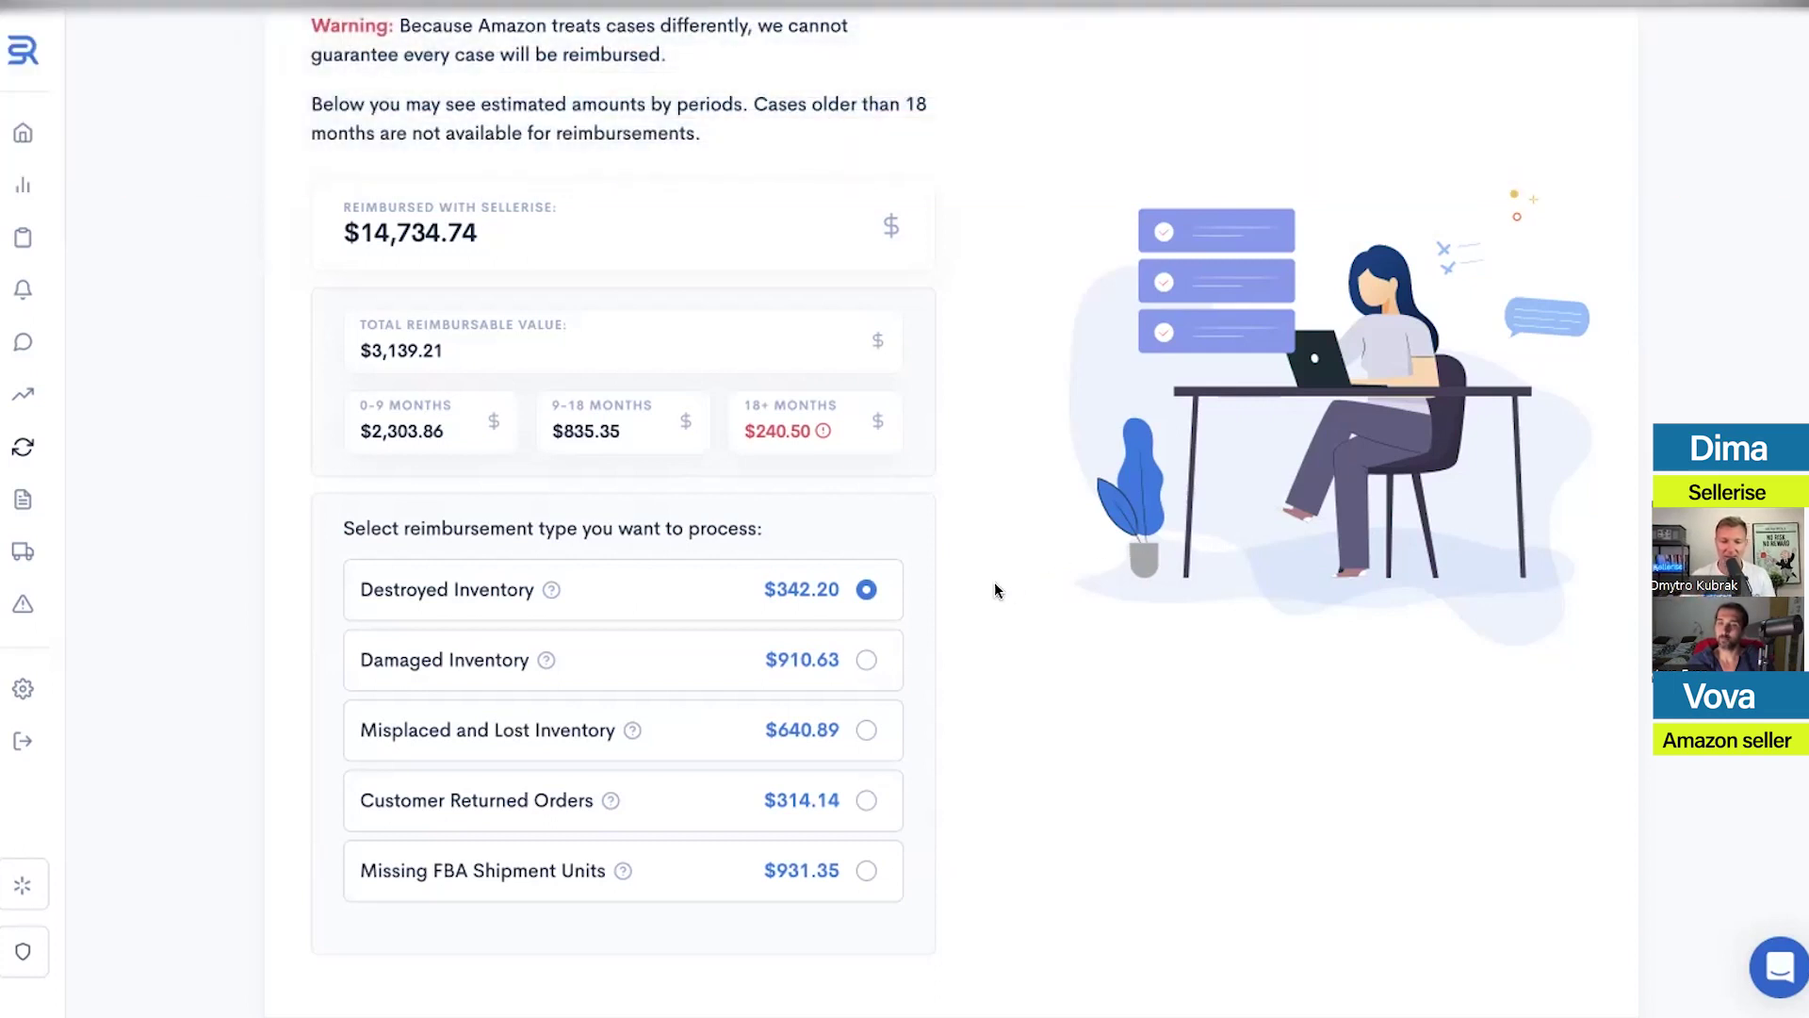
{"action": "scroll", "coordinate": [993, 570], "scroll_direction": "down", "scroll_amount": 2}
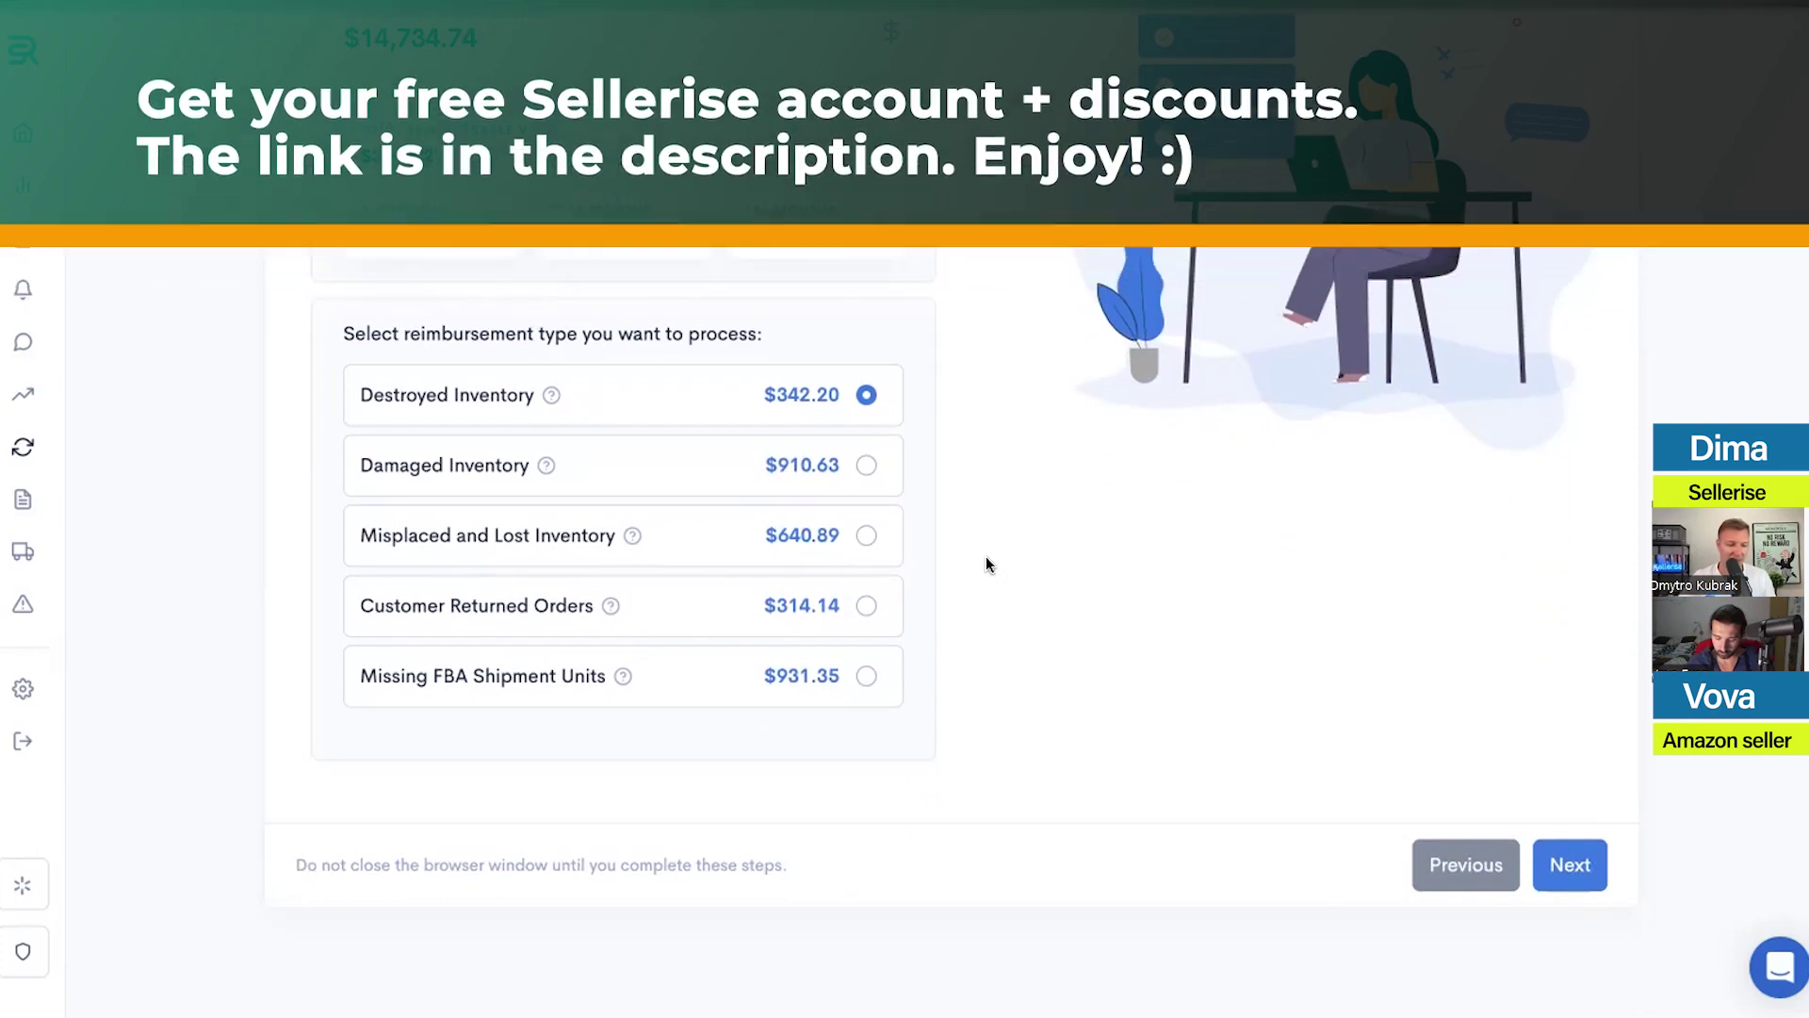
Choose Missing FBA Shipment Units as the reimbursement type and continue to the additional settings
{"action": "scroll", "coordinate": [1037, 598], "scroll_direction": "up", "scroll_amount": 2}
{"action": "left_click", "coordinate": [866, 647]}
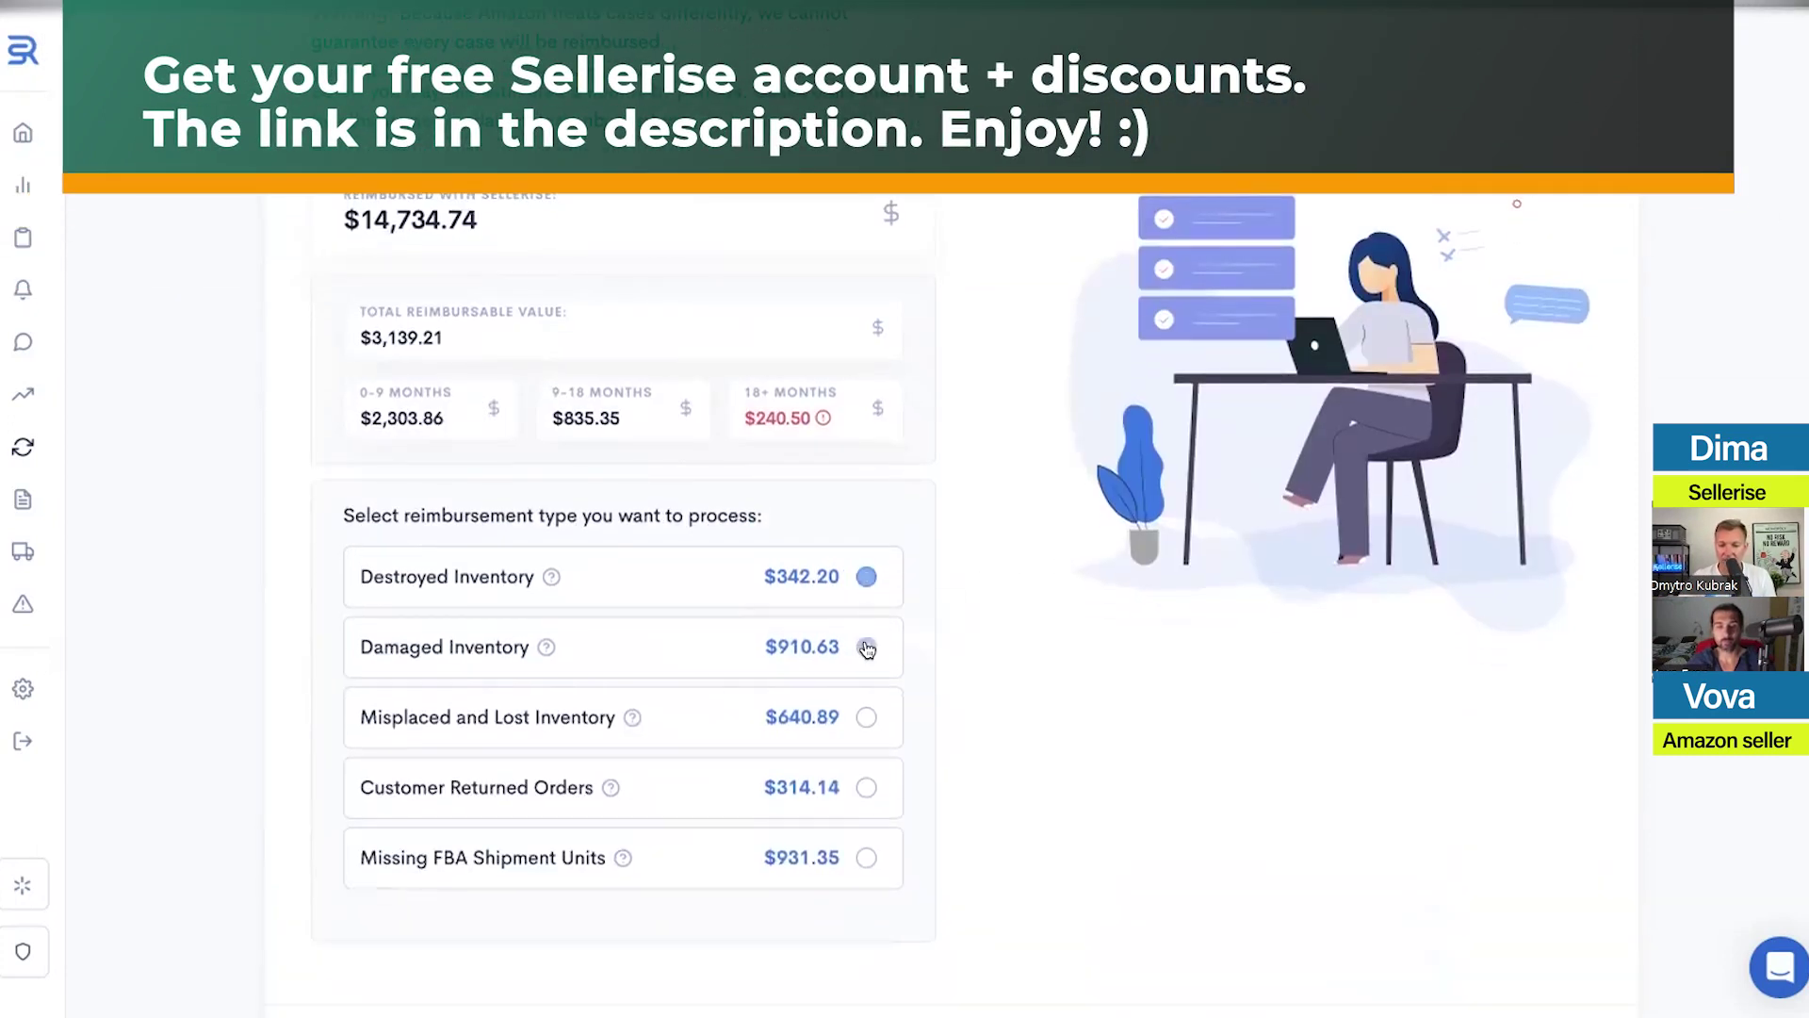
{"action": "left_click", "coordinate": [866, 717]}
{"action": "left_click", "coordinate": [866, 788]}
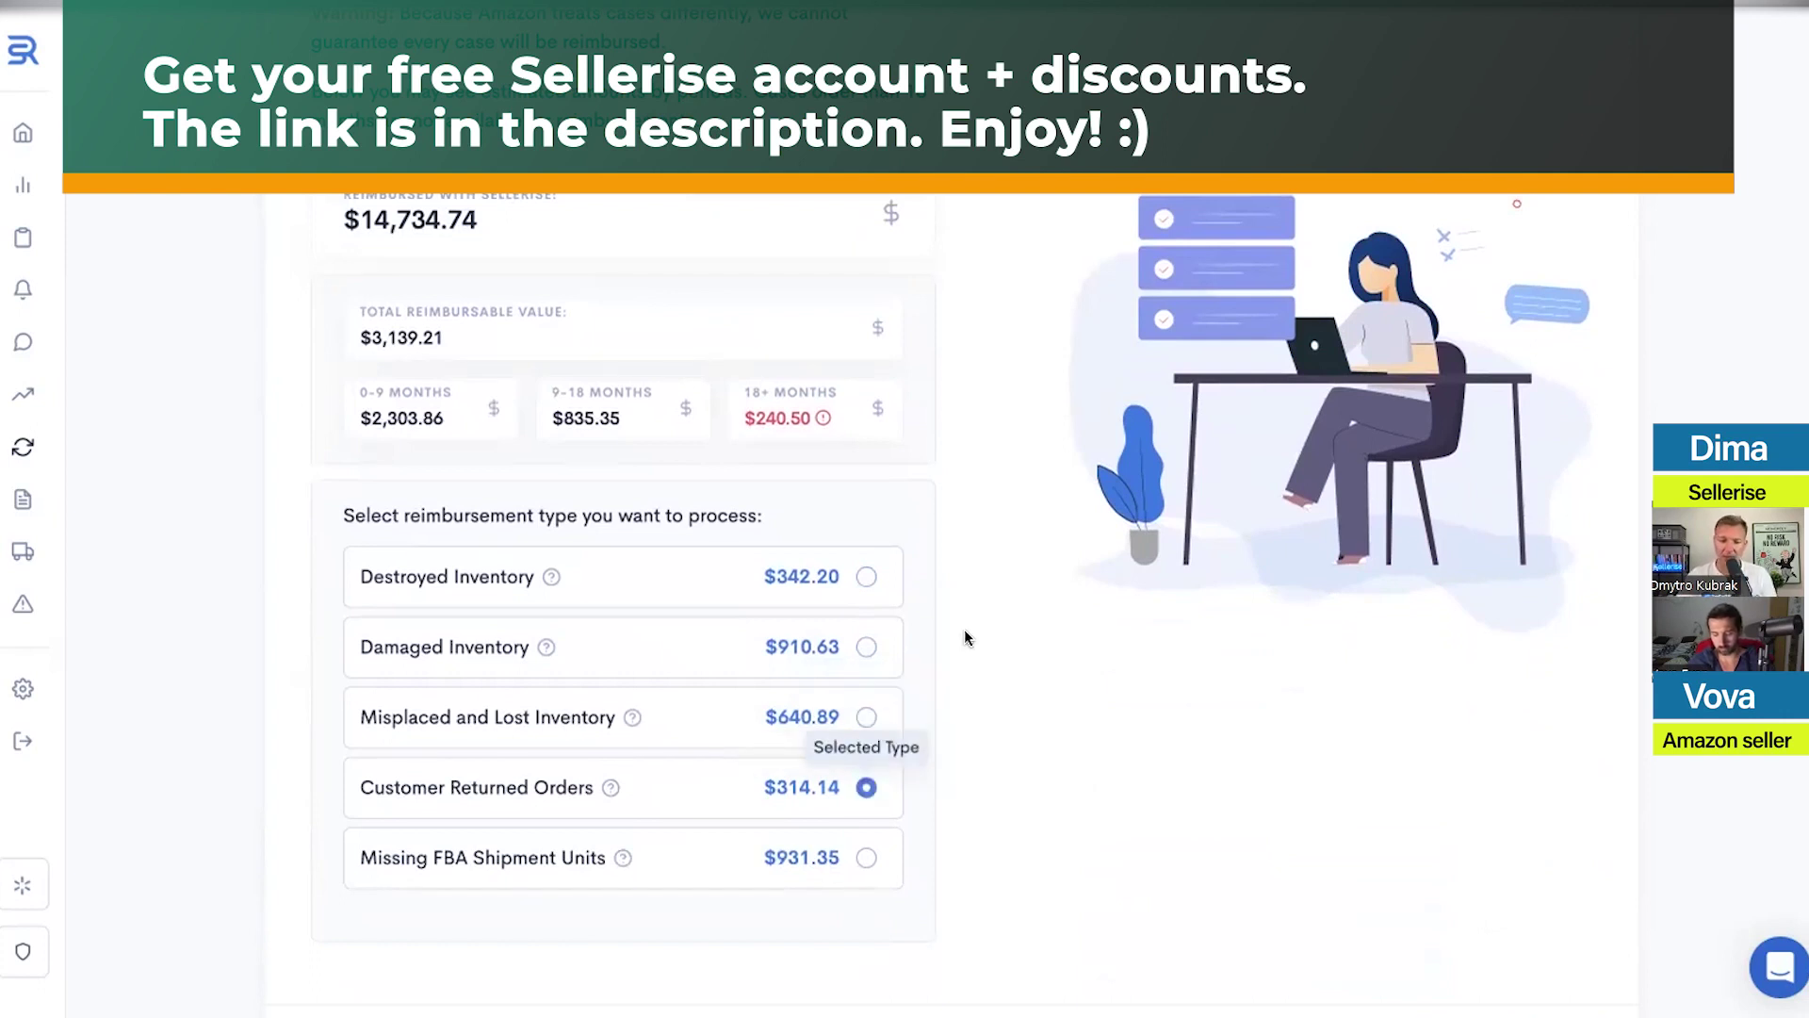
{"action": "scroll", "coordinate": [964, 630], "scroll_direction": "down", "scroll_amount": 2}
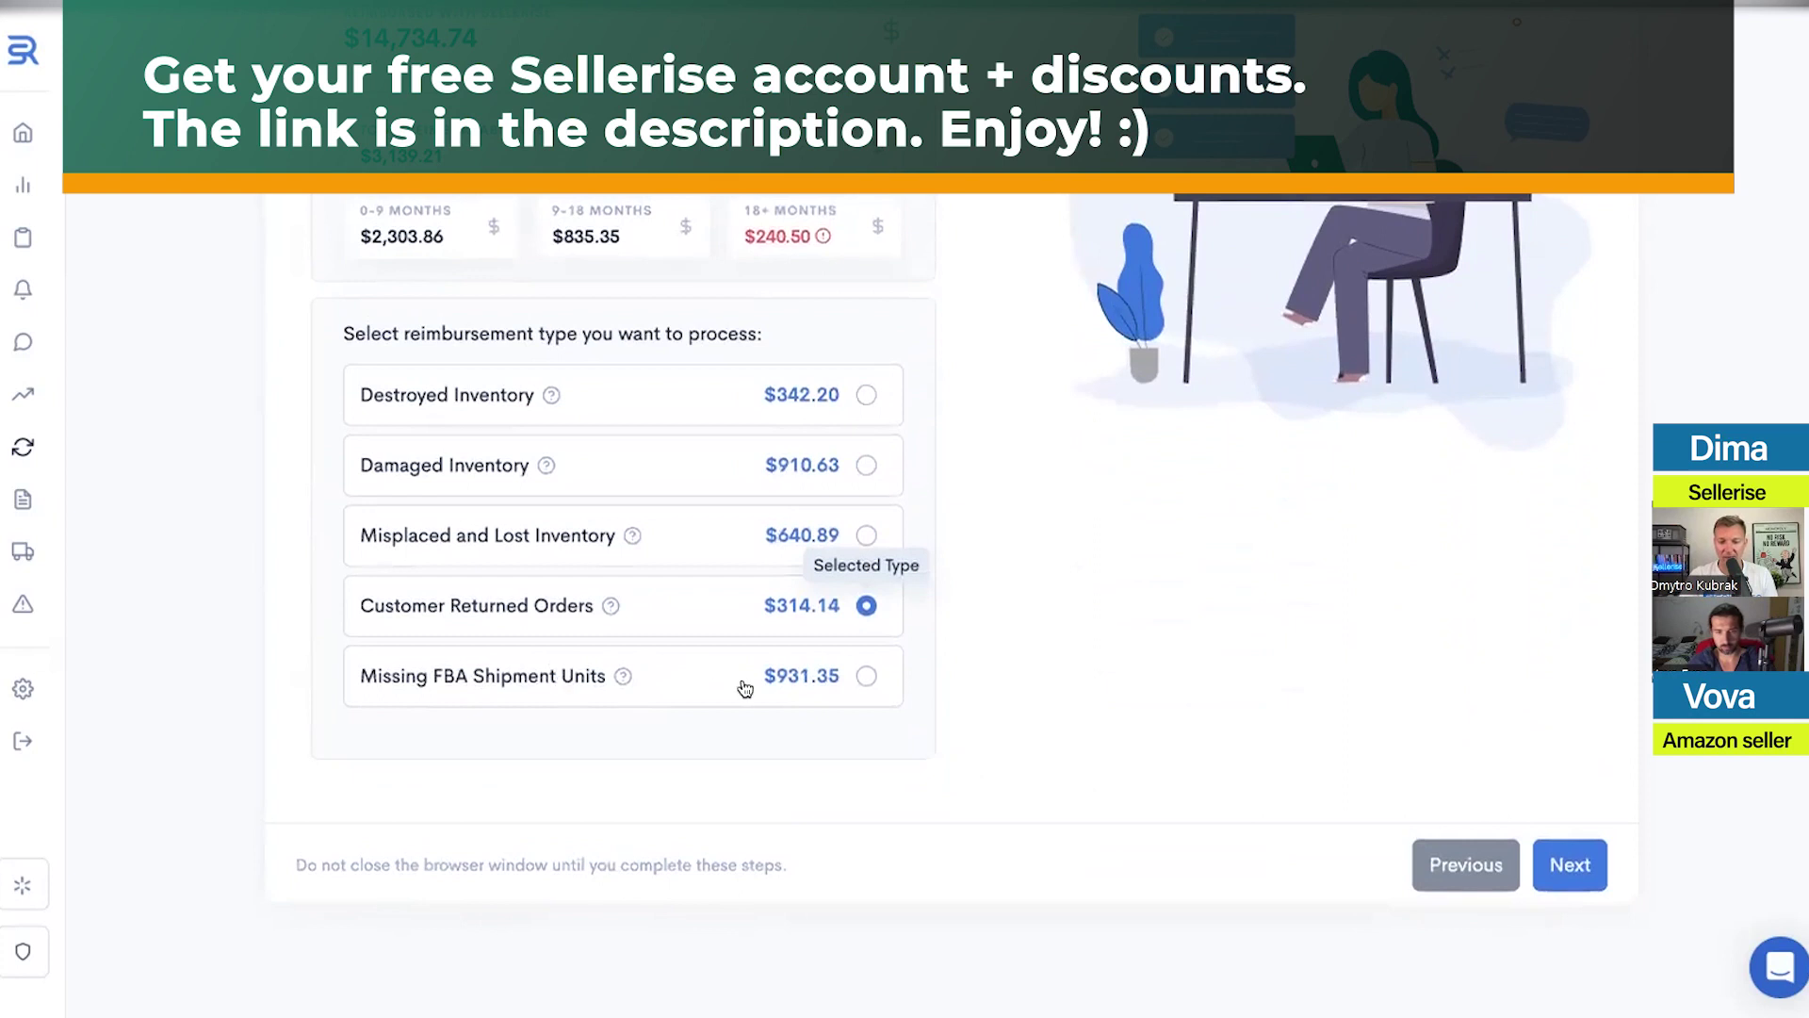
{"action": "left_click", "coordinate": [865, 675]}
{"action": "left_click", "coordinate": [1574, 861]}
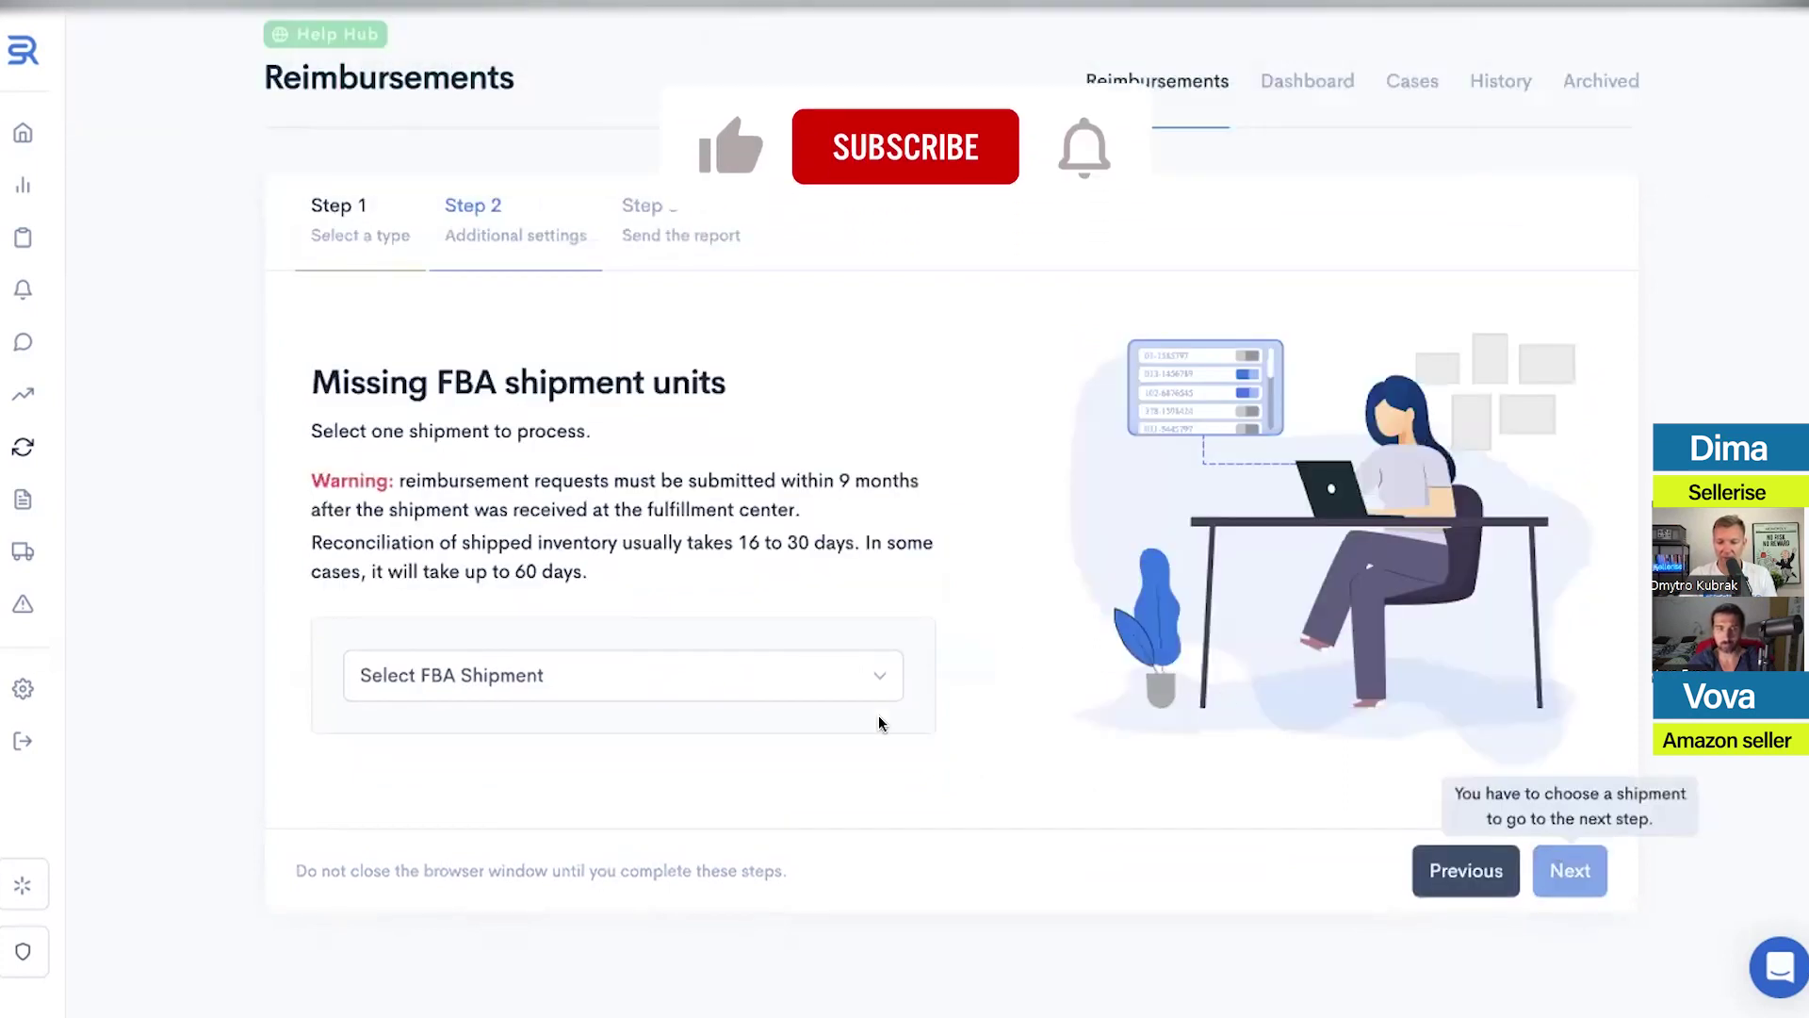
Select Shipment 1 (FBA15RZTCW41) as the FBA shipment to process and continue to sending the report
{"action": "left_click", "coordinate": [828, 679]}
{"action": "left_click", "coordinate": [651, 429]}
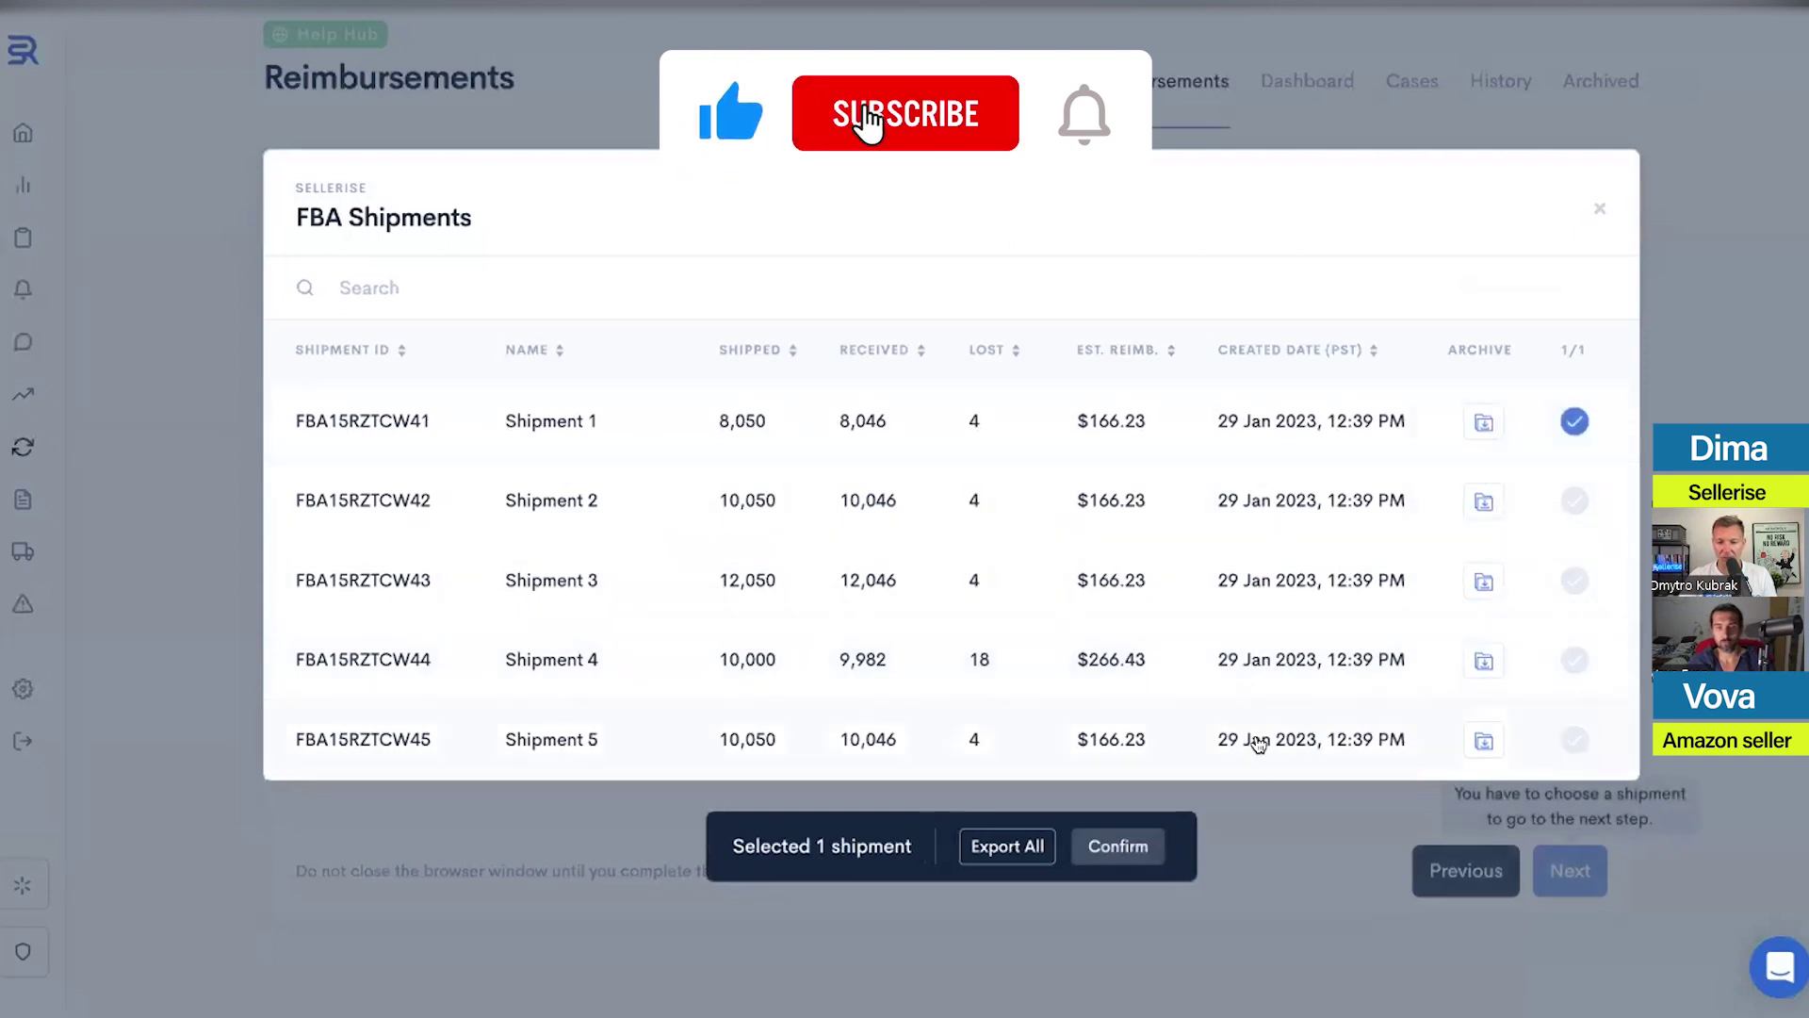
{"action": "left_click", "coordinate": [1118, 845]}
{"action": "left_click", "coordinate": [1569, 871]}
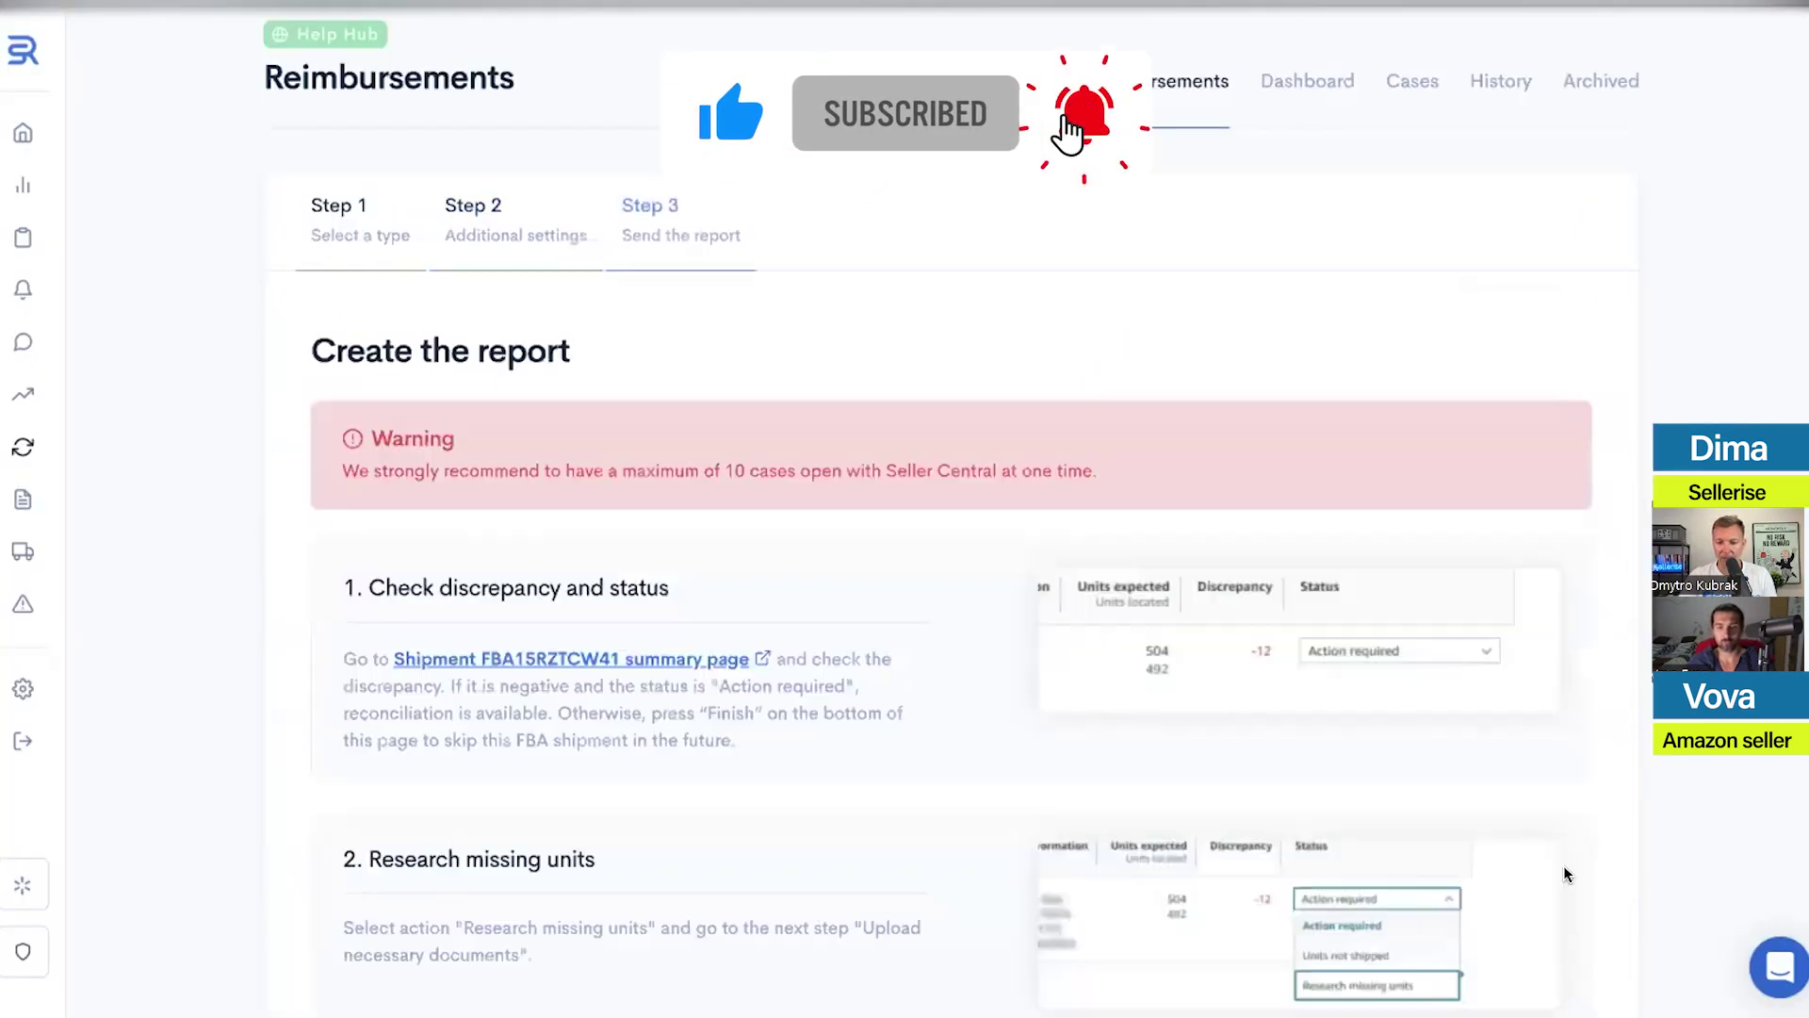
Review the report instructions for missing shipment units, from checking the discrepancy to the ticket text and request preview
{"action": "scroll", "coordinate": [1002, 648], "scroll_direction": "down", "scroll_amount": 5}
{"action": "scroll", "coordinate": [1001, 649], "scroll_direction": "down", "scroll_amount": 5}
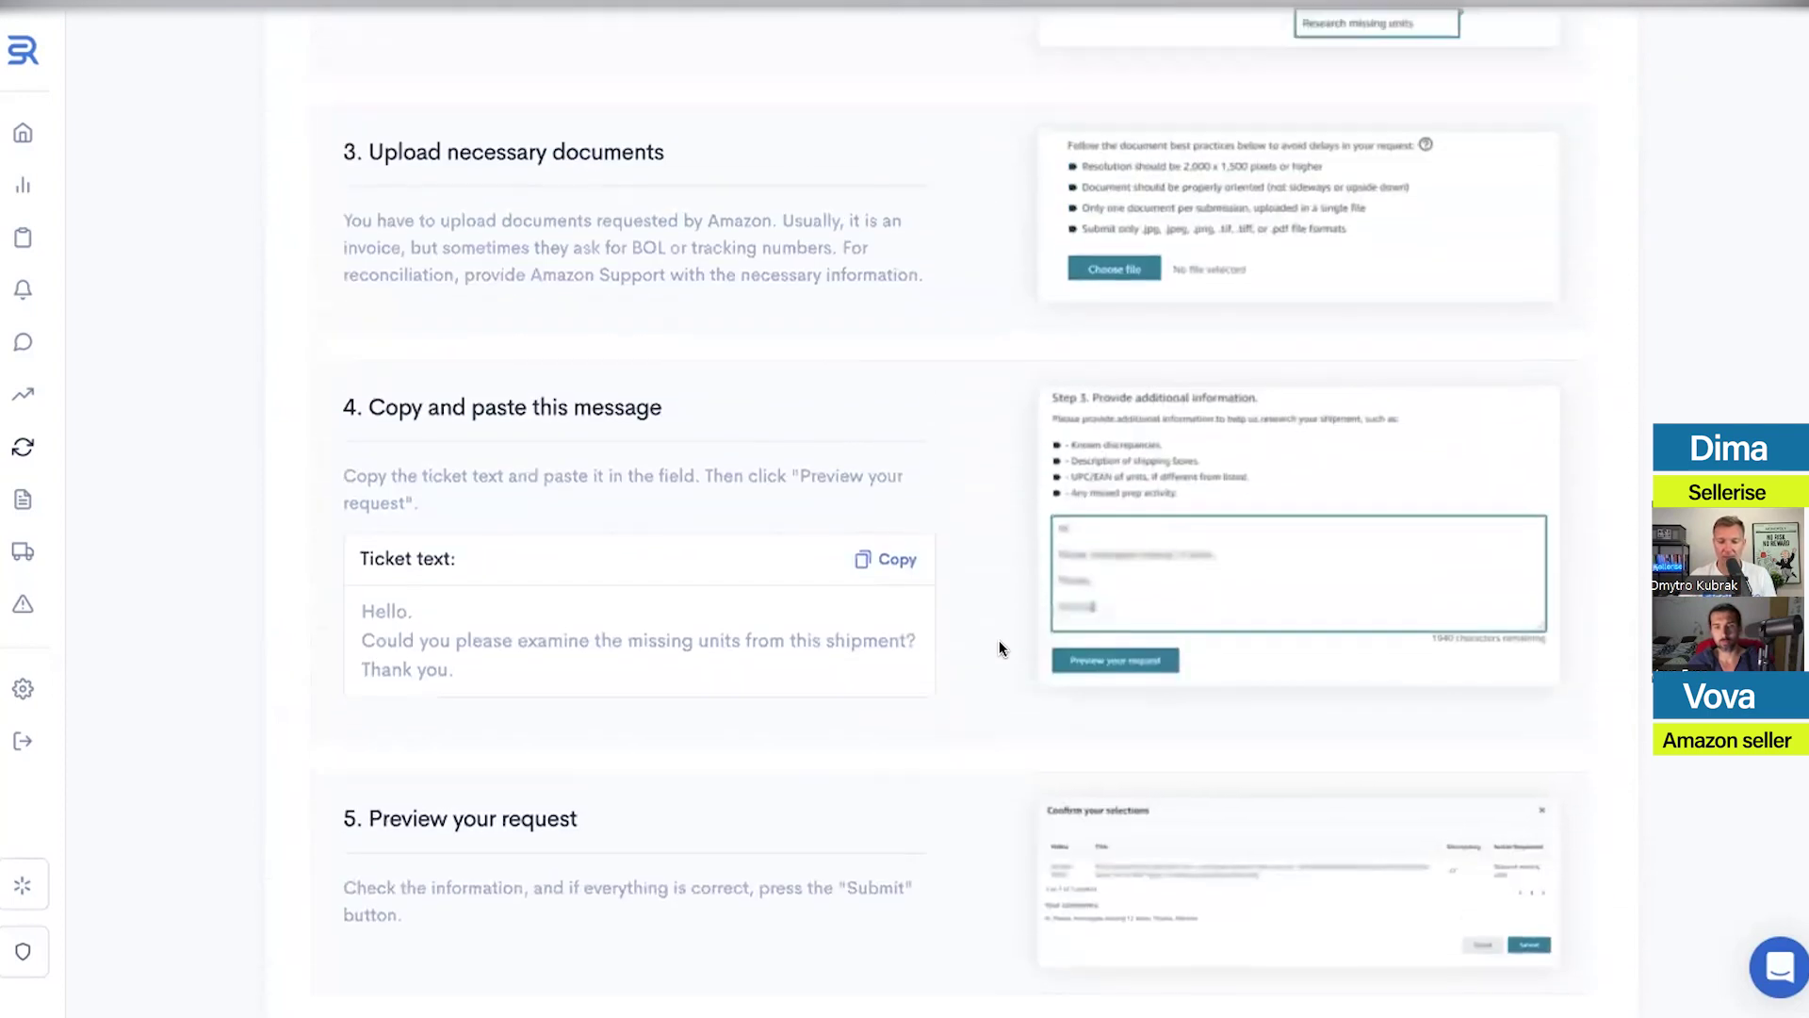
{"action": "scroll", "coordinate": [999, 641], "scroll_direction": "up", "scroll_amount": 1}
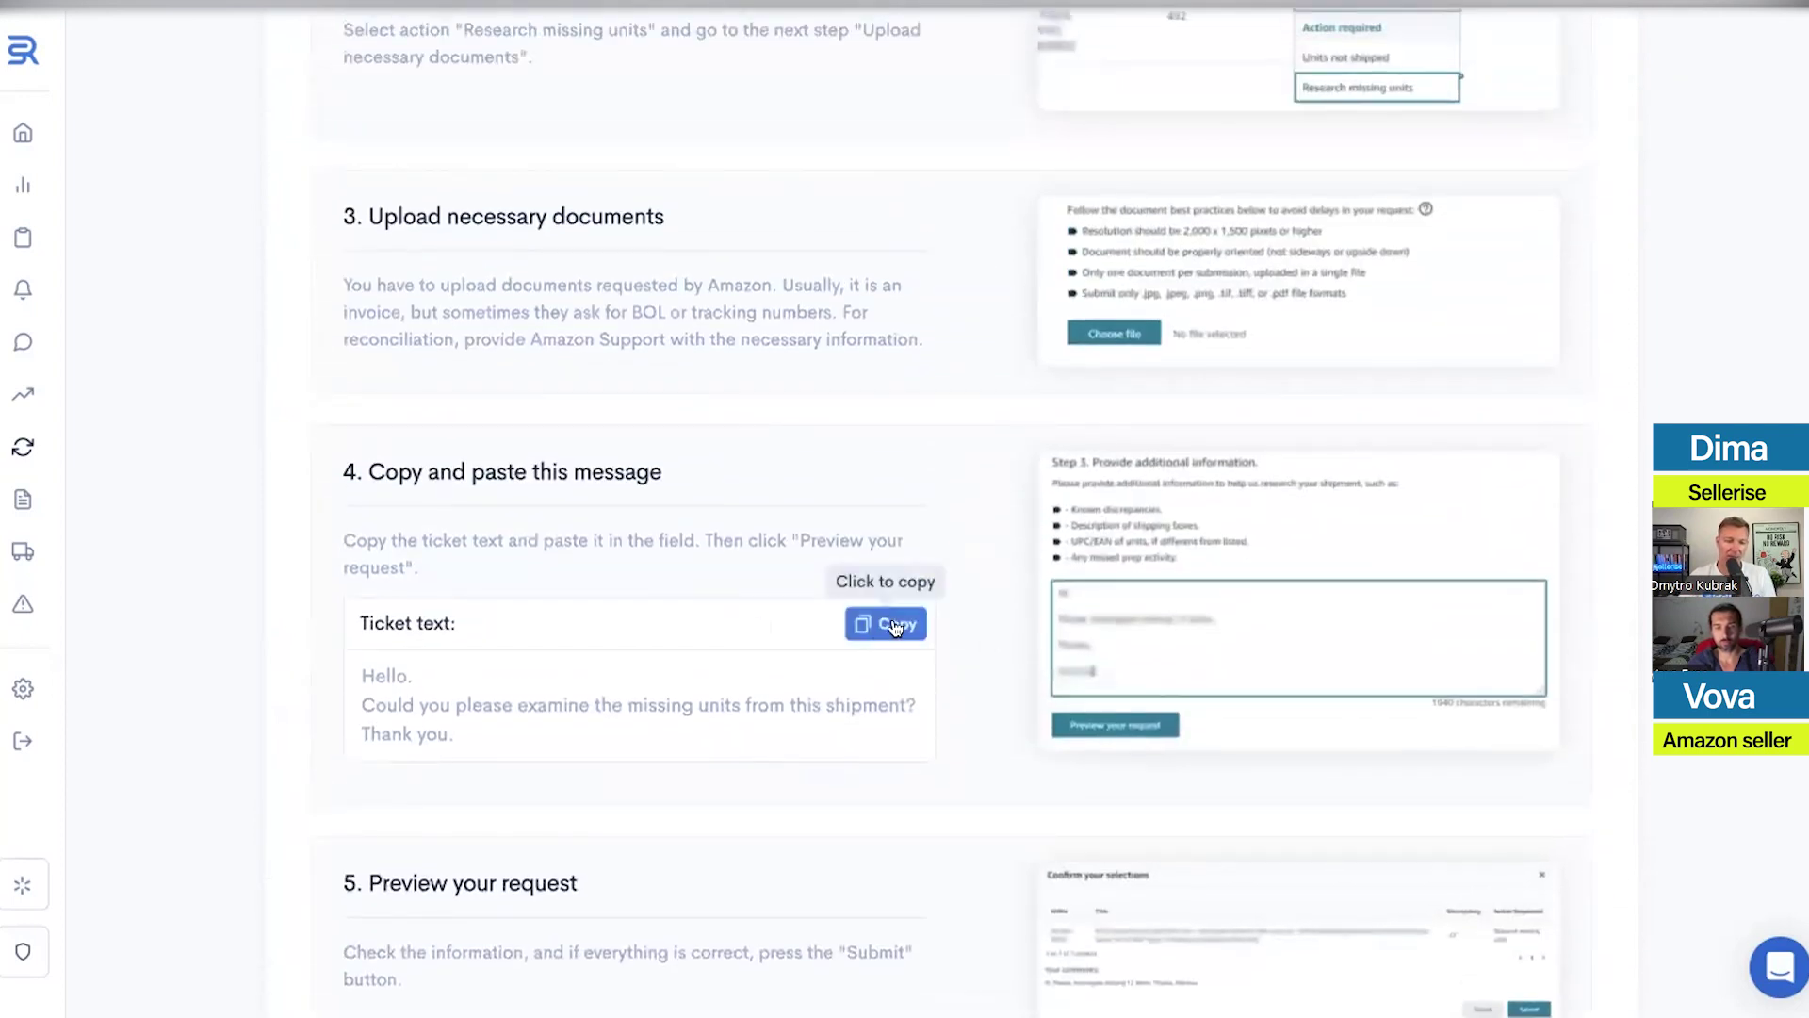
{"action": "scroll", "coordinate": [997, 609], "scroll_direction": "up", "scroll_amount": 10}
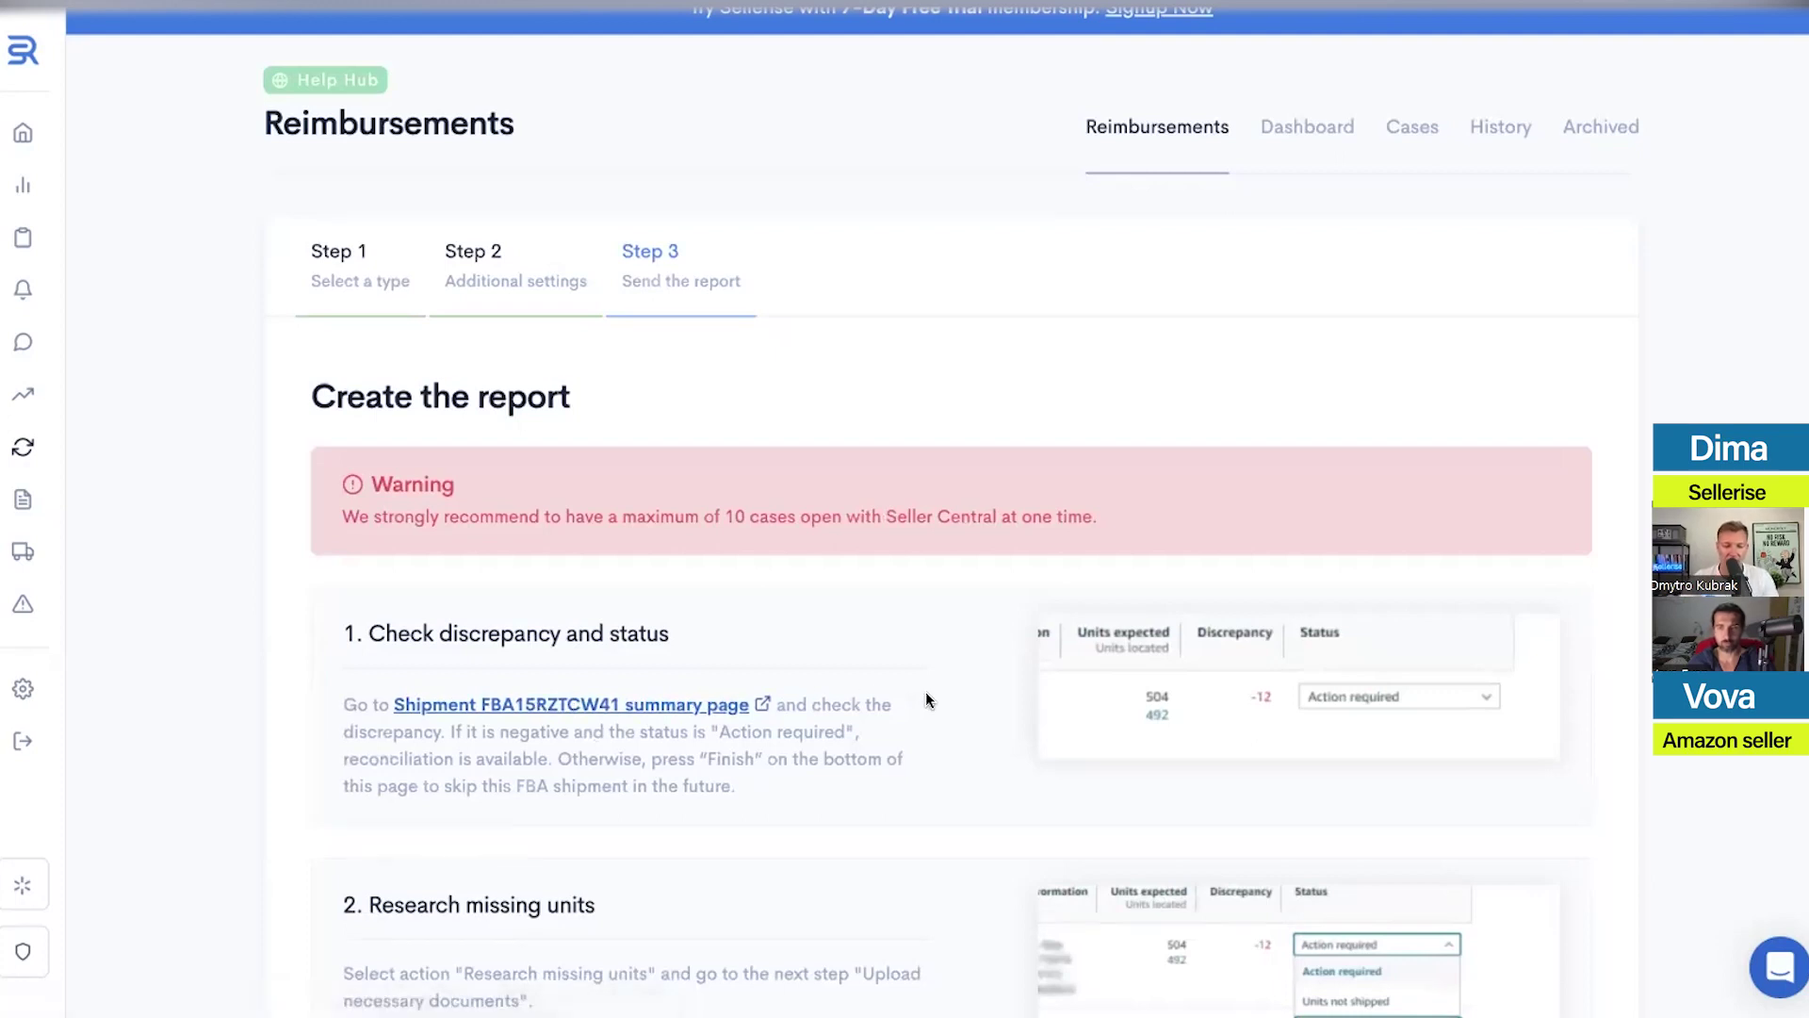
{"action": "scroll", "coordinate": [925, 693], "scroll_direction": "down", "scroll_amount": 1}
{"action": "scroll", "coordinate": [926, 699], "scroll_direction": "down", "scroll_amount": 5}
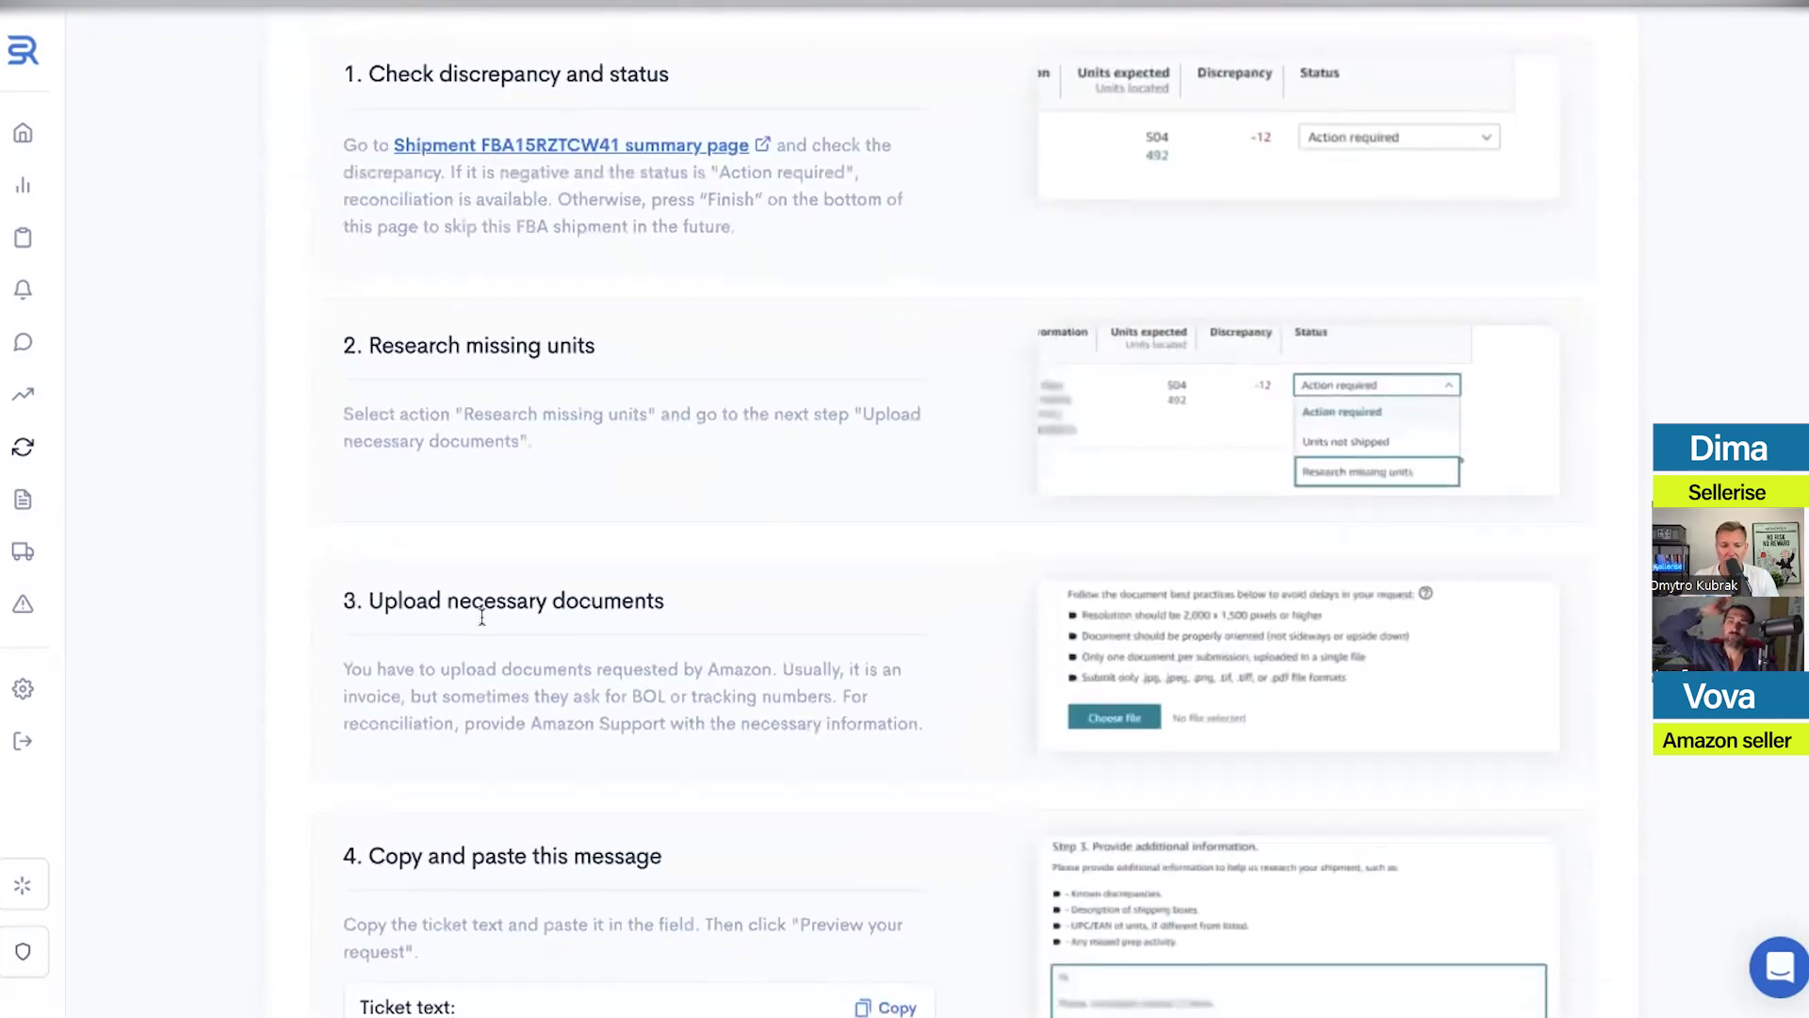
Open Shipment Documents, leaving the unfinished reimbursement report without saving
{"action": "mouse_move", "coordinate": [111, 554]}
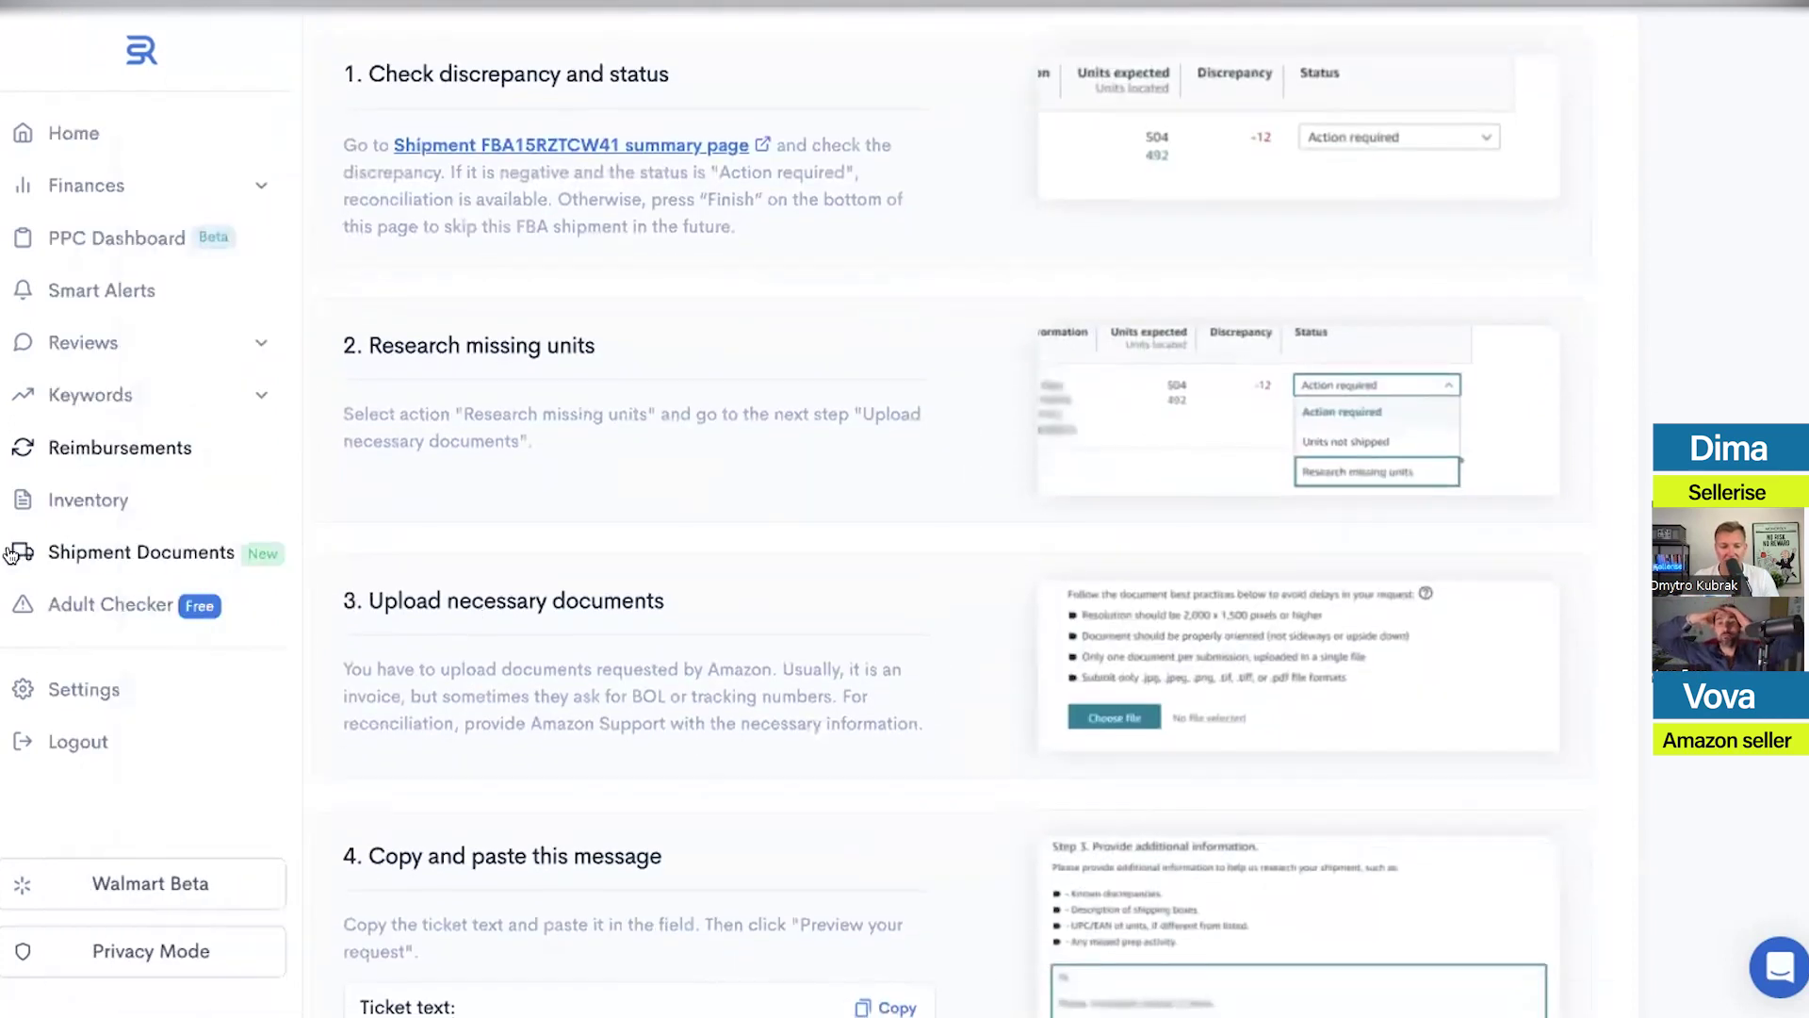
{"action": "left_click", "coordinate": [119, 553]}
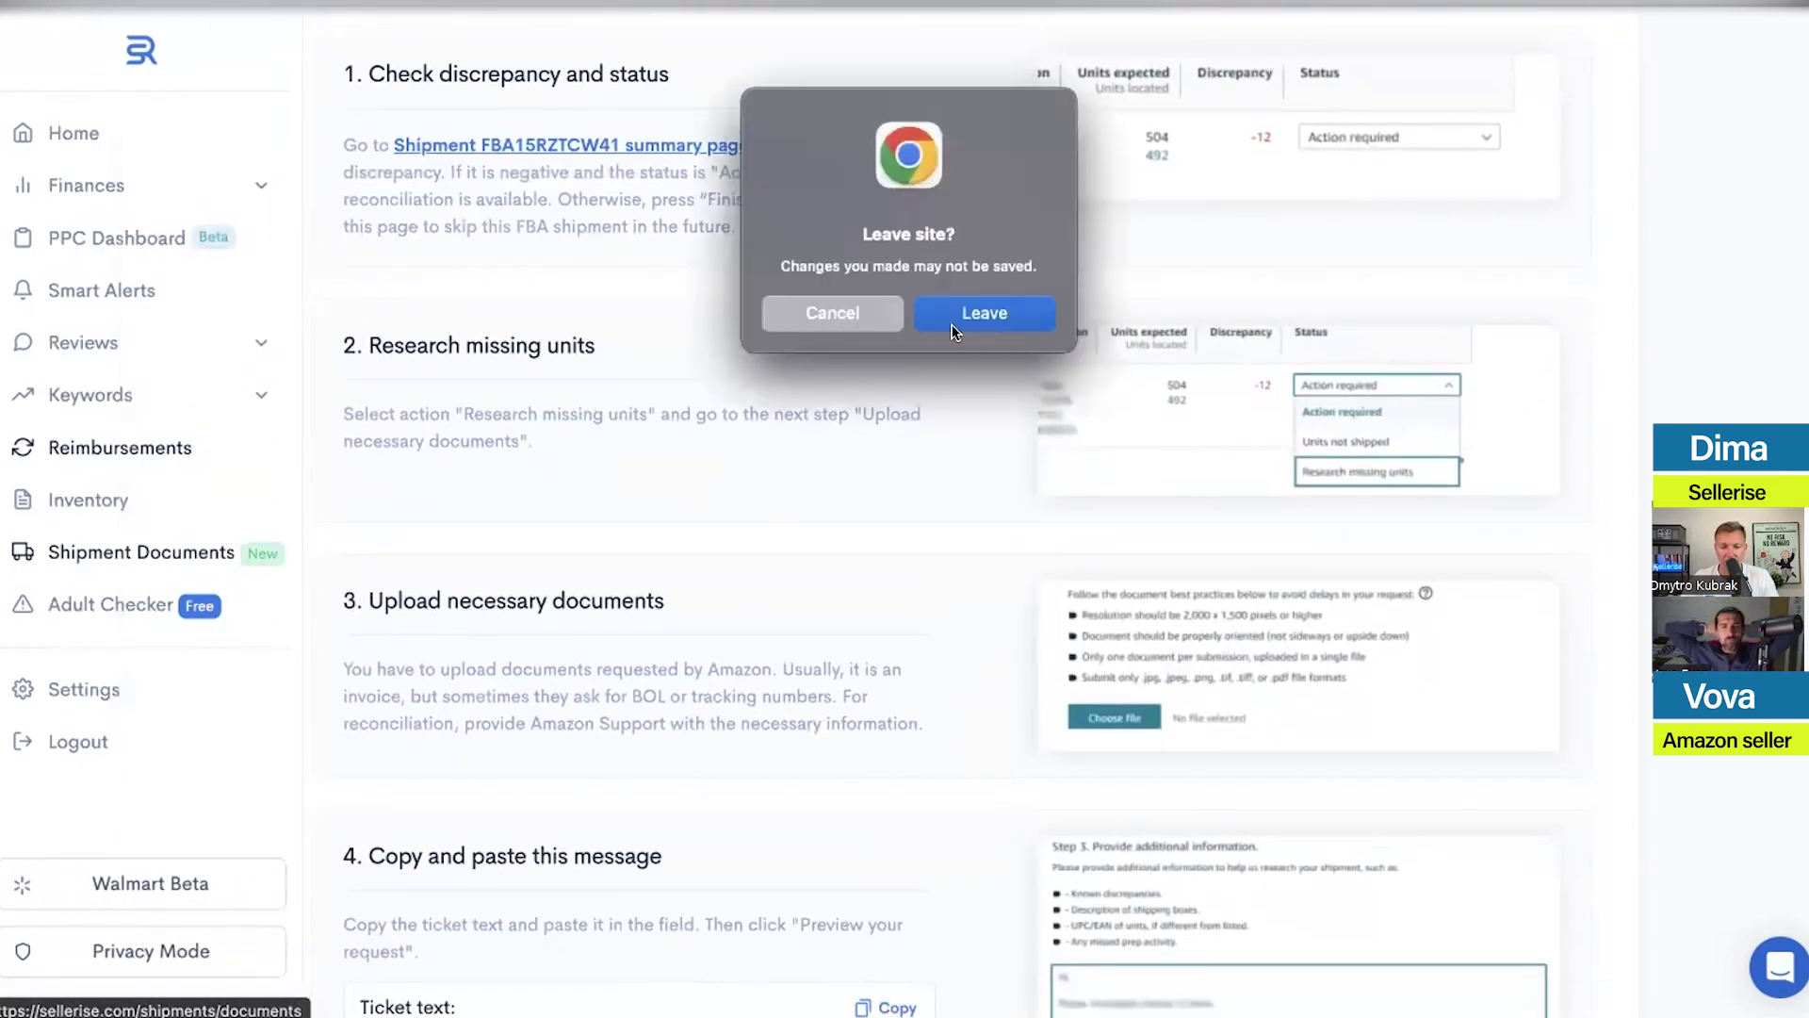
{"action": "left_click", "coordinate": [829, 313]}
{"action": "left_click", "coordinate": [36, 544]}
{"action": "left_click", "coordinate": [987, 303]}
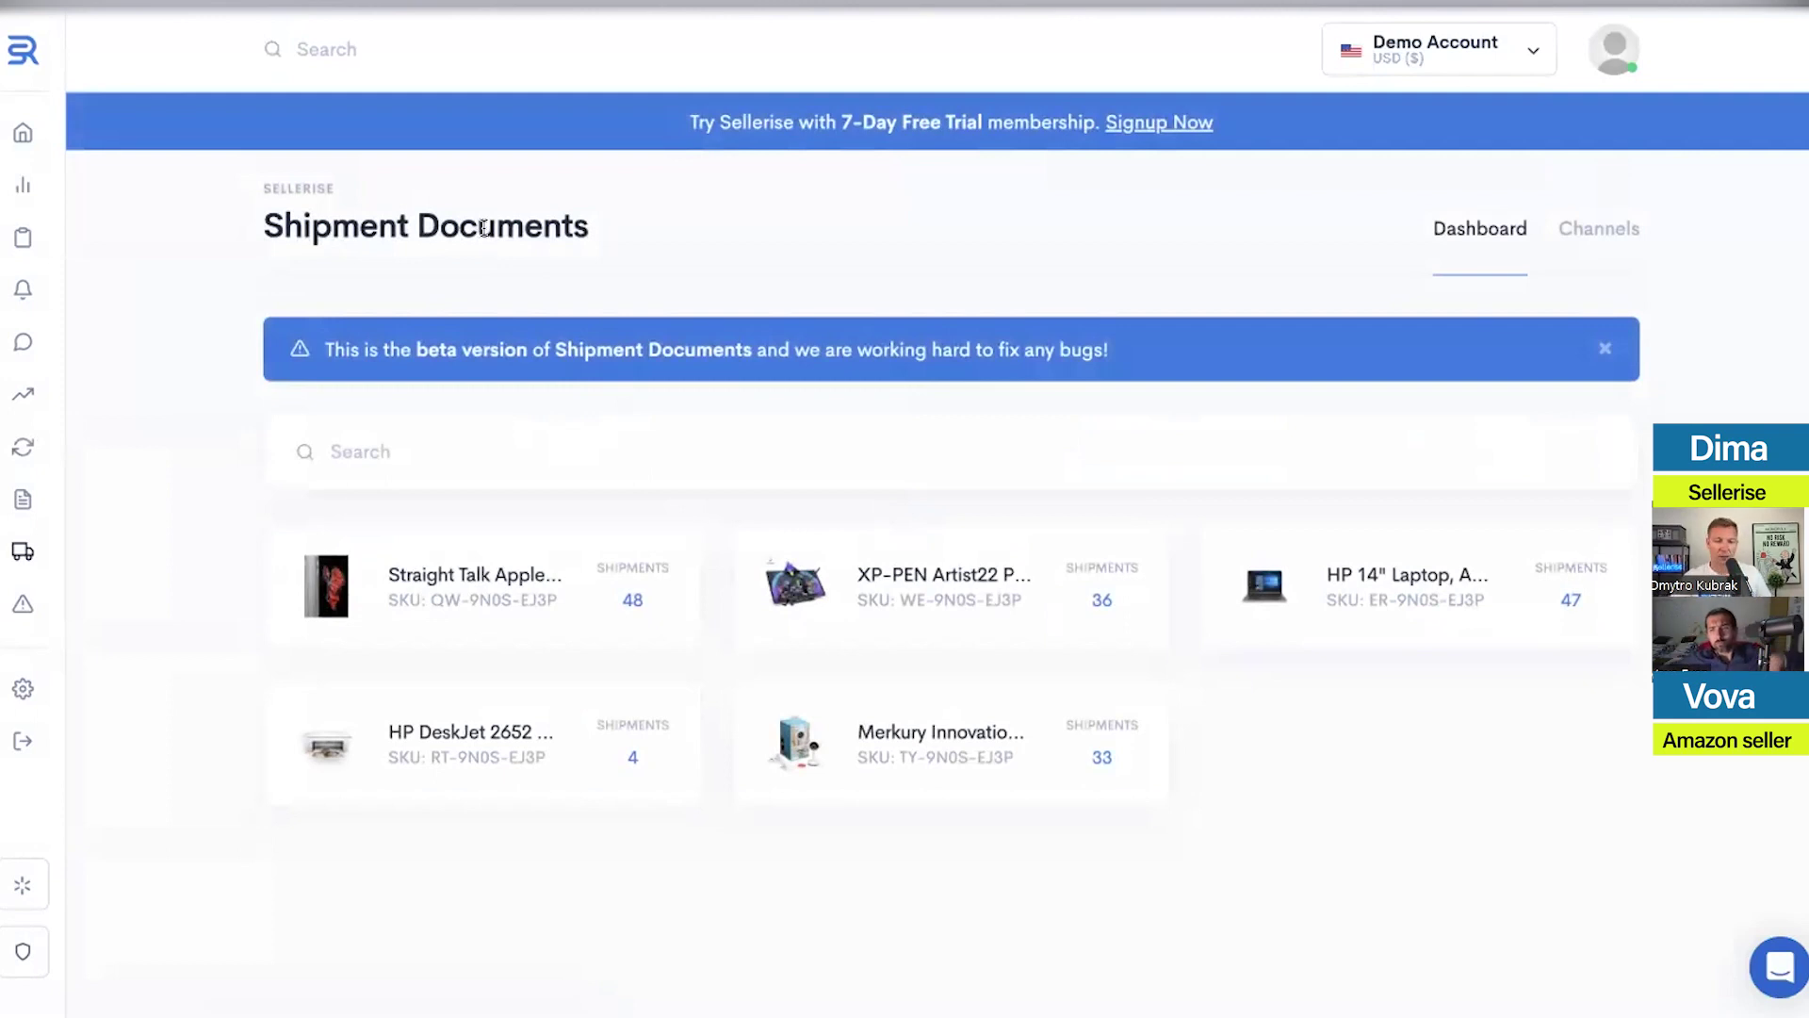
Open the Straight Talk Apple iPhone 6s shipments and examine the shipment IDs and their attached documents
{"action": "left_click", "coordinate": [459, 578]}
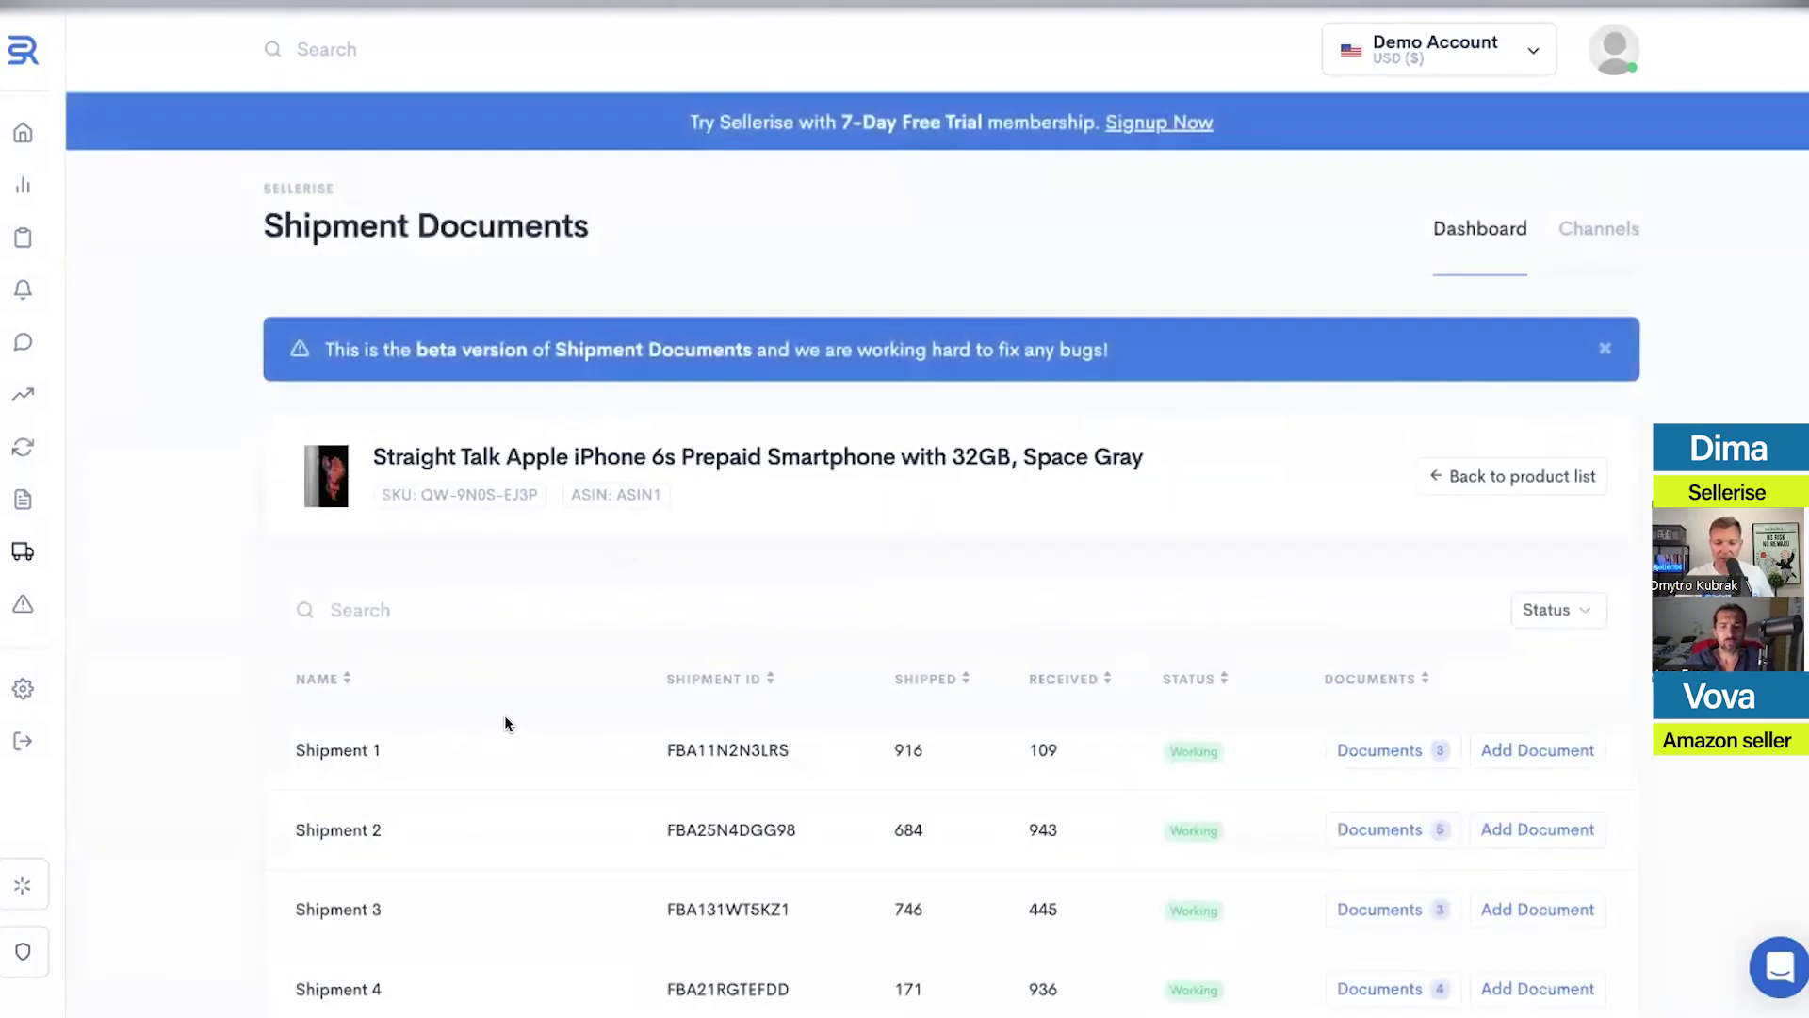
{"action": "scroll", "coordinate": [491, 715], "scroll_direction": "down", "scroll_amount": 3}
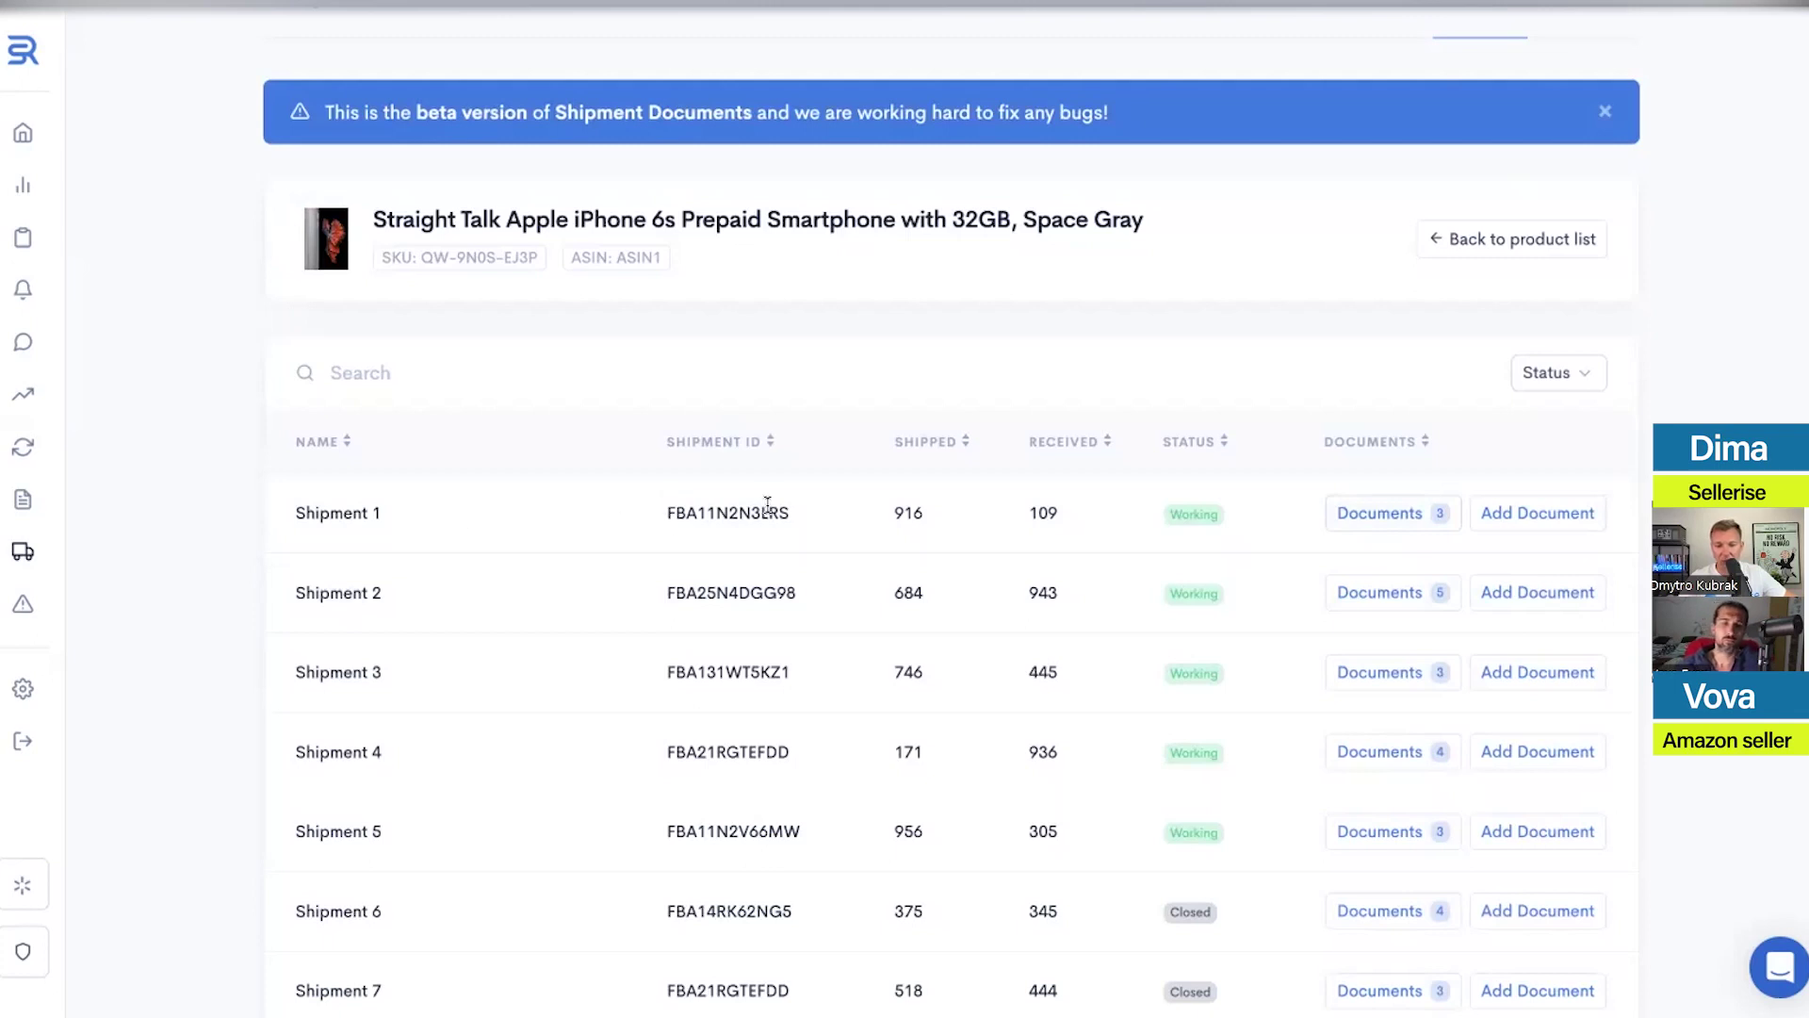
{"action": "left_click_drag", "start_coordinate": [662, 513], "coordinate": [839, 521]}
{"action": "left_click", "coordinate": [836, 513]}
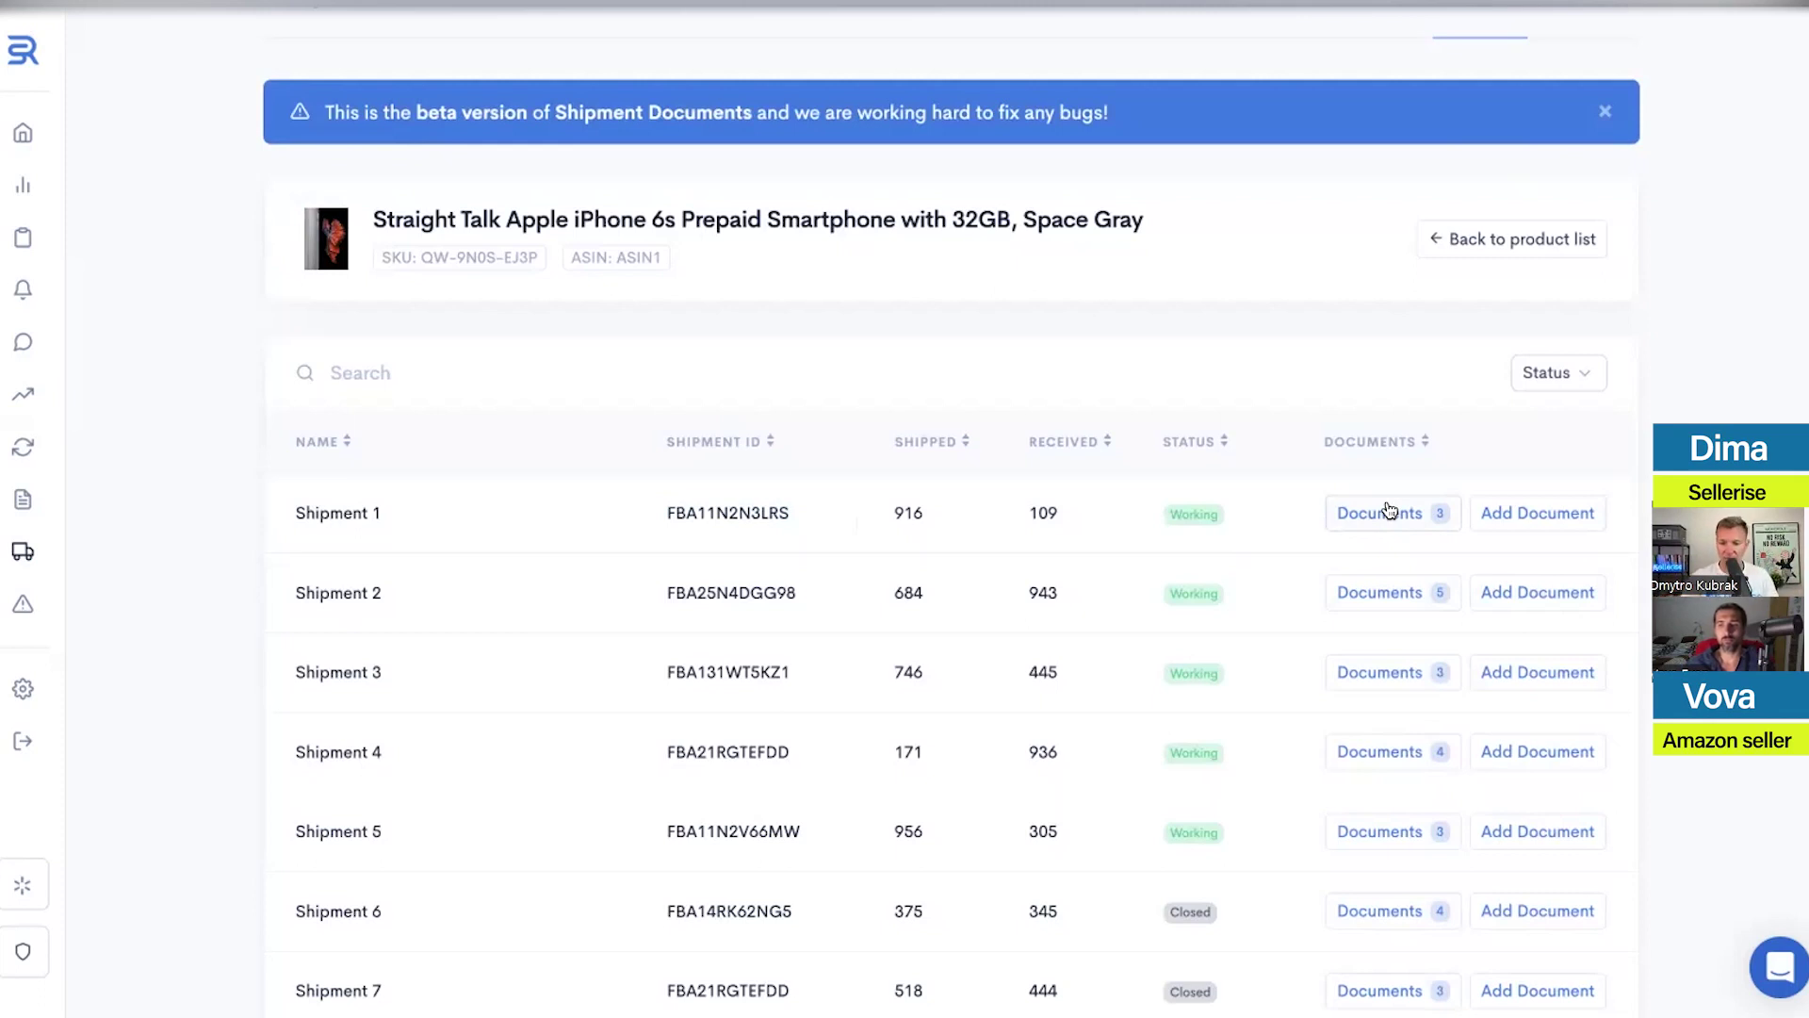
Open the Reimbursements dashboard and examine the reimbursed cash figure
{"action": "mouse_move", "coordinate": [121, 323]}
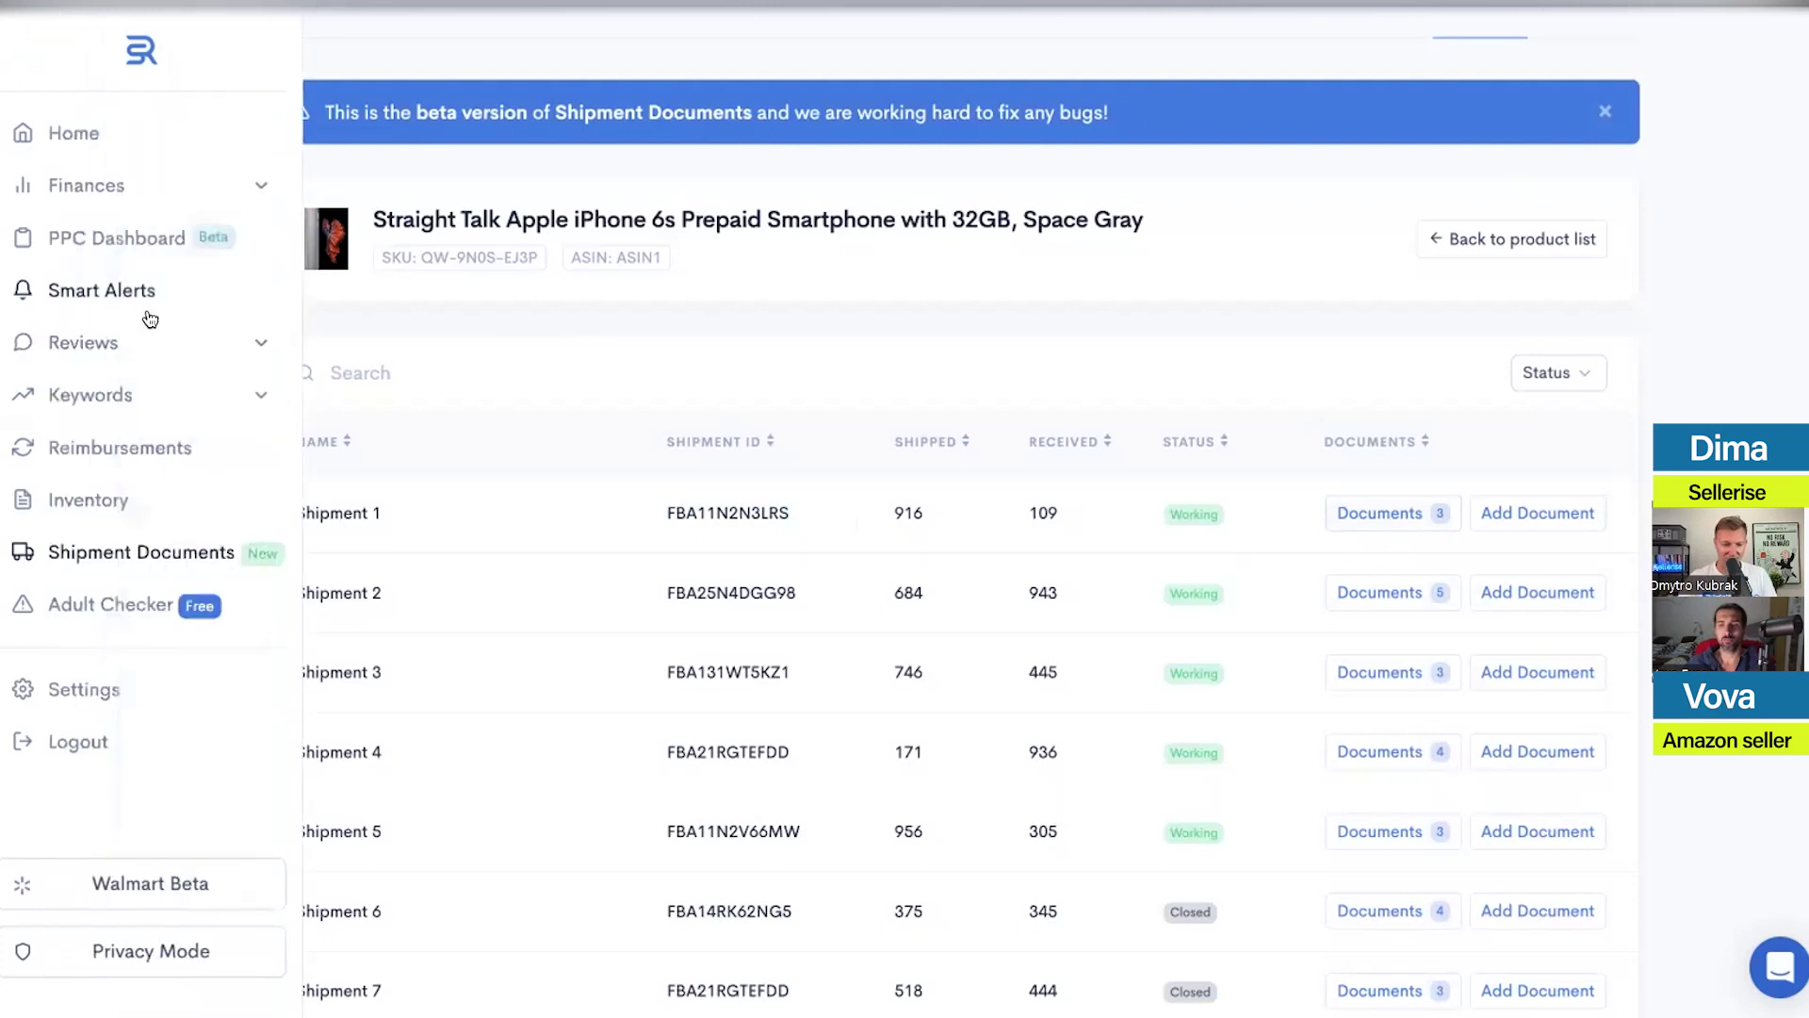
{"action": "left_click", "coordinate": [105, 447]}
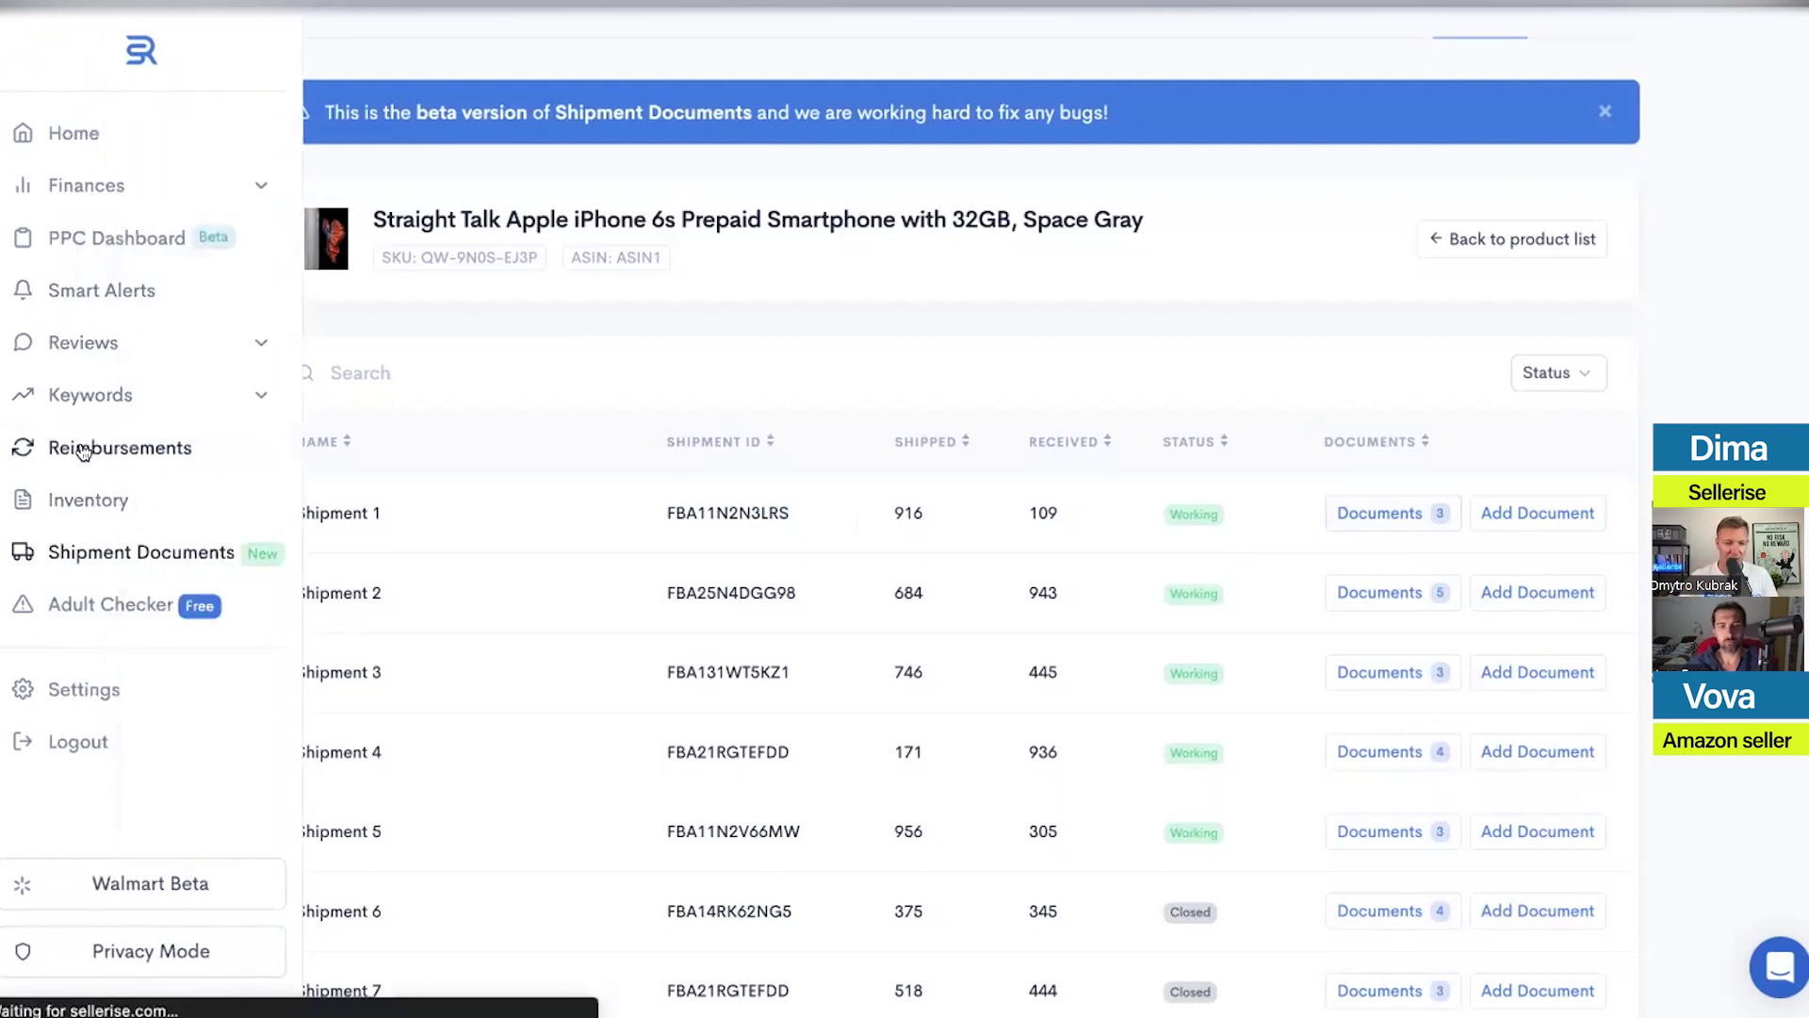
{"action": "left_click", "coordinate": [1294, 243]}
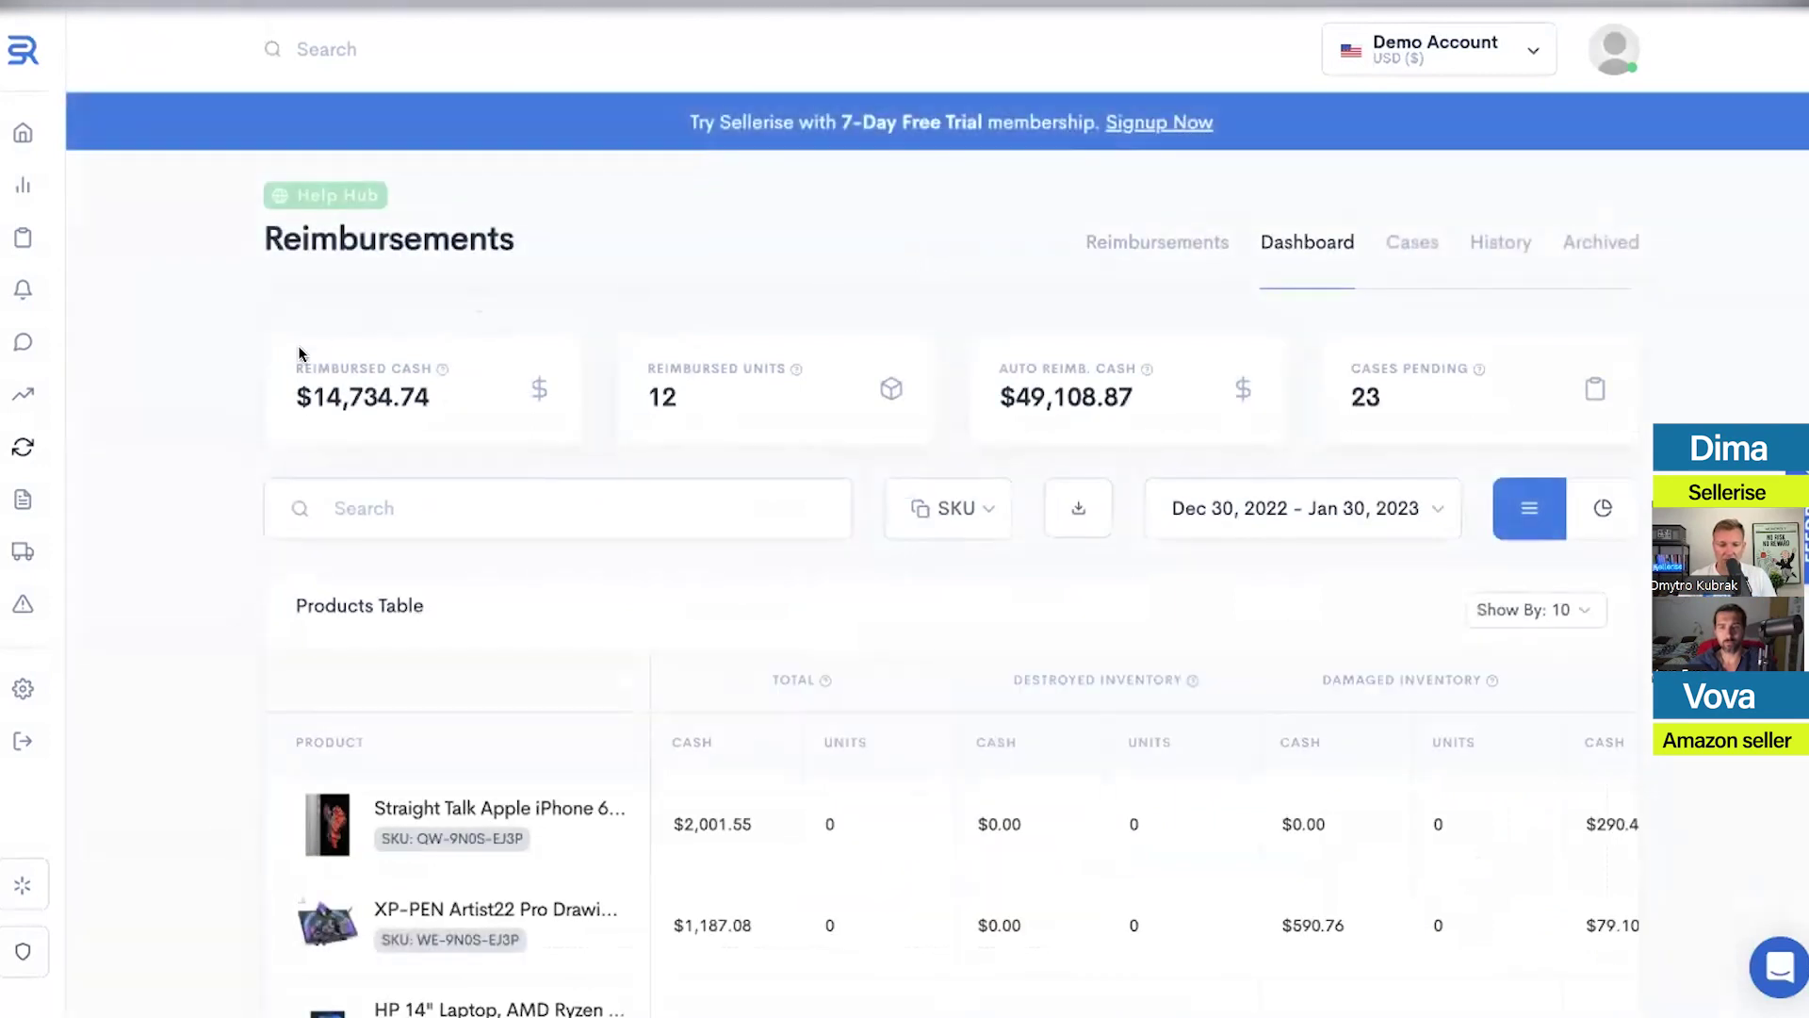
{"action": "left_click_drag", "start_coordinate": [283, 360], "coordinate": [464, 403]}
{"action": "left_click", "coordinate": [792, 279]}
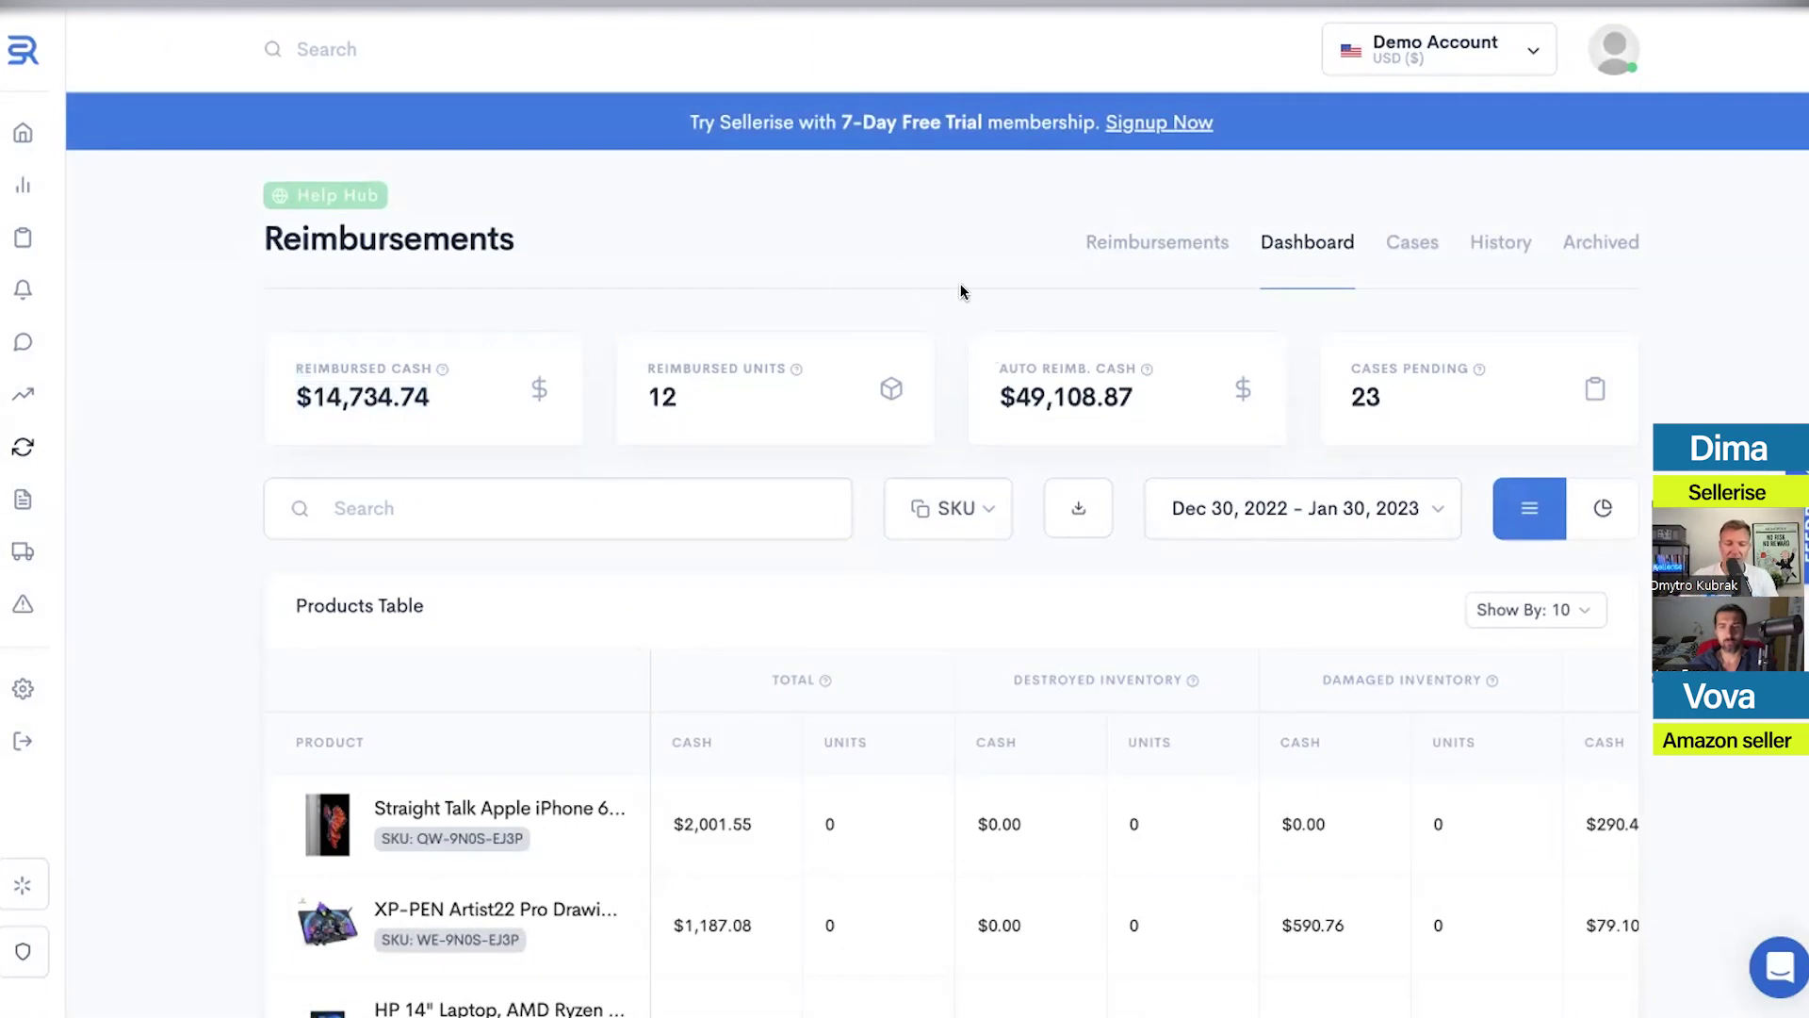
Examine the Products Table for reimbursed cash and units per product and reimbursement category
{"action": "scroll", "coordinate": [954, 287], "scroll_direction": "down", "scroll_amount": 5}
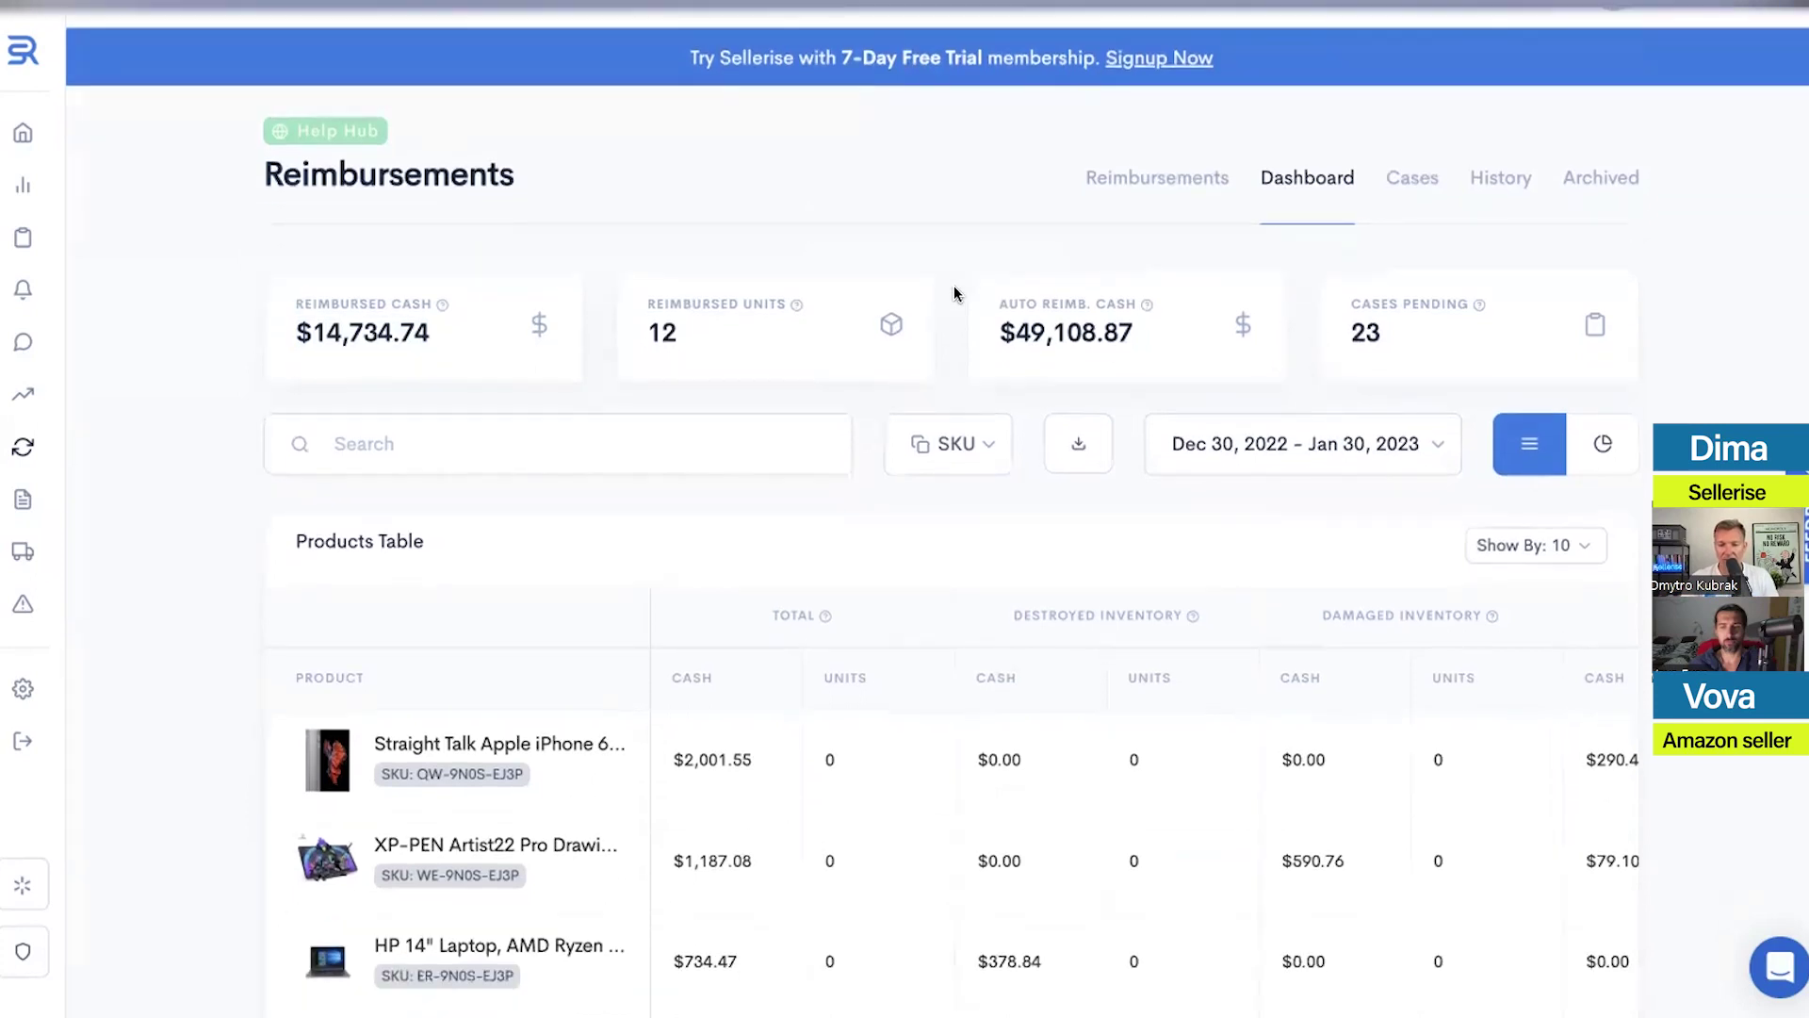
{"action": "scroll", "coordinate": [953, 285], "scroll_direction": "down", "scroll_amount": 2}
{"action": "scroll", "coordinate": [1155, 252], "scroll_direction": "right", "scroll_amount": 3}
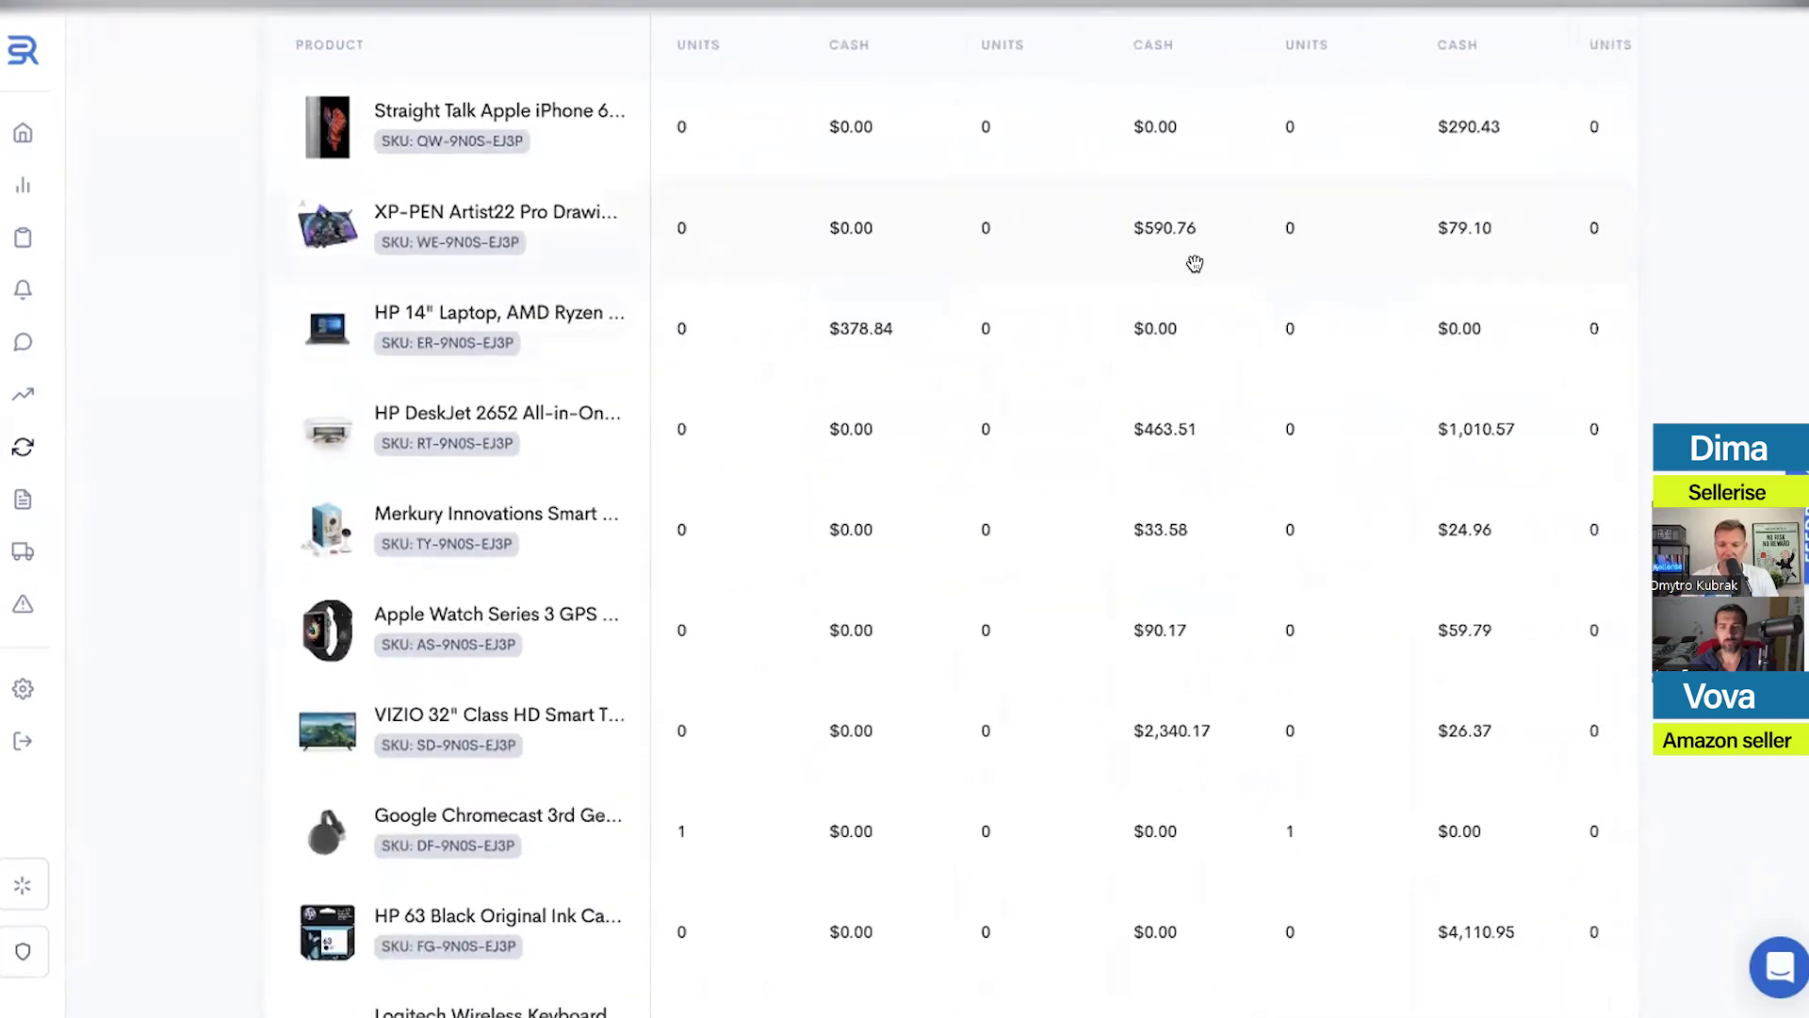
{"action": "scroll", "coordinate": [1155, 253], "scroll_direction": "left", "scroll_amount": 3}
{"action": "scroll", "coordinate": [1042, 247], "scroll_direction": "up", "scroll_amount": 1}
{"action": "scroll", "coordinate": [1042, 247], "scroll_direction": "up", "scroll_amount": 7}
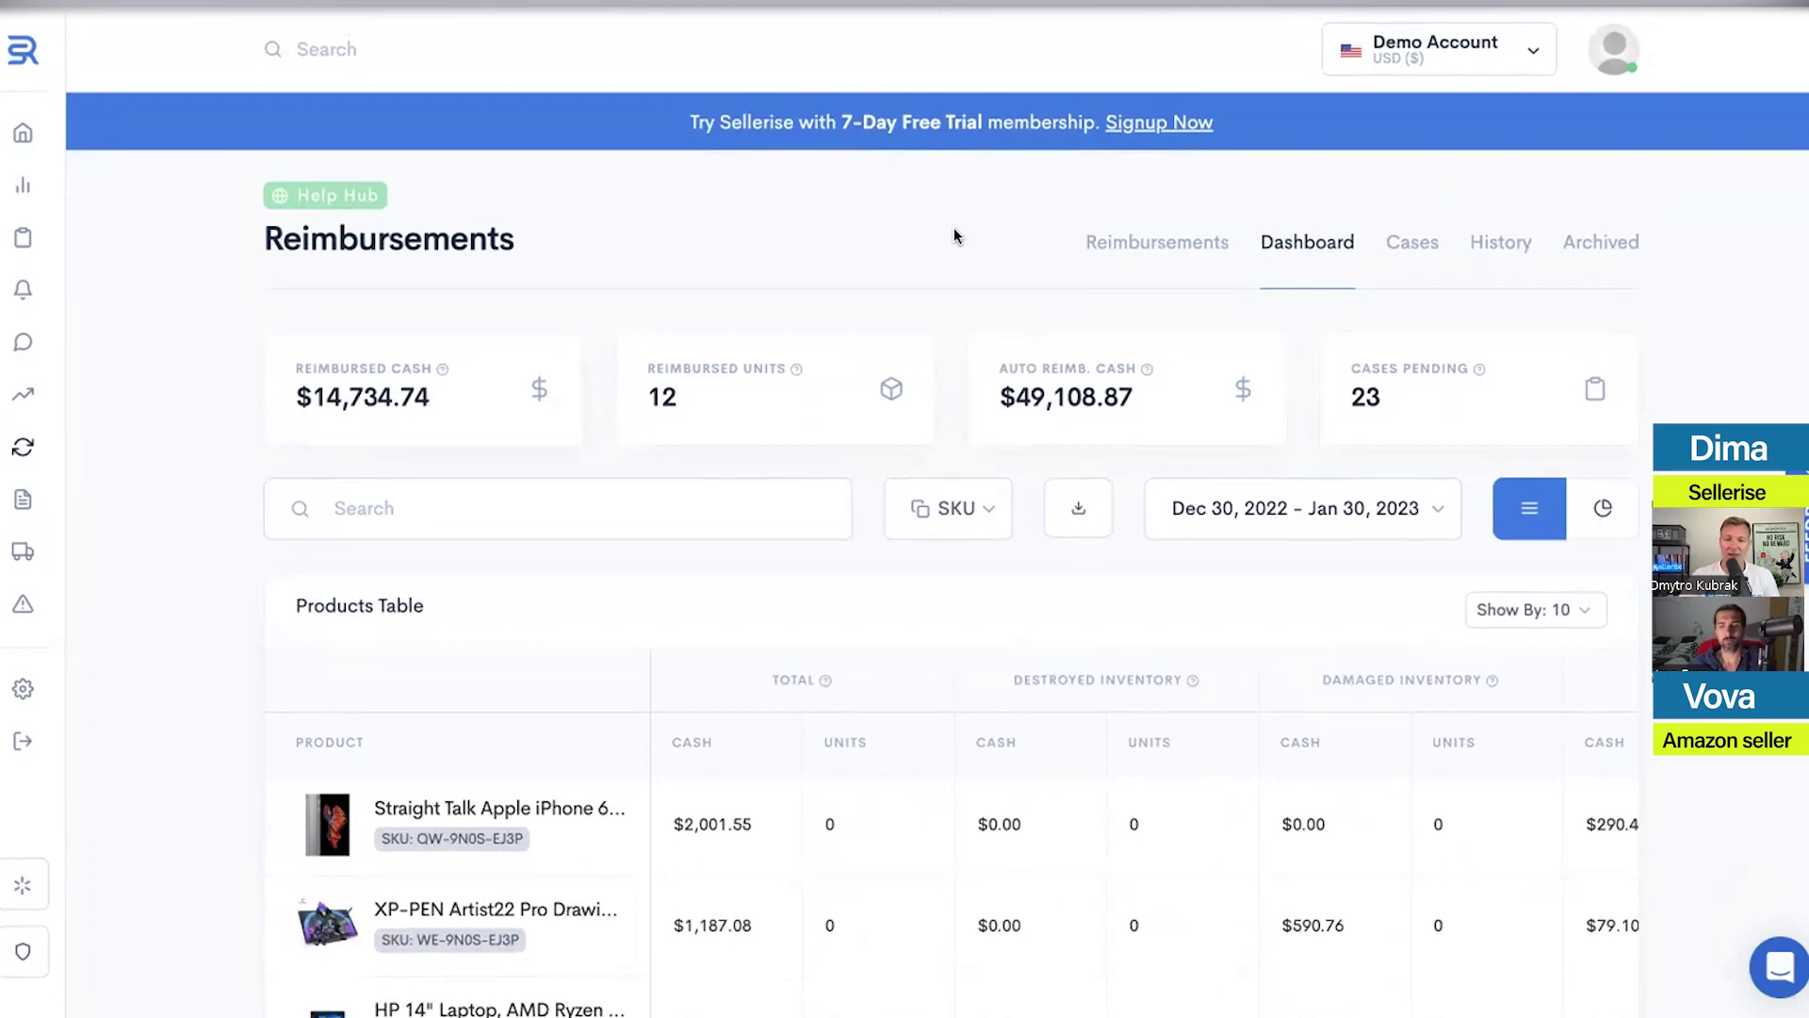
Examine the auto-reimbursed cash figure in the dashboard summary
{"action": "left_click_drag", "start_coordinate": [999, 368], "coordinate": [1161, 409]}
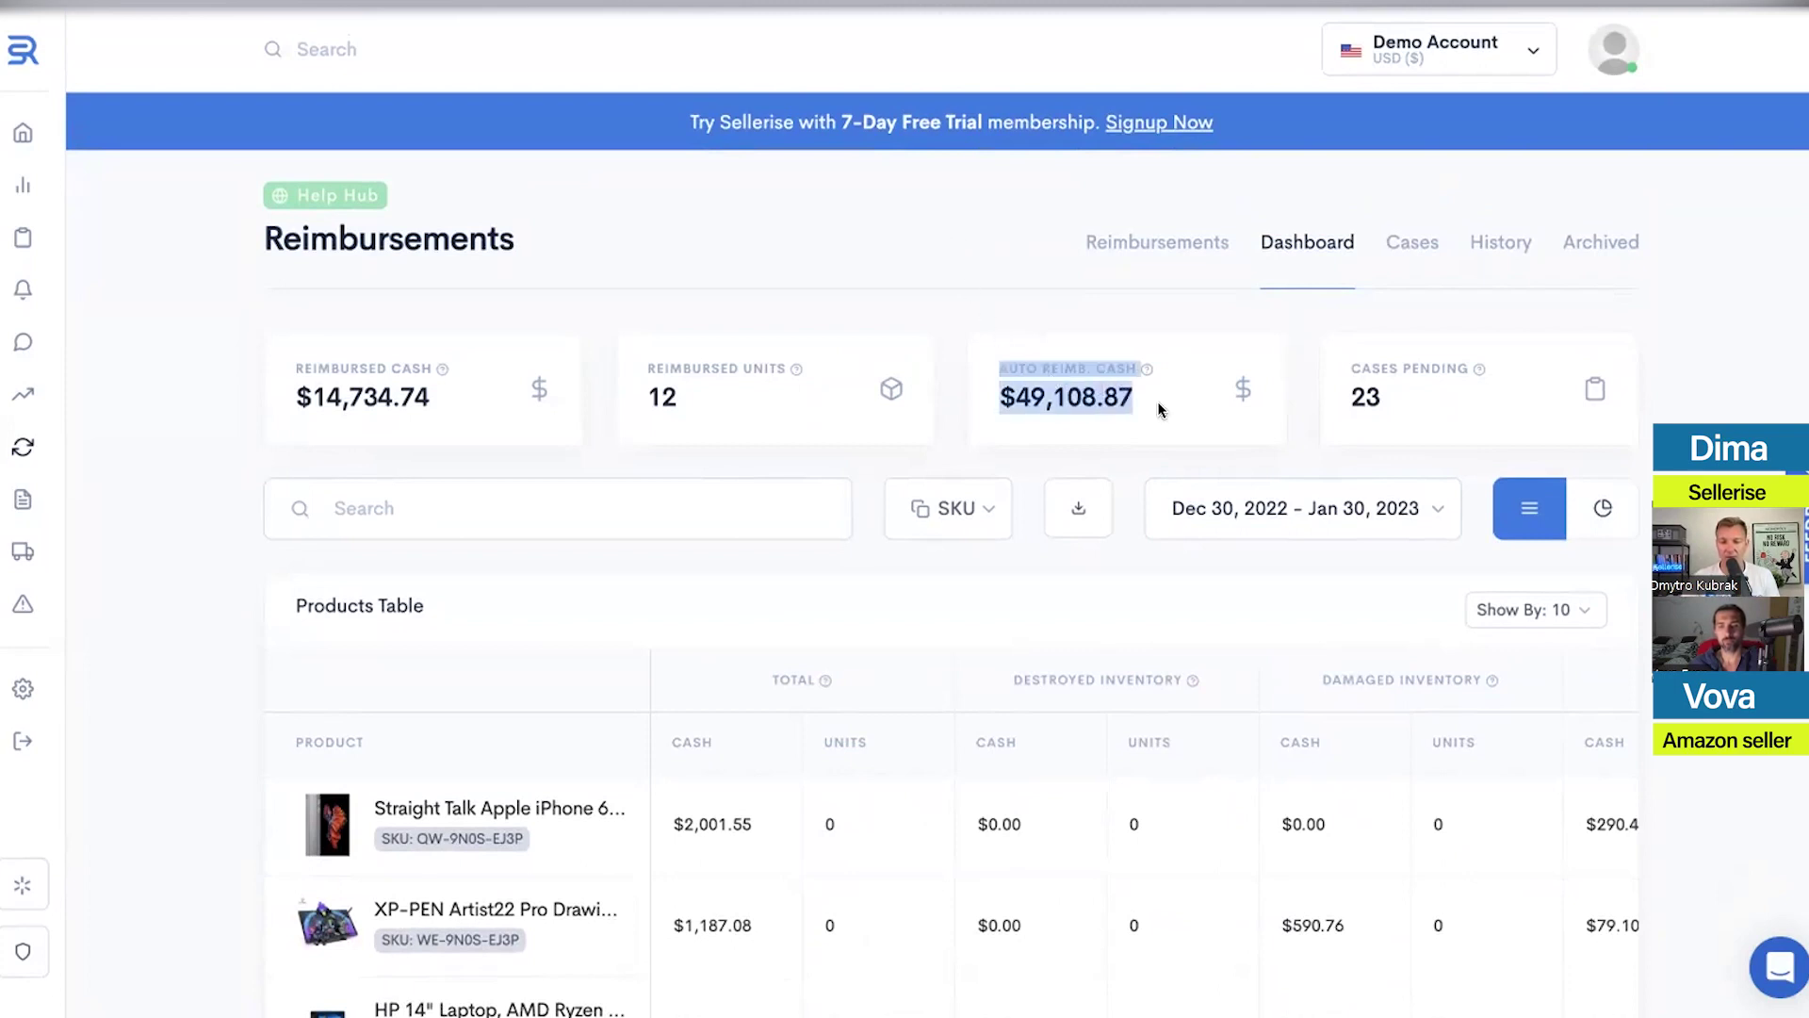
{"action": "left_click", "coordinate": [980, 299]}
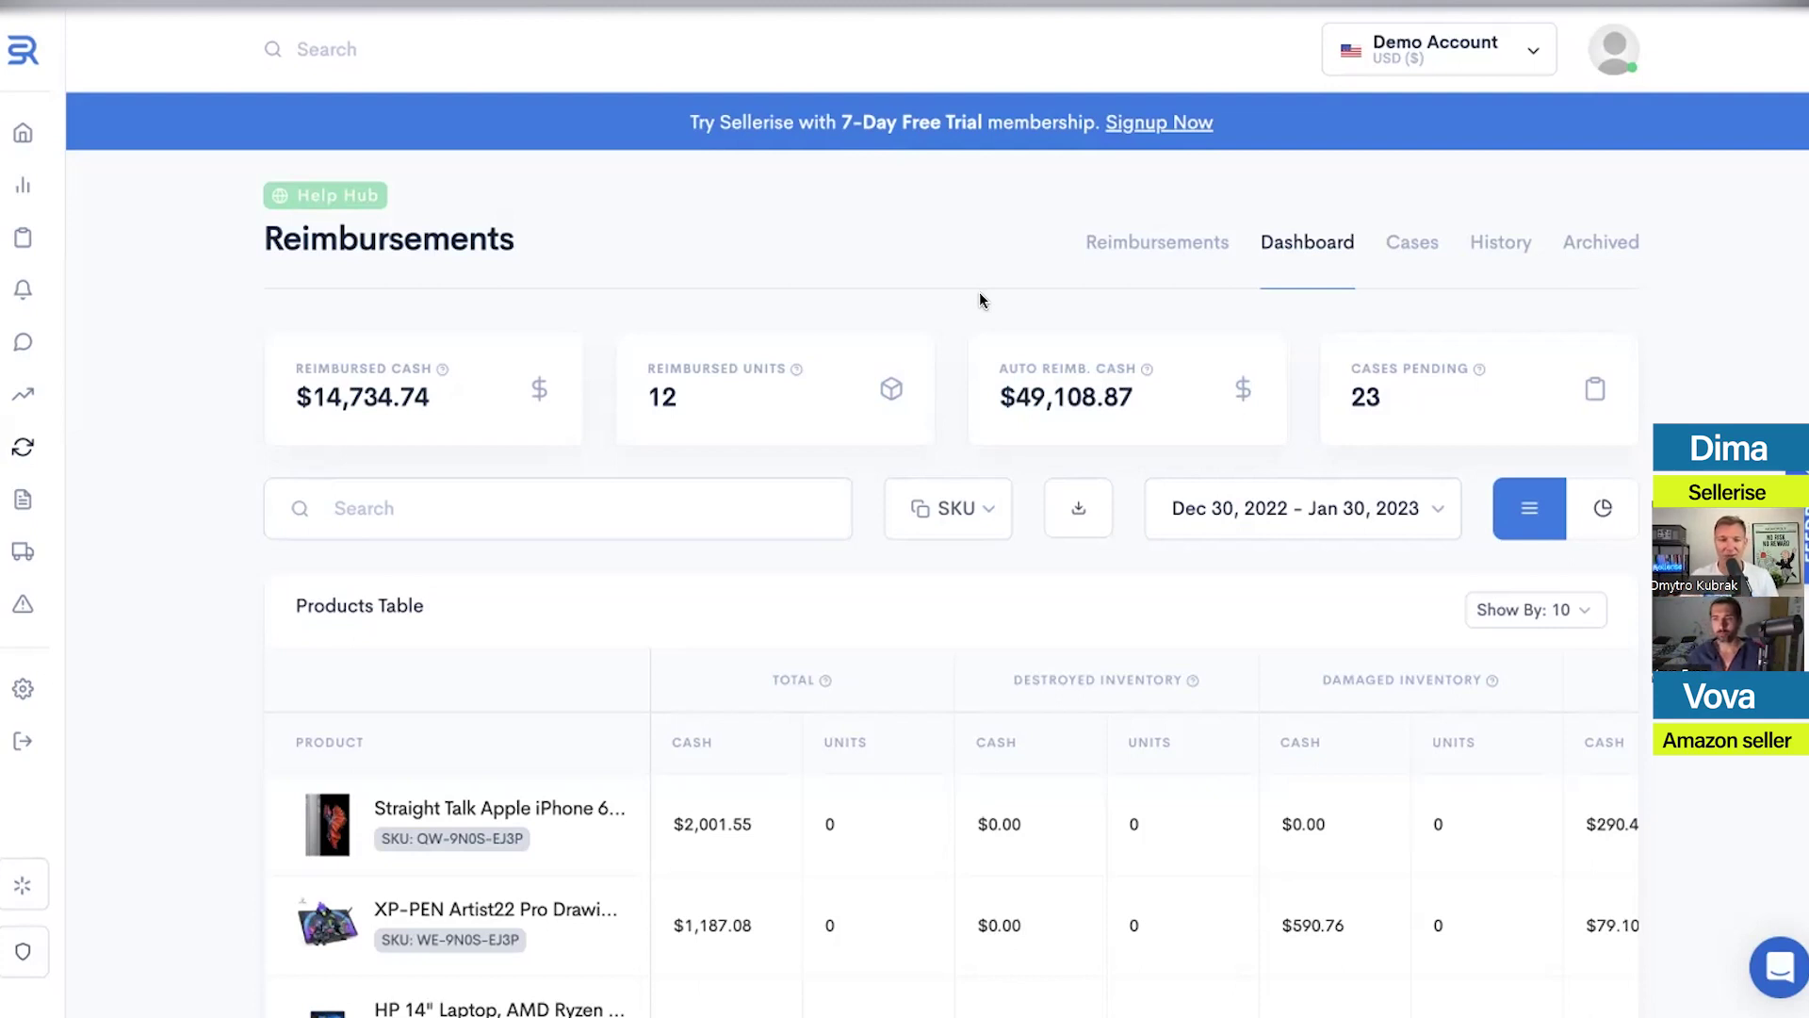
{"action": "left_click_drag", "start_coordinate": [995, 367], "coordinate": [959, 330]}
{"action": "left_click", "coordinate": [958, 326]}
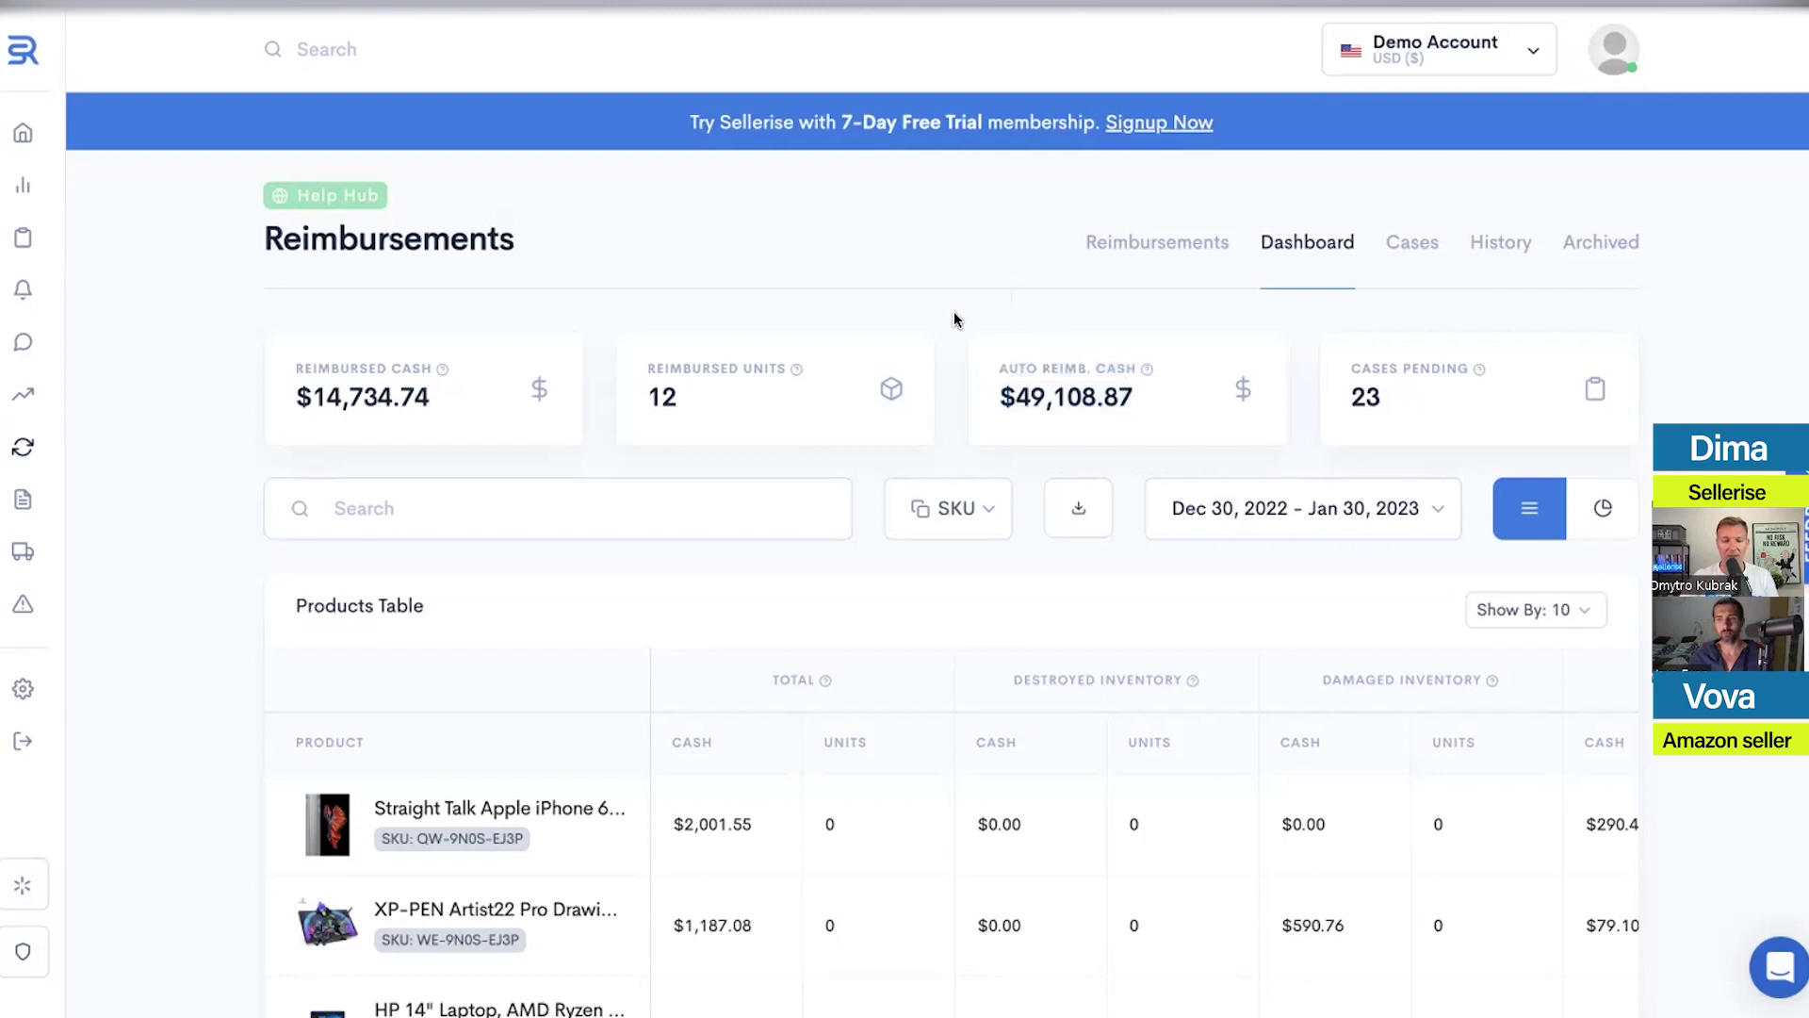
Open the Smart Alerts configurations, examine the New Reimbursable Units alert, and close the dialog
{"action": "mouse_move", "coordinate": [57, 294]}
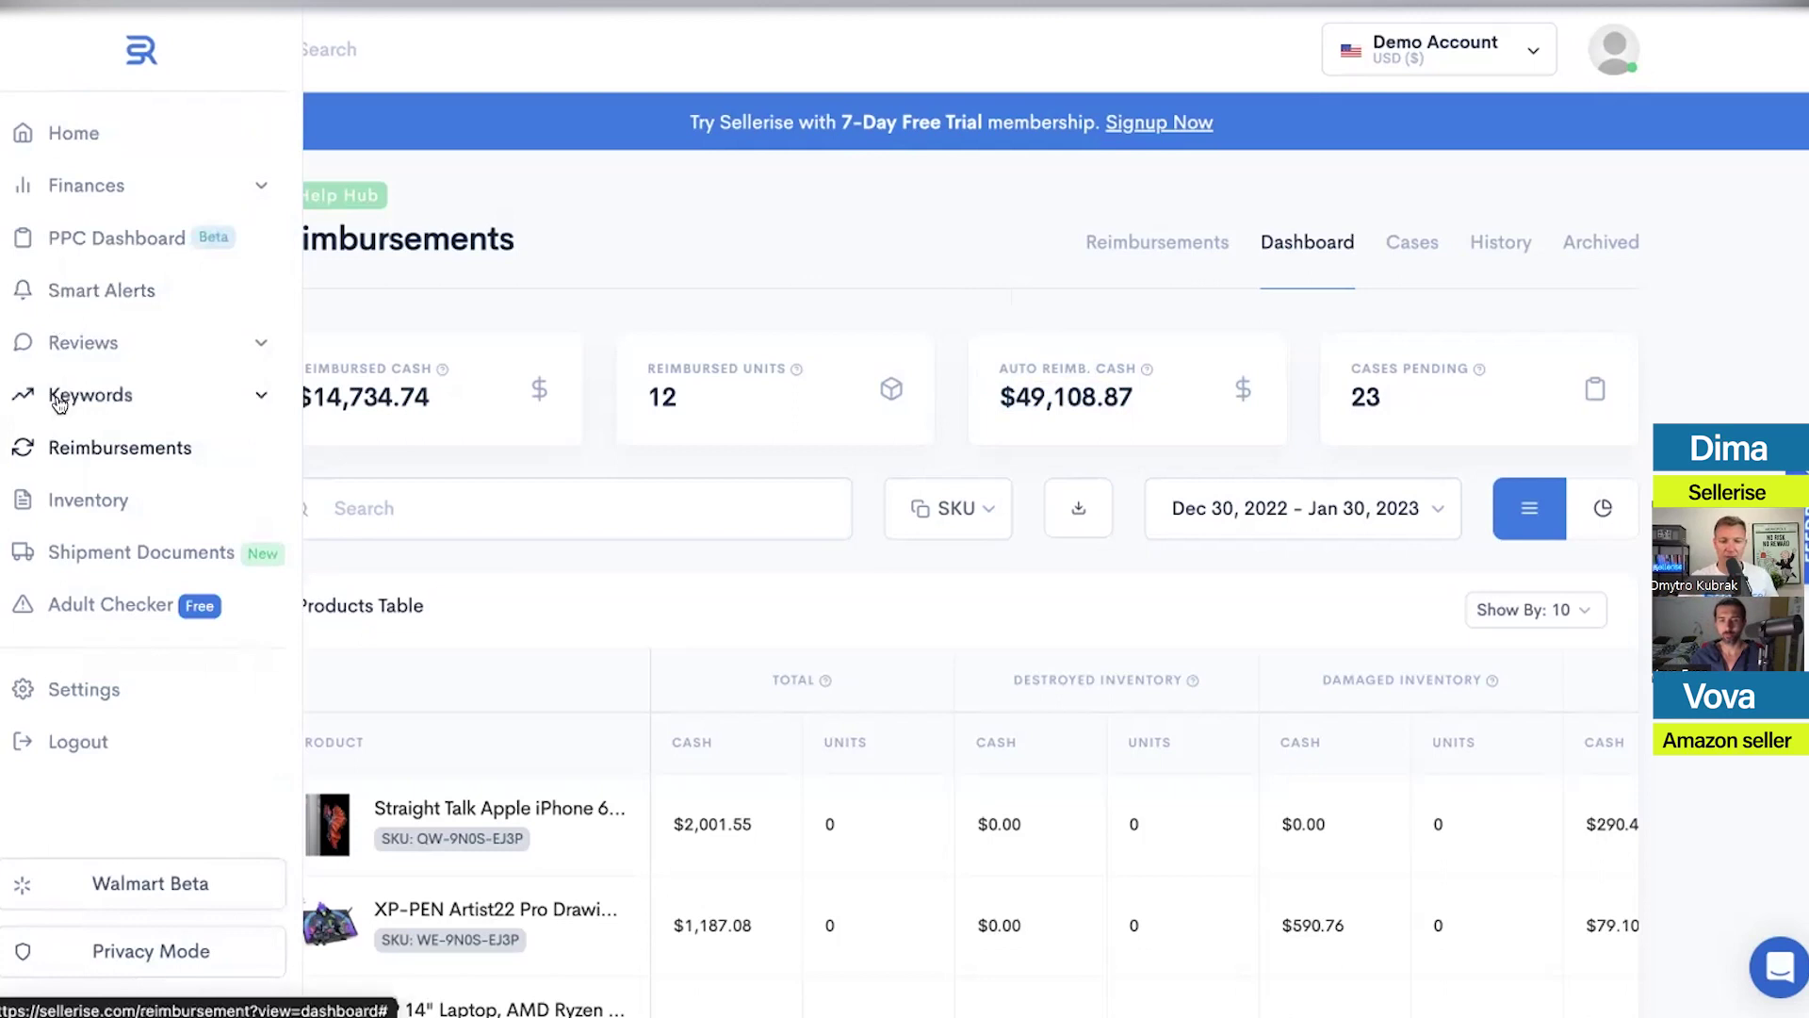
{"action": "left_click", "coordinate": [81, 293]}
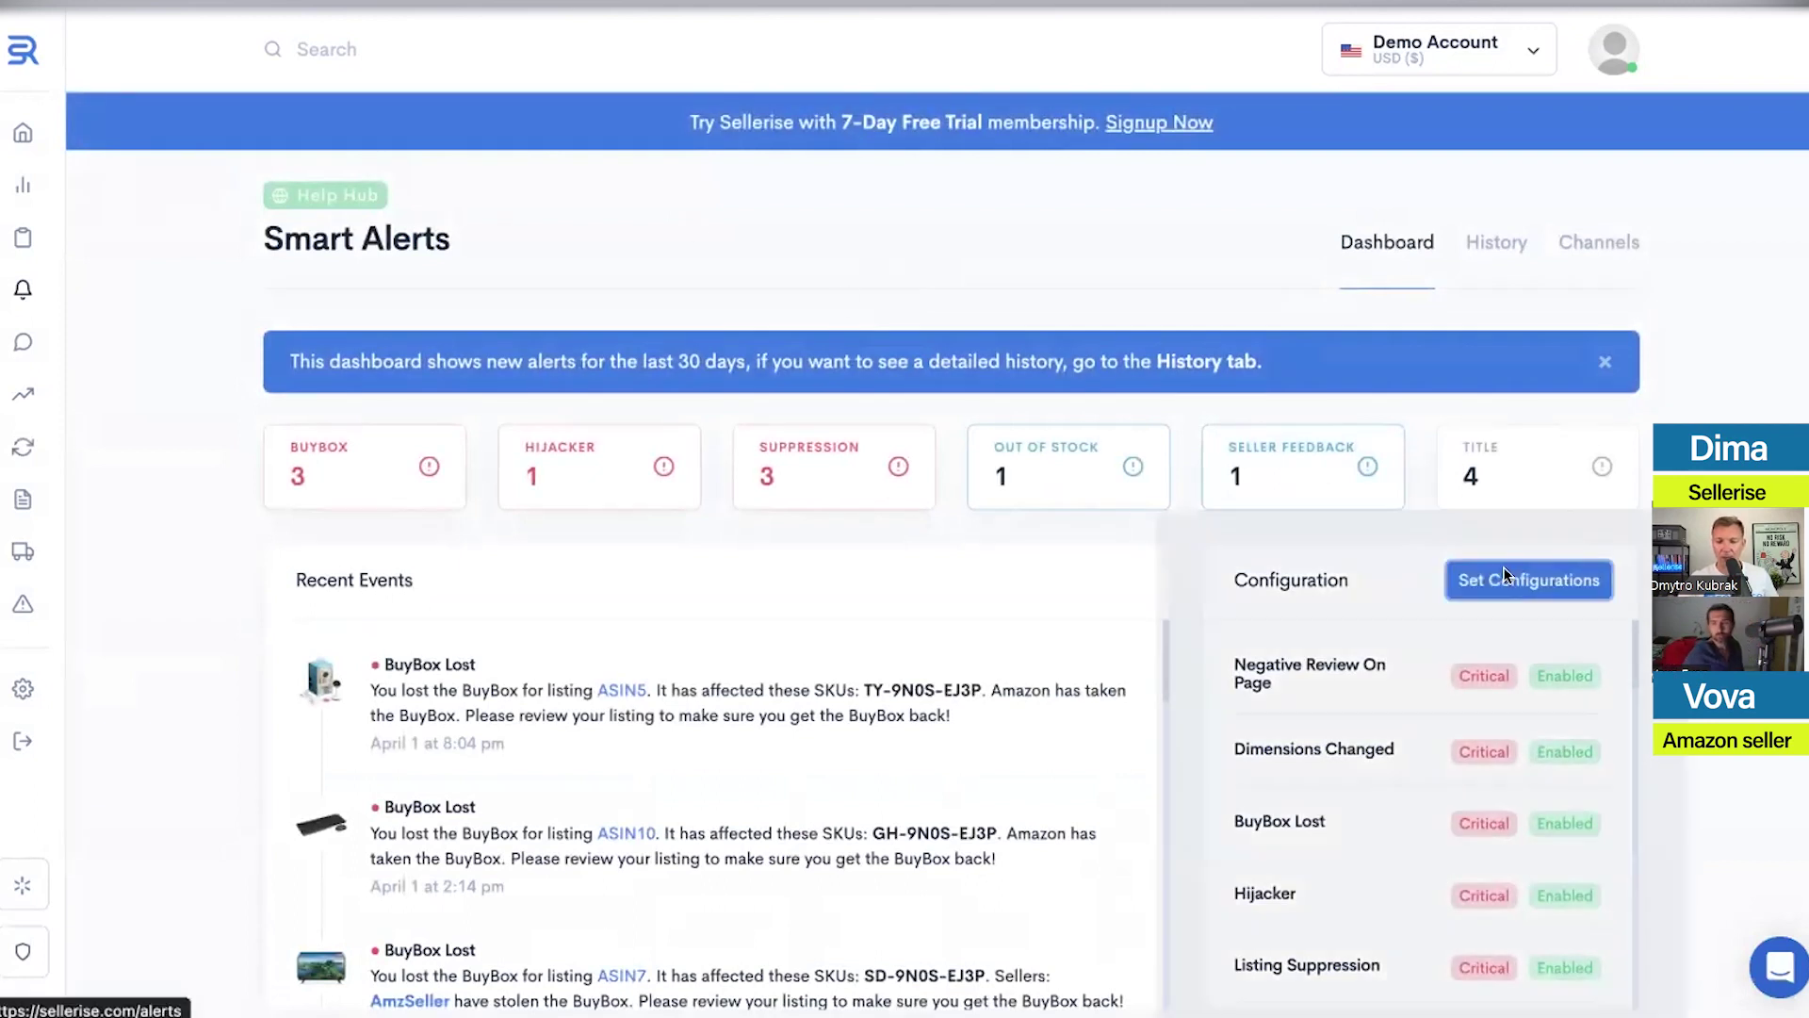
{"action": "left_click", "coordinate": [1505, 577]}
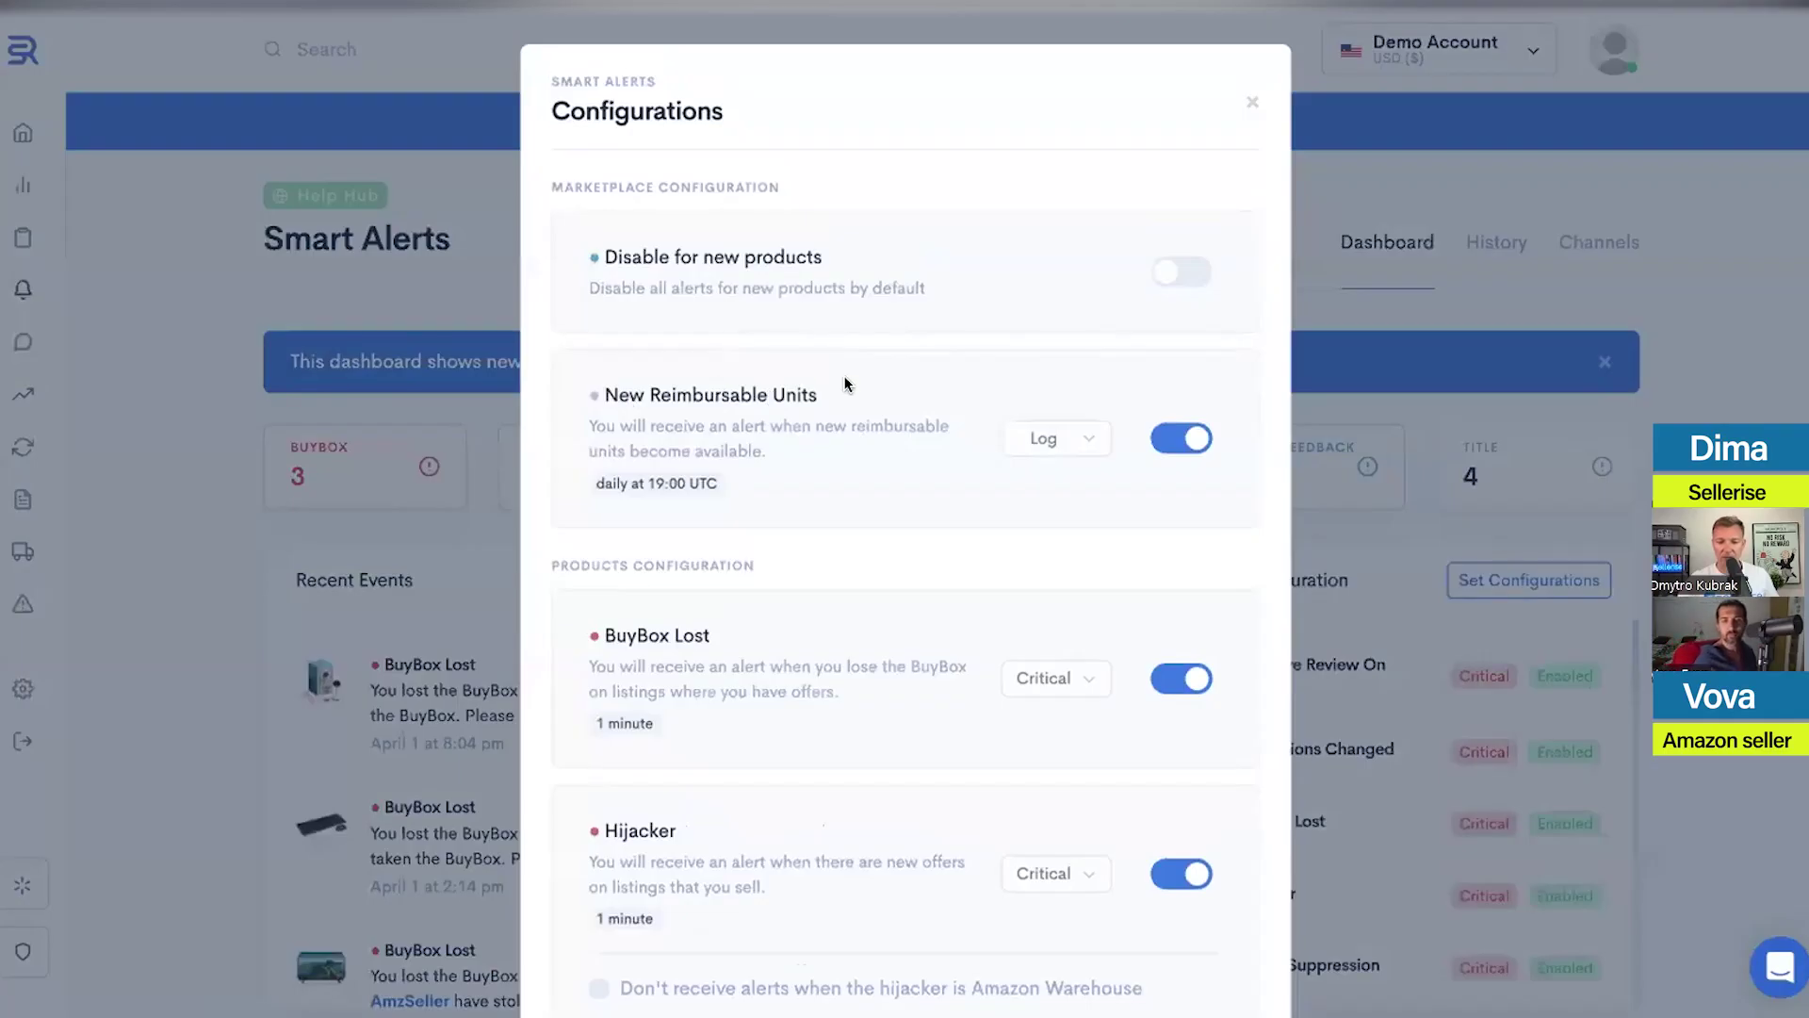
{"action": "left_click_drag", "start_coordinate": [828, 394], "coordinate": [606, 396]}
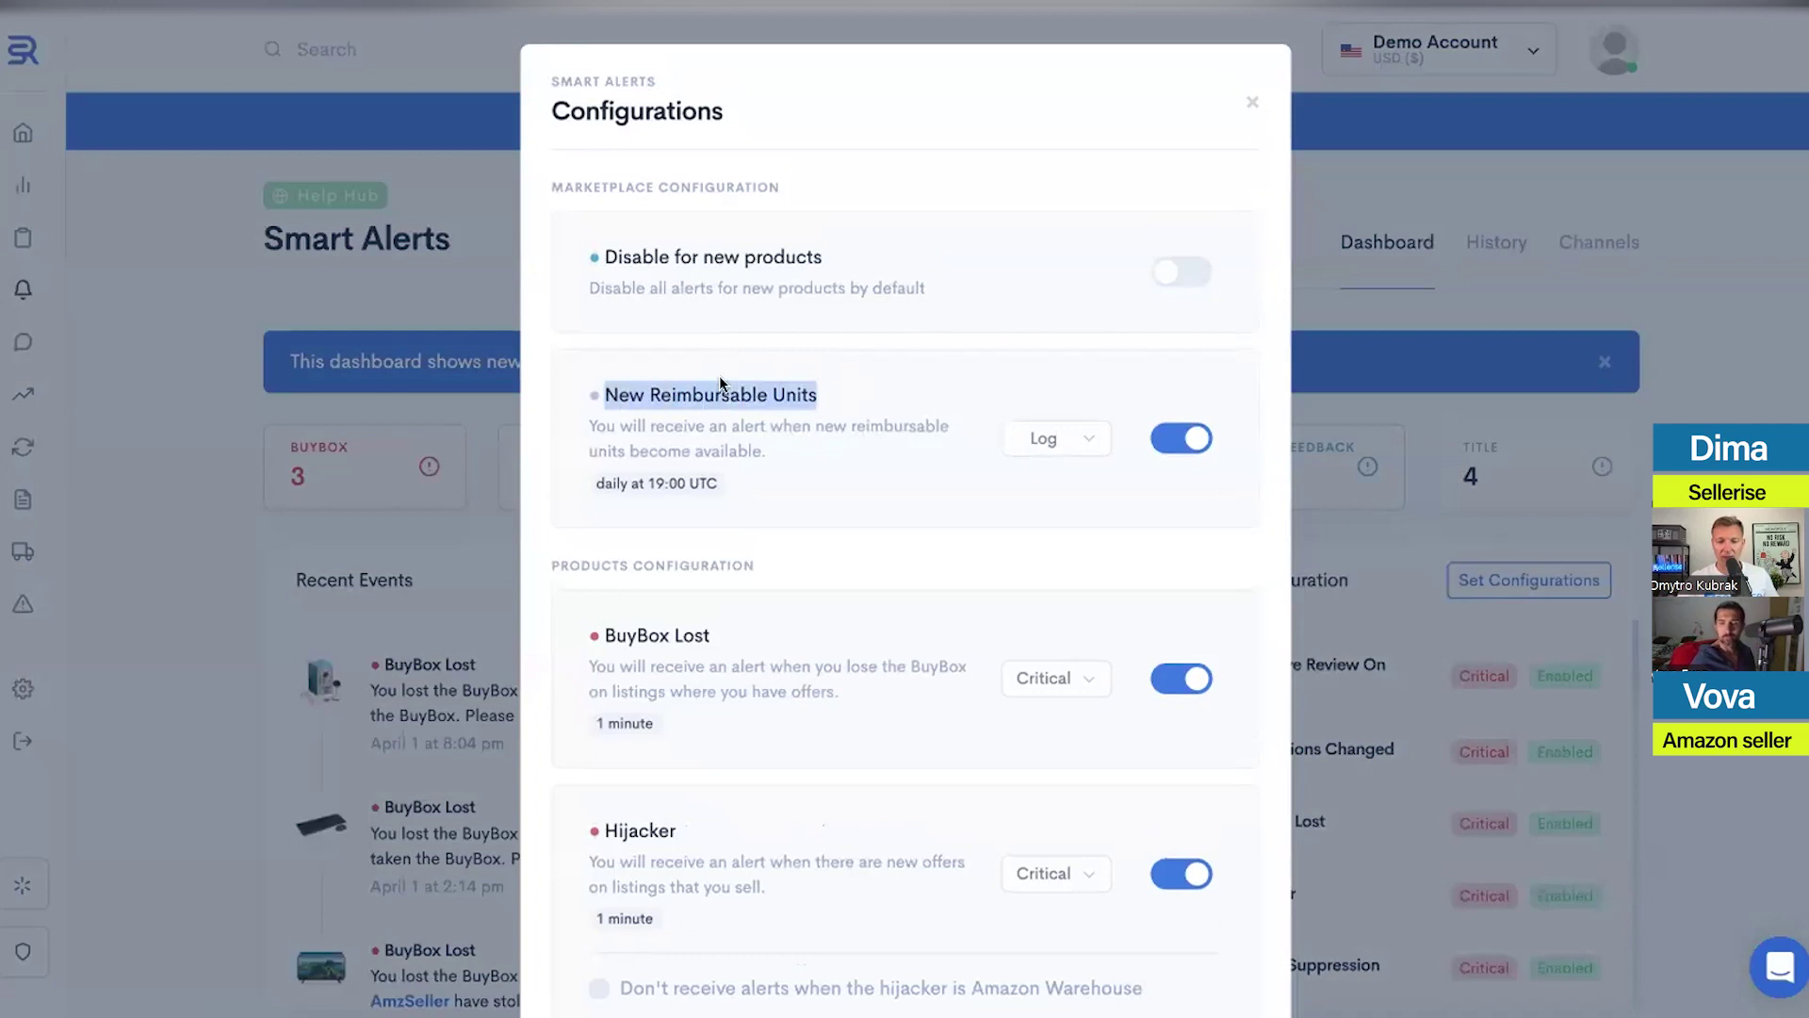
{"action": "left_click", "coordinate": [860, 381]}
{"action": "left_click", "coordinate": [108, 382]}
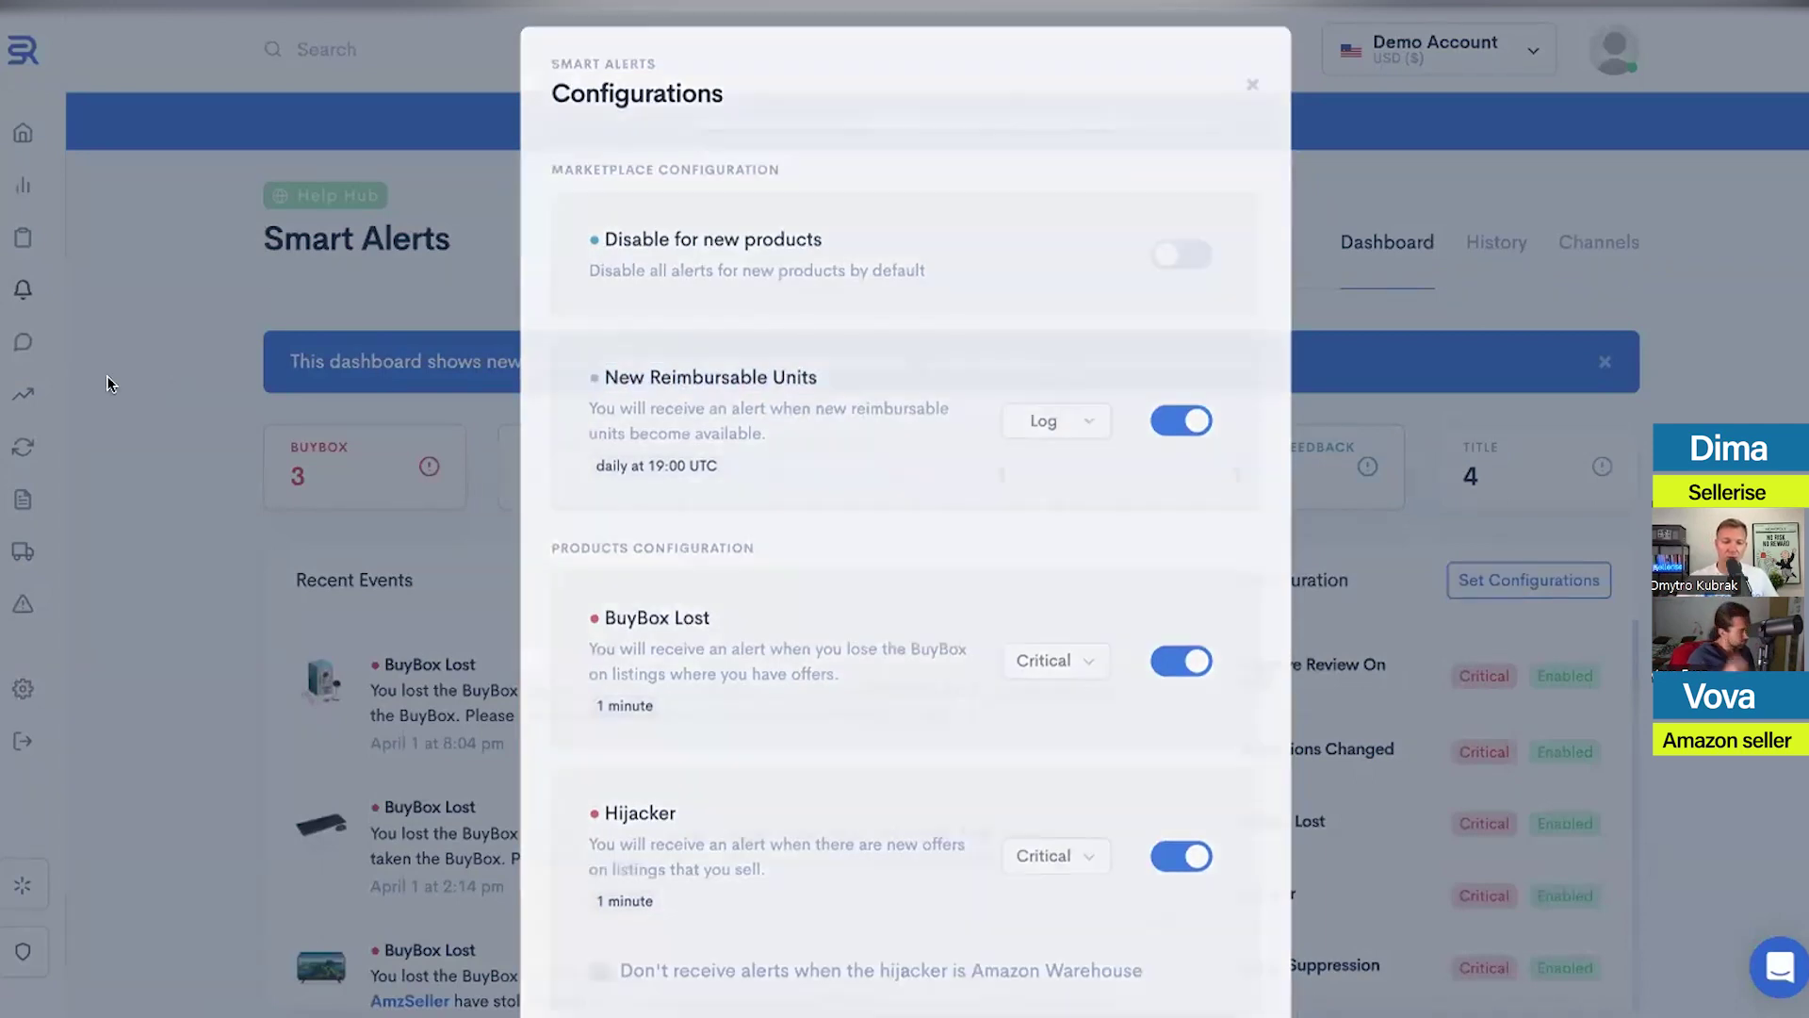
Open Reimbursements and examine the total reimbursable value and its estimated amounts by period
{"action": "mouse_move", "coordinate": [23, 447]}
{"action": "left_click", "coordinate": [104, 446]}
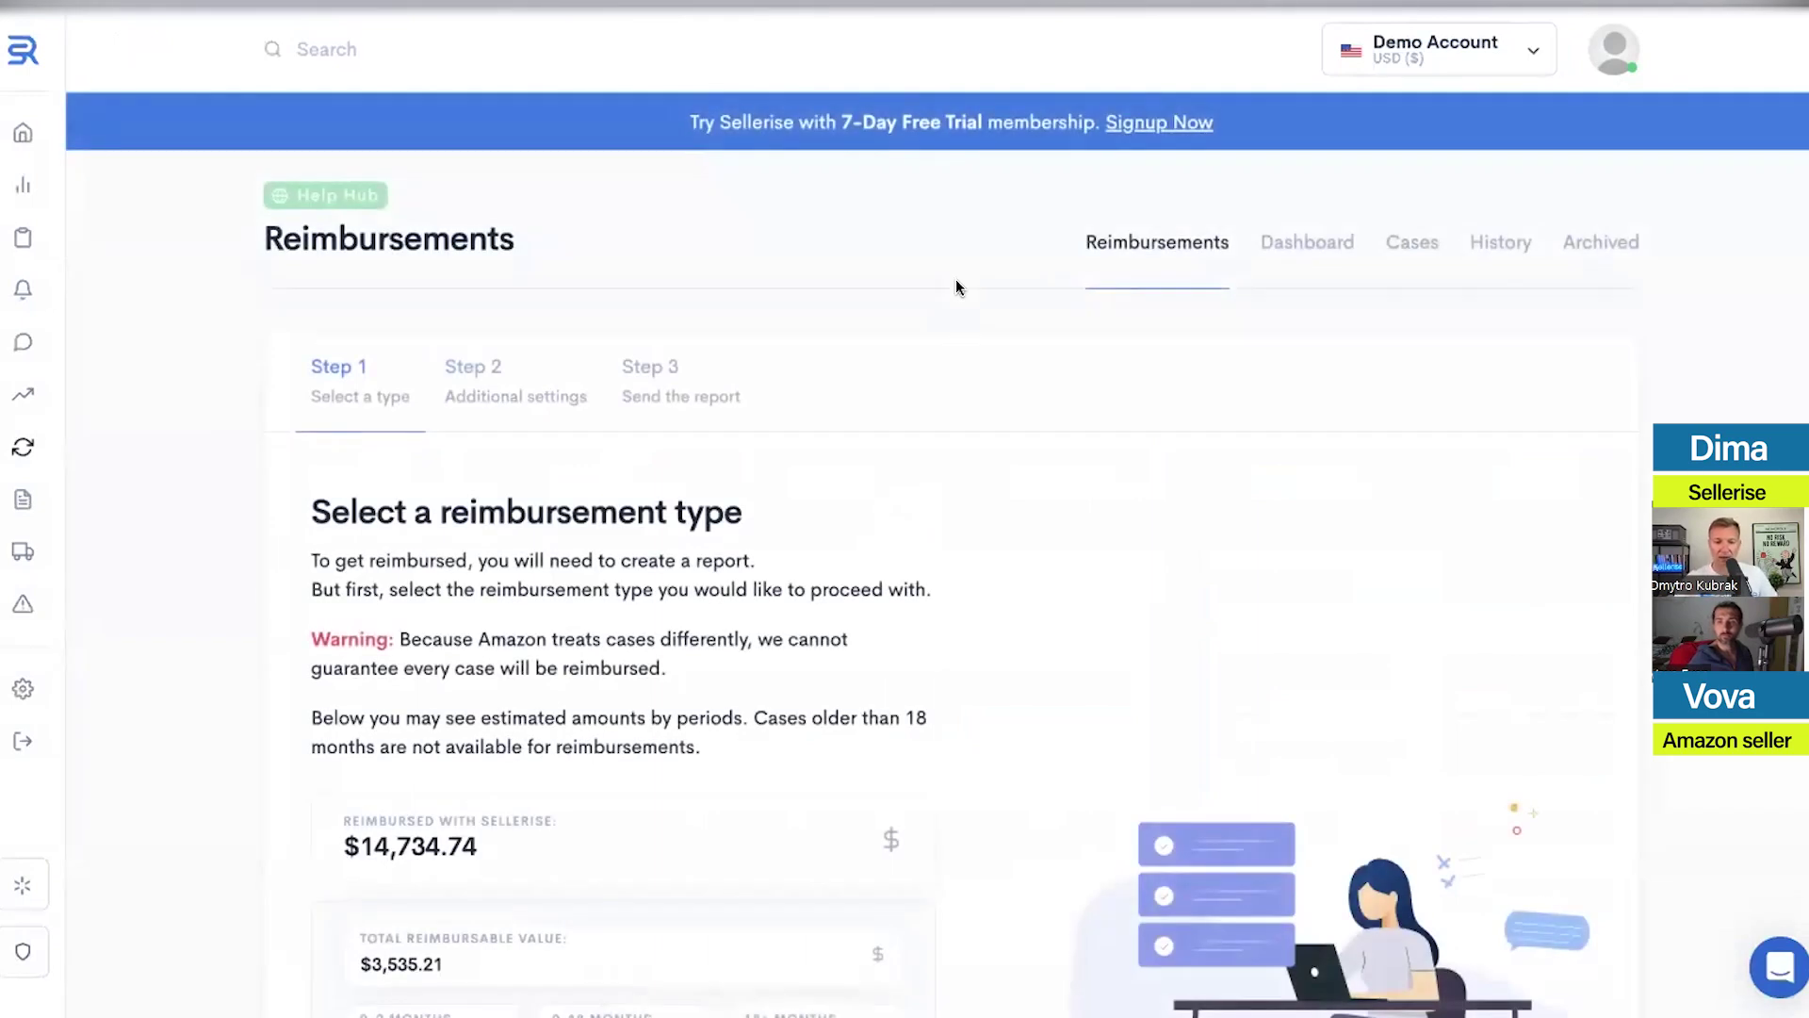
{"action": "scroll", "coordinate": [956, 279], "scroll_direction": "down", "scroll_amount": 3}
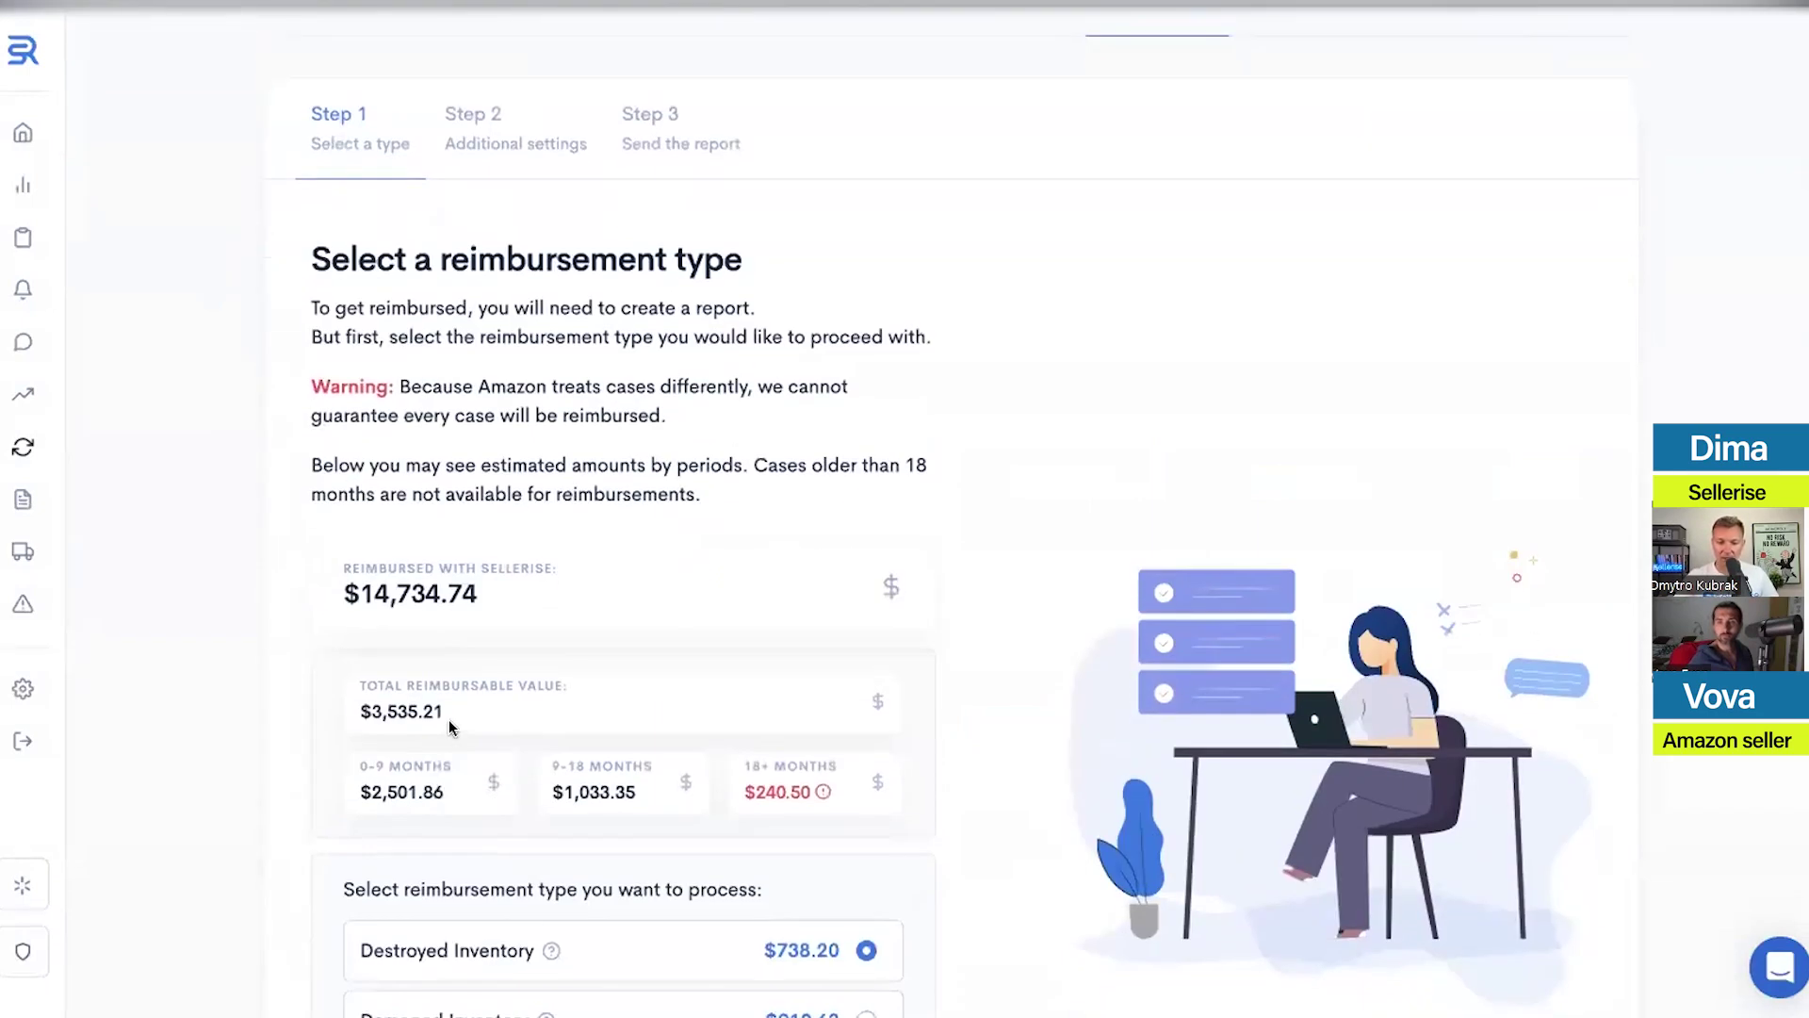
{"action": "left_click_drag", "start_coordinate": [449, 715], "coordinate": [387, 709]}
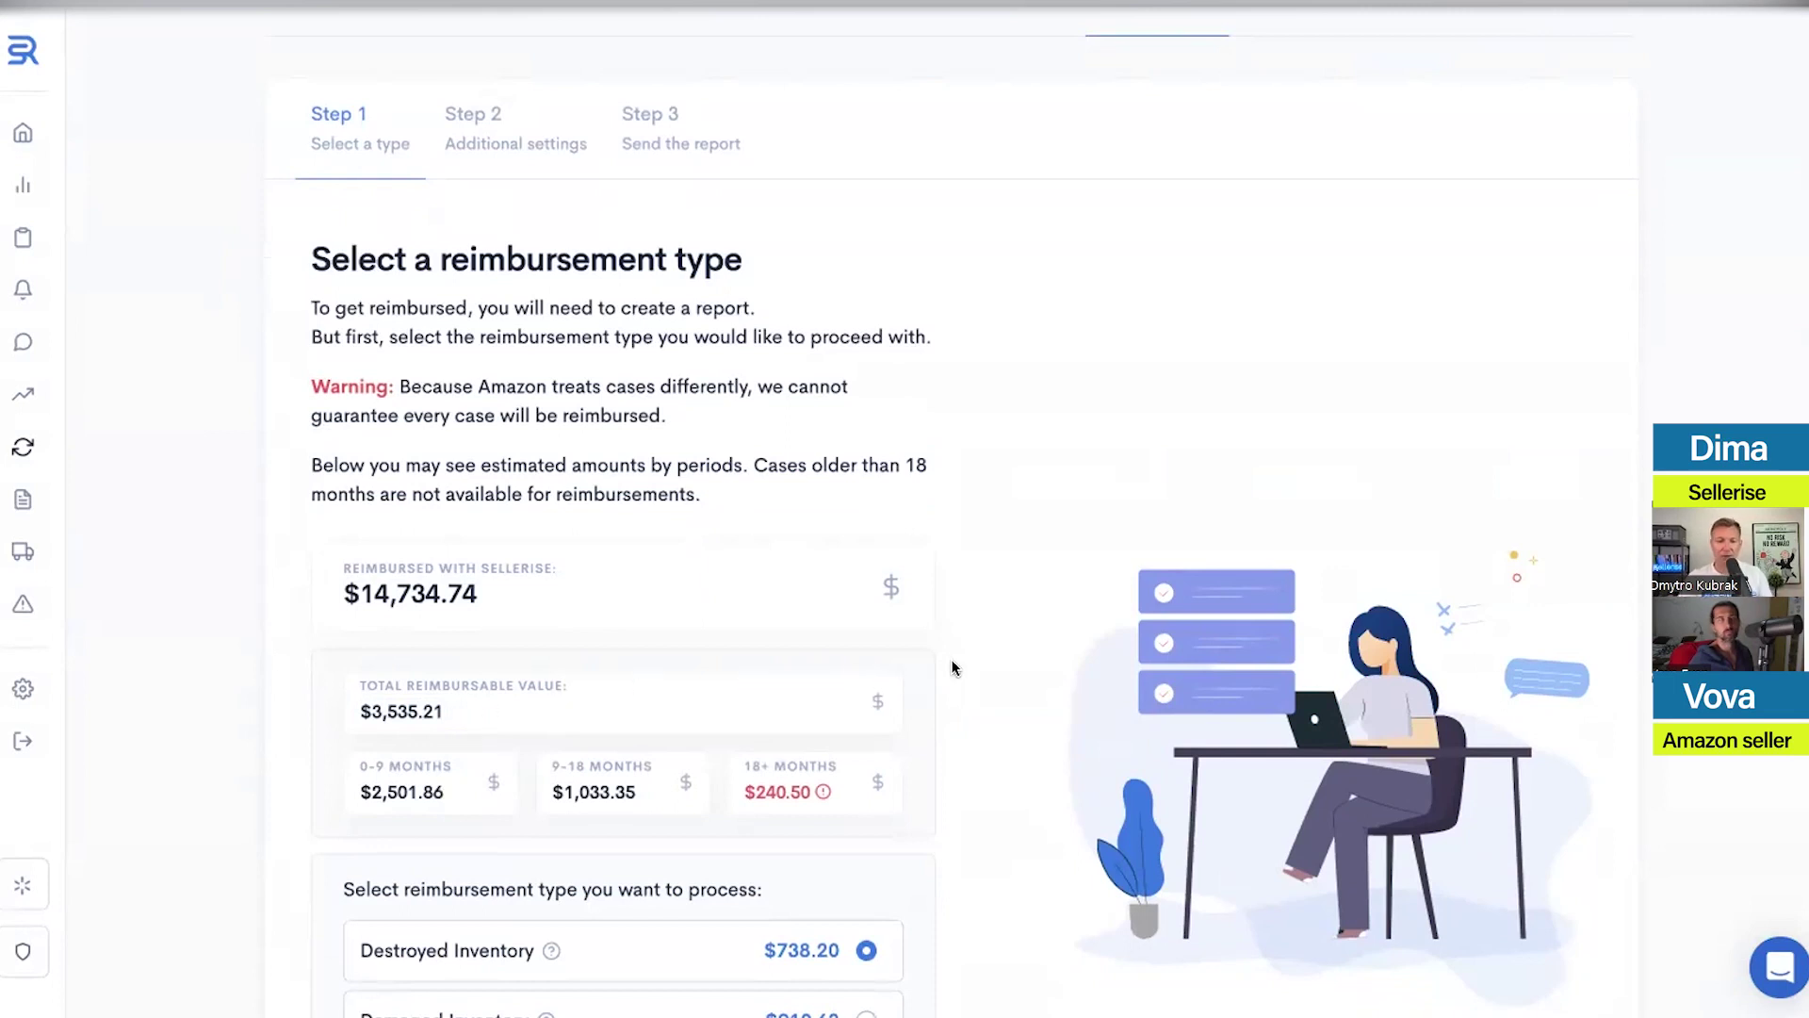
{"action": "scroll", "coordinate": [952, 667], "scroll_direction": "up", "scroll_amount": 3}
{"action": "scroll", "coordinate": [952, 667], "scroll_direction": "down", "scroll_amount": 4}
{"action": "scroll", "coordinate": [952, 664], "scroll_direction": "up", "scroll_amount": 3}
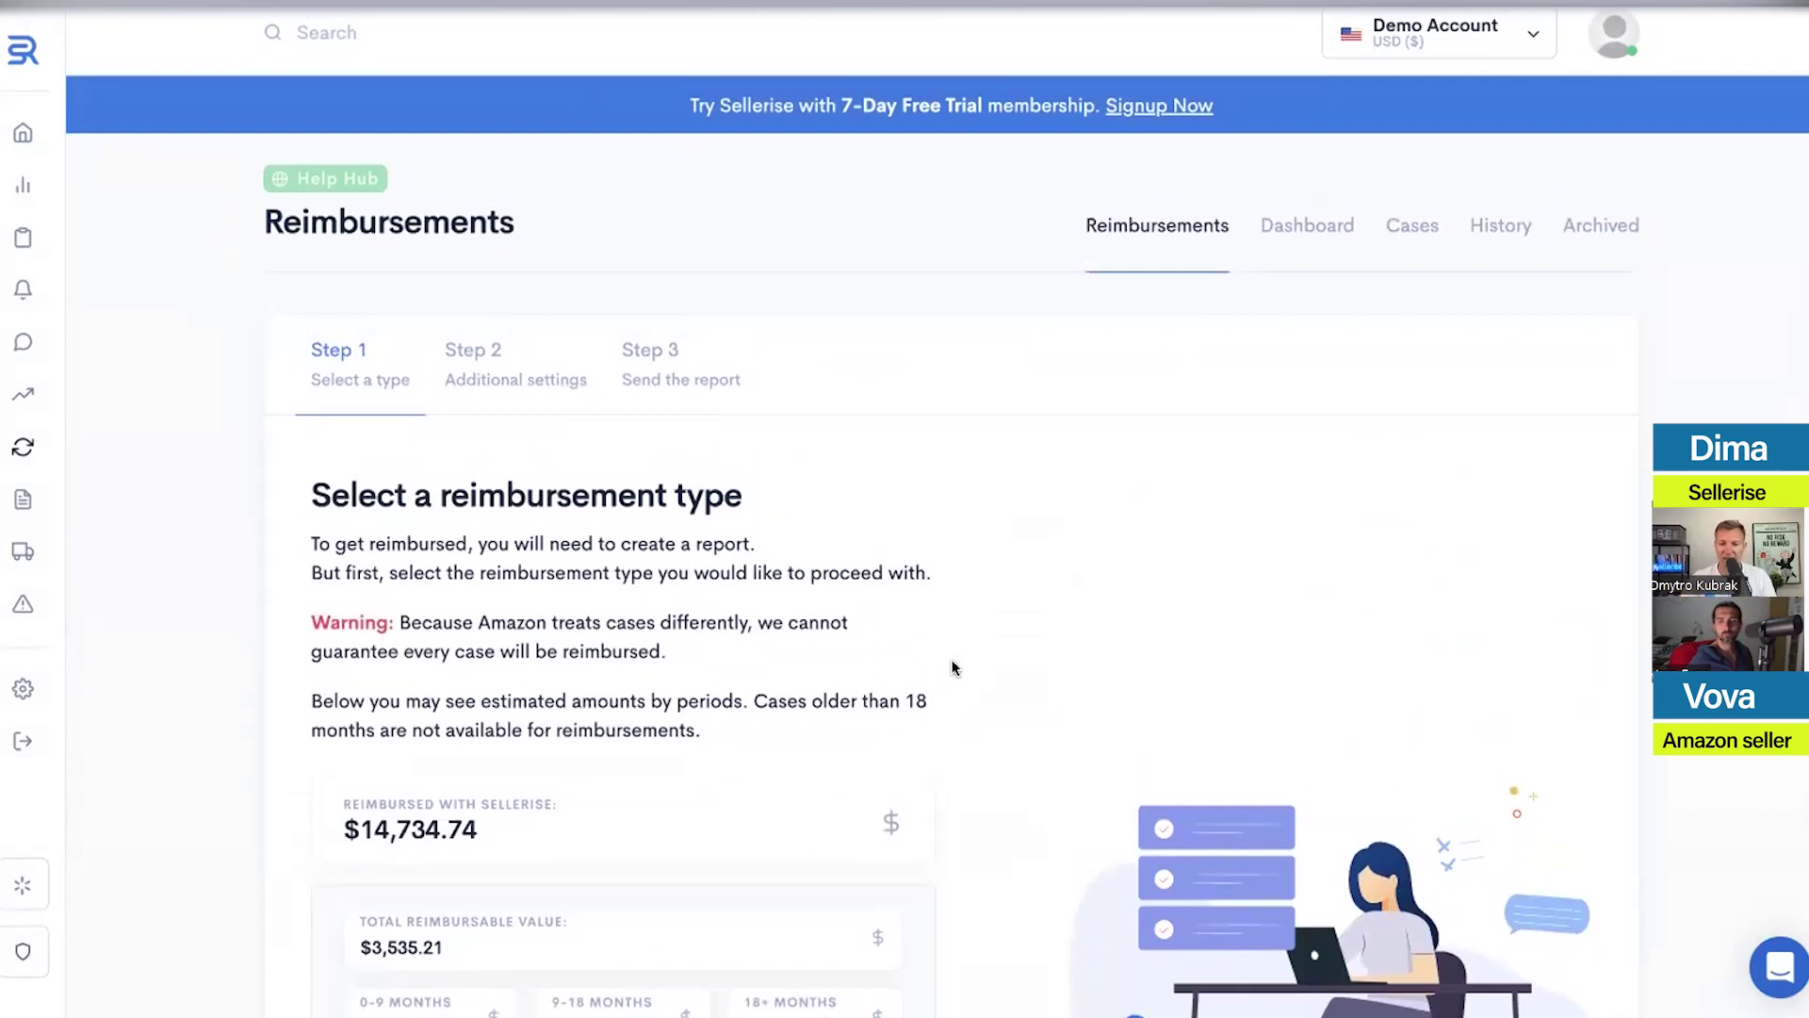
{"action": "scroll", "coordinate": [952, 667], "scroll_direction": "down", "scroll_amount": 5}
{"action": "scroll", "coordinate": [951, 667], "scroll_direction": "up", "scroll_amount": 5}
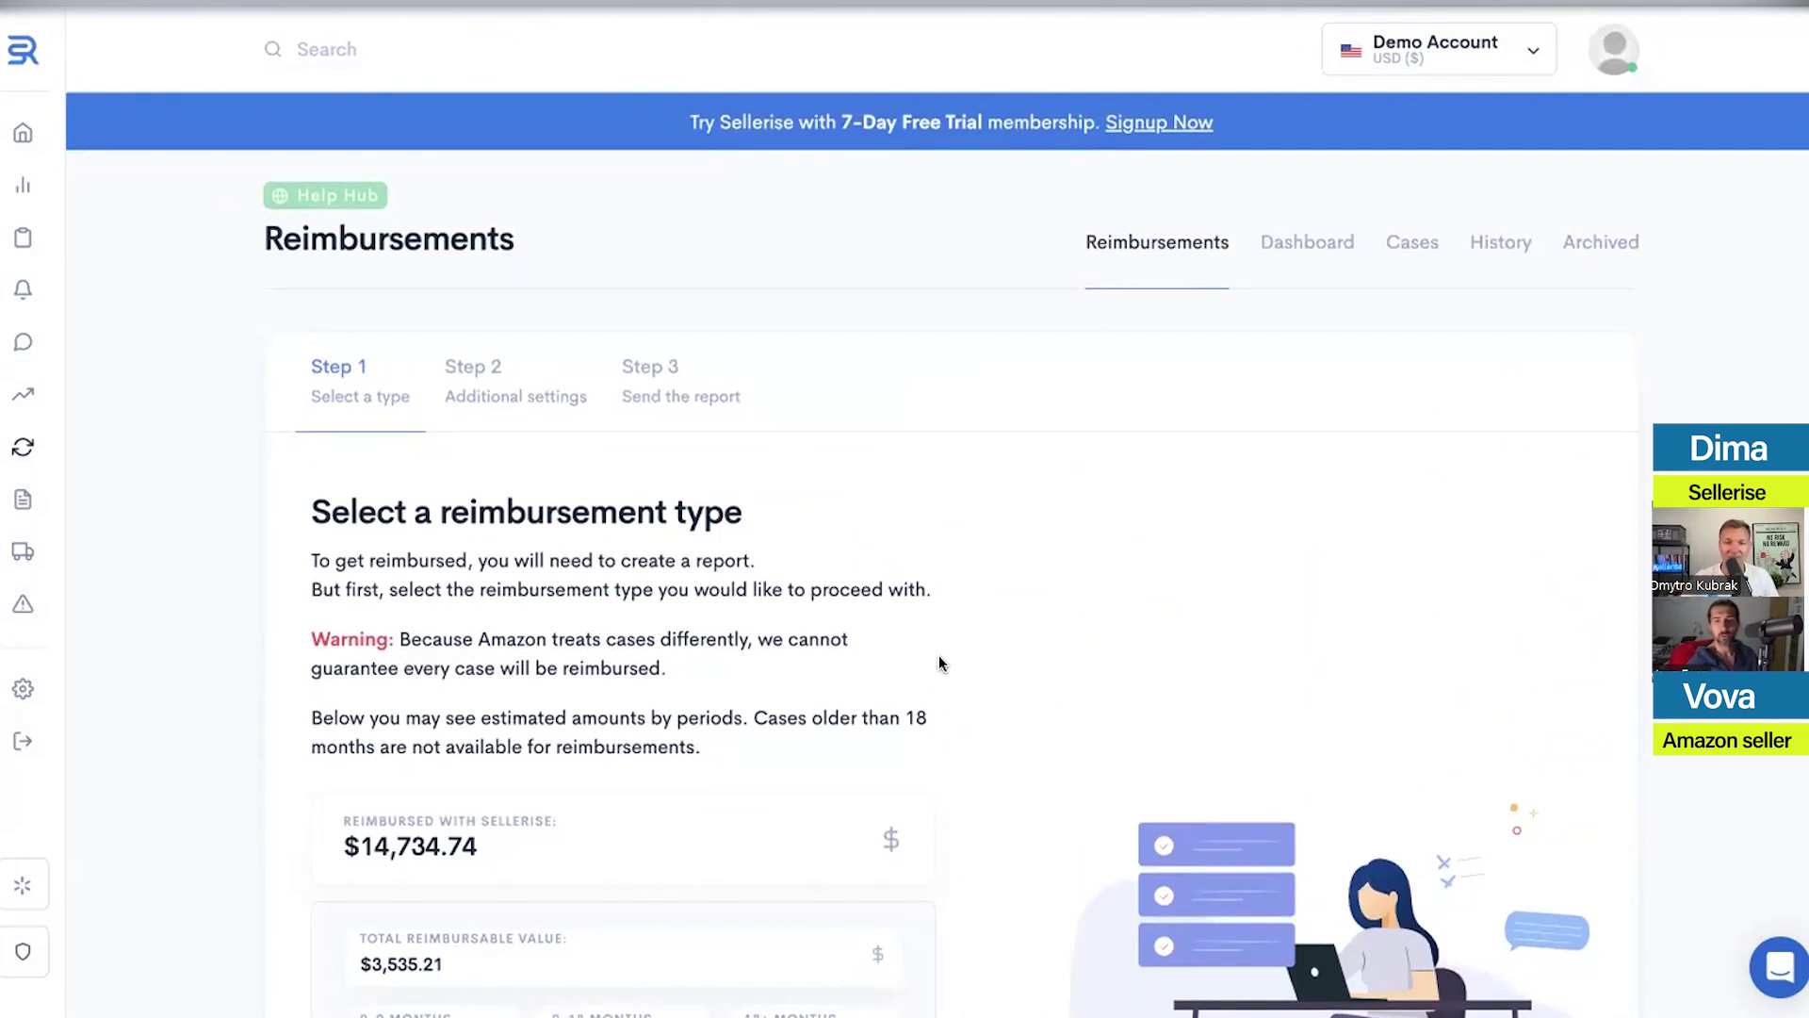
Open Inventory and examine the COG value, estimated sales and estimated profit figures
{"action": "left_click", "coordinate": [73, 501]}
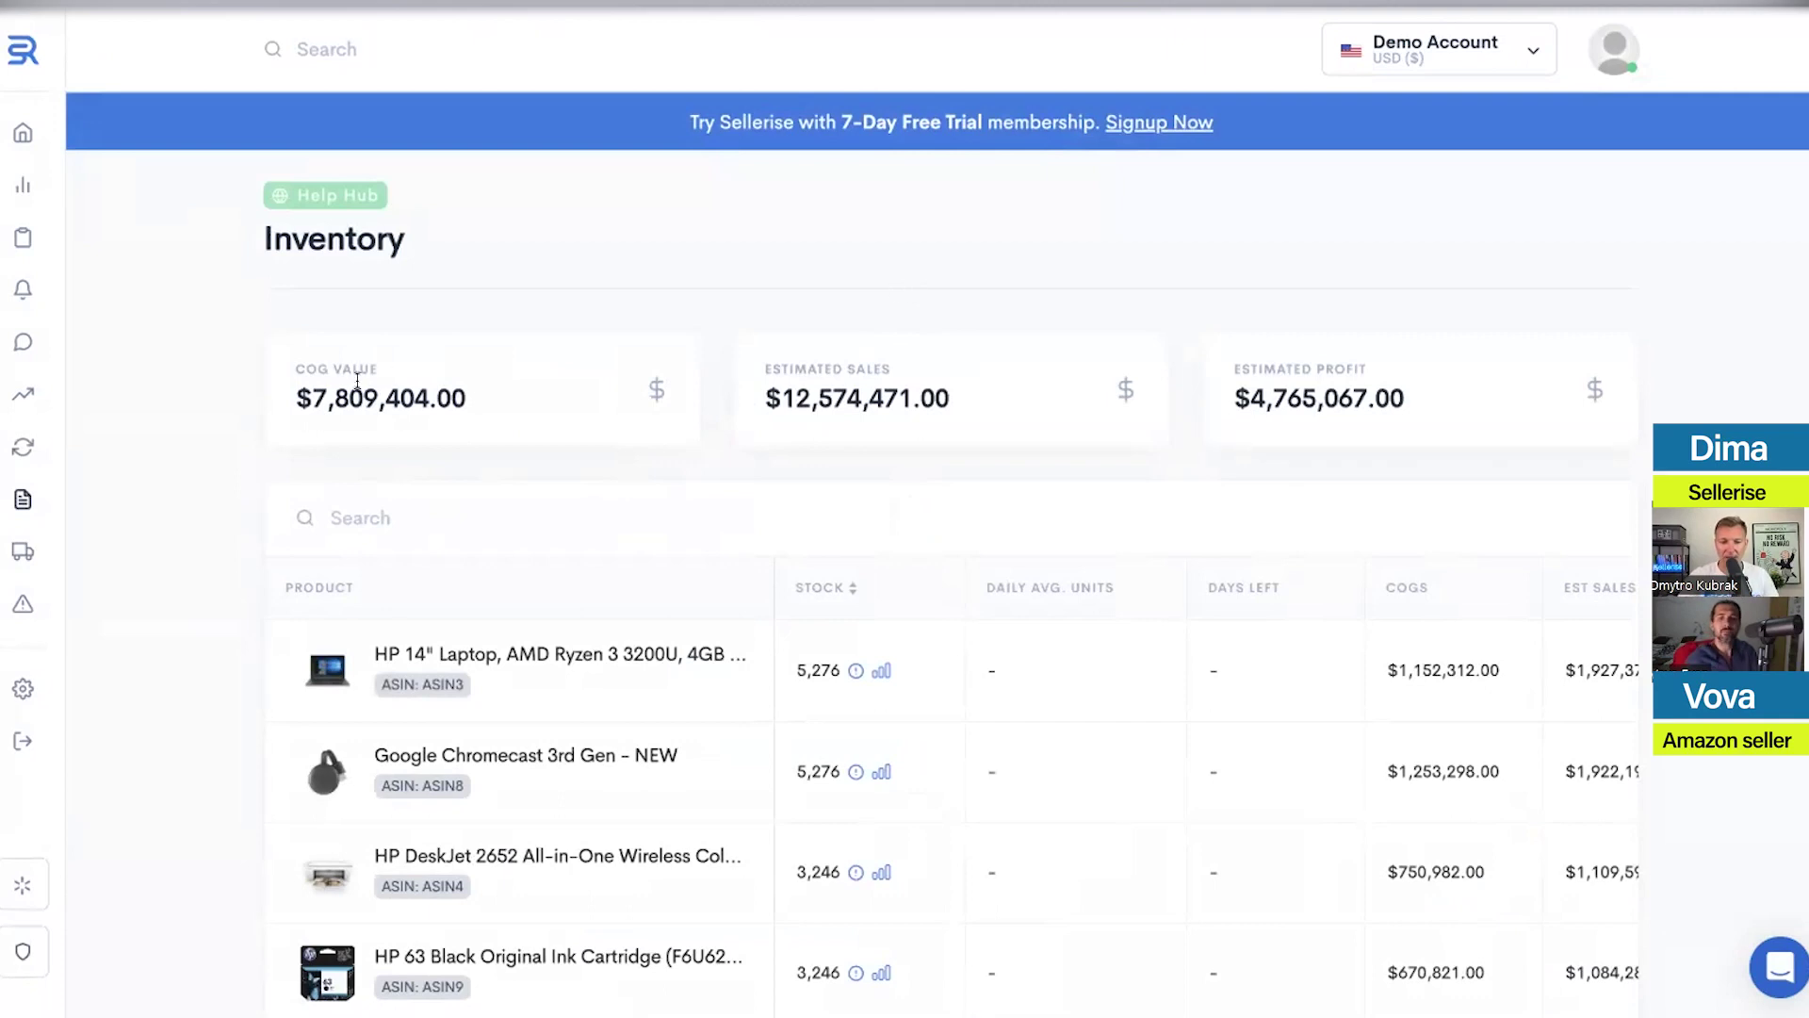
{"action": "left_click_drag", "start_coordinate": [293, 363], "coordinate": [487, 396]}
{"action": "left_click", "coordinate": [490, 397]}
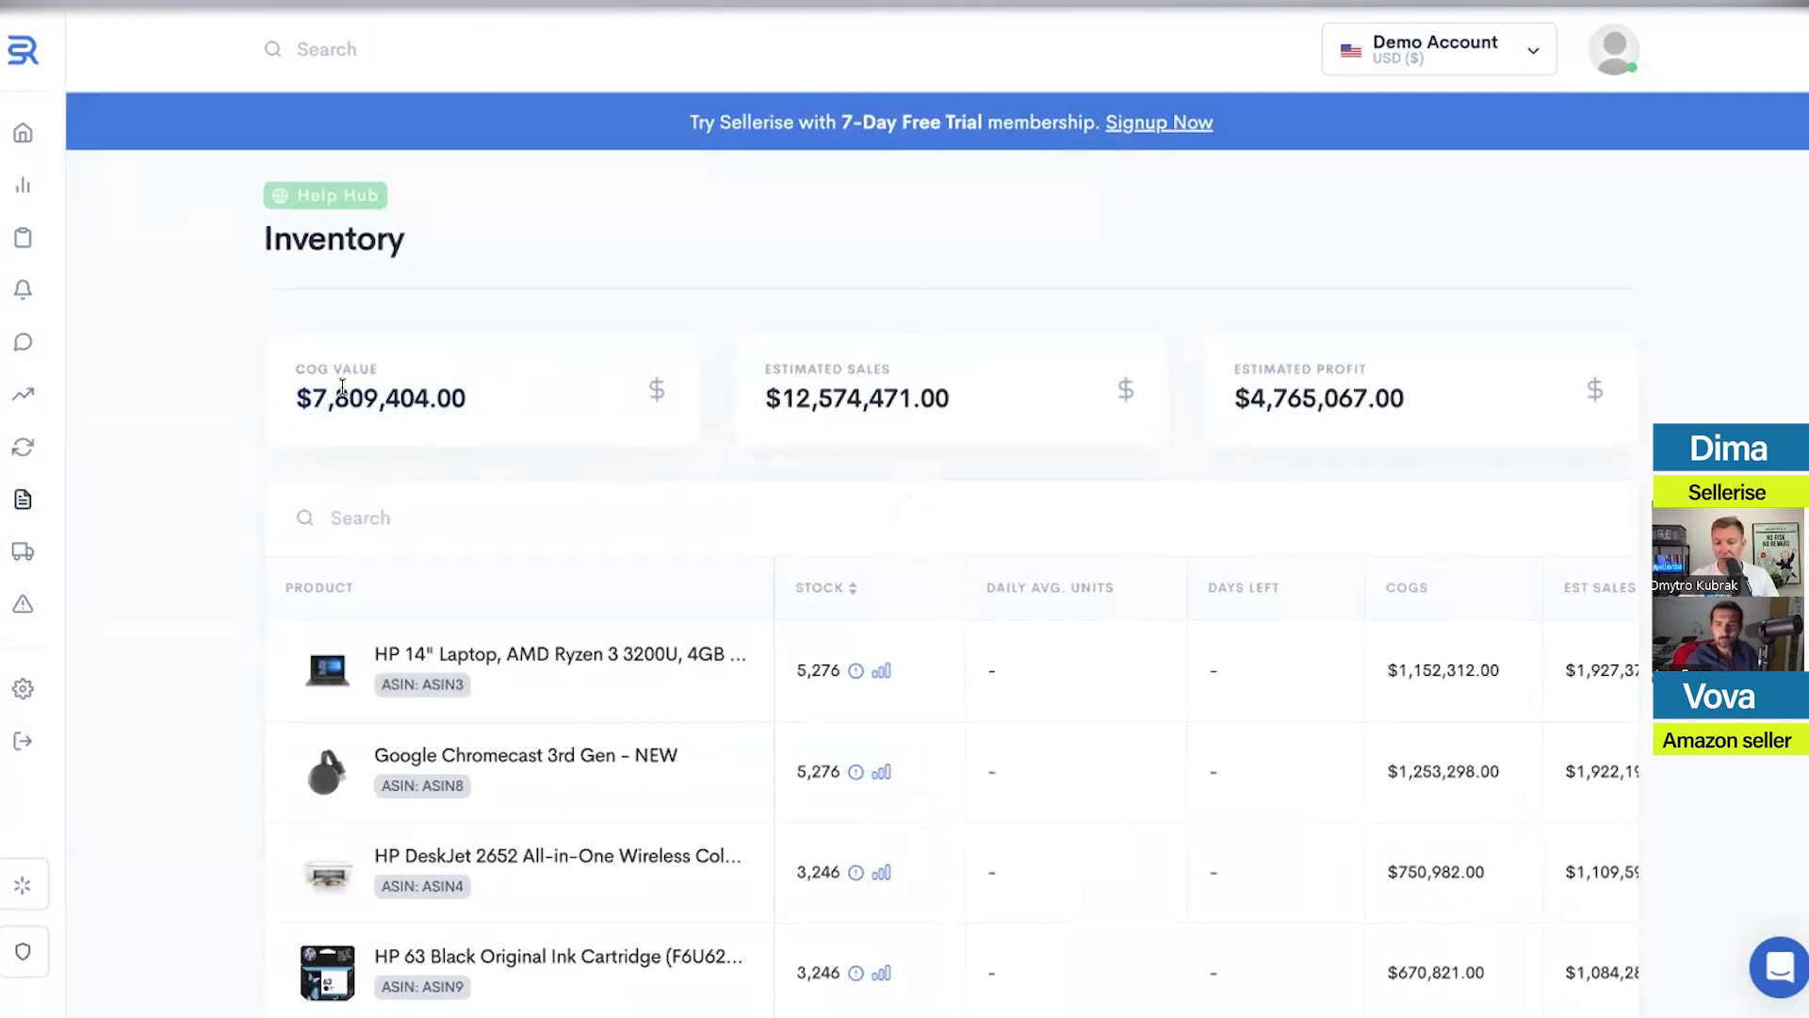
{"action": "left_click_drag", "start_coordinate": [754, 367], "coordinate": [927, 394]}
{"action": "left_click", "coordinate": [980, 386]}
{"action": "left_click_drag", "start_coordinate": [1416, 388], "coordinate": [1235, 395]}
{"action": "left_click", "coordinate": [1021, 283]}
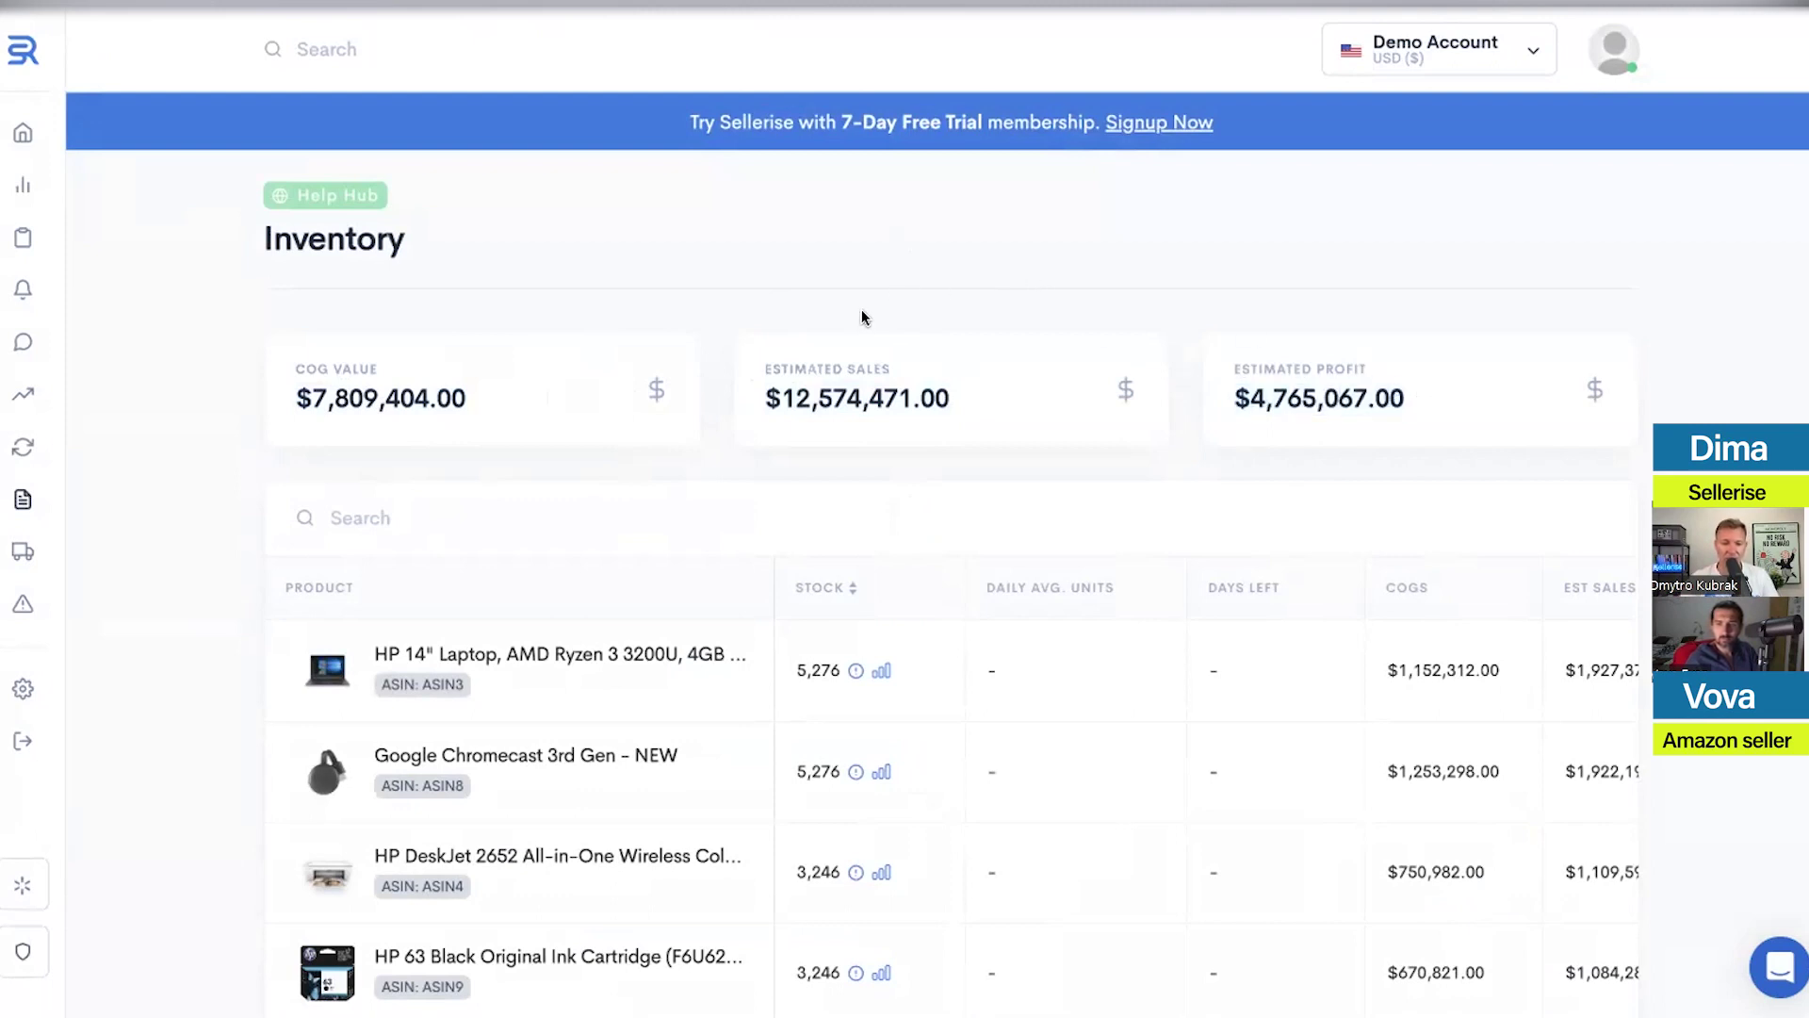
View the stock history chart of the HP 14" Laptop, set its period to Last 60 days, and close it
{"action": "scroll", "coordinate": [901, 274], "scroll_direction": "down", "scroll_amount": 1}
{"action": "scroll", "coordinate": [904, 278], "scroll_direction": "down", "scroll_amount": 2}
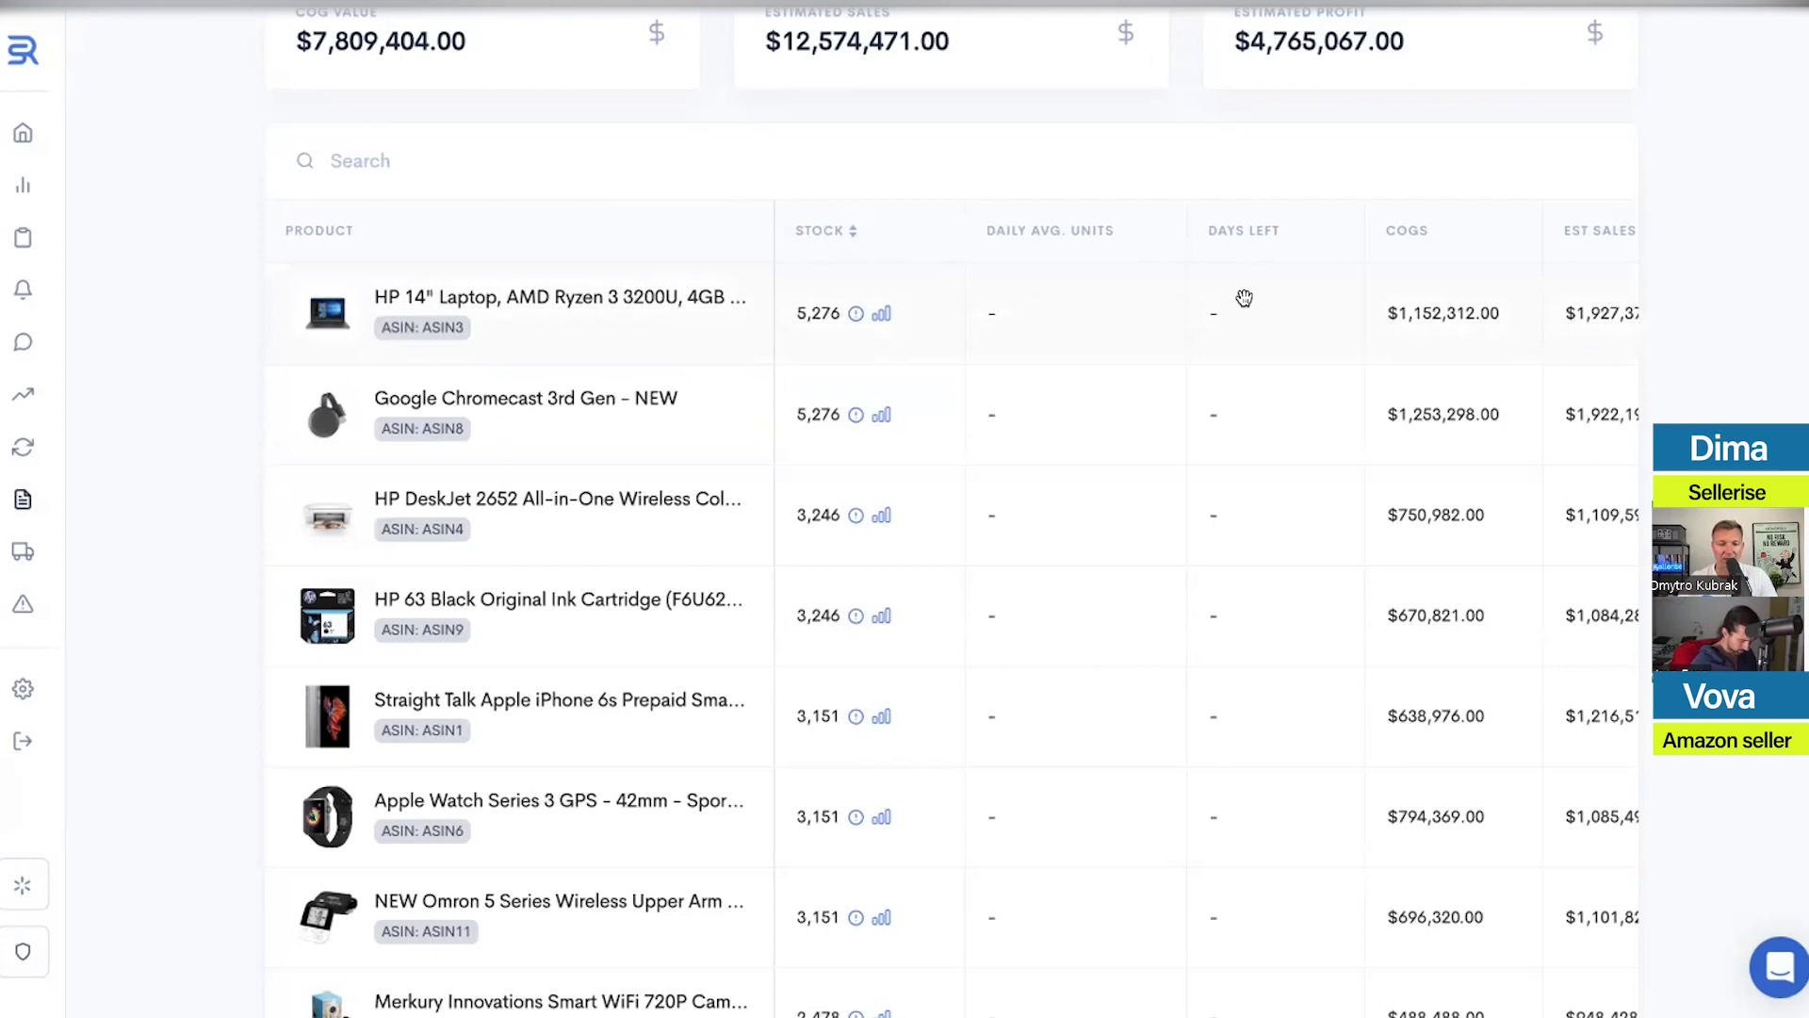
{"action": "left_click", "coordinate": [880, 314]}
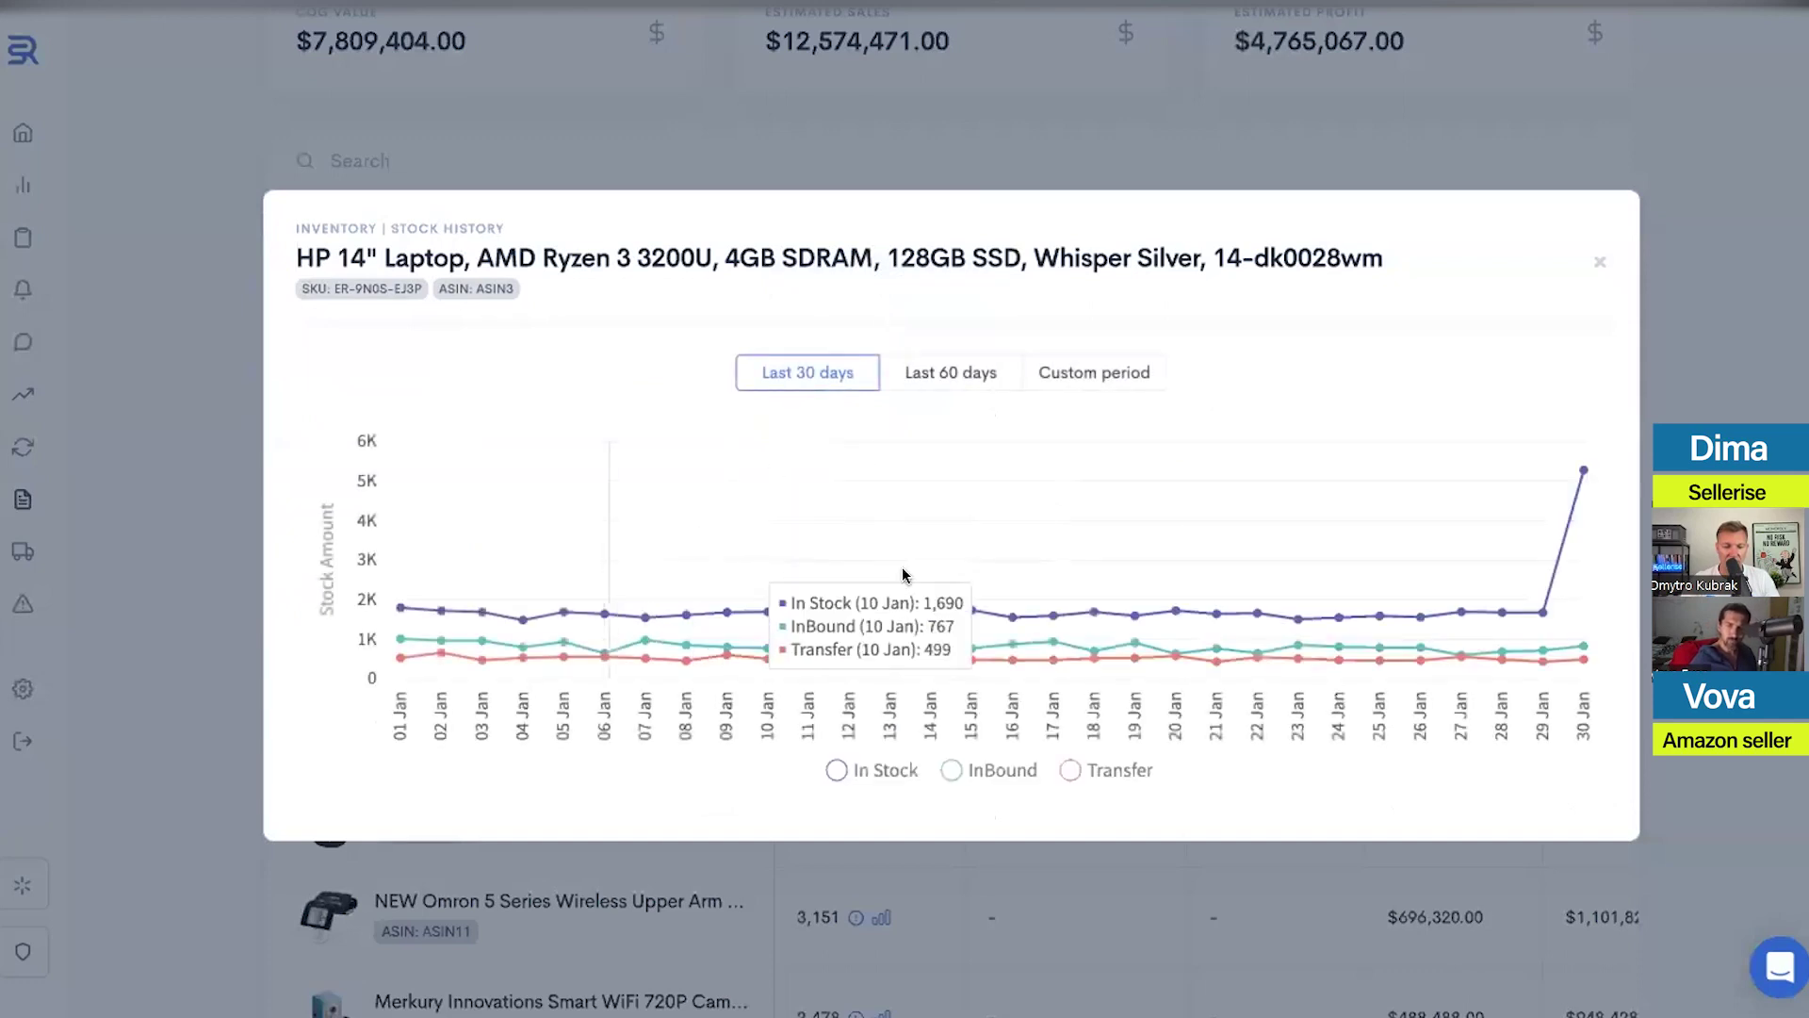
{"action": "left_click", "coordinate": [950, 371]}
{"action": "left_click", "coordinate": [1599, 261]}
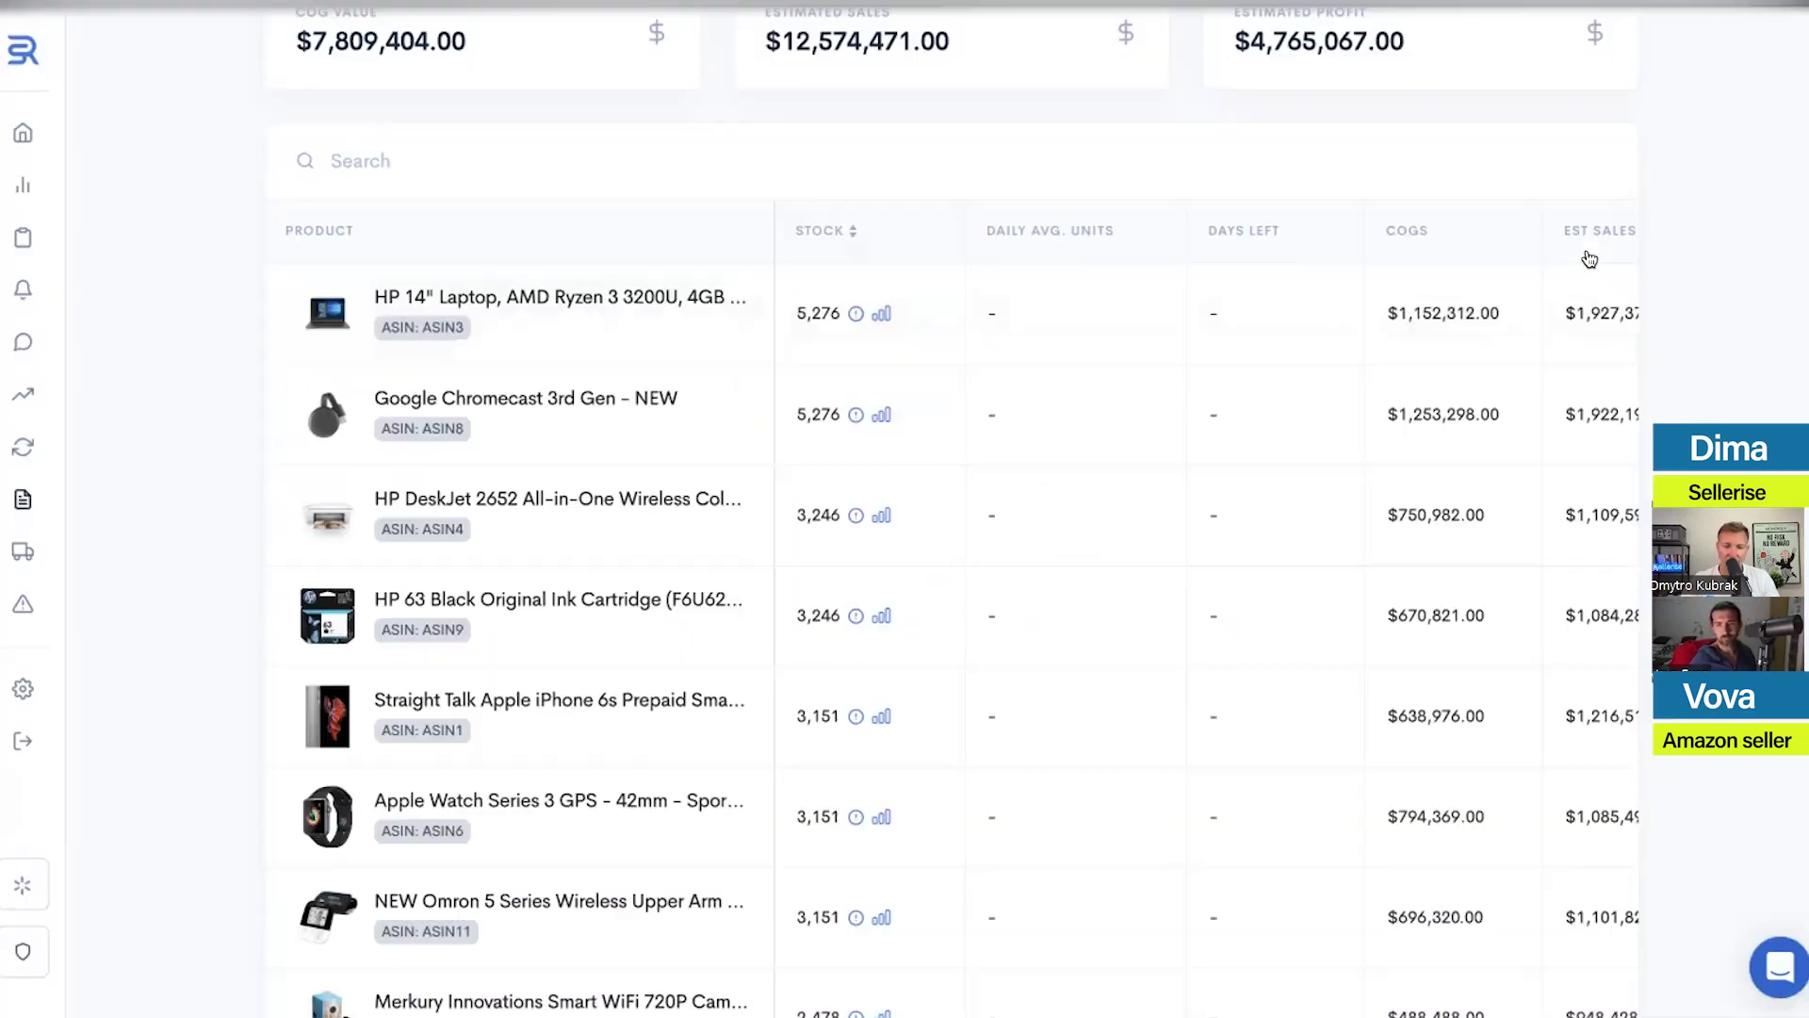
Examine the Inventory product table for stock, daily average units, days left, COGS and estimated sales
{"action": "scroll", "coordinate": [1022, 521], "scroll_direction": "down", "scroll_amount": 4}
{"action": "scroll", "coordinate": [1022, 521], "scroll_direction": "up", "scroll_amount": 6}
{"action": "scroll", "coordinate": [1021, 523], "scroll_direction": "up", "scroll_amount": 2}
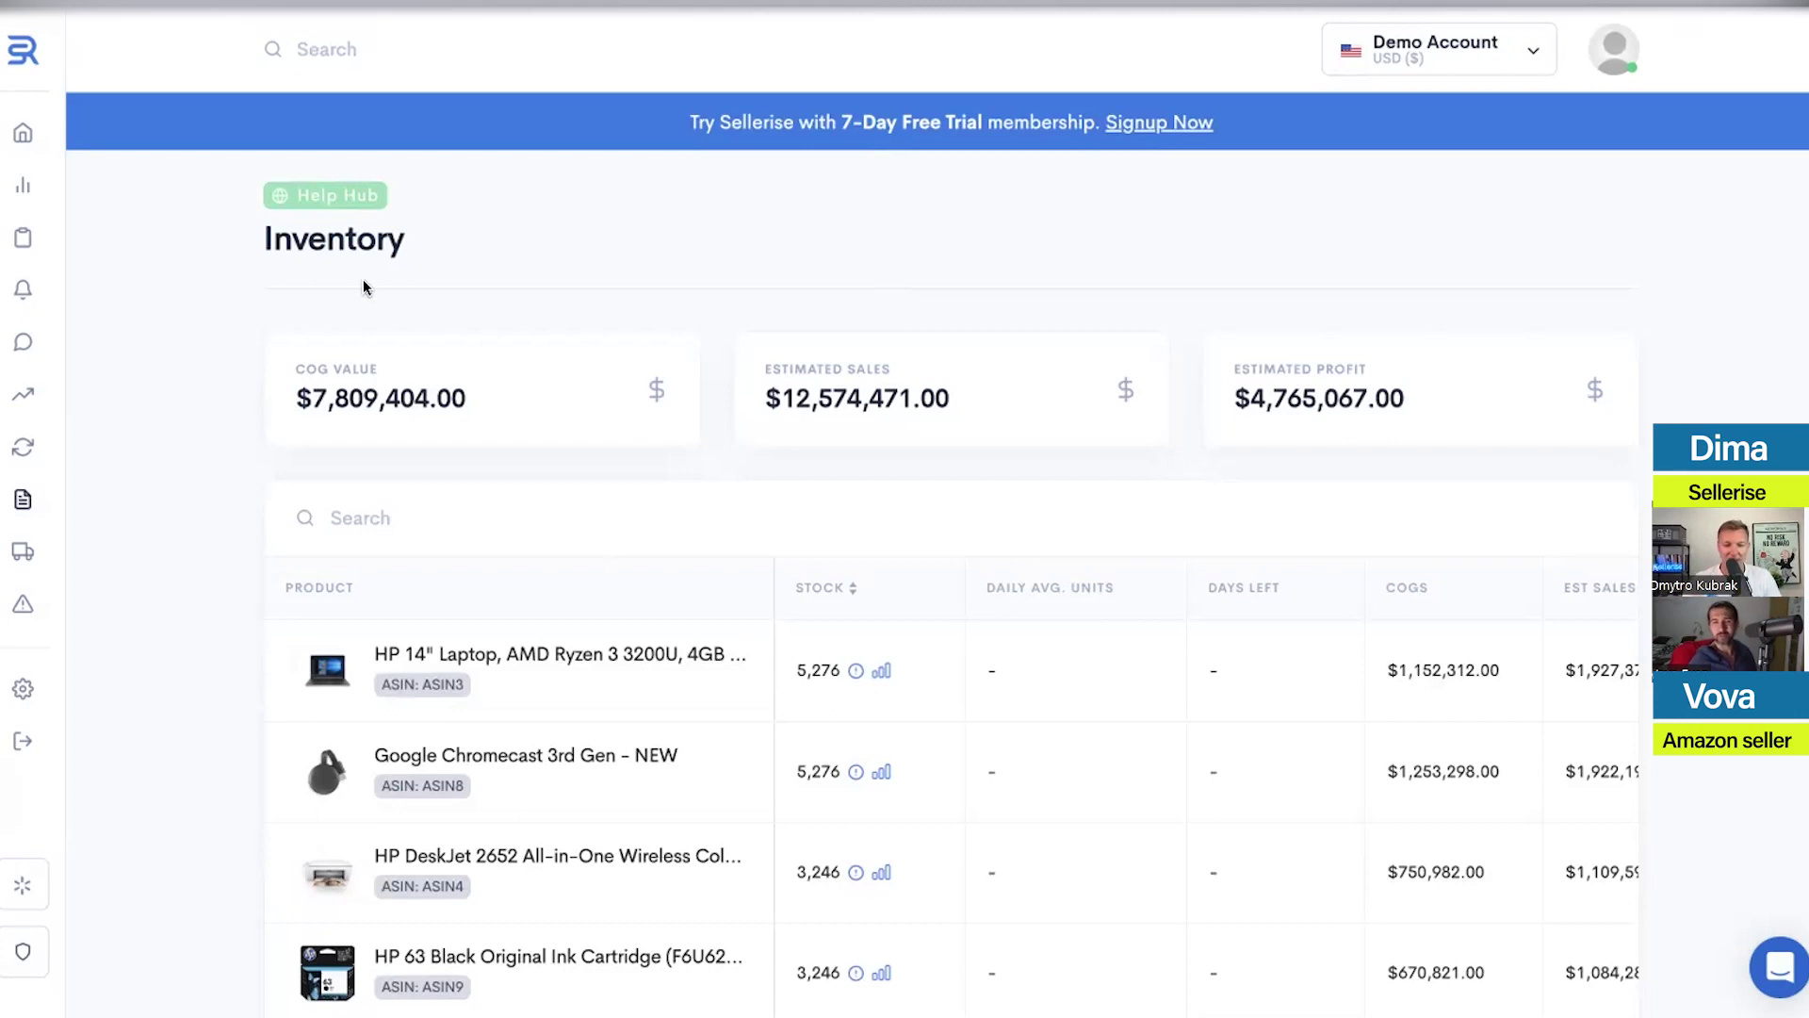
{"action": "double_click", "coordinate": [419, 253]}
{"action": "left_click", "coordinate": [568, 263]}
{"action": "scroll", "coordinate": [789, 268], "scroll_direction": "down", "scroll_amount": 8}
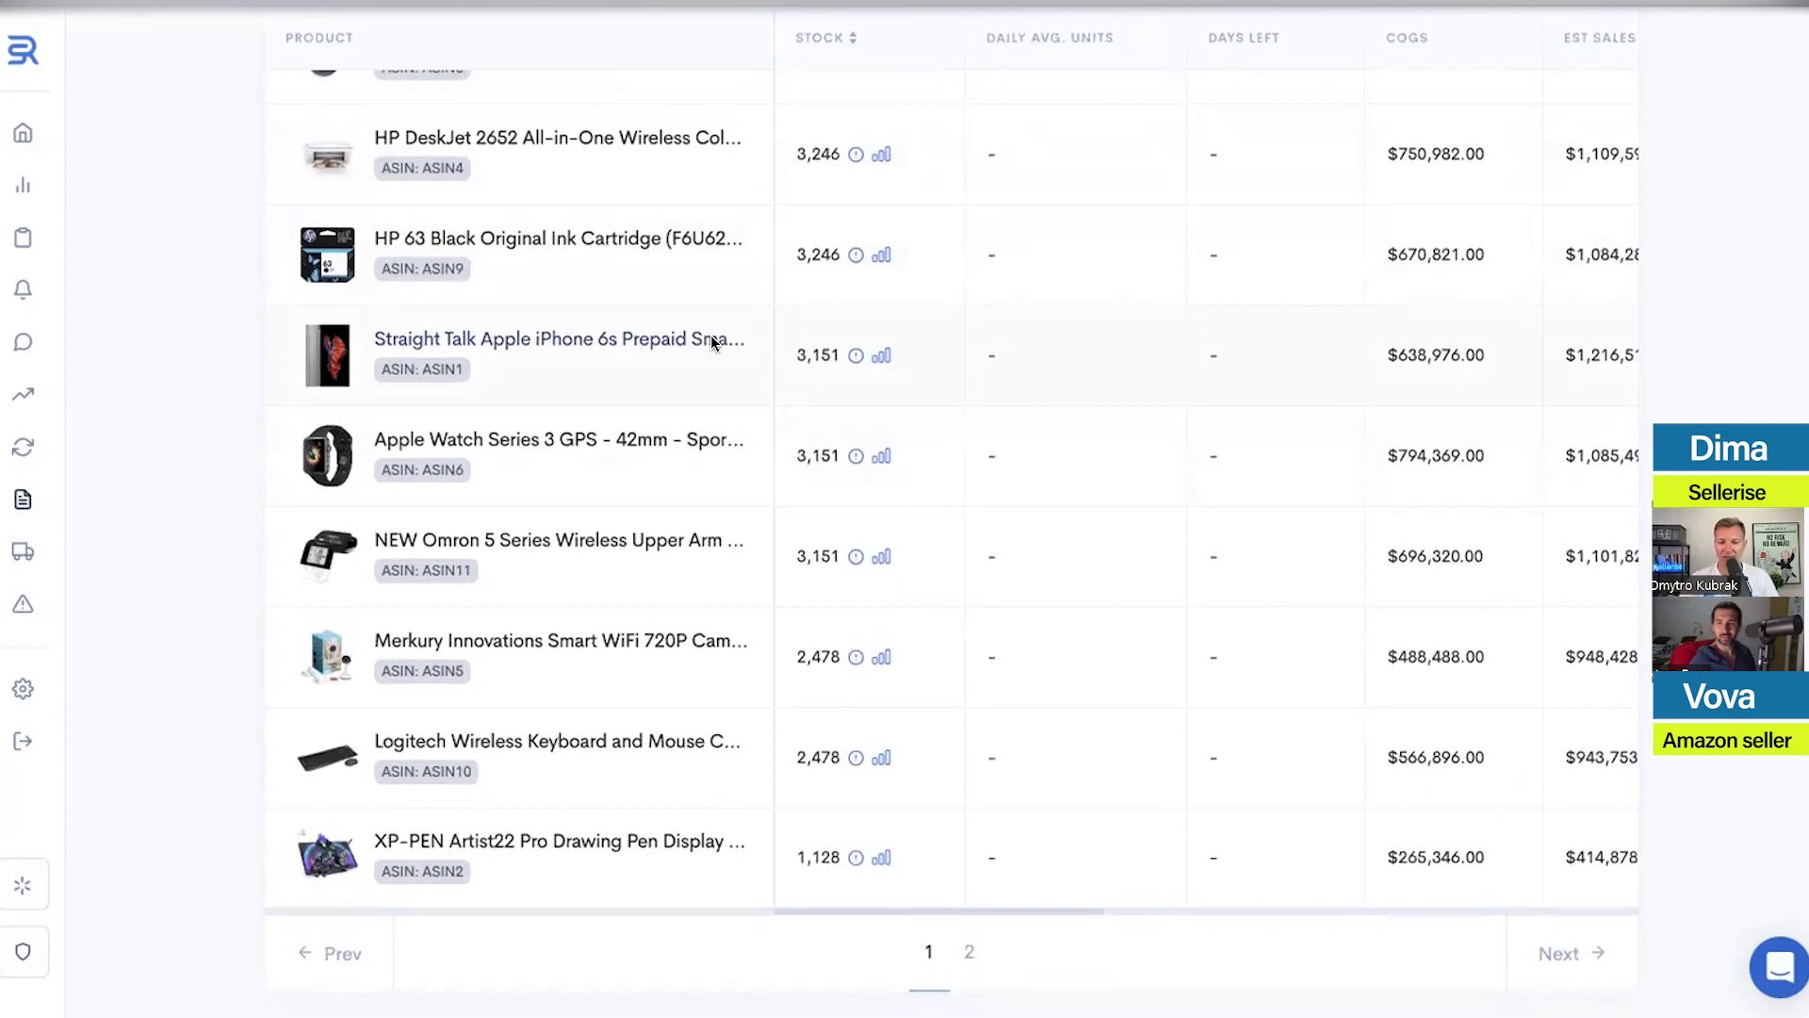
{"action": "scroll", "coordinate": [957, 504], "scroll_direction": "up", "scroll_amount": 1}
{"action": "scroll", "coordinate": [956, 504], "scroll_direction": "up", "scroll_amount": 6}
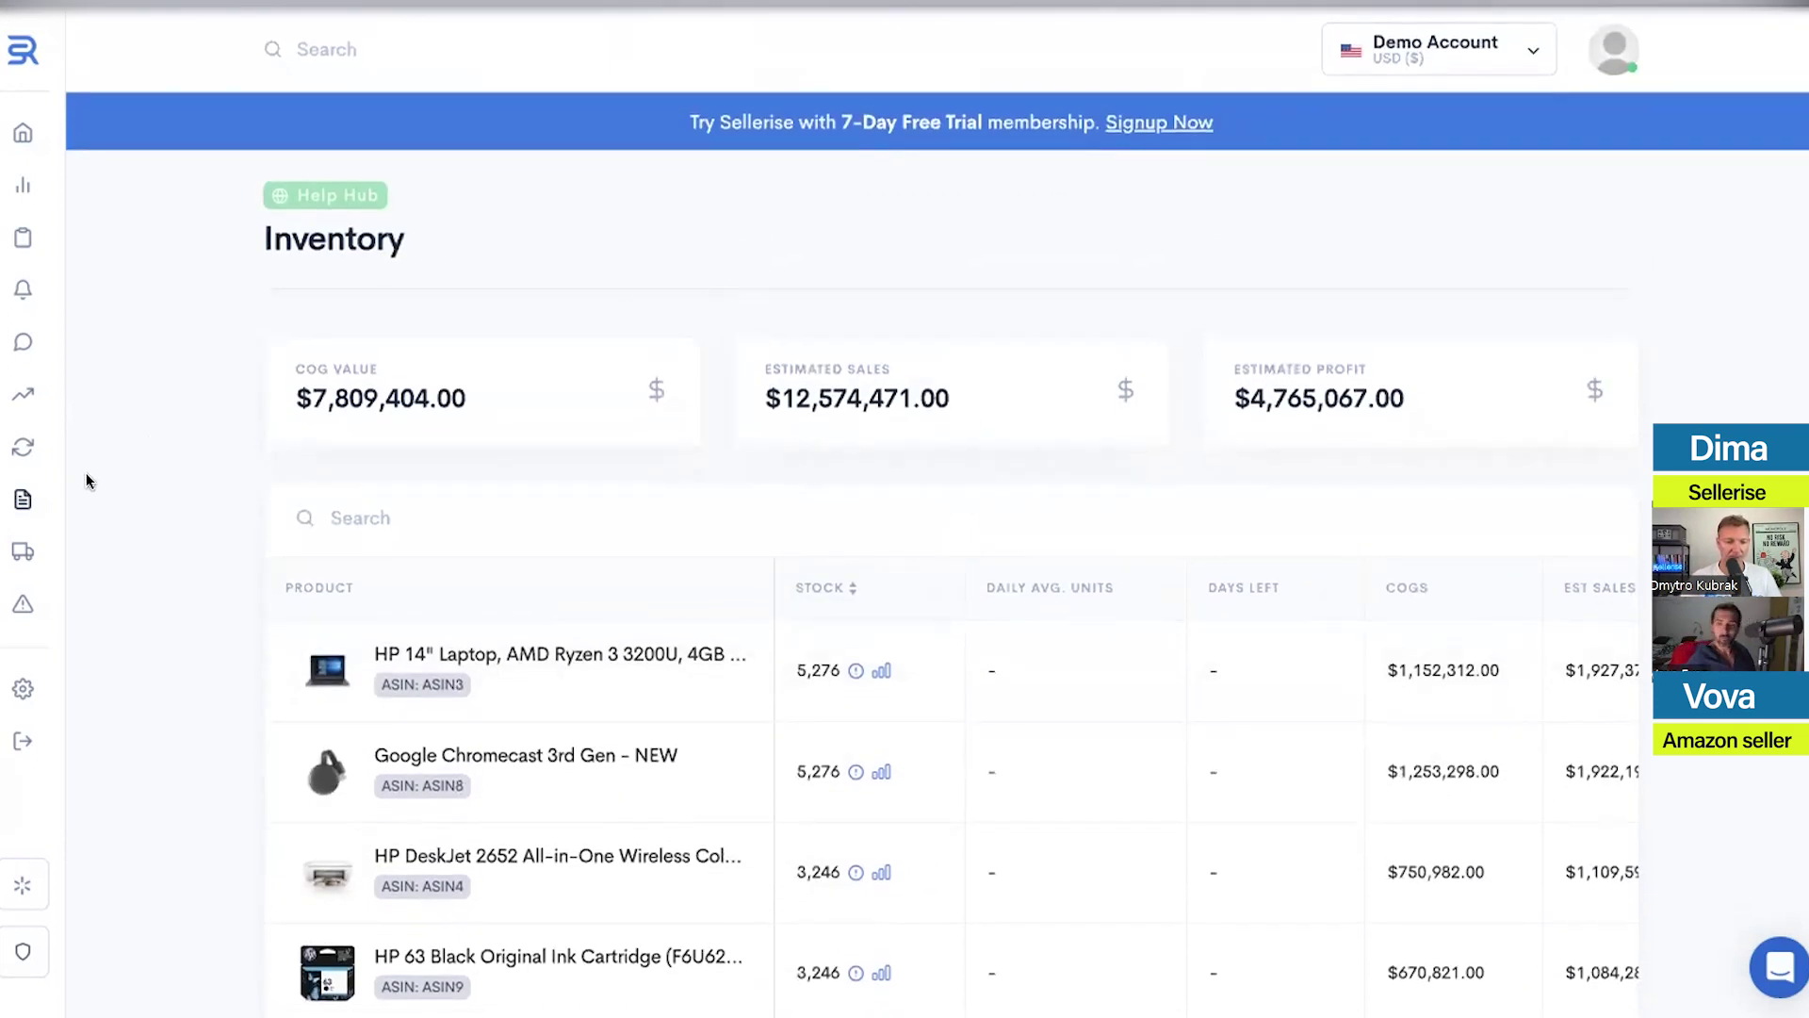
Open the Adult Checker tool and examine its product selection form
{"action": "mouse_move", "coordinate": [71, 528]}
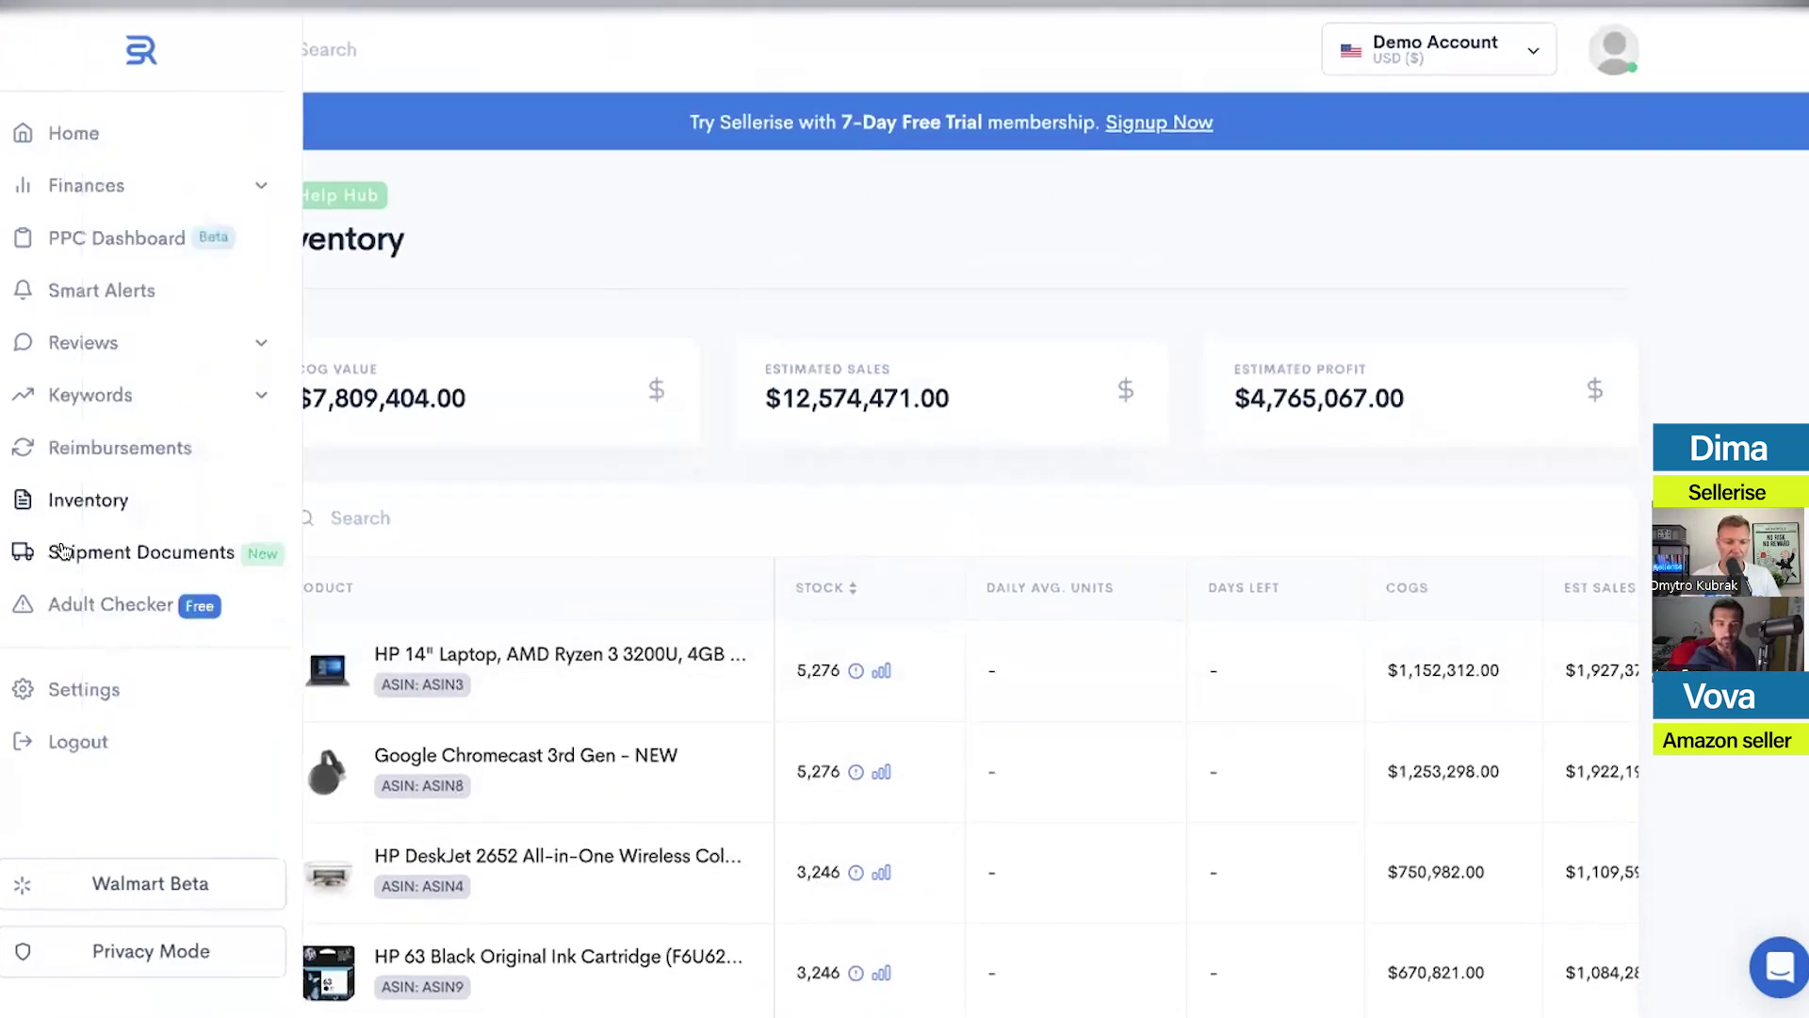
{"action": "left_click", "coordinate": [83, 601]}
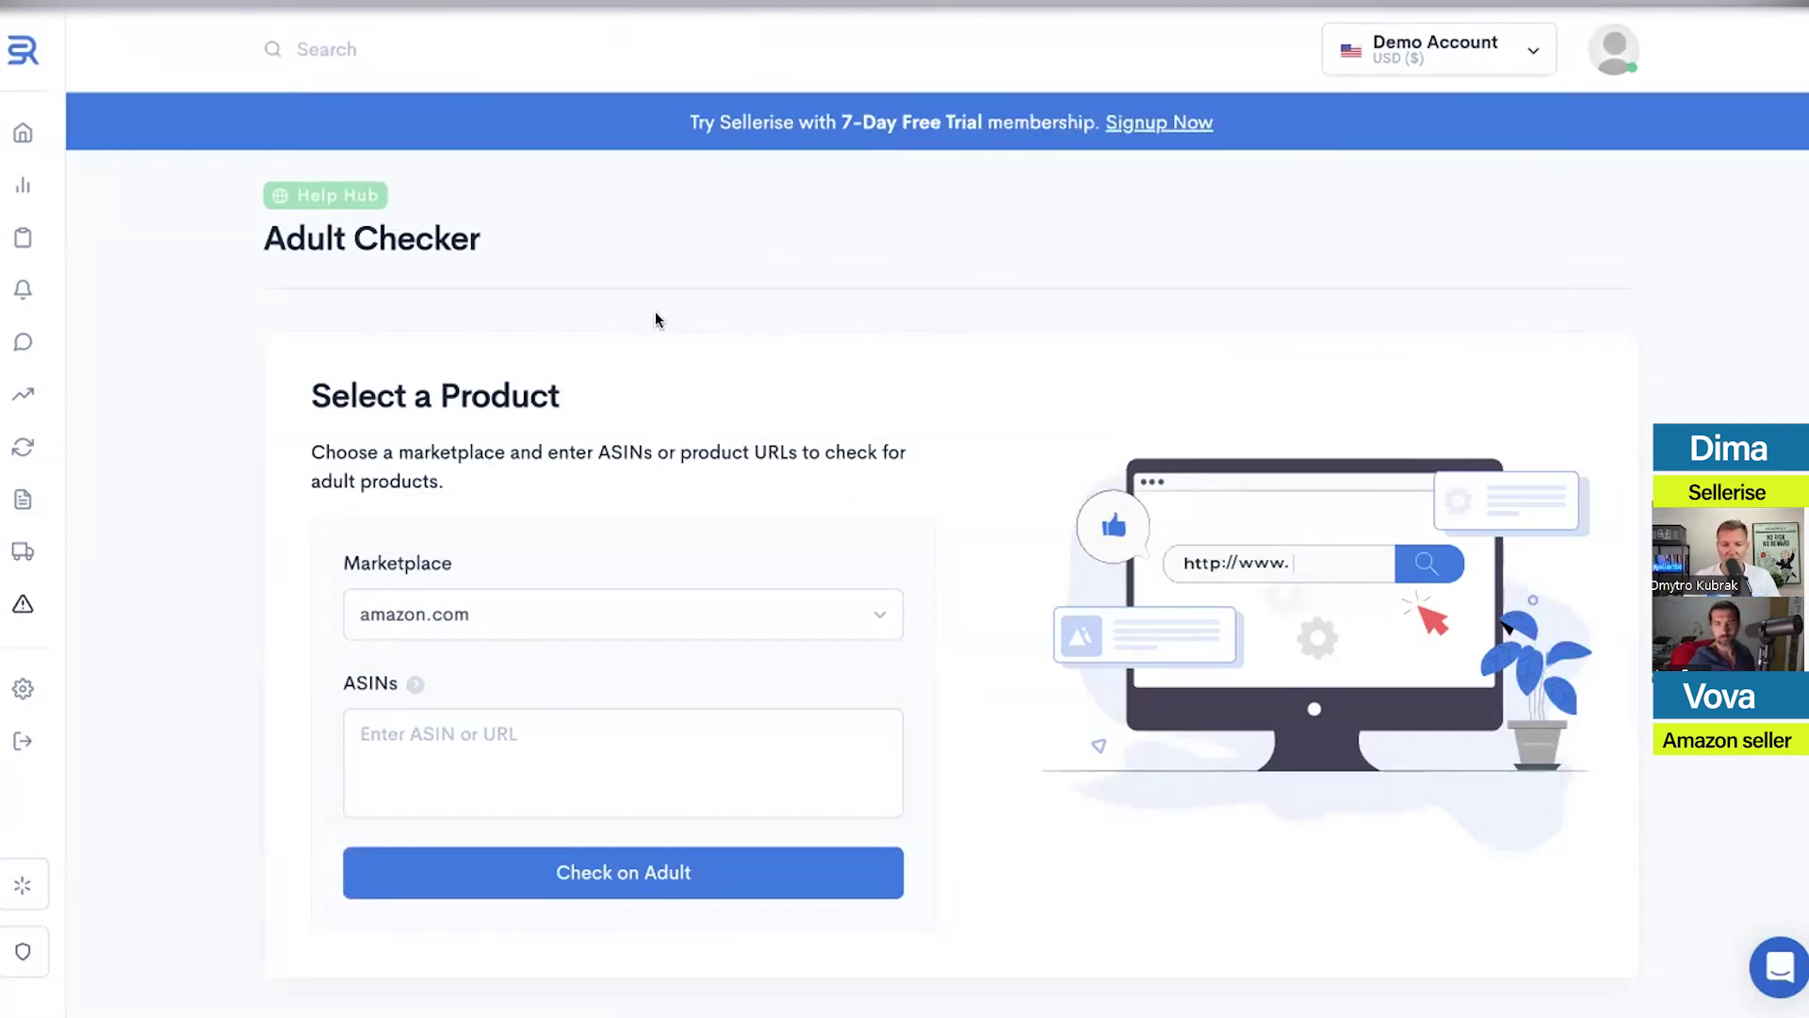
{"action": "left_click_drag", "start_coordinate": [260, 237], "coordinate": [563, 229]}
{"action": "left_click", "coordinate": [563, 229]}
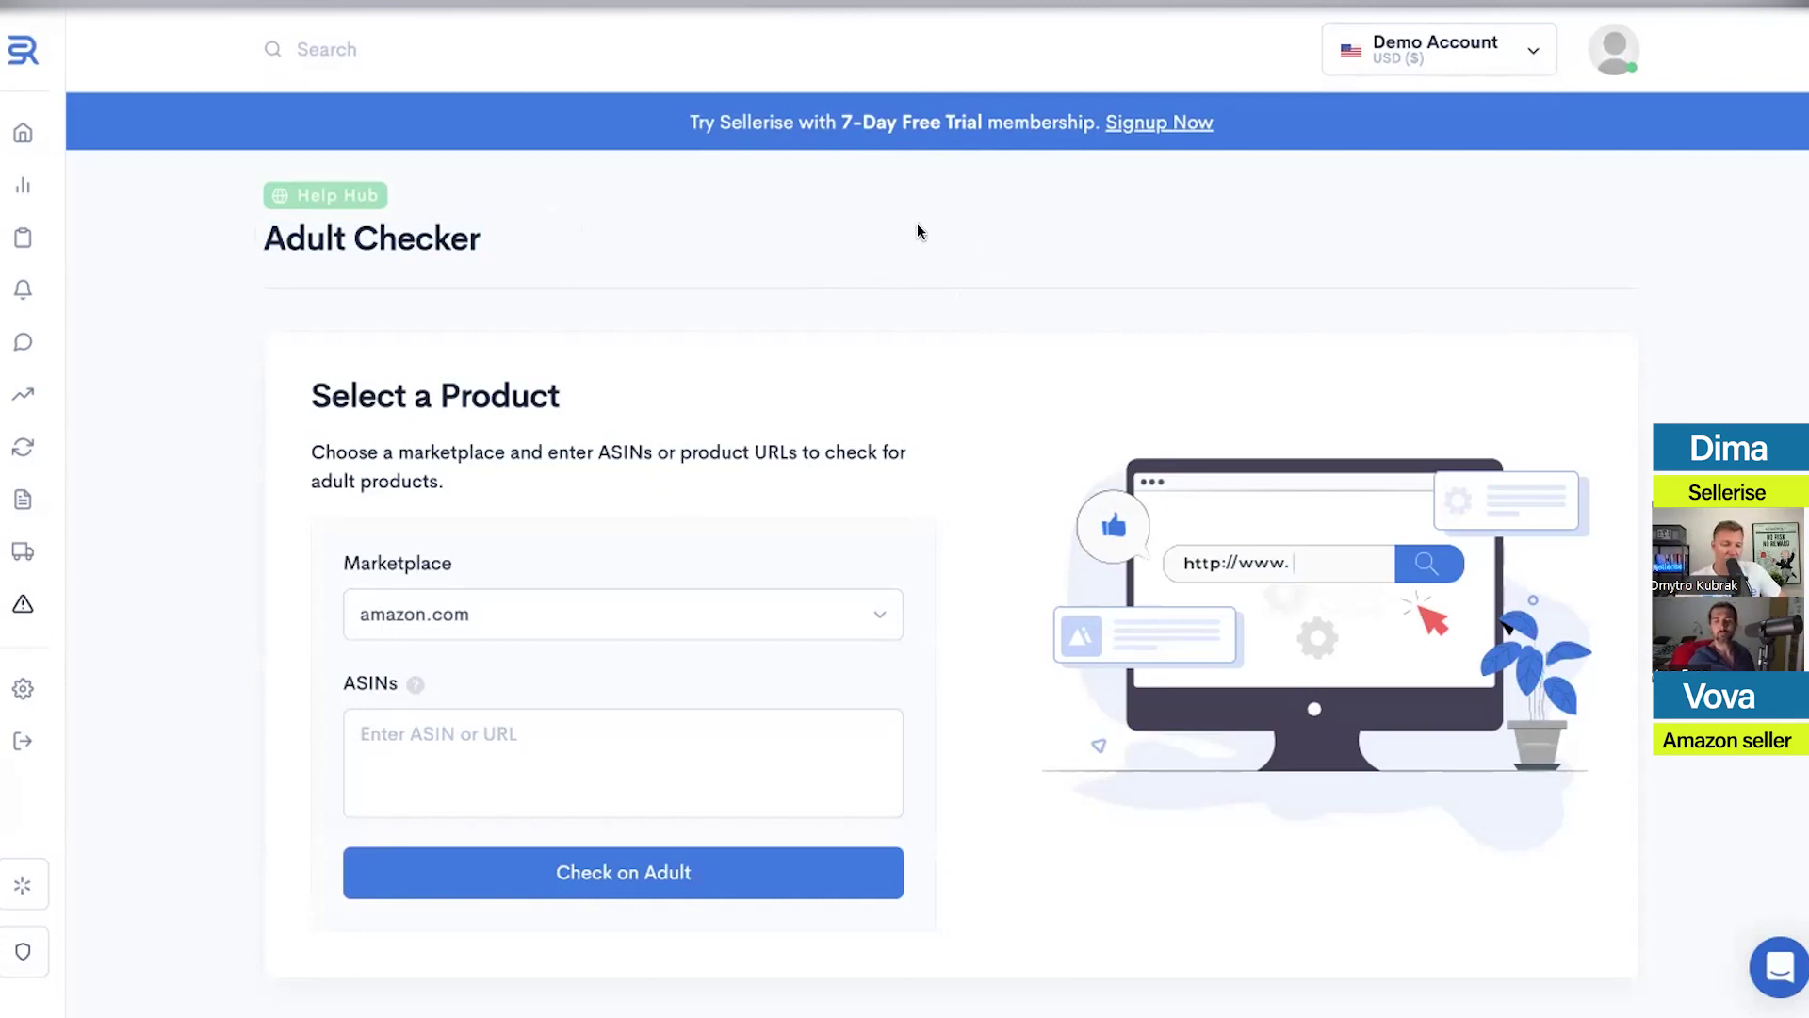
{"action": "mouse_move", "coordinate": [38, 237]}
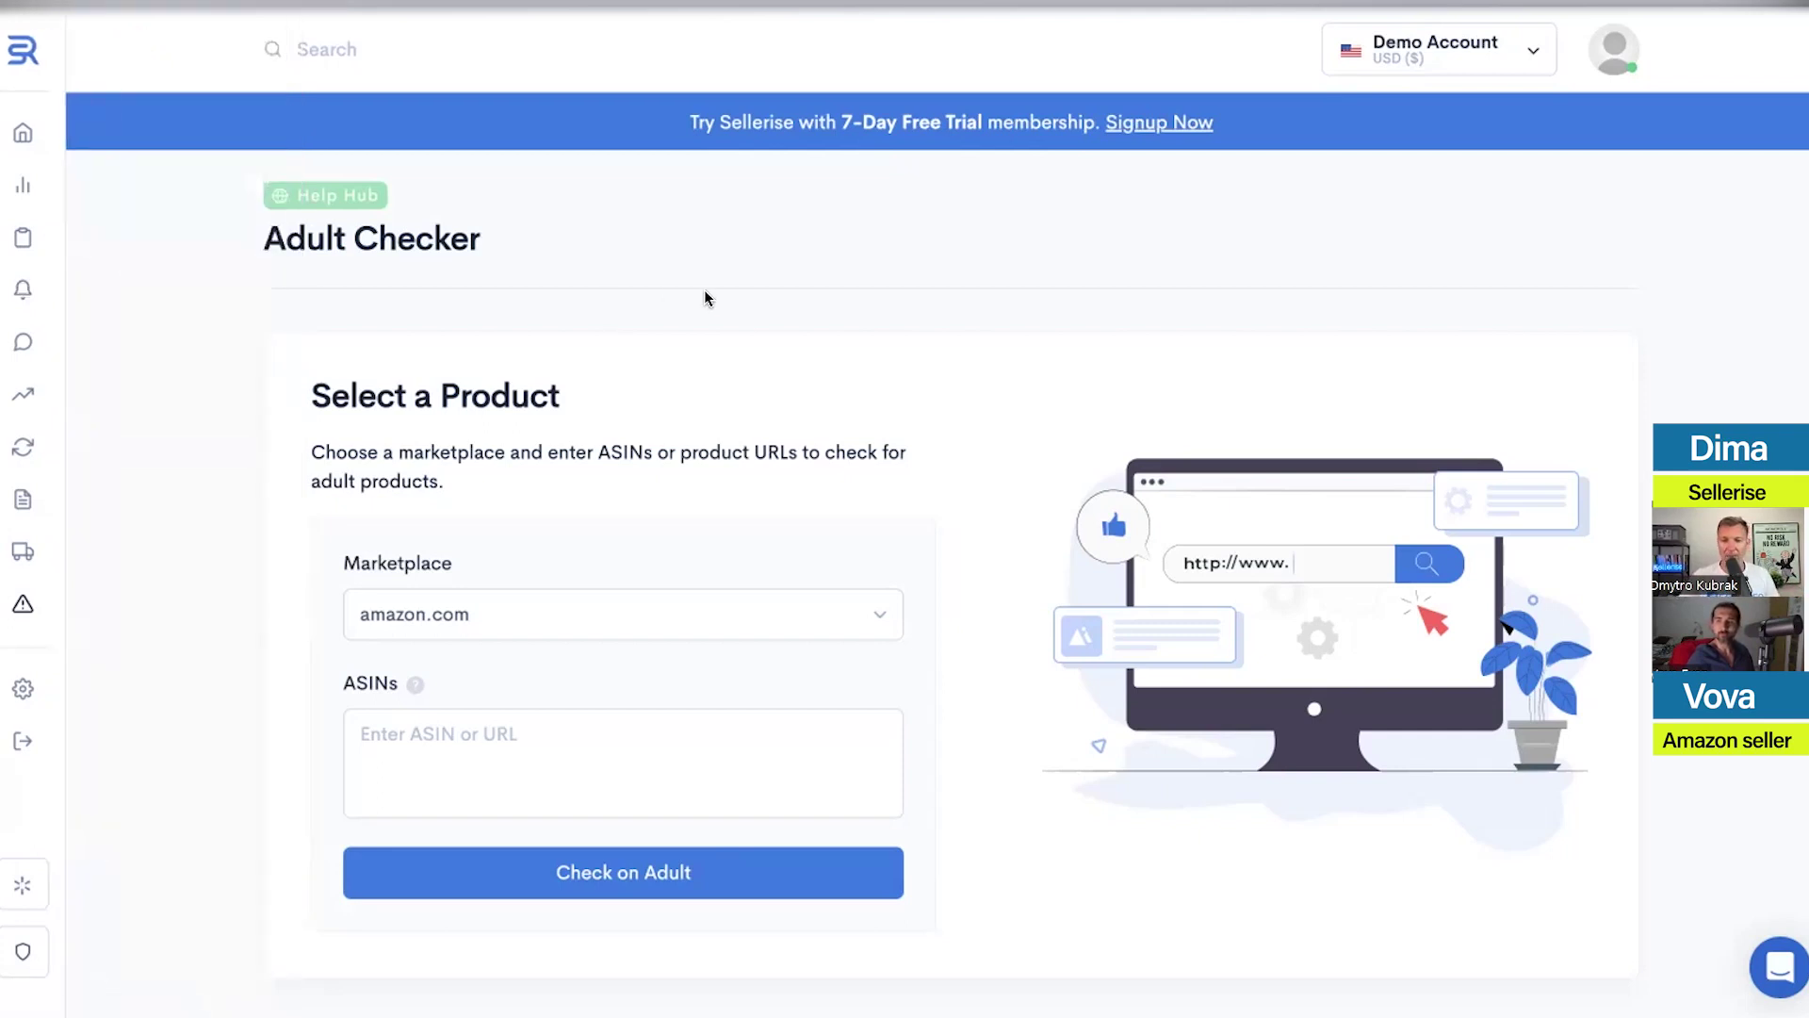
{"action": "left_click", "coordinate": [412, 721]}
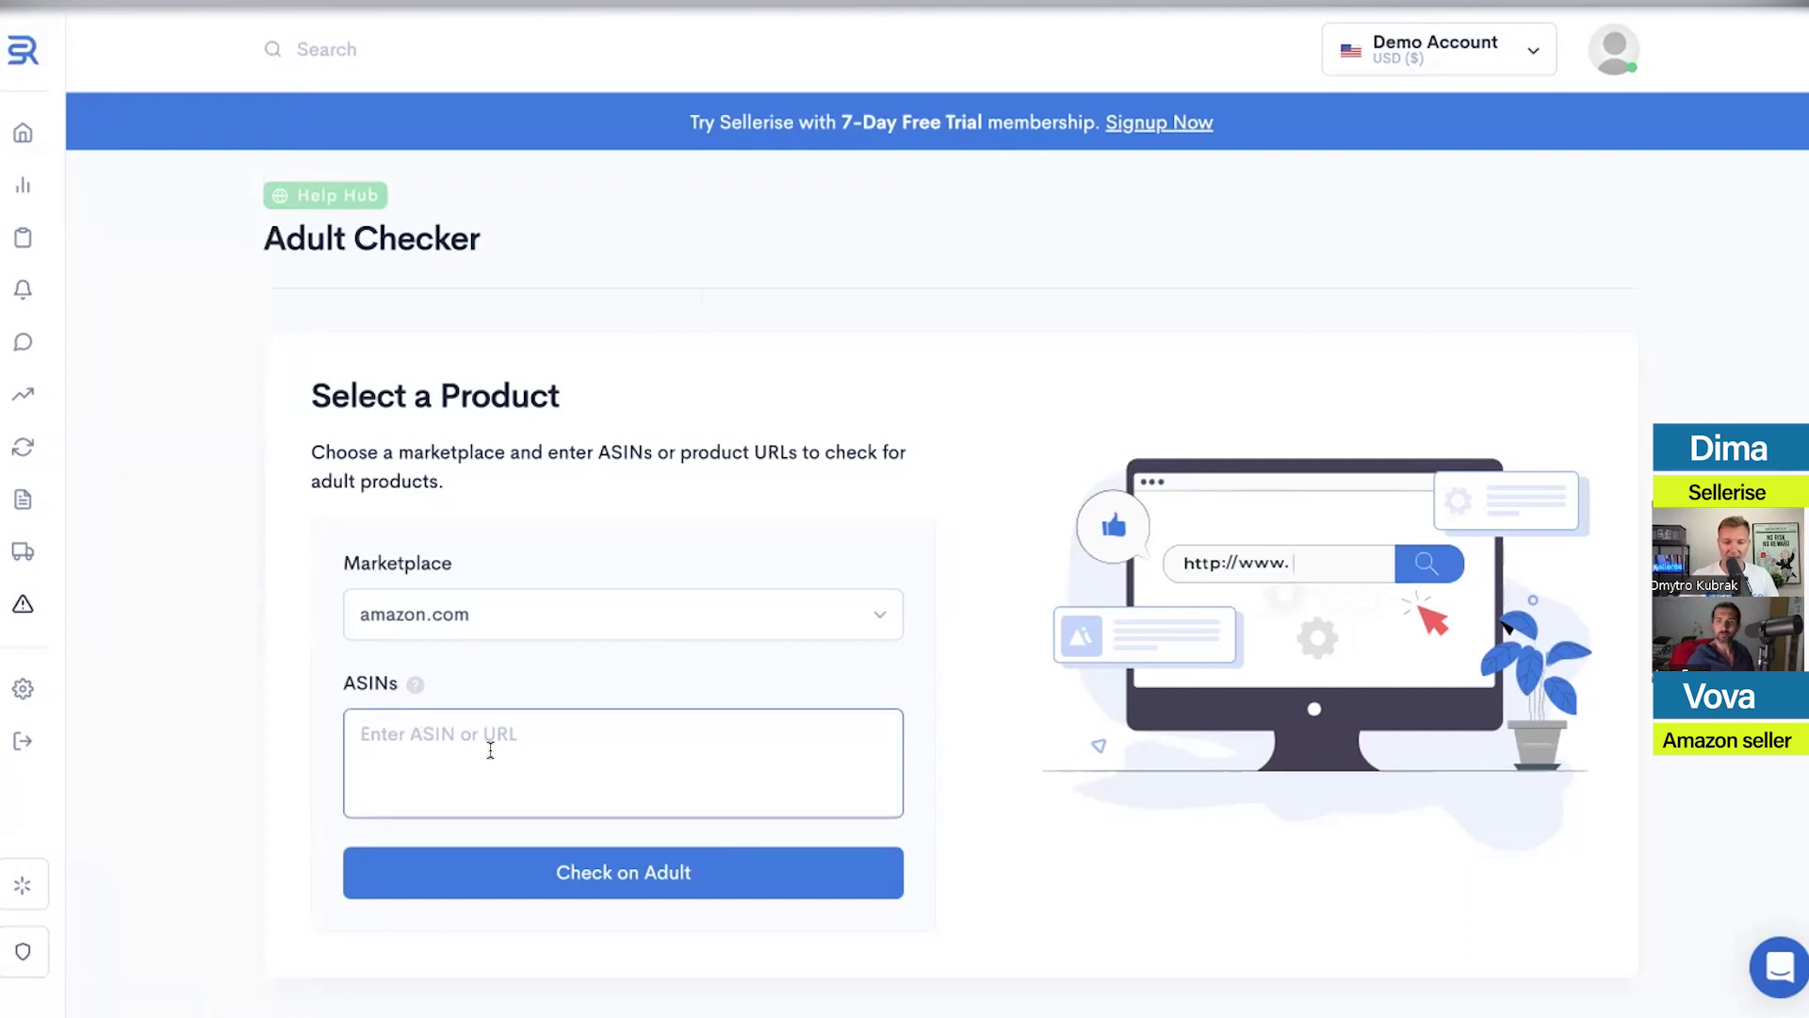
{"action": "left_click", "coordinate": [80, 187]}
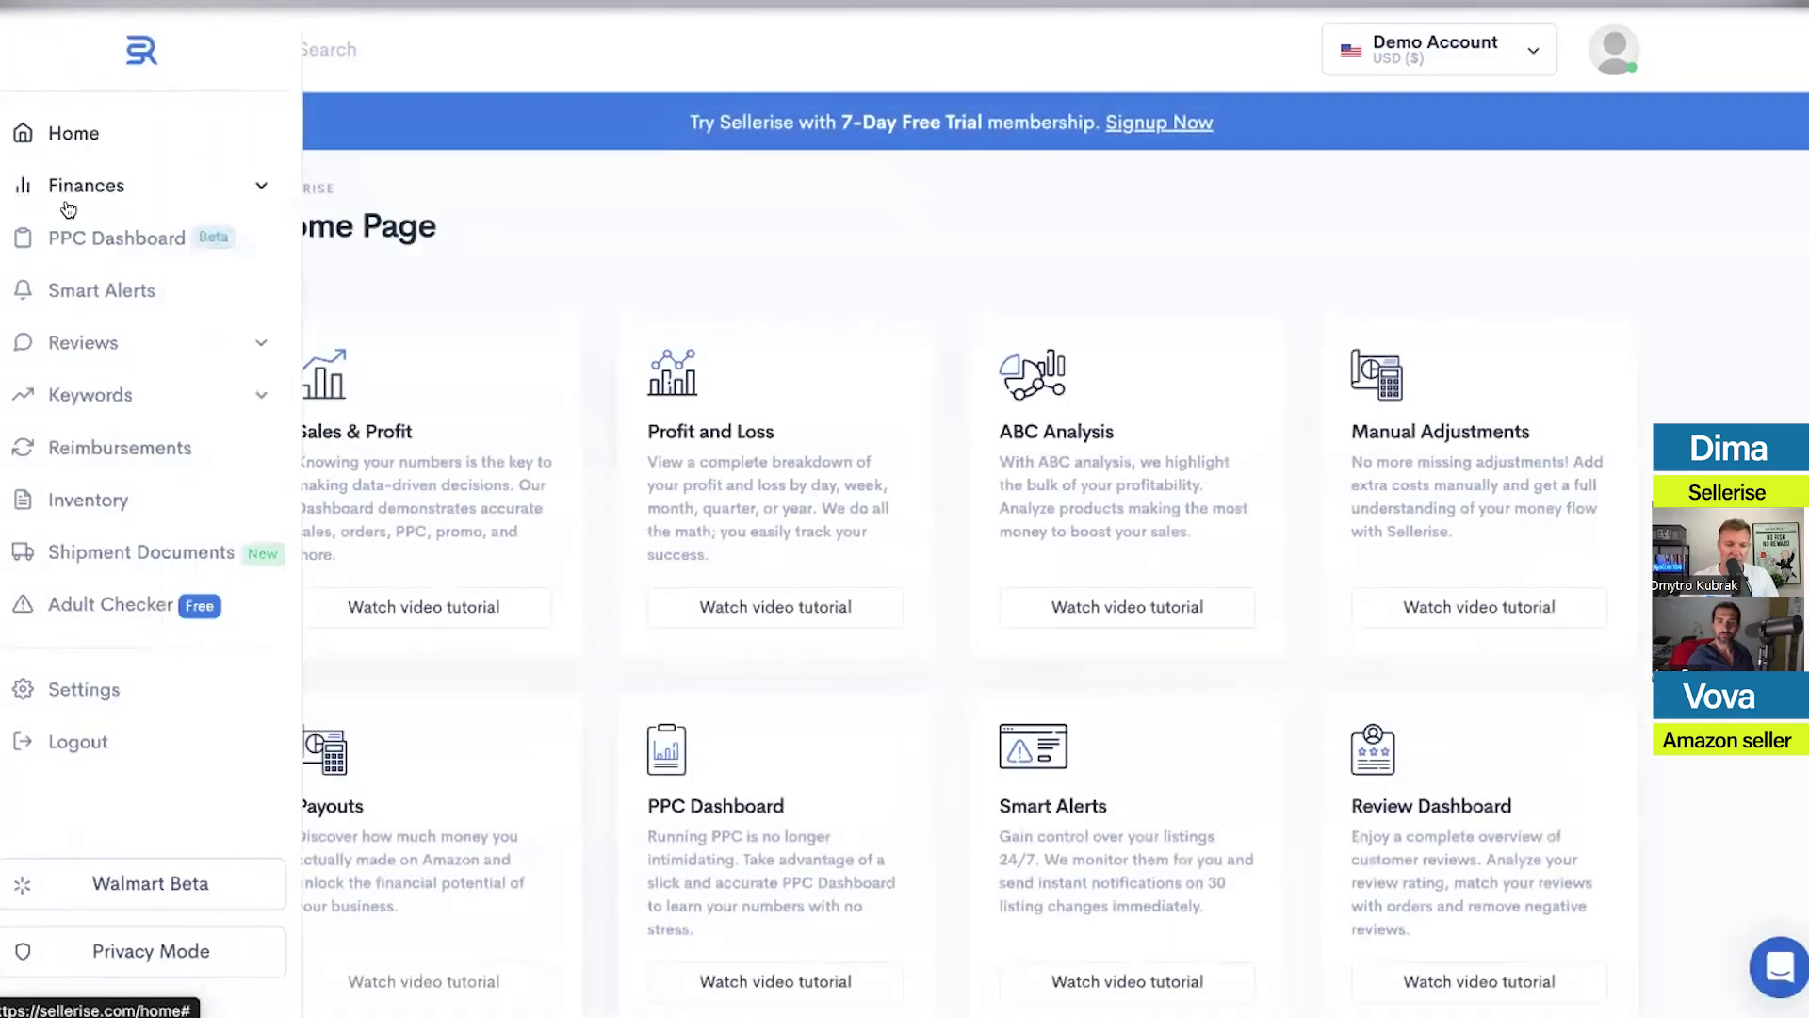
{"action": "left_click", "coordinate": [49, 174]}
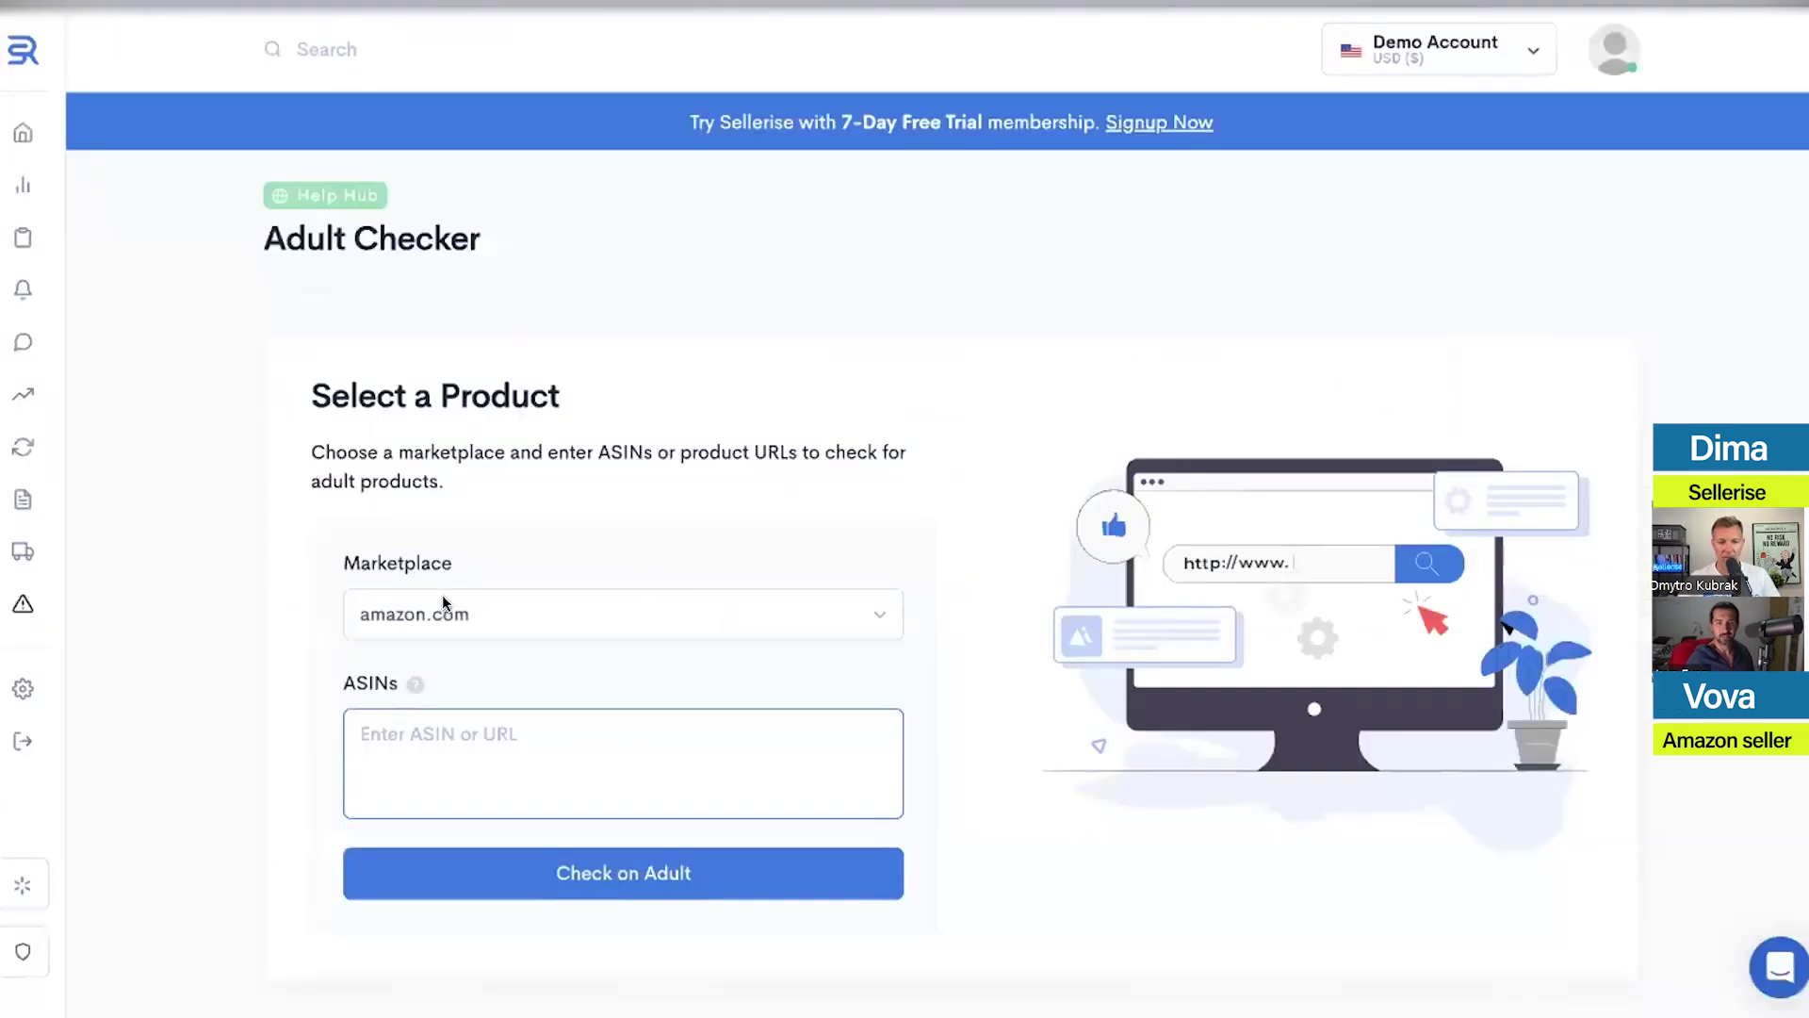
Check the amazon.com product with ASIN B08CZVWR21 for adult status and close the result dialog
{"action": "left_click", "coordinate": [452, 744]}
{"action": "type", "text": "B08CZVWR21"}
{"action": "left_click", "coordinate": [605, 876]}
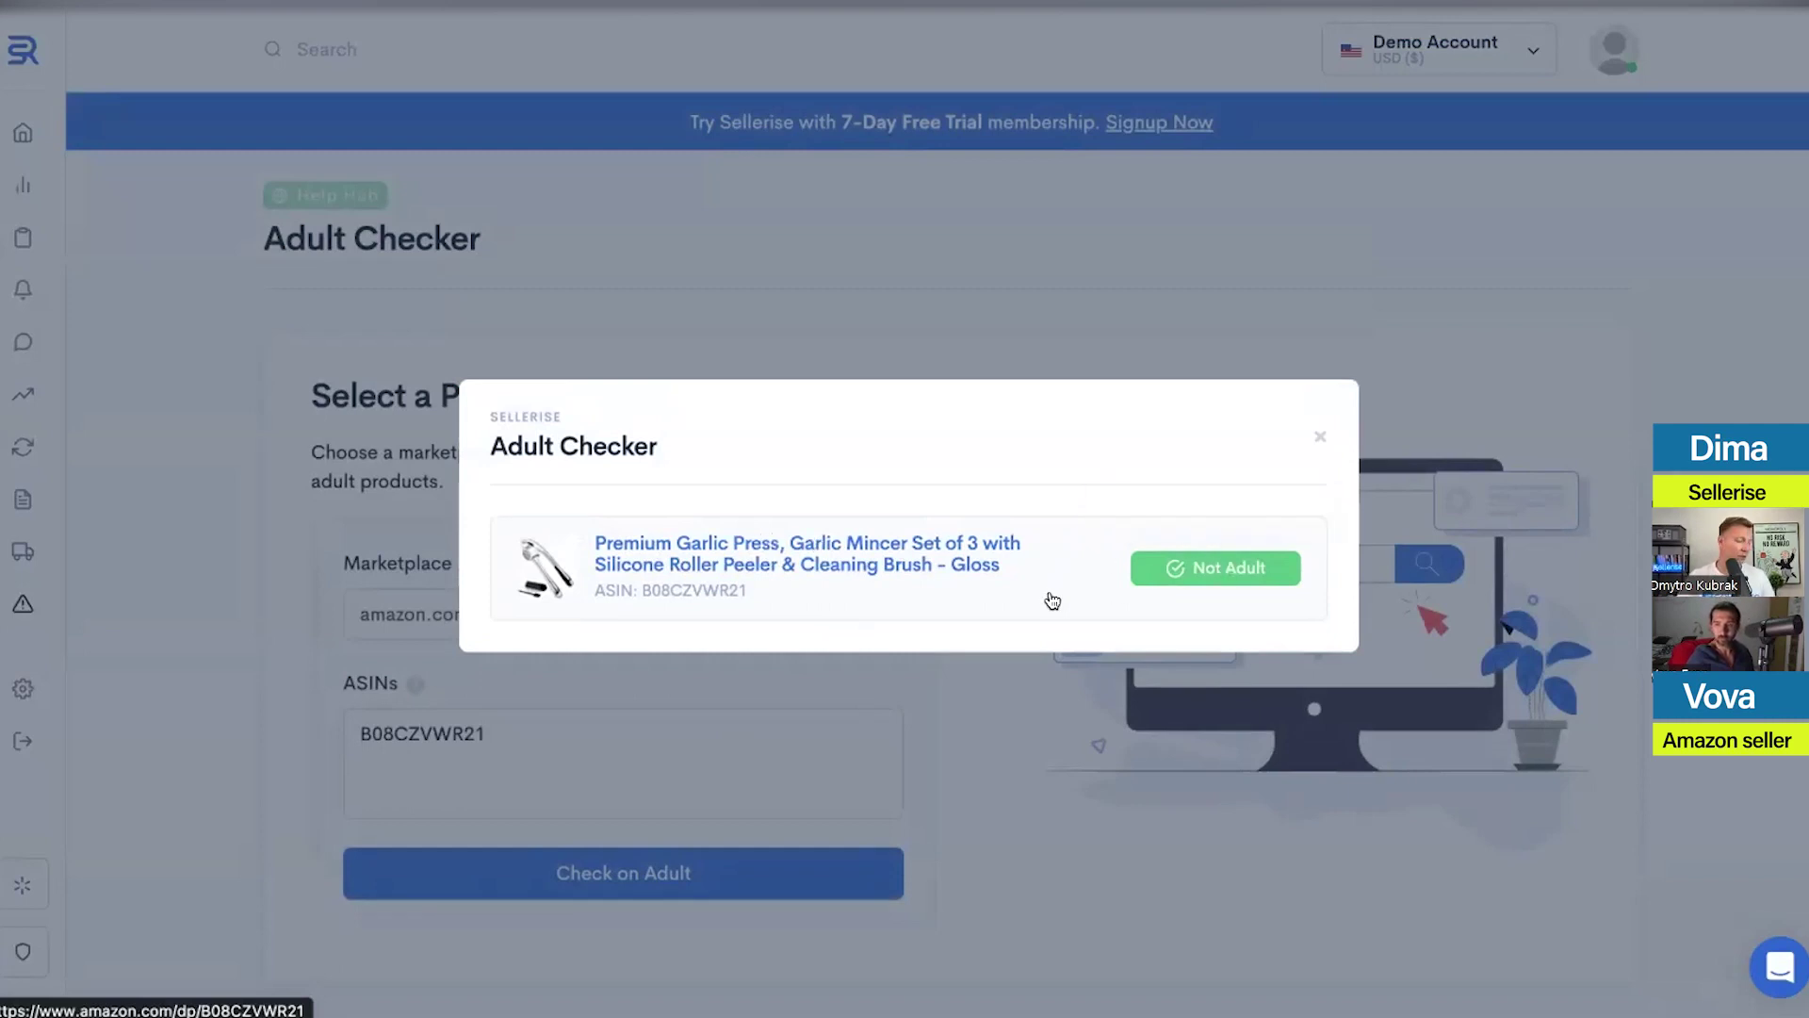
{"action": "left_click", "coordinate": [1319, 437]}
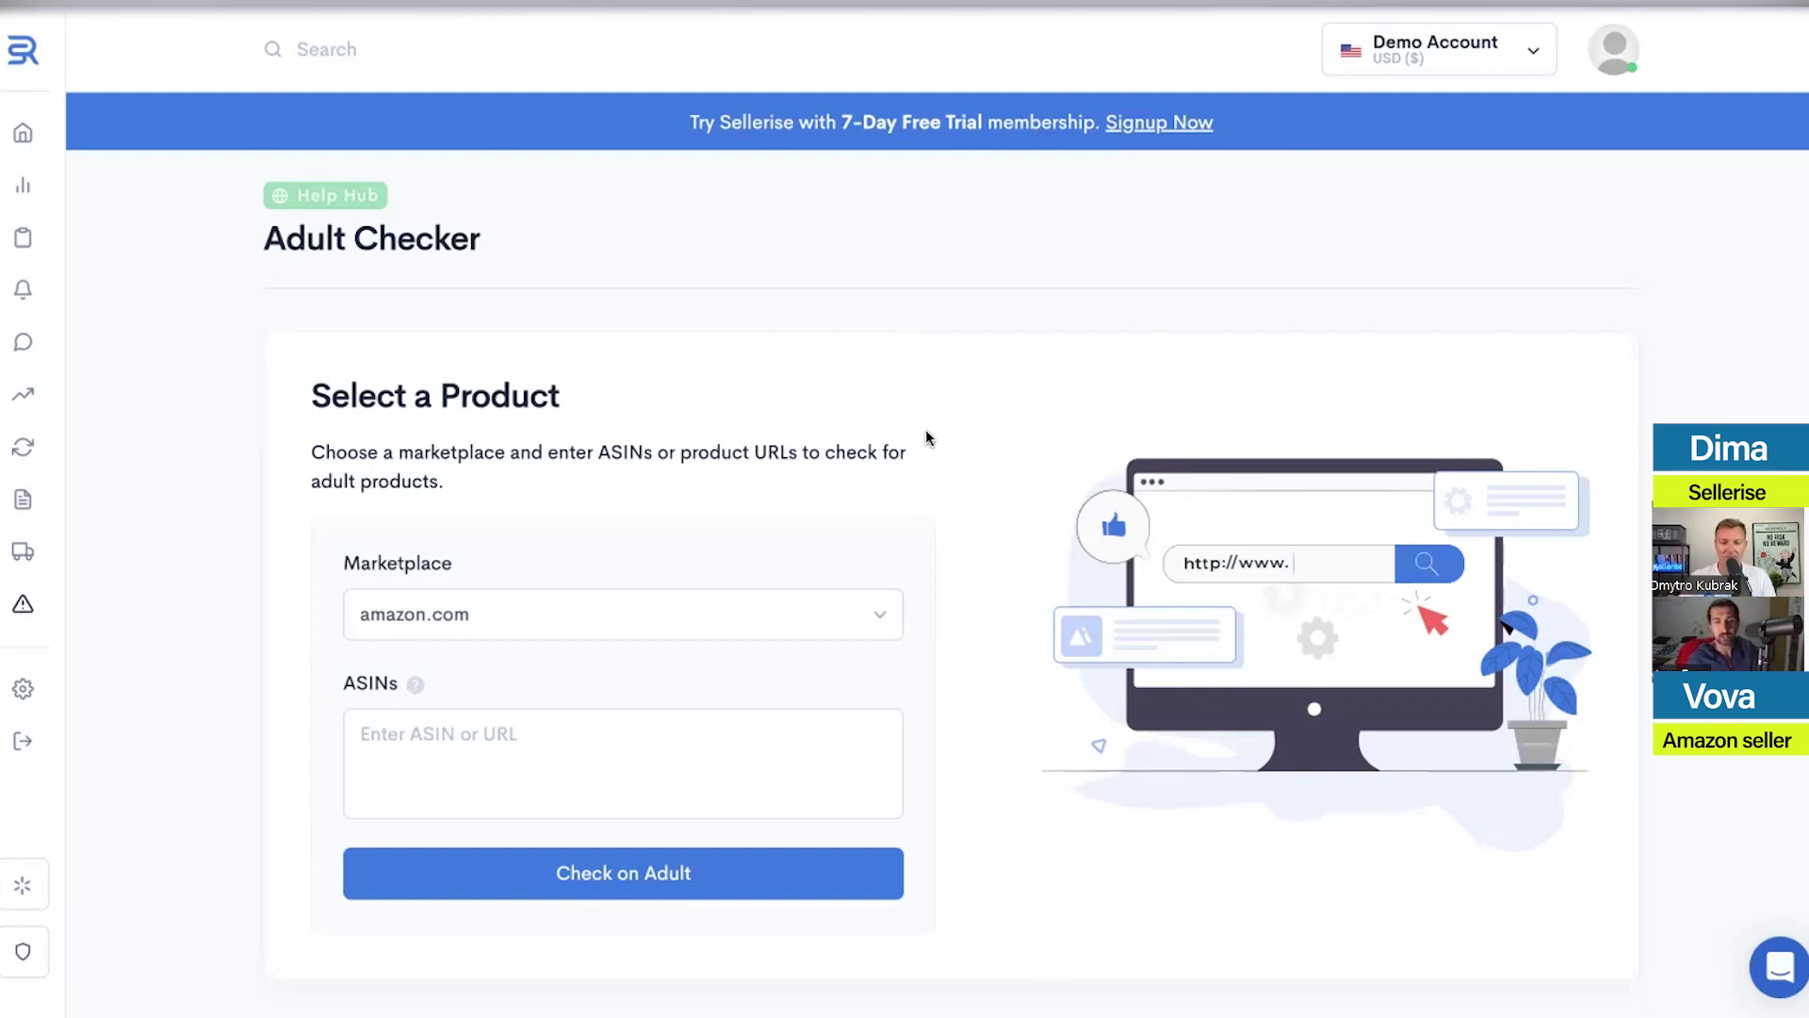
{"action": "mouse_move", "coordinate": [40, 626]}
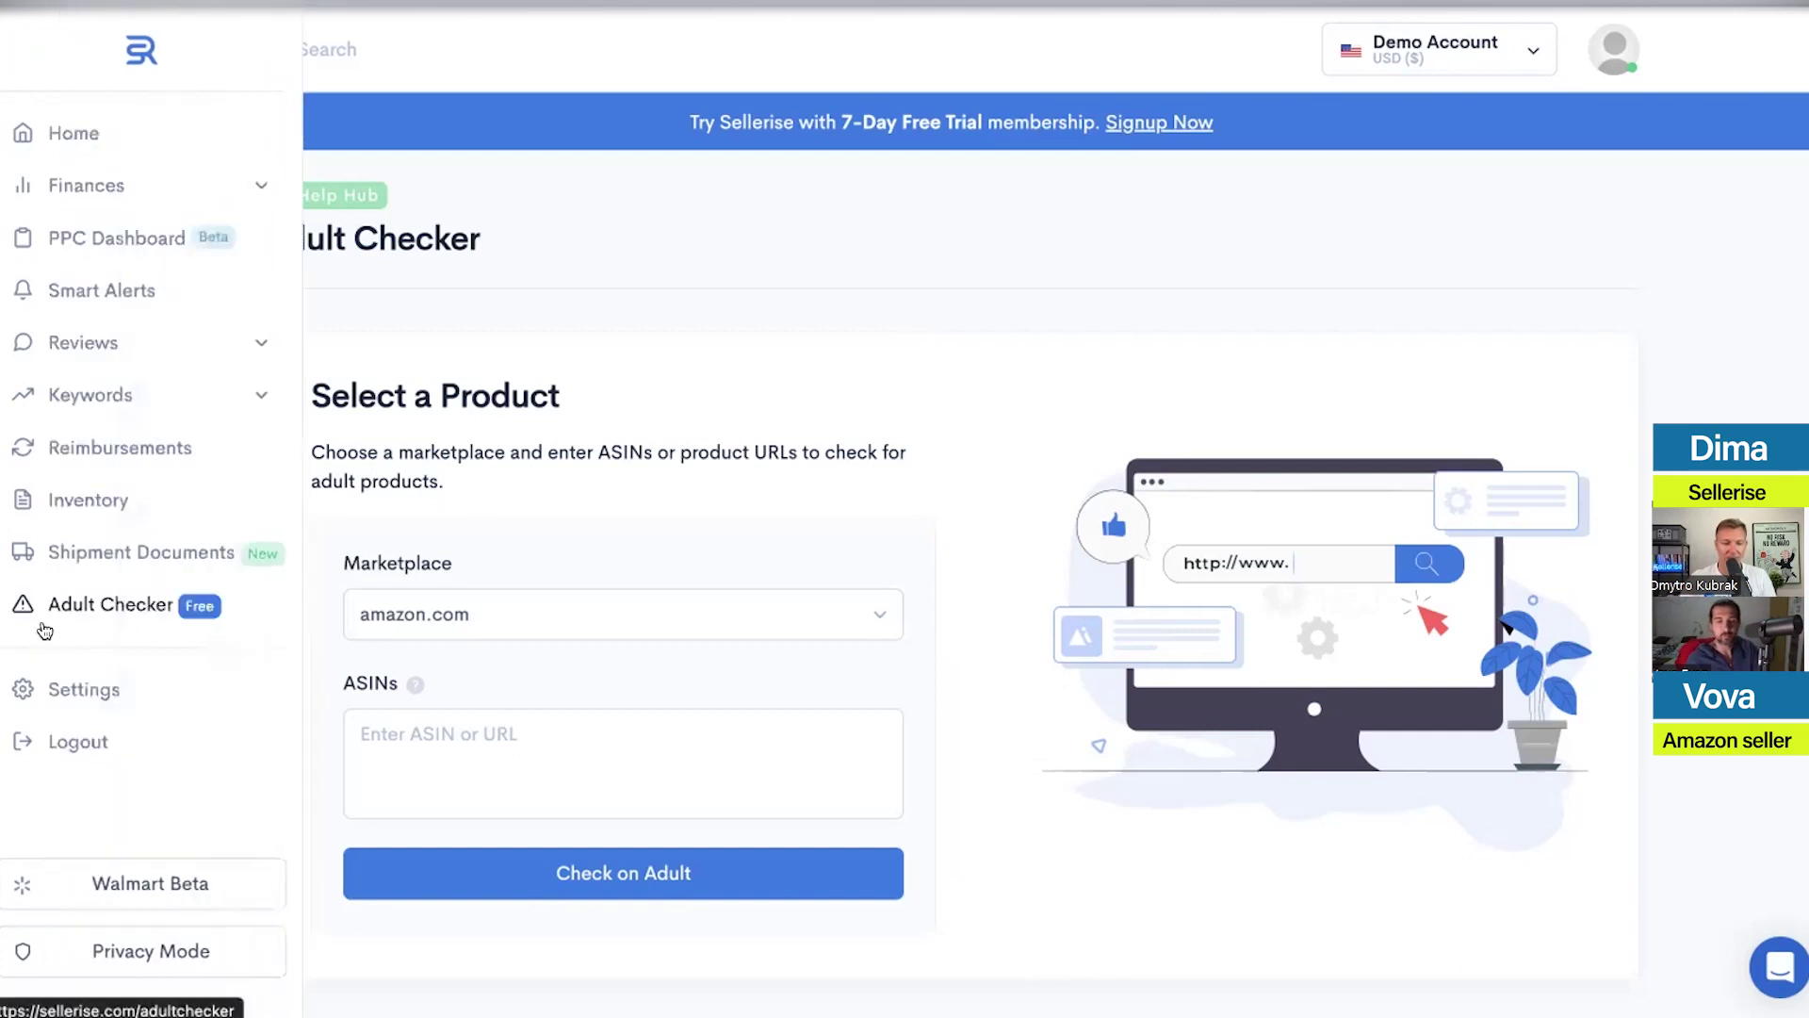
{"action": "left_click", "coordinate": [157, 905]}
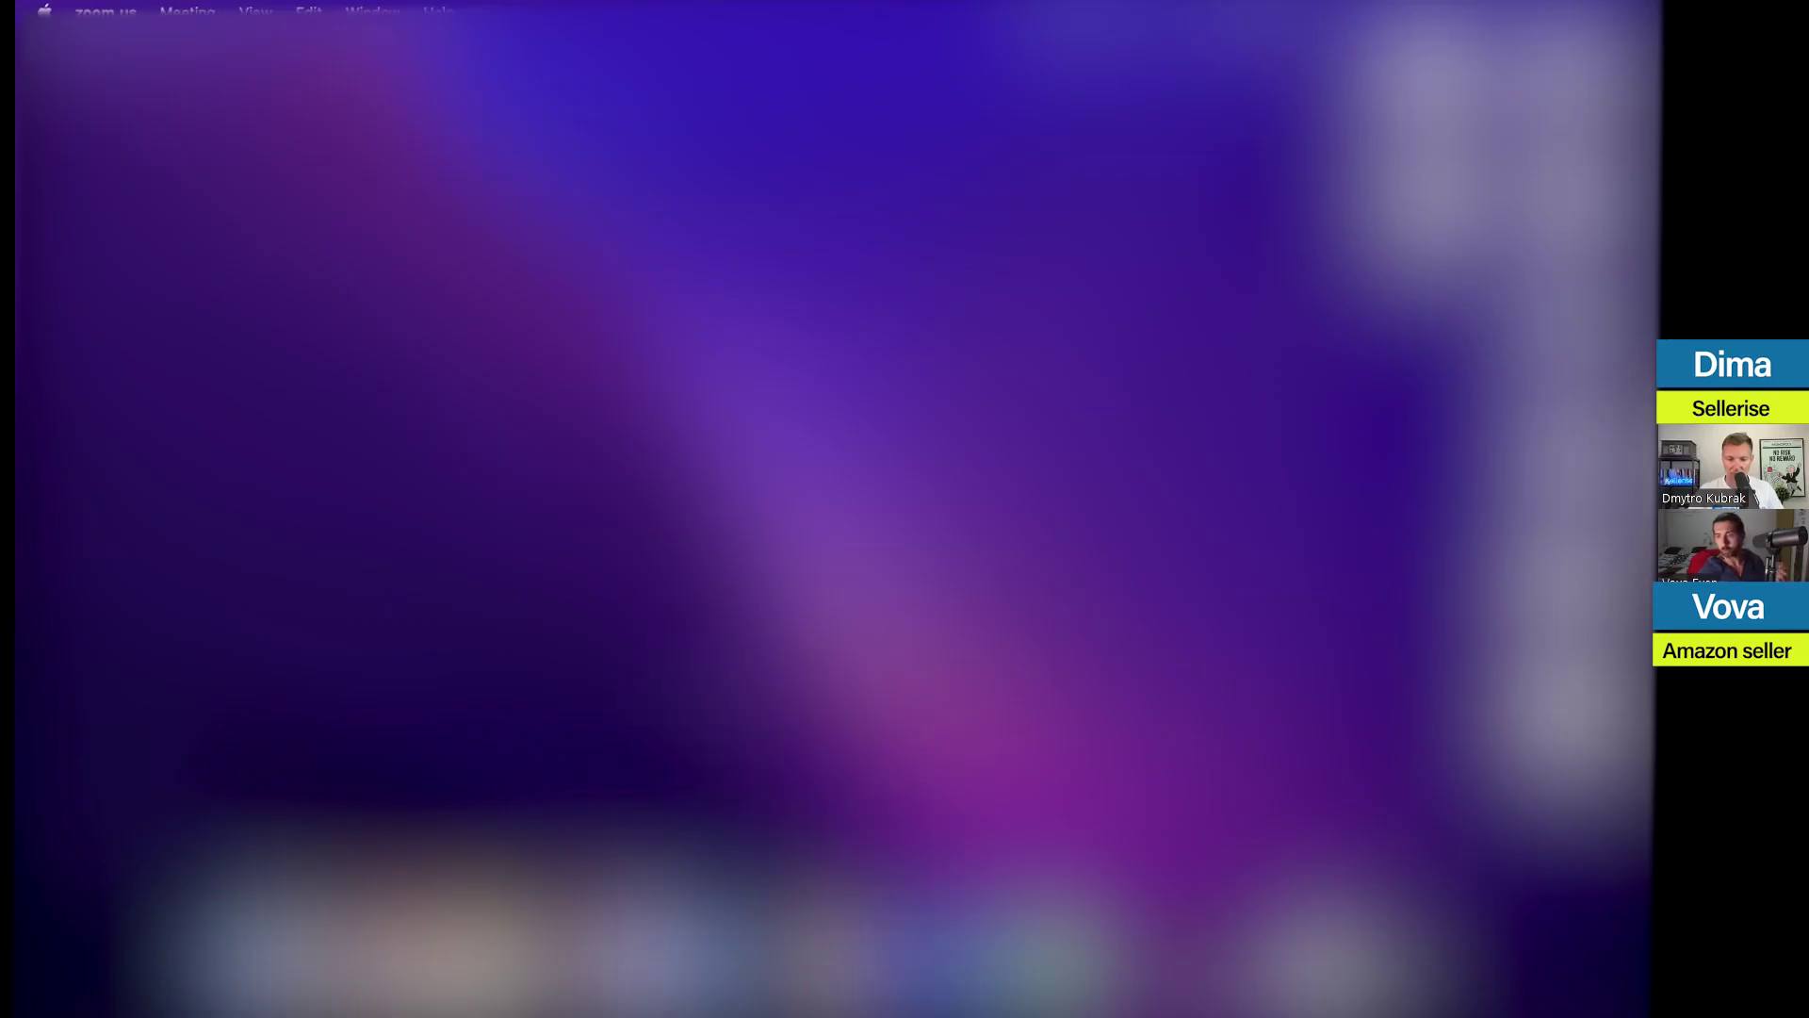
Switch to the public Sellerise website, open its Pricing page at the plan cards, and dismiss the chat welcome message
{"action": "key", "text": "ctrl+Right"}
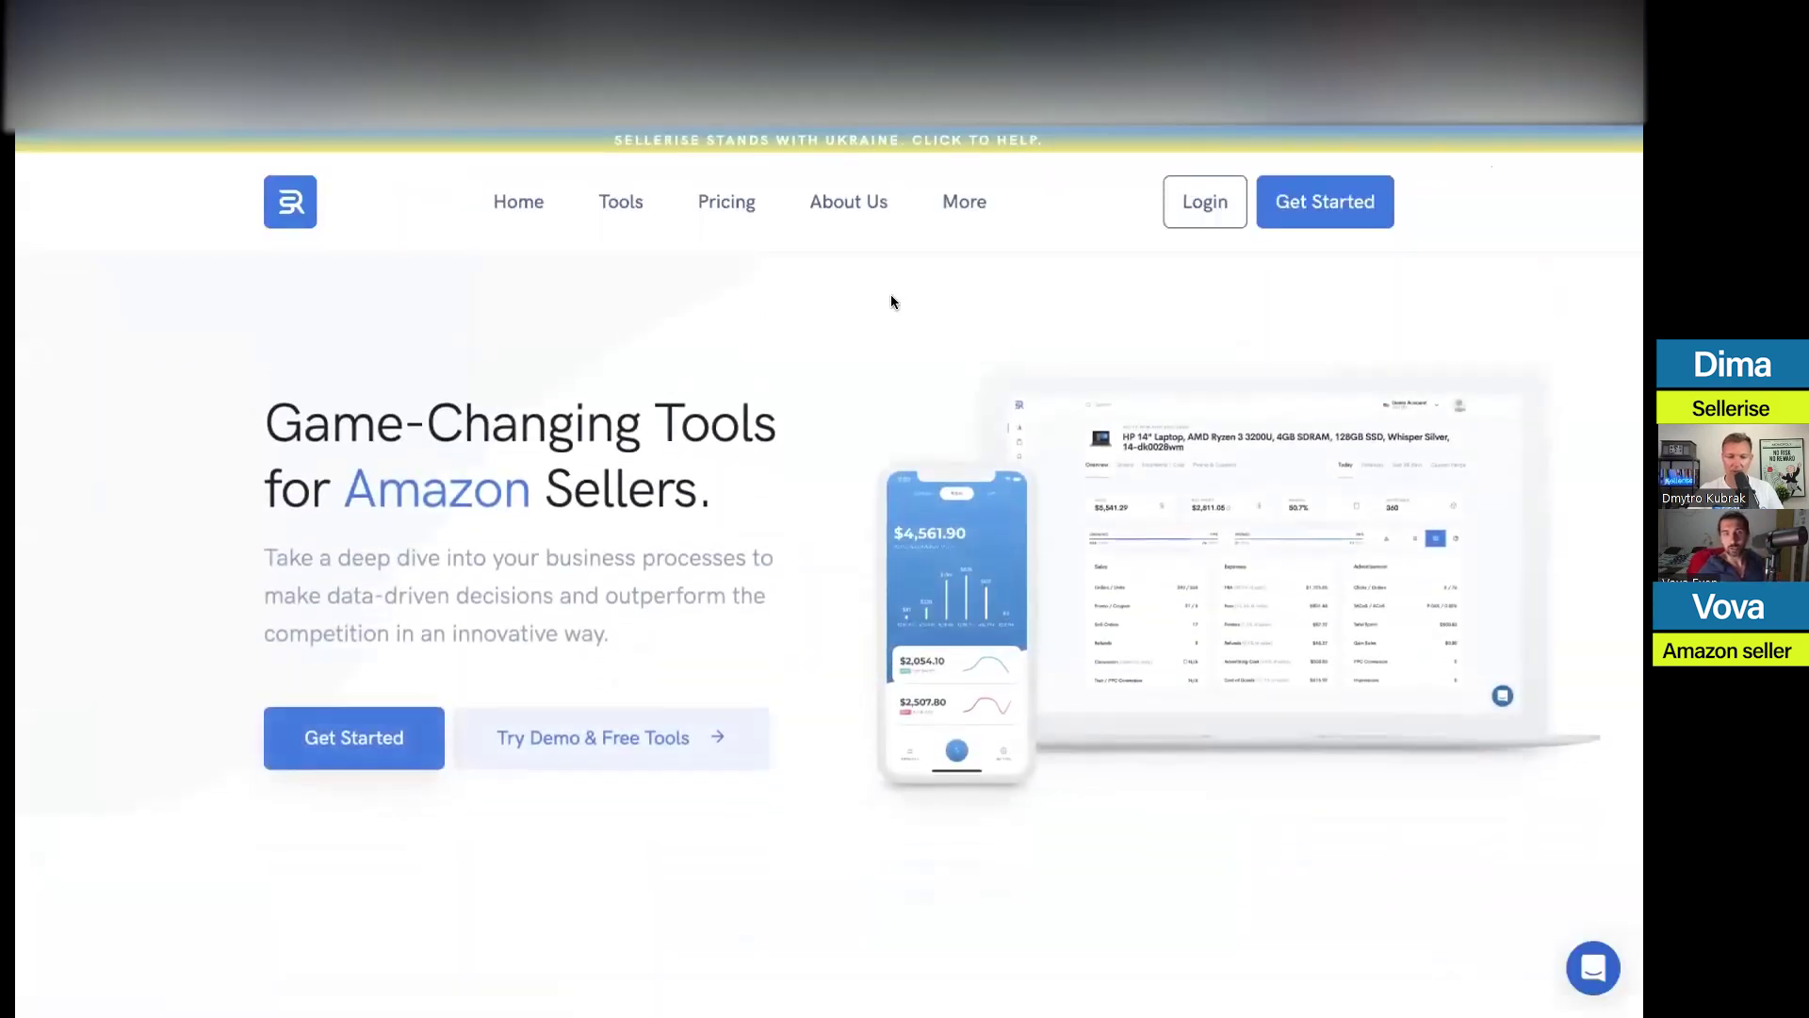
{"action": "left_click", "coordinate": [716, 202]}
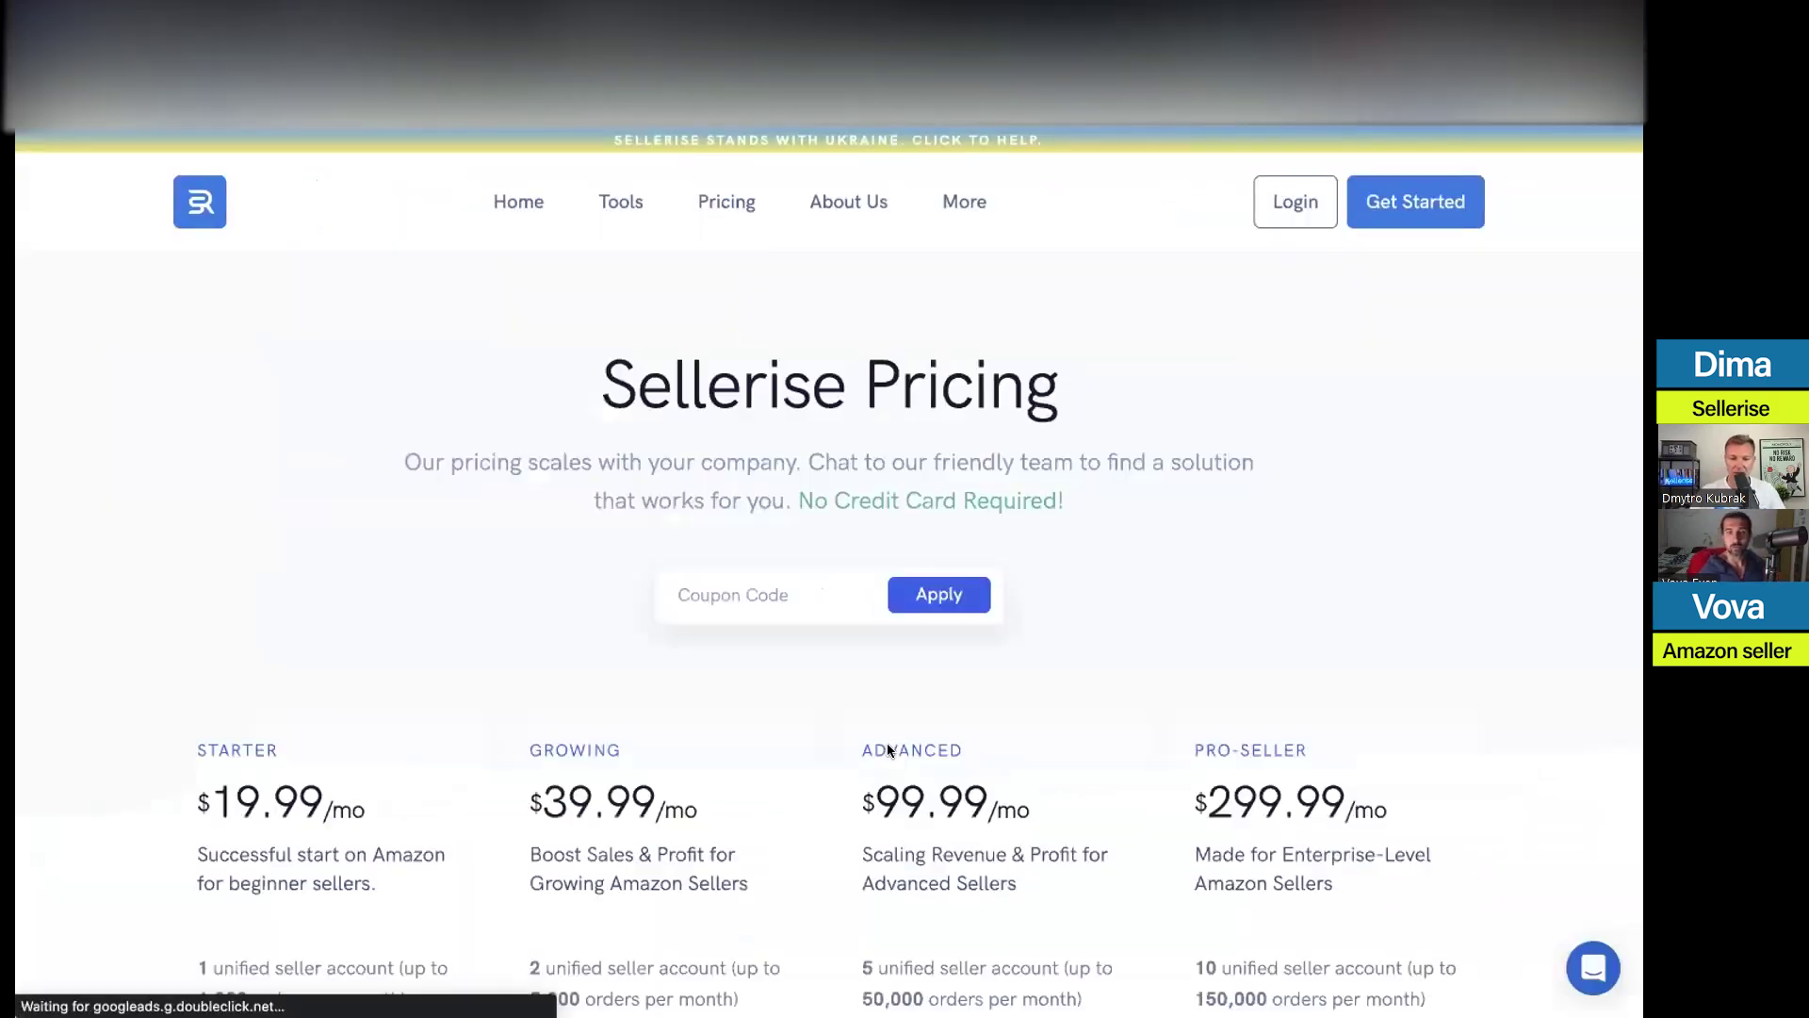
{"action": "scroll", "coordinate": [1451, 476], "scroll_direction": "down", "scroll_amount": 4}
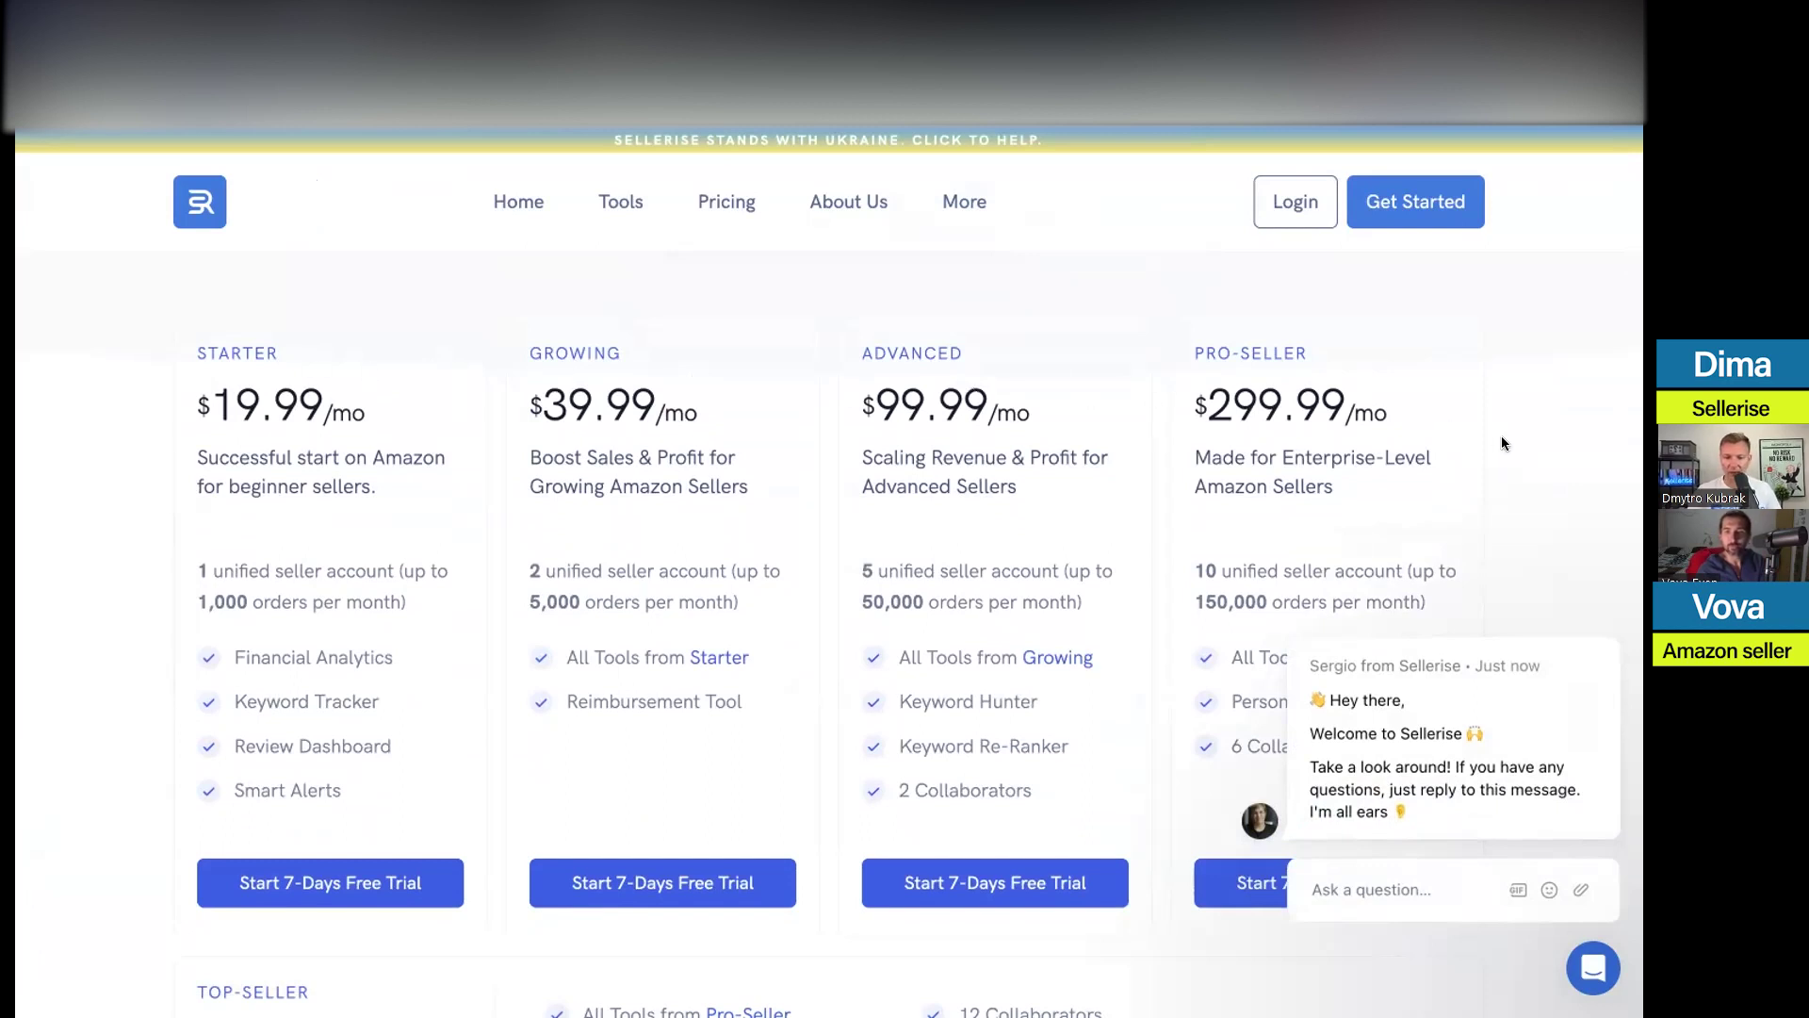
{"action": "scroll", "coordinate": [1506, 432], "scroll_direction": "down", "scroll_amount": 1}
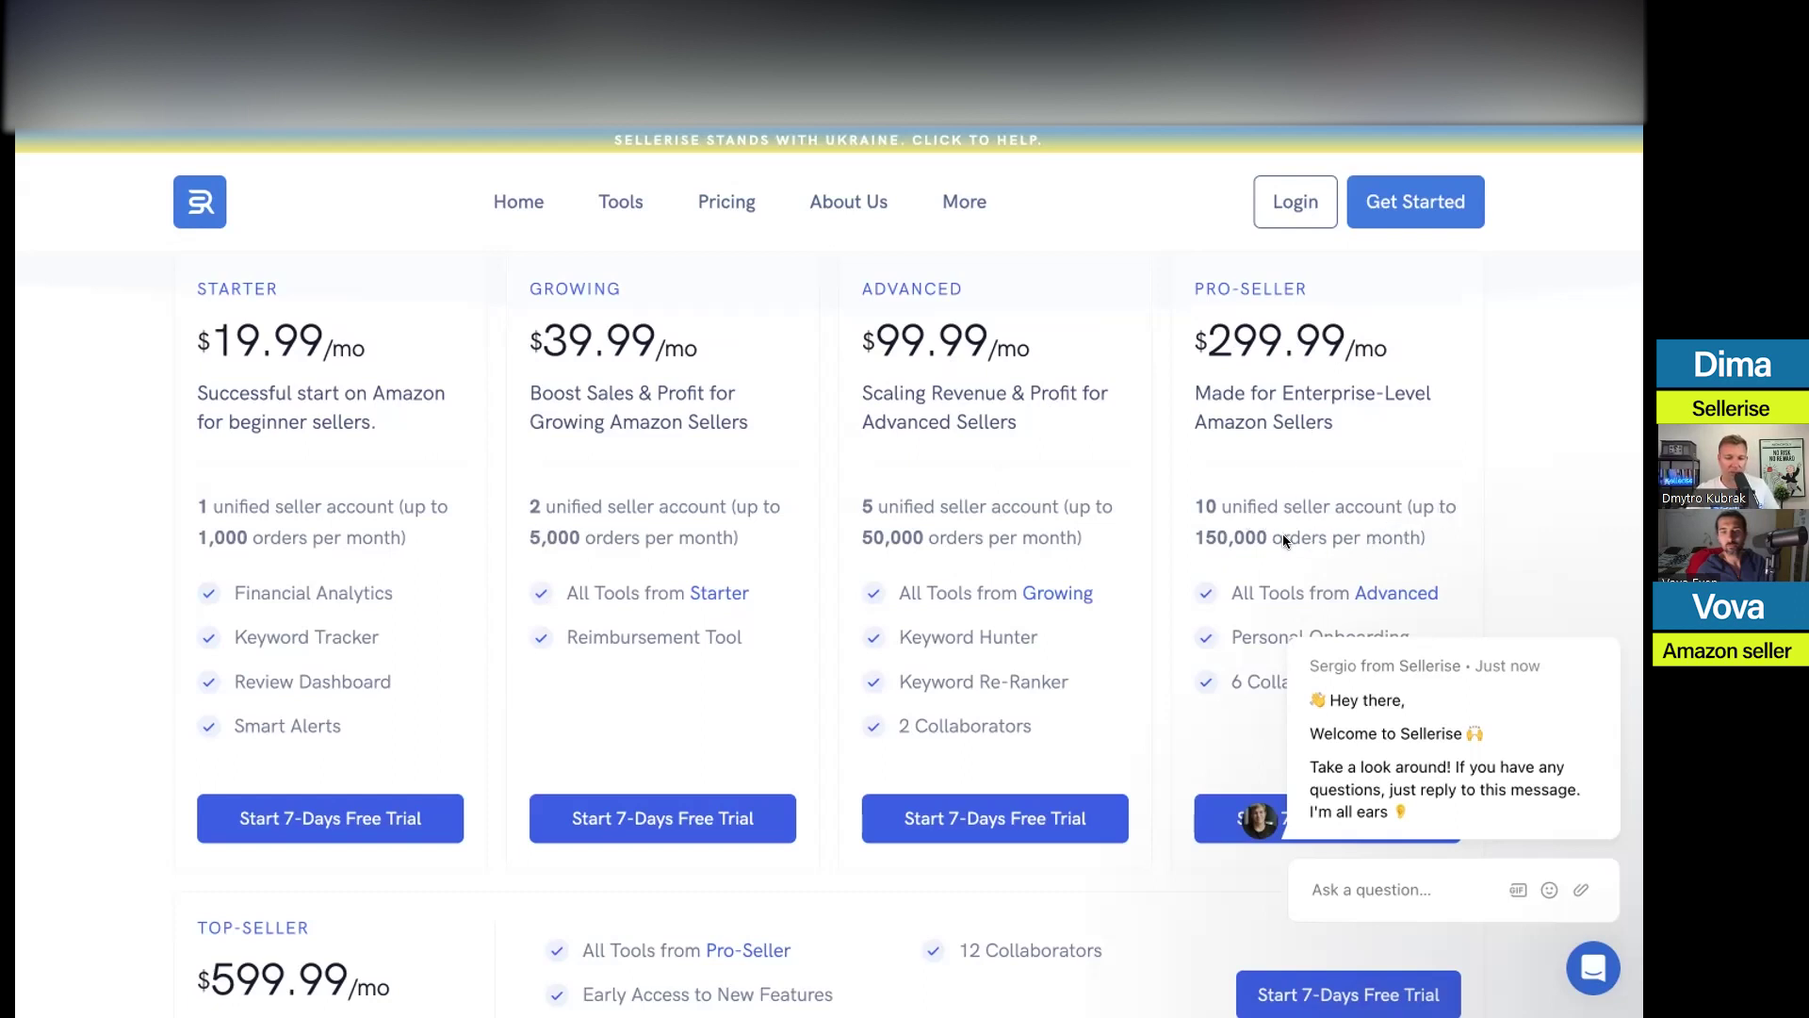
{"action": "left_click", "coordinate": [1606, 634]}
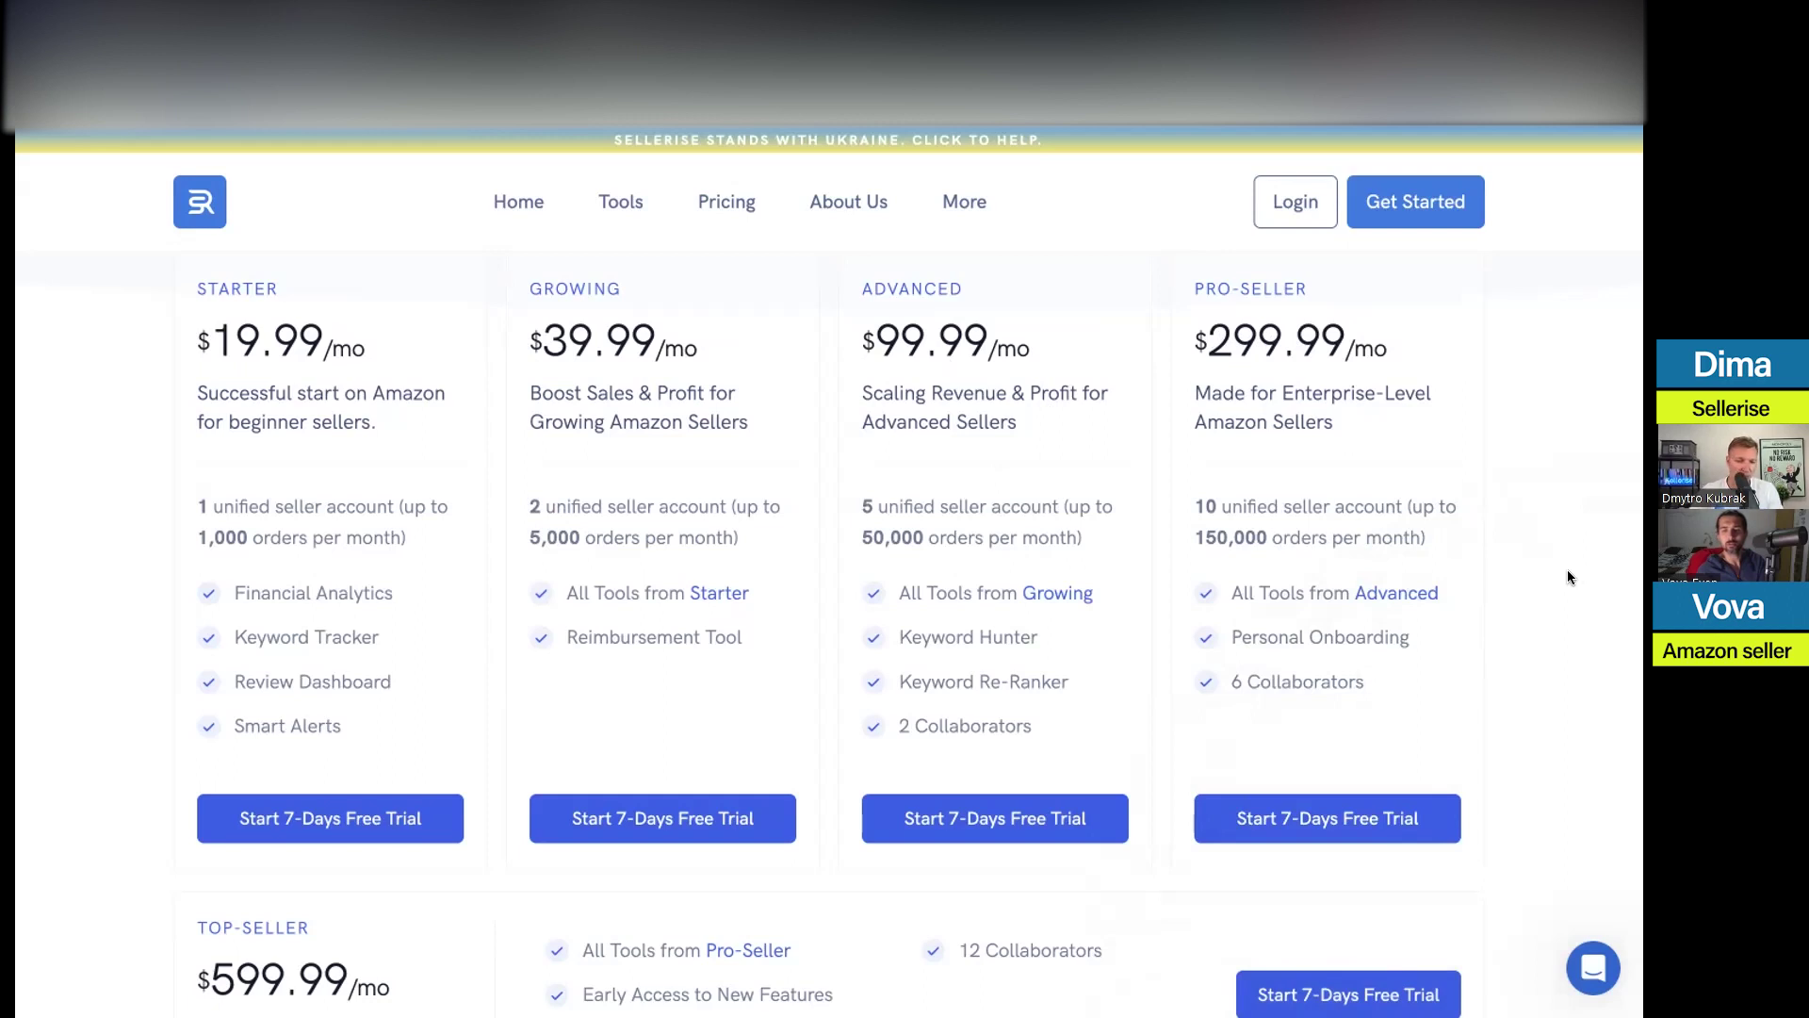
Examine the Advanced plan's price and the Growing plan's price, order limit and included tools
{"action": "left_click_drag", "start_coordinate": [874, 331], "coordinate": [996, 332]}
{"action": "left_click", "coordinate": [1051, 339]}
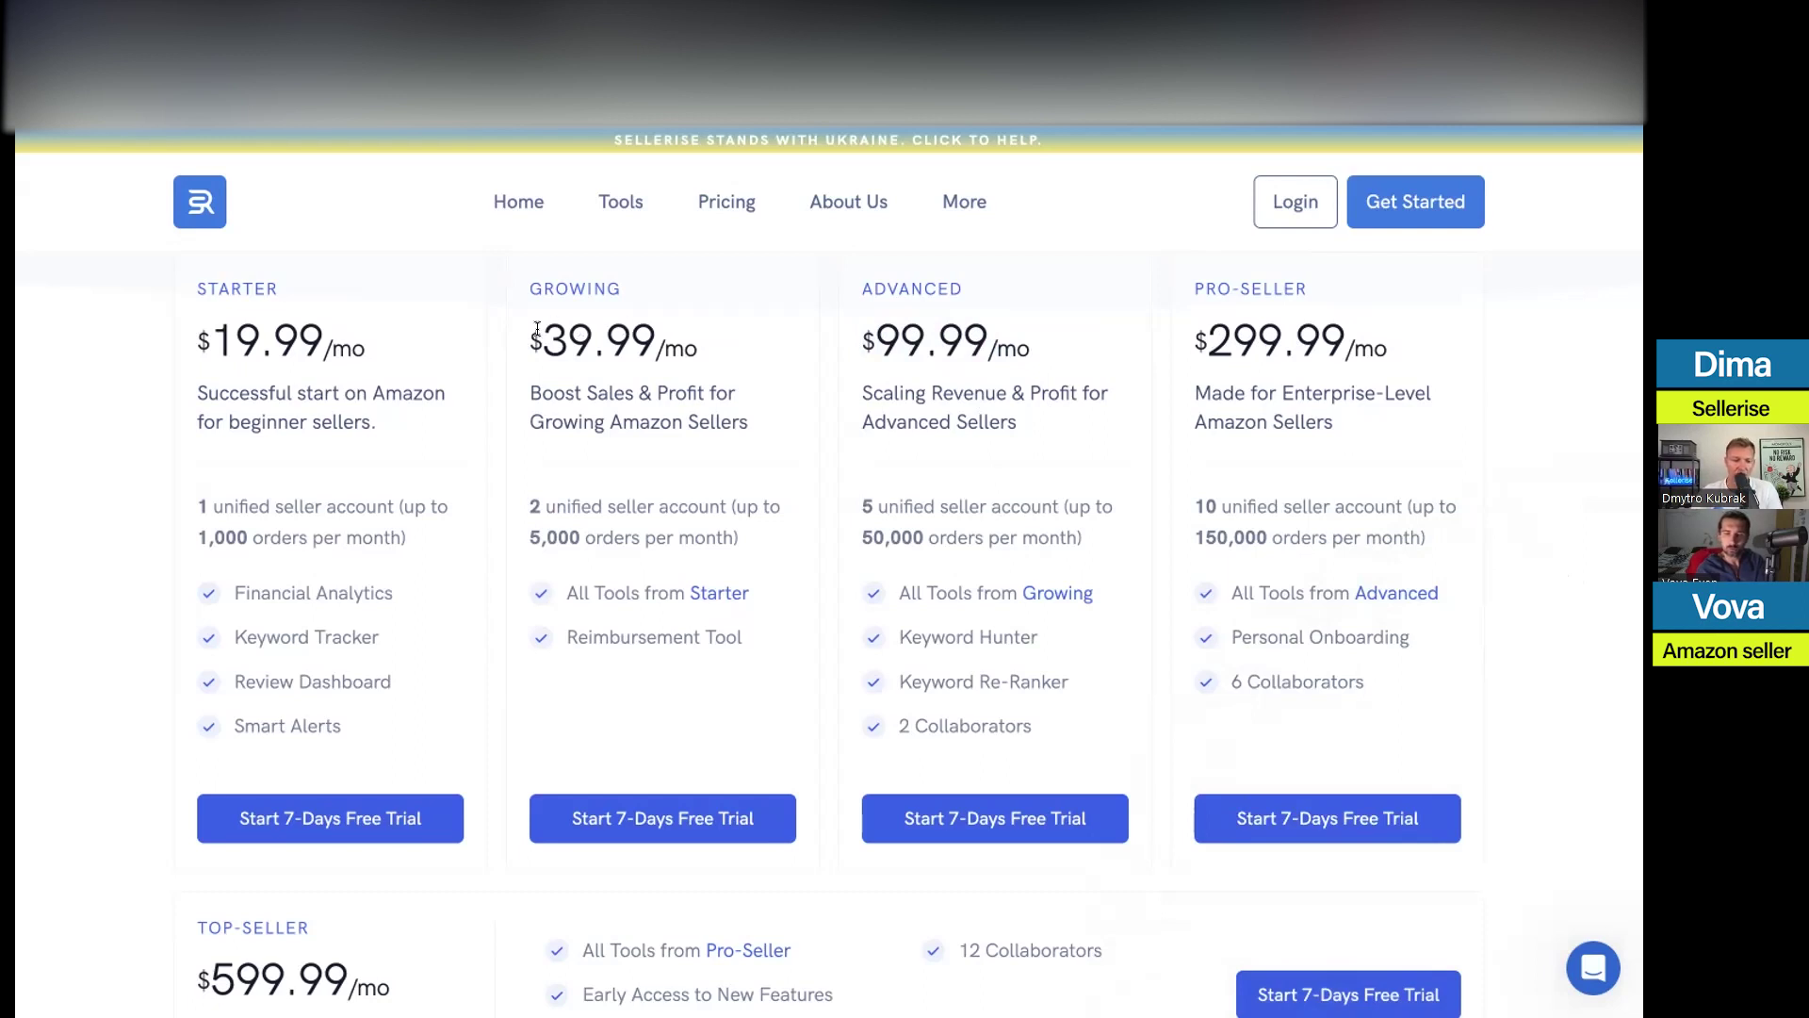
{"action": "left_click_drag", "start_coordinate": [536, 329], "coordinate": [698, 344]}
{"action": "left_click", "coordinate": [673, 441]}
{"action": "left_click_drag", "start_coordinate": [751, 640], "coordinate": [545, 339]}
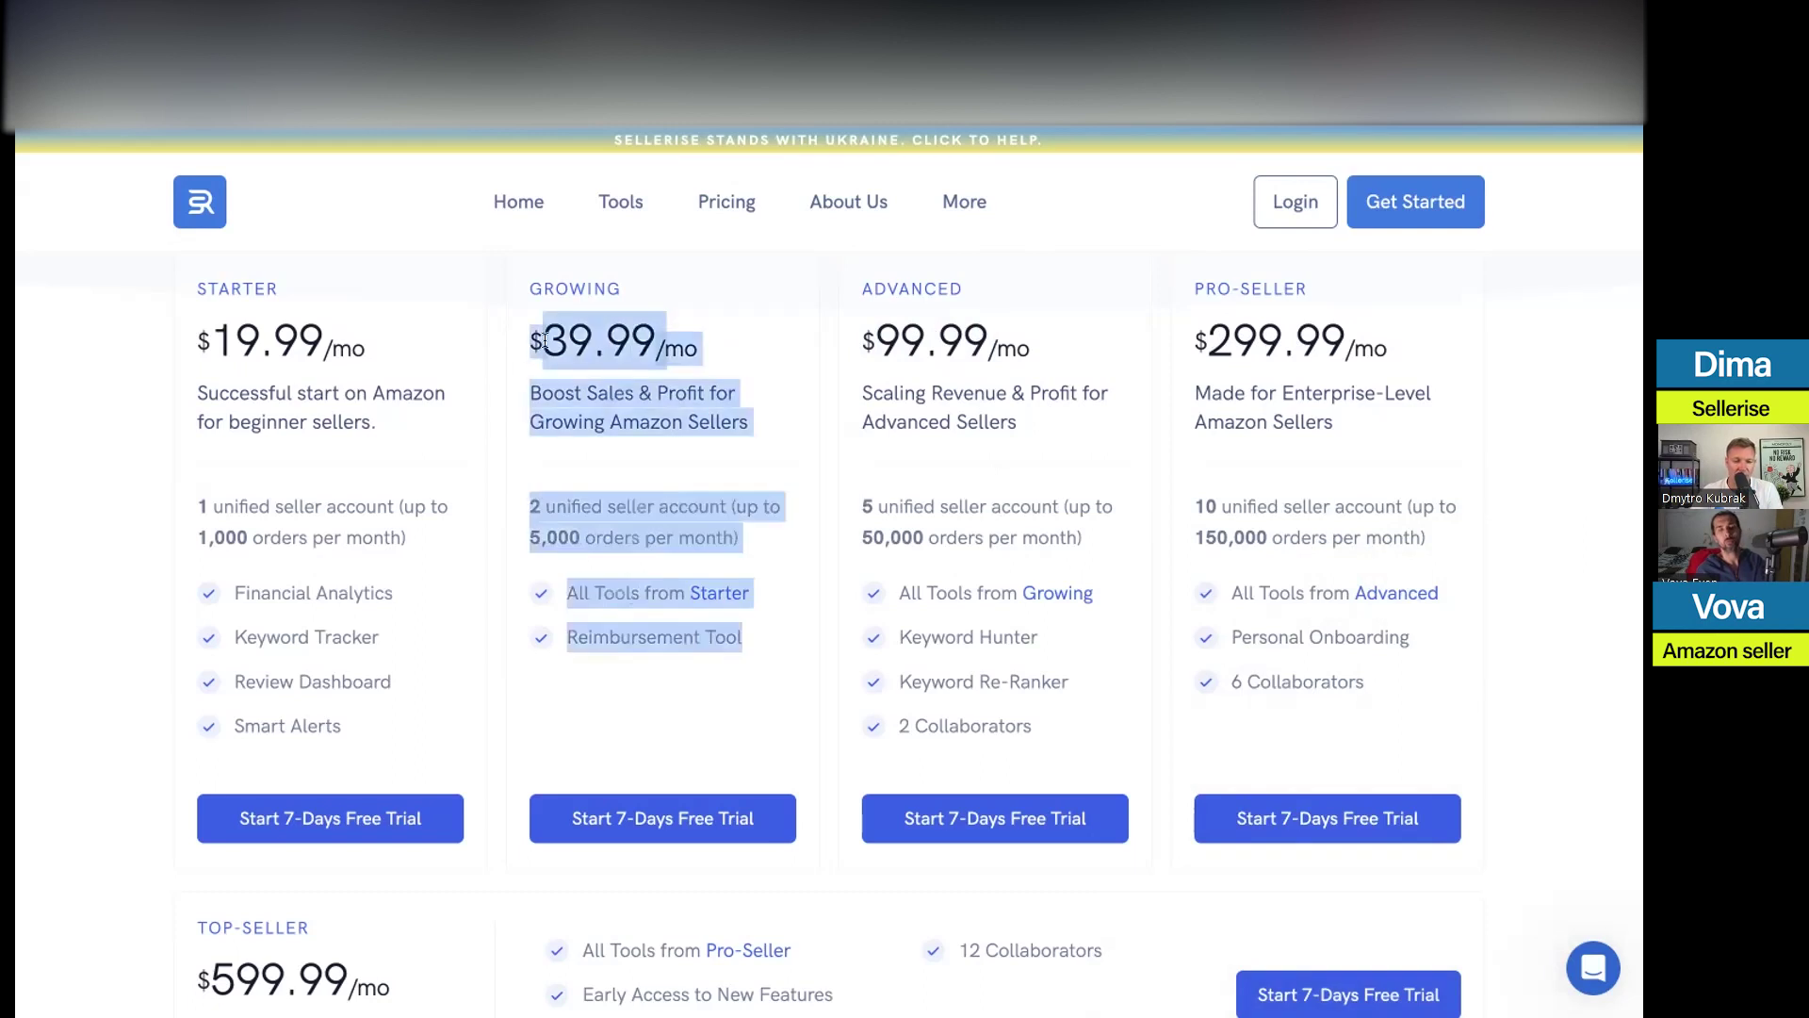
{"action": "left_click", "coordinate": [692, 475]}
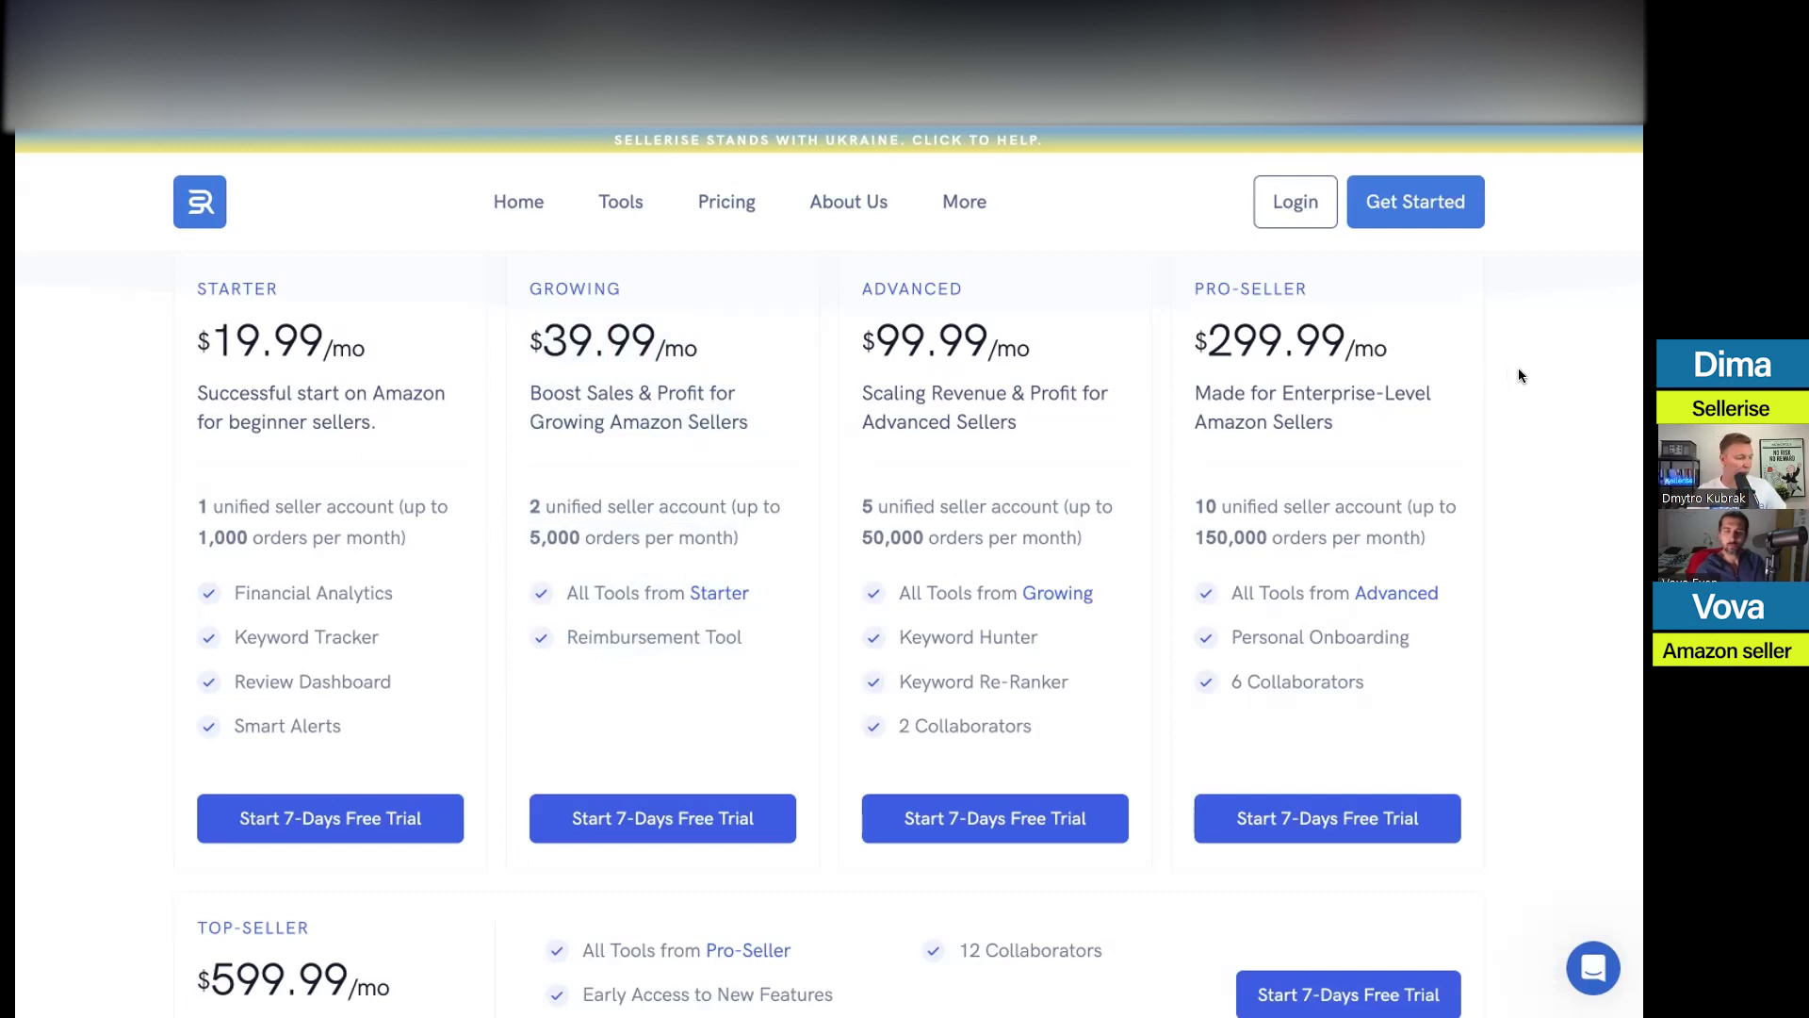
{"action": "scroll", "coordinate": [1485, 379], "scroll_direction": "up", "scroll_amount": 3}
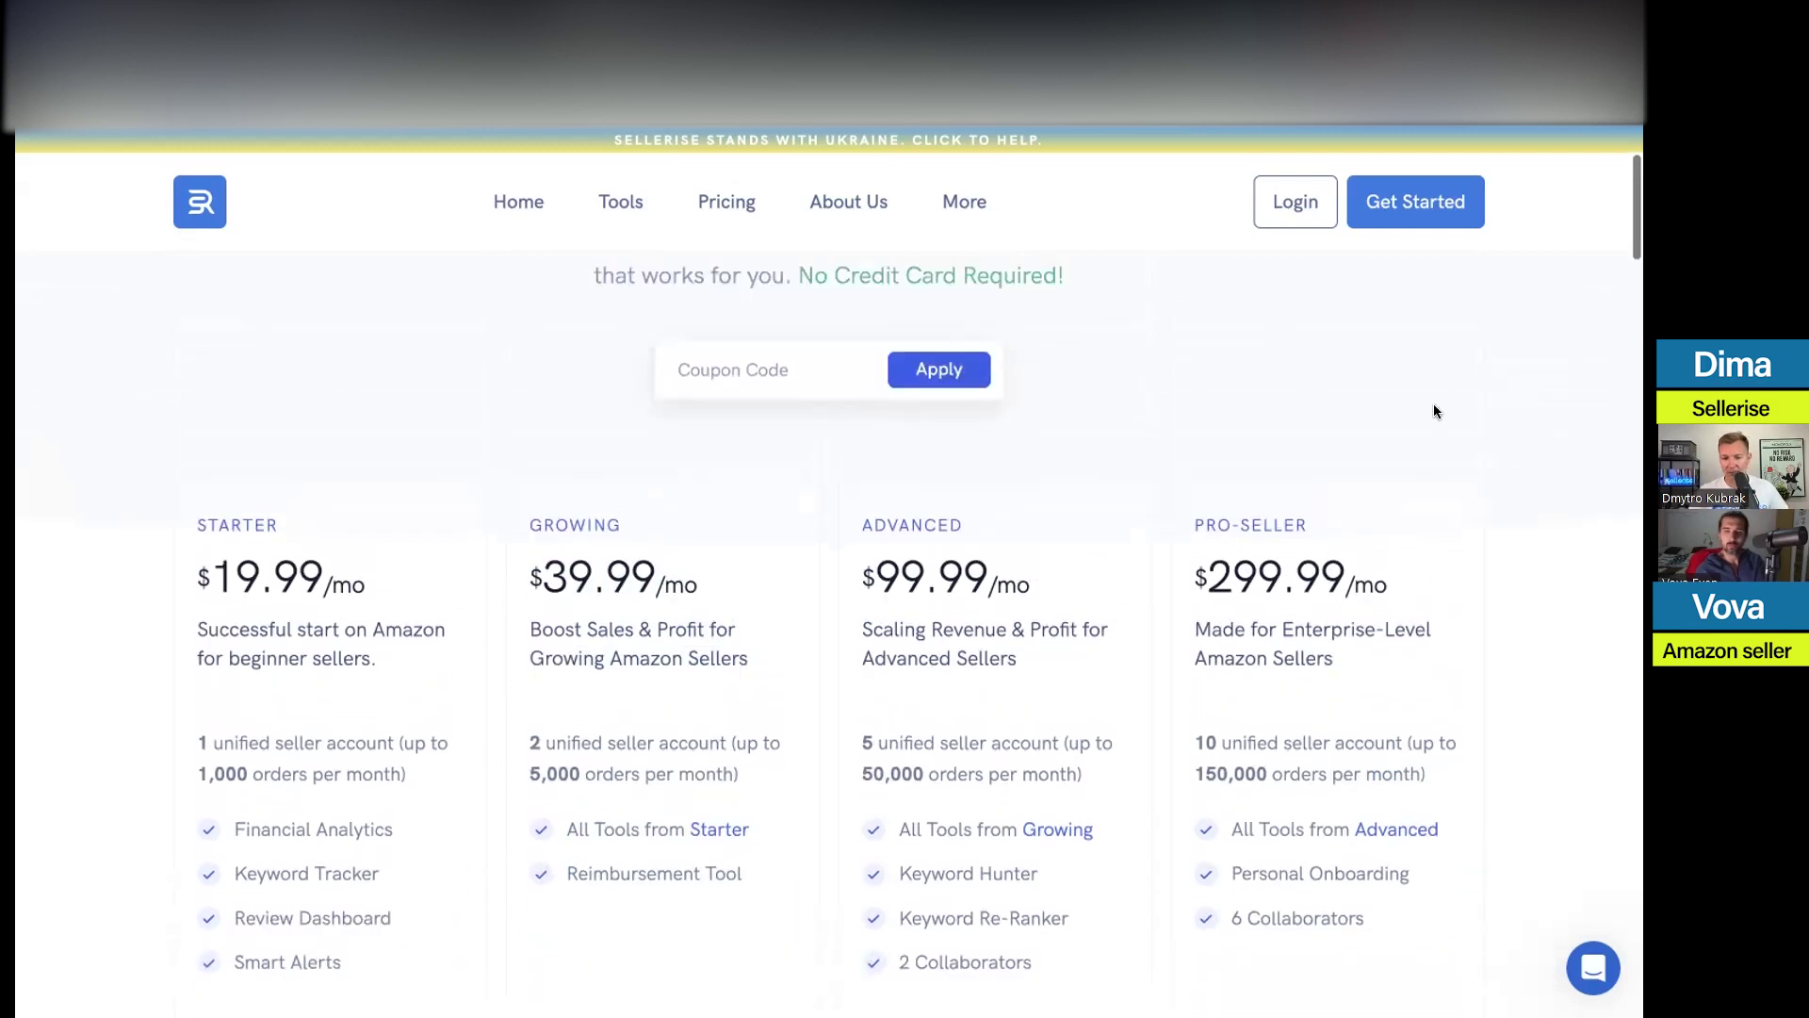
{"action": "scroll", "coordinate": [813, 460], "scroll_direction": "down", "scroll_amount": 2}
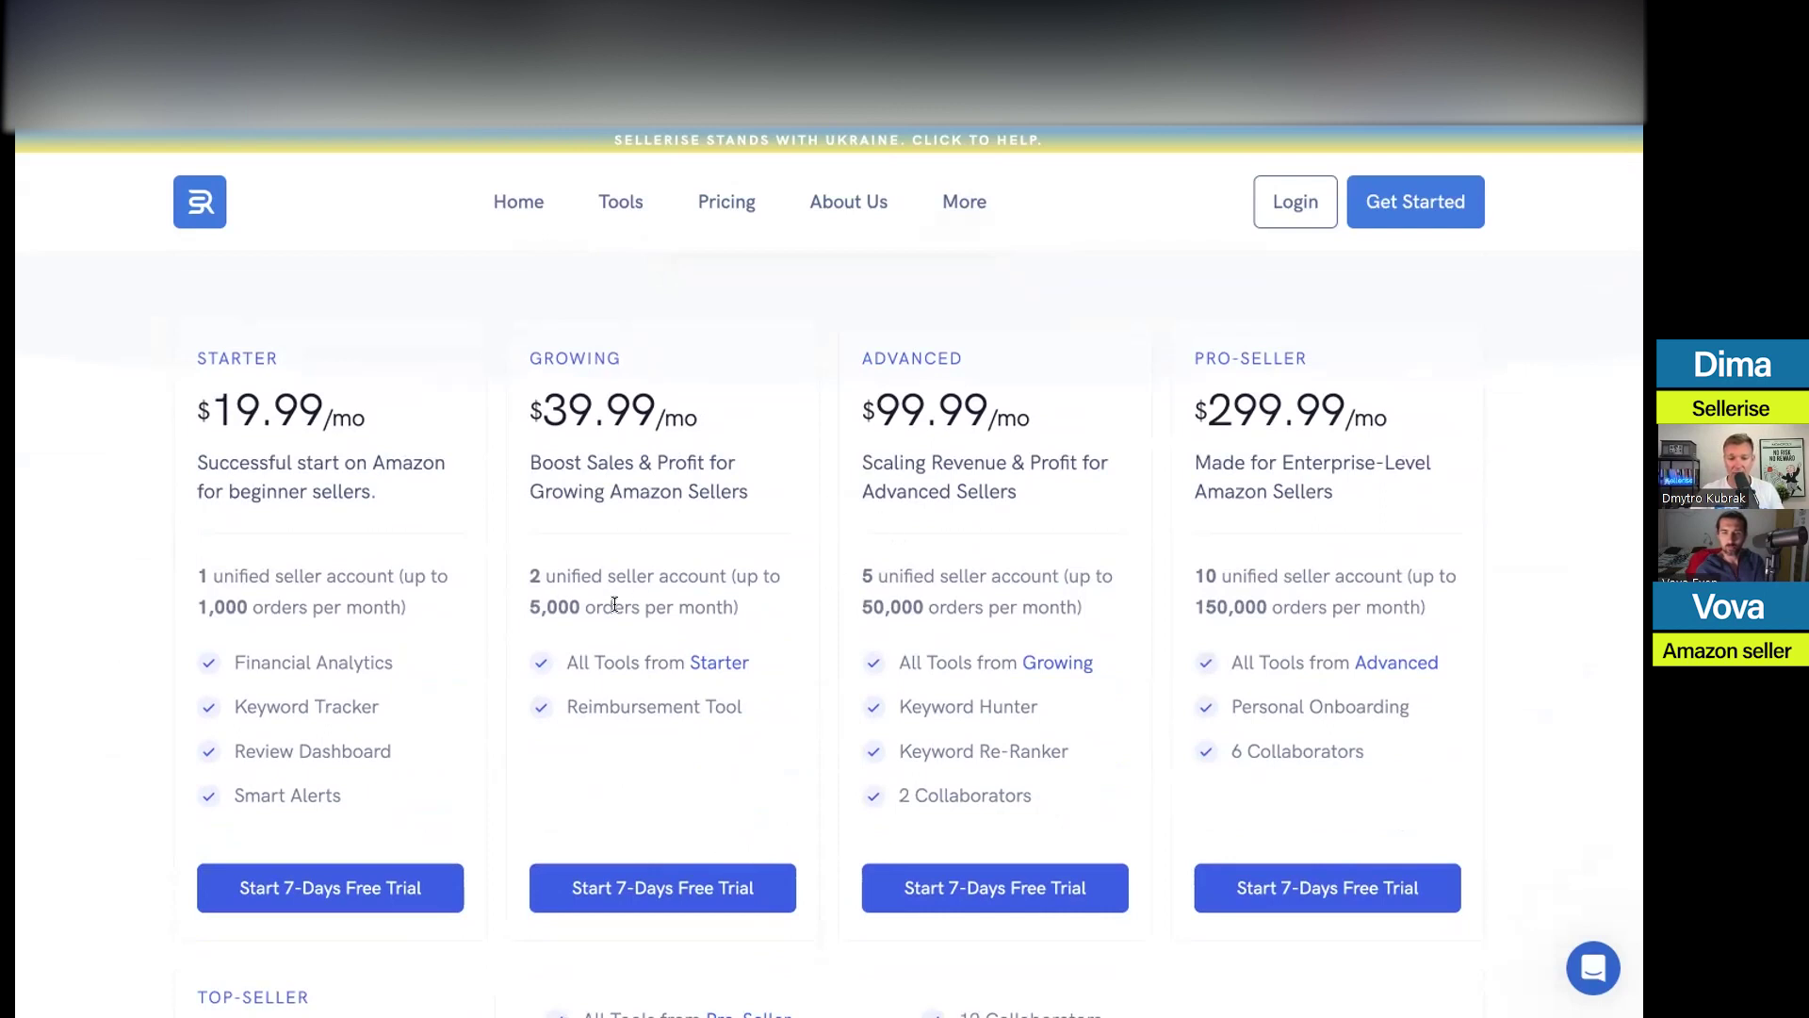
Highlight the Growing plan's monthly order limit and its monthly price on the plan cards
{"action": "double_click", "coordinate": [529, 604]}
{"action": "left_click_drag", "start_coordinate": [529, 604], "coordinate": [737, 609]}
{"action": "left_click", "coordinate": [741, 617]}
{"action": "left_click_drag", "start_coordinate": [529, 599], "coordinate": [760, 604]}
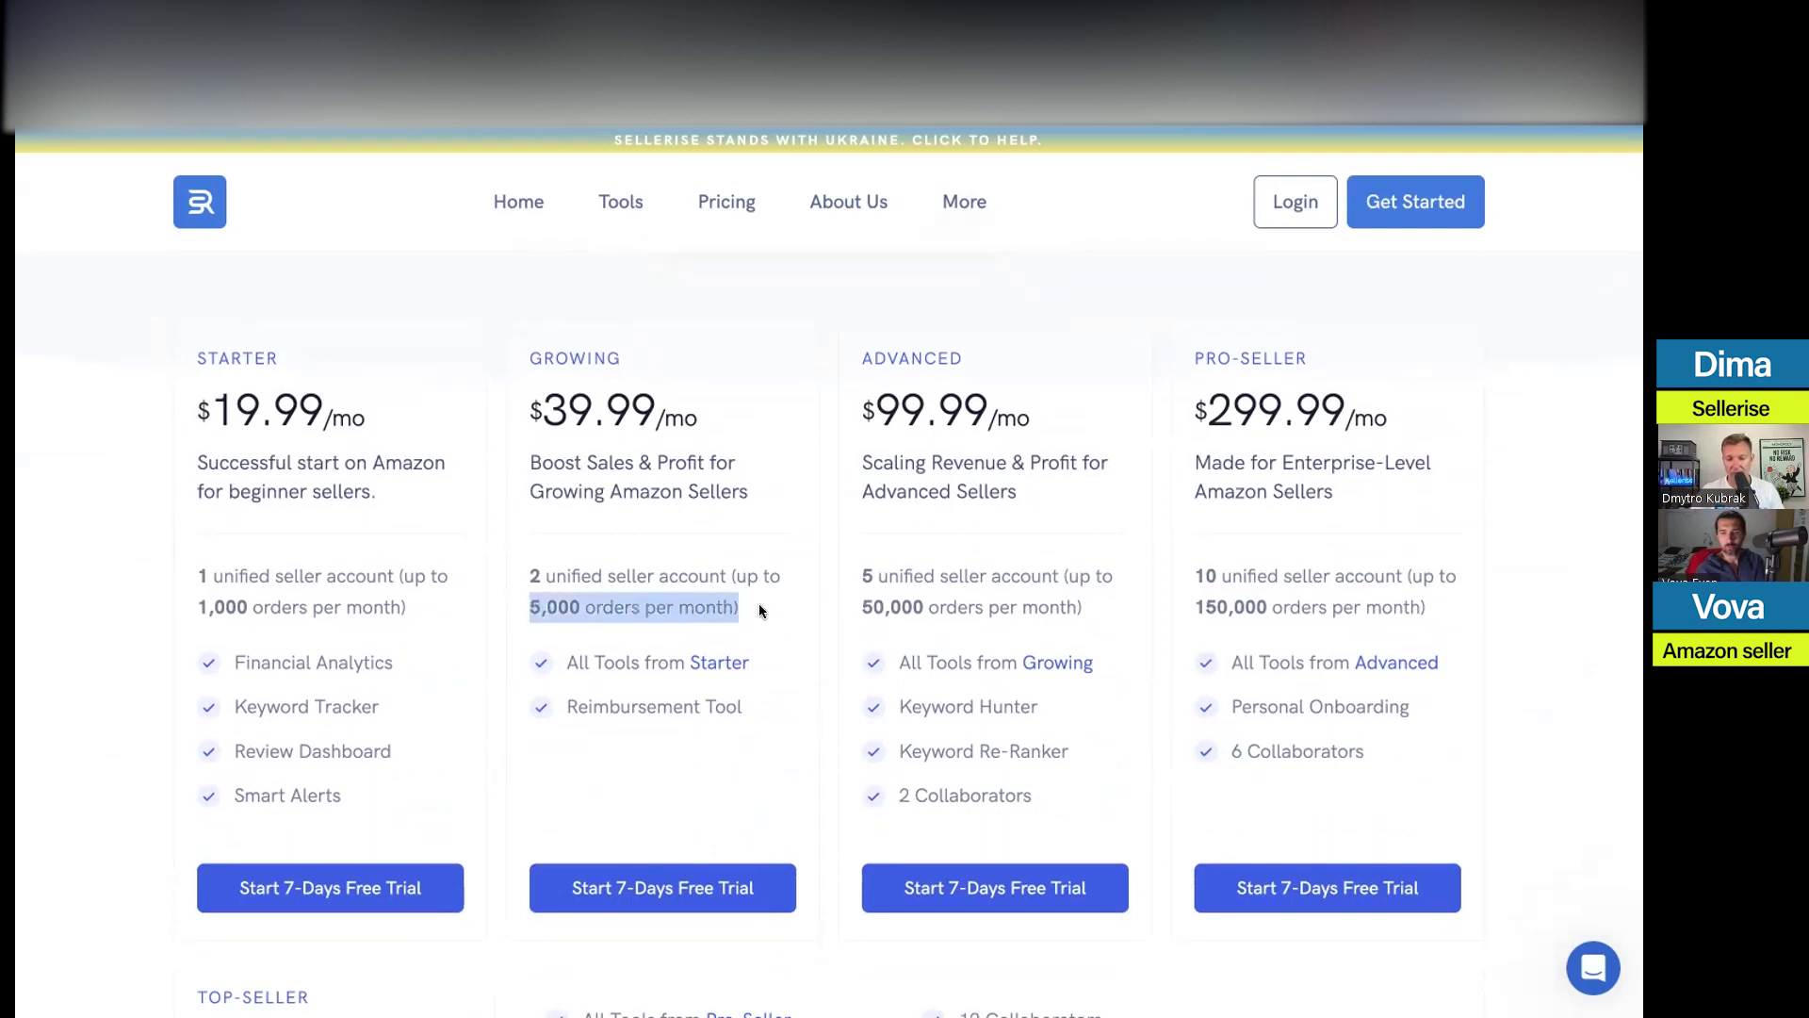
{"action": "left_click", "coordinate": [759, 603]}
{"action": "left_click_drag", "start_coordinate": [534, 409], "coordinate": [664, 413]}
{"action": "left_click", "coordinate": [665, 413]}
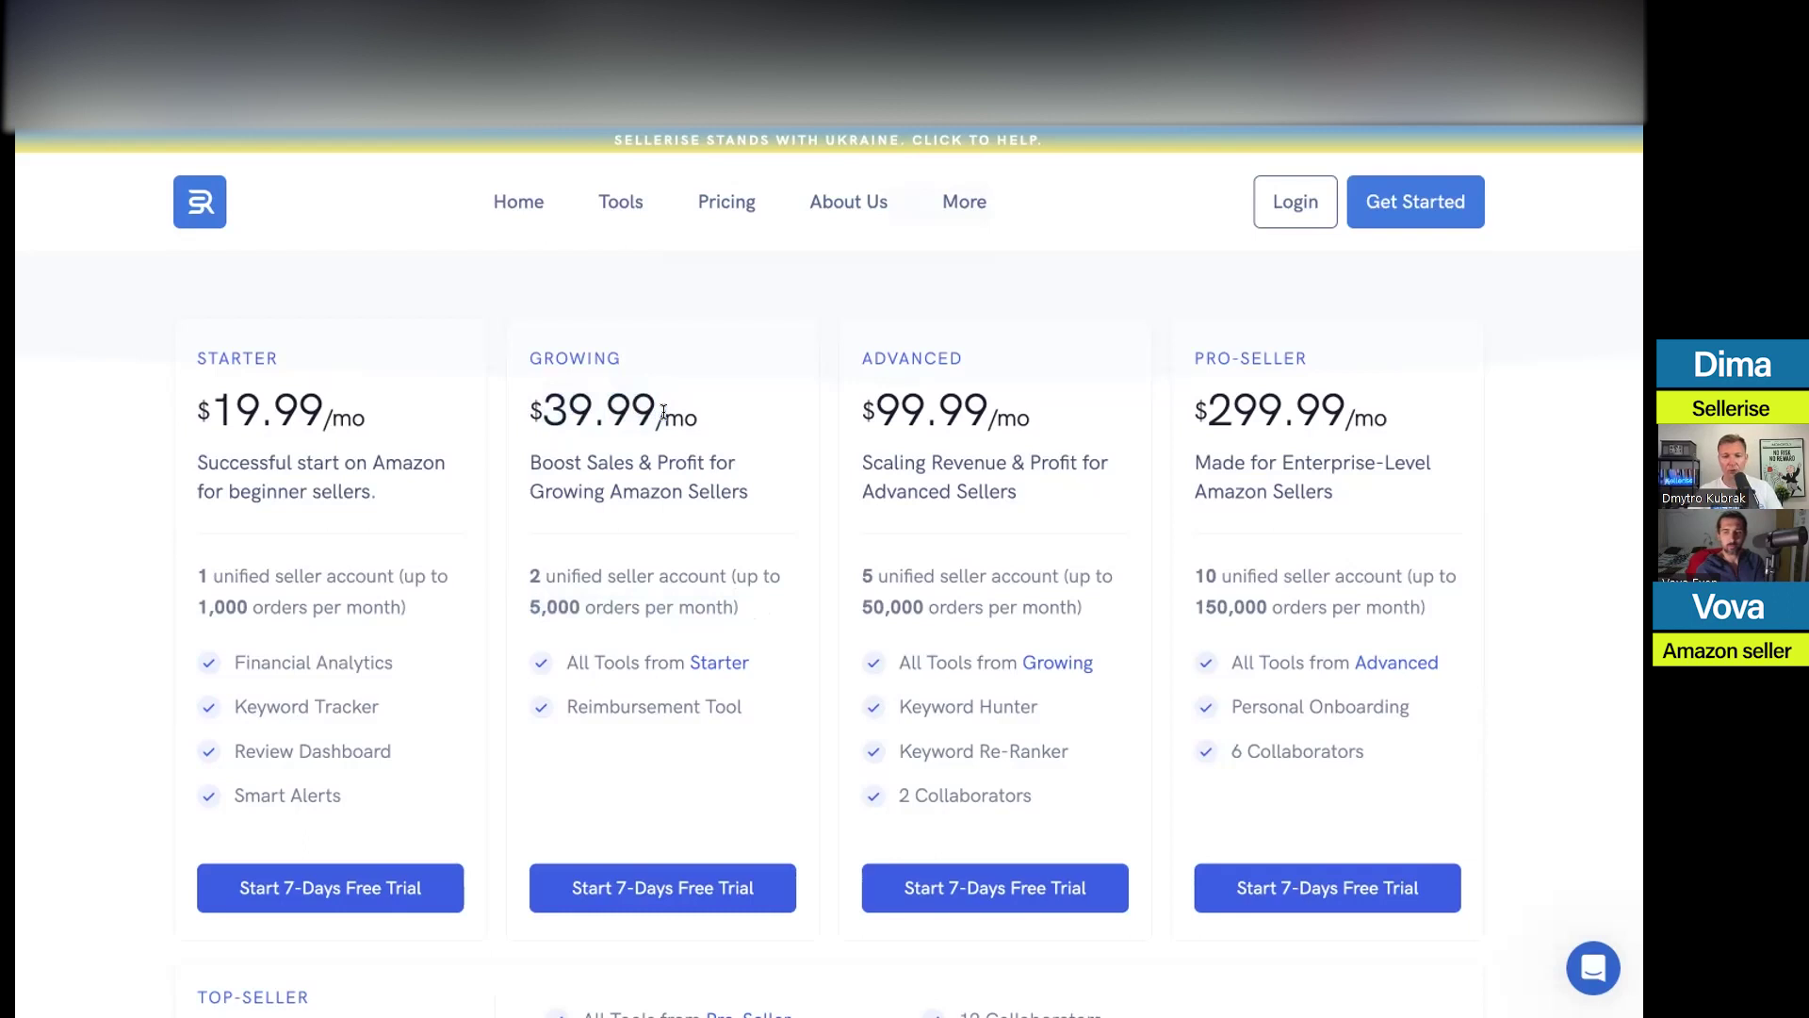
Find the subscription add-ons table below the plan comparison and check the amount and price of Extra Orders
{"action": "scroll", "coordinate": [737, 407], "scroll_direction": "down", "scroll_amount": 9}
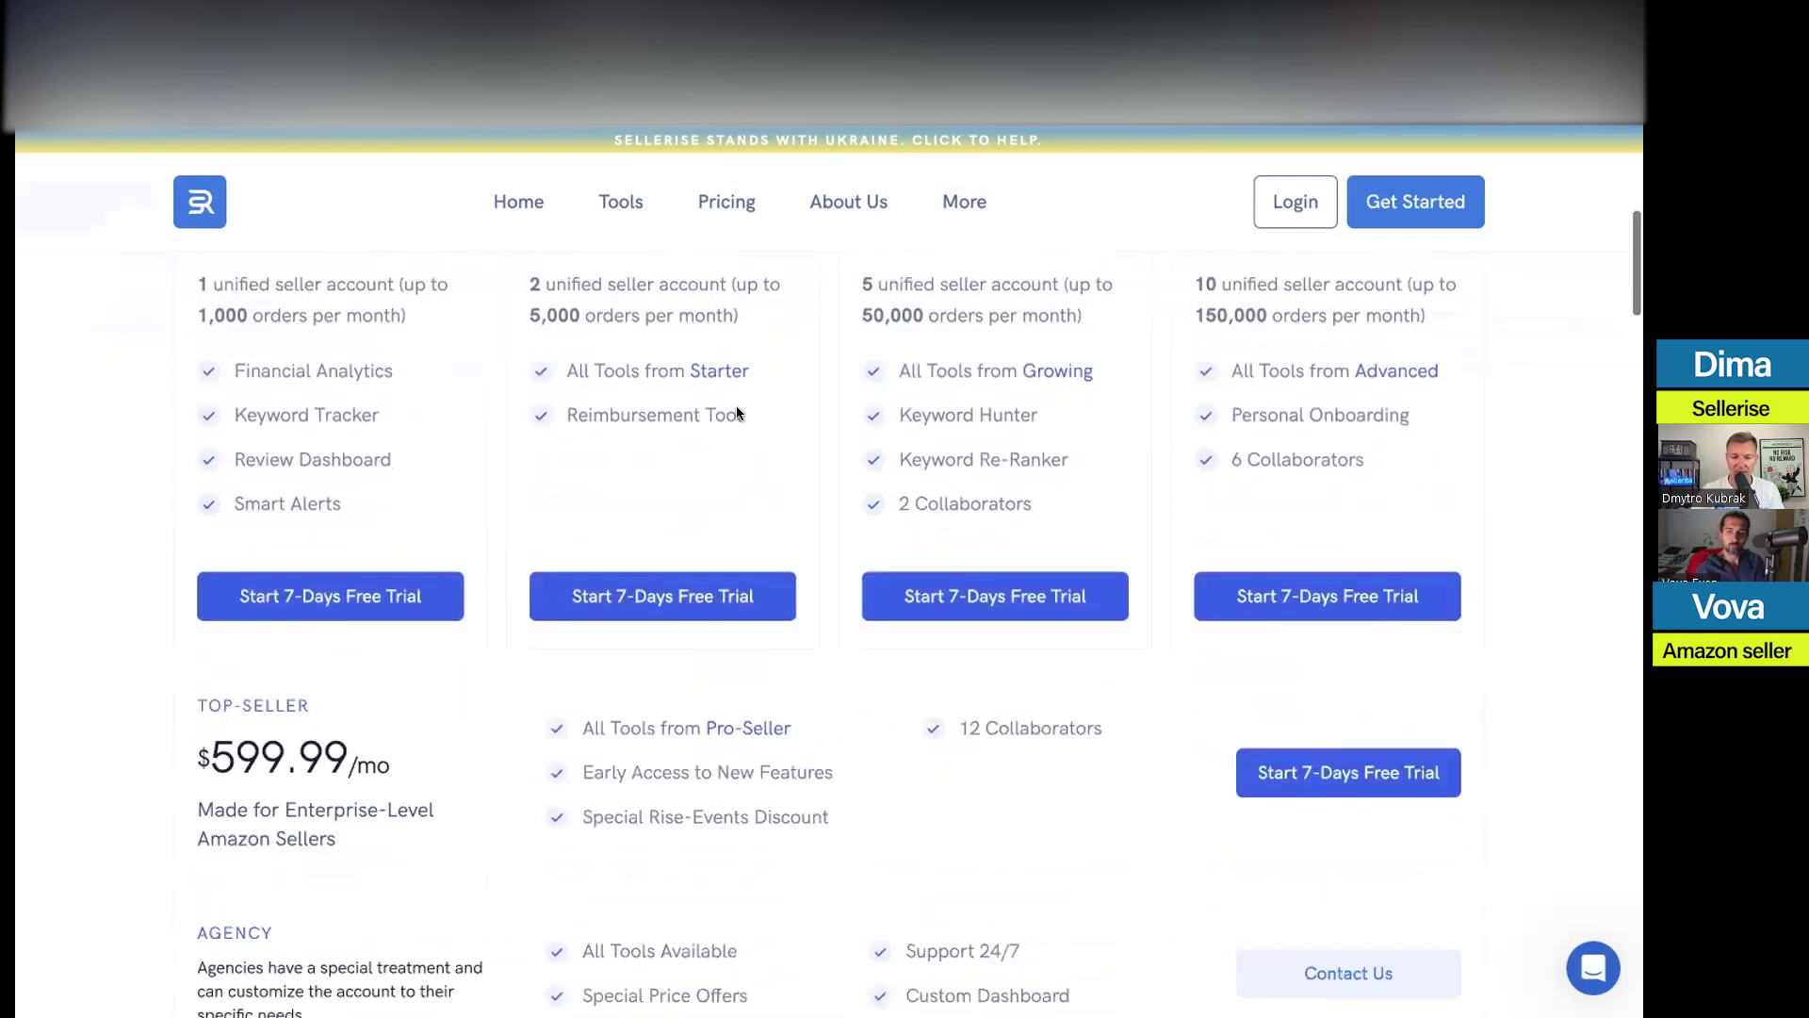
{"action": "scroll", "coordinate": [833, 415], "scroll_direction": "down", "scroll_amount": 8}
{"action": "scroll", "coordinate": [993, 522], "scroll_direction": "up", "scroll_amount": 2}
{"action": "scroll", "coordinate": [961, 518], "scroll_direction": "down", "scroll_amount": 5}
{"action": "scroll", "coordinate": [950, 516], "scroll_direction": "down", "scroll_amount": 18}
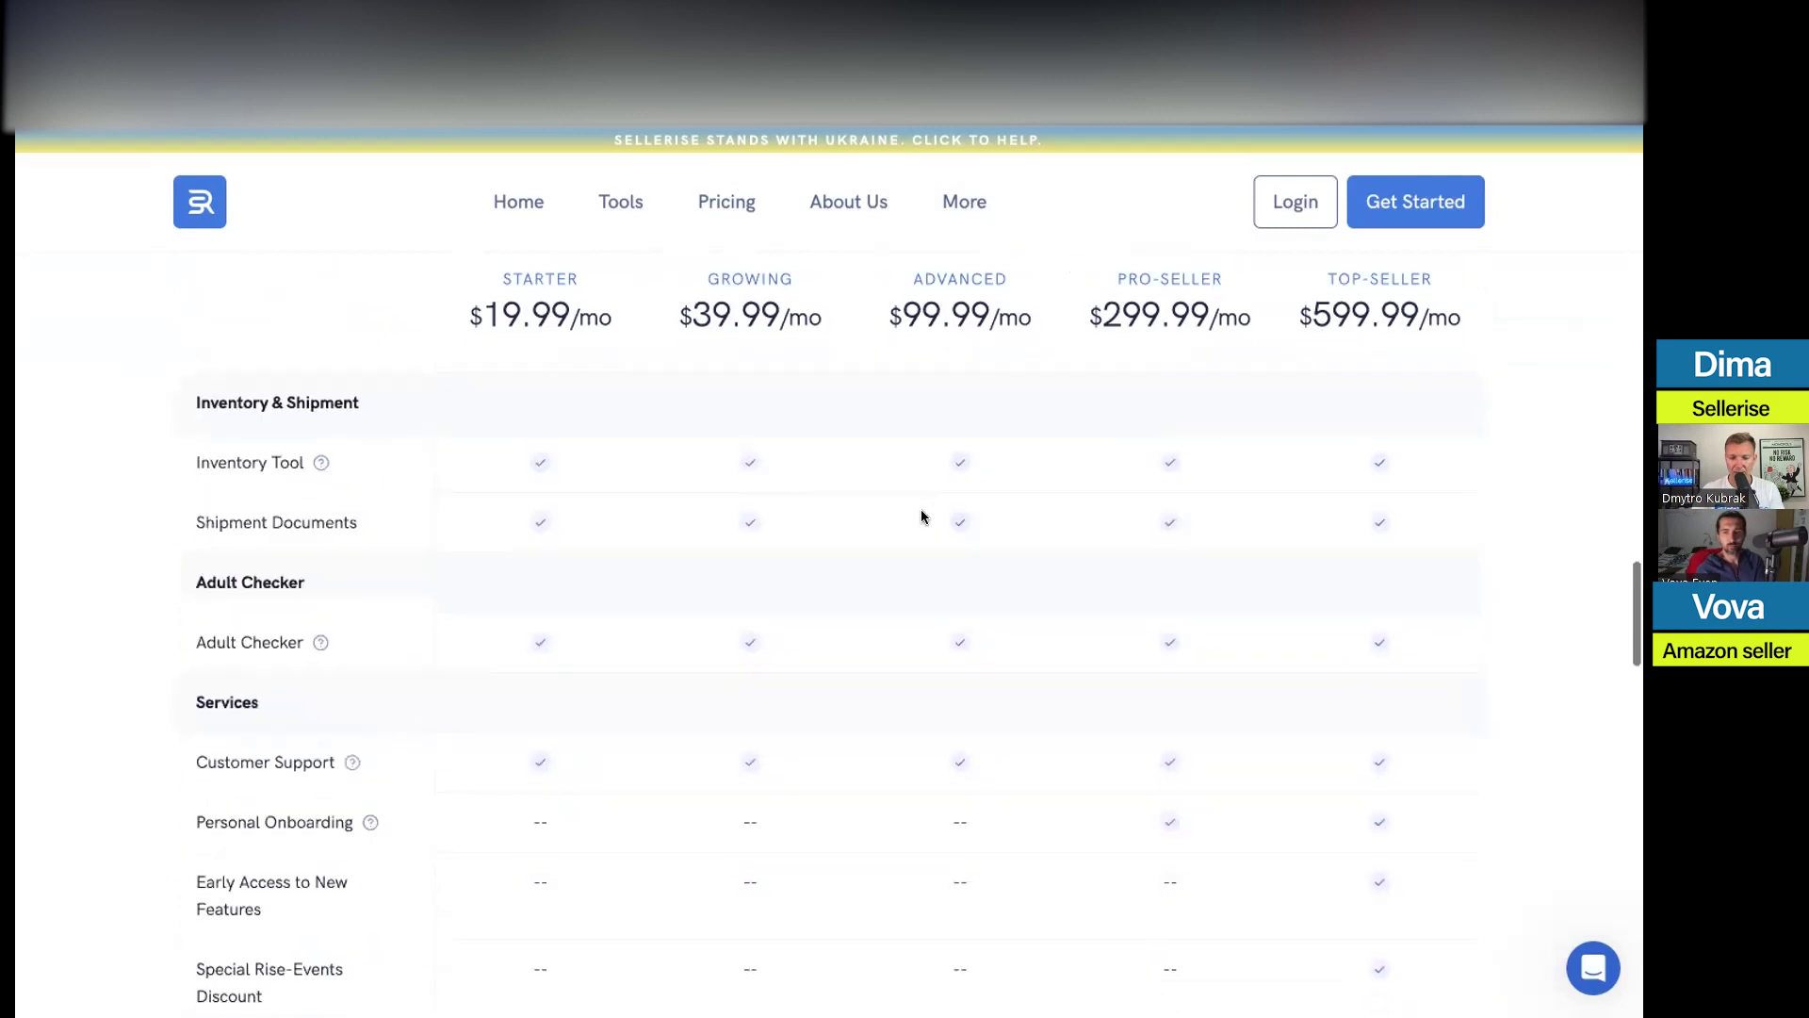
{"action": "scroll", "coordinate": [914, 517], "scroll_direction": "down", "scroll_amount": 5}
{"action": "scroll", "coordinate": [945, 505], "scroll_direction": "up", "scroll_amount": 3}
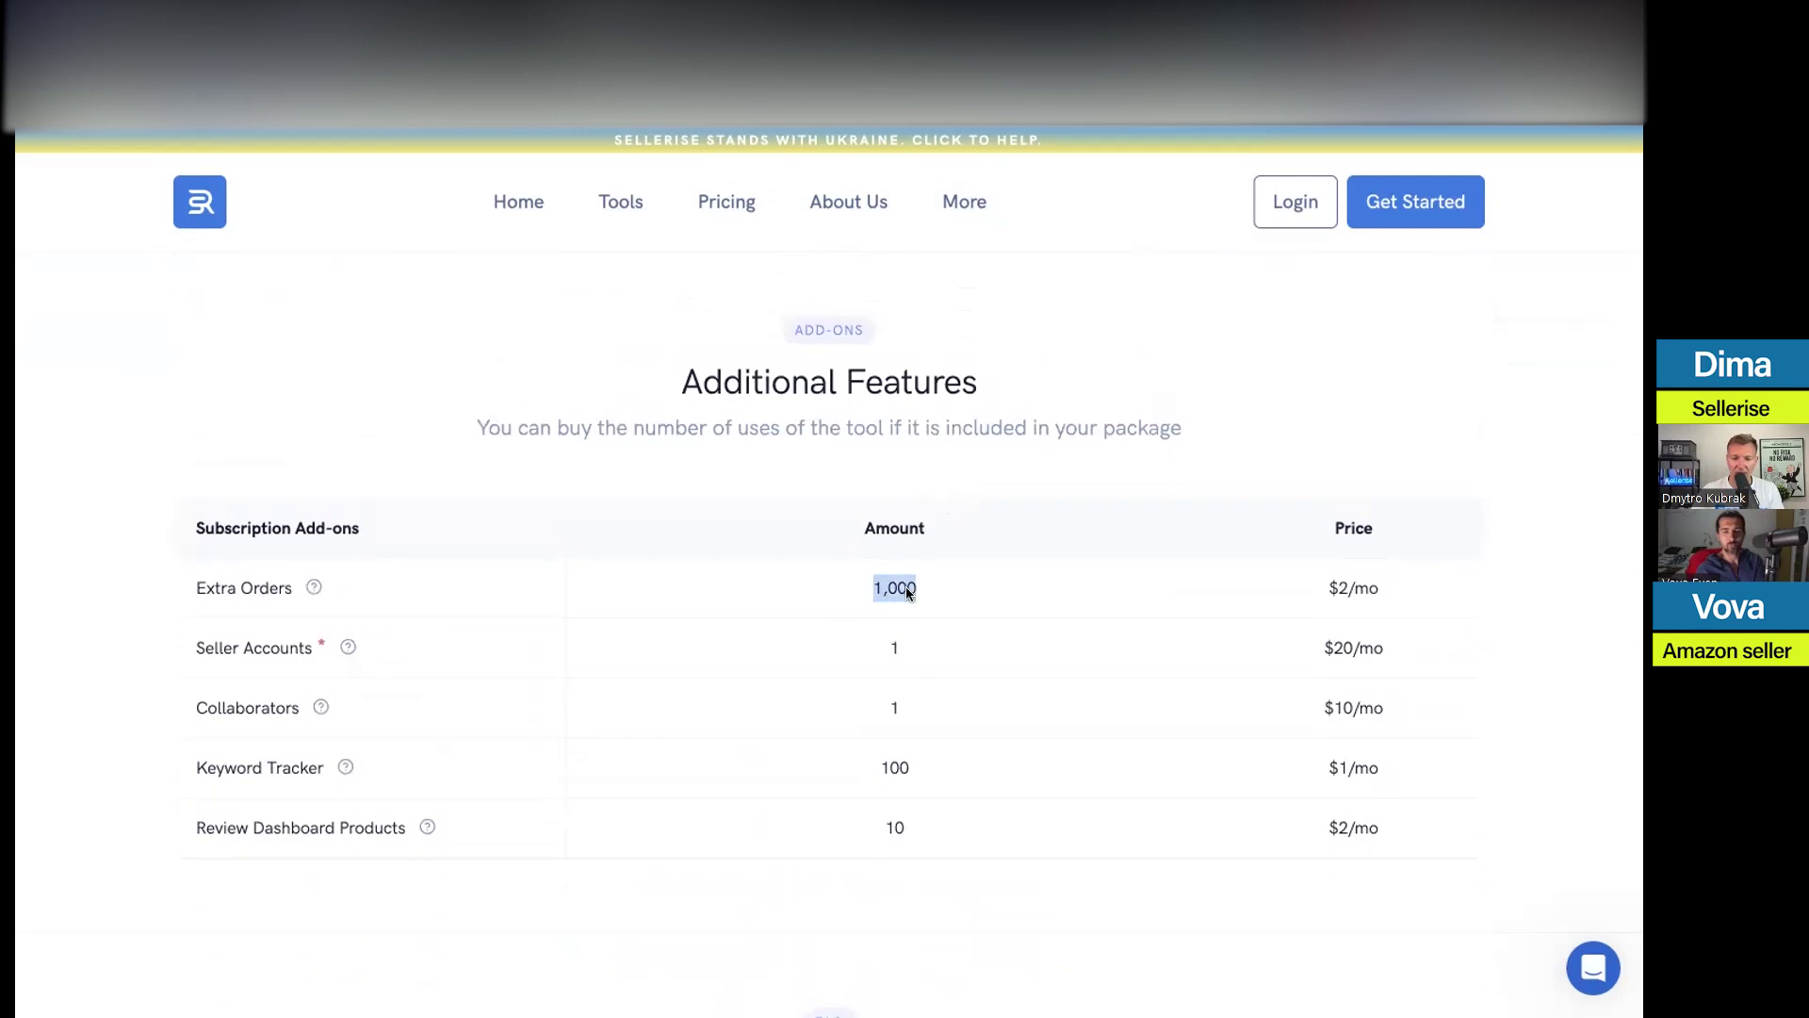
{"action": "left_click_drag", "start_coordinate": [1336, 586], "coordinate": [1365, 582]}
{"action": "left_click", "coordinate": [1206, 600]}
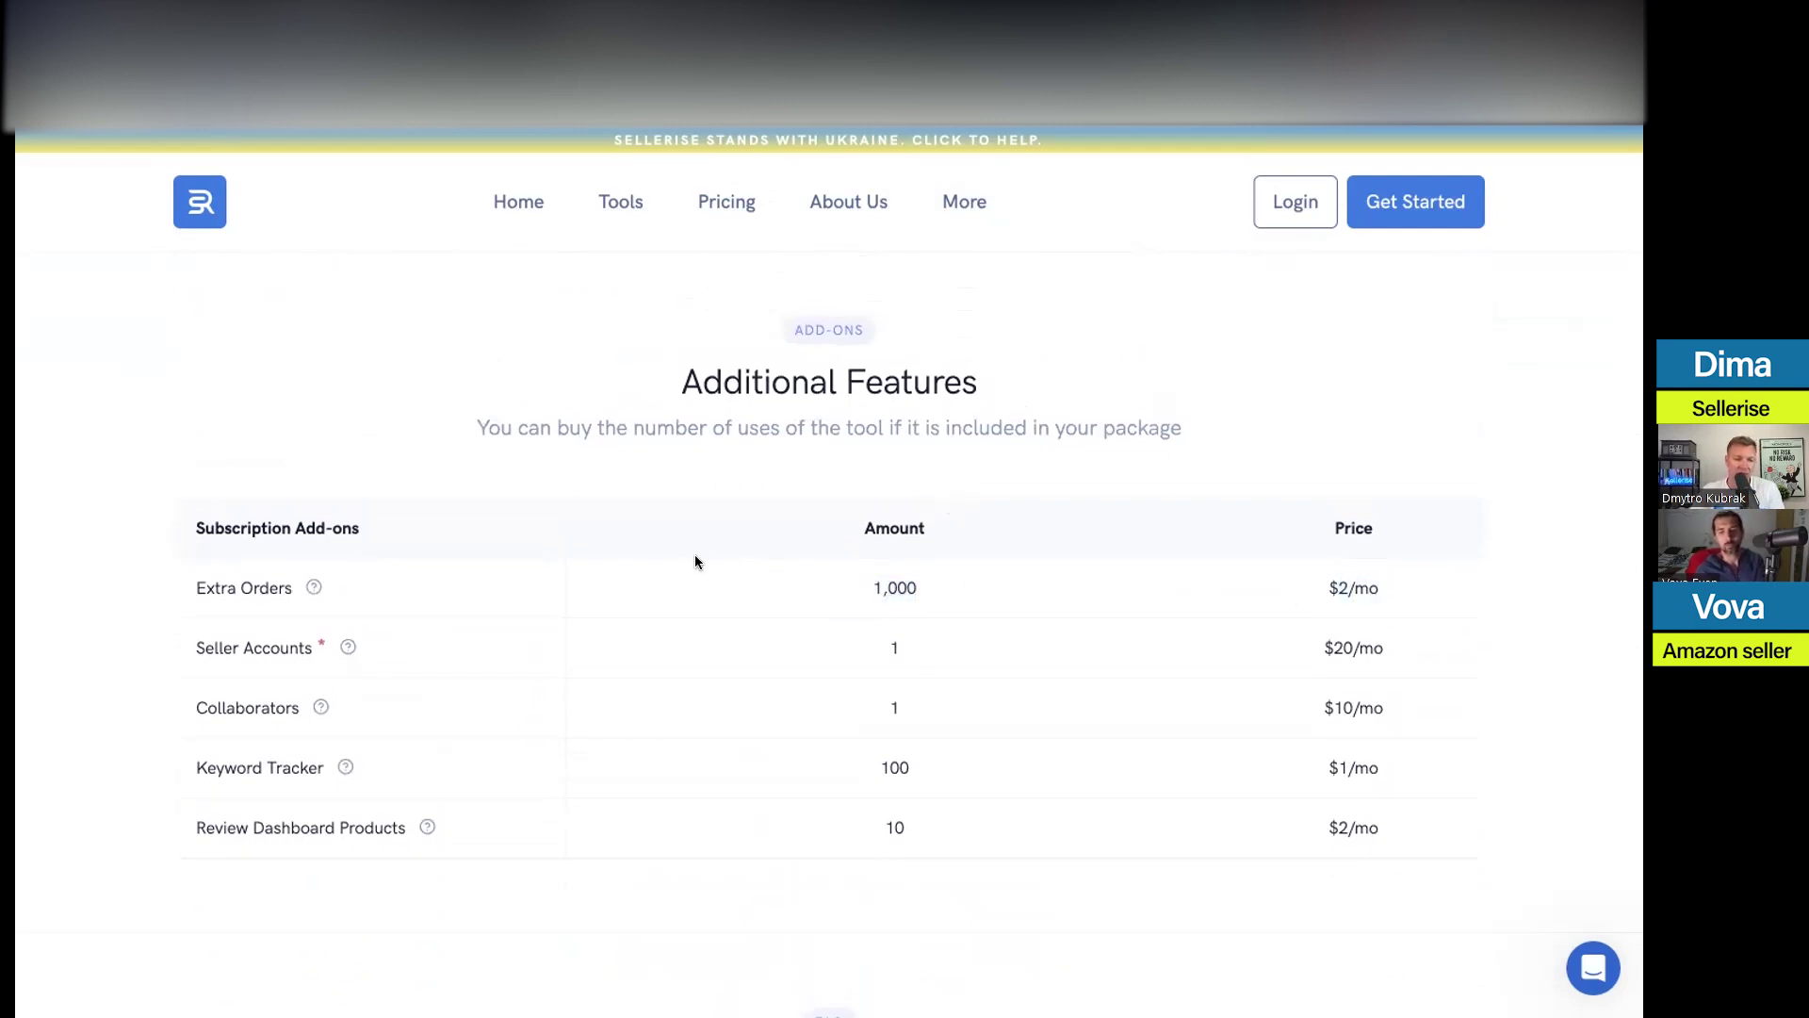
Return to the plan cards and compare the Growing plan's price and order limit with the Advanced plan's price
{"action": "scroll", "coordinate": [699, 558], "scroll_direction": "up", "scroll_amount": 10}
{"action": "scroll", "coordinate": [737, 556], "scroll_direction": "up", "scroll_amount": 4}
{"action": "left_click_drag", "start_coordinate": [528, 460], "coordinate": [686, 452]}
{"action": "left_click", "coordinate": [686, 452]}
{"action": "left_click_drag", "start_coordinate": [530, 648], "coordinate": [591, 650]}
{"action": "left_click", "coordinate": [591, 650]}
{"action": "left_click_drag", "start_coordinate": [860, 448], "coordinate": [1036, 462]}
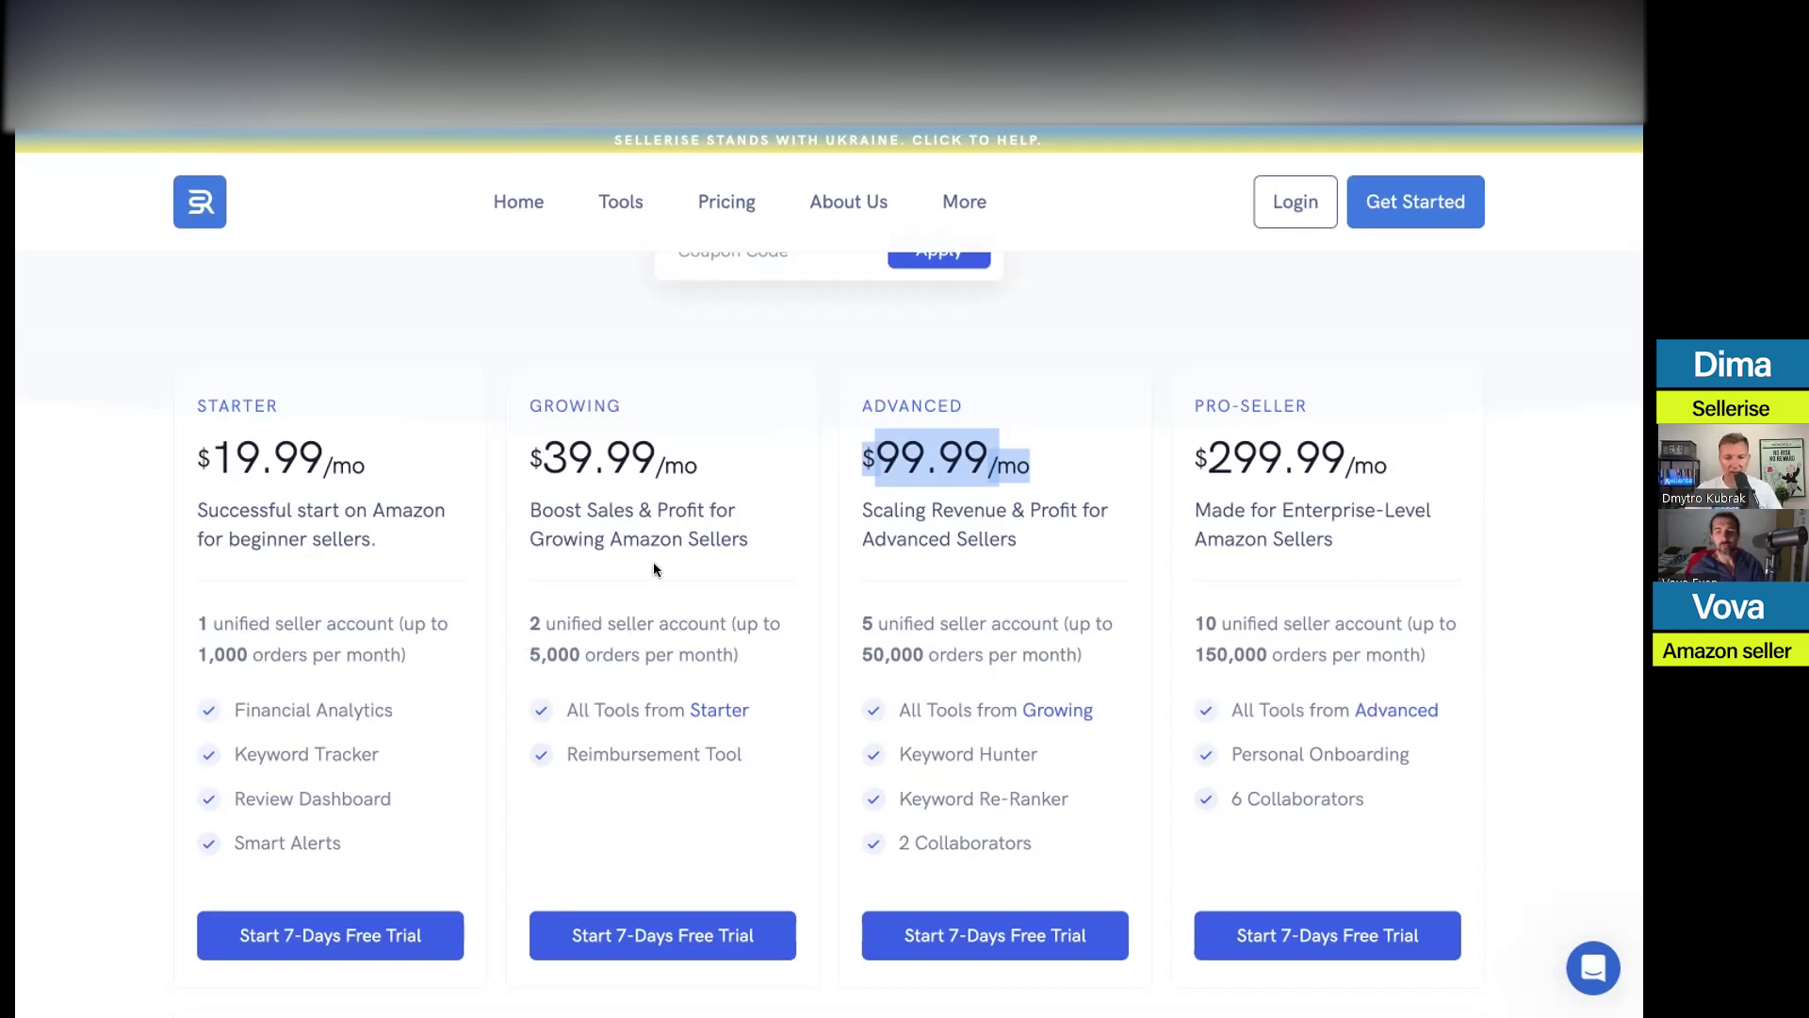
{"action": "left_click", "coordinate": [826, 546]}
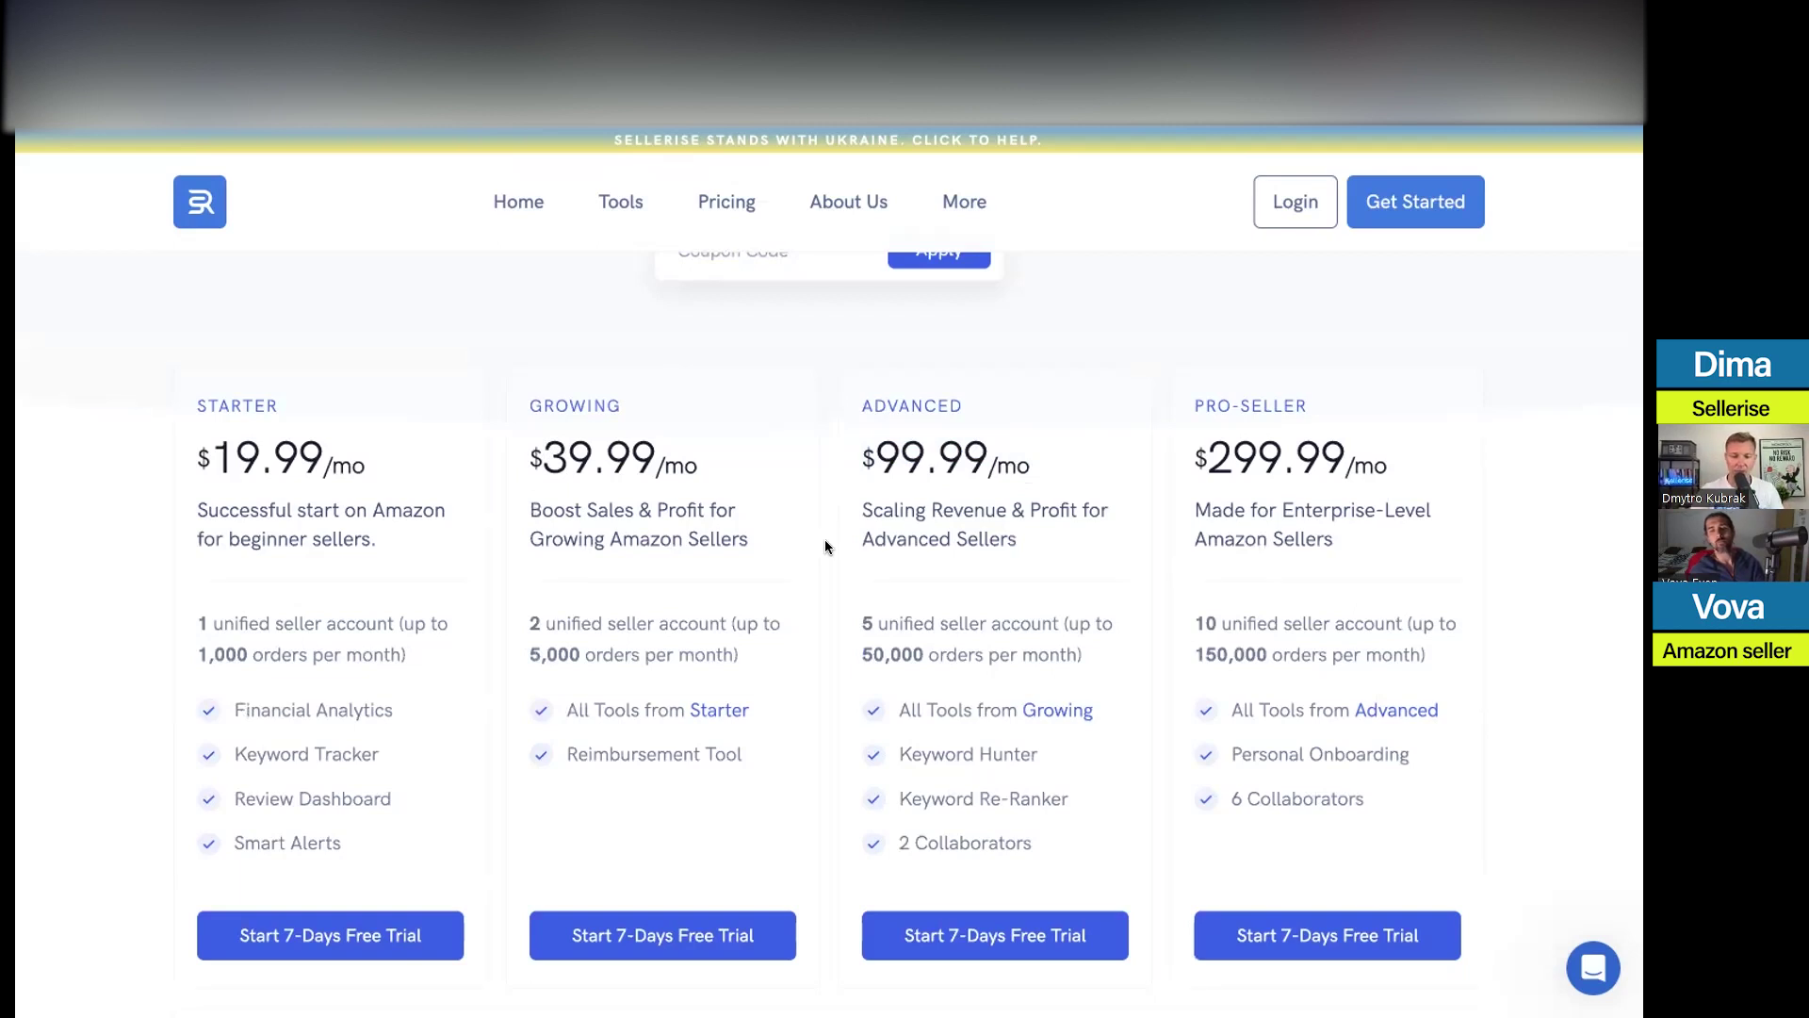
{"action": "left_click_drag", "start_coordinate": [862, 451], "coordinate": [1054, 445]}
{"action": "left_click", "coordinate": [1054, 445]}
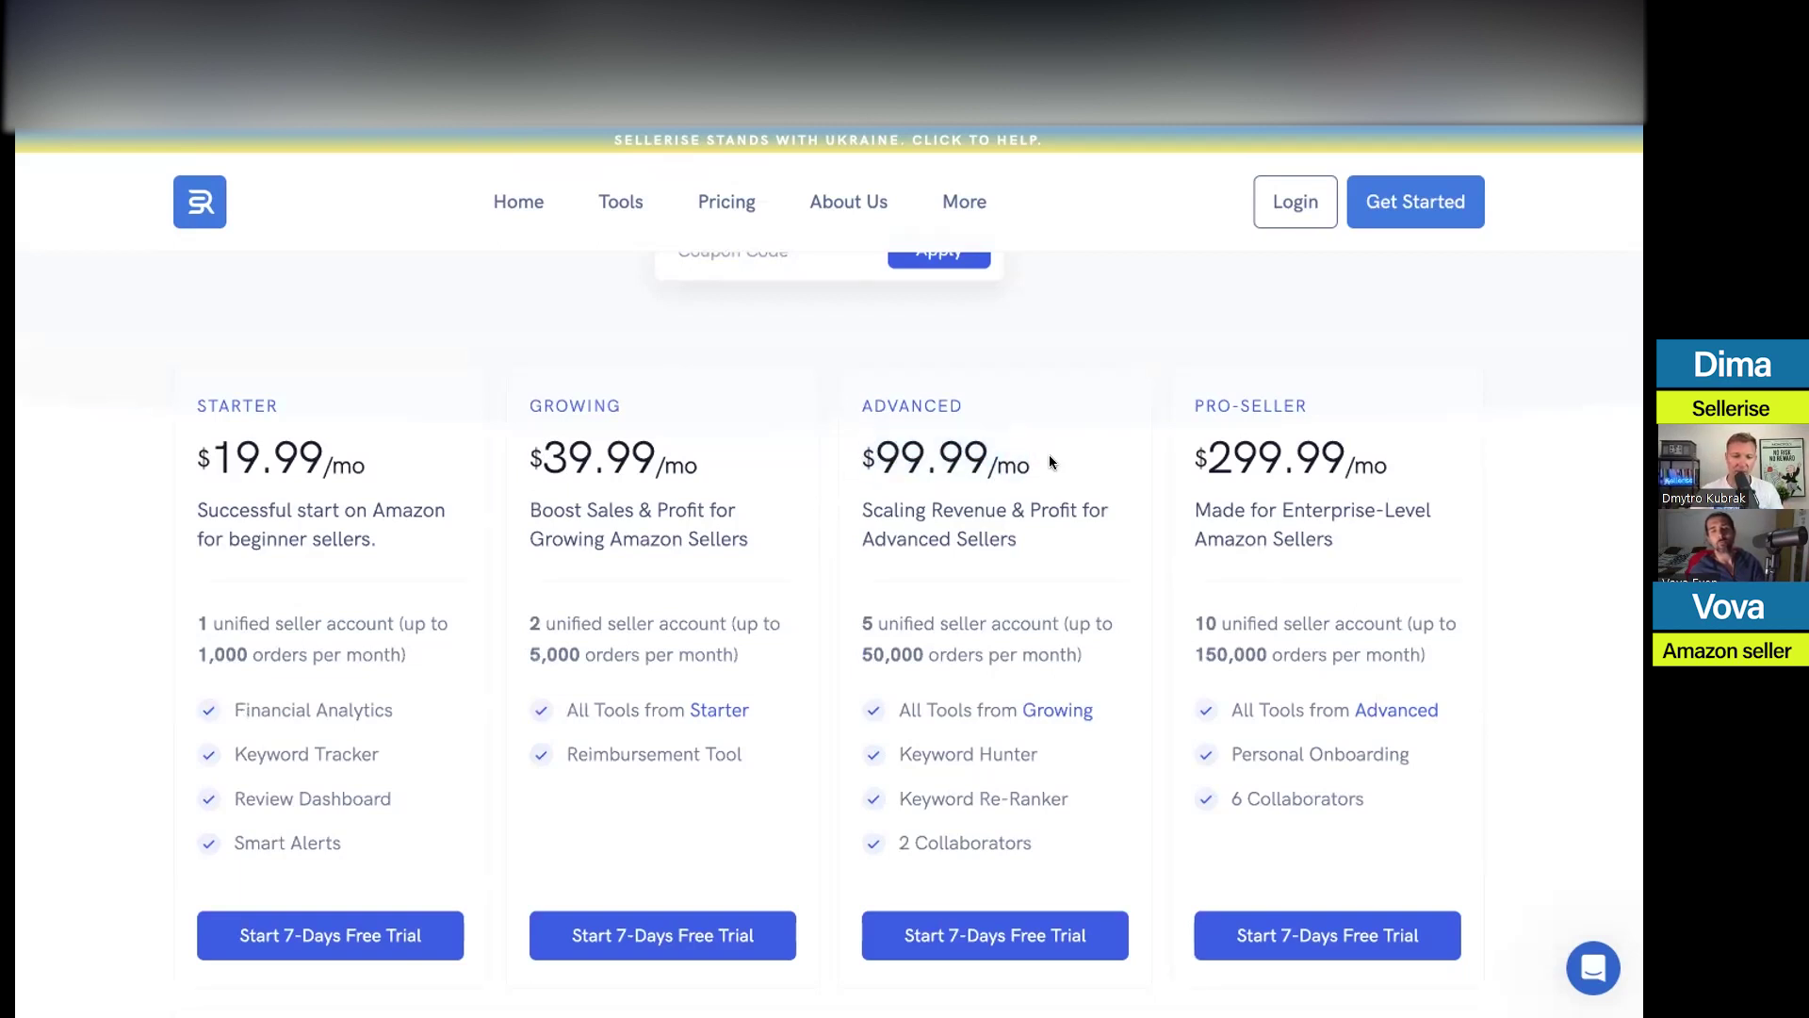